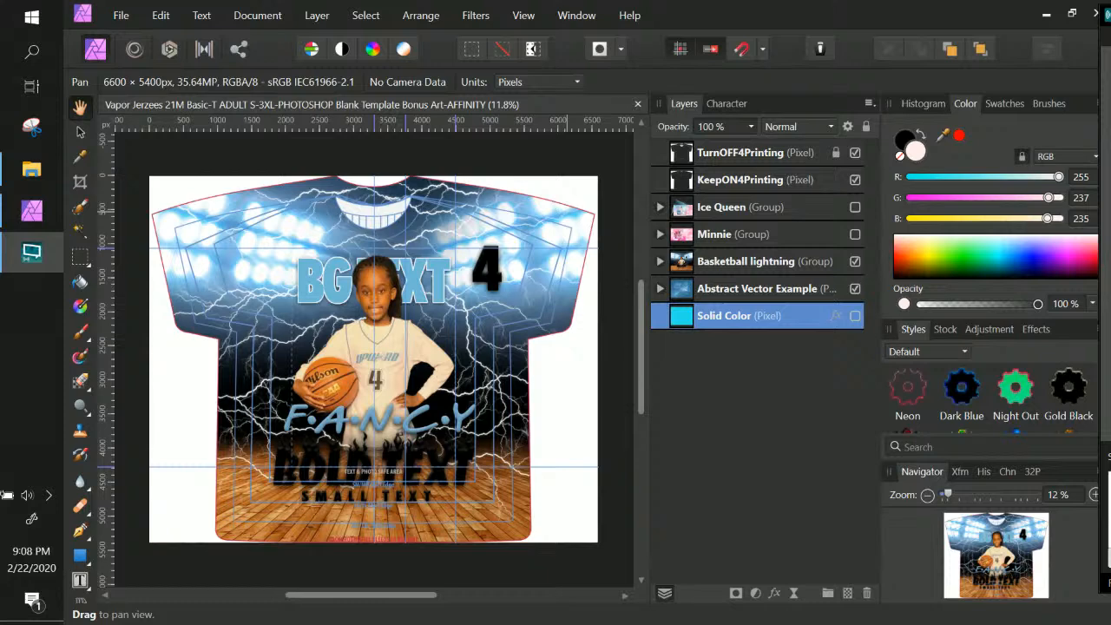
# Expand the Basketball lightning group and its Text group to reveal the number 4 layer
pyautogui.click(799, 216)
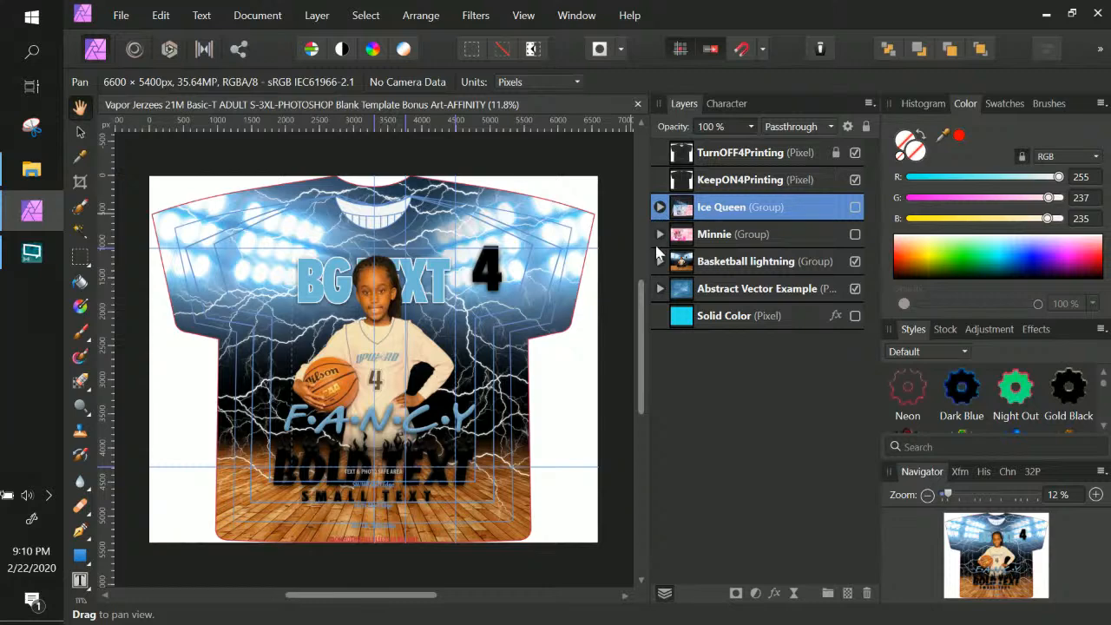
pyautogui.click(780, 263)
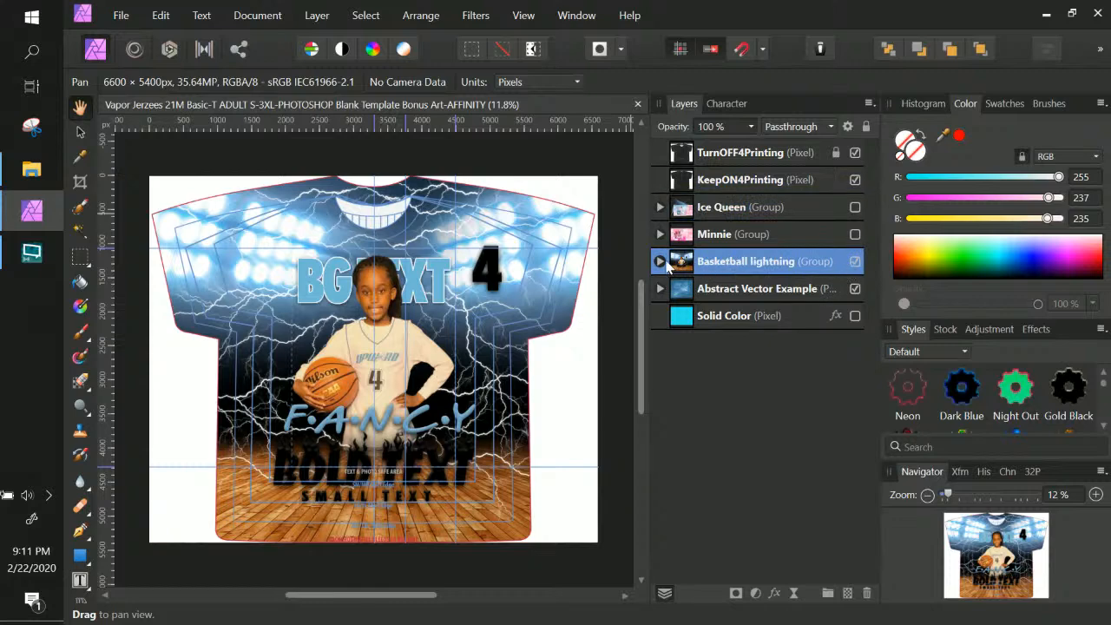
pyautogui.click(663, 262)
pyautogui.click(723, 295)
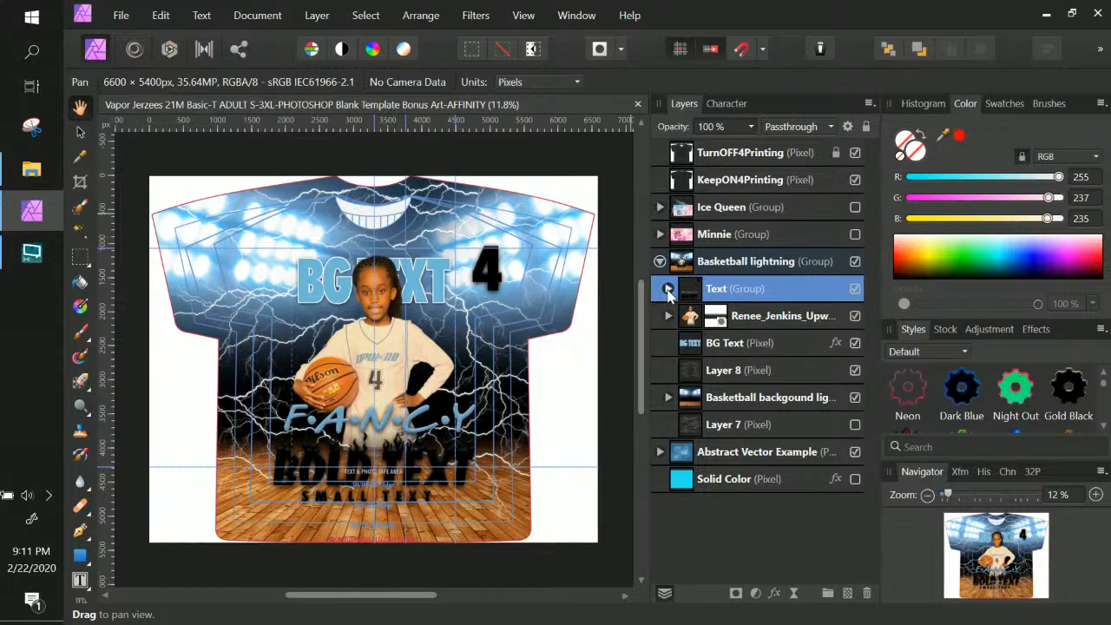
pyautogui.click(667, 289)
pyautogui.click(760, 314)
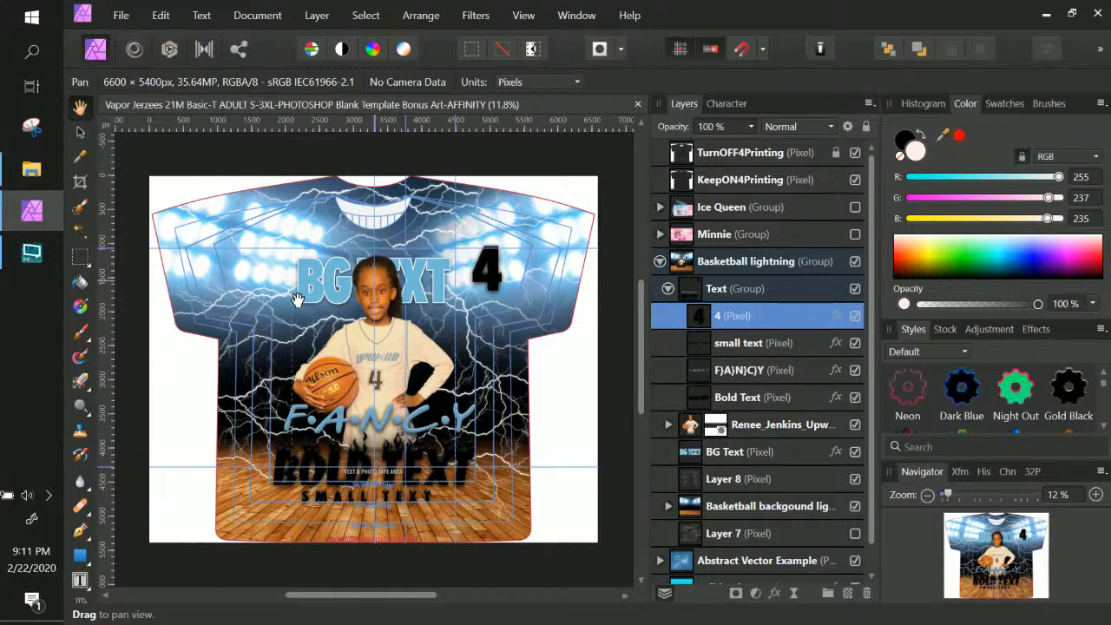
# Inspect the Text group's Bold Text, FANCY, small text and number 4 layers
pyautogui.click(797, 404)
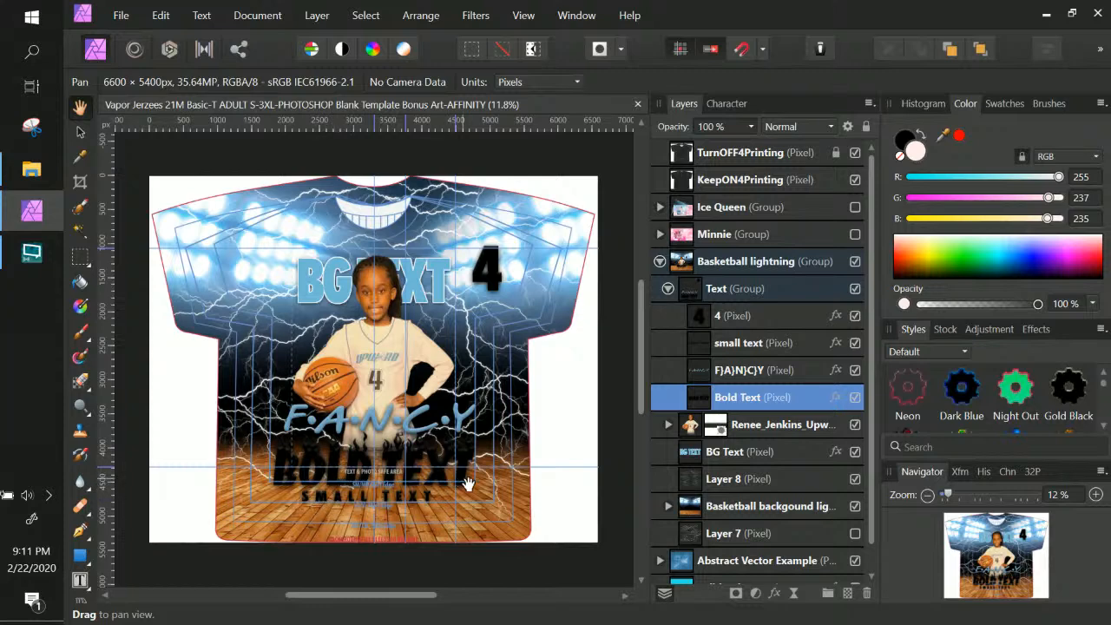
pyautogui.doubleClick(750, 403)
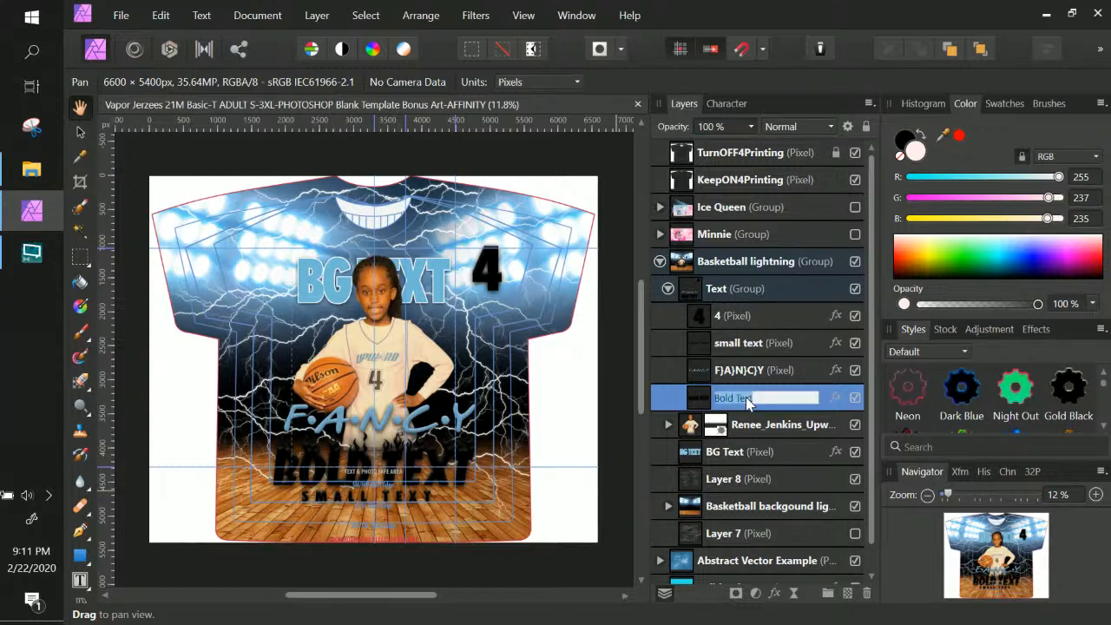
pyautogui.click(725, 373)
pyautogui.click(734, 349)
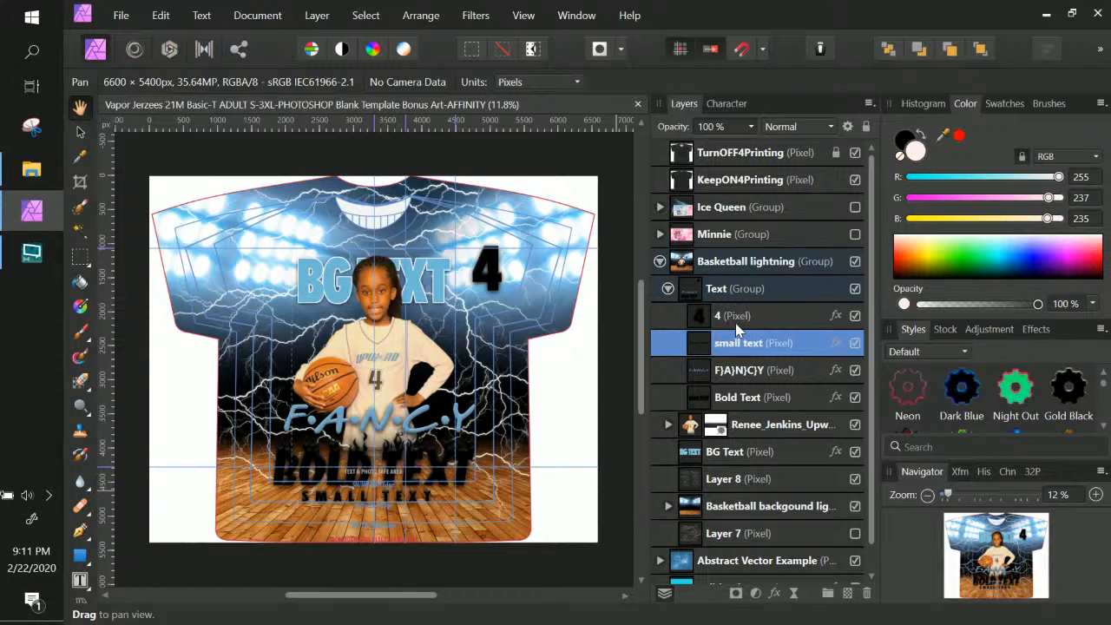
pyautogui.click(733, 321)
# Expand the player photo and basketball background group to view their adjustments, including Hue/Saturation 2
pyautogui.click(668, 424)
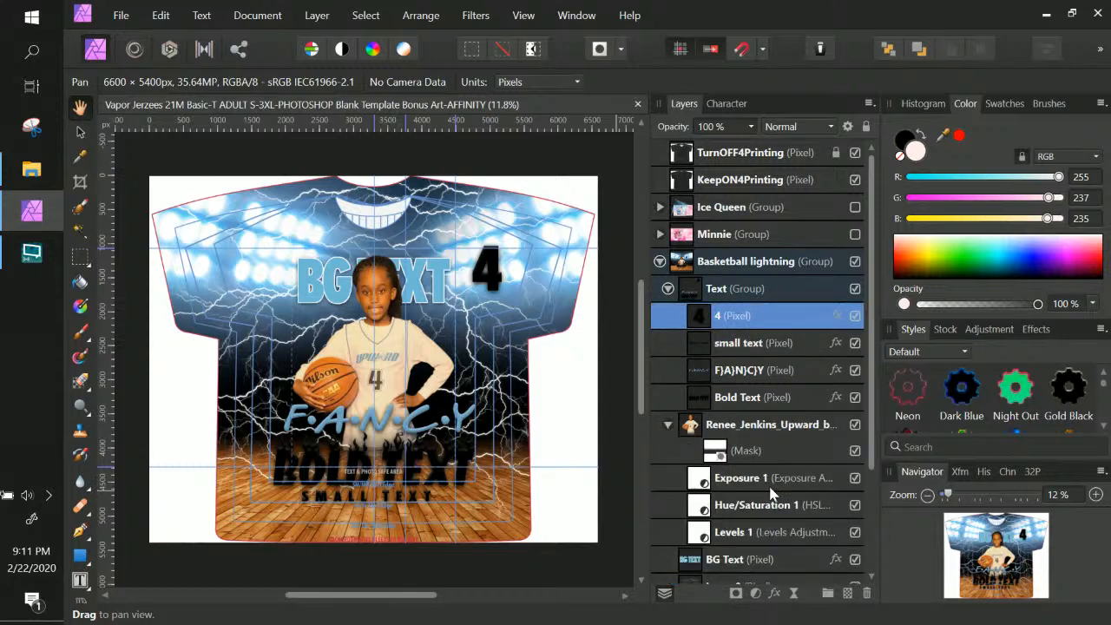
pyautogui.scroll(-3, 769, 489)
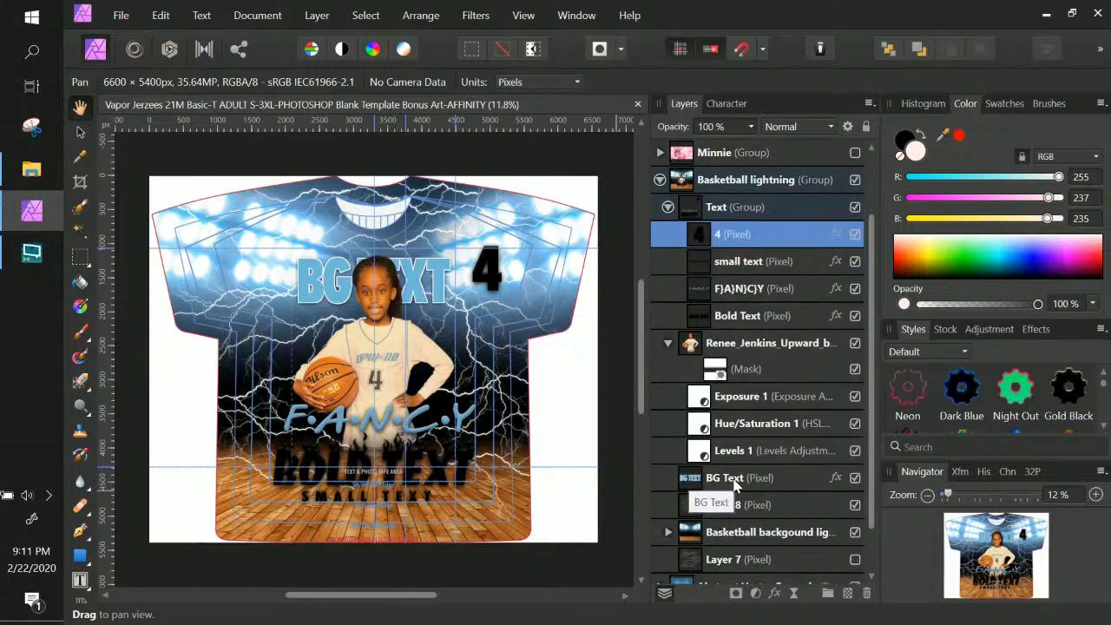
pyautogui.click(739, 481)
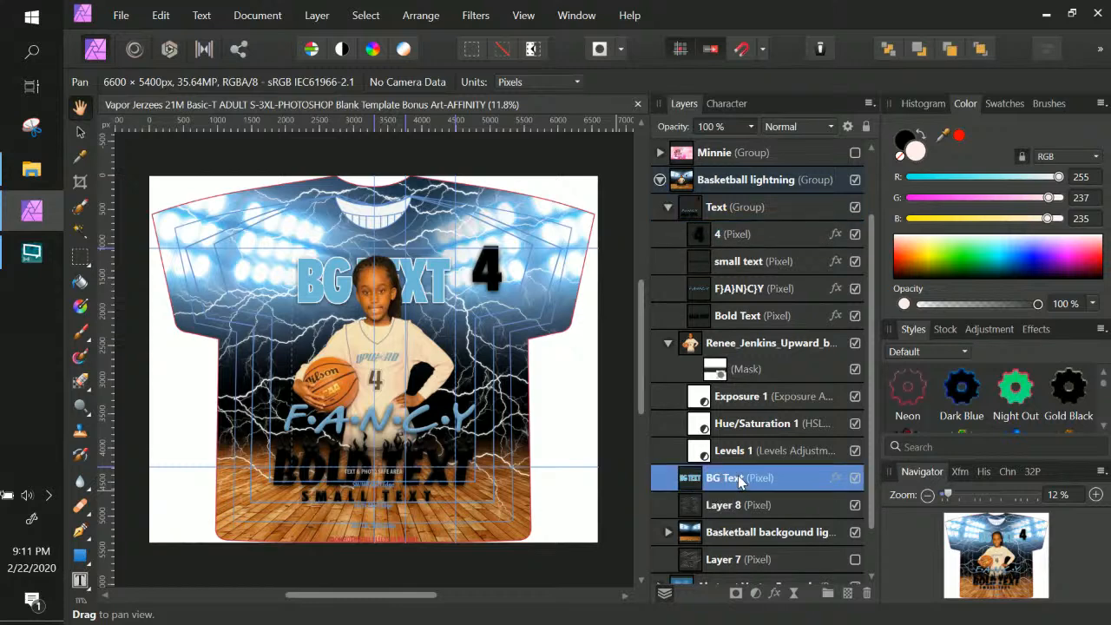
pyautogui.scroll(-2, 738, 482)
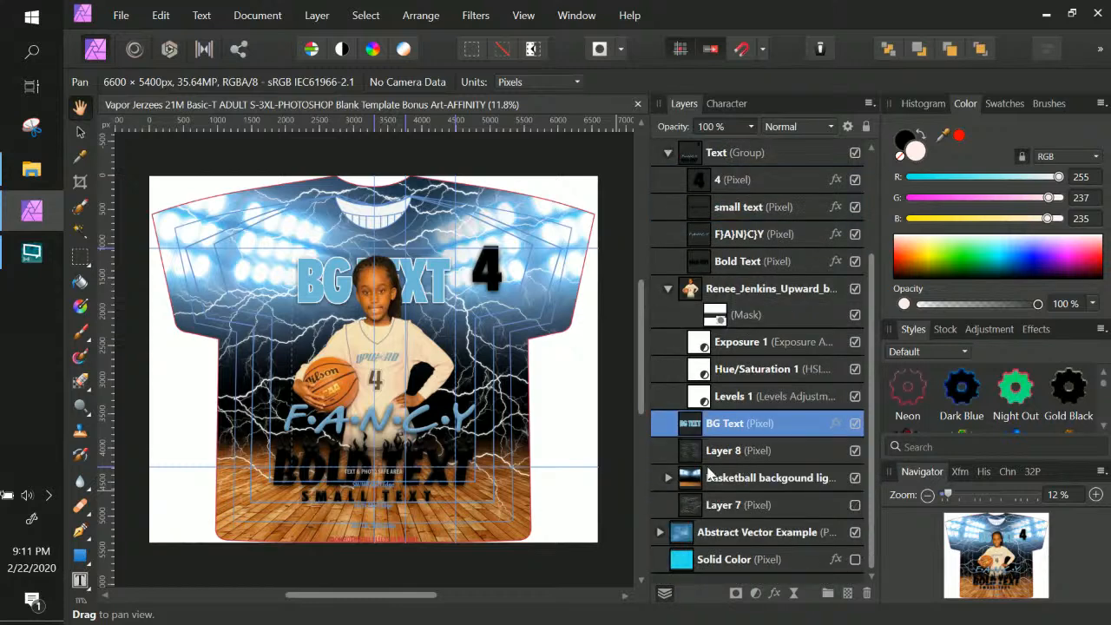
pyautogui.click(668, 477)
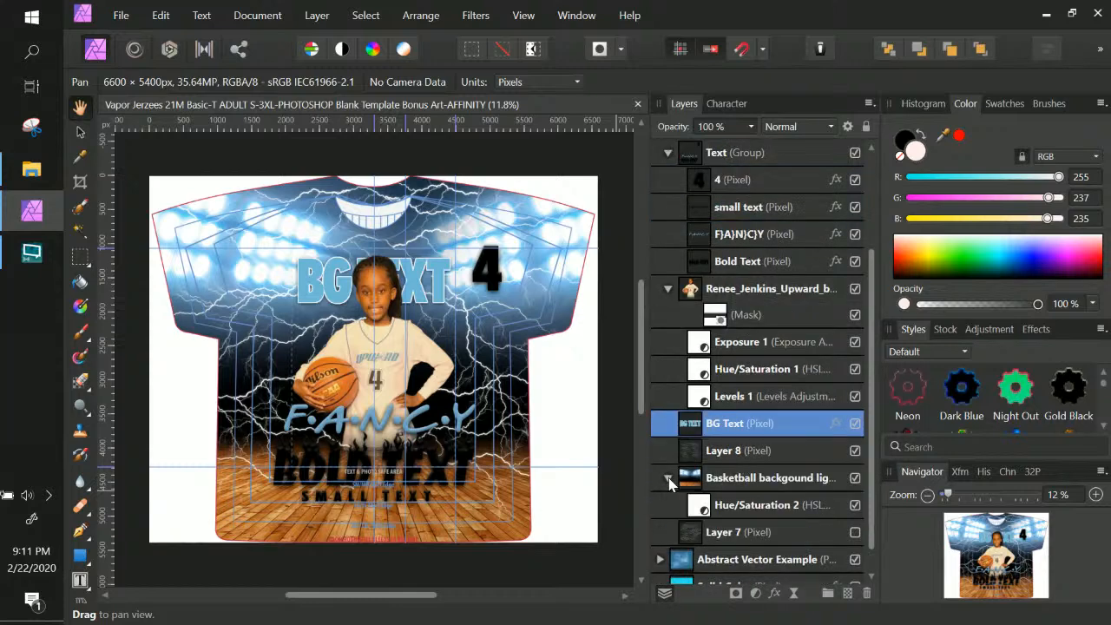
pyautogui.scroll(-1, 668, 483)
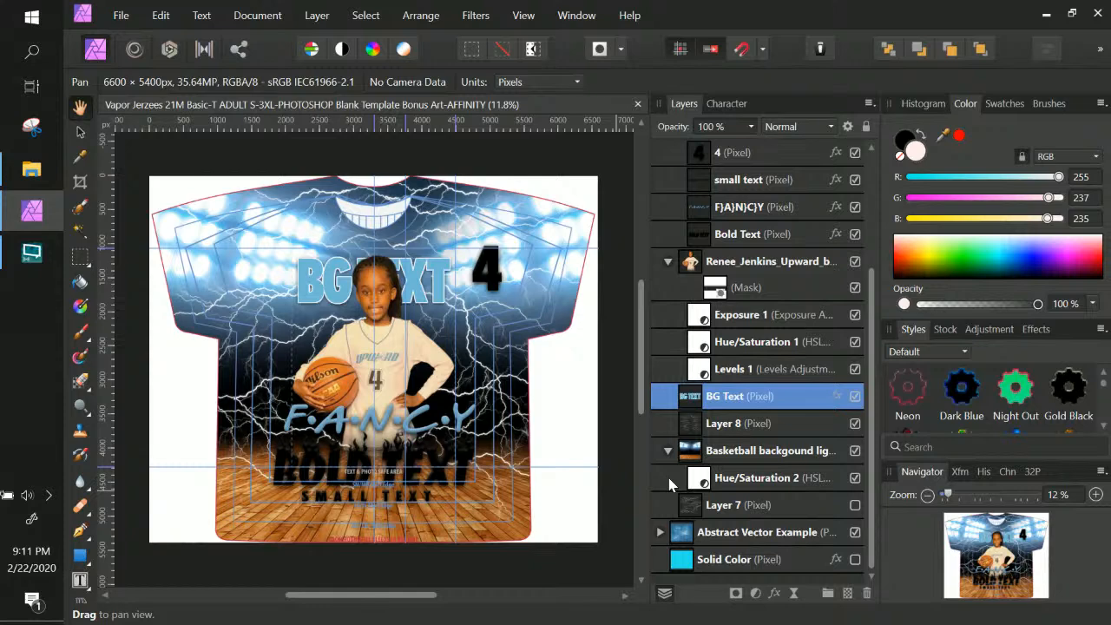
pyautogui.click(738, 483)
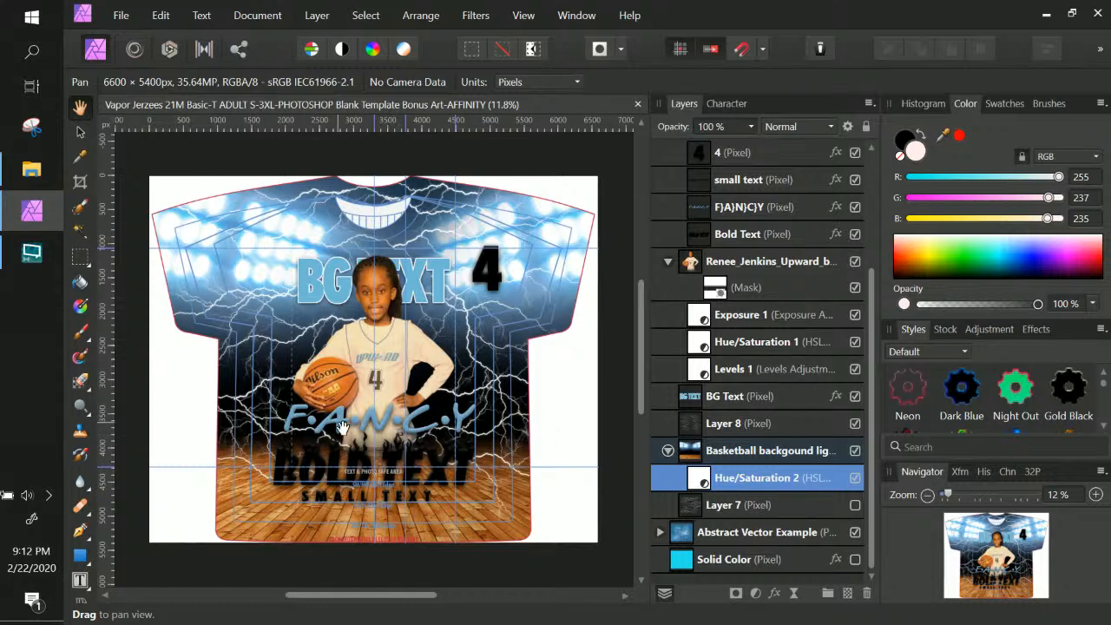
pyautogui.scroll(3, 777, 395)
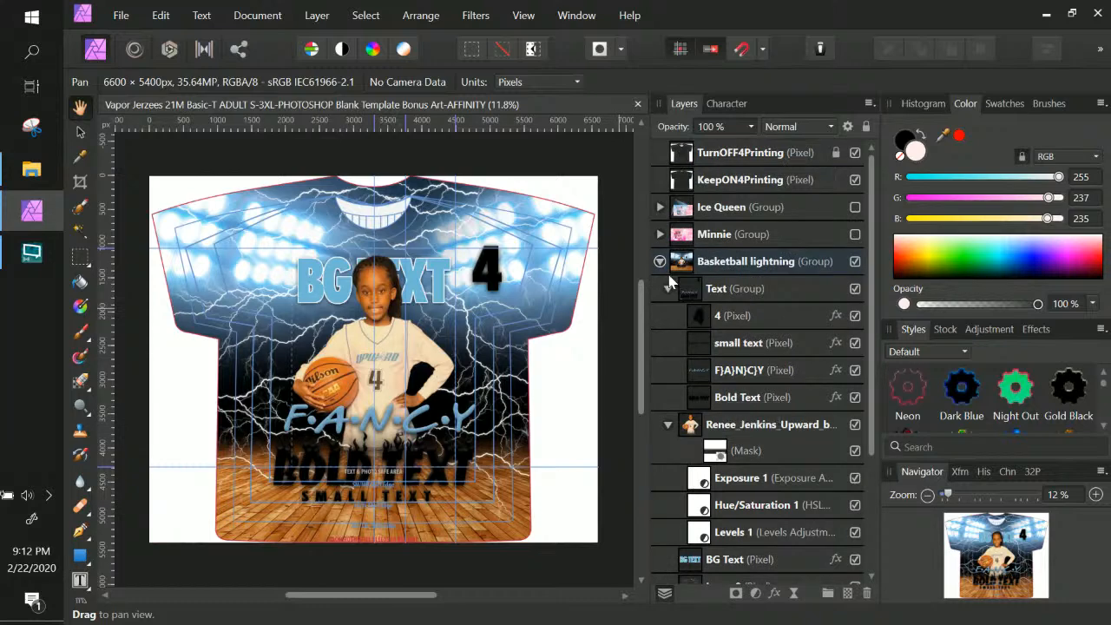
# Hide Basketball lightning and briefly preview the Minnie and Ice Queen designs, leaving both hidden
pyautogui.click(659, 261)
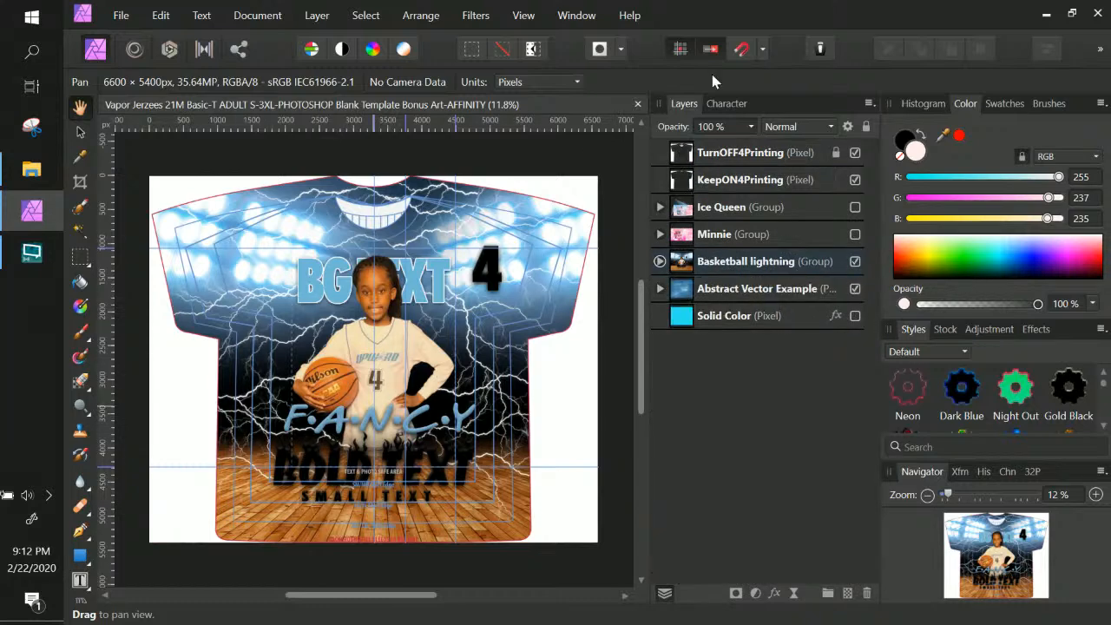
pyautogui.click(854, 261)
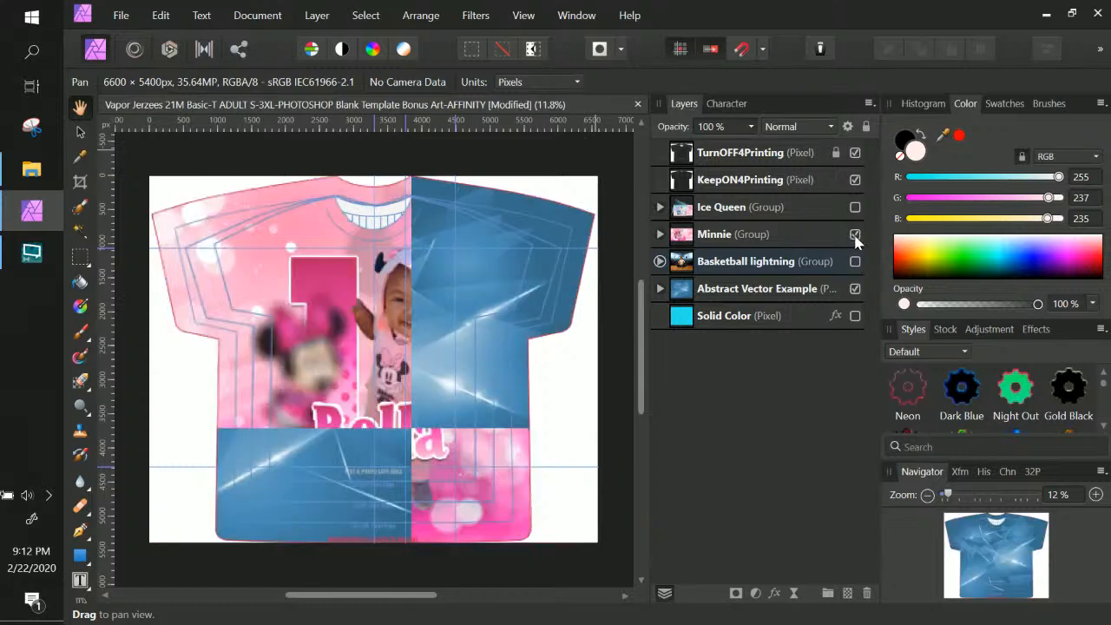
pyautogui.click(854, 235)
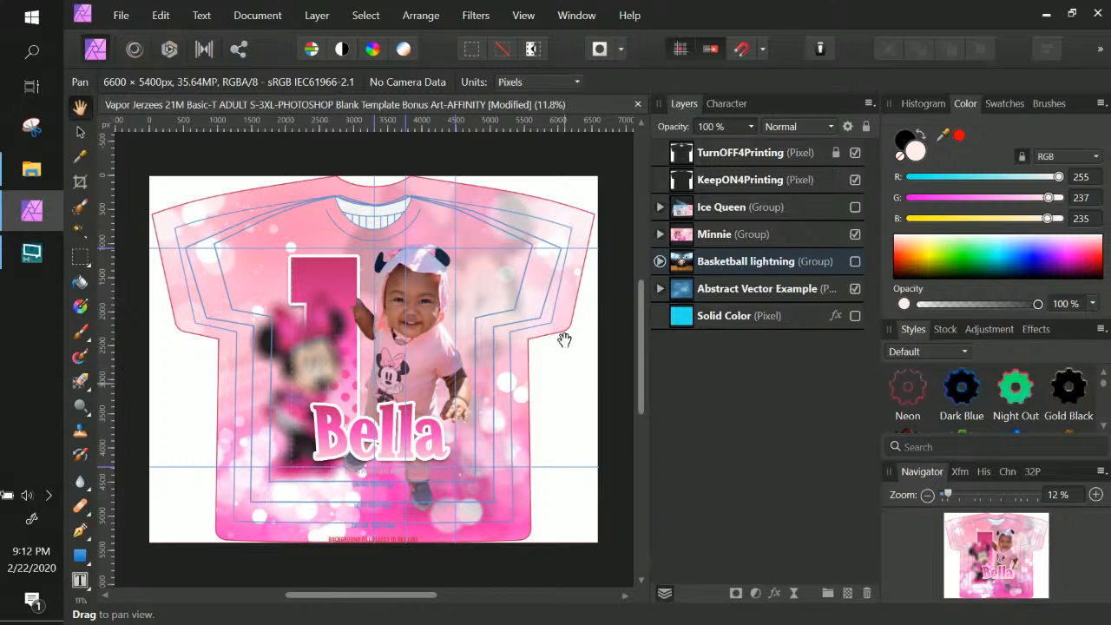
pyautogui.click(855, 234)
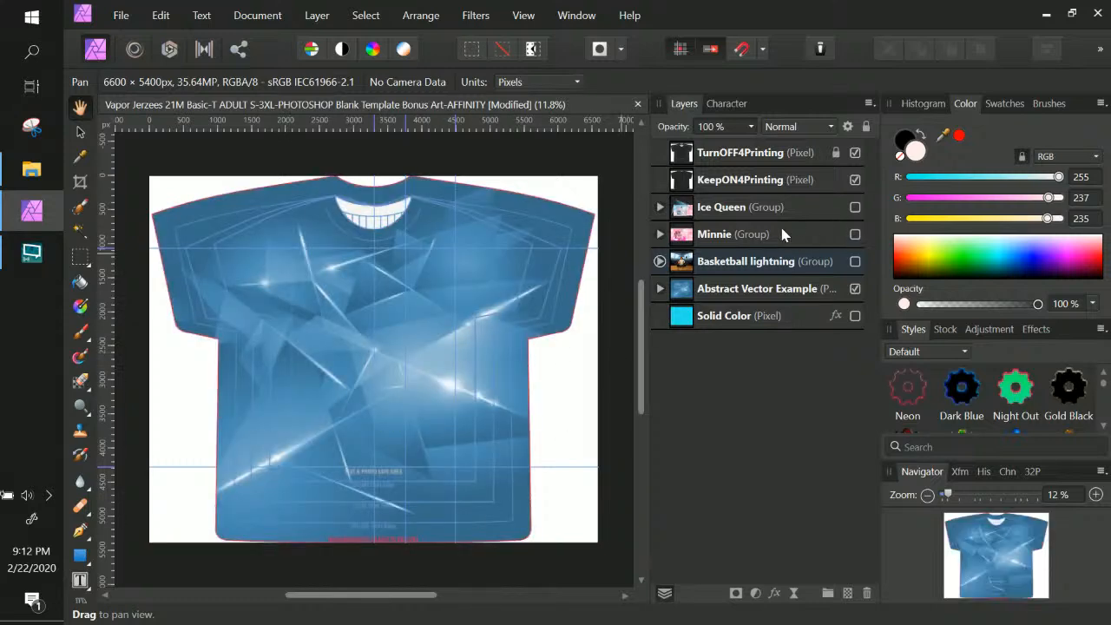
pyautogui.click(855, 206)
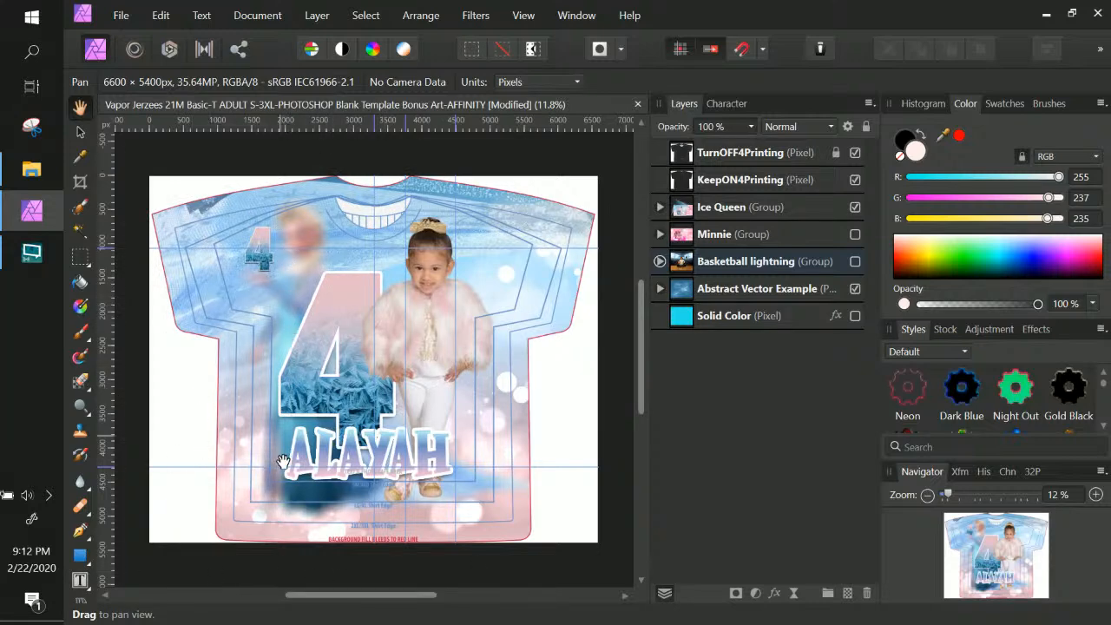
pyautogui.click(853, 208)
# Select the Abstract Vector Example layer and collapse the Text, photo and Basketball lightning groups
pyautogui.click(725, 263)
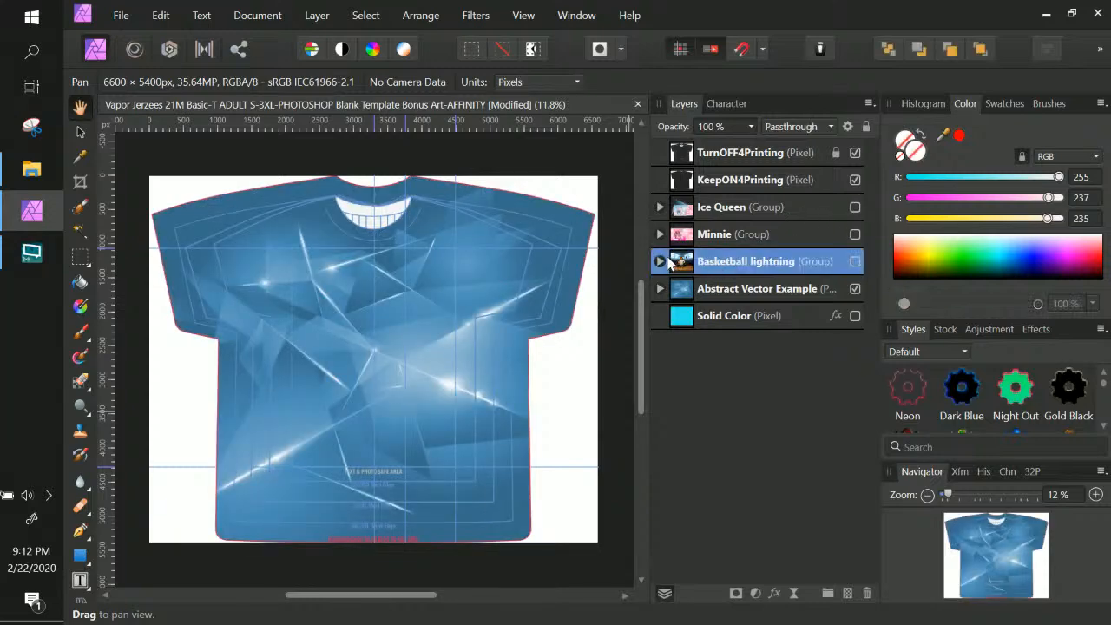
pyautogui.click(762, 292)
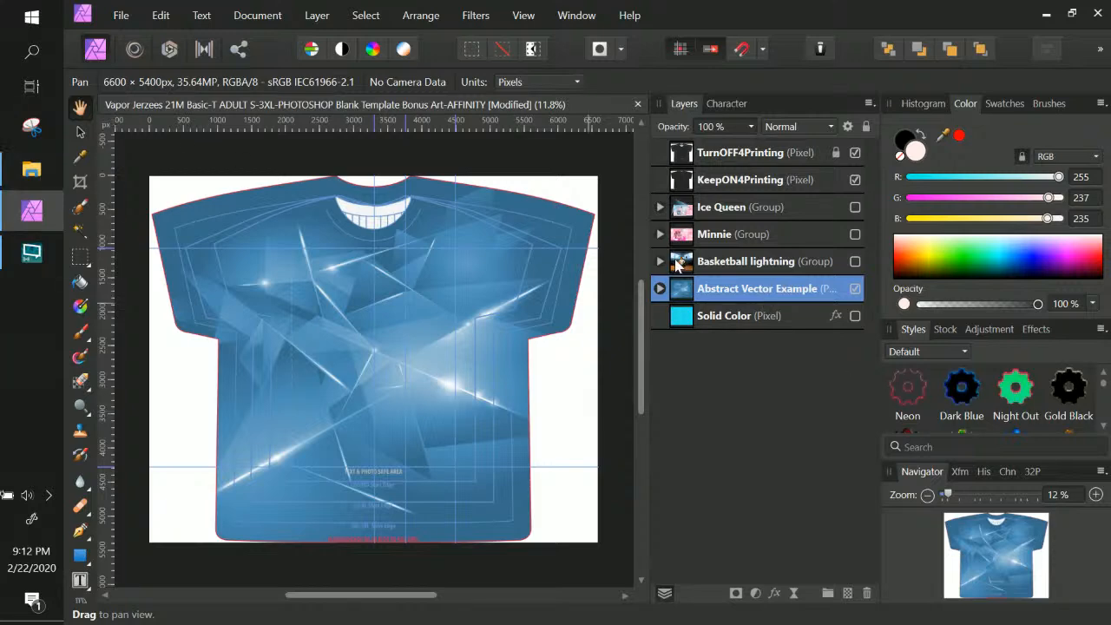
pyautogui.click(739, 236)
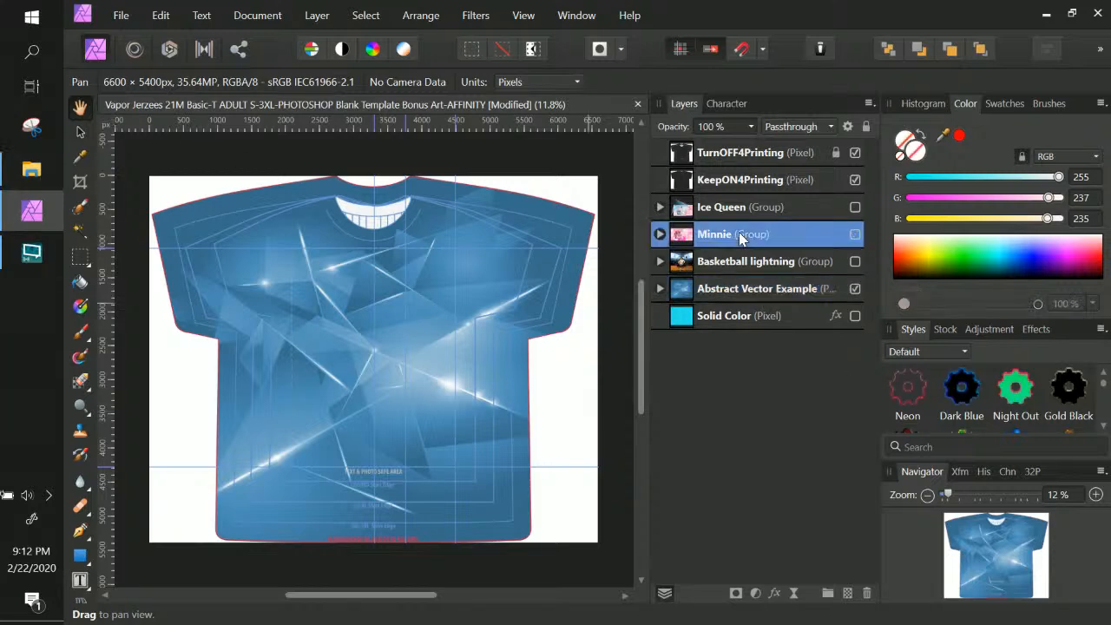
pyautogui.click(657, 262)
pyautogui.click(673, 295)
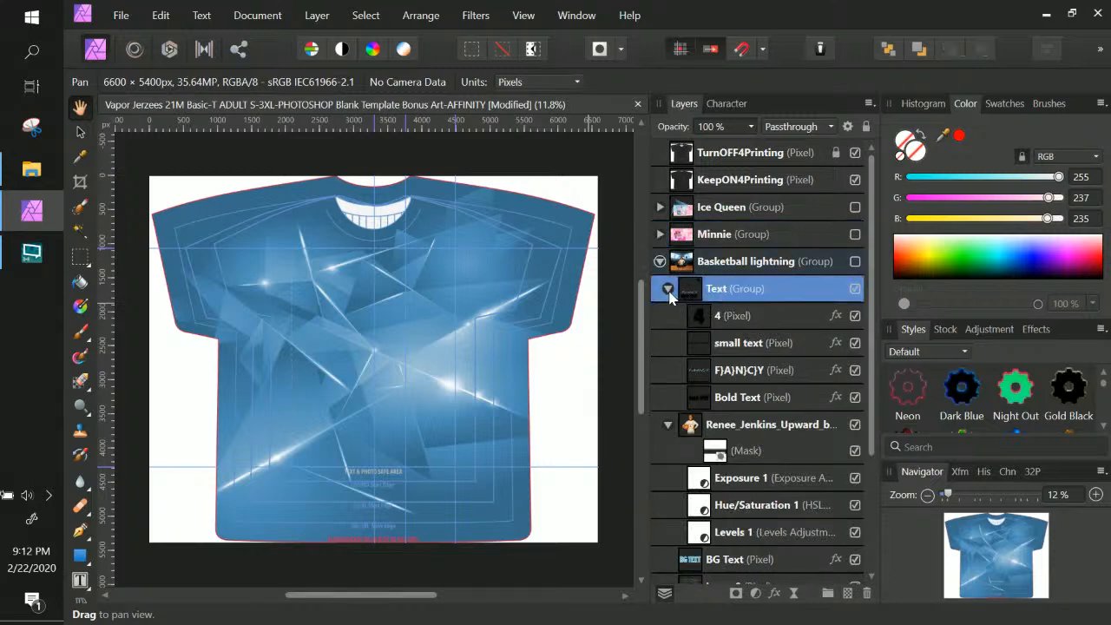
pyautogui.click(668, 290)
pyautogui.click(668, 317)
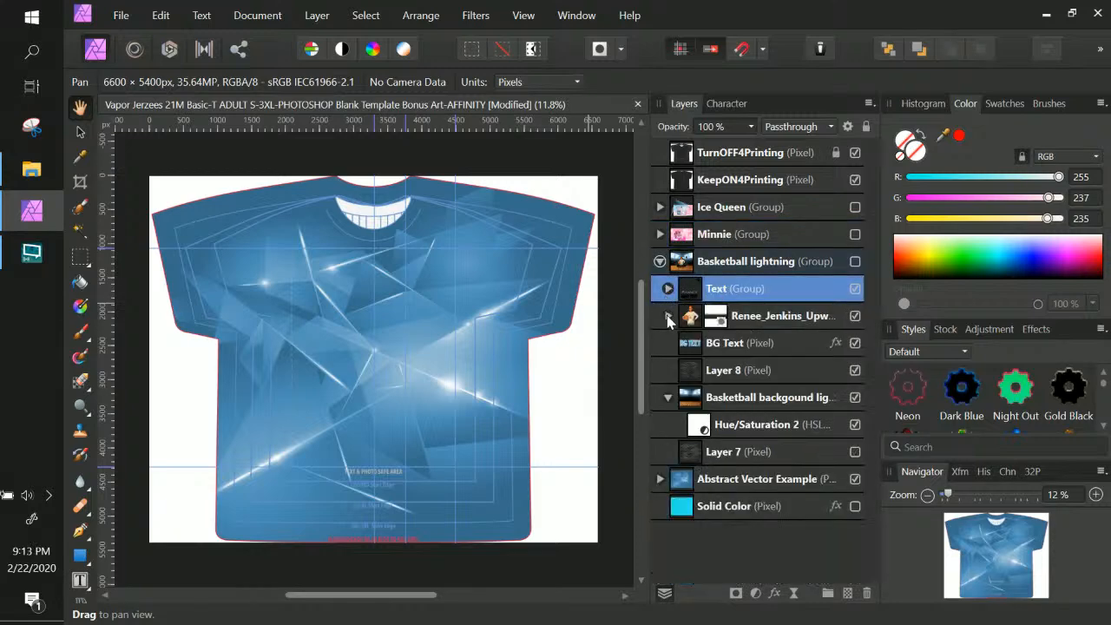
pyautogui.click(659, 262)
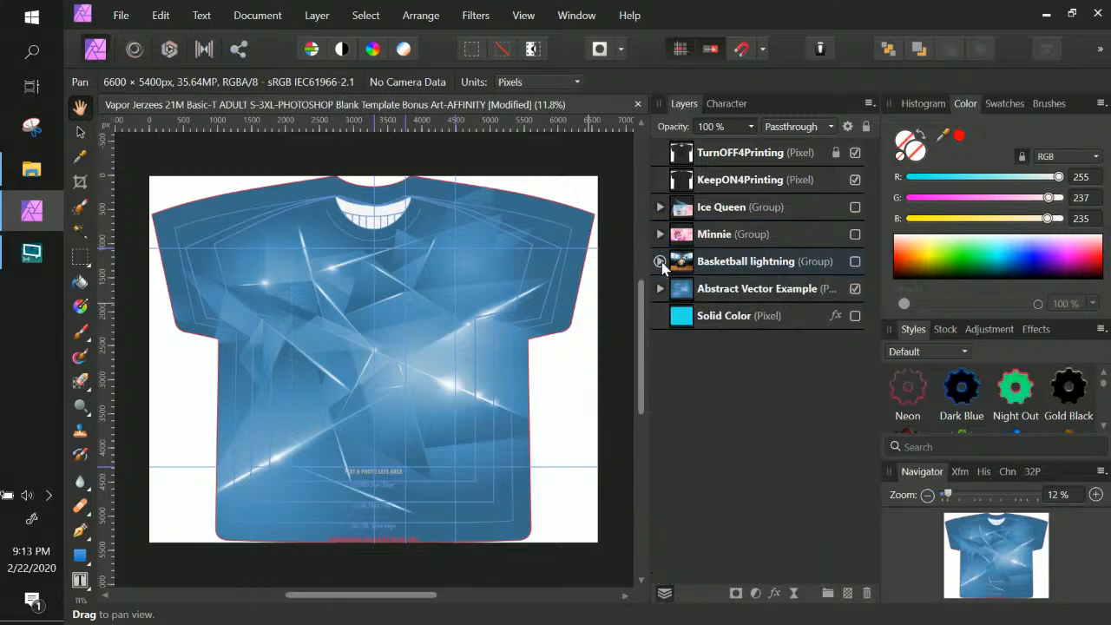
pyautogui.click(733, 216)
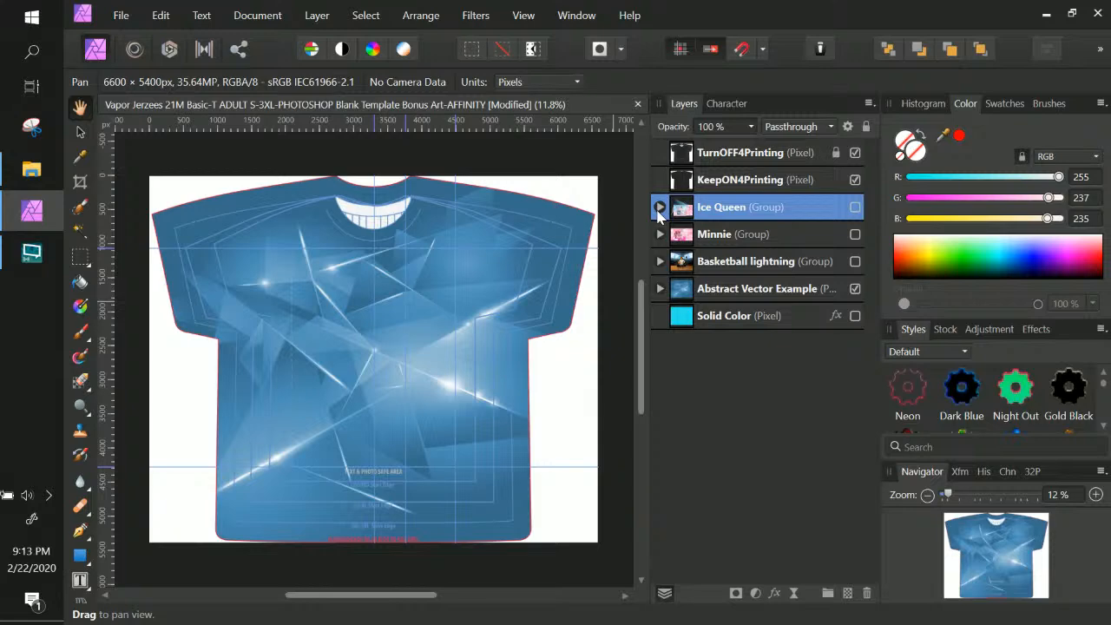
# Delete the Abstract Vector Example background and reveal the cyan Solid Color fill on the shirt
pyautogui.click(755, 295)
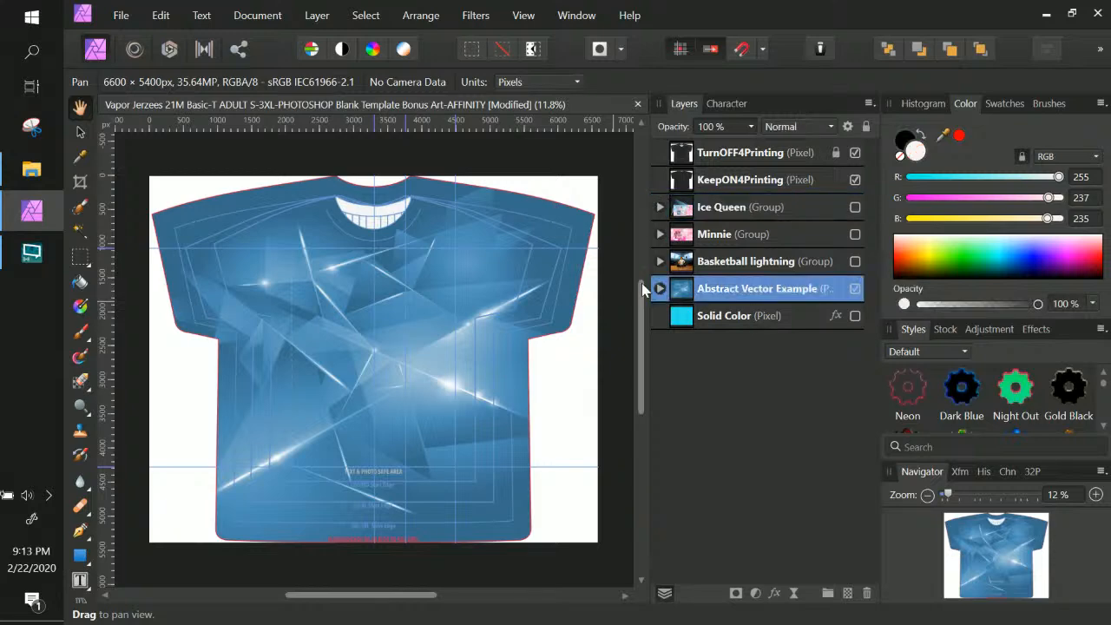
pyautogui.click(659, 289)
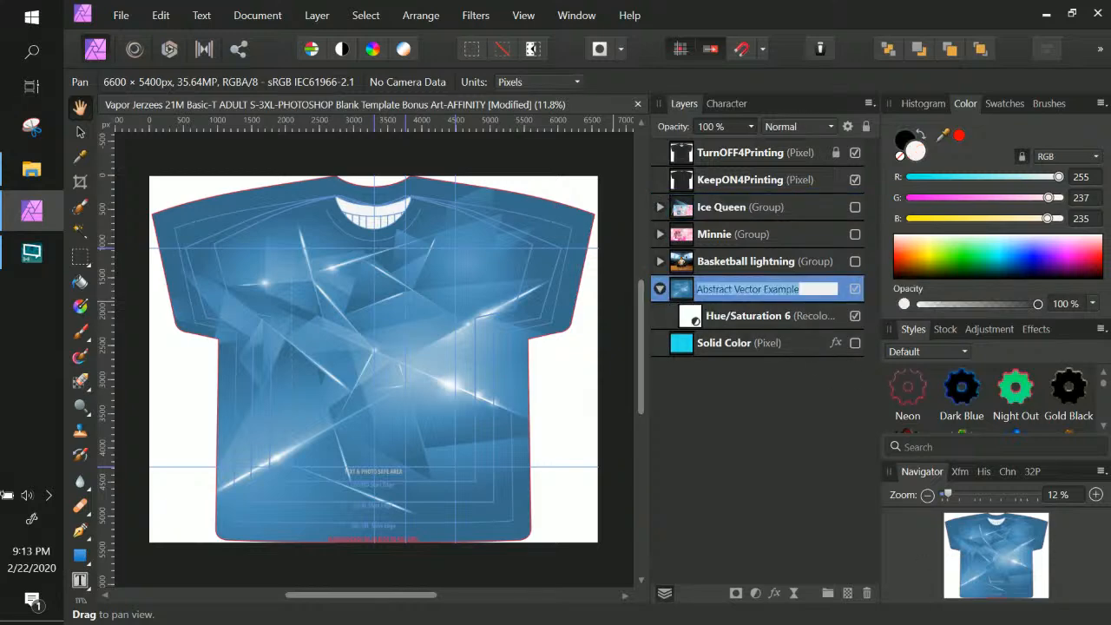
pyautogui.click(867, 593)
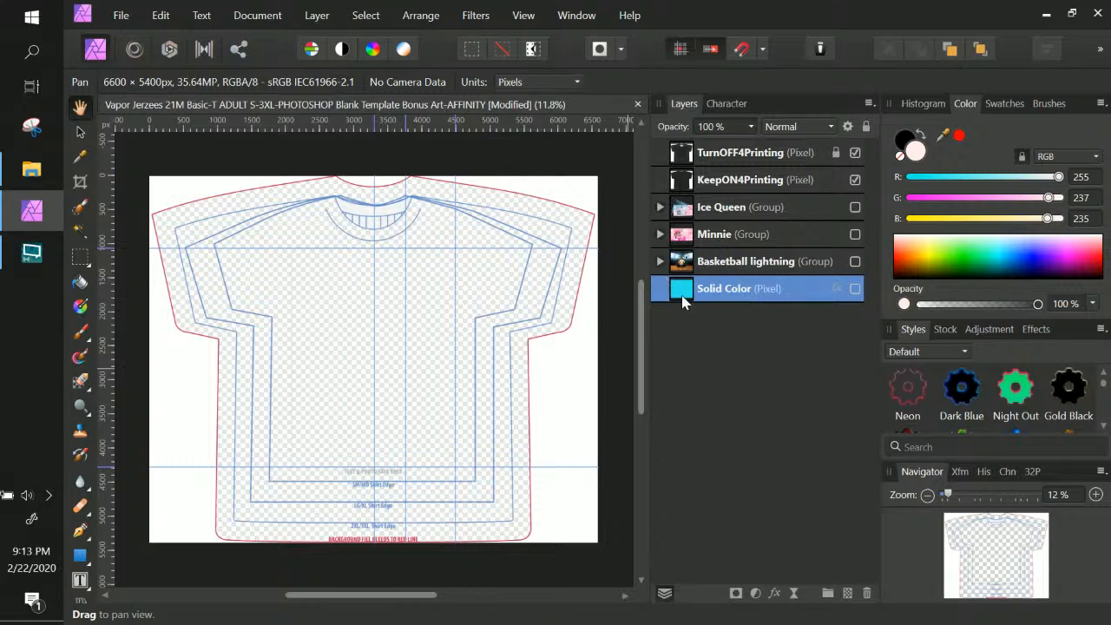
pyautogui.click(855, 289)
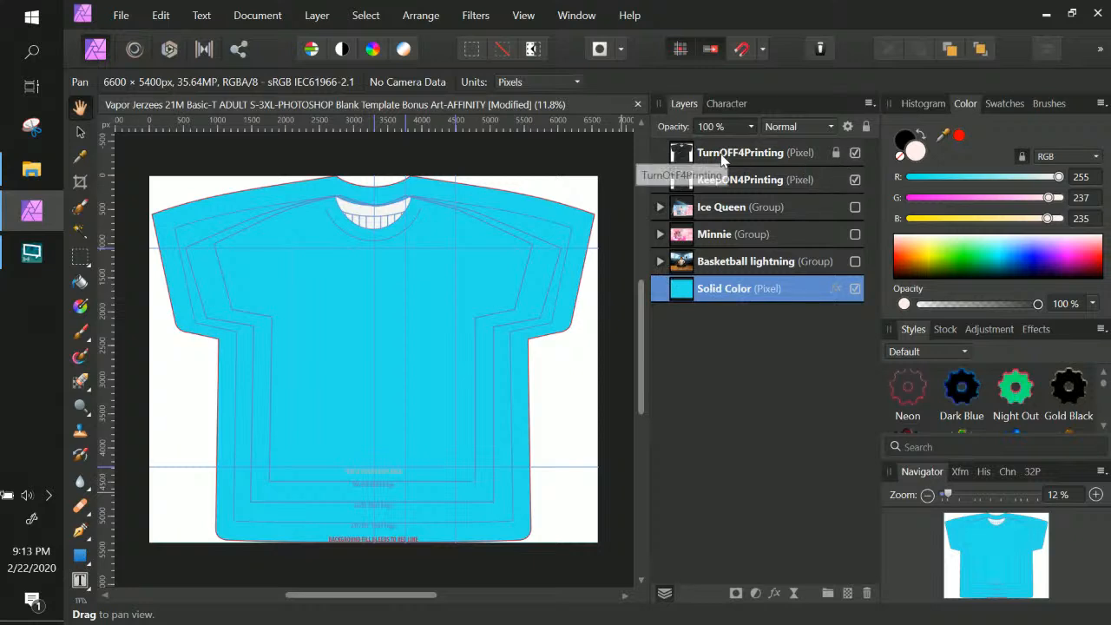
# Hide the TurnOFF4Printing guide layer and confirm KeepON4Printing stays visible
pyautogui.click(855, 153)
pyautogui.click(855, 153)
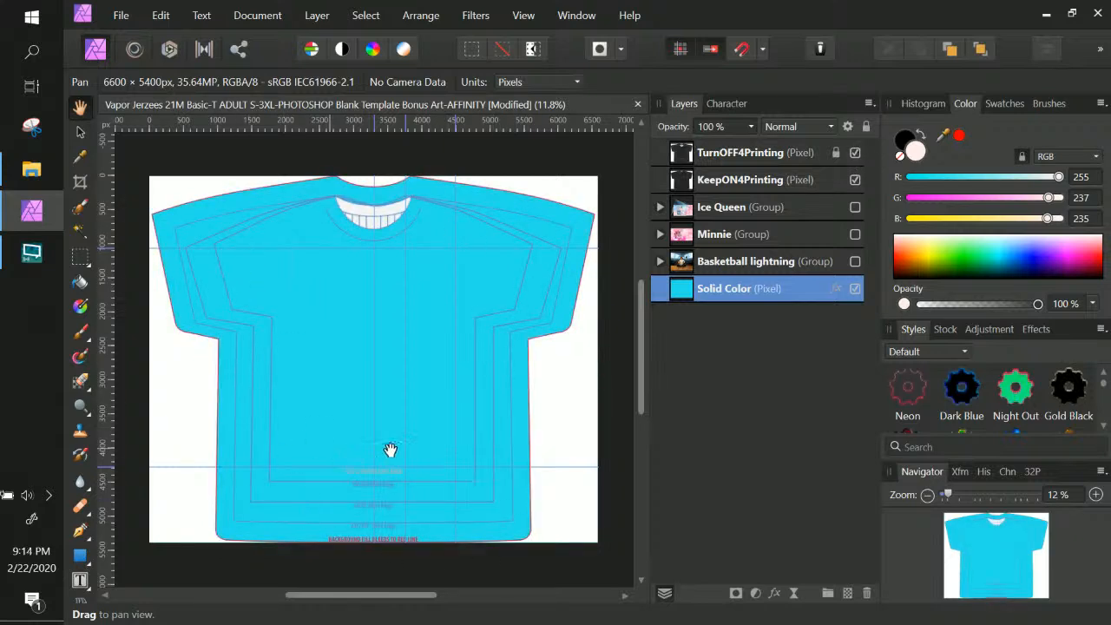
pyautogui.click(855, 153)
pyautogui.click(744, 180)
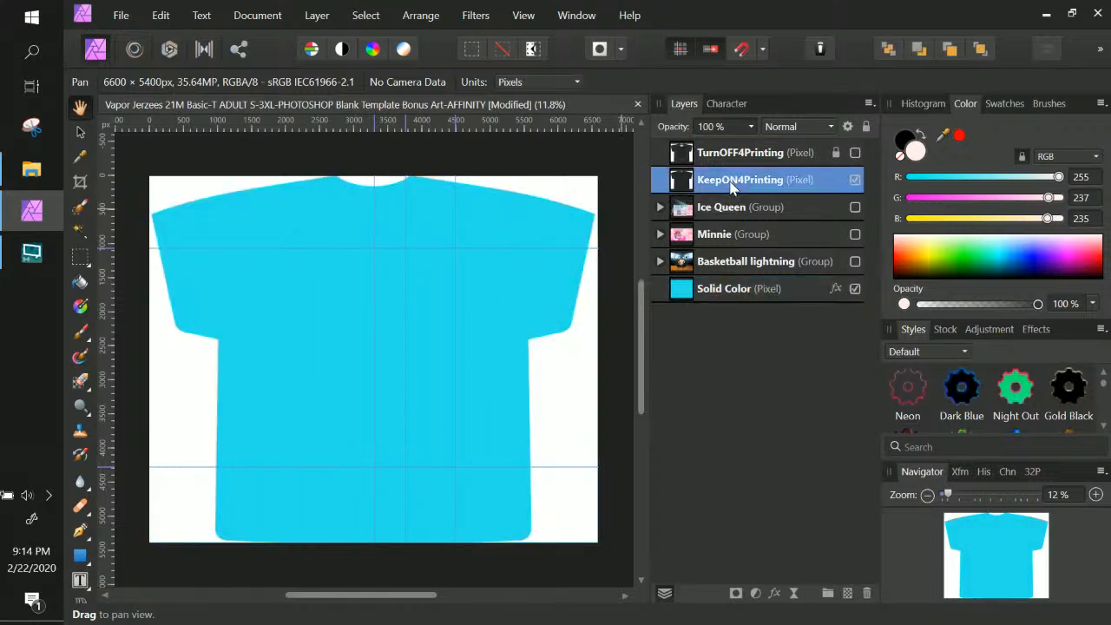
pyautogui.click(854, 180)
pyautogui.click(855, 180)
# Show the Basketball lightning design and expand its group to select BG Text
pyautogui.click(759, 211)
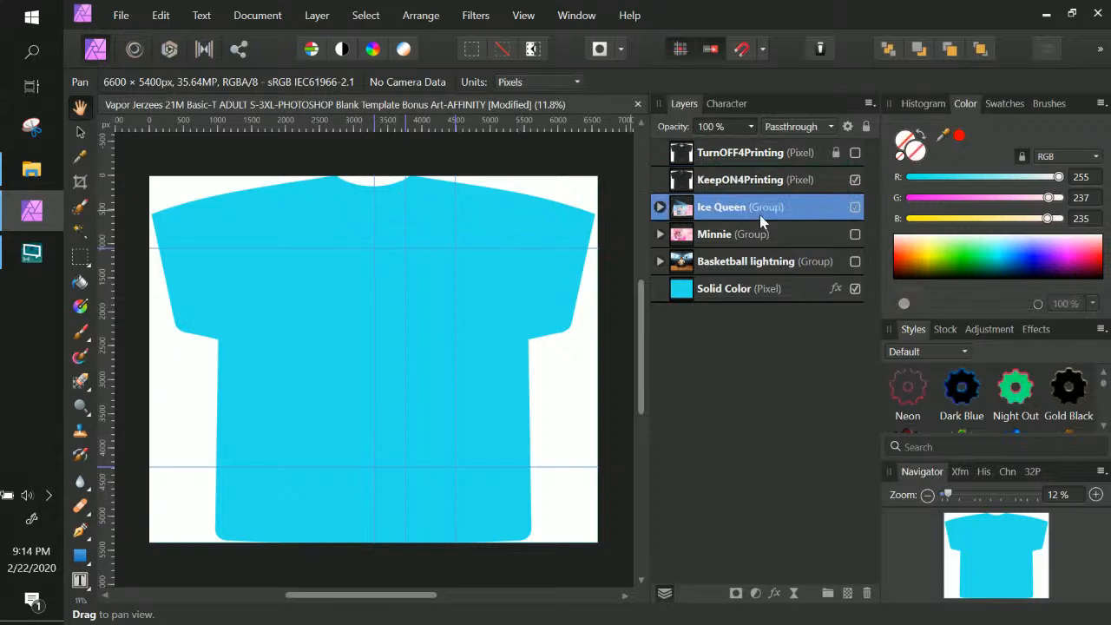
pyautogui.click(855, 262)
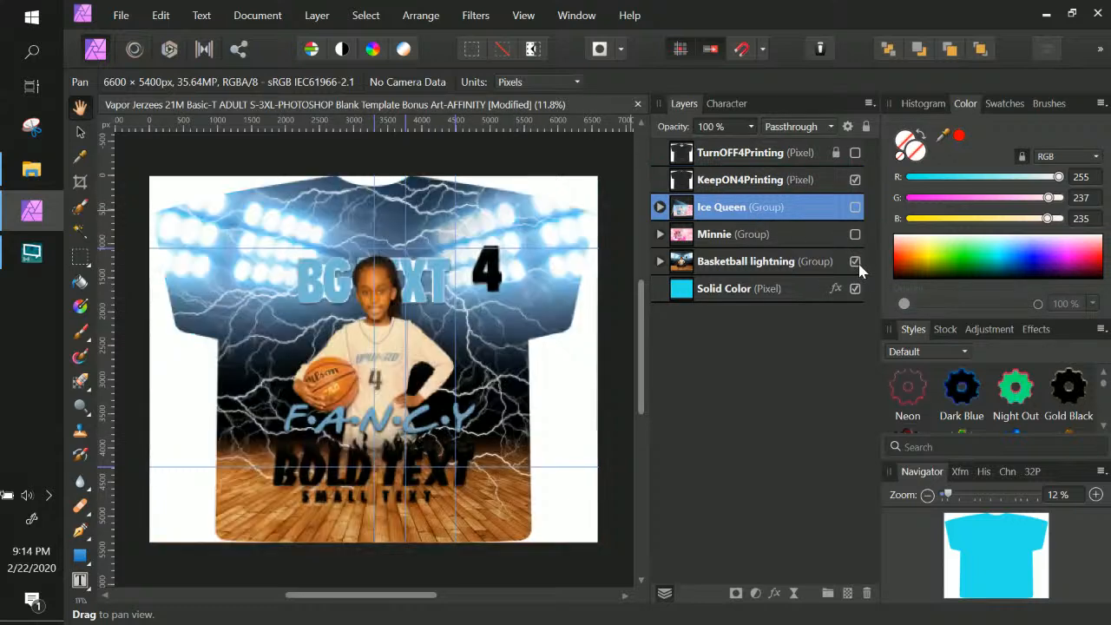
pyautogui.click(763, 267)
pyautogui.click(659, 262)
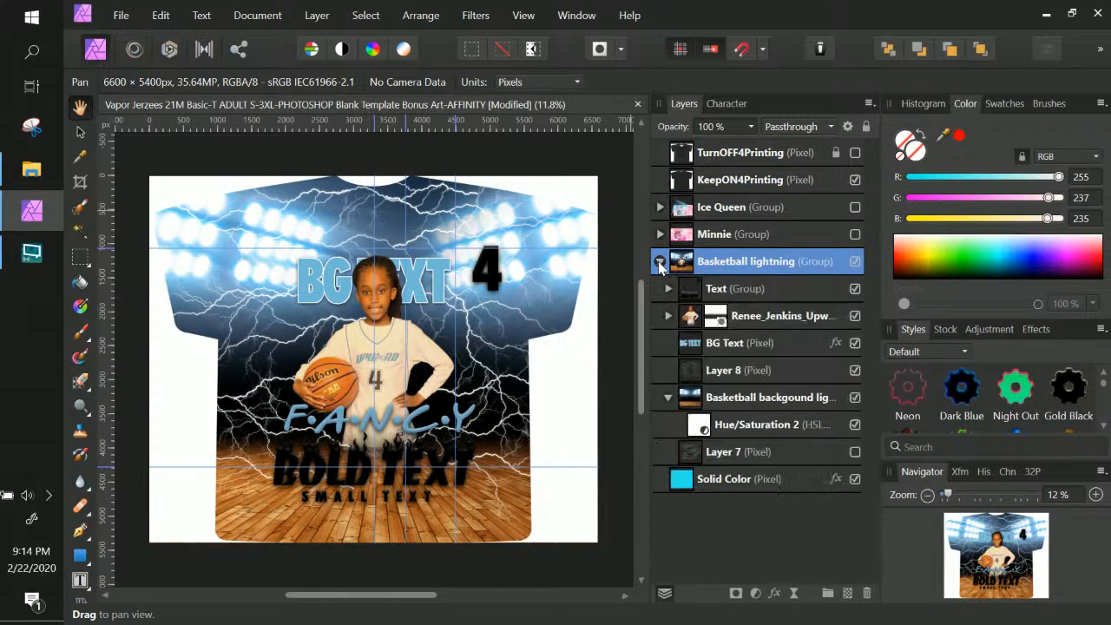
pyautogui.click(739, 340)
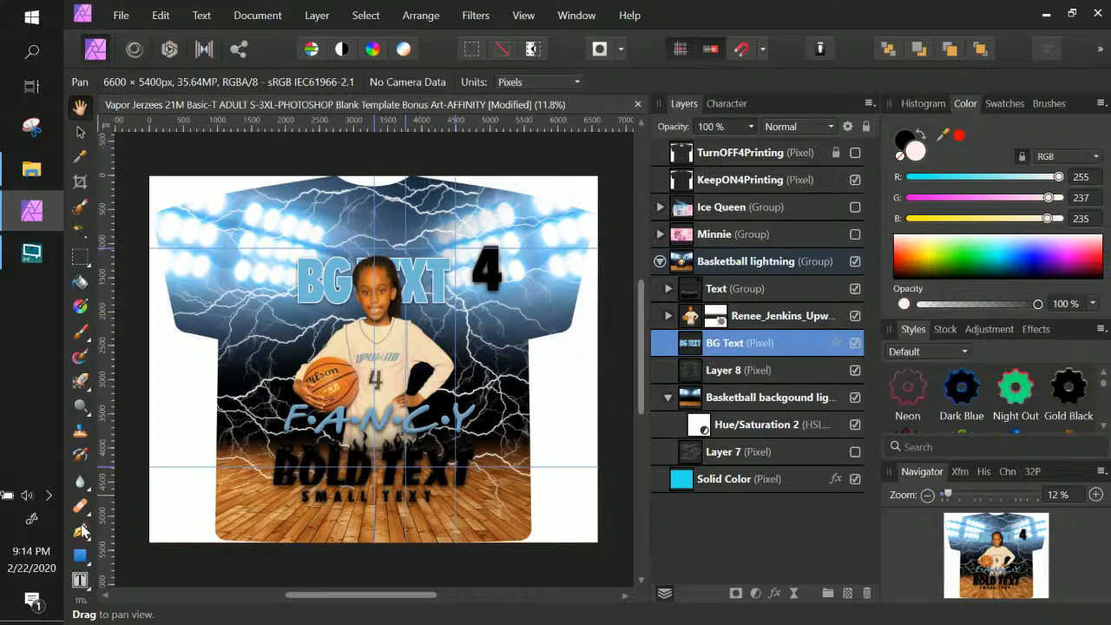
# Widen the BG Text lettering slightly, then draw an empty text frame above it
pyautogui.click(80, 581)
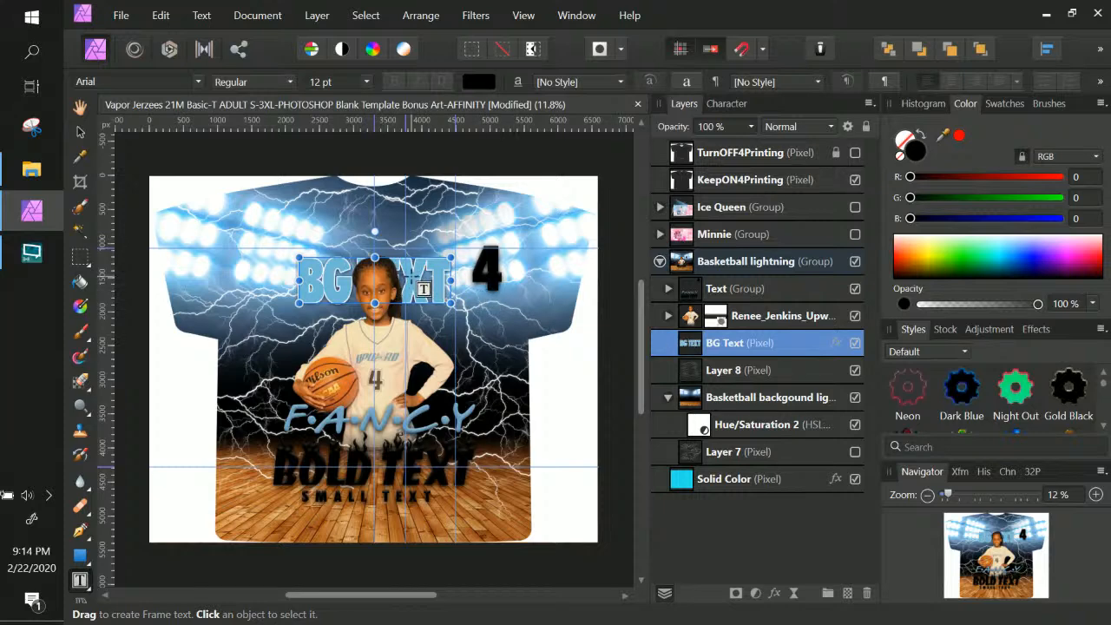
pyautogui.press('v')
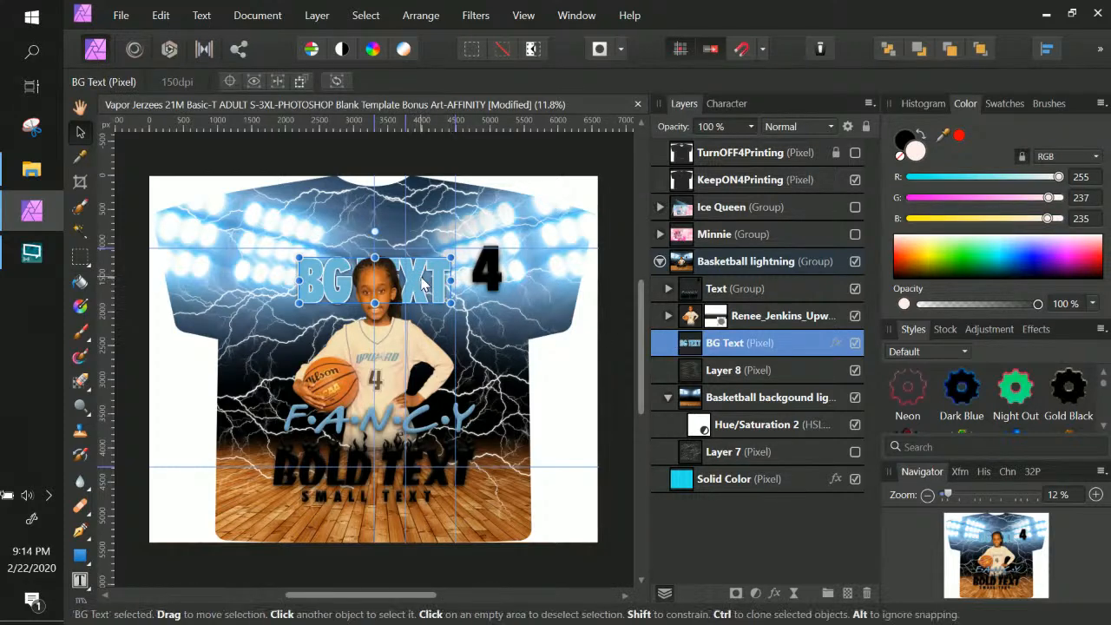
pyautogui.doubleClick(688, 345)
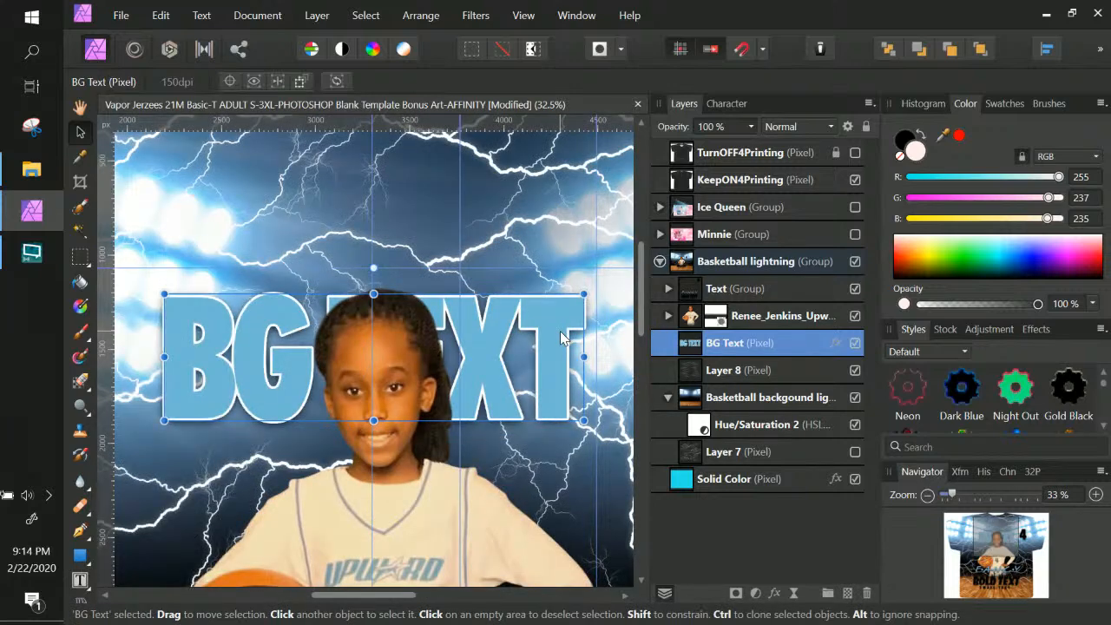
pyautogui.moveTo(583, 293); pyautogui.dragTo(588, 289)
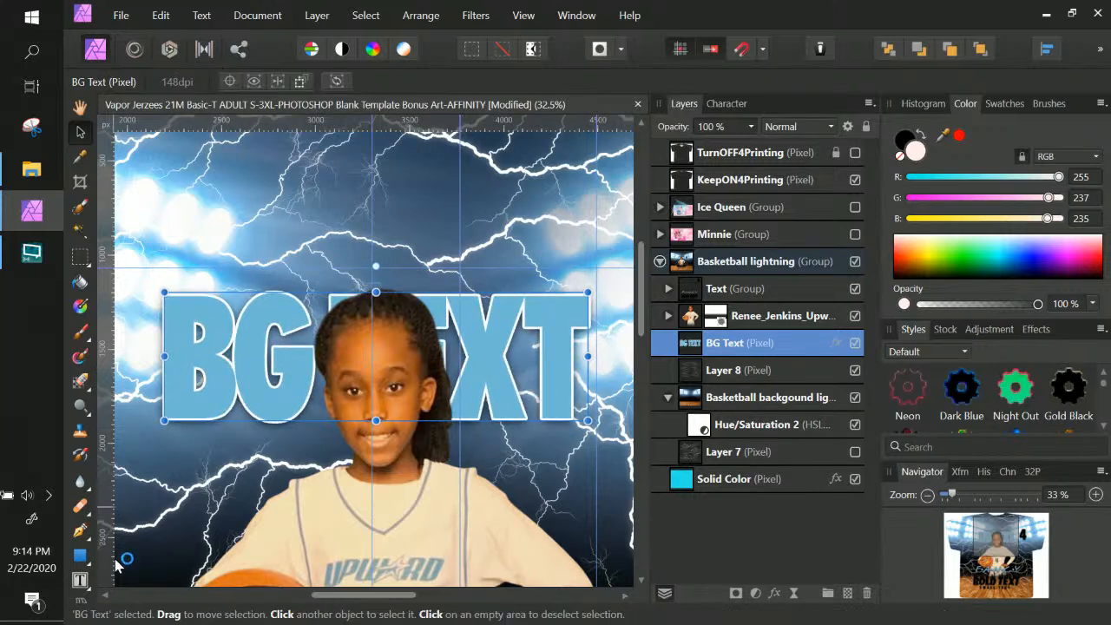
pyautogui.click(80, 579)
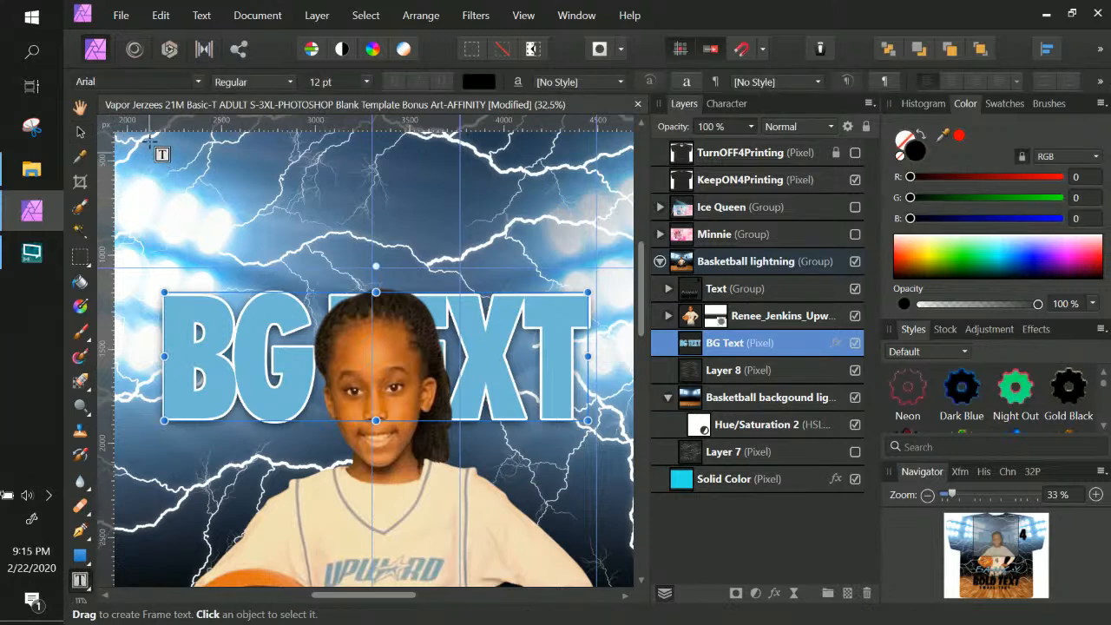
pyautogui.moveTo(149, 133); pyautogui.dragTo(607, 299)
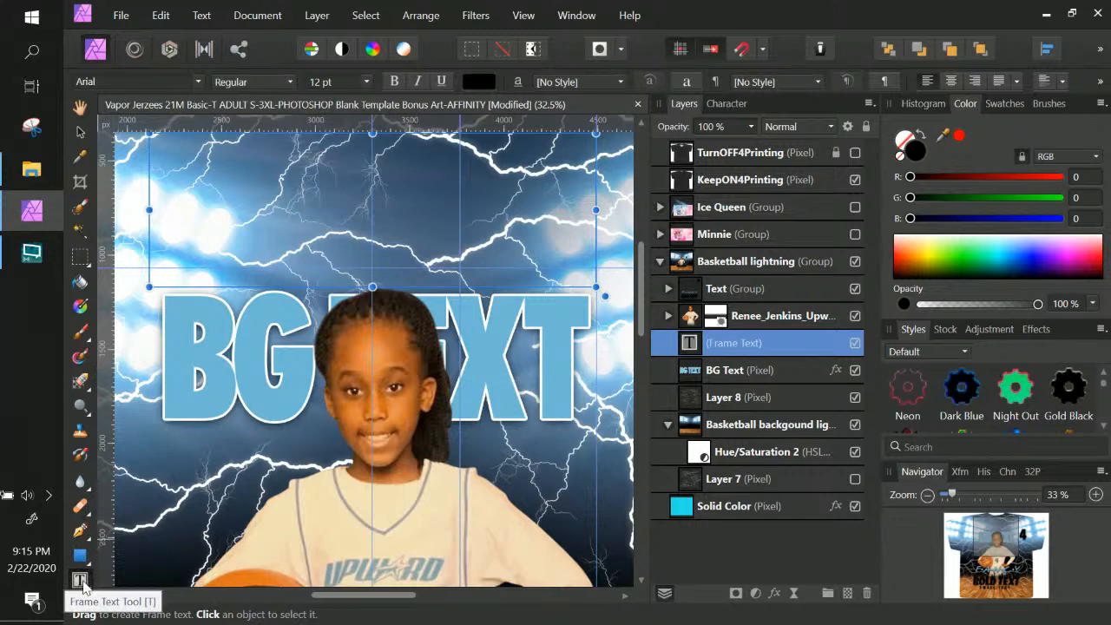
# Launch SwordSoft Mousetrack, review its Mouse Click and Keystroke settings, then return to Affinity Photo
pyautogui.click(1044, 16)
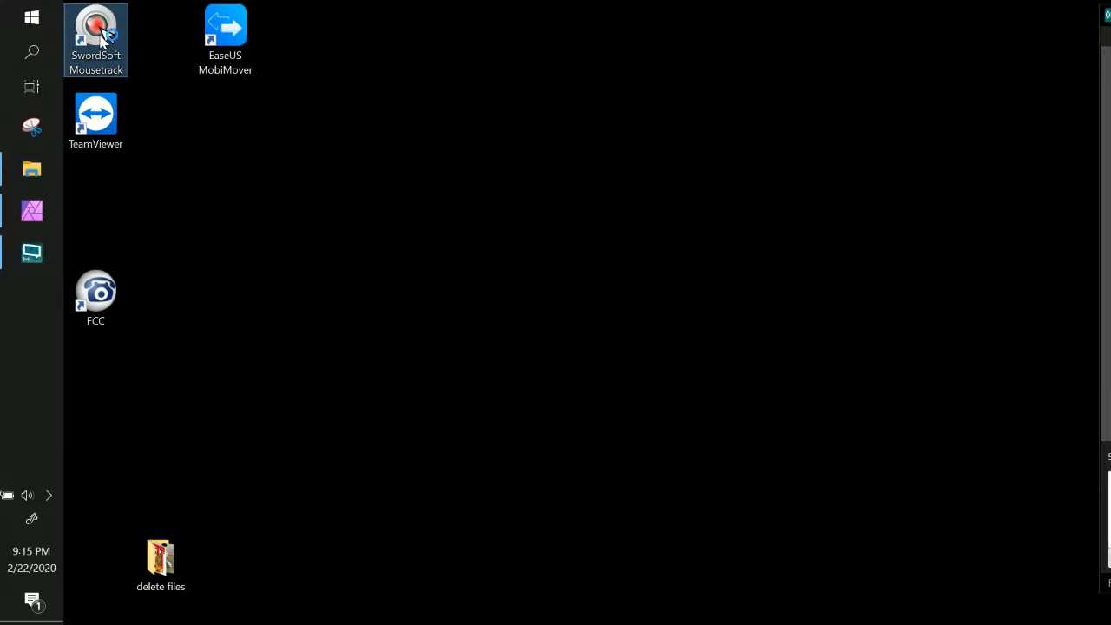
pyautogui.doubleClick(100, 33)
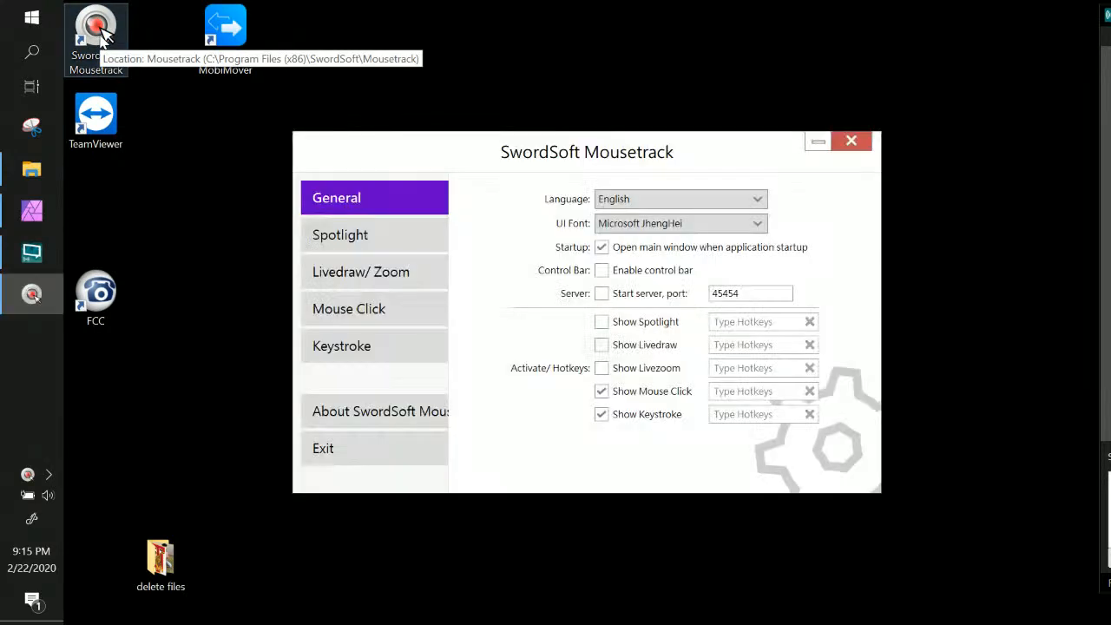
pyautogui.click(397, 321)
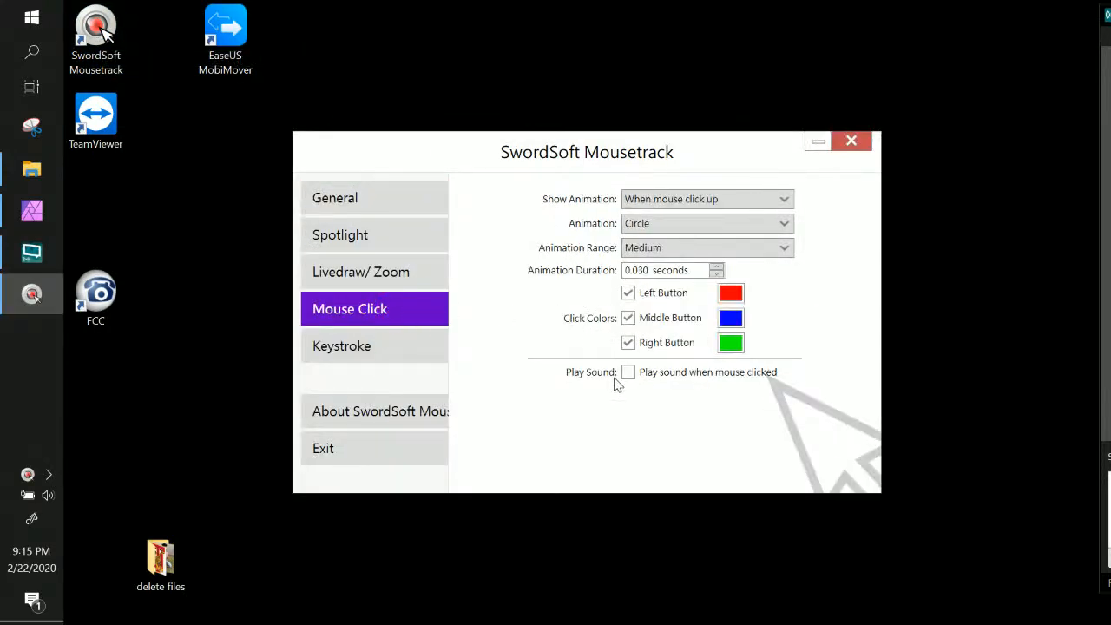
pyautogui.click(405, 352)
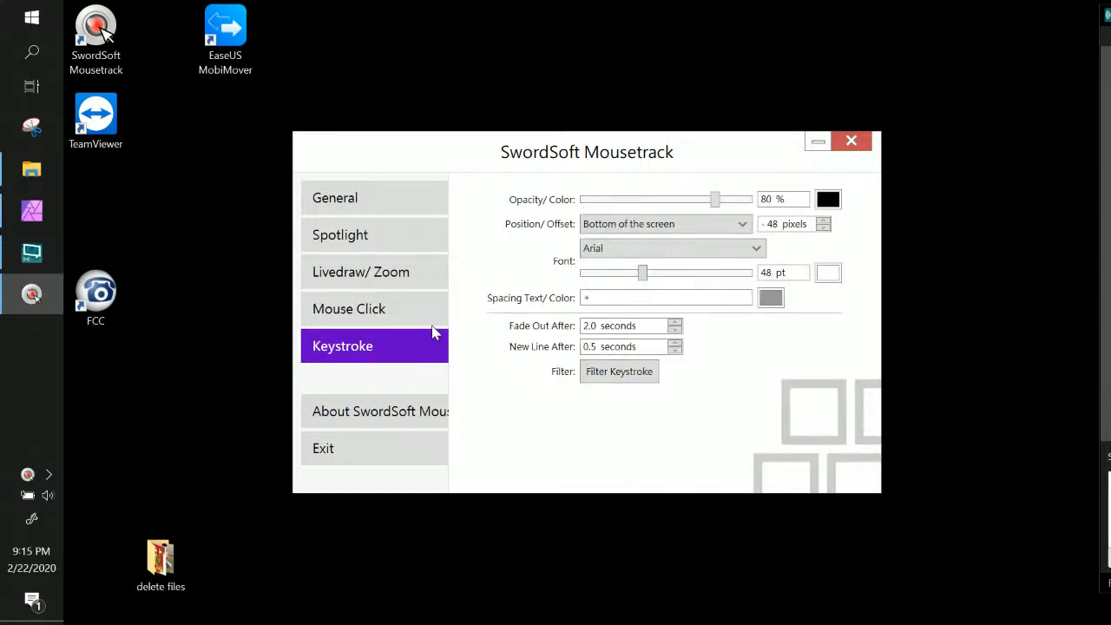
pyautogui.press('s')
pyautogui.press('s')
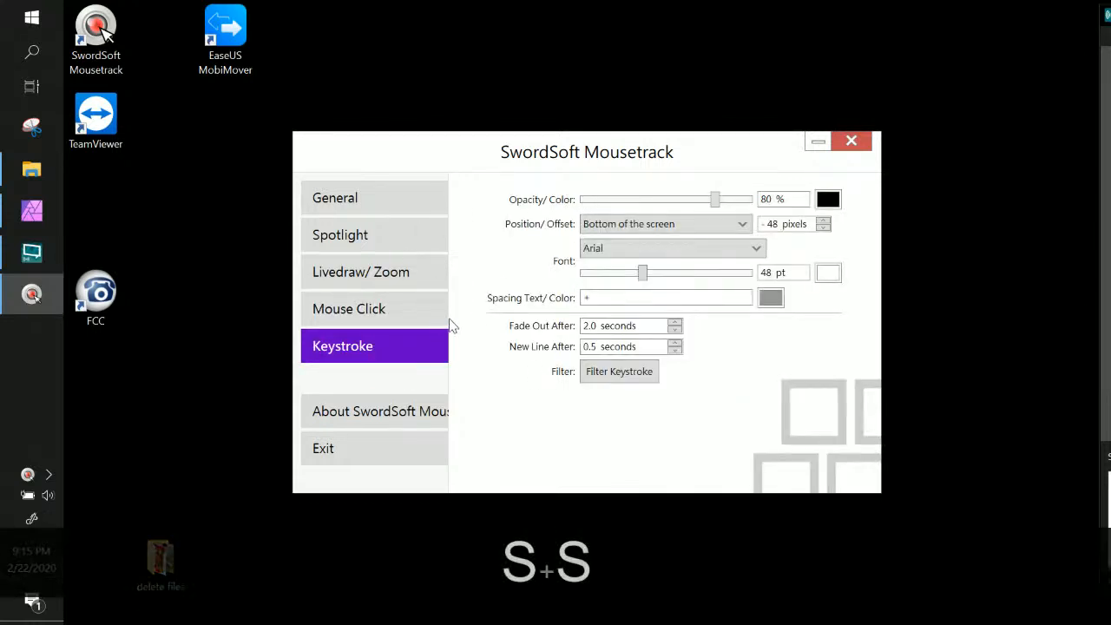
pyautogui.click(851, 142)
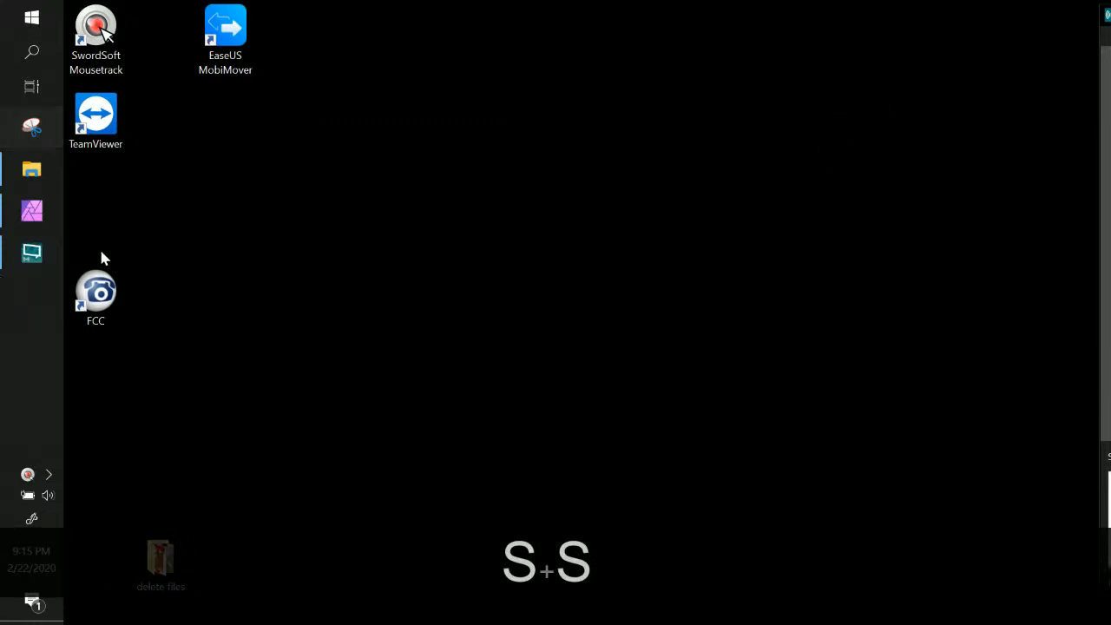
pyautogui.click(36, 212)
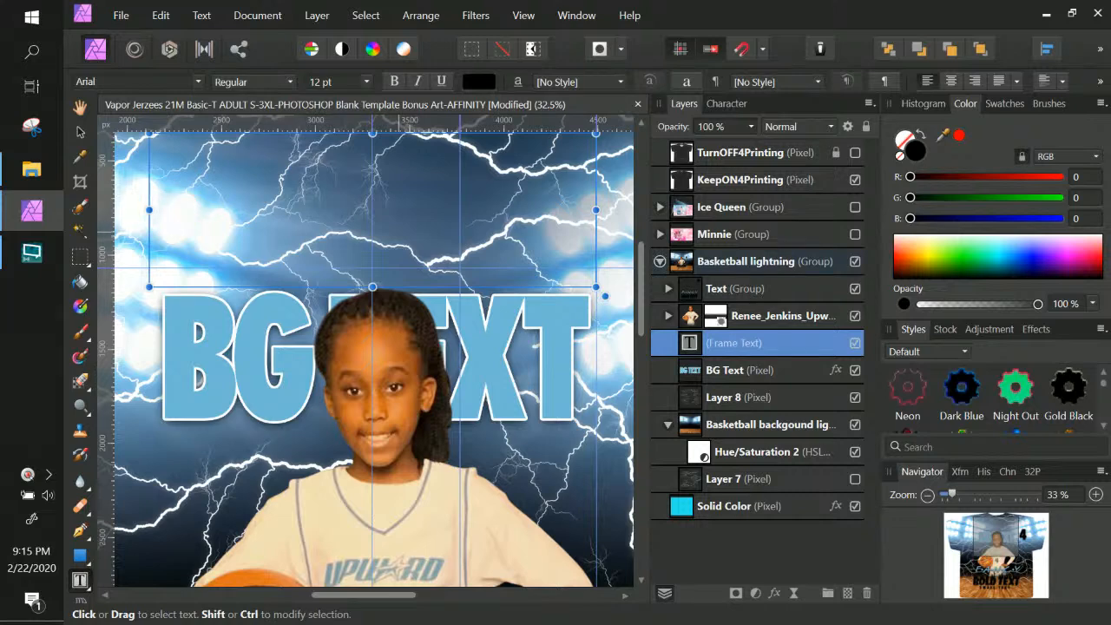
pyautogui.hotkey('shift', 'b')
pyautogui.press('BackSpace')
pyautogui.press('BackSpace')
pyautogui.press('BackSpace')
pyautogui.press('BackSpace')
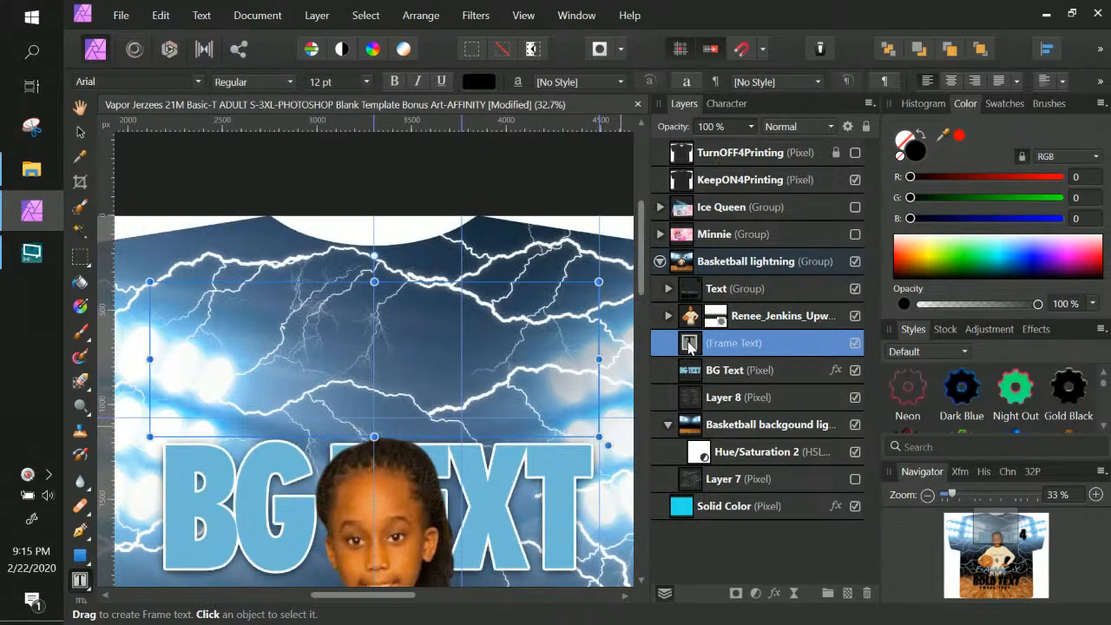
pyautogui.hotkey('shift', 'b')
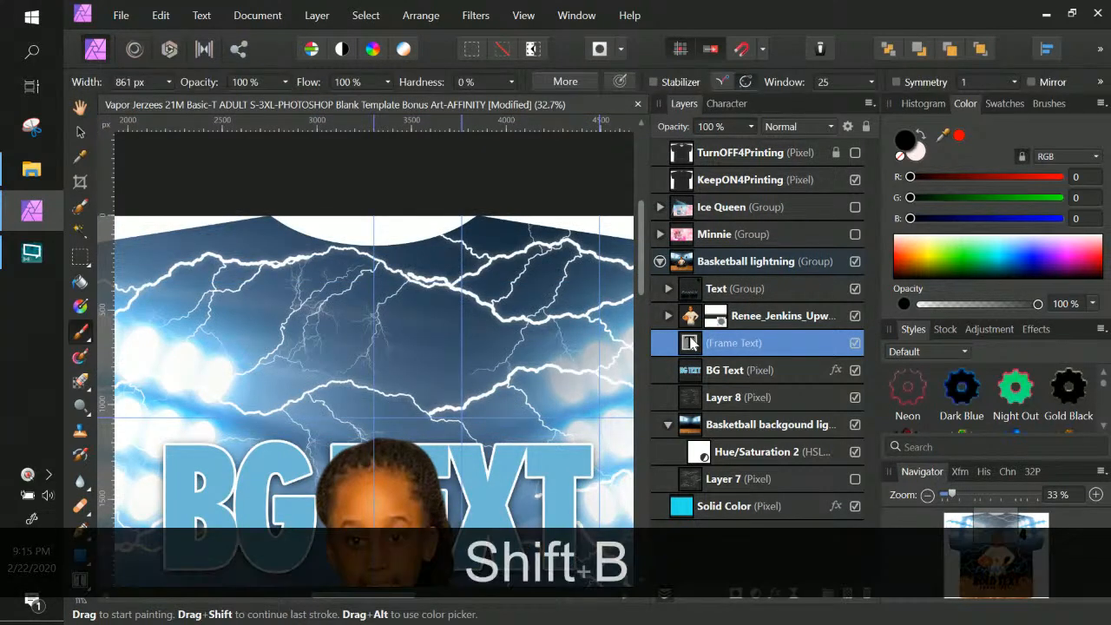
pyautogui.press('BackSpace')
pyautogui.press('BackSpace')
pyautogui.press('BackSpace')
pyautogui.press('BackSpace')
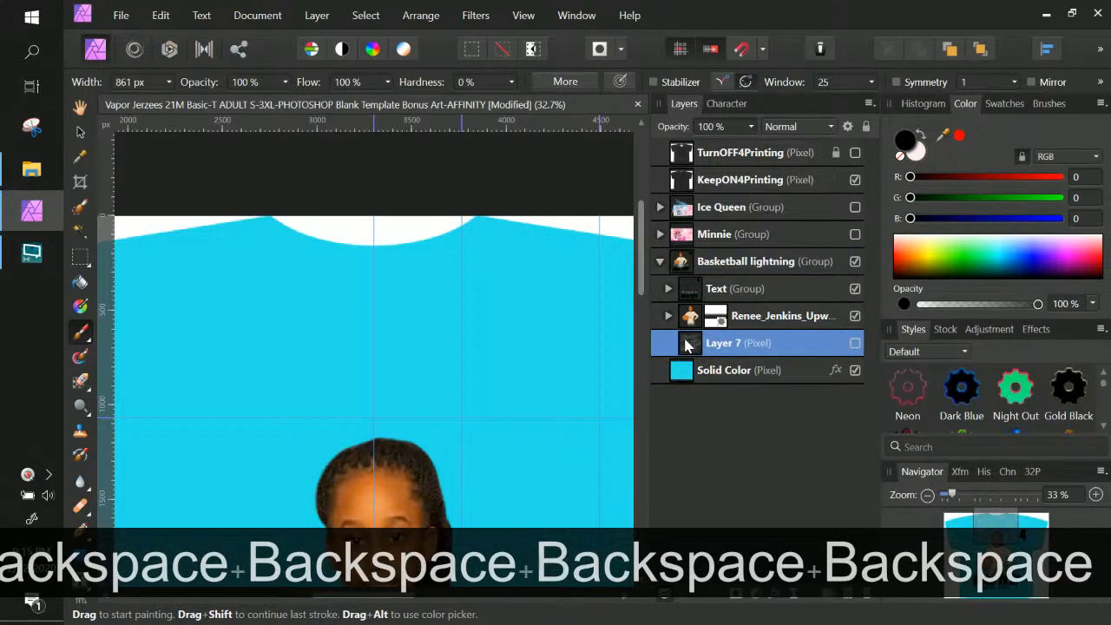
pyautogui.hotkey('ctrl', 'z')
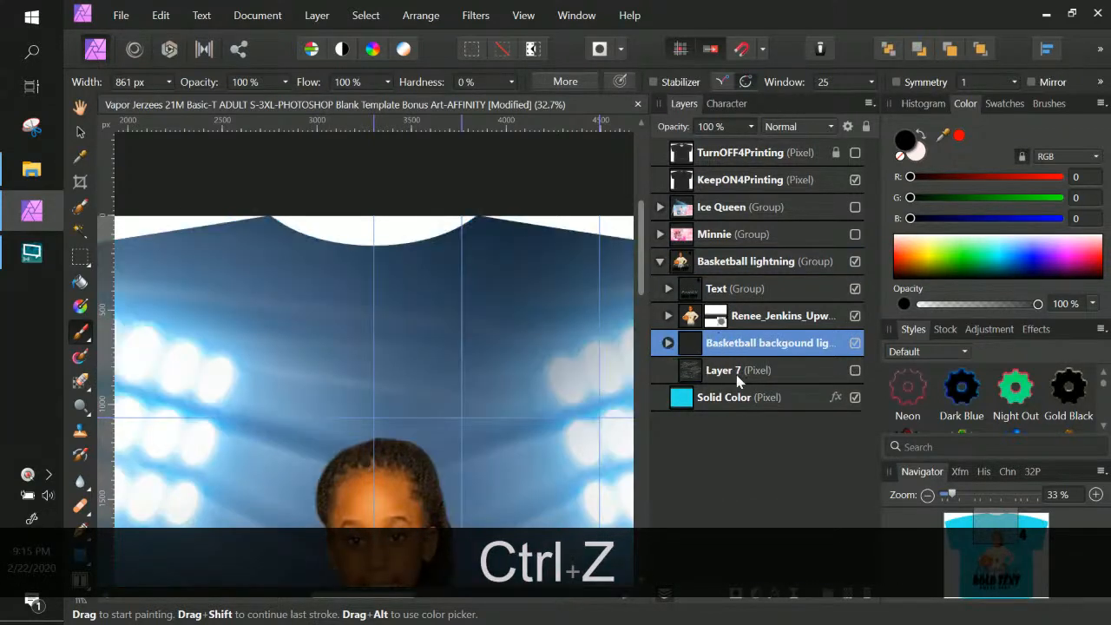
pyautogui.hotkey('ctrl', 'z')
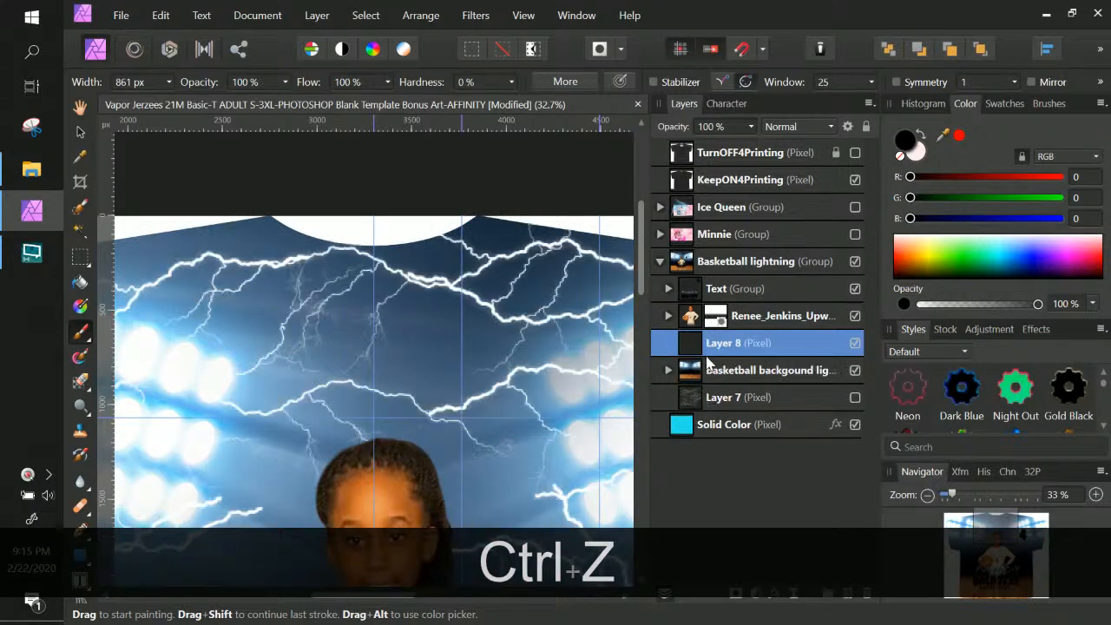
pyautogui.hotkey('ctrl', 'z')
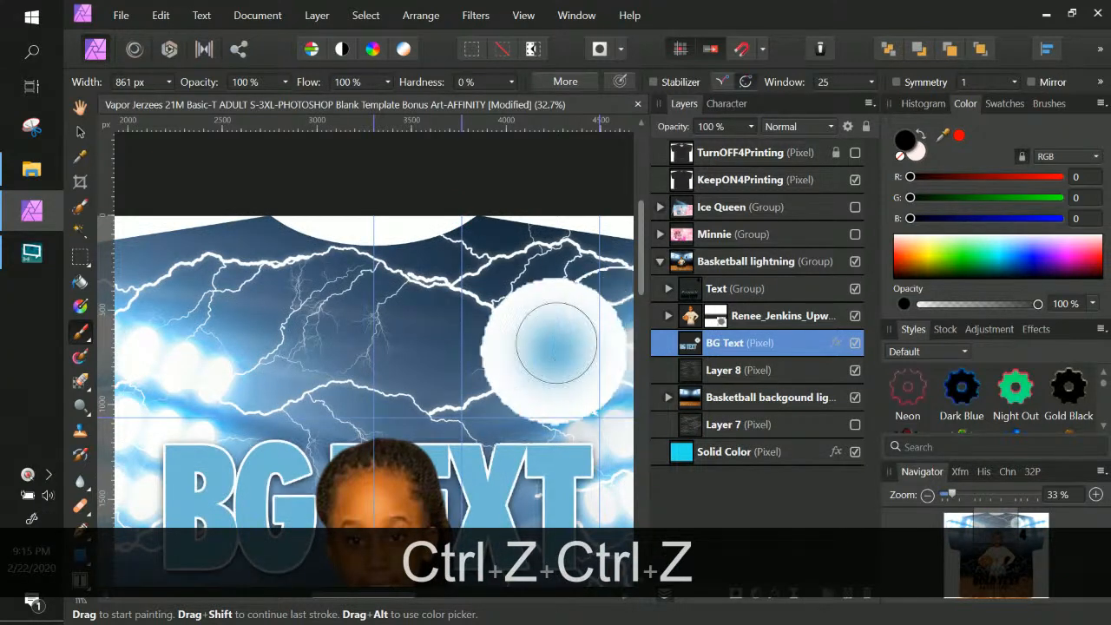
pyautogui.press('ctrl+KP_Subtract')
pyautogui.press('ctrl+KP_Subtract')
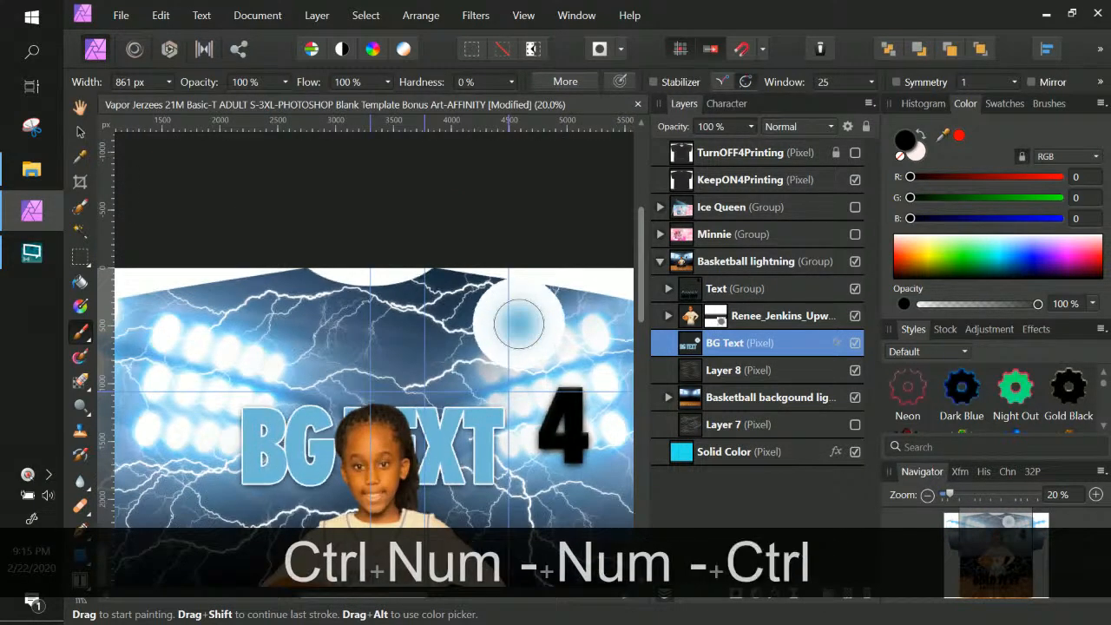
pyautogui.hotkey('ctrl', 'z')
pyautogui.doubleClick(694, 352)
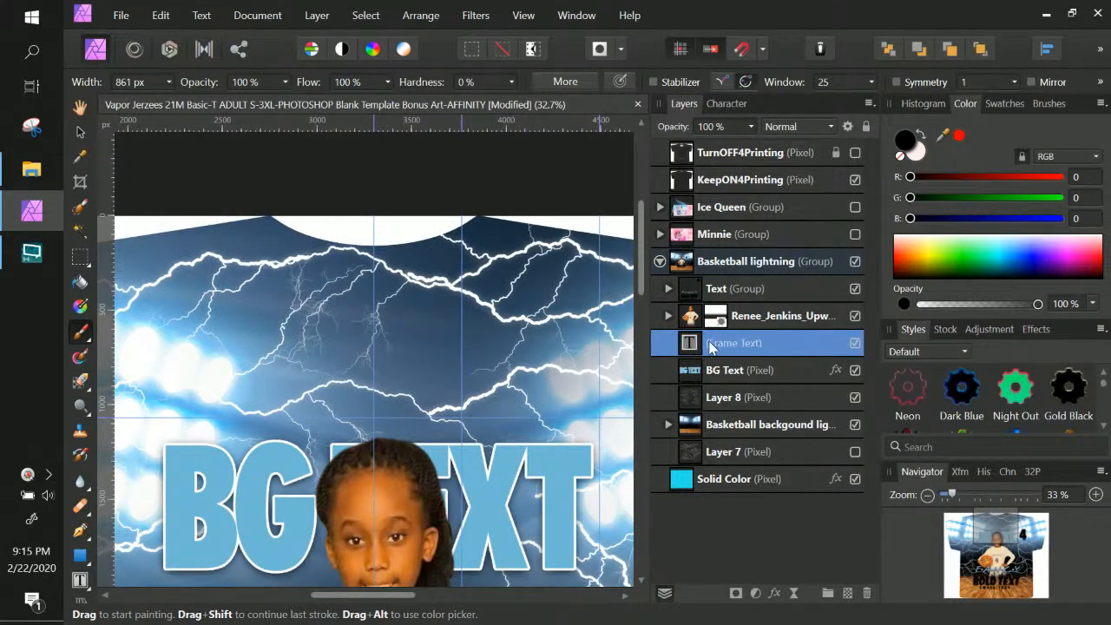
pyautogui.click(681, 345)
pyautogui.click(79, 579)
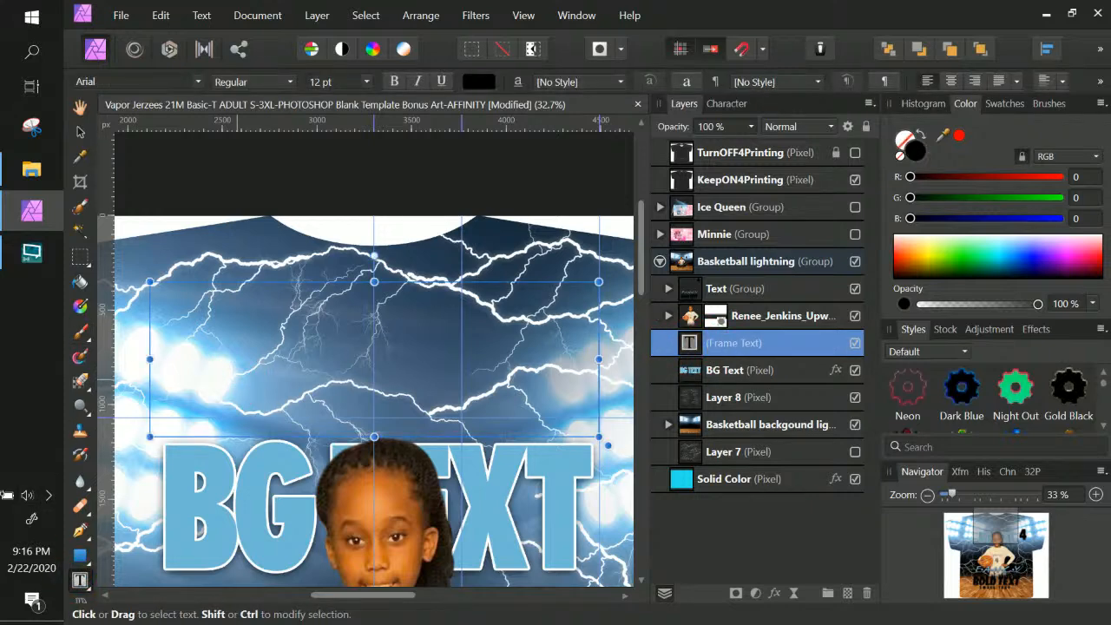
# Move the empty Frame Text layer above the Text group, then delete it
pyautogui.write('B')
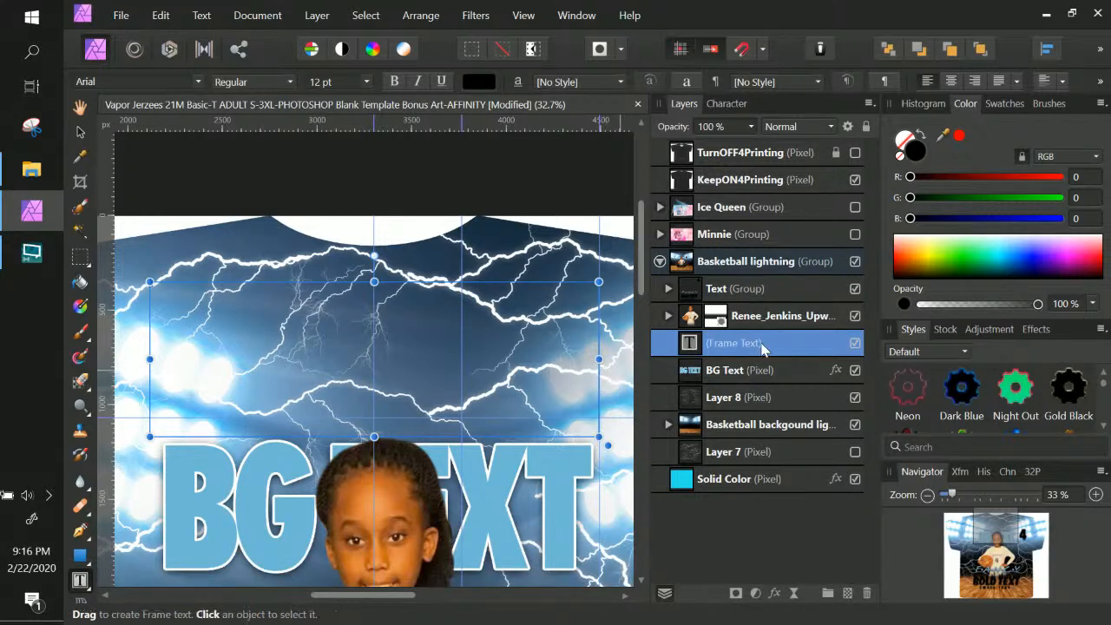
pyautogui.doubleClick(716, 344)
pyautogui.moveTo(688, 349); pyautogui.dragTo(693, 289)
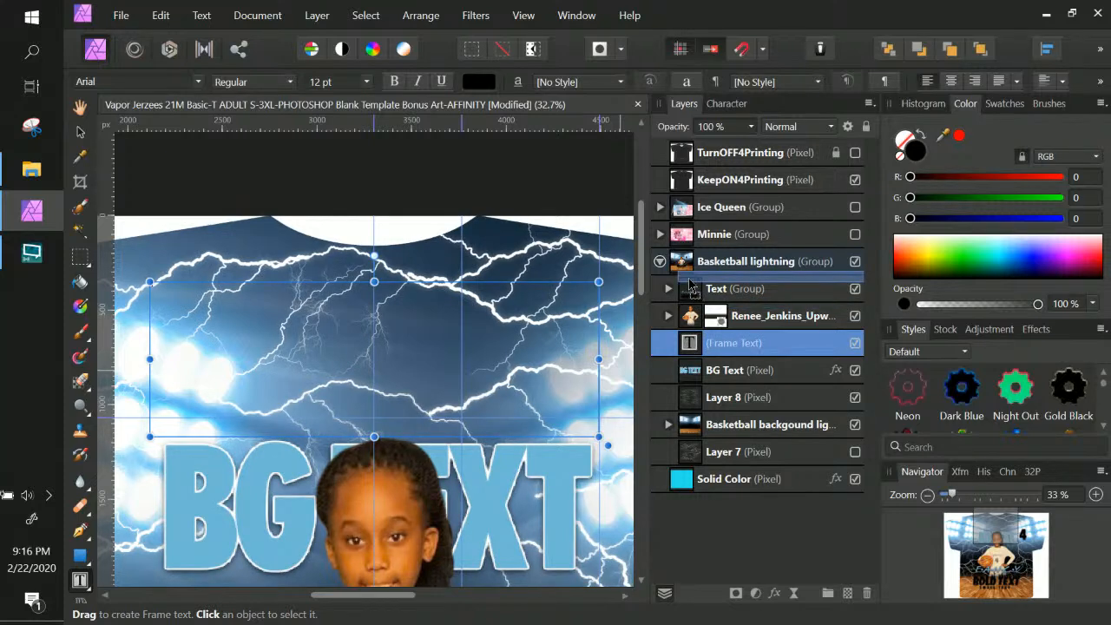
pyautogui.moveTo(692, 286); pyautogui.dragTo(692, 285)
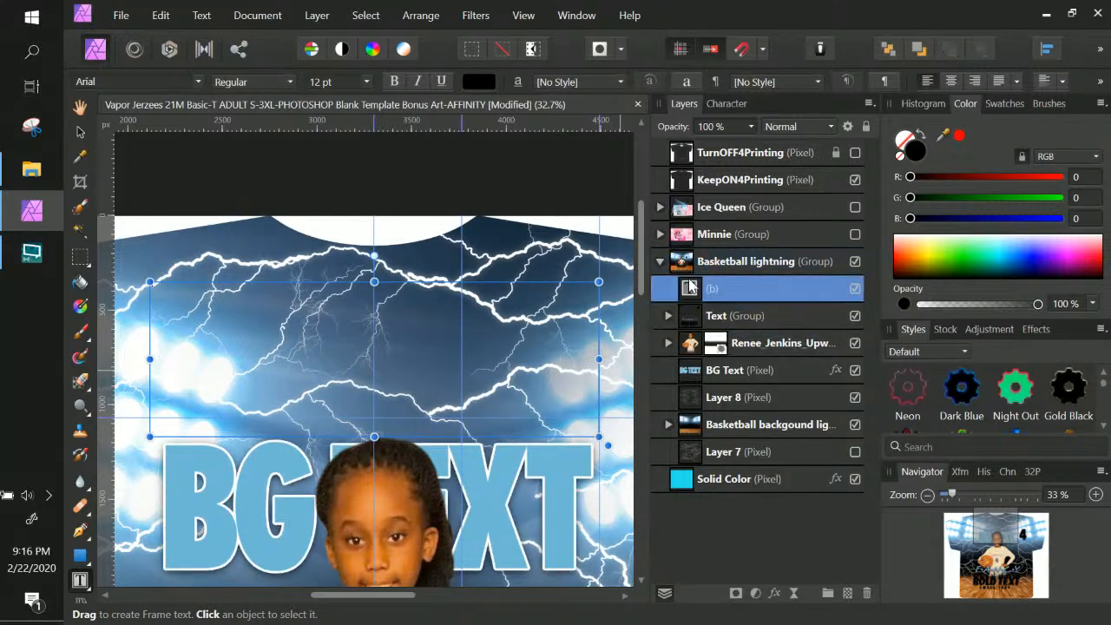
pyautogui.doubleClick(733, 295)
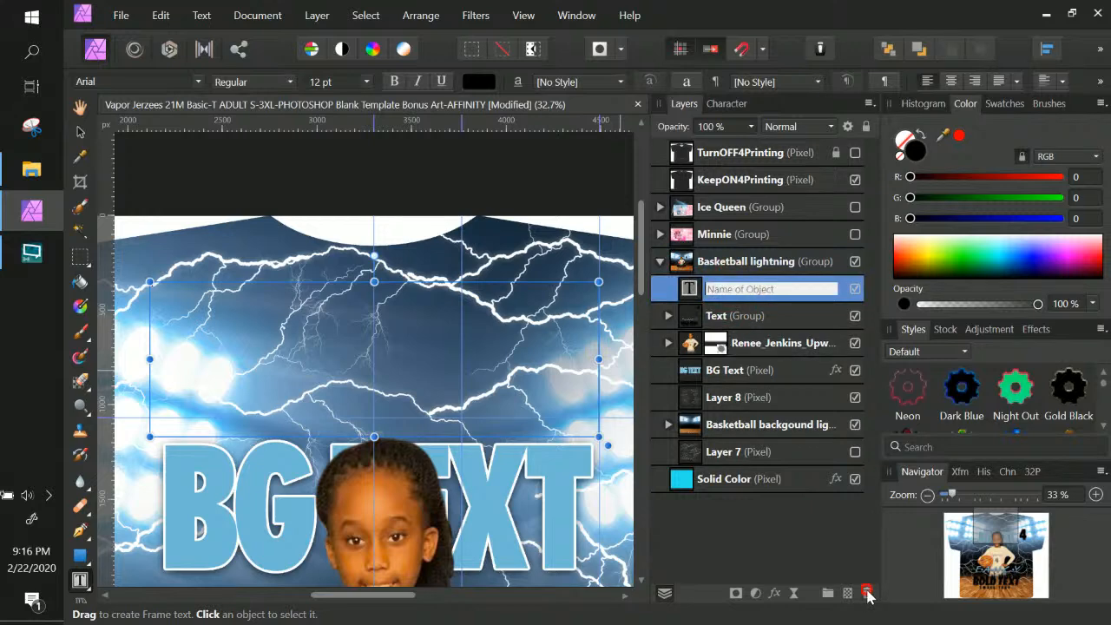
pyautogui.click(866, 593)
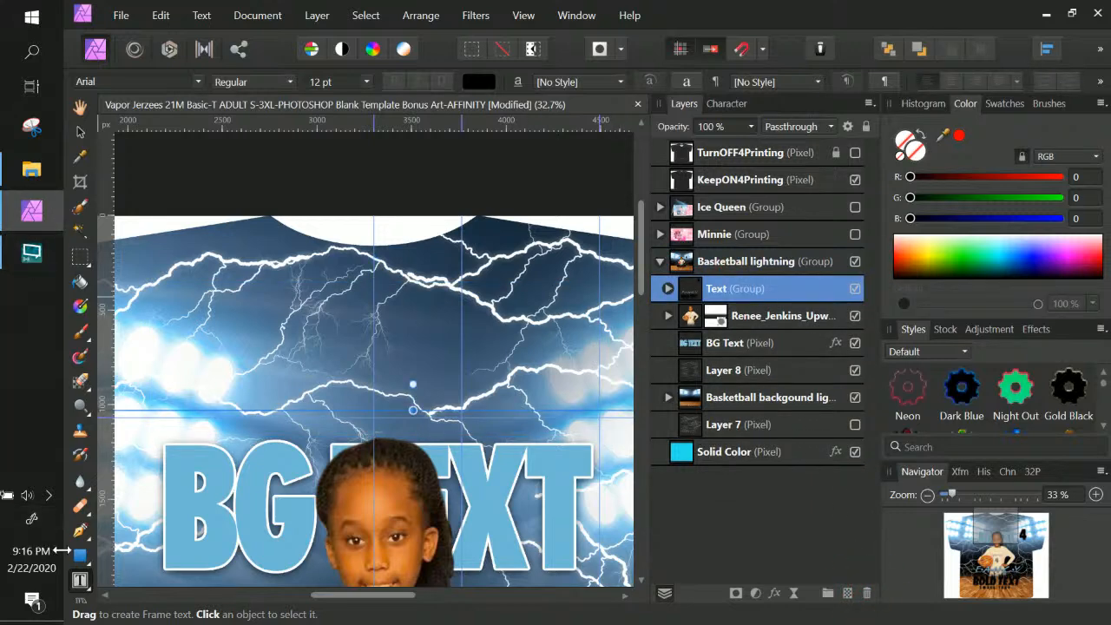
# Switch to the Artistic Text Tool and undo a trial letter dragged onto the shirt
pyautogui.click(81, 581)
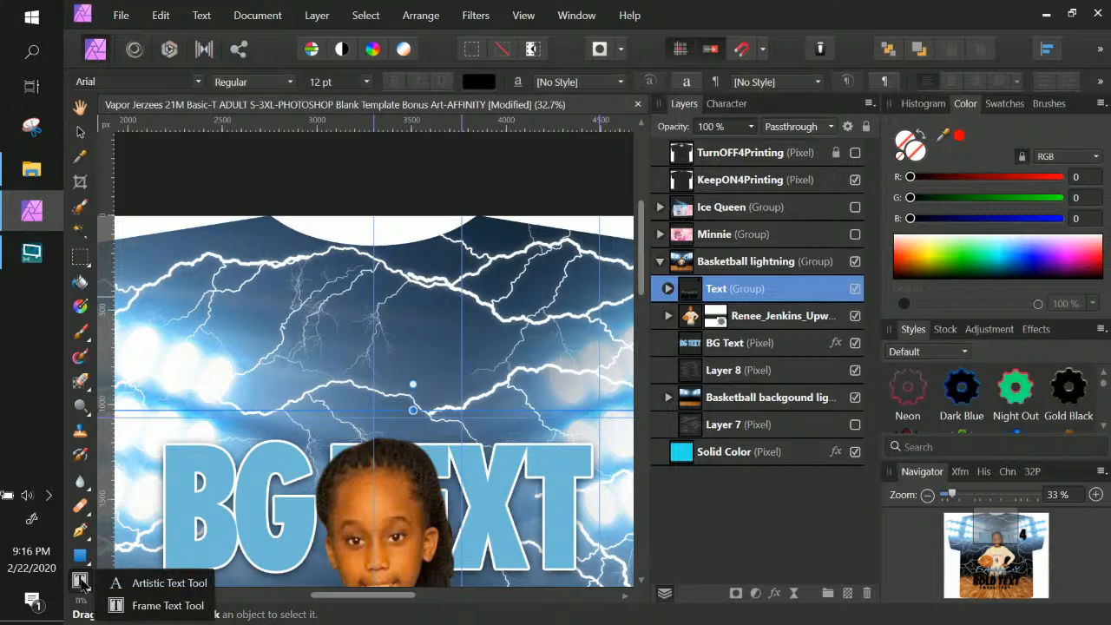
pyautogui.click(137, 590)
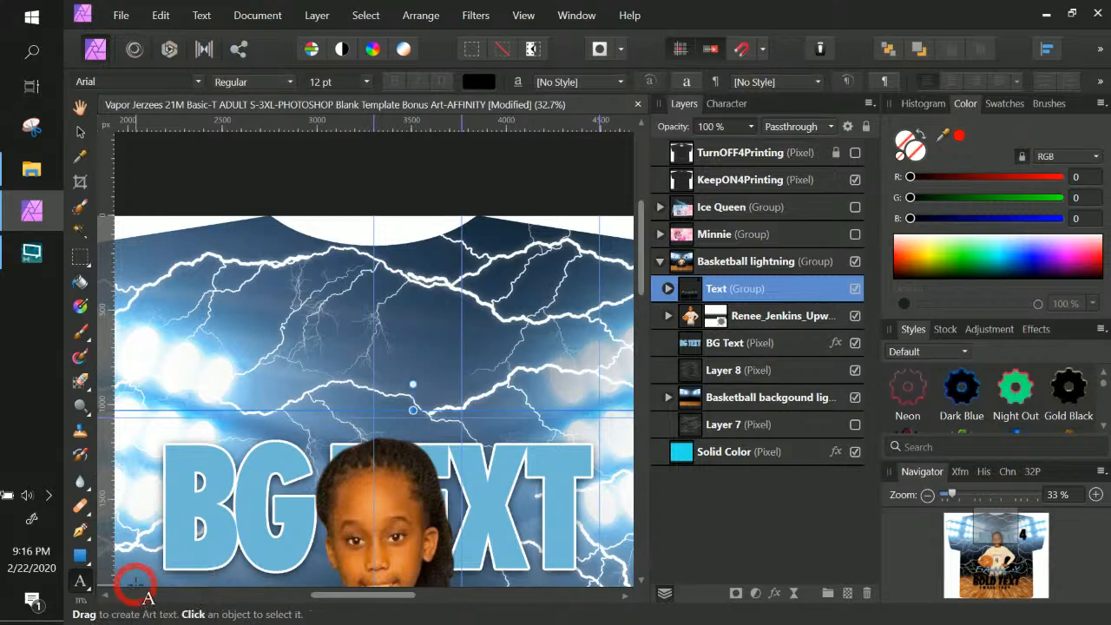
pyautogui.moveTo(179, 261); pyautogui.dragTo(226, 334)
pyautogui.hotkey('ctrl', 'z')
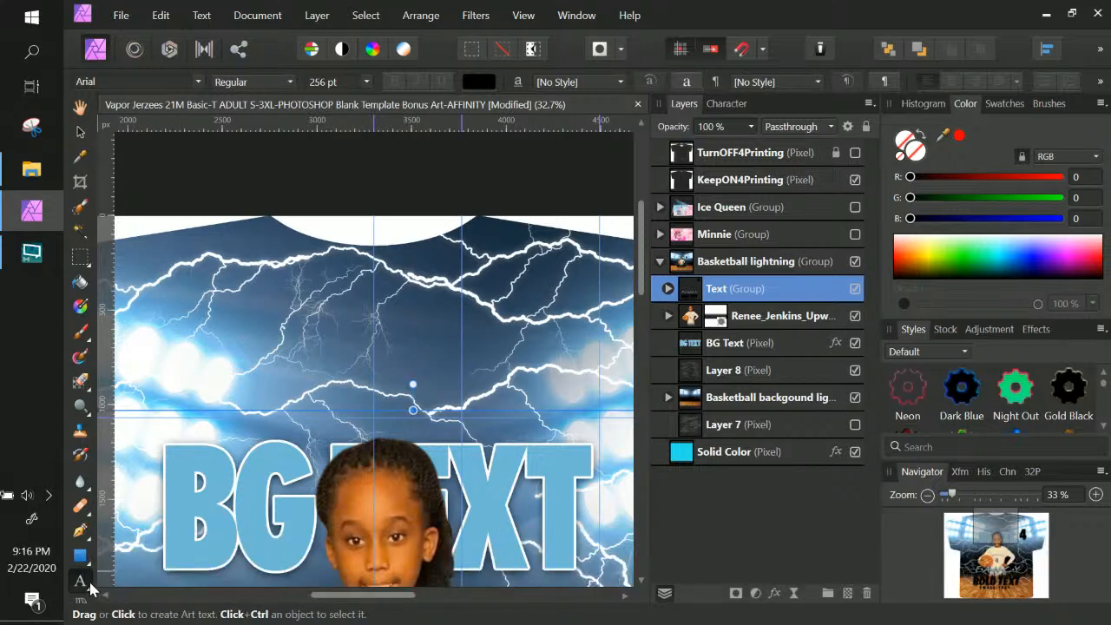
pyautogui.click(89, 590)
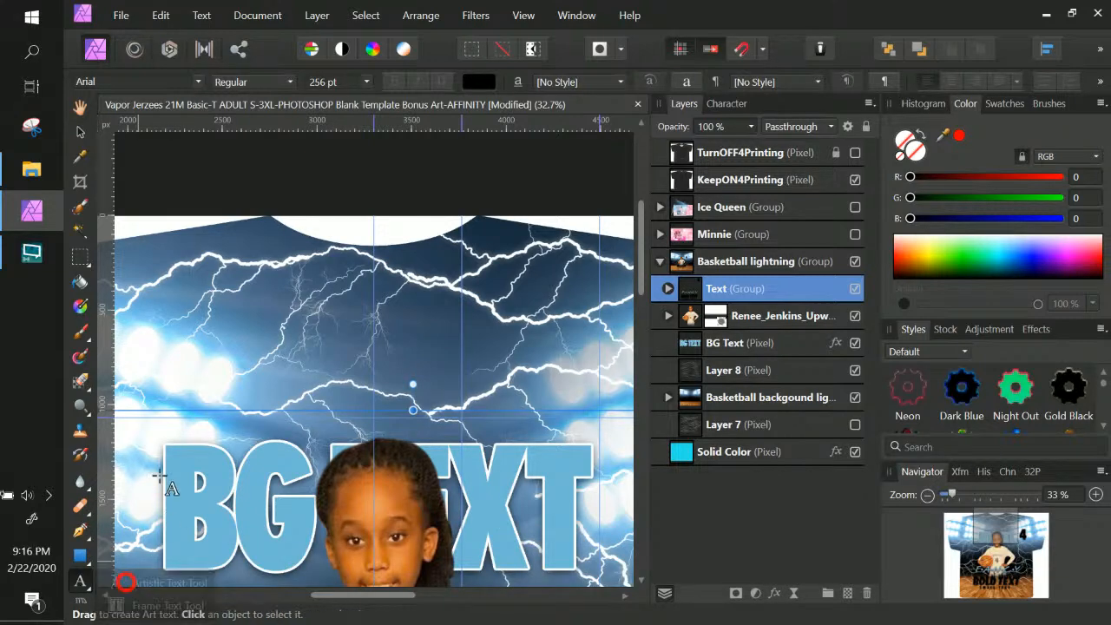
# Create a black artistic text headline reading 'BG TEXT' in capitals on the shirt
pyautogui.moveTo(163, 445)
pyautogui.mouseDown()
pyautogui.moveTo(244, 573)
pyautogui.moveTo(206, 527)
pyautogui.moveTo(189, 528)
pyautogui.mouseUp()
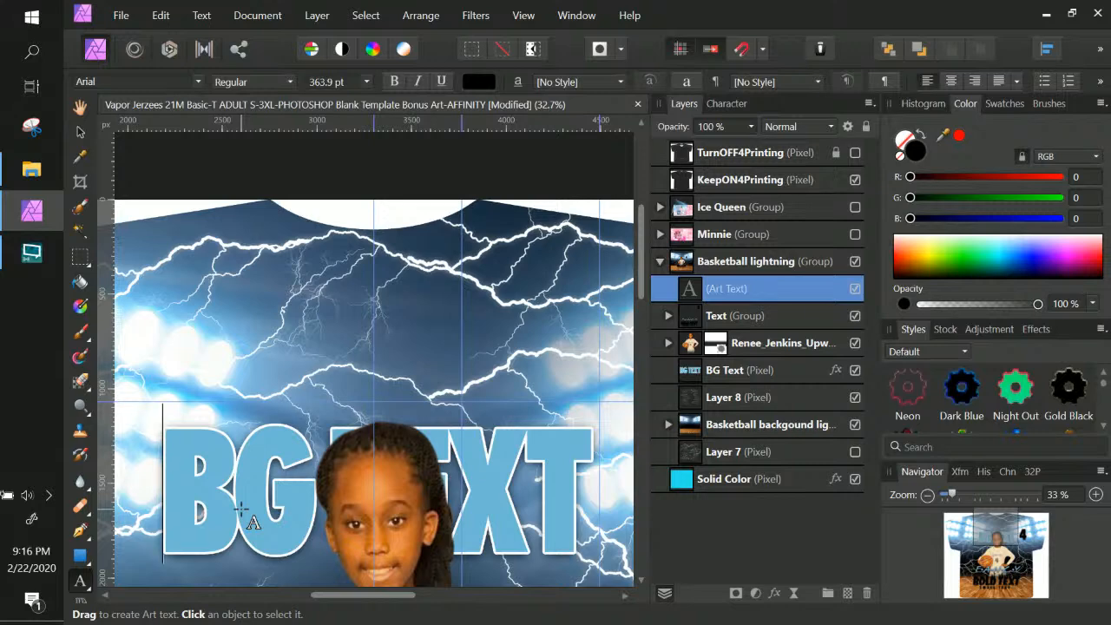
pyautogui.write('b')
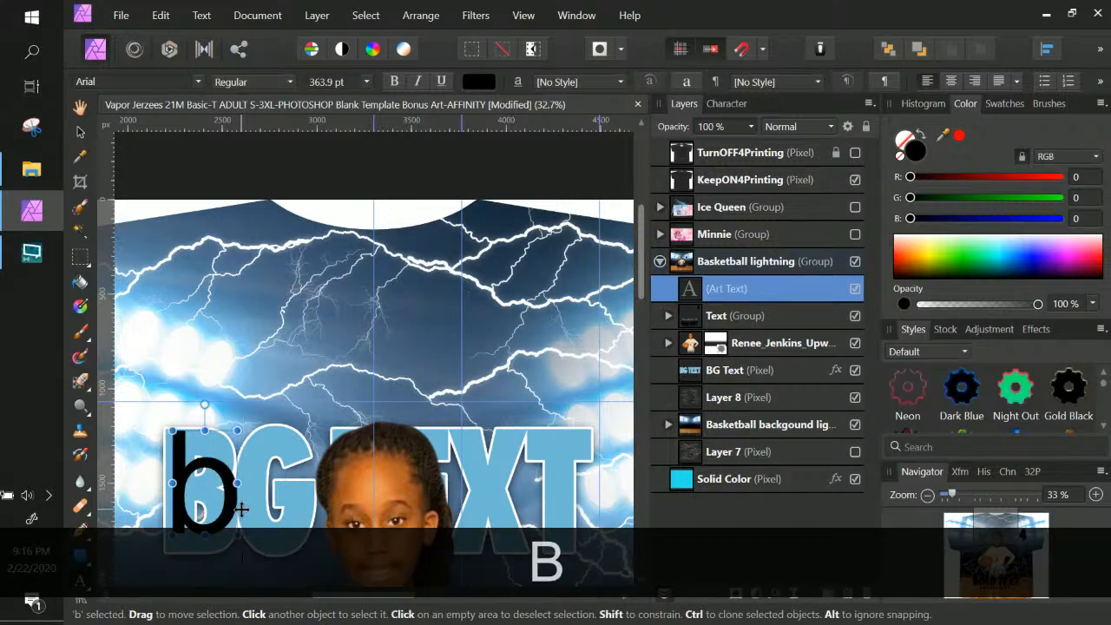
pyautogui.press('BackSpace')
pyautogui.press('capslock')
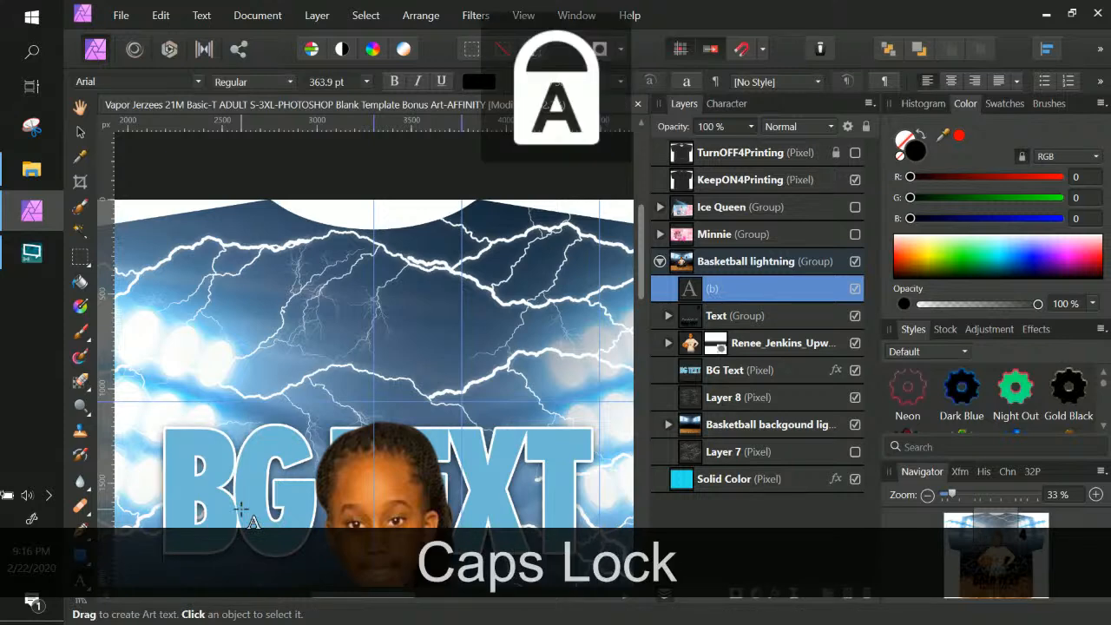
pyautogui.write('BG TEX')
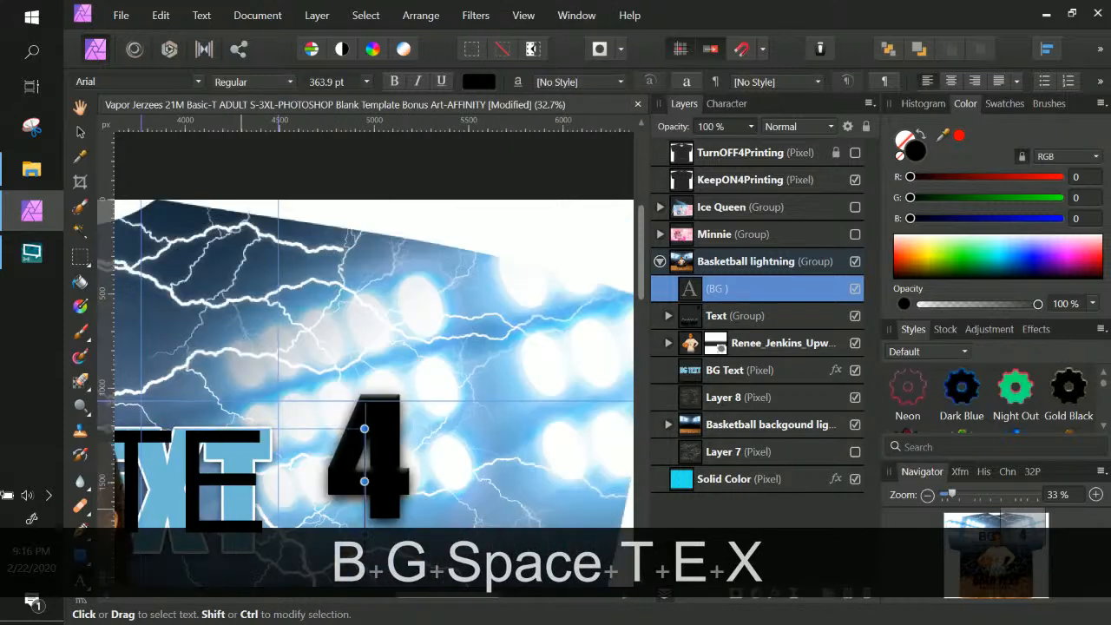
pyautogui.write('T')
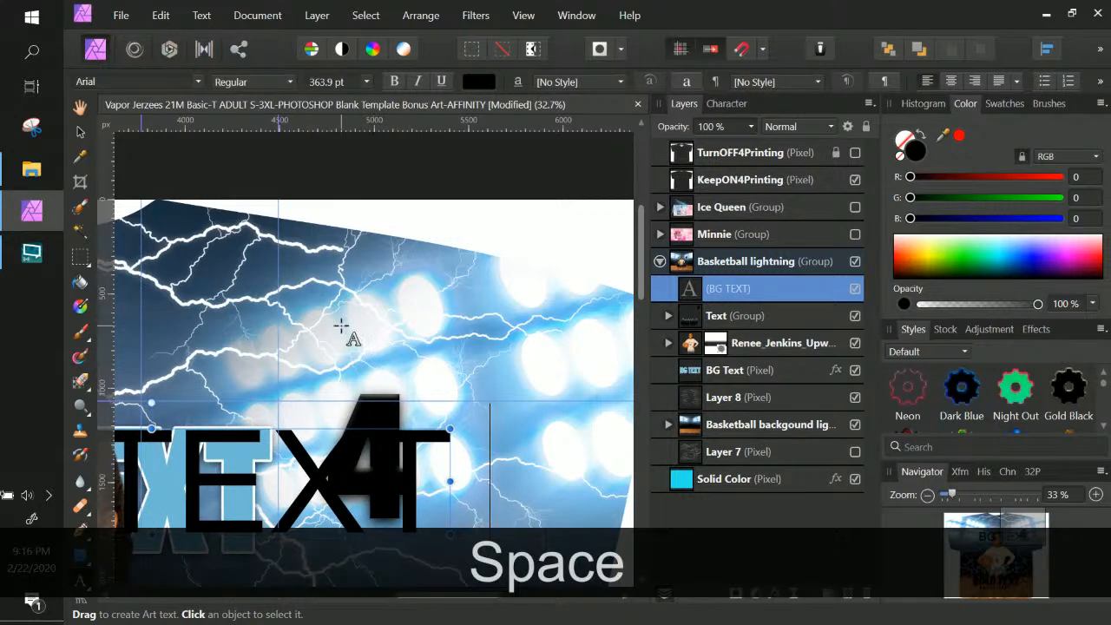
pyautogui.press('BackSpace')
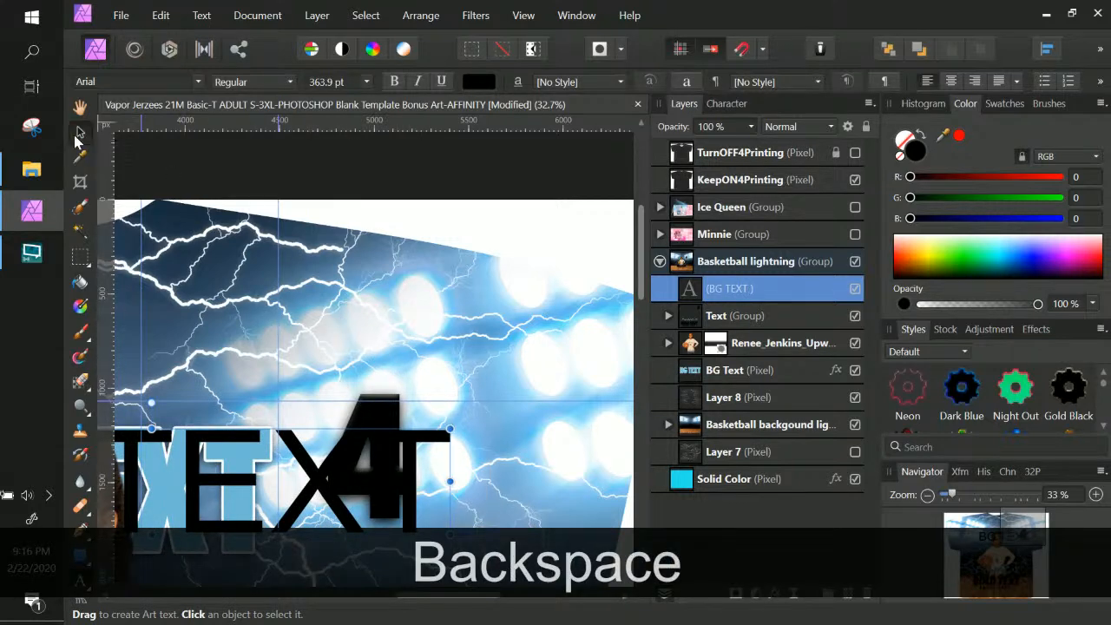
# Move the BG TEXT headline up above the blue BG TEXT artwork
pyautogui.click(80, 133)
pyautogui.press('space')
pyautogui.moveTo(540, 443); pyautogui.dragTo(718, 387)
pyautogui.moveTo(389, 312); pyautogui.dragTo(596, 375)
pyautogui.moveTo(375, 440); pyautogui.dragTo(323, 298)
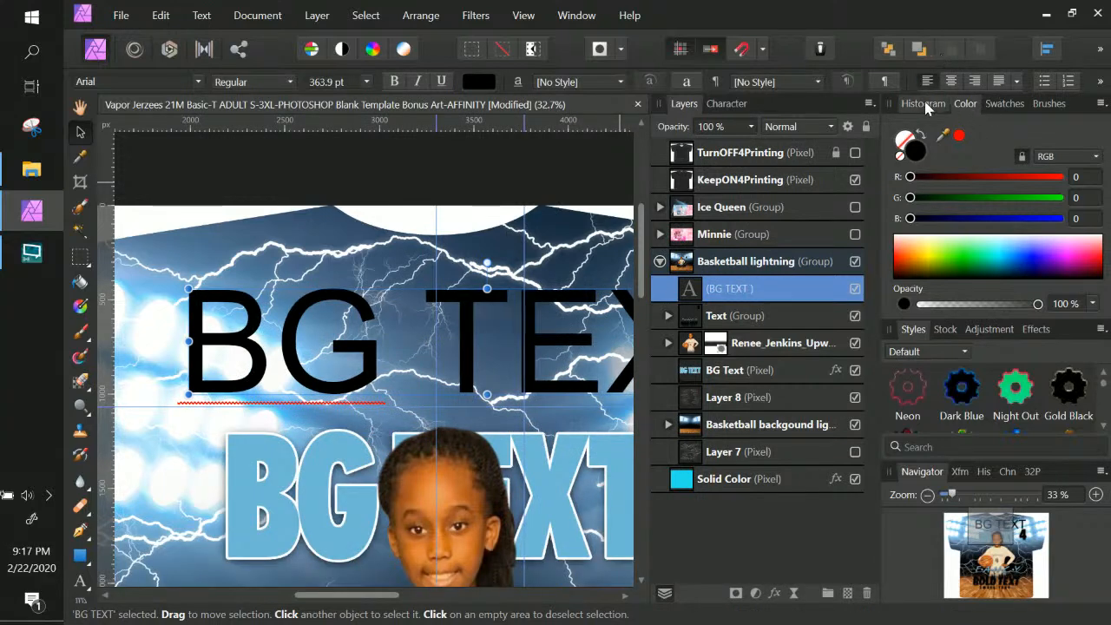
# Set the headline's font to FuturaSHOP-XBoldCon and nudge it just above the blue lettering
pyautogui.click(729, 103)
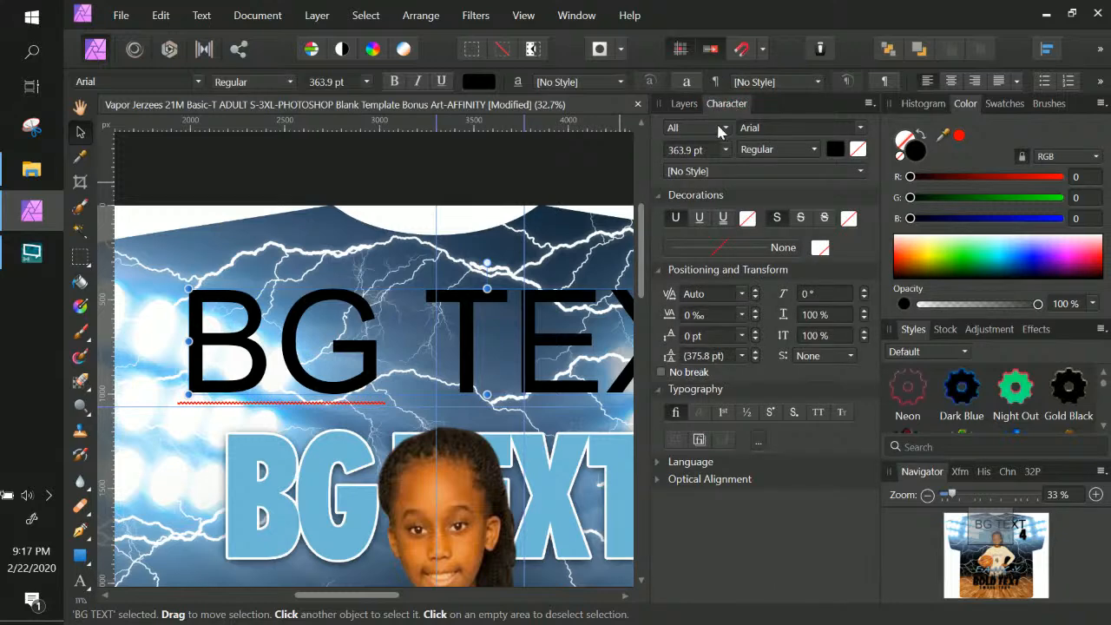
pyautogui.click(789, 130)
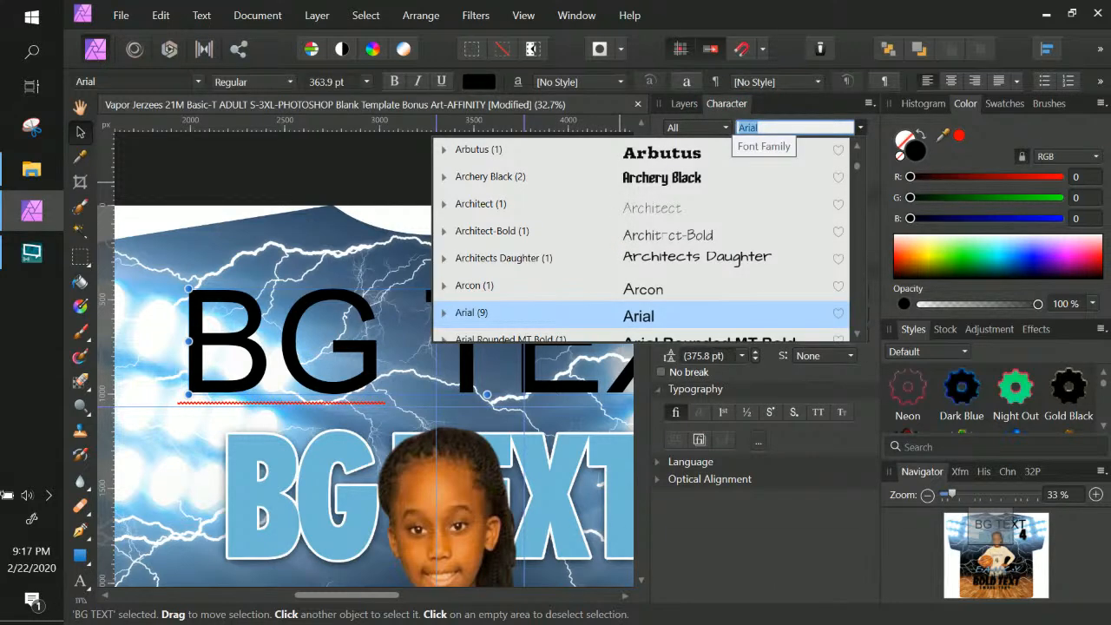
pyautogui.write('FUTUR')
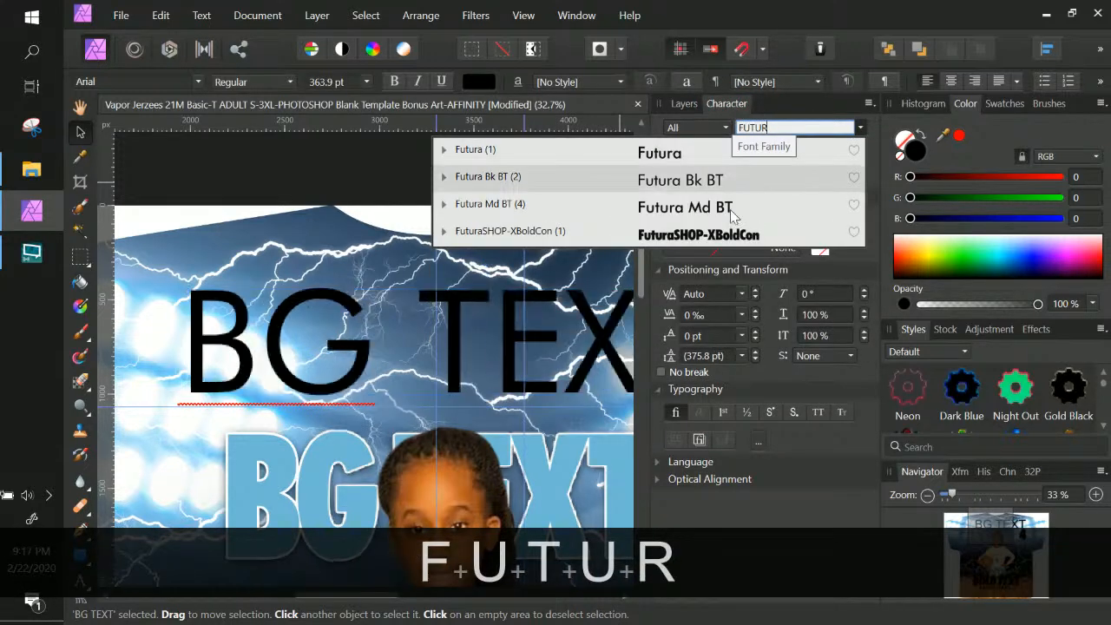
pyautogui.click(701, 234)
pyautogui.scroll(-2, 472, 265)
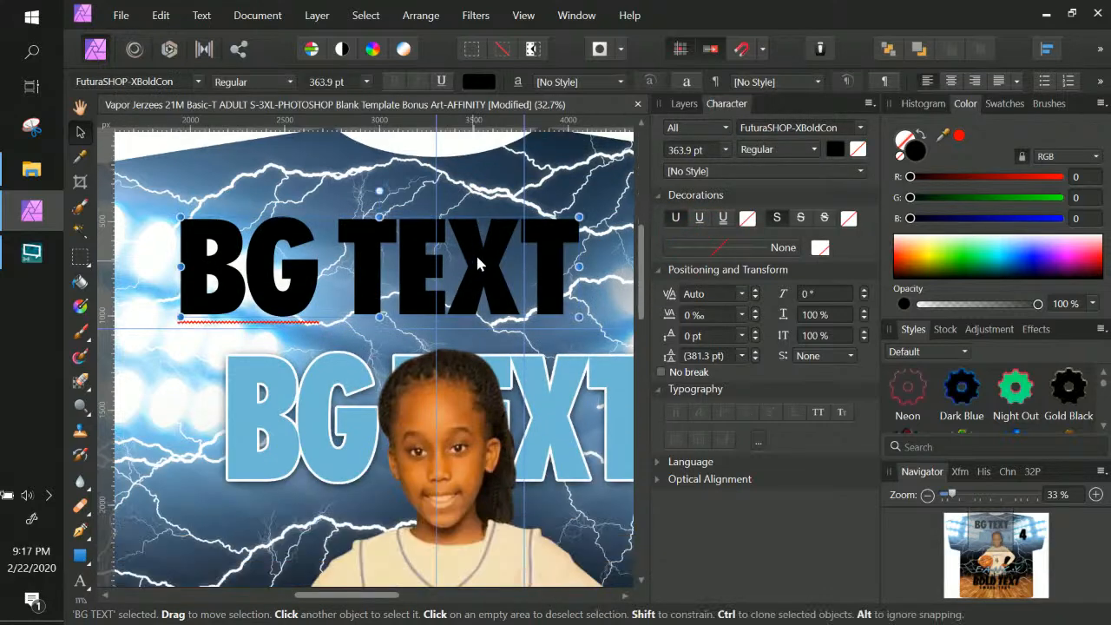
pyautogui.moveTo(481, 259); pyautogui.dragTo(539, 285)
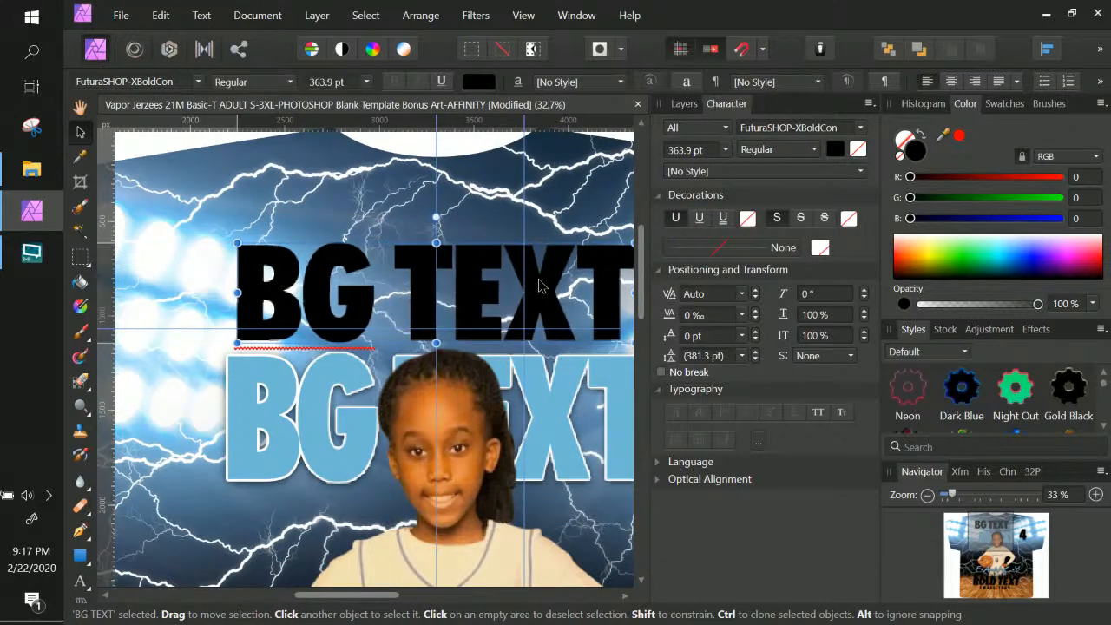
pyautogui.click(682, 104)
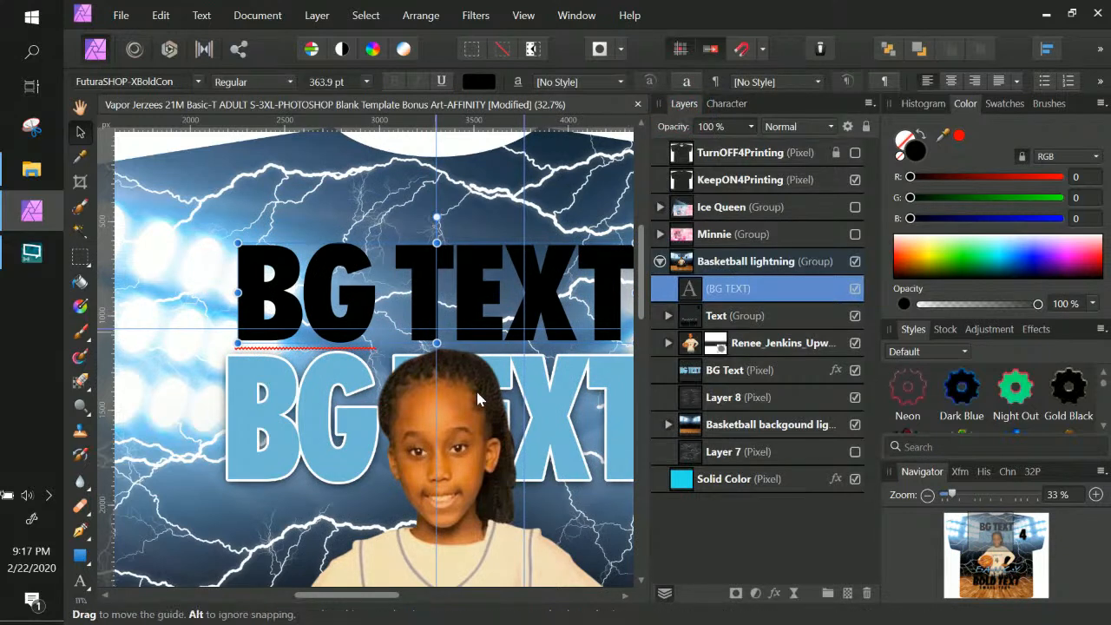
# Expand the Text group to list 4, small text, fancy text and Bold Text, then select BG Text
pyautogui.click(751, 321)
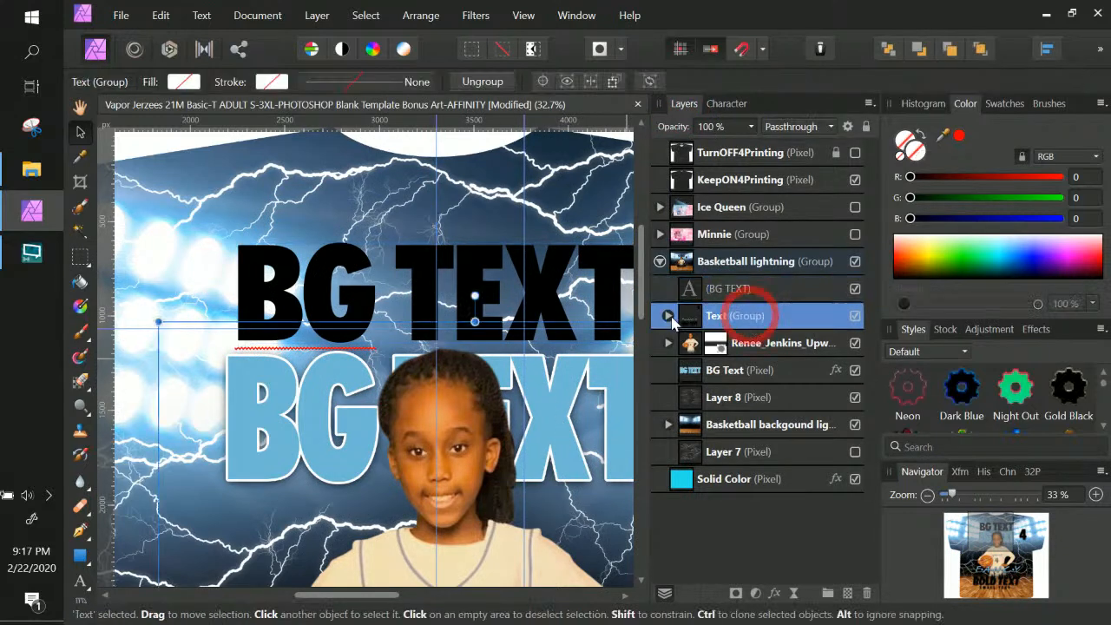
pyautogui.click(667, 316)
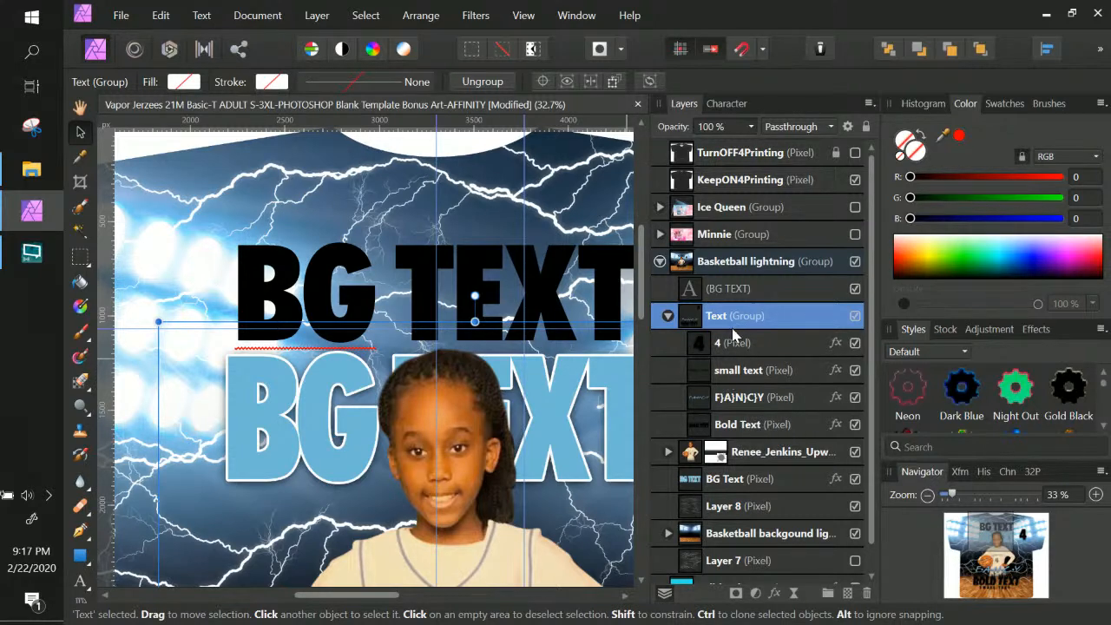
pyautogui.scroll(-1, 733, 338)
pyautogui.click(752, 456)
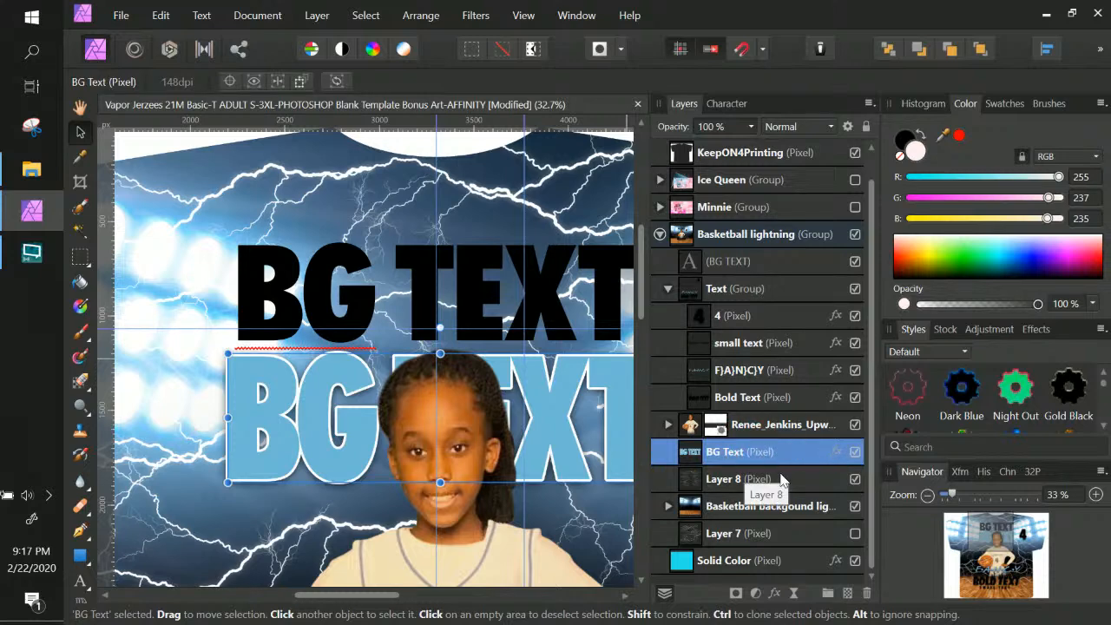
pyautogui.rightClick(743, 450)
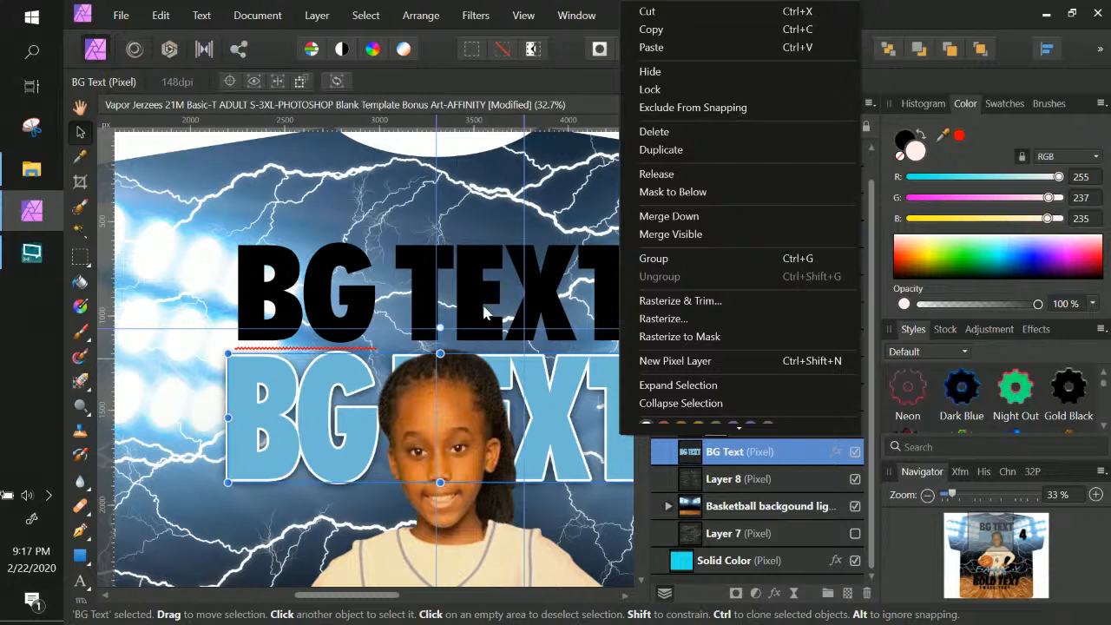
pyautogui.click(748, 453)
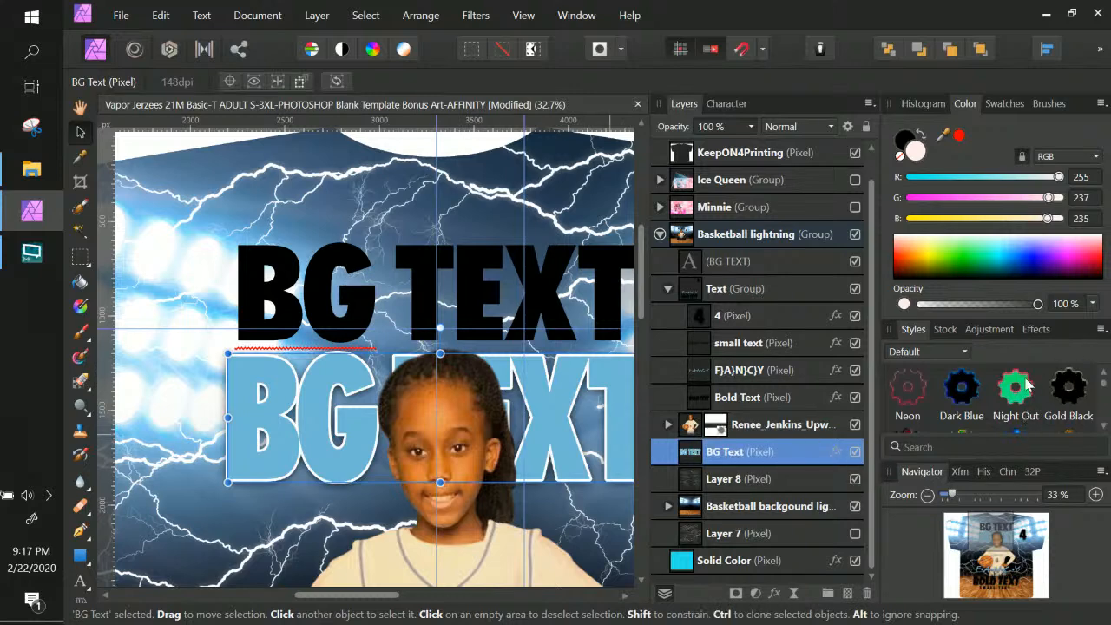
# Save the BG Text lettering's look as Style 33 from the Styles panel menu
pyautogui.scroll(-1, 989, 415)
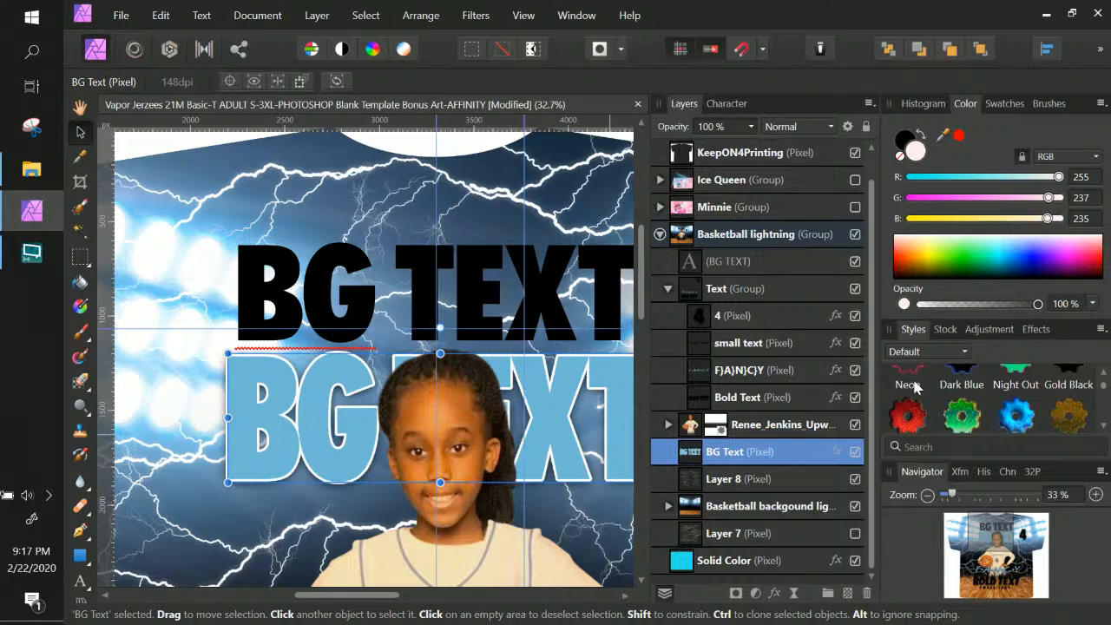
pyautogui.click(1100, 330)
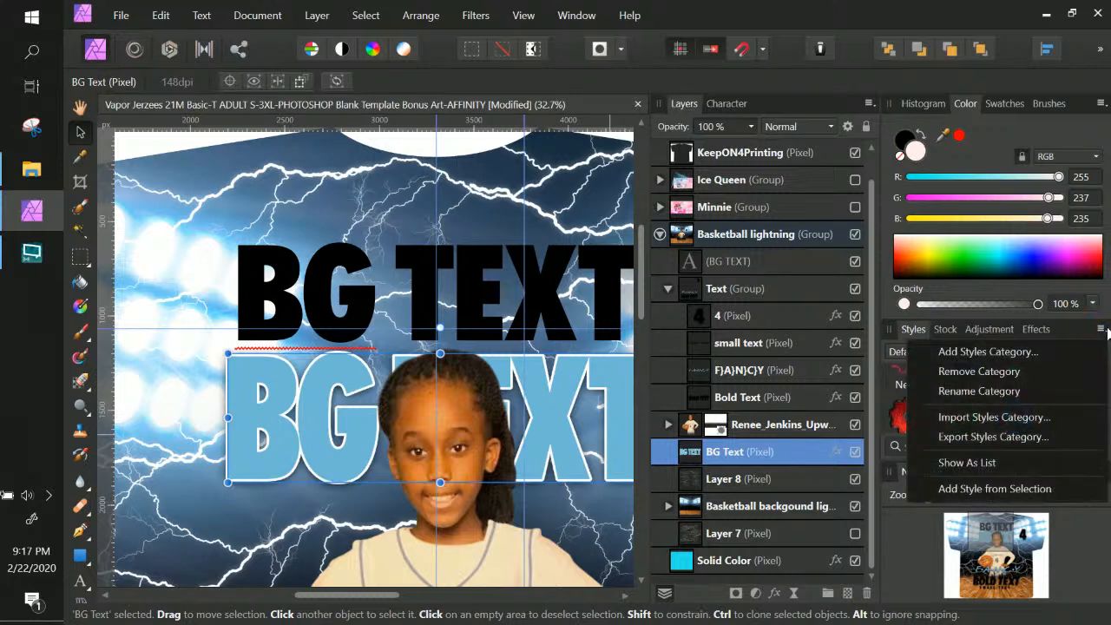
pyautogui.click(980, 490)
pyautogui.scroll(-5, 1041, 404)
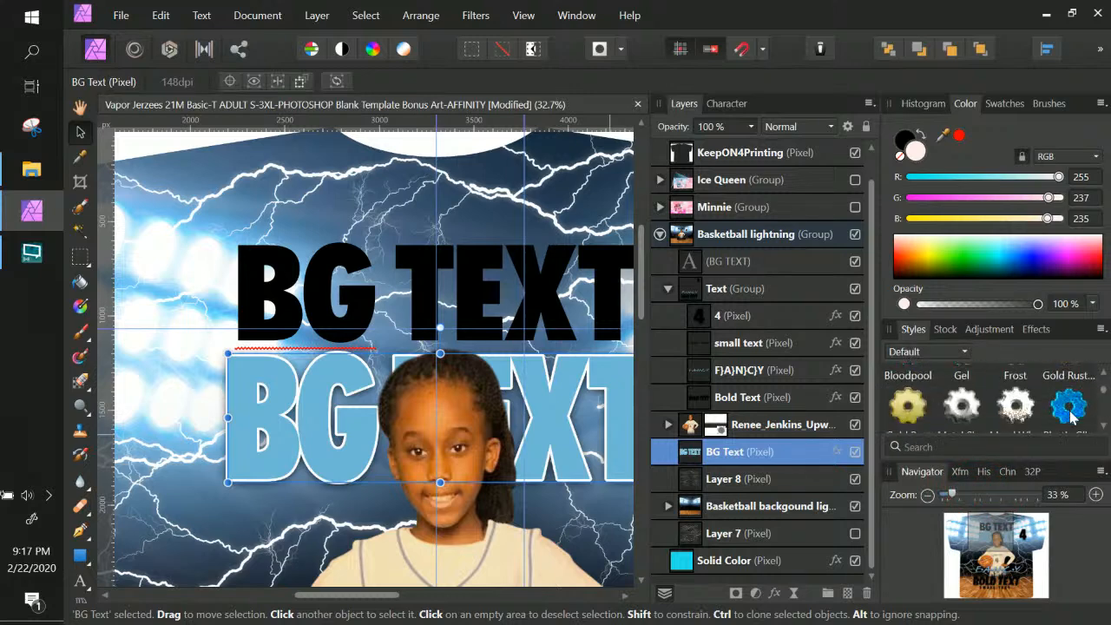
pyautogui.scroll(-8, 1071, 418)
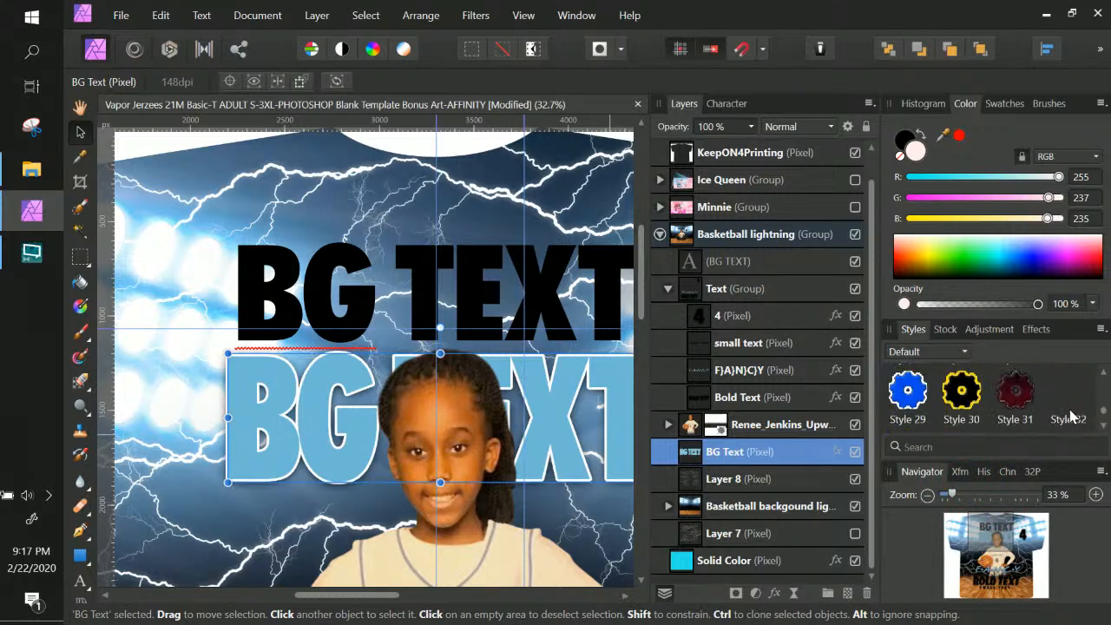
# Check BG Text's layer effects, then apply Style 33 to the BG TEXT headline
pyautogui.doubleClick(781, 456)
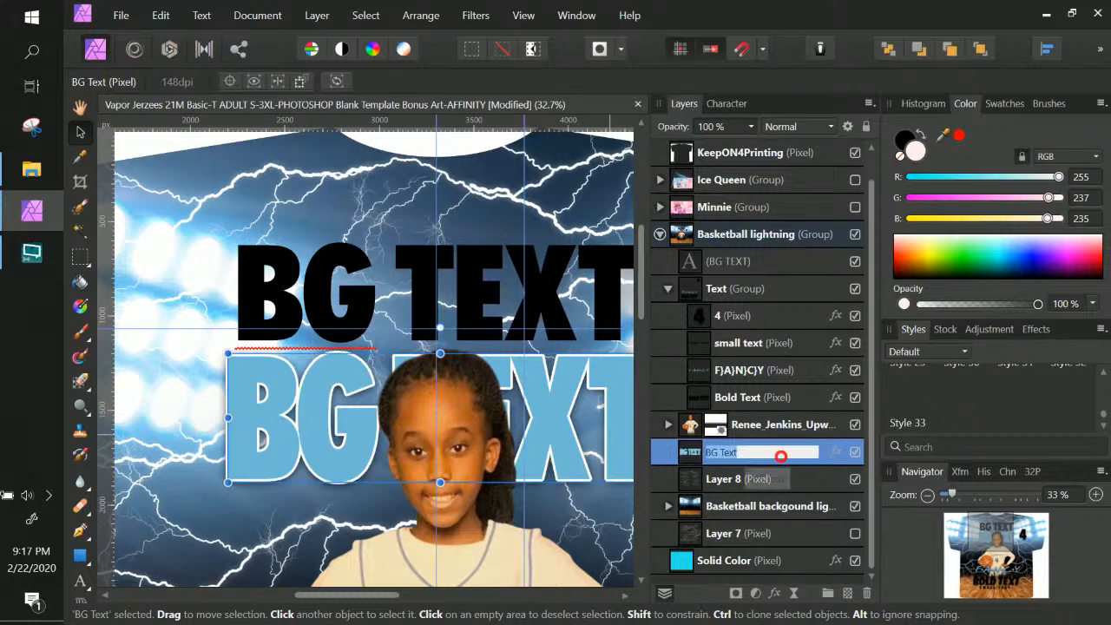
pyautogui.click(835, 456)
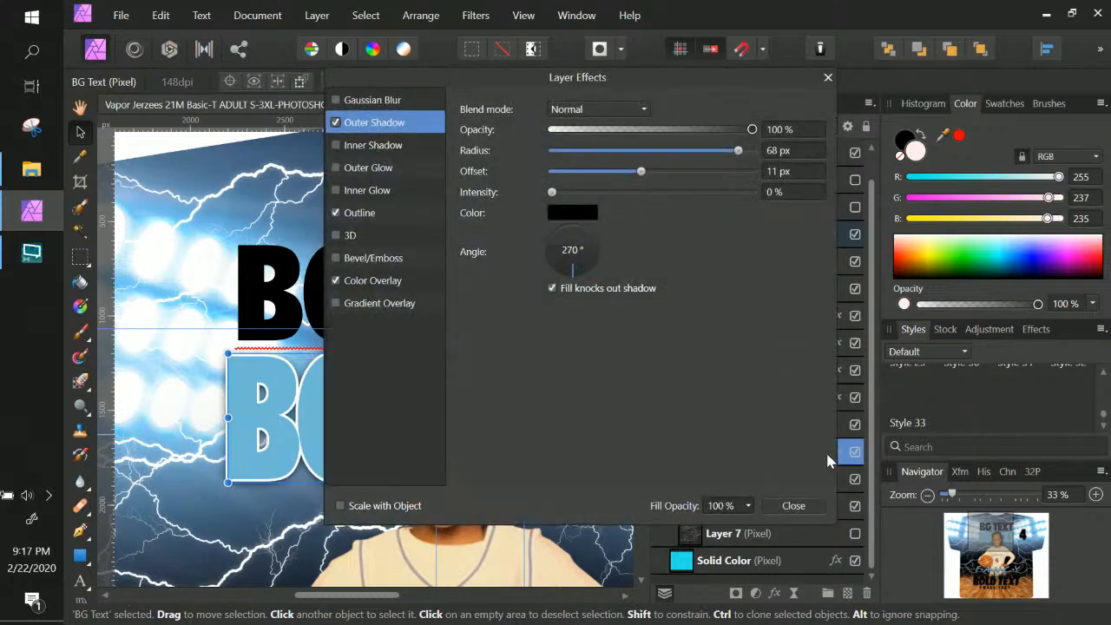
pyautogui.click(805, 507)
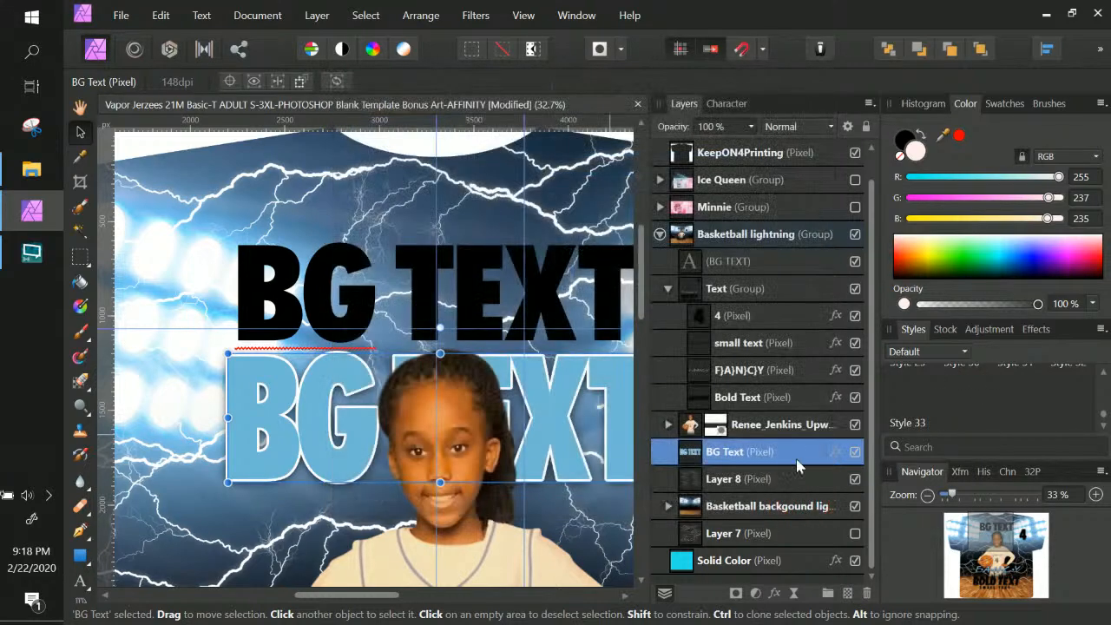
pyautogui.click(742, 265)
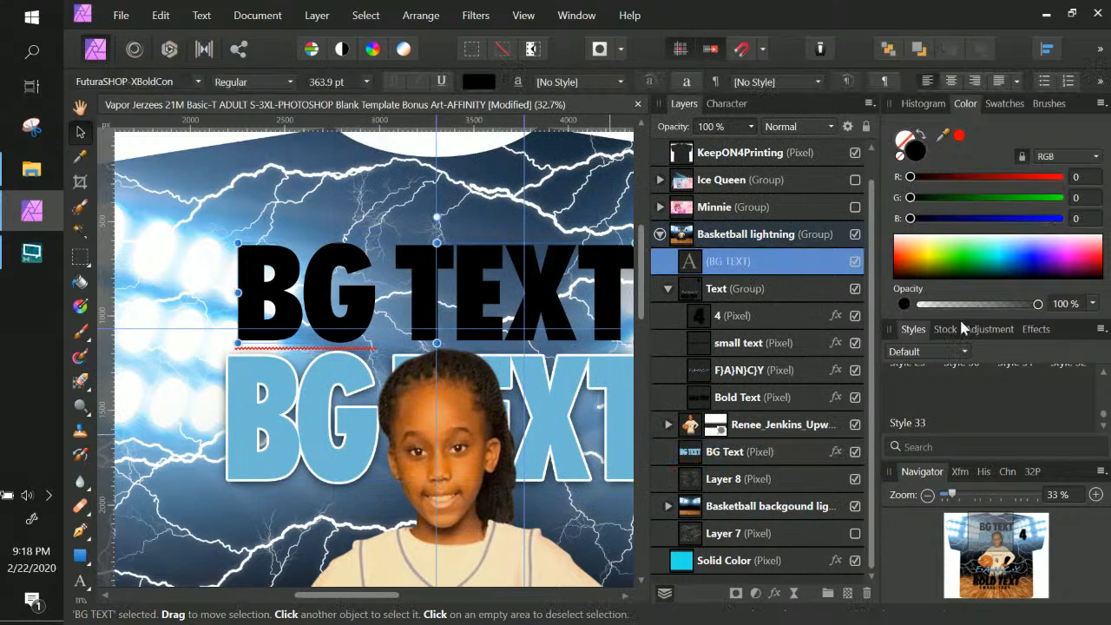
pyautogui.click(913, 408)
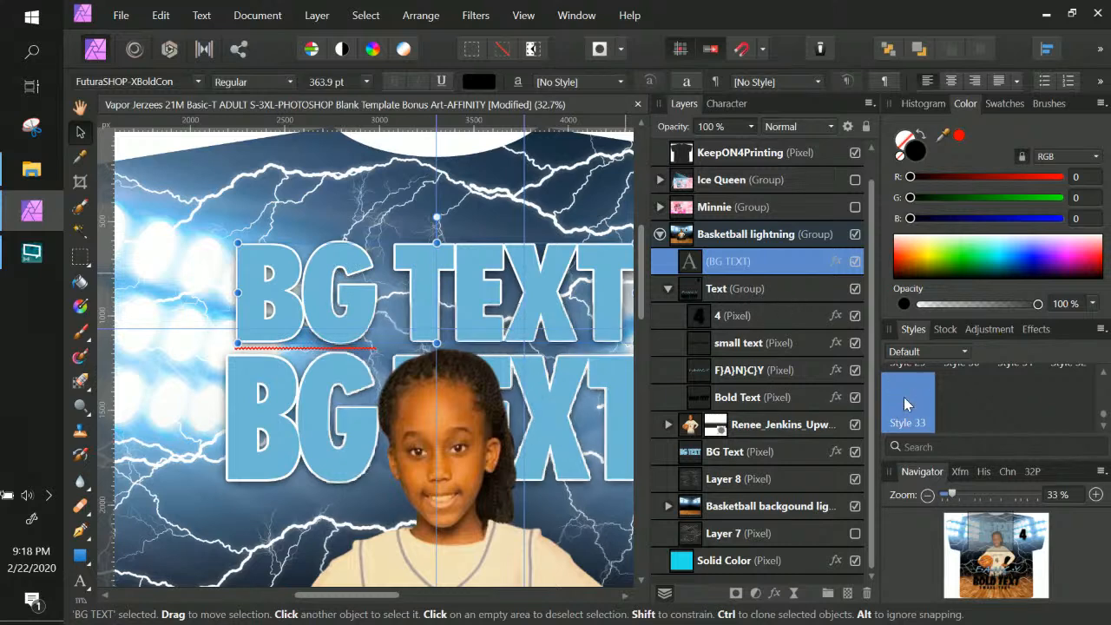
# Review BG TEXT's white 11.2 px outside outline and blue colour overlay, close Layer Effects
pyautogui.click(832, 262)
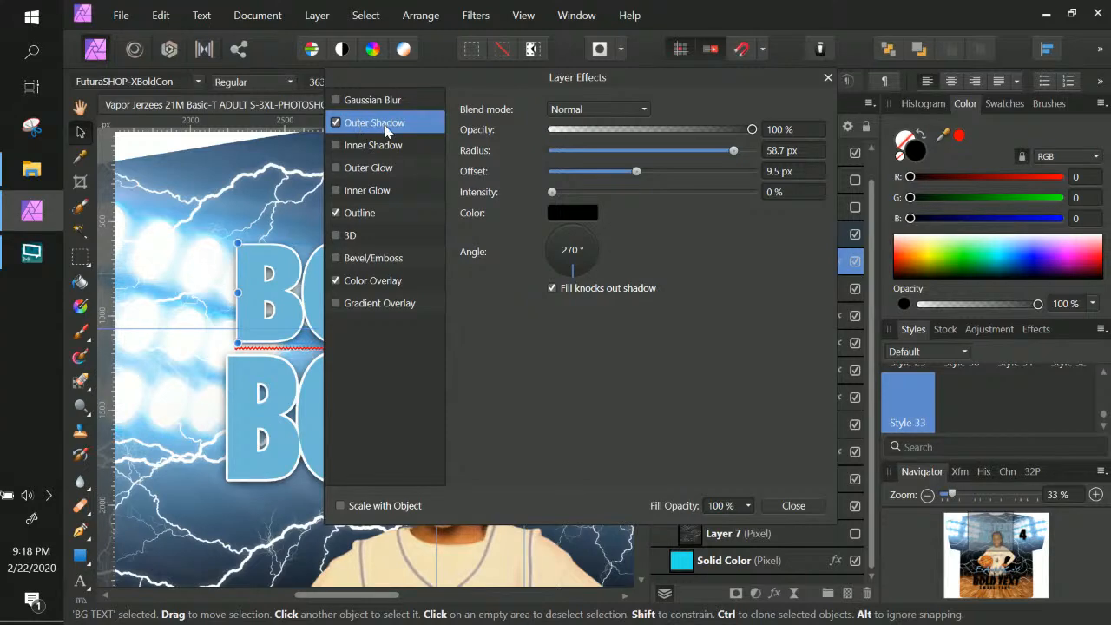
pyautogui.moveTo(532, 77); pyautogui.dragTo(756, 91)
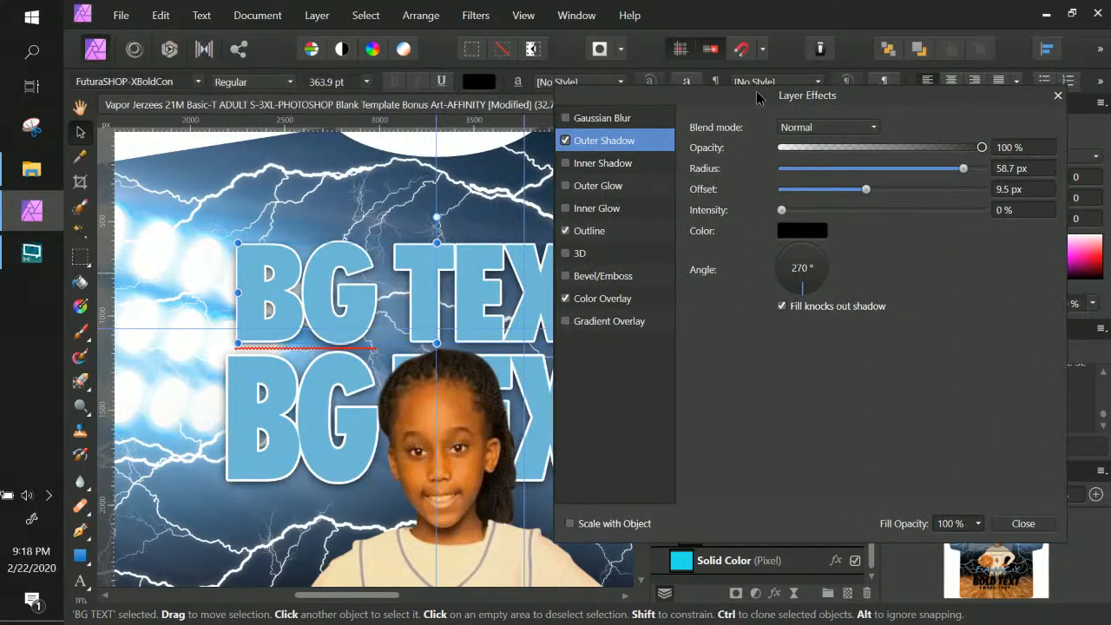
pyautogui.click(605, 232)
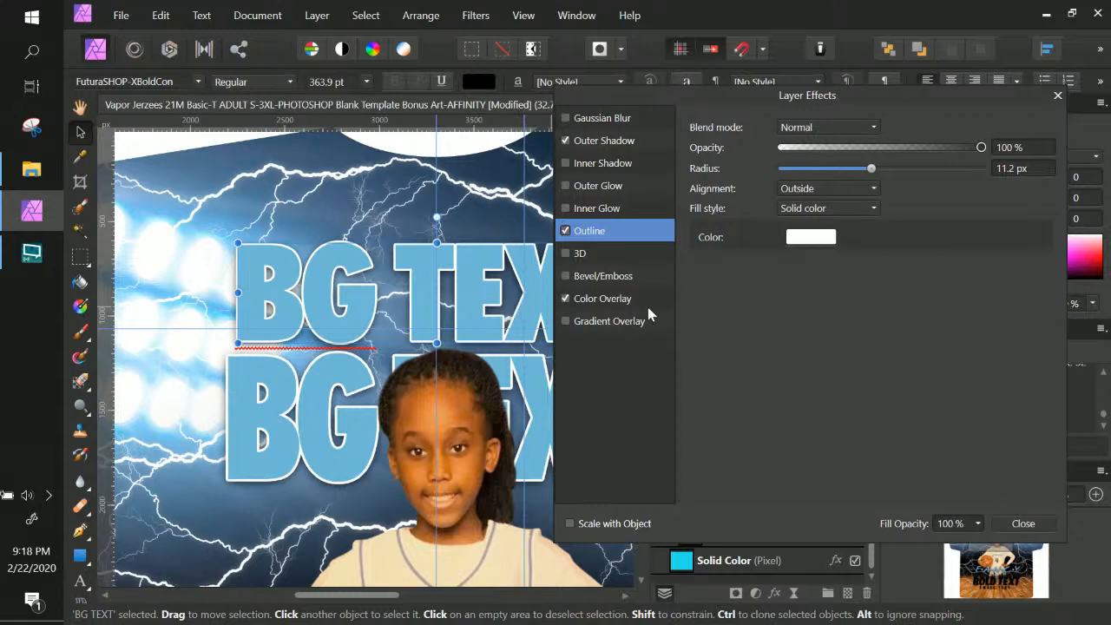
pyautogui.click(592, 299)
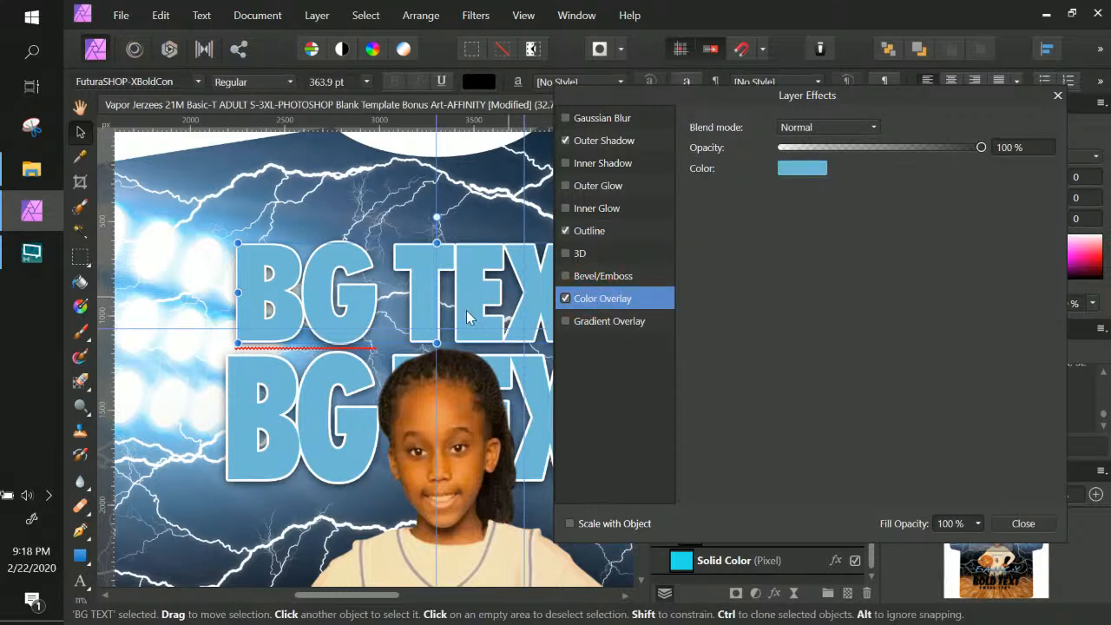
pyautogui.click(1023, 524)
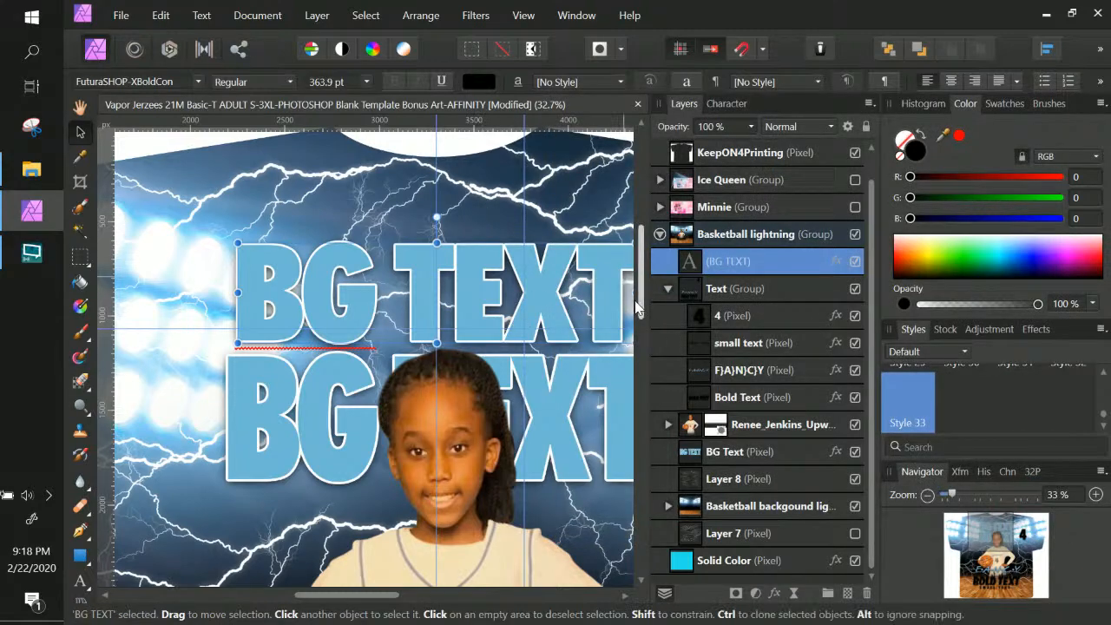
pyautogui.click(558, 389)
# Inspect the old BG Text pixel layer's options and effects, leaving them unchanged
pyautogui.rightClick(561, 392)
pyautogui.click(575, 386)
pyautogui.doubleClick(807, 453)
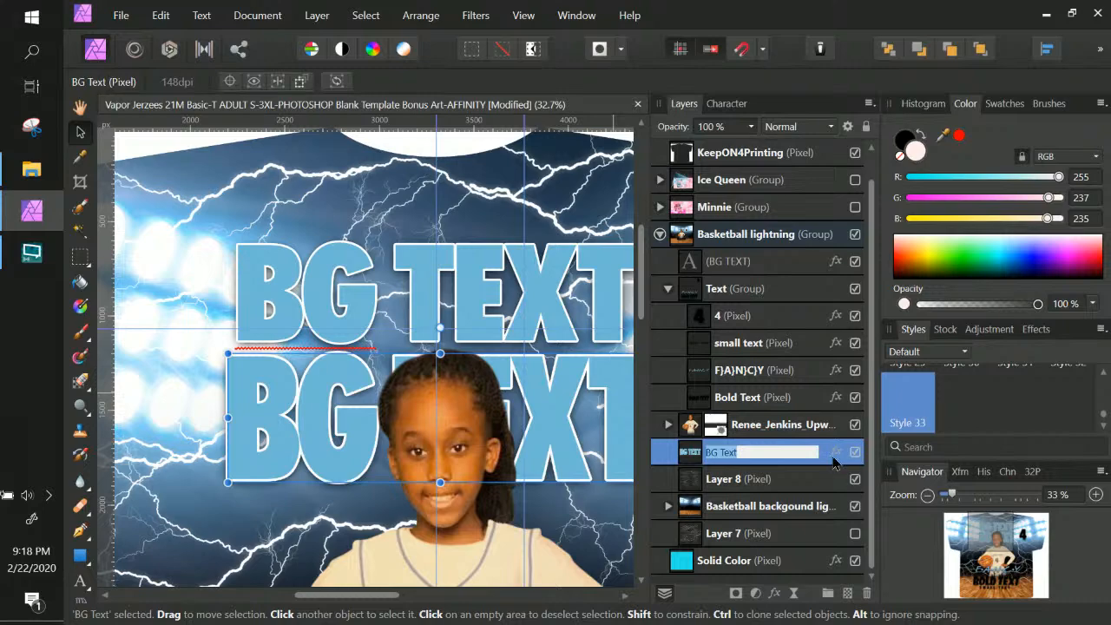
pyautogui.click(833, 453)
pyautogui.click(1020, 524)
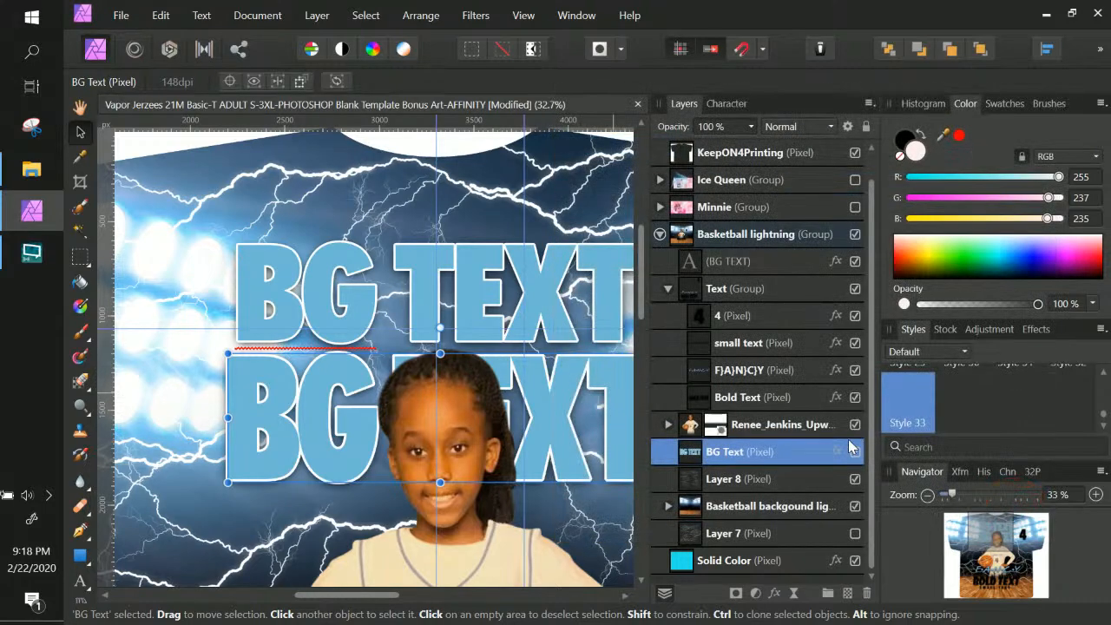
# Move the BG TEXT art text lower, stretch it taller, and delete the old BG Text pixel layer
pyautogui.click(770, 261)
pyautogui.moveTo(555, 312); pyautogui.dragTo(534, 409)
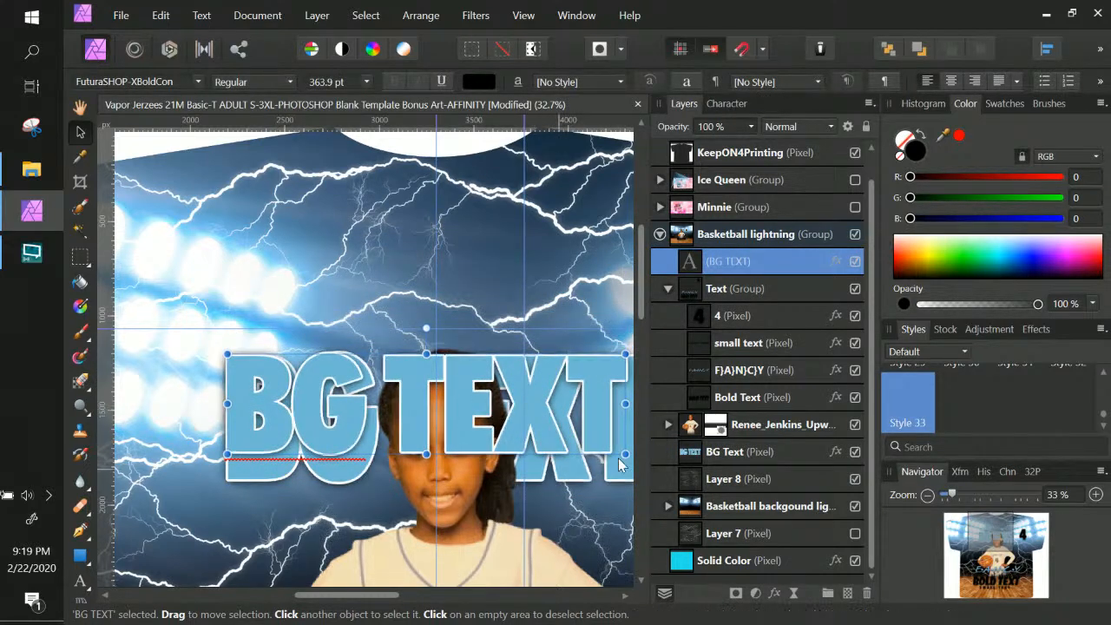
pyautogui.moveTo(639, 468); pyautogui.dragTo(524, 490)
pyautogui.moveTo(291, 460); pyautogui.dragTo(298, 483)
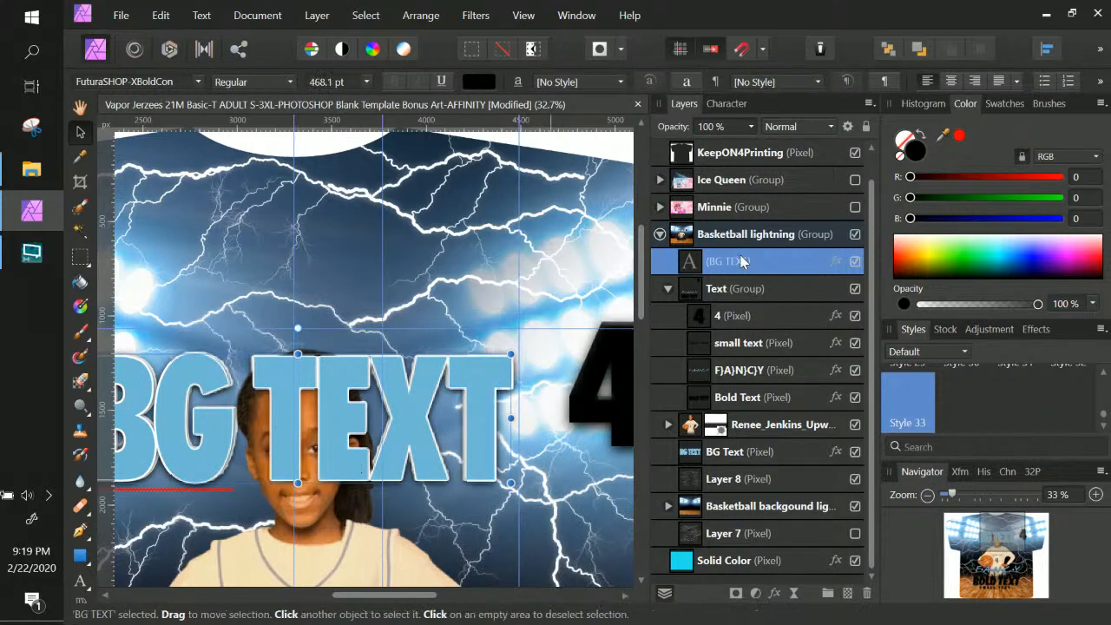
pyautogui.click(749, 458)
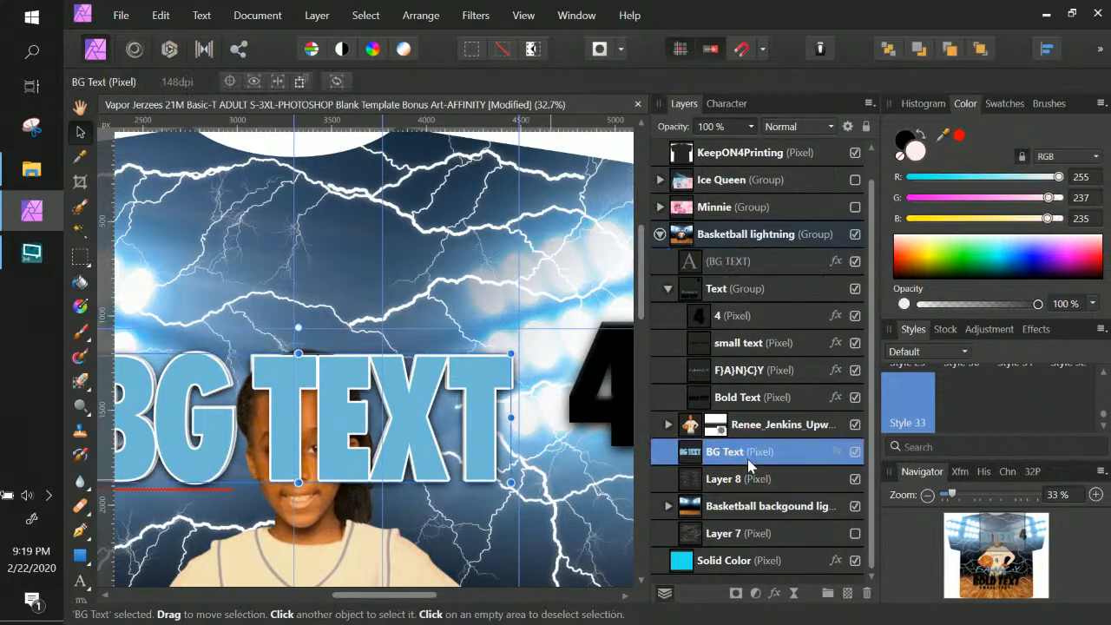
pyautogui.press('Delete')
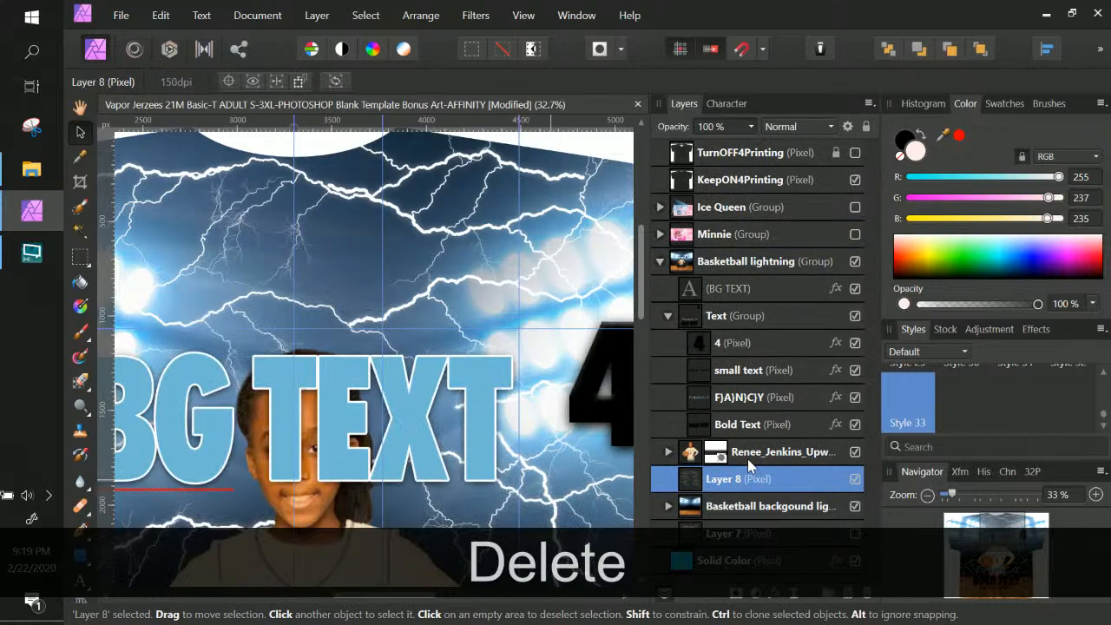
# Place BG TEXT behind the player photo in the layer stack and nudge it slightly upward
pyautogui.click(768, 291)
pyautogui.moveTo(775, 298); pyautogui.dragTo(654, 471)
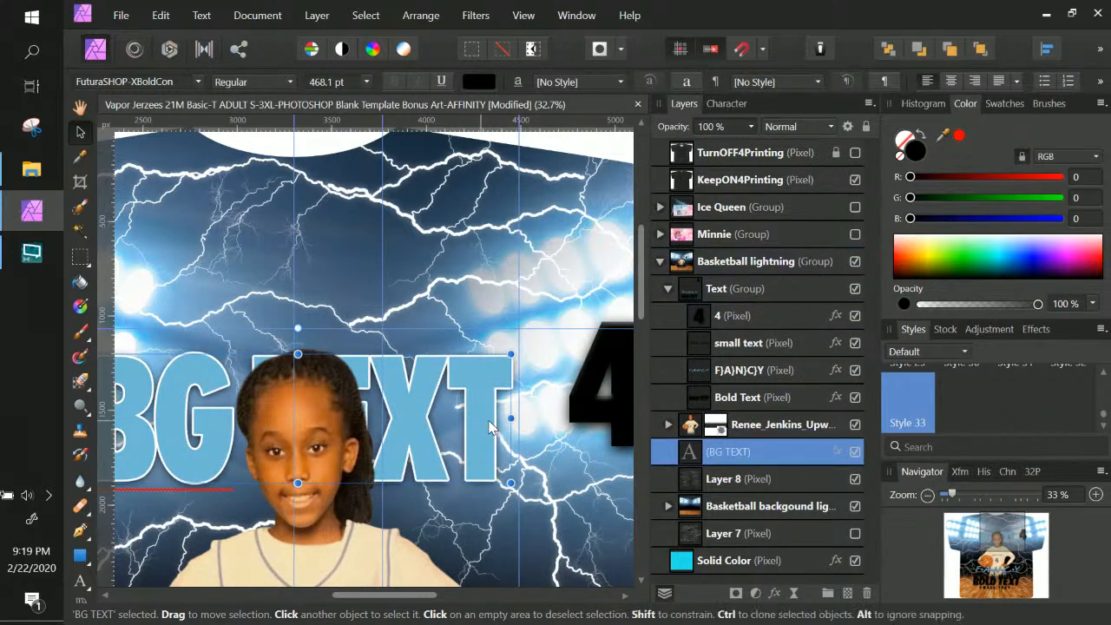
pyautogui.scroll(-3, 494, 399)
pyautogui.moveTo(481, 289)
pyautogui.mouseDown()
pyautogui.moveTo(481, 270)
pyautogui.moveTo(479, 280)
pyautogui.mouseUp()
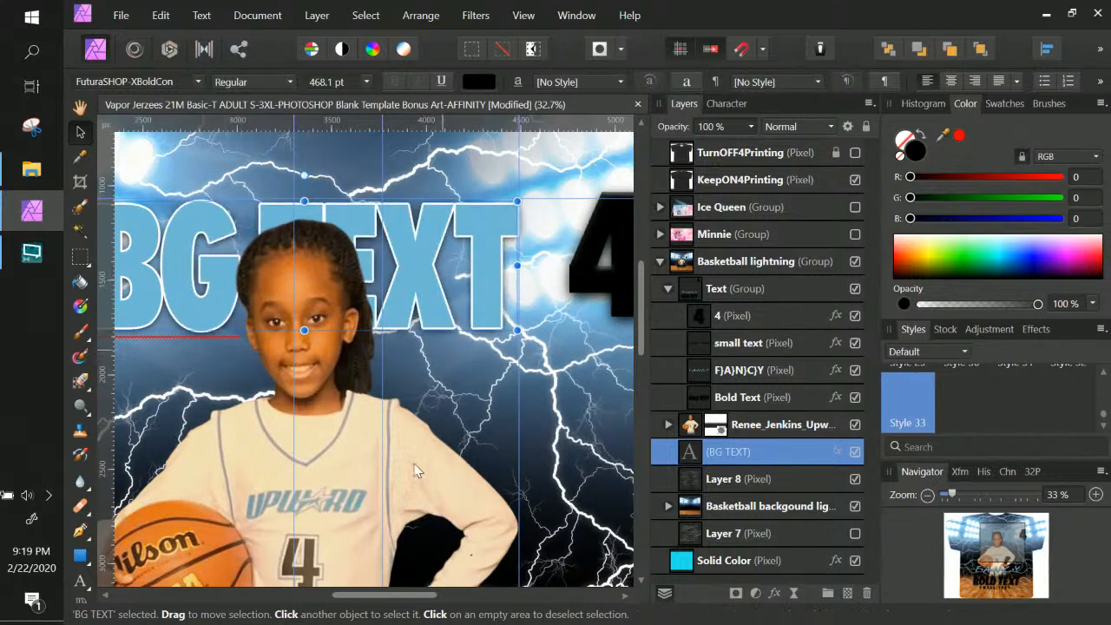
pyautogui.press('space')
pyautogui.moveTo(335, 546); pyautogui.dragTo(432, 314)
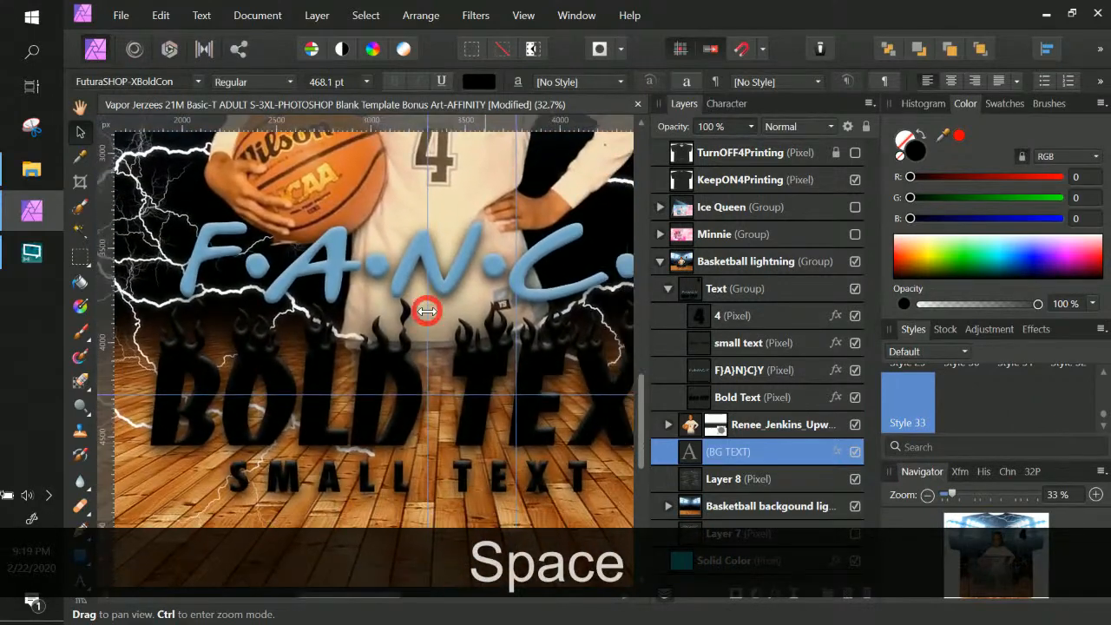
# Select the FANCY text layer and start editing its name
pyautogui.click(435, 279)
pyautogui.rightClick(441, 280)
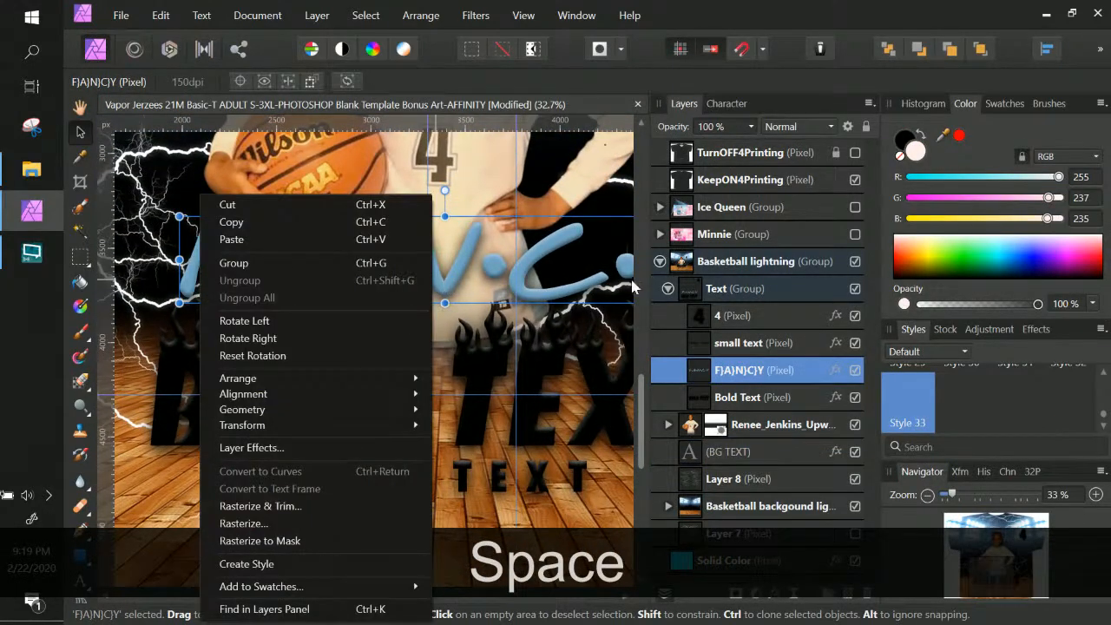
pyautogui.doubleClick(763, 374)
pyautogui.click(708, 371)
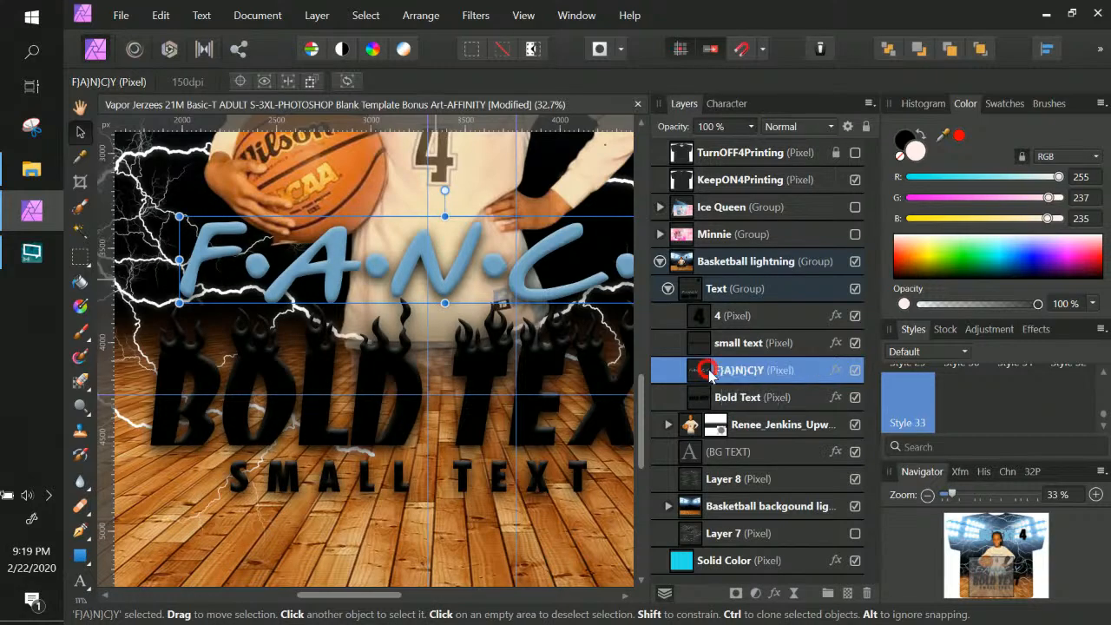
pyautogui.scroll(3, 390, 399)
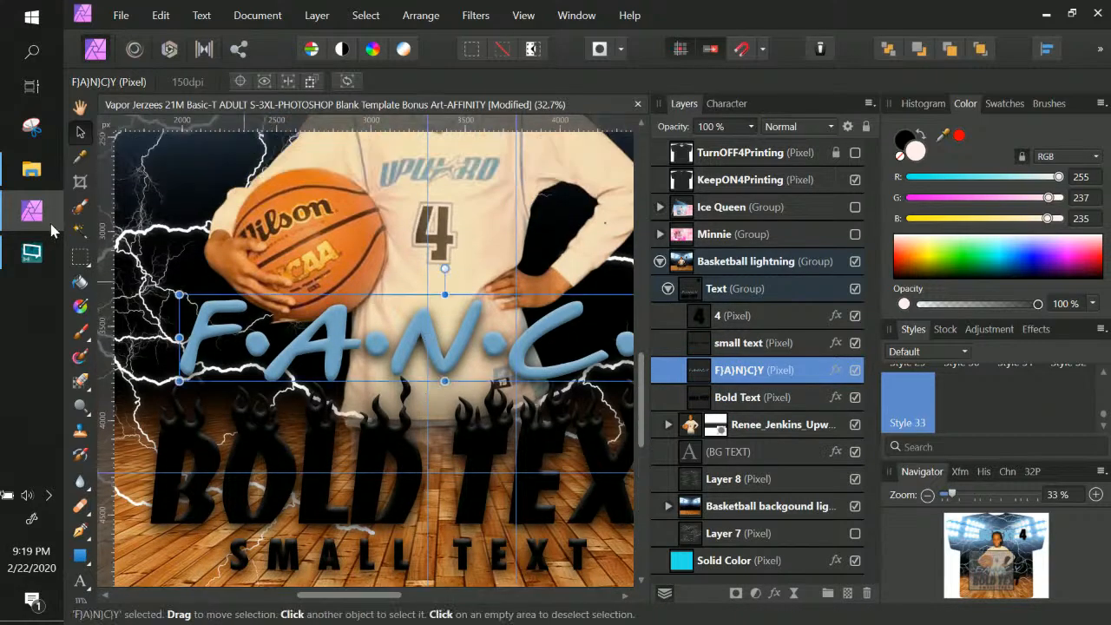
# Set the Artistic Text Tool's font to Friendship Font in the Character panel
pyautogui.click(81, 581)
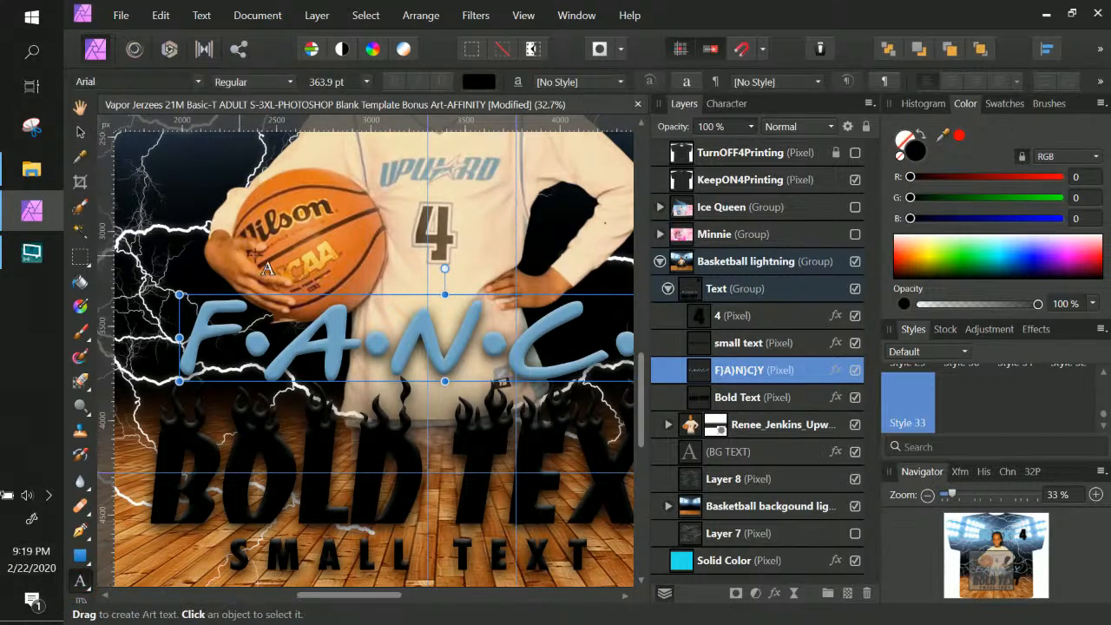
pyautogui.click(725, 103)
pyautogui.click(151, 83)
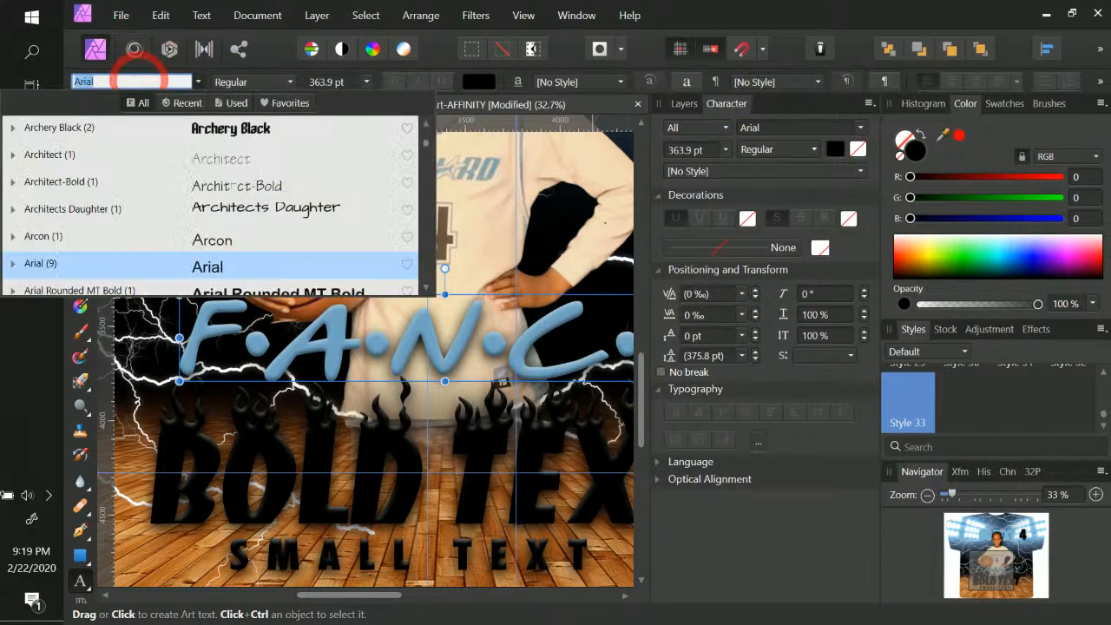
pyautogui.write('F')
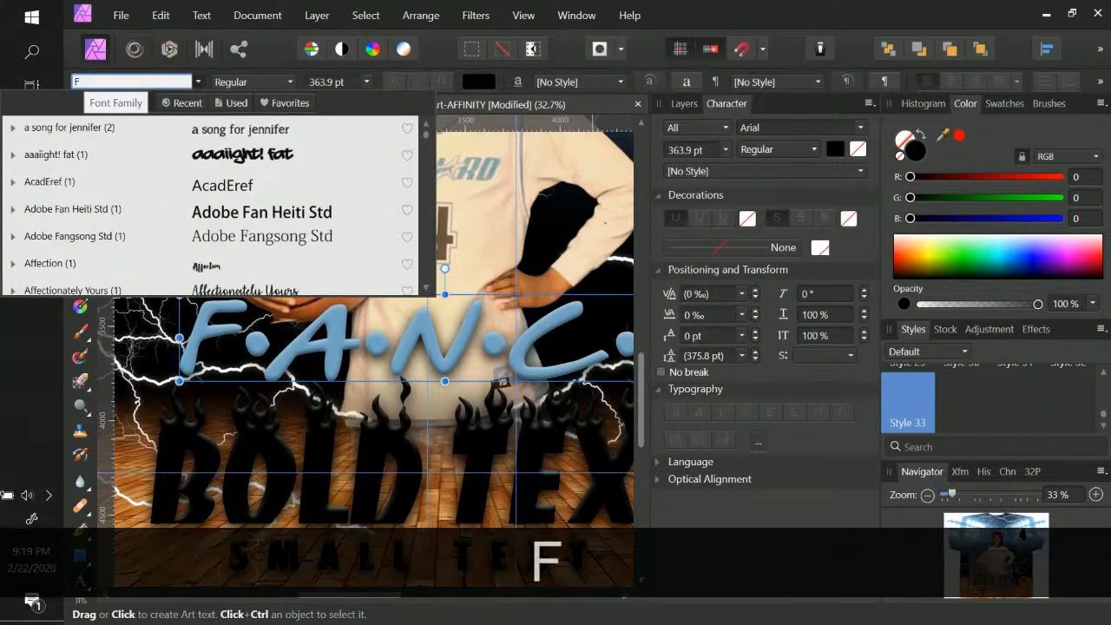
pyautogui.write('RU=U')
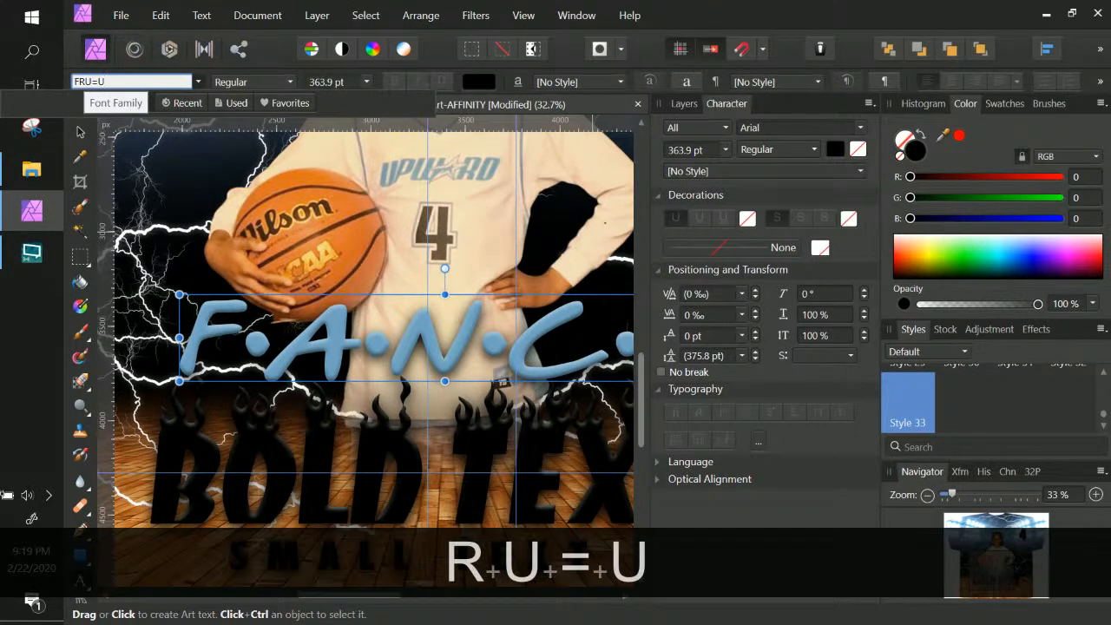
pyautogui.press('BackSpace')
pyautogui.press('BackSpace')
pyautogui.press('BackSpace')
pyautogui.write('IEN')
pyautogui.click(228, 139)
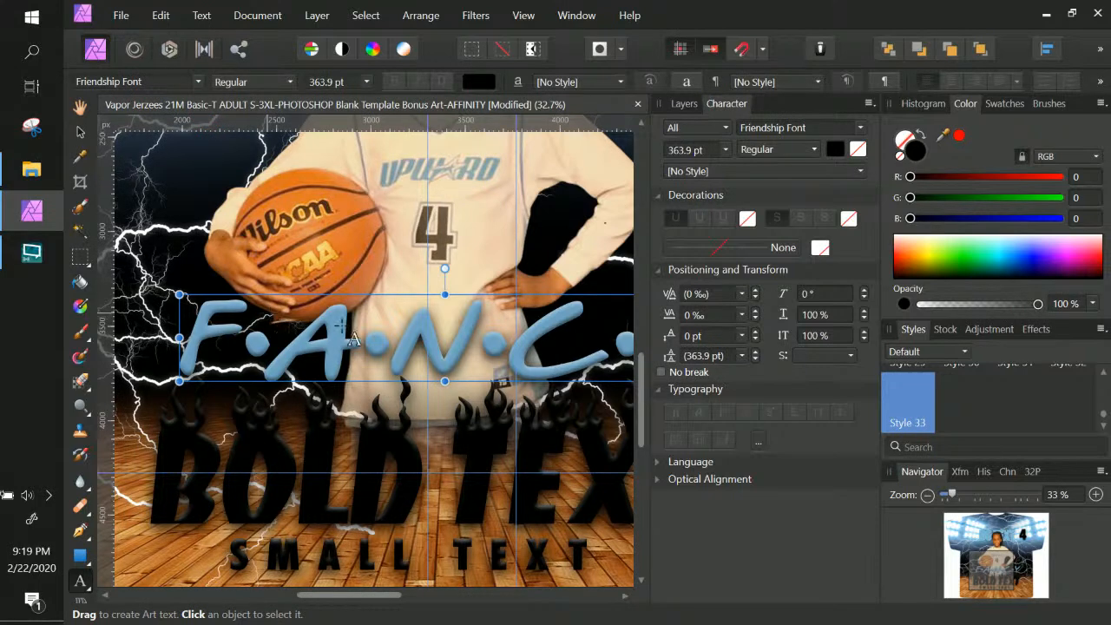
# Copy the FANCY layer's name from the Layers panel
pyautogui.click(687, 105)
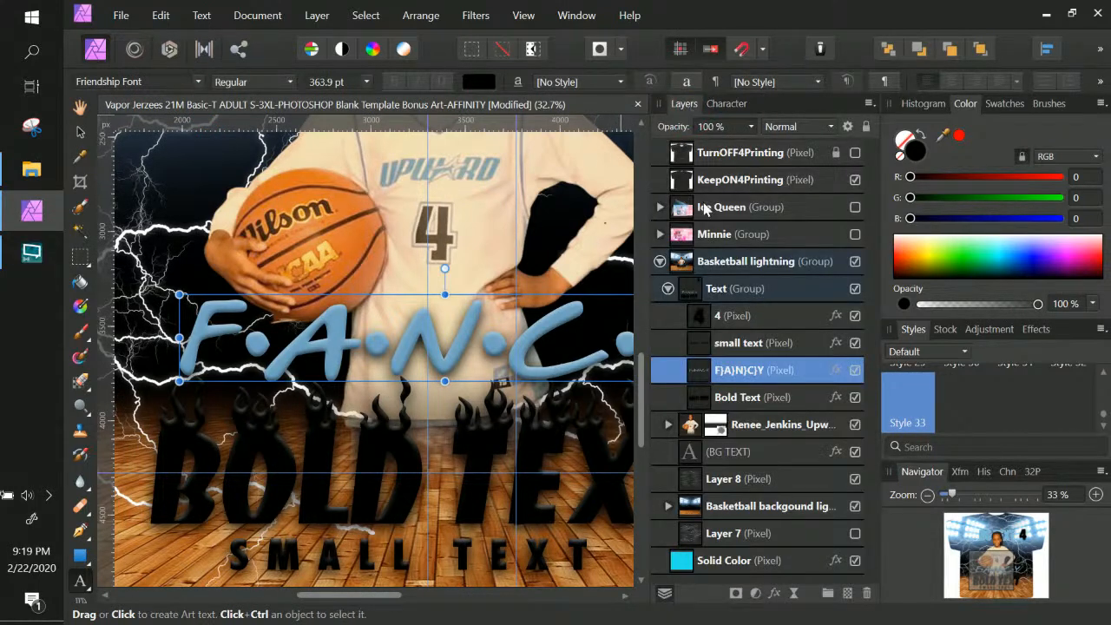
pyautogui.doubleClick(733, 373)
pyautogui.hotkey('ctrl', 'c')
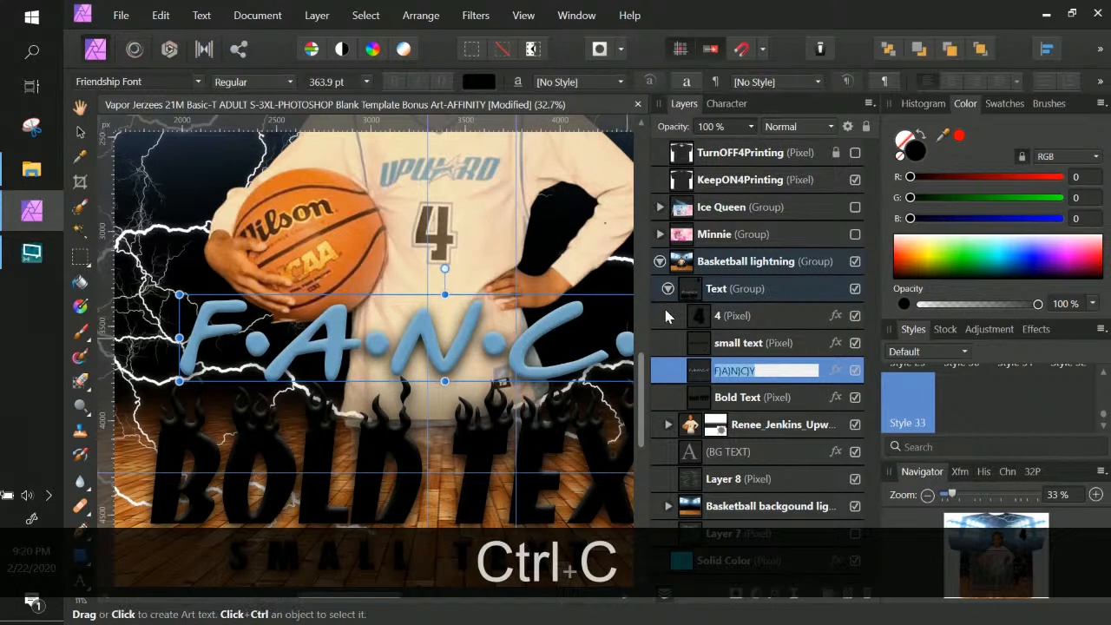
# Draw a new art text, paste the FANCY name and edit it to read F.A.N.C.Y
pyautogui.moveTo(210, 217); pyautogui.dragTo(232, 278)
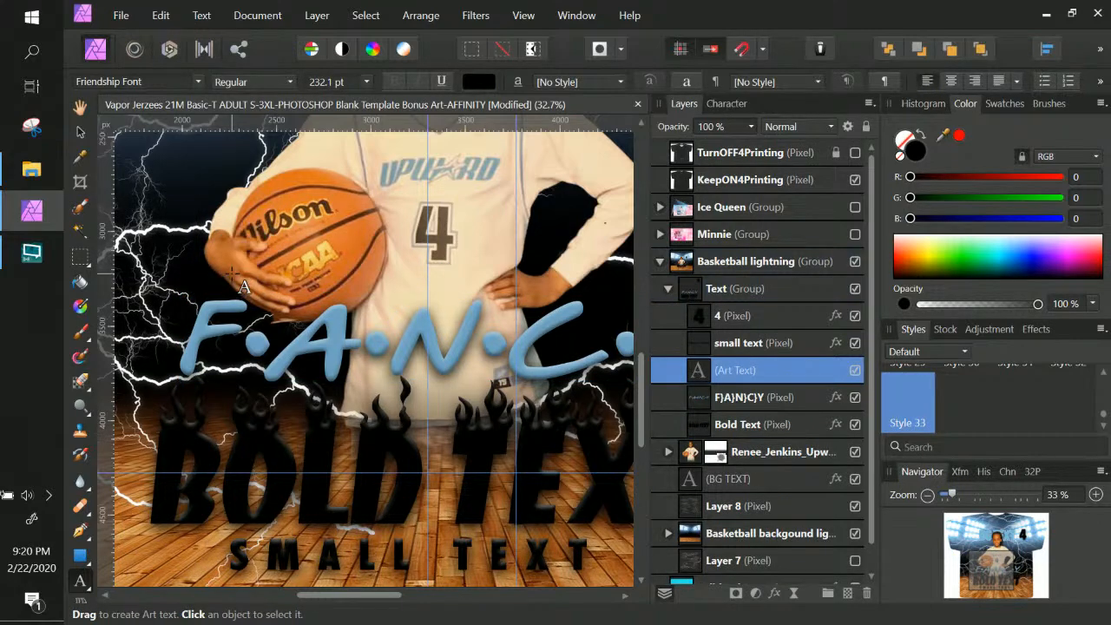
pyautogui.hotkey('ctrl', 'v')
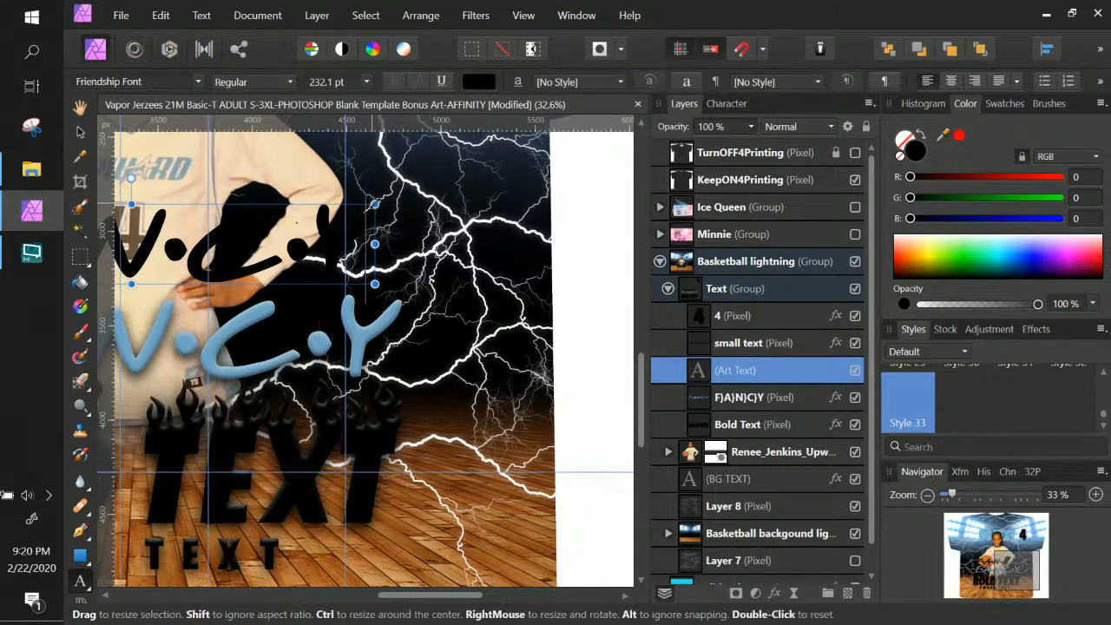
pyautogui.moveTo(374, 205); pyautogui.dragTo(407, 198)
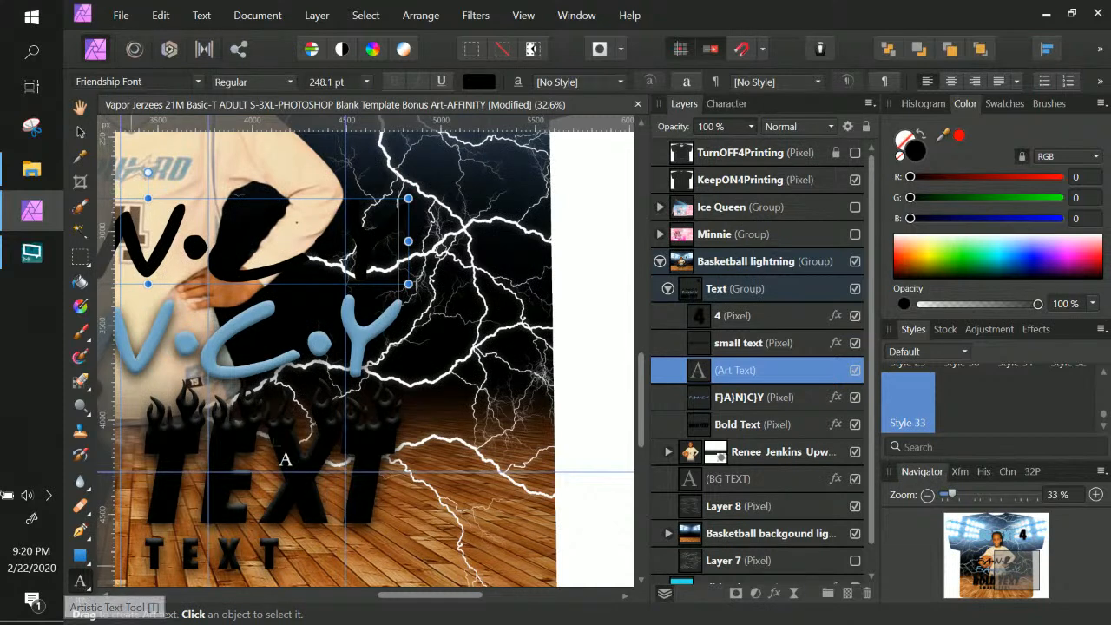
pyautogui.press('space')
pyautogui.press('space')
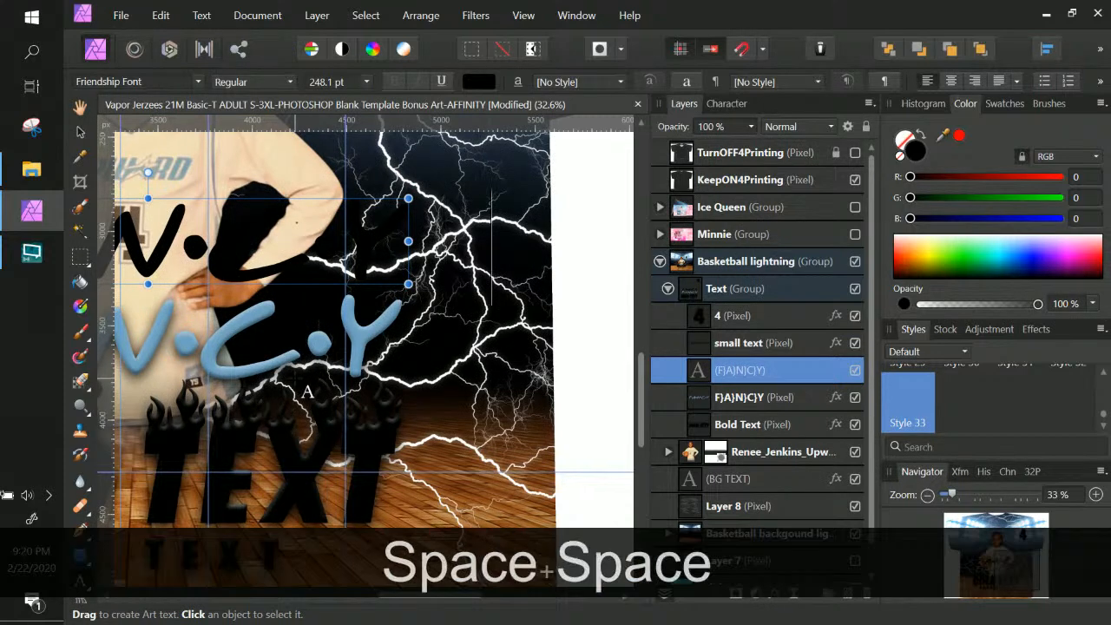
pyautogui.press('BackSpace')
pyautogui.press('BackSpace')
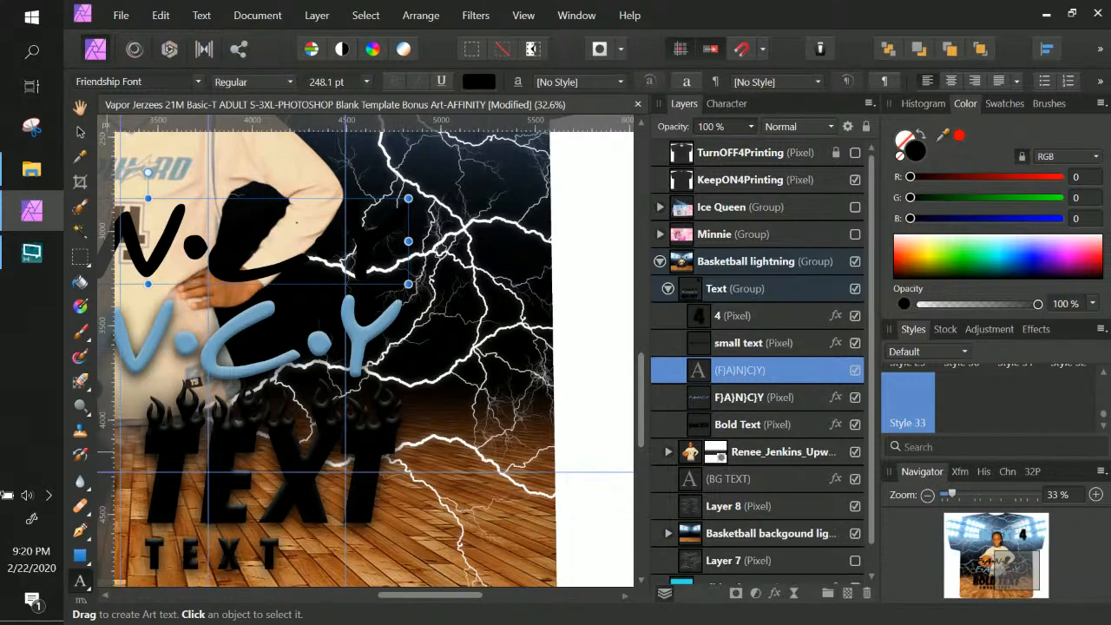
pyautogui.click(79, 132)
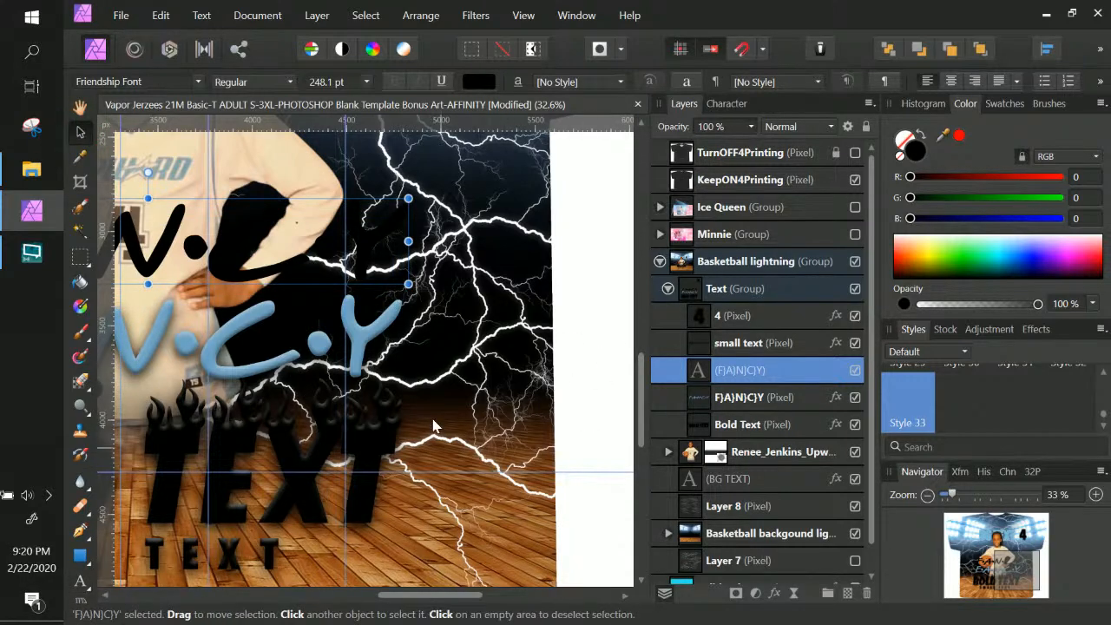
# Select the blue FANCY pixel layer and bring up the Styles panel menu
pyautogui.press('space')
pyautogui.moveTo(295, 433); pyautogui.dragTo(578, 442)
pyautogui.press('ctrl+KP_Subtract')
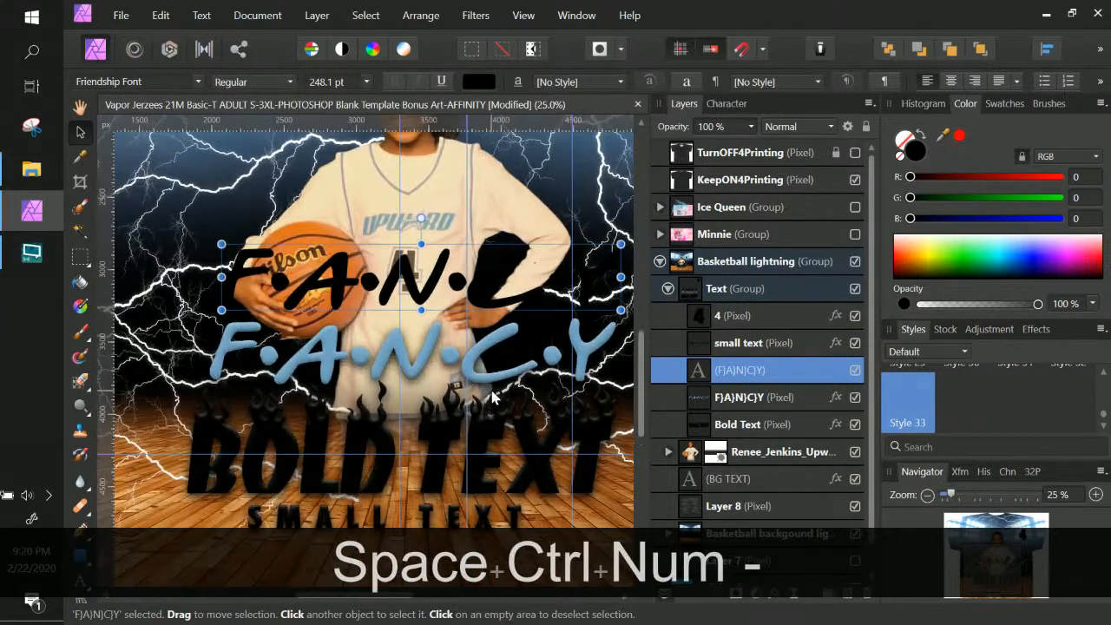
pyautogui.scroll(3, 491, 397)
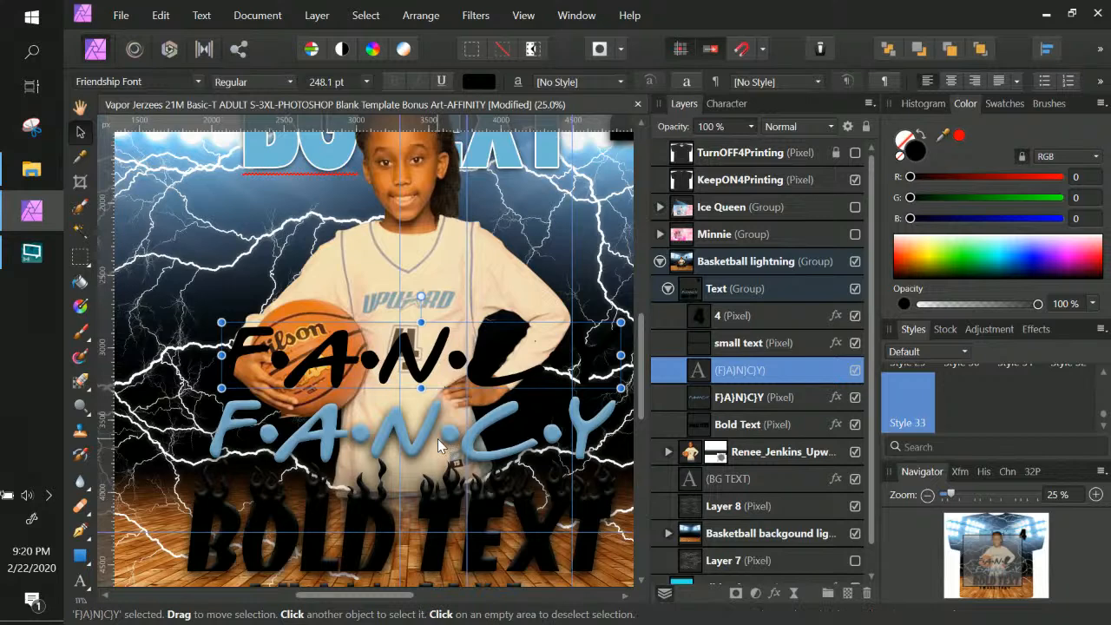
pyautogui.click(757, 403)
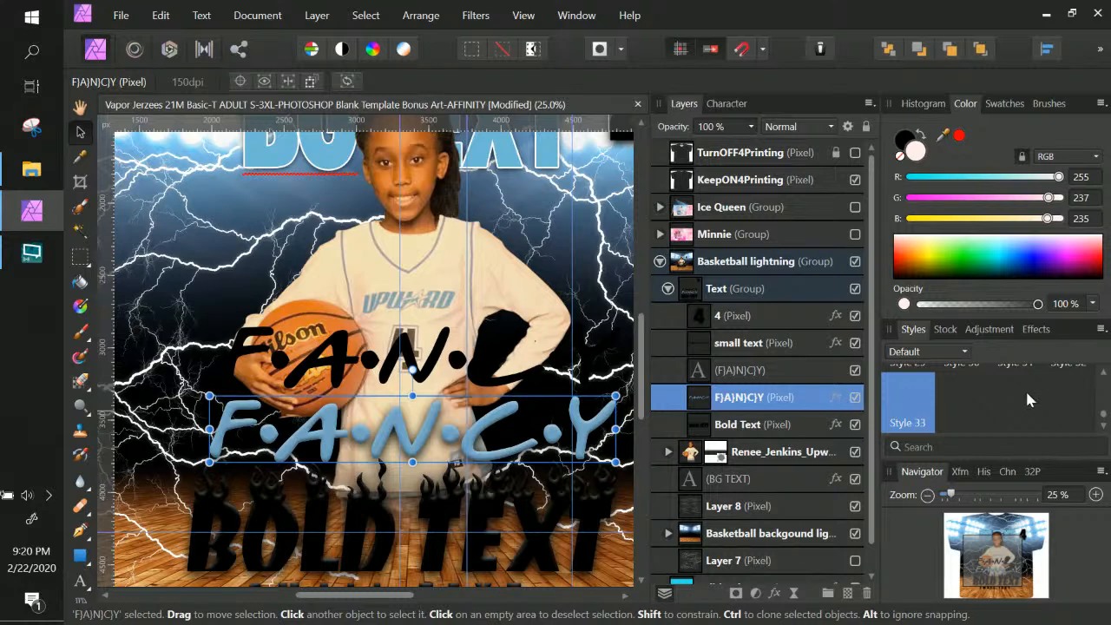
pyautogui.click(1101, 329)
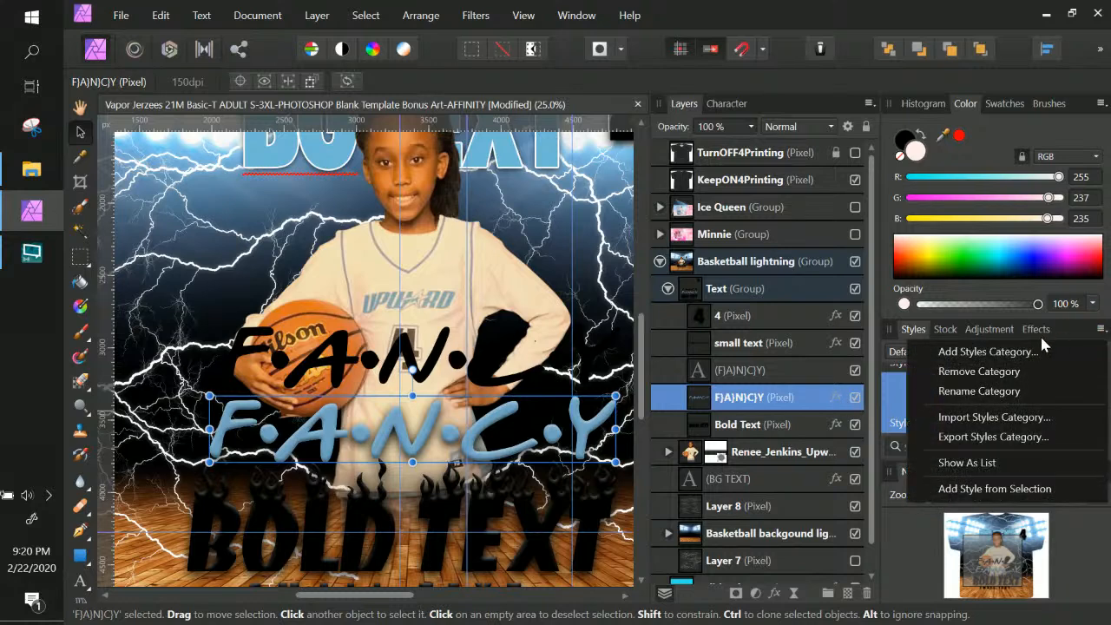
# Save the blue look as Style 34, apply it to F.A.N.C.Y, and delete the pixel FANCY layer
pyautogui.click(970, 489)
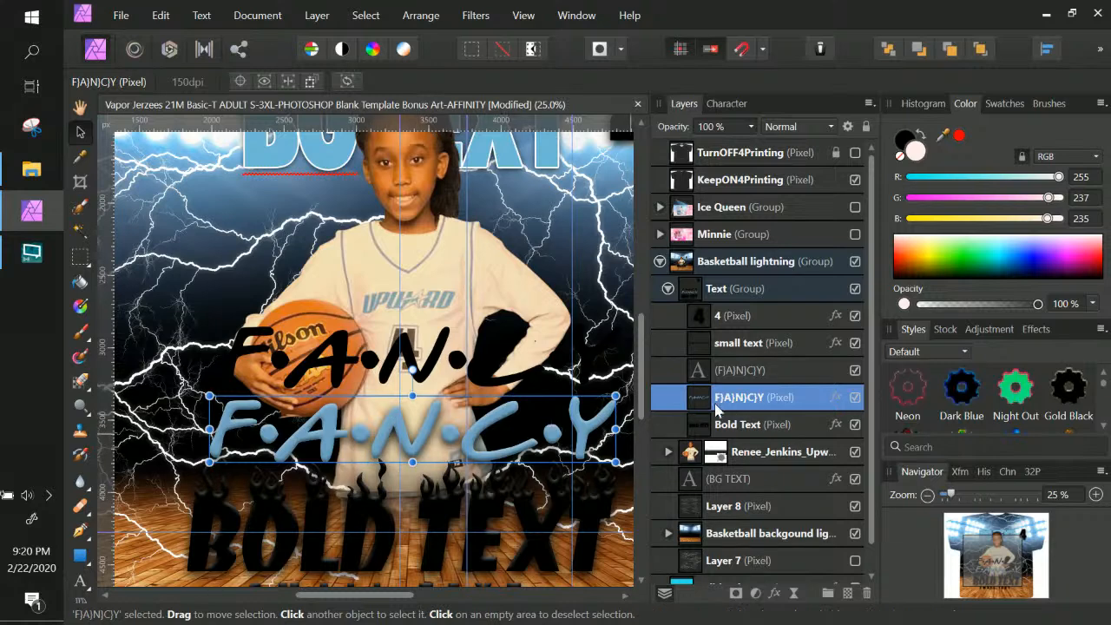
pyautogui.click(775, 372)
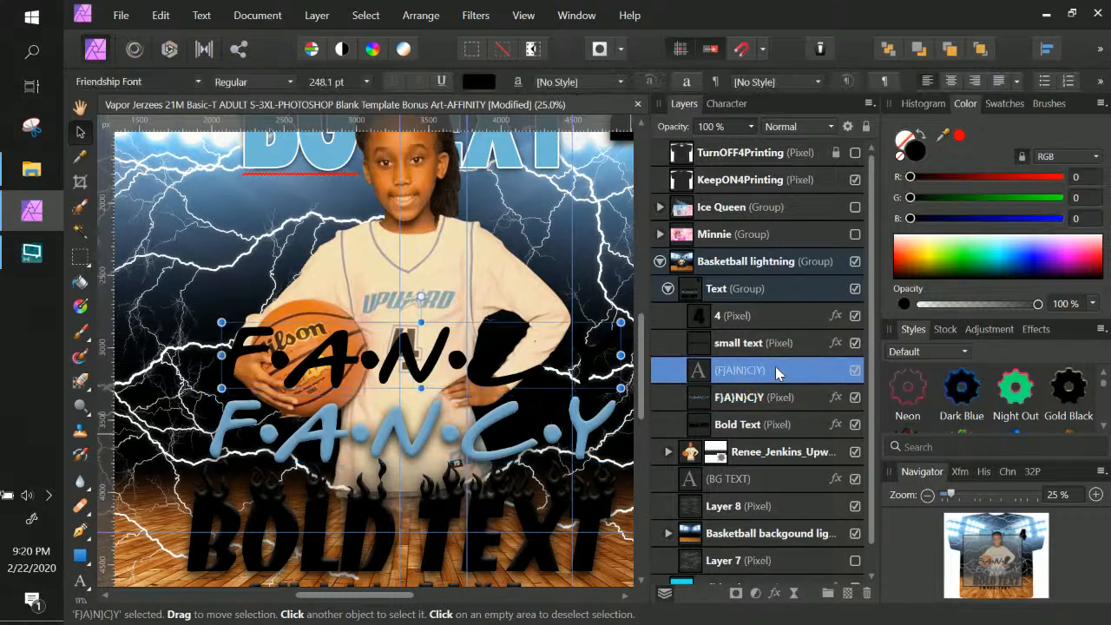
pyautogui.moveTo(1102, 387); pyautogui.dragTo(1104, 427)
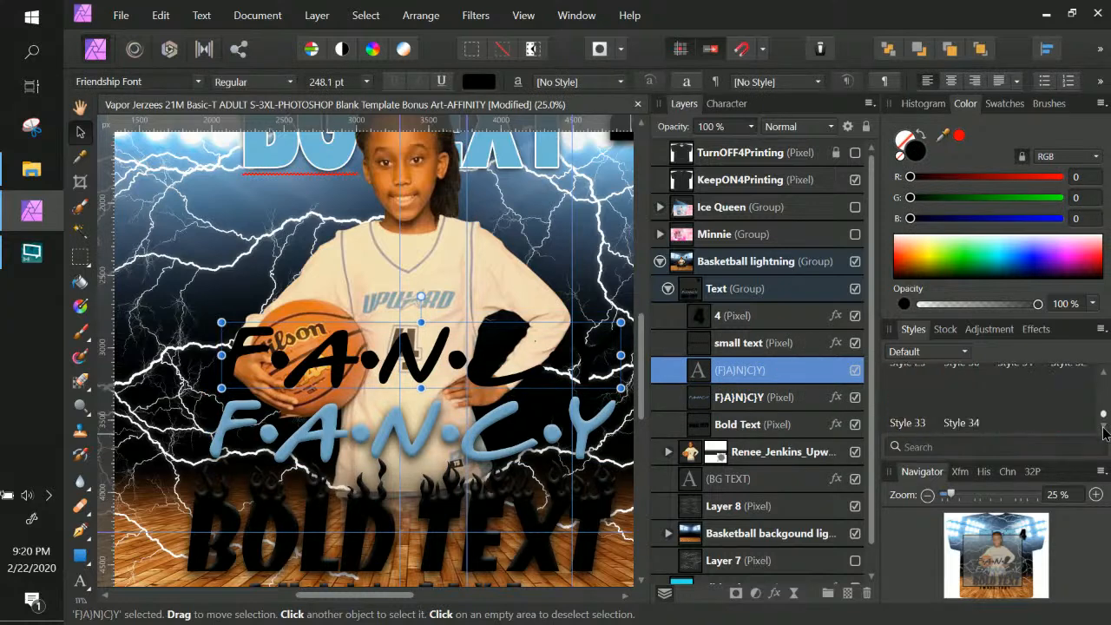
pyautogui.click(959, 409)
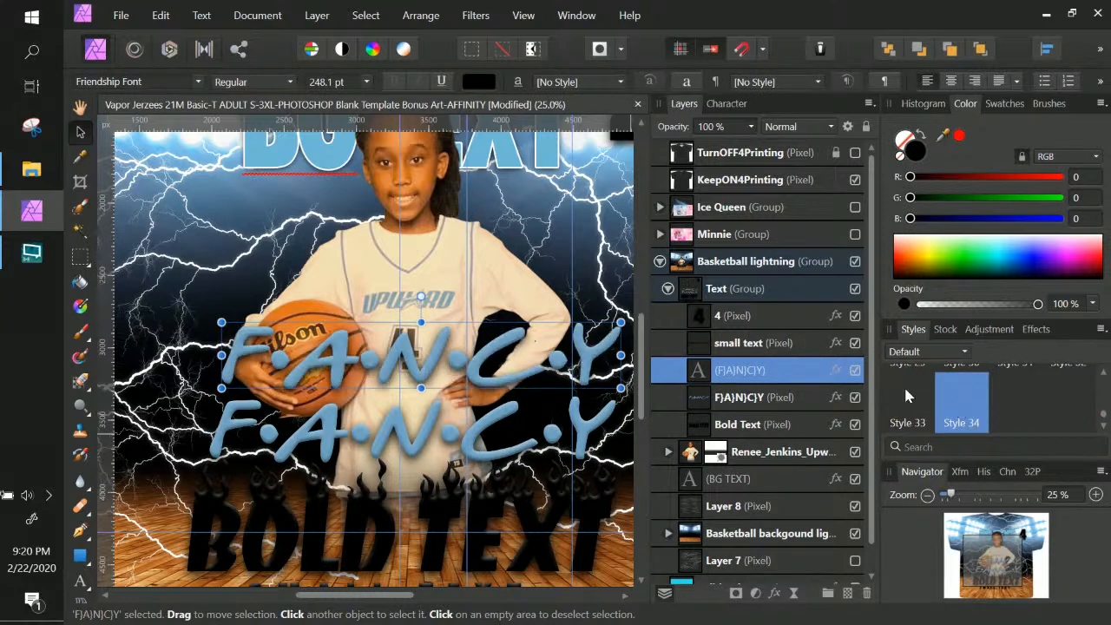
pyautogui.click(755, 396)
pyautogui.click(865, 592)
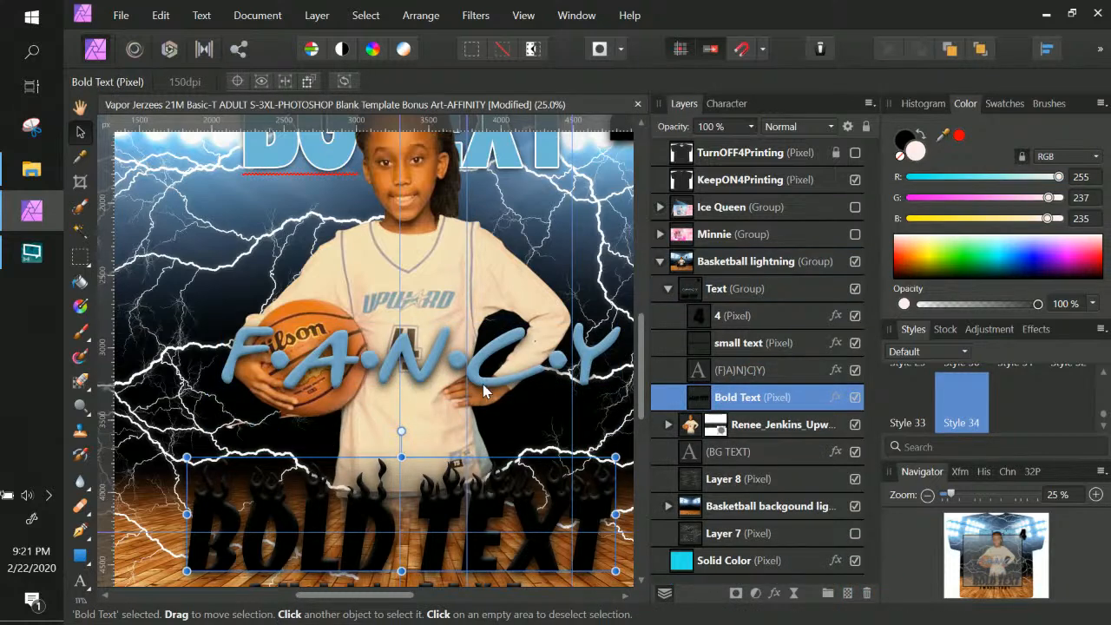
# Move the F.A.N.C.Y text slightly lower over the player's hands and bring up its layer effects
pyautogui.rightClick(486, 389)
pyautogui.doubleClick(733, 370)
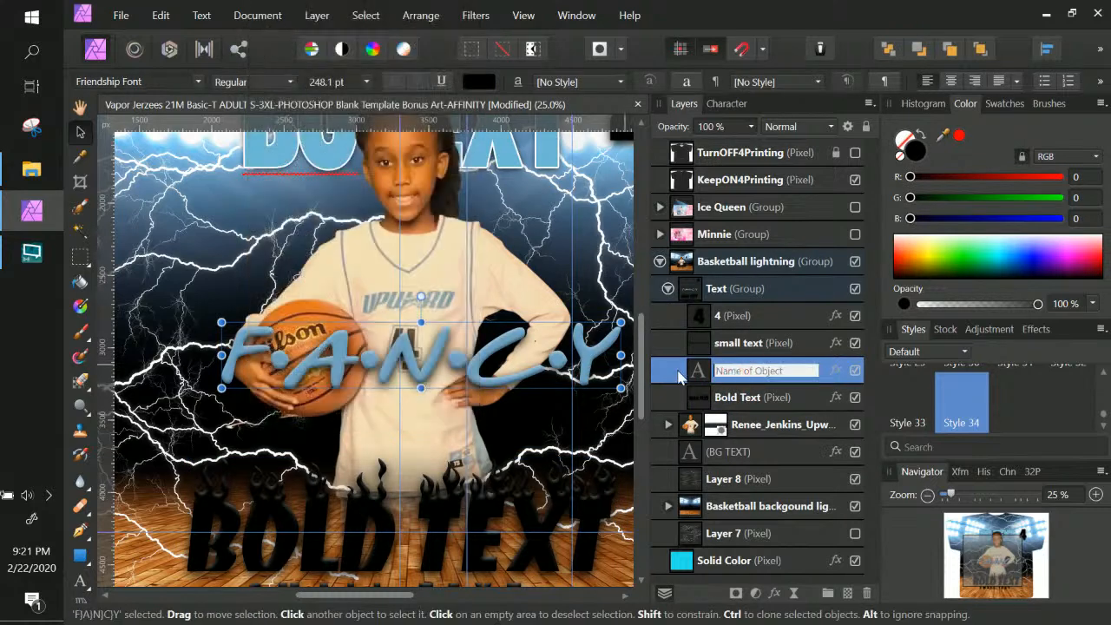
pyautogui.click(698, 369)
pyautogui.moveTo(521, 378); pyautogui.dragTo(517, 436)
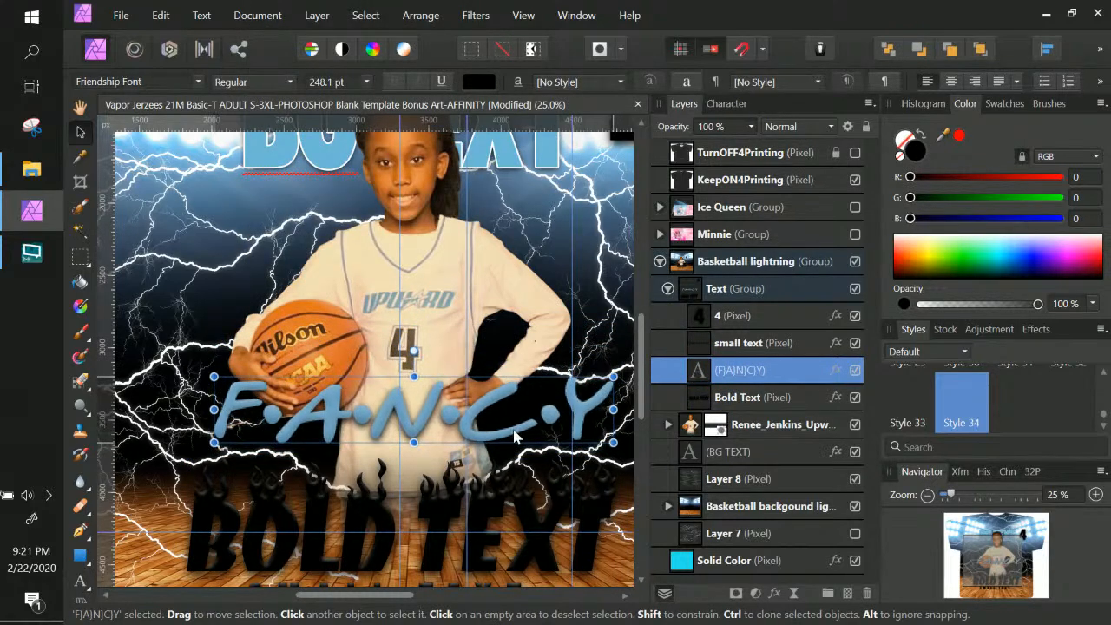
pyautogui.click(834, 373)
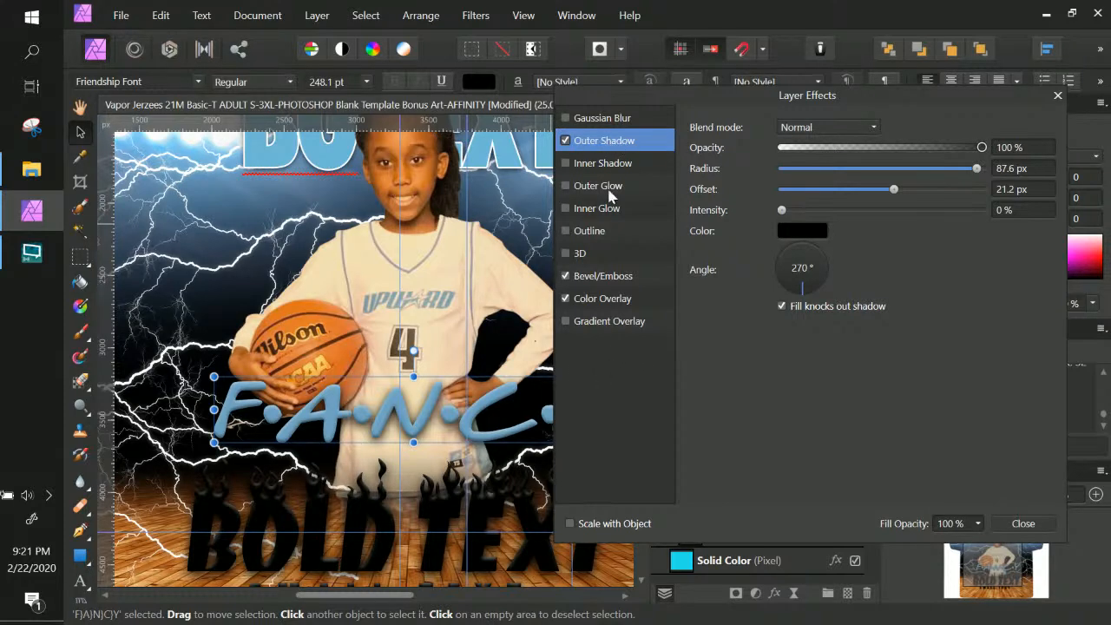
# Check F.A.N.C.Y's bevel and light blue 113/165/194 colour overlay, then close Layer Effects
pyautogui.click(599, 277)
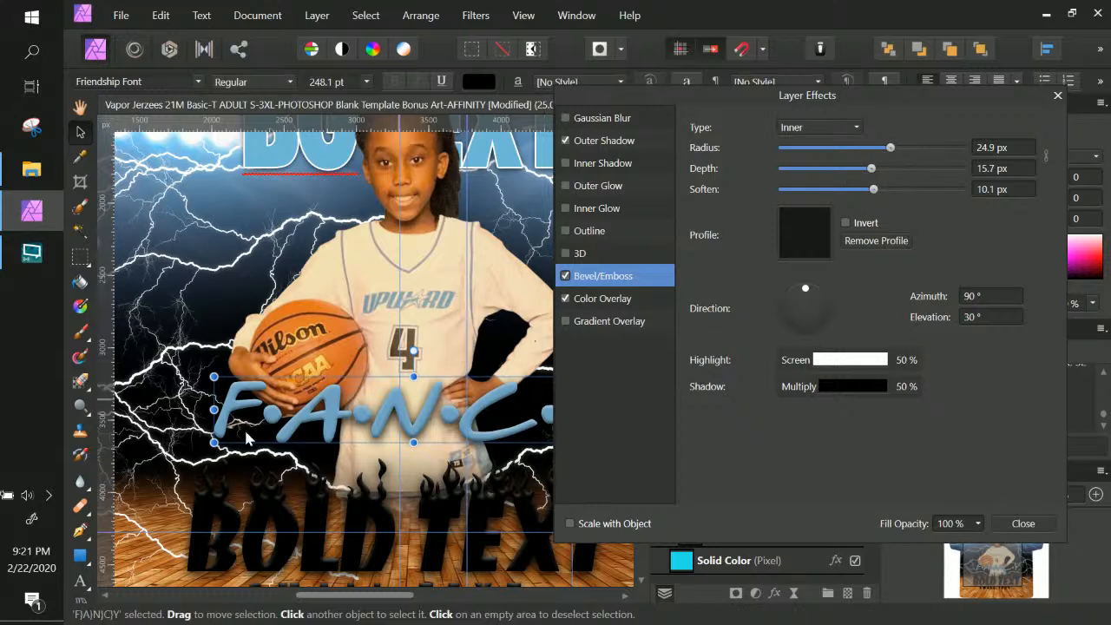
pyautogui.click(611, 303)
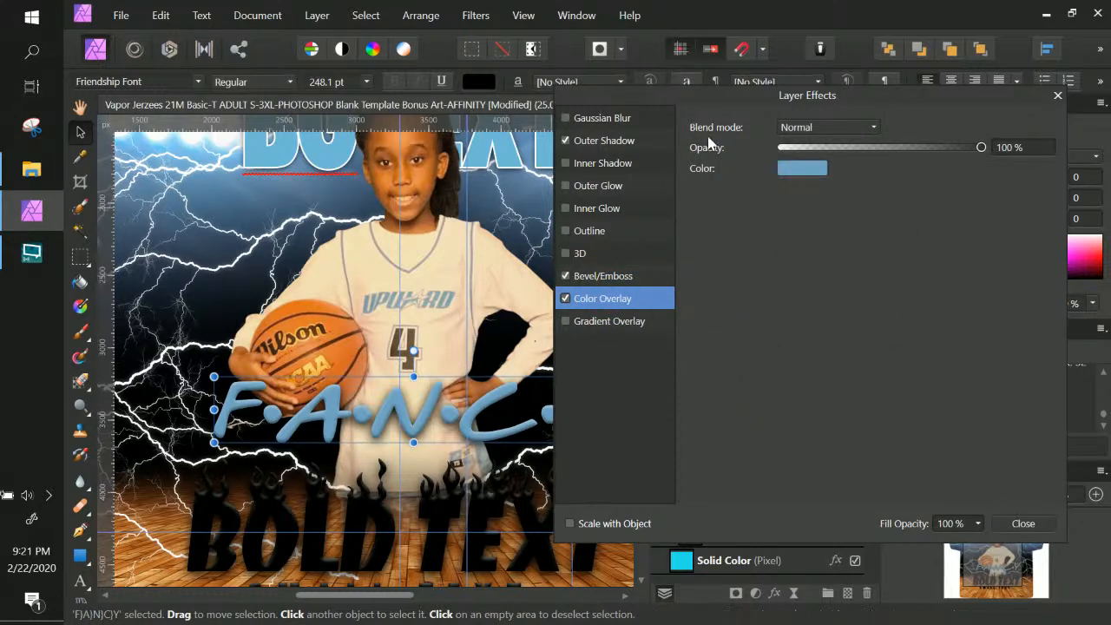
pyautogui.click(797, 171)
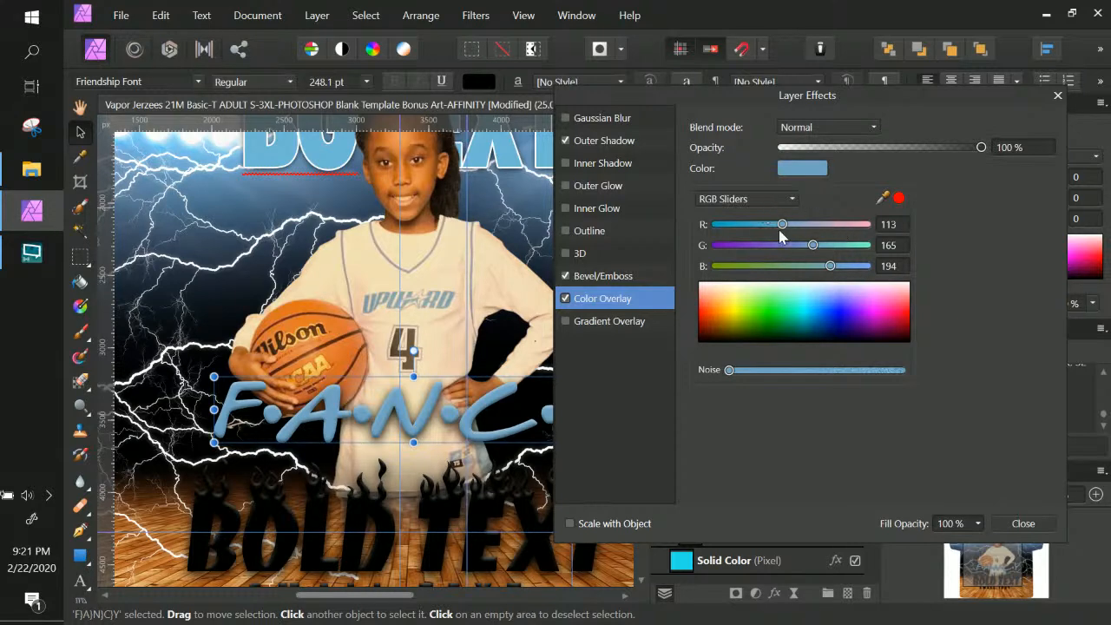
pyautogui.click(746, 199)
pyautogui.click(962, 221)
pyautogui.click(1021, 523)
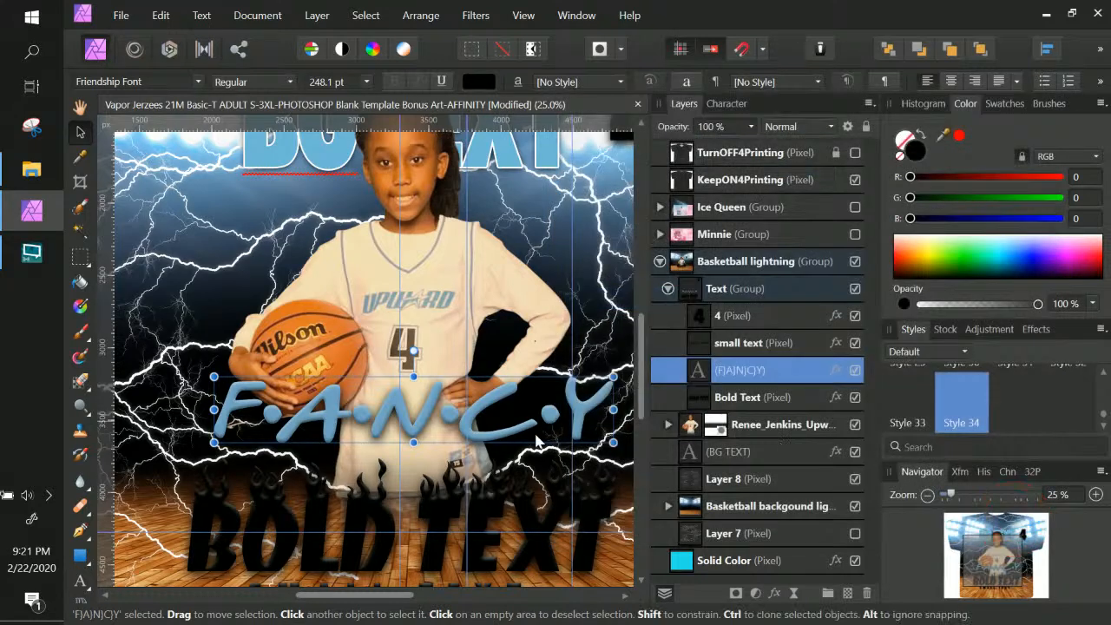
# With Bold Text selected, set the art text font to Flame Fire Font and drag a new text box
pyautogui.scroll(-1, 513, 451)
pyautogui.scroll(-2, 512, 451)
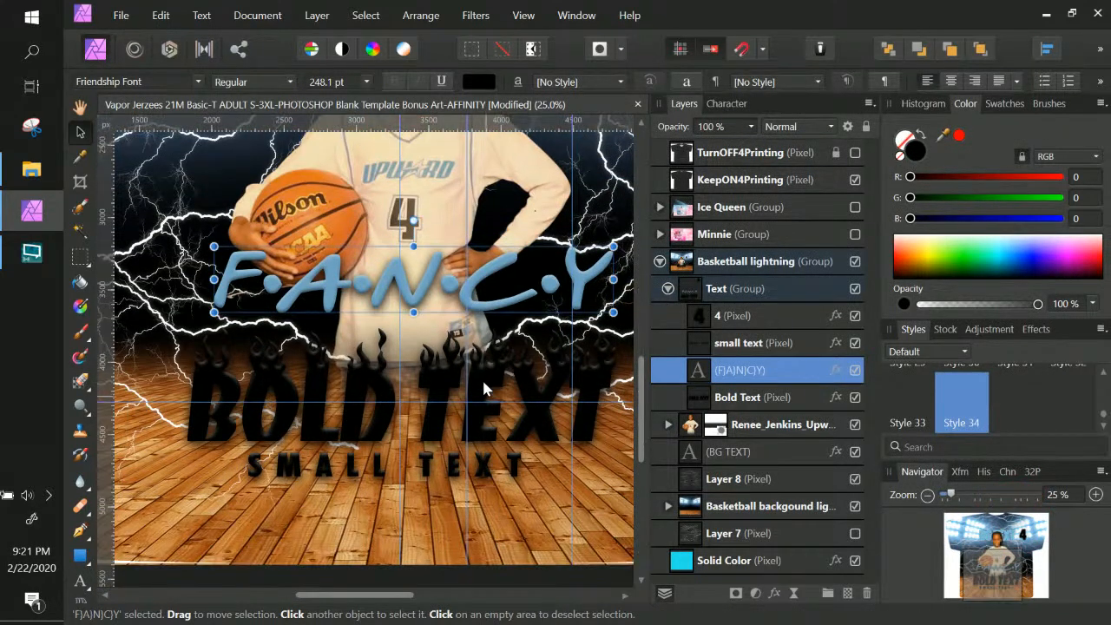
pyautogui.rightClick(483, 389)
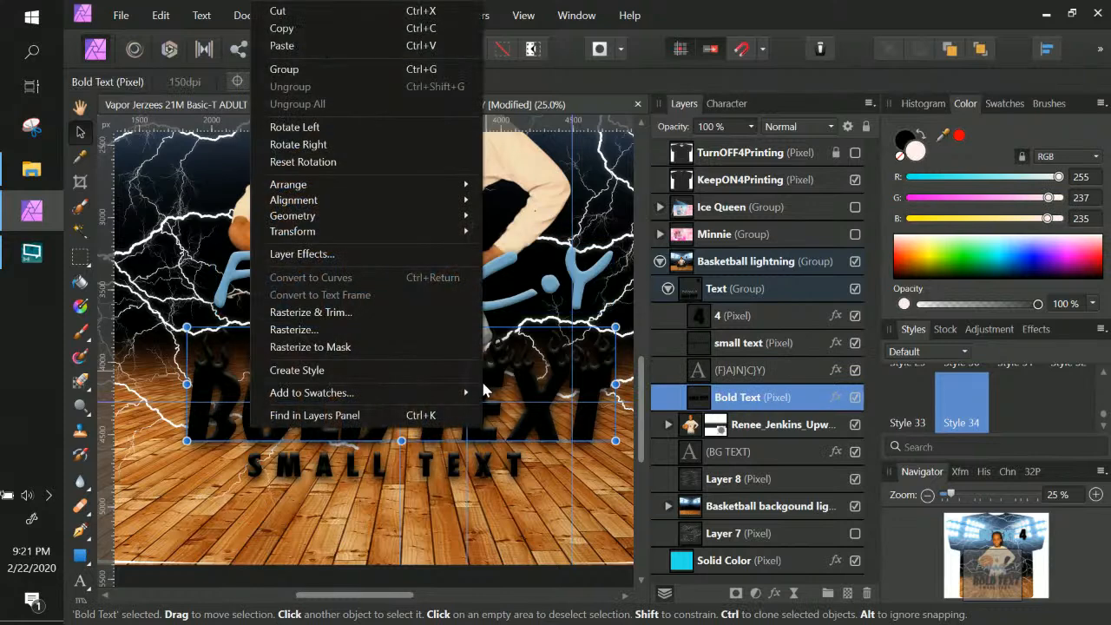
pyautogui.click(760, 406)
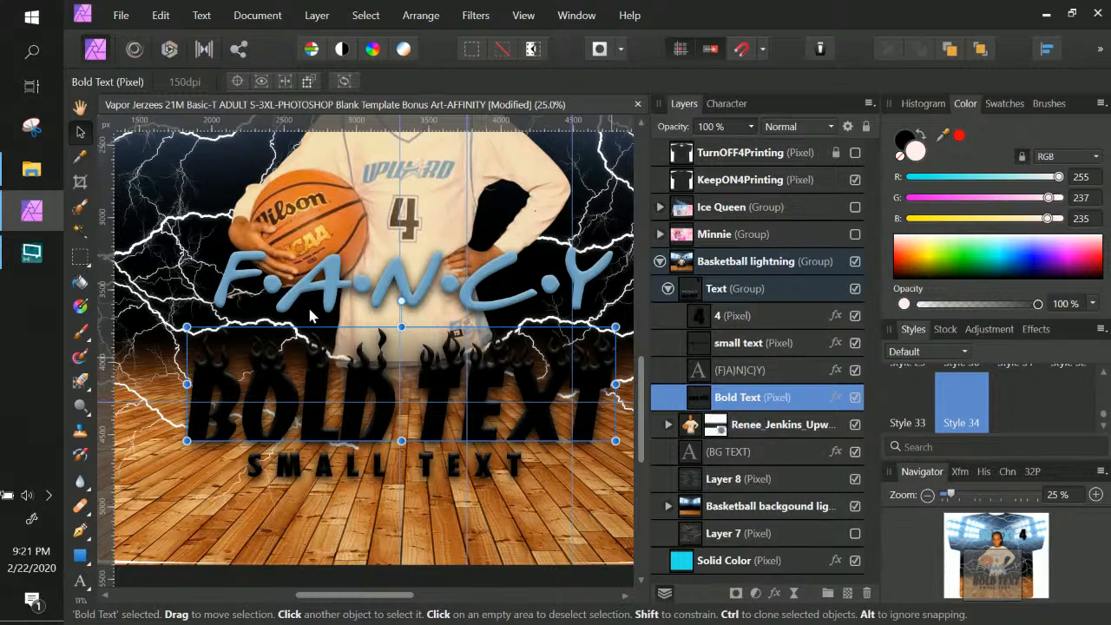
pyautogui.click(81, 586)
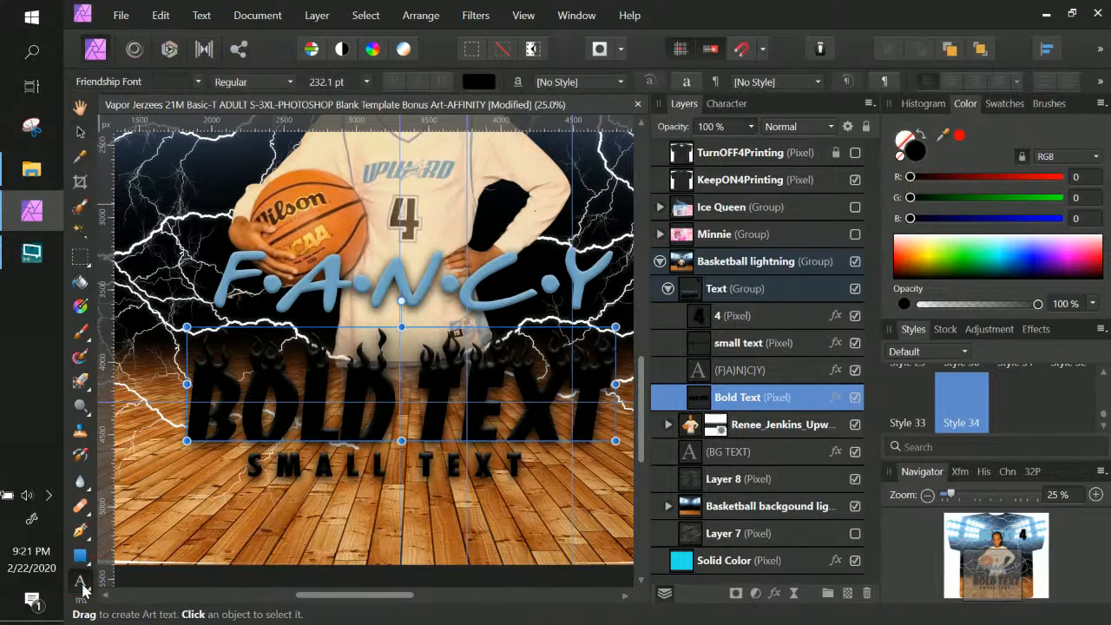
pyautogui.click(82, 585)
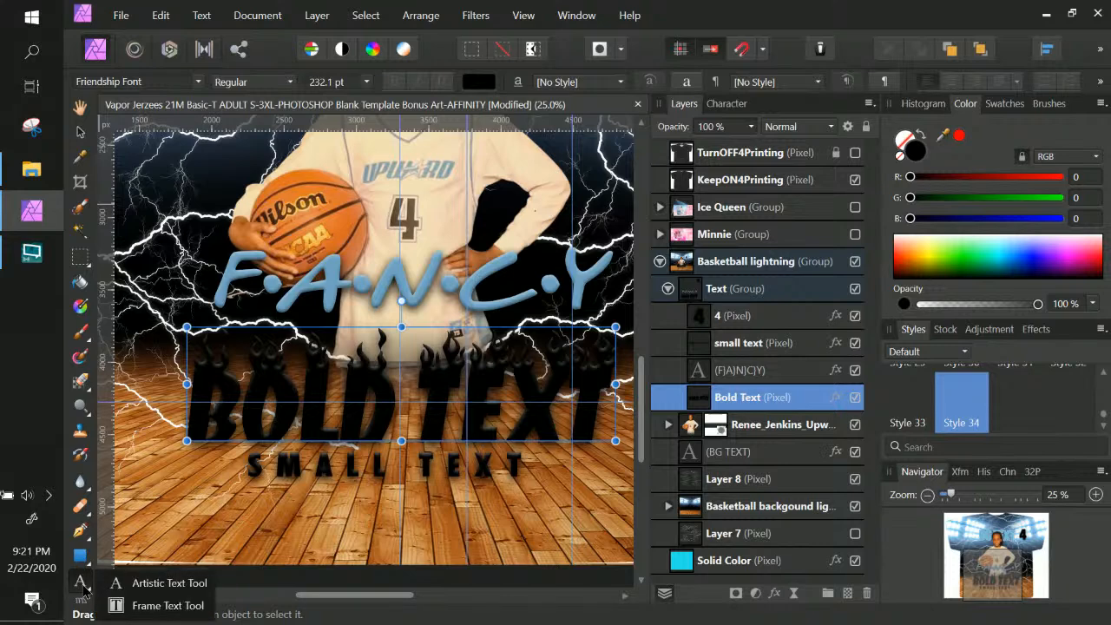
pyautogui.click(165, 583)
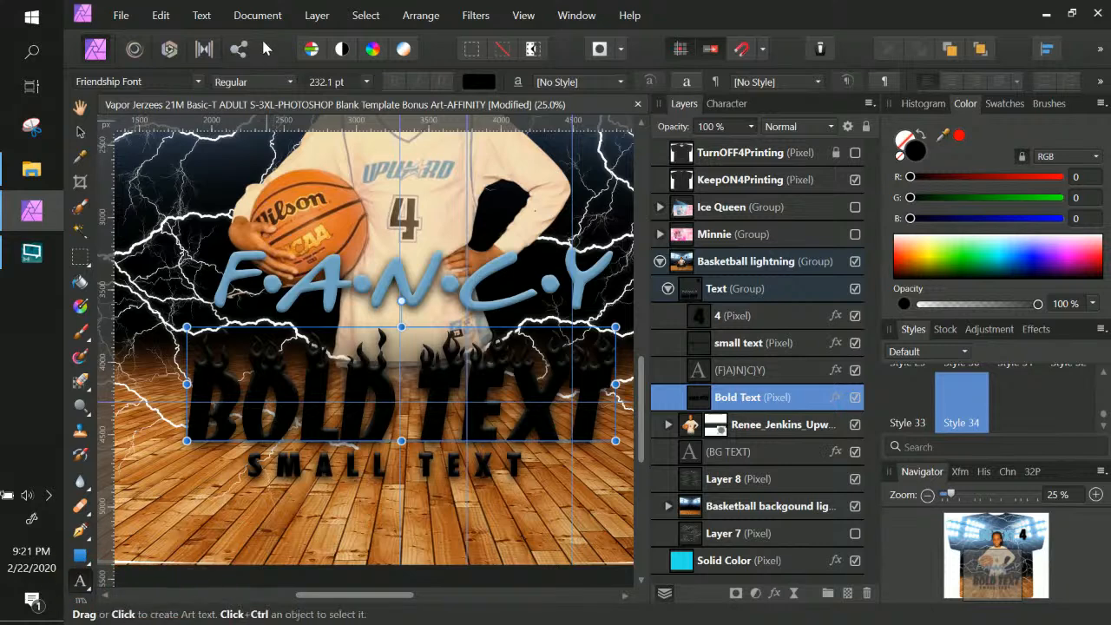
pyautogui.click(162, 80)
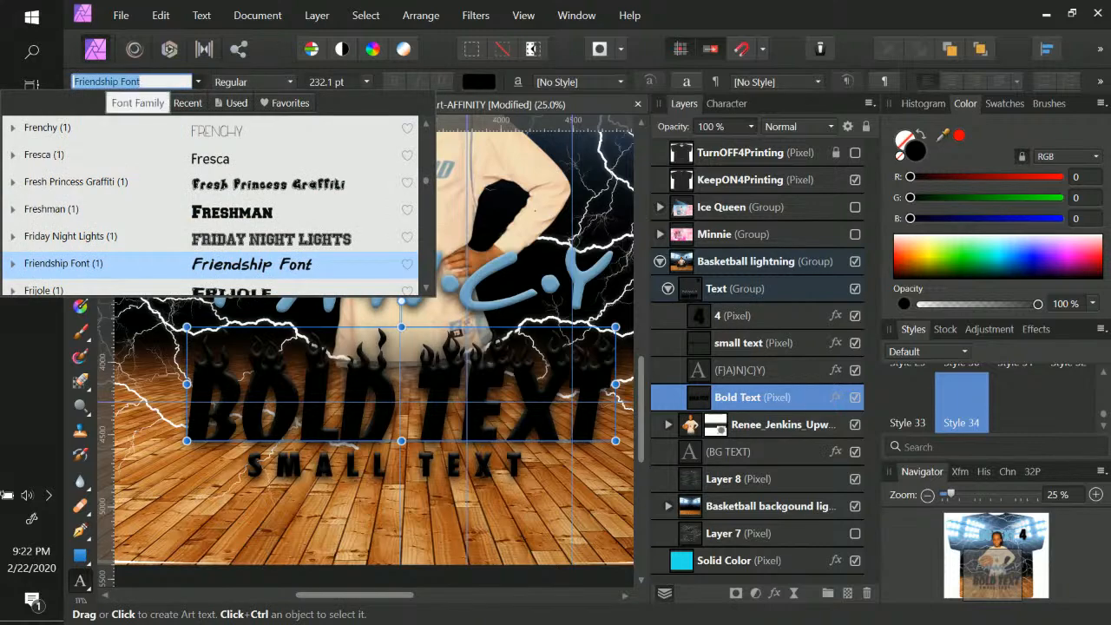
pyautogui.write('FLAM')
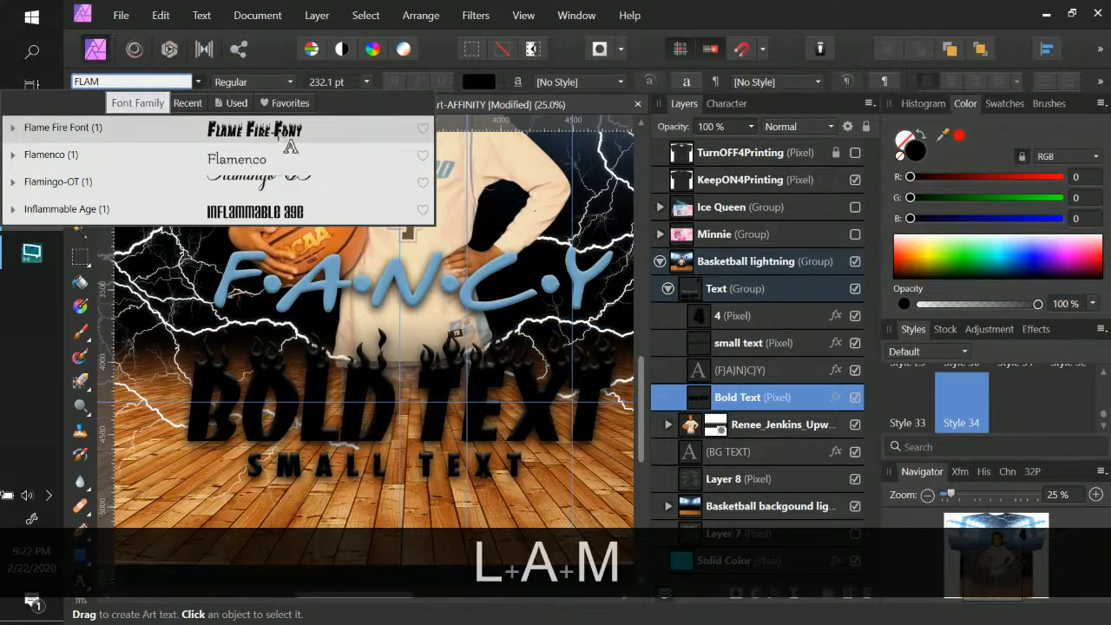
pyautogui.click(279, 141)
pyautogui.moveTo(185, 347); pyautogui.dragTo(254, 438)
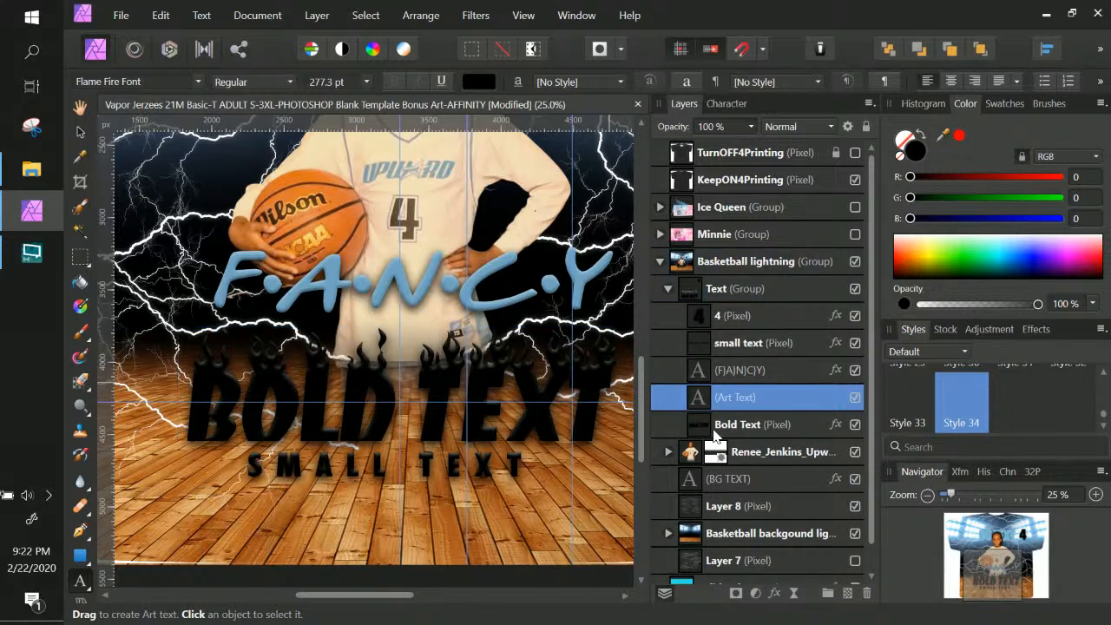
# Copy the Bold Text layer's name and reselect that layer
pyautogui.doubleClick(728, 425)
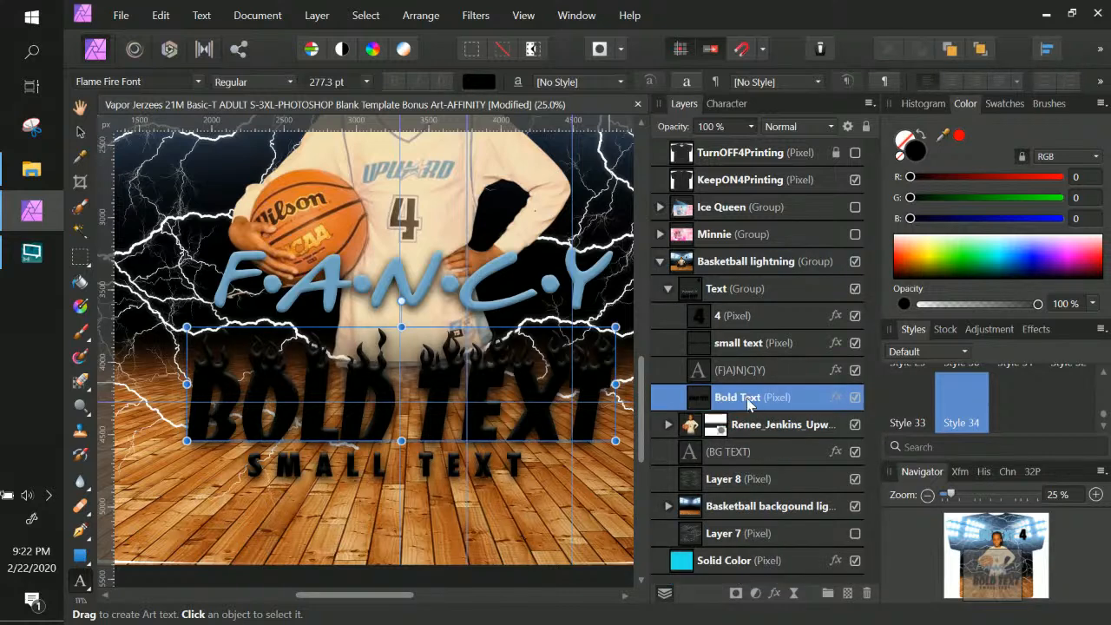
pyautogui.doubleClick(750, 403)
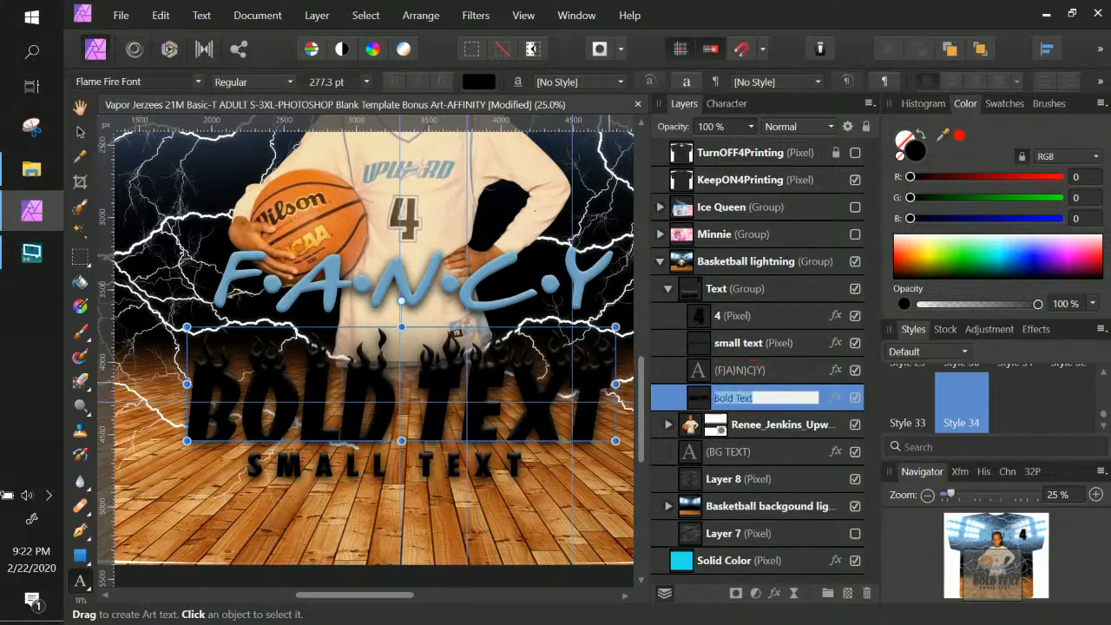
pyautogui.hotkey('ctrl', 'c')
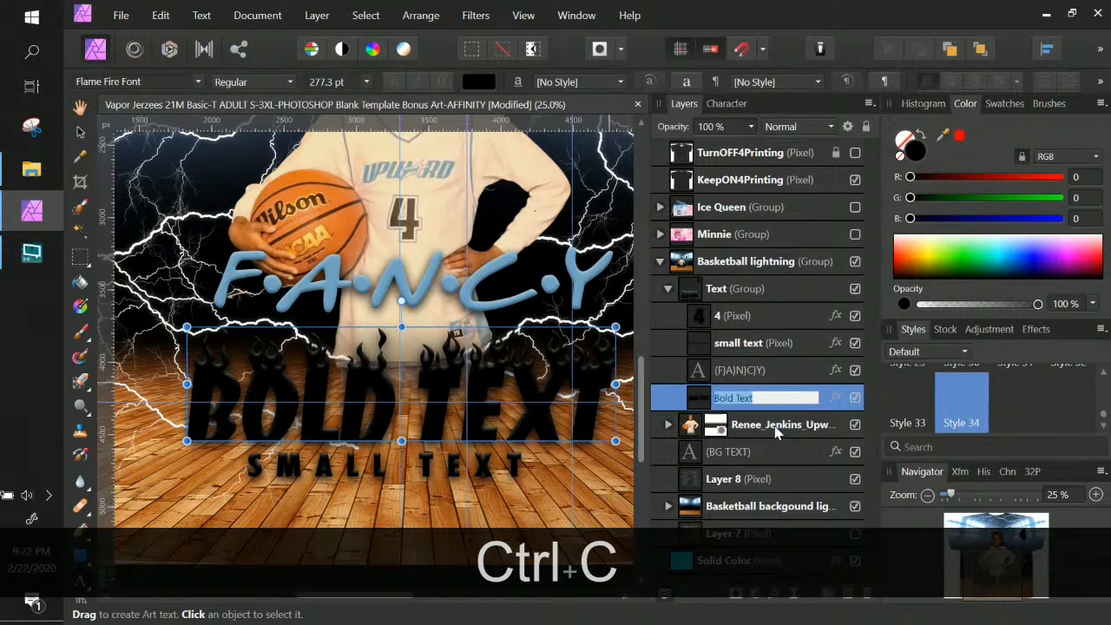
pyautogui.click(769, 452)
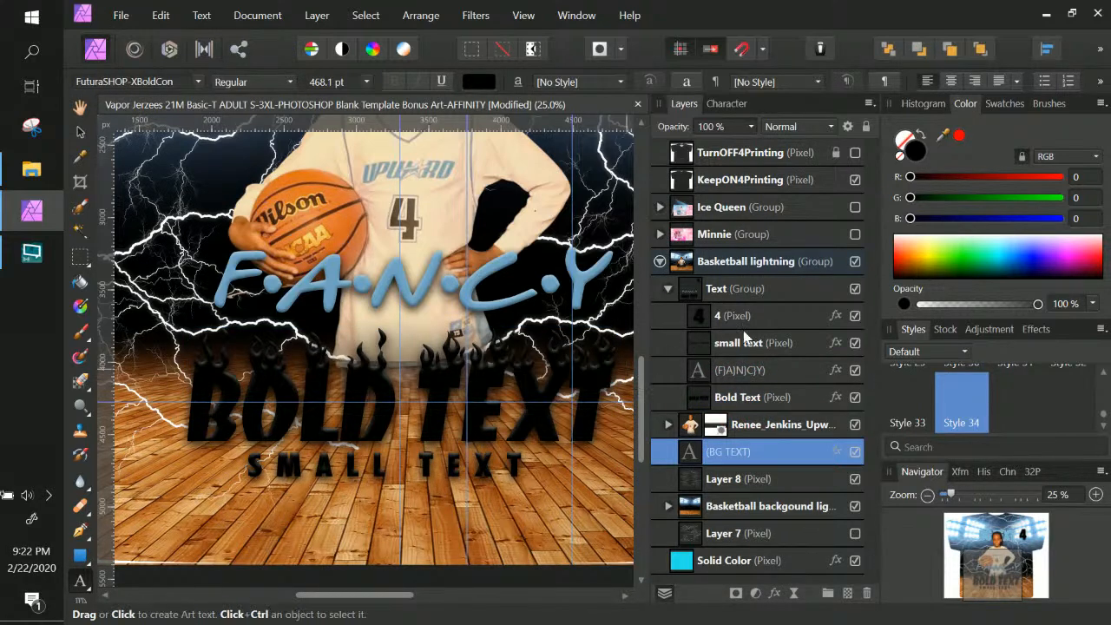
pyautogui.click(763, 399)
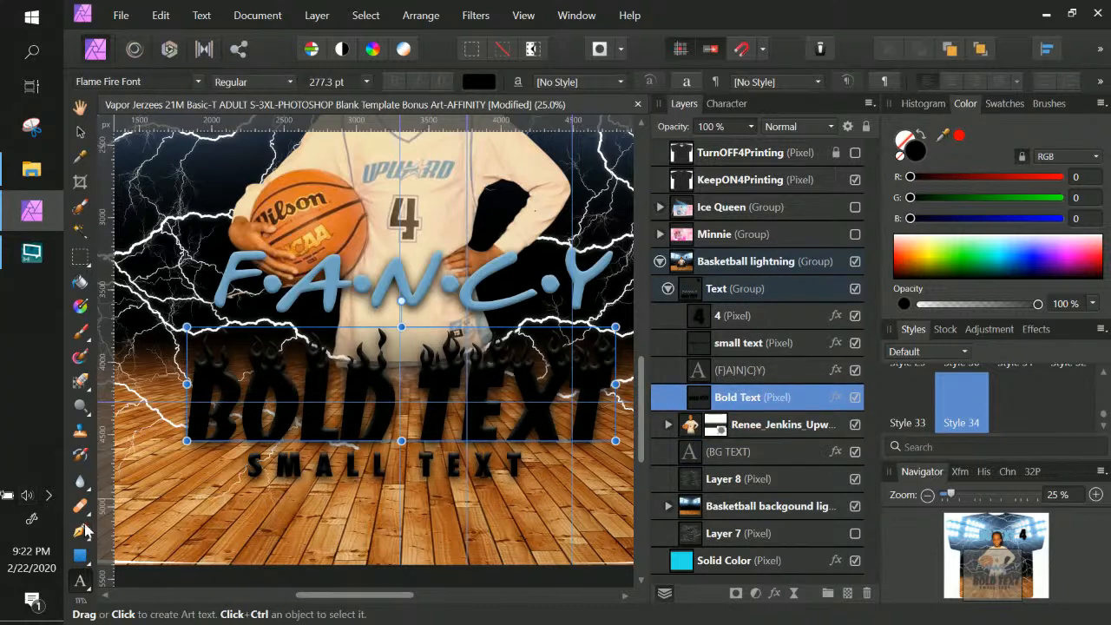
# Draw an art text box over BOLD TEXT and paste 'Bold Text' into it
pyautogui.click(81, 583)
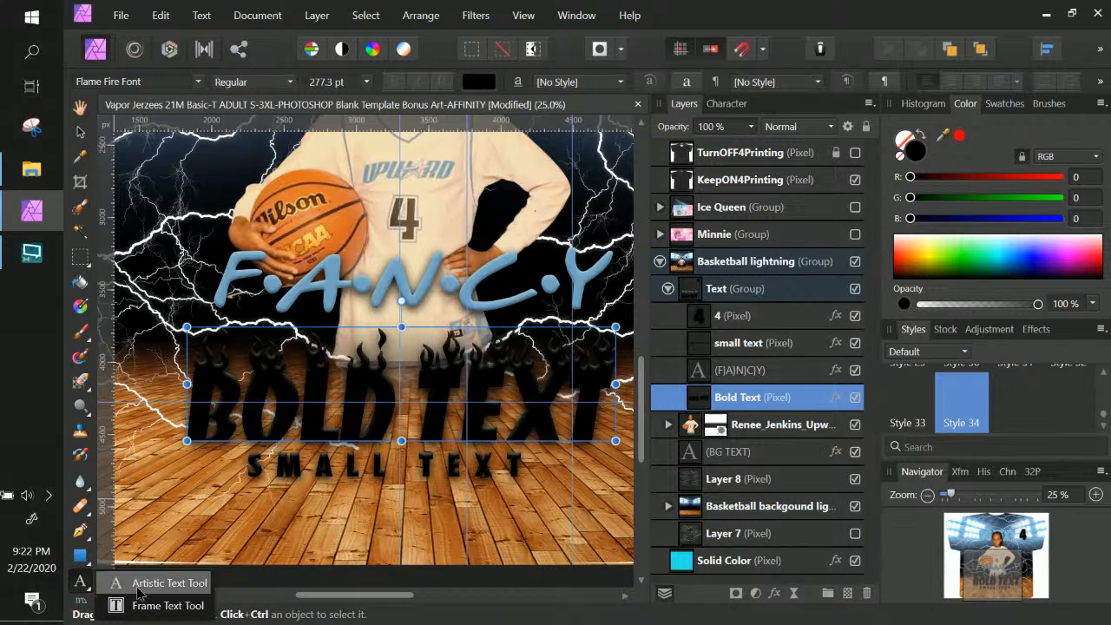
pyautogui.click(131, 584)
pyautogui.moveTo(191, 346); pyautogui.dragTo(259, 463)
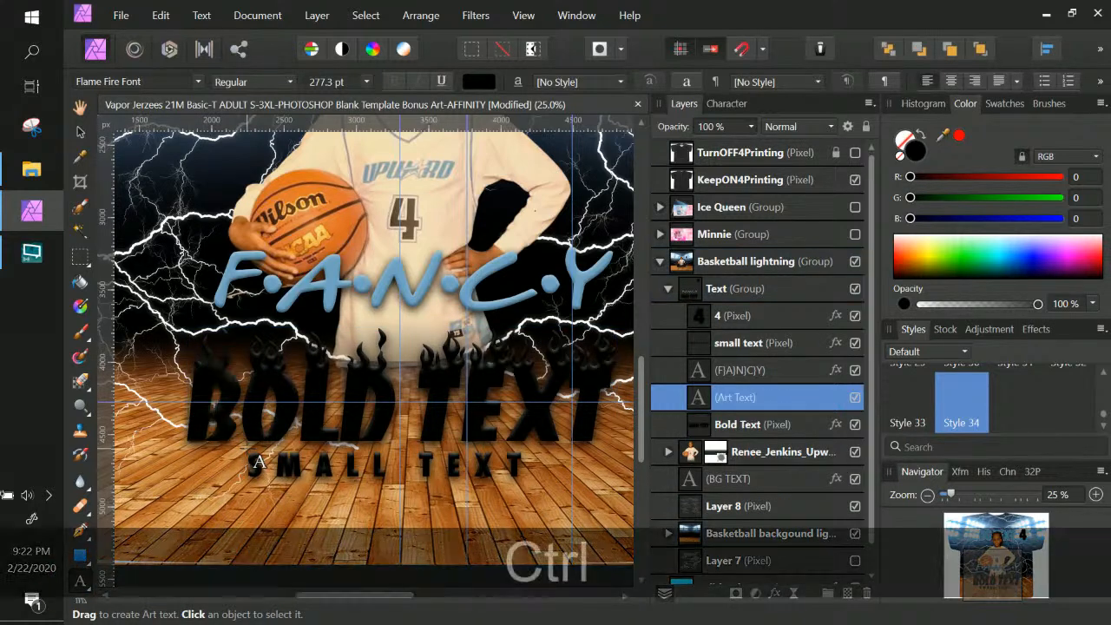
pyautogui.hotkey('ctrl', 'v')
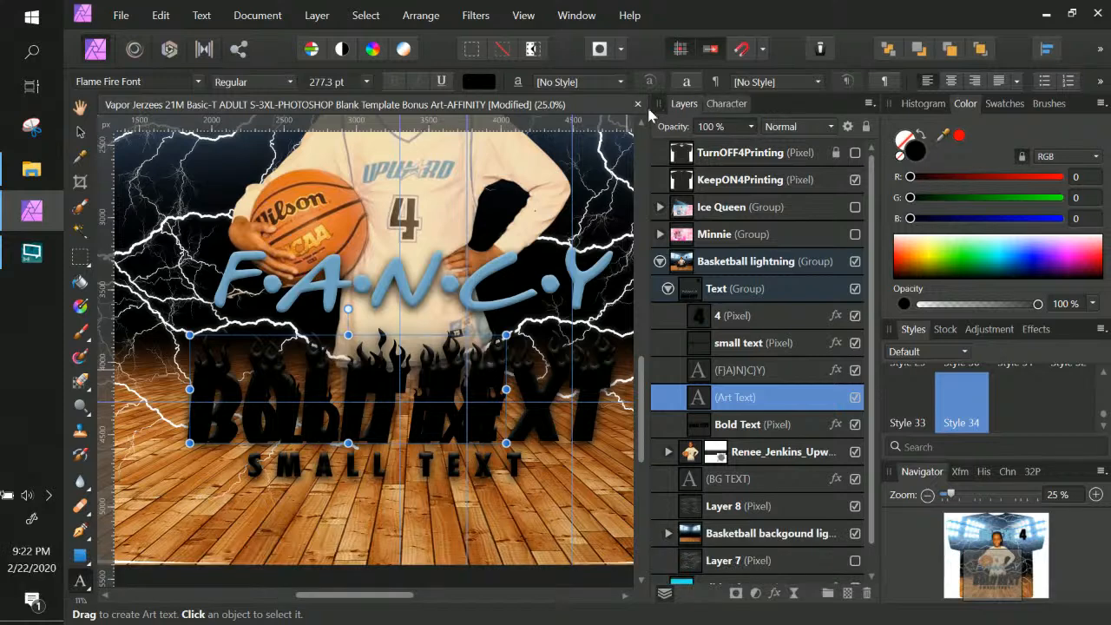
# Keep the Bold Text art text's superscript/subscript setting on None, then return to the Layers list
pyautogui.click(726, 103)
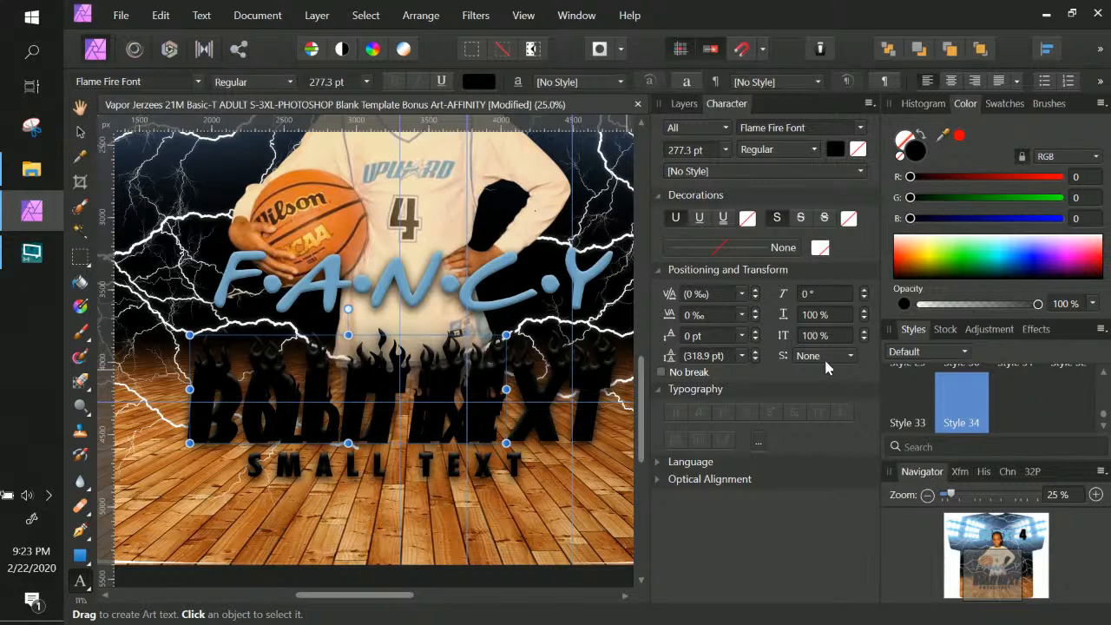
pyautogui.click(847, 355)
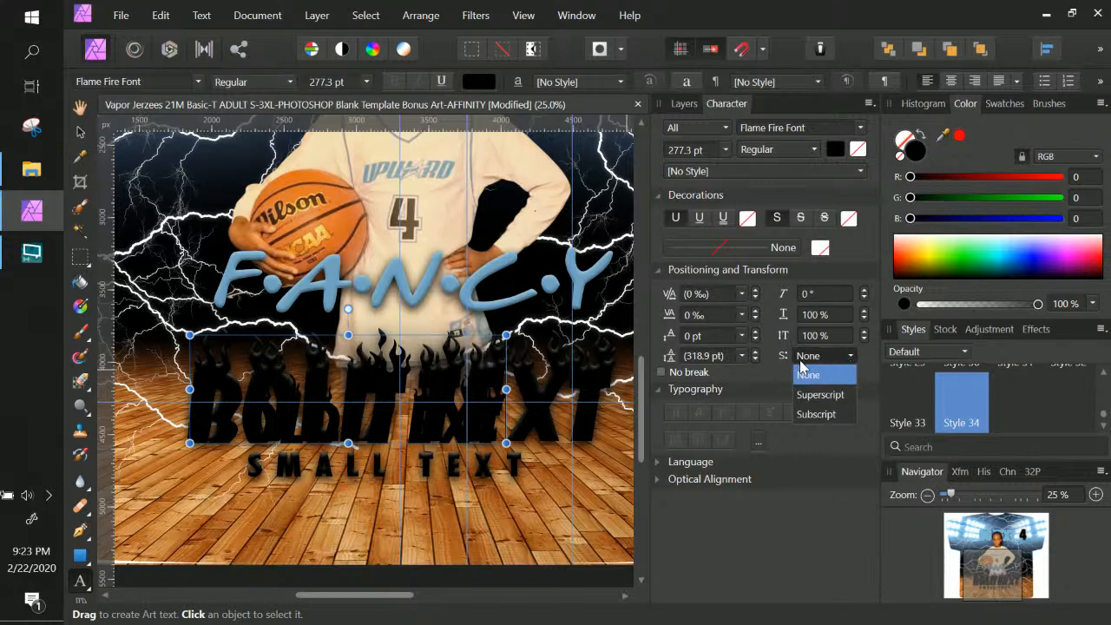
pyautogui.click(779, 373)
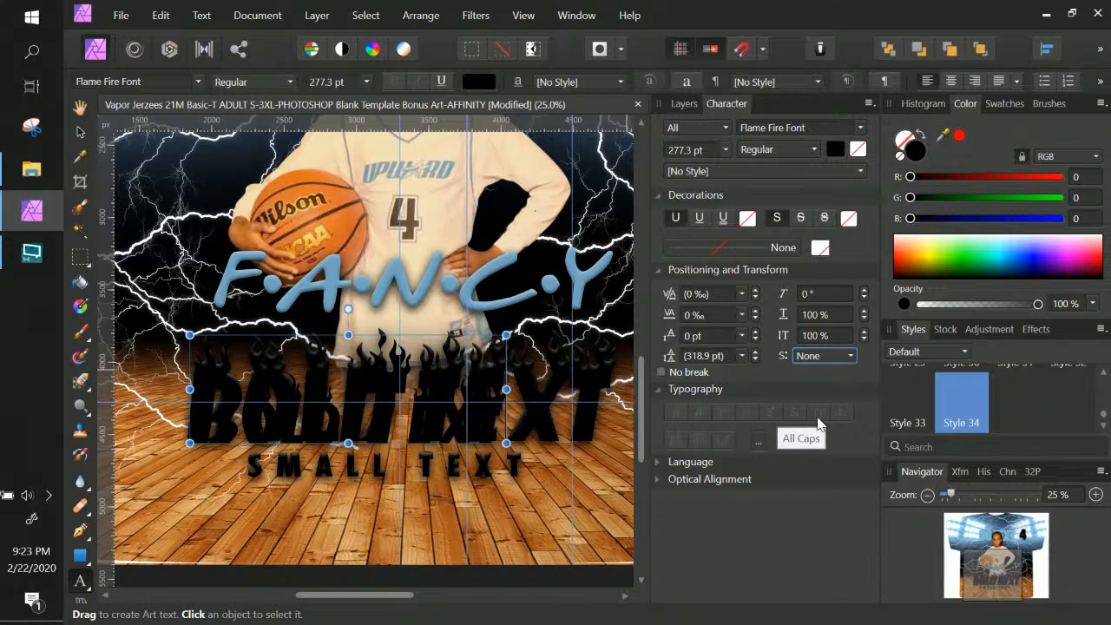
pyautogui.click(676, 106)
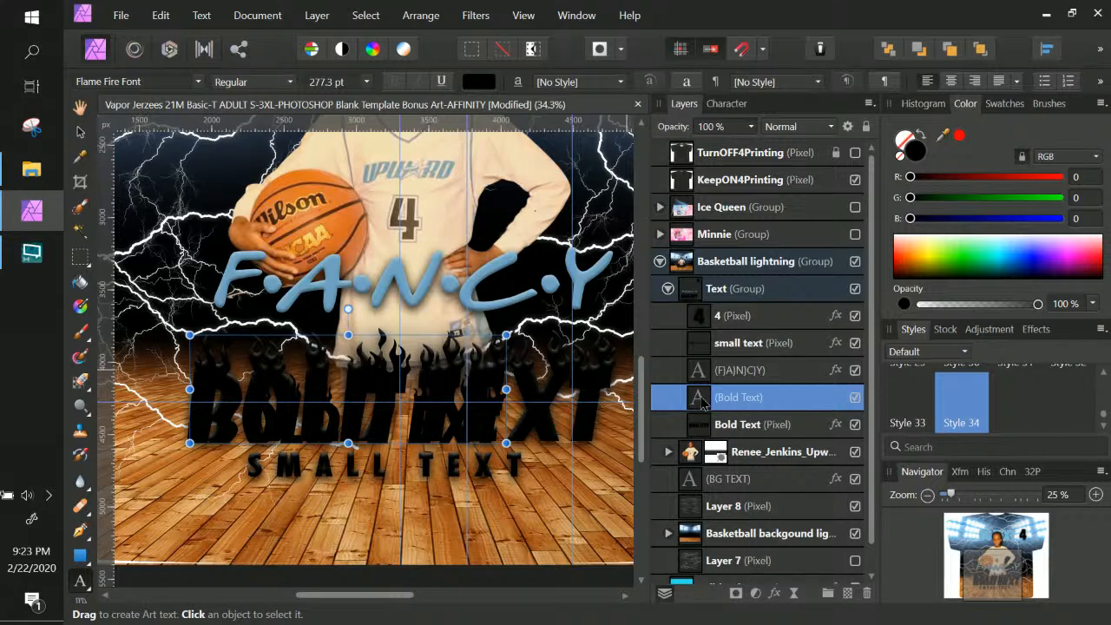
# Retype the editable Bold Text art text to read 'bold text'
pyautogui.doubleClick(700, 396)
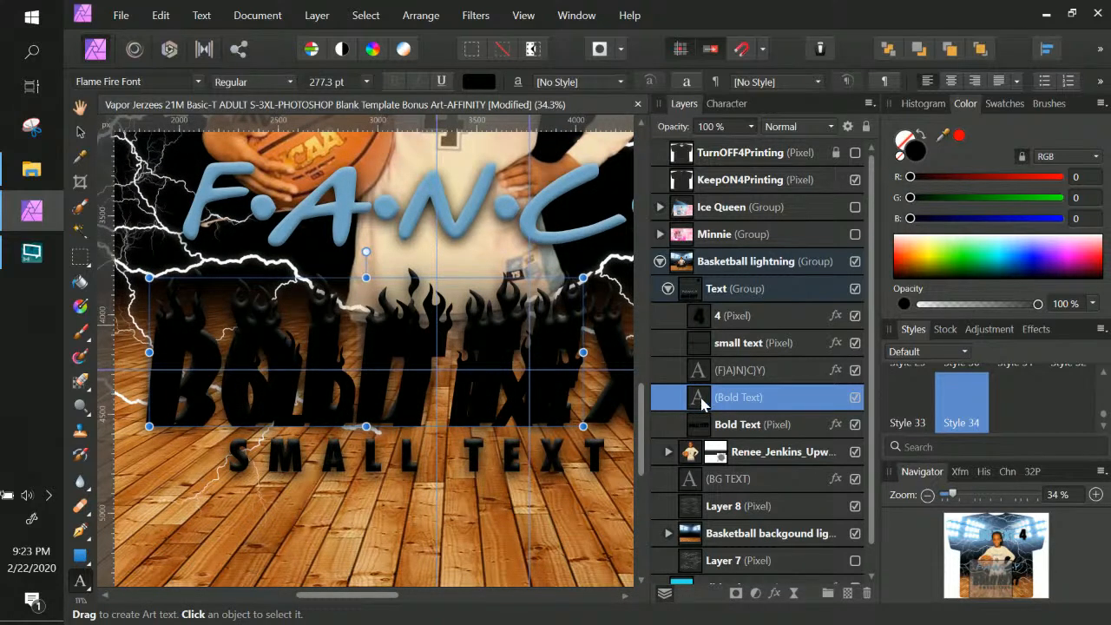
pyautogui.doubleClick(241, 363)
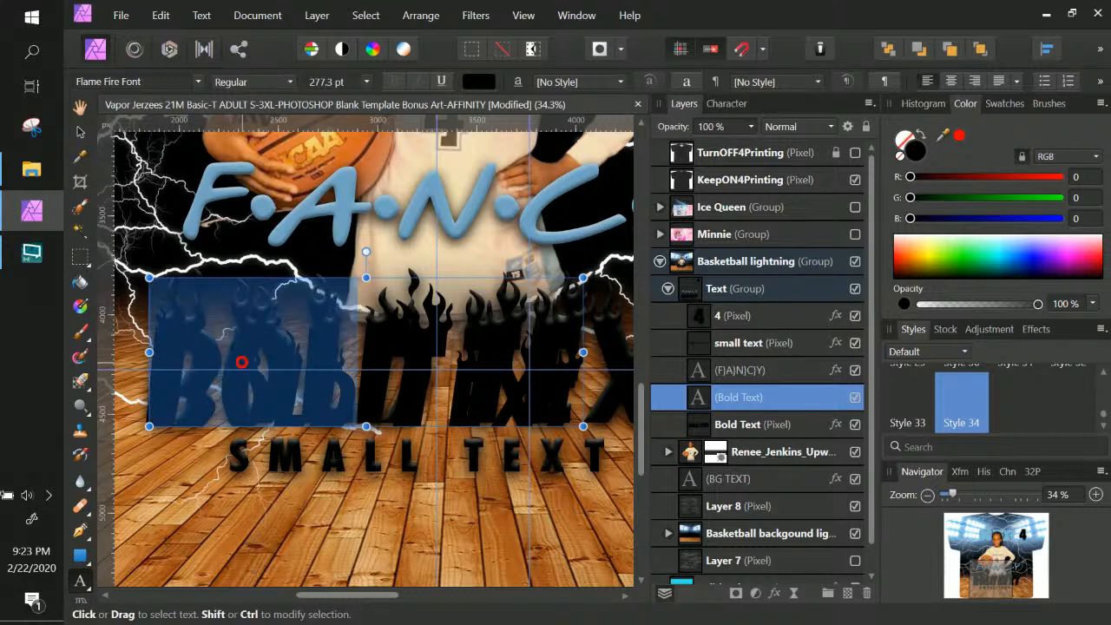
pyautogui.hotkey('ctrl', 'a')
pyautogui.press('capslock')
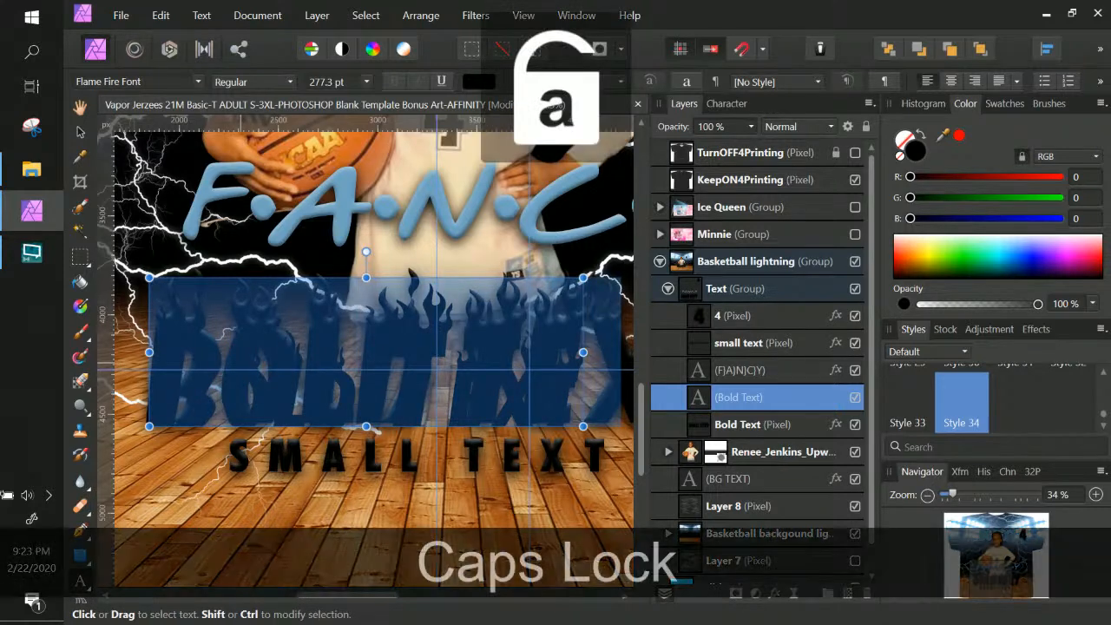
pyautogui.write('bold ')
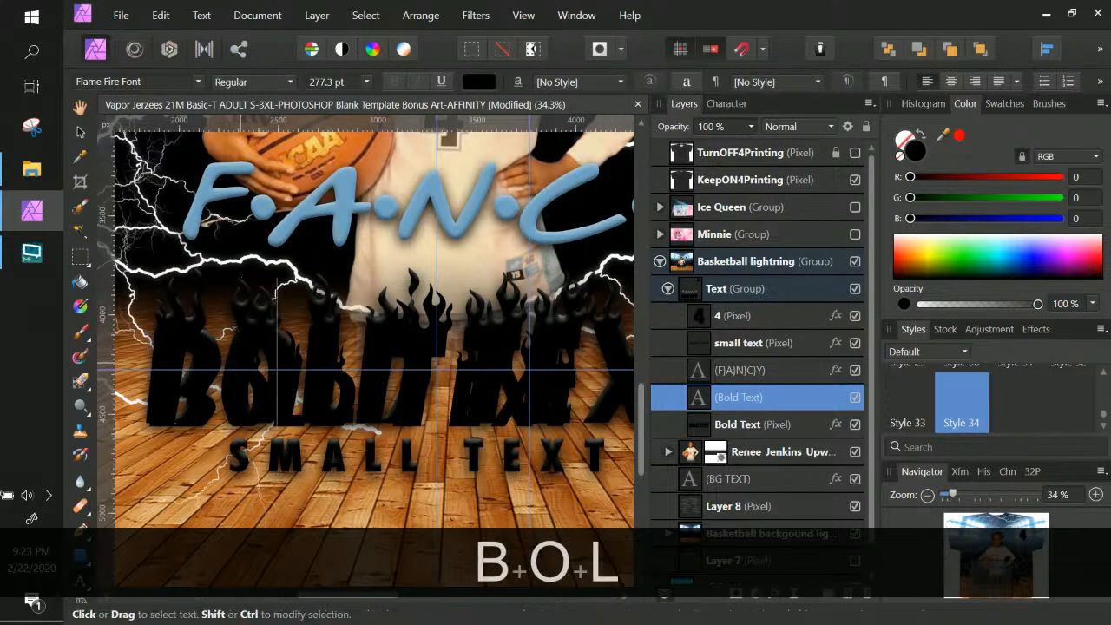
pyautogui.write('text')
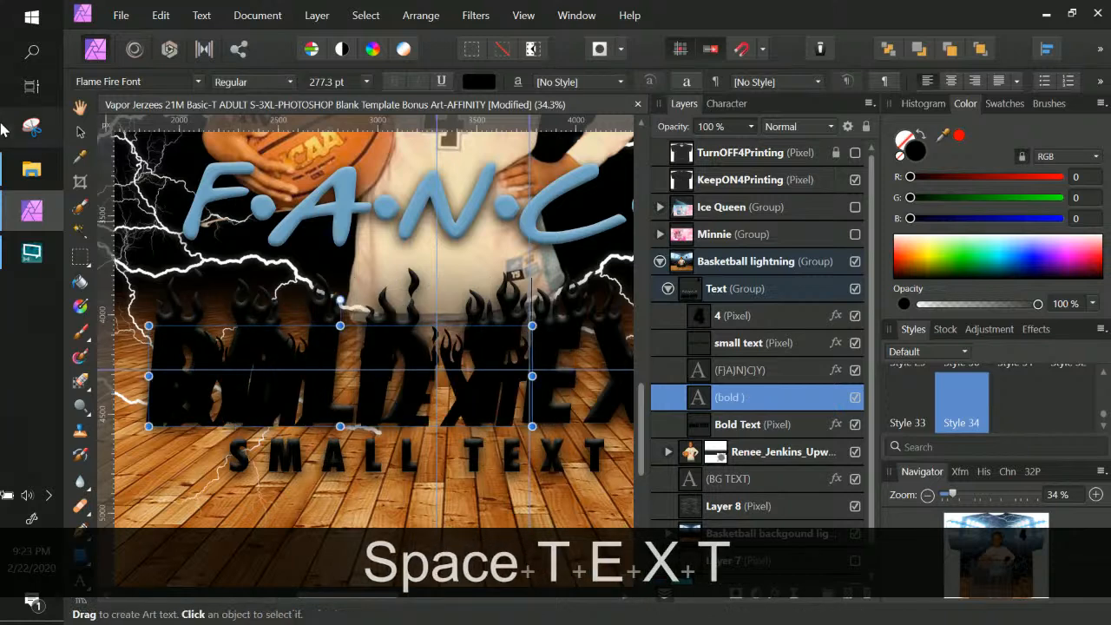
pyautogui.click(80, 131)
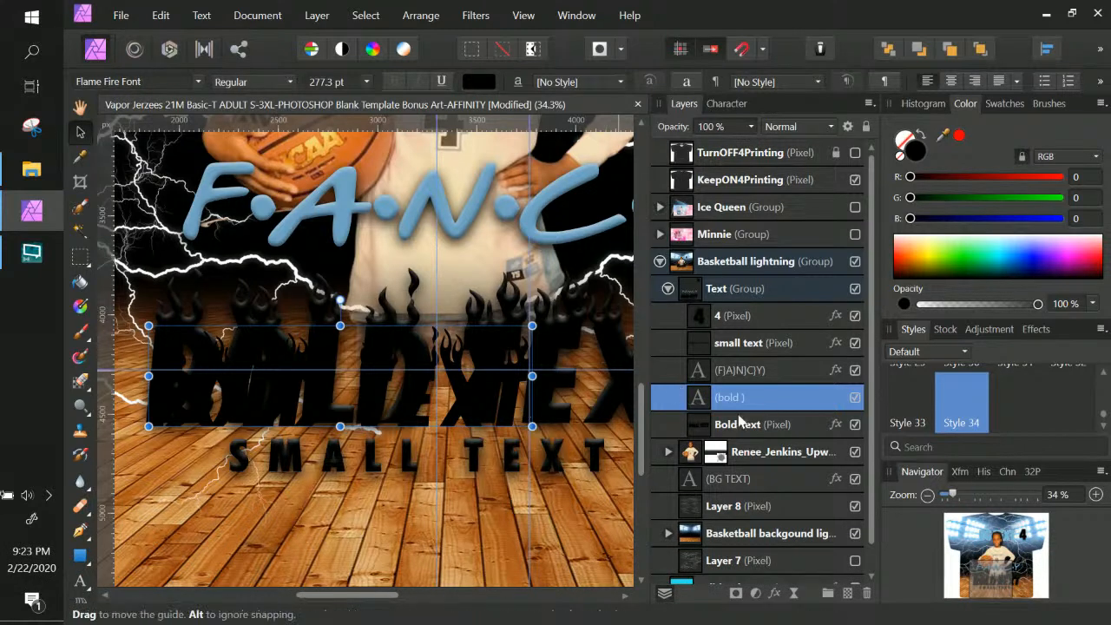
# Select the Bold Text pixel layer, then open File Explorer maximised
pyautogui.click(776, 425)
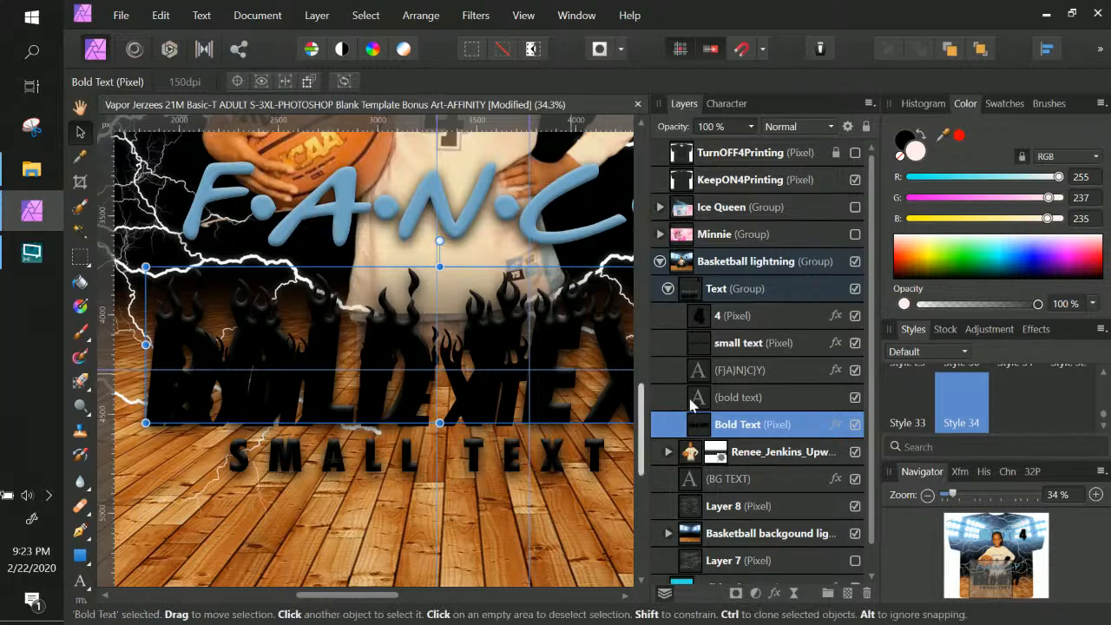
pyautogui.click(43, 177)
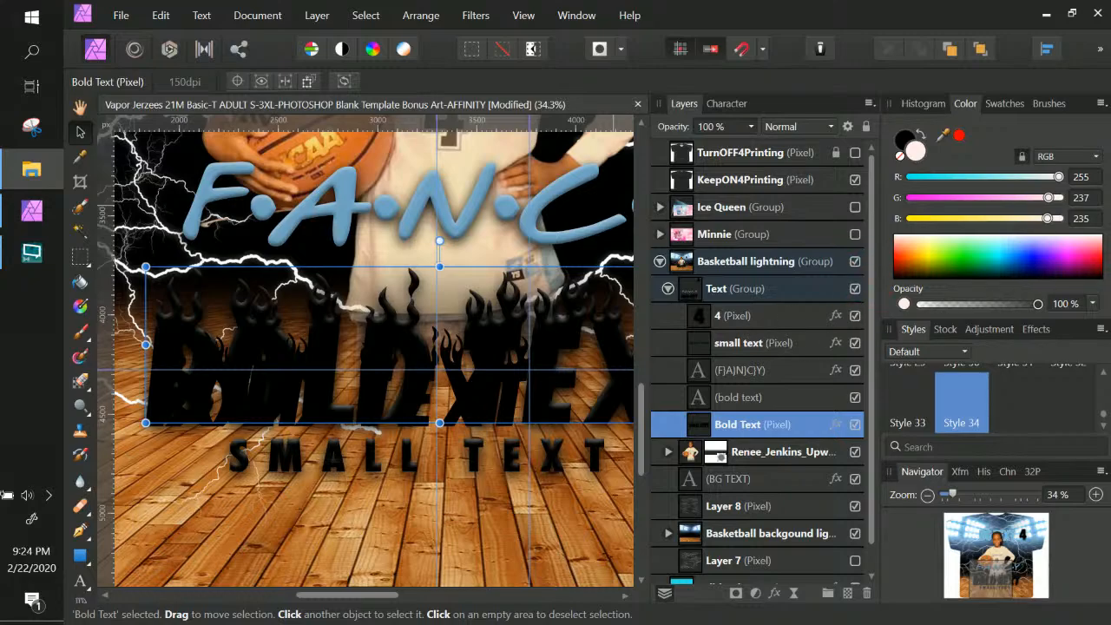
pyautogui.moveTo(1109, 178); pyautogui.dragTo(575, 1)
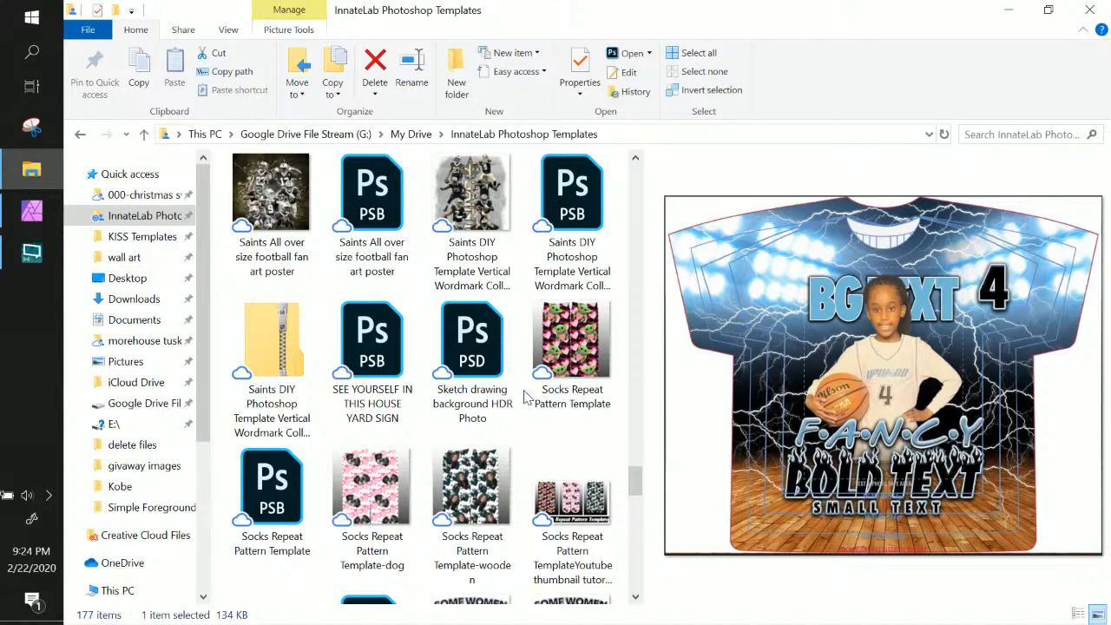
# Move the templates folder window off-screen to reveal the Affinity Photo shirt design
pyautogui.scroll(-5, 521, 398)
pyautogui.scroll(5, 522, 398)
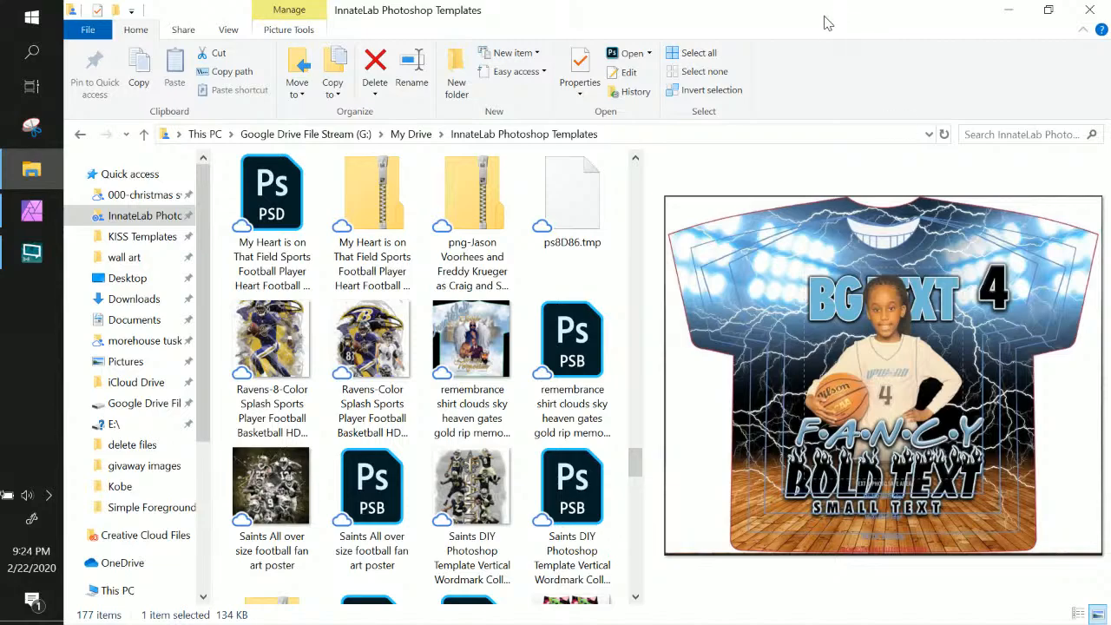
pyautogui.moveTo(832, 25); pyautogui.dragTo(1110, 9)
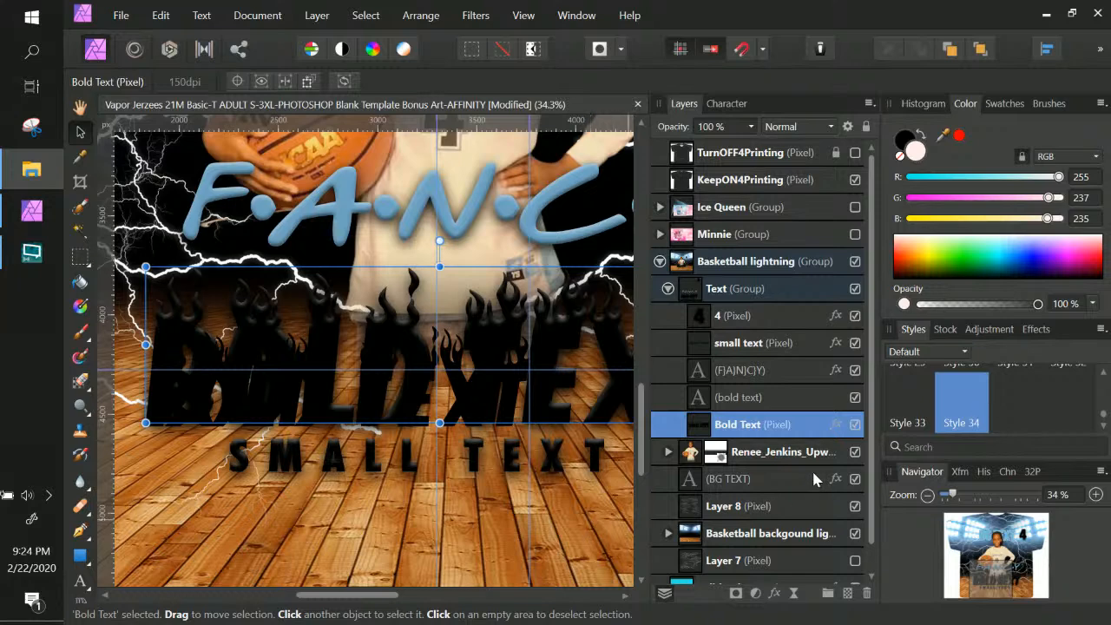
# Check the Bold Text layer's effects, then save the editable text's look as a style and delete it
pyautogui.doubleClick(775, 431)
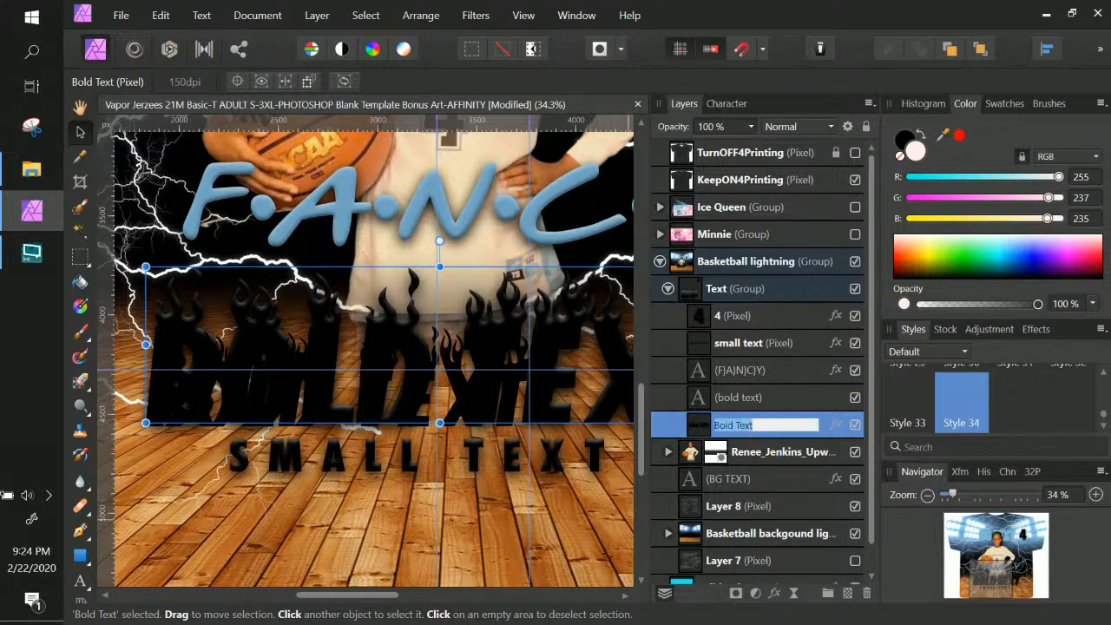
pyautogui.click(834, 429)
pyautogui.click(1041, 523)
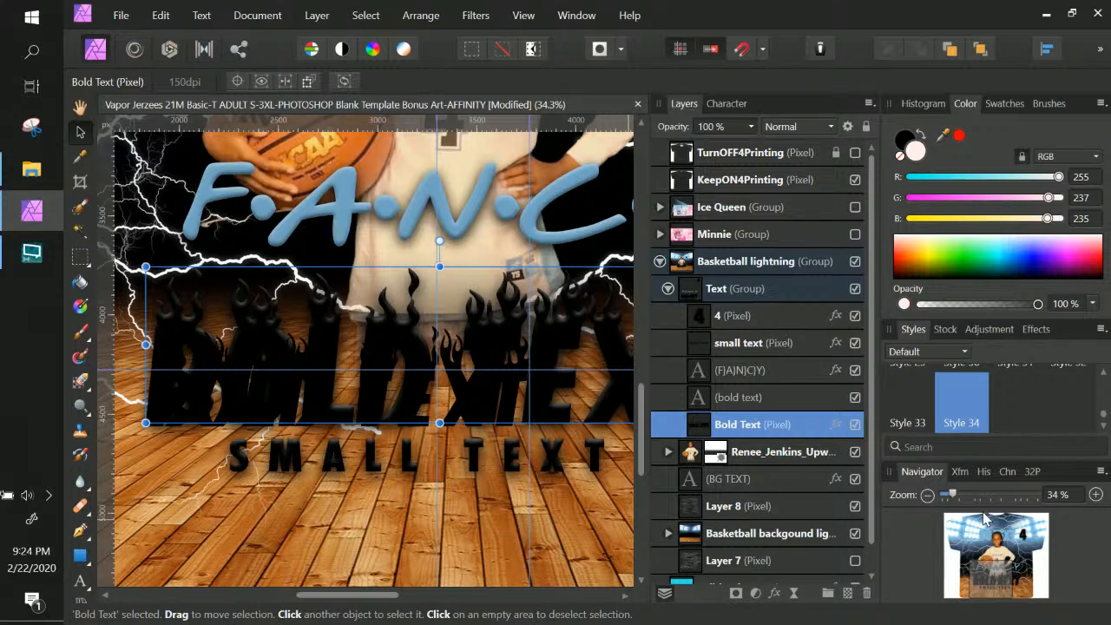
pyautogui.click(789, 403)
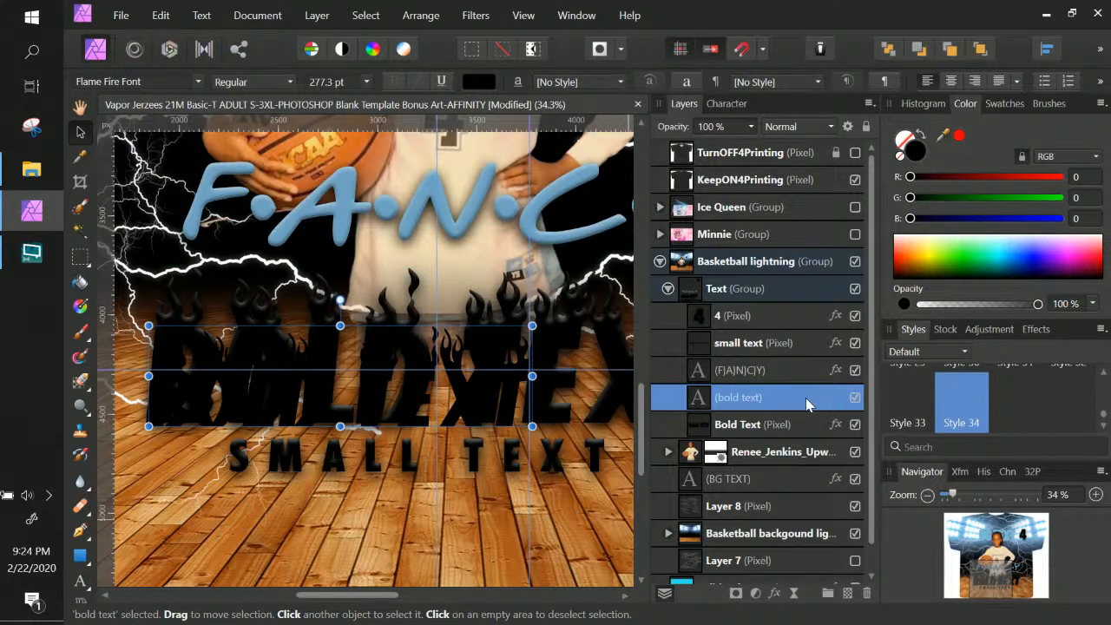
pyautogui.click(1100, 329)
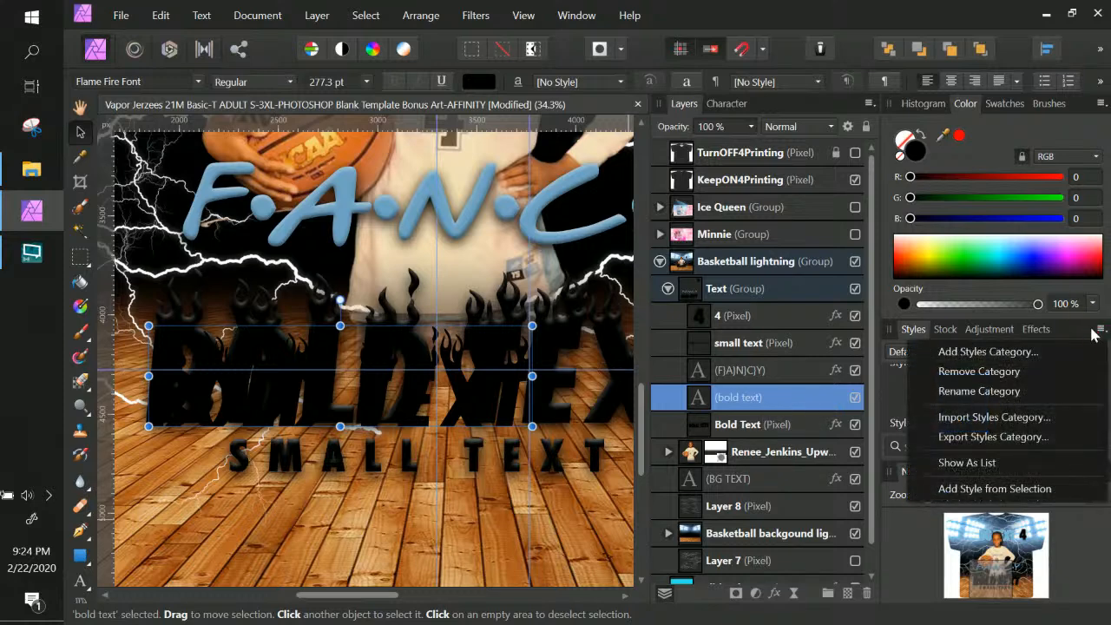
pyautogui.click(972, 490)
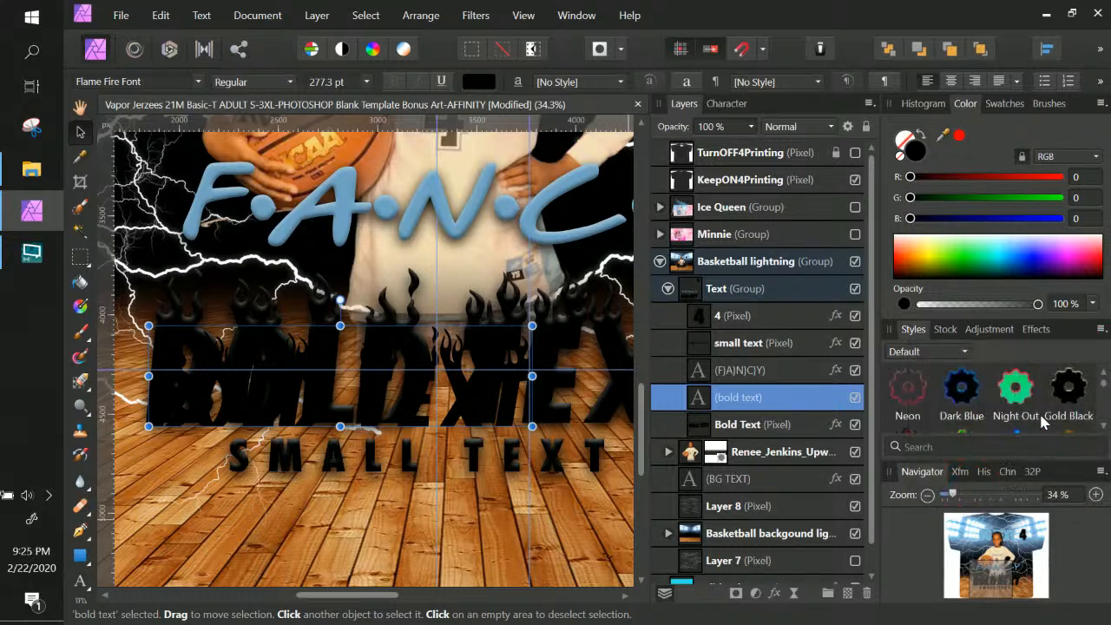
pyautogui.press('Delete')
# Undo the deletion, then save the Bold Text pixel layer's effects as a style and delete that layer
pyautogui.doubleClick(807, 399)
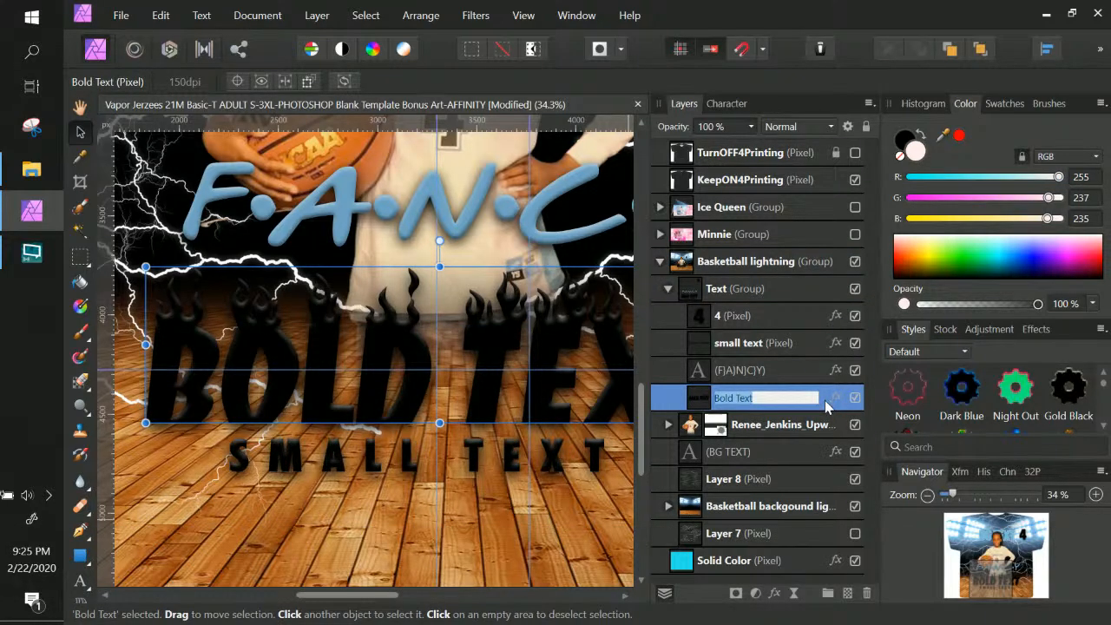
pyautogui.press('Return')
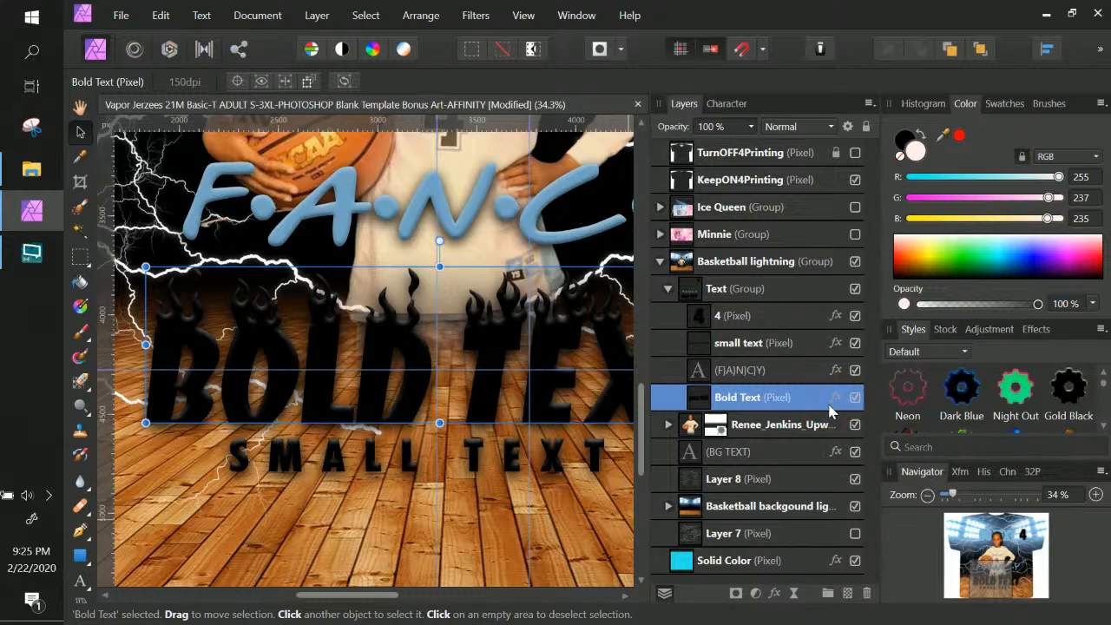
pyautogui.hotkey('ctrl', 'z')
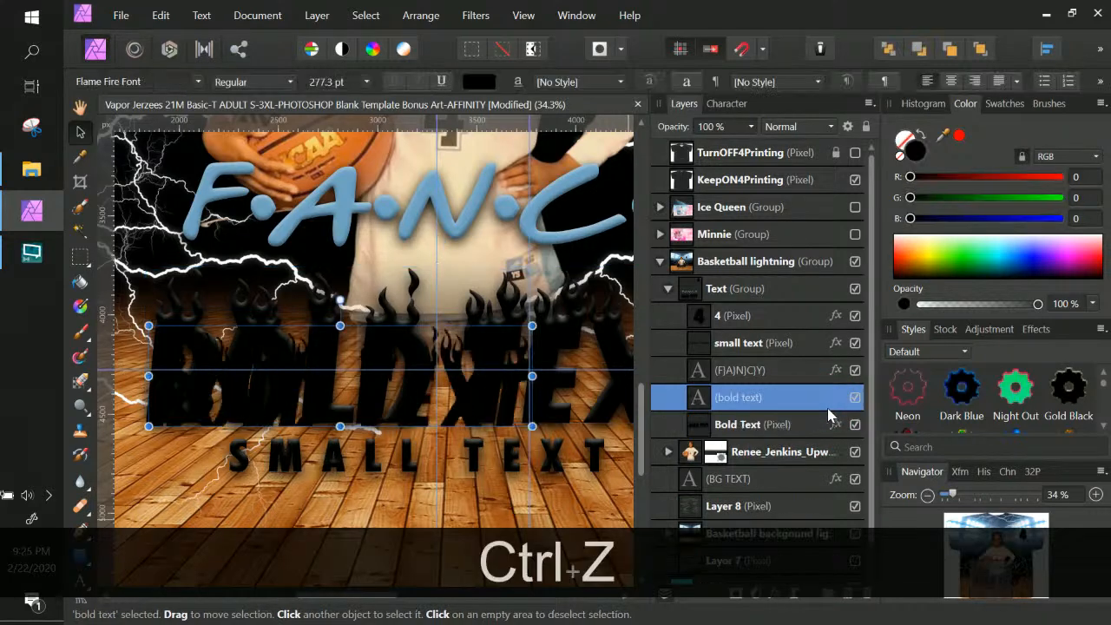
pyautogui.click(804, 423)
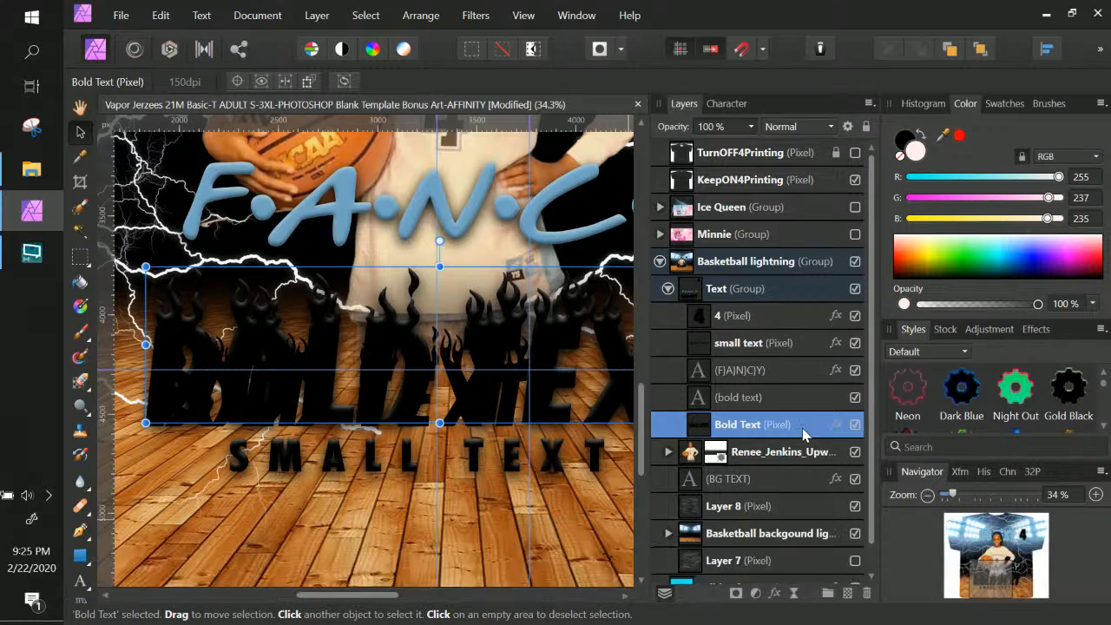
pyautogui.click(1100, 329)
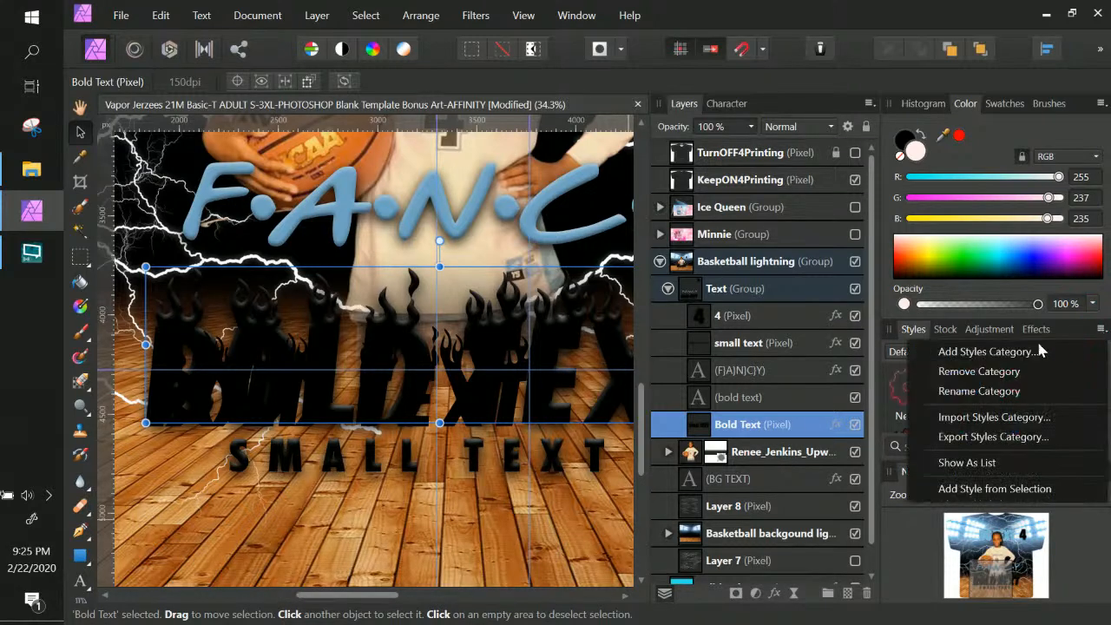
pyautogui.click(993, 489)
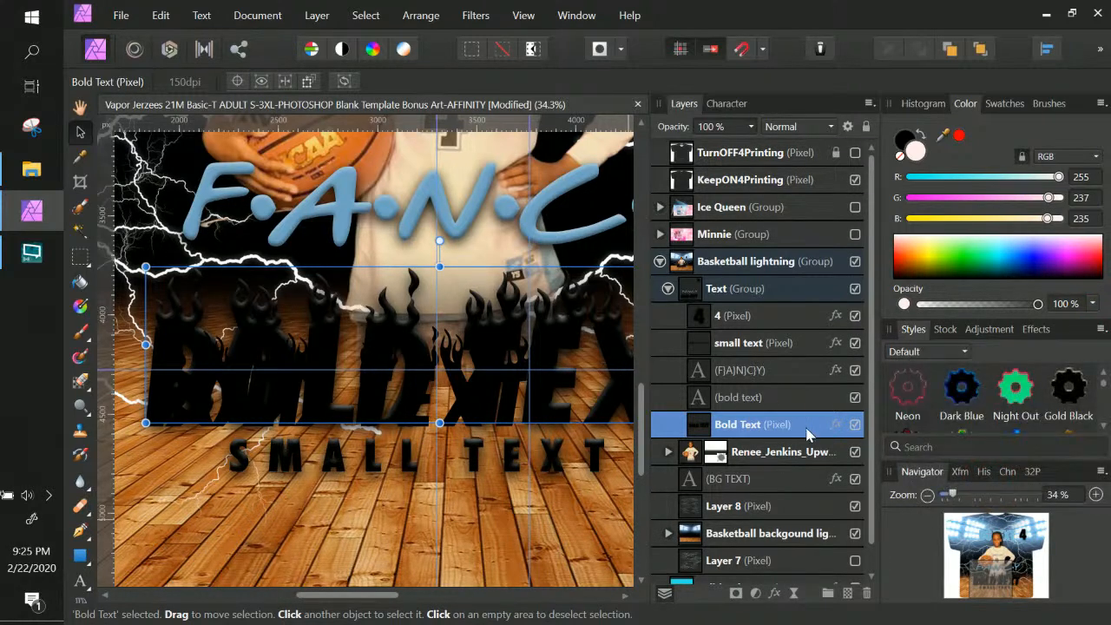
pyautogui.press('Delete')
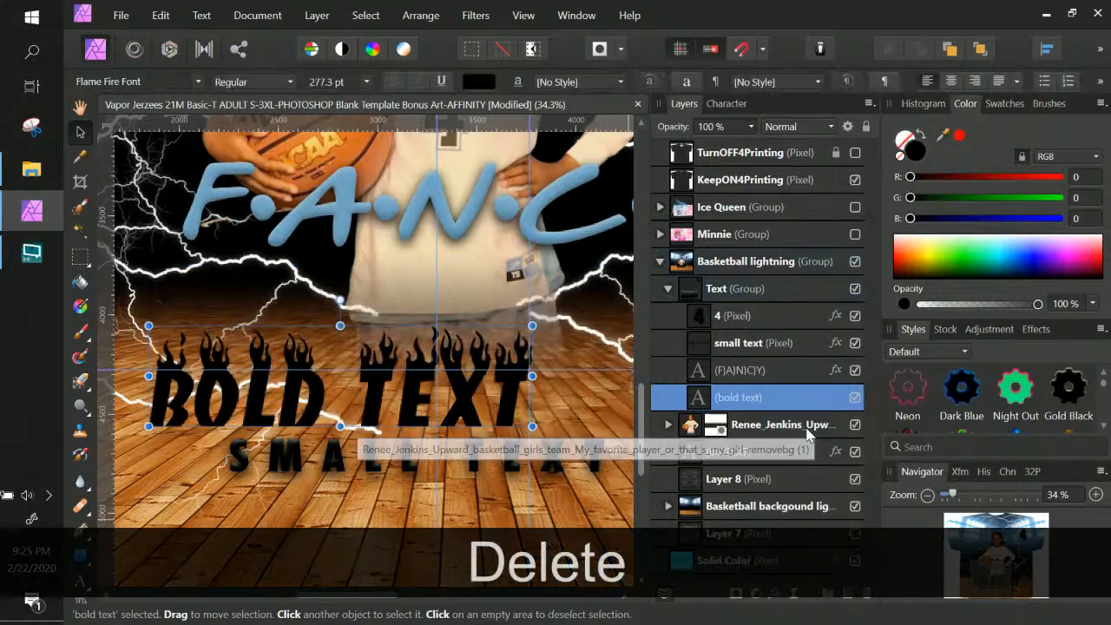
# Retype the editable text as 'BOLD TEXT' in capitals
pyautogui.doubleClick(701, 400)
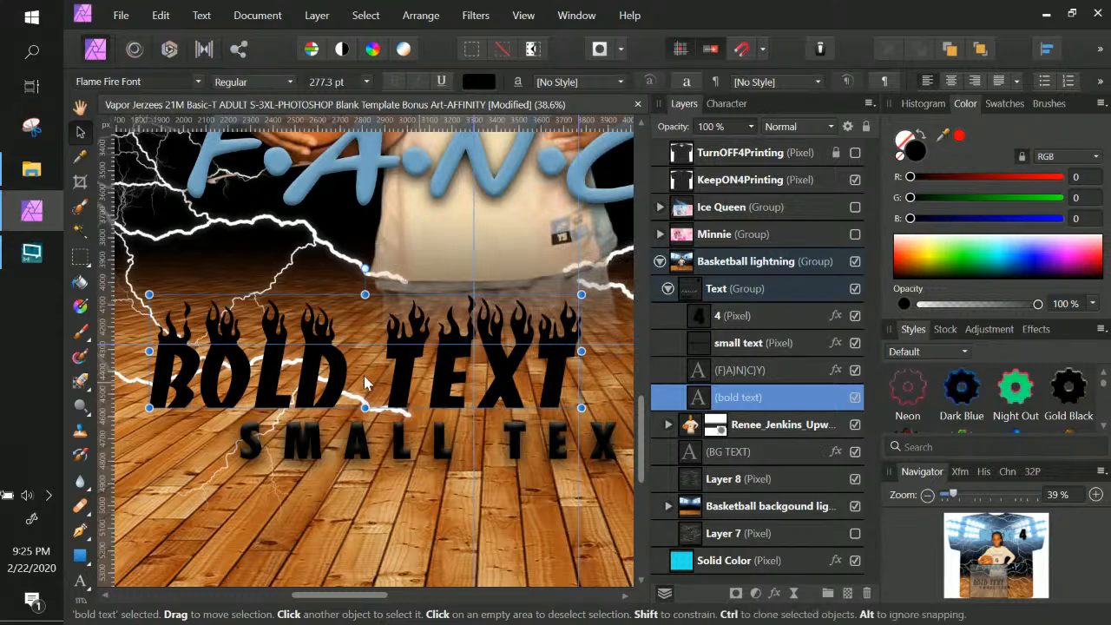
pyautogui.tripleClick(389, 372)
pyautogui.press('capslock')
pyautogui.write('BOLD')
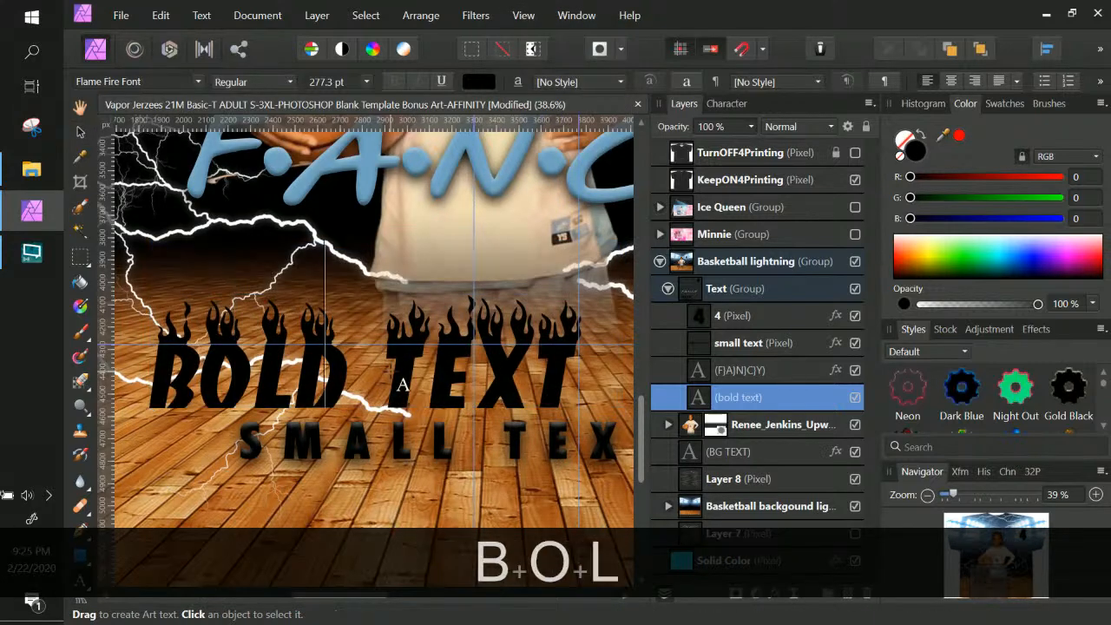
pyautogui.write(' TEXT')
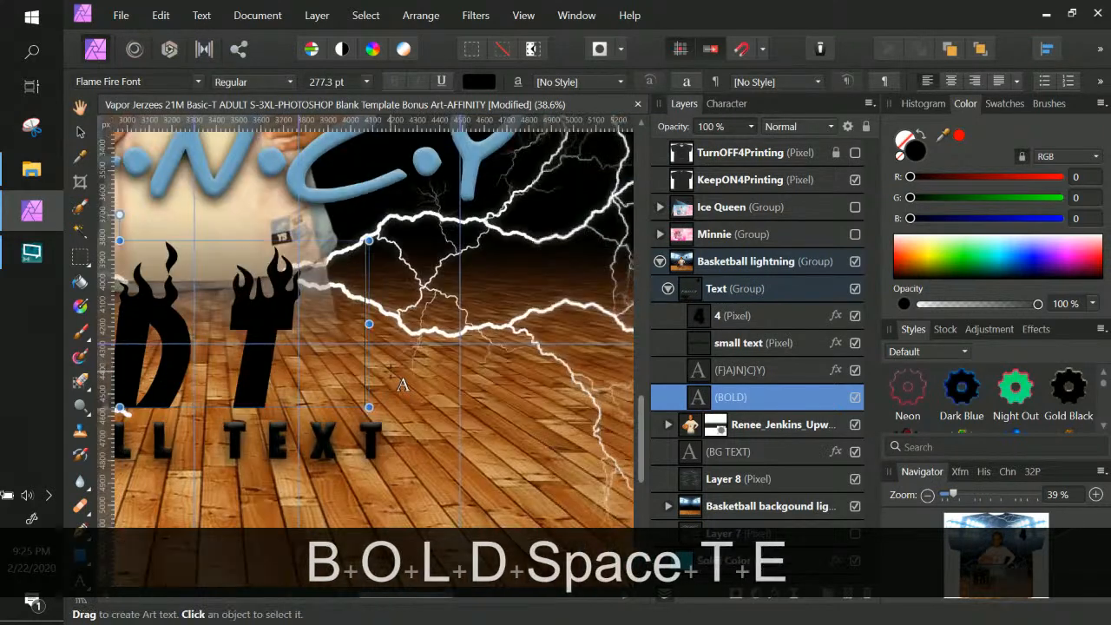
pyautogui.click(80, 131)
# Apply the saved Style 36 to BOLD TEXT and pan to view the whole line
pyautogui.scroll(-1, 1104, 418)
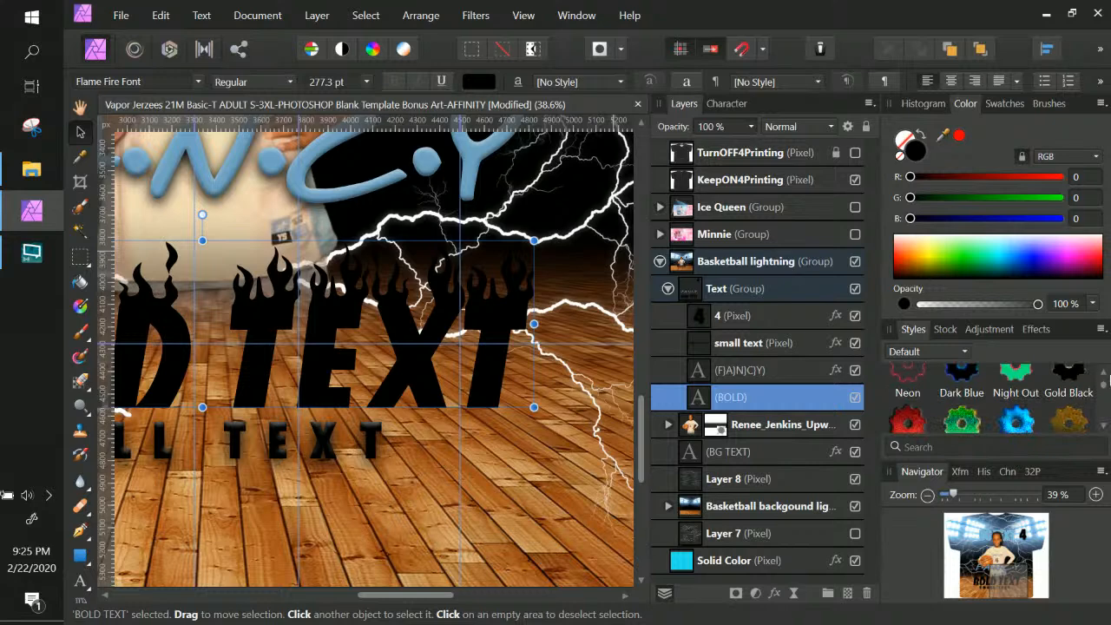
pyautogui.moveTo(1104, 391); pyautogui.dragTo(1104, 421)
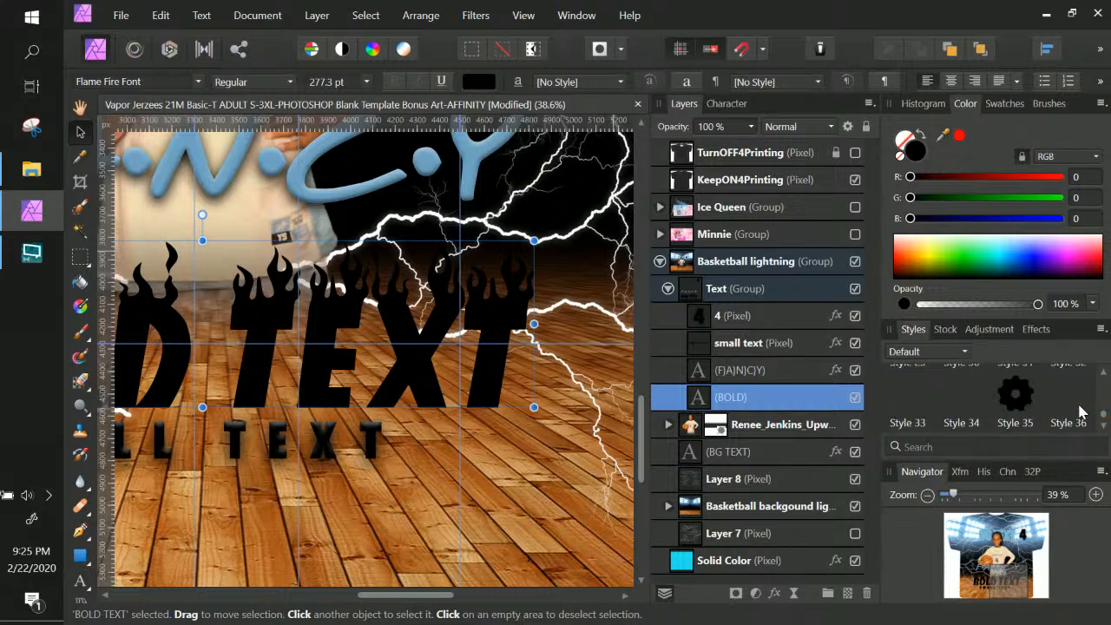
pyautogui.click(1071, 400)
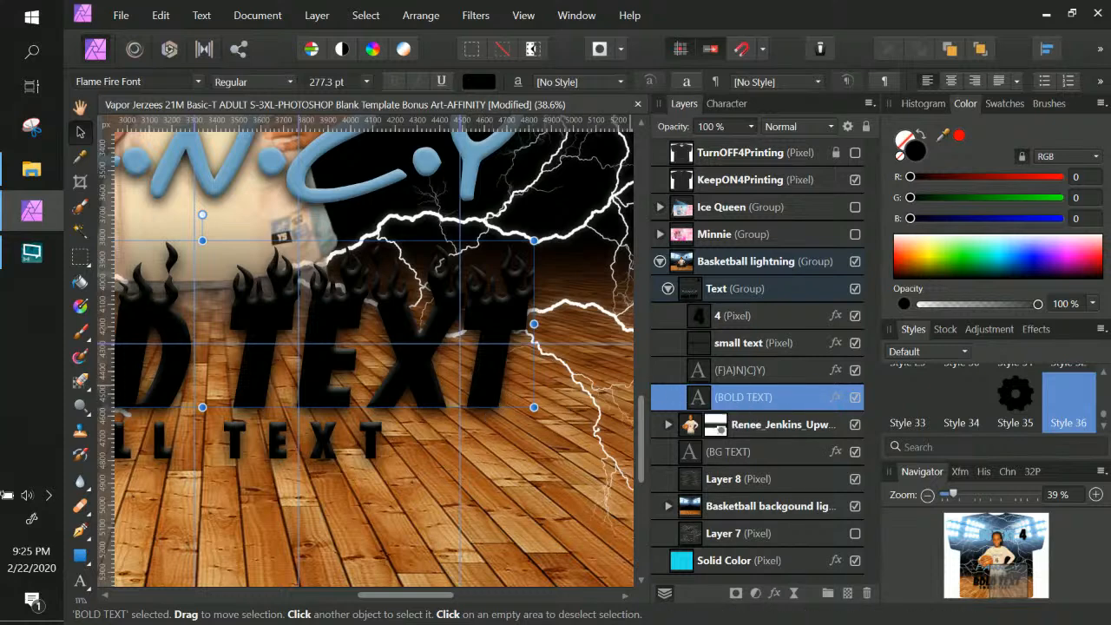
pyautogui.press('space')
pyautogui.moveTo(380, 367); pyautogui.dragTo(689, 349)
pyautogui.moveTo(510, 385); pyautogui.dragTo(514, 405)
# Alt-drag a copy of BG TEXT down the design to sit below BOLD TEXT
pyautogui.hotkey('ctrl', '-')
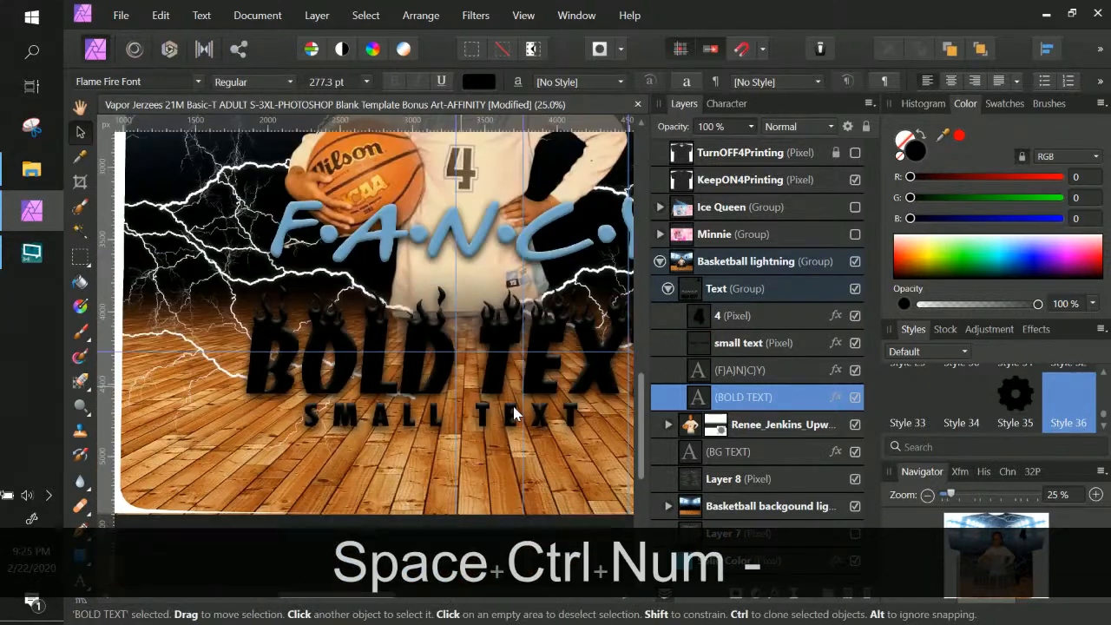
pyautogui.click(511, 415)
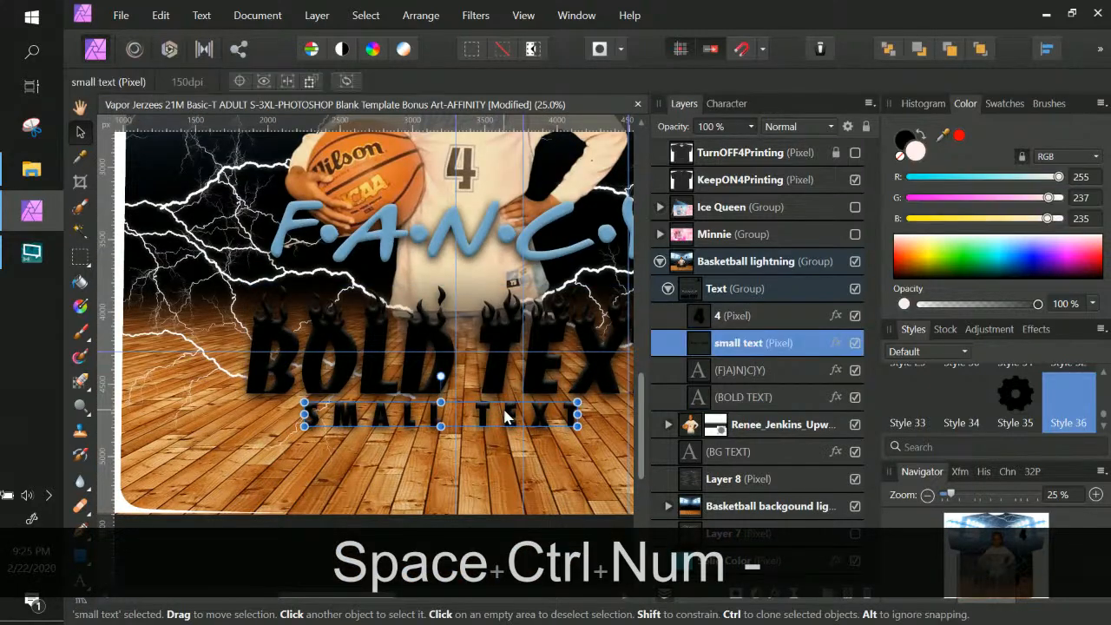
pyautogui.scroll(5, 559, 338)
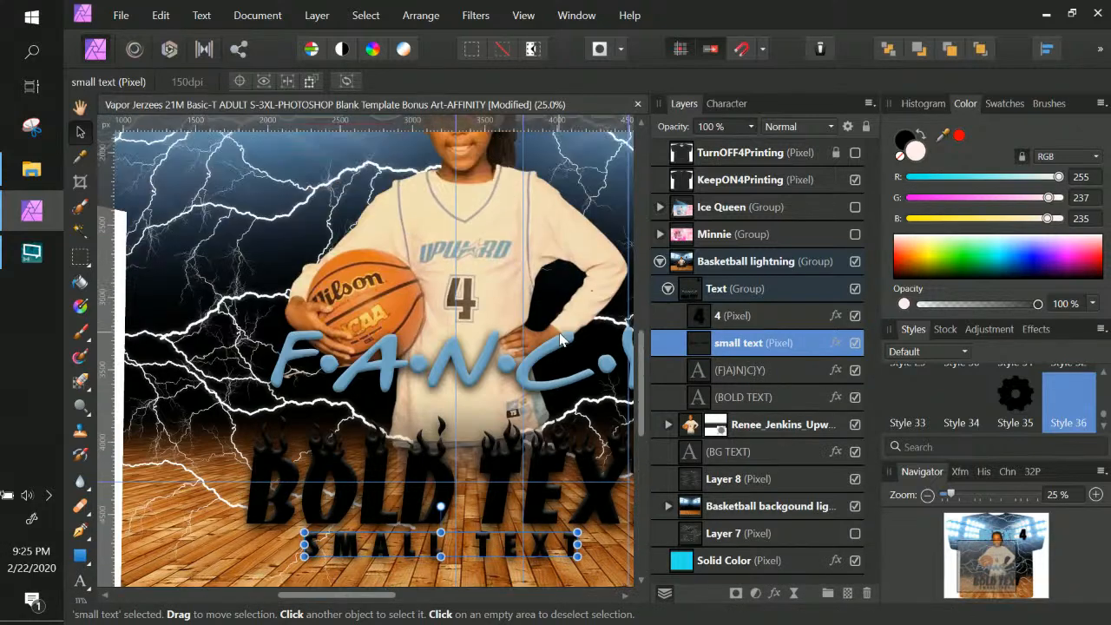
pyautogui.click(371, 208)
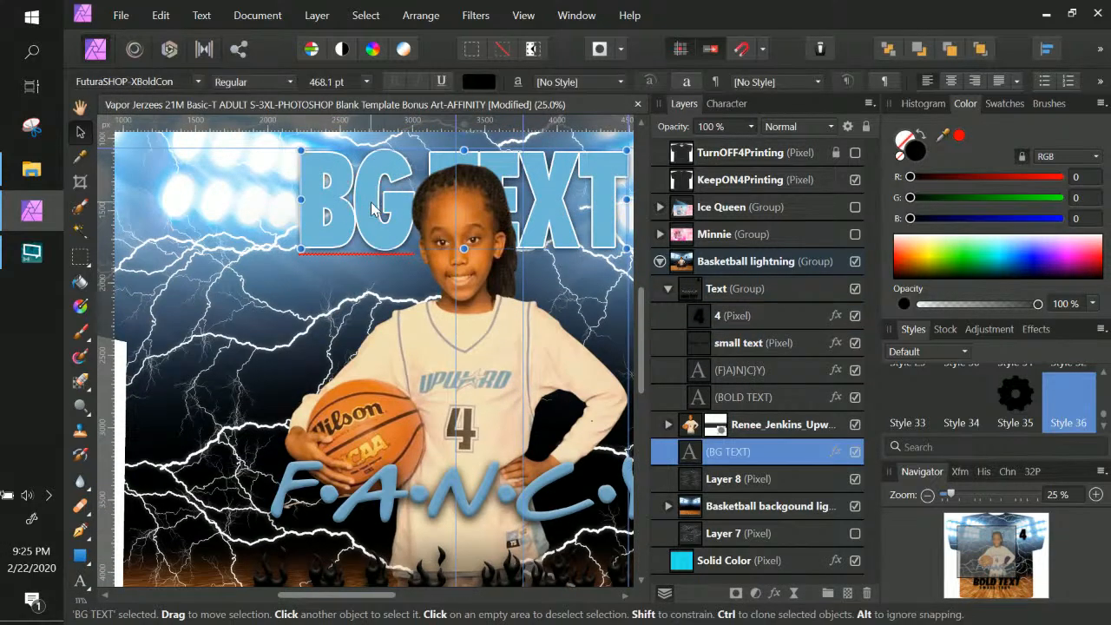
pyautogui.scroll(-1, 373, 206)
pyautogui.press('alt')
pyautogui.press('alt')
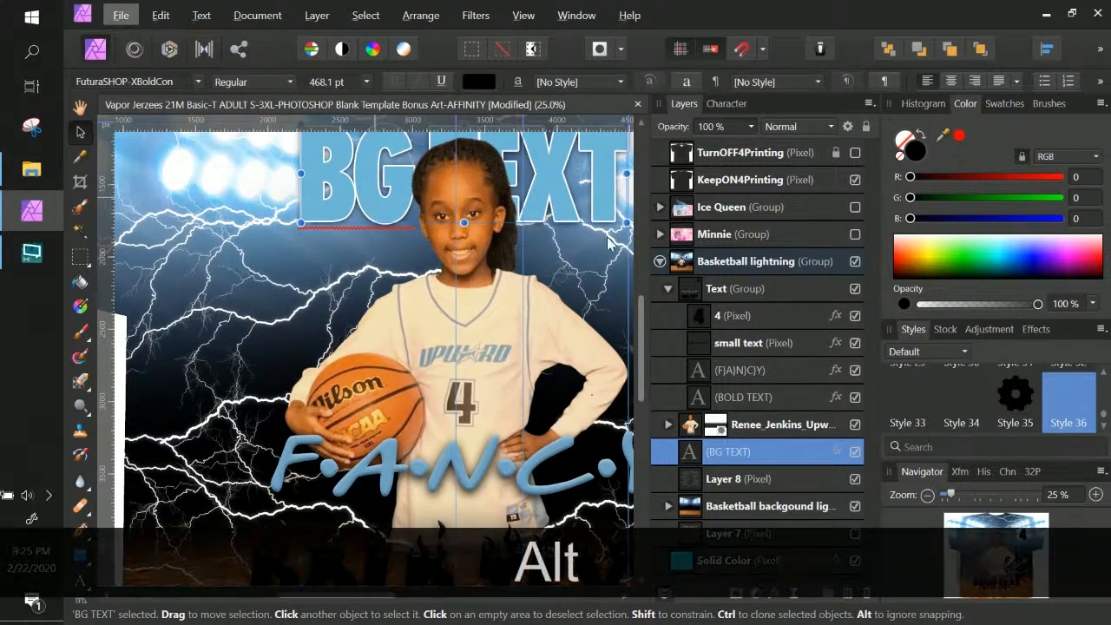
pyautogui.moveTo(371, 205); pyautogui.dragTo(388, 348)
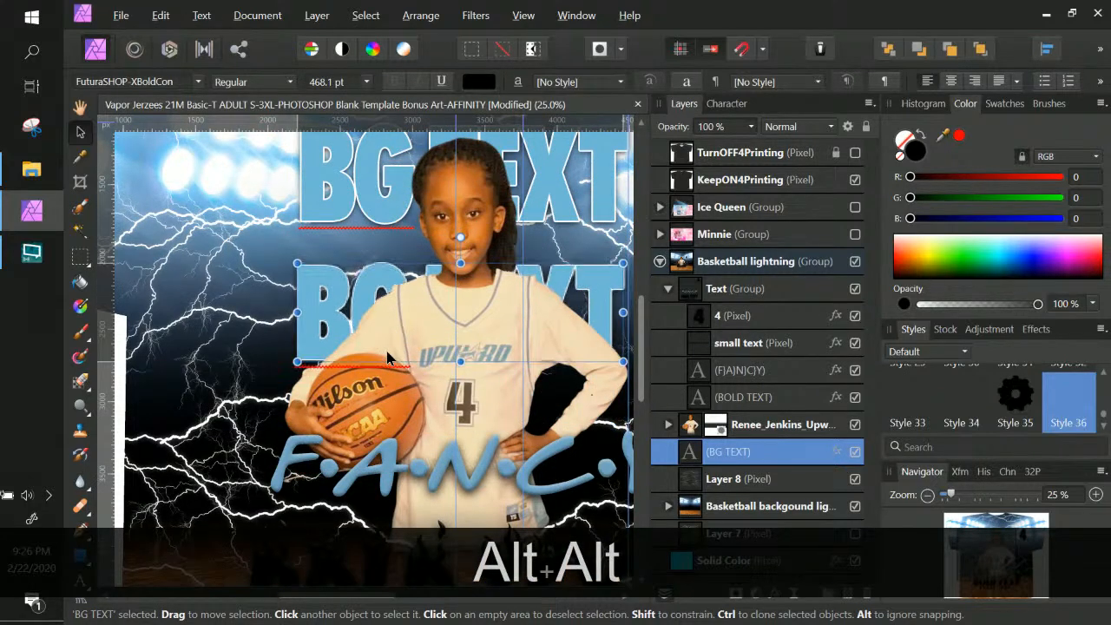
pyautogui.hotkey('ctrl', 'j')
pyautogui.scroll(-3, 405, 349)
pyautogui.moveTo(326, 225); pyautogui.dragTo(339, 499)
pyautogui.scroll(-5, 342, 473)
pyautogui.moveTo(353, 330); pyautogui.dragTo(309, 462)
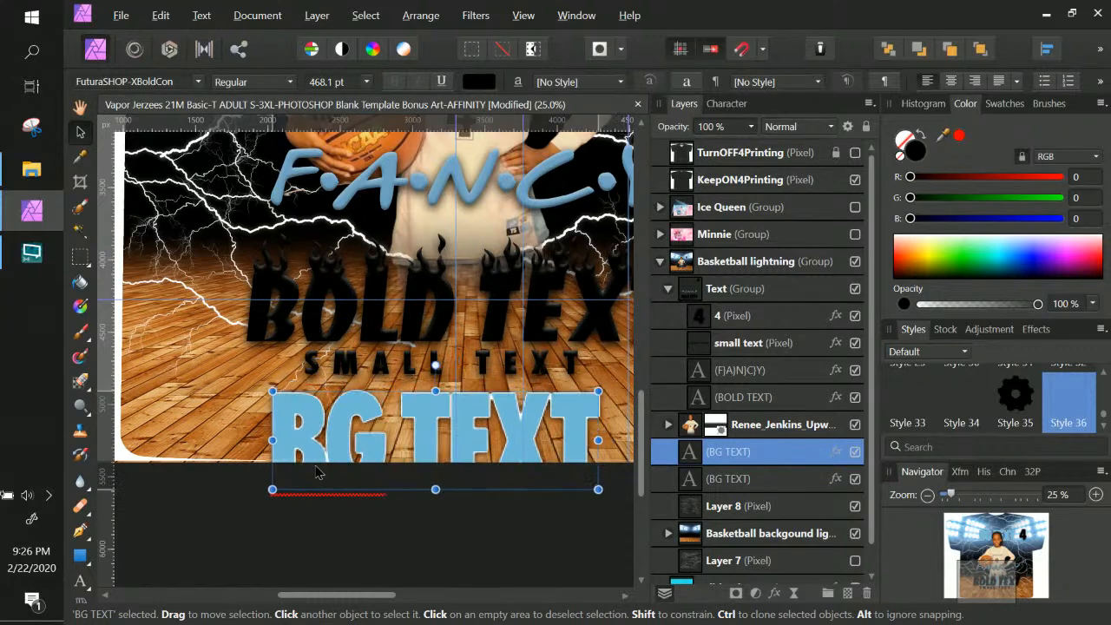
# Delete the small pixel text layer, then select the BG TEXT copy
pyautogui.rightClick(484, 363)
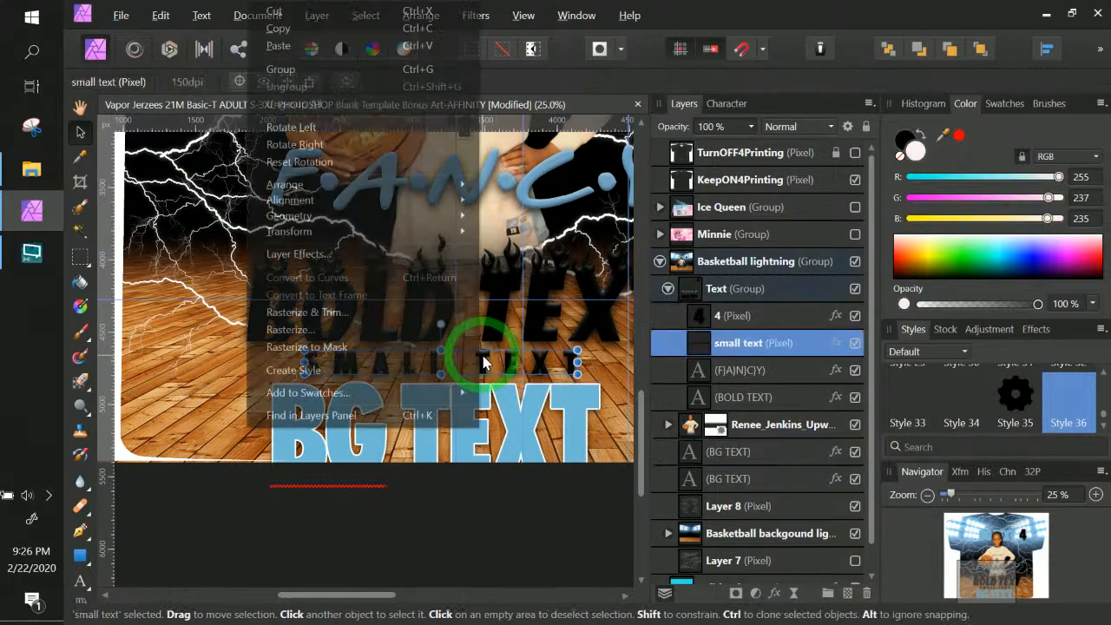
pyautogui.doubleClick(785, 343)
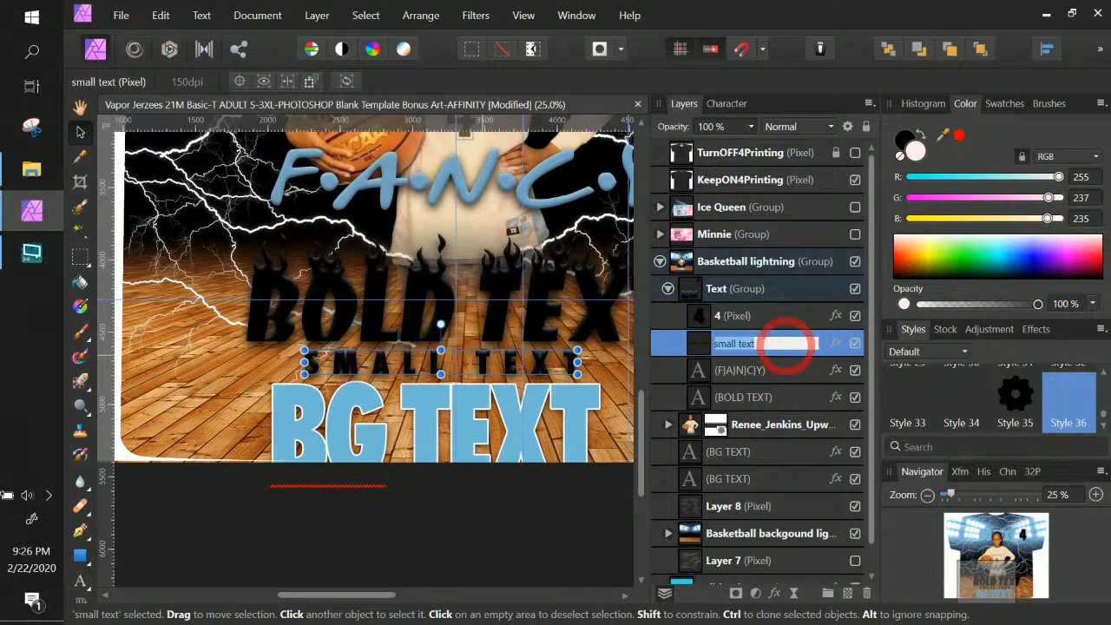
pyautogui.click(834, 342)
pyautogui.click(1017, 524)
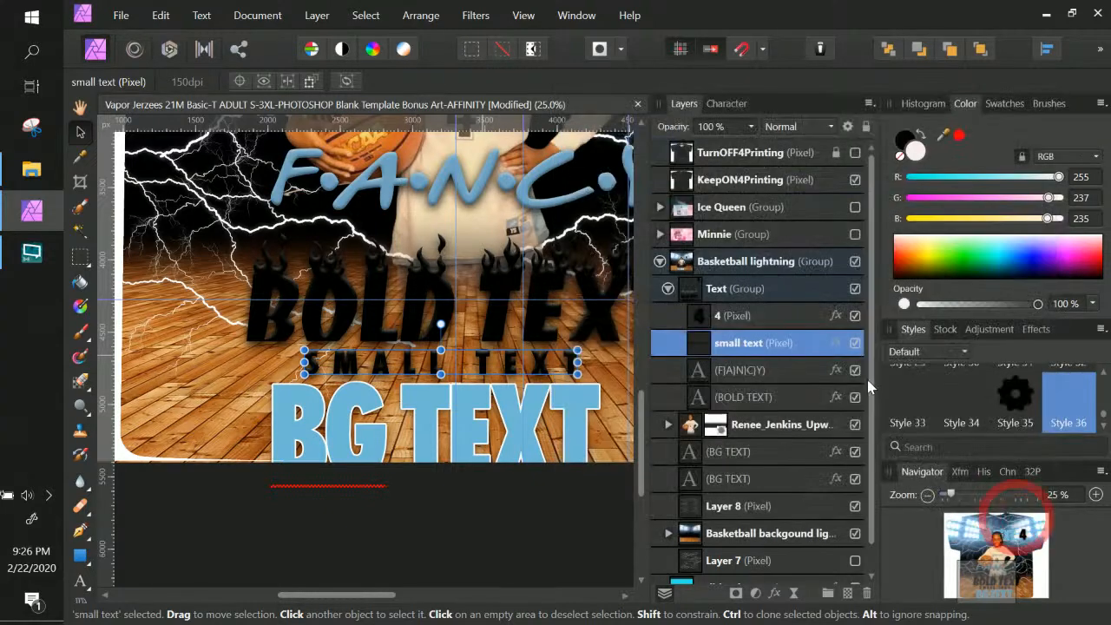
pyautogui.press('Delete')
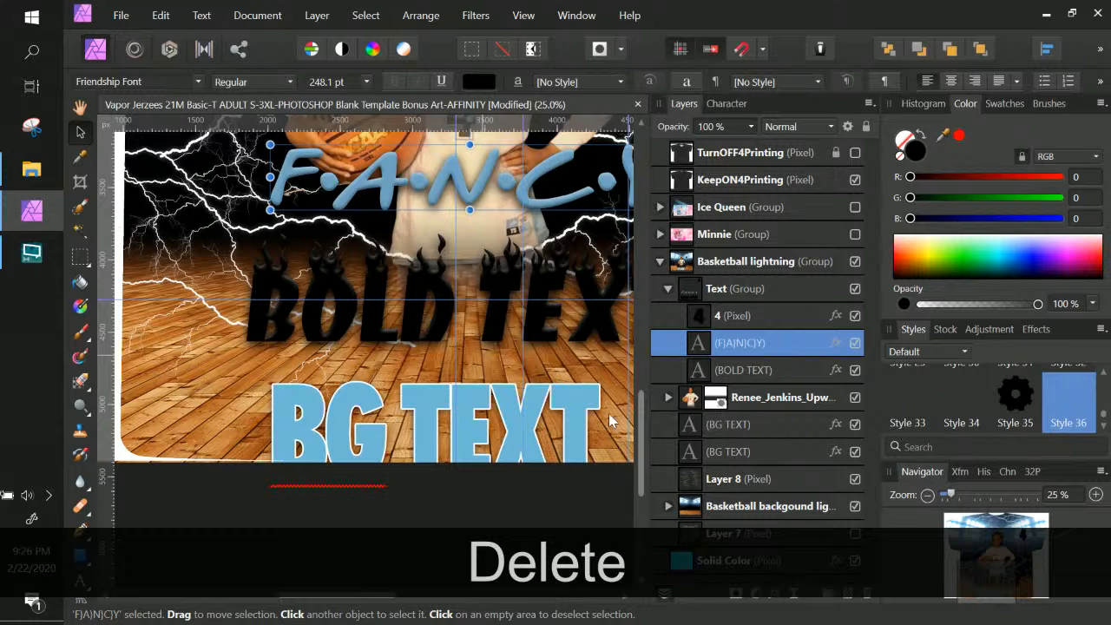
pyautogui.click(699, 373)
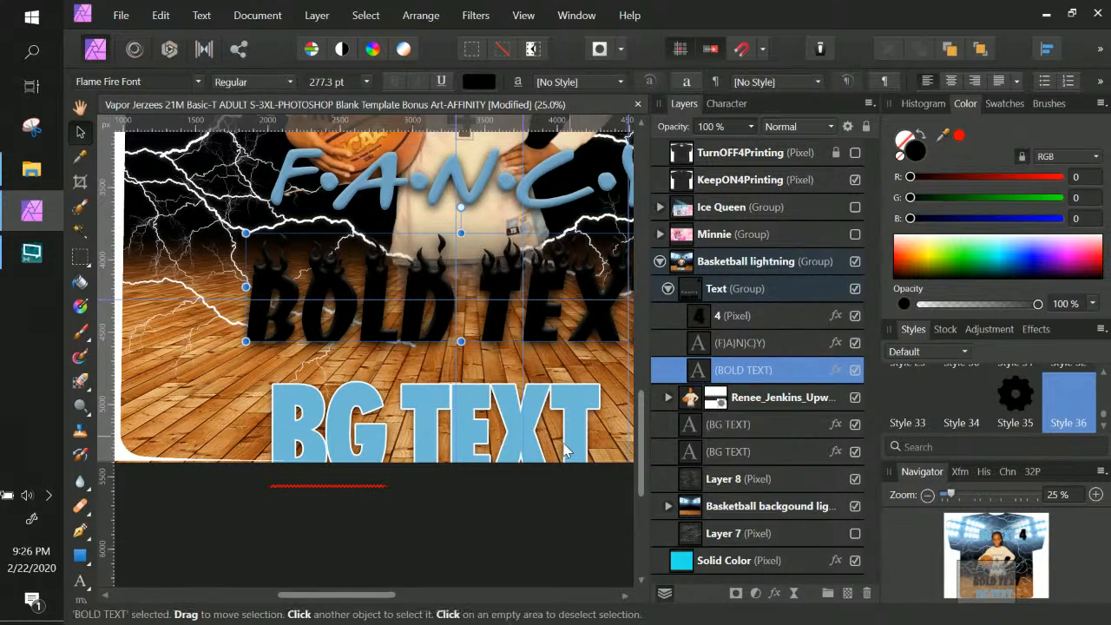
pyautogui.rightClick(576, 420)
# Change the copied BG TEXT to read 'SMALL TEXT'
pyautogui.click(576, 430)
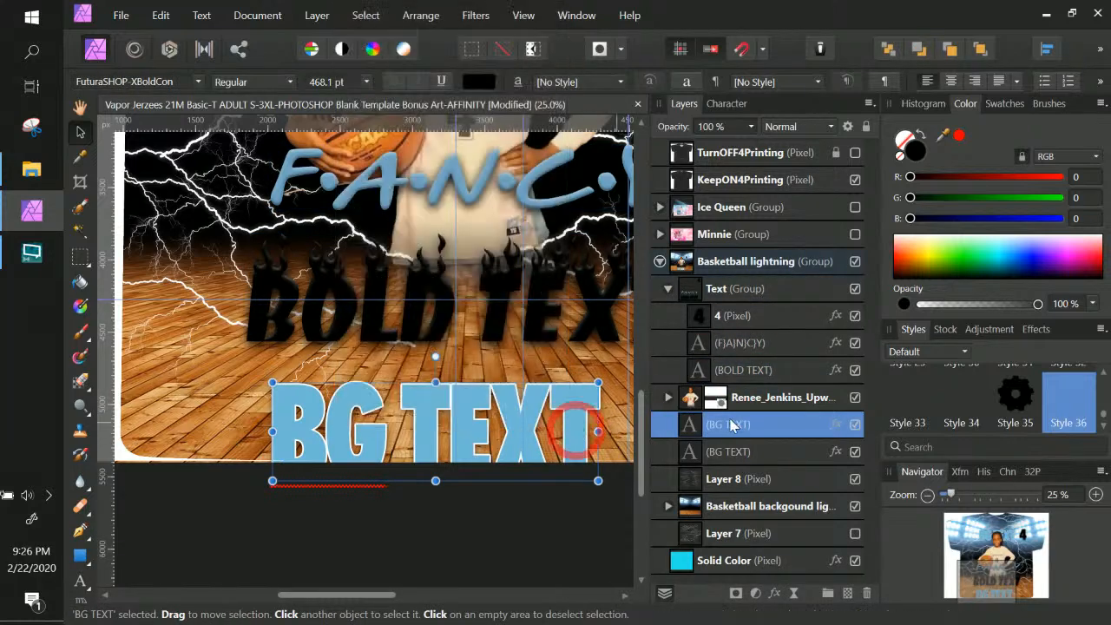
pyautogui.doubleClick(690, 426)
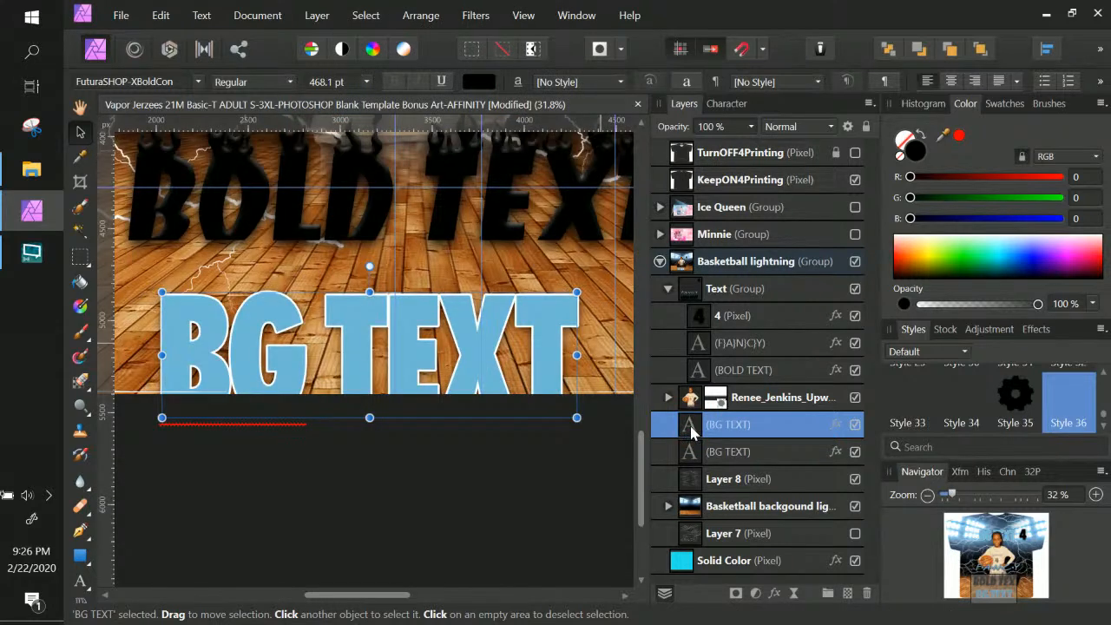
pyautogui.tripleClick(540, 359)
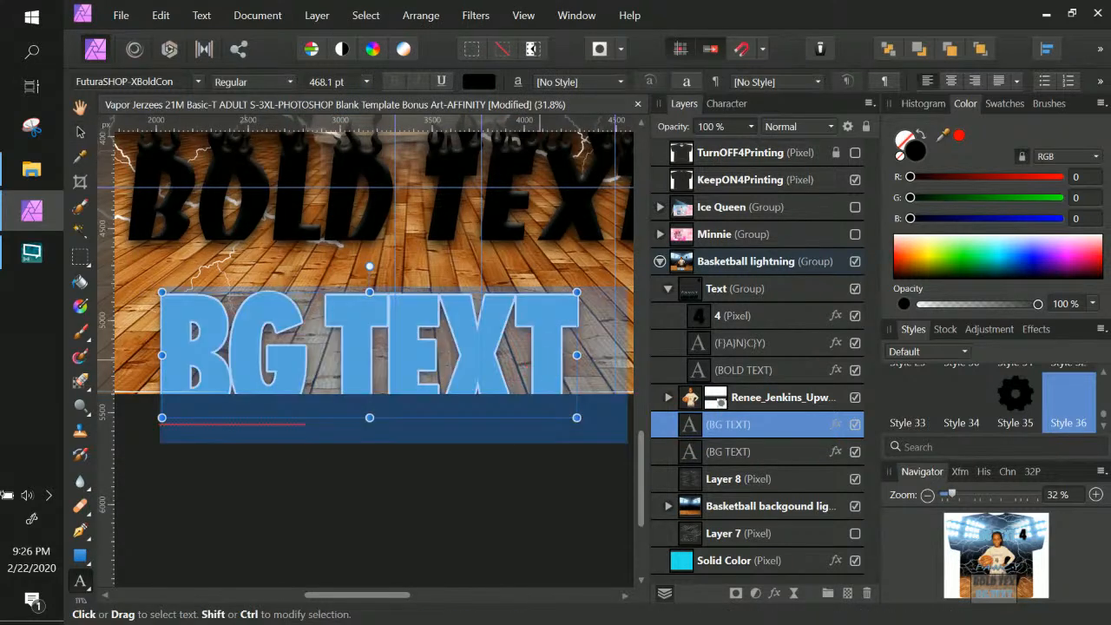
pyautogui.write('SMALL T')
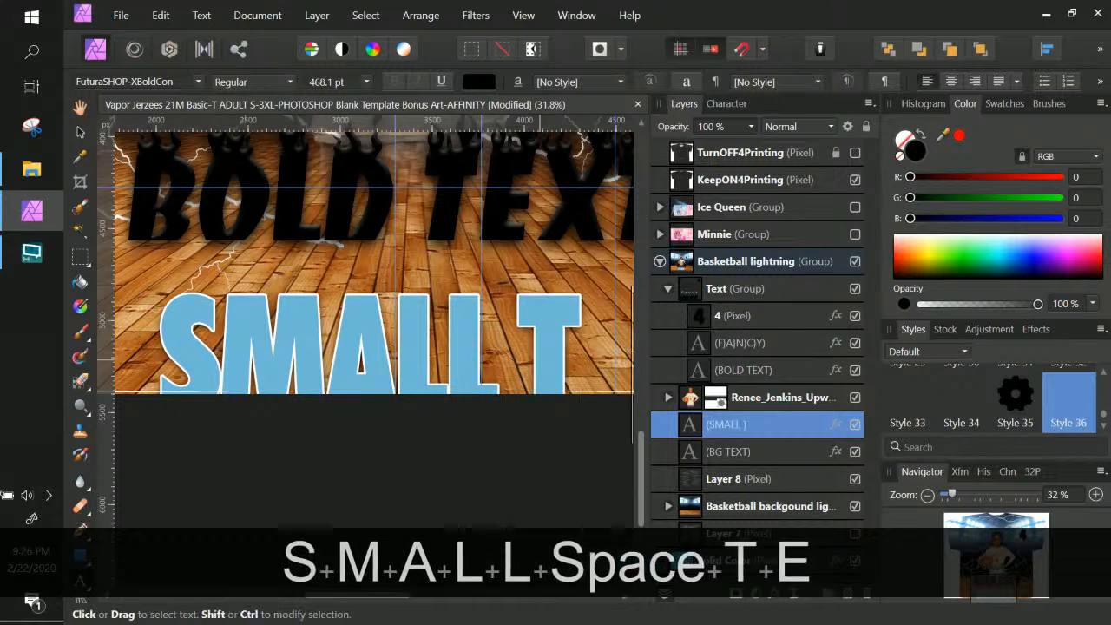
pyautogui.write('EXT')
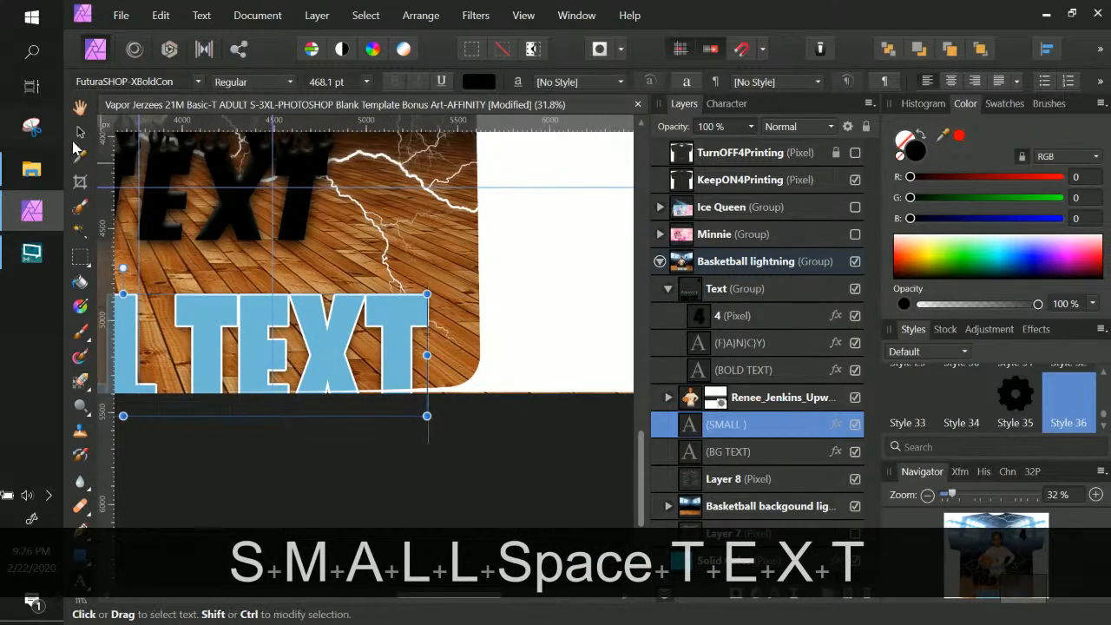
# Shrink SMALL TEXT to 122.1 pt and centre it beneath BOLD TEXT
pyautogui.click(80, 132)
pyautogui.moveTo(426, 416); pyautogui.dragTo(404, 412)
pyautogui.moveTo(355, 349); pyautogui.dragTo(637, 406)
pyautogui.press('space')
pyautogui.moveTo(265, 393); pyautogui.dragTo(442, 359)
pyautogui.moveTo(573, 357); pyautogui.dragTo(506, 493)
pyautogui.press('ctrl+KP_Subtract')
pyautogui.press('ctrl+KP_Subtract')
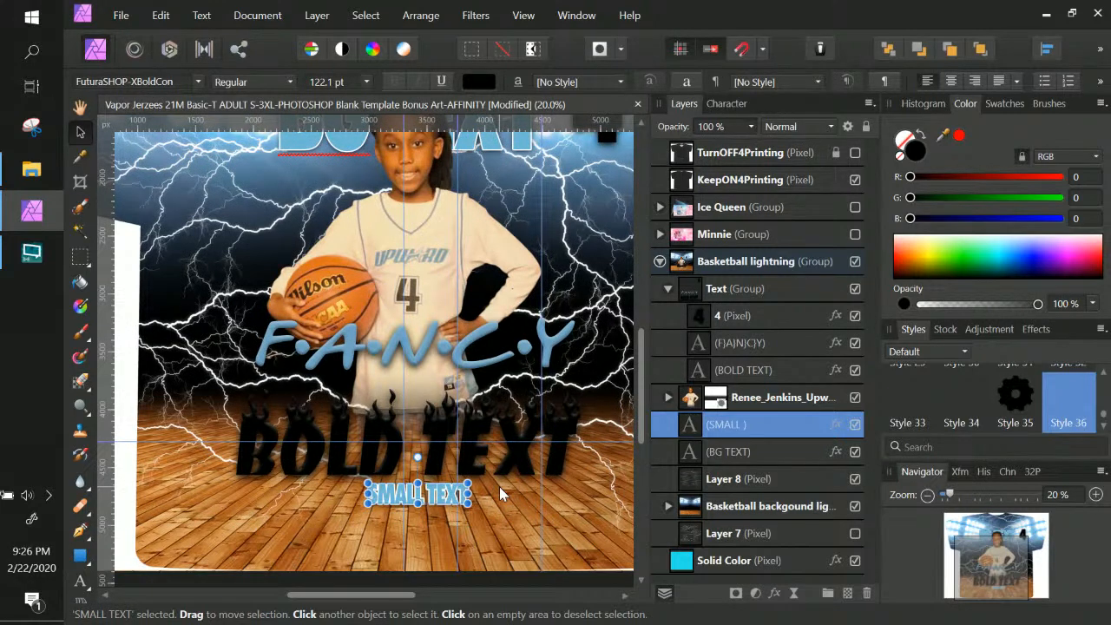
pyautogui.press('ctrl+KP_Subtract')
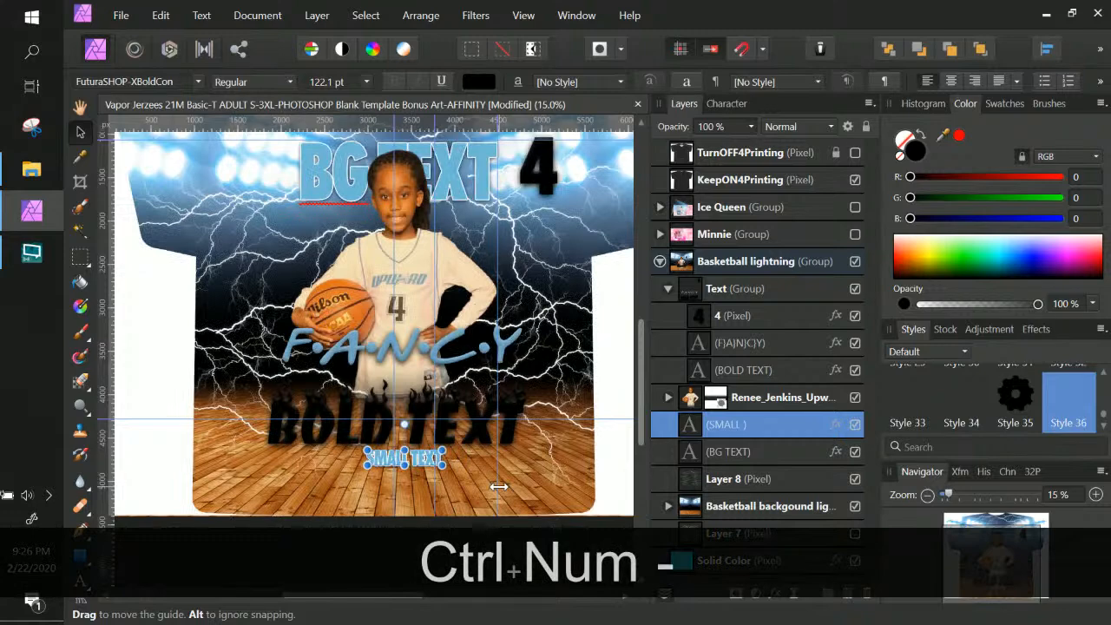
pyautogui.moveTo(429, 468); pyautogui.dragTo(415, 464)
pyautogui.press('ctrl+KP_Add')
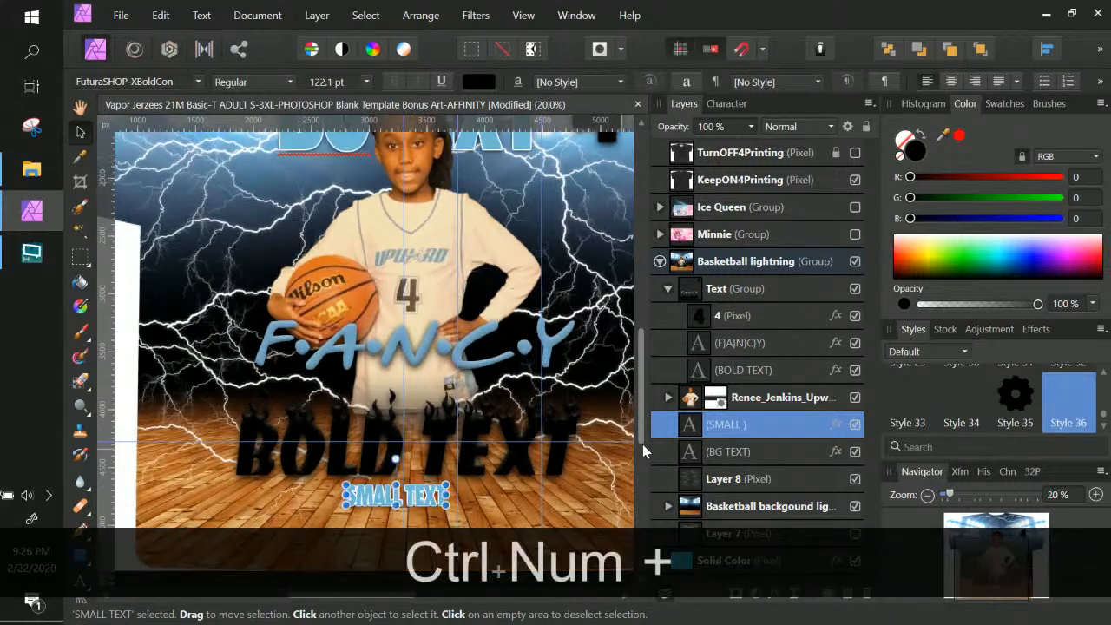
pyautogui.click(780, 299)
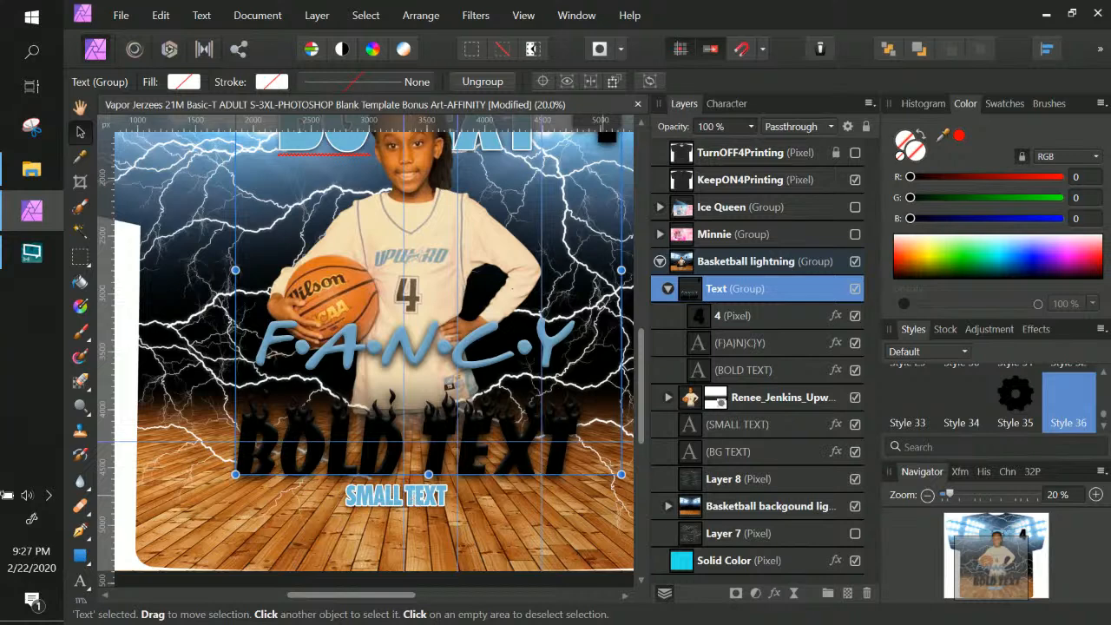
# Select the FANCY layer and enable an Outline layer effect on it
pyautogui.click(490, 361)
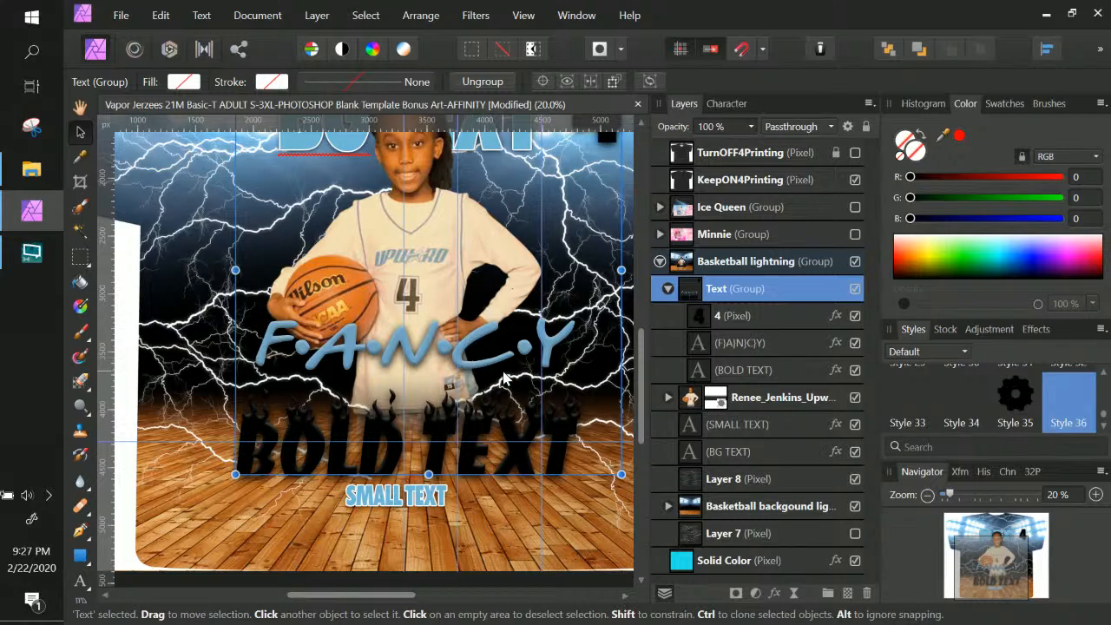
pyautogui.click(820, 345)
pyautogui.click(835, 343)
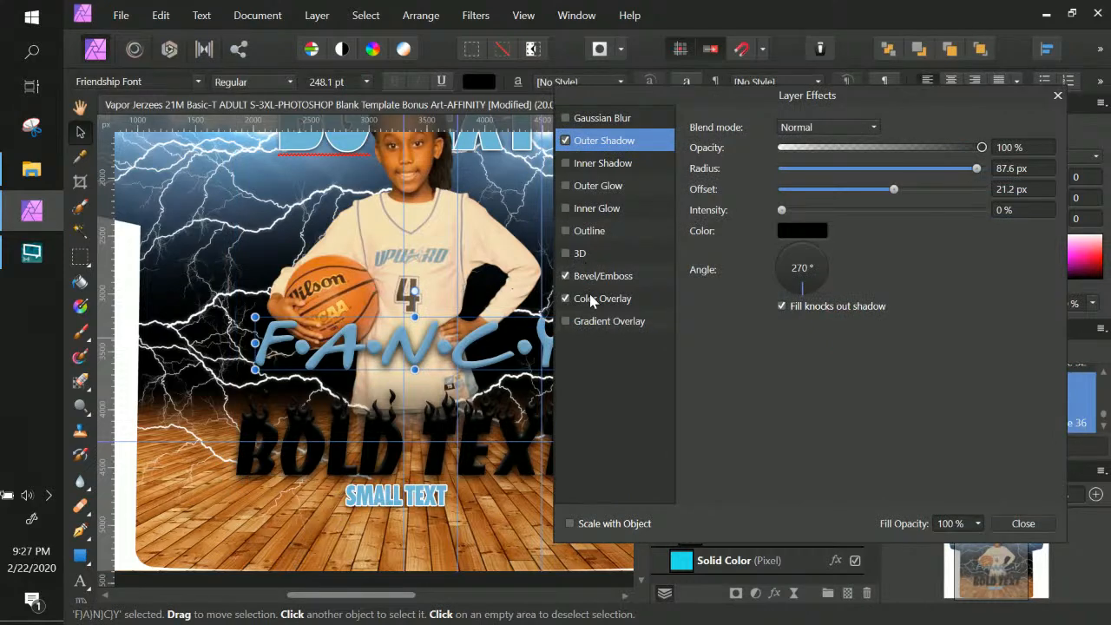
pyautogui.click(565, 231)
pyautogui.click(593, 231)
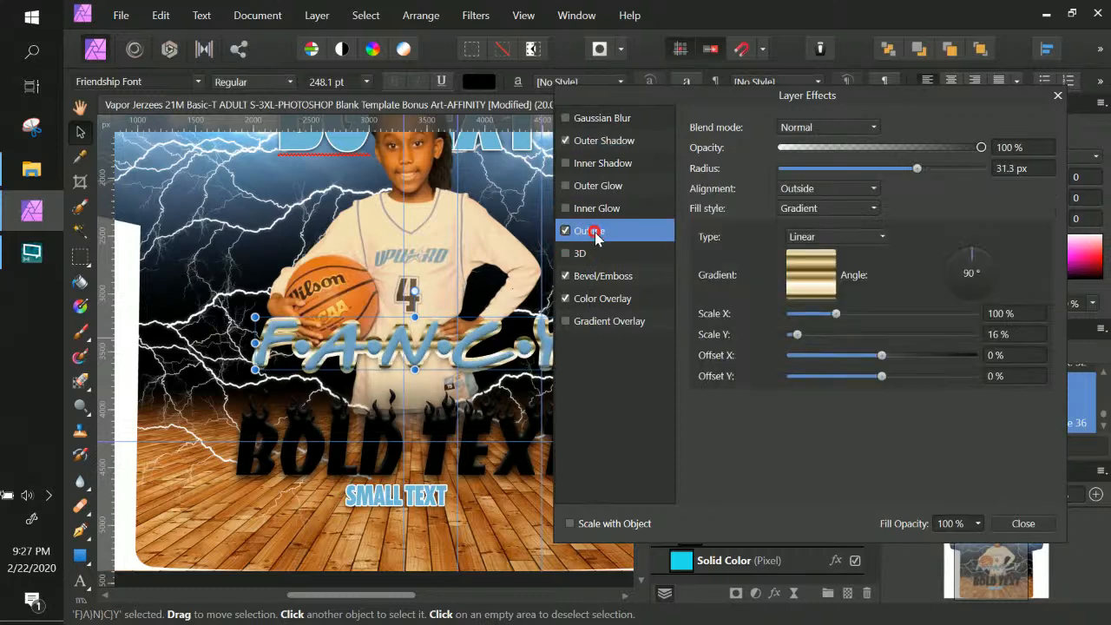
pyautogui.click(799, 273)
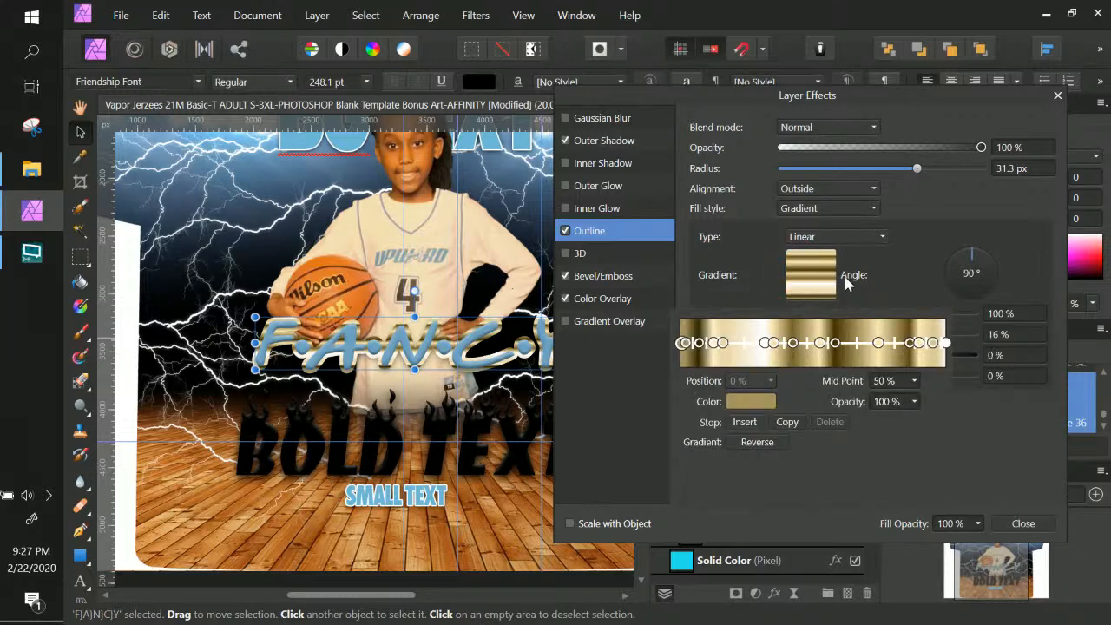
pyautogui.click(835, 241)
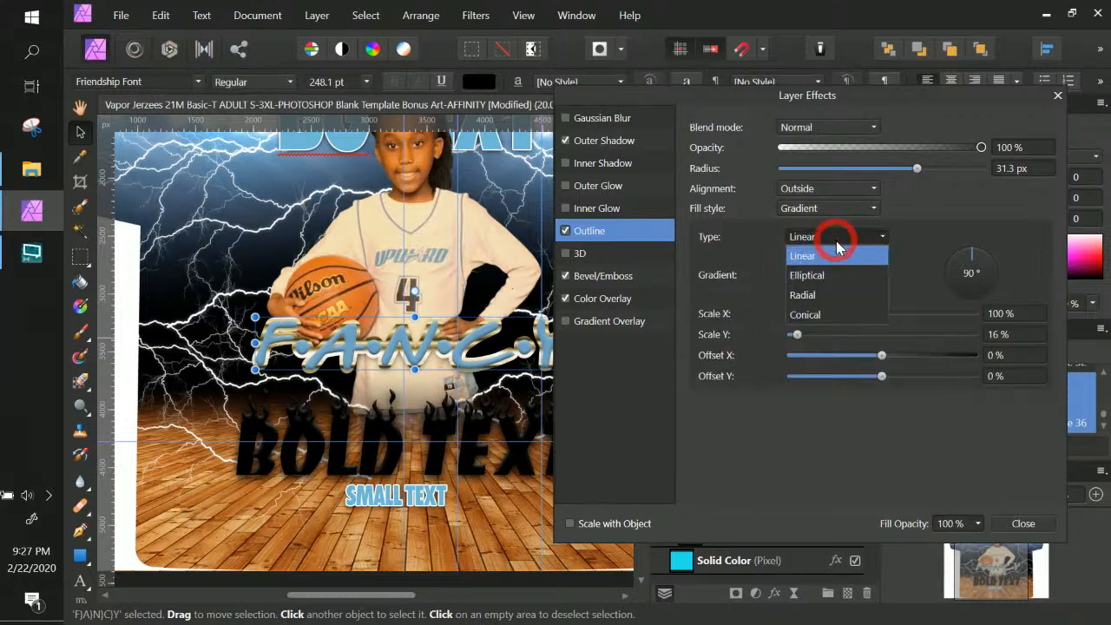
pyautogui.click(836, 241)
pyautogui.click(835, 241)
pyautogui.click(807, 233)
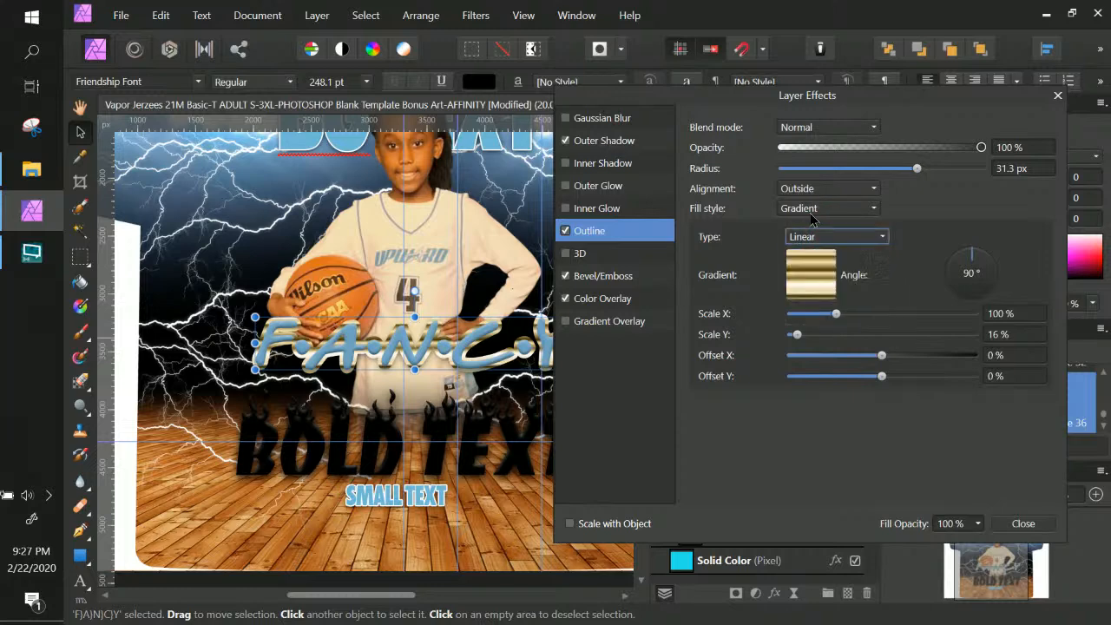
# Make the FANCY outline solid white with a 12.6 px radius
pyautogui.click(813, 209)
pyautogui.click(805, 228)
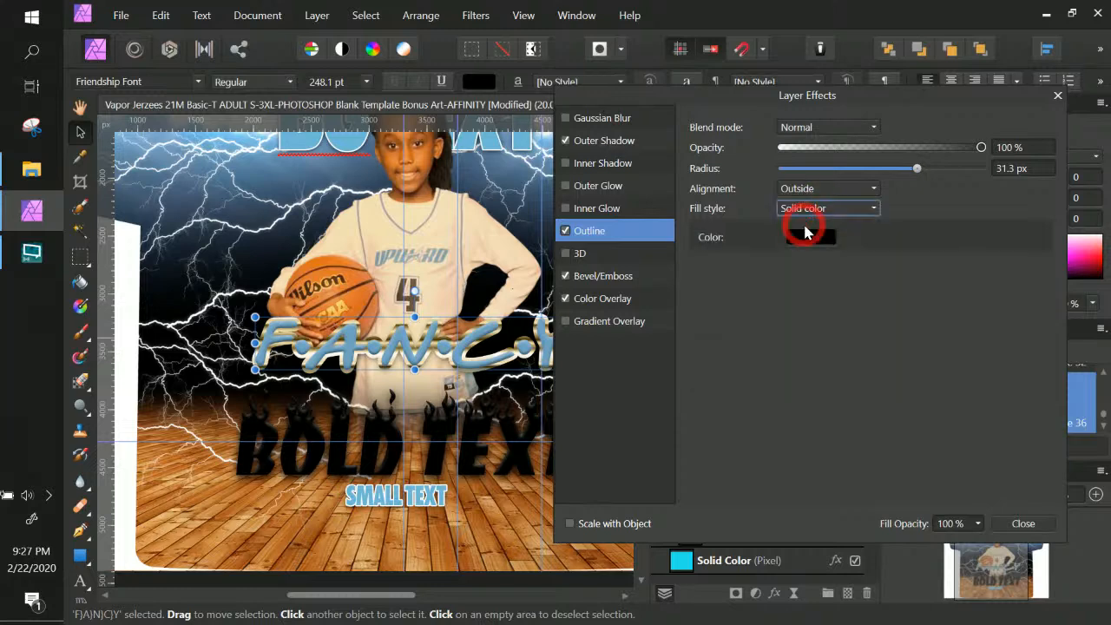
pyautogui.click(806, 236)
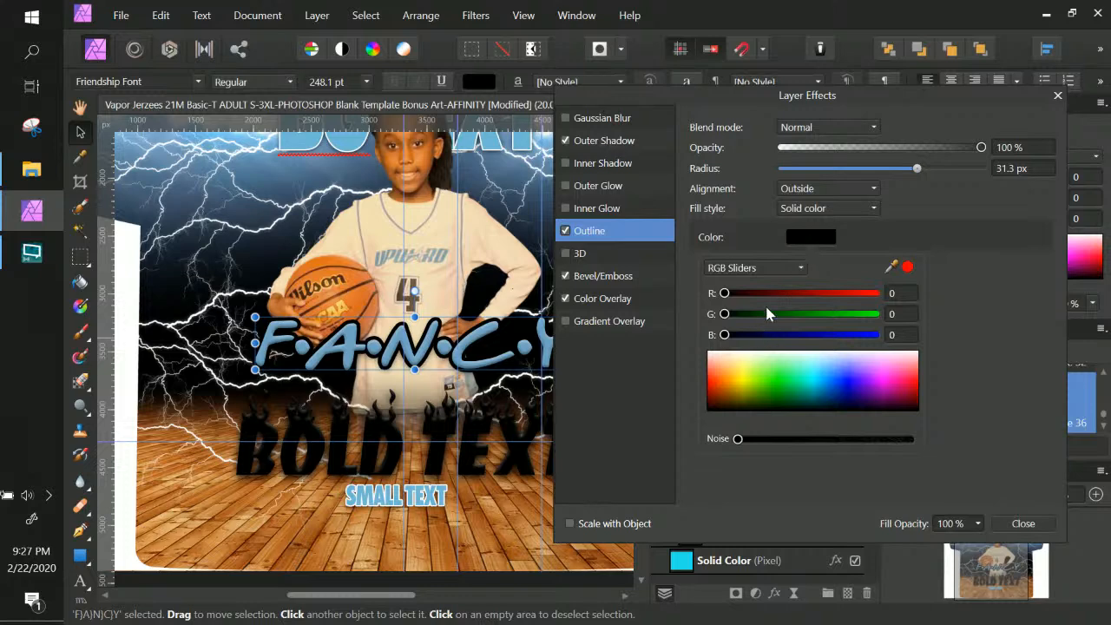
pyautogui.moveTo(762, 375); pyautogui.dragTo(699, 347)
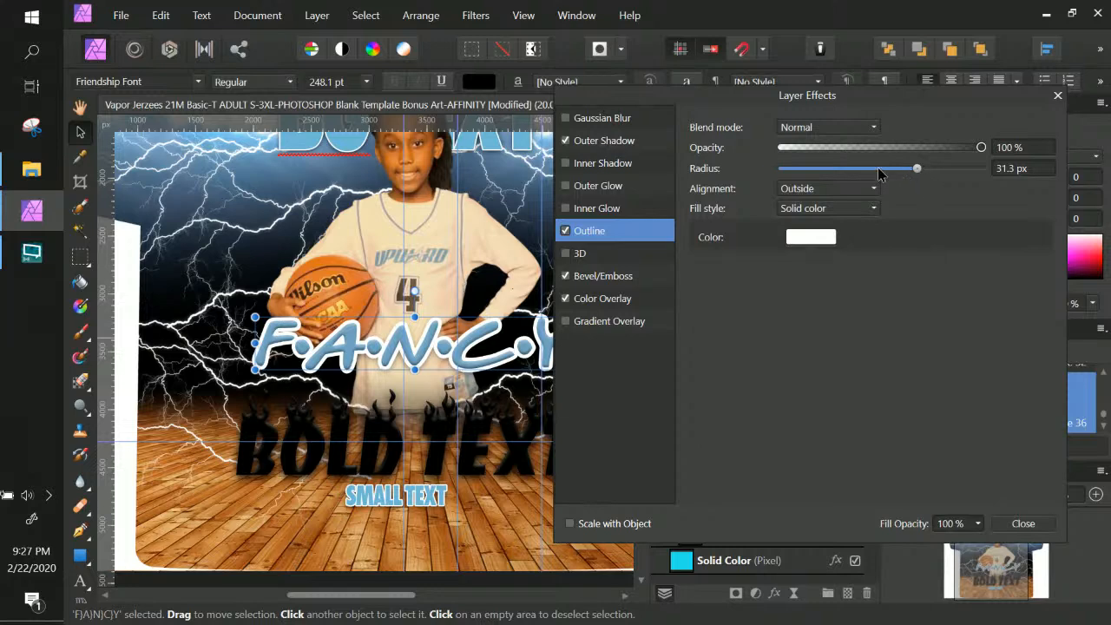
pyautogui.moveTo(919, 170); pyautogui.dragTo(873, 173)
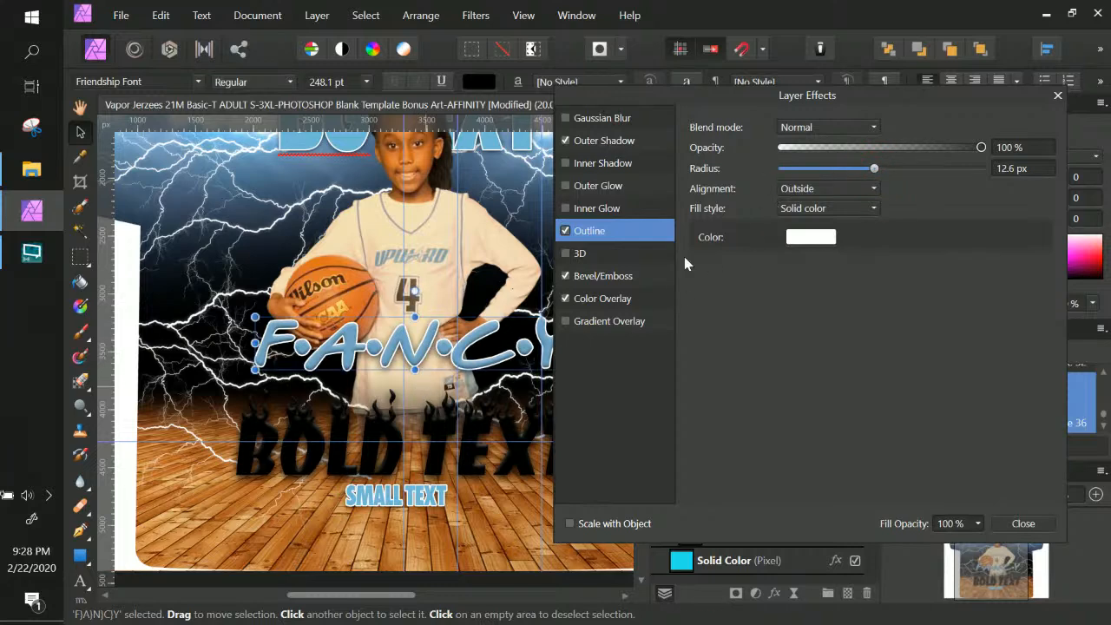
# Select the BOLD TEXT layer and enable an Outline layer effect on it
pyautogui.click(1011, 523)
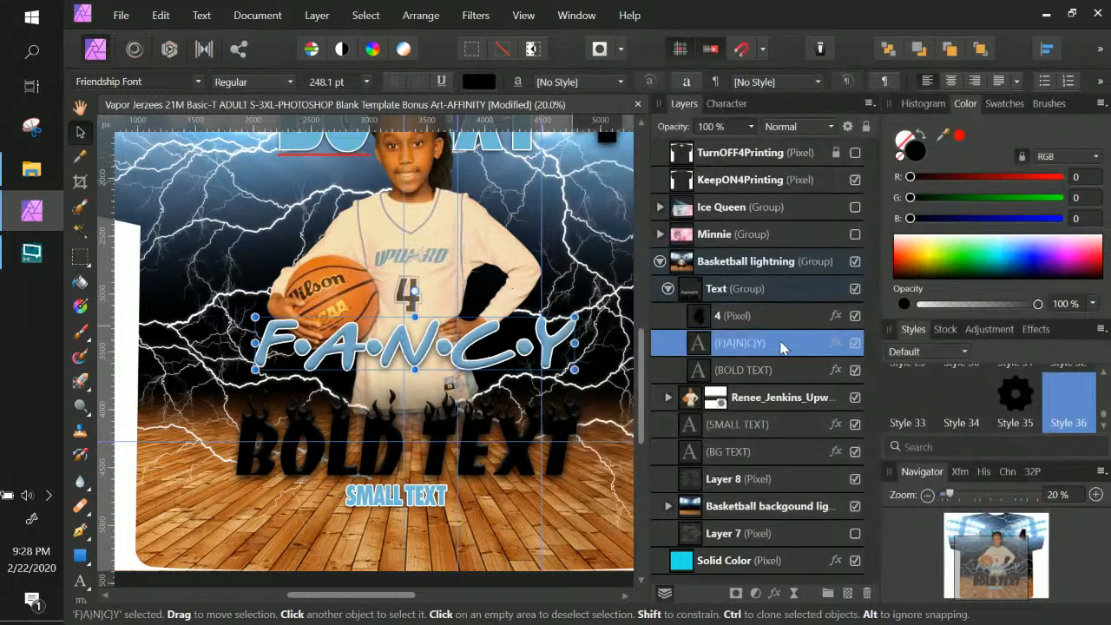
pyautogui.click(785, 395)
pyautogui.click(783, 379)
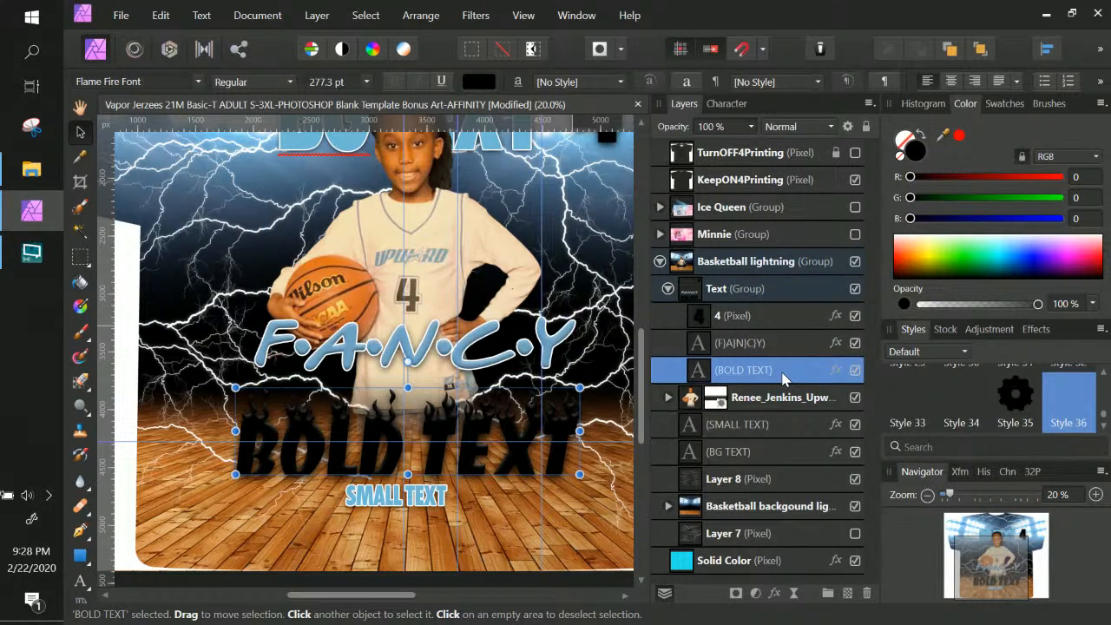
pyautogui.click(834, 371)
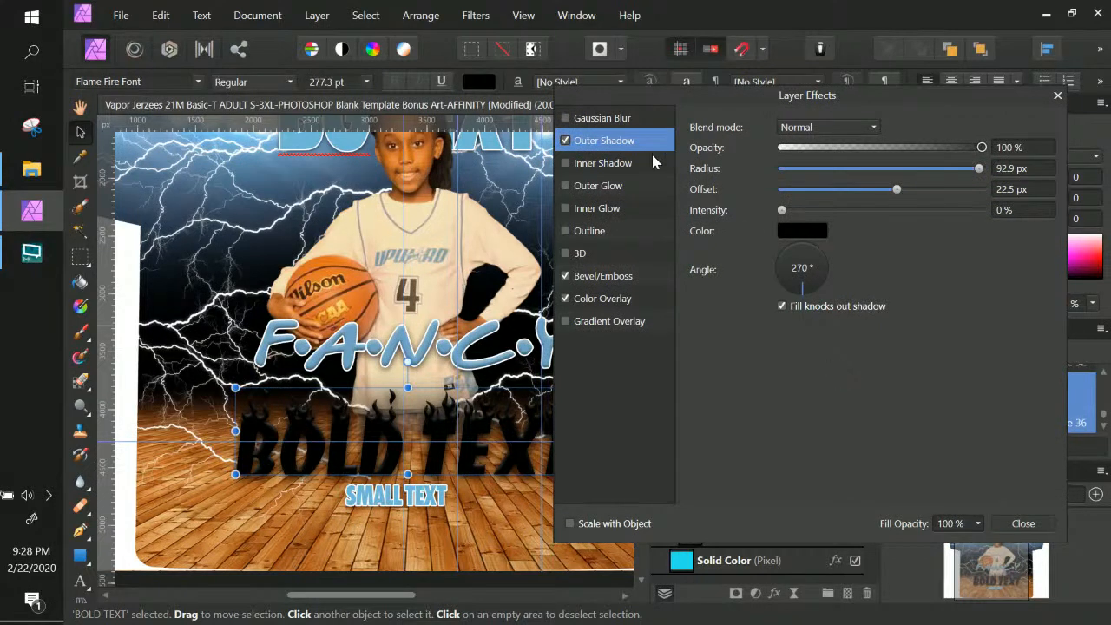
pyautogui.click(566, 231)
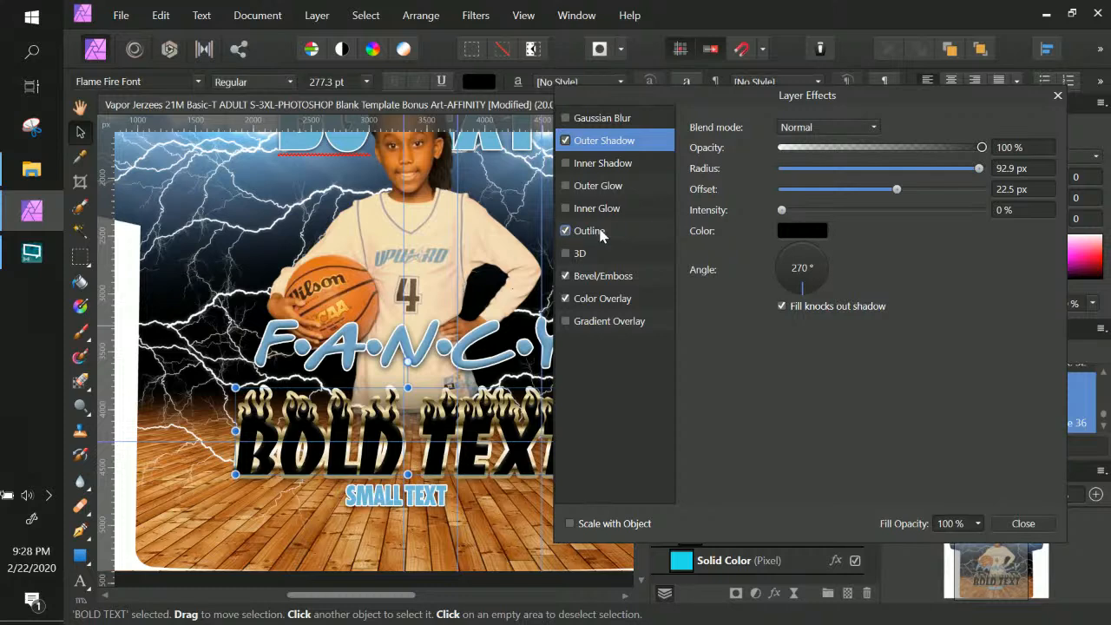
pyautogui.click(590, 231)
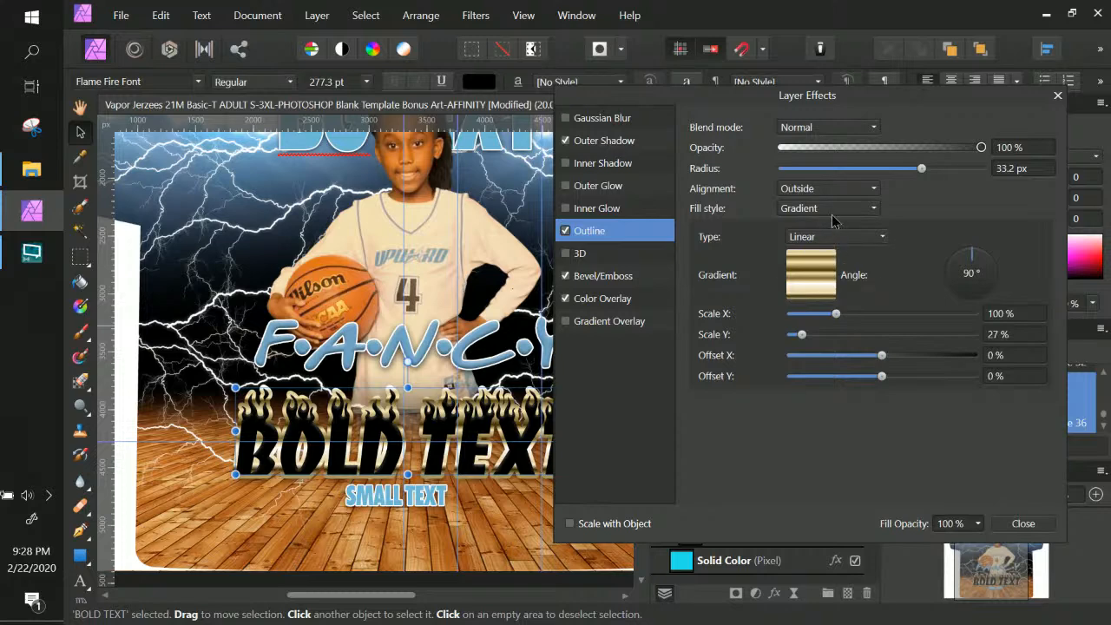
# Make the BOLD TEXT outline solid white with a radius of about 11.6 px
pyautogui.click(828, 210)
pyautogui.click(808, 228)
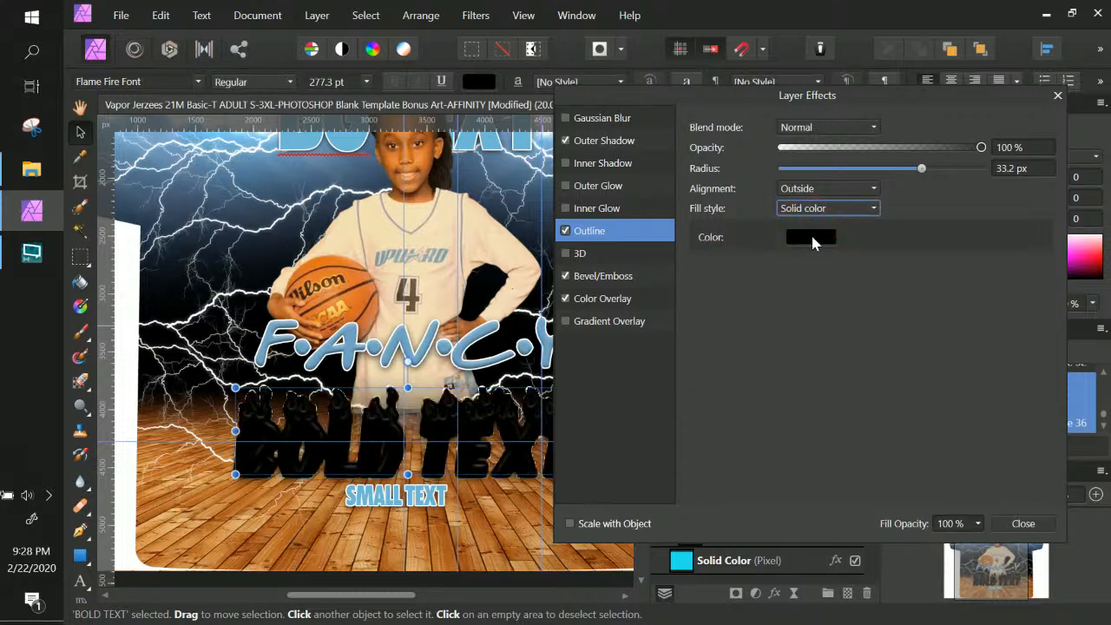
pyautogui.click(811, 236)
pyautogui.moveTo(764, 364); pyautogui.dragTo(673, 336)
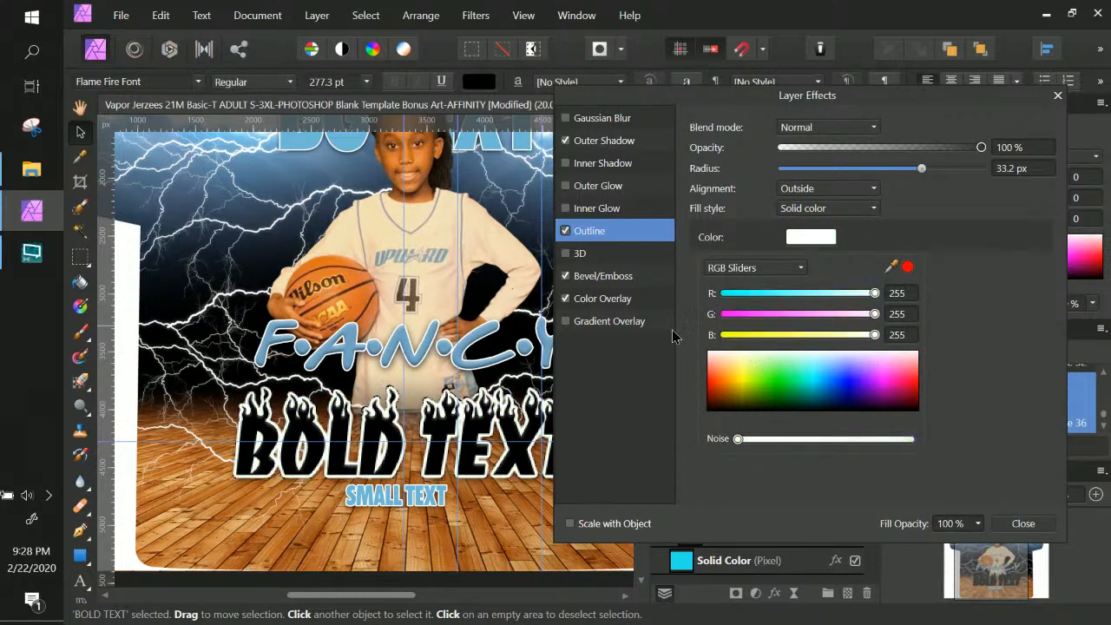
pyautogui.moveTo(760, 371); pyautogui.dragTo(668, 305)
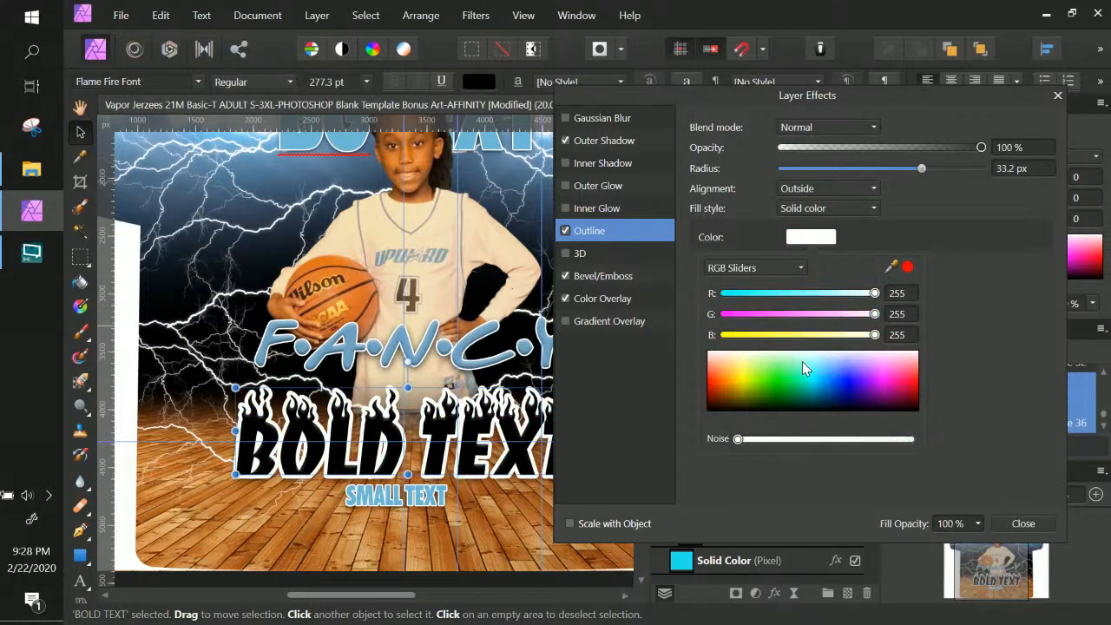
pyautogui.moveTo(871, 168)
pyautogui.mouseDown()
pyautogui.moveTo(843, 169)
pyautogui.moveTo(857, 173)
pyautogui.mouseUp()
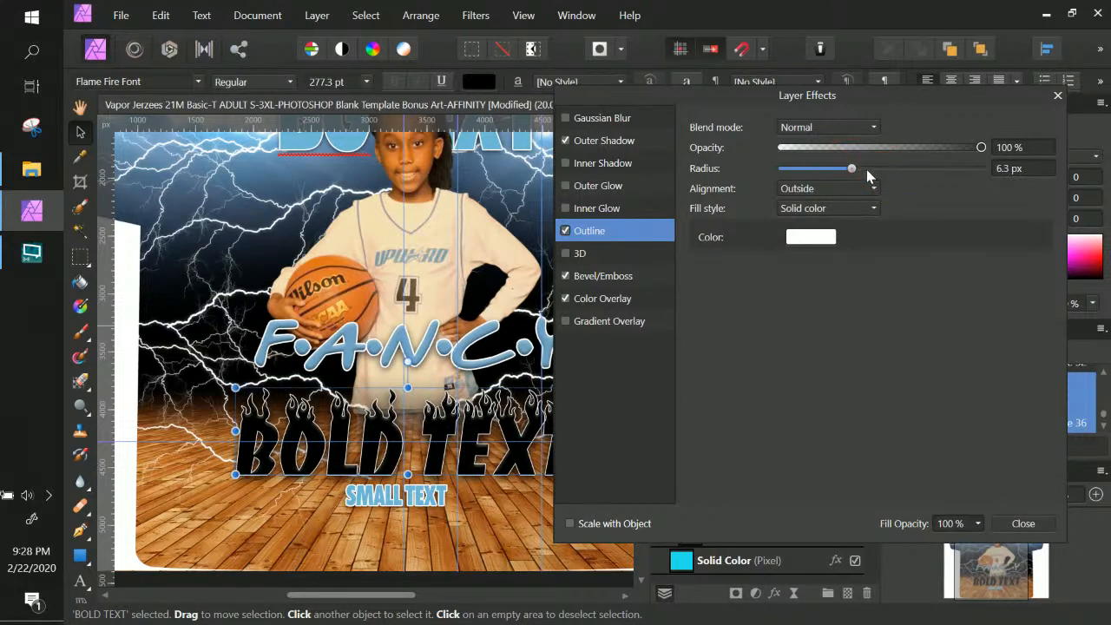
pyautogui.moveTo(866, 169); pyautogui.dragTo(871, 170)
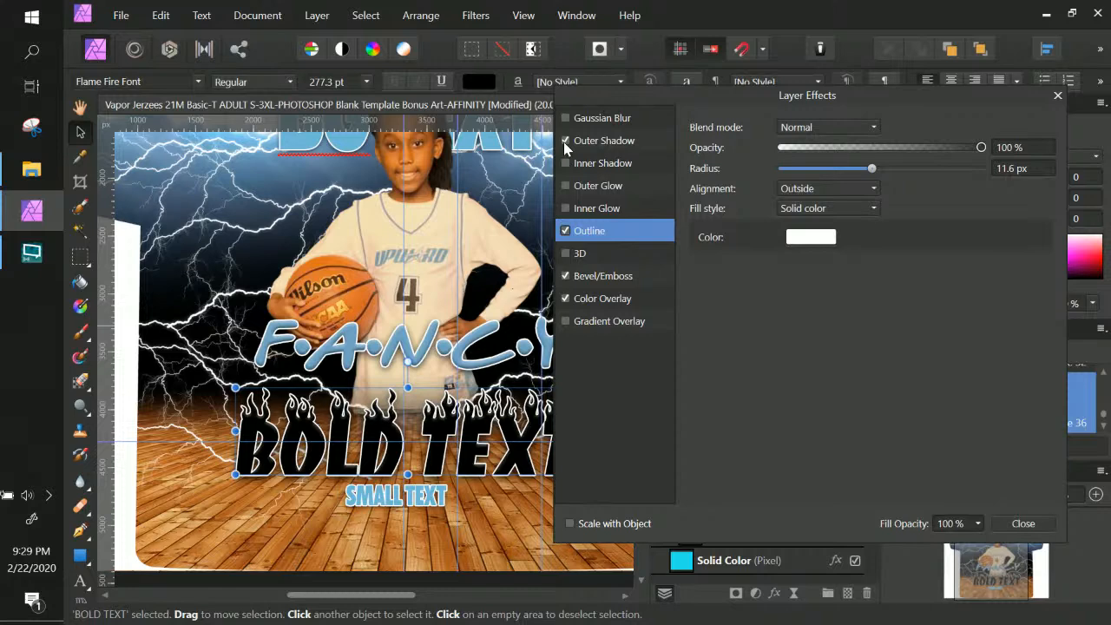
# Turn off the Outer Shadow on BOLD TEXT and close Layer Effects
pyautogui.click(599, 140)
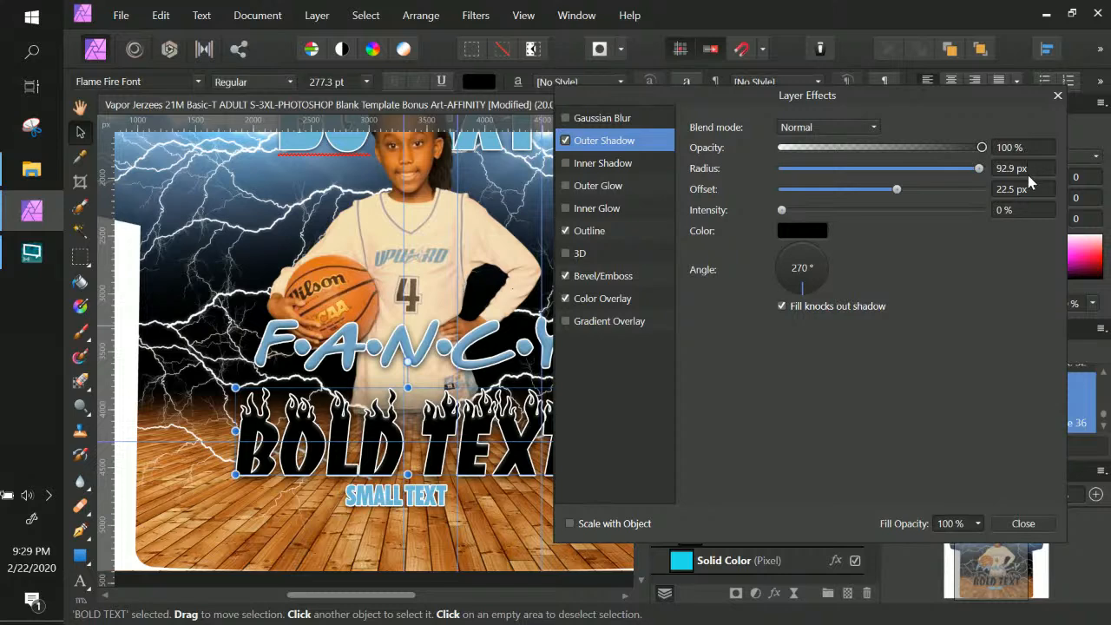
pyautogui.click(566, 141)
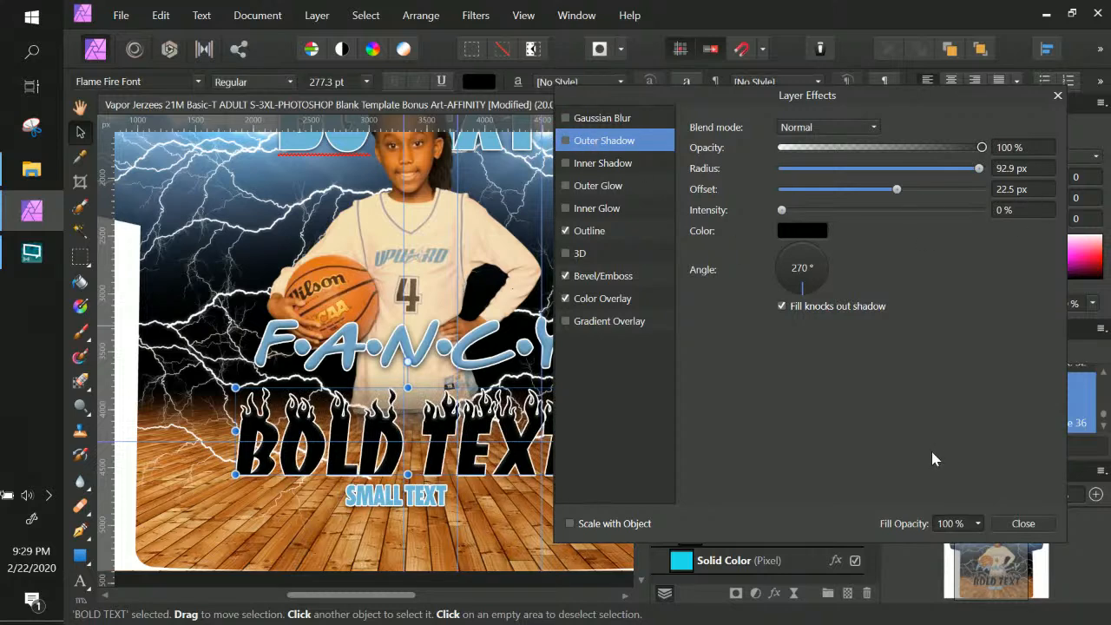
pyautogui.click(1022, 523)
# Group the BOLD TEXT layer with Ctrl+G and expand the new group
pyautogui.rightClick(771, 369)
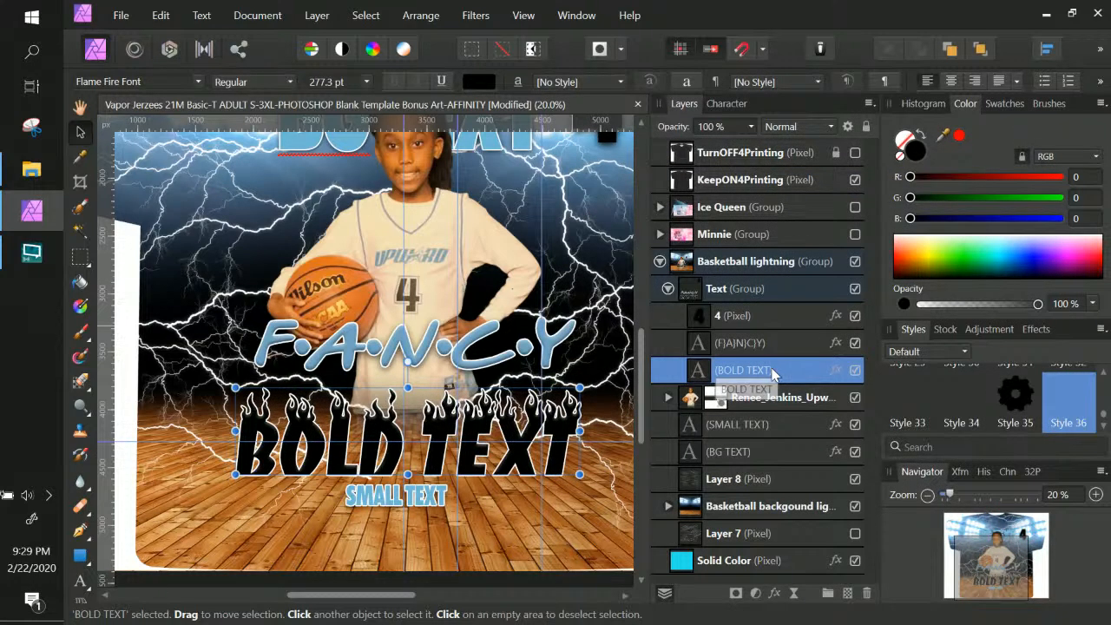
pyautogui.doubleClick(783, 372)
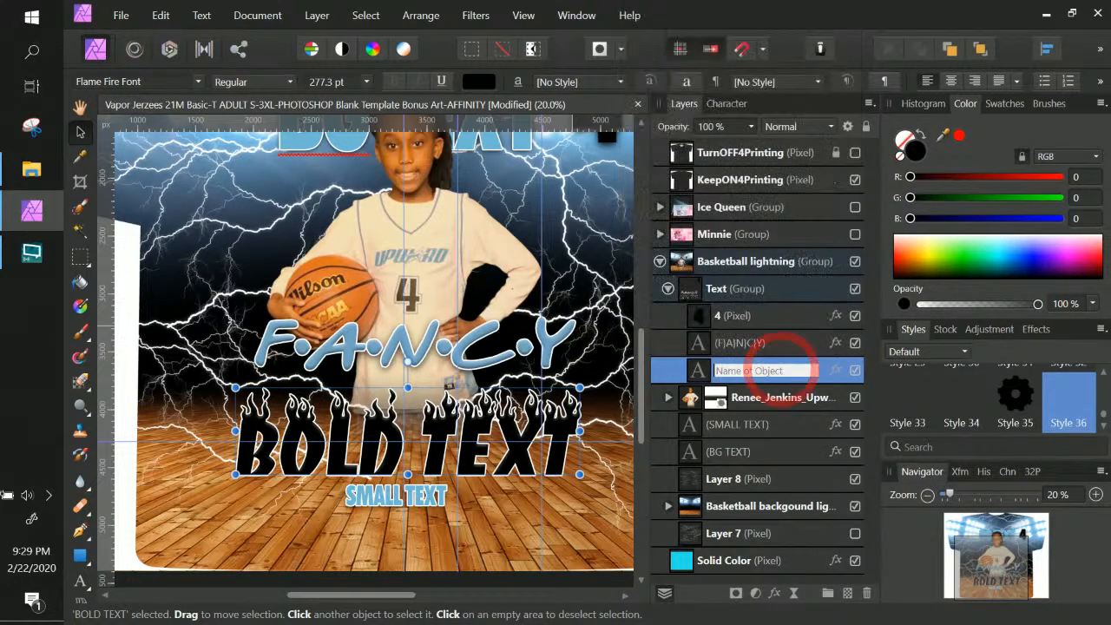
pyautogui.click(823, 373)
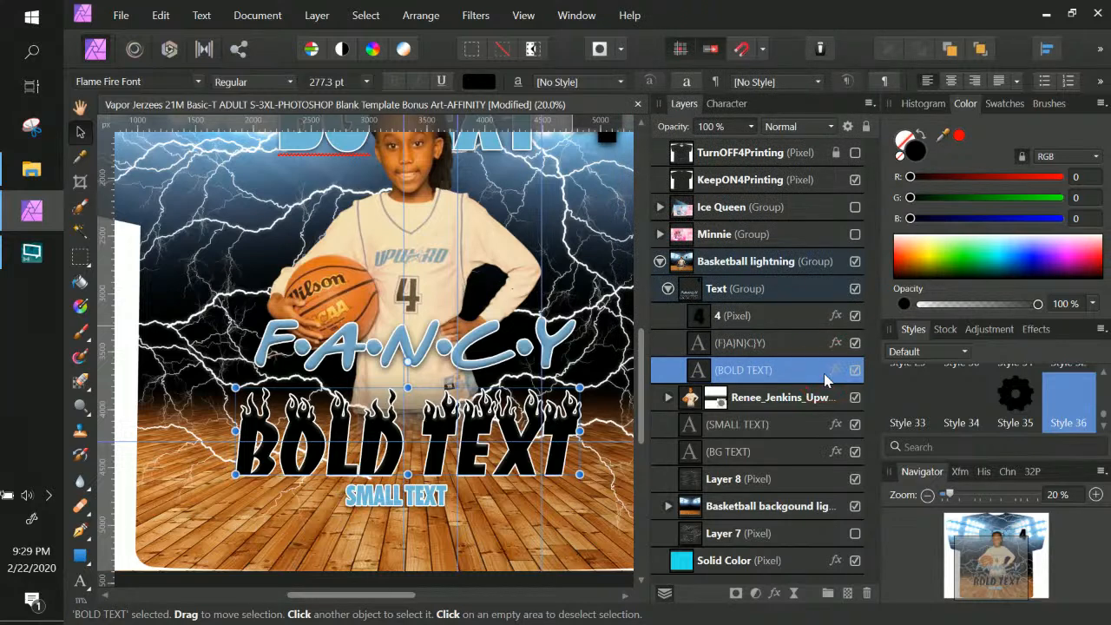
pyautogui.hotkey('ctrl', 'g')
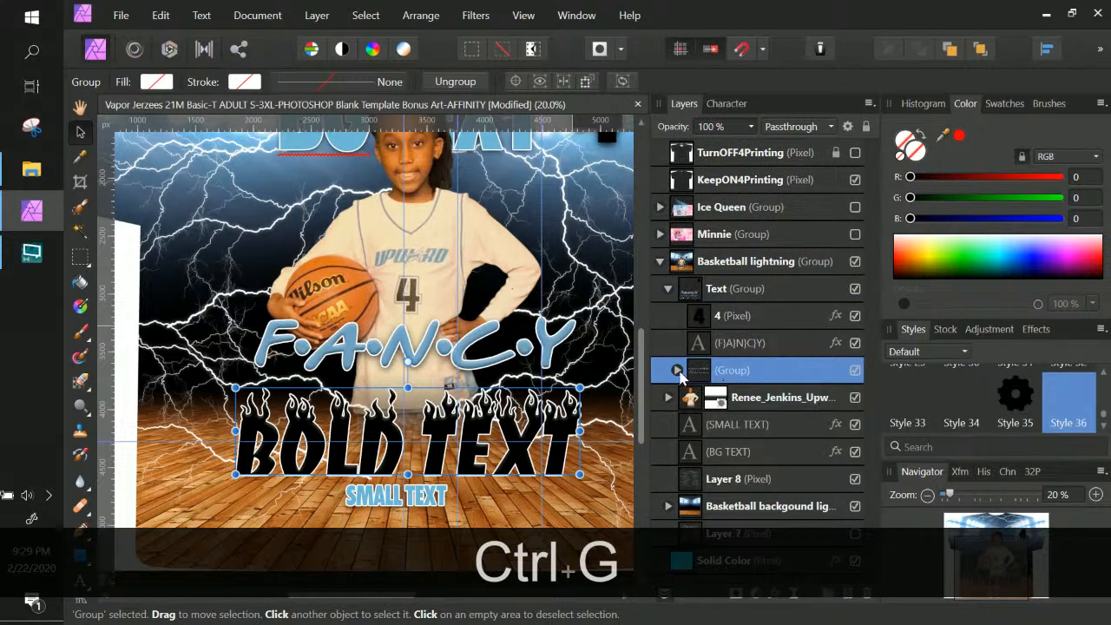
pyautogui.click(677, 370)
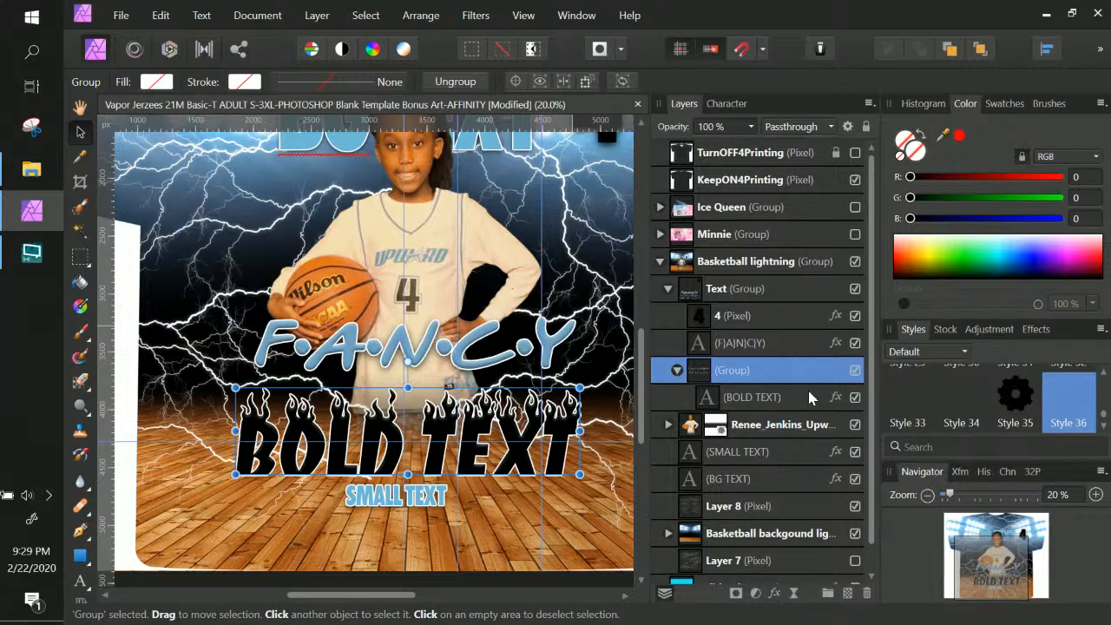
# Enable an Outline on the group, sampling light blue (112,185,214) from the artwork
pyautogui.click(773, 593)
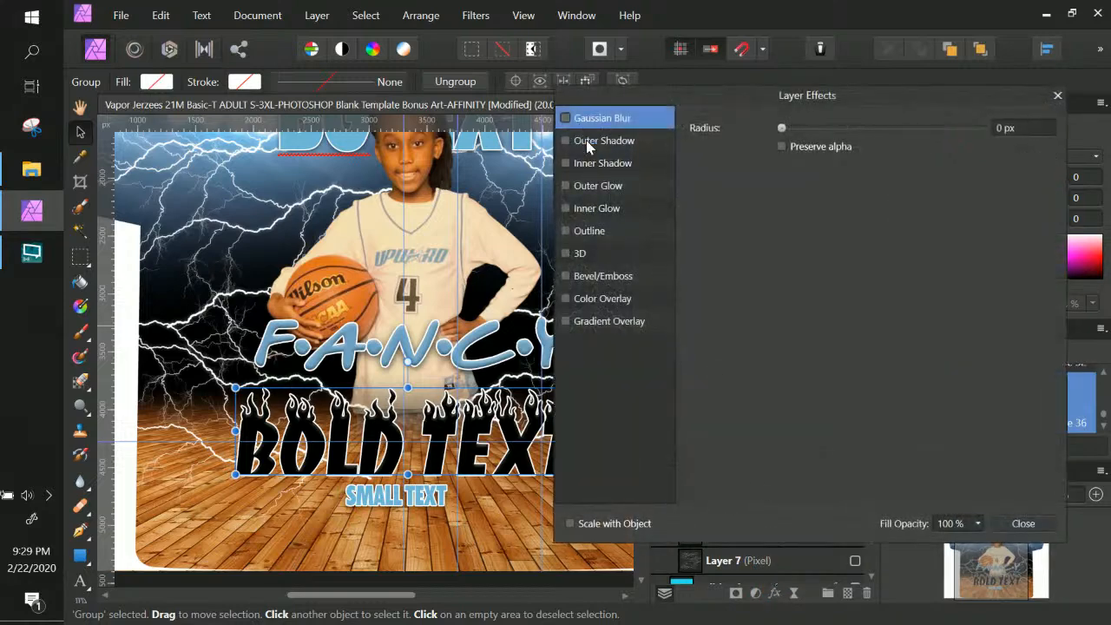
pyautogui.click(565, 230)
pyautogui.click(609, 228)
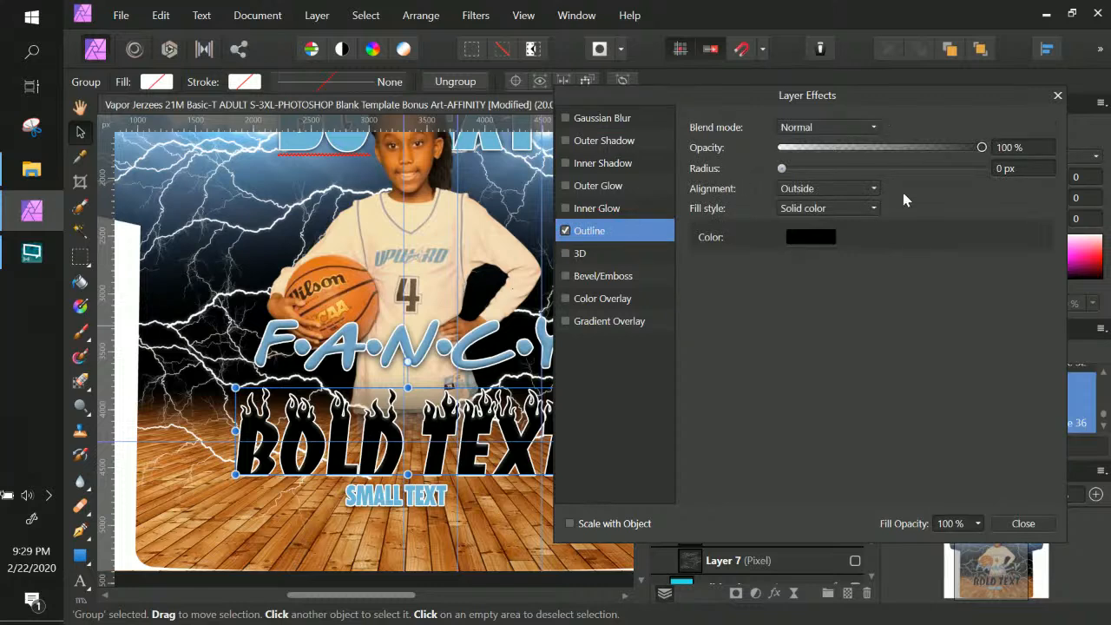
pyautogui.click(804, 237)
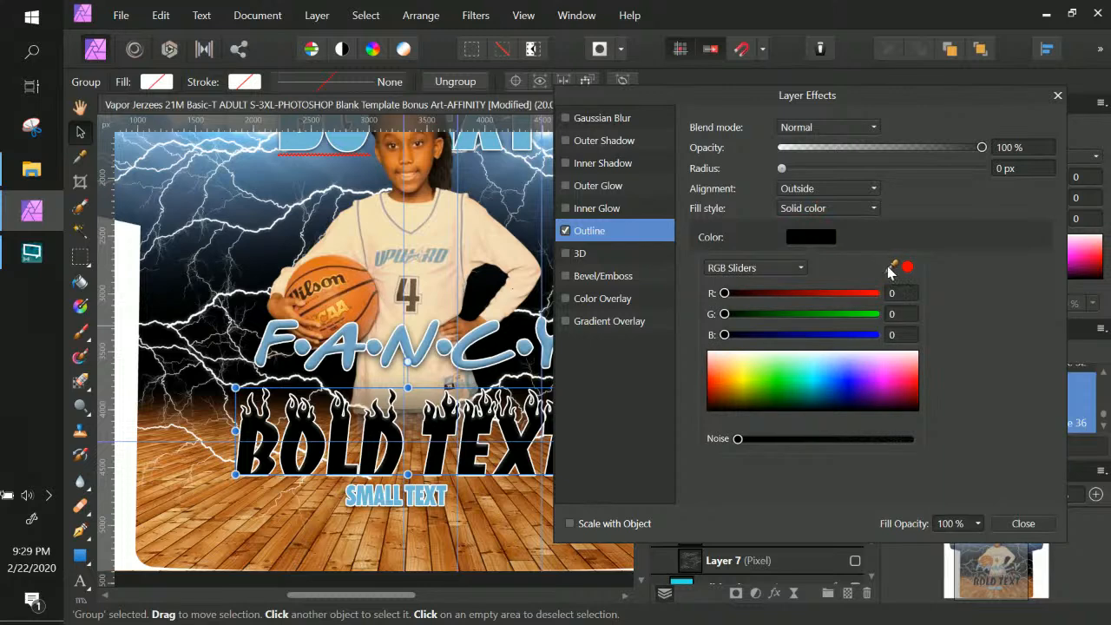
pyautogui.moveTo(892, 269); pyautogui.dragTo(1004, 284)
pyautogui.moveTo(896, 269); pyautogui.dragTo(466, 152)
pyautogui.click(908, 269)
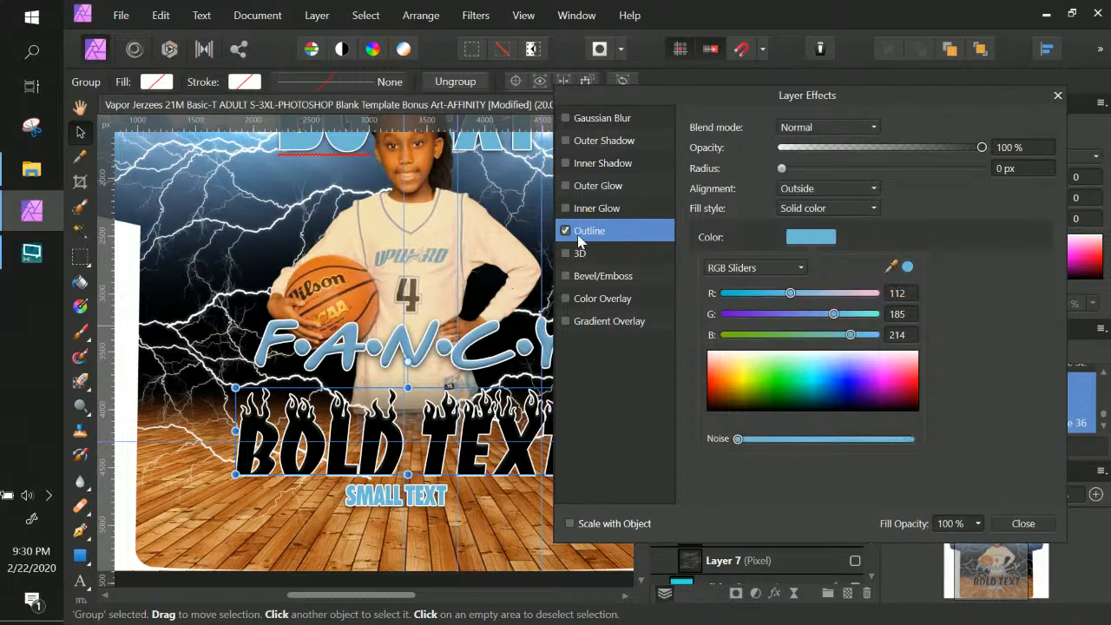
pyautogui.click(782, 168)
# Set the blue outline's radius to about 14.1 px
pyautogui.moveTo(782, 169); pyautogui.dragTo(893, 174)
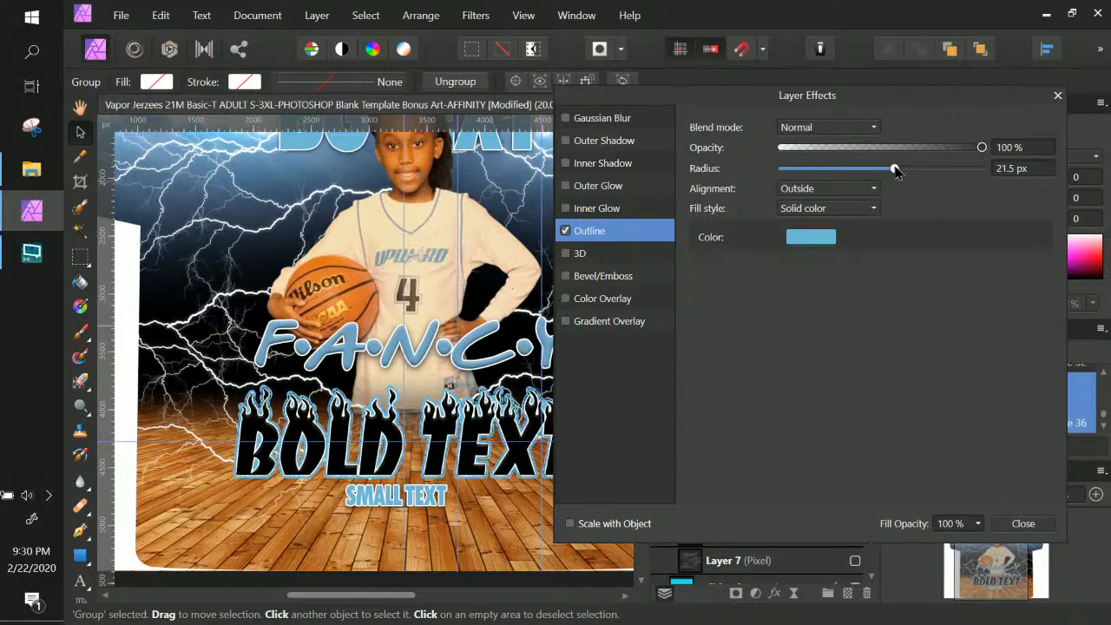
pyautogui.moveTo(894, 169); pyautogui.dragTo(884, 167)
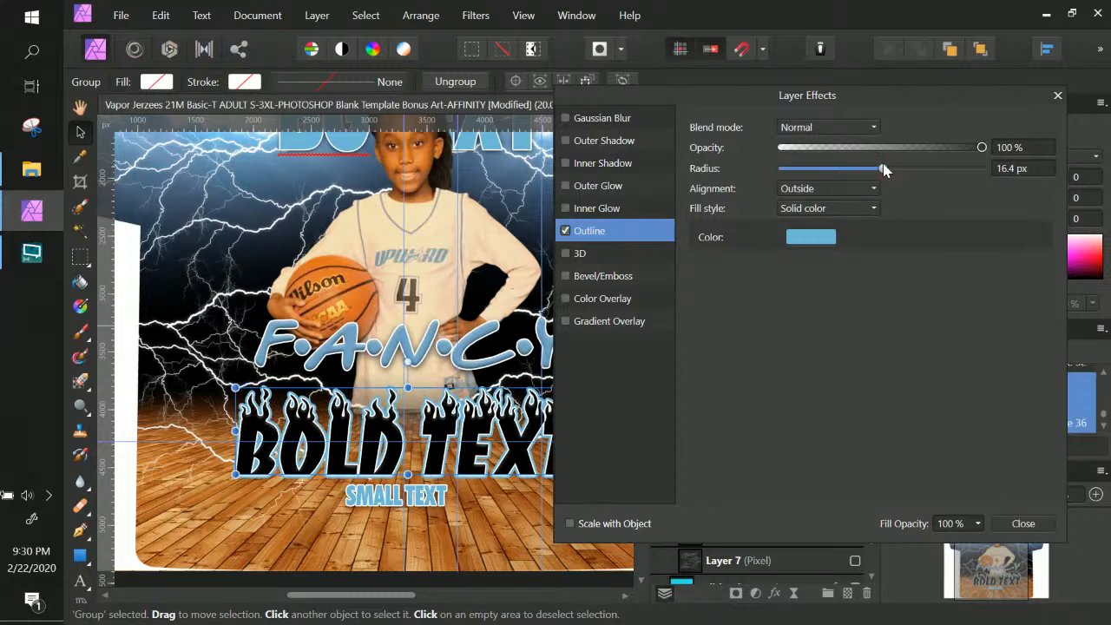
pyautogui.moveTo(884, 169); pyautogui.dragTo(875, 169)
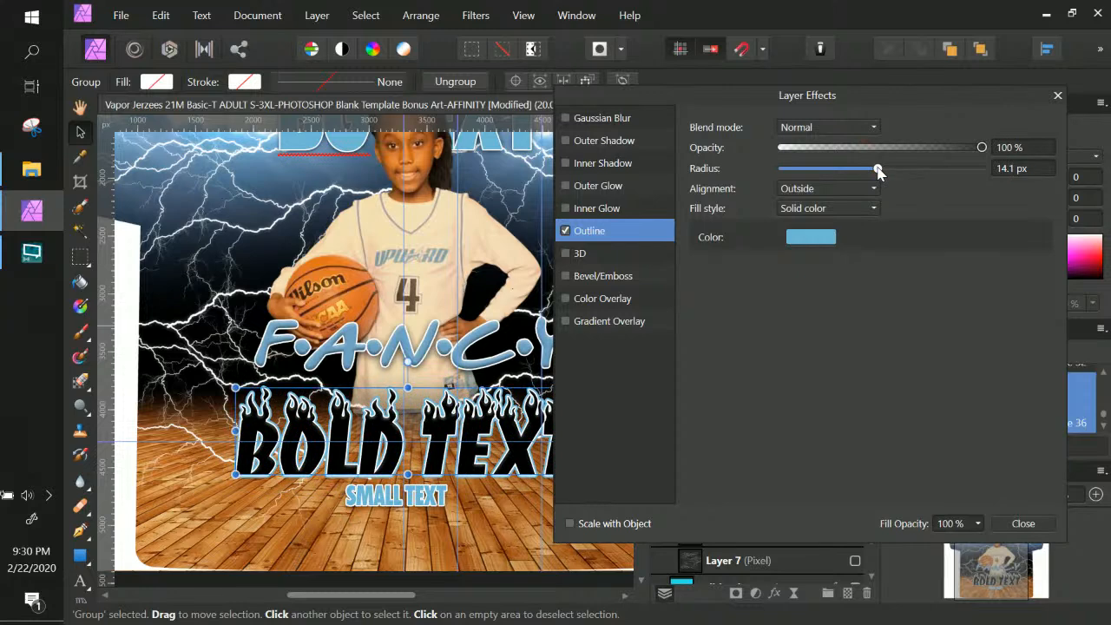
# Enable Outer Shadow on the BOLD TEXT group: opacity 100%, radius 49.3 px, offset 40.7 px, intensity 35%
pyautogui.click(565, 140)
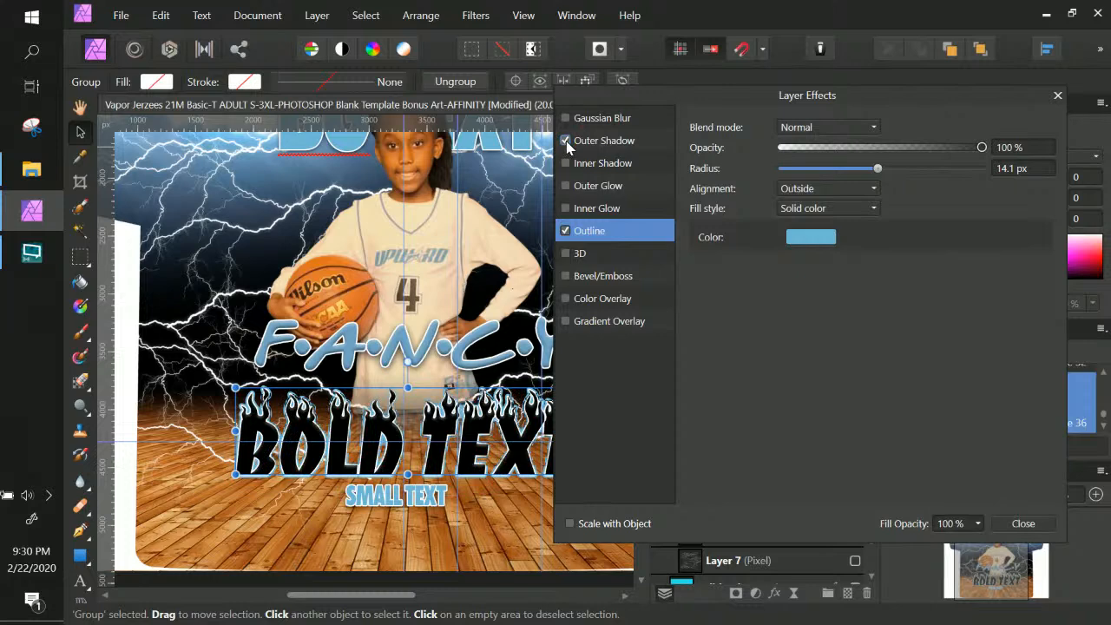
pyautogui.click(604, 143)
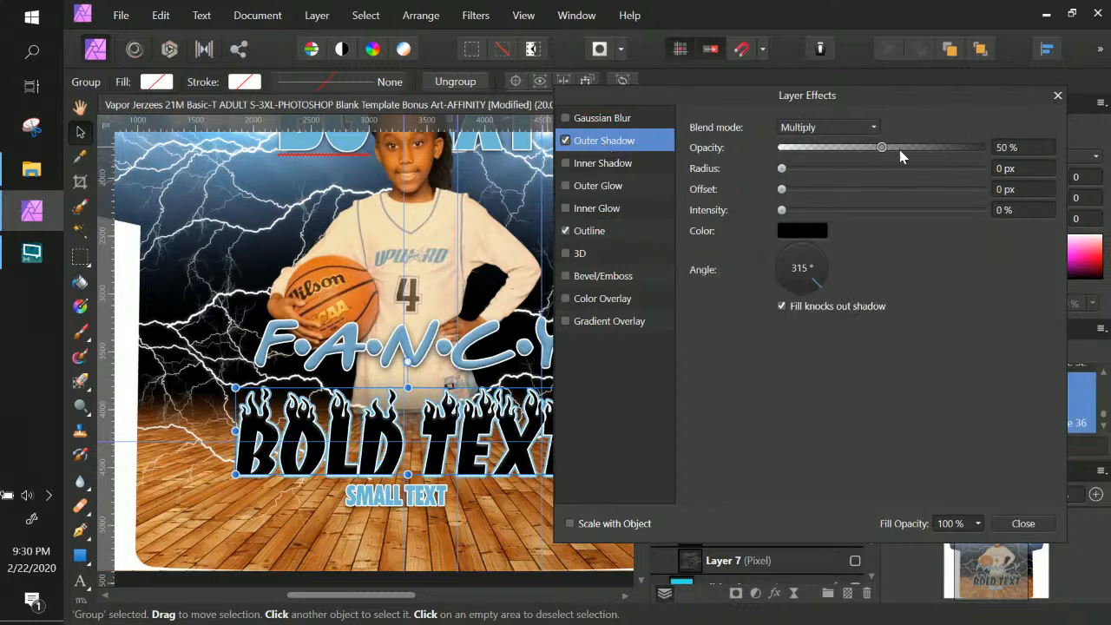
pyautogui.moveTo(881, 147); pyautogui.dragTo(981, 149)
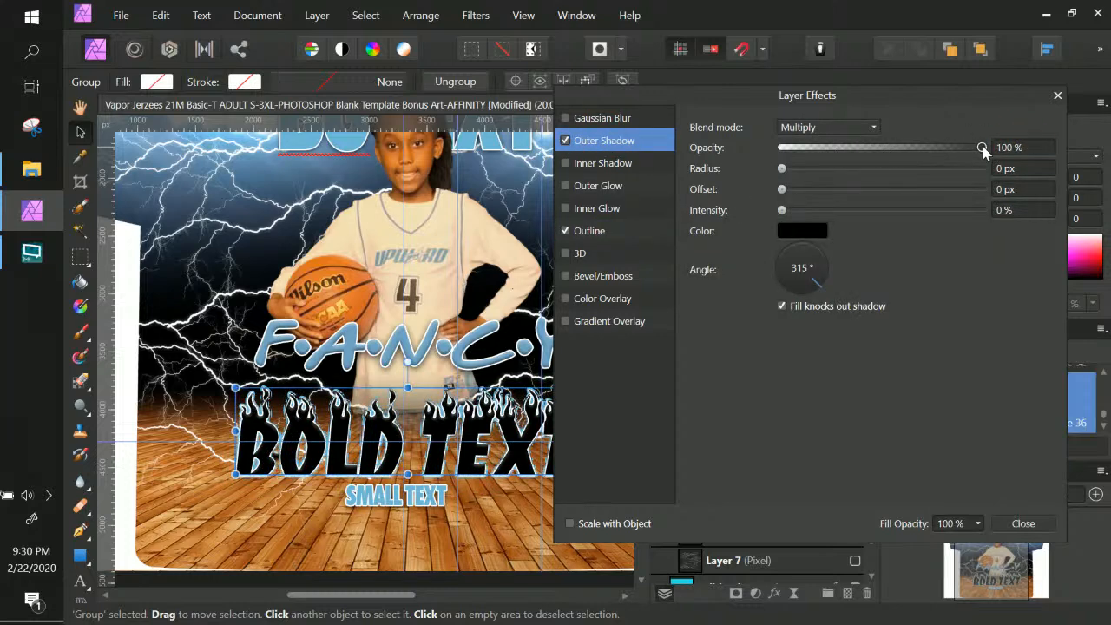
pyautogui.moveTo(781, 168); pyautogui.dragTo(908, 168)
pyautogui.click(906, 193)
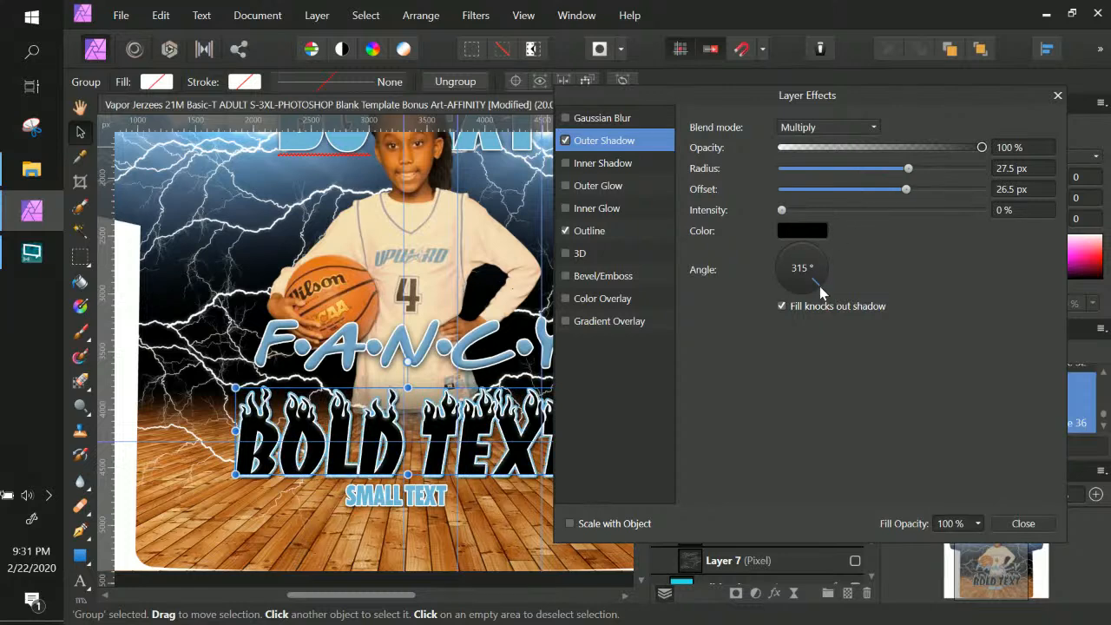
pyautogui.moveTo(784, 211); pyautogui.dragTo(923, 210)
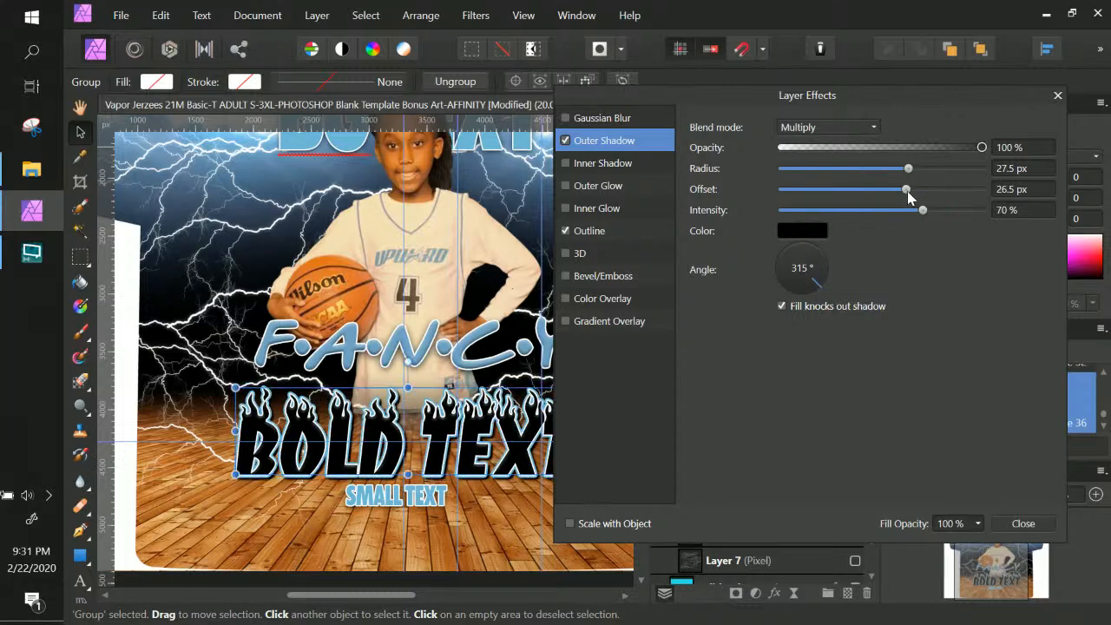
pyautogui.click(798, 190)
pyautogui.moveTo(798, 198); pyautogui.dragTo(944, 196)
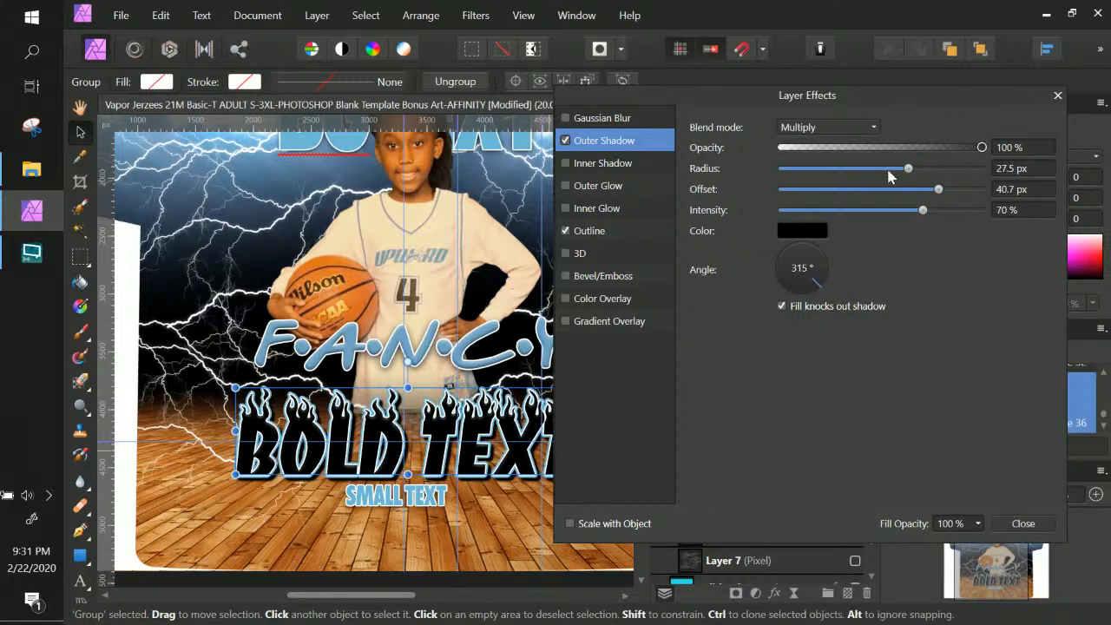
pyautogui.moveTo(908, 168); pyautogui.dragTo(958, 170)
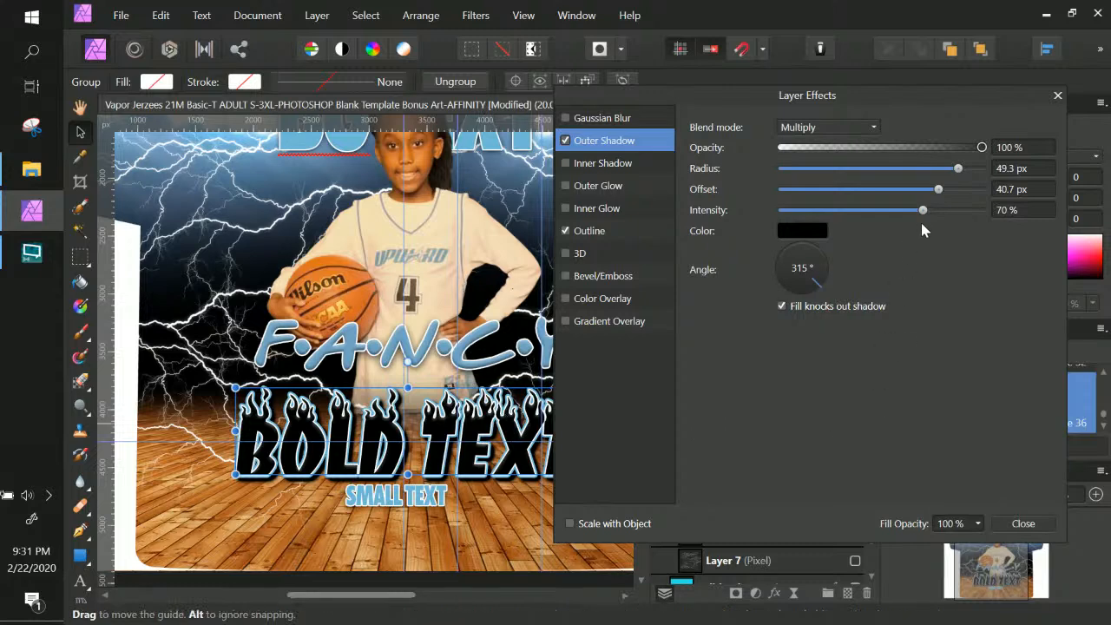
pyautogui.moveTo(922, 210); pyautogui.dragTo(852, 227)
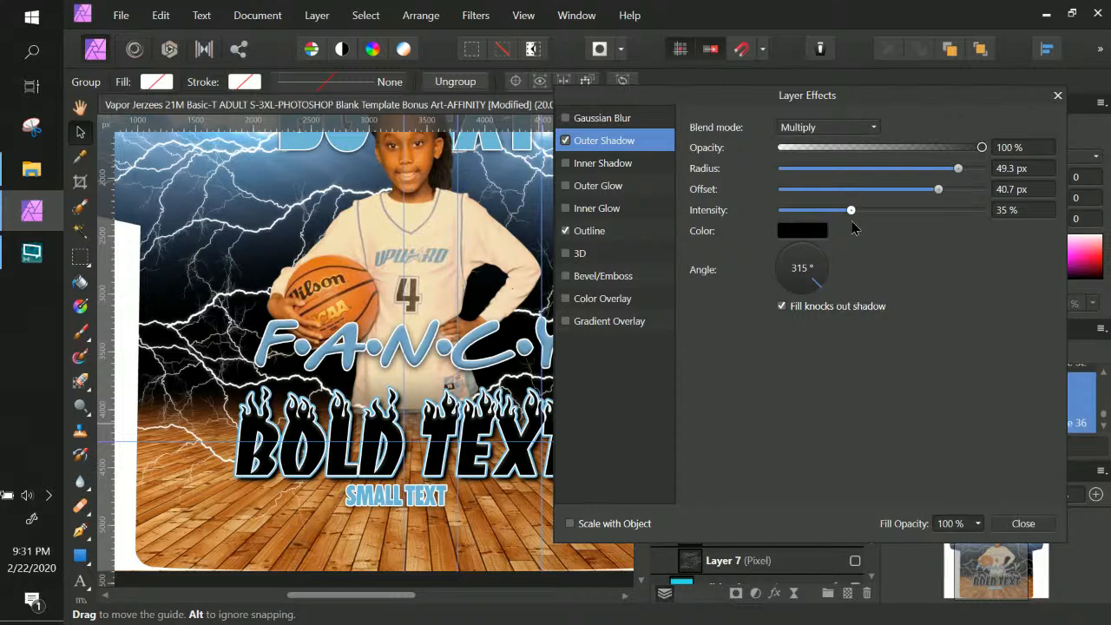
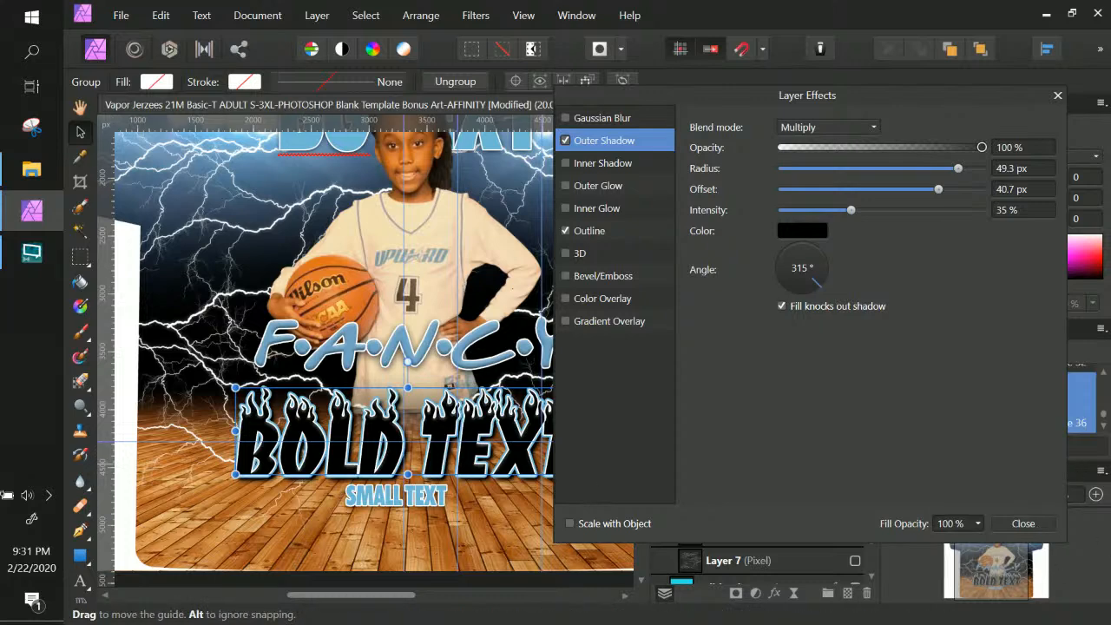
# Close BOLD TEXT's Layer Effects and bring up SMALL TEXT's context options on the canvas
pyautogui.click(1023, 524)
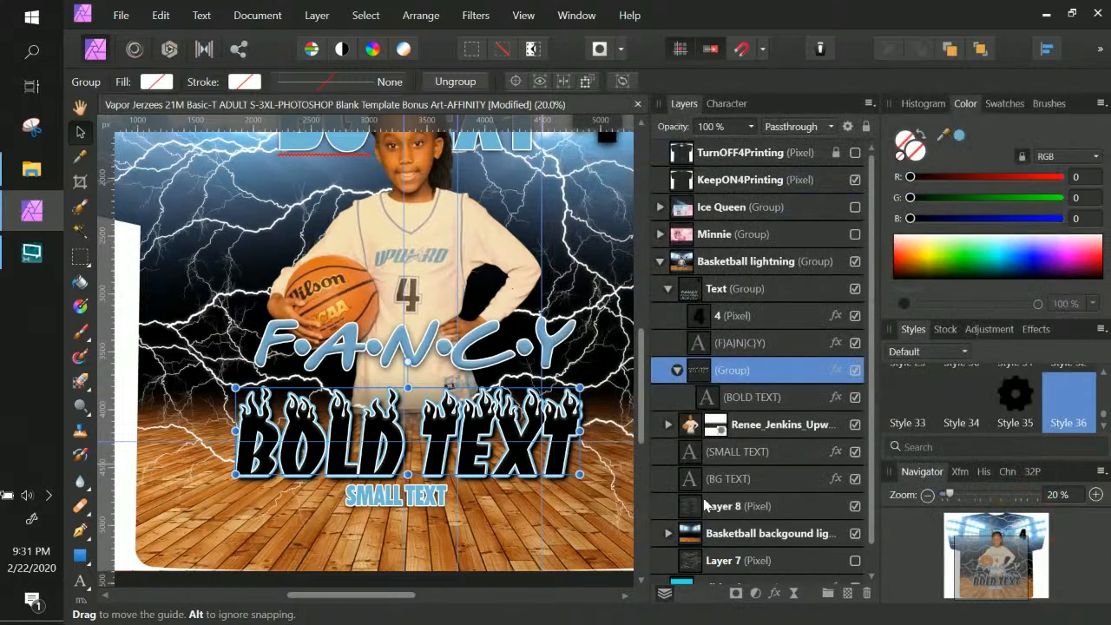
pyautogui.rightClick(432, 505)
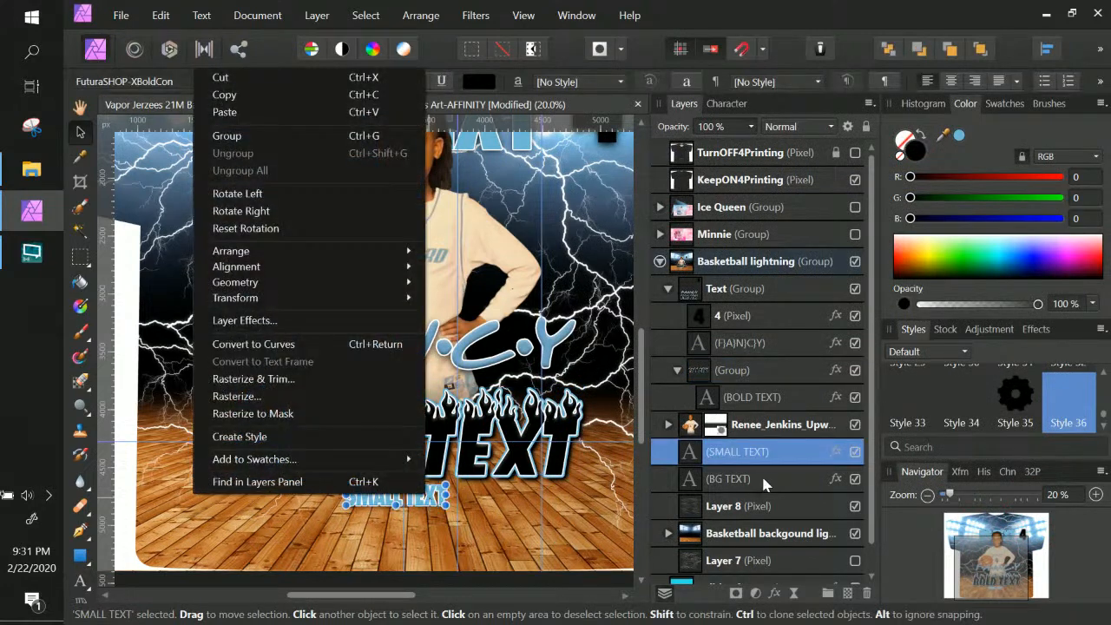
# Reset SMALL TEXT's horizontal scale from 164% to 100% in the Character panel
pyautogui.click(741, 451)
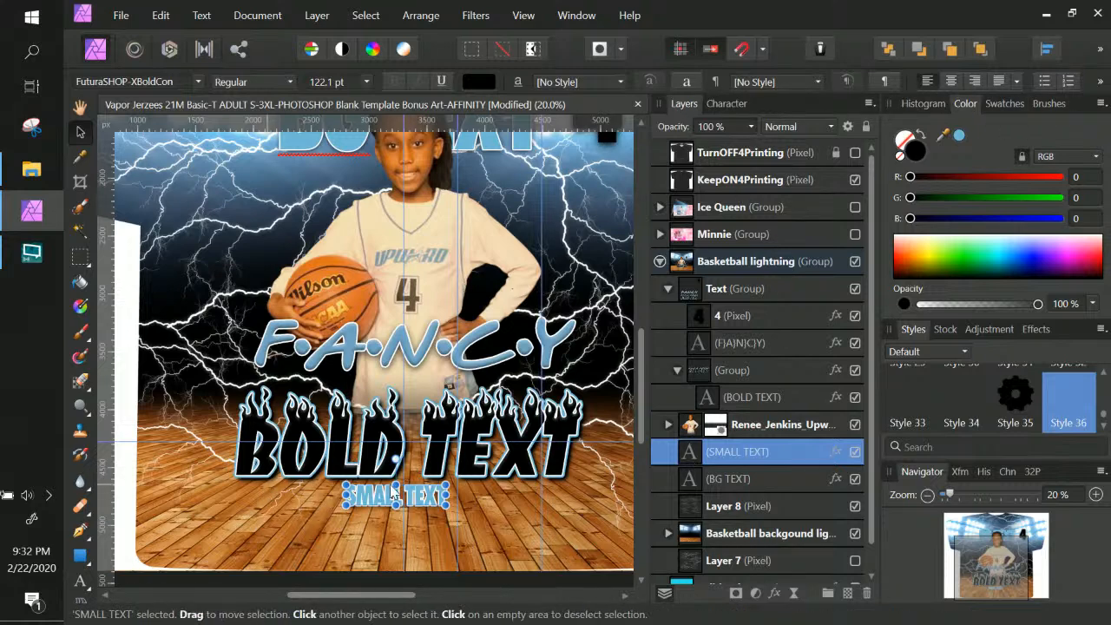
pyautogui.click(725, 103)
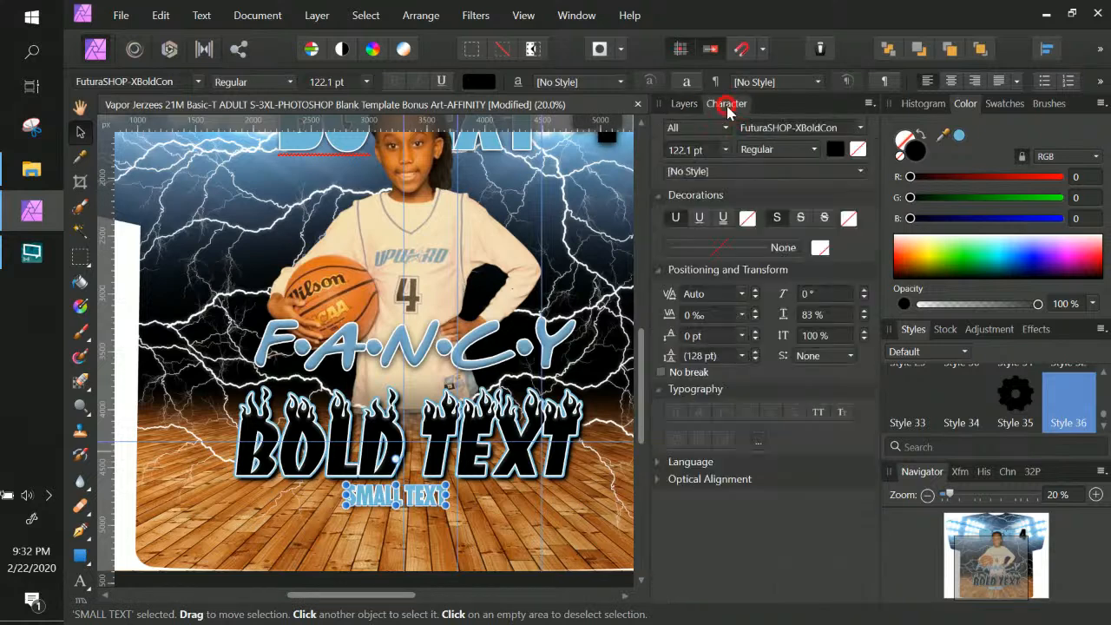
pyautogui.click(864, 316)
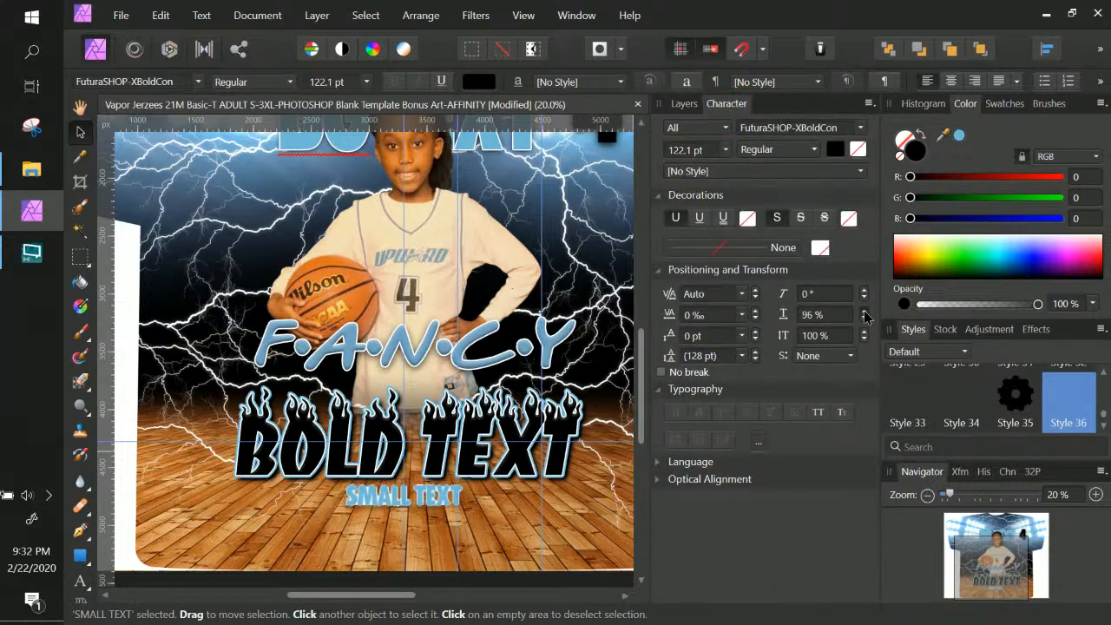
pyautogui.click(864, 316)
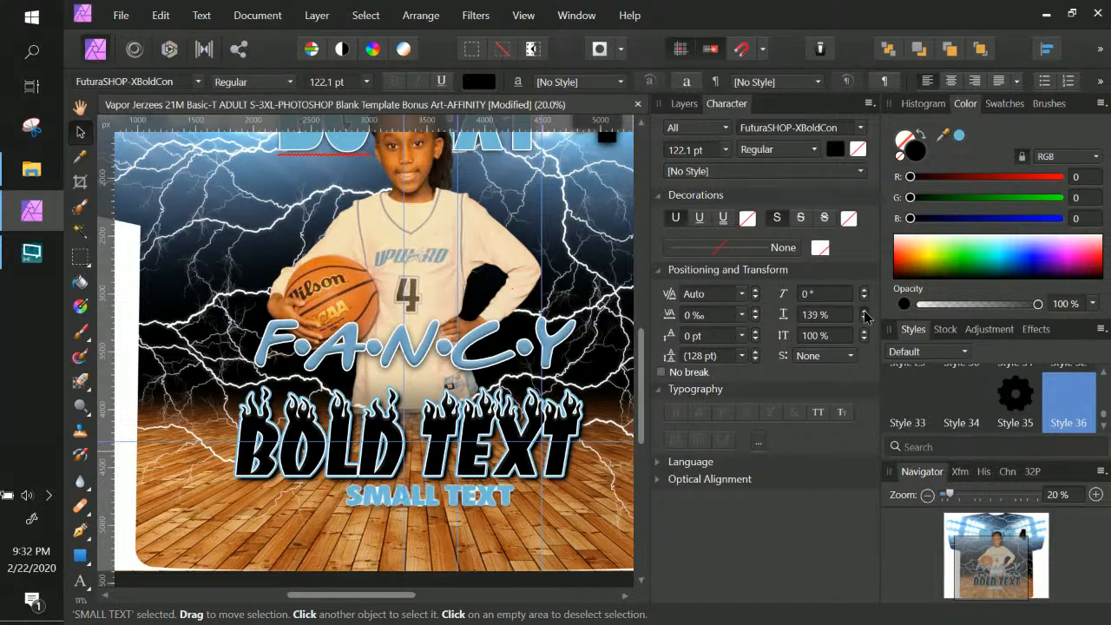
pyautogui.click(864, 319)
pyautogui.click(865, 319)
pyautogui.click(865, 320)
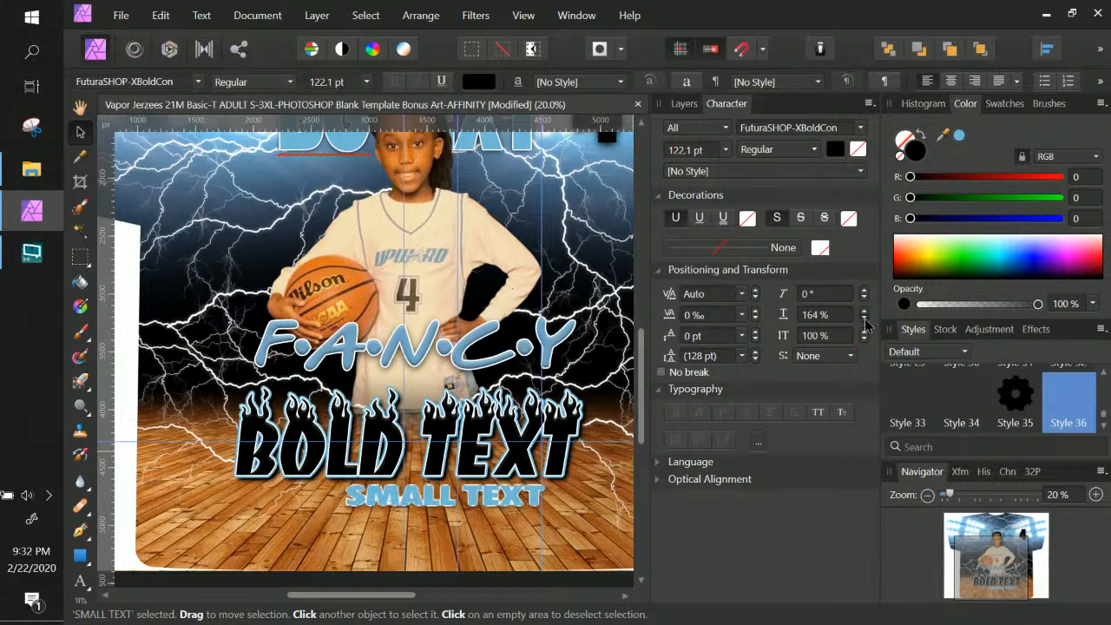
pyautogui.click(838, 314)
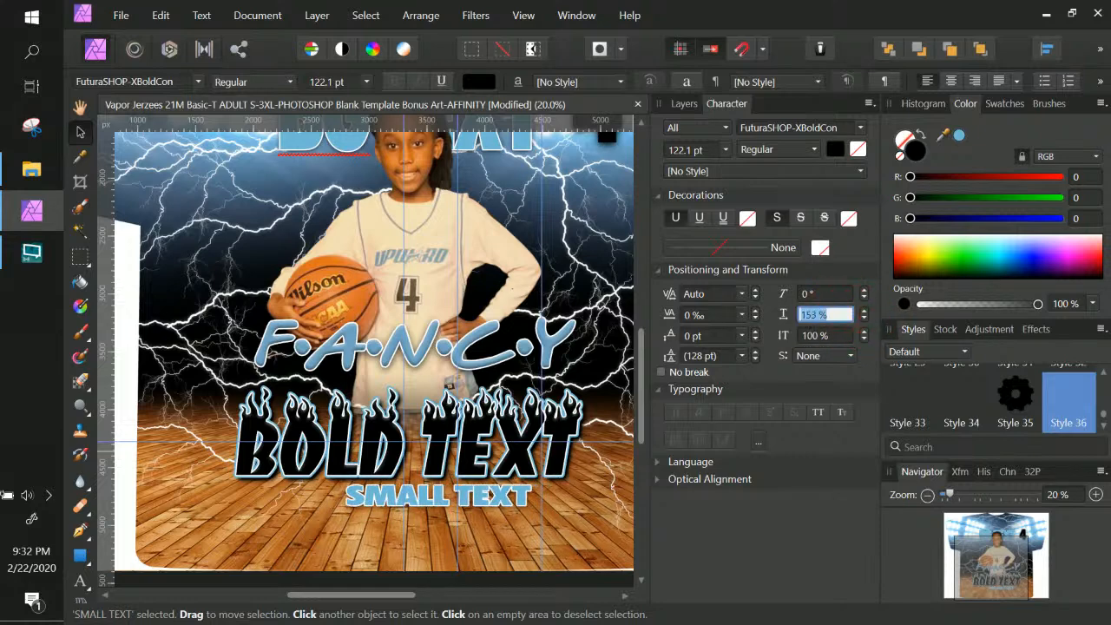
pyautogui.write('100')
pyautogui.press('Return')
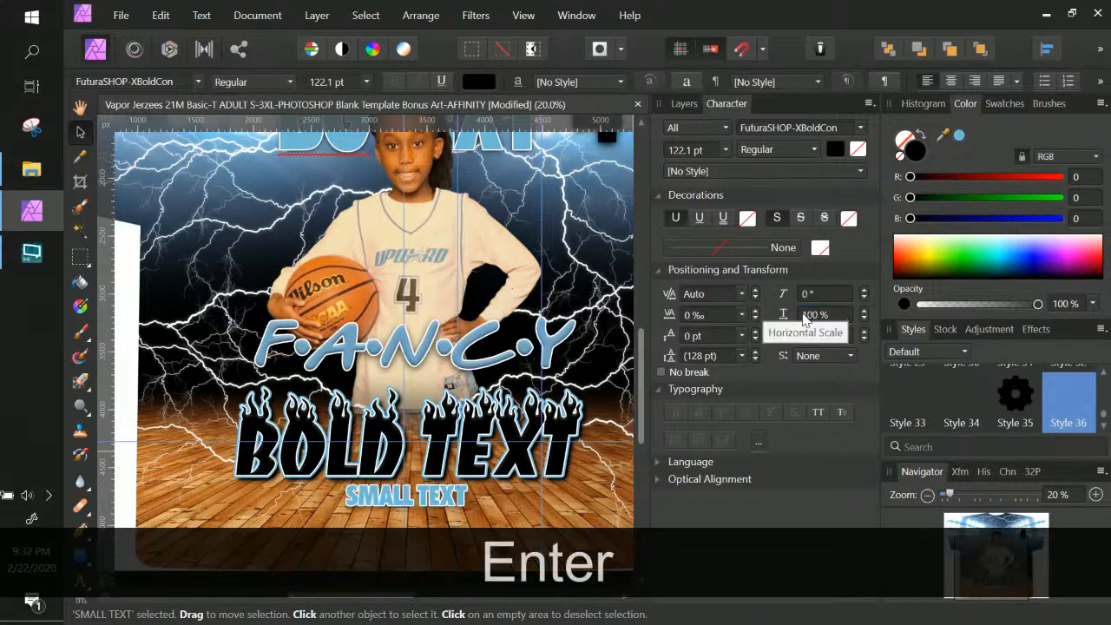
# Raise SMALL TEXT's letter tracking to 30‰
pyautogui.click(753, 310)
pyautogui.click(754, 311)
pyautogui.click(754, 310)
pyautogui.click(754, 311)
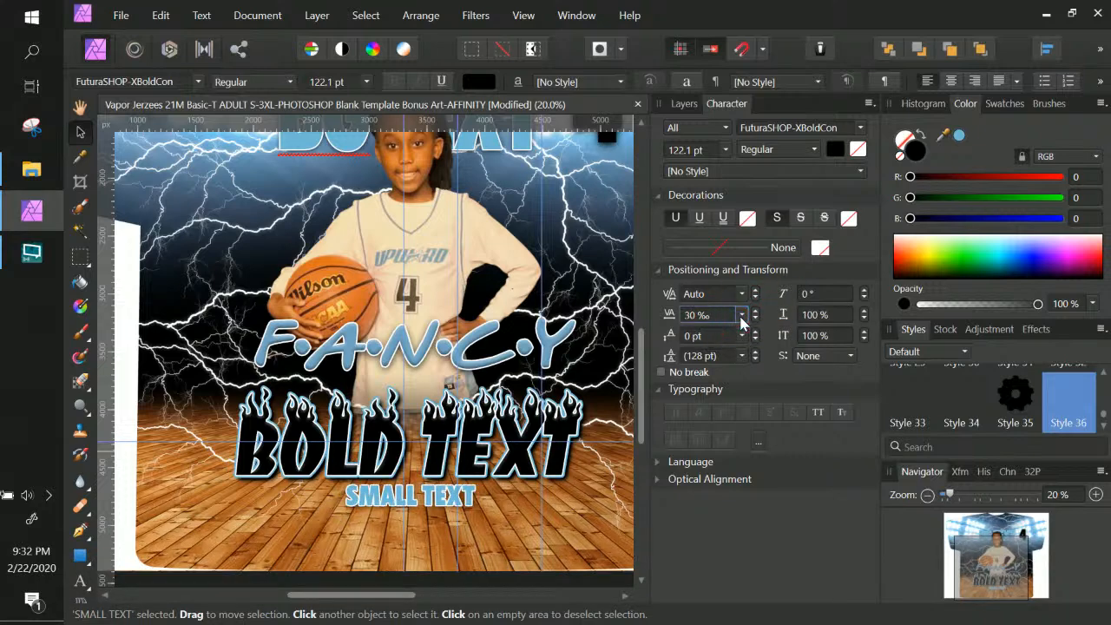
# Give SMALL TEXT 400‰ tracking, then move it left and shrink it to 99.9 pt
pyautogui.click(741, 315)
pyautogui.moveTo(740, 223); pyautogui.dragTo(743, 283)
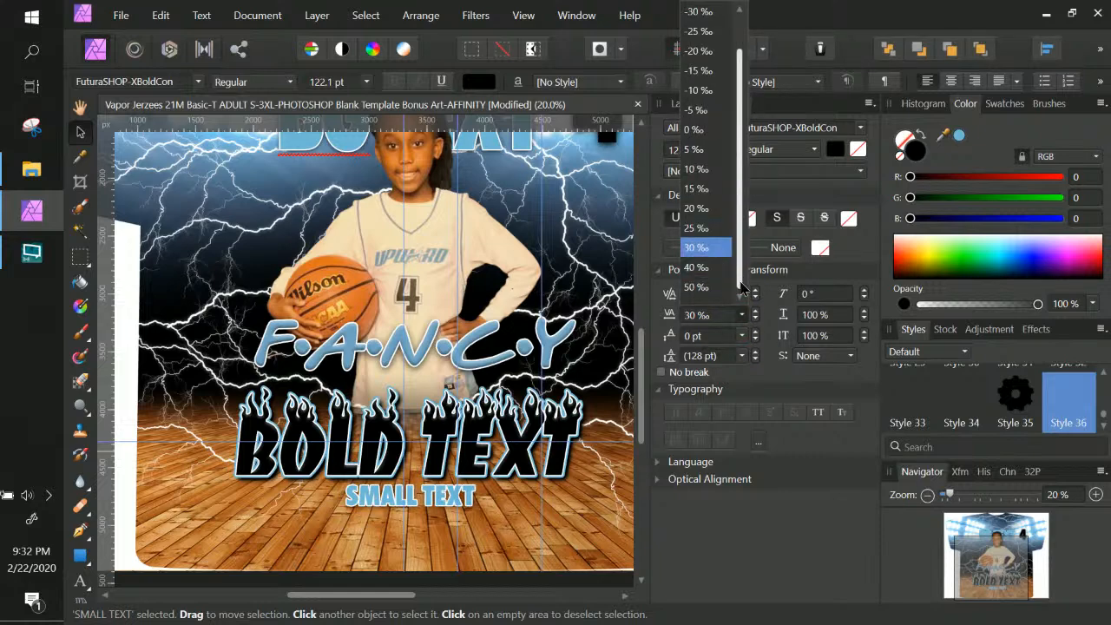
pyautogui.click(688, 287)
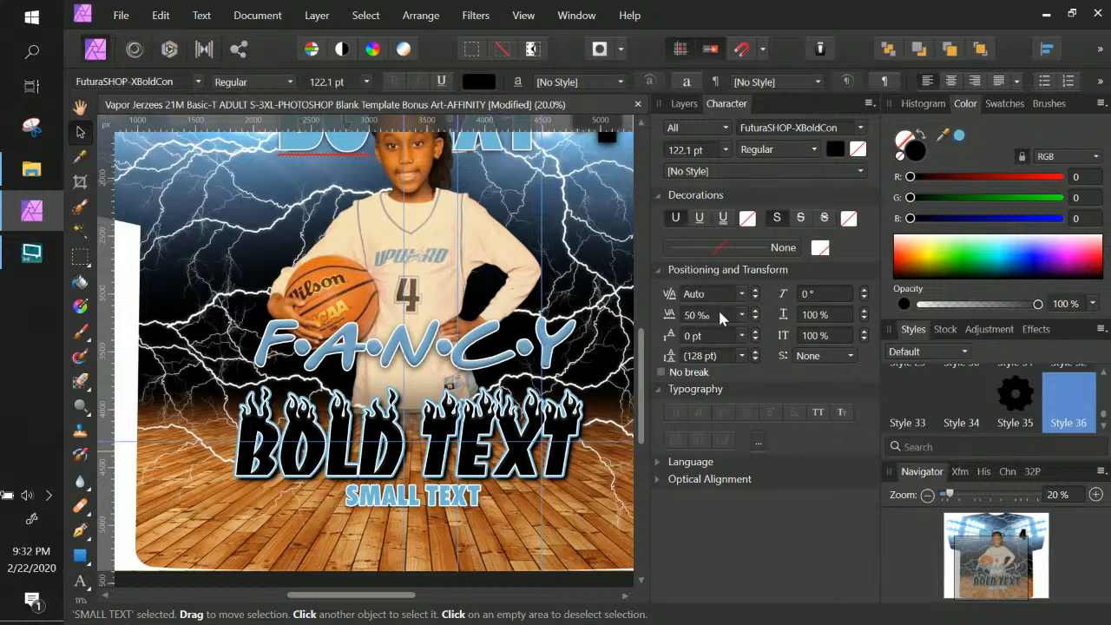
pyautogui.click(711, 314)
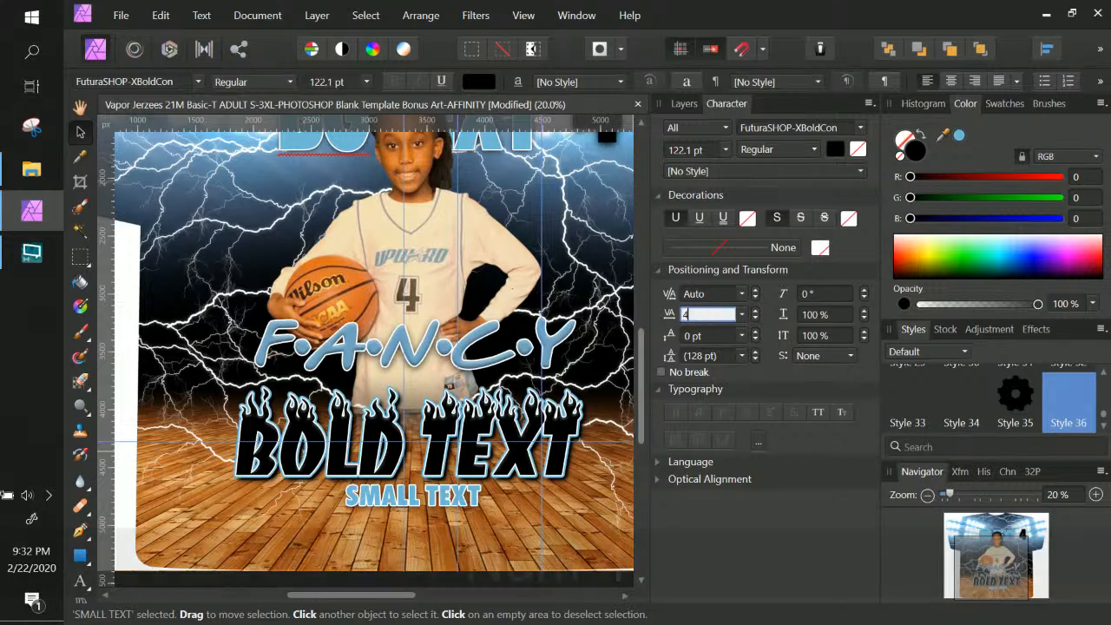
pyautogui.write('400')
pyautogui.press('Return')
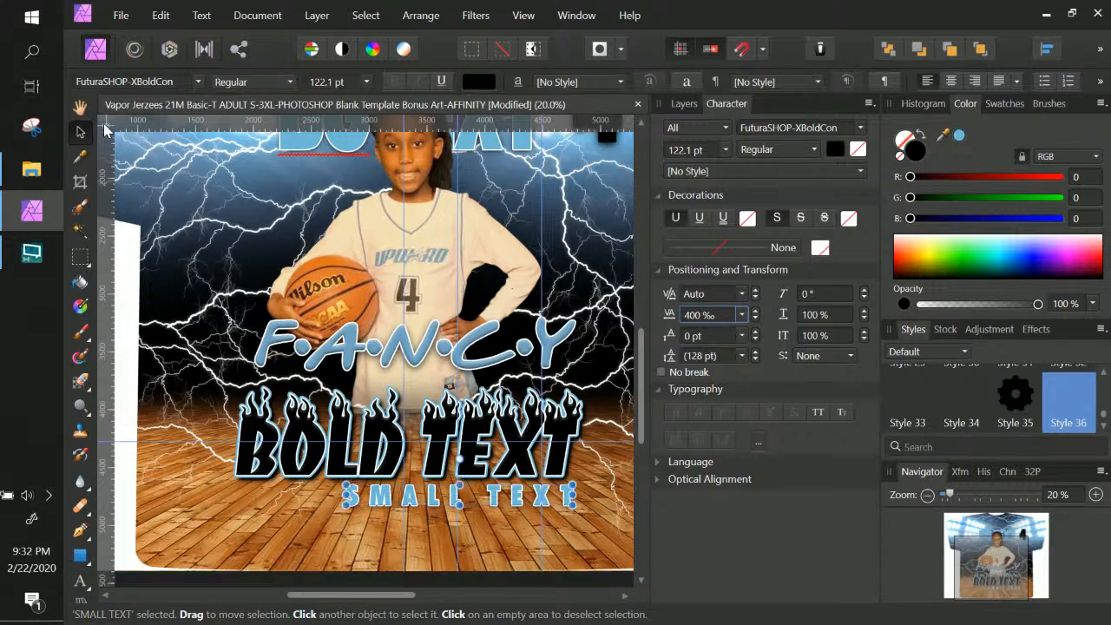
pyautogui.moveTo(495, 506); pyautogui.dragTo(447, 506)
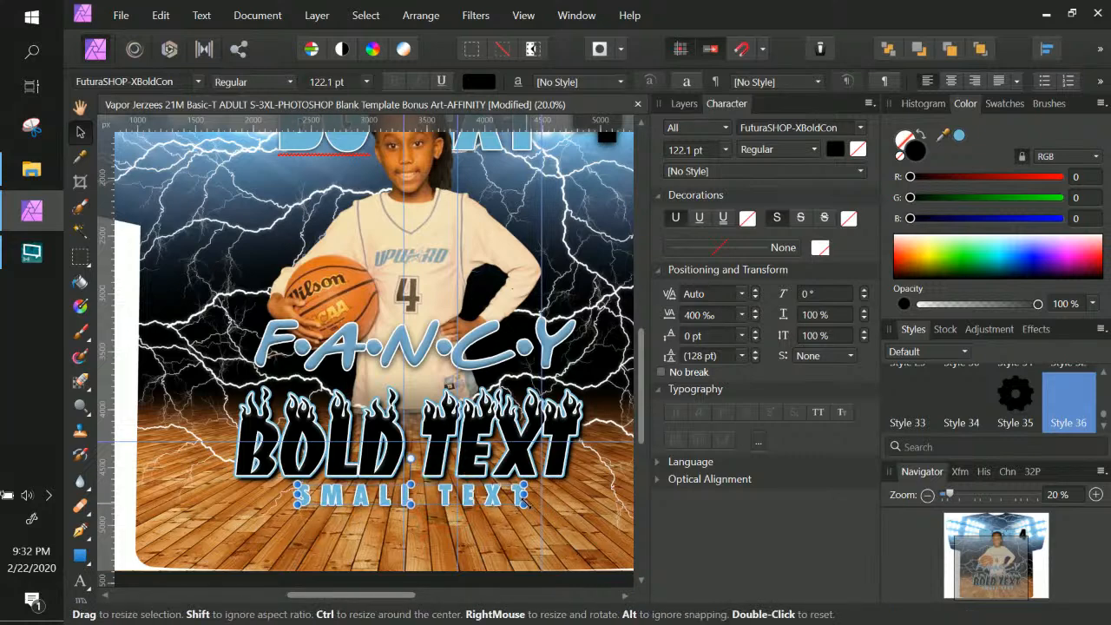
pyautogui.moveTo(523, 495); pyautogui.dragTo(441, 502)
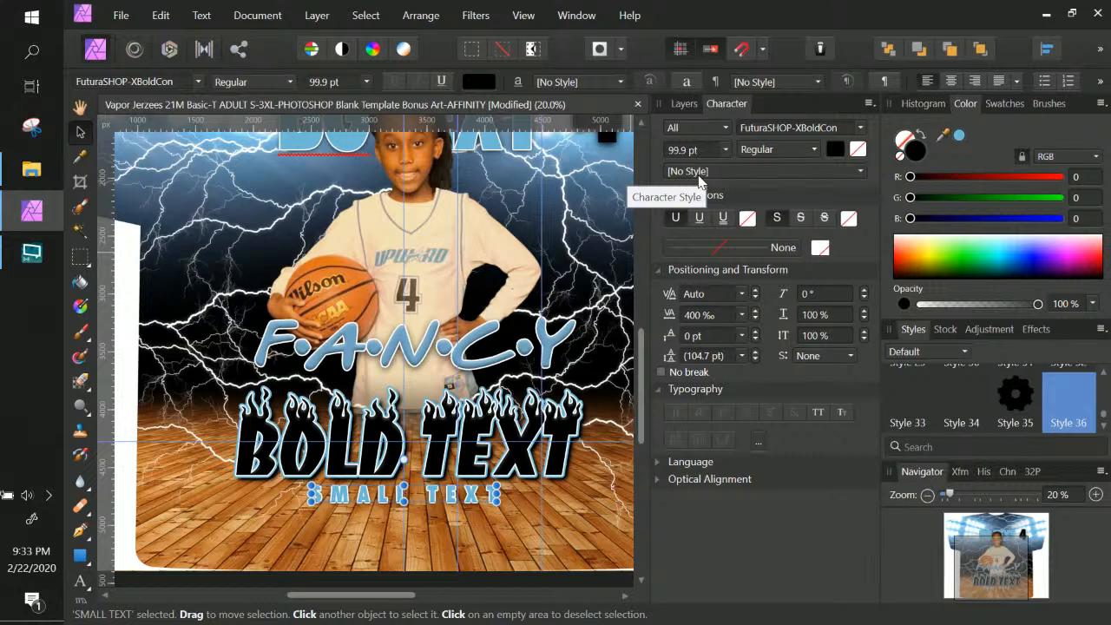
# Select the BOLD TEXT group and review its layer effects
pyautogui.click(566, 426)
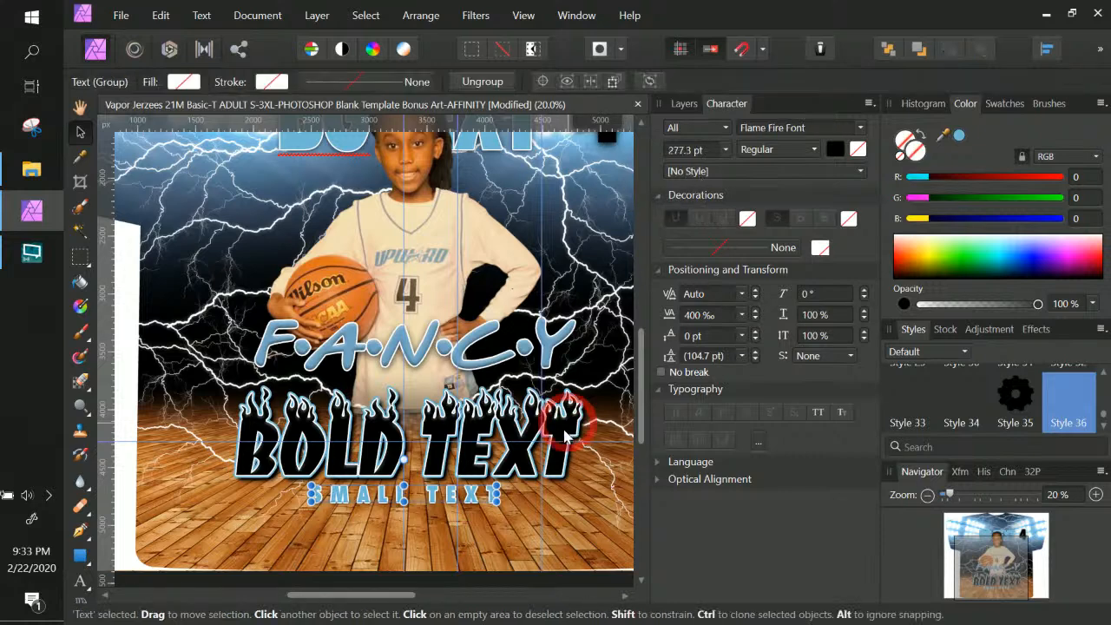
pyautogui.click(682, 103)
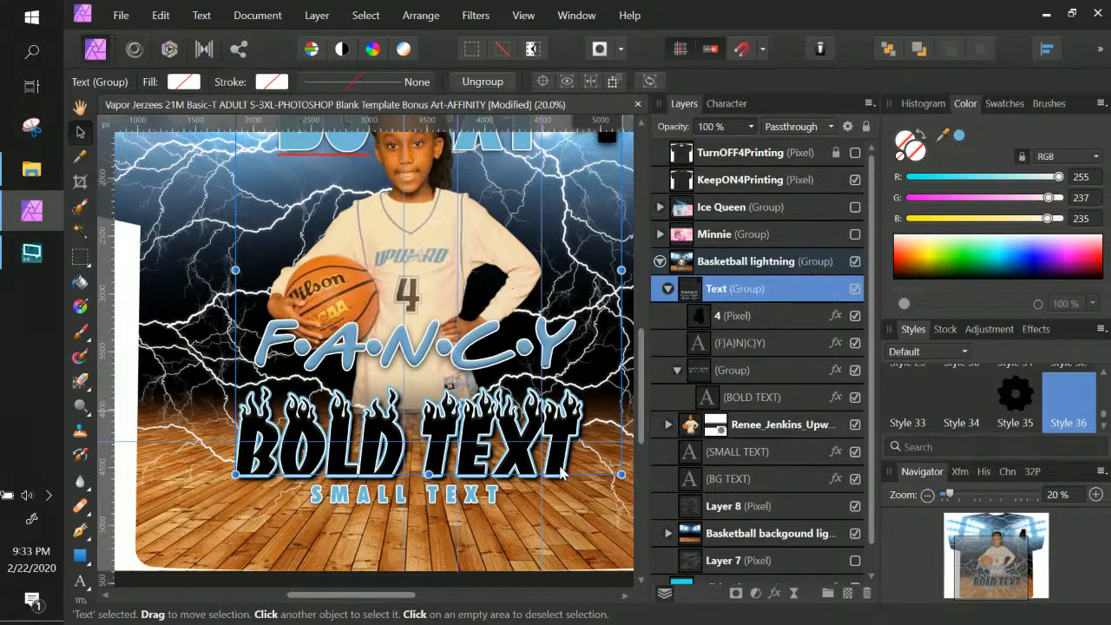
pyautogui.click(755, 371)
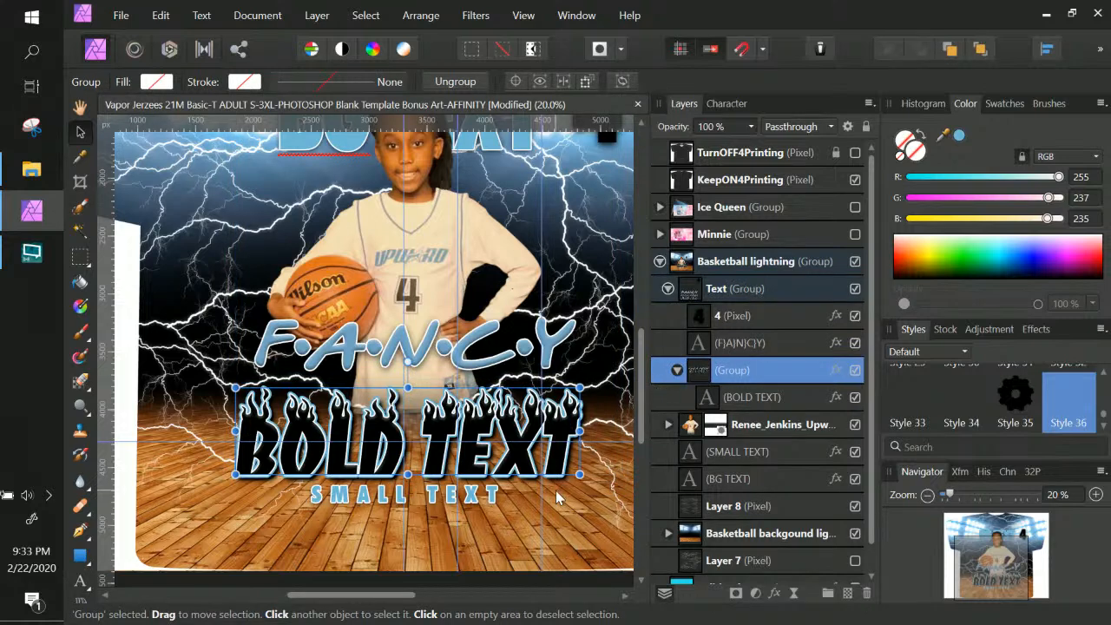
pyautogui.click(494, 497)
pyautogui.click(495, 497)
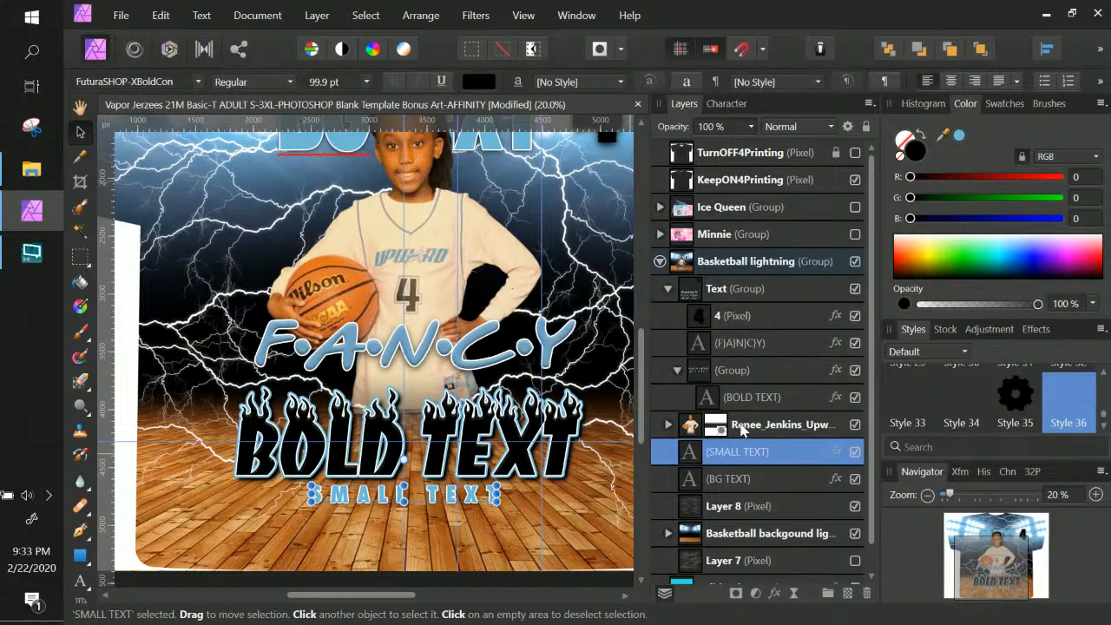
pyautogui.rightClick(519, 466)
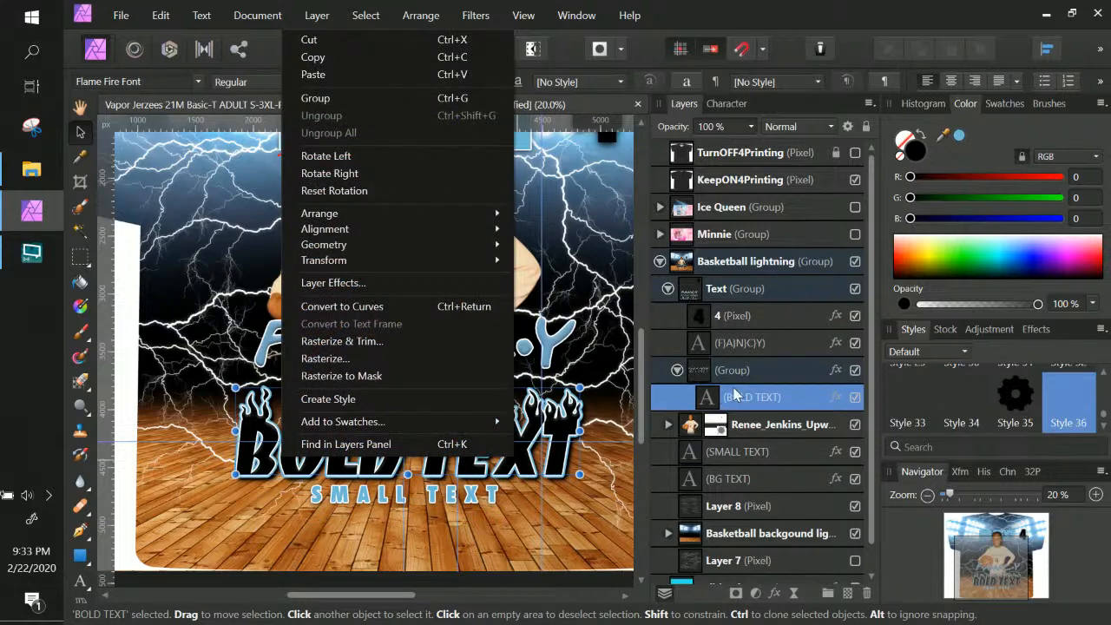
pyautogui.doubleClick(762, 401)
pyautogui.click(836, 397)
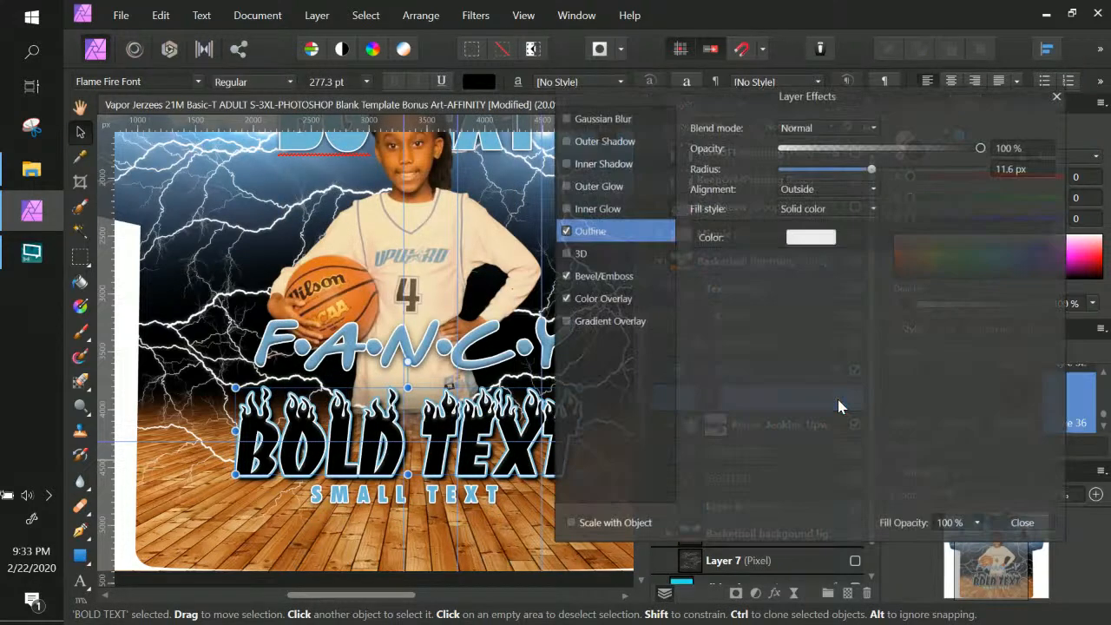
pyautogui.click(1037, 526)
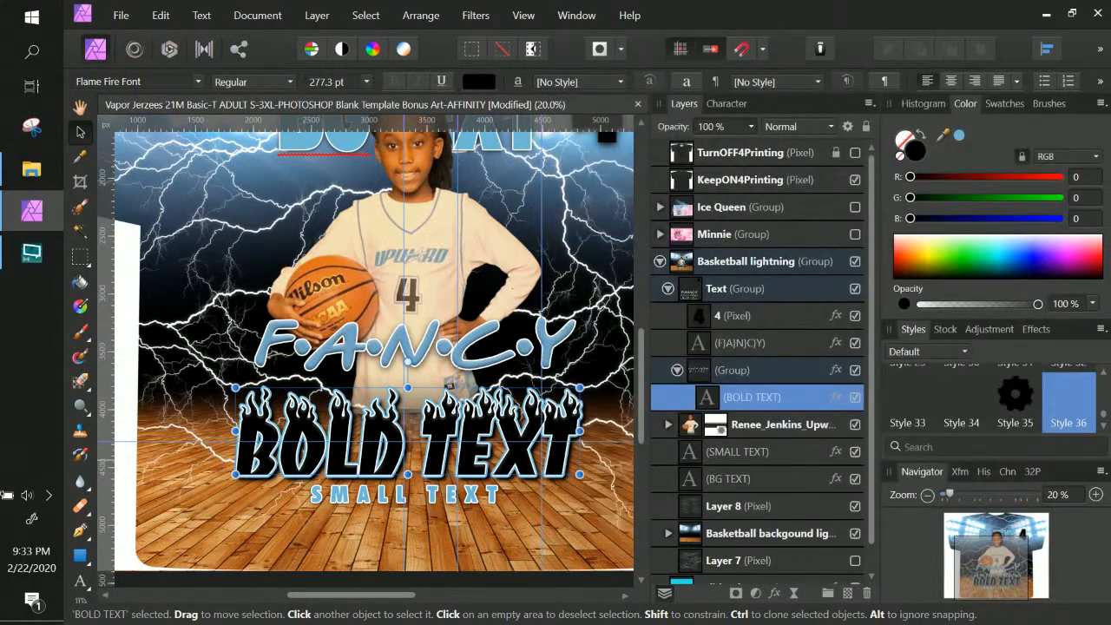
# Save BOLD TEXT's look as Style 37 and apply it to SMALL TEXT
pyautogui.click(1100, 330)
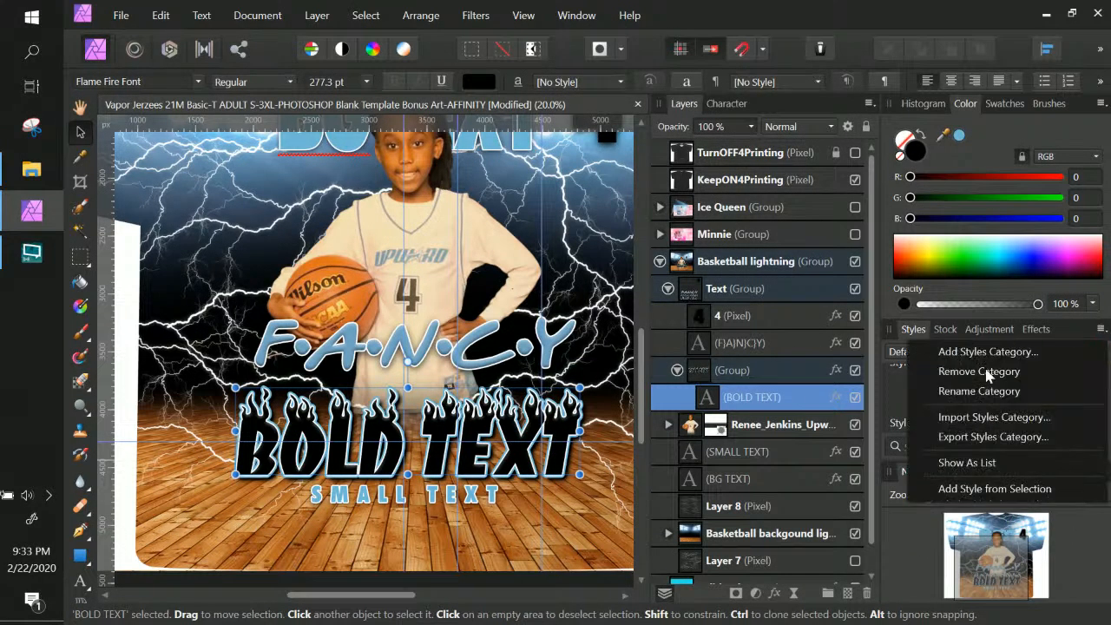
pyautogui.click(1006, 488)
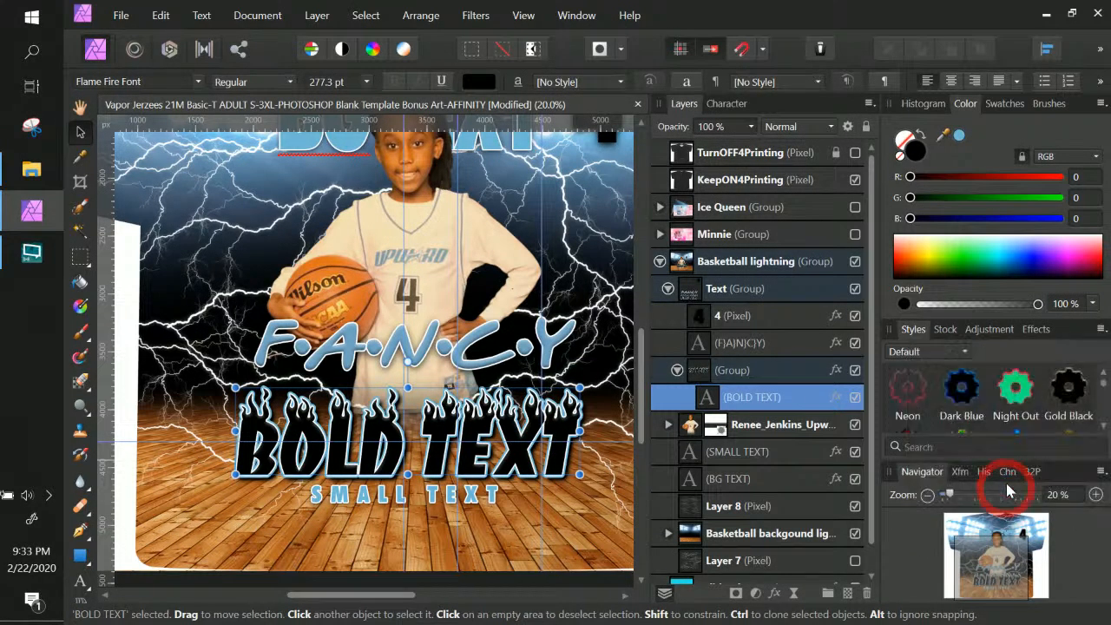
pyautogui.moveTo(1103, 388); pyautogui.dragTo(1103, 426)
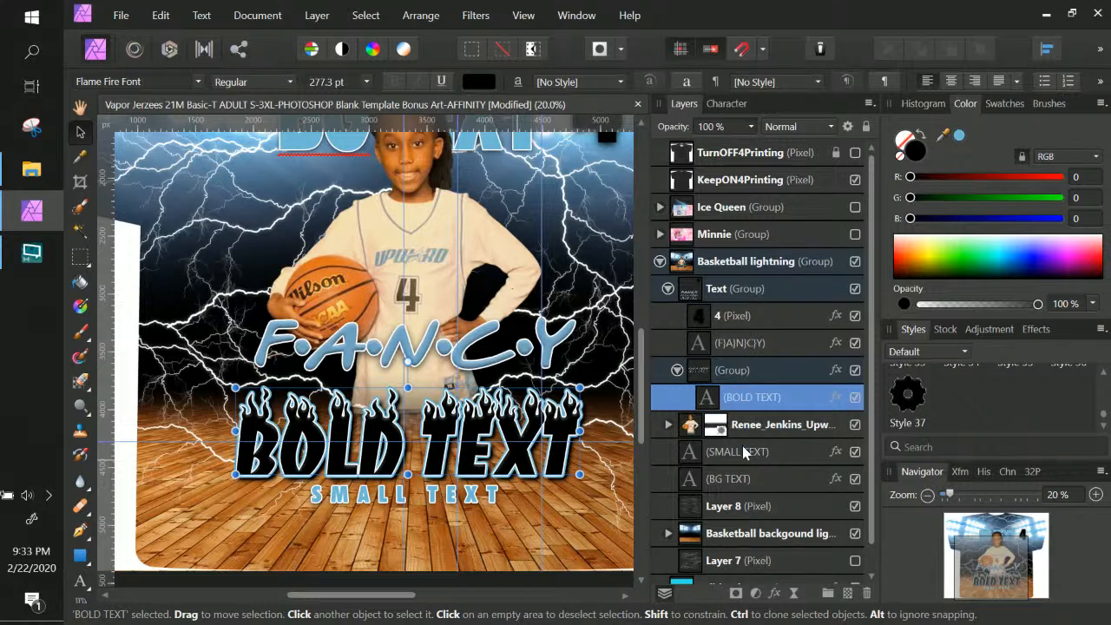
pyautogui.click(746, 453)
pyautogui.click(907, 397)
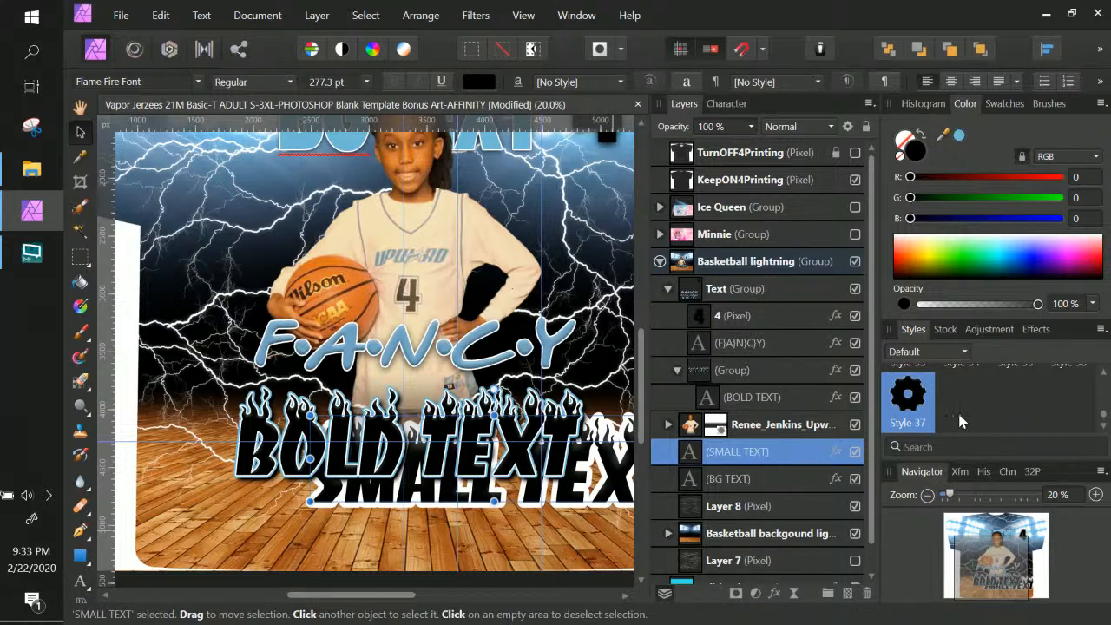
# Set SMALL TEXT in FuturaSHOP-XBoldCon and shrink it to about 95 pt
pyautogui.click(719, 104)
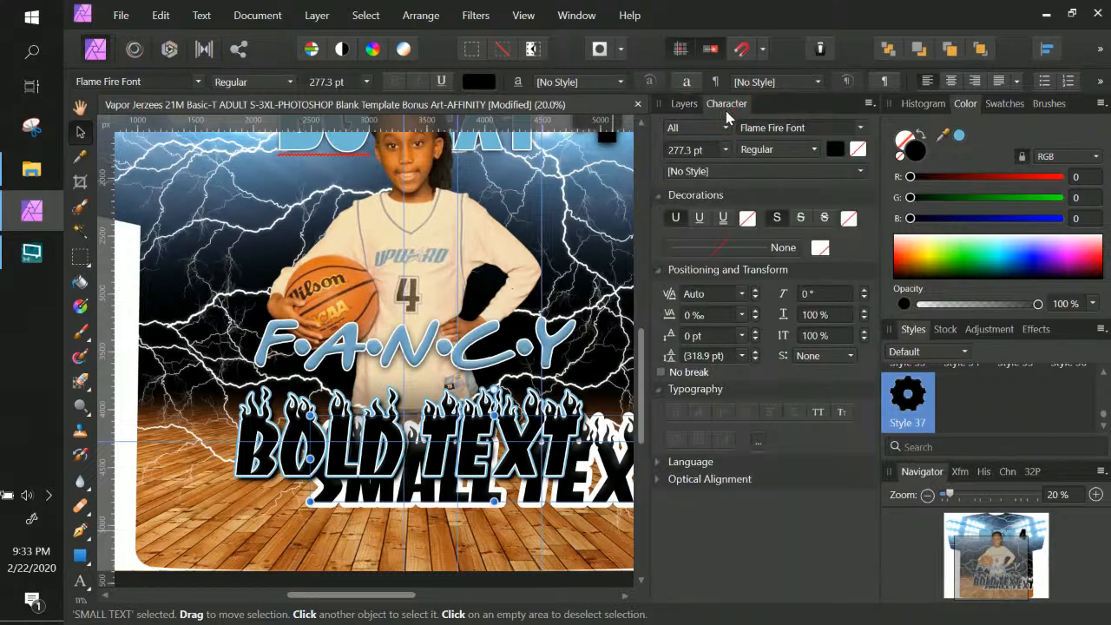
pyautogui.click(807, 129)
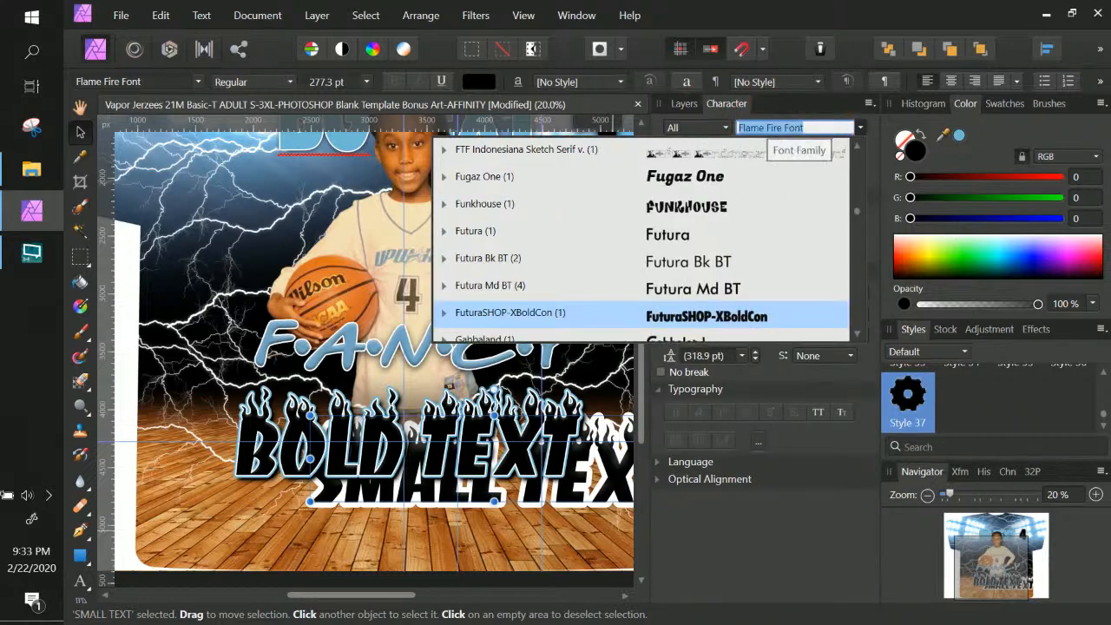
pyautogui.write('FUTUR')
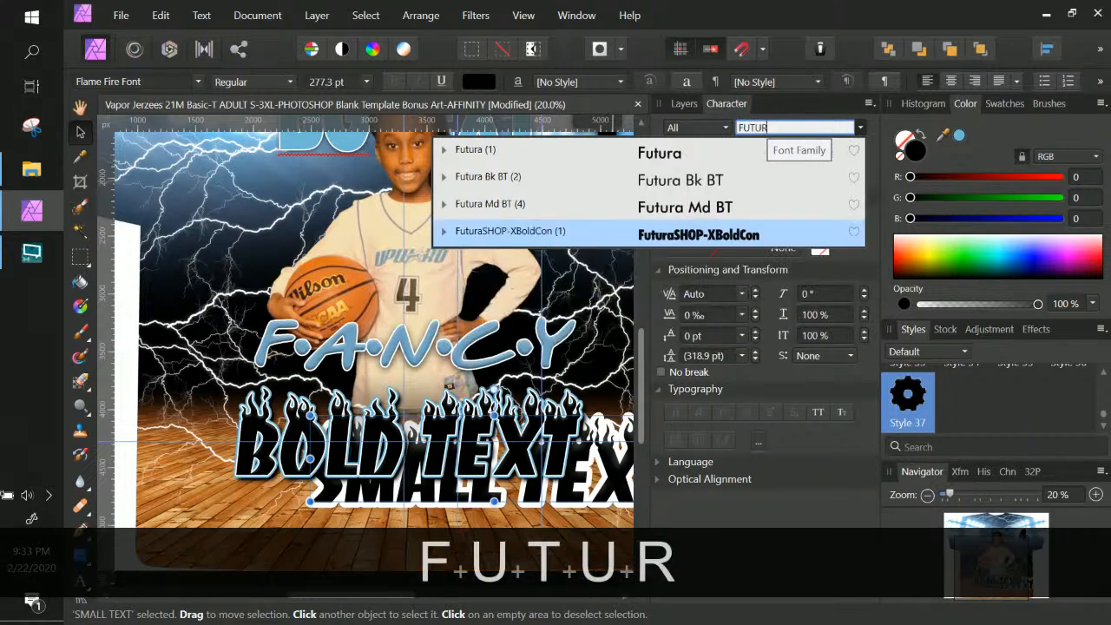
pyautogui.click(758, 237)
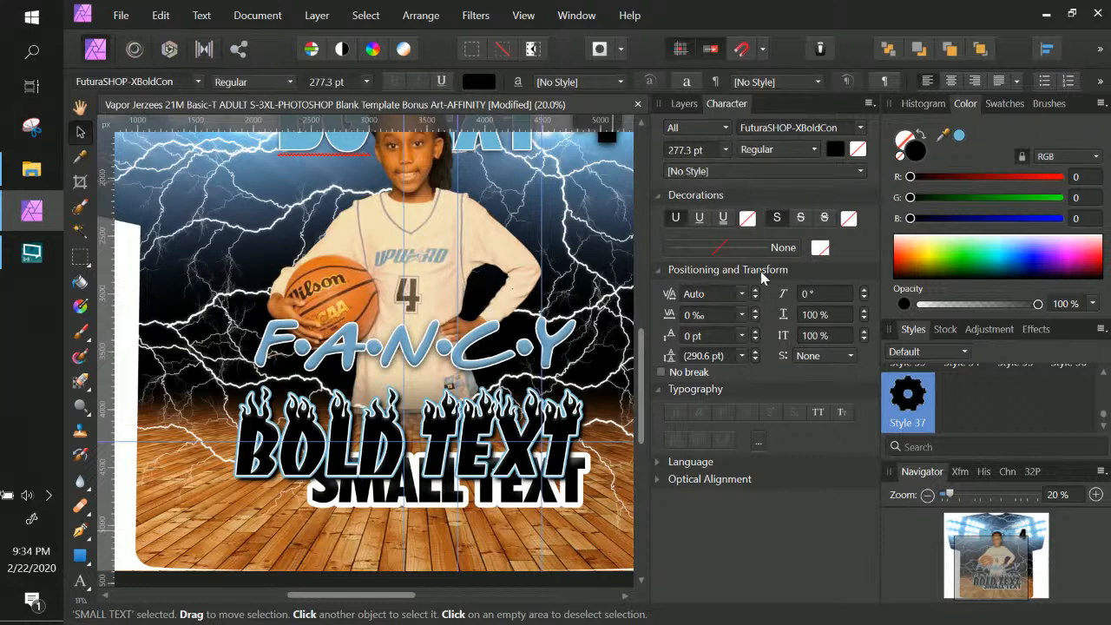
pyautogui.moveTo(585, 502); pyautogui.dragTo(405, 469)
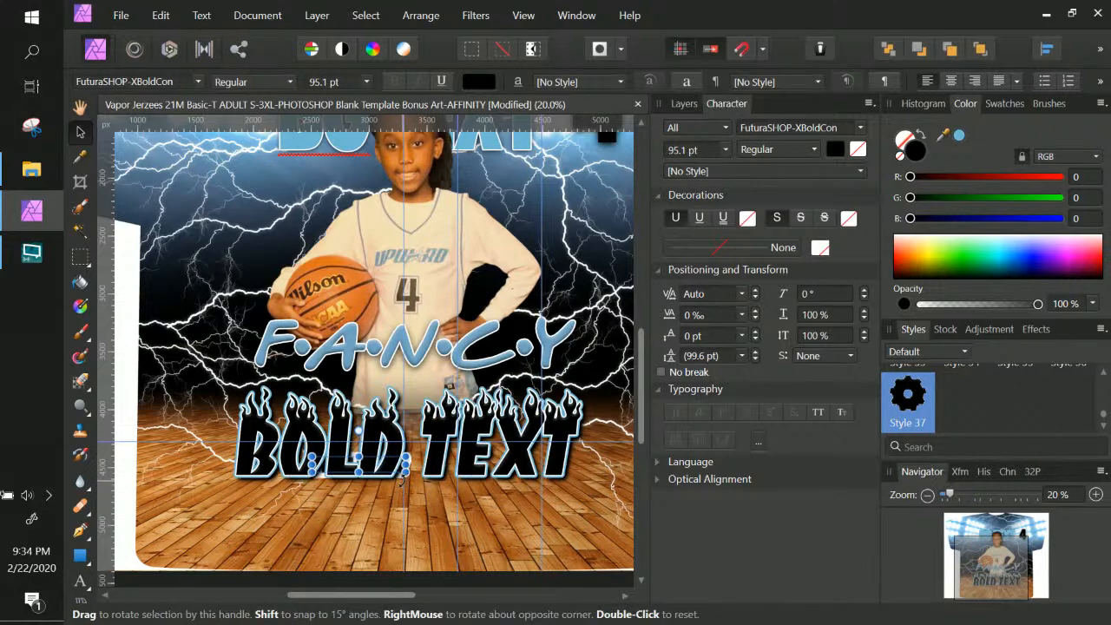
# Place SMALL TEXT just below BOLD TEXT and set its tracking to 600‰
pyautogui.press('Down')
pyautogui.press('Down')
pyautogui.press('Down')
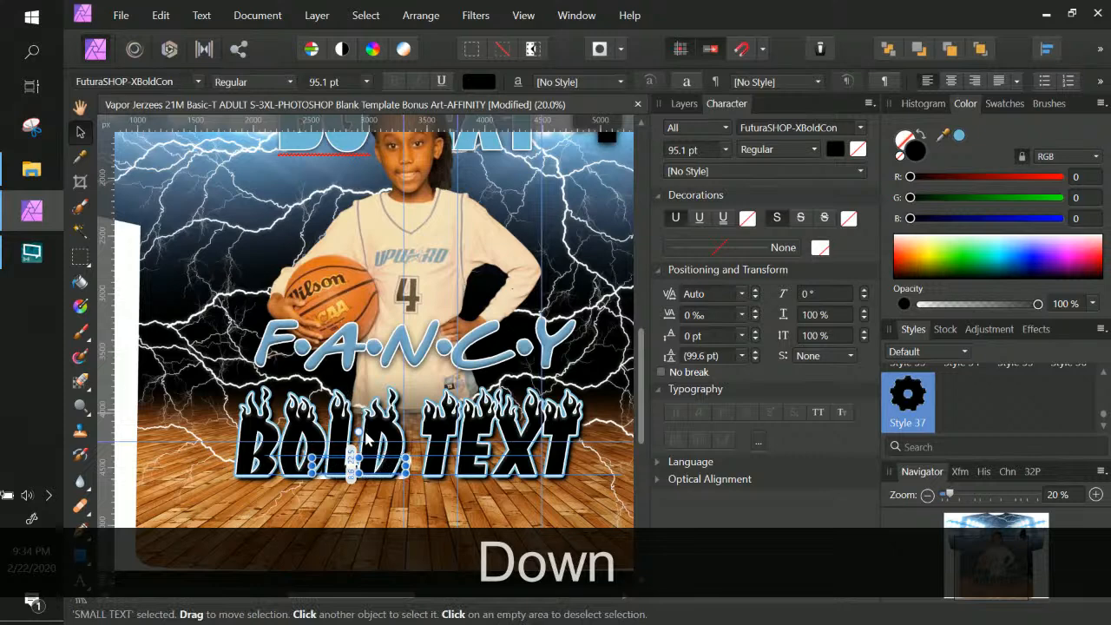
pyautogui.moveTo(374, 469); pyautogui.dragTo(417, 498)
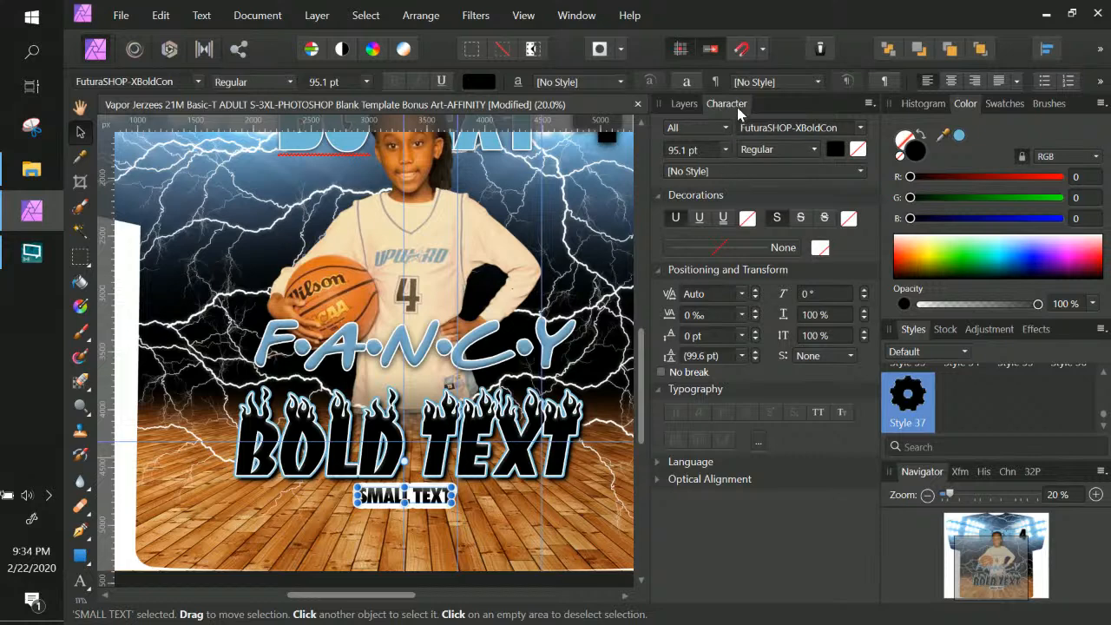
pyautogui.click(697, 316)
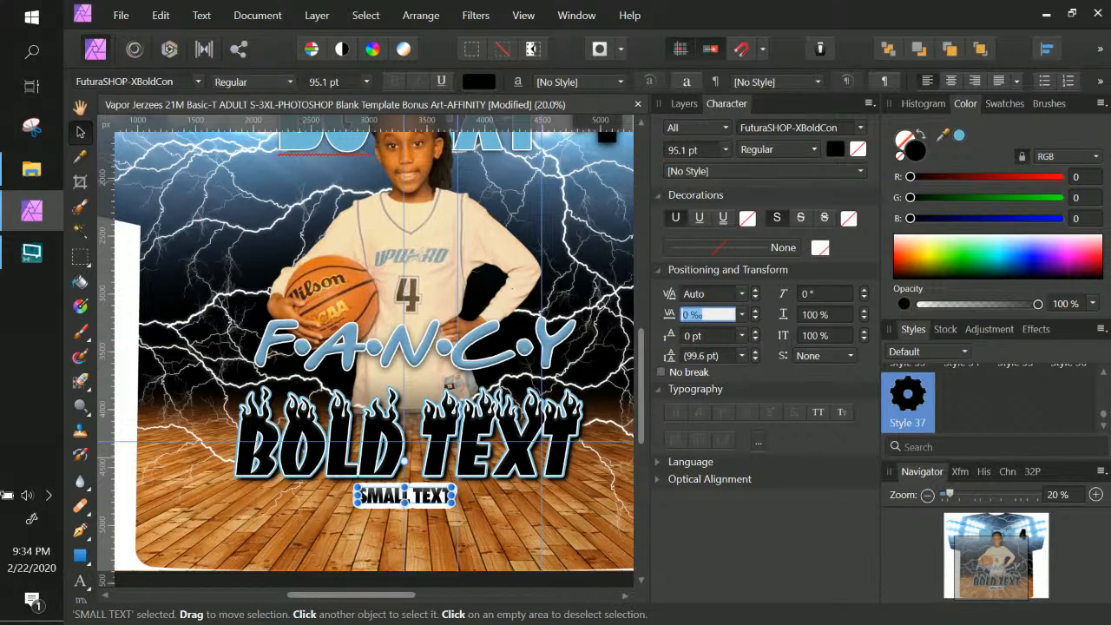
pyautogui.write('600')
pyautogui.press('Return')
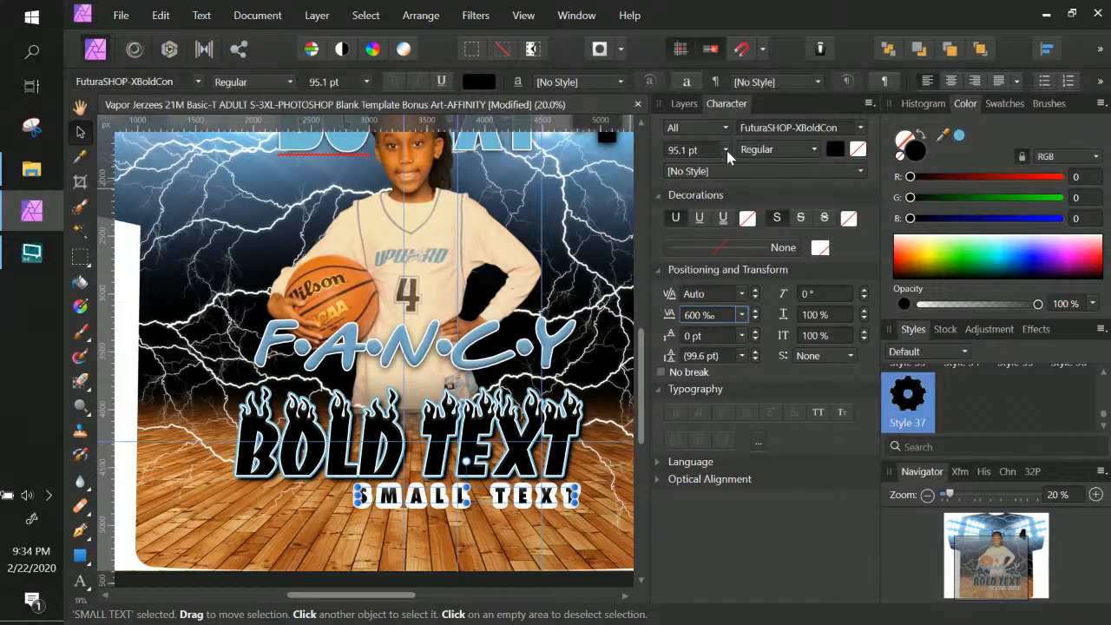
pyautogui.click(792, 83)
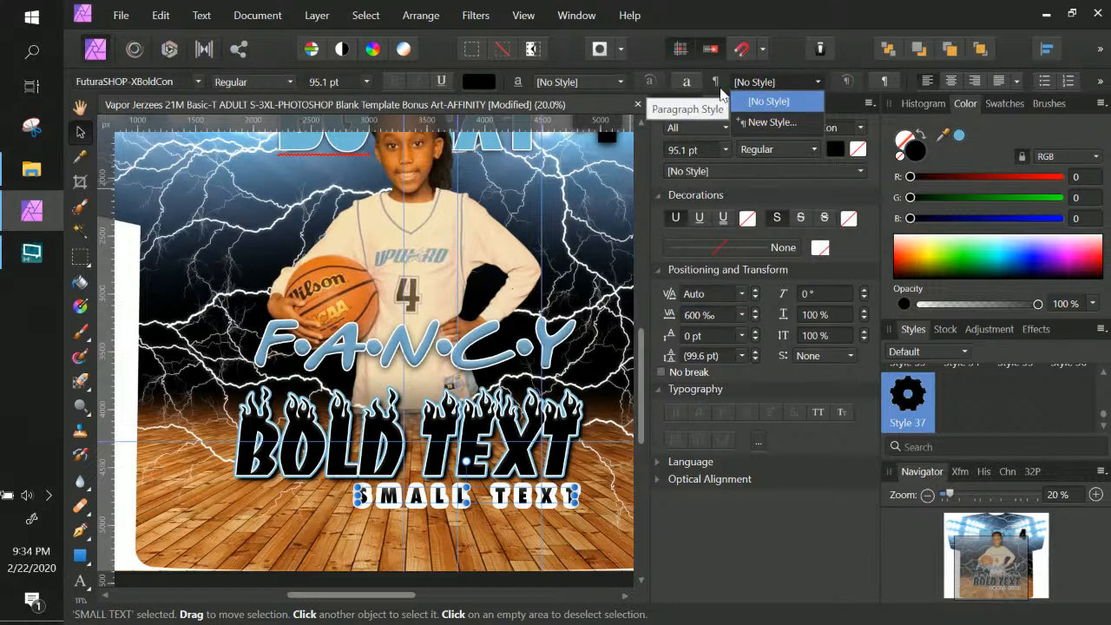
# Close the paragraph style choices and look over the optical alignment settings
pyautogui.click(658, 481)
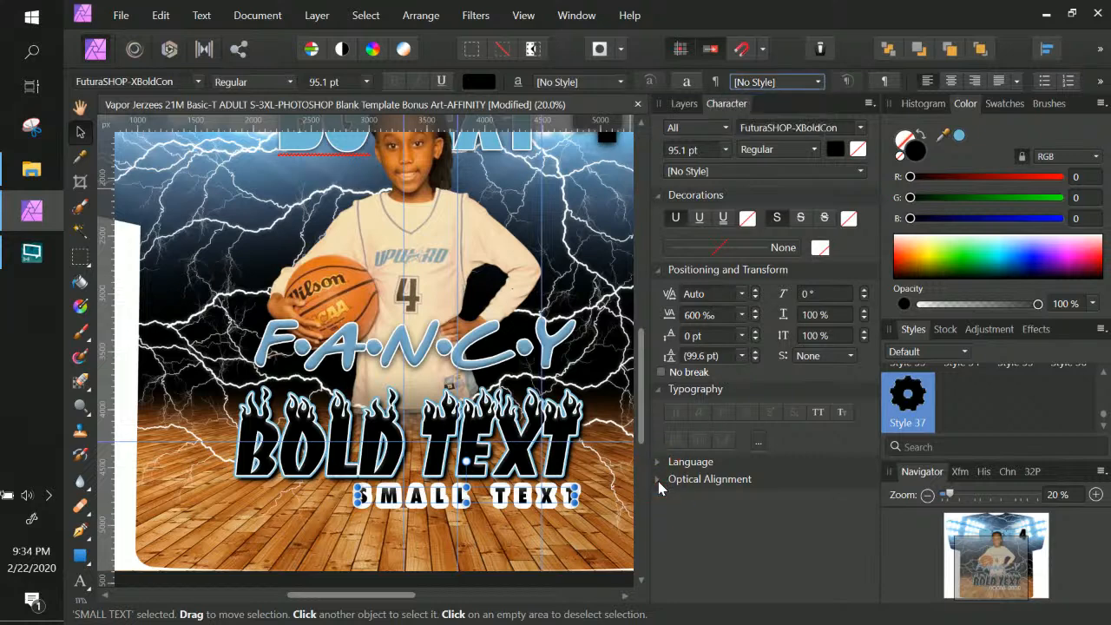
pyautogui.click(657, 482)
pyautogui.scroll(-2, 707, 508)
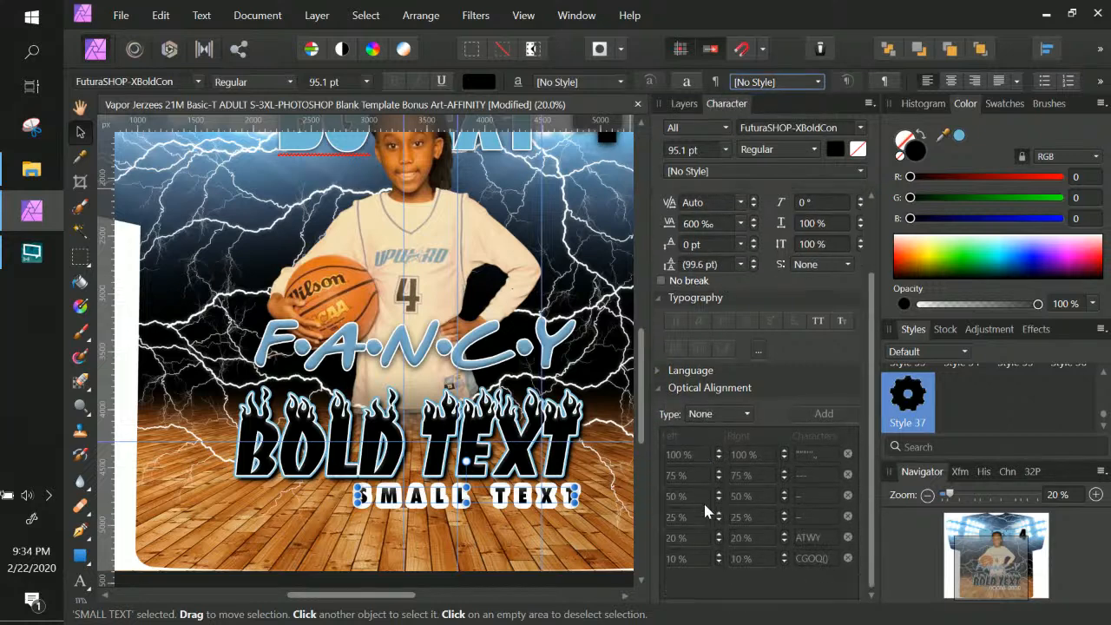
pyautogui.scroll(2, 708, 510)
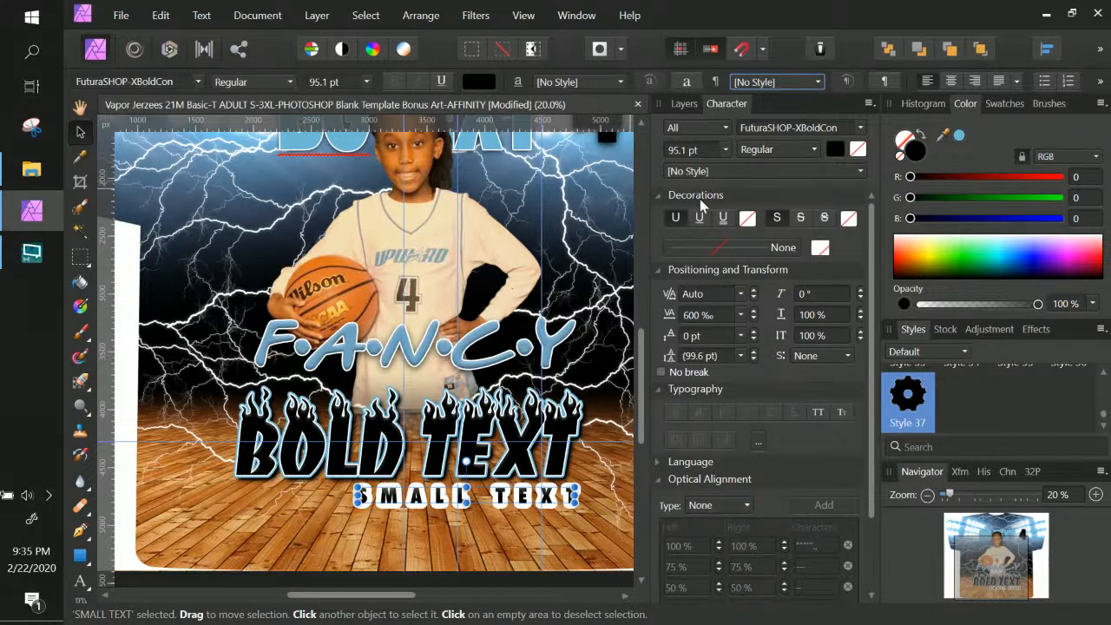
# In Typography, try All Caps, Small Caps and All Small Caps, then keep Normal
pyautogui.click(869, 106)
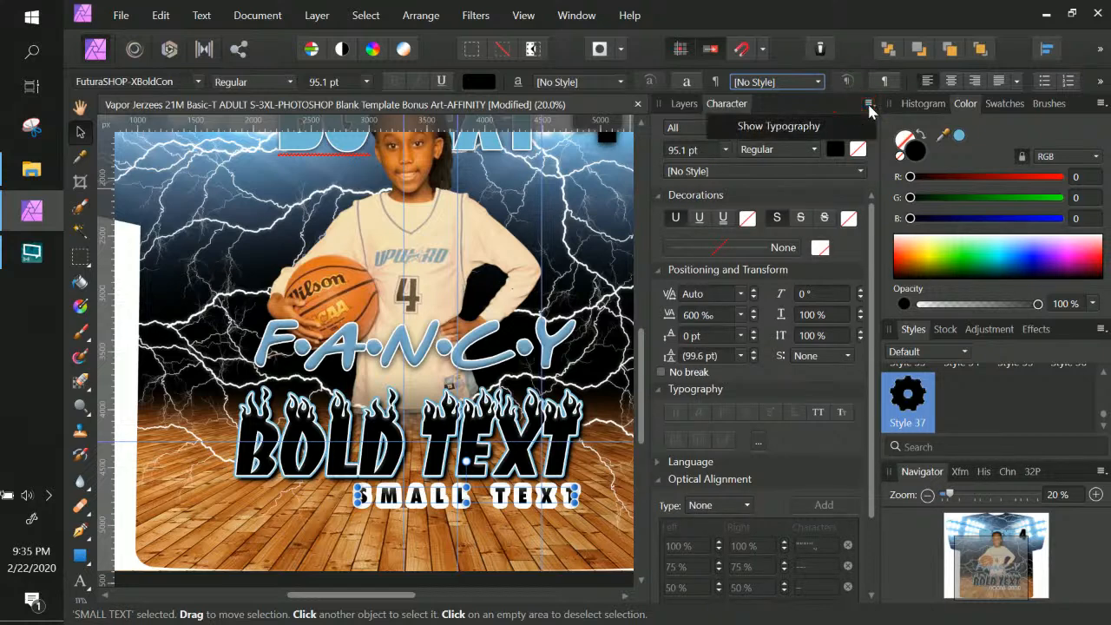
pyautogui.click(798, 124)
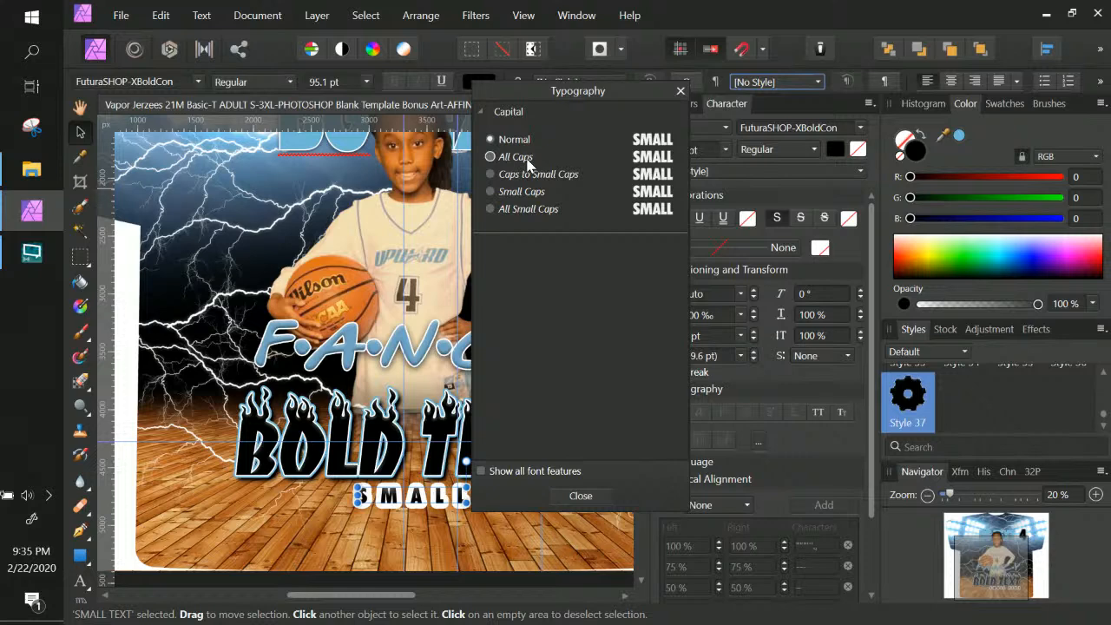
pyautogui.click(496, 158)
pyautogui.click(496, 174)
pyautogui.click(490, 191)
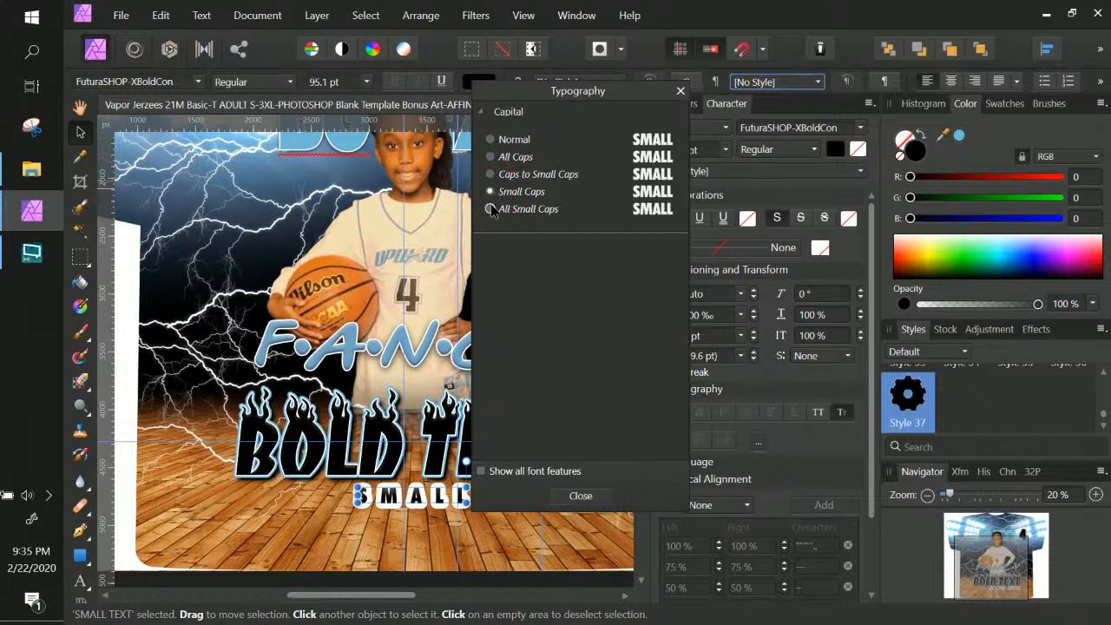
pyautogui.click(491, 209)
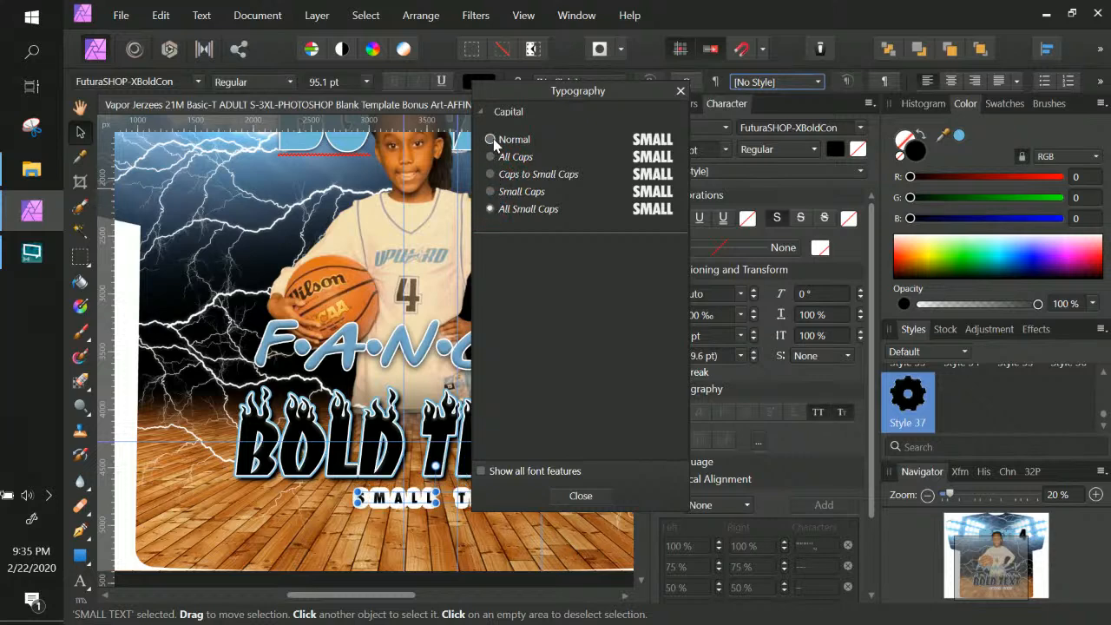
pyautogui.click(494, 140)
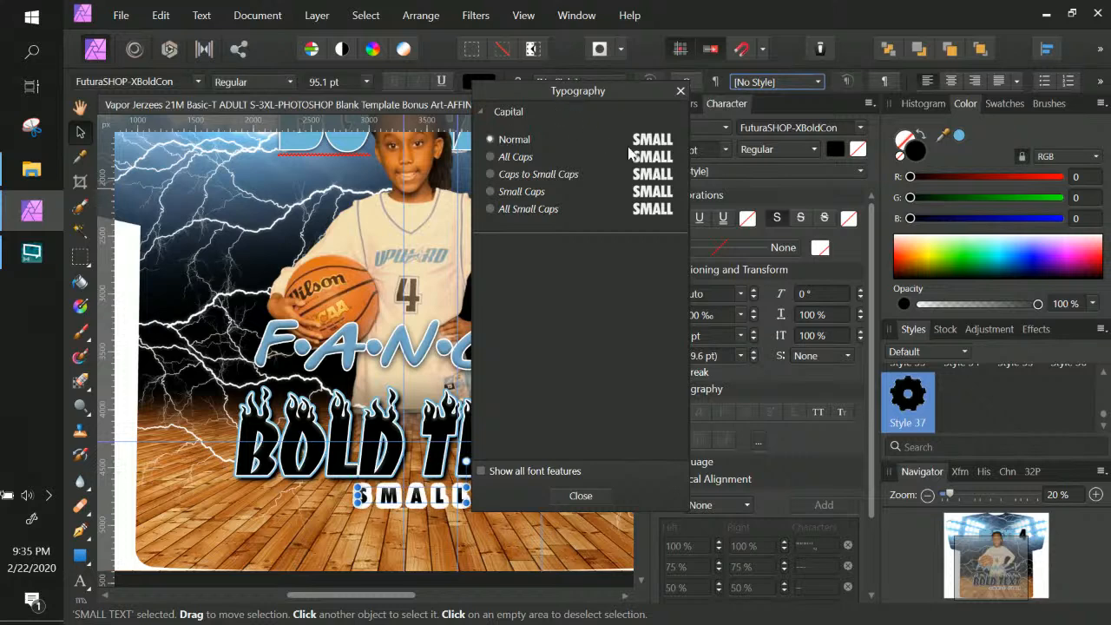
pyautogui.click(581, 498)
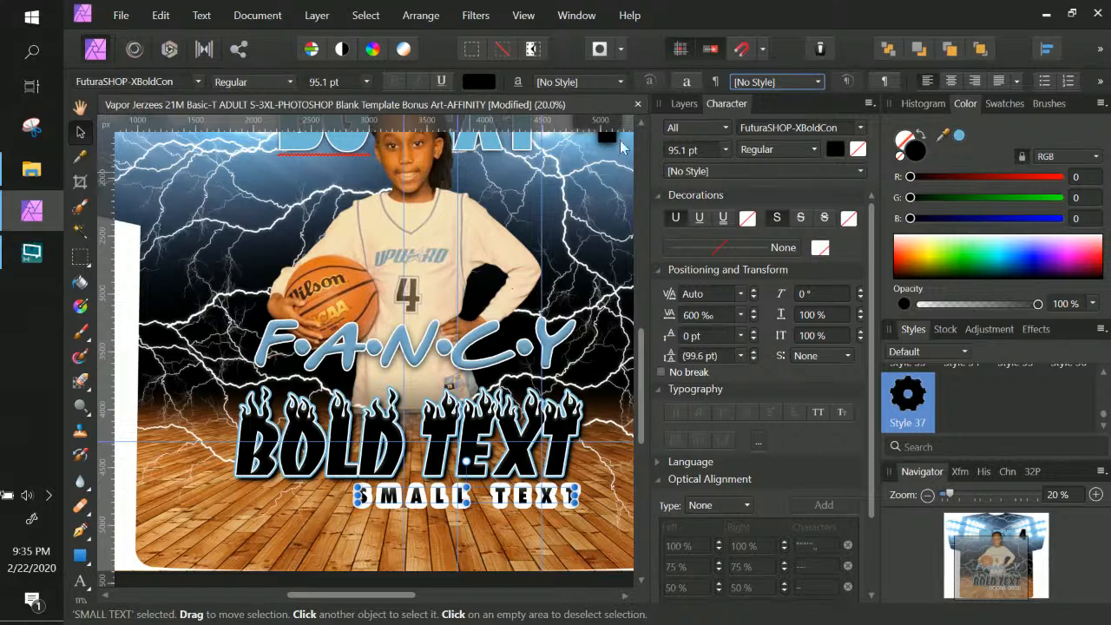
# Thin SMALL TEXT's white outline to about 13 px and centre it under BOLD TEXT
pyautogui.click(693, 103)
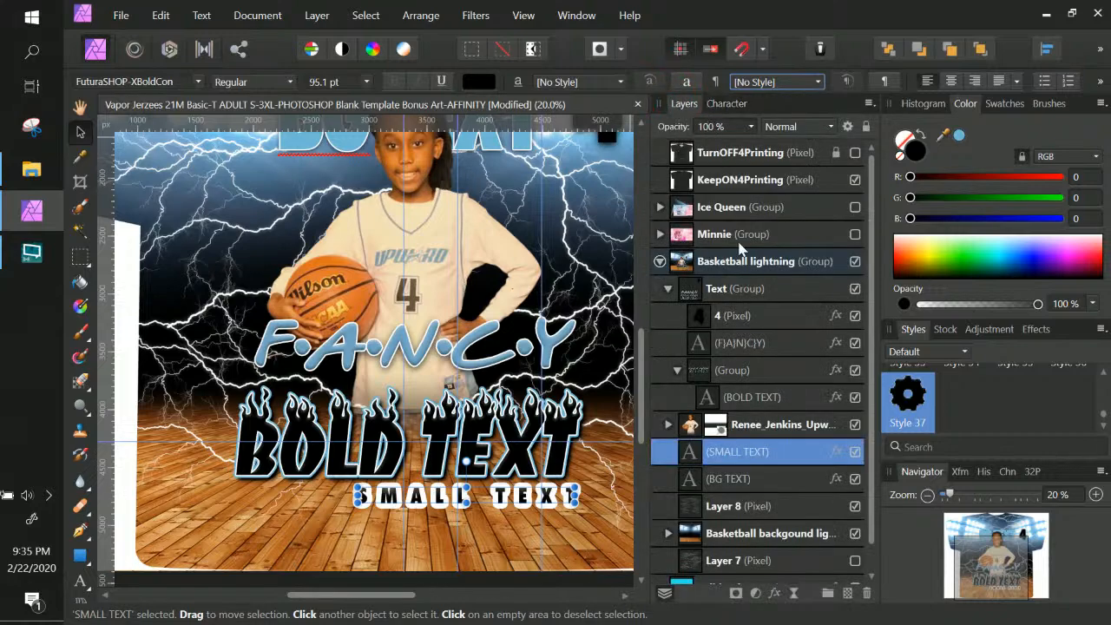
pyautogui.click(834, 453)
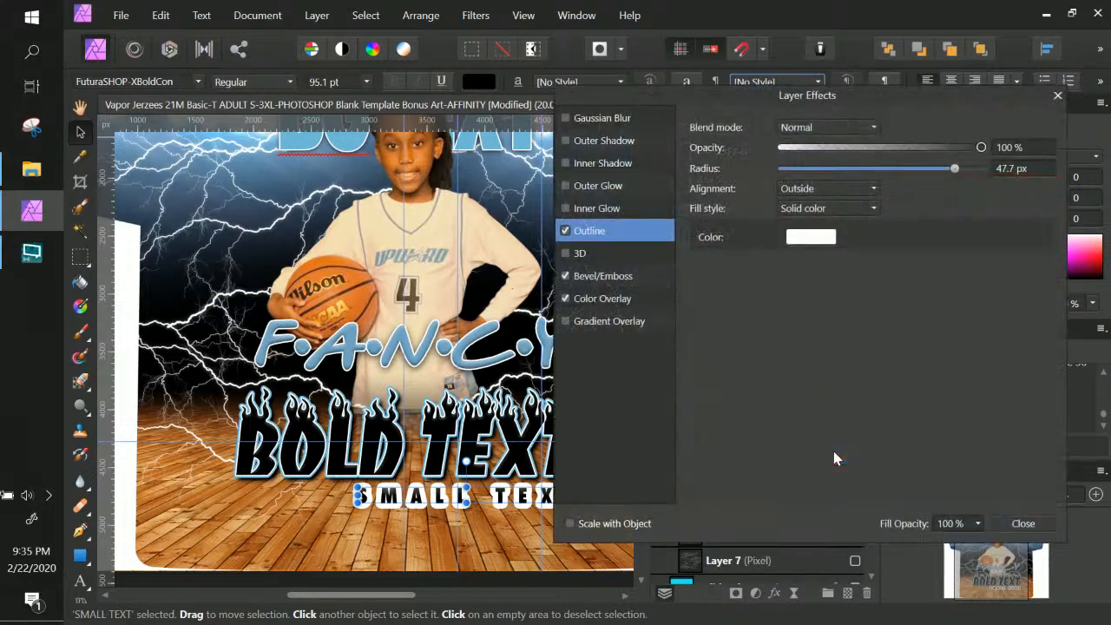
pyautogui.moveTo(937, 172); pyautogui.dragTo(894, 171)
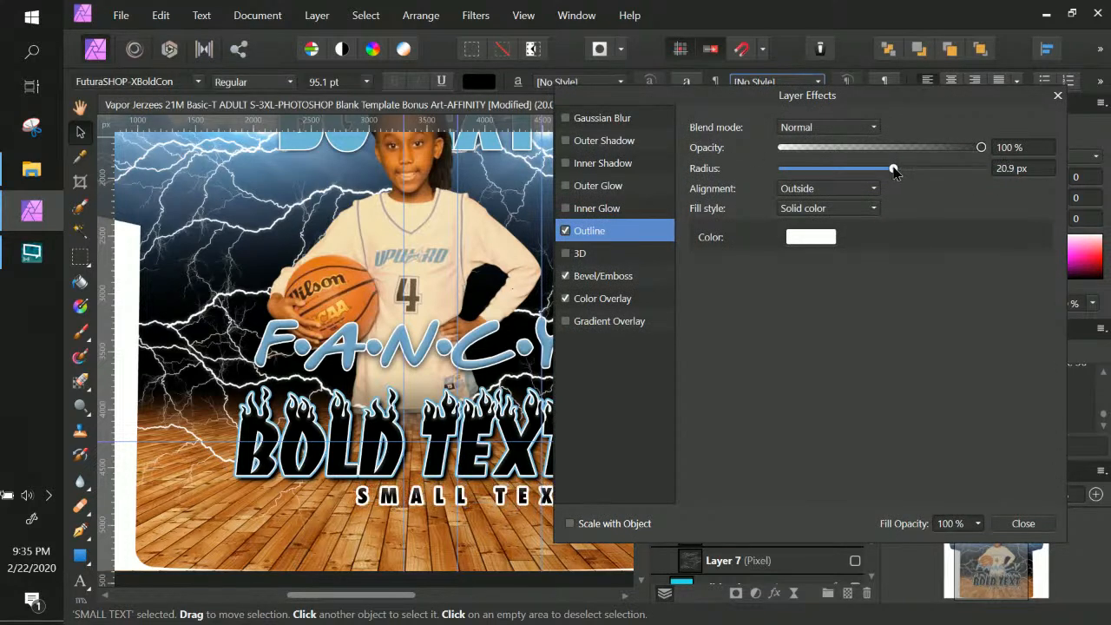
pyautogui.moveTo(894, 170); pyautogui.dragTo(875, 170)
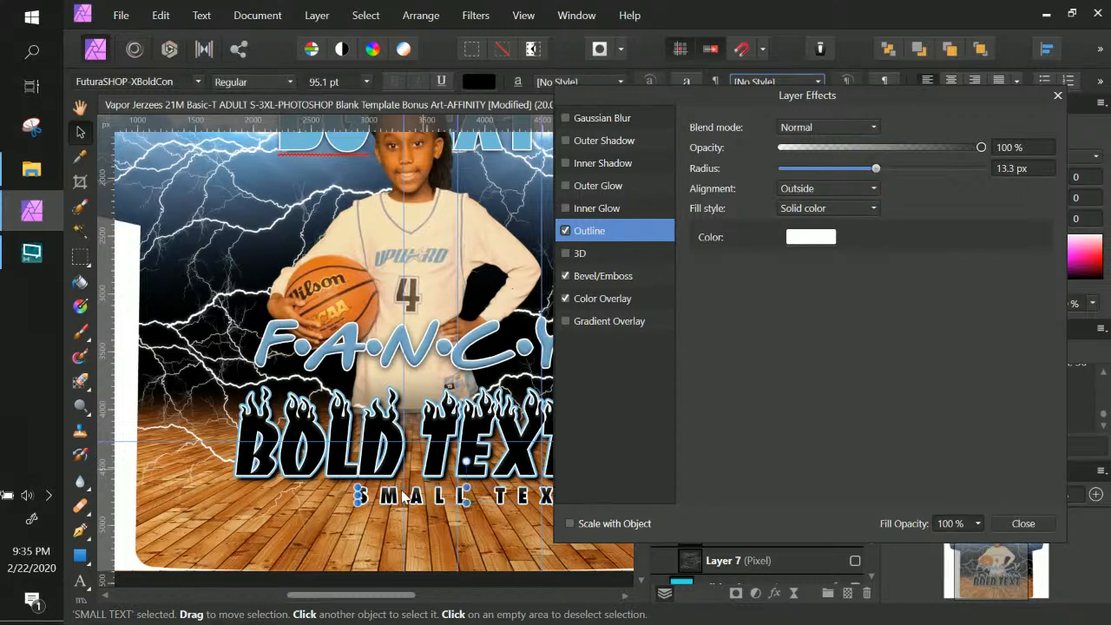
pyautogui.moveTo(365, 496); pyautogui.dragTo(332, 502)
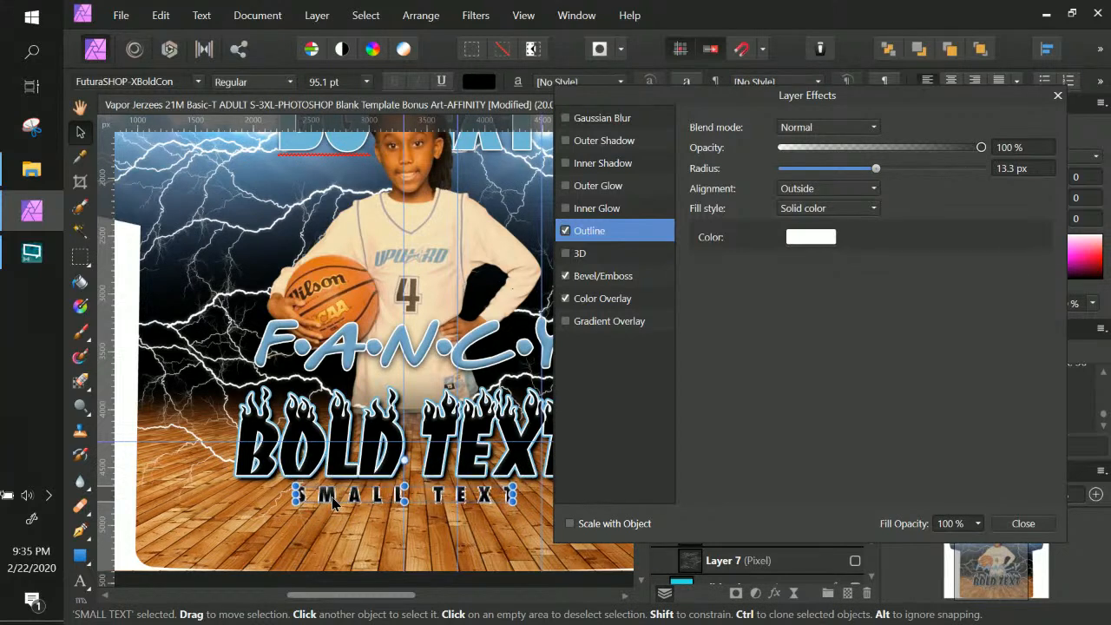
pyautogui.click(1057, 97)
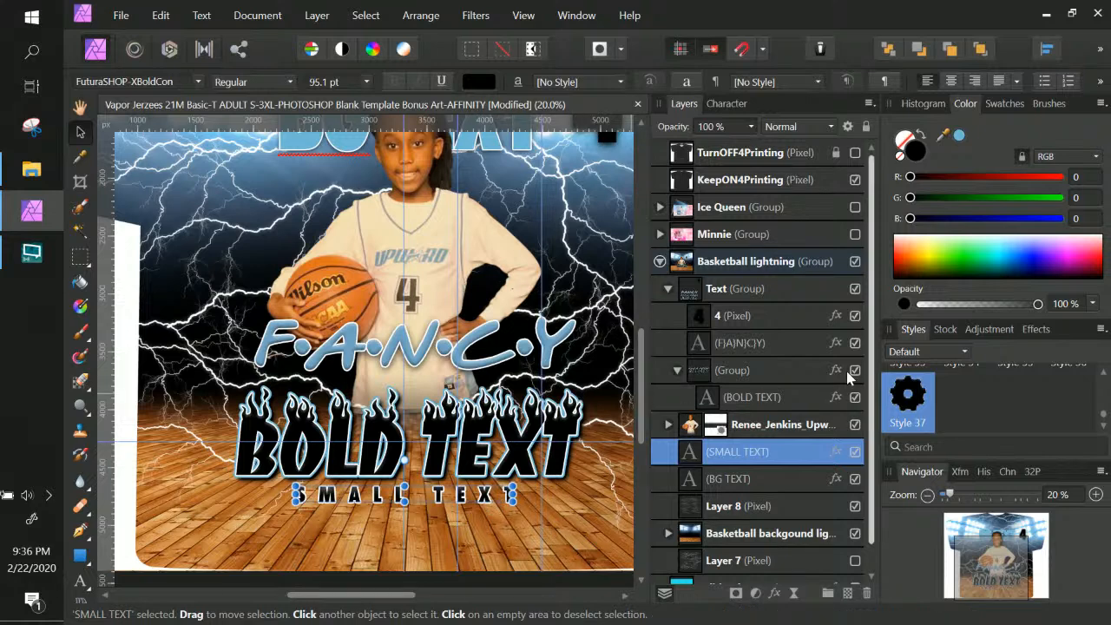
# Review the number 4's outline effect unchanged, then start renaming the BOLD TEXT layer
pyautogui.click(756, 316)
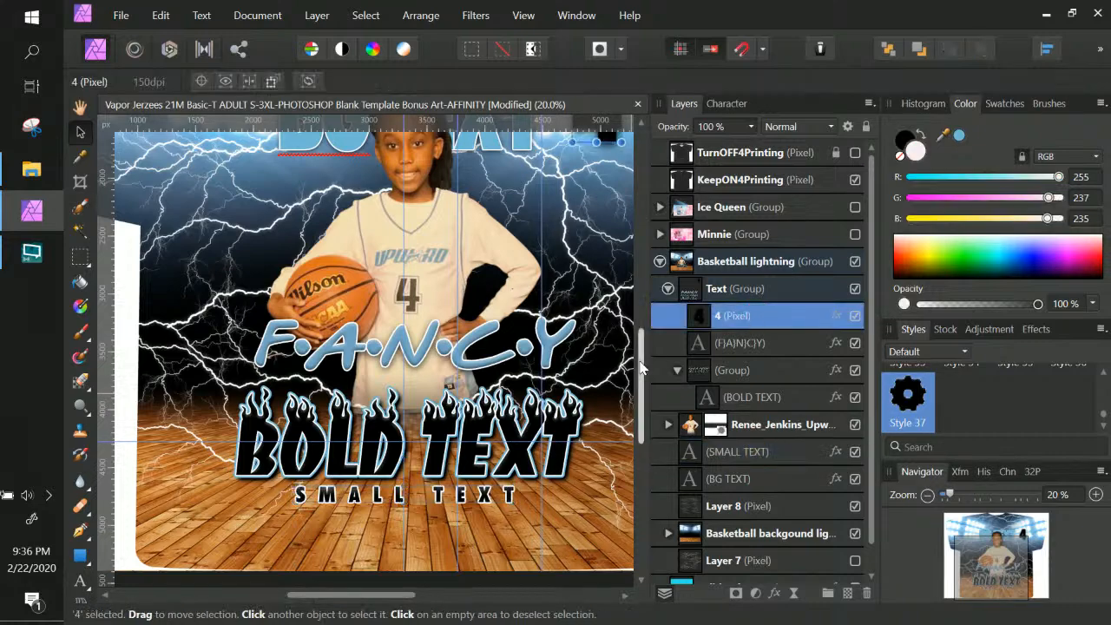
pyautogui.press('space')
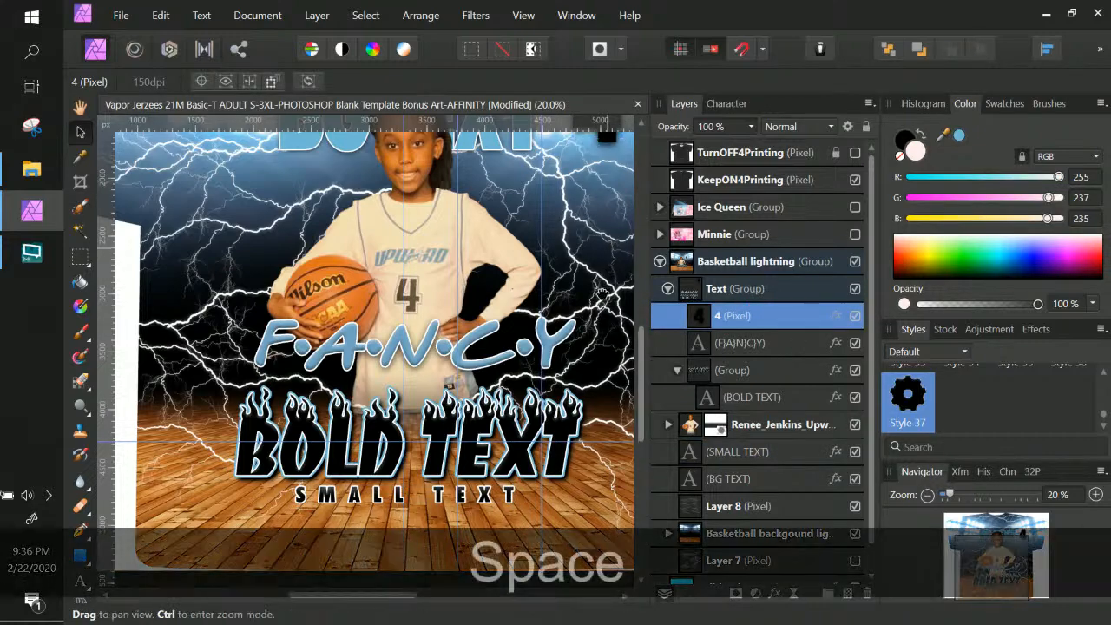
pyautogui.moveTo(610, 240); pyautogui.dragTo(597, 383)
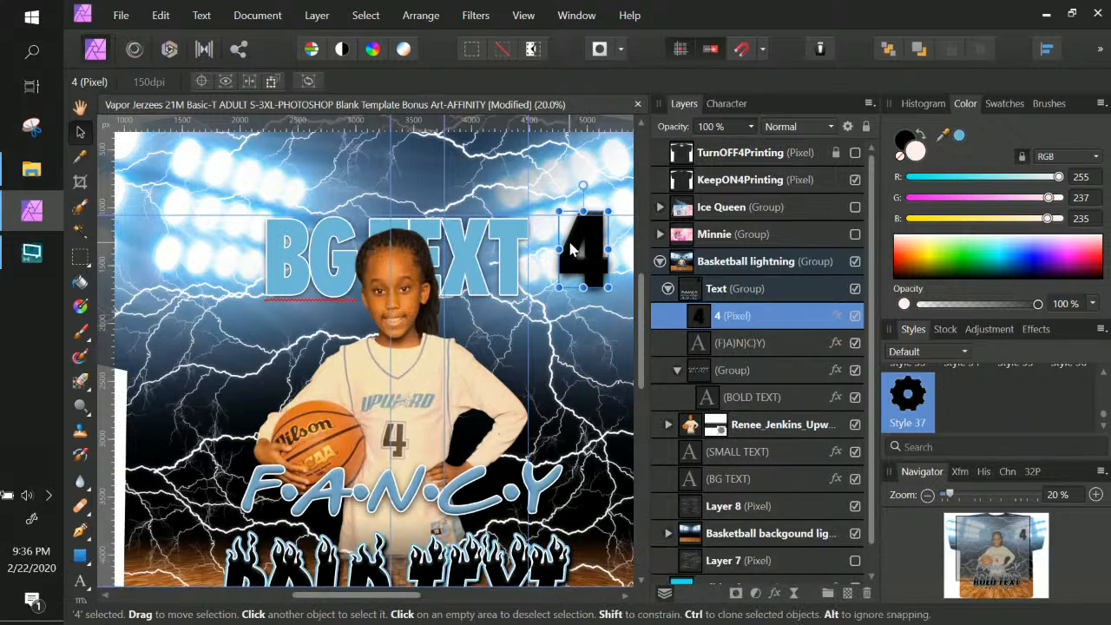
pyautogui.click(837, 316)
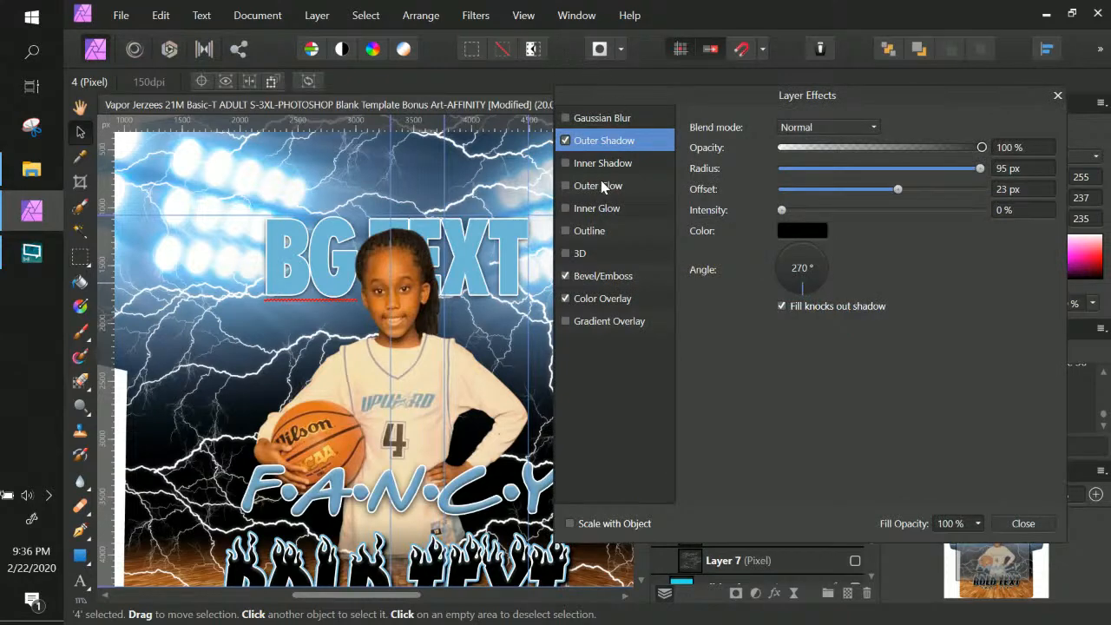
pyautogui.click(572, 230)
pyautogui.moveTo(843, 92); pyautogui.dragTo(725, 38)
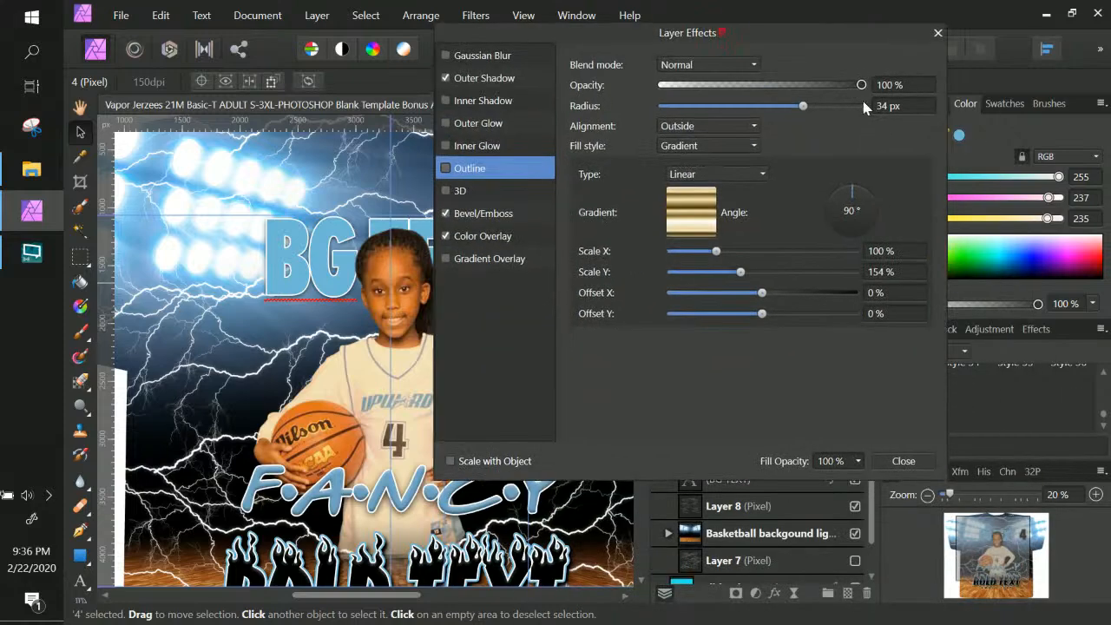
pyautogui.click(902, 460)
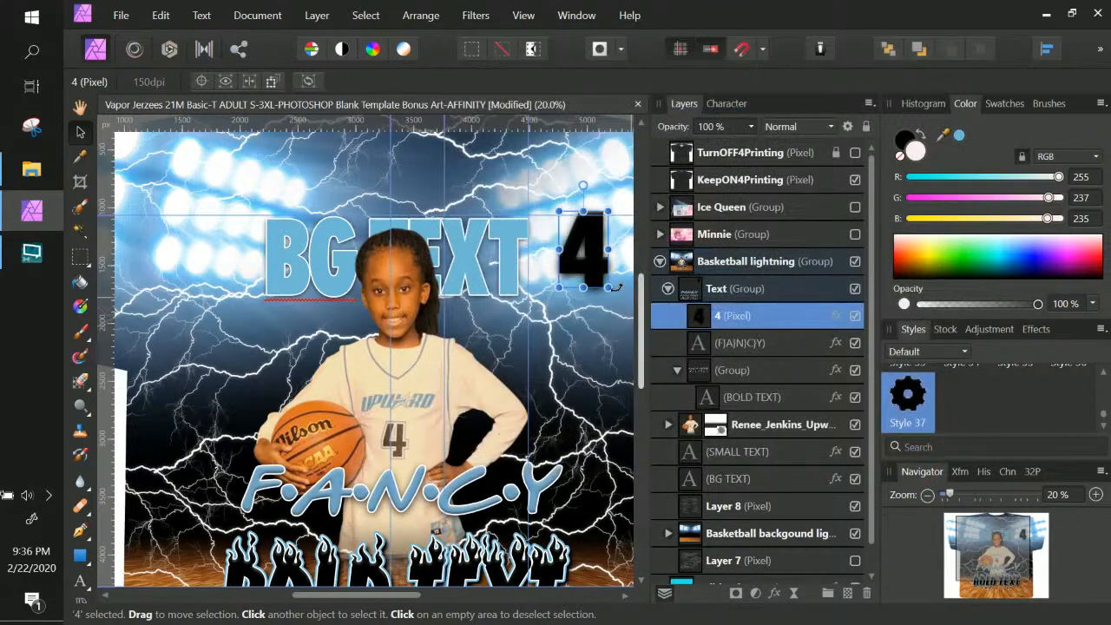
pyautogui.rightClick(469, 574)
pyautogui.click(782, 400)
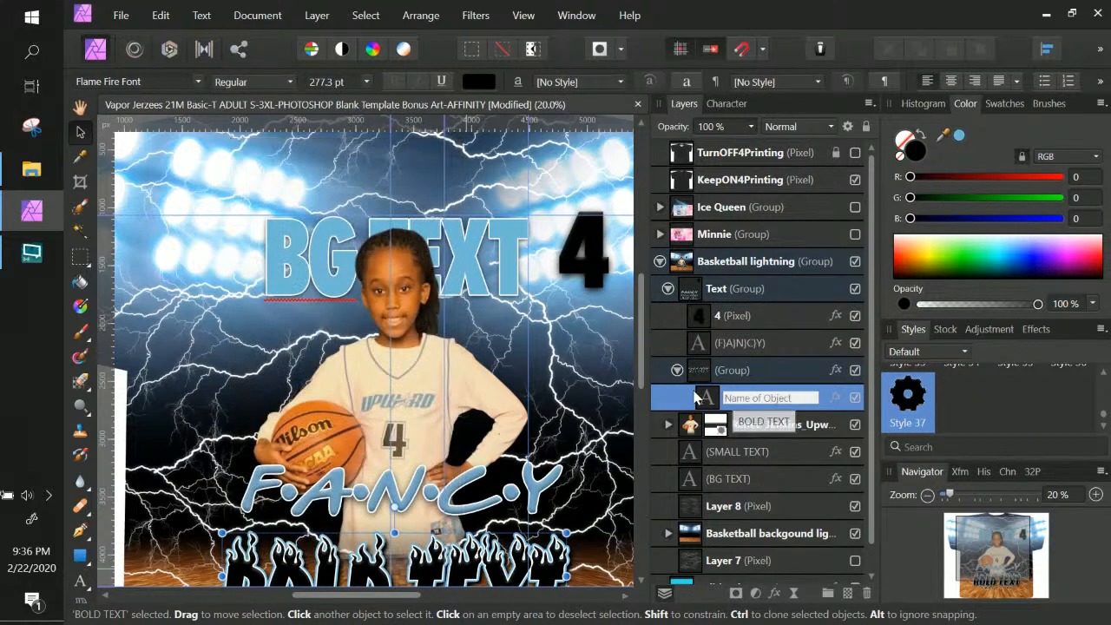
# Alt-drag a copy of BOLD TEXT up near the shirt top
pyautogui.click(701, 395)
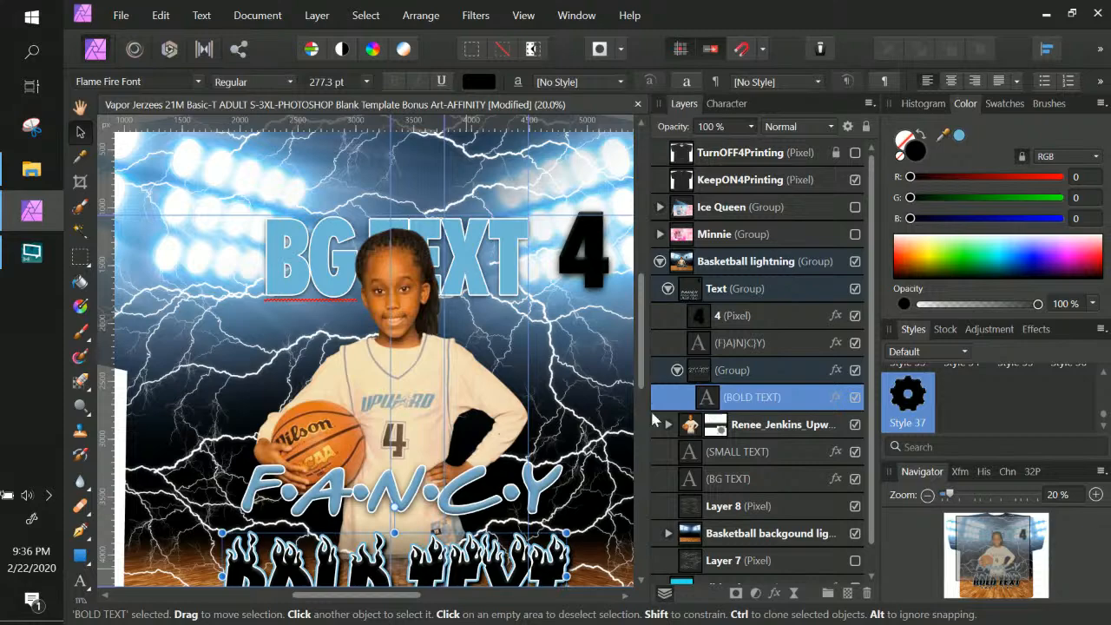
pyautogui.press('alt')
pyautogui.moveTo(473, 568); pyautogui.dragTo(548, 165)
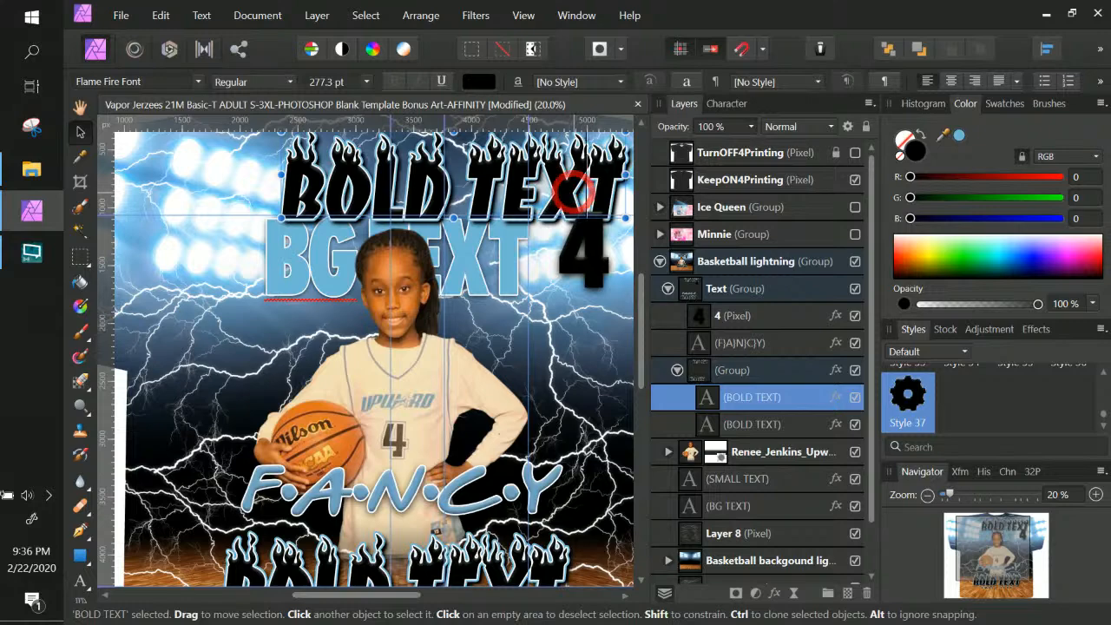
# Retype the copy as a flame 4 beside BG TEXT and delete the old 4 pixel layer
pyautogui.press('t')
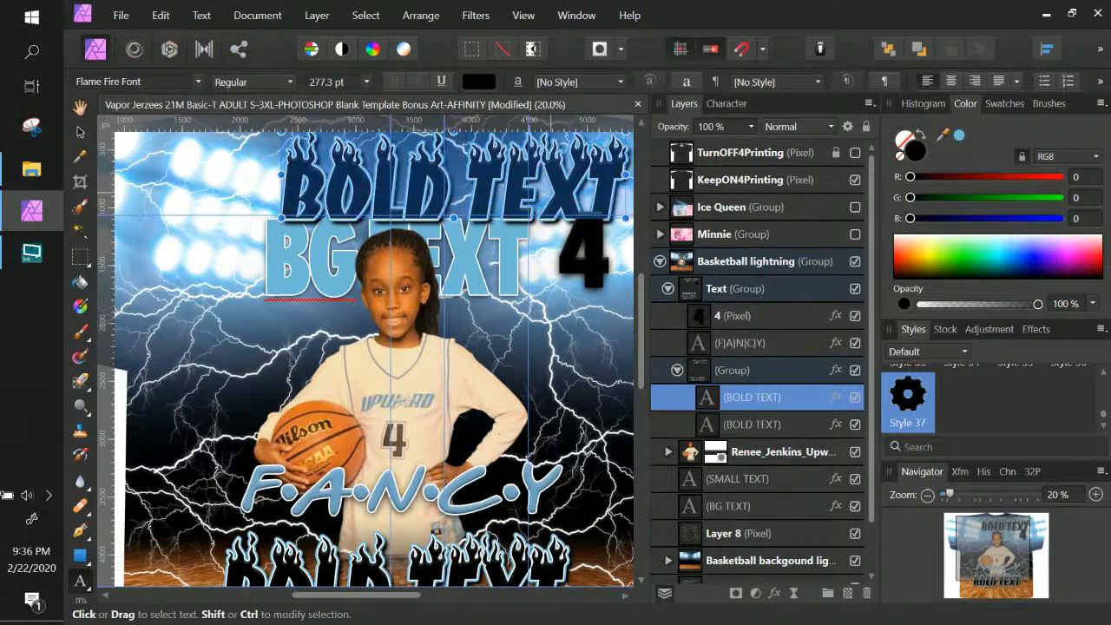
pyautogui.write('4')
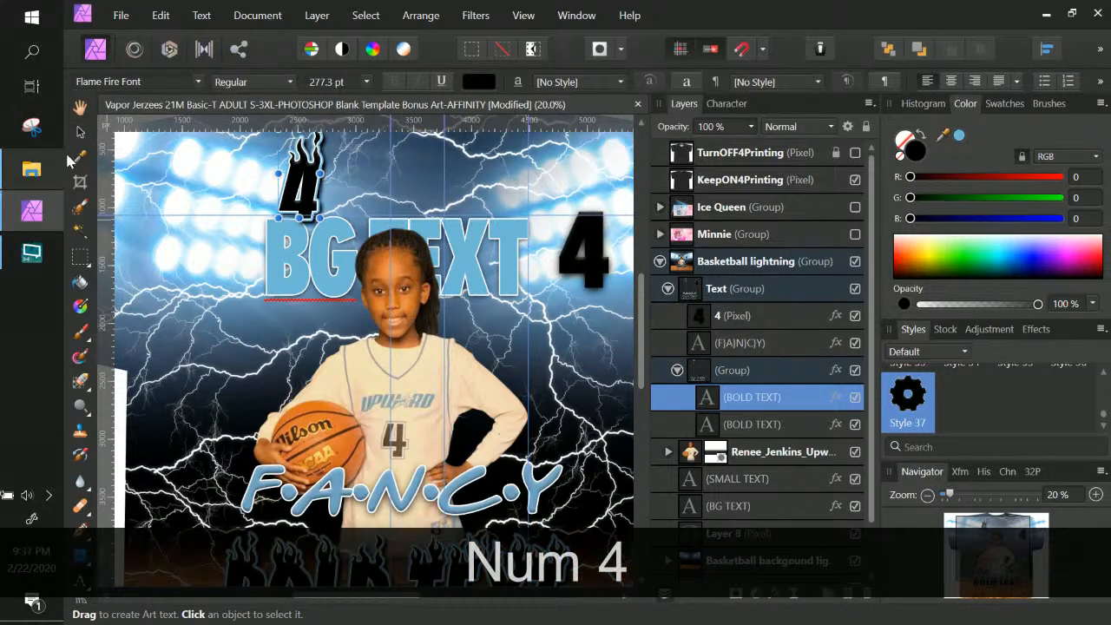
pyautogui.click(78, 134)
pyautogui.moveTo(300, 185); pyautogui.dragTo(542, 273)
pyautogui.press('Return')
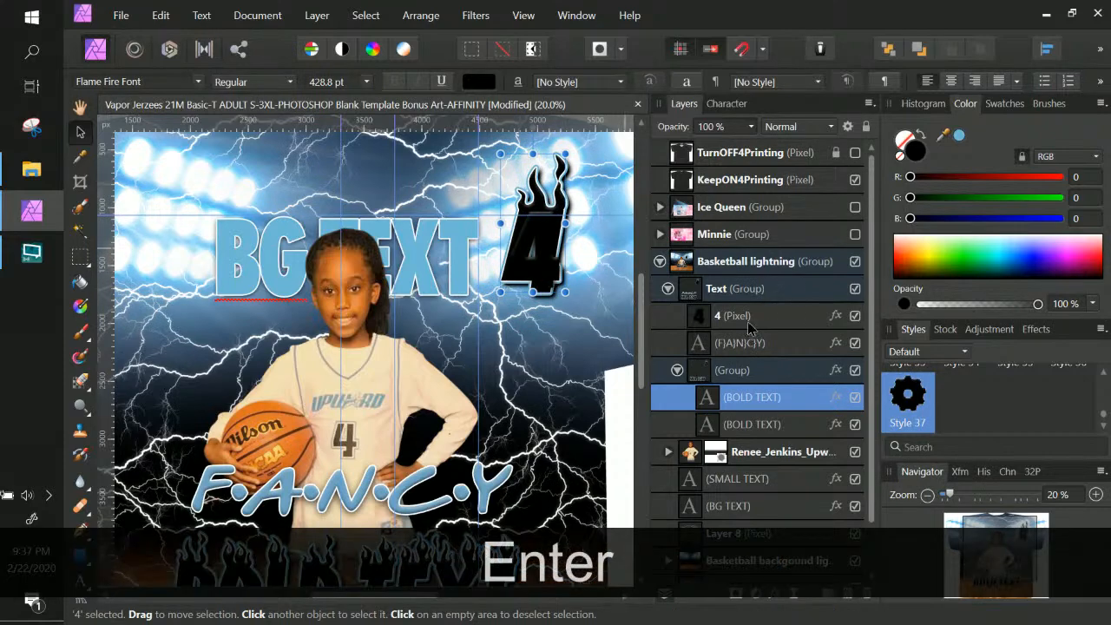
pyautogui.click(748, 319)
pyautogui.press('Delete')
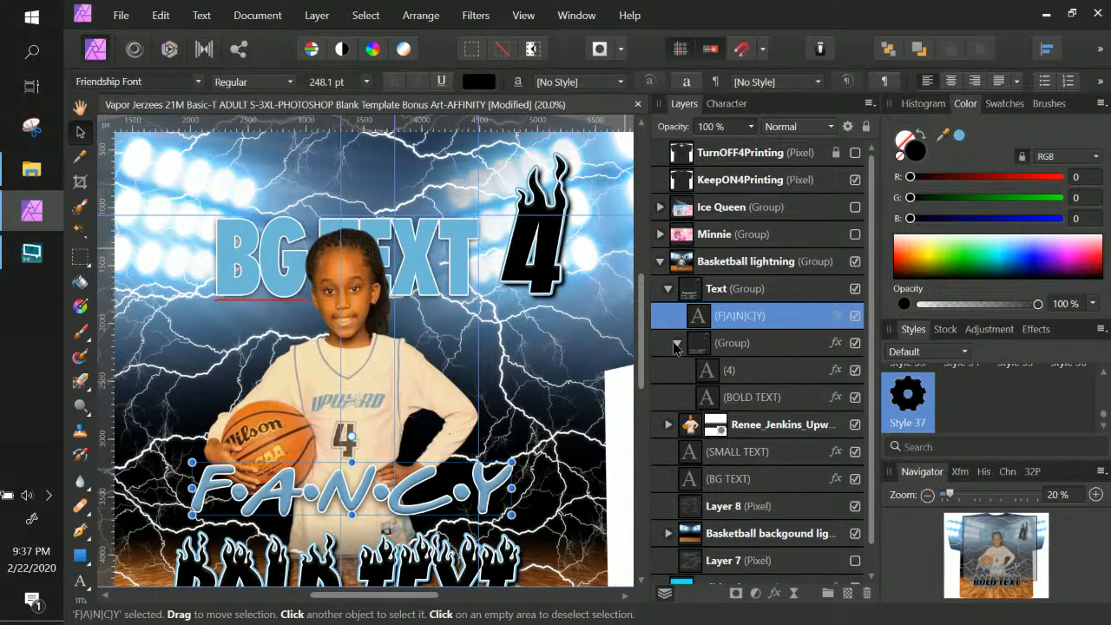
pyautogui.click(676, 344)
pyautogui.click(810, 380)
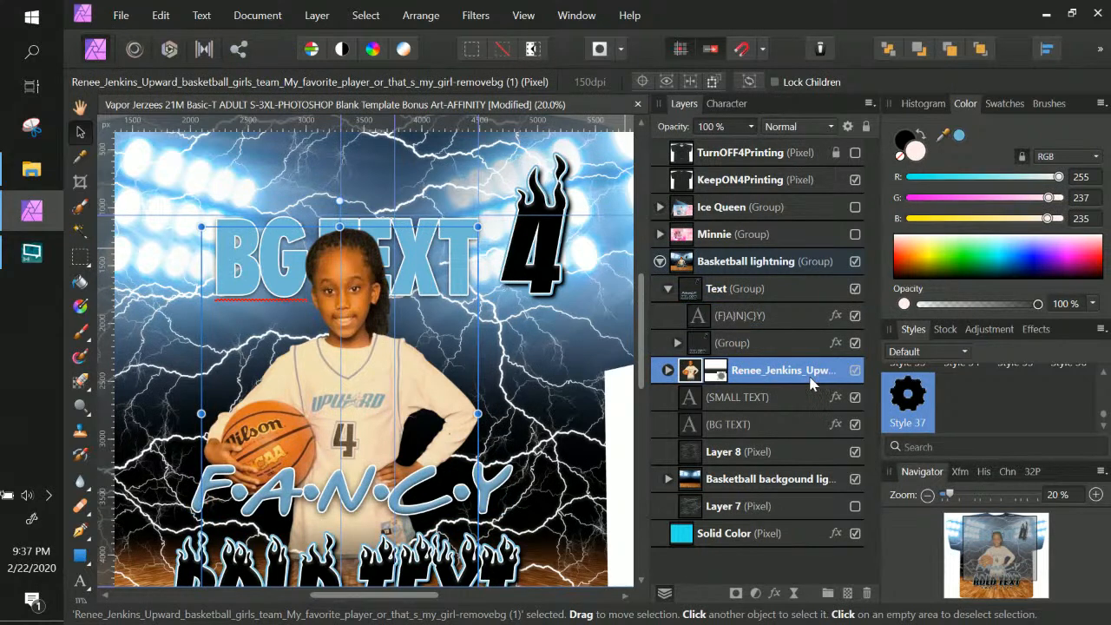
pyautogui.click(775, 450)
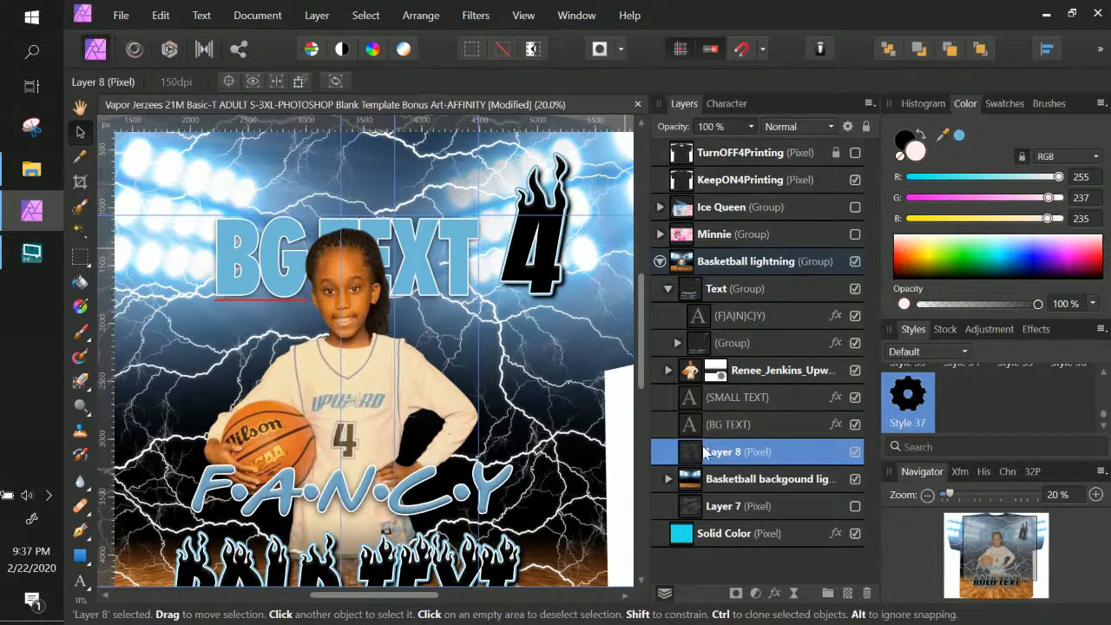
pyautogui.click(854, 452)
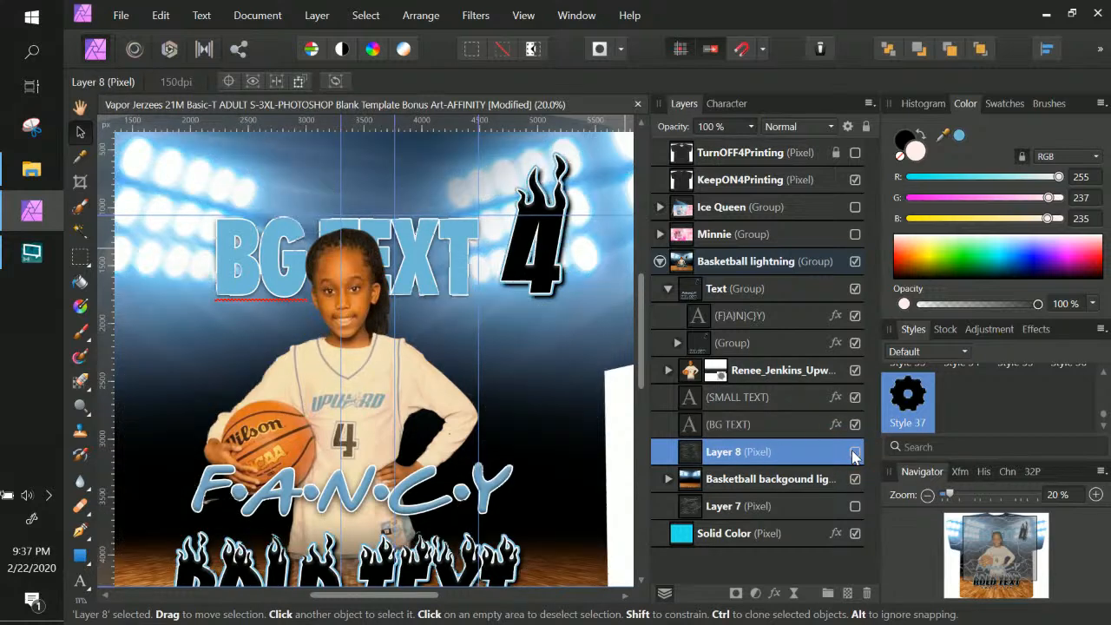
pyautogui.click(854, 452)
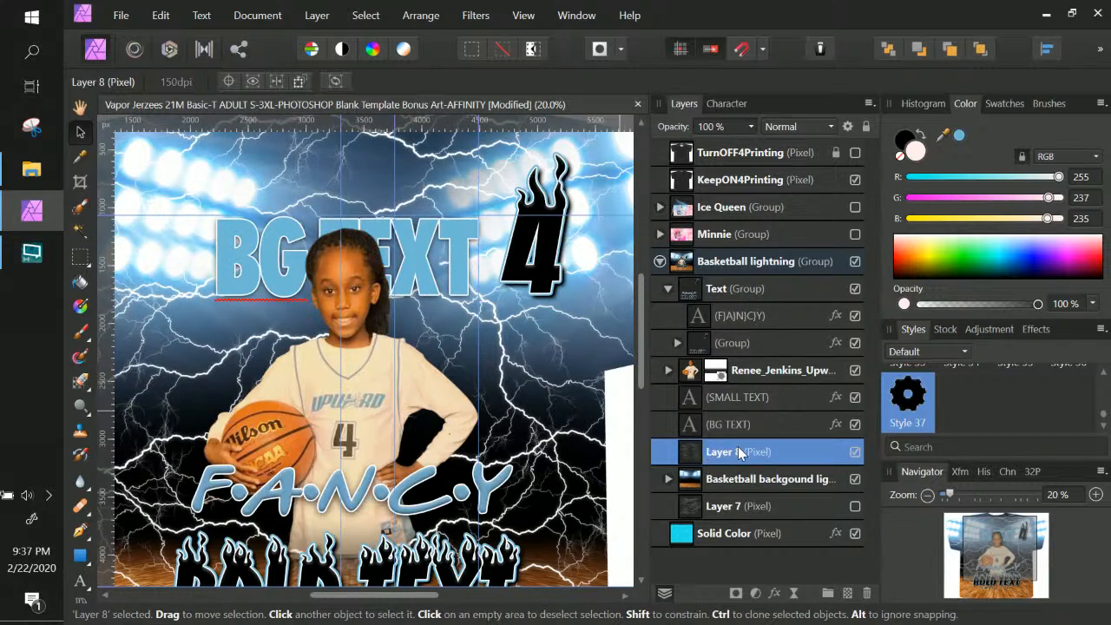
# Try a Color Overlay on Layer 8's lightning, first green and then yellow
pyautogui.click(773, 593)
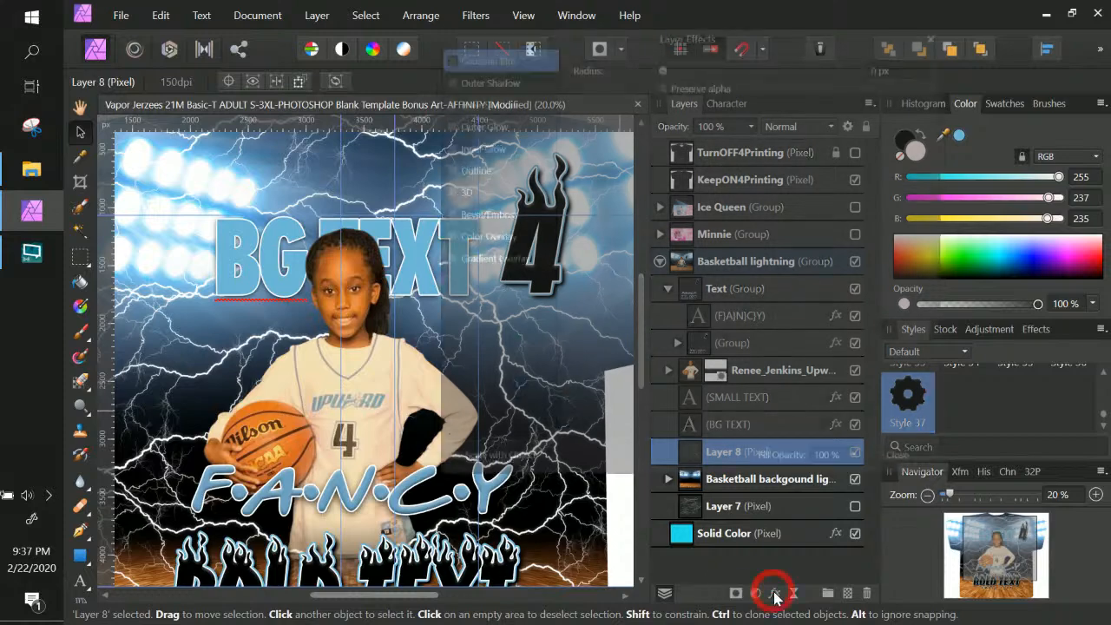
pyautogui.click(446, 236)
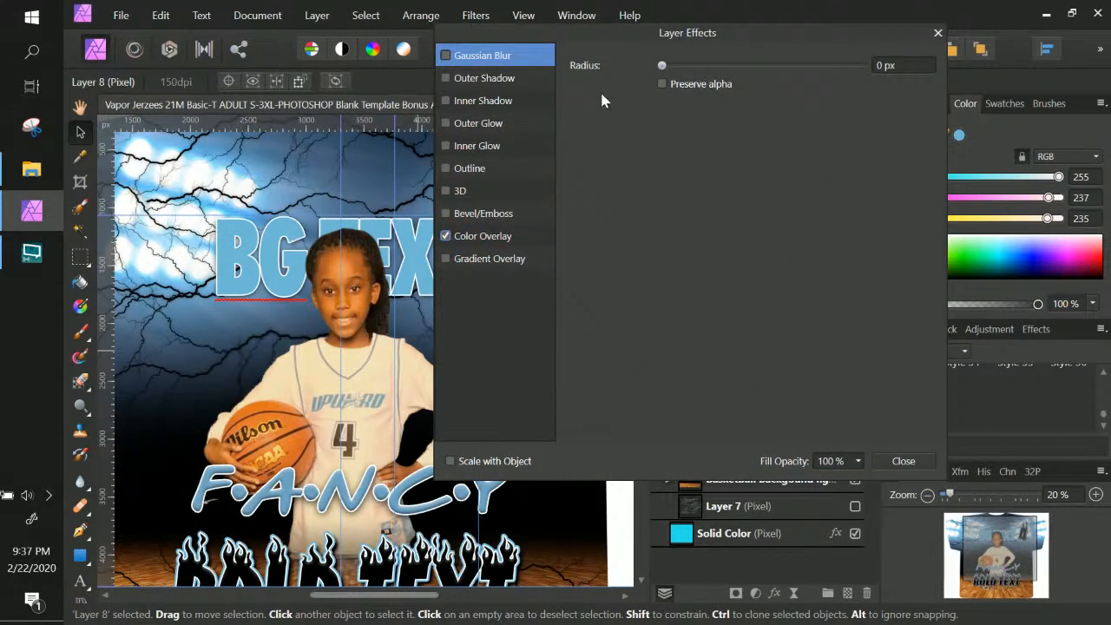
pyautogui.click(511, 234)
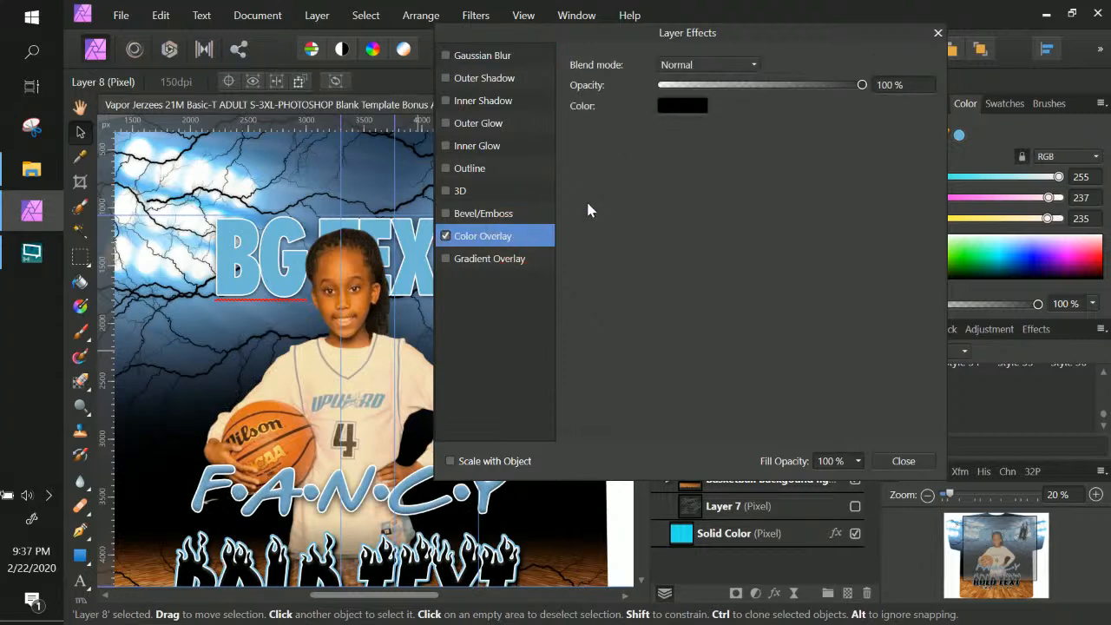
pyautogui.click(677, 104)
pyautogui.click(677, 107)
pyautogui.click(675, 107)
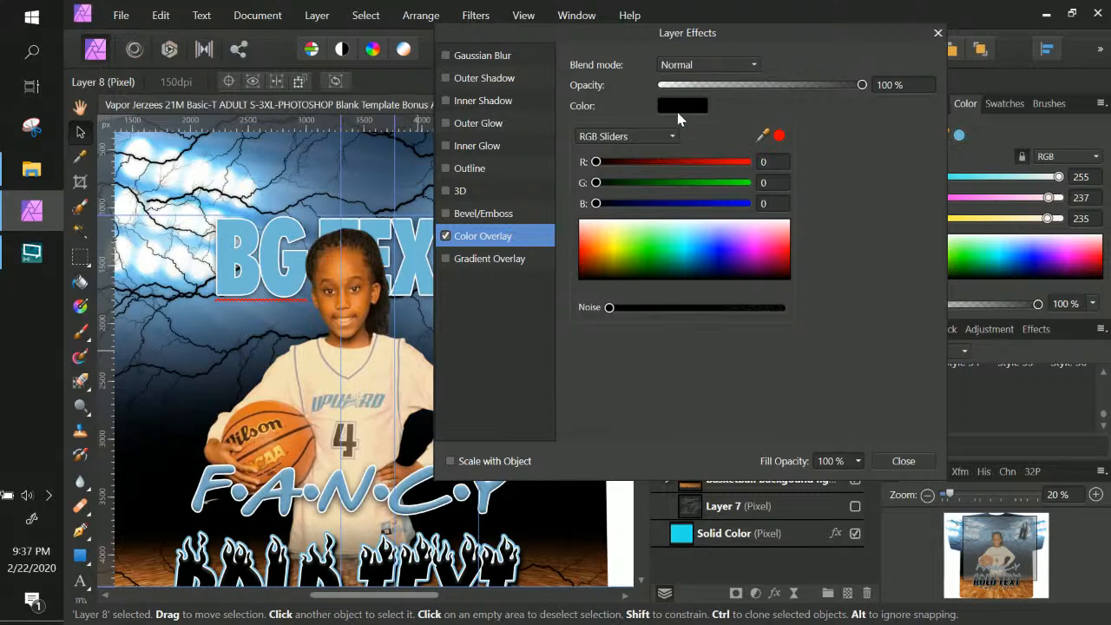
pyautogui.moveTo(650, 244)
pyautogui.mouseDown()
pyautogui.moveTo(651, 261)
pyautogui.moveTo(652, 252)
pyautogui.mouseUp()
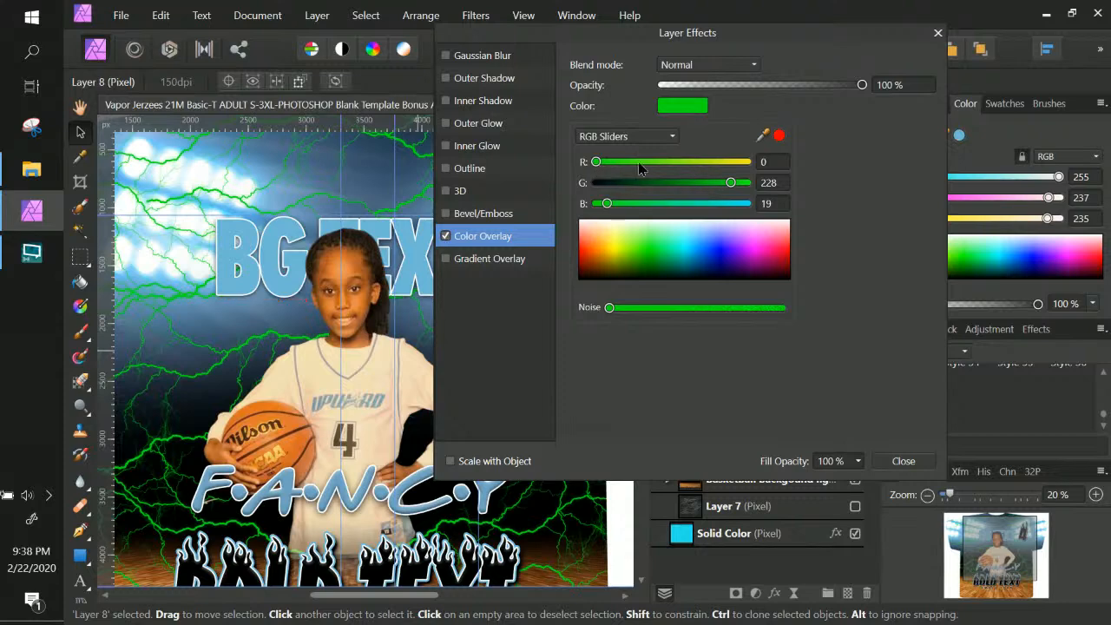
pyautogui.moveTo(608, 165); pyautogui.dragTo(748, 163)
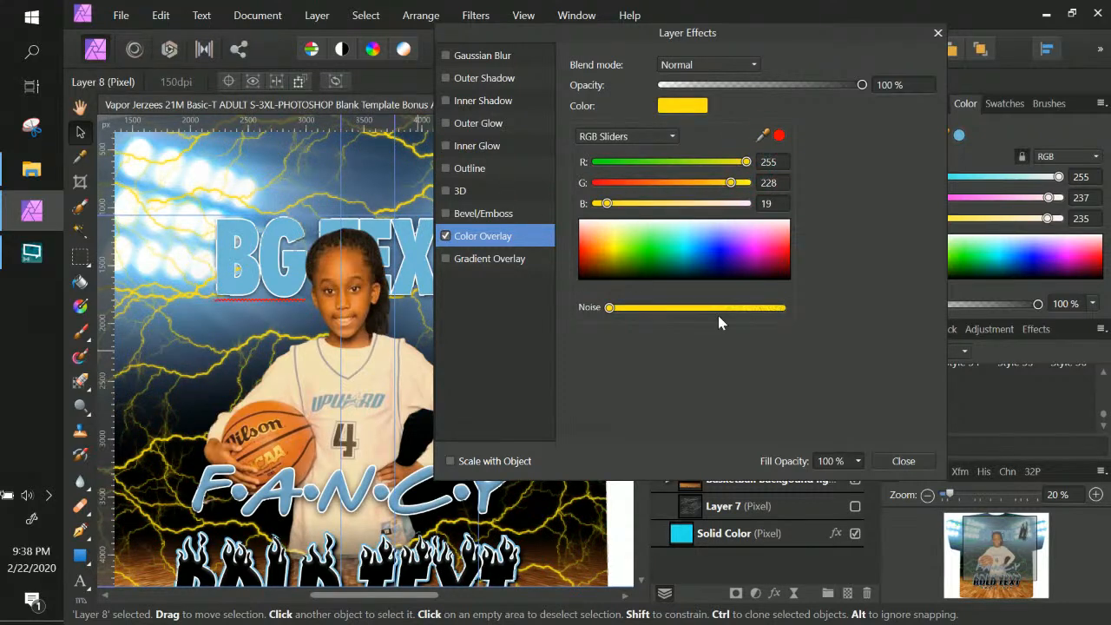
# Close the colour picker and Layer Effects, then undo the overlay twice
pyautogui.click(902, 461)
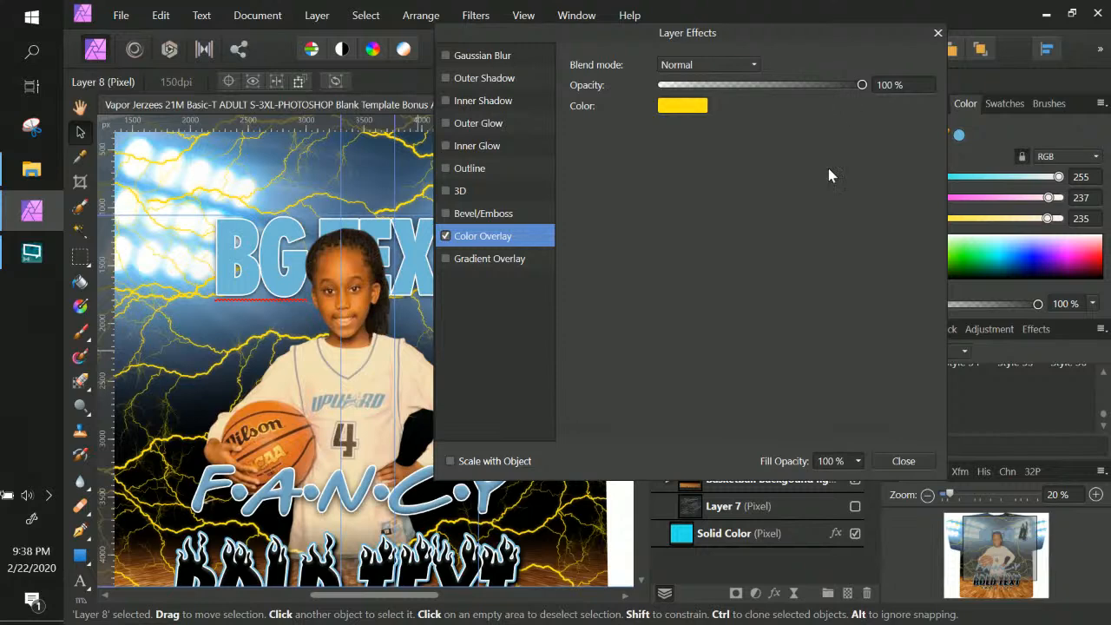
pyautogui.click(907, 465)
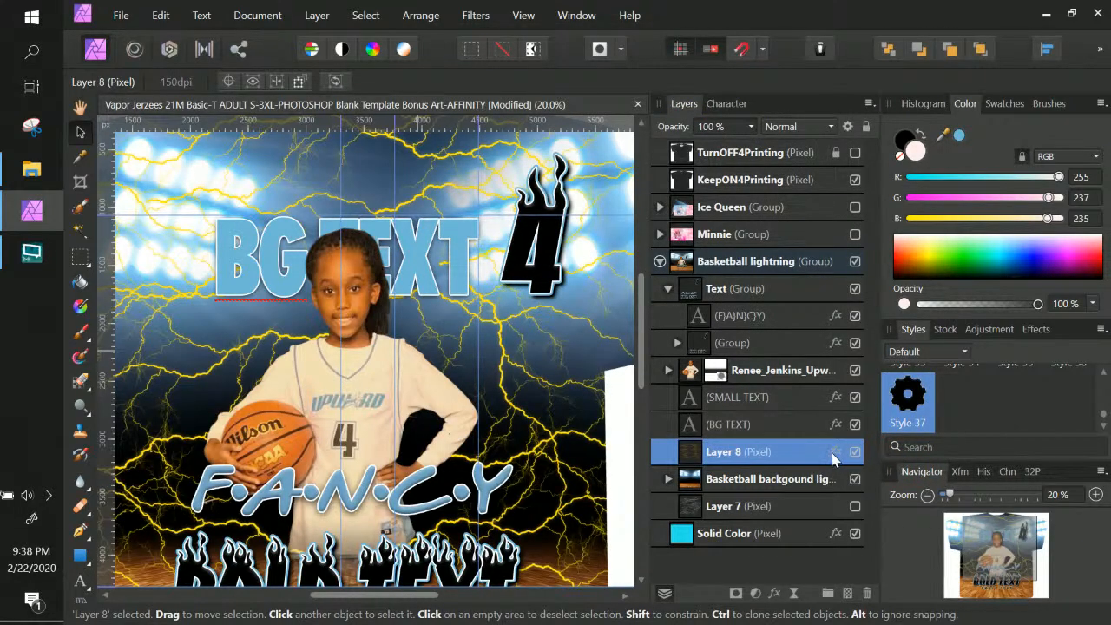
pyautogui.hotkey('ctrl', 'z')
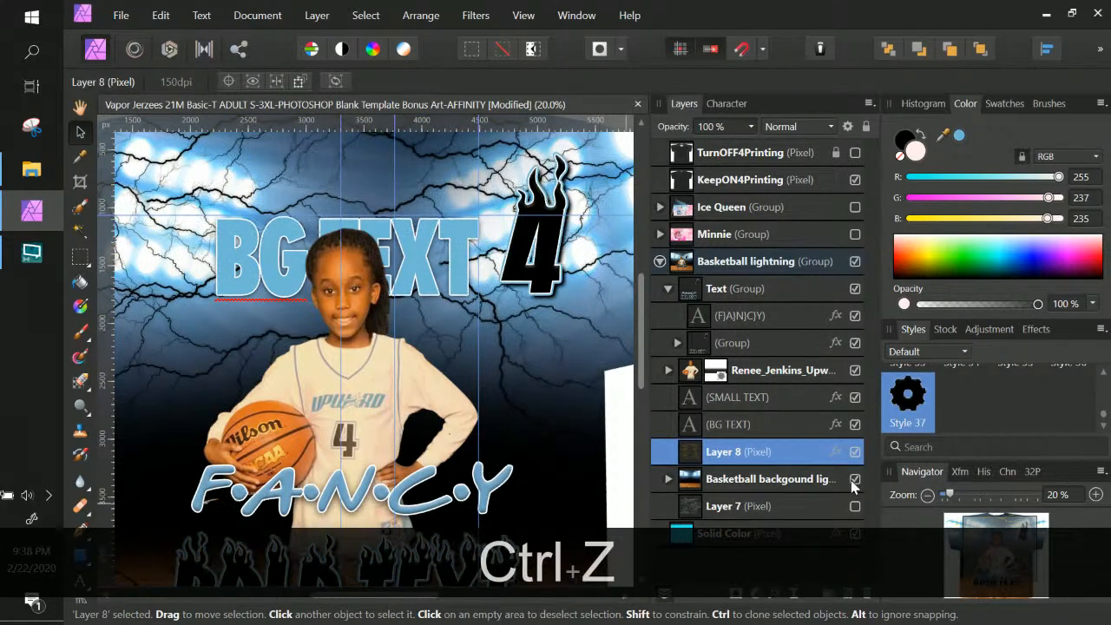
pyautogui.hotkey('ctrl', 'z')
# Lower the opacity of the lightning layer (Layer 8)
pyautogui.scroll(-2, 447, 431)
pyautogui.scroll(-1, 448, 431)
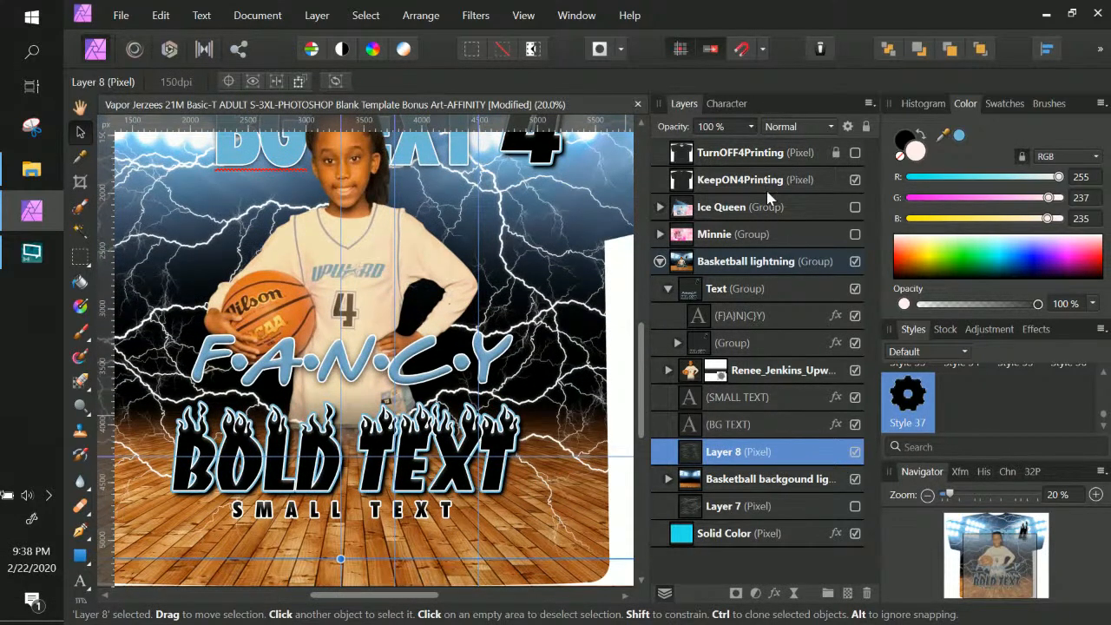
pyautogui.click(736, 127)
pyautogui.moveTo(751, 126); pyautogui.dragTo(871, 154)
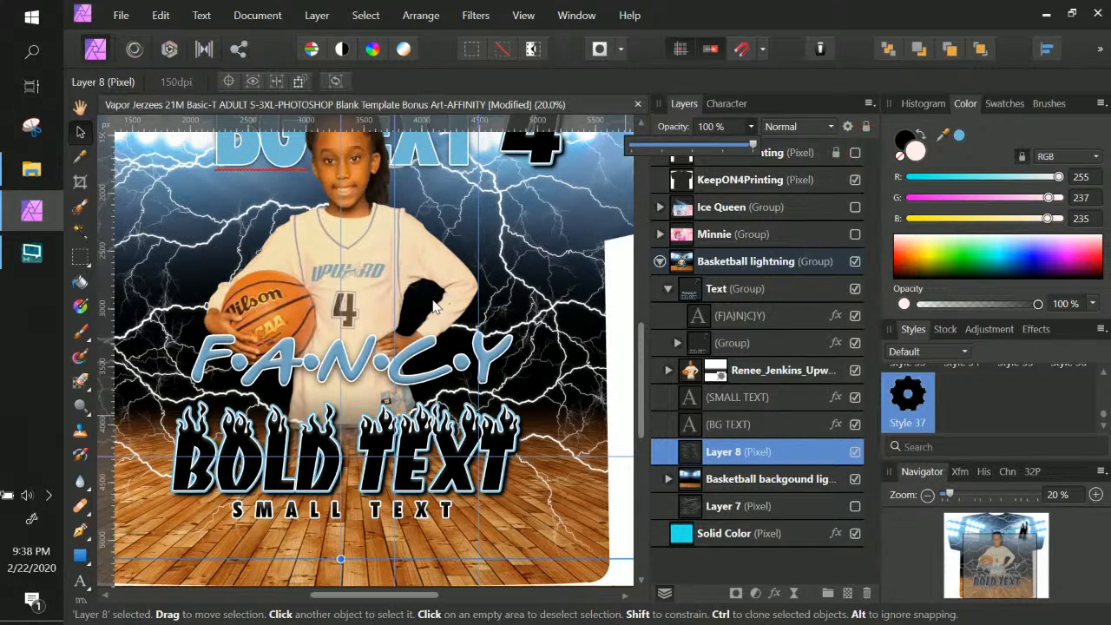
# Zoom out to 15% to see the whole shirt and select the BG TEXT layer
pyautogui.press('ctrl+KP_Subtract')
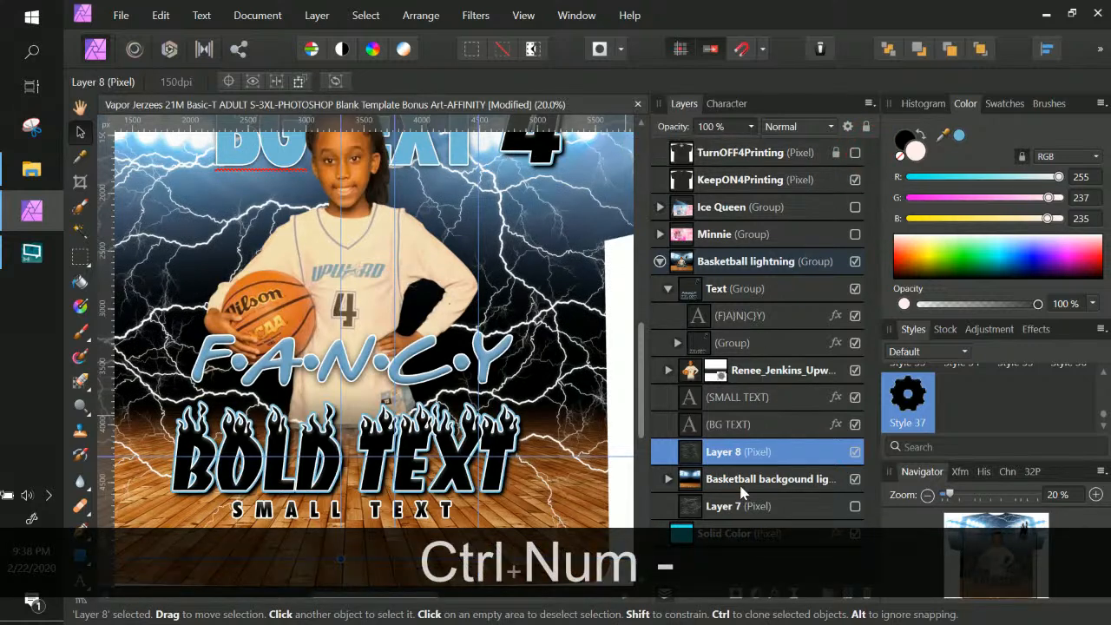
pyautogui.click(760, 511)
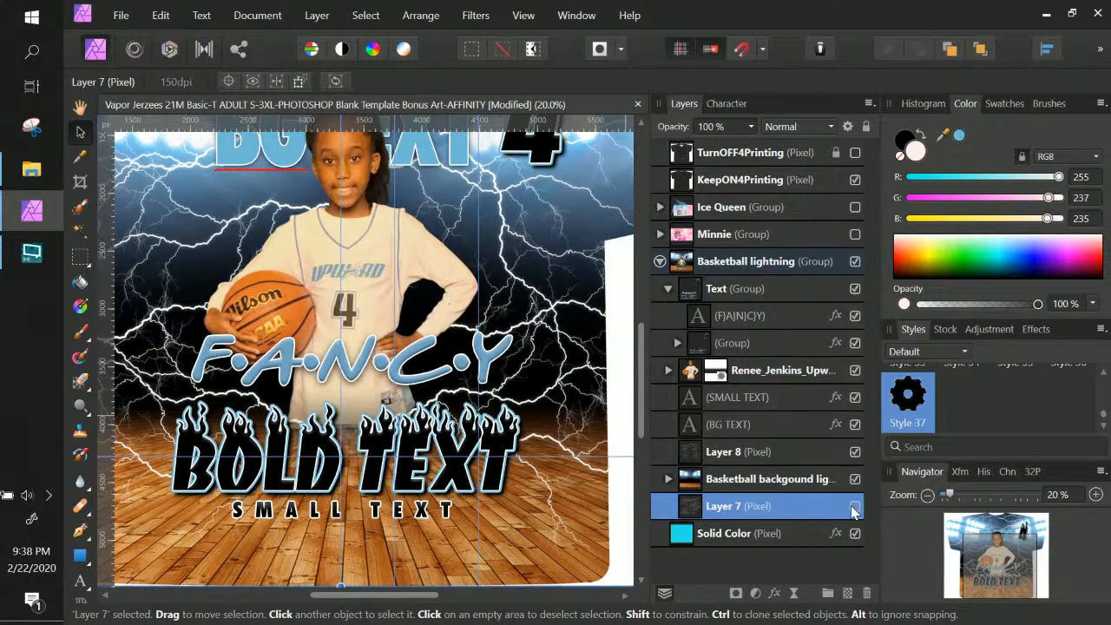
pyautogui.press('ctrl+KP_Subtract')
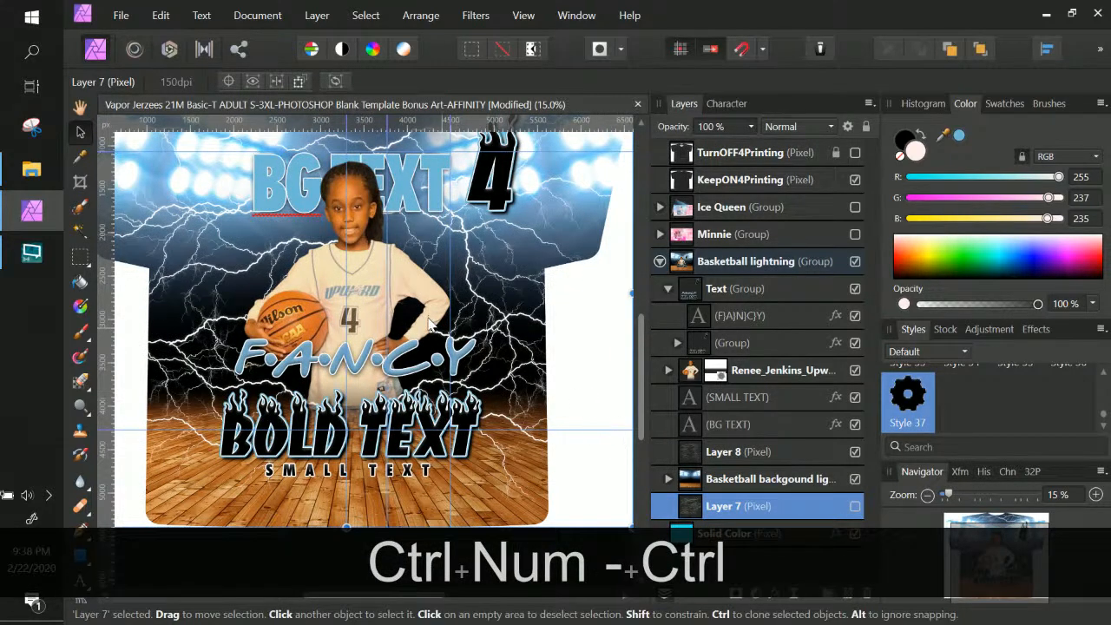
pyautogui.scroll(2, 428, 323)
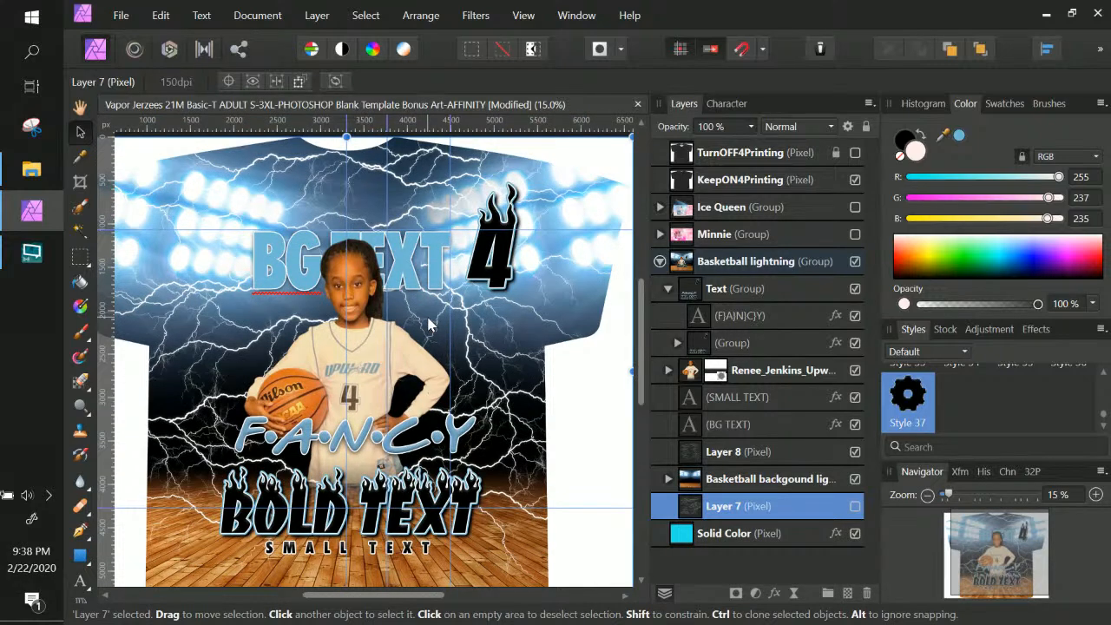
pyautogui.click(727, 422)
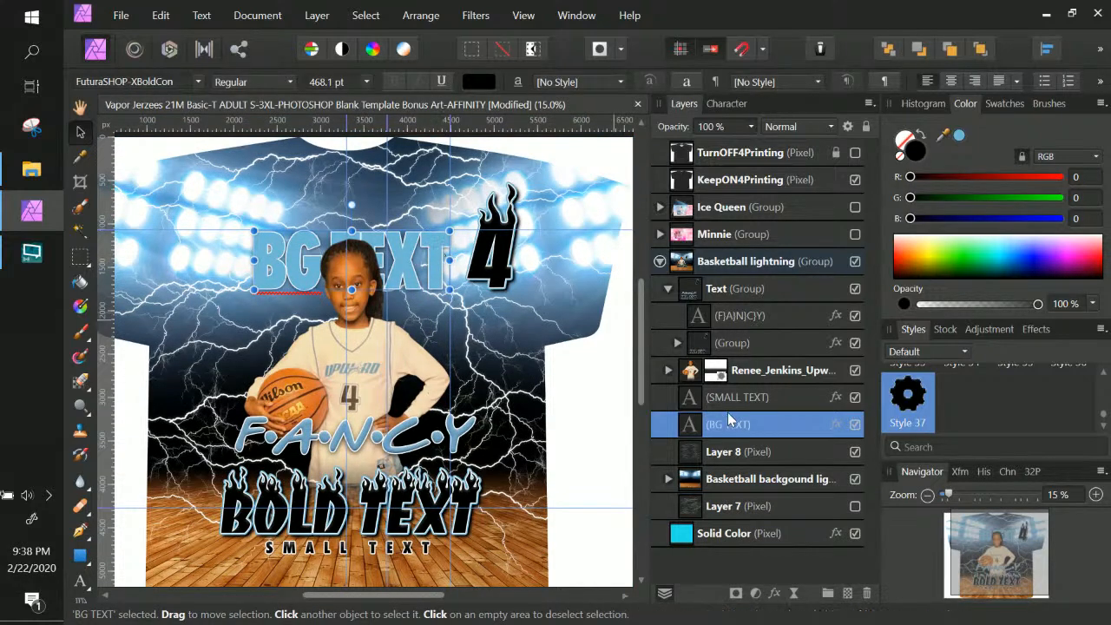
# Set BG TEXT's Outer Shadow to radius 89.9 px, offset 28 px and intensity 37 %
pyautogui.click(835, 424)
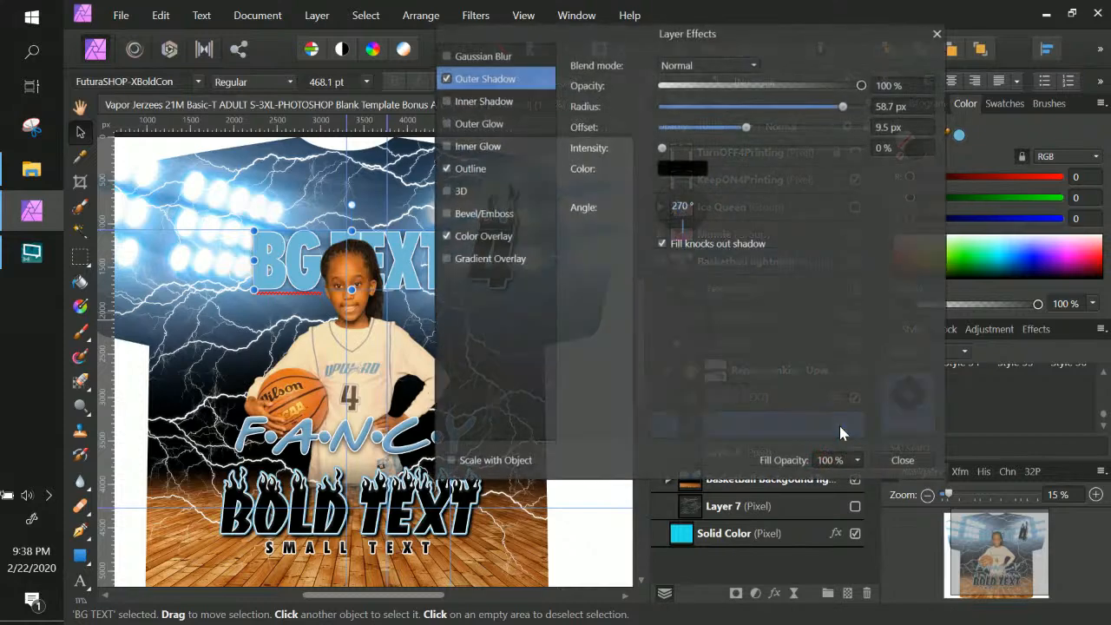
pyautogui.click(480, 80)
pyautogui.moveTo(843, 107); pyautogui.dragTo(858, 106)
pyautogui.moveTo(747, 129); pyautogui.dragTo(789, 130)
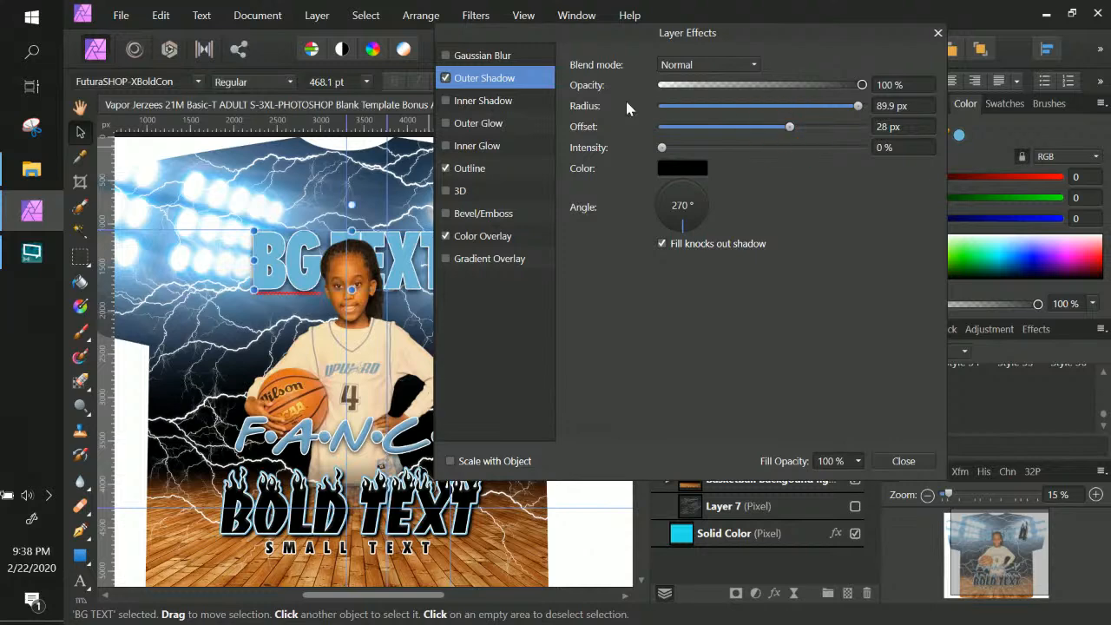
pyautogui.moveTo(662, 147); pyautogui.dragTo(736, 150)
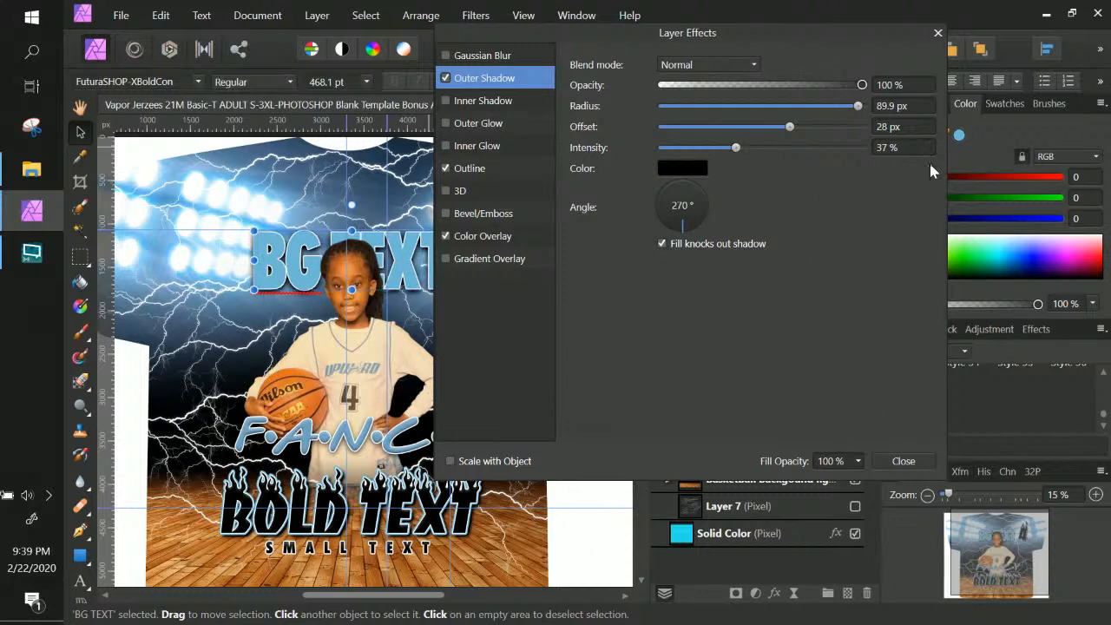
pyautogui.click(937, 33)
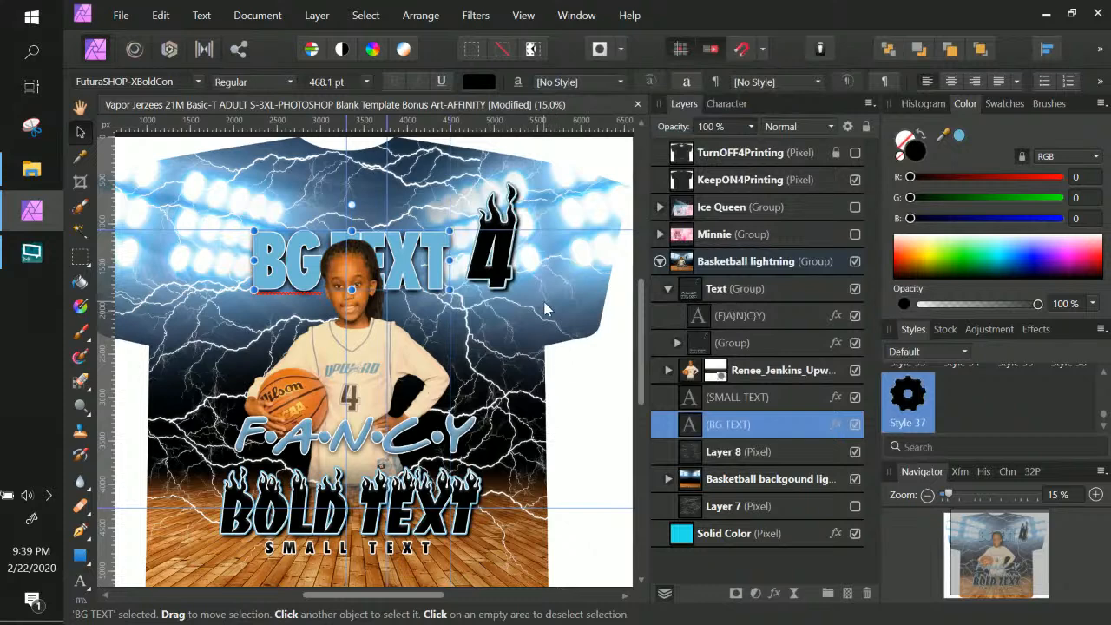
# Toggle the Basketball backgound lights layer off and on, then make Layer 8 visible
pyautogui.click(681, 478)
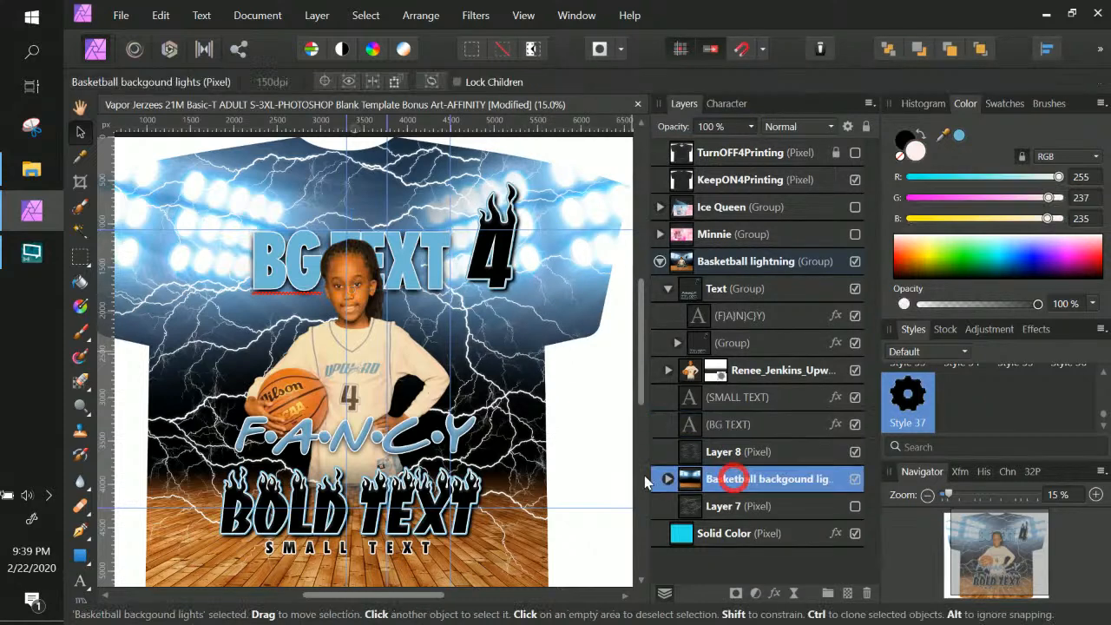
pyautogui.click(854, 452)
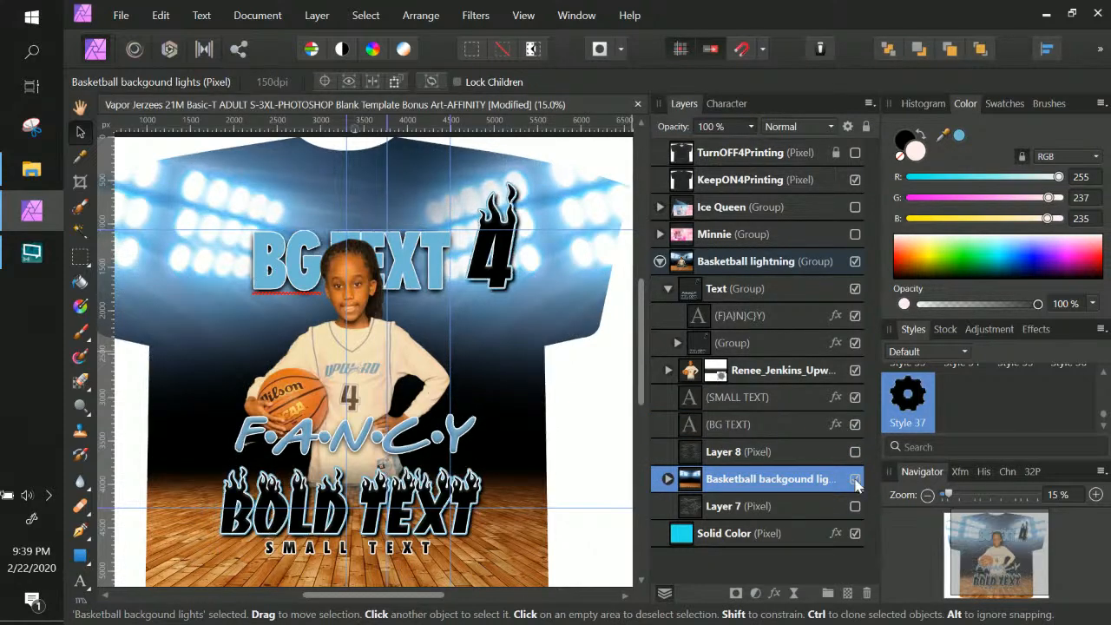
pyautogui.click(855, 479)
pyautogui.click(855, 479)
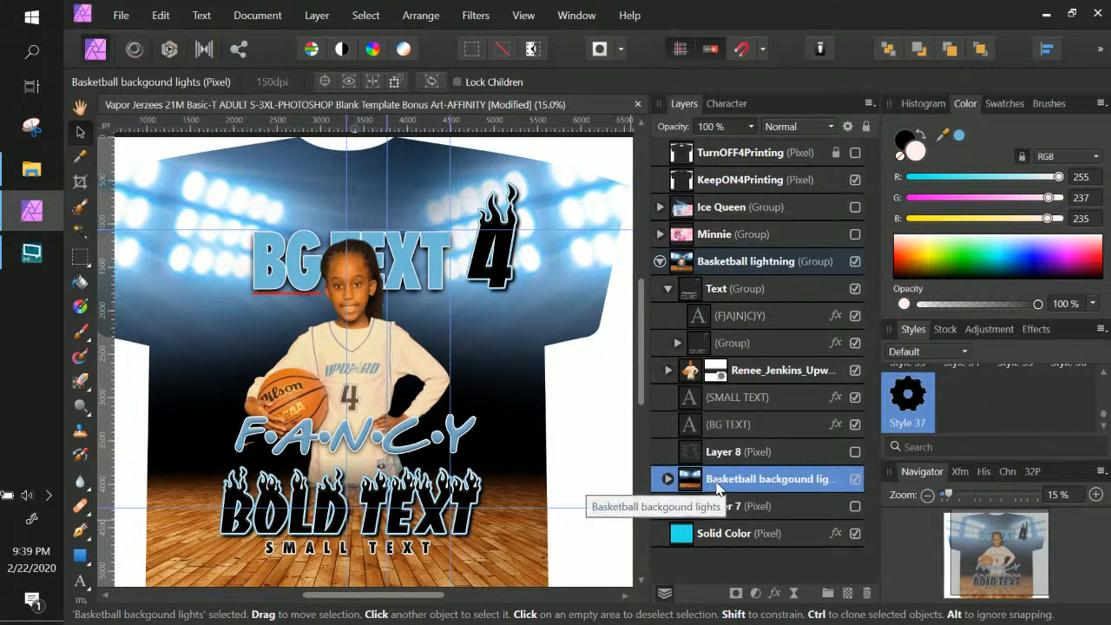
pyautogui.click(854, 452)
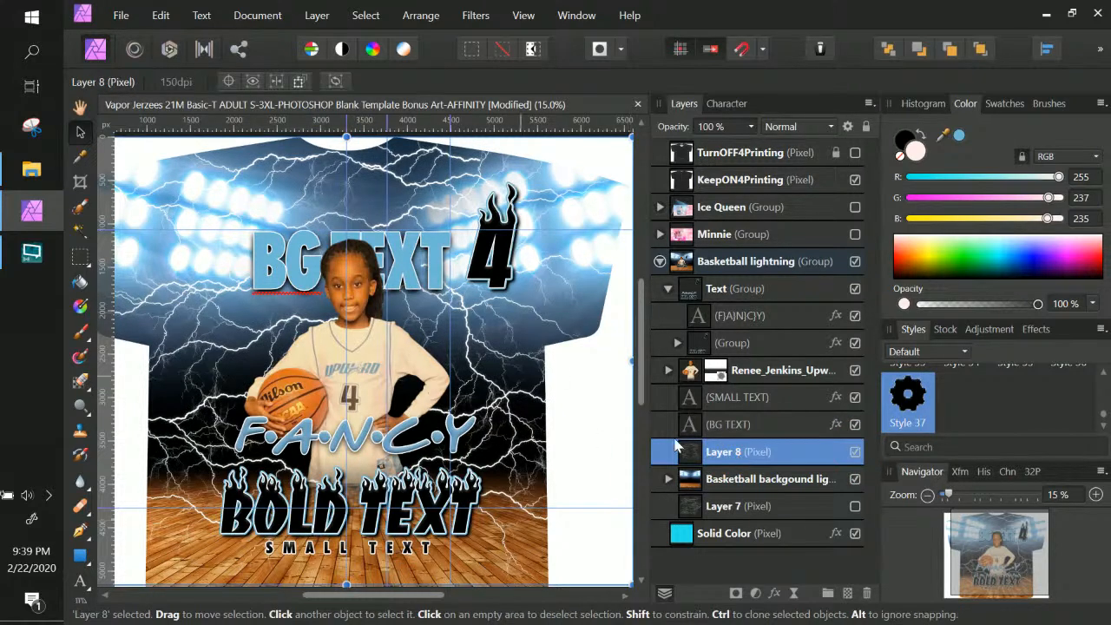
pyautogui.click(765, 428)
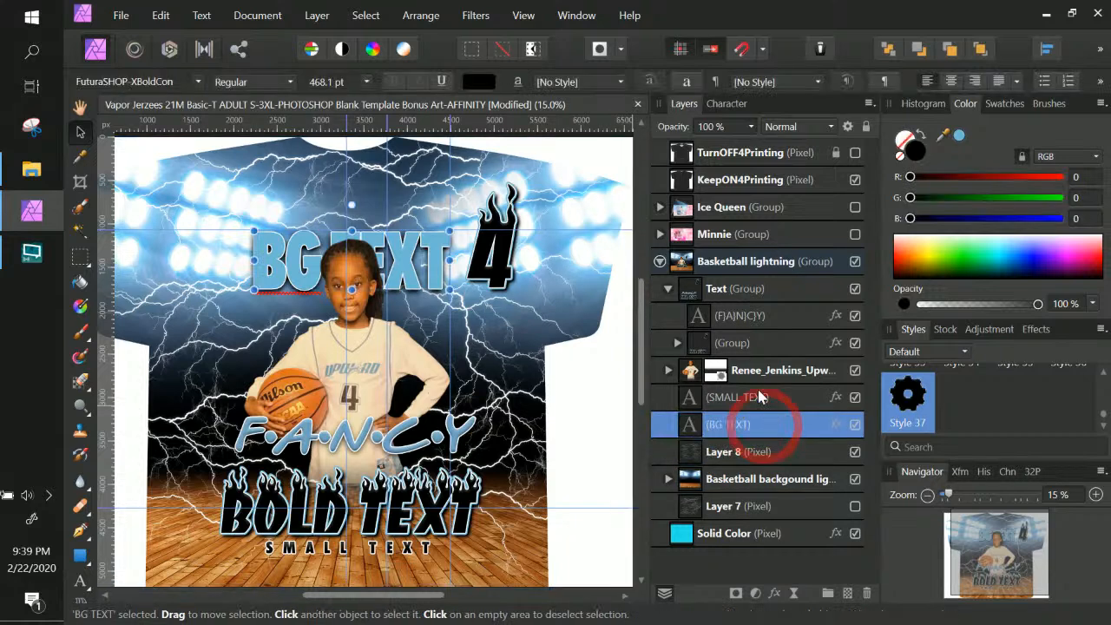
pyautogui.click(728, 295)
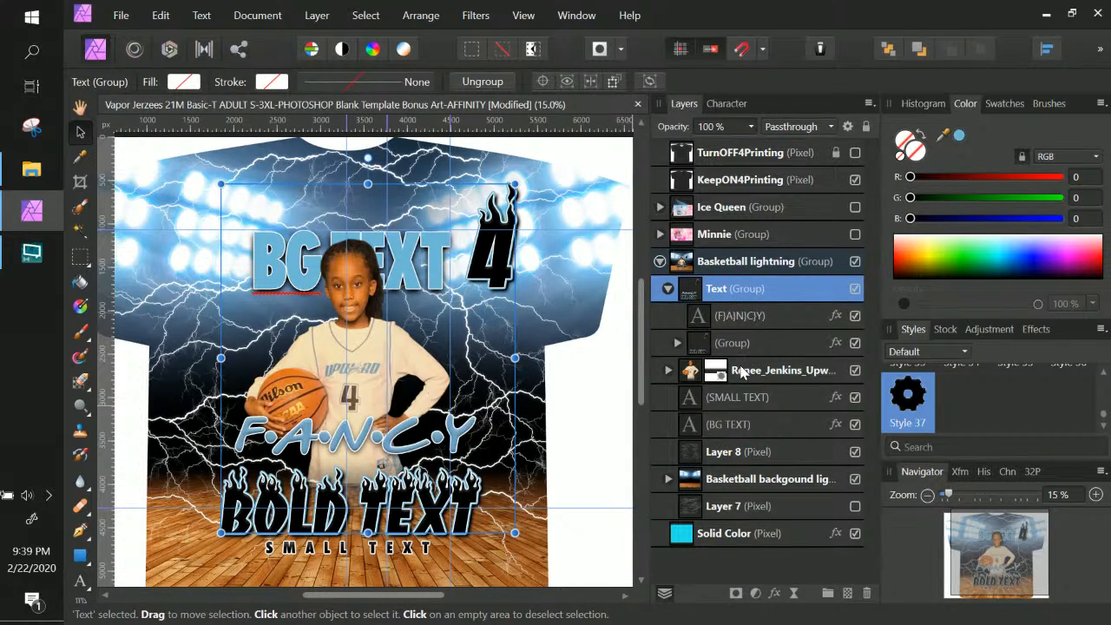
pyautogui.click(727, 318)
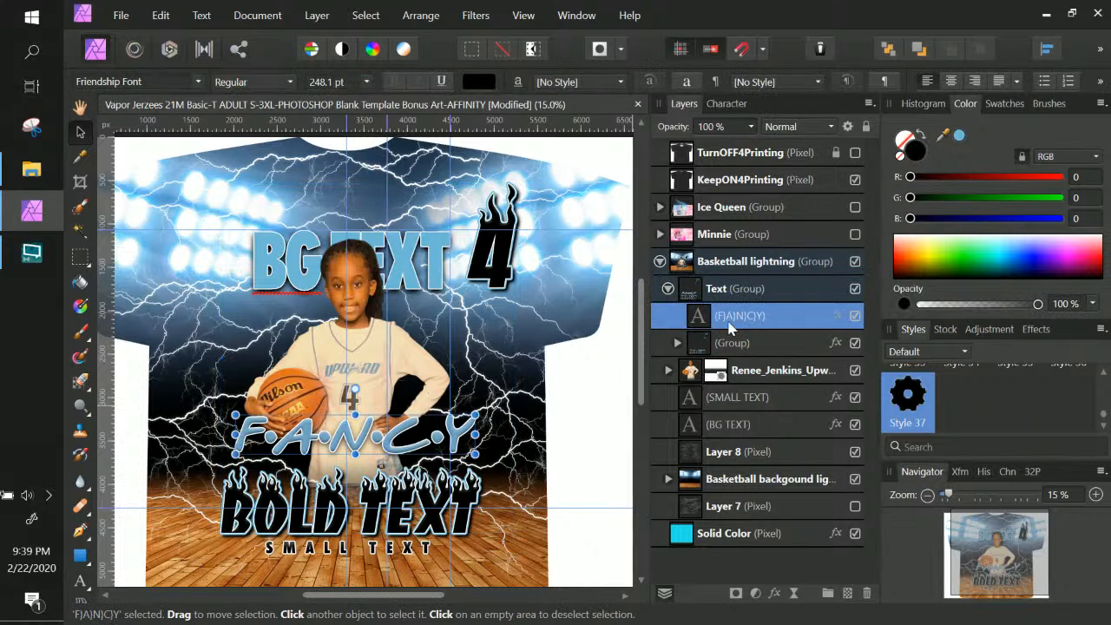
pyautogui.click(856, 290)
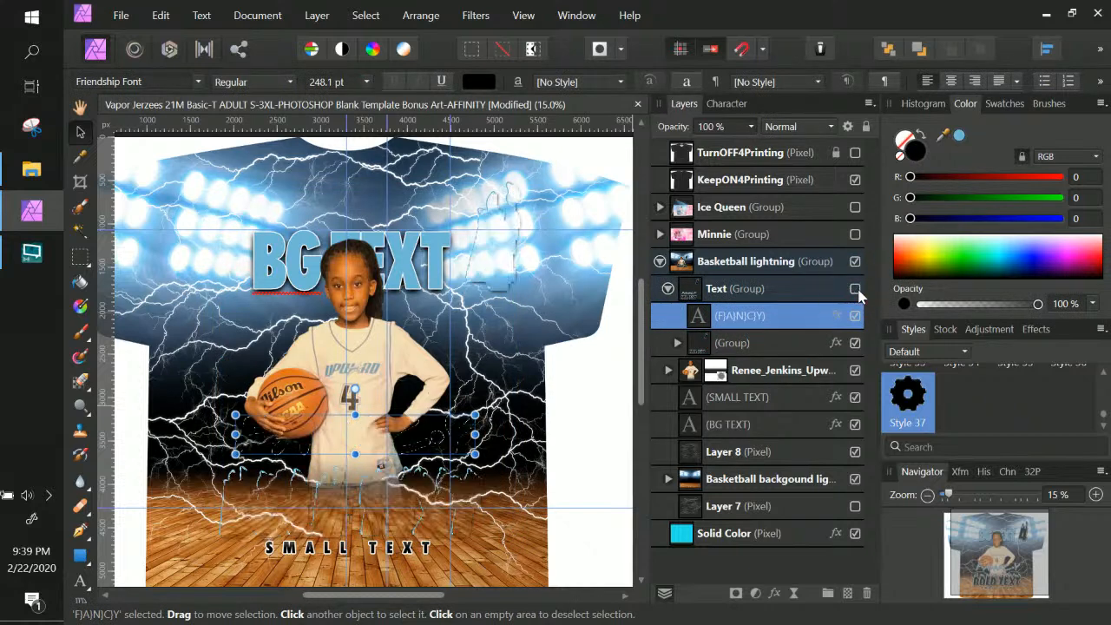
pyautogui.click(856, 290)
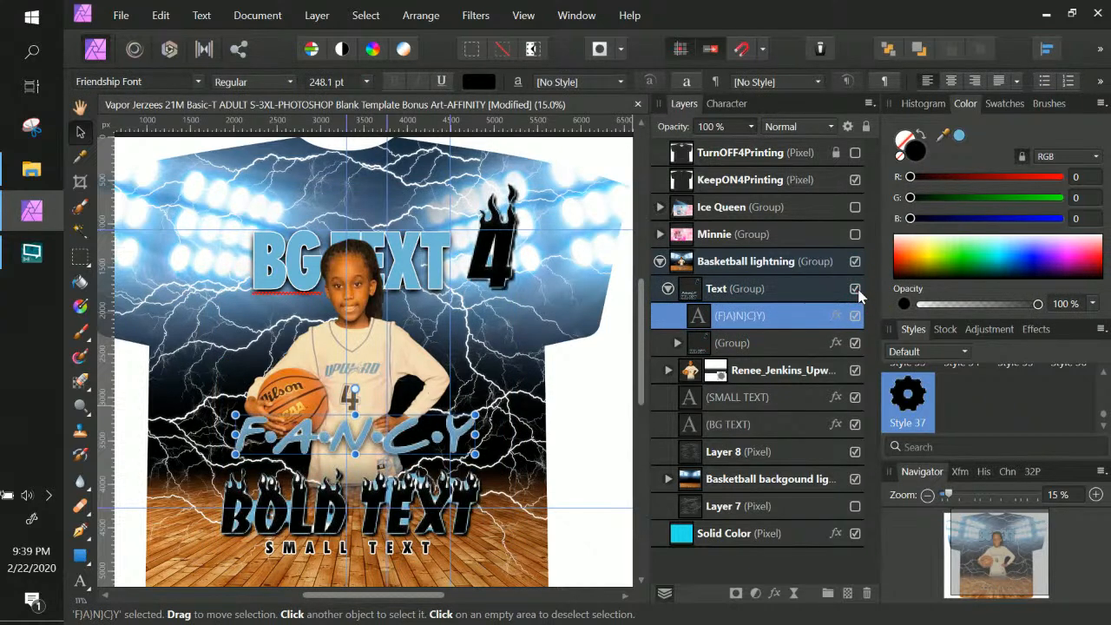
pyautogui.doubleClick(809, 316)
pyautogui.click(743, 294)
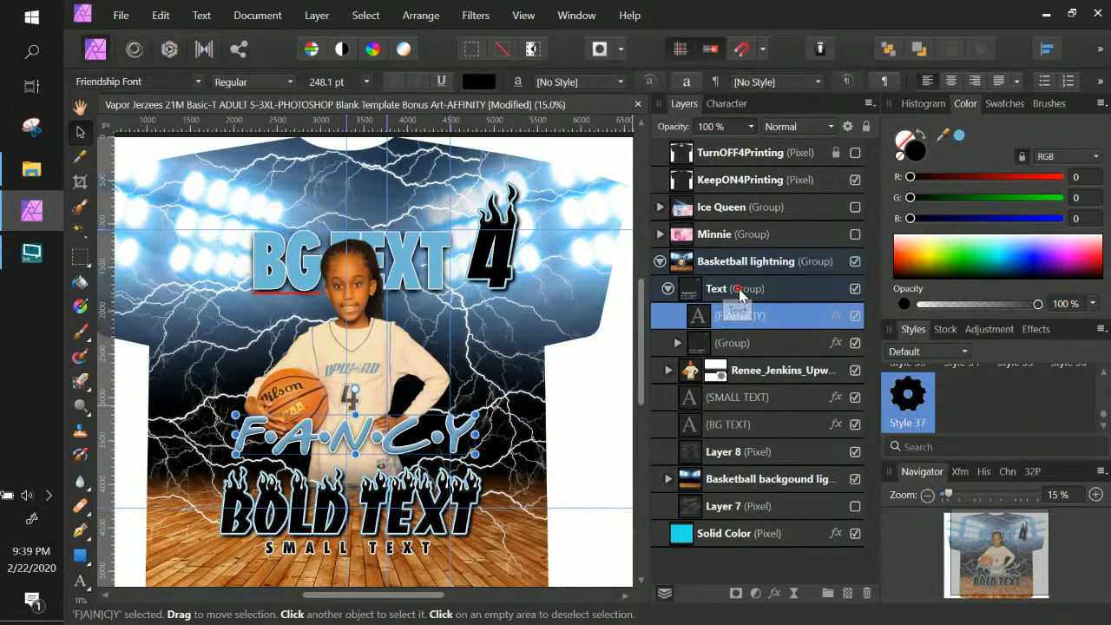
pyautogui.click(733, 320)
pyautogui.click(730, 318)
pyautogui.click(724, 309)
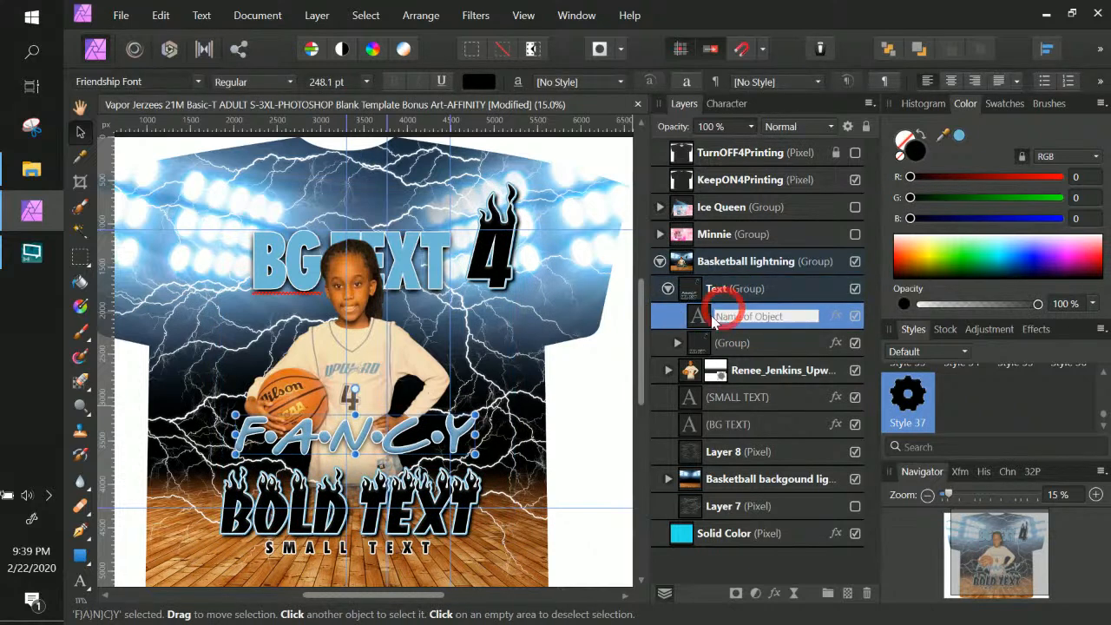
pyautogui.click(700, 316)
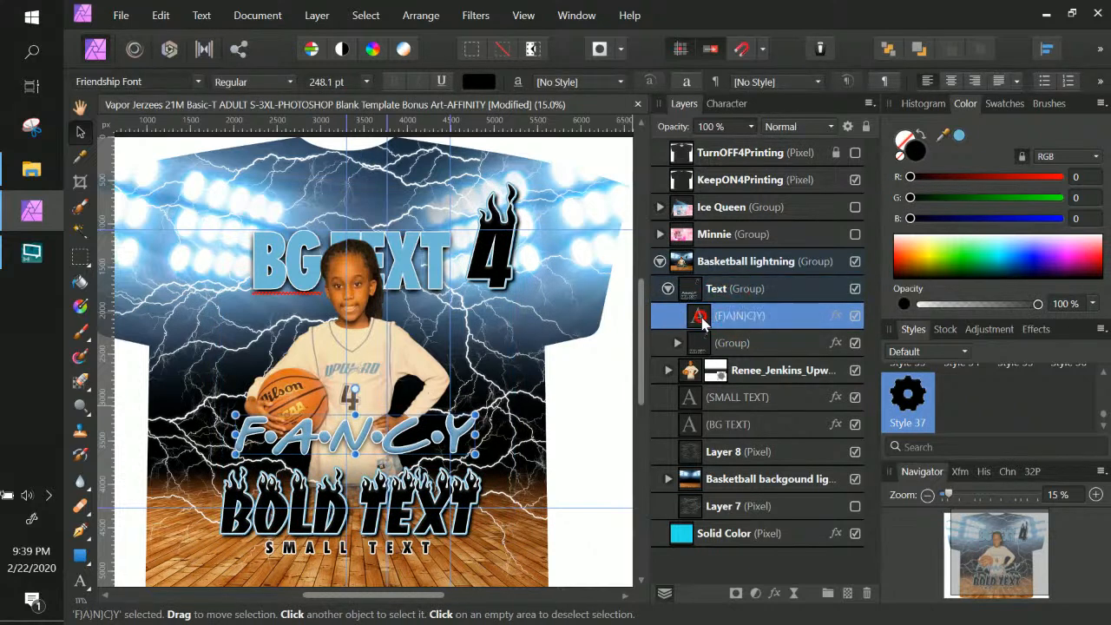
pyautogui.click(746, 410)
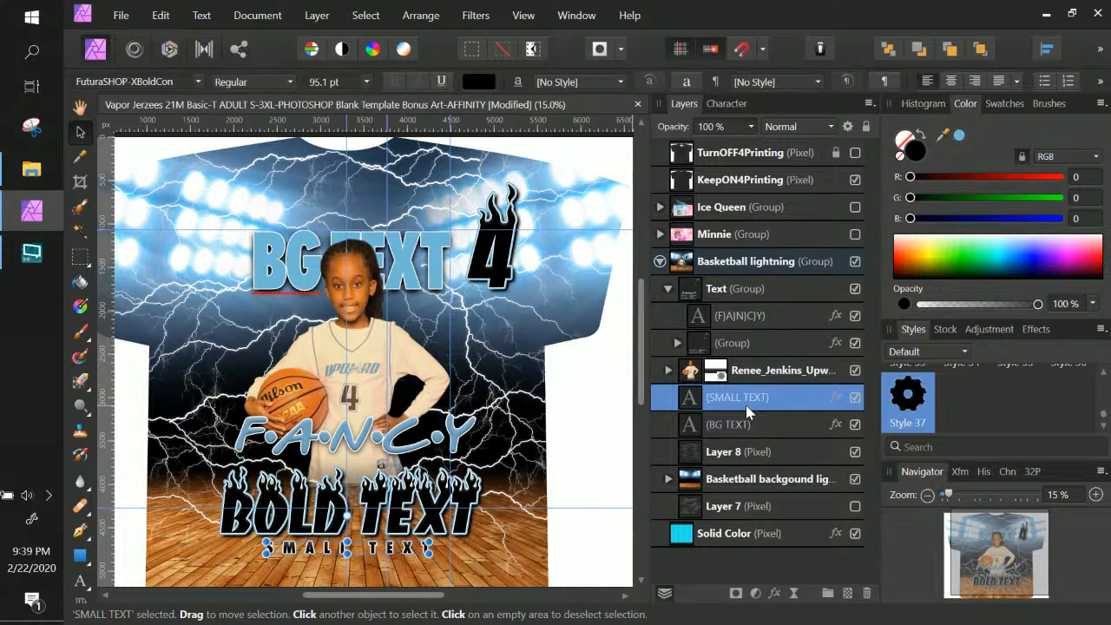
pyautogui.click(711, 293)
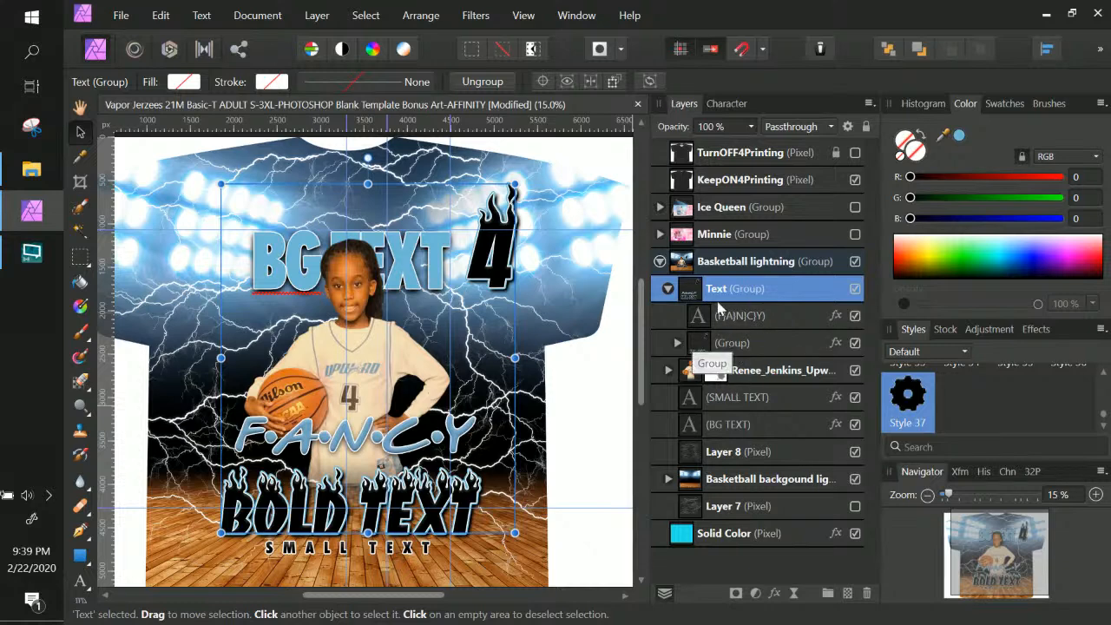
pyautogui.moveTo(768, 317); pyautogui.dragTo(673, 278)
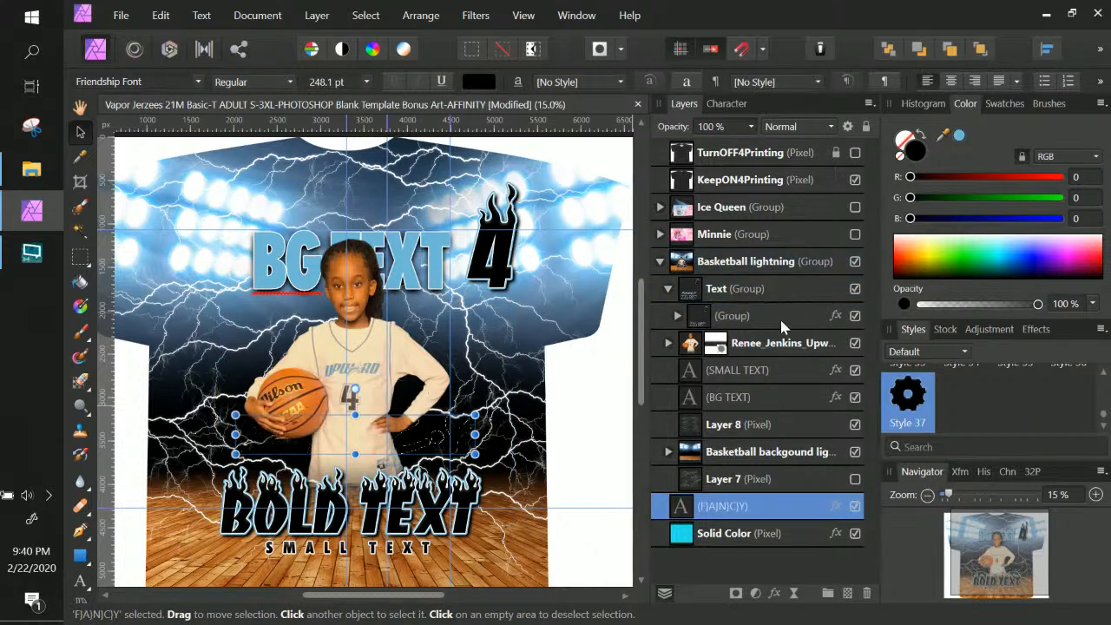
pyautogui.hotkey('ctrl', 'z')
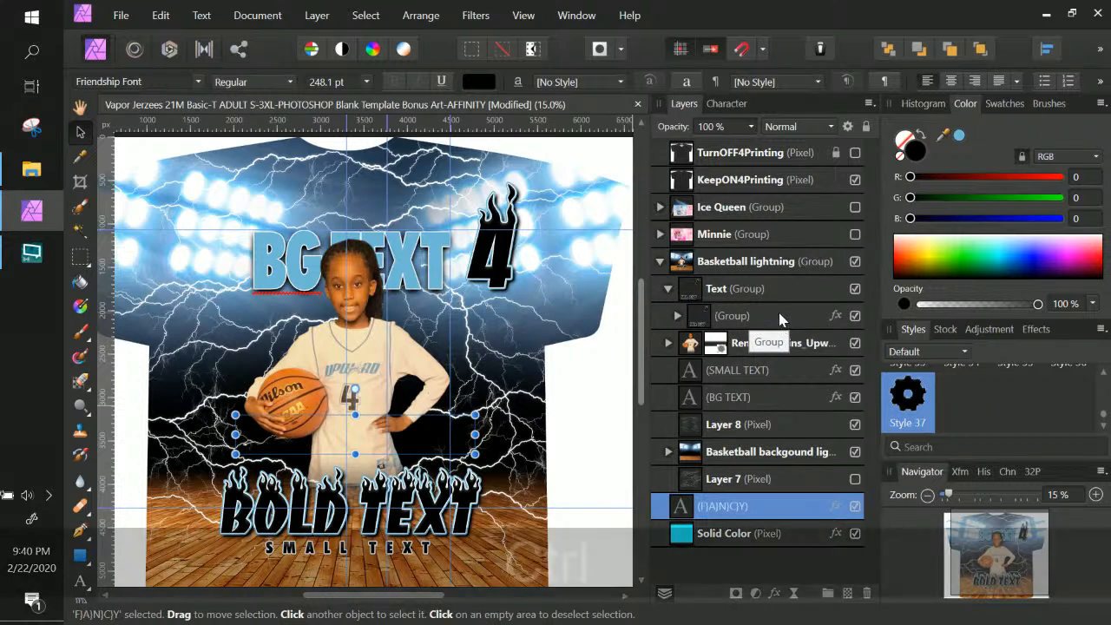
pyautogui.click(770, 294)
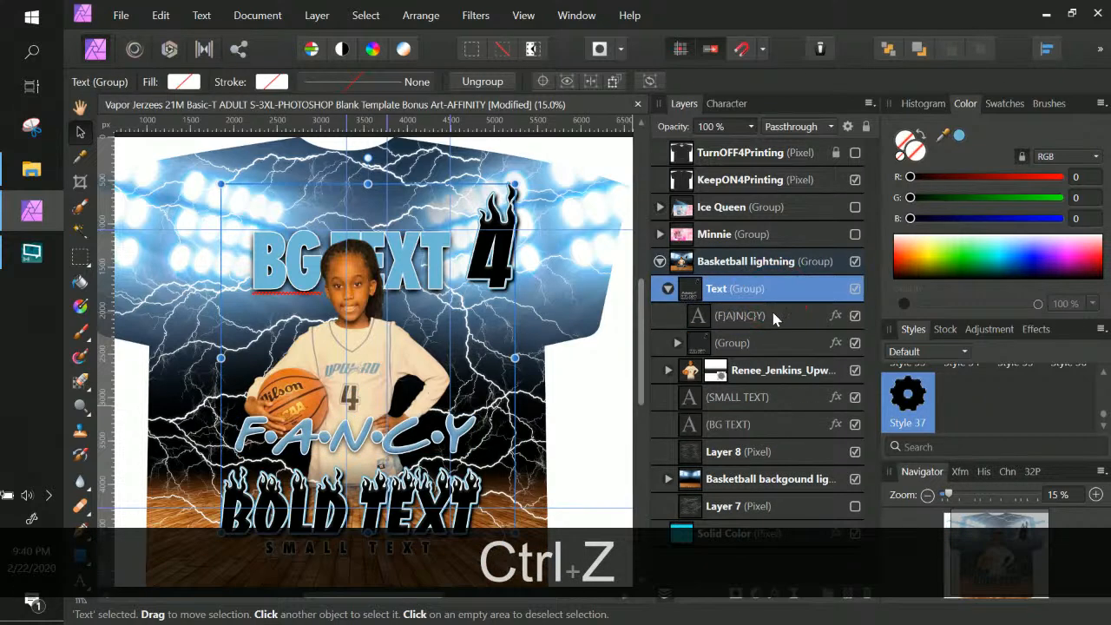
pyautogui.rightClick(688, 296)
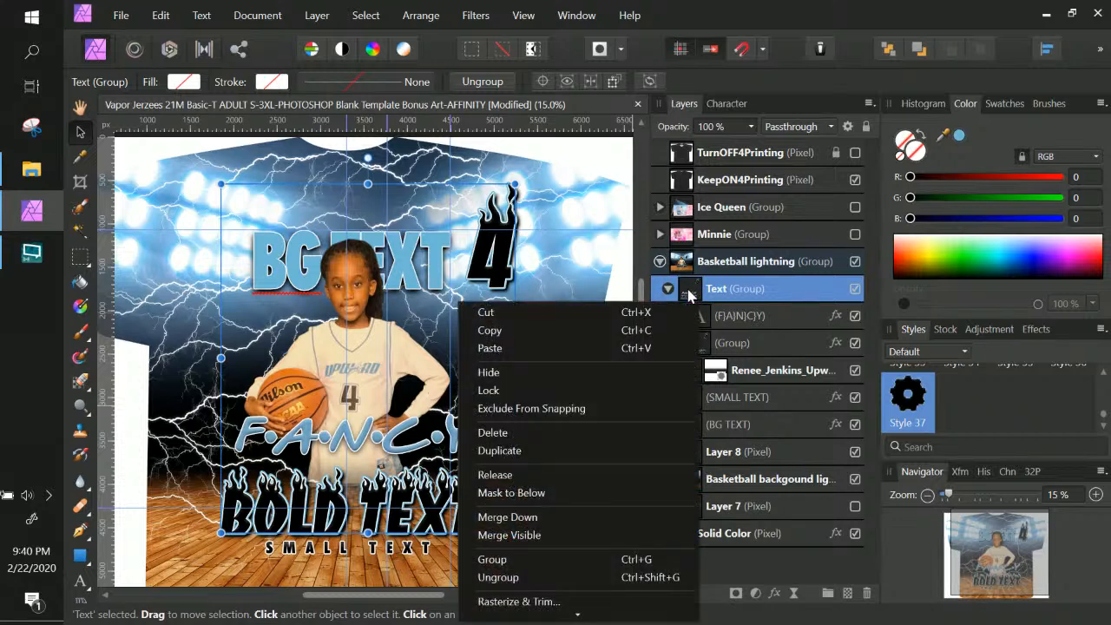
pyautogui.click(647, 433)
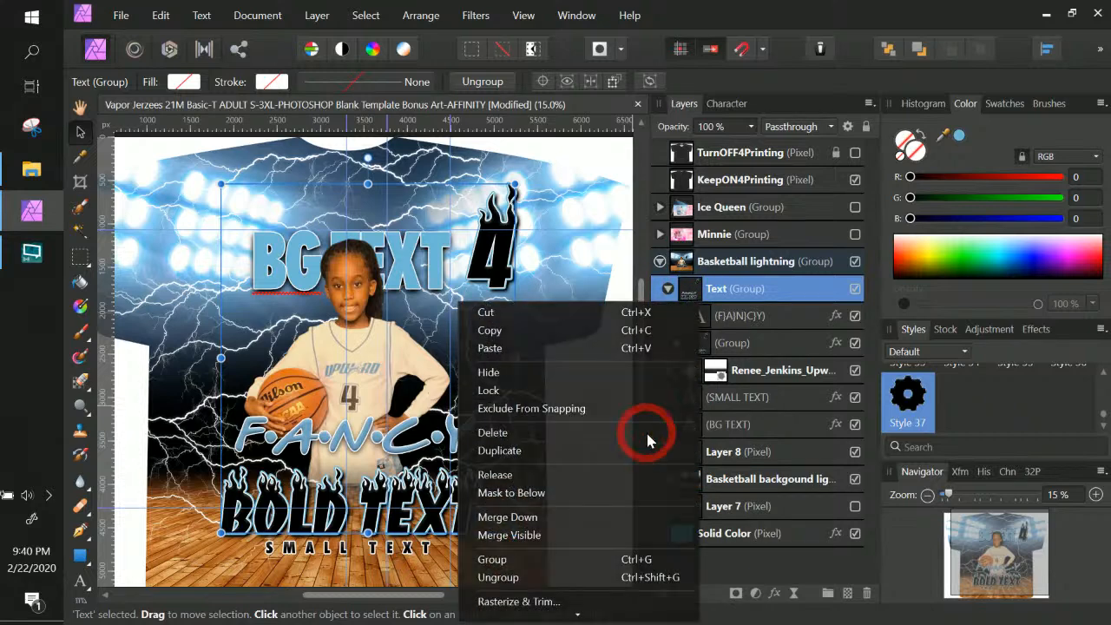
pyautogui.hotkey('ctrl', 'z')
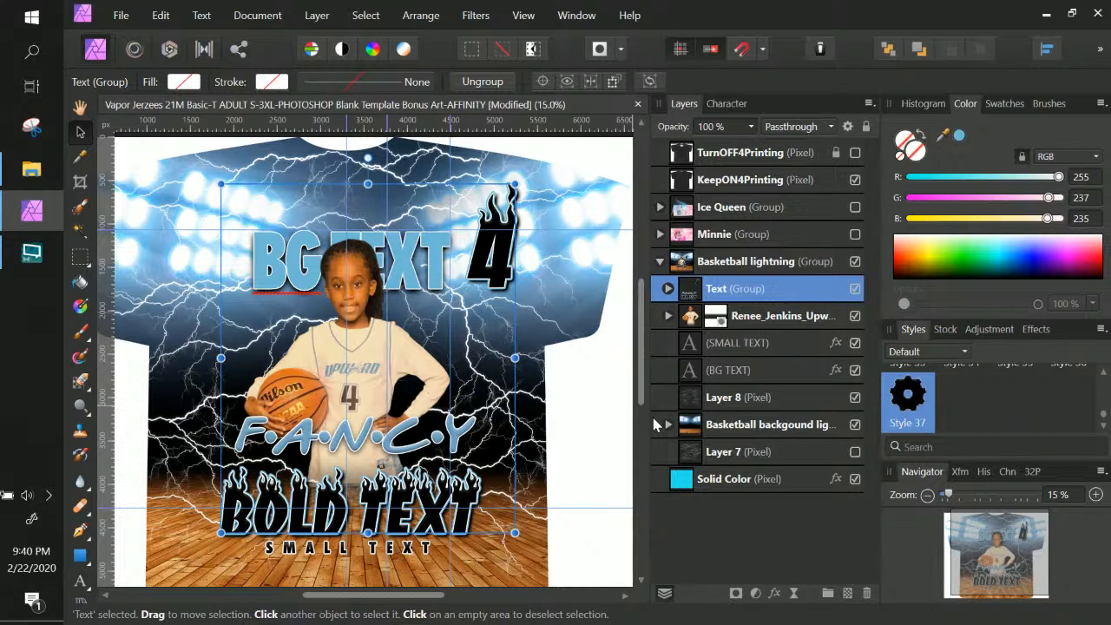
# Inspect the Text group and its nested group, toggling the group's visibility to compare
pyautogui.click(672, 290)
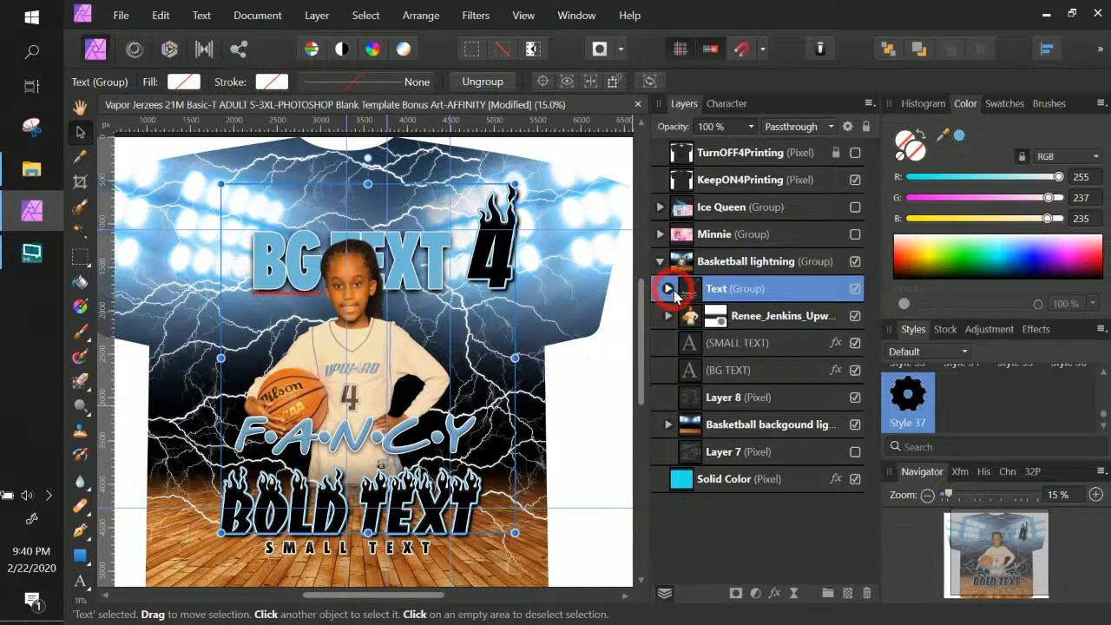
pyautogui.click(756, 315)
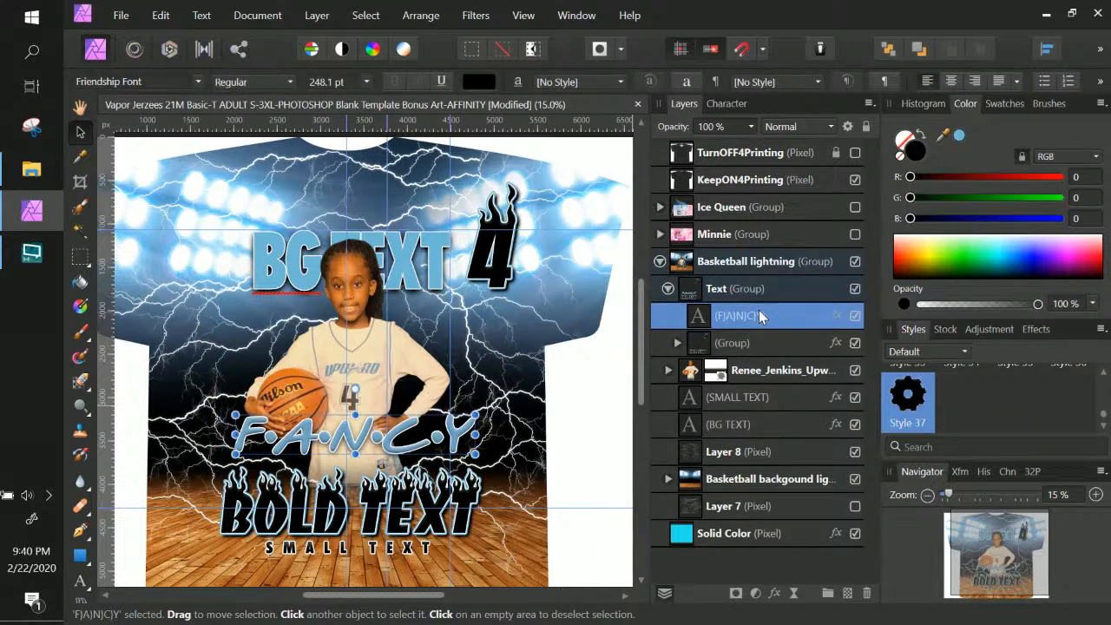
pyautogui.click(678, 343)
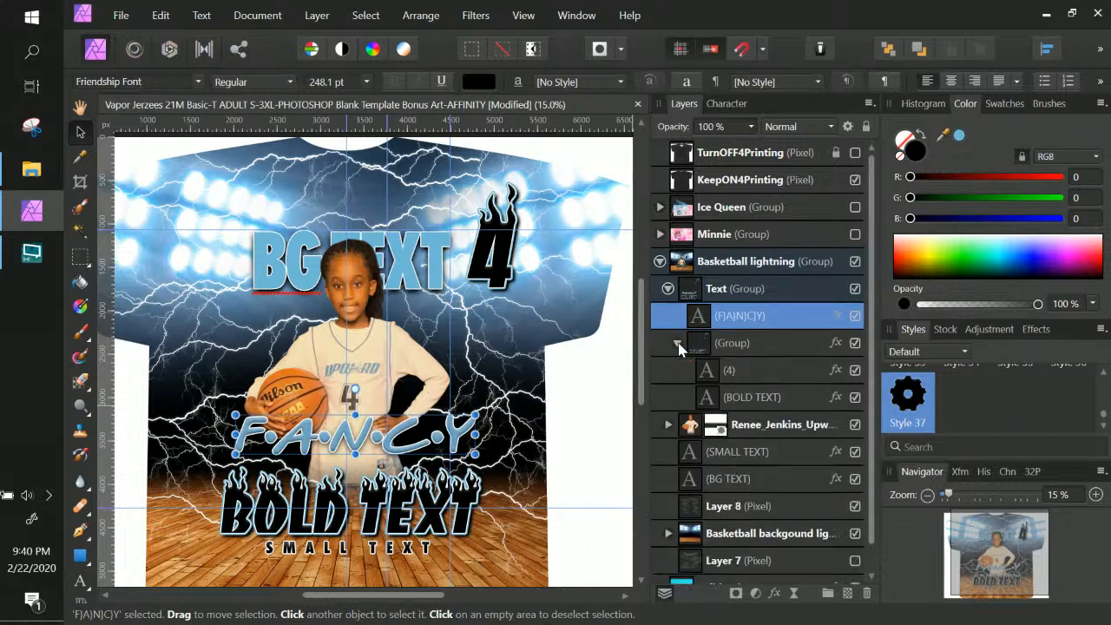
pyautogui.click(678, 344)
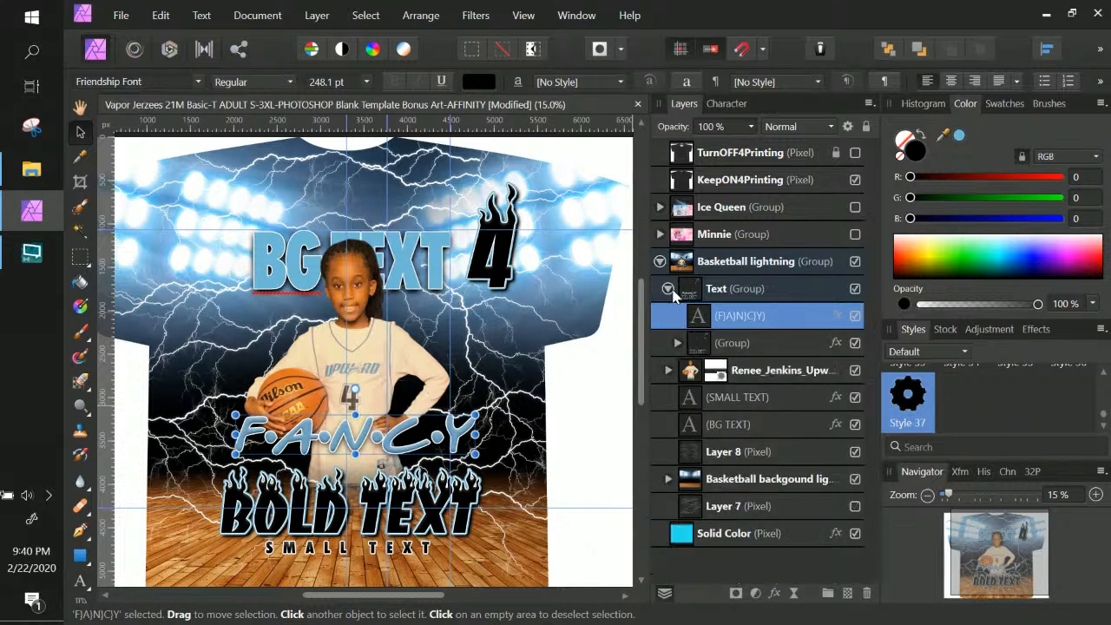
pyautogui.click(667, 289)
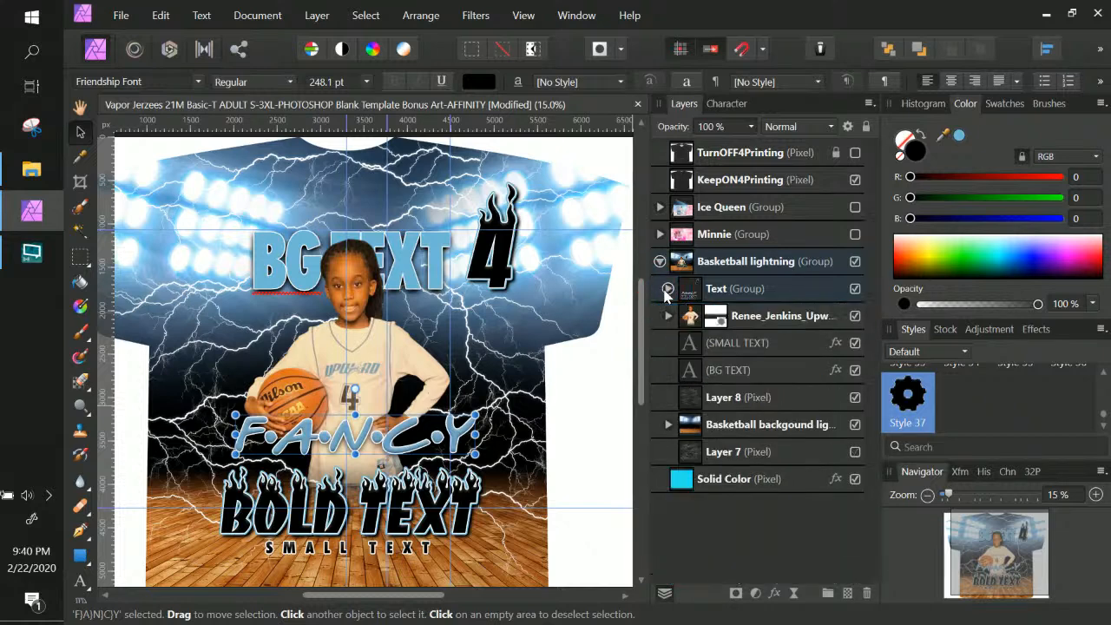
pyautogui.click(856, 289)
pyautogui.click(856, 290)
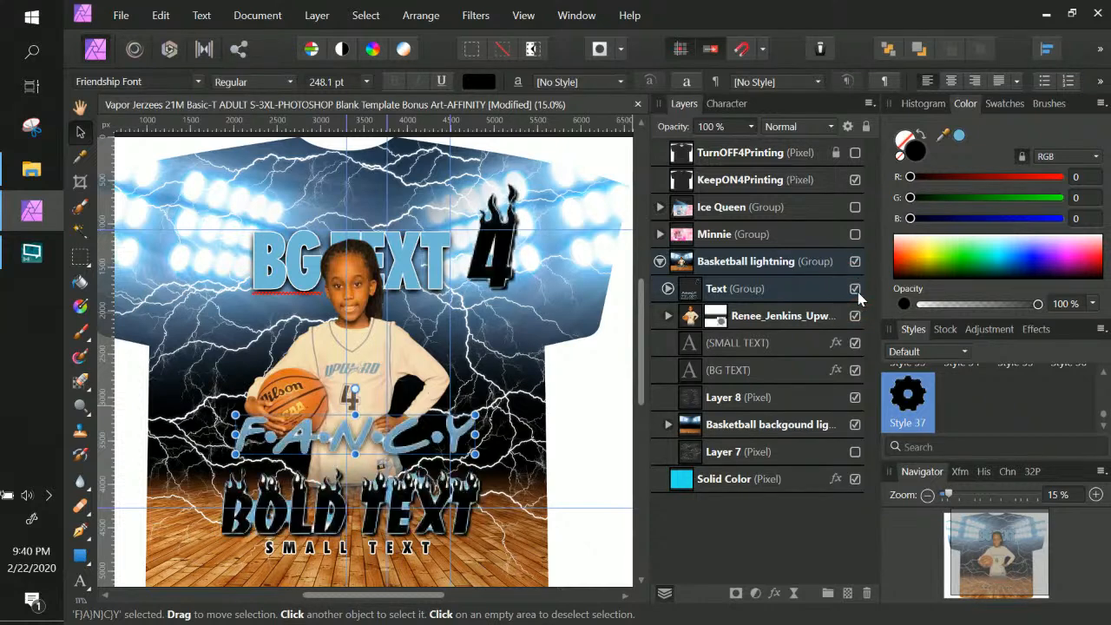
# Drag SMALL TEXT into the nested group alongside 4 and BOLD TEXT
pyautogui.click(783, 351)
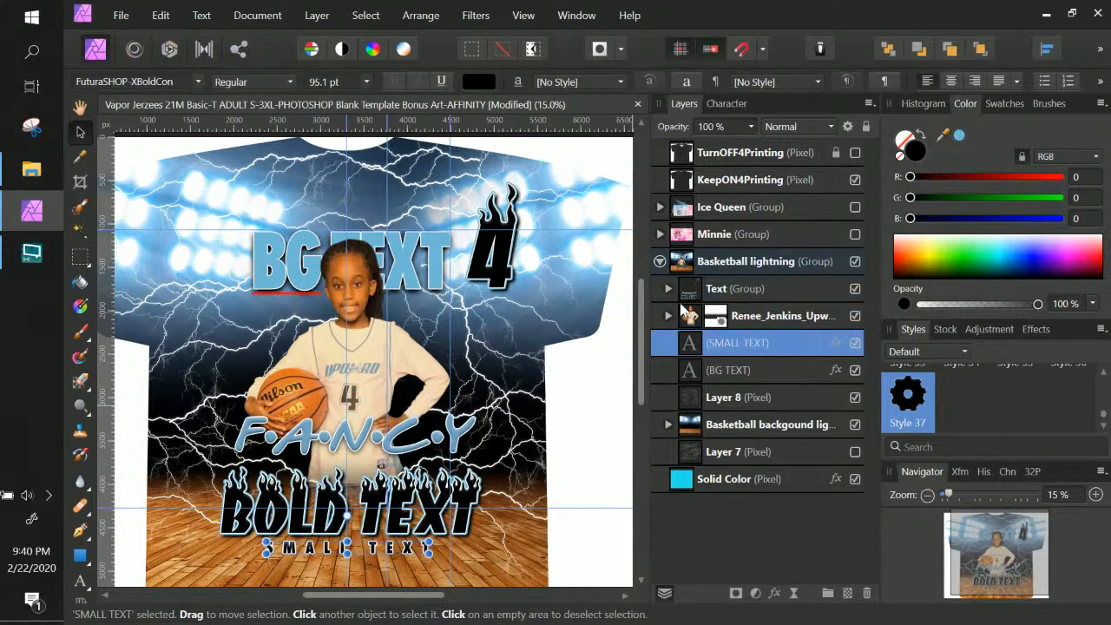
pyautogui.click(666, 289)
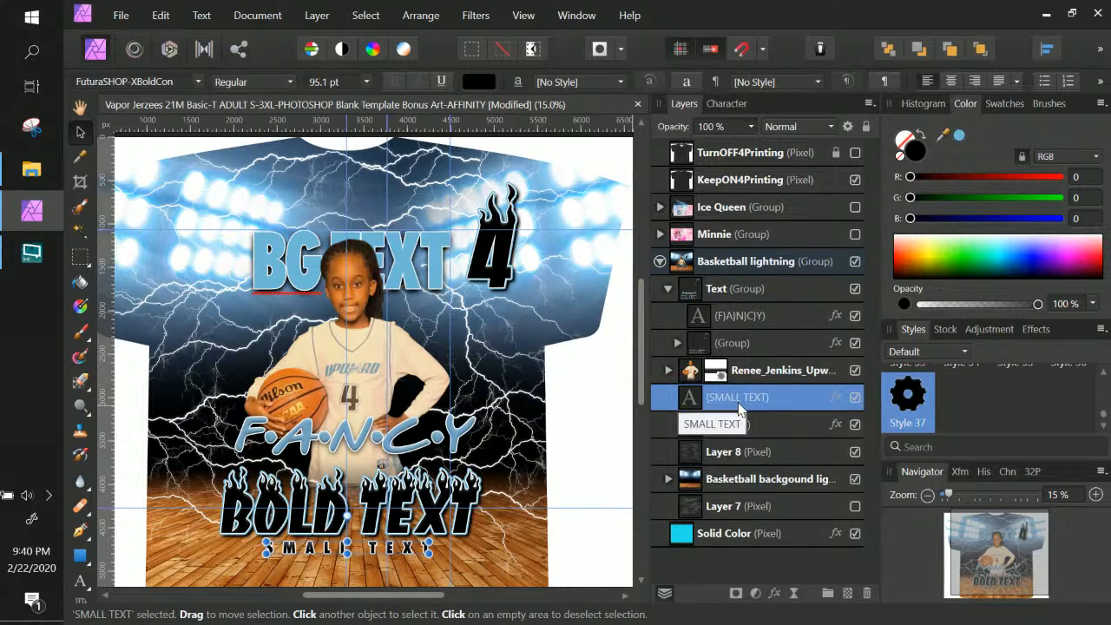
pyautogui.moveTo(738, 408); pyautogui.dragTo(747, 347)
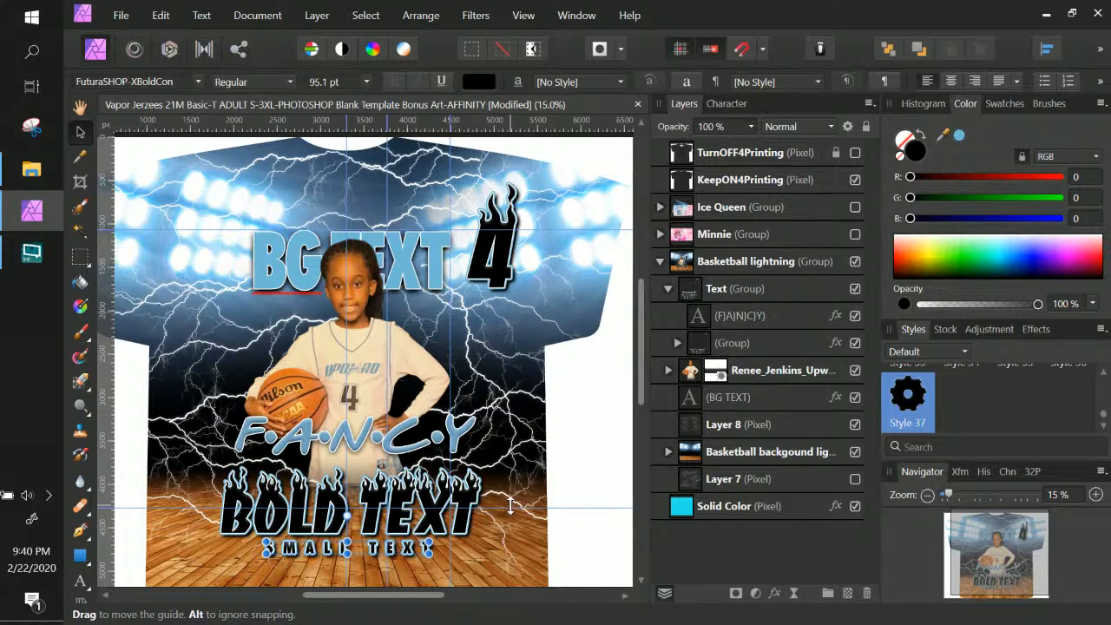
pyautogui.click(755, 400)
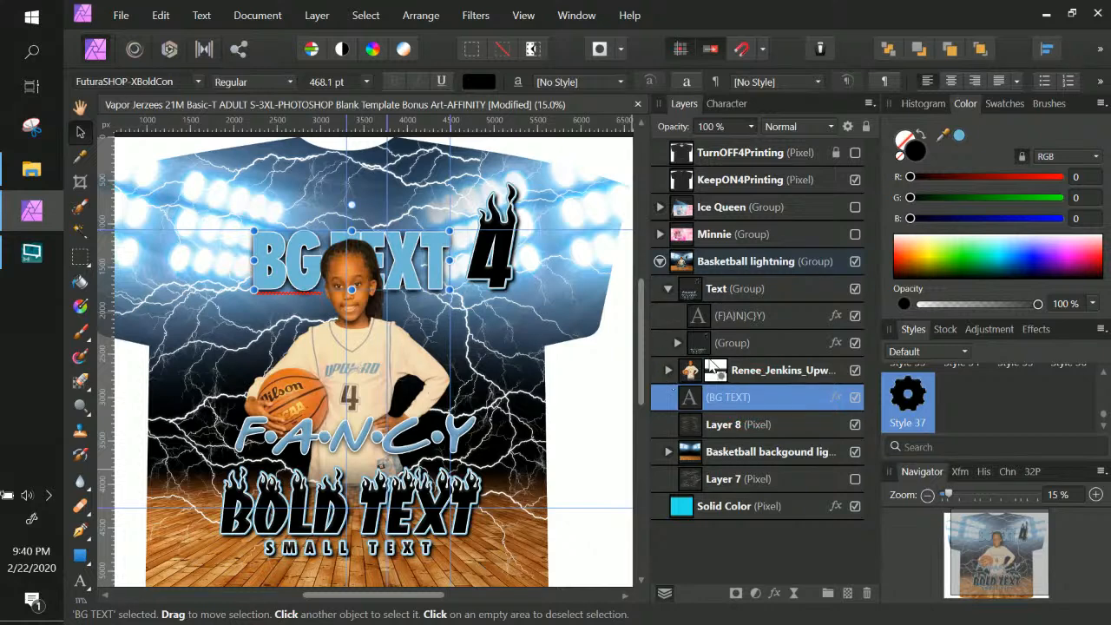
# Select the player photo layer and open the File menu
pyautogui.click(778, 373)
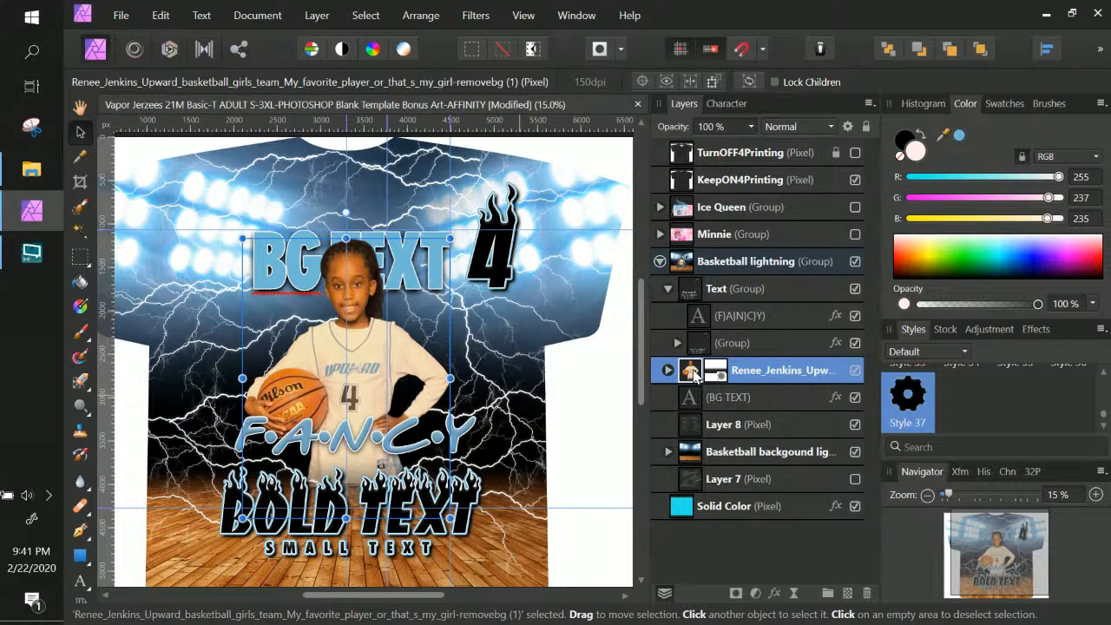
pyautogui.click(117, 17)
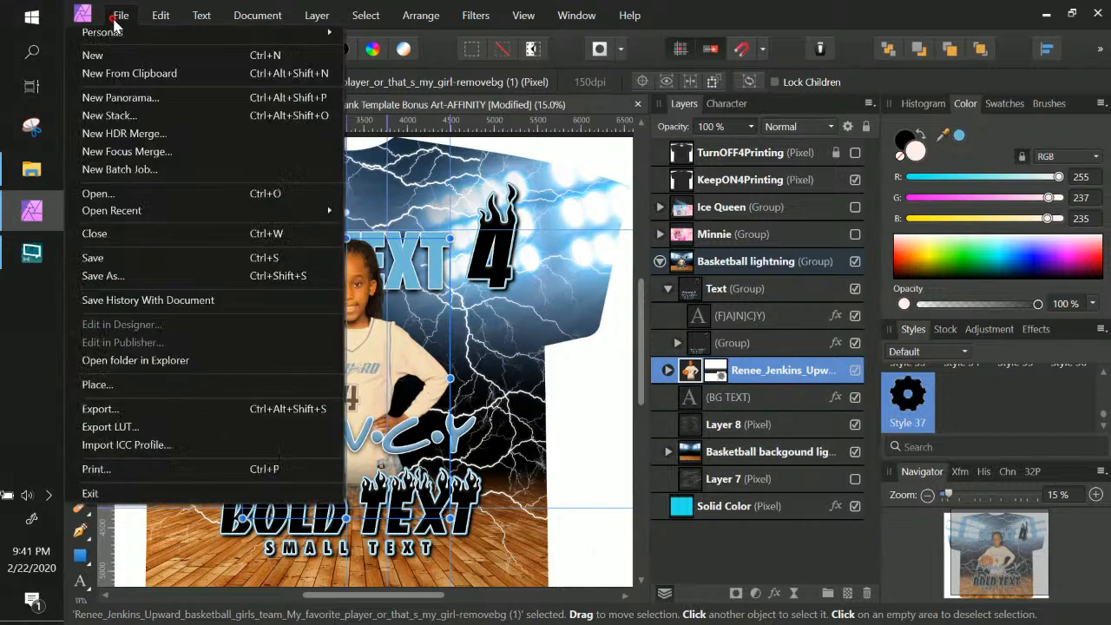
# Place the jersey #26 player photo from the Desktop's delete files folder
pyautogui.click(127, 392)
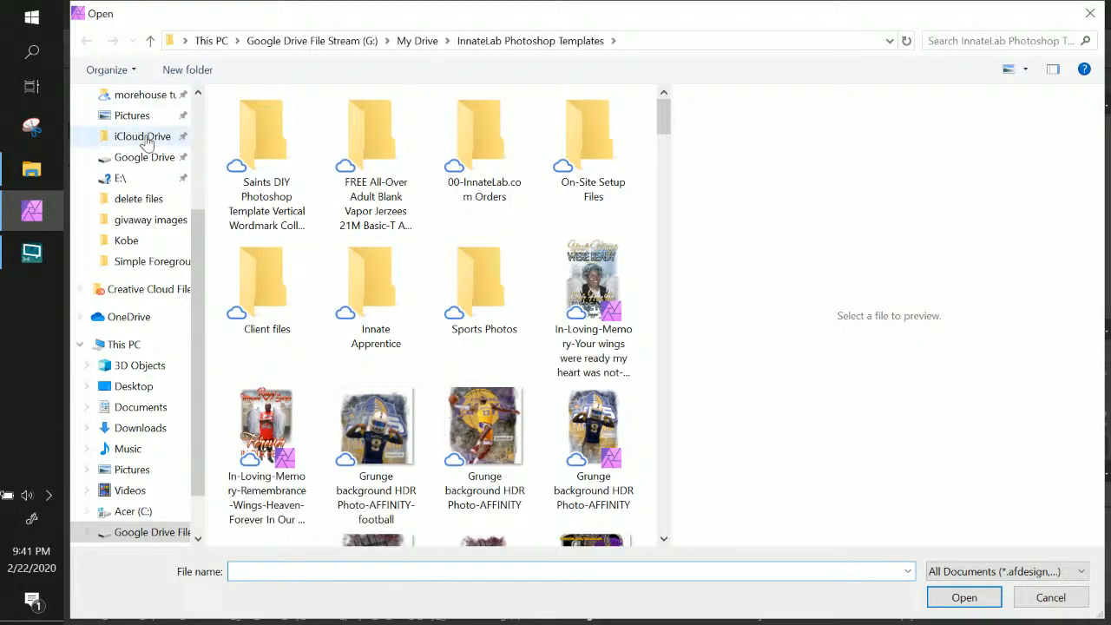
pyautogui.moveTo(198, 236); pyautogui.dragTo(223, 95)
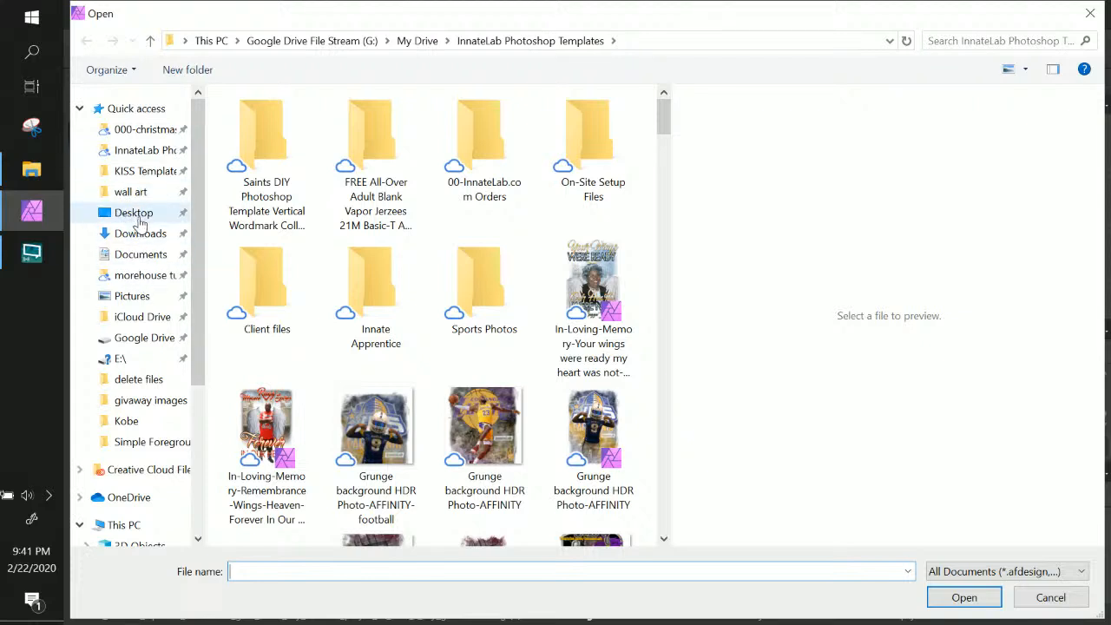
pyautogui.click(149, 381)
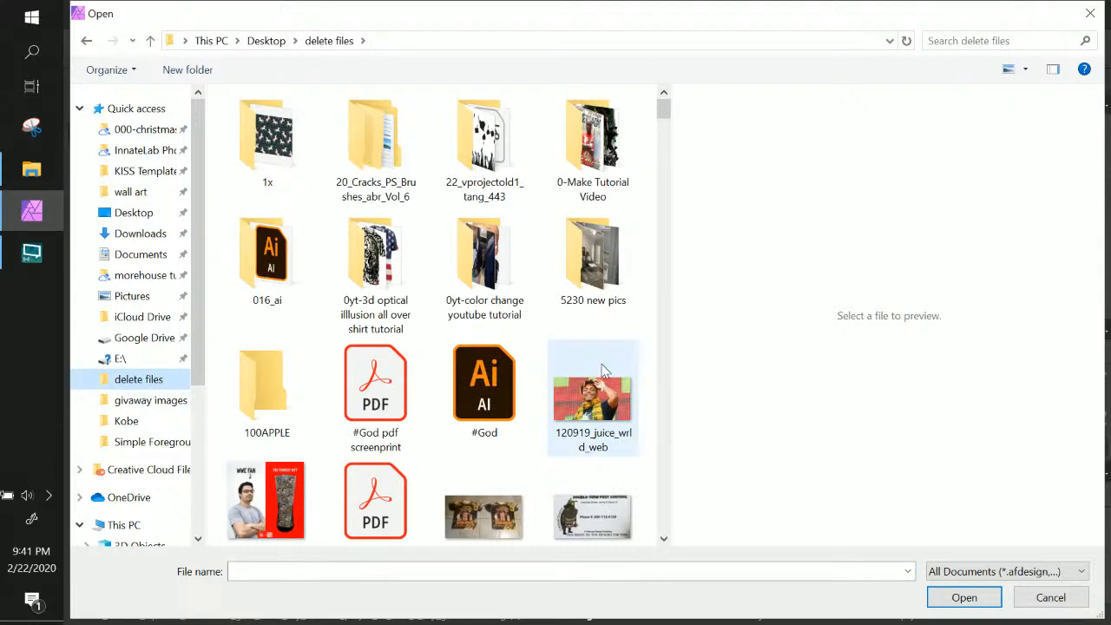
pyautogui.scroll(-10, 605, 370)
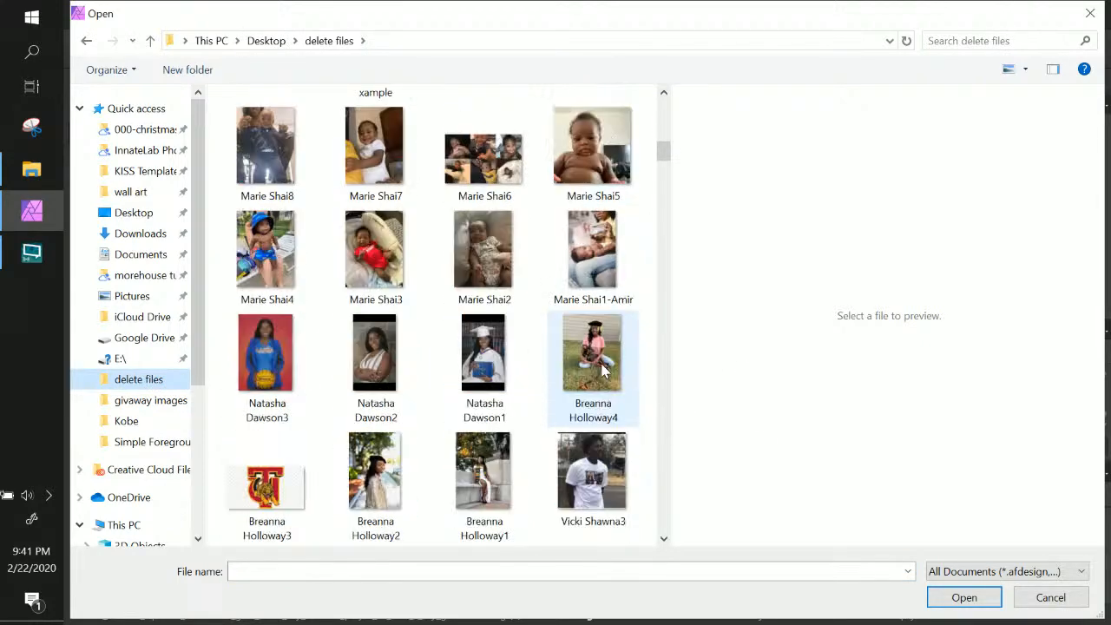
pyautogui.scroll(-3, 605, 371)
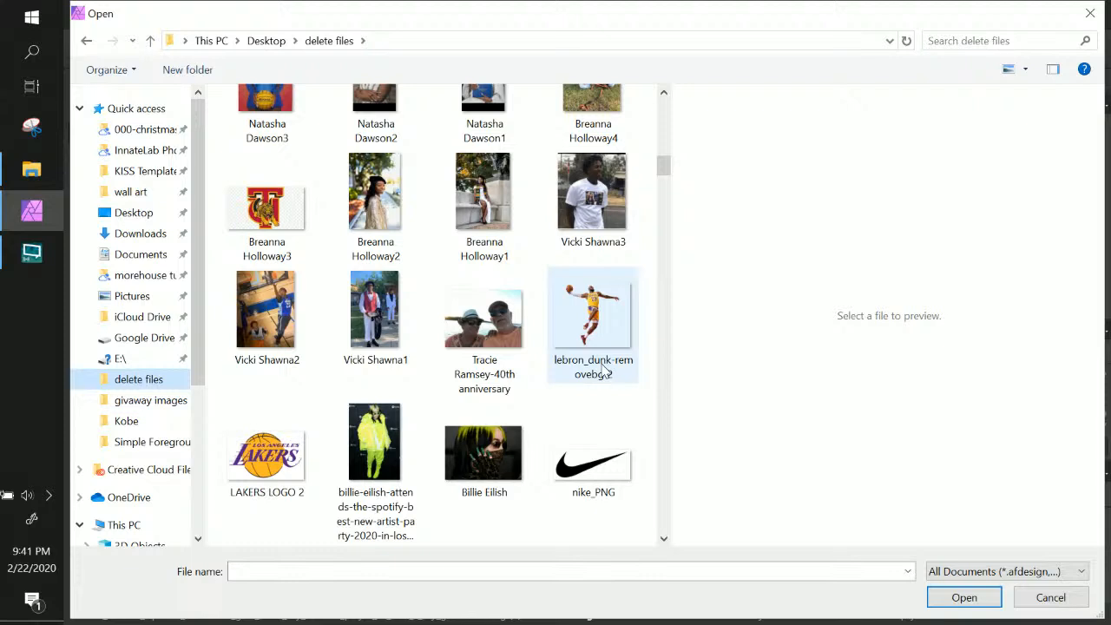
pyautogui.scroll(3, 603, 372)
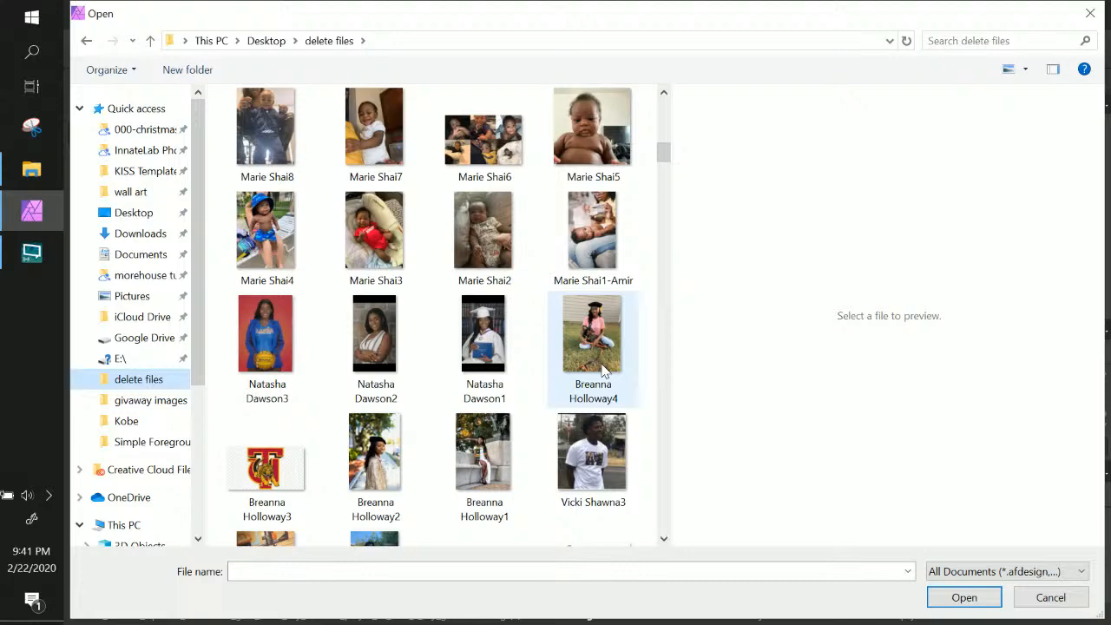
pyautogui.scroll(3, 603, 371)
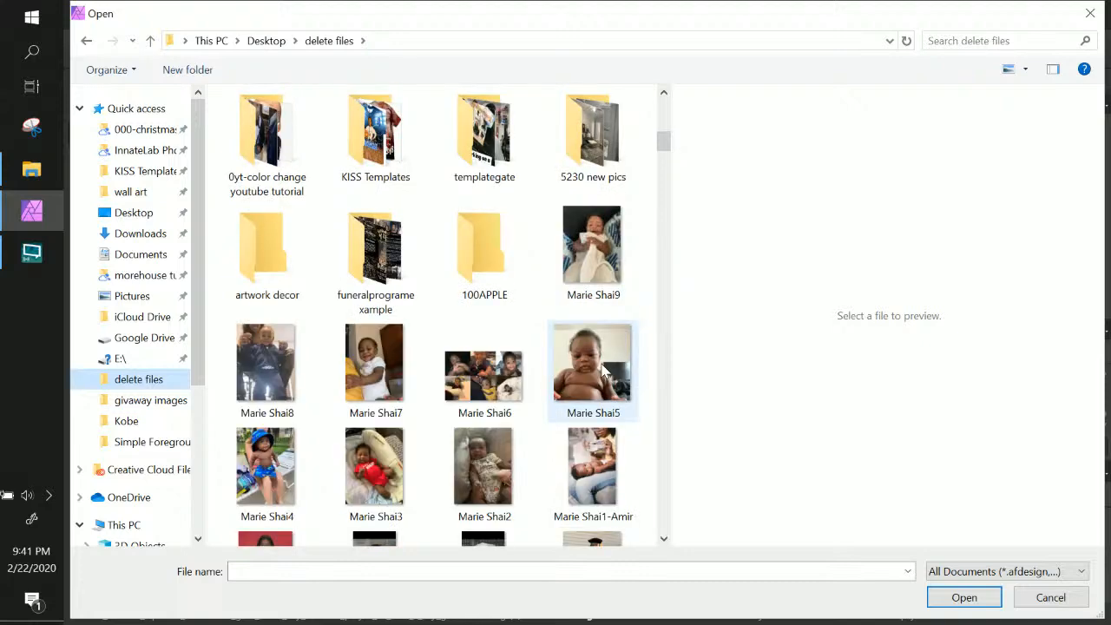
pyautogui.scroll(-3, 605, 372)
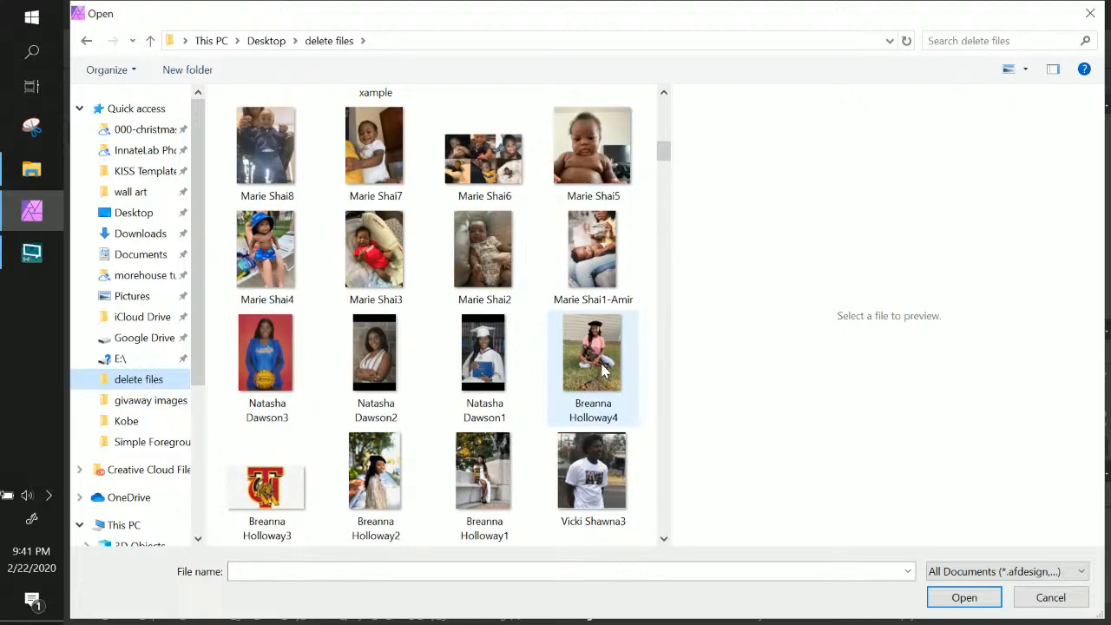
pyautogui.scroll(-3, 604, 371)
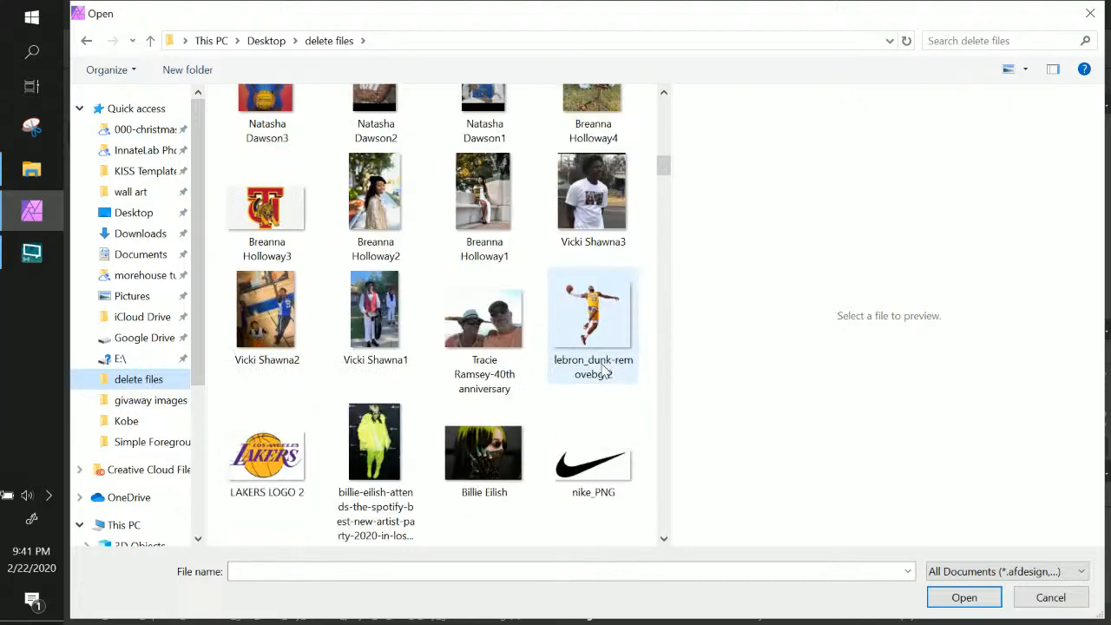
pyautogui.click(285, 343)
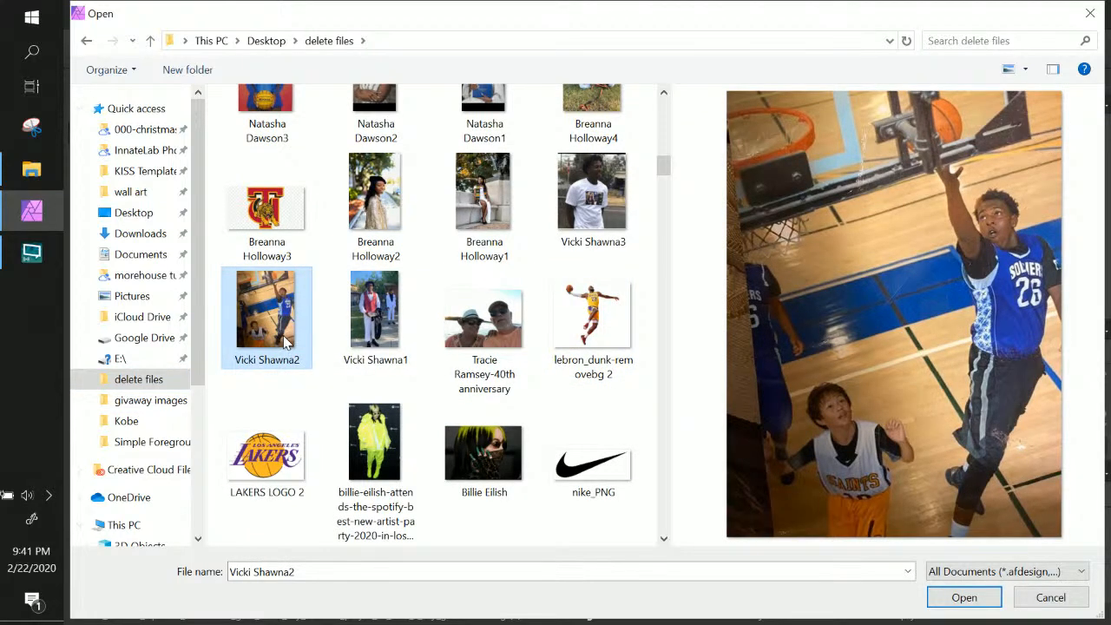
pyautogui.click(963, 597)
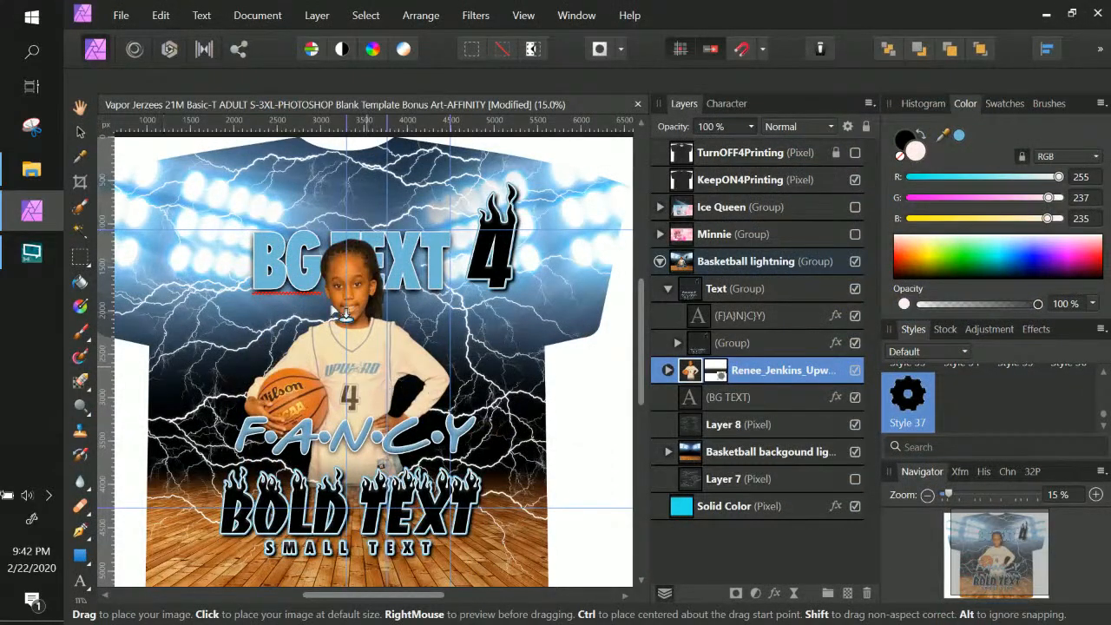
# Drop the photo onto the shirt and enlarge it to cover most of the front
pyautogui.click(215, 191)
pyautogui.moveTo(250, 236); pyautogui.dragTo(476, 473)
pyautogui.scroll(3, 474, 473)
pyautogui.moveTo(434, 314); pyautogui.dragTo(439, 334)
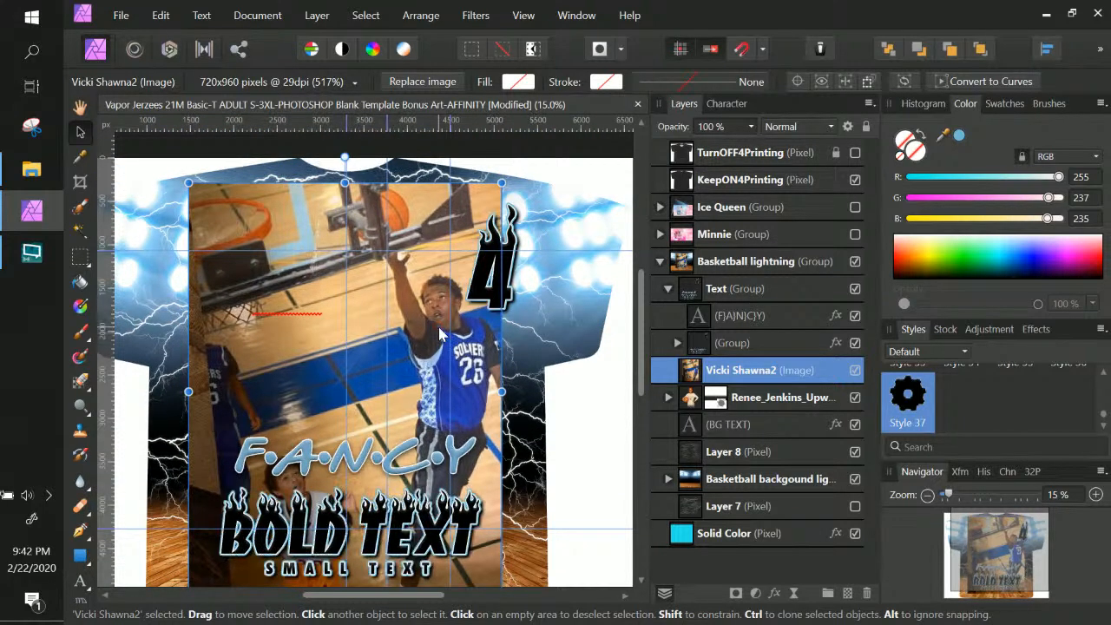
pyautogui.click(80, 530)
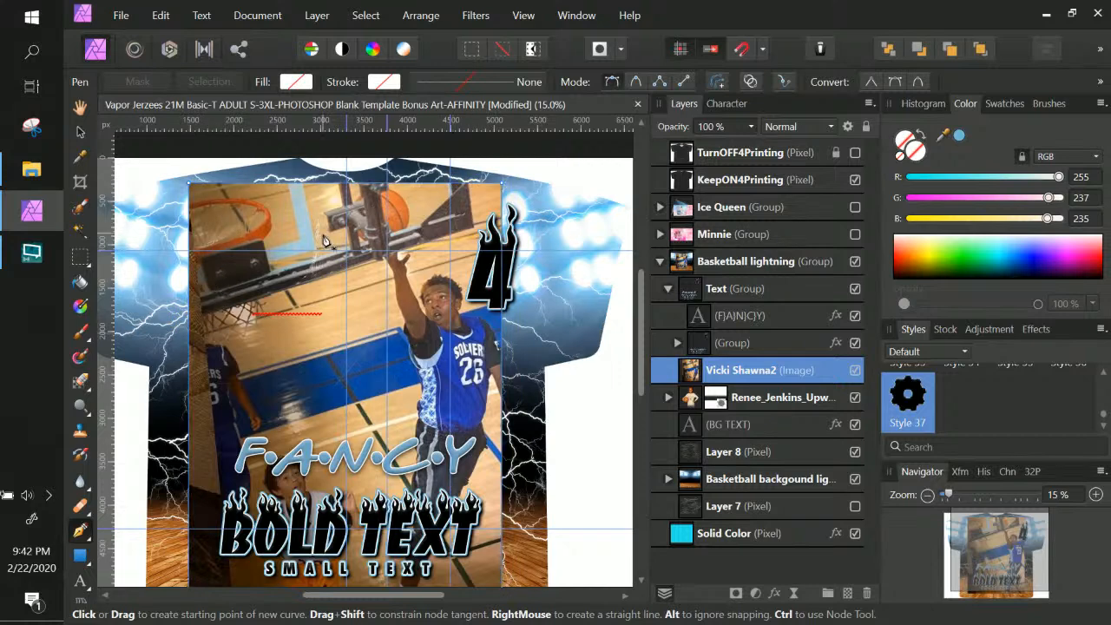
pyautogui.press('ctrl+KP_Add')
pyautogui.press('ctrl+KP_Add')
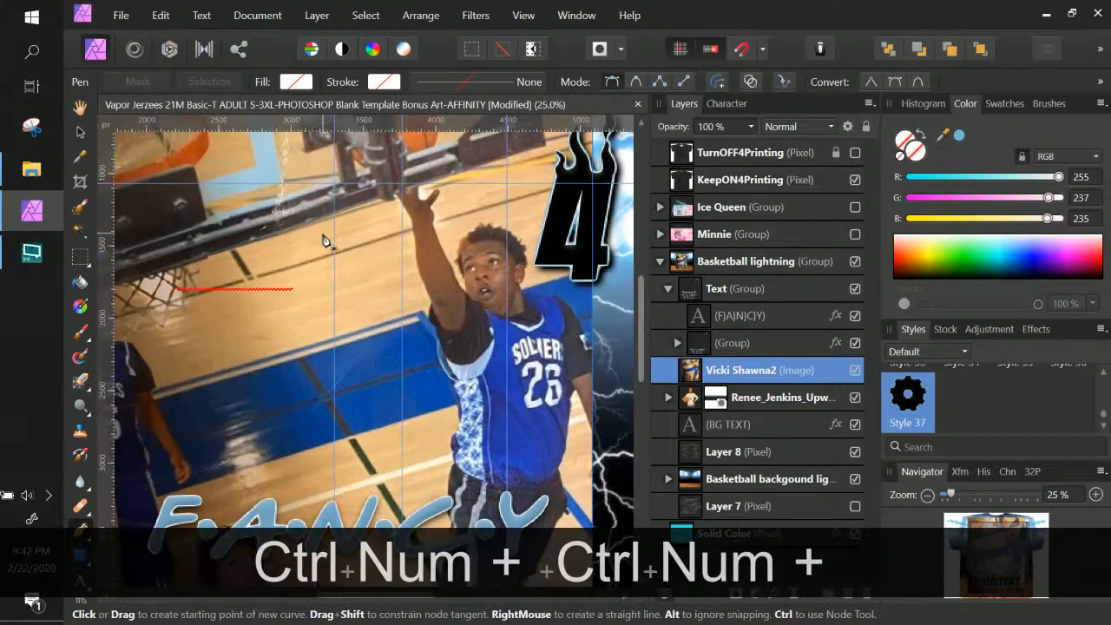
pyautogui.press('space')
pyautogui.moveTo(335, 303)
pyautogui.mouseDown()
pyautogui.moveTo(395, 187)
pyautogui.moveTo(448, 228)
pyautogui.moveTo(439, 228)
pyautogui.moveTo(444, 241)
pyautogui.mouseUp()
pyautogui.click(81, 208)
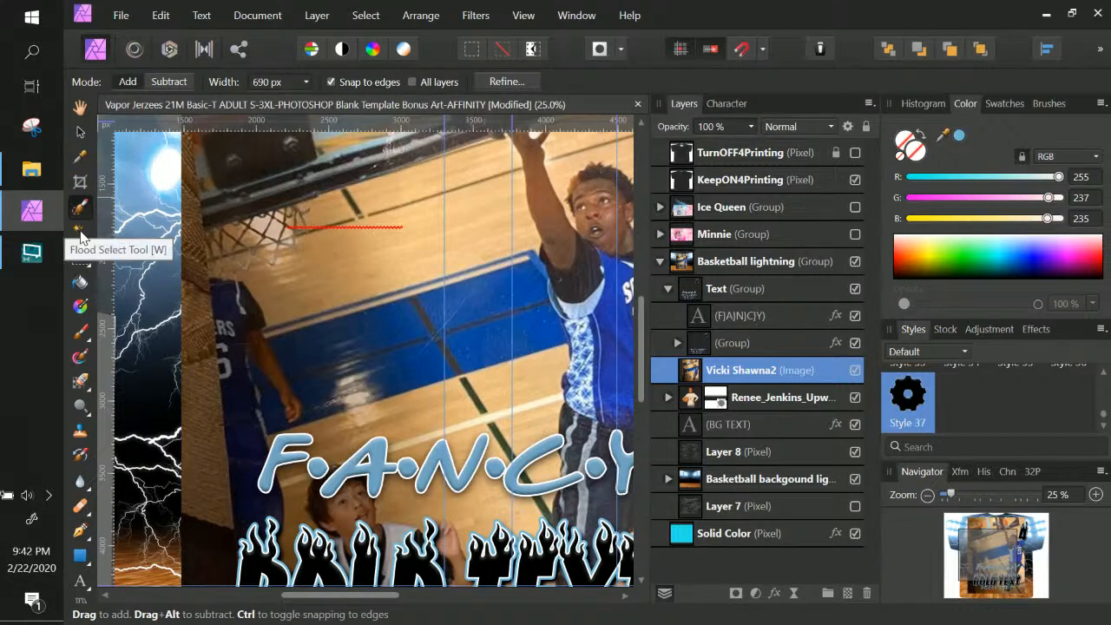
pyautogui.click(80, 231)
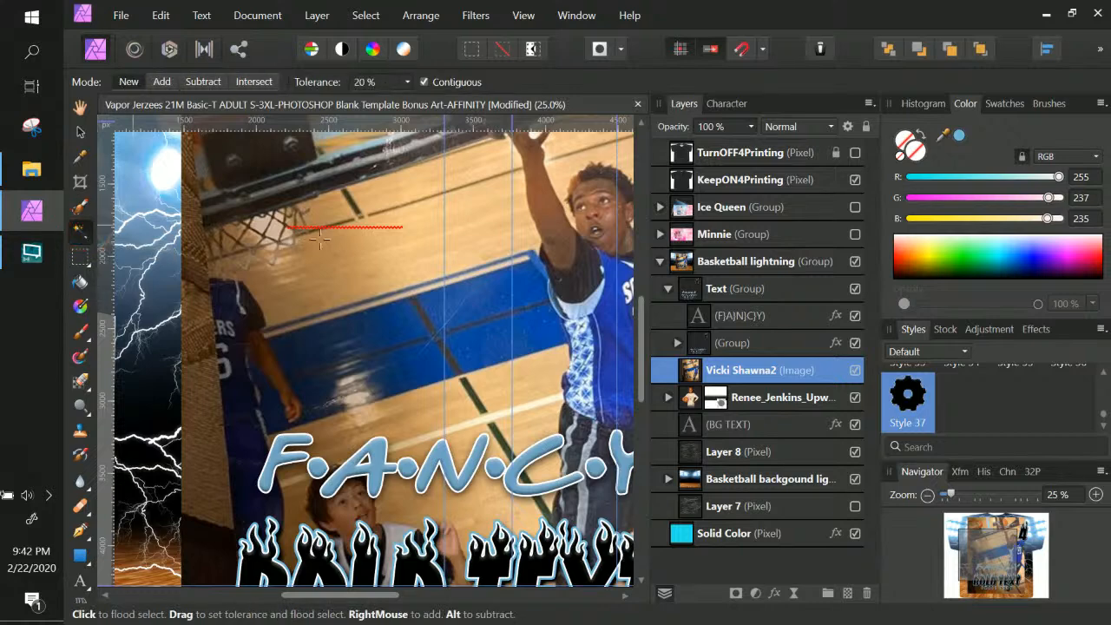
pyautogui.click(485, 255)
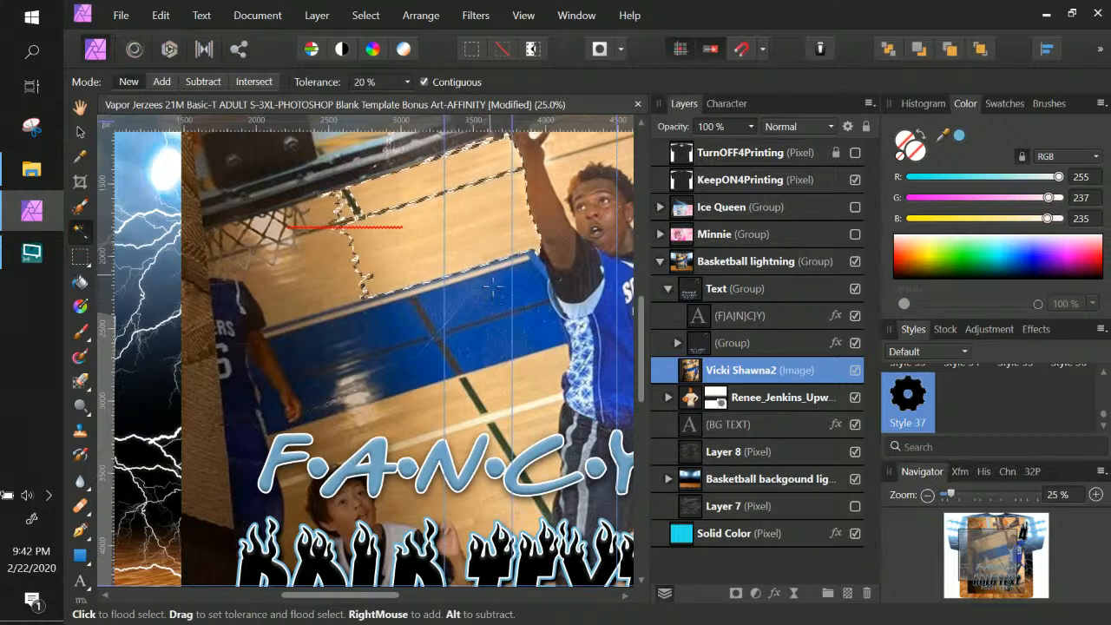
pyautogui.keyDown('shift'); pyautogui.click(485, 182); pyautogui.keyUp('shift')
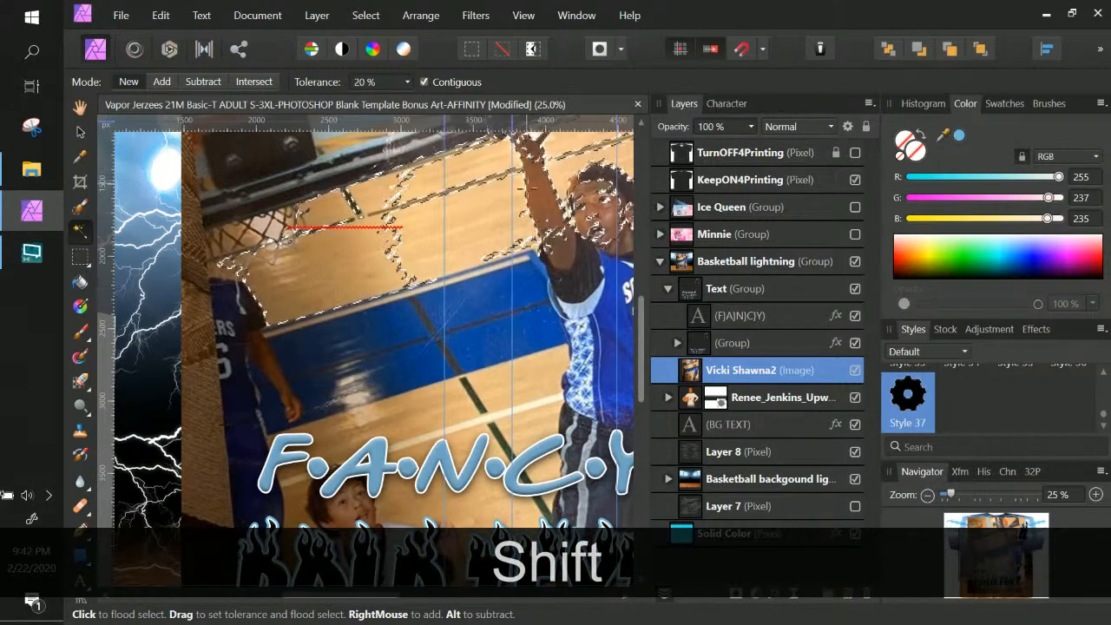
pyautogui.click(500, 373)
pyautogui.keyDown('shift'); pyautogui.click(512, 382); pyautogui.keyUp('shift')
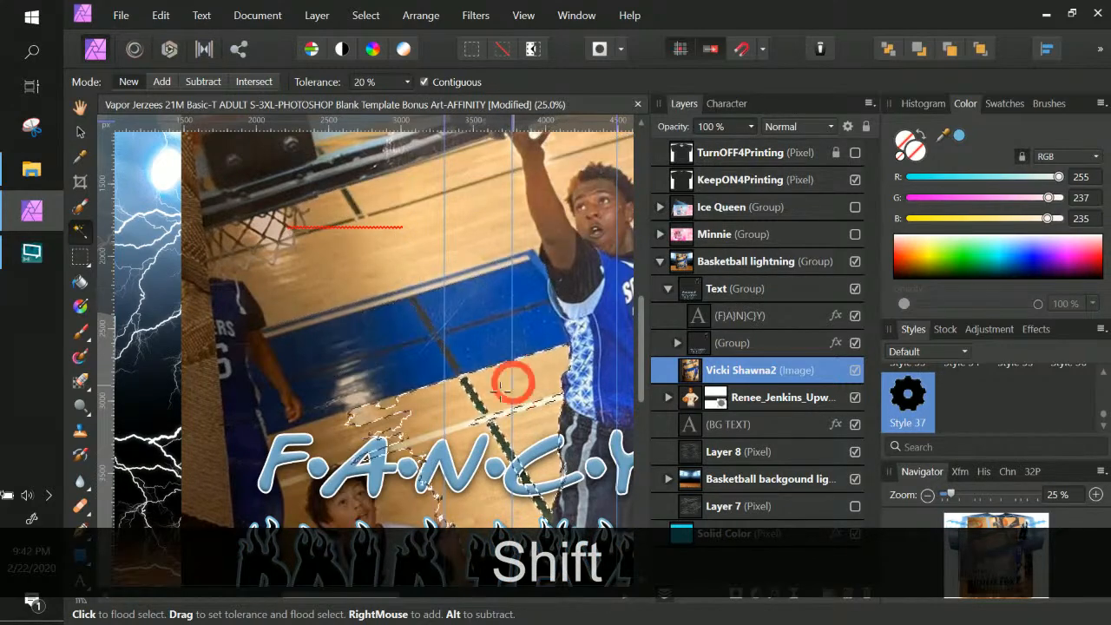
pyautogui.keyDown('shift'); pyautogui.click(481, 358); pyautogui.keyUp('shift')
pyautogui.keyDown('shift'); pyautogui.click(475, 373); pyautogui.keyUp('shift')
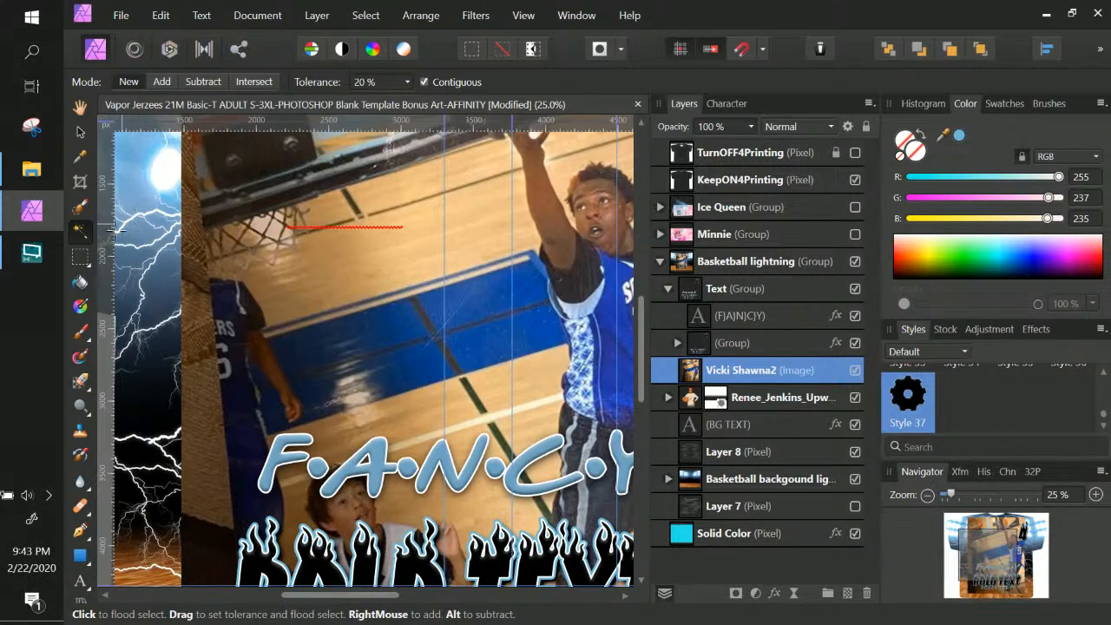
pyautogui.scroll(3, 549, 350)
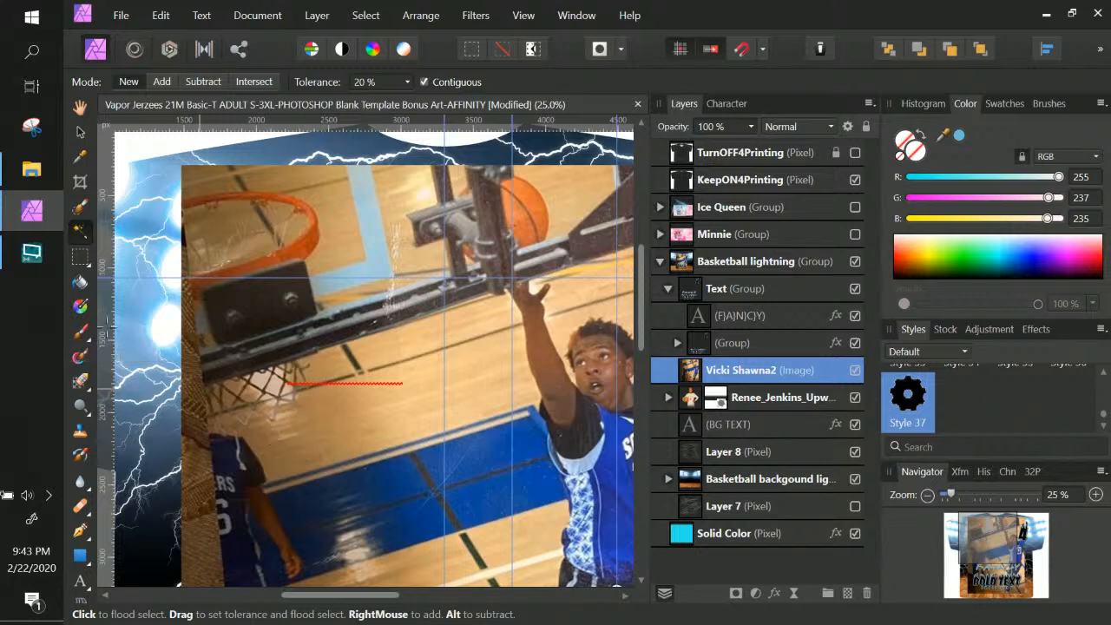
pyautogui.press('space')
pyautogui.moveTo(332, 328); pyautogui.dragTo(373, 256)
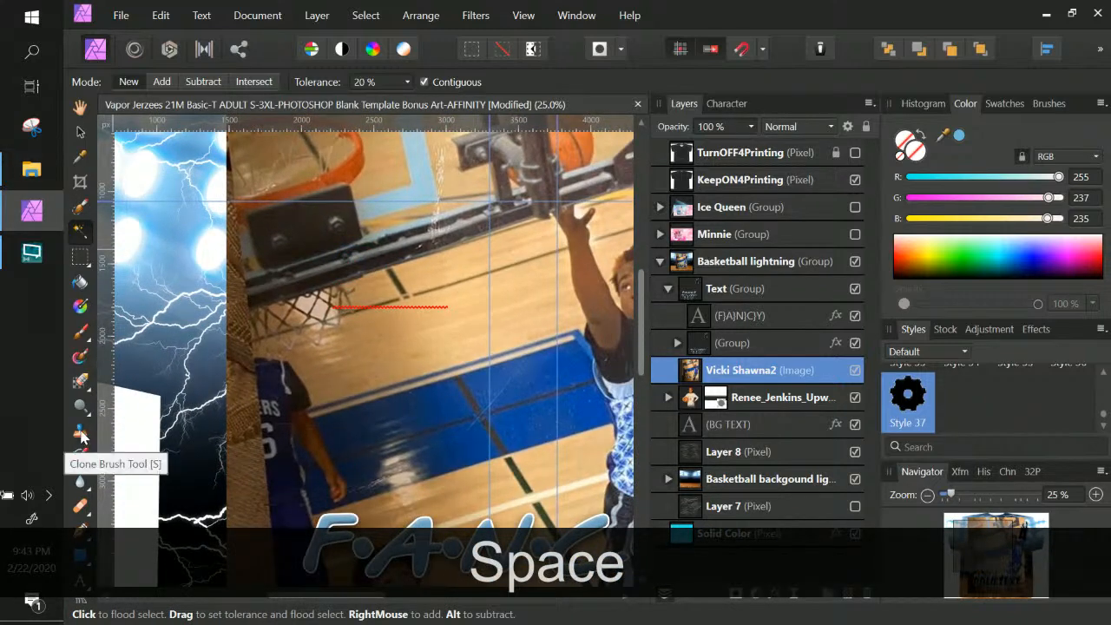
# With the Pen tool, start an outline from the shoulder up past the hoop net to the raised hand
pyautogui.click(81, 531)
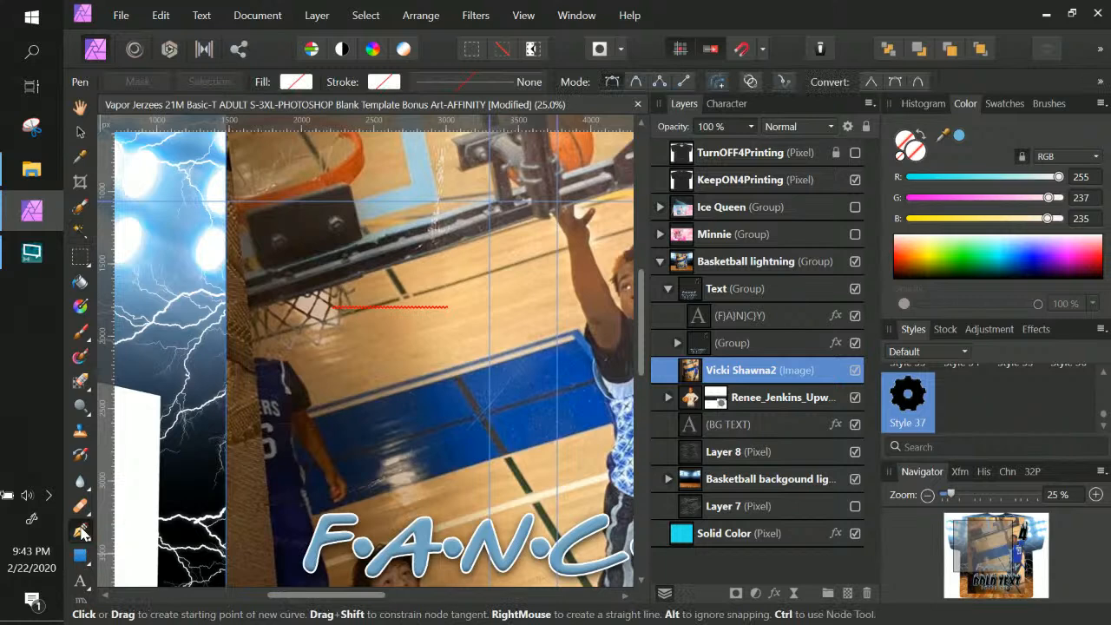
pyautogui.click(250, 355)
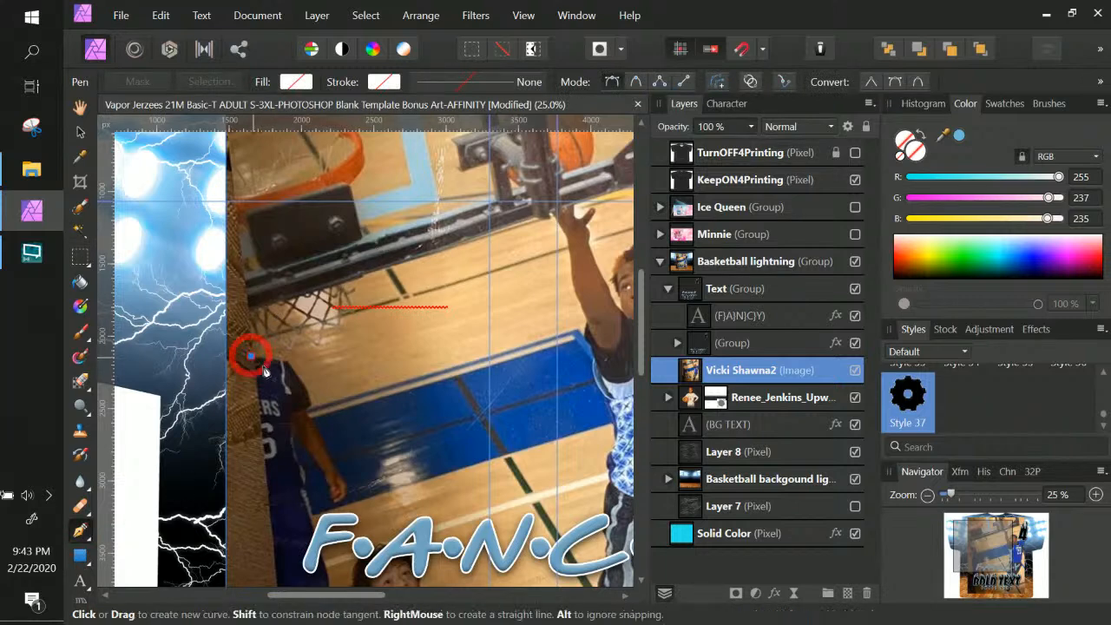
pyautogui.click(280, 356)
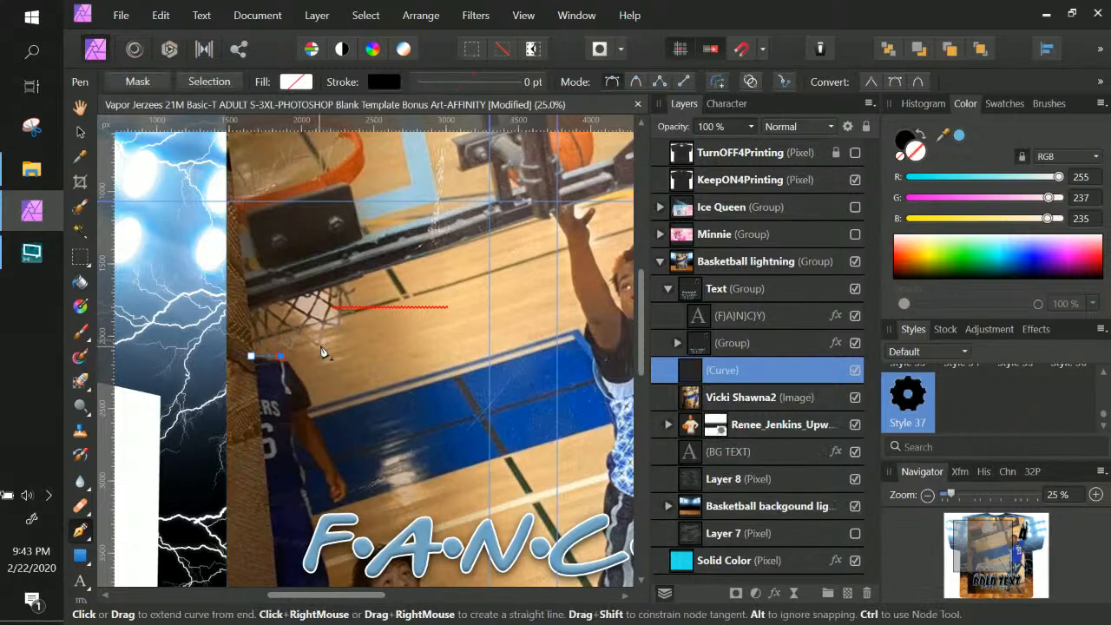
pyautogui.moveTo(320, 344); pyautogui.dragTo(353, 302)
pyautogui.click(343, 289)
pyautogui.hotkey('ctrl', 'z')
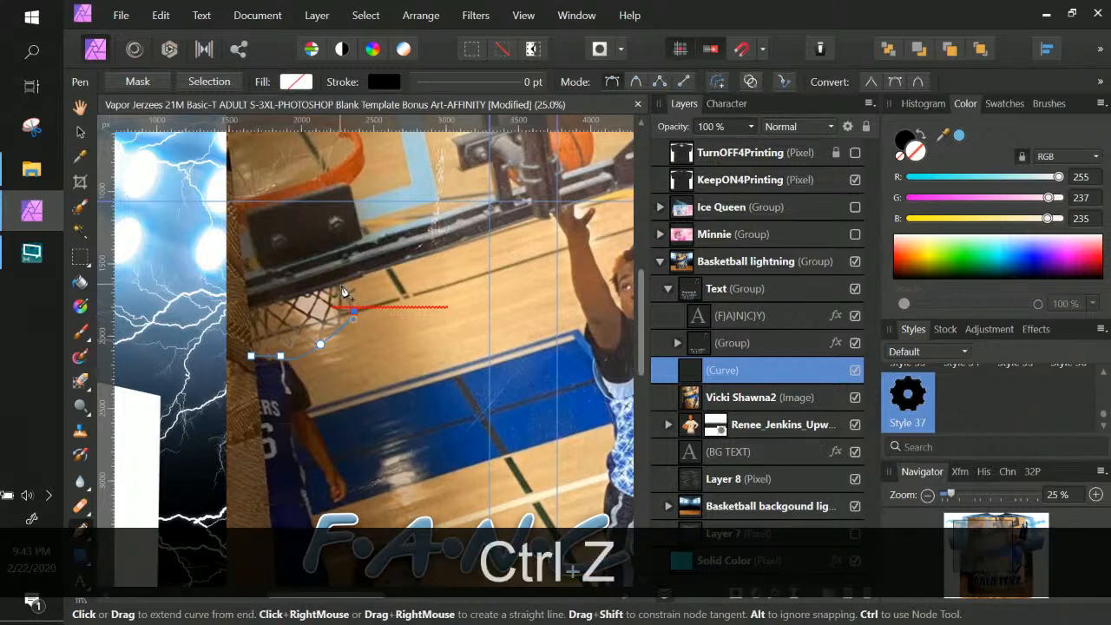
pyautogui.click(343, 285)
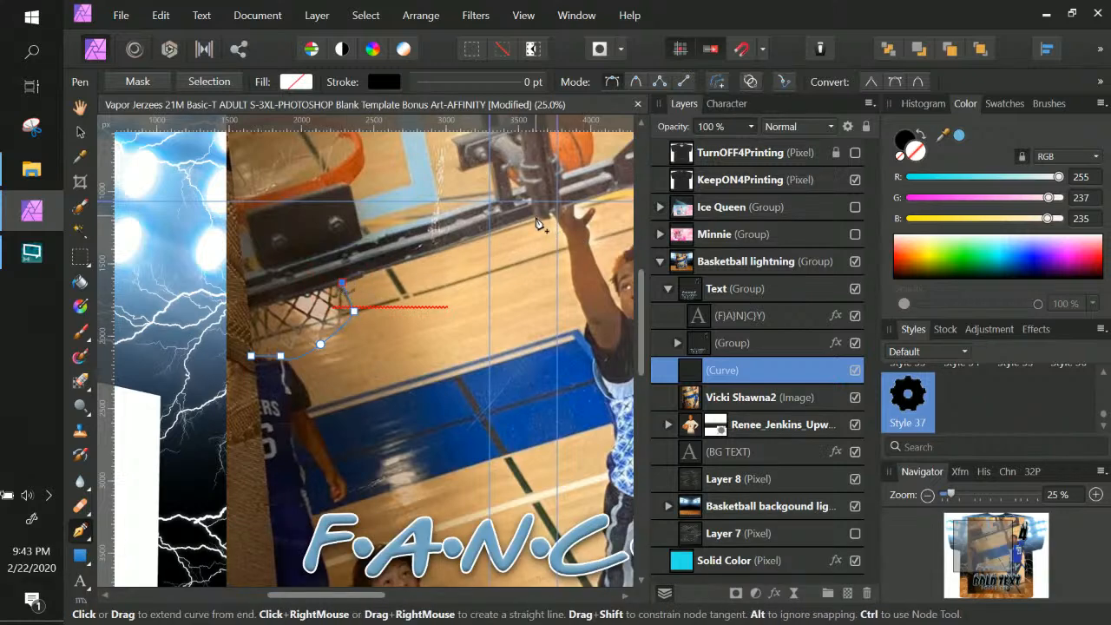
pyautogui.click(532, 215)
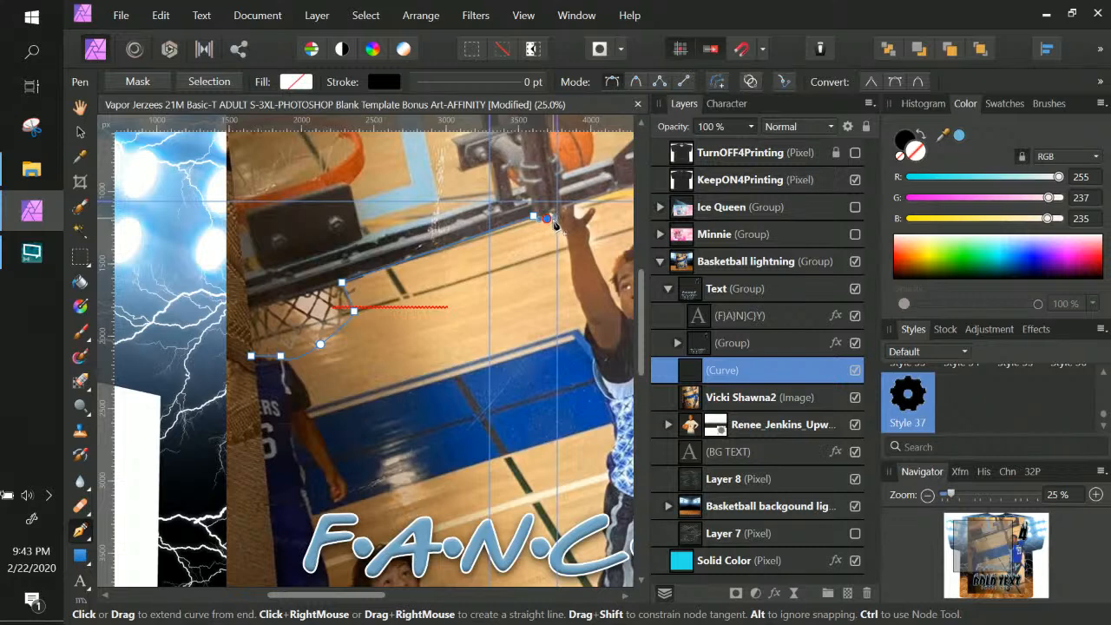
# Zoom in and add nodes along the edge of the player's raised hand
pyautogui.press('ctrl+KP_Add')
pyautogui.press('ctrl+KP_Add')
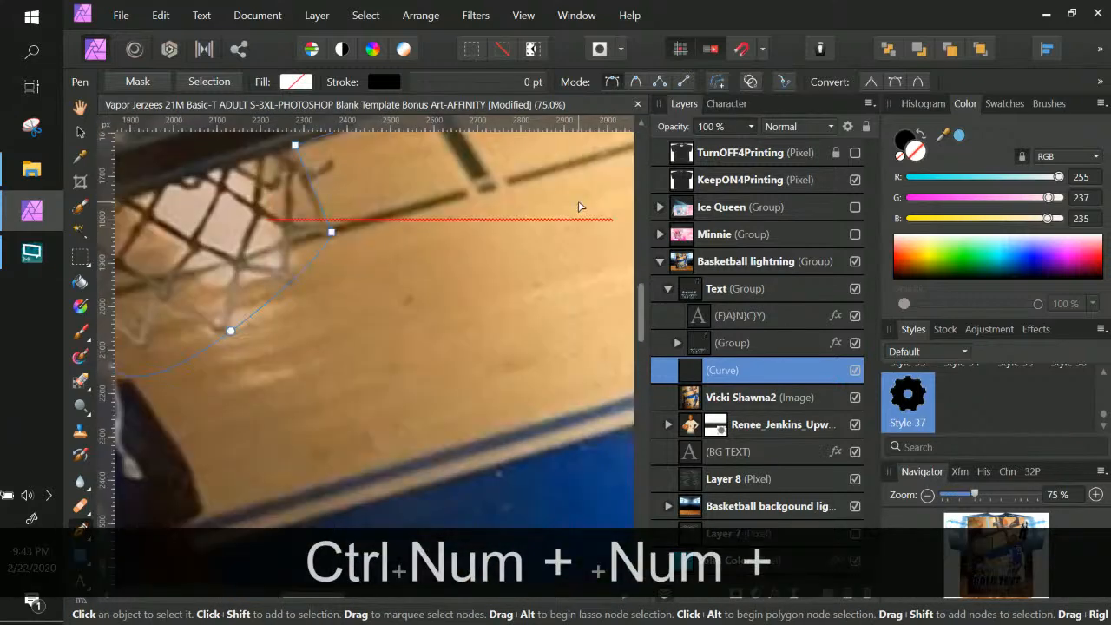
pyautogui.press('space')
pyautogui.moveTo(546, 217); pyautogui.dragTo(335, 424)
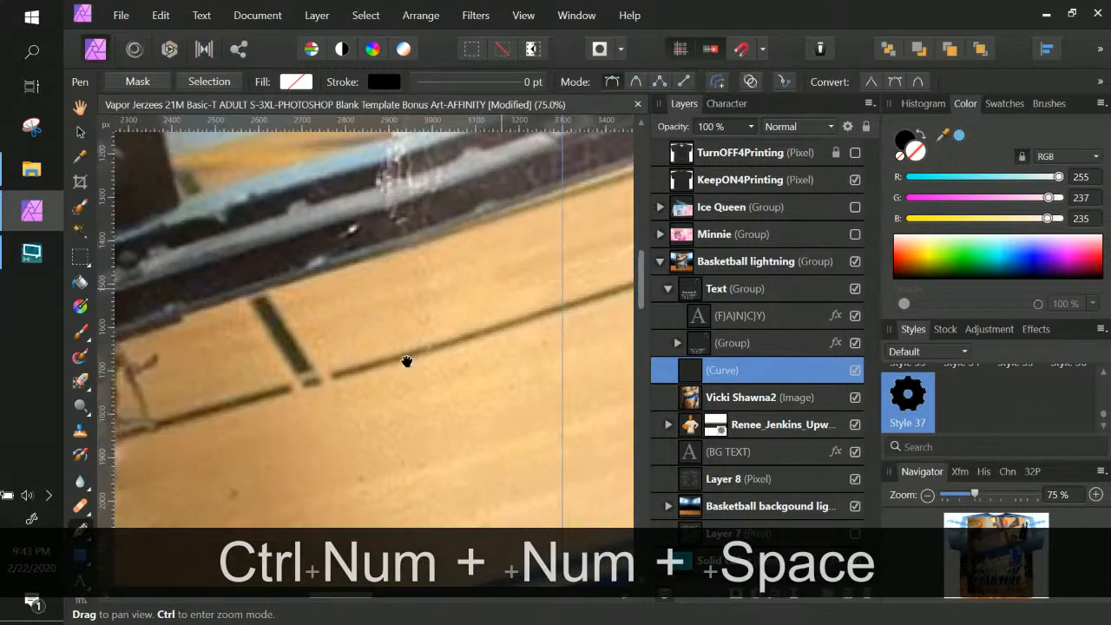
pyautogui.moveTo(452, 337); pyautogui.dragTo(295, 369)
pyautogui.moveTo(411, 330); pyautogui.dragTo(398, 390)
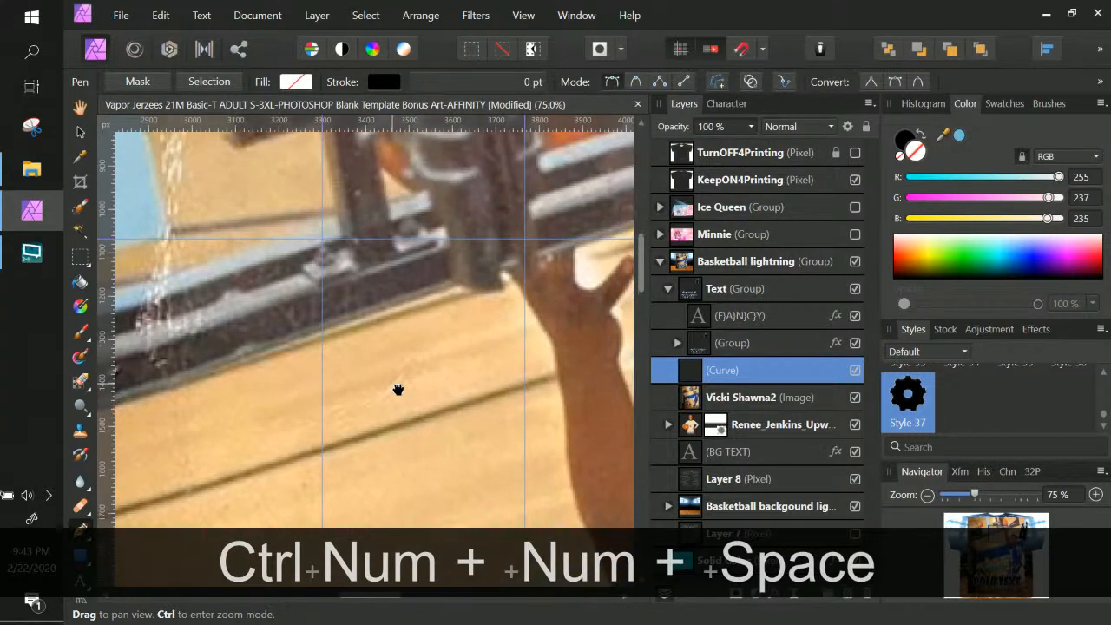
pyautogui.moveTo(493, 291); pyautogui.dragTo(512, 288)
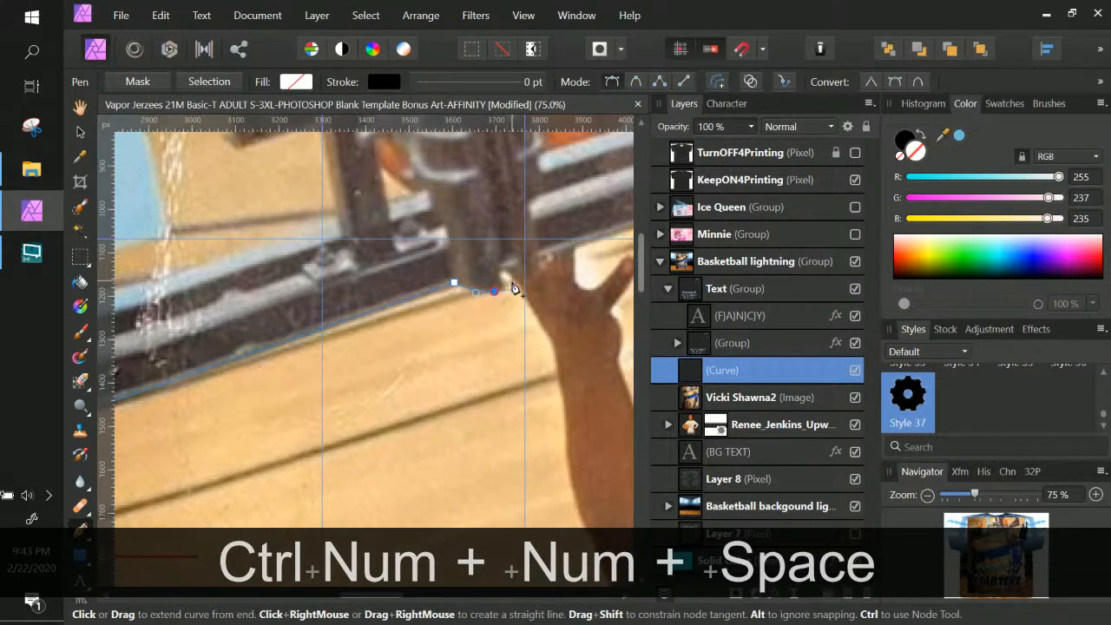
pyautogui.click(510, 279)
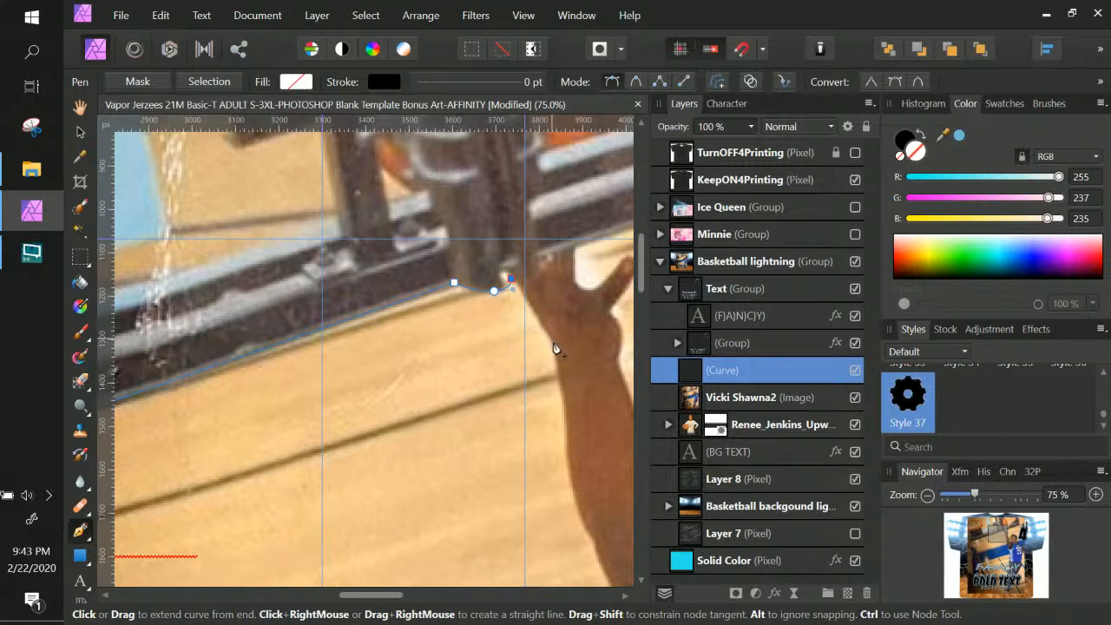
# Trace the forearm edge down to where the arm meets the jersey, then end the curve
pyautogui.press('space')
pyautogui.moveTo(575, 367); pyautogui.dragTo(534, 221)
pyautogui.click(511, 190)
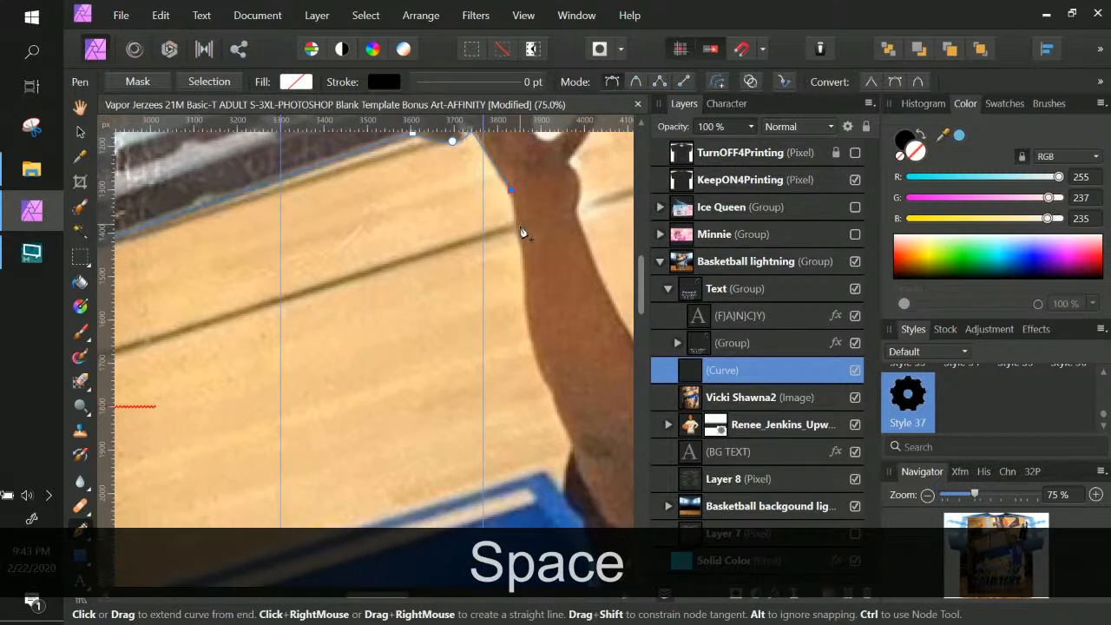
pyautogui.moveTo(517, 223); pyautogui.dragTo(520, 235)
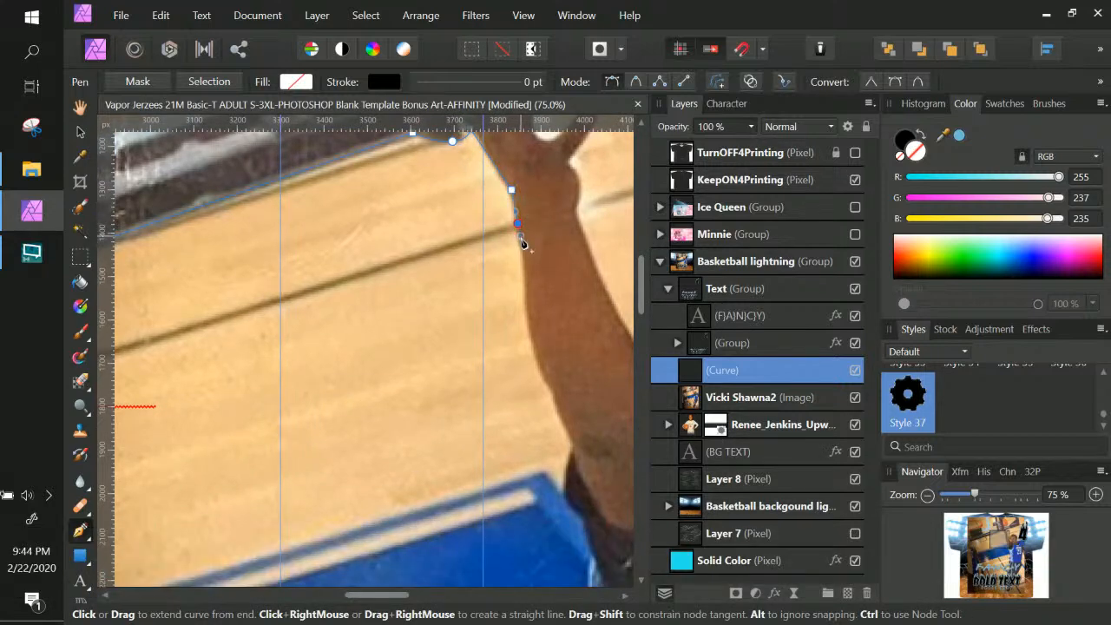
pyautogui.moveTo(524, 298); pyautogui.dragTo(473, 250)
pyautogui.press('space')
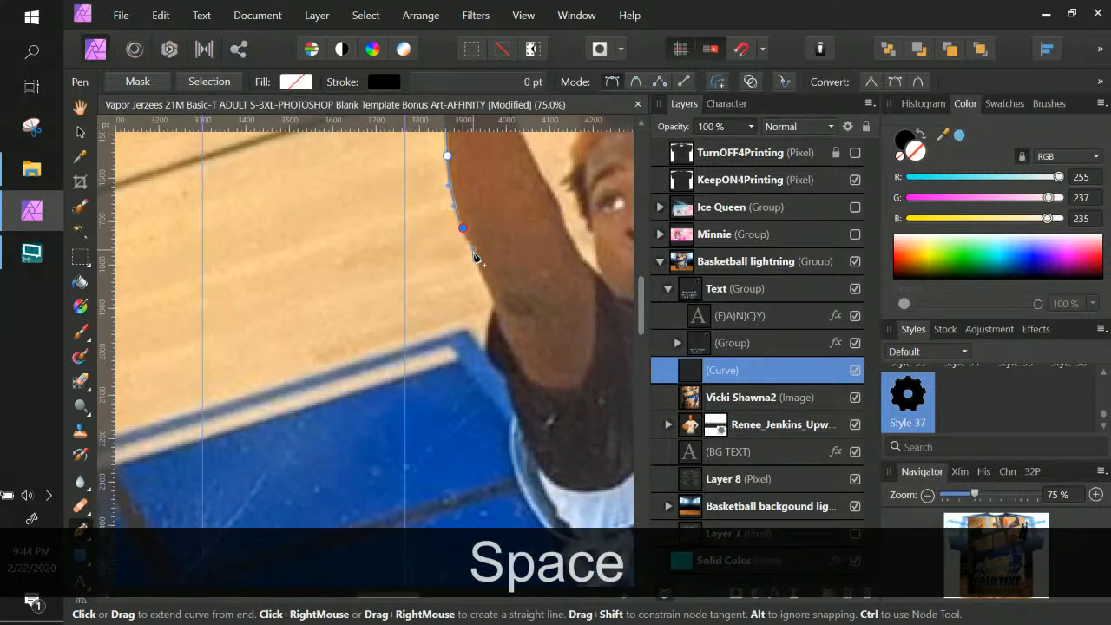
pyautogui.moveTo(491, 293); pyautogui.dragTo(496, 321)
pyautogui.click(495, 314)
pyautogui.hotkey('ctrl', 'd')
pyautogui.hotkey('ctrl', 'd')
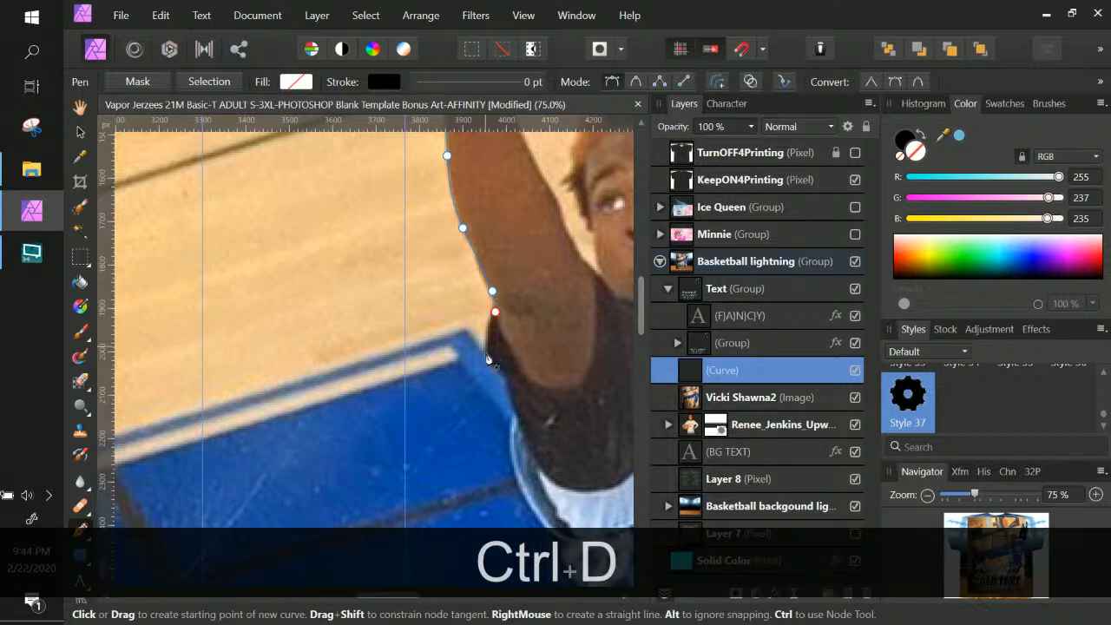
# Start a new curve along the jersey's patterned side panel, undoing a stray node
pyautogui.moveTo(486, 348); pyautogui.dragTo(517, 420)
pyautogui.moveTo(512, 460); pyautogui.dragTo(382, 333)
pyautogui.press('space')
pyautogui.hotkey('ctrl', 'z')
pyautogui.moveTo(397, 372); pyautogui.dragTo(405, 388)
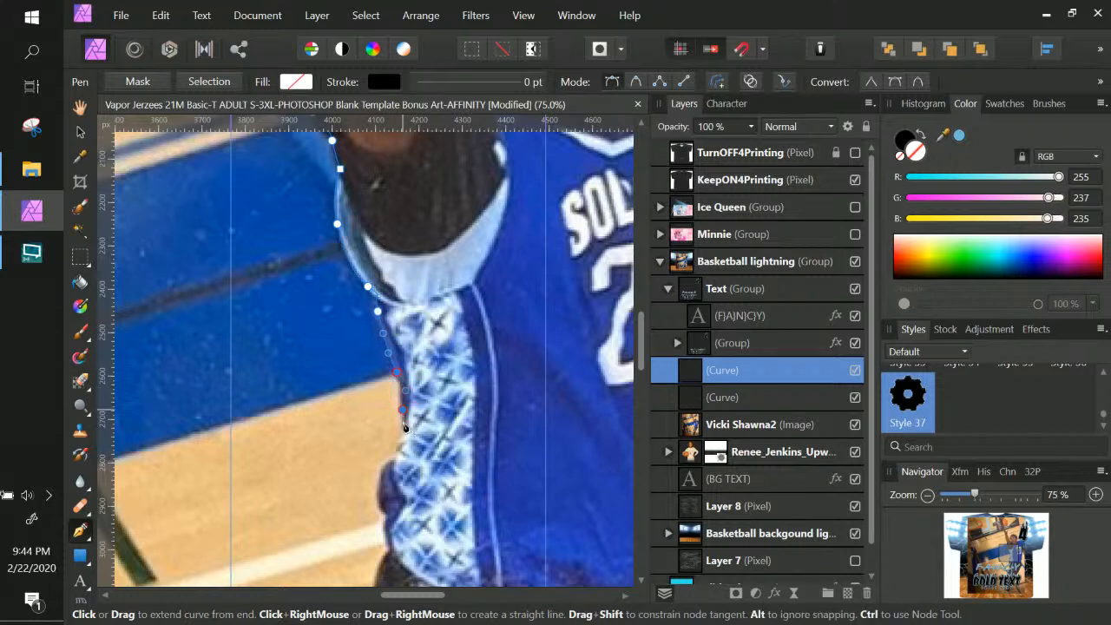
pyautogui.press('space')
pyautogui.moveTo(373, 422); pyautogui.dragTo(440, 271)
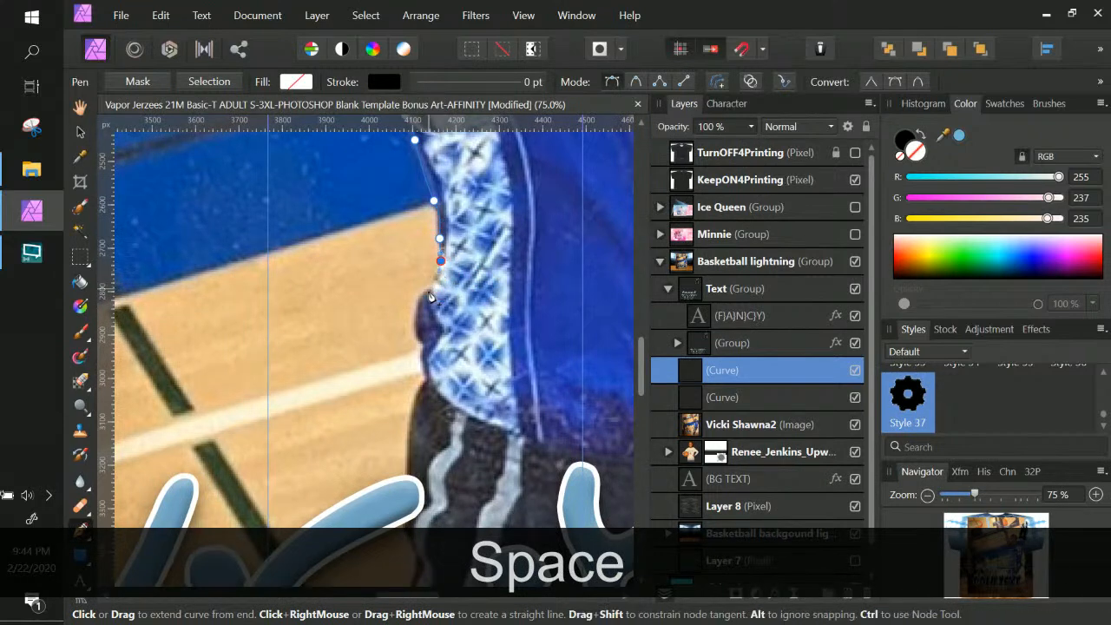
# Extend the curve down the shorts past the V.C. lettering, zooming out to 25%
pyautogui.click(427, 288)
pyautogui.moveTo(413, 332); pyautogui.dragTo(466, 223)
pyautogui.hotkey('ctrl', 'z')
pyautogui.press('space')
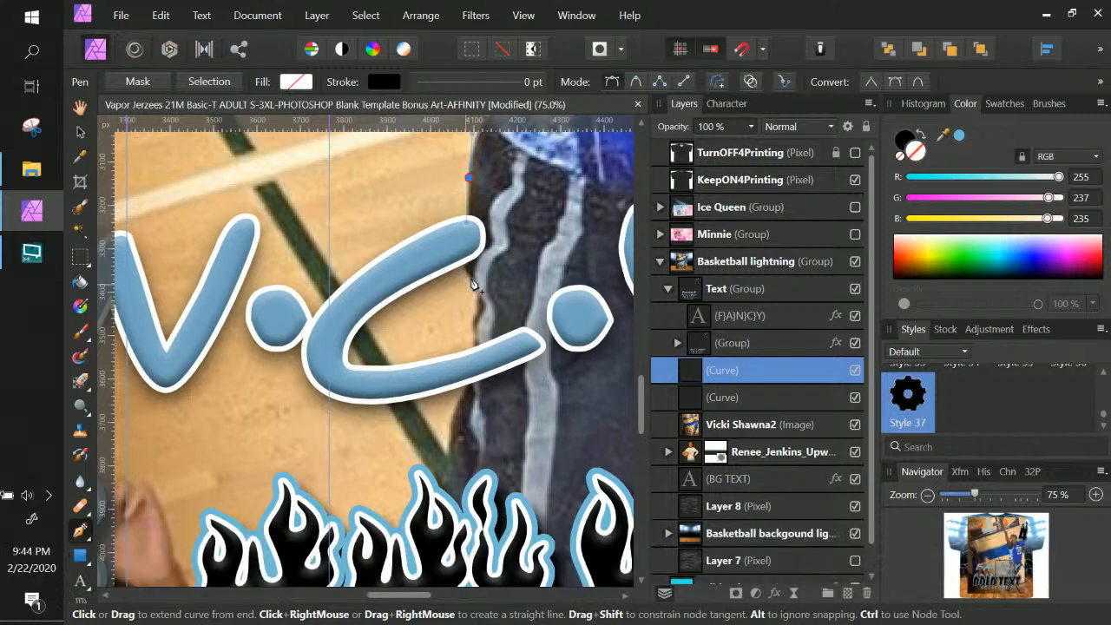
pyautogui.moveTo(473, 279); pyautogui.dragTo(474, 355)
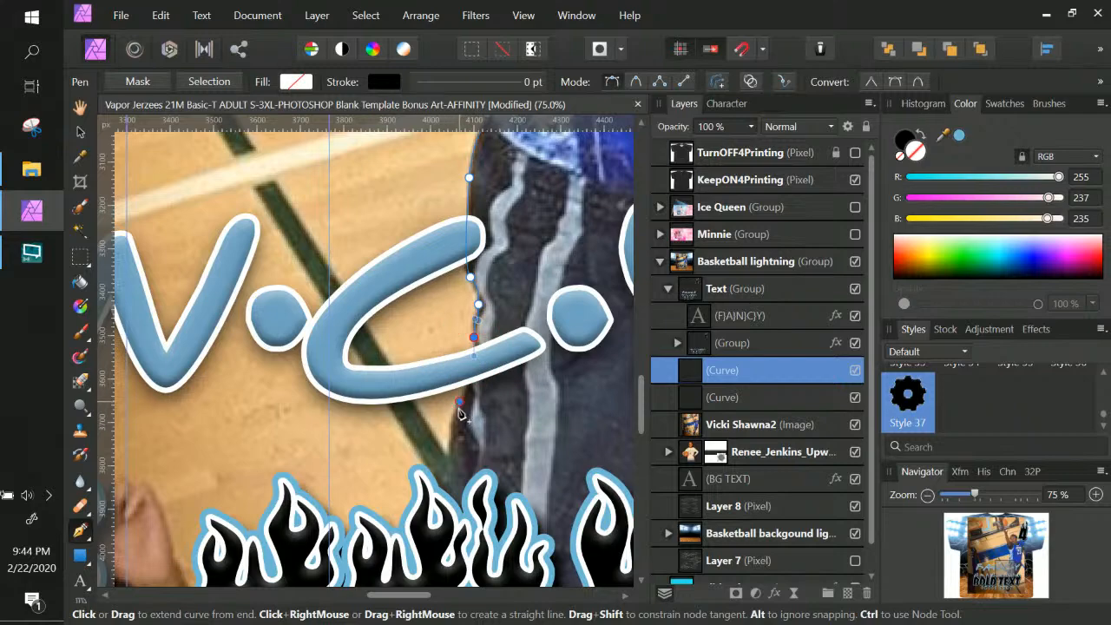
pyautogui.press('space')
pyautogui.moveTo(484, 456); pyautogui.dragTo(434, 39)
pyautogui.press('ctrl+KP_Subtract')
pyautogui.press('ctrl+KP_Subtract')
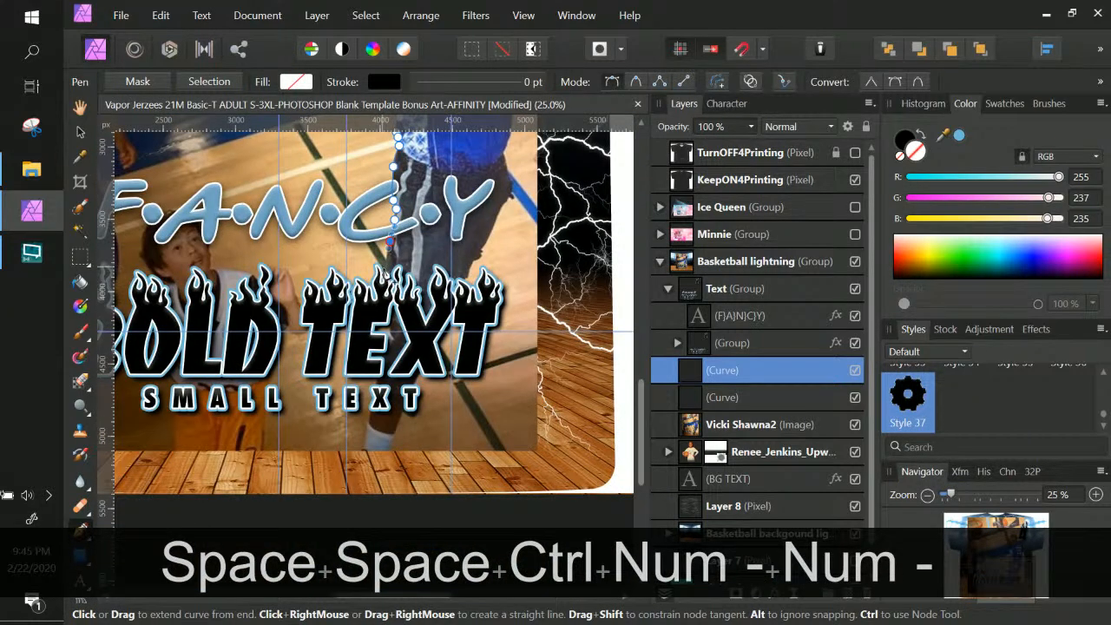
pyautogui.click(381, 284)
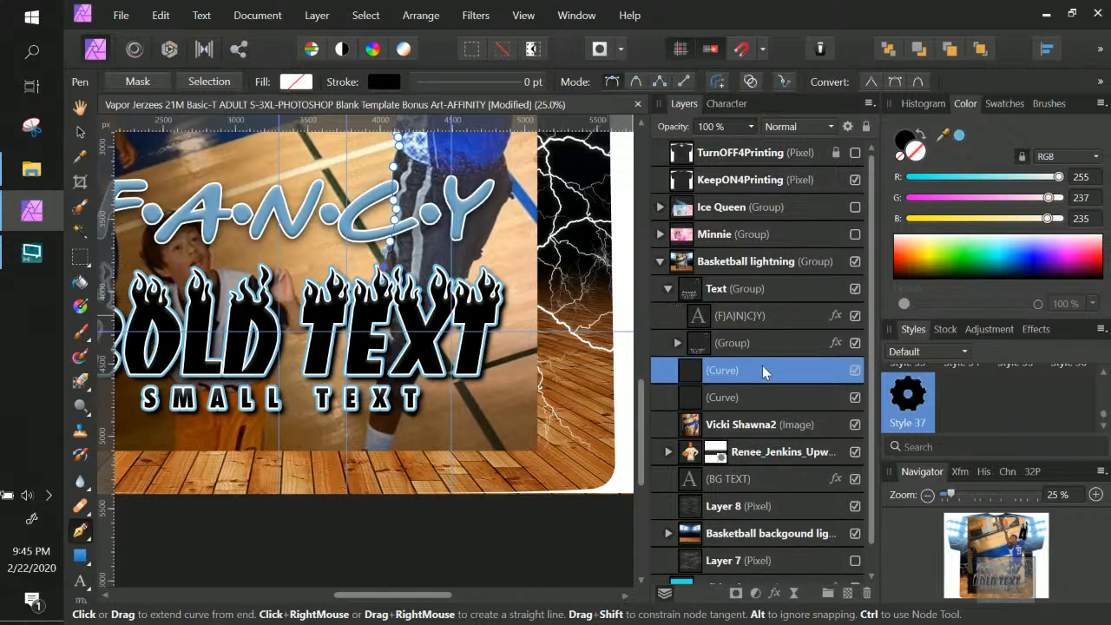
# Hide the (Group) and F.A.N.C.Y layers, zoom to 75%, and outline the shorts' hem
pyautogui.click(854, 343)
pyautogui.click(855, 316)
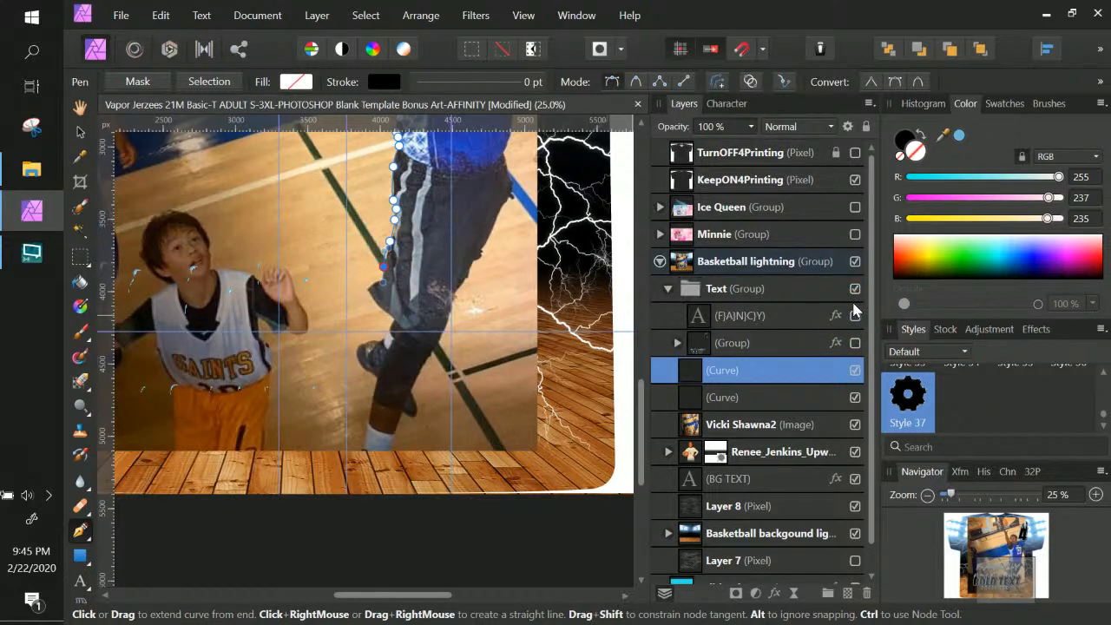
pyautogui.click(367, 287)
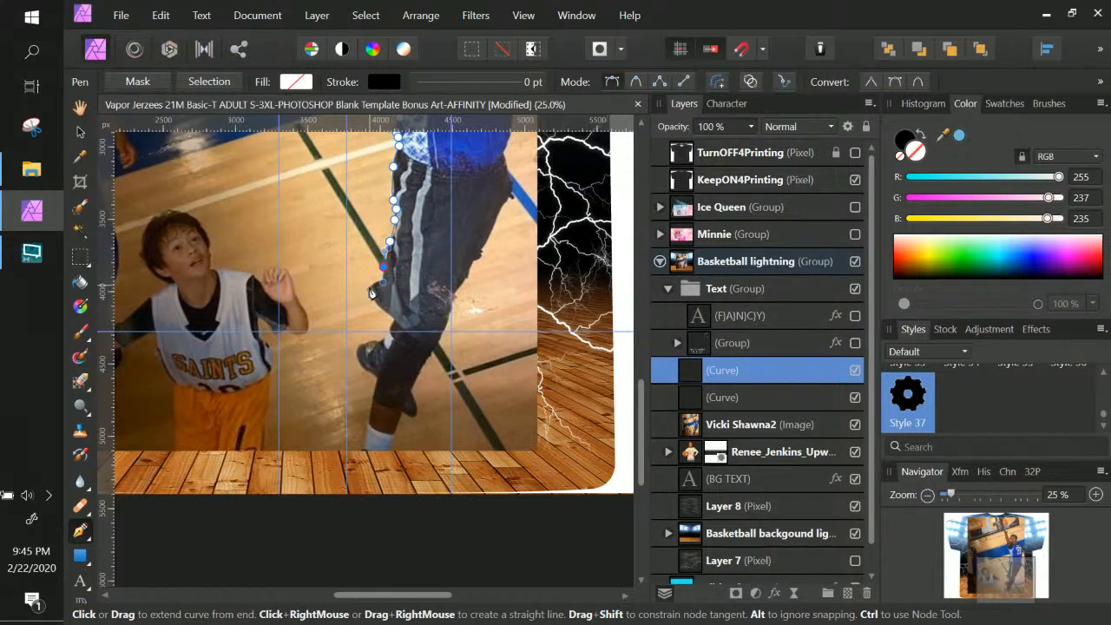
pyautogui.press('ctrl')
pyautogui.hotkey('ctrl', 'z')
pyautogui.press('ctrl+KP_Add')
pyautogui.press('ctrl+KP_Add')
pyautogui.press('space')
pyautogui.moveTo(349, 293); pyautogui.dragTo(339, 509)
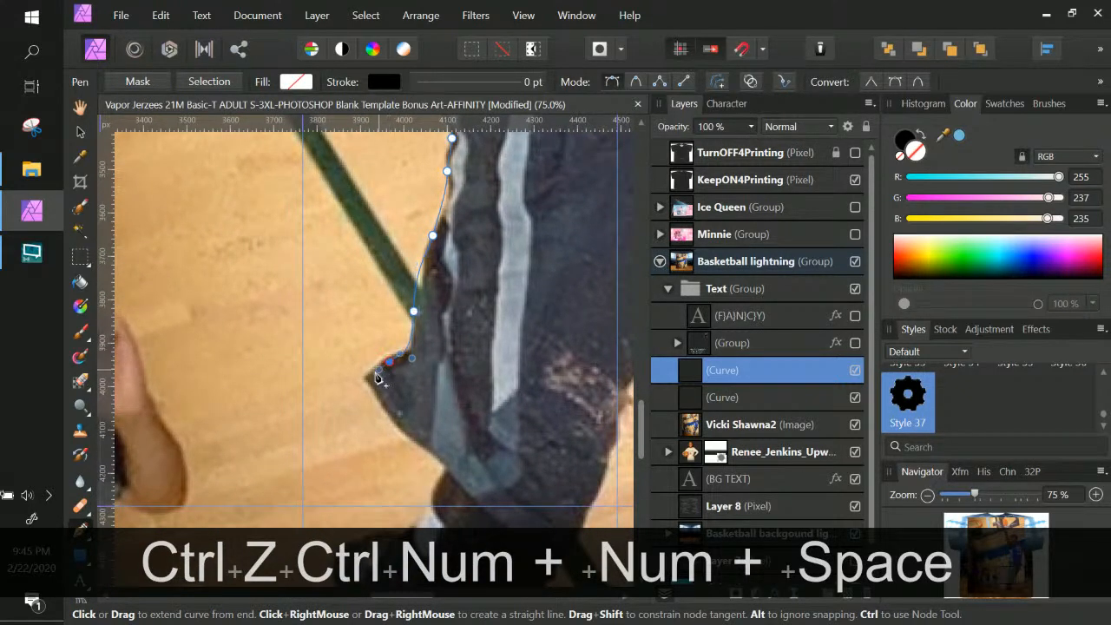
pyautogui.moveTo(389, 361); pyautogui.dragTo(375, 375)
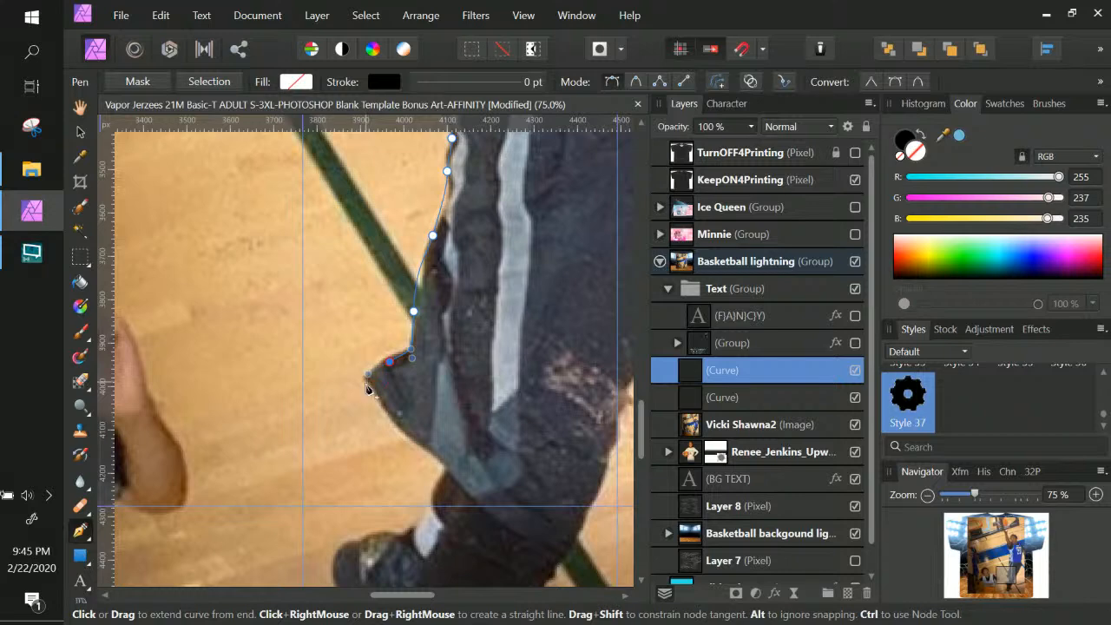
pyautogui.click(365, 381)
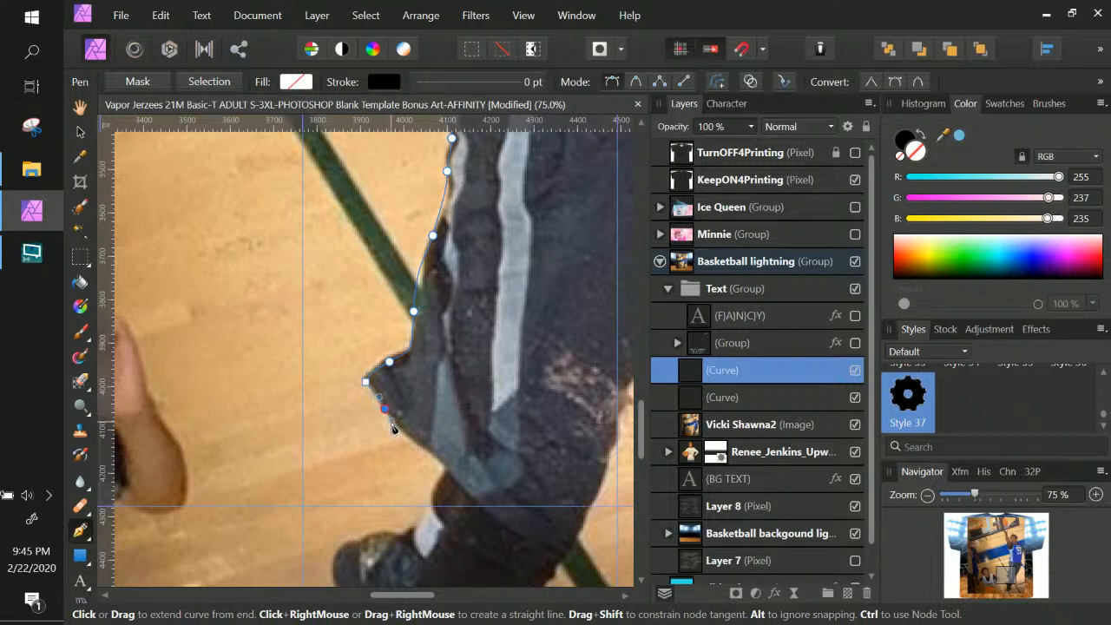
# Continue the outline along the shorts' lower edge and around the knee
pyautogui.moveTo(419, 445); pyautogui.dragTo(435, 453)
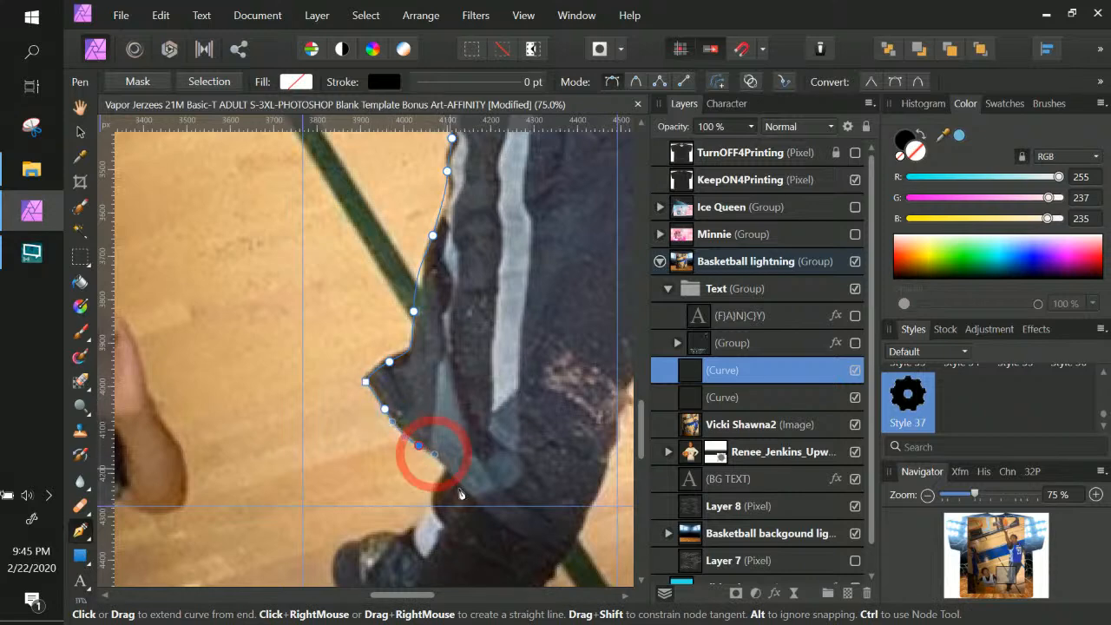
pyautogui.click(446, 468)
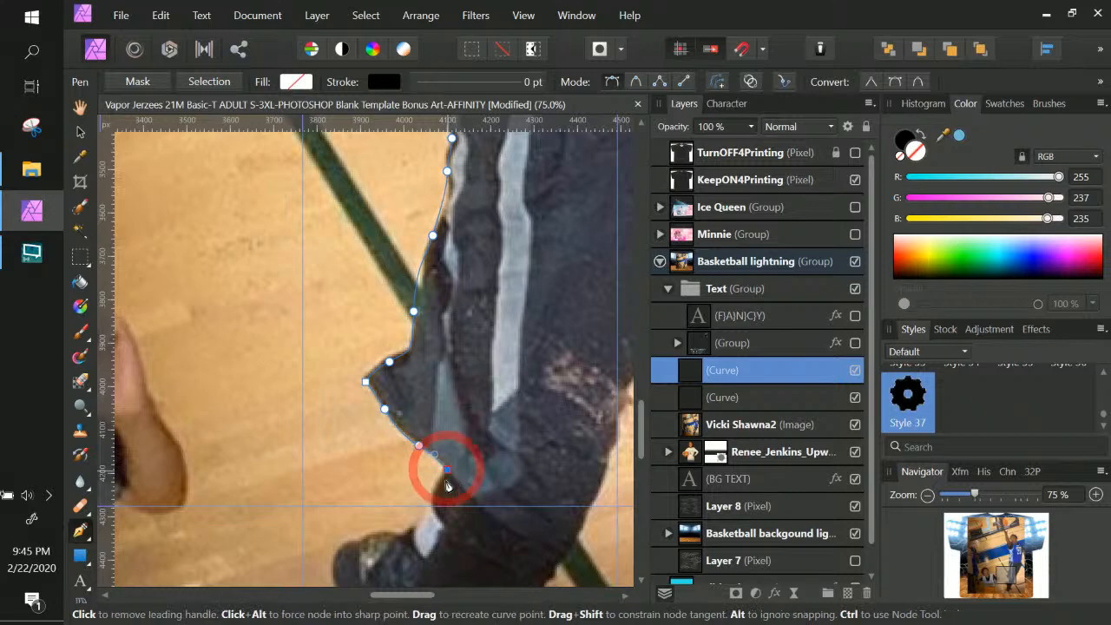
pyautogui.click(433, 491)
pyautogui.press('space')
pyautogui.moveTo(500, 567); pyautogui.dragTo(557, 371)
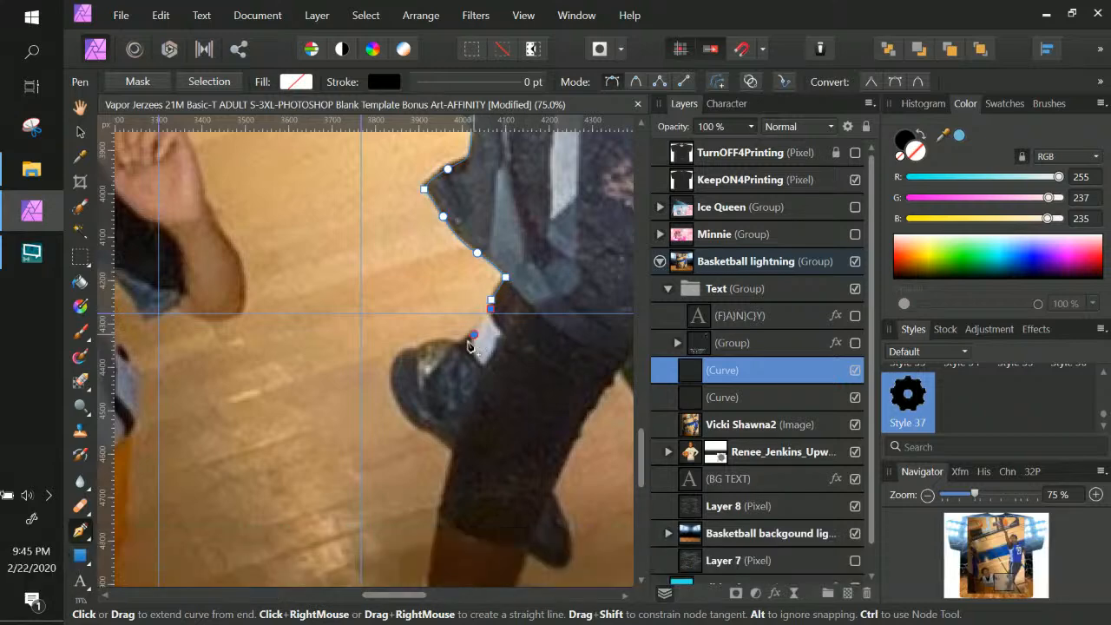
pyautogui.click(459, 343)
pyautogui.moveTo(432, 341); pyautogui.dragTo(391, 392)
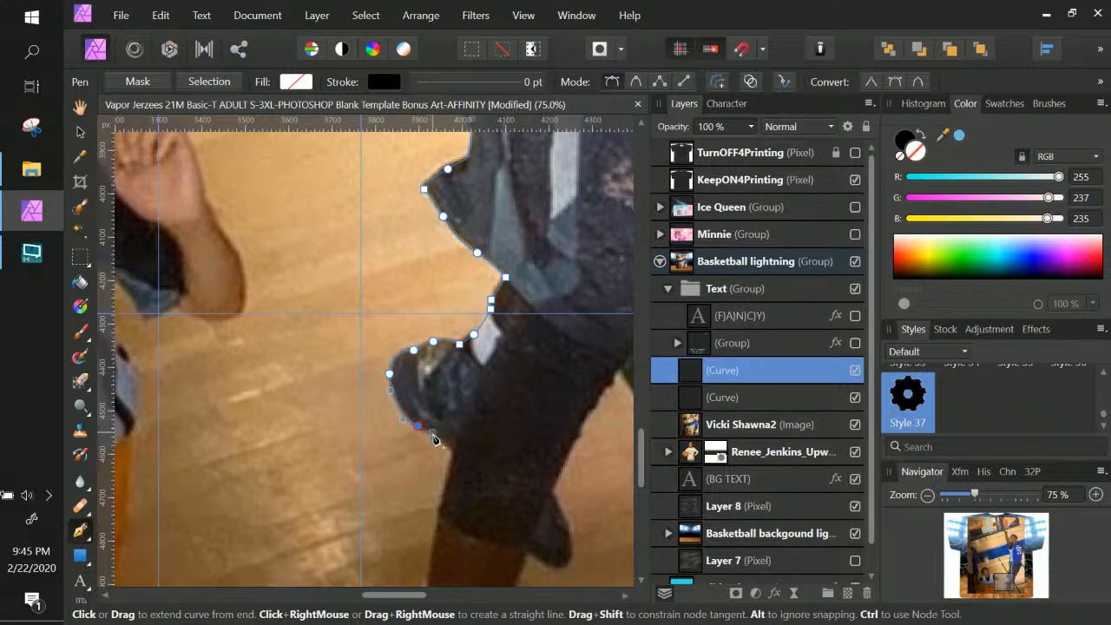
pyautogui.click(453, 449)
# Trace down the lower leg to the sock, along the floor line, and back up the calf
pyautogui.moveTo(457, 453); pyautogui.dragTo(479, 253)
pyautogui.click(476, 256)
pyautogui.click(467, 301)
pyautogui.click(459, 341)
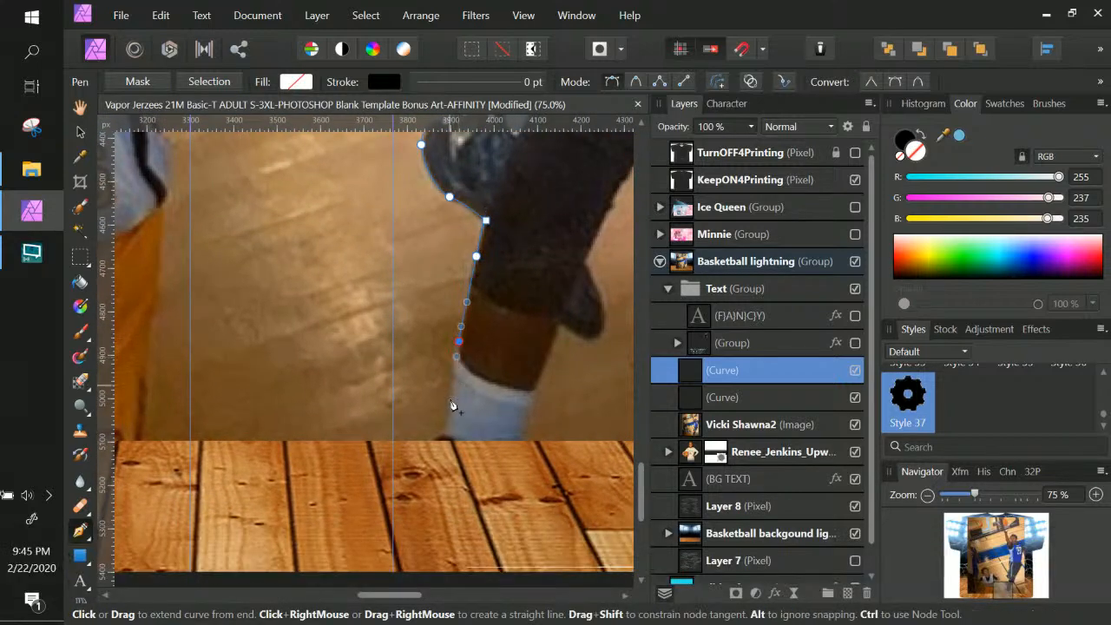
pyautogui.click(446, 426)
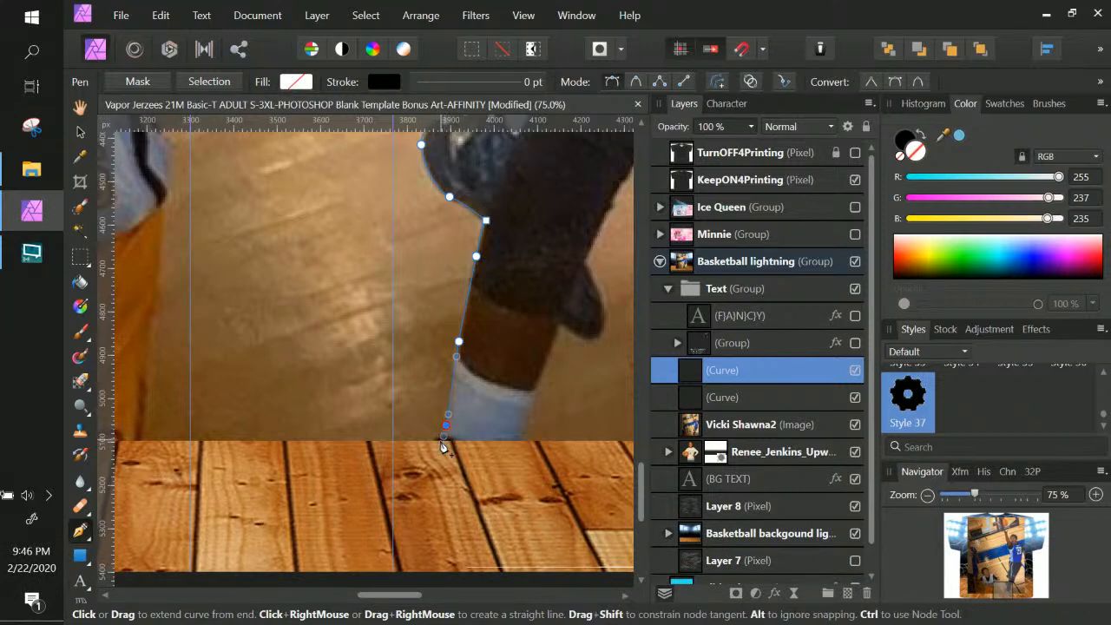
pyautogui.click(436, 440)
pyautogui.click(529, 439)
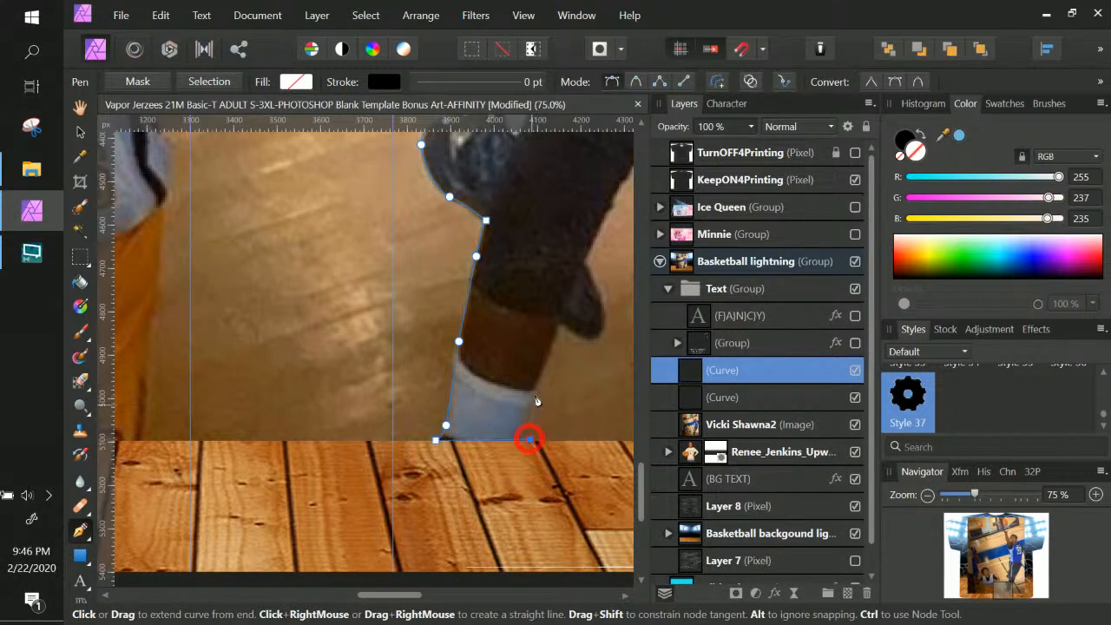
pyautogui.moveTo(534, 389); pyautogui.dragTo(607, 306)
pyautogui.click(558, 322)
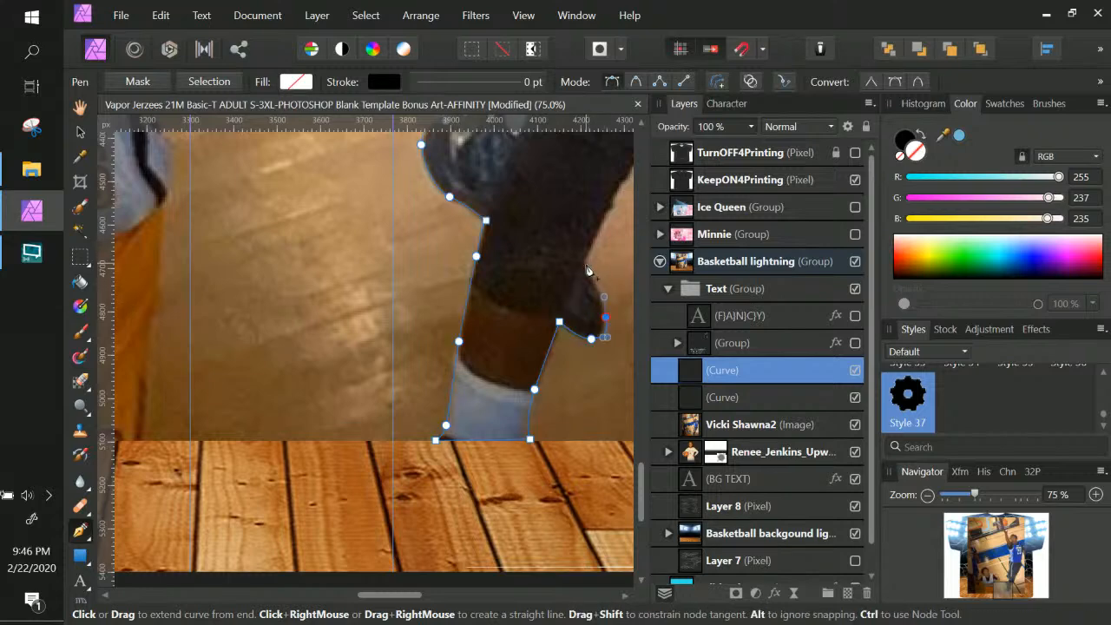
pyautogui.click(584, 260)
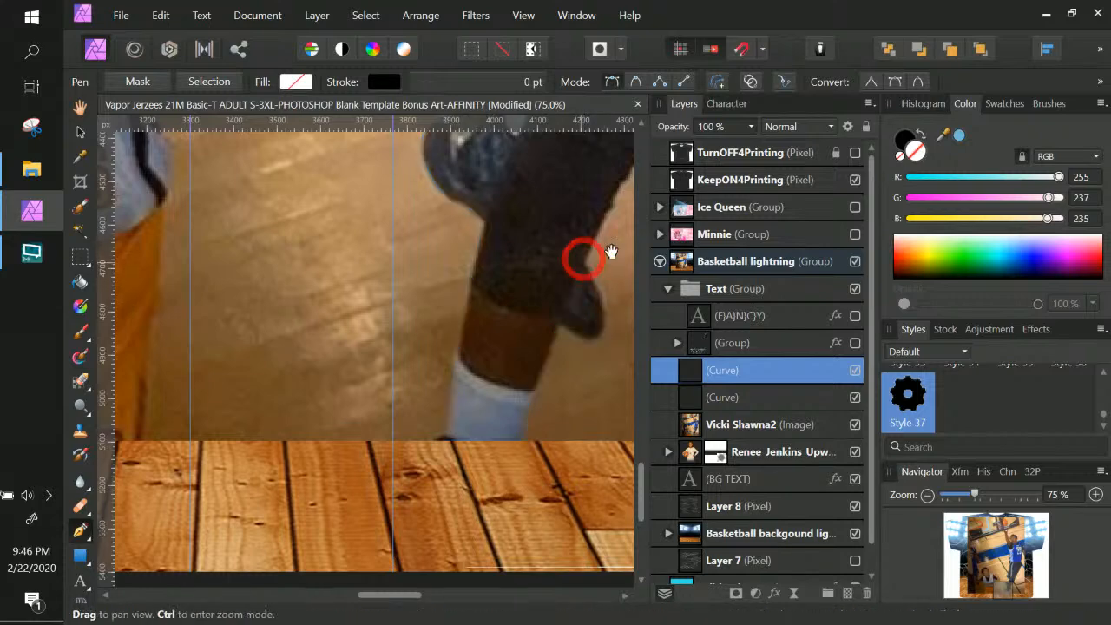
pyautogui.scroll(4, 580, 304)
pyautogui.press('space')
pyautogui.press('space')
# Extend the outline along the shorts' edge and the back of the leg
pyautogui.moveTo(579, 307); pyautogui.dragTo(243, 315)
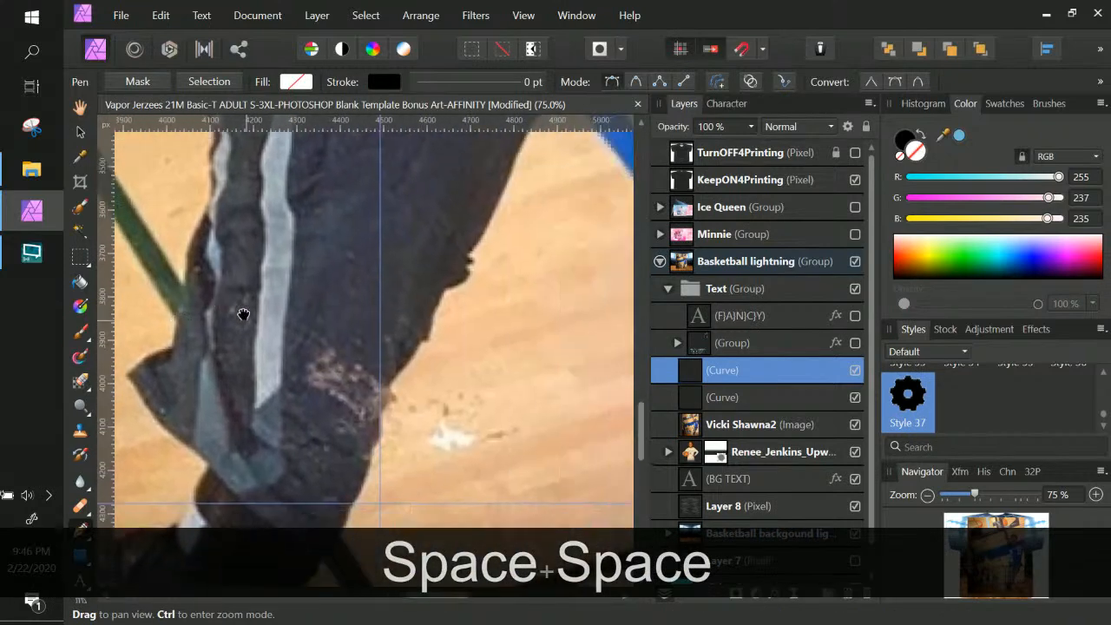
pyautogui.moveTo(372, 359); pyautogui.dragTo(444, 137)
pyautogui.moveTo(435, 294); pyautogui.dragTo(451, 392)
pyautogui.moveTo(439, 354); pyautogui.dragTo(447, 315)
pyautogui.moveTo(480, 271); pyautogui.dragTo(443, 463)
pyautogui.moveTo(454, 392); pyautogui.dragTo(449, 426)
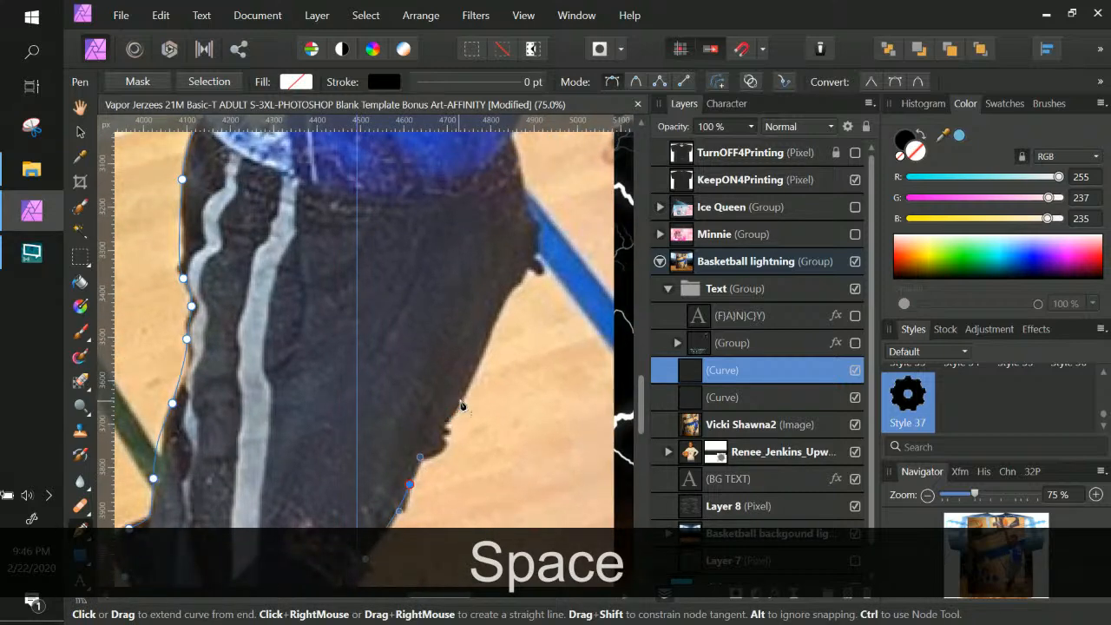
# Add nodes along the jersey's lower edge and up its right side
pyautogui.moveTo(486, 354); pyautogui.dragTo(489, 426)
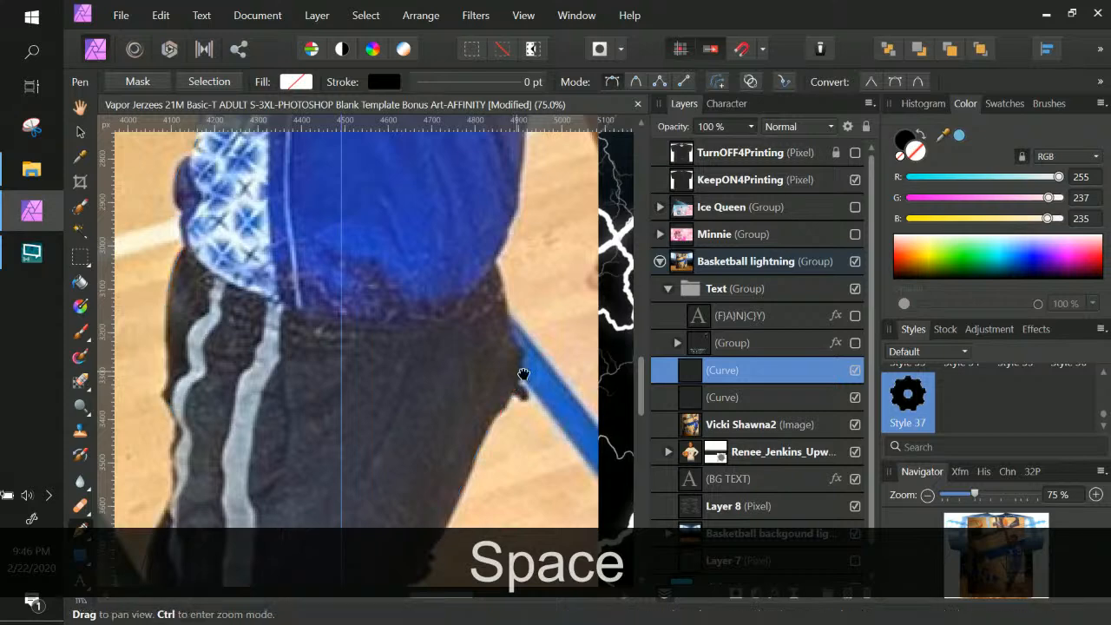
pyautogui.moveTo(523, 367); pyautogui.dragTo(518, 410)
pyautogui.click(517, 392)
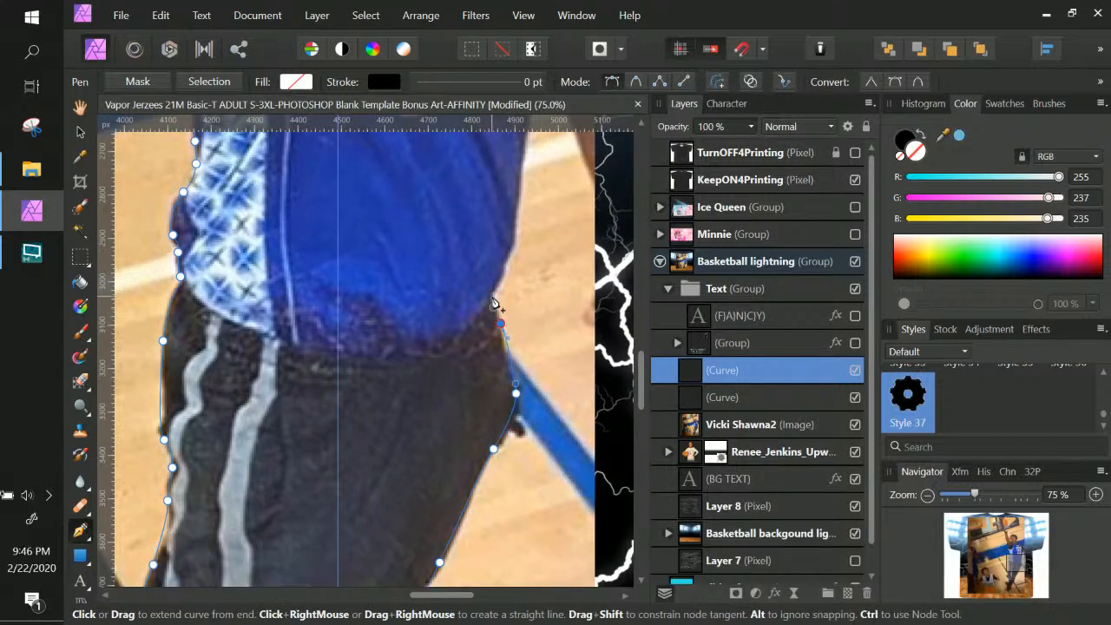
pyautogui.moveTo(494, 290); pyautogui.dragTo(495, 453)
pyautogui.moveTo(490, 436); pyautogui.dragTo(500, 495)
pyautogui.press('space')
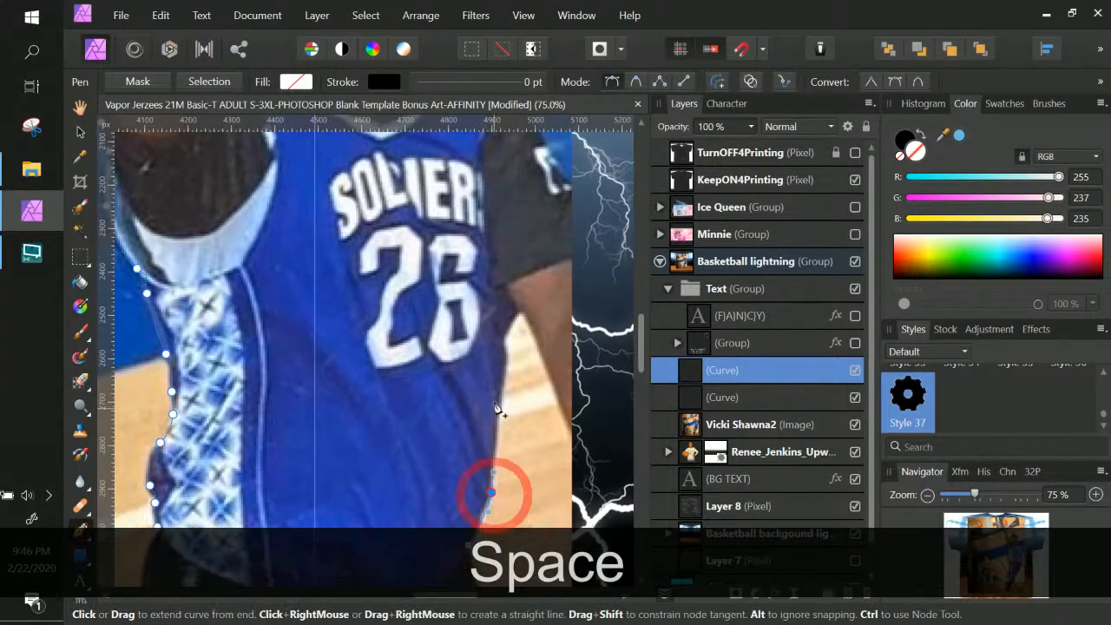
pyautogui.moveTo(497, 401); pyautogui.dragTo(514, 320)
pyautogui.click(520, 310)
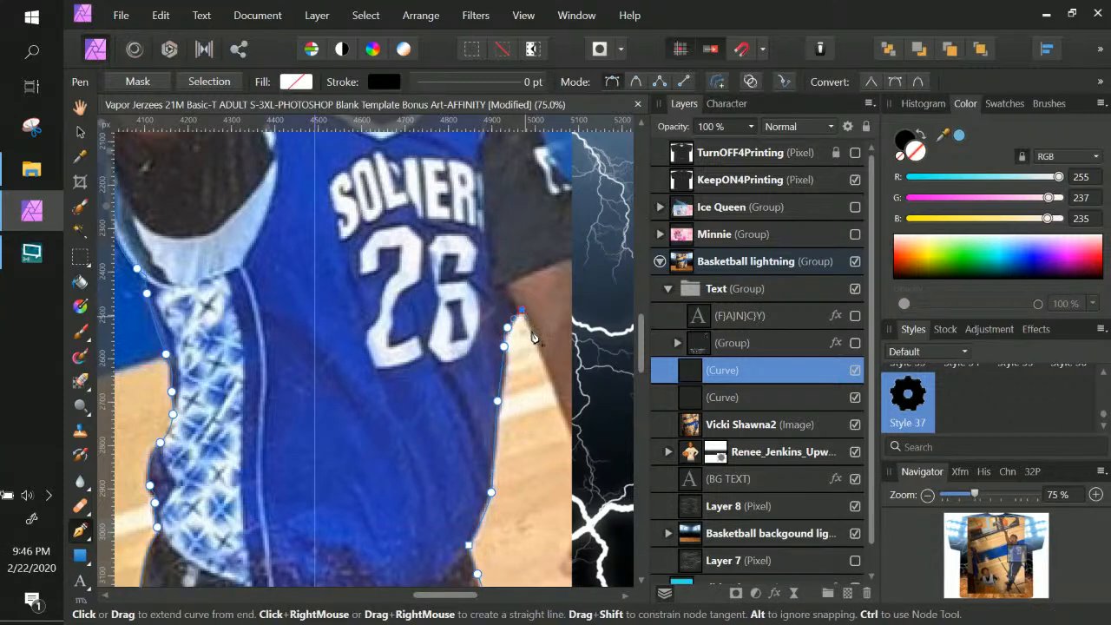
# Replace the misplaced nodes high on the jersey's right edge with a corrected node
pyautogui.hotkey('ctrl', 'z')
pyautogui.click(519, 310)
pyautogui.click(530, 321)
pyautogui.hotkey('ctrl', 'z')
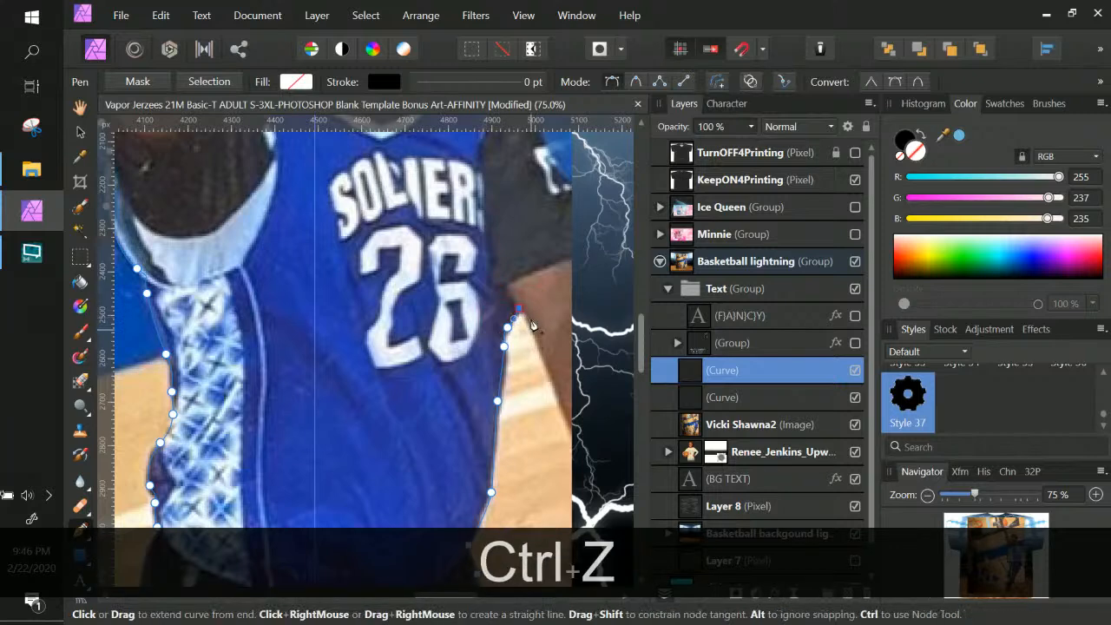
pyautogui.hotkey('ctrl', 'z')
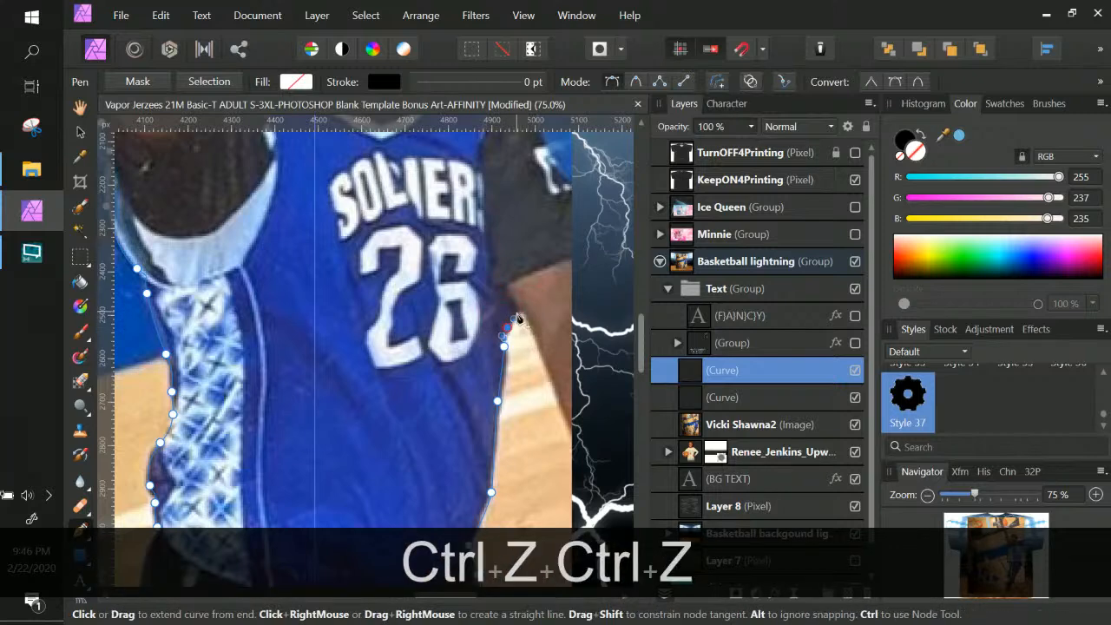
pyautogui.click(516, 311)
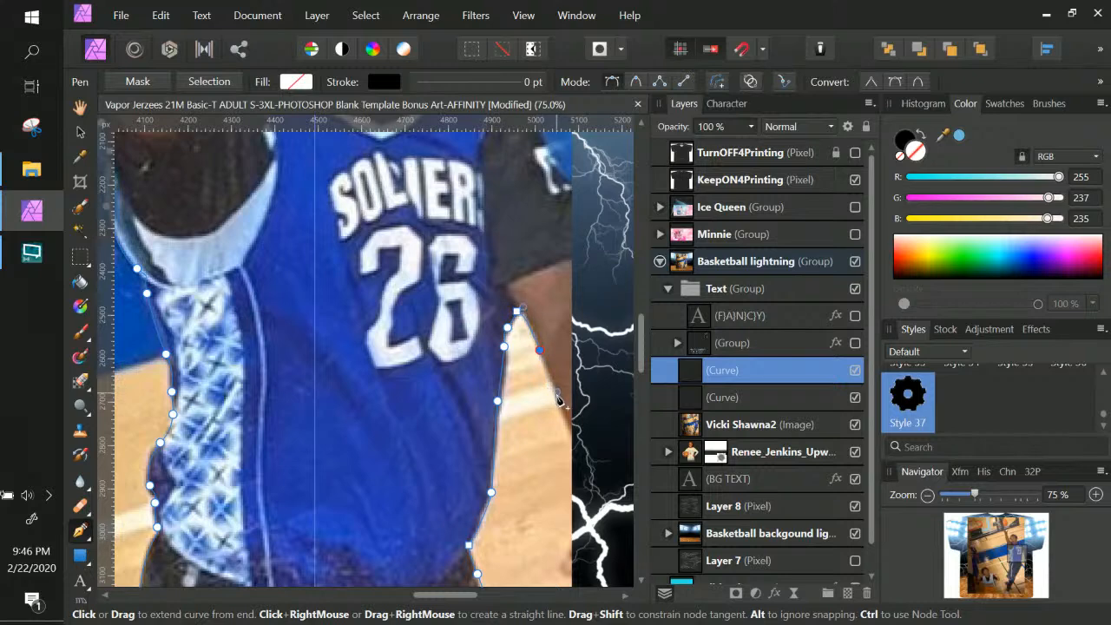
pyautogui.press('space')
pyautogui.moveTo(558, 399); pyautogui.dragTo(516, 421)
pyautogui.press('space')
pyautogui.moveTo(483, 245); pyautogui.dragTo(501, 420)
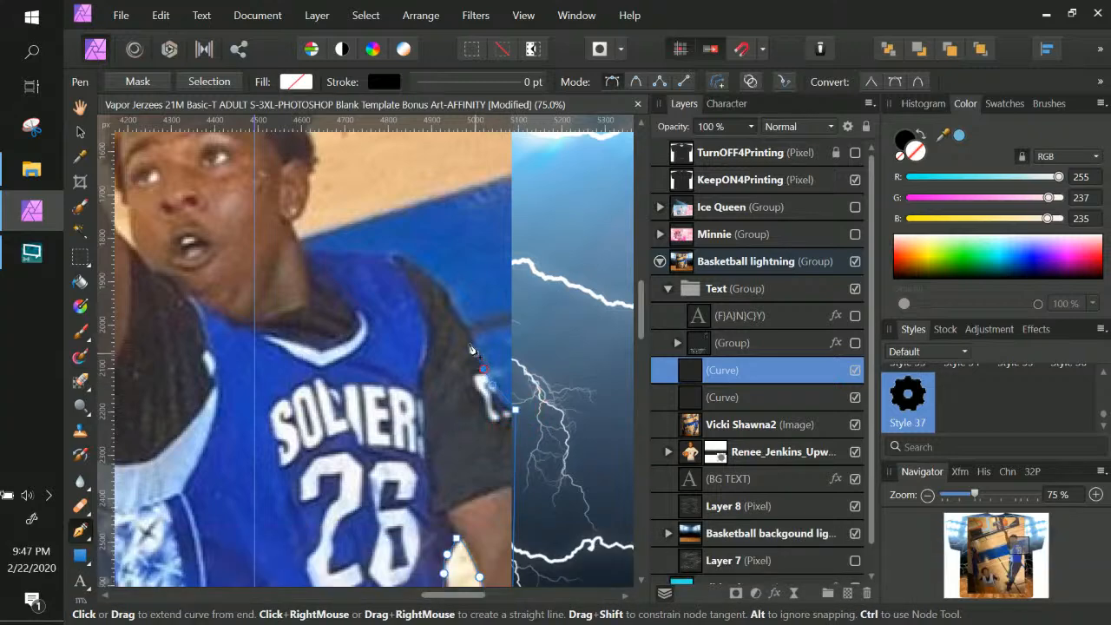
# Trace across the shoulder to where the neck meets the collar
pyautogui.moveTo(448, 297); pyautogui.dragTo(371, 260)
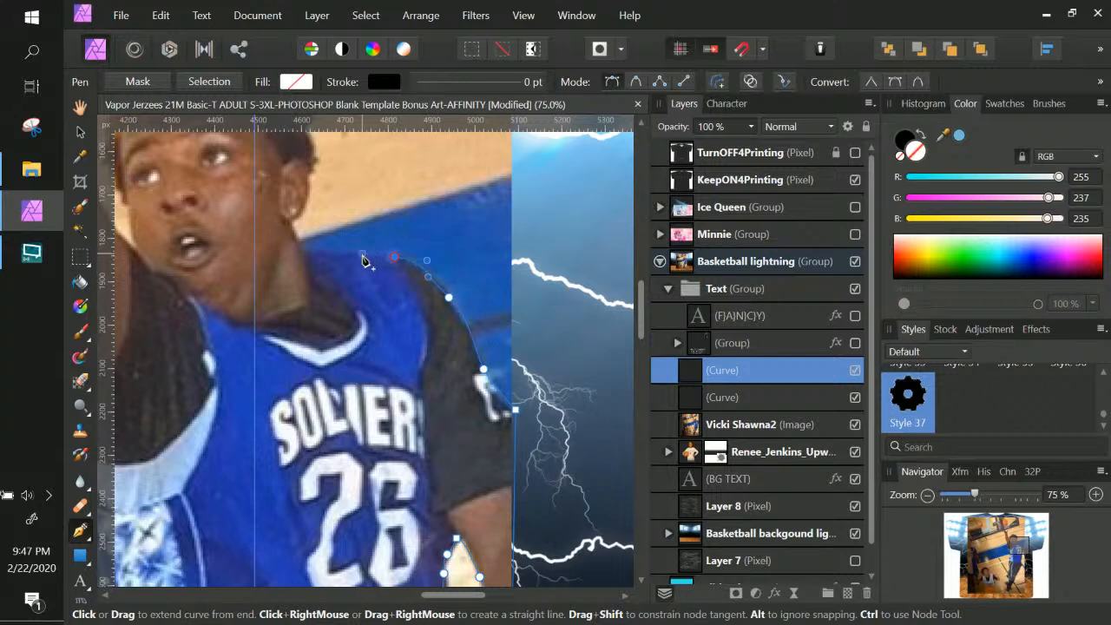
pyautogui.moveTo(393, 299); pyautogui.dragTo(563, 285)
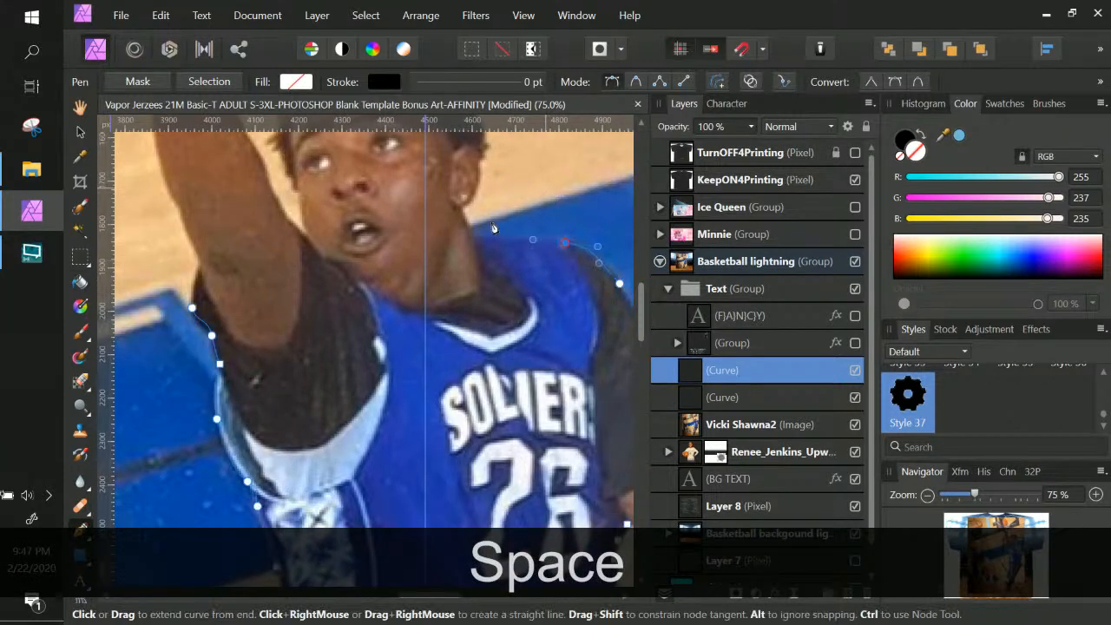
pyautogui.moveTo(485, 236); pyautogui.dragTo(474, 235)
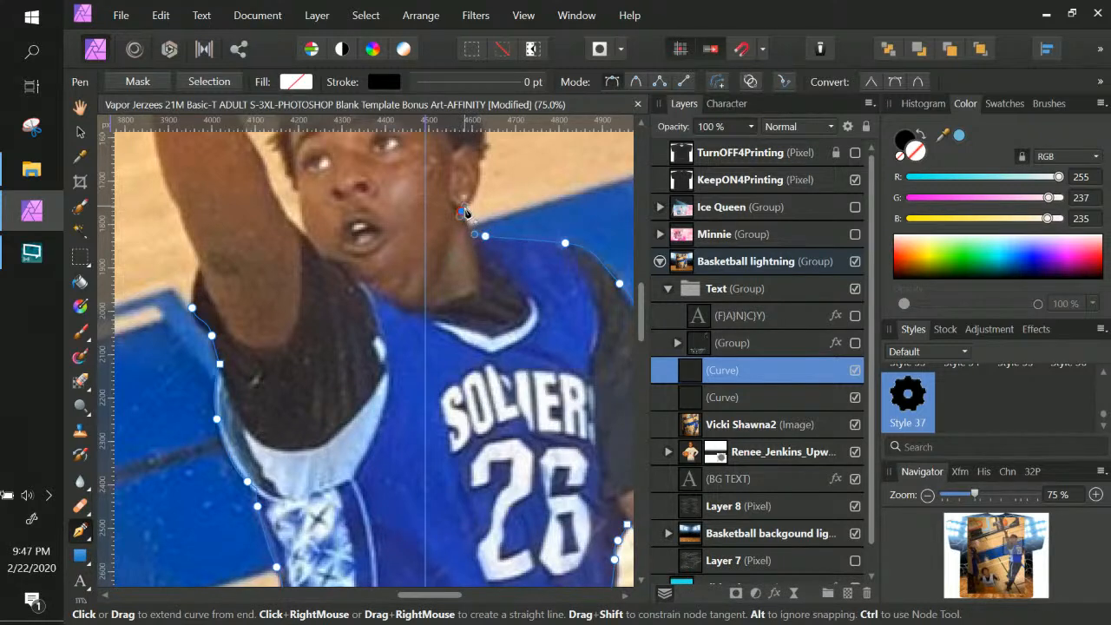
pyautogui.moveTo(518, 304); pyautogui.dragTo(458, 528)
pyautogui.press('ctrl')
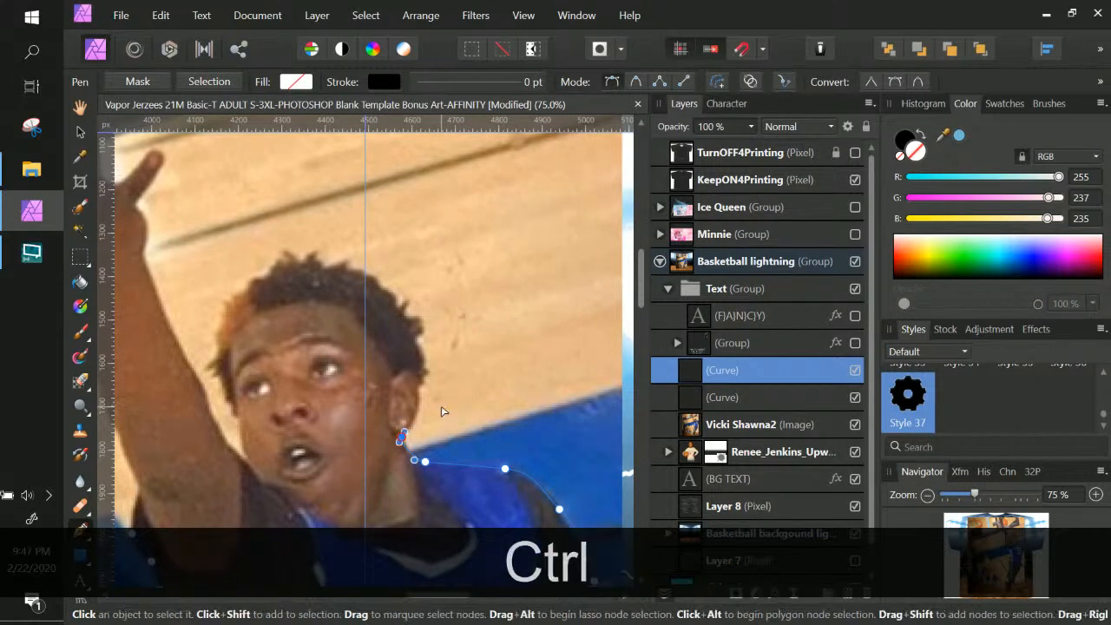
pyautogui.press('ctrl+KP_Add')
pyautogui.press('ctrl+KP_Add')
pyautogui.moveTo(451, 414); pyautogui.dragTo(463, 295)
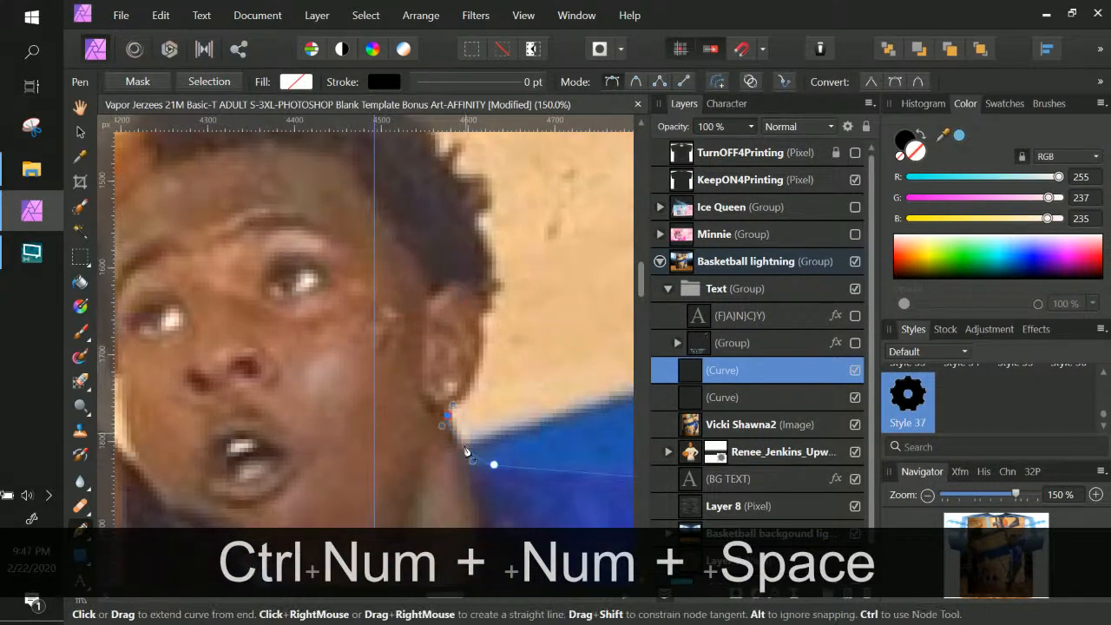
pyautogui.moveTo(469, 390); pyautogui.dragTo(477, 376)
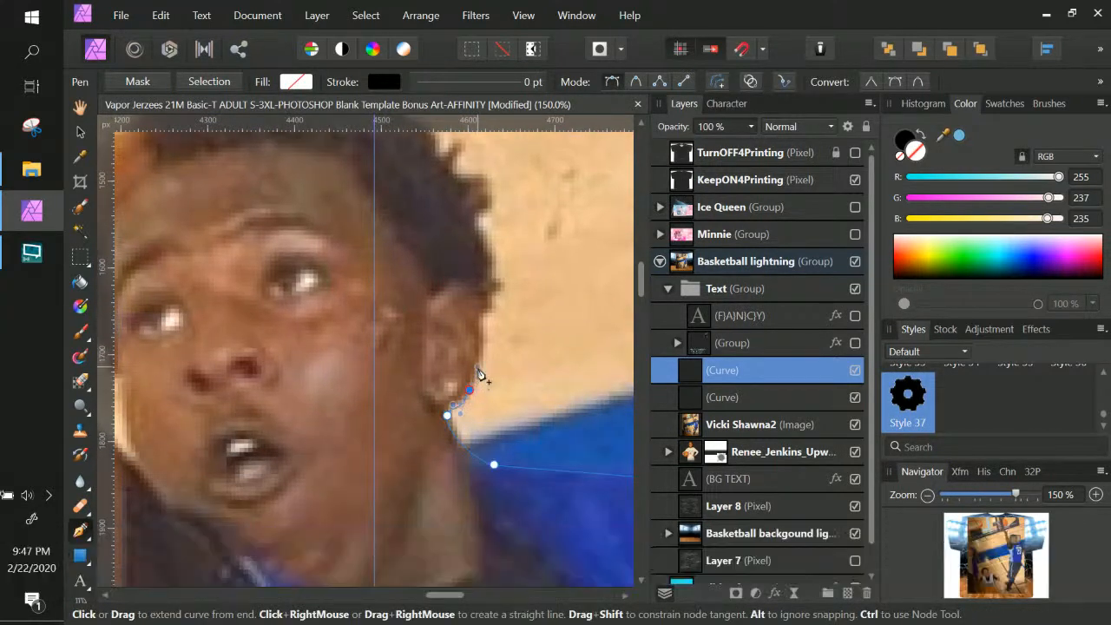
# Trace up the side of the neck and around the back and top of the head
pyautogui.click(482, 331)
pyautogui.click(492, 307)
pyautogui.click(495, 293)
pyautogui.click(499, 280)
pyautogui.click(493, 278)
pyautogui.press('space')
pyautogui.moveTo(495, 241); pyautogui.dragTo(536, 350)
pyautogui.click(550, 327)
pyautogui.click(519, 233)
pyautogui.moveTo(442, 164); pyautogui.dragTo(388, 161)
pyautogui.click(211, 156)
# Continue the outline around the hair and down the side of the face
pyautogui.press('space')
pyautogui.moveTo(370, 226); pyautogui.dragTo(625, 233)
pyautogui.moveTo(430, 157); pyautogui.dragTo(399, 187)
pyautogui.click(335, 309)
pyautogui.moveTo(342, 349); pyautogui.dragTo(343, 371)
pyautogui.press('space')
pyautogui.moveTo(387, 452); pyautogui.dragTo(379, 342)
pyautogui.moveTo(347, 293); pyautogui.dragTo(351, 310)
# Shape the curve where the head meets the raised arm, undoing one adjustment
pyautogui.moveTo(383, 360); pyautogui.dragTo(428, 457)
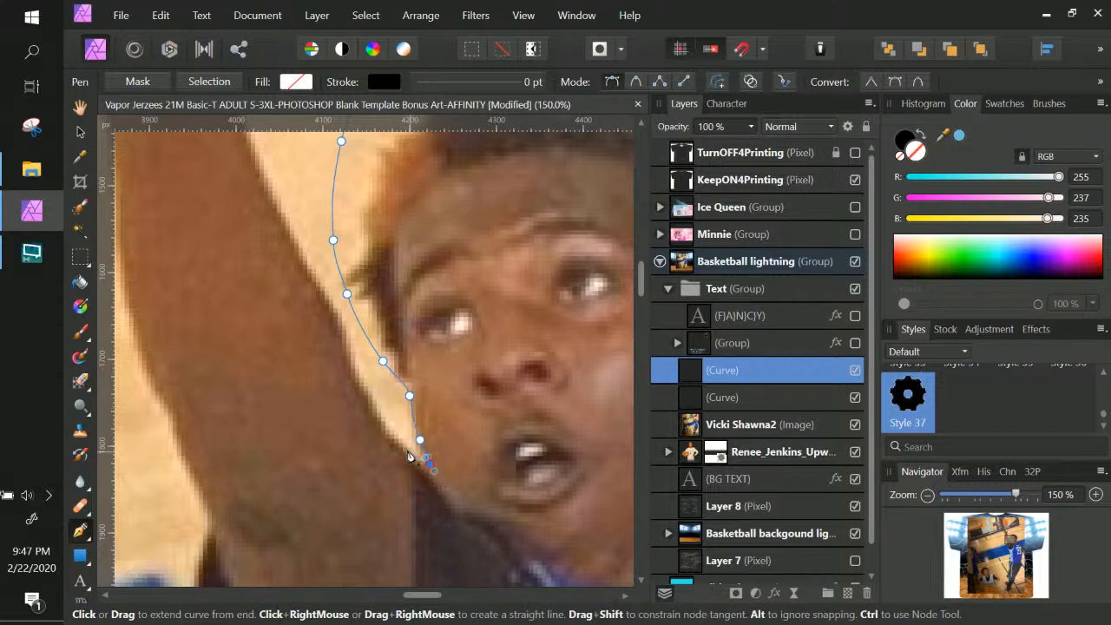
pyautogui.moveTo(385, 433); pyautogui.dragTo(368, 405)
pyautogui.moveTo(353, 361); pyautogui.dragTo(417, 434)
pyautogui.press('space')
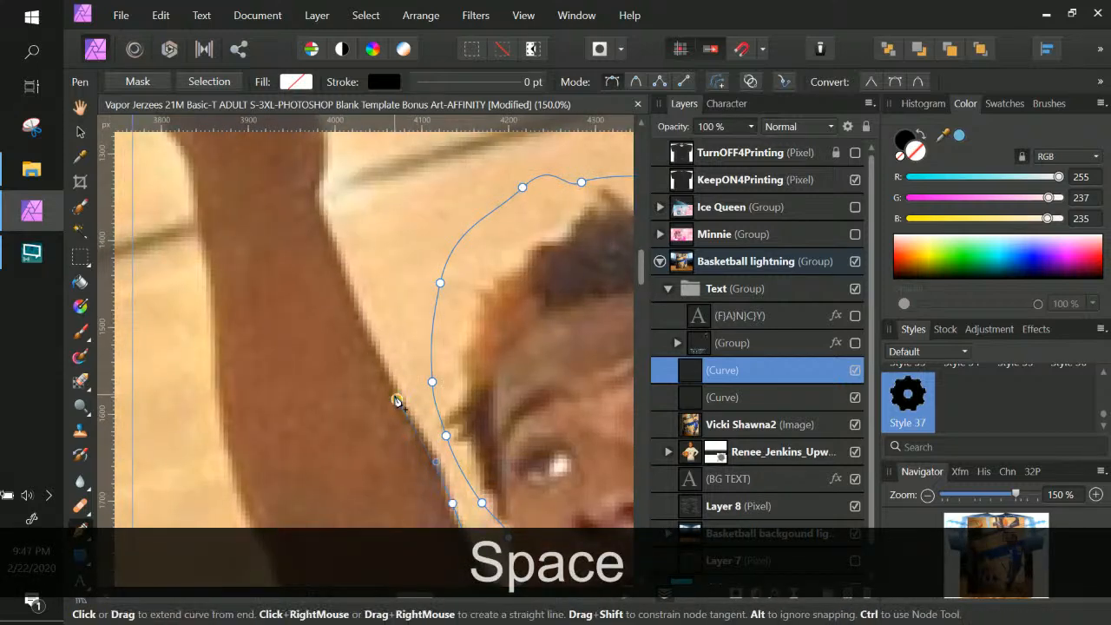
pyautogui.hotkey('ctrl', 'z')
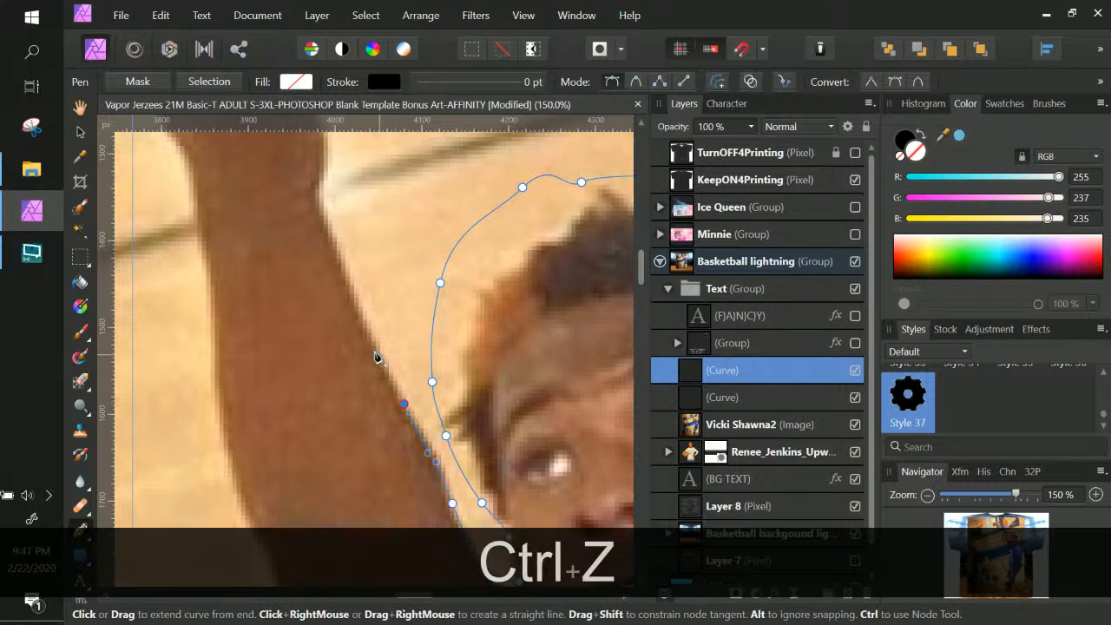
pyautogui.press('space')
pyautogui.moveTo(373, 350); pyautogui.dragTo(439, 478)
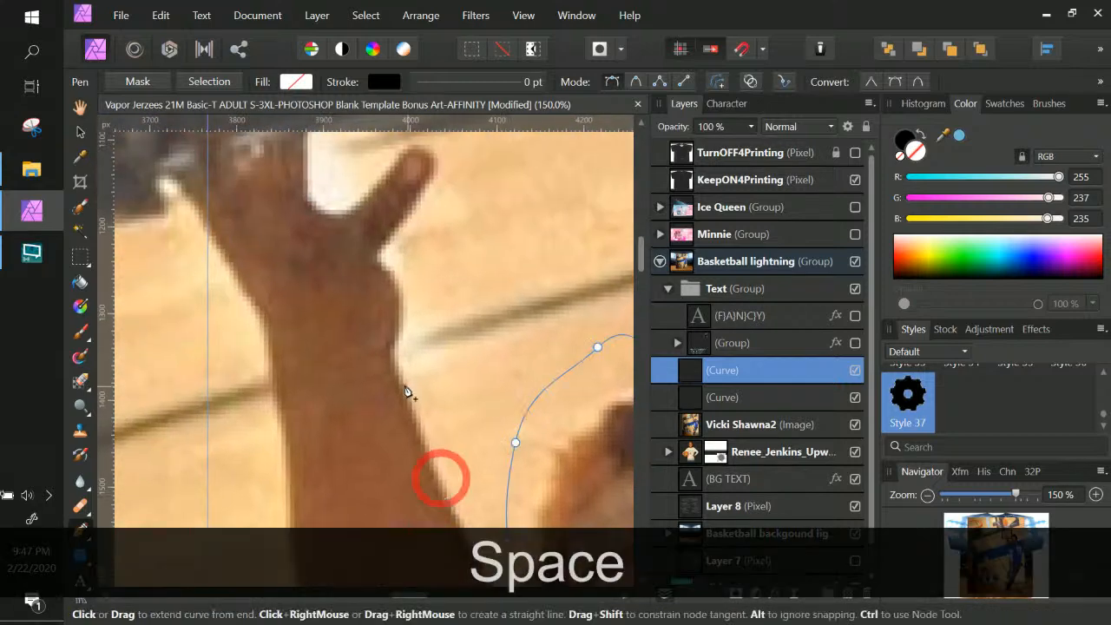
pyautogui.press('space')
pyautogui.moveTo(404, 355); pyautogui.dragTo(471, 416)
# Trace up the arm and wrist and around the raised hand's fingertips
pyautogui.click(465, 321)
pyautogui.press('space')
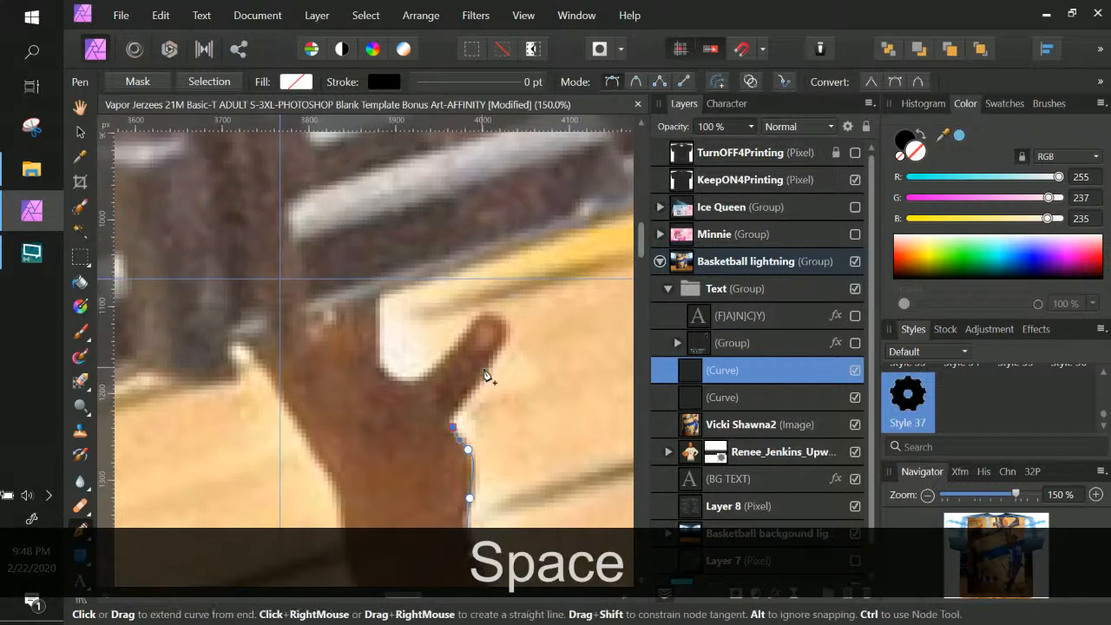
pyautogui.click(485, 372)
pyautogui.click(505, 337)
pyautogui.click(497, 313)
pyautogui.click(450, 349)
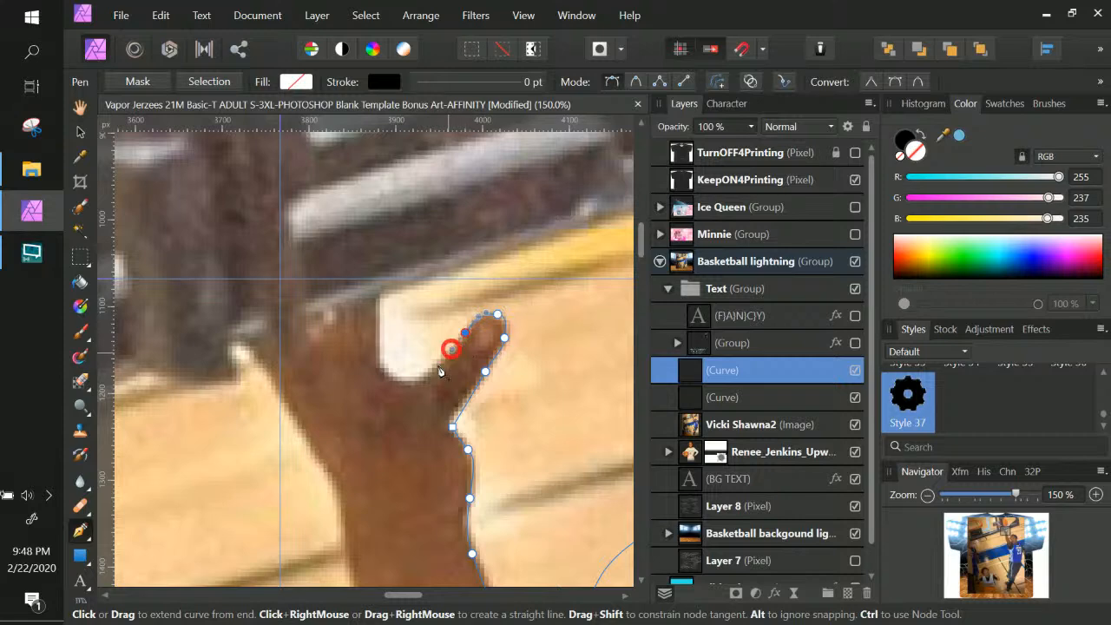
pyautogui.moveTo(432, 370); pyautogui.dragTo(379, 336)
pyautogui.press('ctrl+KP_Subtract')
pyautogui.press('ctrl+KP_Subtract')
pyautogui.press('ctrl+KP_Subtract')
pyautogui.press('ctrl+KP_Subtract')
pyautogui.press('ctrl+KP_Subtract')
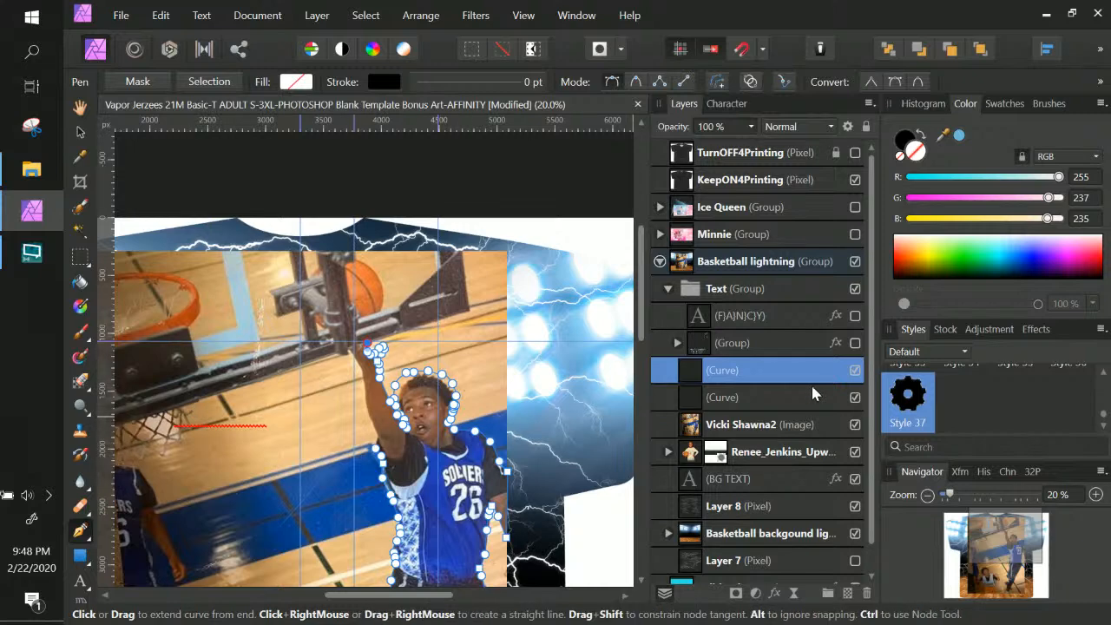
# Shape the outline around the fingers and run a straight edge up the backboard to the photo top
pyautogui.press('ctrl+KP_Add')
pyautogui.press('ctrl+KP_Add')
pyautogui.press('ctrl+KP_Add')
pyautogui.press('space')
pyautogui.moveTo(459, 414); pyautogui.dragTo(293, 468)
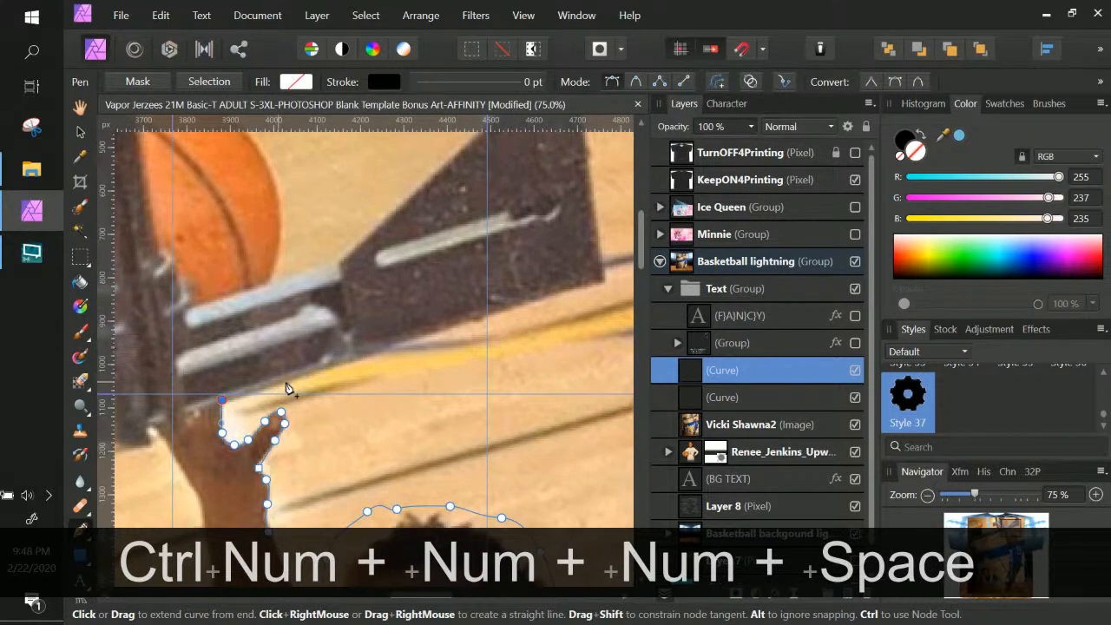
pyautogui.moveTo(324, 373); pyautogui.dragTo(356, 361)
pyautogui.moveTo(576, 289); pyautogui.dragTo(595, 284)
pyautogui.press('space')
pyautogui.moveTo(587, 211); pyautogui.dragTo(561, 449)
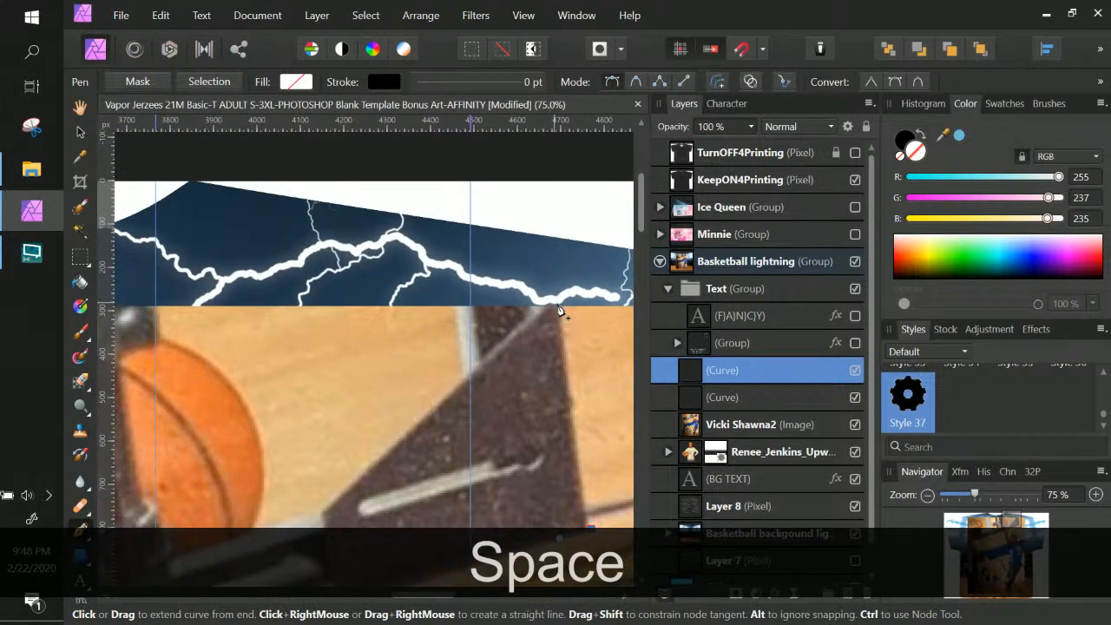
pyautogui.click(560, 298)
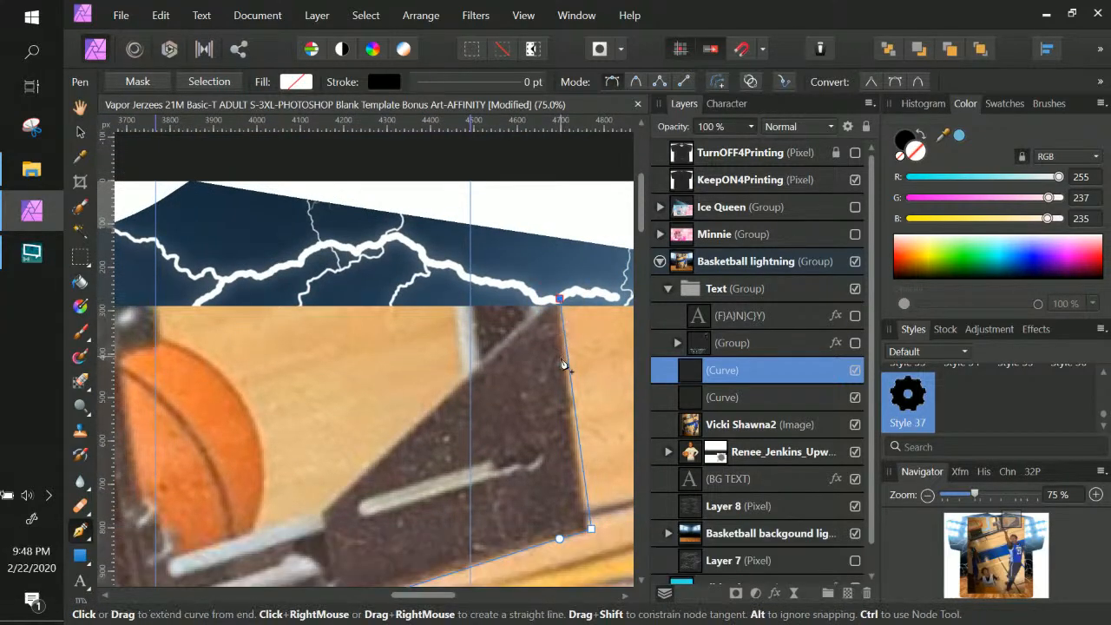
# Add corner nodes below the hoop, under the net and along the court
pyautogui.press('space')
pyautogui.moveTo(443, 358); pyautogui.dragTo(506, 357)
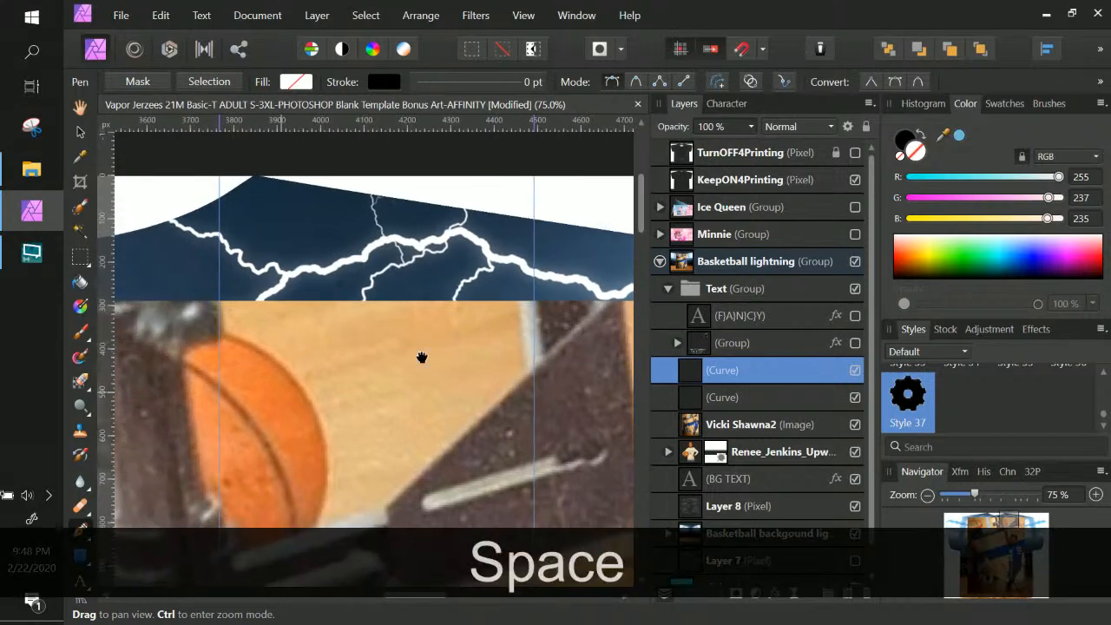
pyautogui.moveTo(279, 390); pyautogui.dragTo(567, 330)
pyautogui.moveTo(344, 385); pyautogui.dragTo(575, 330)
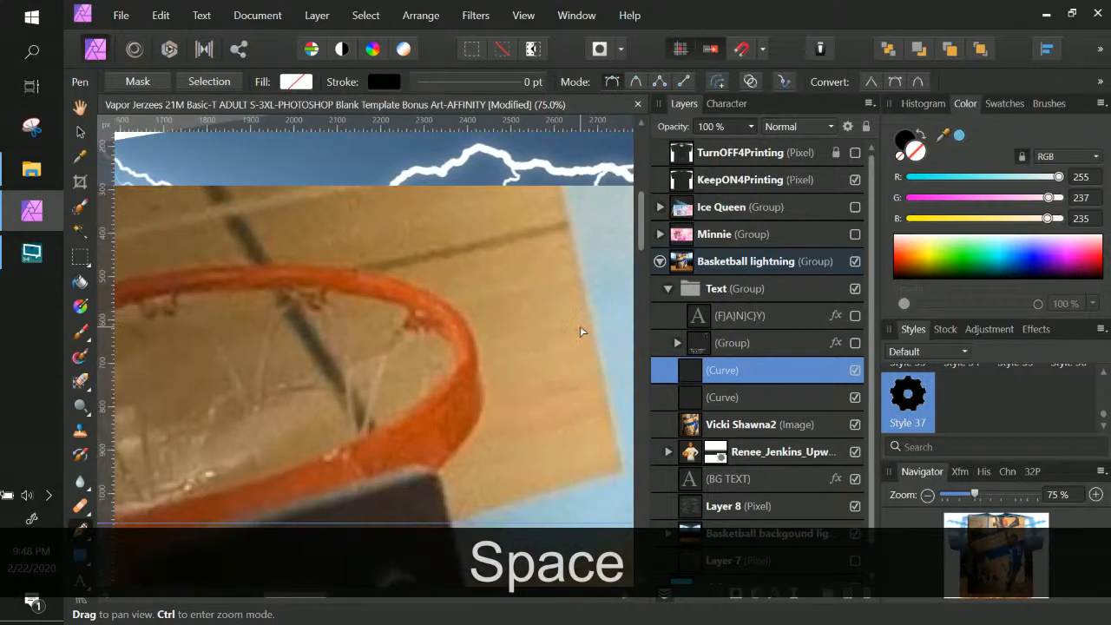
pyautogui.press('ctrl+KP_Subtract')
pyautogui.press('ctrl+KP_Subtract')
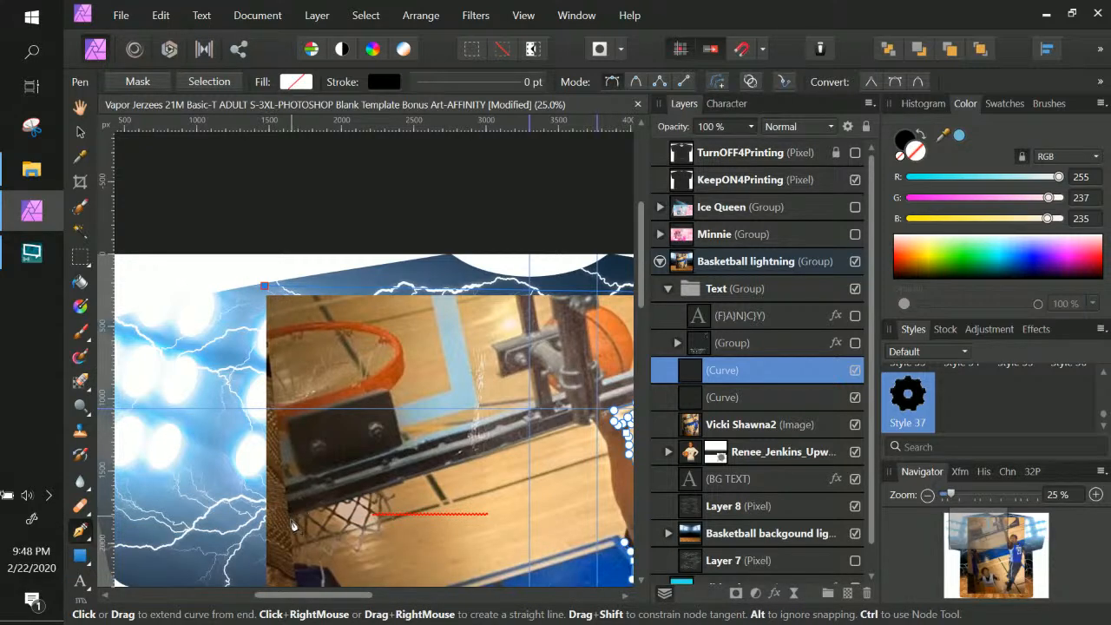
pyautogui.click(288, 518)
pyautogui.click(323, 578)
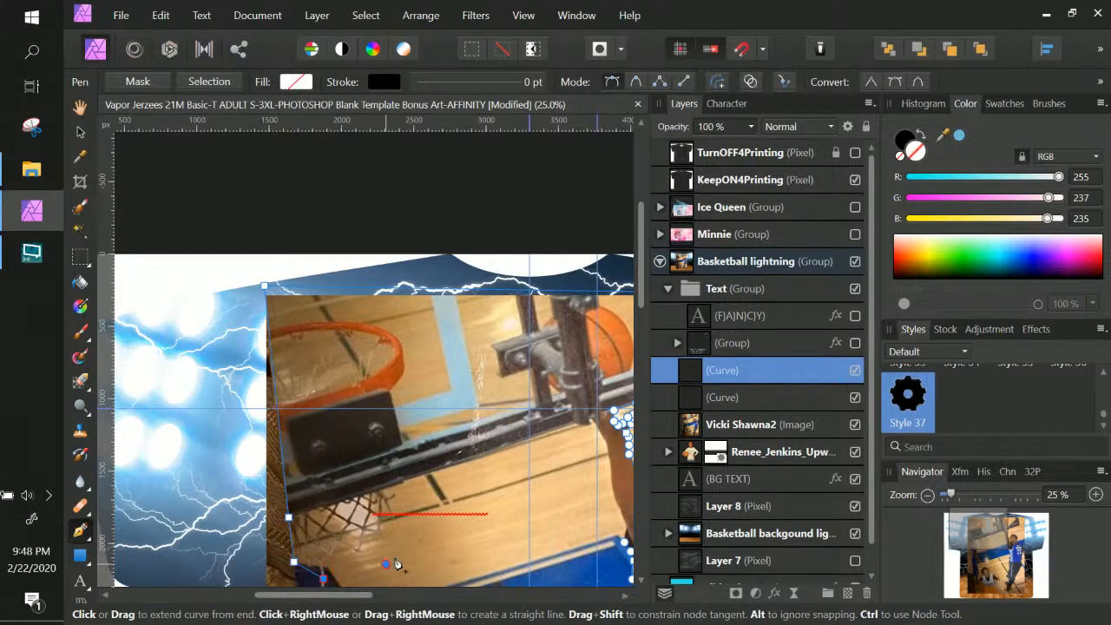
pyautogui.click(392, 493)
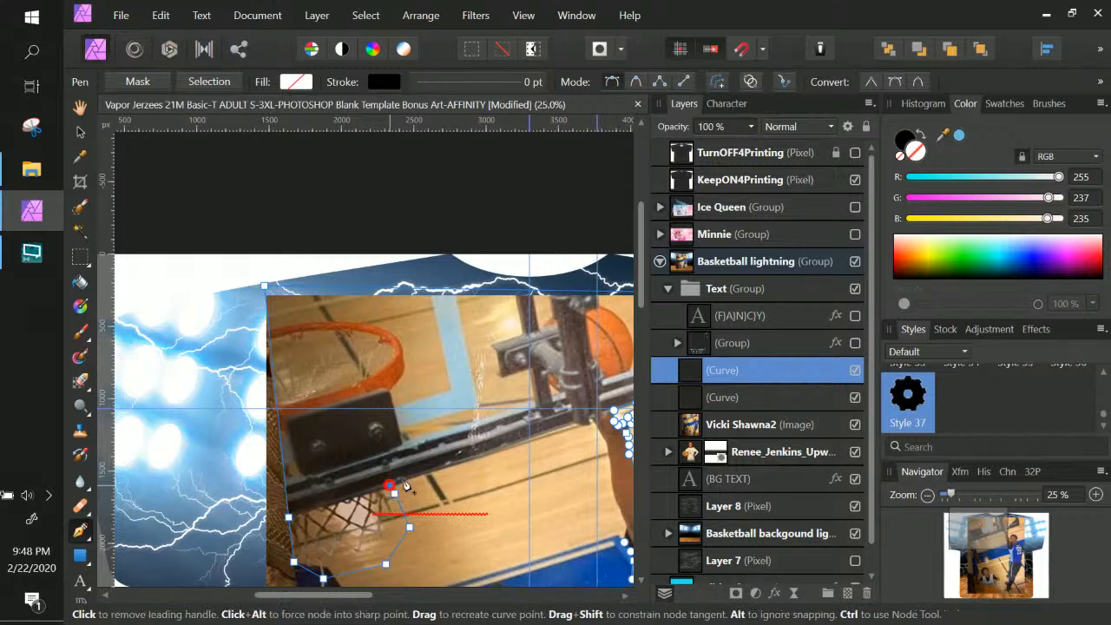
pyautogui.click(574, 424)
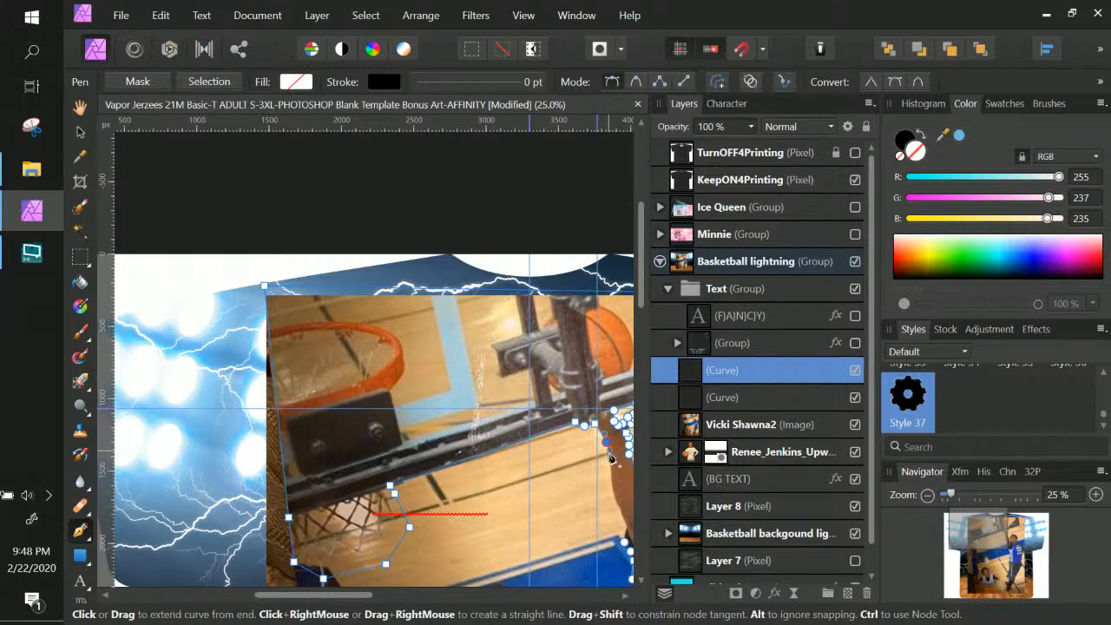
# Remove the misplaced node and trace down the boy's arm toward the outline's start
pyautogui.press('ctrl+KP_Add')
pyautogui.press('ctrl+KP_Add')
pyautogui.press('space')
pyautogui.moveTo(521, 405); pyautogui.dragTo(340, 367)
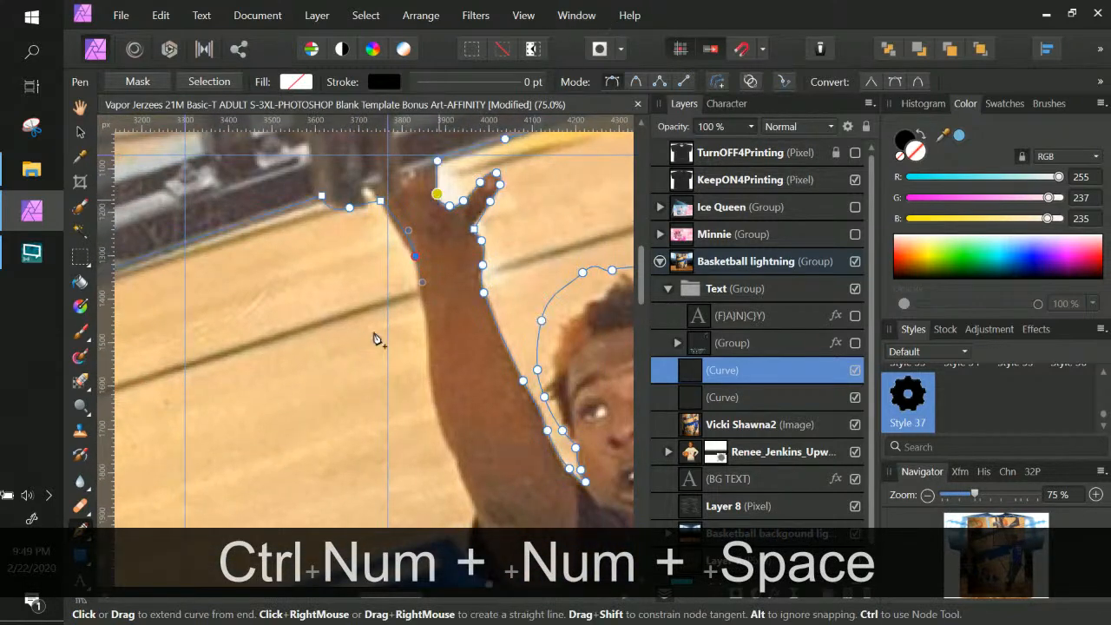
pyautogui.hotkey('ctrl', 'z')
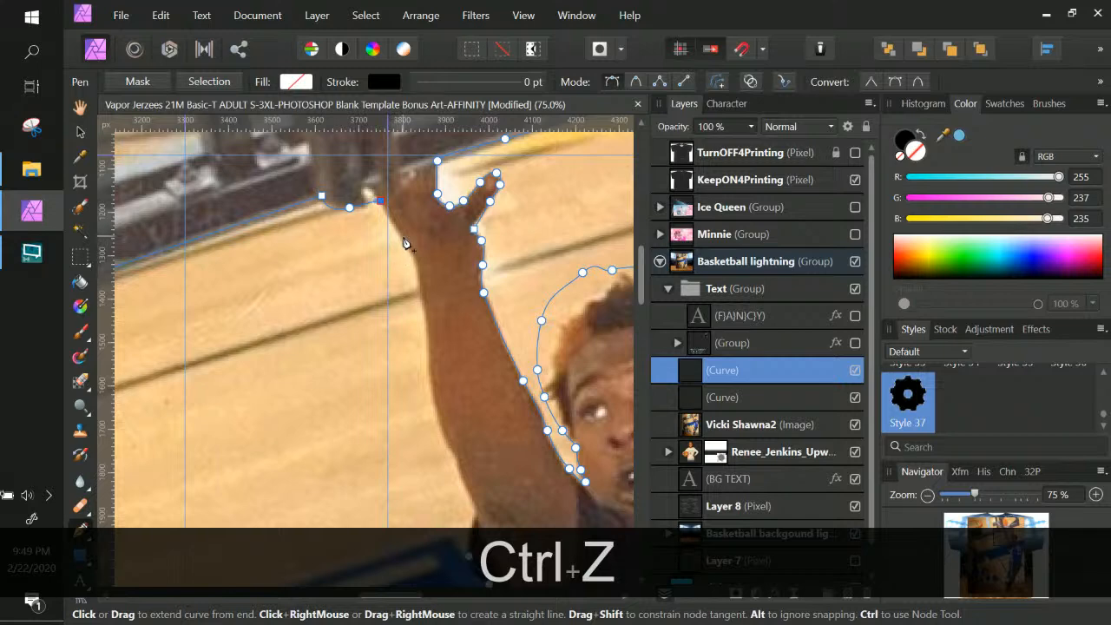
pyautogui.click(421, 306)
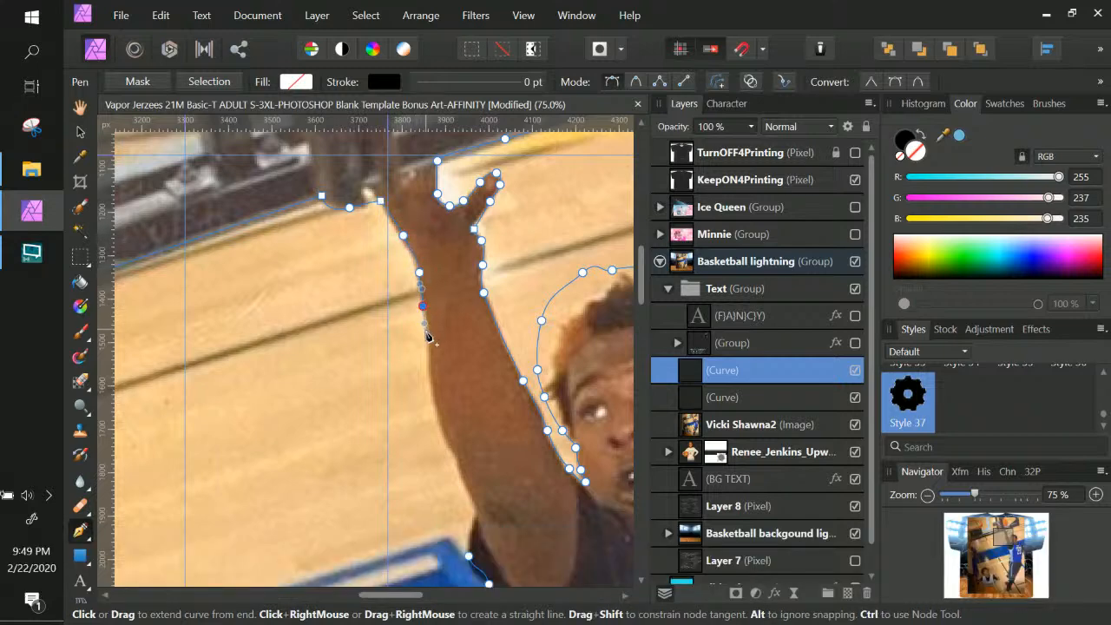
pyautogui.moveTo(439, 422); pyautogui.dragTo(469, 491)
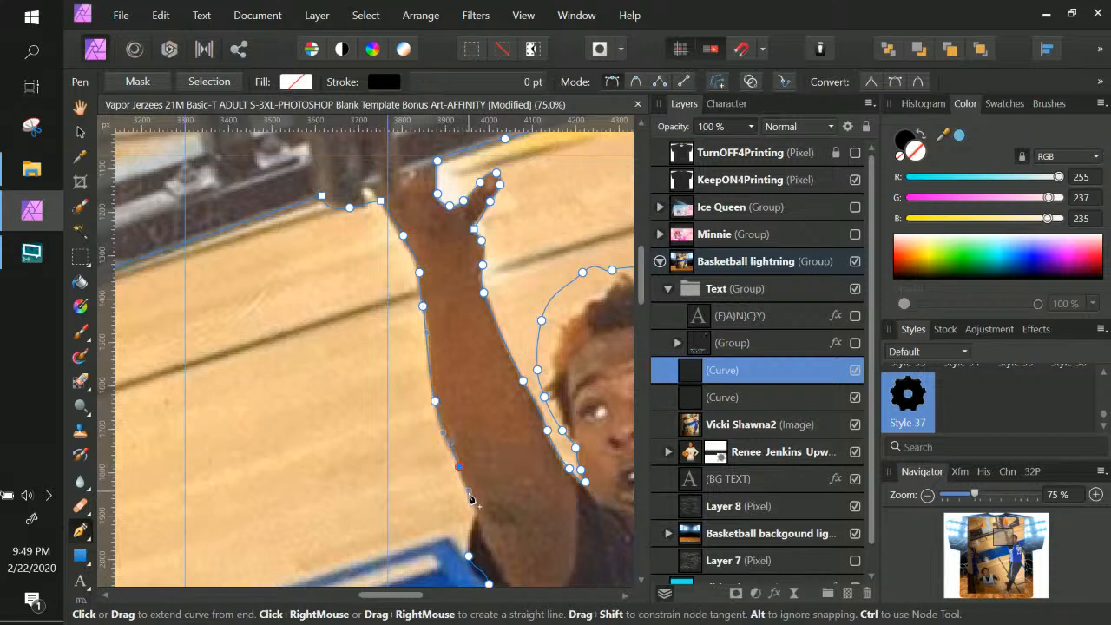
pyautogui.click(469, 556)
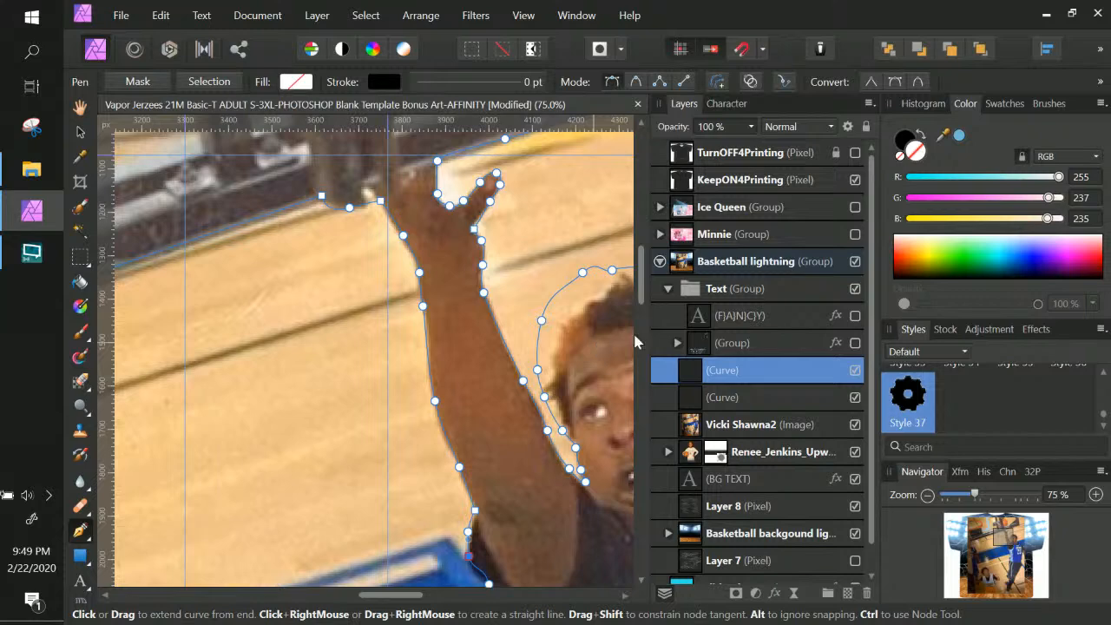
pyautogui.click(738, 424)
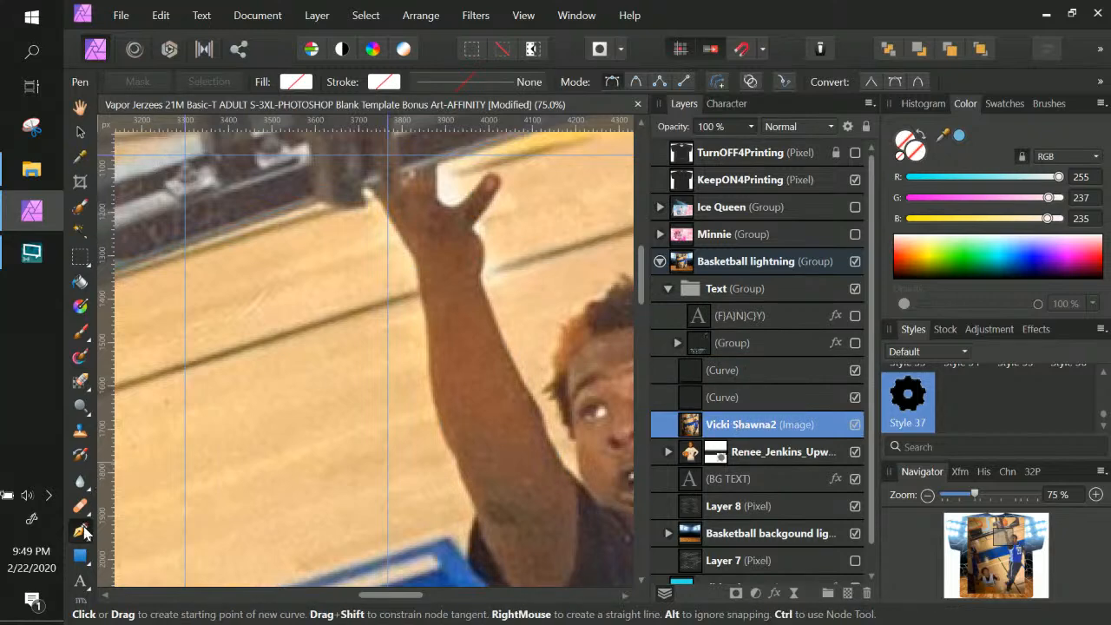
pyautogui.click(750, 372)
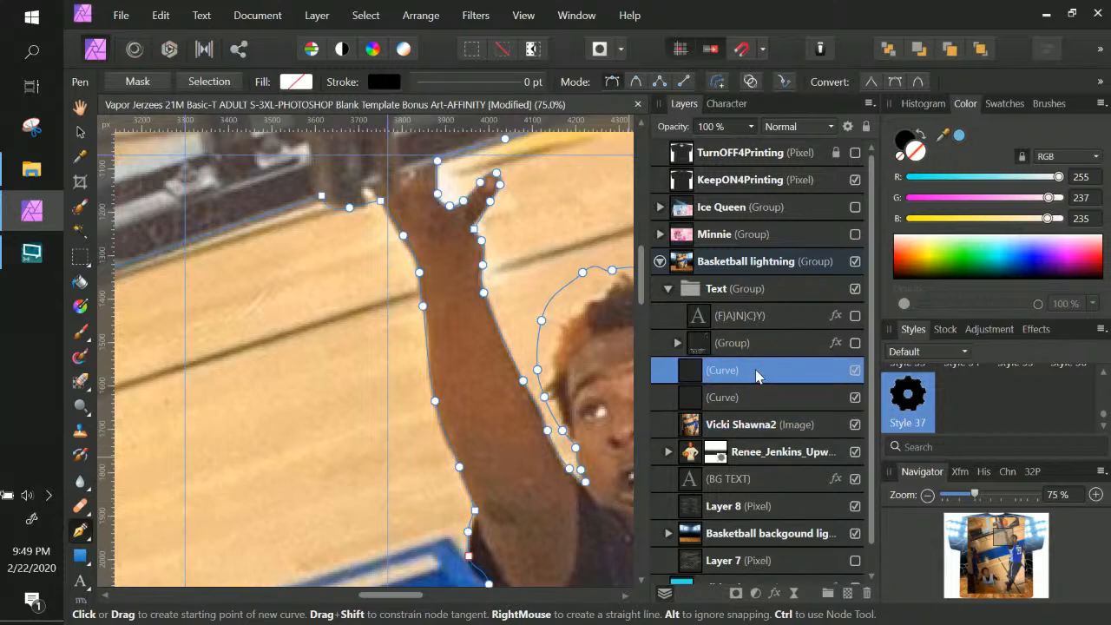
pyautogui.moveTo(755, 375); pyautogui.dragTo(763, 426)
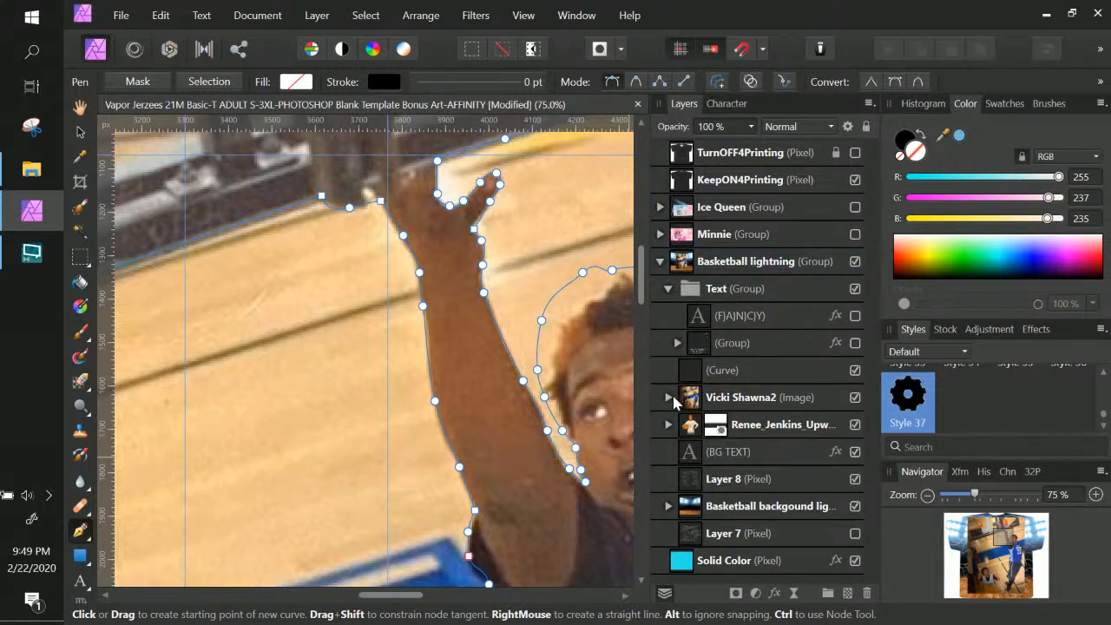
pyautogui.click(145, 83)
pyautogui.click(667, 397)
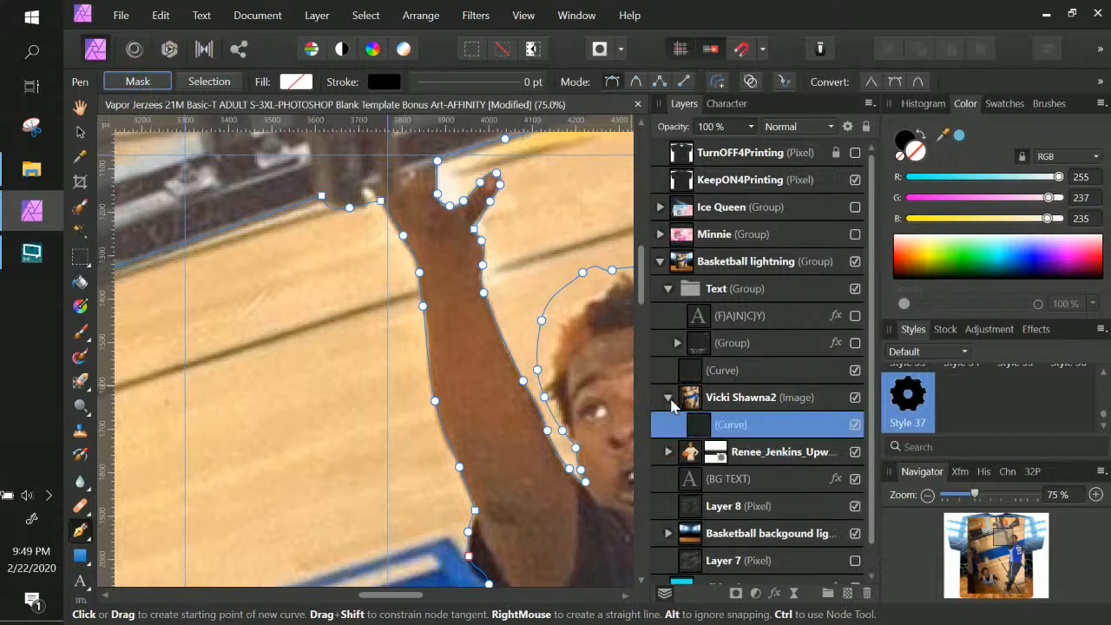
# Retry the mask on the nested curve, then pull it out and undo back
pyautogui.click(738, 432)
pyautogui.click(699, 429)
pyautogui.click(139, 81)
pyautogui.moveTo(659, 427); pyautogui.dragTo(692, 427)
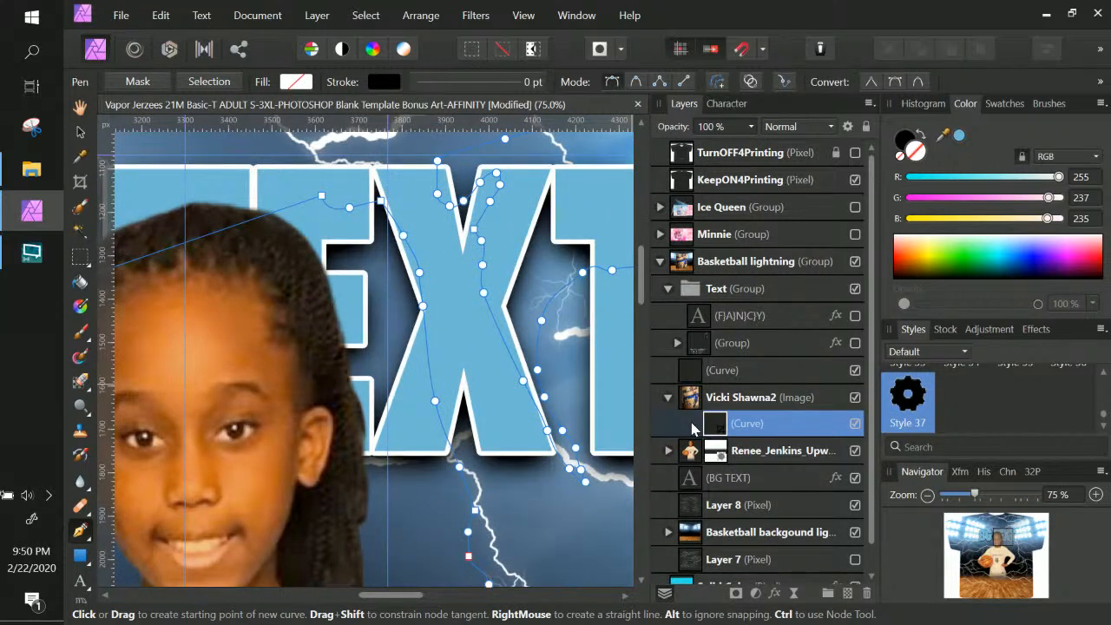
pyautogui.hotkey('ctrl', 'z')
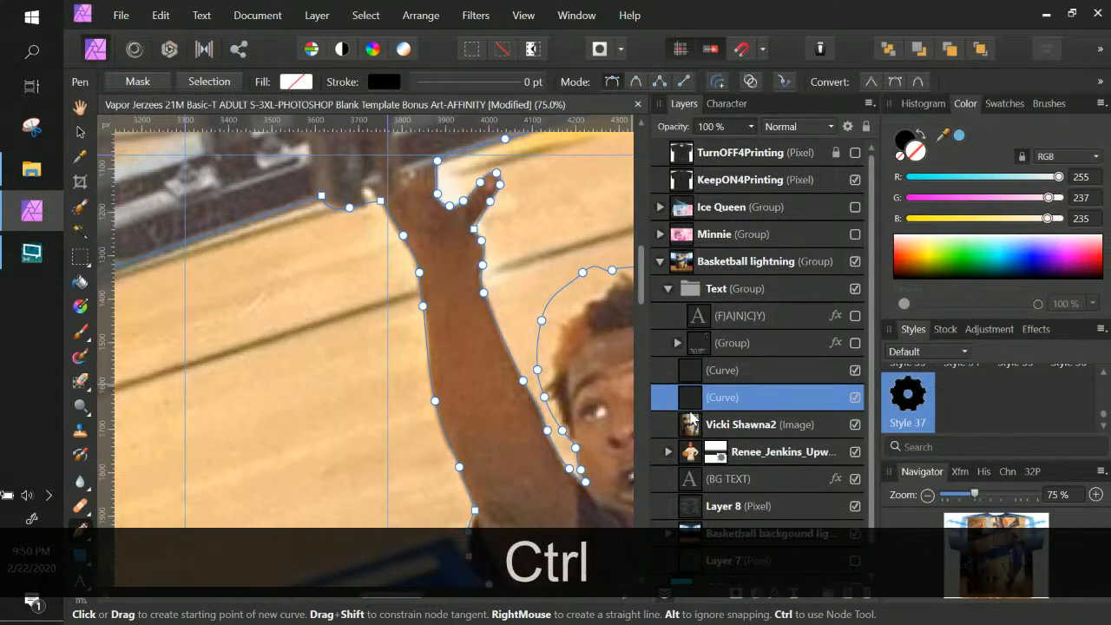
pyautogui.hotkey('ctrl', 'z')
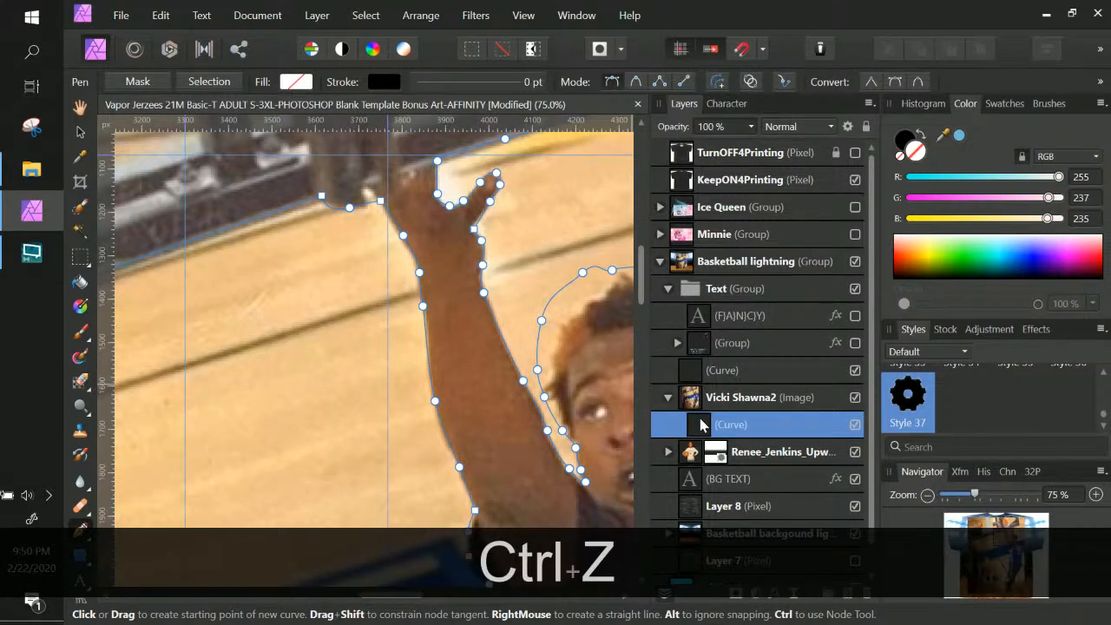
# Try masking the photo via a selection made from the outline, undoing each attempt
pyautogui.click(205, 88)
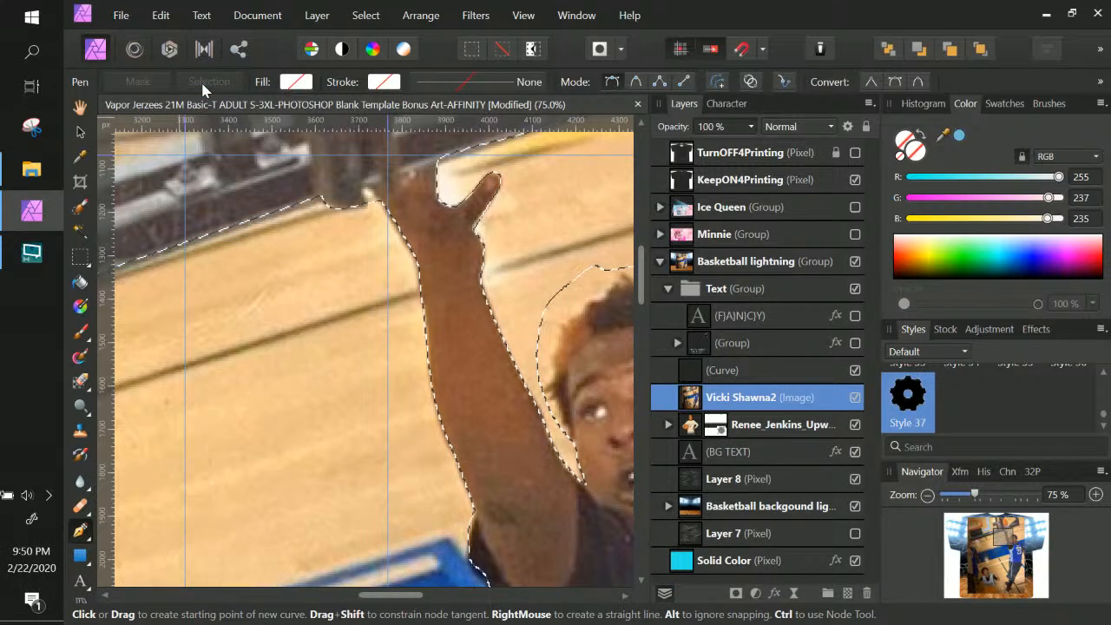
pyautogui.click(735, 594)
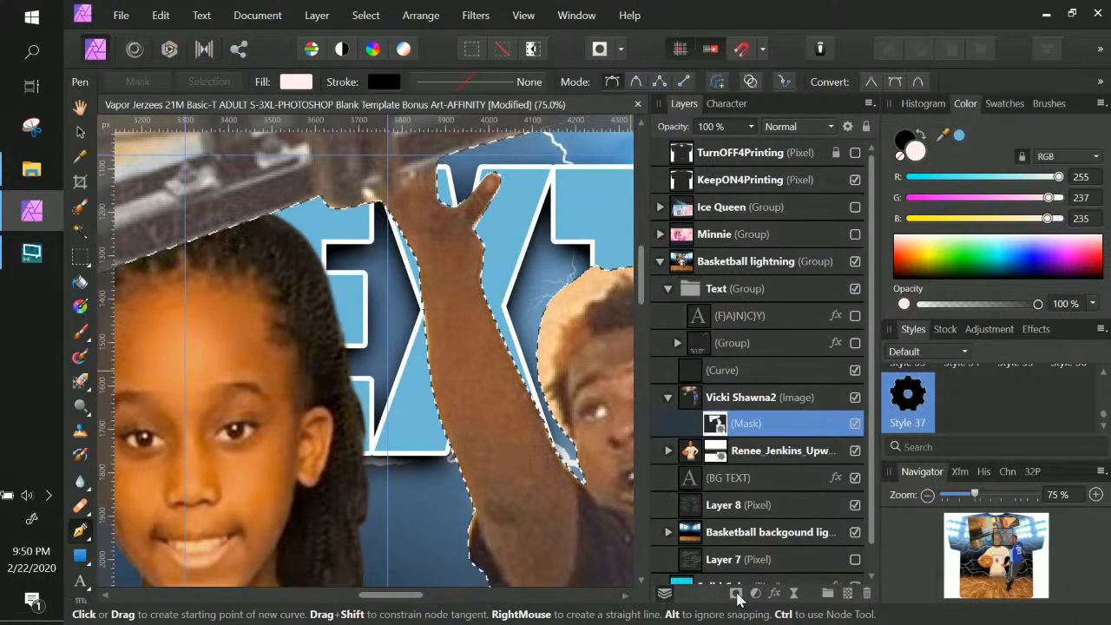
pyautogui.hotkey('ctrl', 'z')
pyautogui.hotkey('ctrl', 'z')
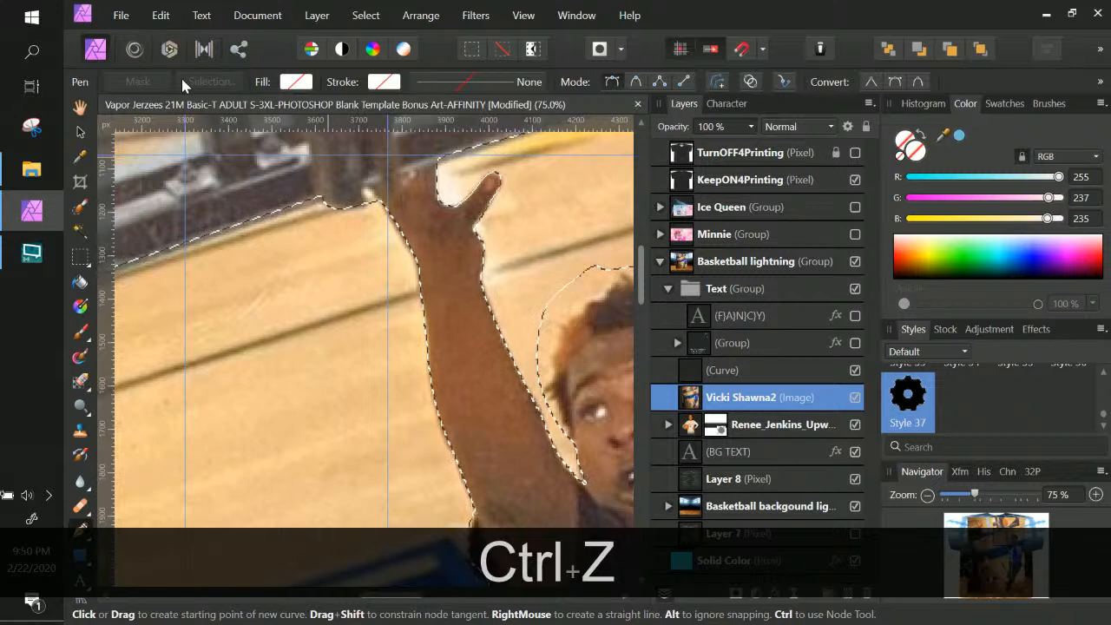
pyautogui.click(197, 86)
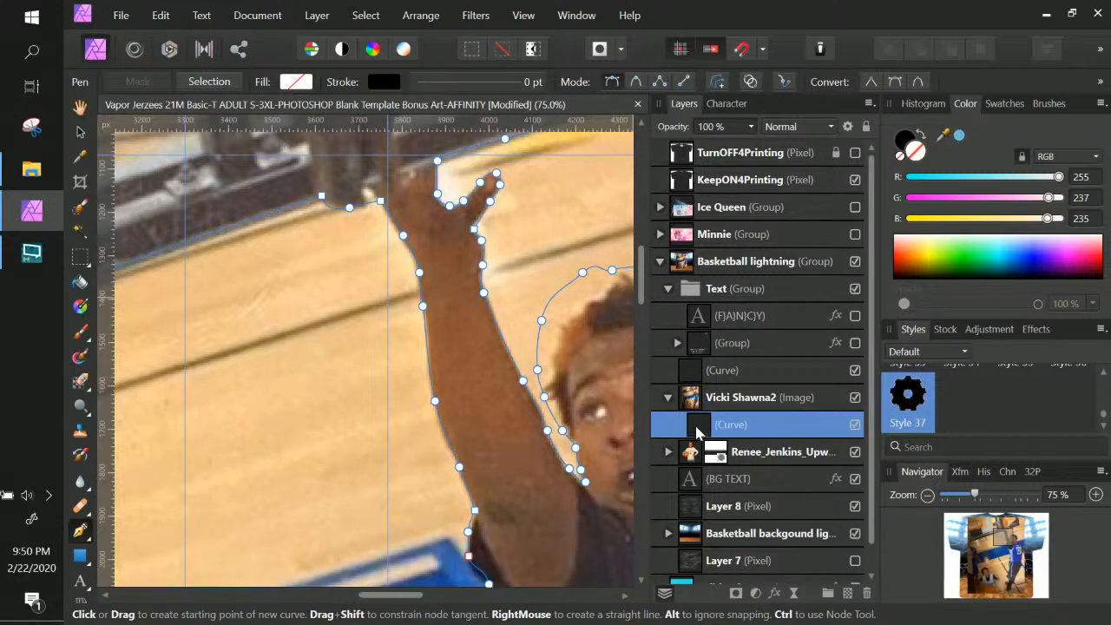
pyautogui.hotkey('ctrl', 'z')
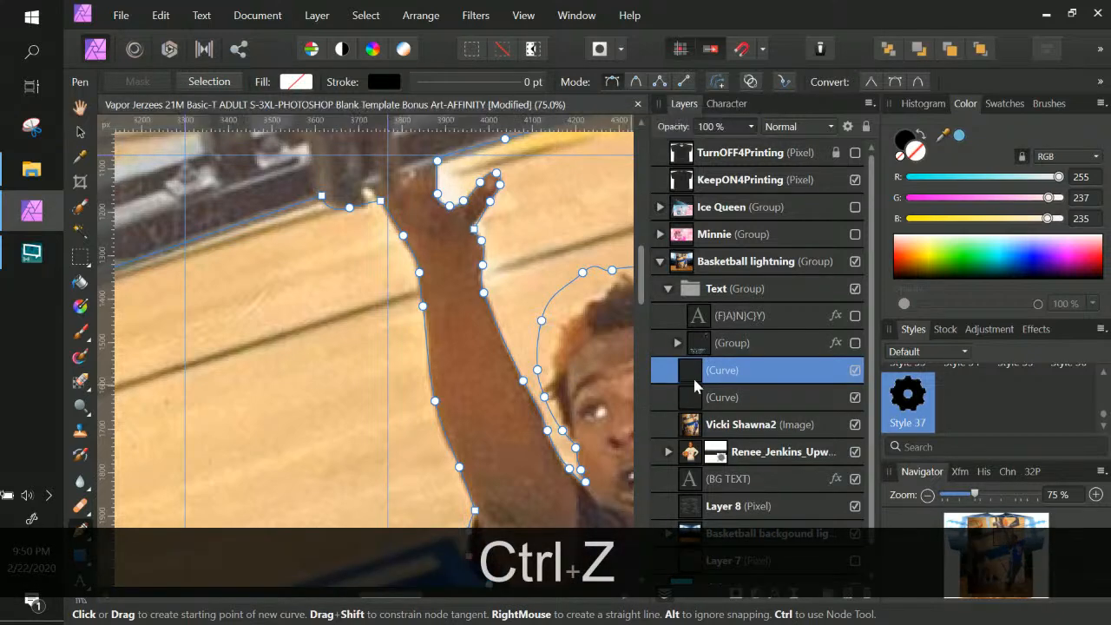
# Reselect the upper outline curve and try the Mask again, then undo it
pyautogui.click(701, 381)
pyautogui.doubleClick(706, 386)
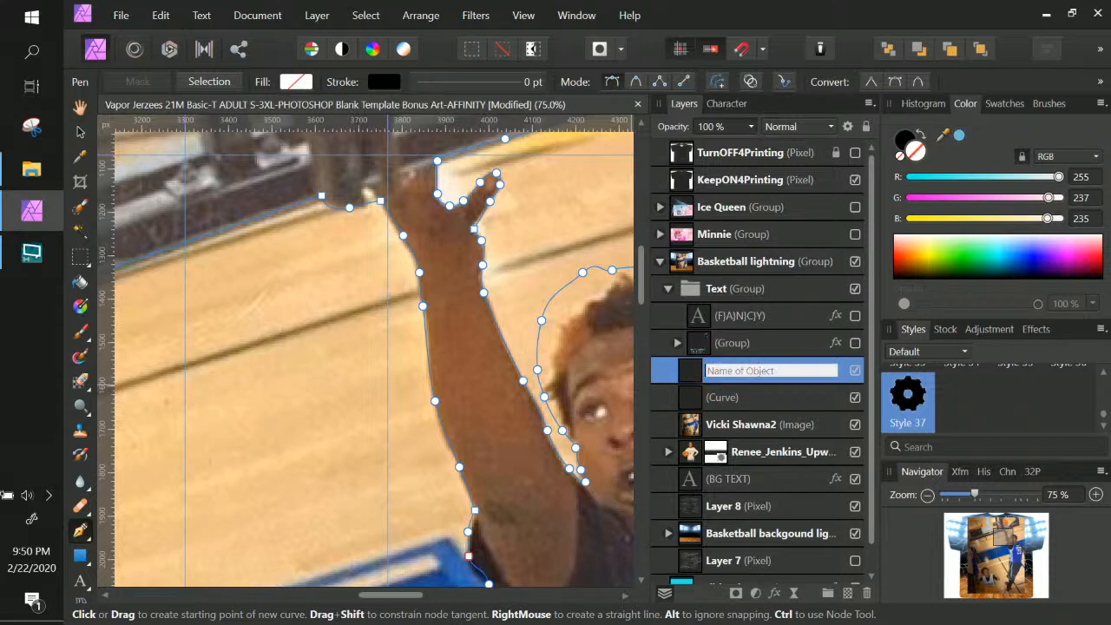
pyautogui.click(699, 378)
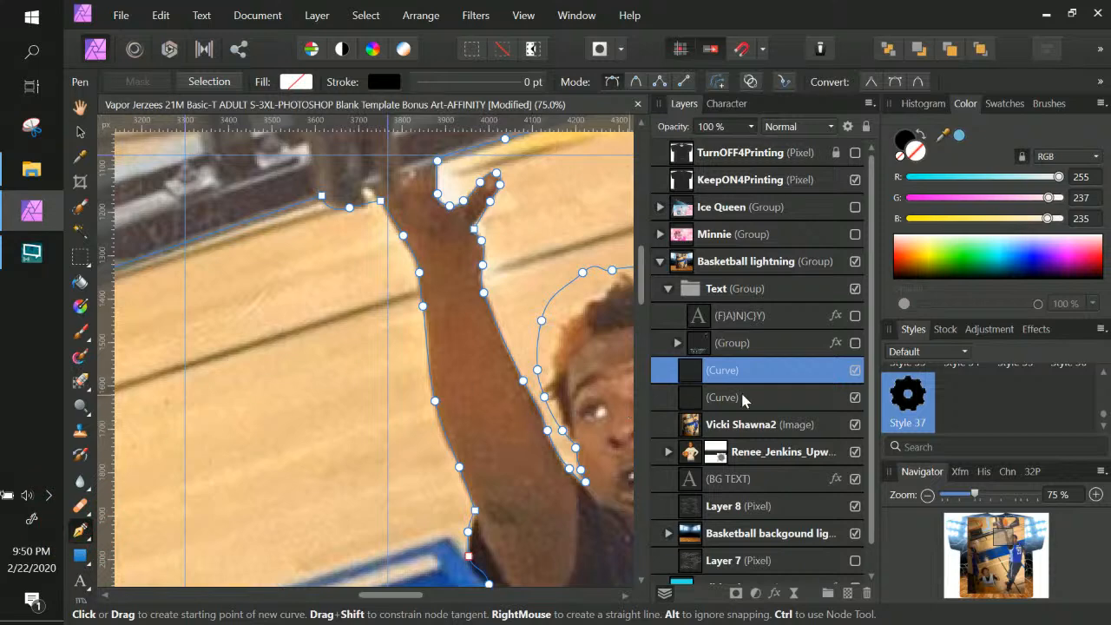
pyautogui.press('ctrl')
pyautogui.keyDown('ctrl'); pyautogui.click(686, 372); pyautogui.keyUp('ctrl')
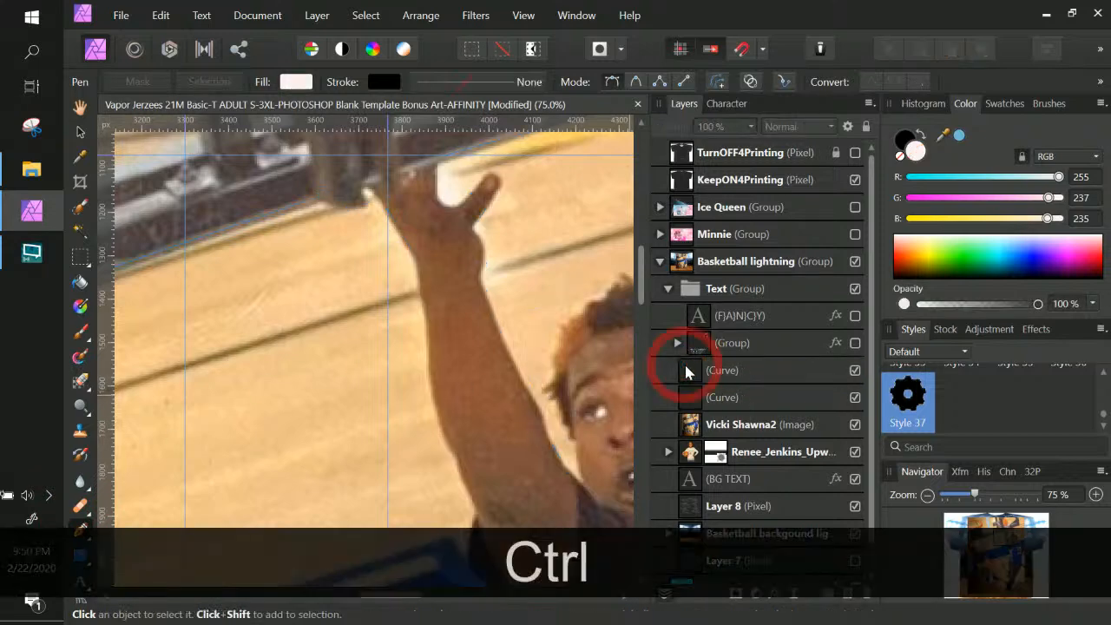
pyautogui.keyDown('ctrl'); pyautogui.click(736, 379); pyautogui.keyUp('ctrl')
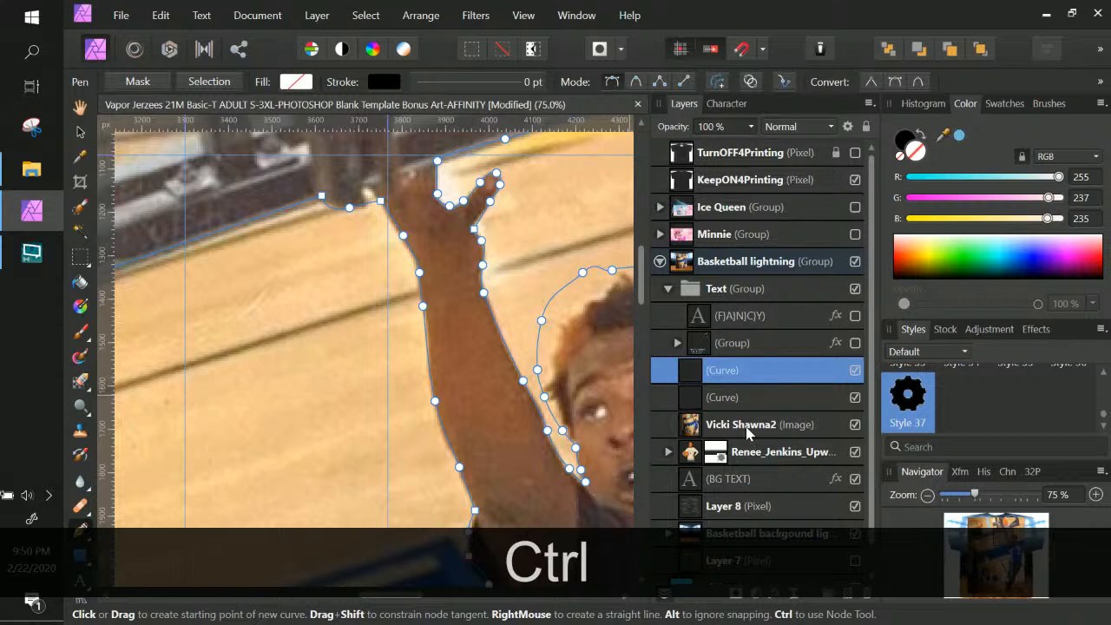
pyautogui.scroll(-1, 736, 427)
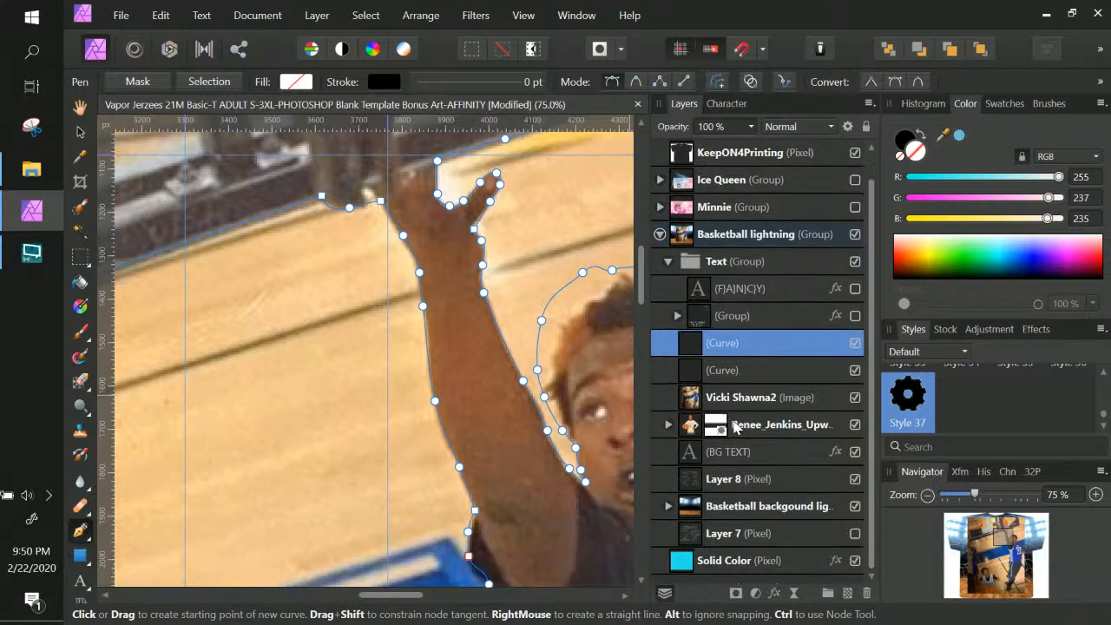
pyautogui.click(735, 401)
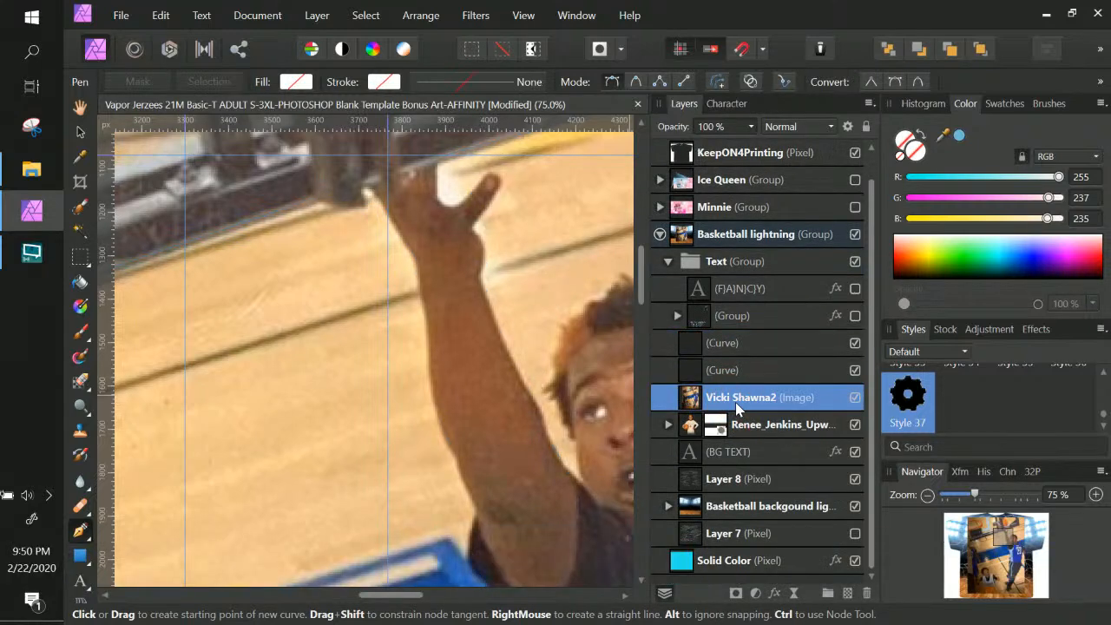
pyautogui.click(727, 344)
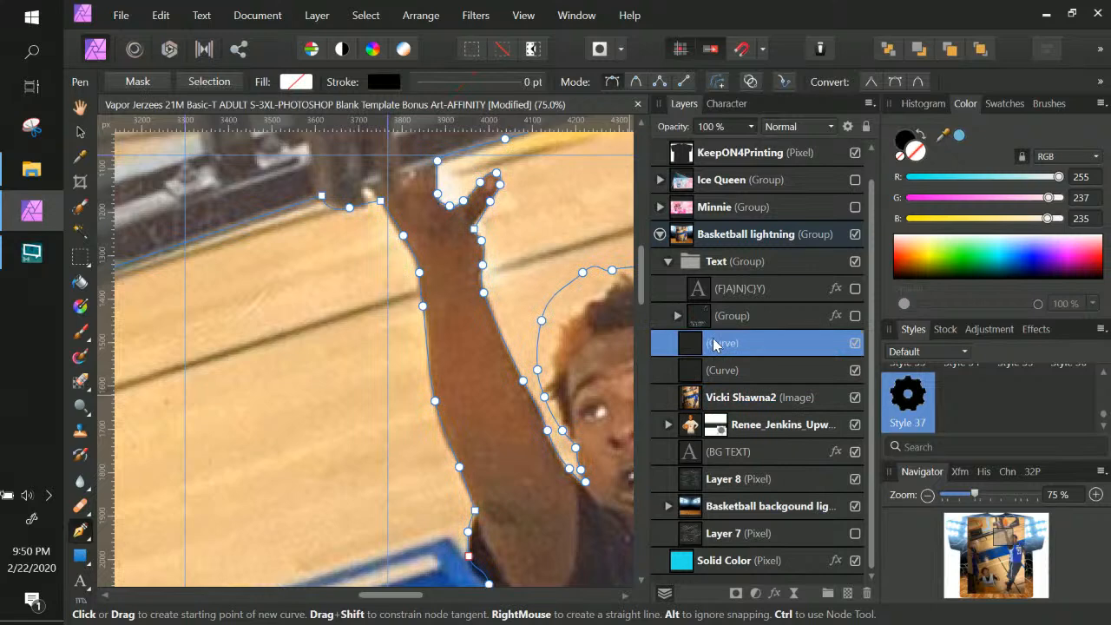
pyautogui.click(159, 83)
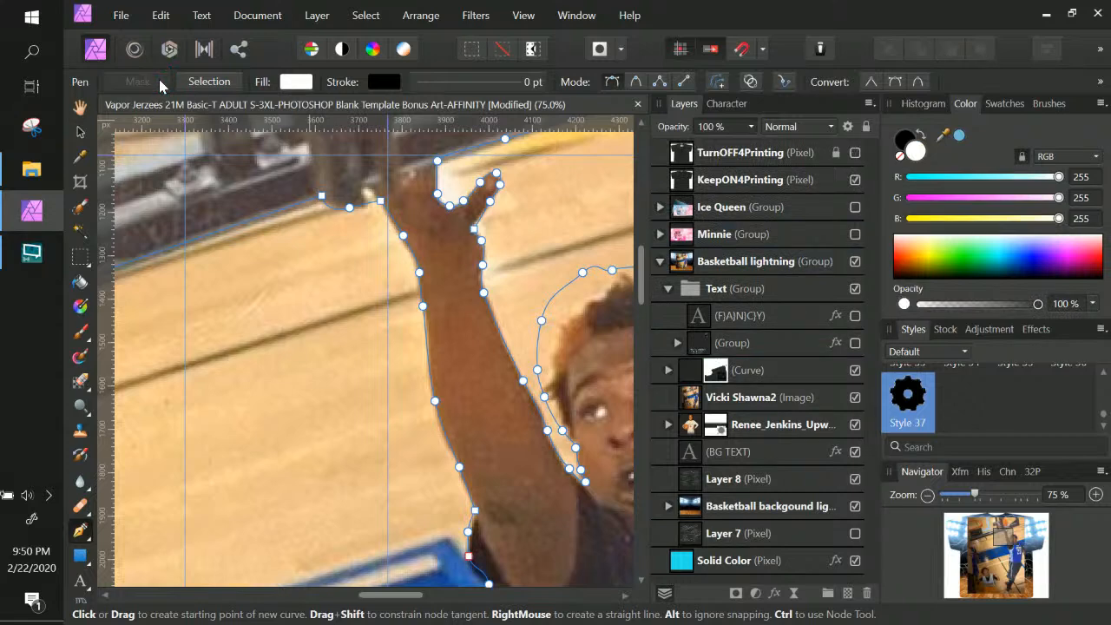
pyautogui.hotkey('ctrl', 'z')
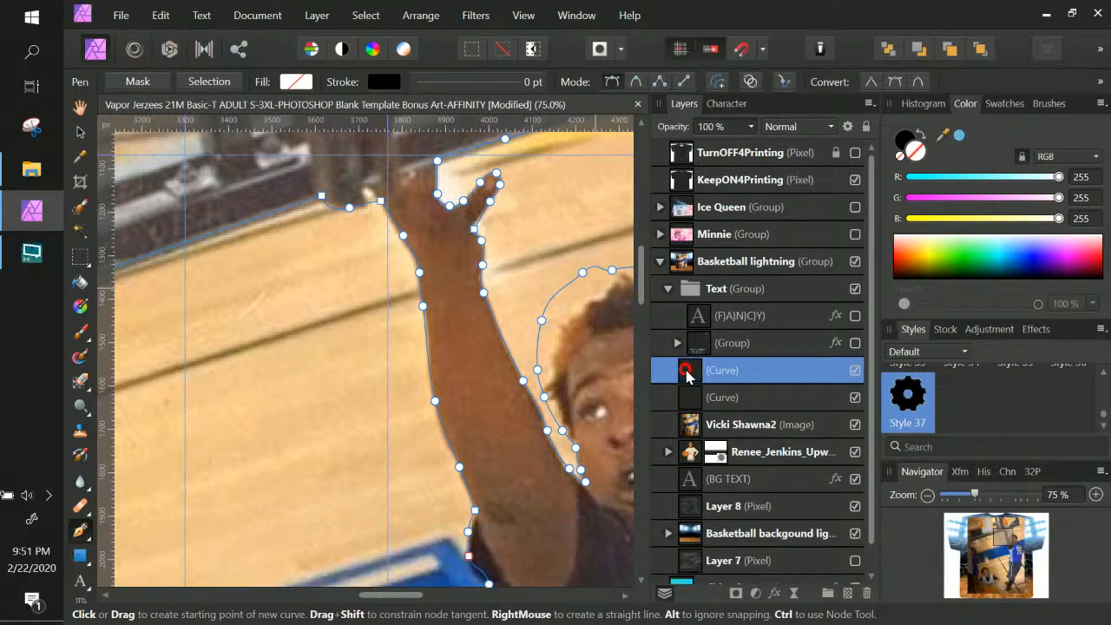
pyautogui.click(699, 424)
pyautogui.moveTo(694, 425); pyautogui.dragTo(669, 378)
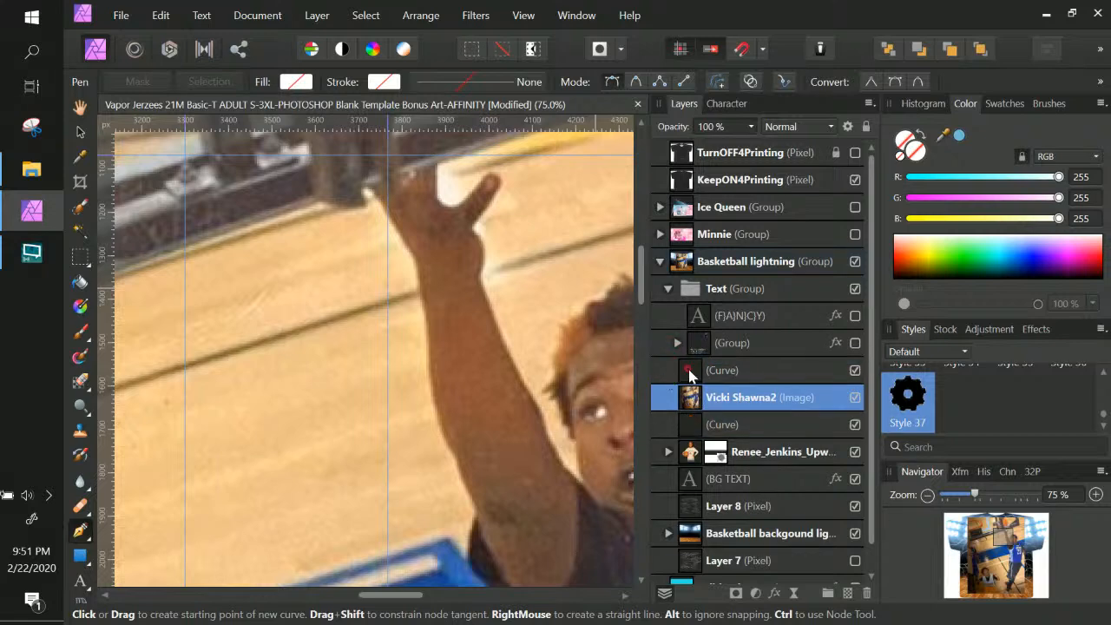
pyautogui.click(692, 373)
pyautogui.rightClick(692, 373)
pyautogui.press('Escape')
pyautogui.click(137, 81)
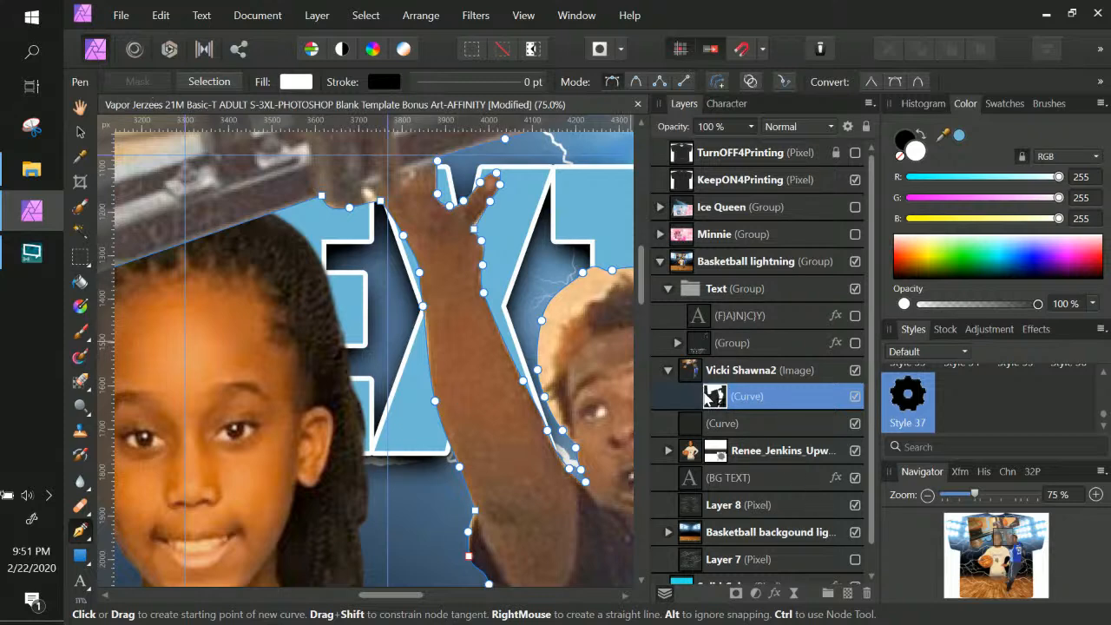
pyautogui.press('ctrl+KP_Subtract')
pyautogui.press('ctrl+KP_Subtract')
pyautogui.press('ctrl+KP_Subtract')
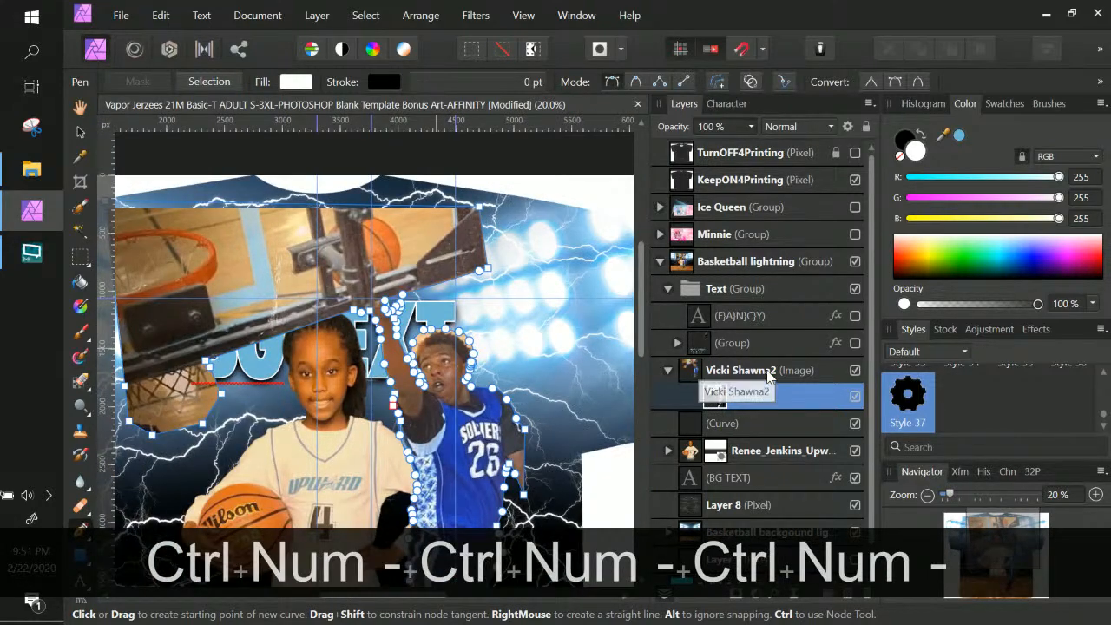
pyautogui.click(765, 375)
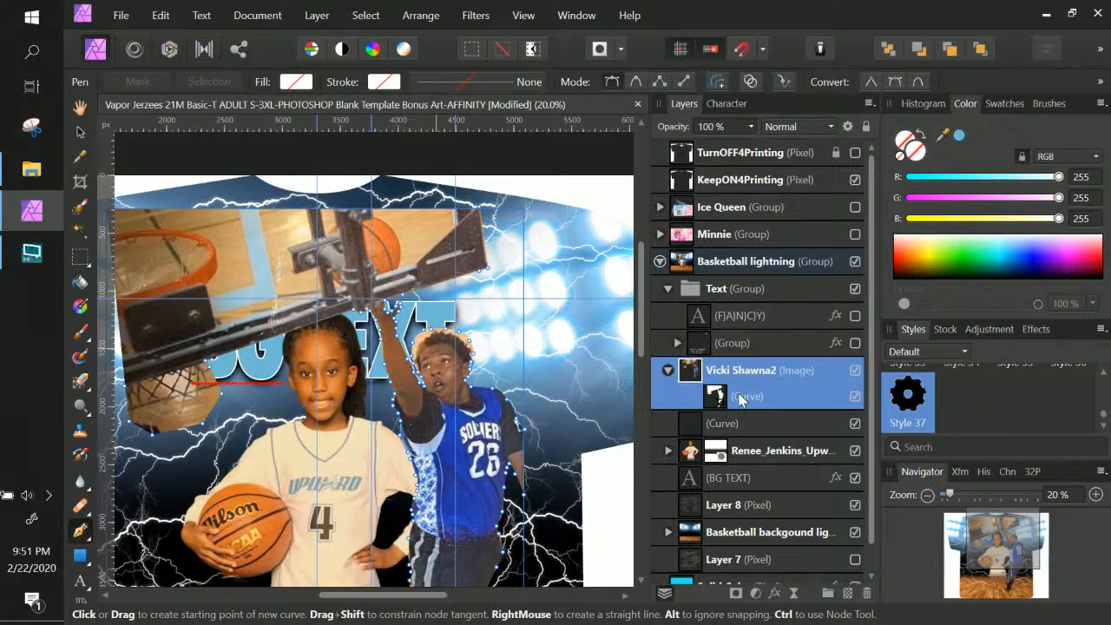
pyautogui.press('ctrl+KP_Subtract')
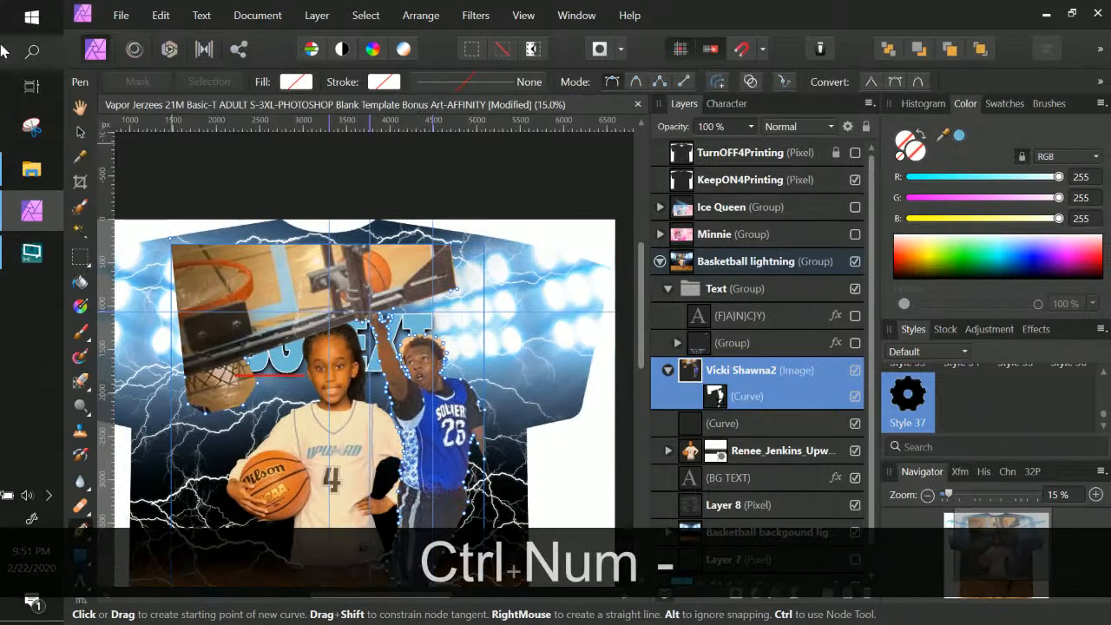
# Select the dunking boy's photo, nudge it up and right, and hide the girl's photo
pyautogui.click(81, 131)
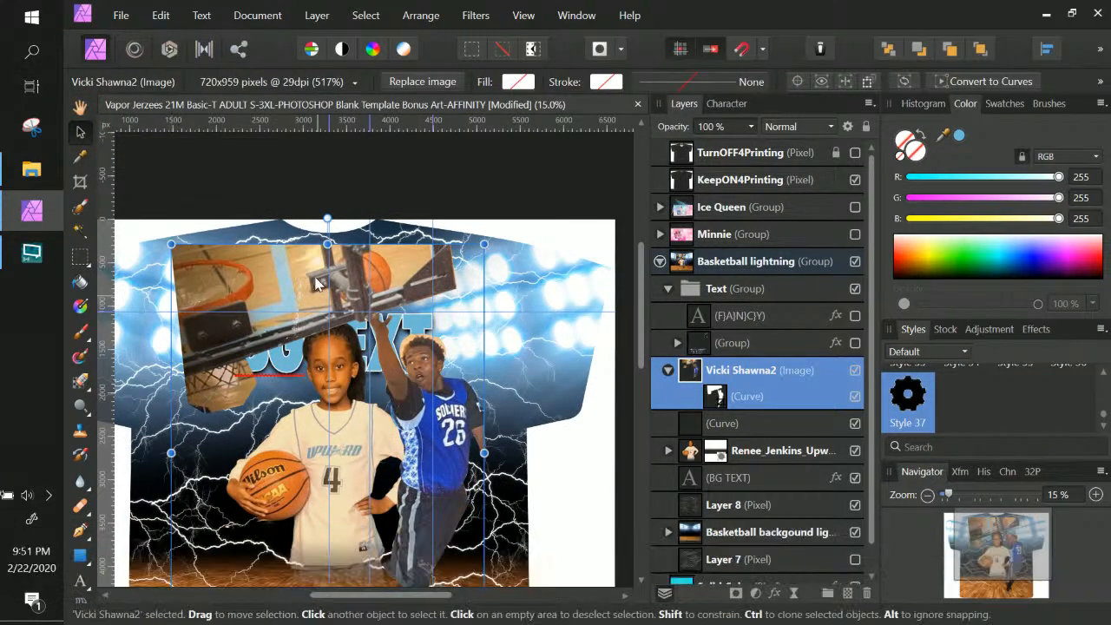
pyautogui.moveTo(285, 264); pyautogui.dragTo(342, 272)
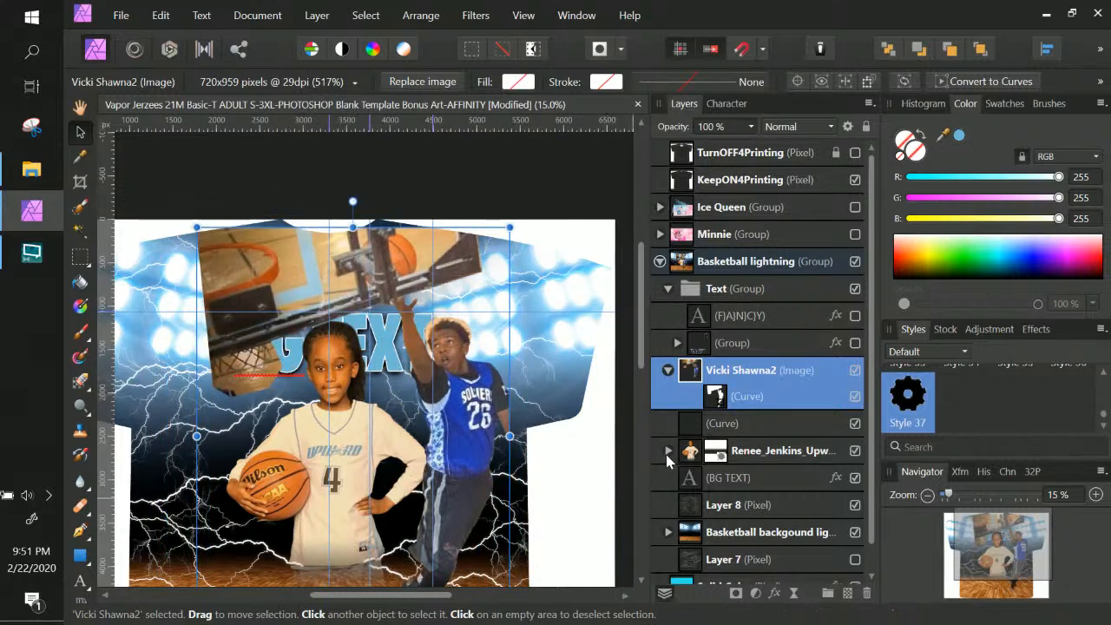
pyautogui.click(853, 451)
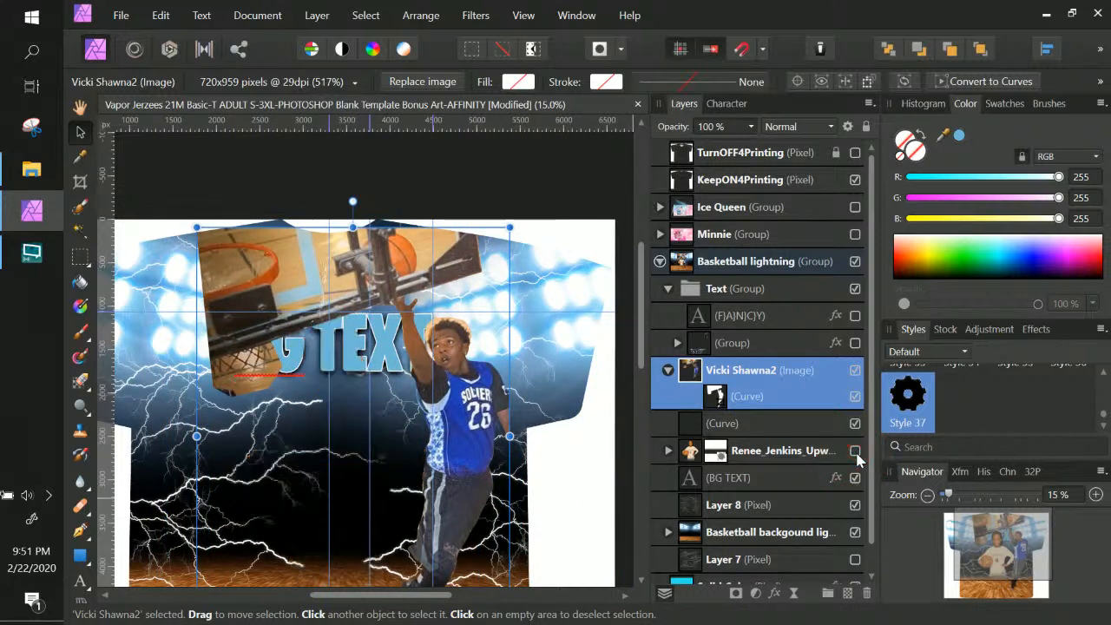
pyautogui.scroll(-5, 630, 431)
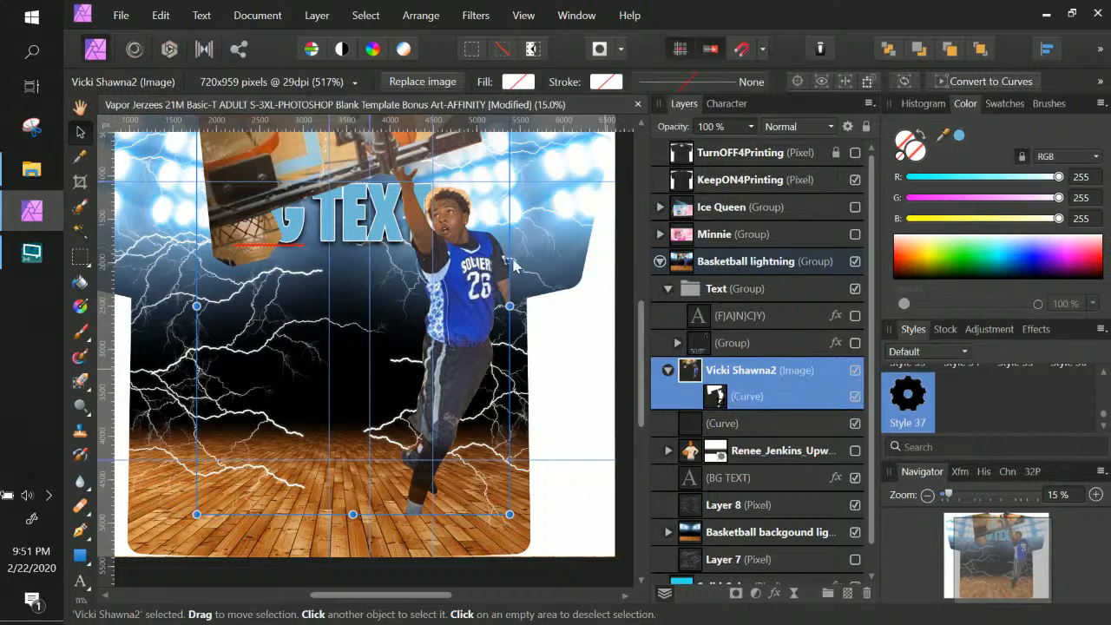
pyautogui.scroll(3, 473, 291)
# Enlarge the boy's photo and shift it left so it sits centred on the shirt
pyautogui.moveTo(438, 386); pyautogui.dragTo(421, 371)
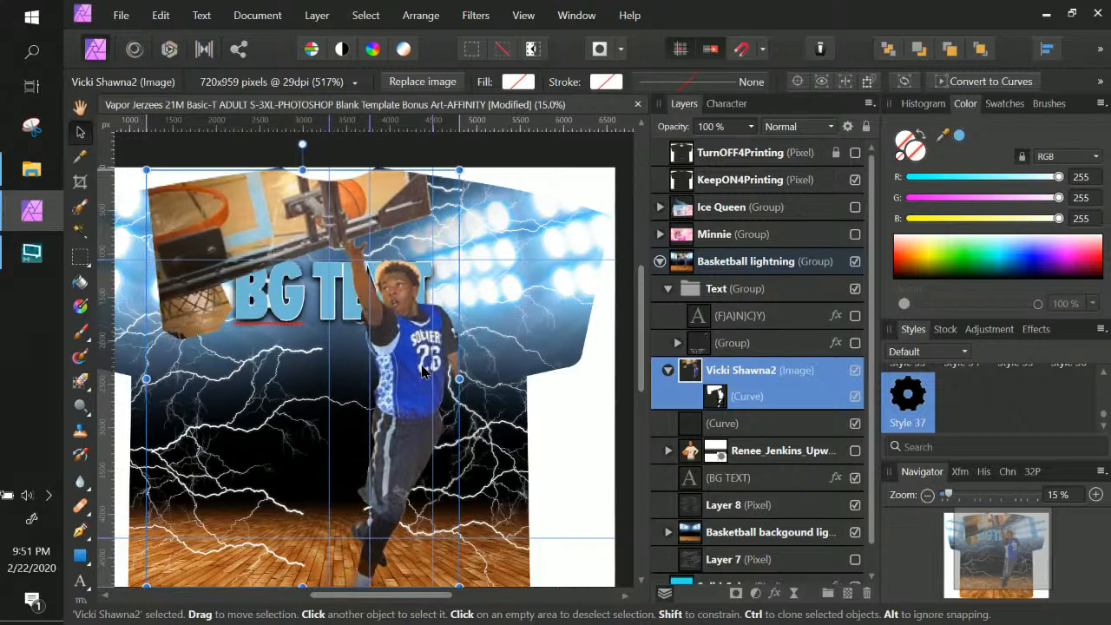
pyautogui.hotkey('ctrl', 't')
pyautogui.scroll(-4, 434, 380)
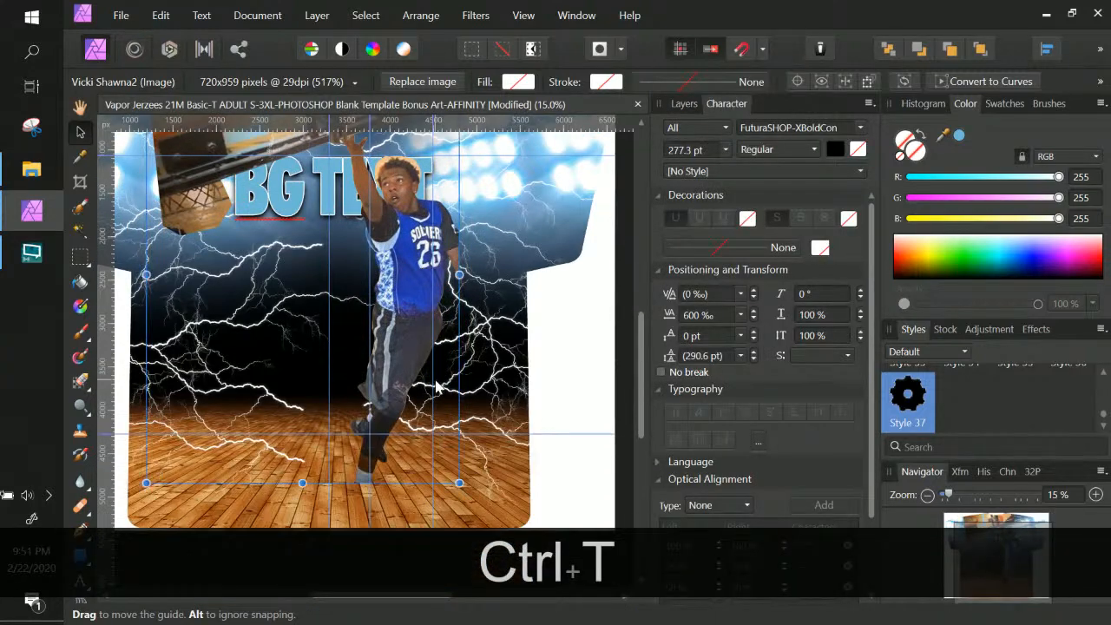
pyautogui.scroll(-5, 434, 379)
pyautogui.moveTo(459, 354); pyautogui.dragTo(436, 377)
pyautogui.scroll(7, 493, 409)
pyautogui.scroll(4, 435, 376)
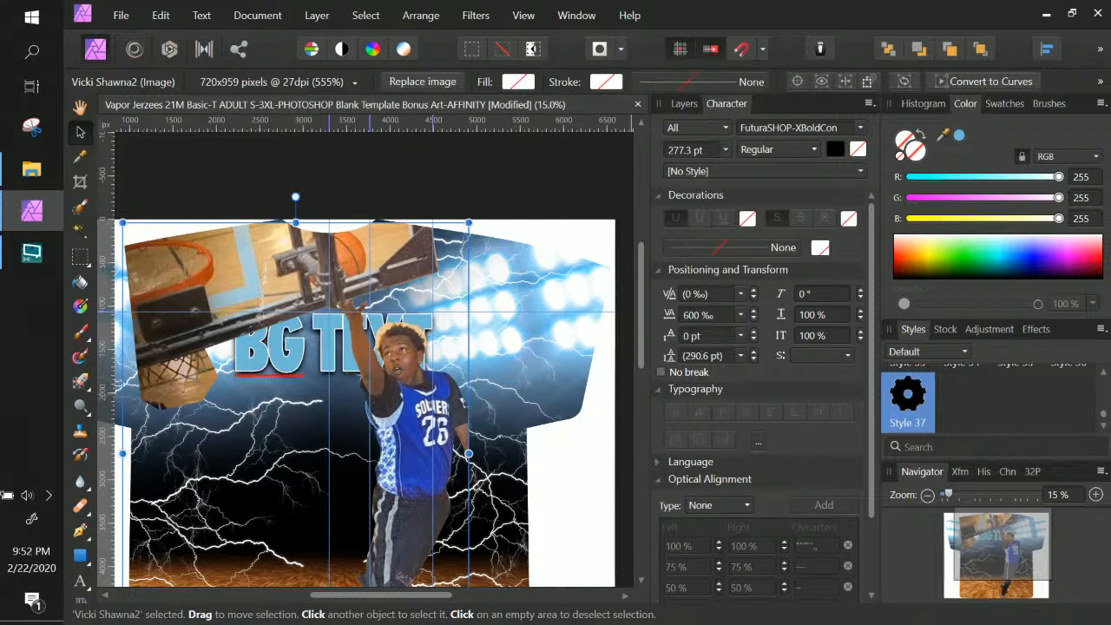
pyautogui.hotkey('alt', 'Tab')
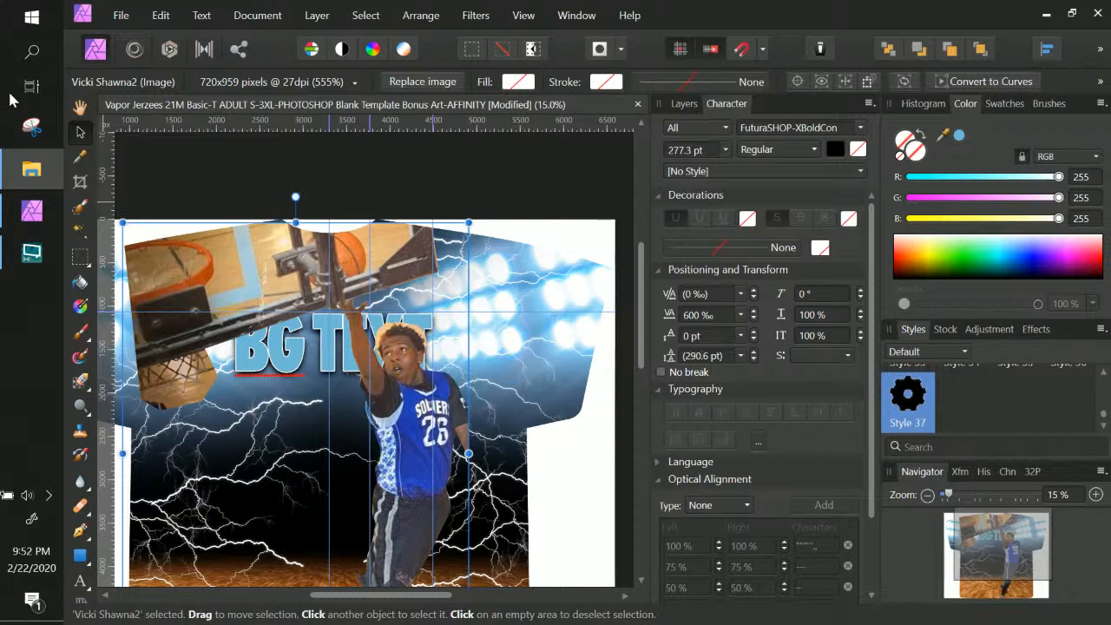
# Load the red-vest and white-shirt player photos together with File > Place
pyautogui.click(119, 15)
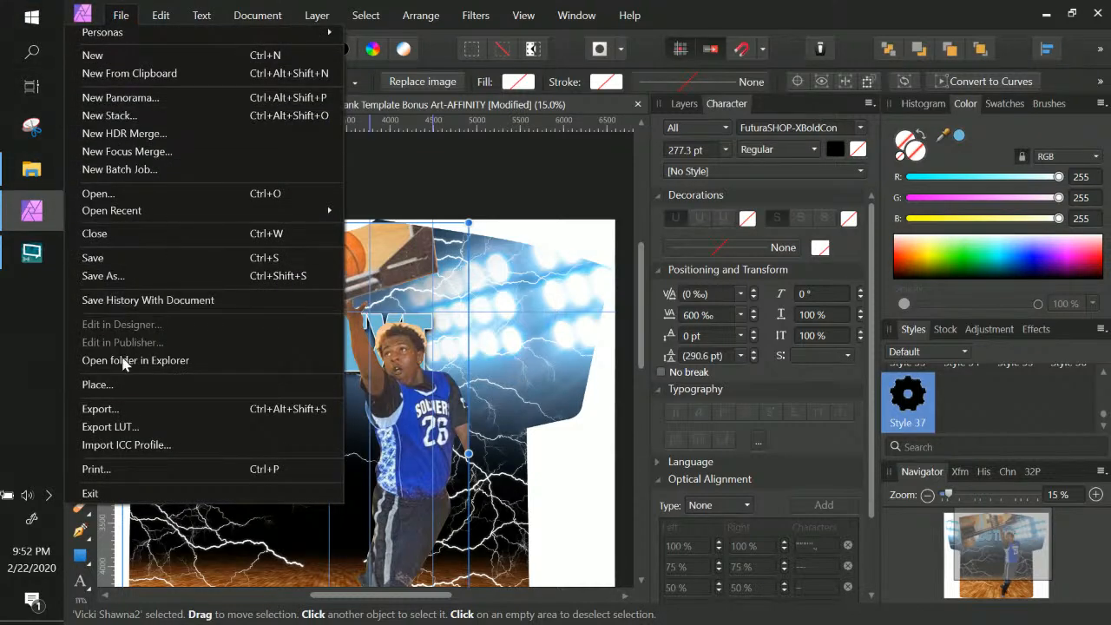
pyautogui.click(119, 385)
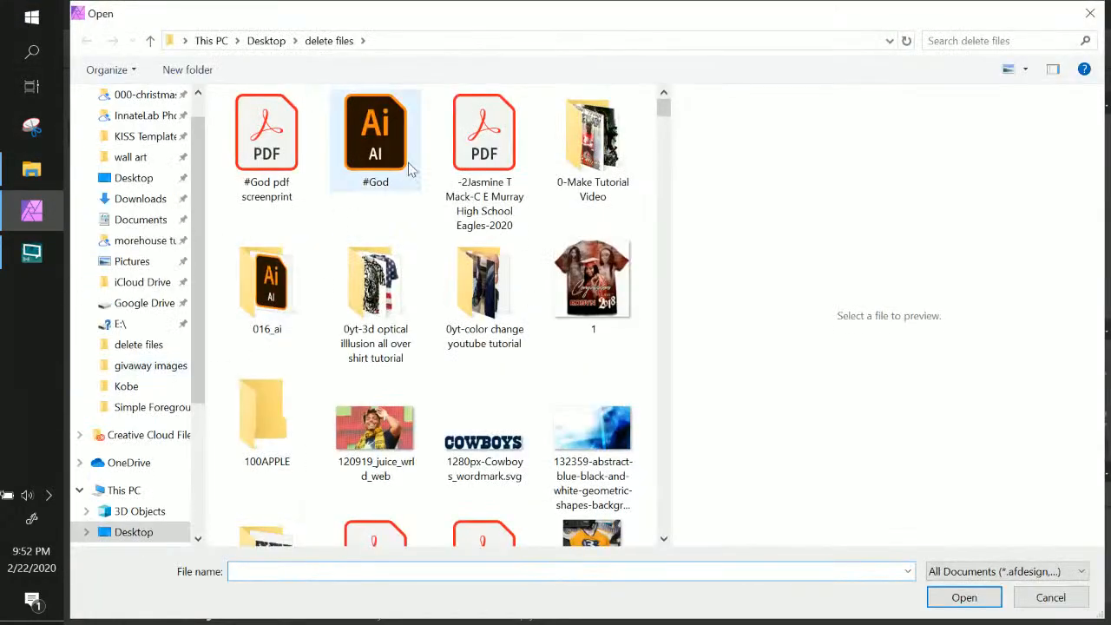
pyautogui.scroll(-10, 495, 249)
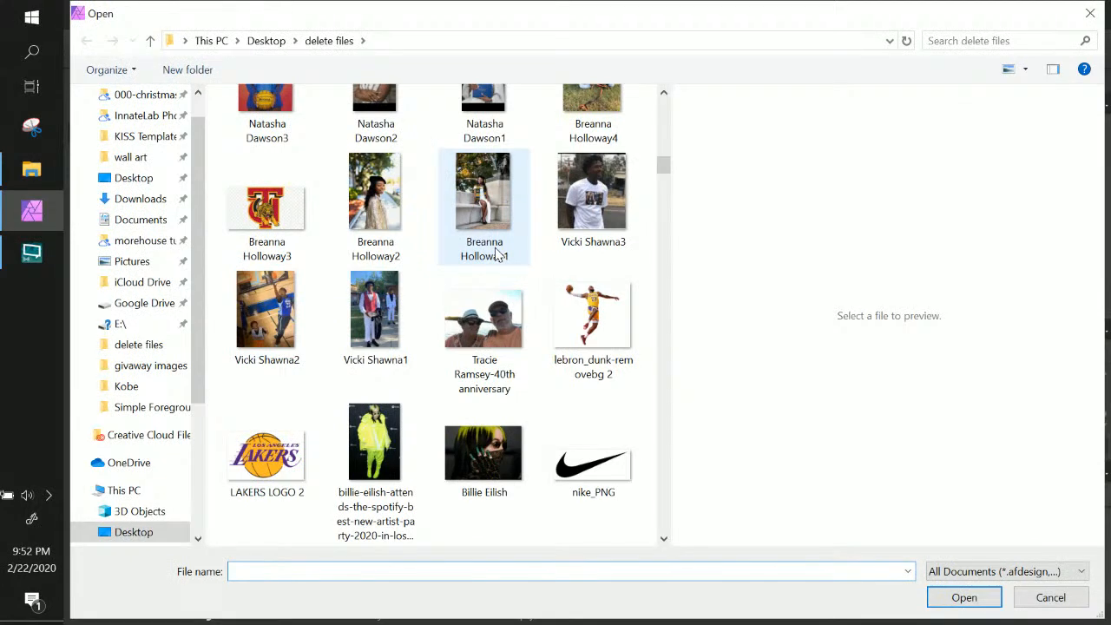
pyautogui.click(388, 318)
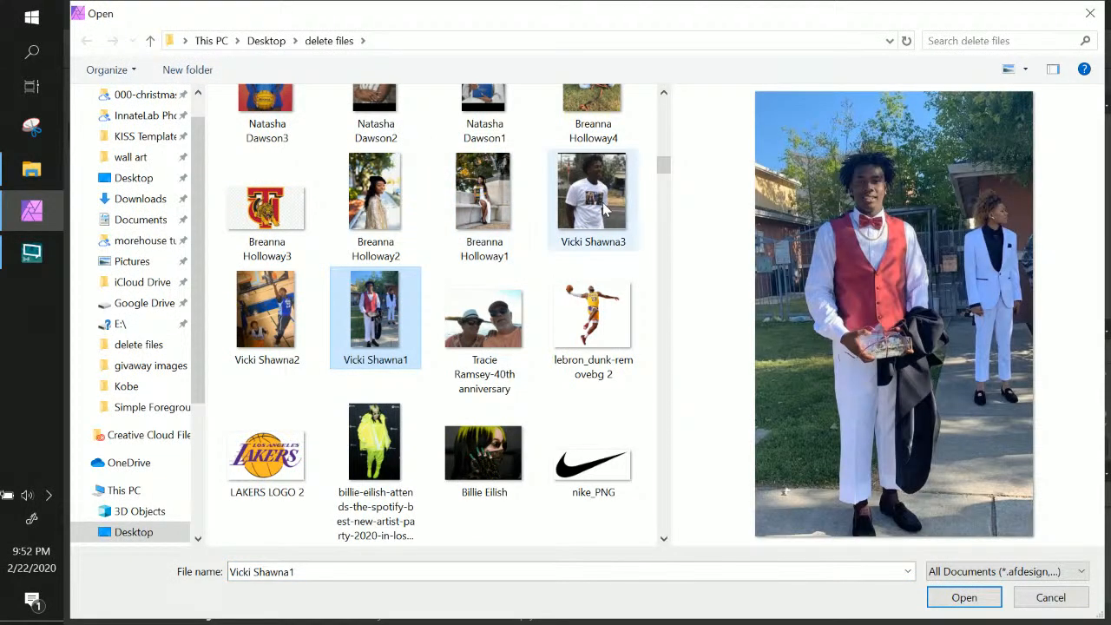
pyautogui.keyDown('ctrl'); pyautogui.click(602, 201); pyautogui.keyUp('ctrl')
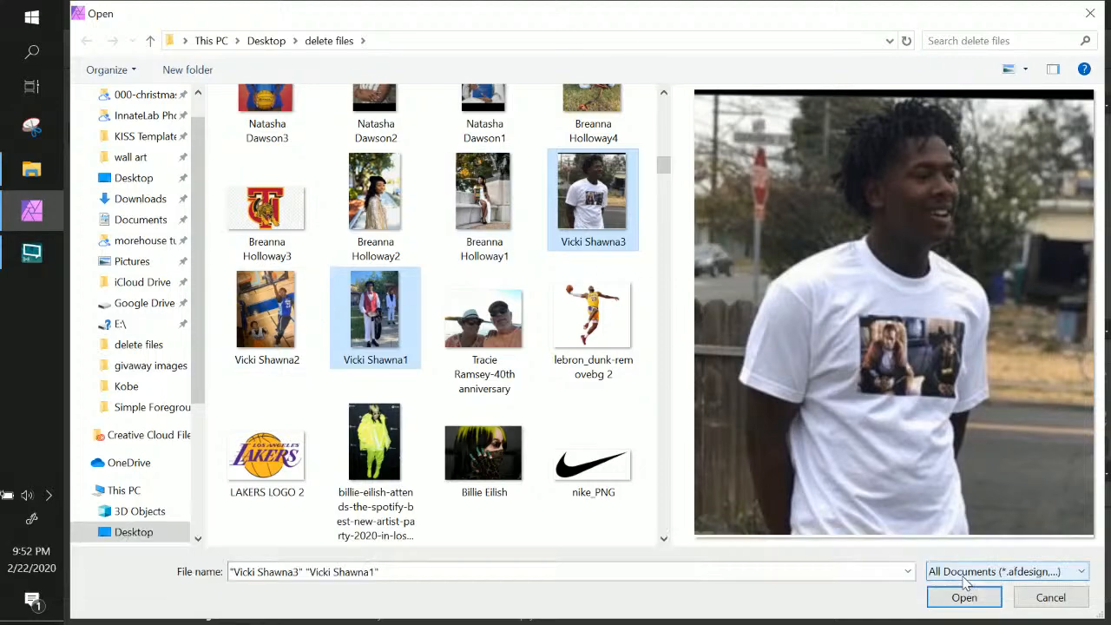
pyautogui.press('Return')
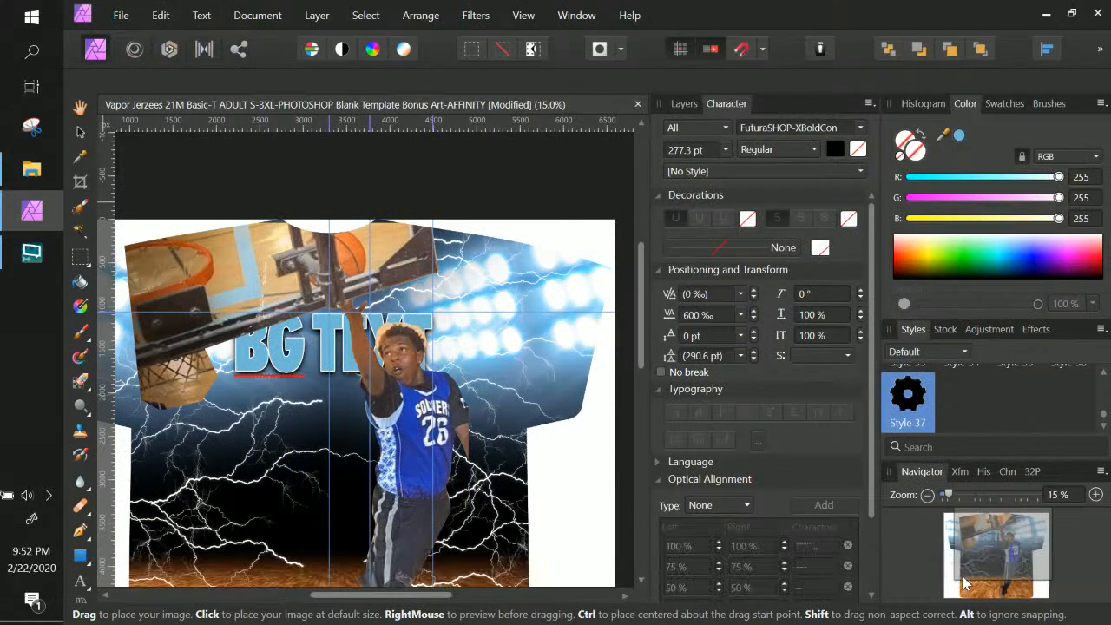
# Place the white-shirt photo small at the upper left, delete the red-vest photo, and open Start
pyautogui.click(255, 273)
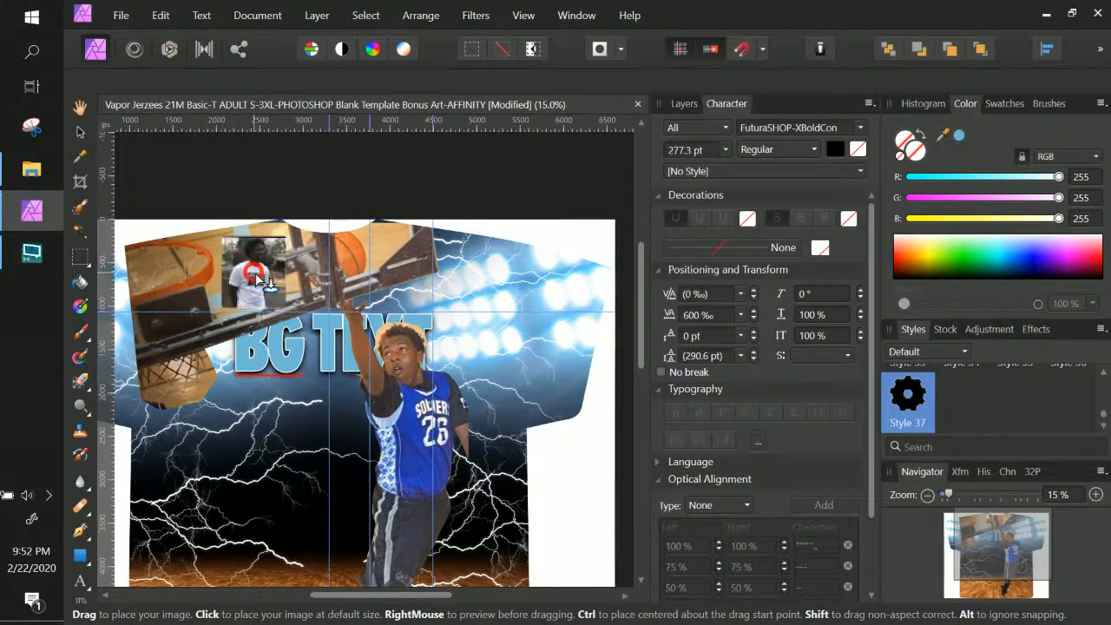
pyautogui.click(334, 278)
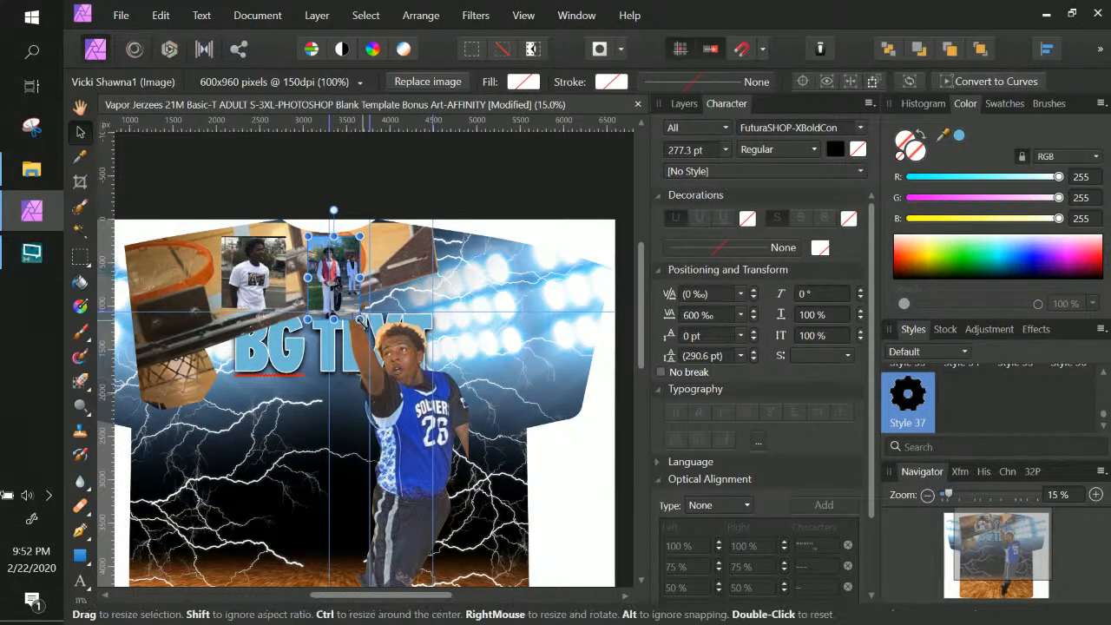
pyautogui.moveTo(360, 319); pyautogui.dragTo(541, 500)
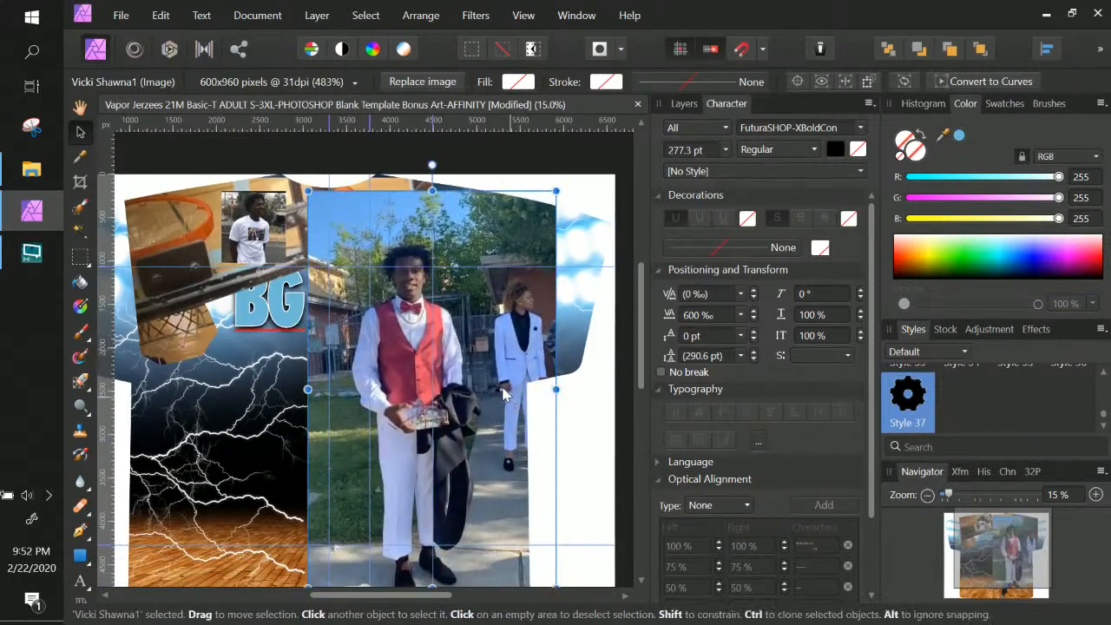
pyautogui.press('Escape')
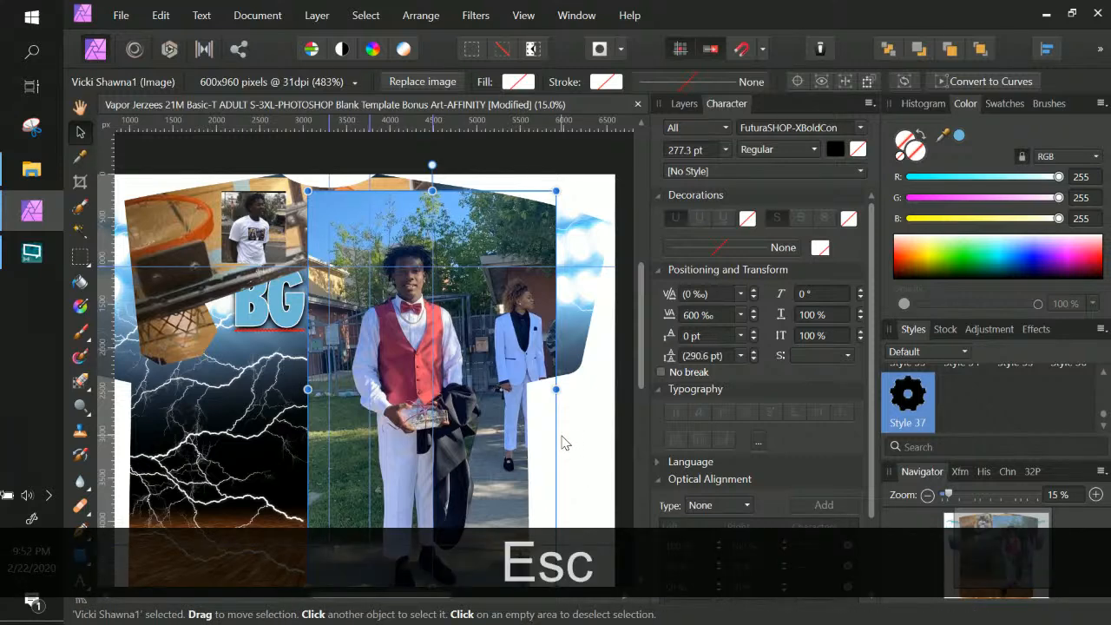
pyautogui.press('Delete')
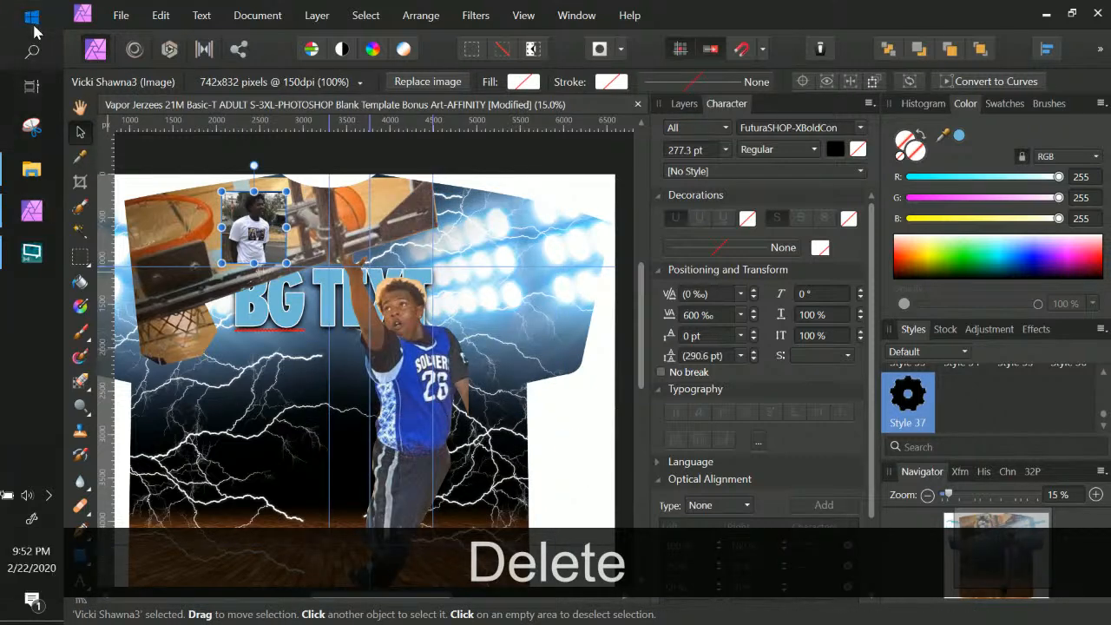
pyautogui.click(33, 20)
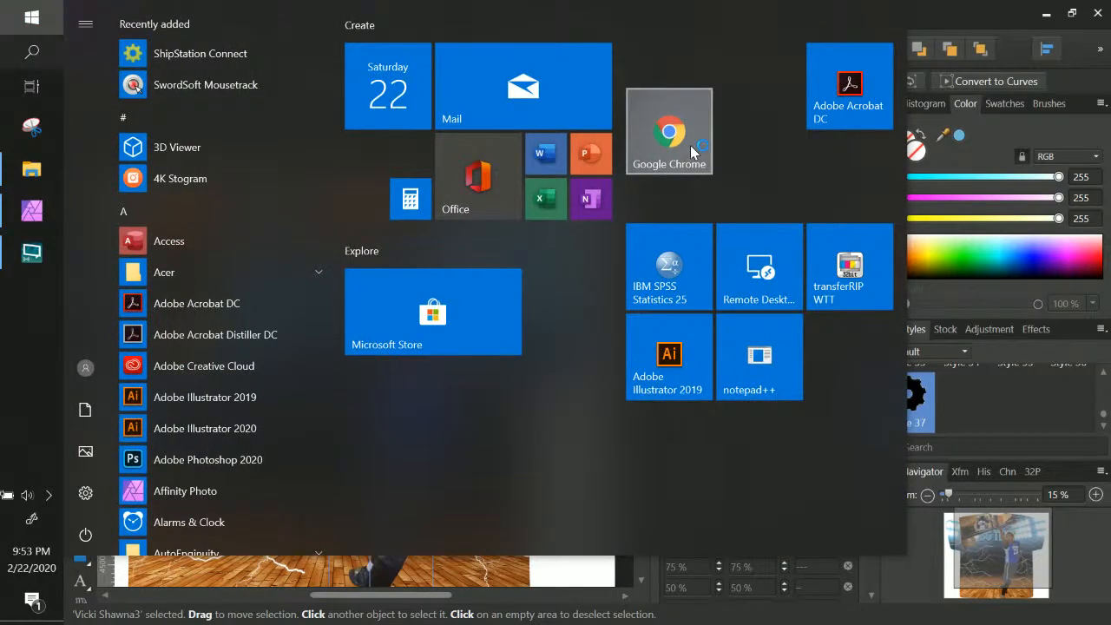
# Launch Google Chrome and drag its window aside to reveal the shirt design
pyautogui.click(690, 145)
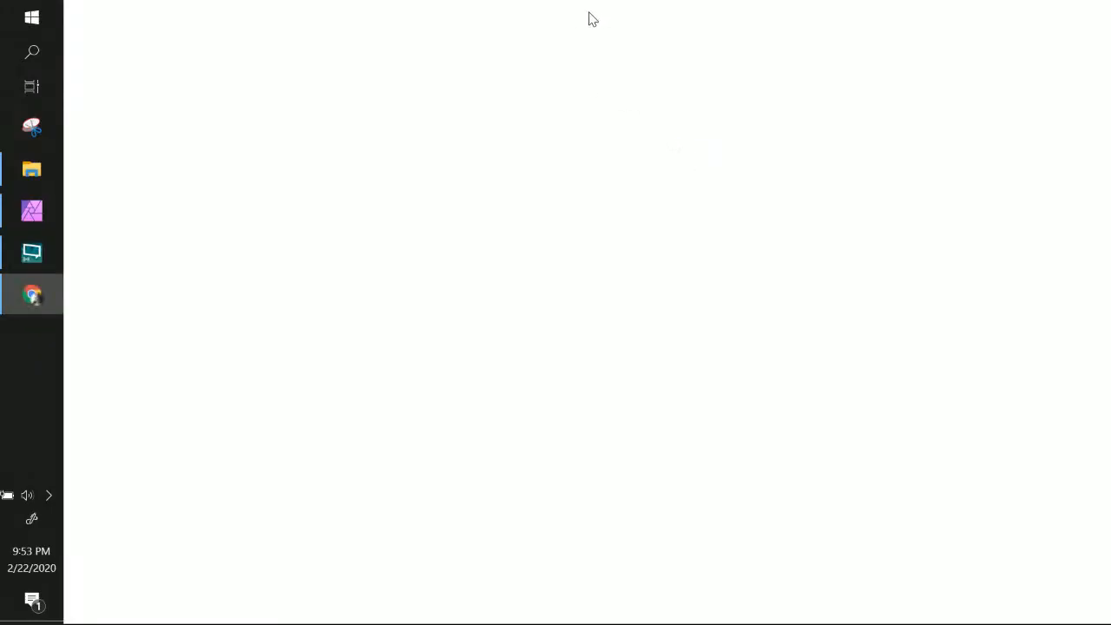
pyautogui.moveTo(589, 12); pyautogui.dragTo(1109, 34)
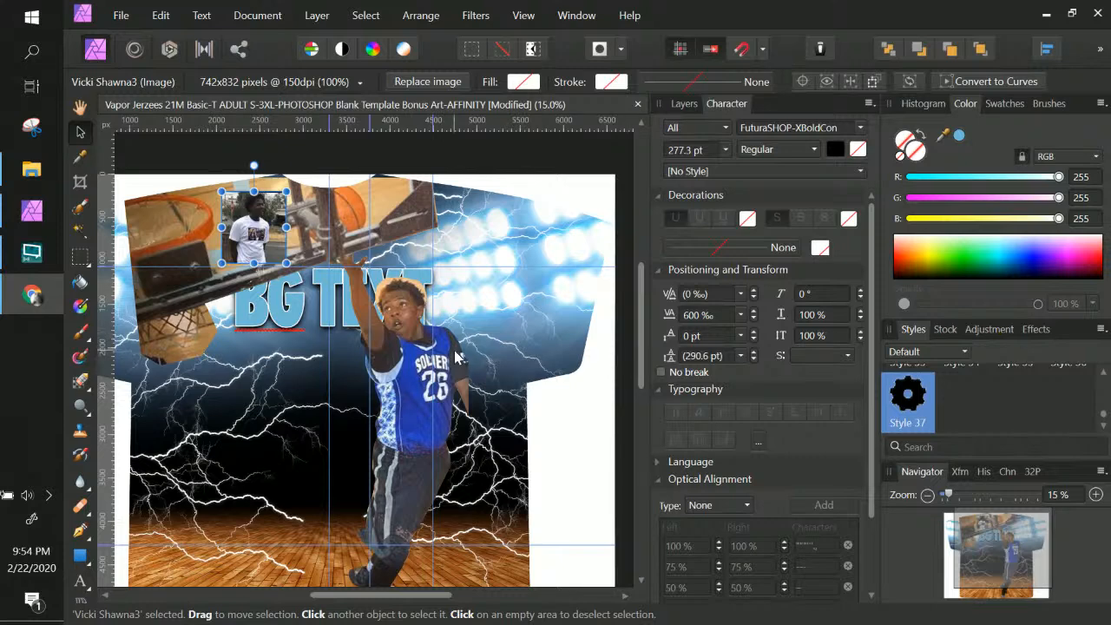
# Inspect the player on the shirt design up close, then maximise the remove.bg Chrome window
pyautogui.press('ctrl+KP_Add')
pyautogui.press('ctrl+KP_Add')
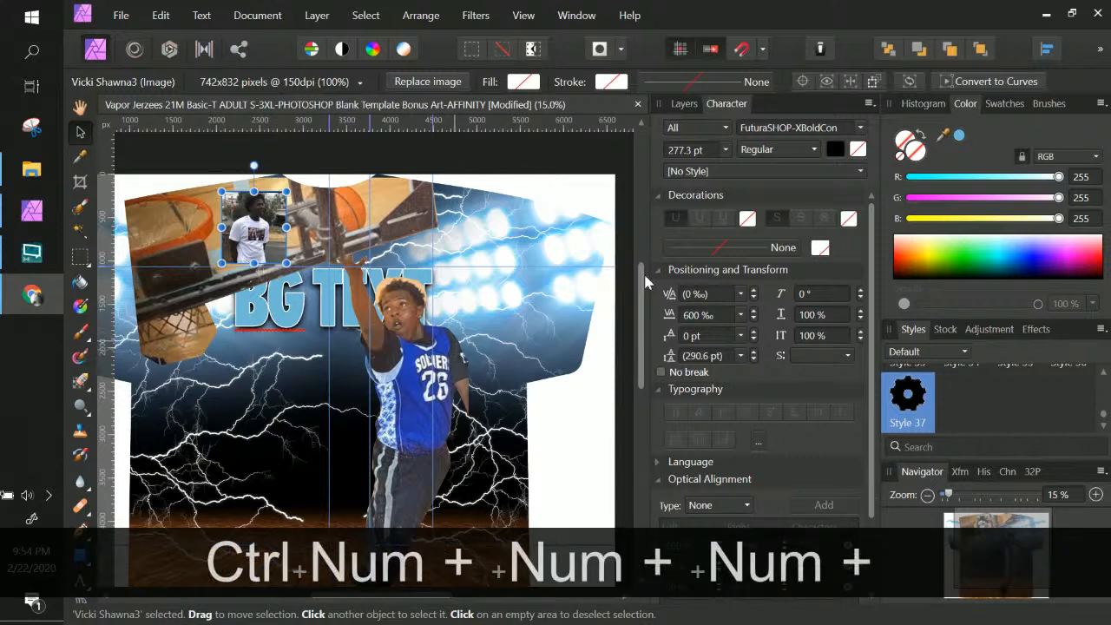
pyautogui.click(249, 332)
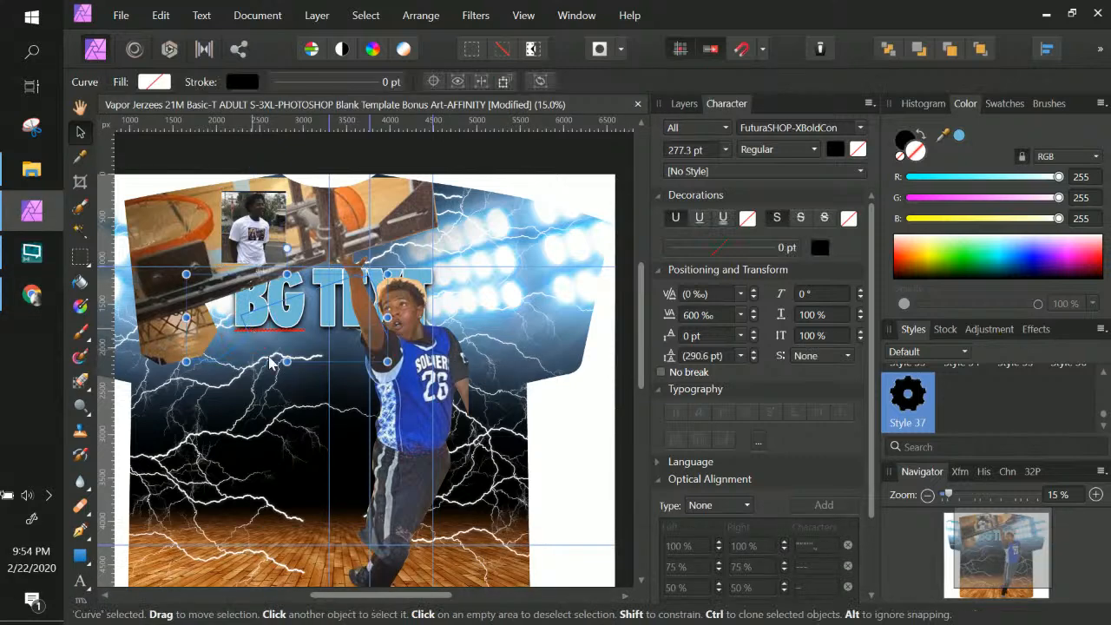
pyautogui.click(242, 423)
pyautogui.press('ctrl+KP_Add')
pyautogui.press('ctrl+KP_Add')
pyautogui.press('ctrl+KP_Add')
pyautogui.press('ctrl+KP_Add')
pyautogui.press('ctrl+KP_Add')
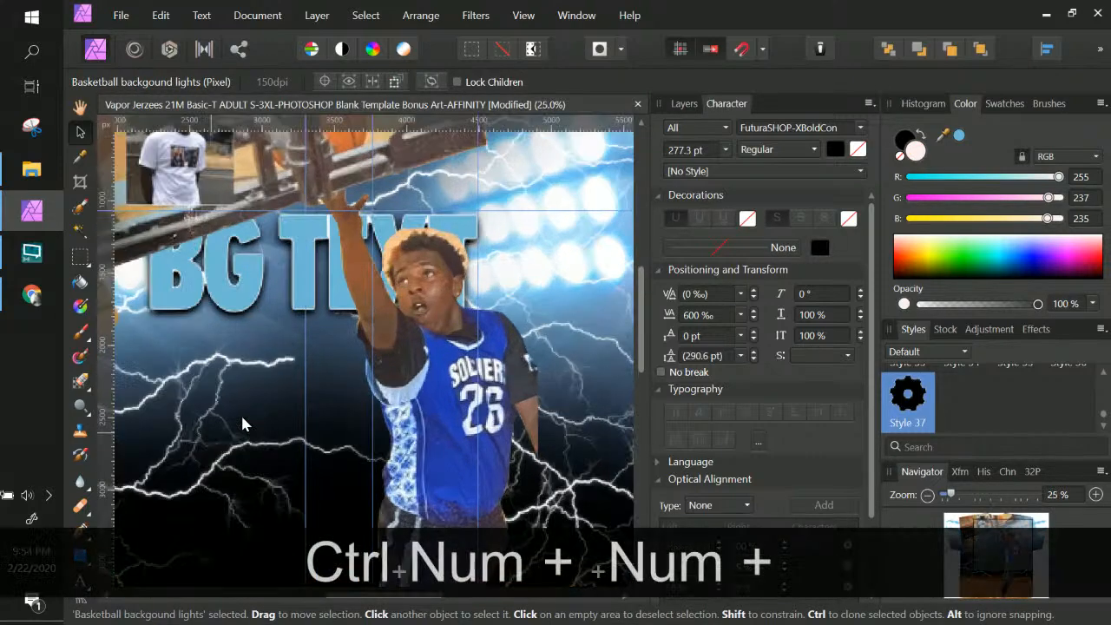
pyautogui.press('space')
pyautogui.moveTo(521, 287); pyautogui.dragTo(311, 517)
pyautogui.press('ctrl+KP_Subtract')
pyautogui.press('ctrl+KP_Subtract')
pyautogui.press('ctrl+KP_Subtract')
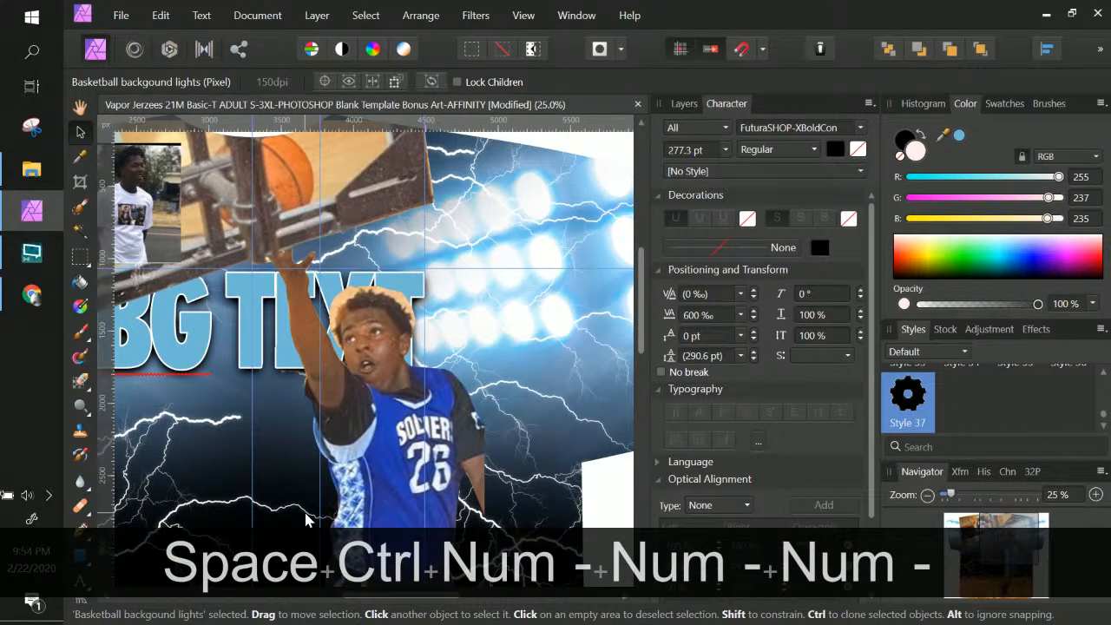
pyautogui.press('ctrl+KP_Subtract')
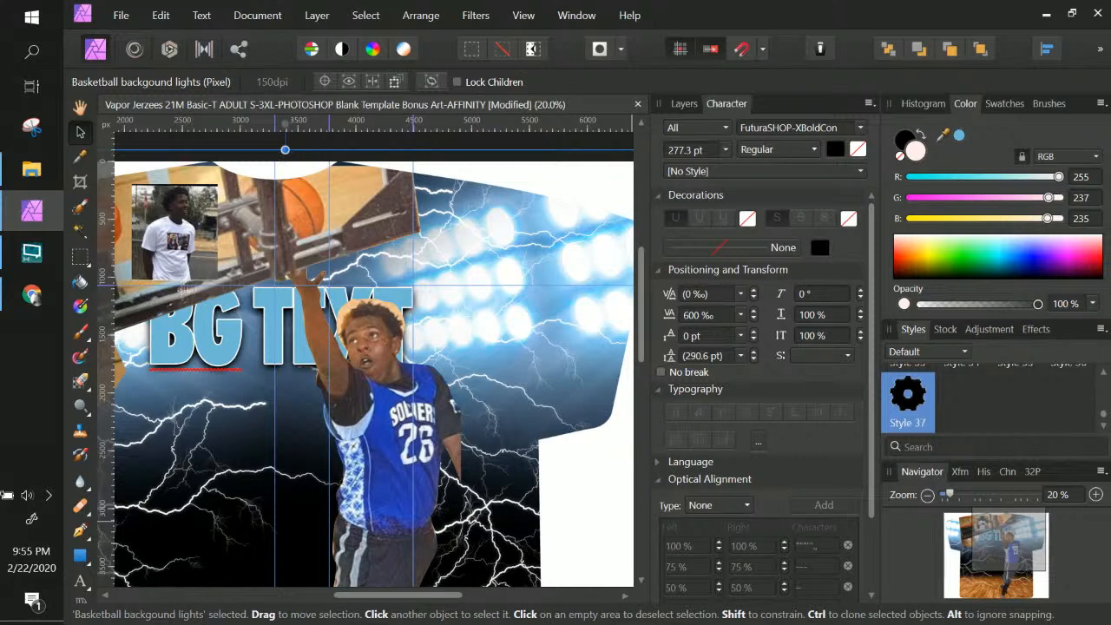
pyautogui.moveTo(675, 226); pyautogui.dragTo(552, 3)
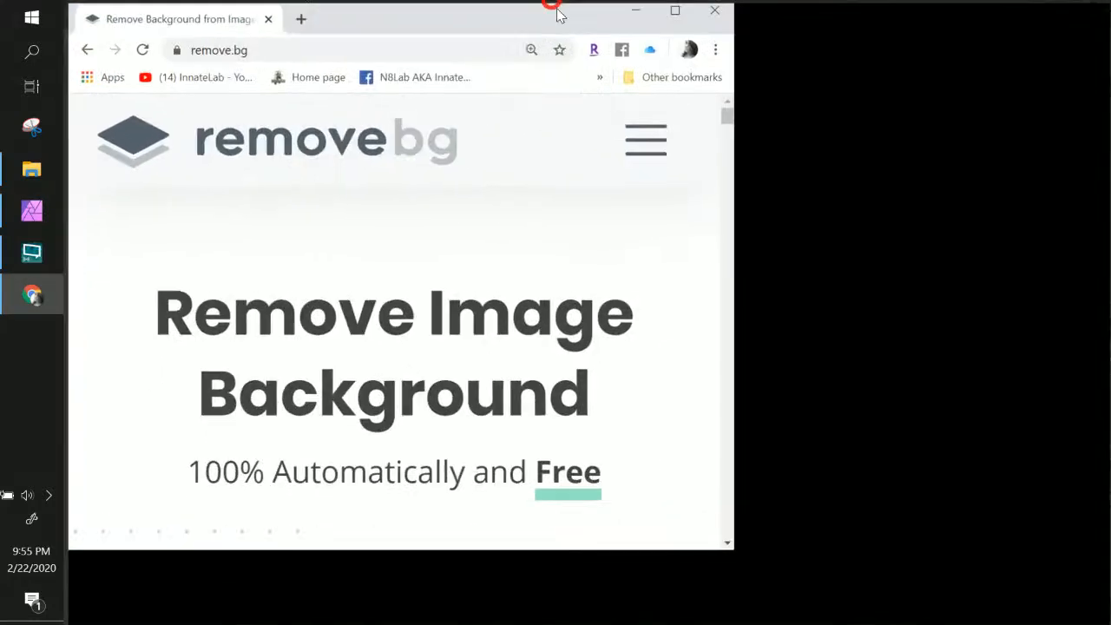
# Set the remove.bg page zoom to 125% and go to the Login / Sign up page
pyautogui.press('ctrl+KP_Subtract')
pyautogui.press('ctrl+KP_Subtract')
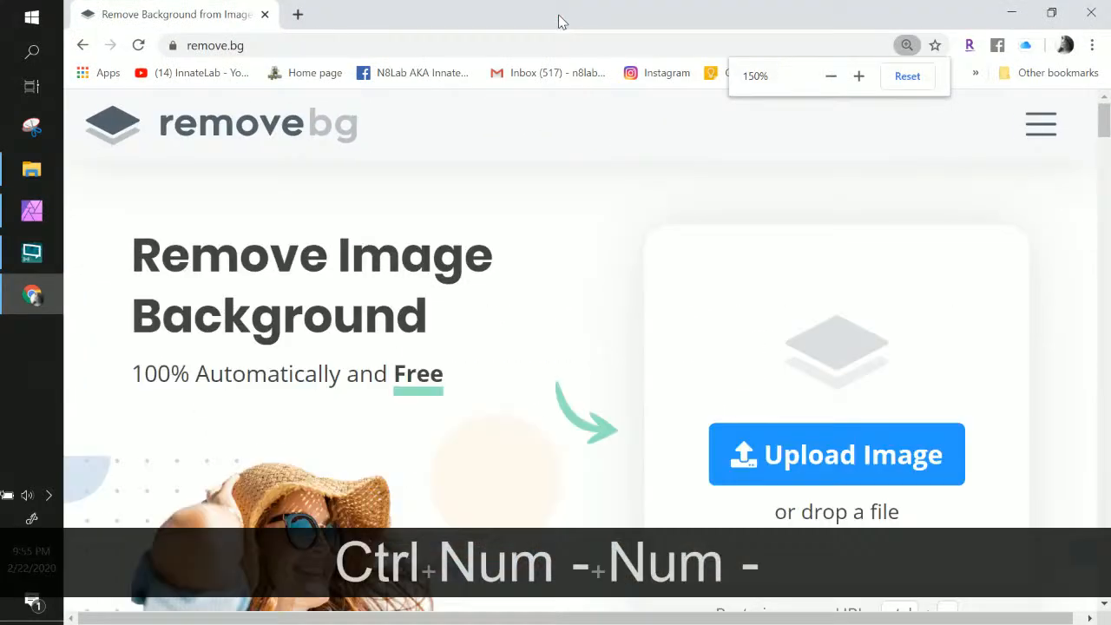
pyautogui.press('ctrl+KP_Subtract')
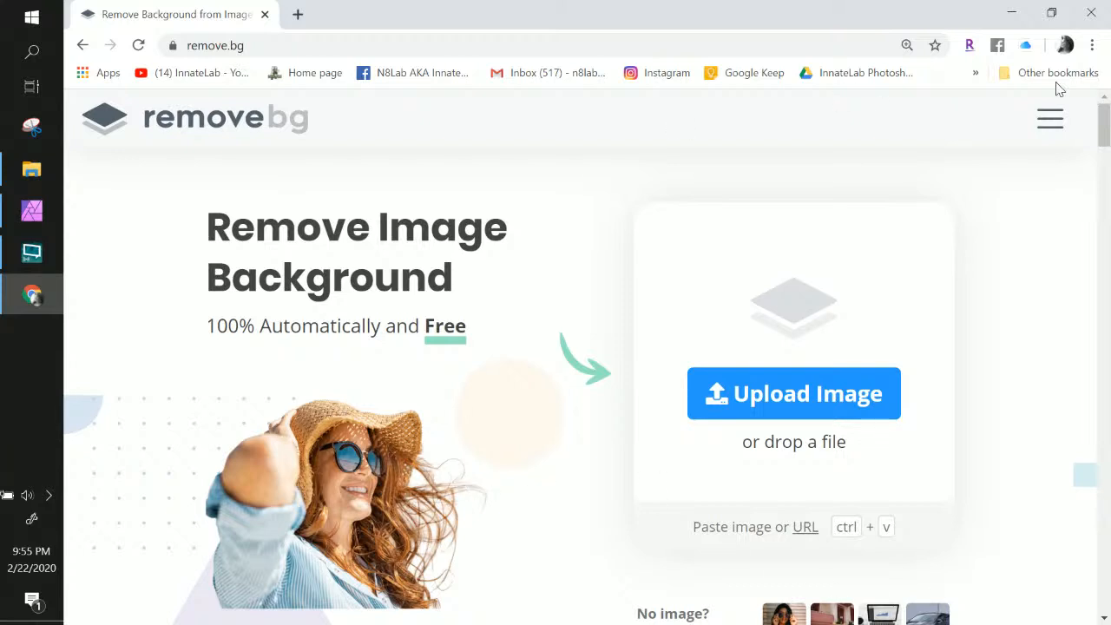
pyautogui.click(1050, 122)
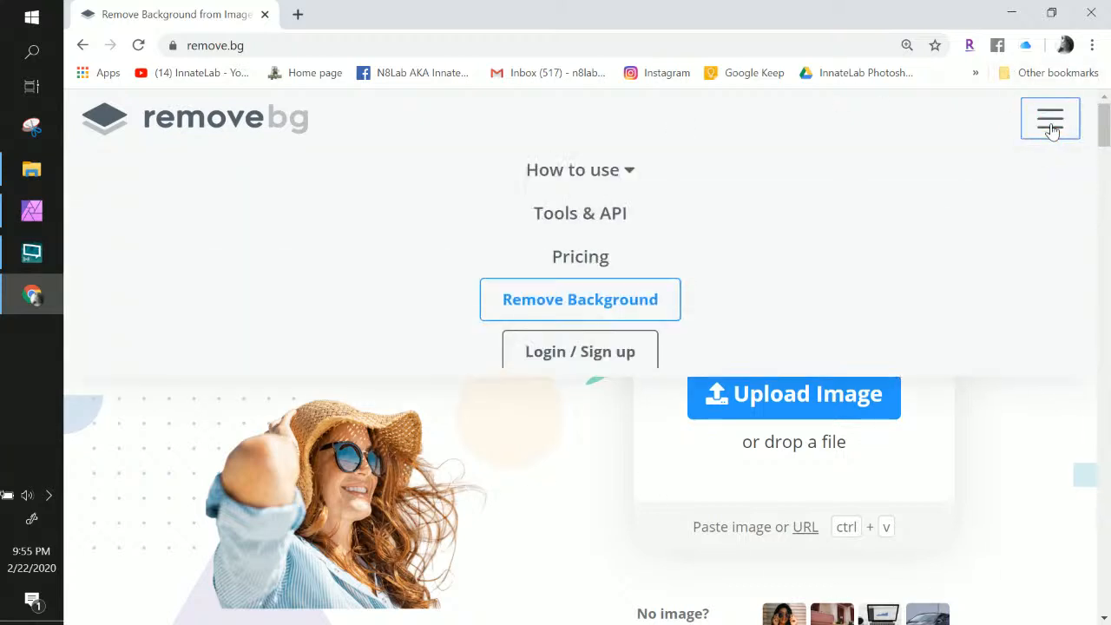
pyautogui.click(557, 368)
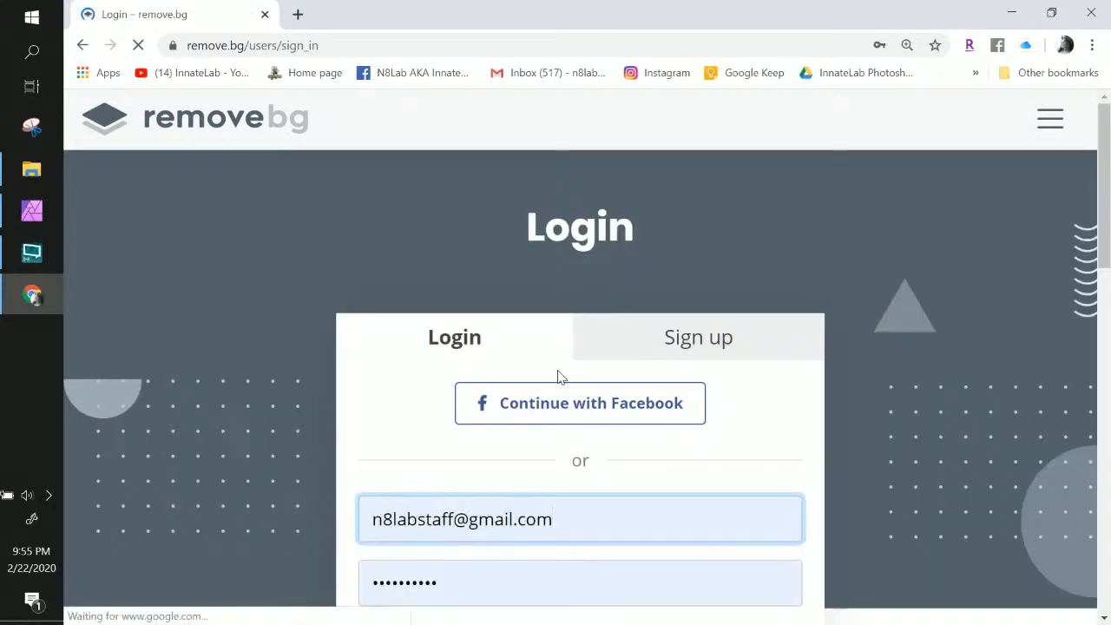
# Log in to the remove.bg account and confirm the 151 total credits
pyautogui.scroll(-4, 557, 365)
pyautogui.click(573, 375)
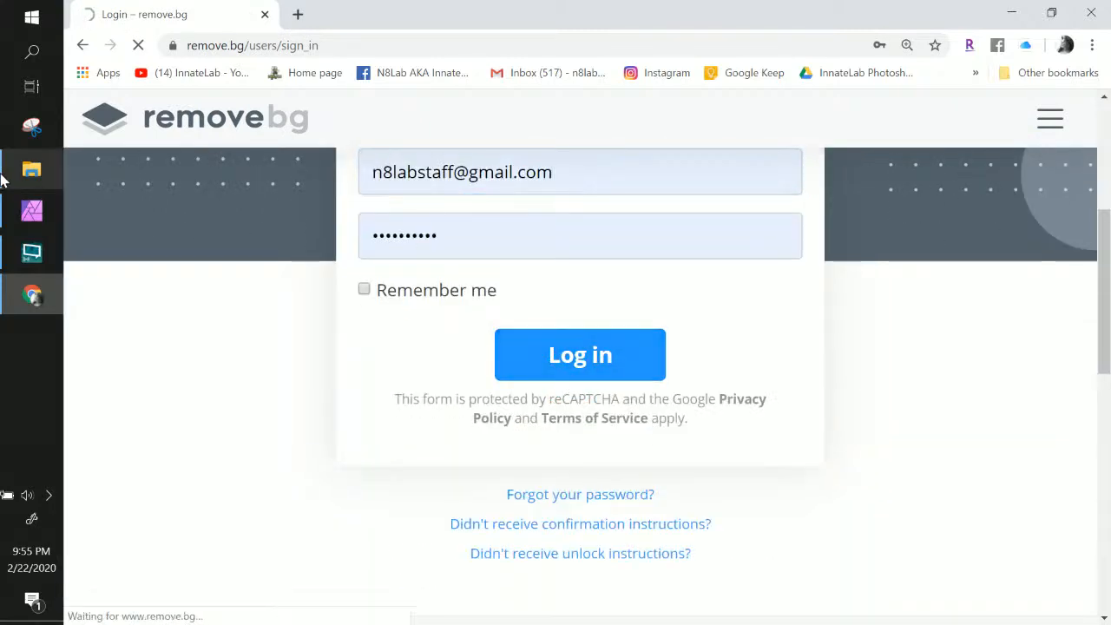
pyautogui.moveTo(16, 213)
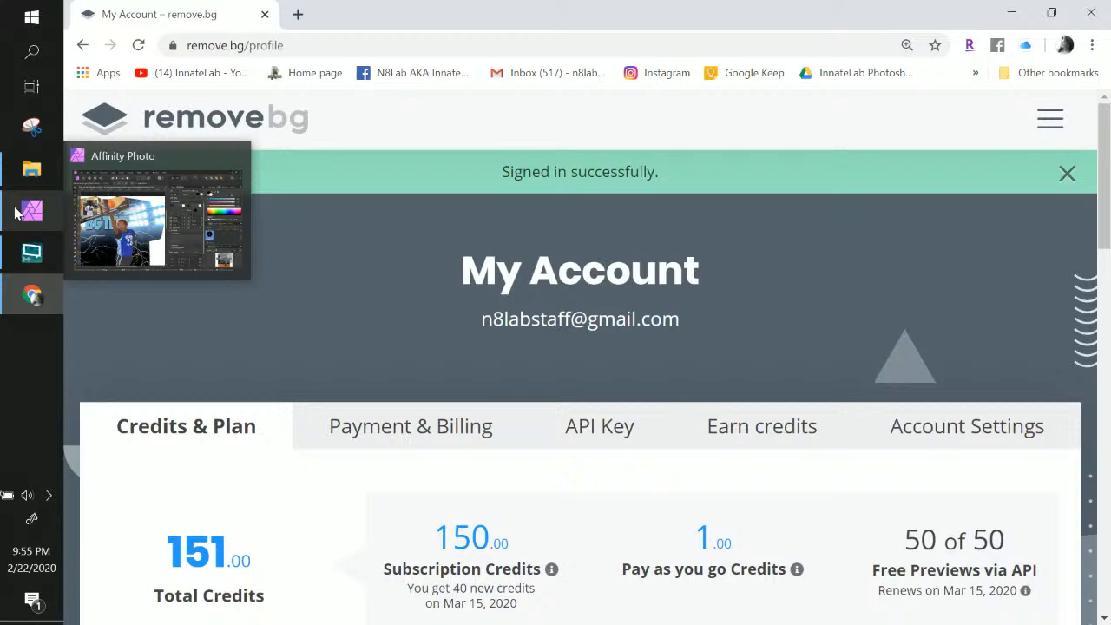
pyautogui.scroll(-1, 478, 379)
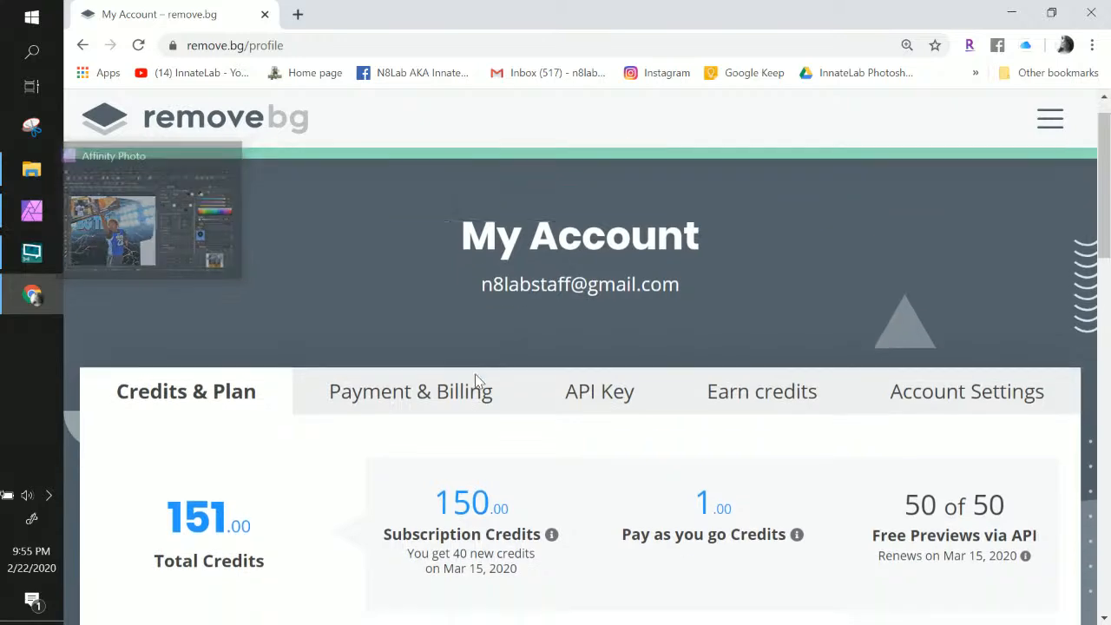
pyautogui.scroll(-4, 477, 380)
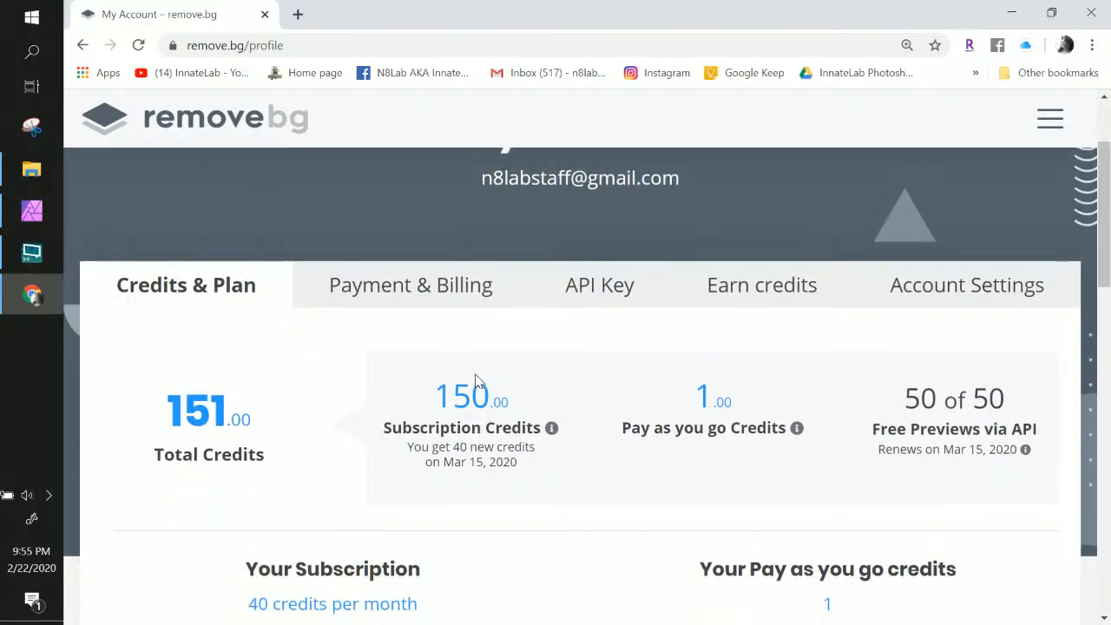
pyautogui.scroll(-4, 431, 404)
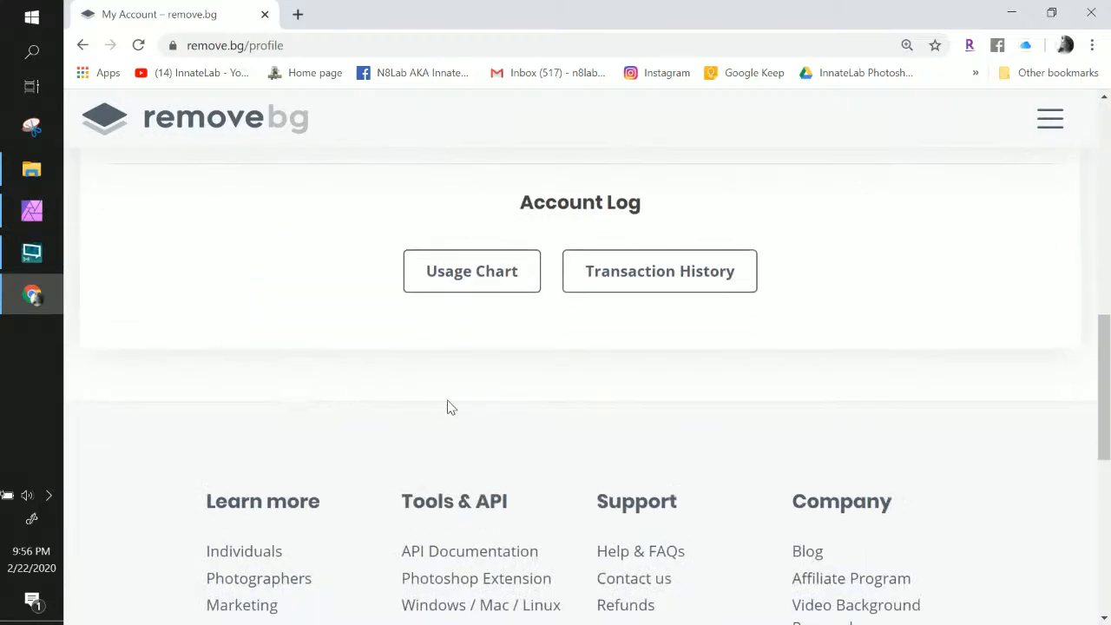
pyautogui.scroll(9, 637, 387)
pyautogui.click(1050, 119)
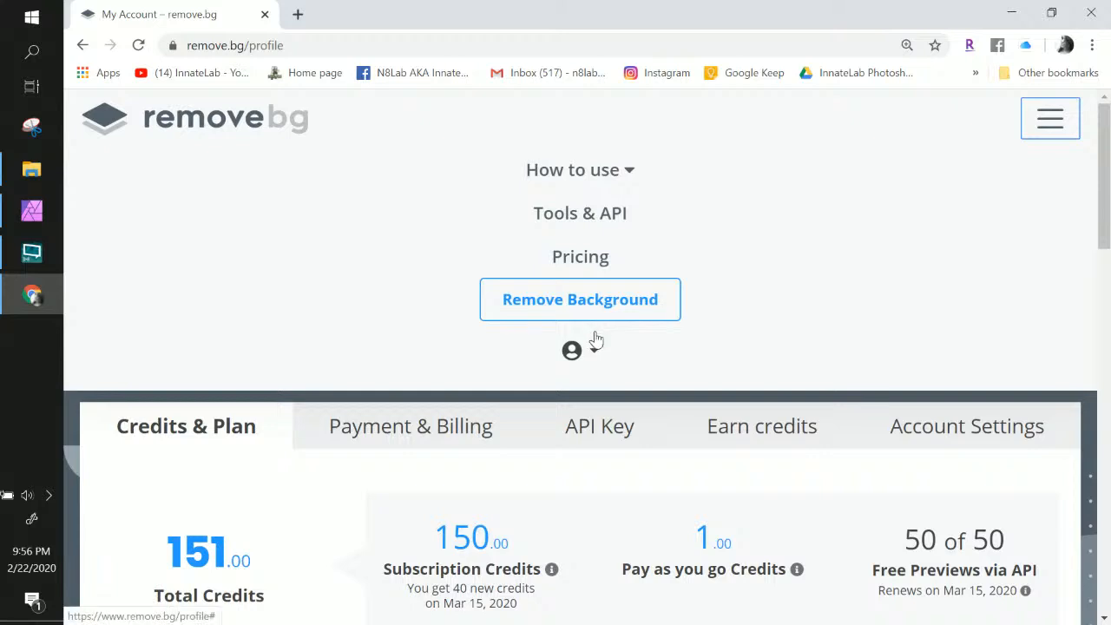
# Open the Remove Background page and upload the first photo for background removal
pyautogui.click(590, 303)
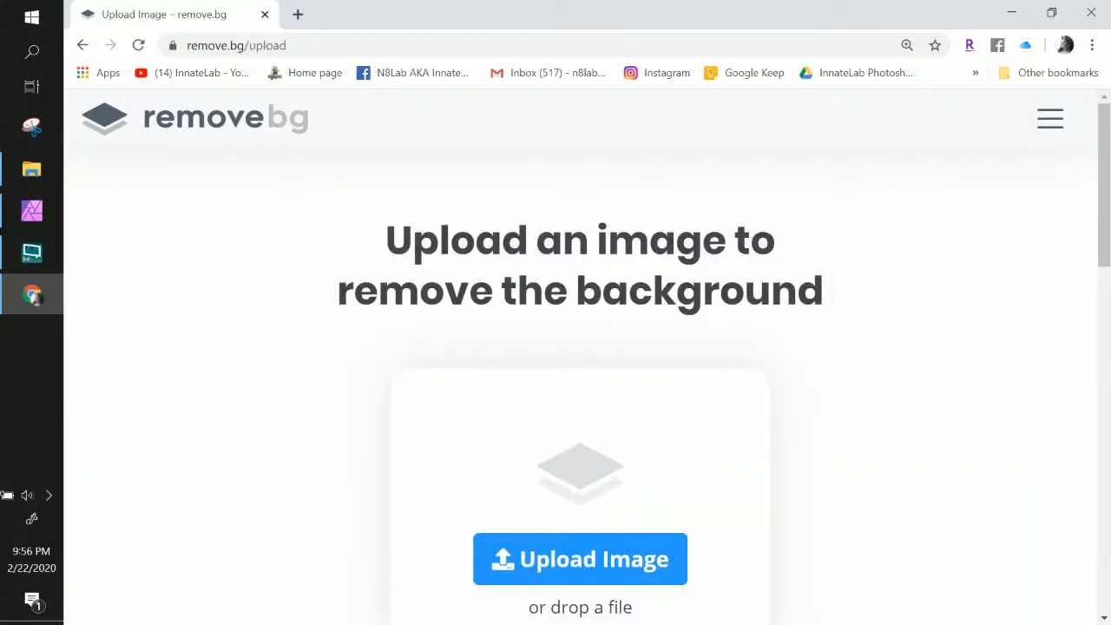
pyautogui.moveTo(407, 555); pyautogui.dragTo(563, 498)
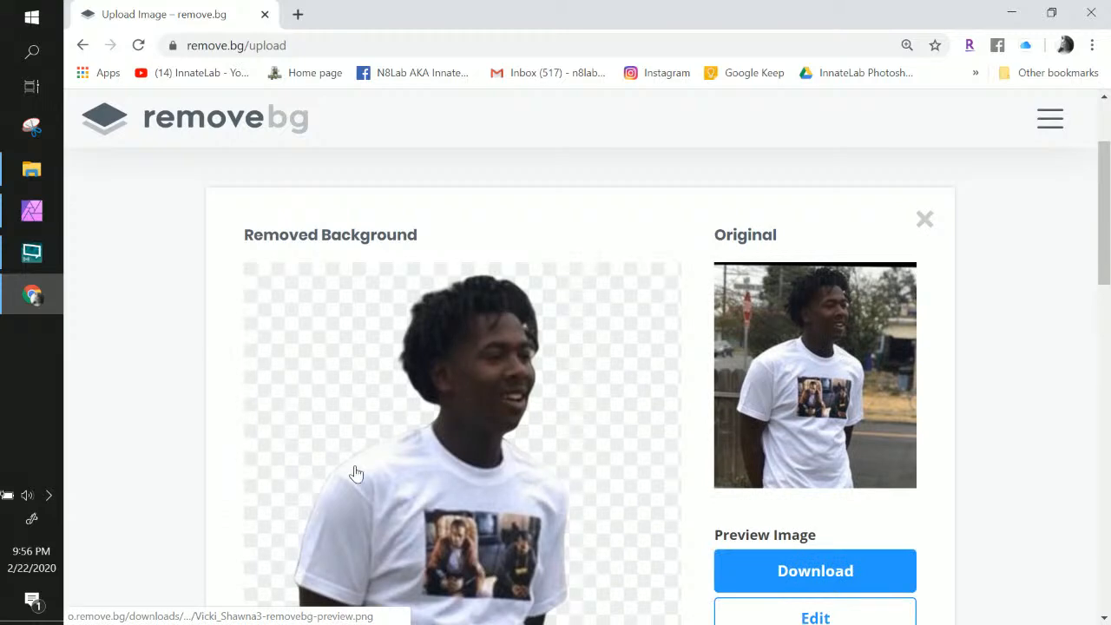
pyautogui.scroll(-2, 355, 473)
pyautogui.scroll(2, 395, 429)
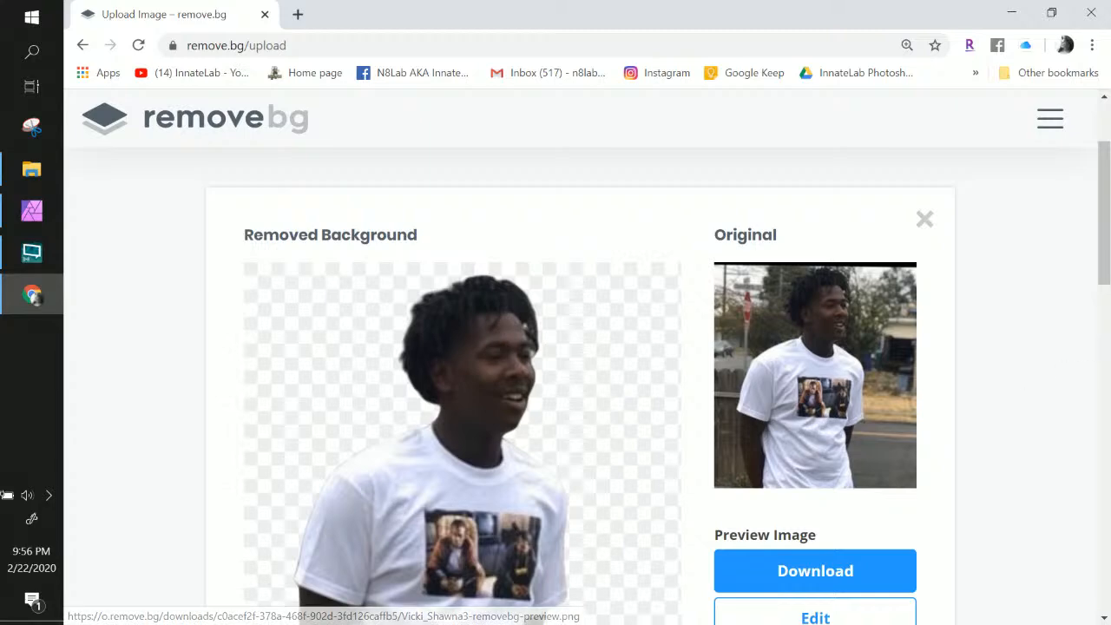
# Upload the second photo and review both cutouts beside their originals
pyautogui.moveTo(1011, 466); pyautogui.dragTo(508, 486)
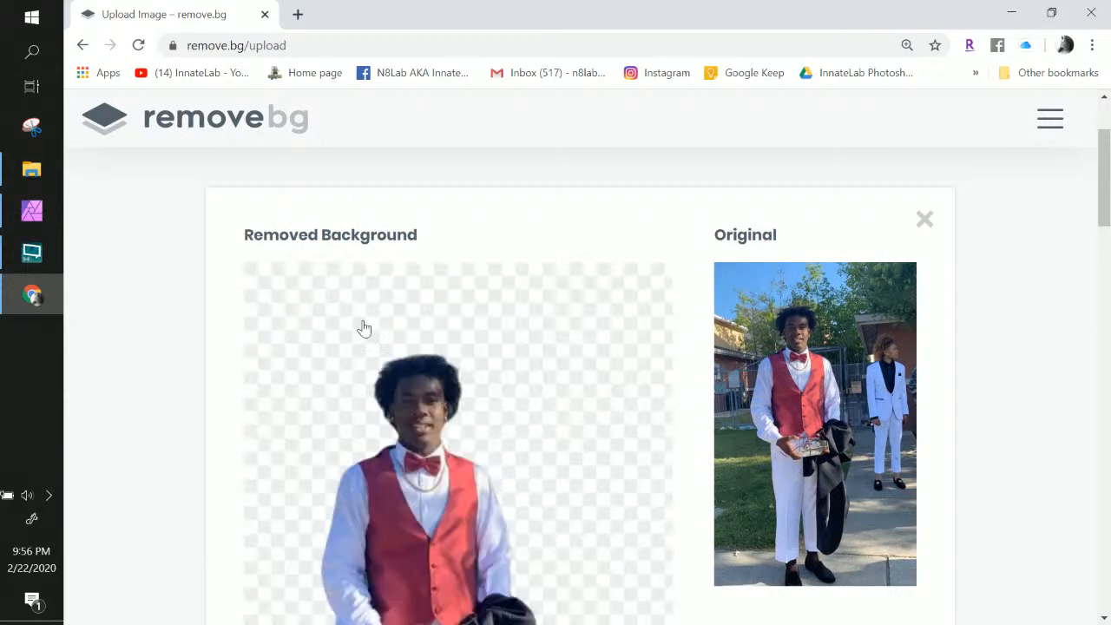
pyautogui.scroll(-1, 511, 362)
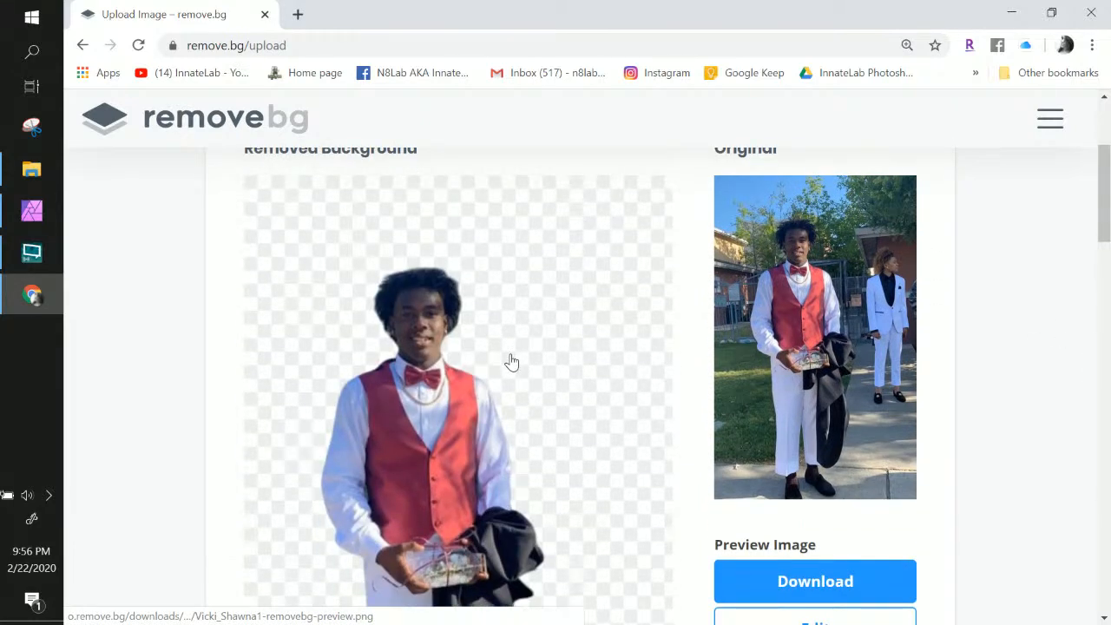
pyautogui.scroll(-1, 511, 362)
pyautogui.scroll(-5, 511, 362)
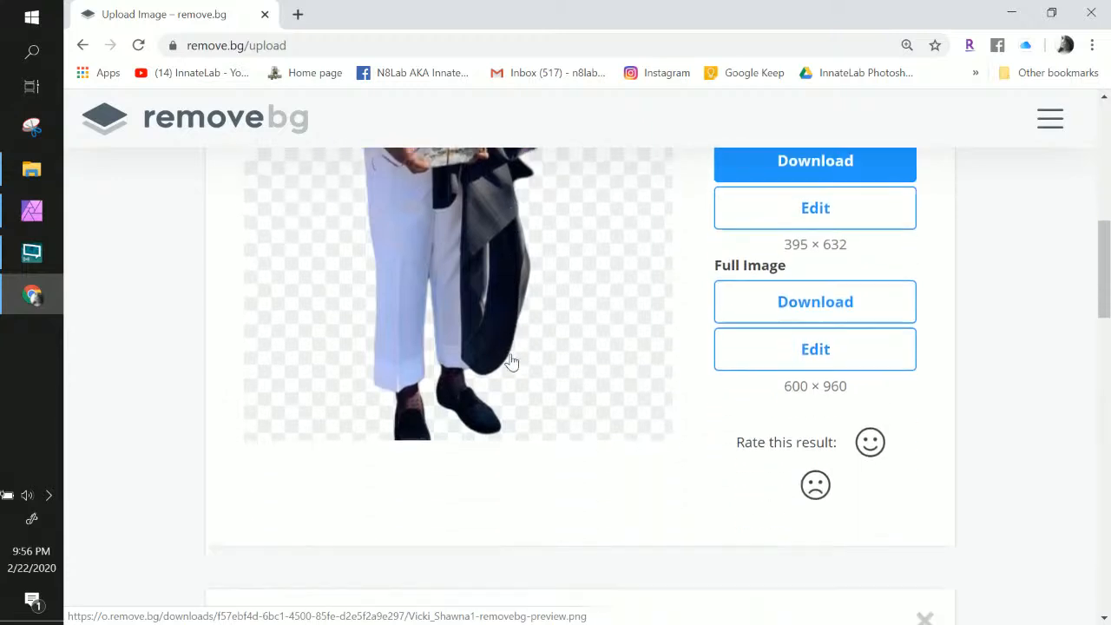
pyautogui.scroll(4, 511, 361)
pyautogui.scroll(-2, 511, 361)
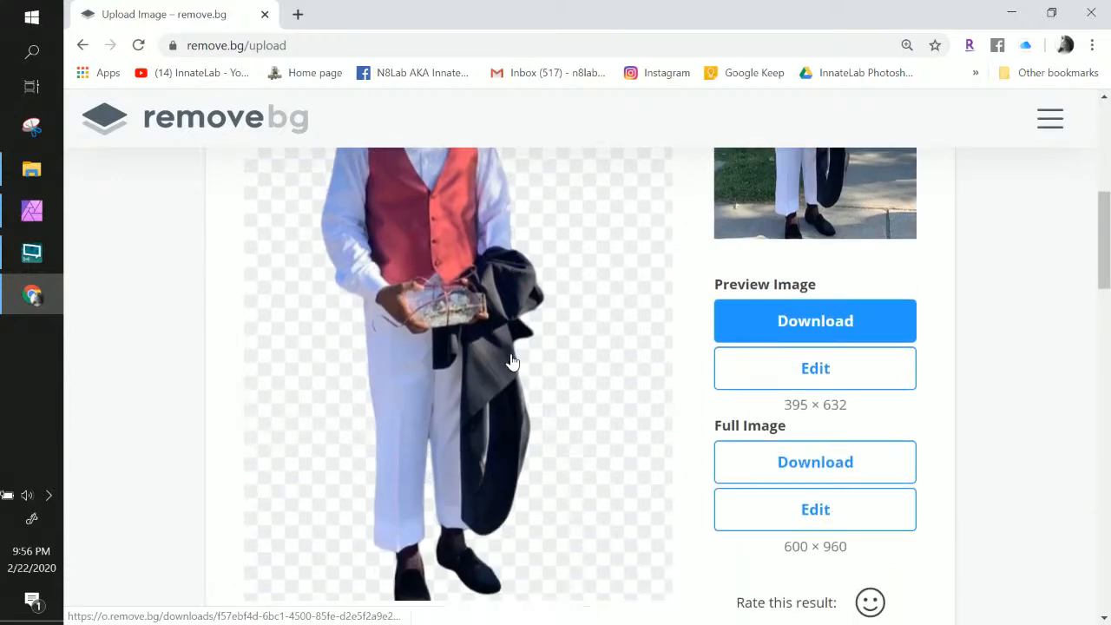
pyautogui.scroll(3, 511, 362)
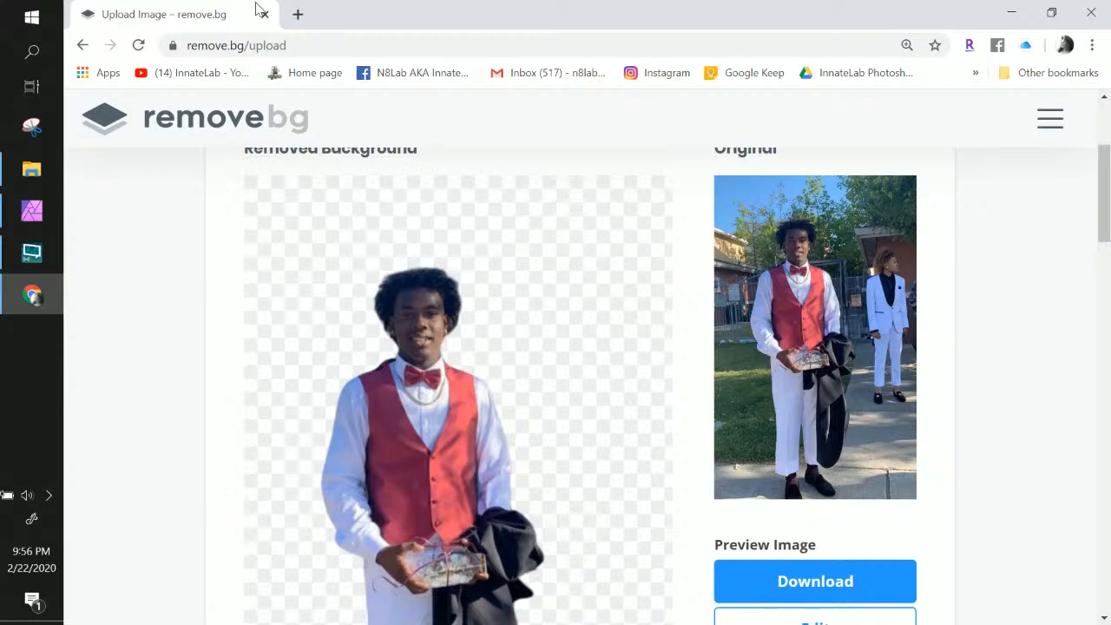
pyautogui.scroll(-2, 781, 416)
# Skip the preview and save the full 600 × 960 cutout into the delete files folder
pyautogui.click(786, 420)
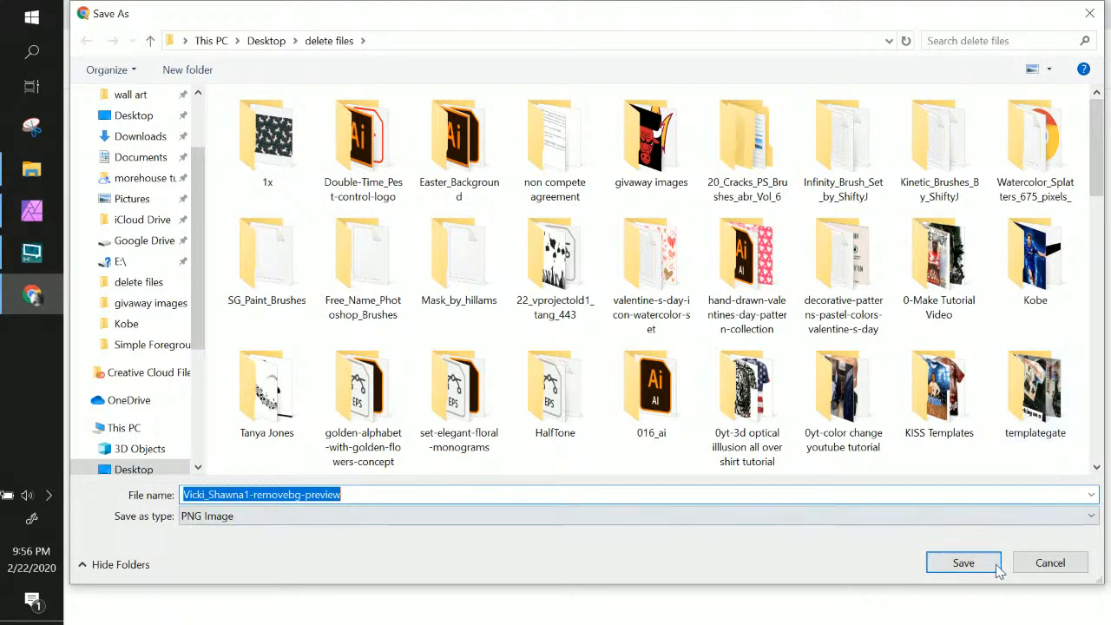
pyautogui.click(1031, 568)
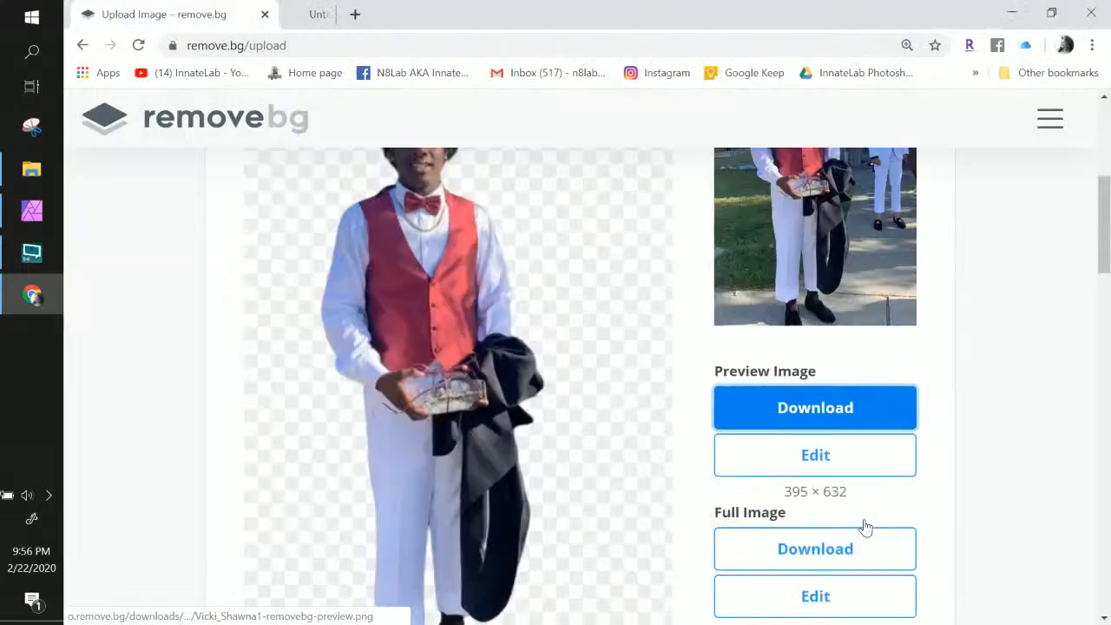
pyautogui.scroll(-1, 833, 452)
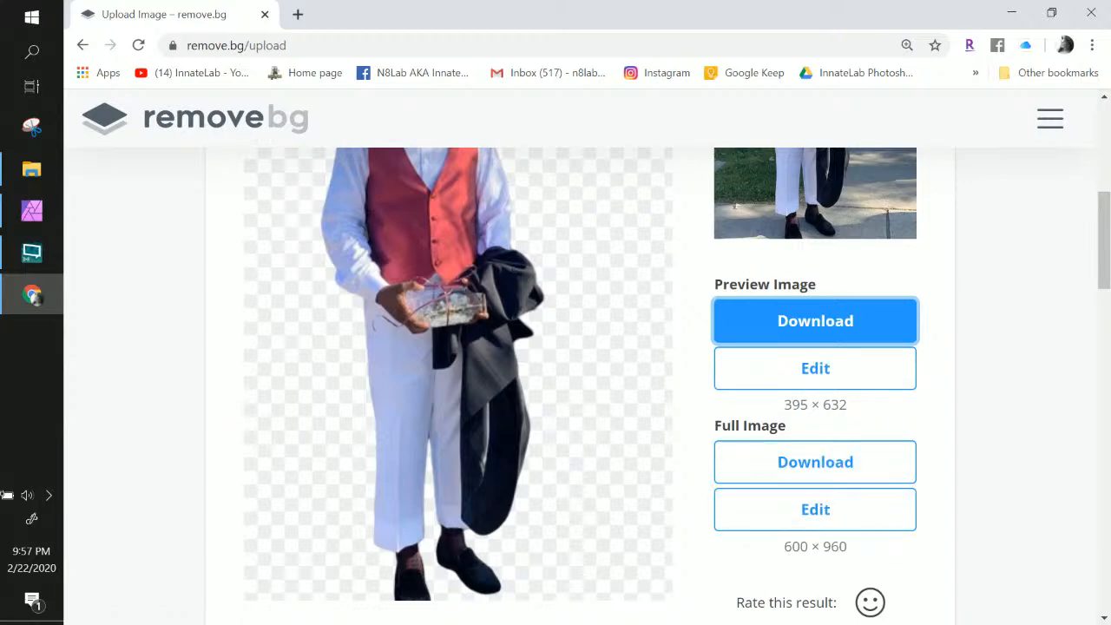
pyautogui.click(820, 460)
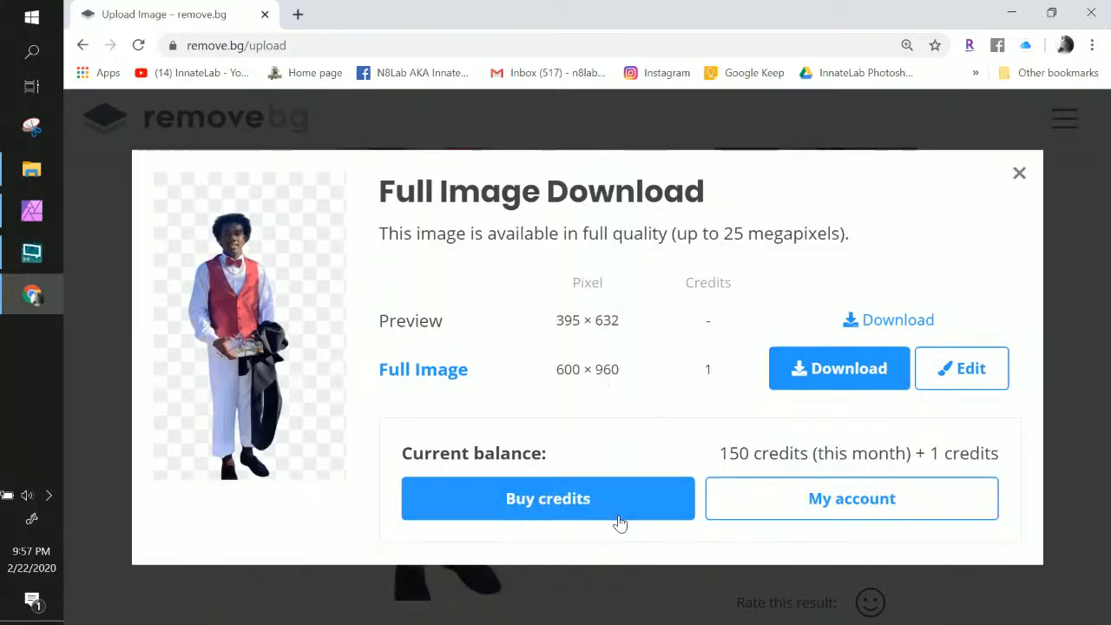
pyautogui.click(777, 373)
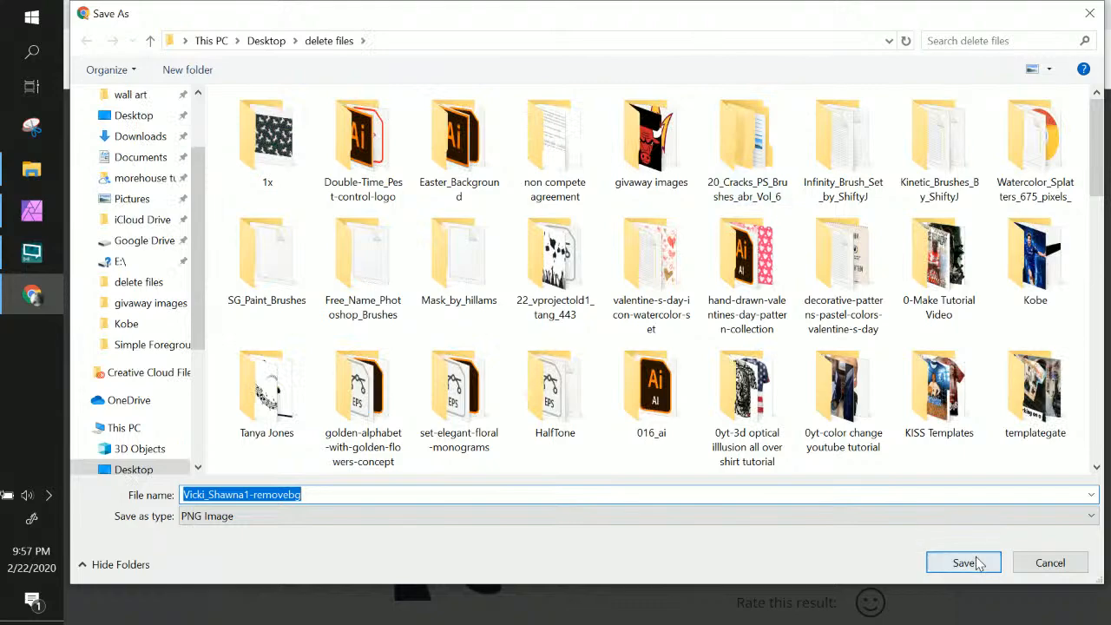
pyautogui.click(979, 564)
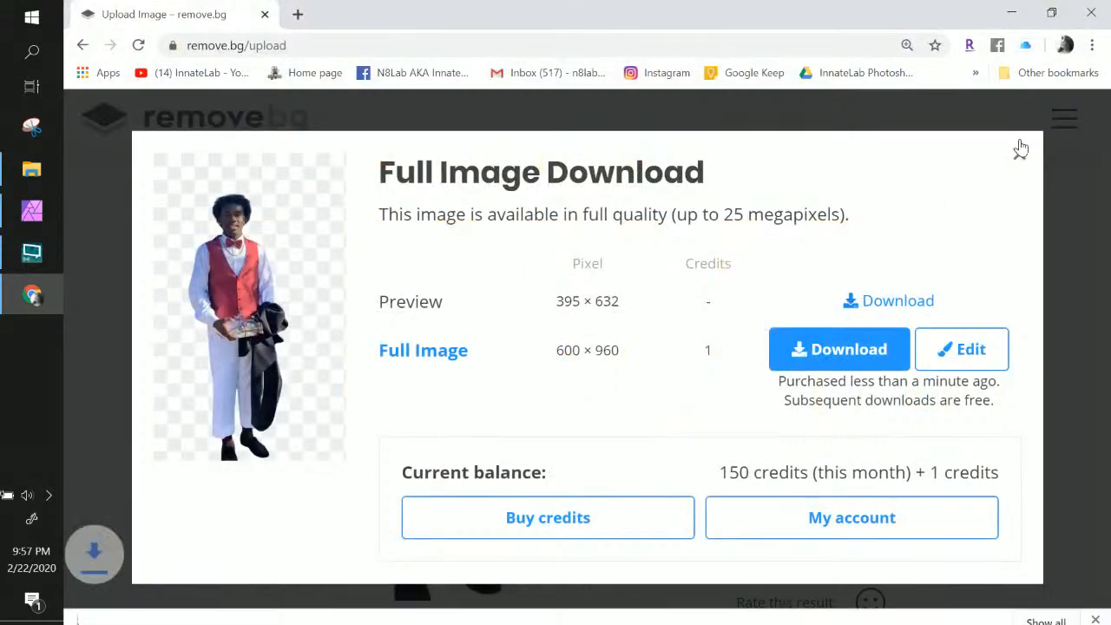
pyautogui.click(1013, 137)
# Save the full-size 742 × 832 white T-shirt cutout PNG and close the download window
pyautogui.scroll(-5, 608, 486)
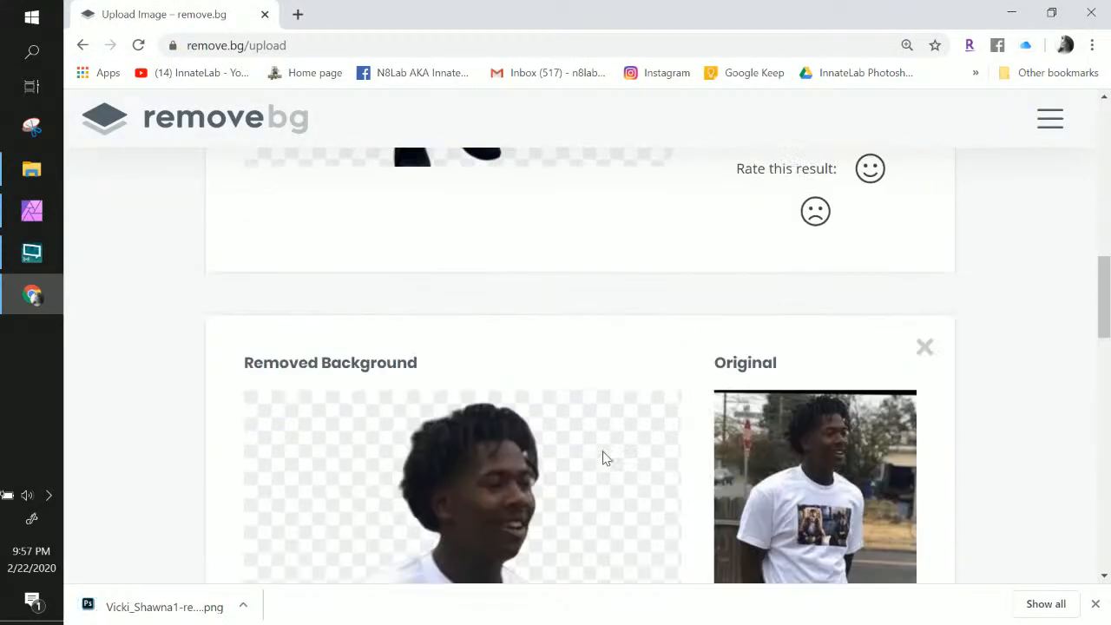
pyautogui.scroll(-5, 605, 458)
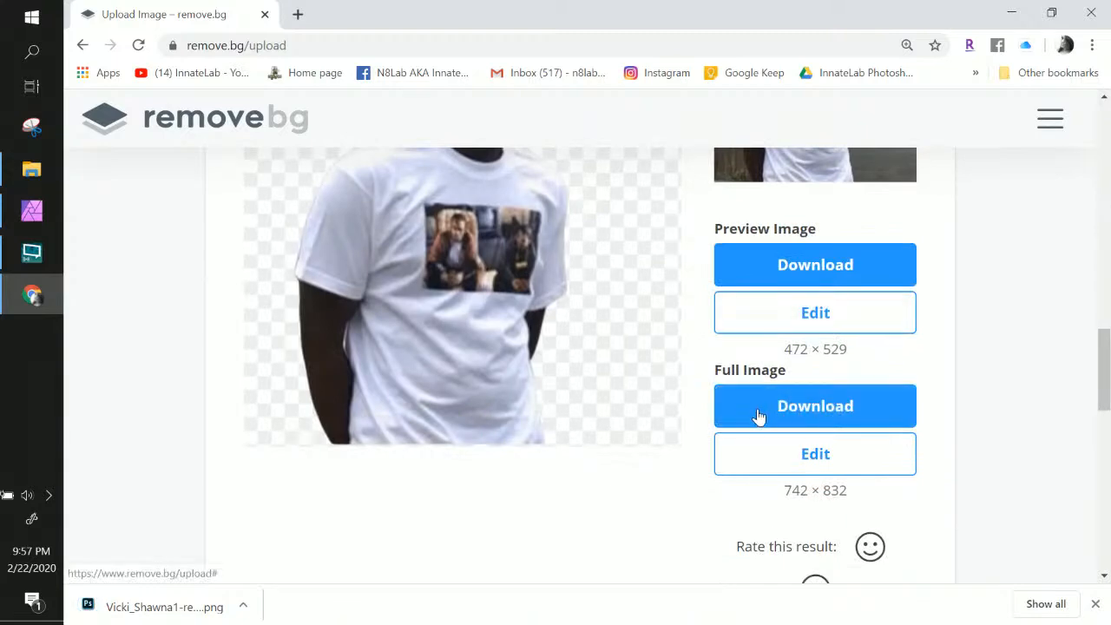
pyautogui.click(756, 413)
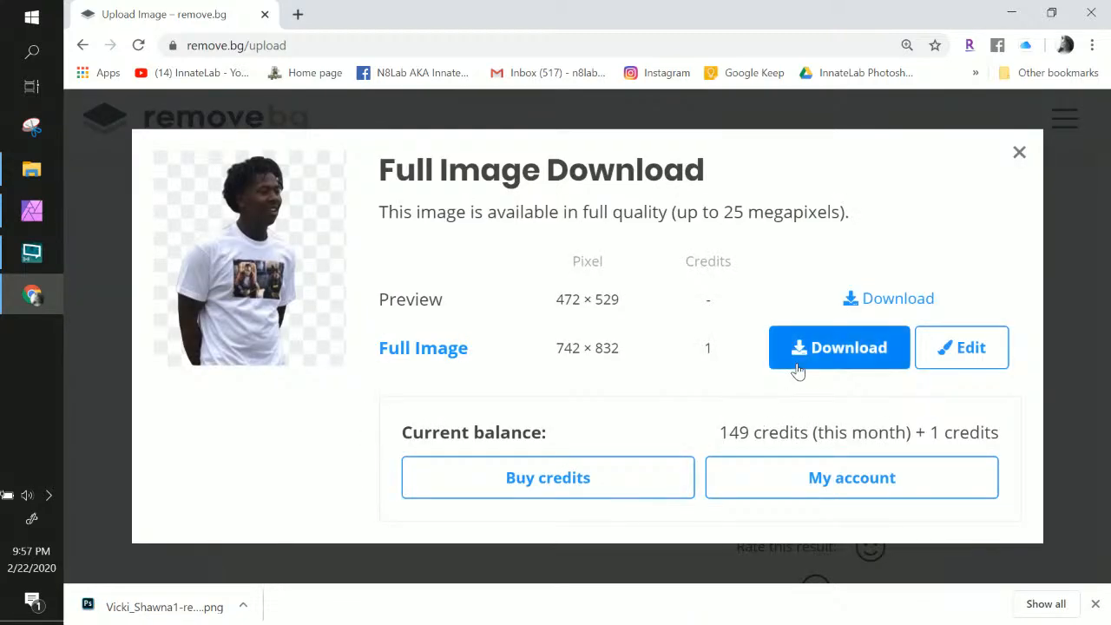
pyautogui.click(797, 371)
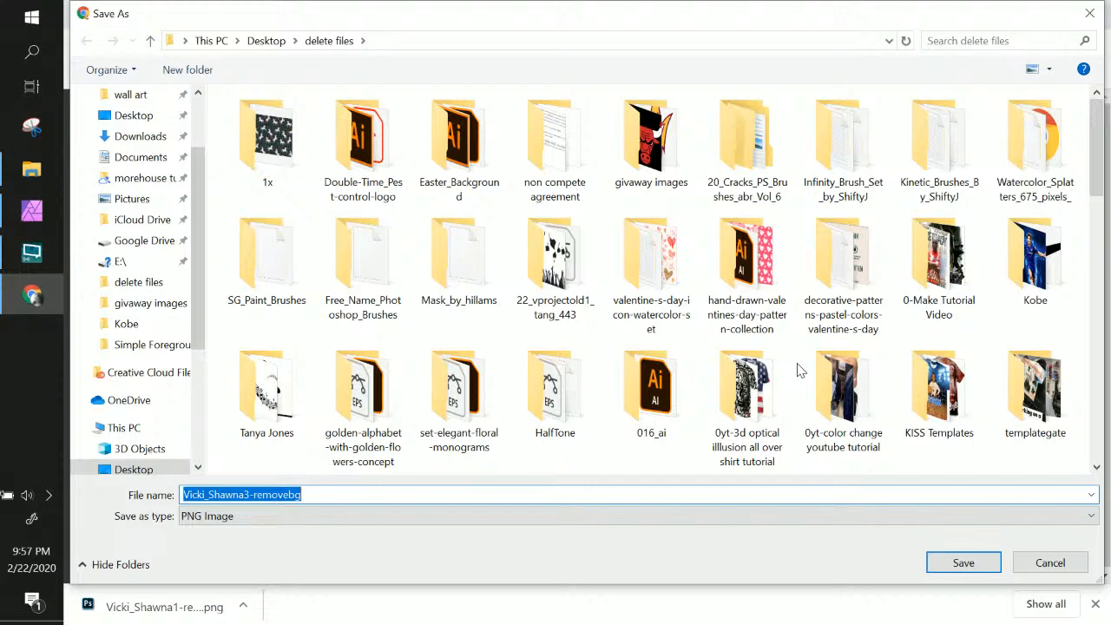
pyautogui.press('Return')
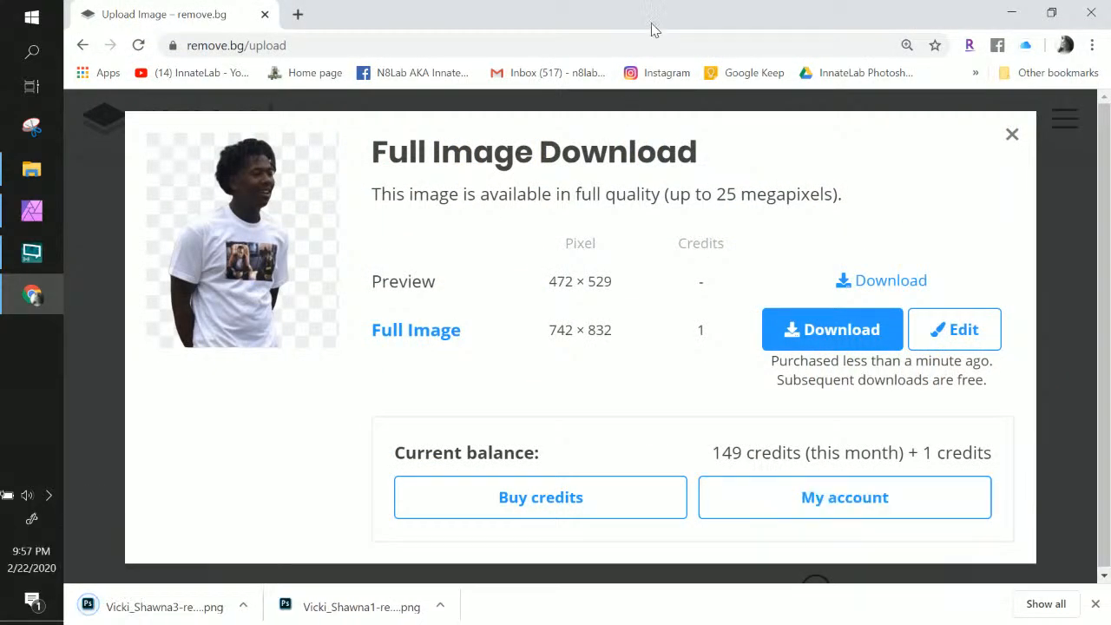
pyautogui.click(22, 224)
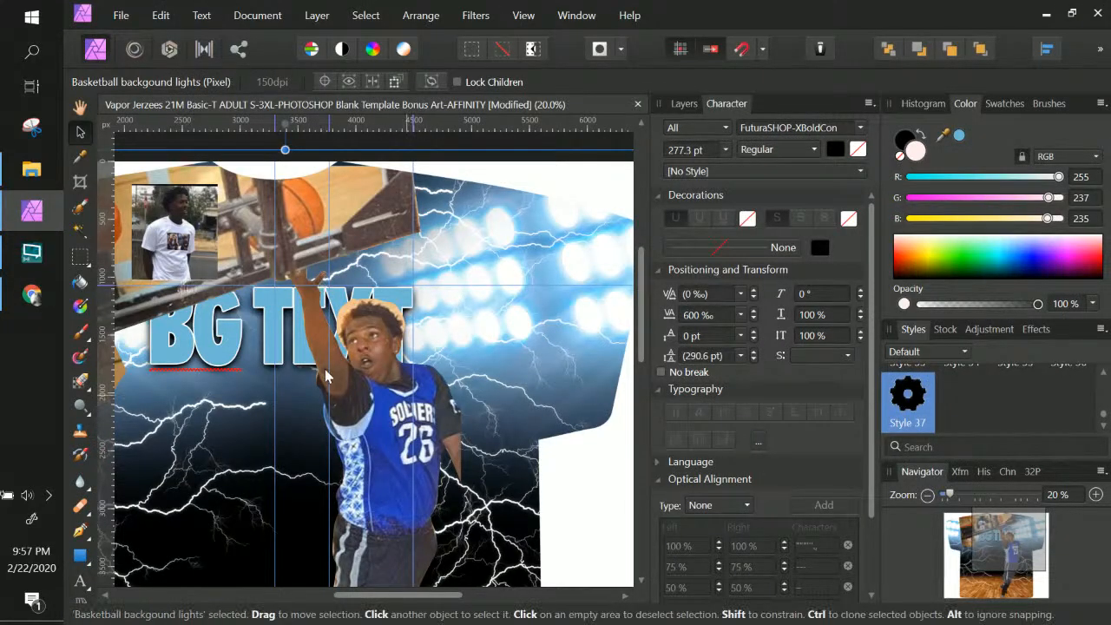
pyautogui.click(32, 295)
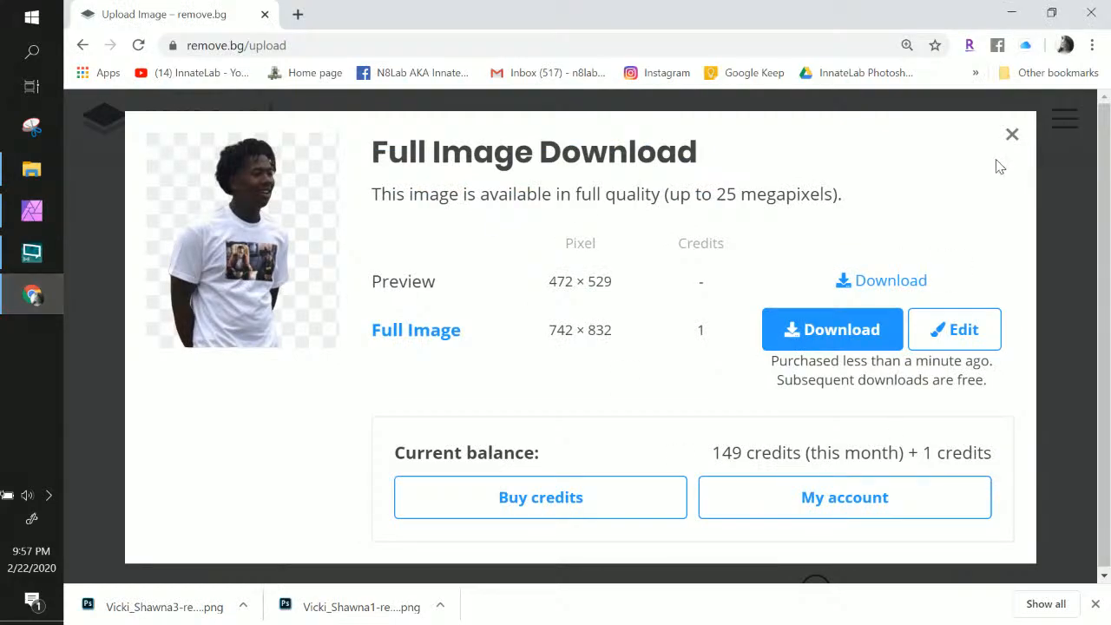
pyautogui.click(1011, 134)
pyautogui.scroll(-4, 459, 390)
pyautogui.scroll(10, 460, 386)
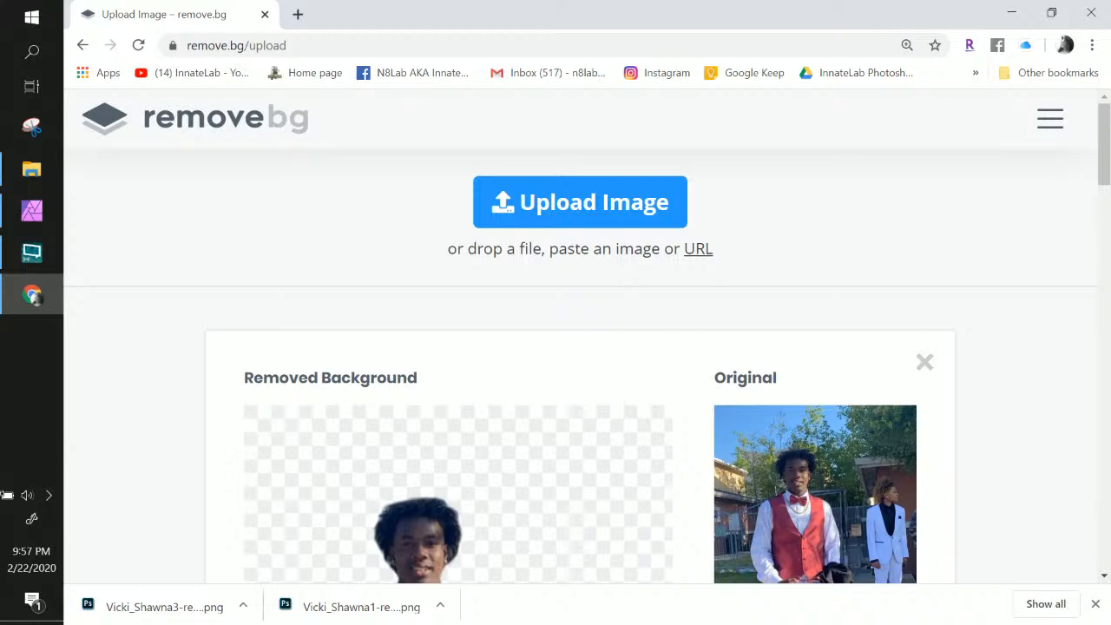
# Upload the basketball photo and review the cutout of player 26 and the younger boy
pyautogui.moveTo(838, 4); pyautogui.dragTo(429, 458)
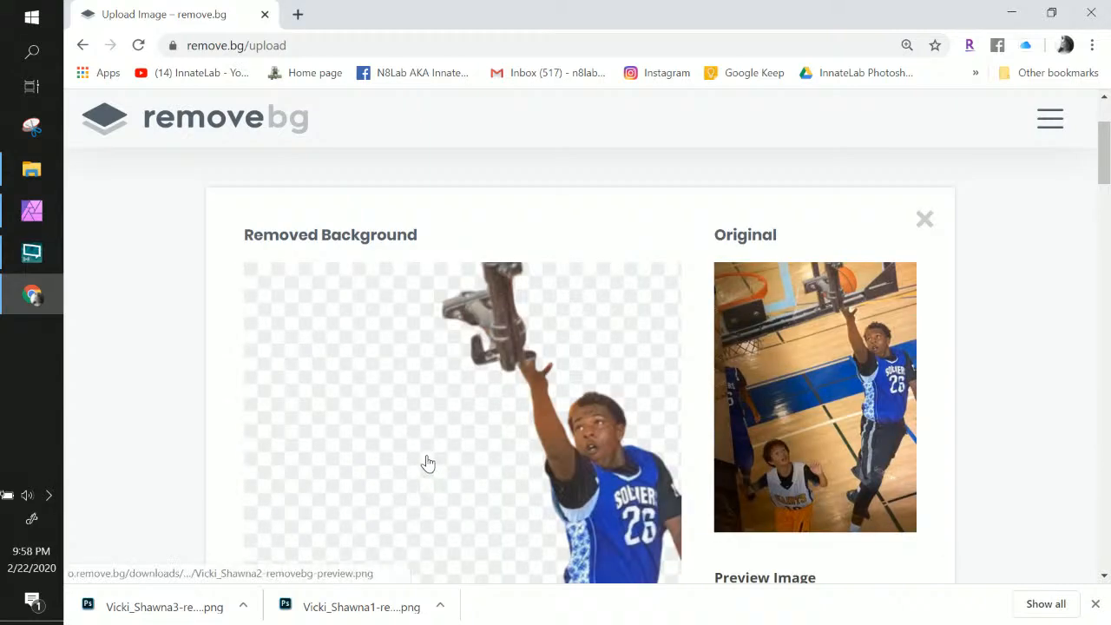
pyautogui.scroll(-4, 428, 462)
pyautogui.scroll(3, 428, 463)
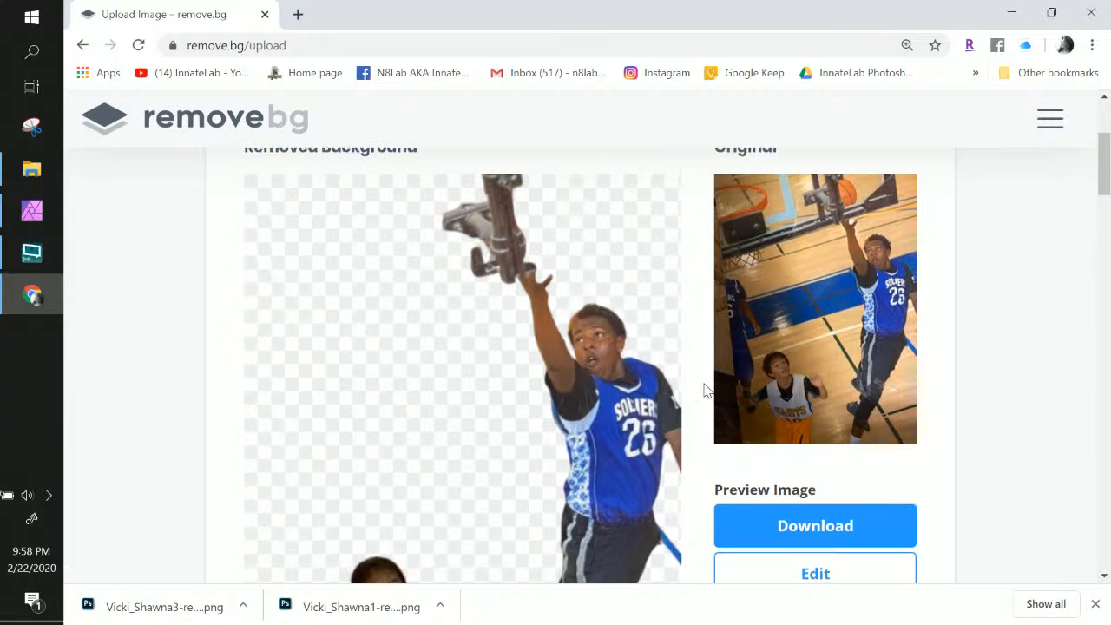
pyautogui.scroll(-1, 705, 390)
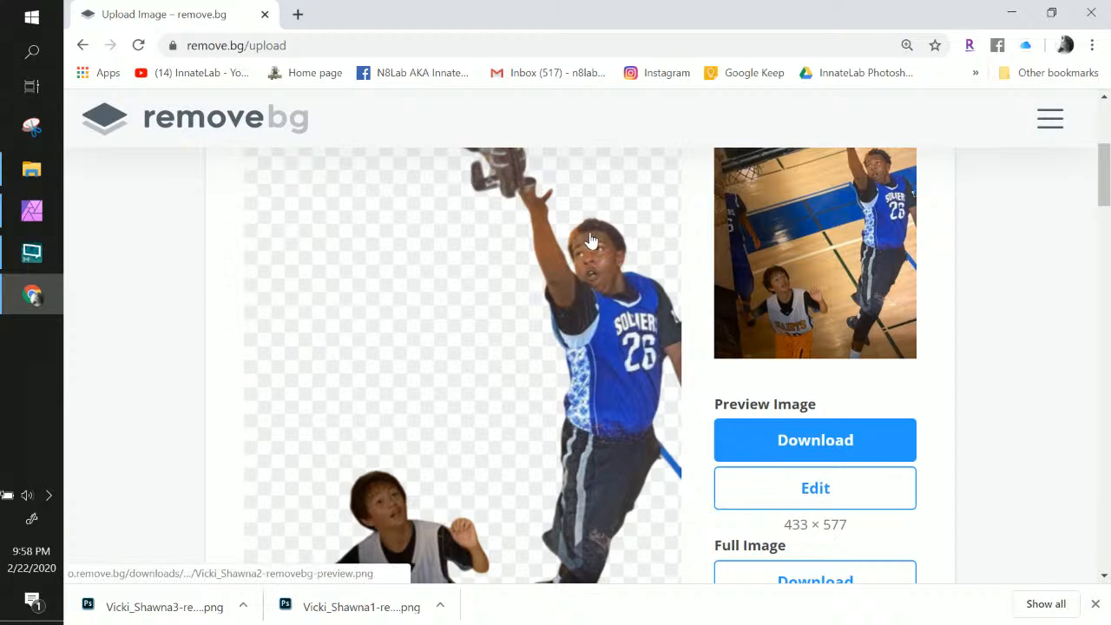
pyautogui.scroll(2, 781, 338)
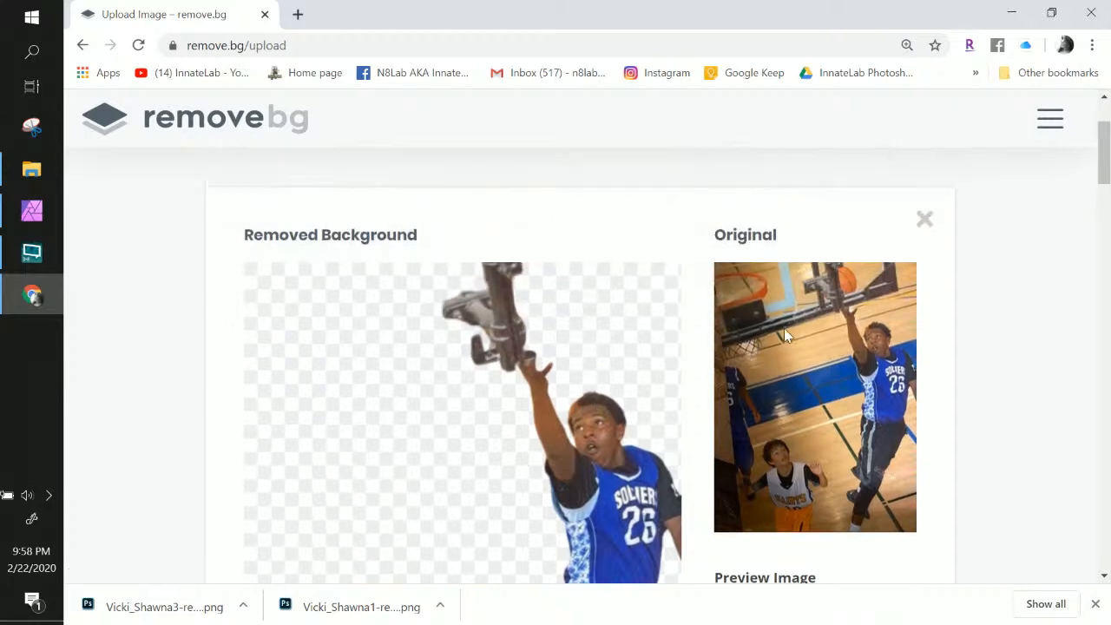
pyautogui.scroll(-3, 862, 293)
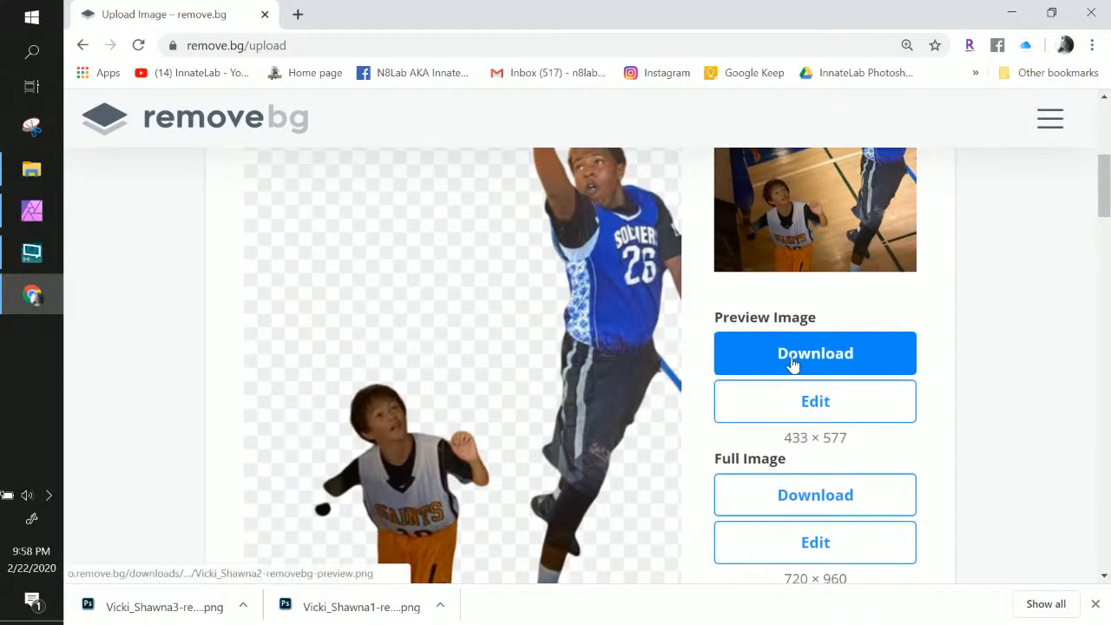
pyautogui.scroll(-2, 649, 386)
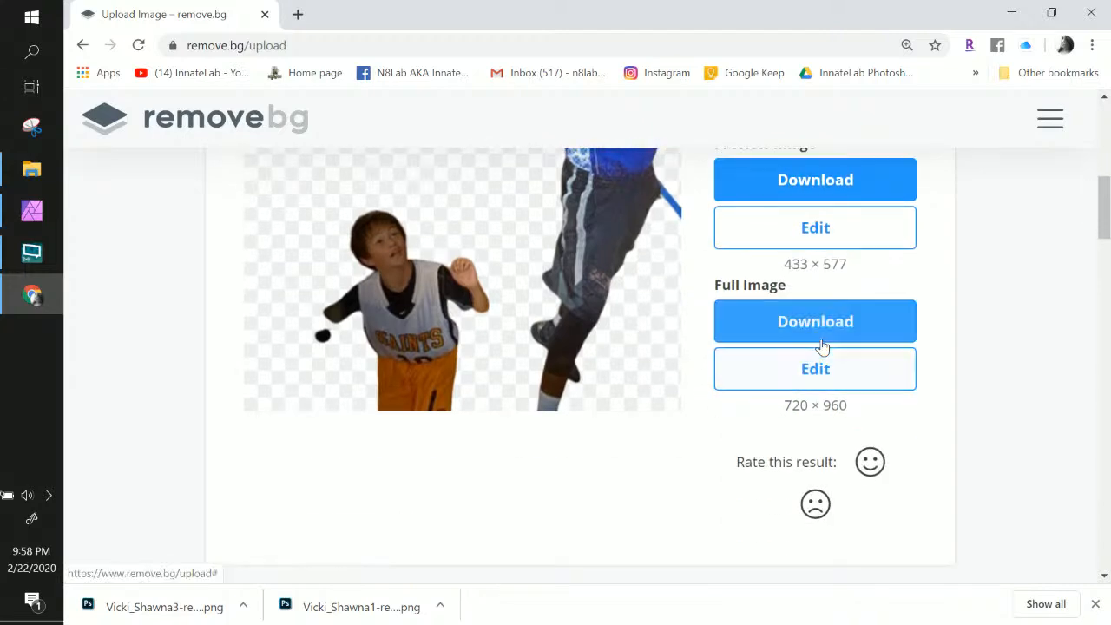
pyautogui.scroll(5, 472, 293)
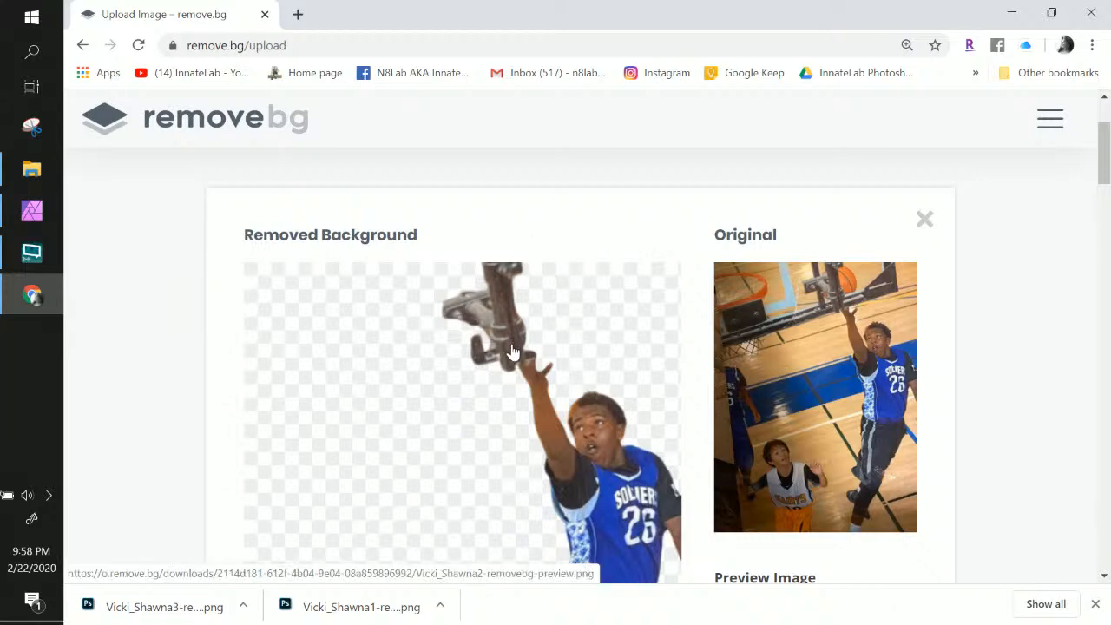
pyautogui.scroll(-1, 547, 347)
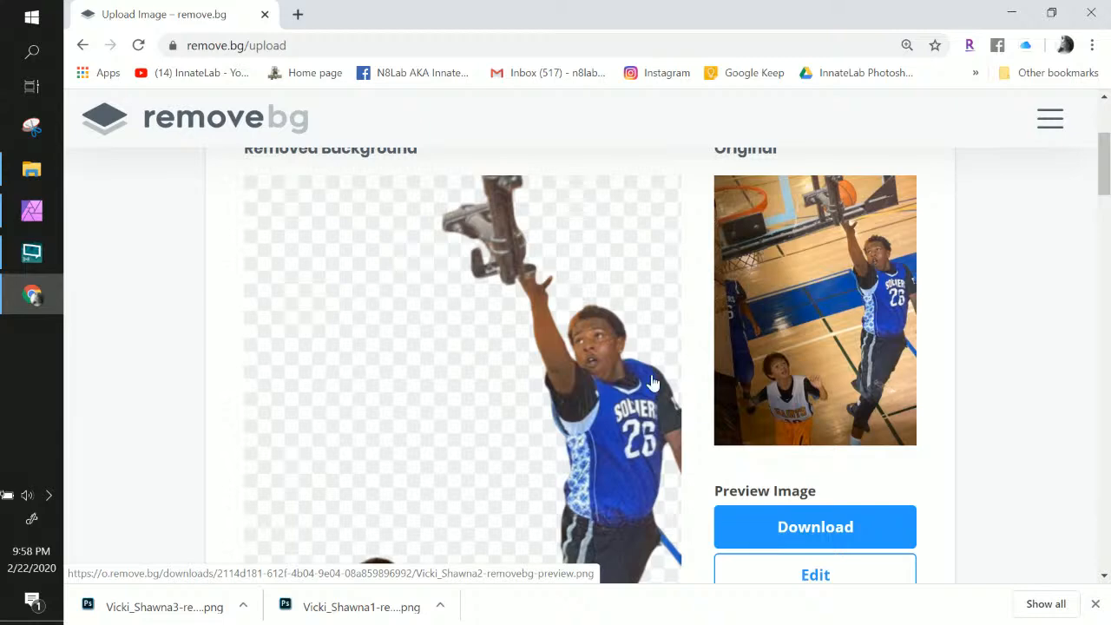
pyautogui.scroll(-1, 657, 371)
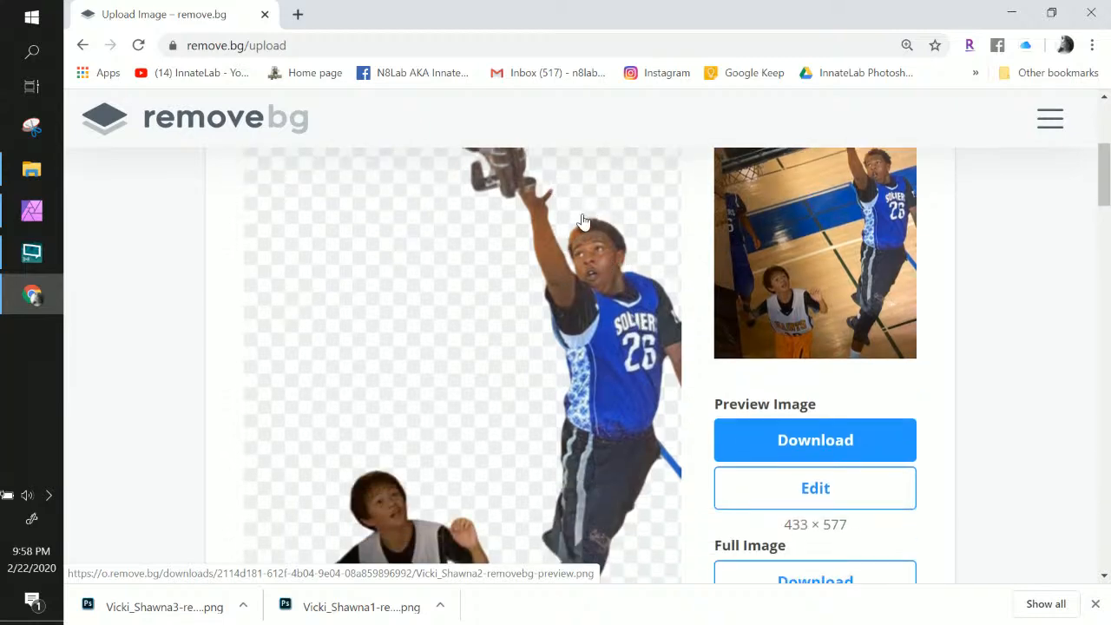
pyautogui.scroll(-2, 579, 311)
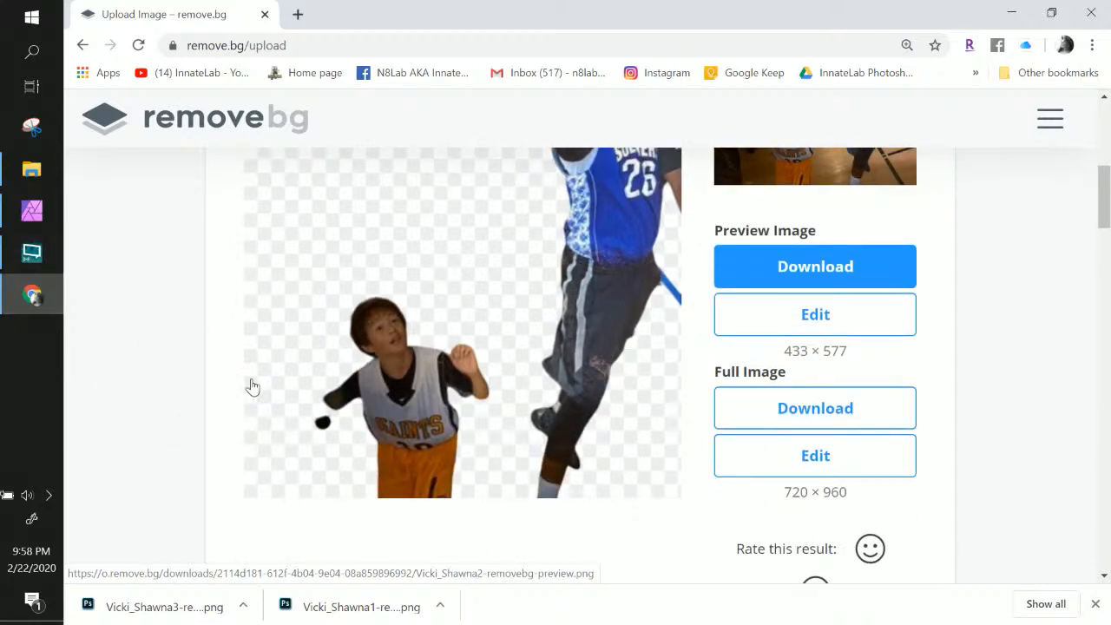
pyautogui.scroll(4, 248, 384)
# Delete the small unedited photo from the shirt's upper left in Affinity Photo
pyautogui.click(32, 211)
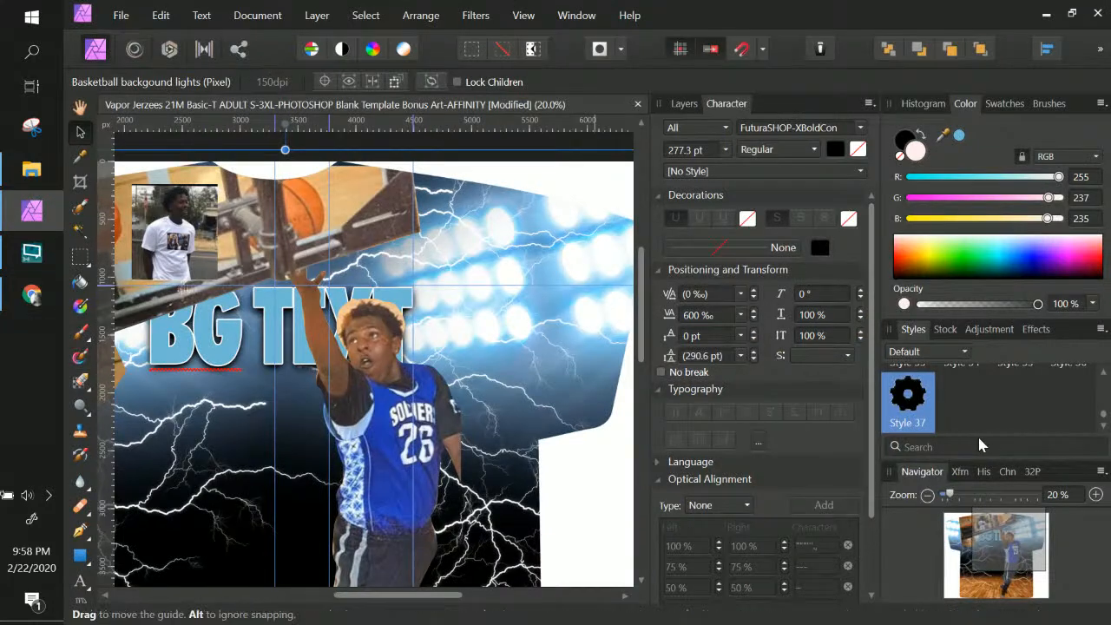
pyautogui.click(184, 237)
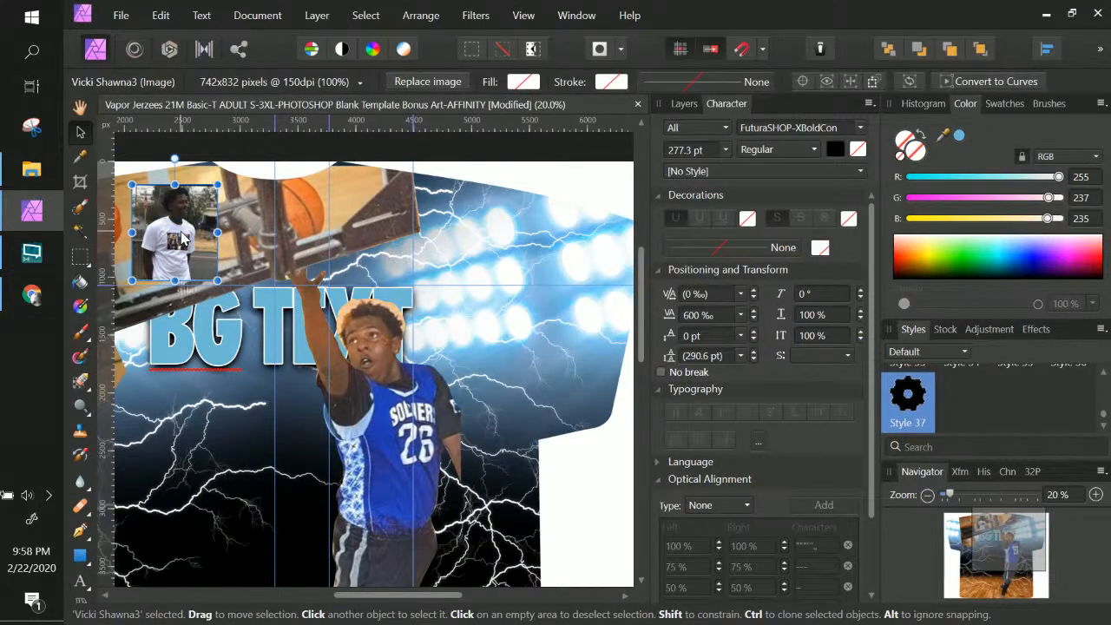
pyautogui.press('Delete')
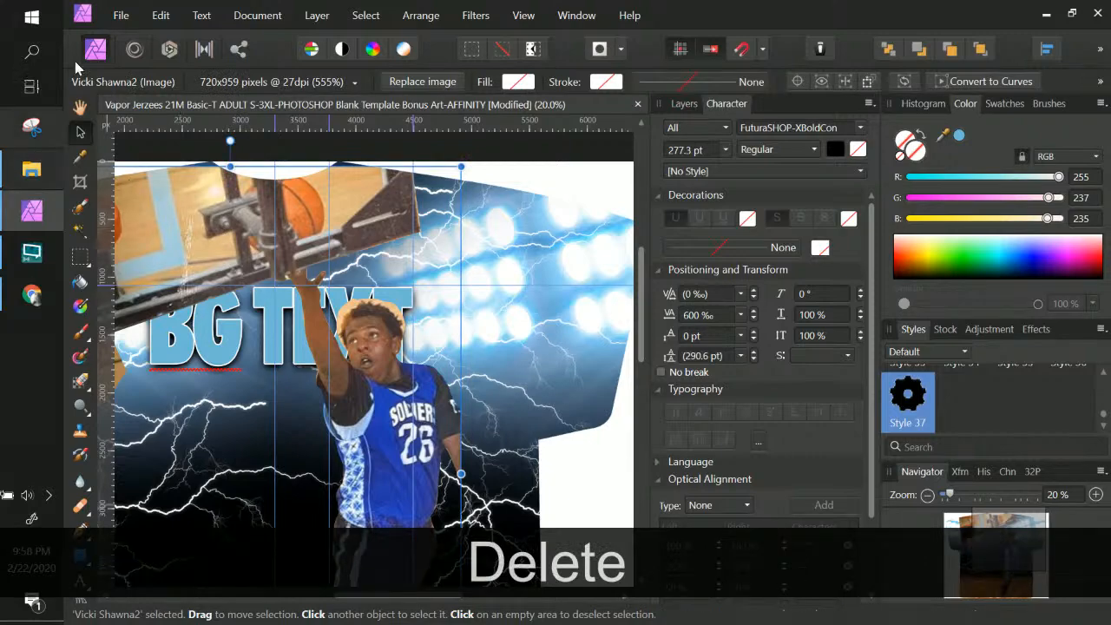
# Place both removebg cutout PNGs from the delete files folder with File > Place
pyautogui.click(117, 16)
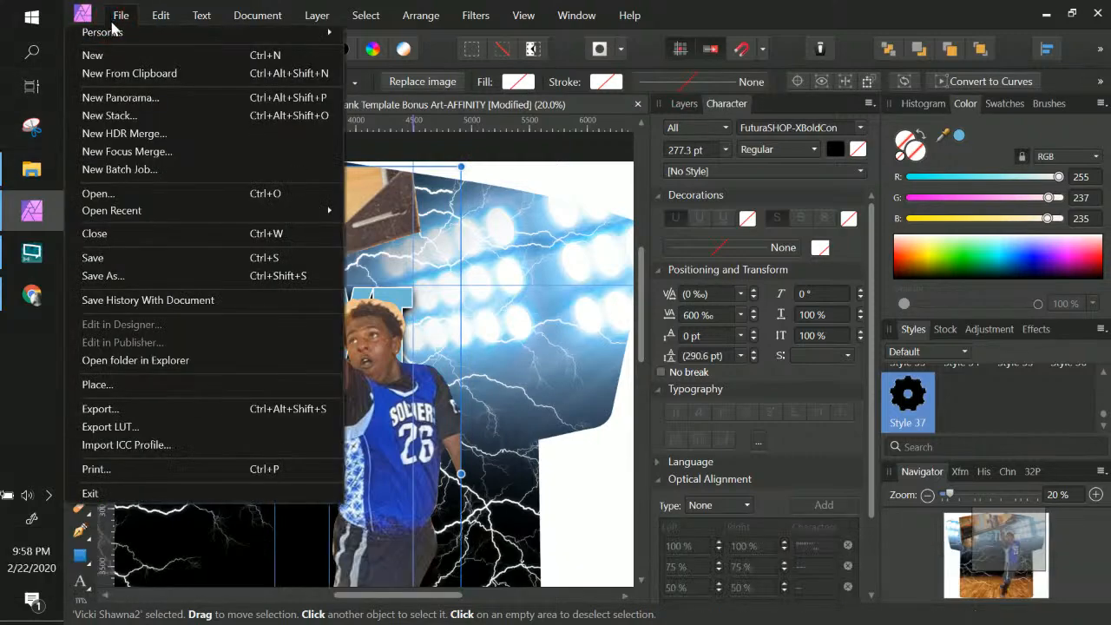
pyautogui.click(140, 383)
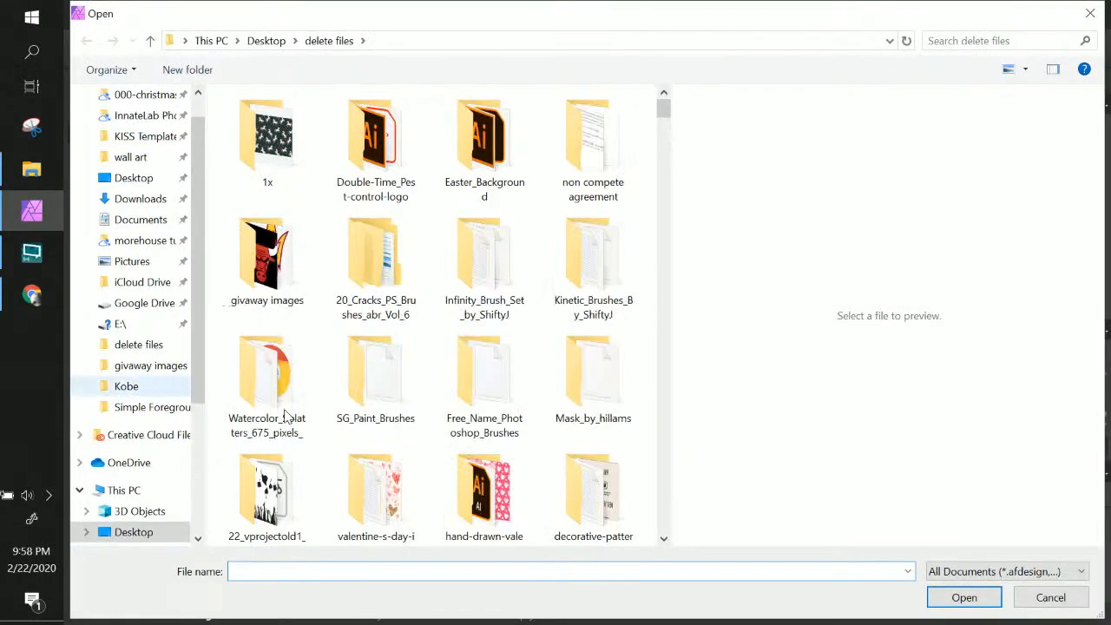
pyautogui.scroll(-4, 349, 431)
pyautogui.scroll(-5, 349, 430)
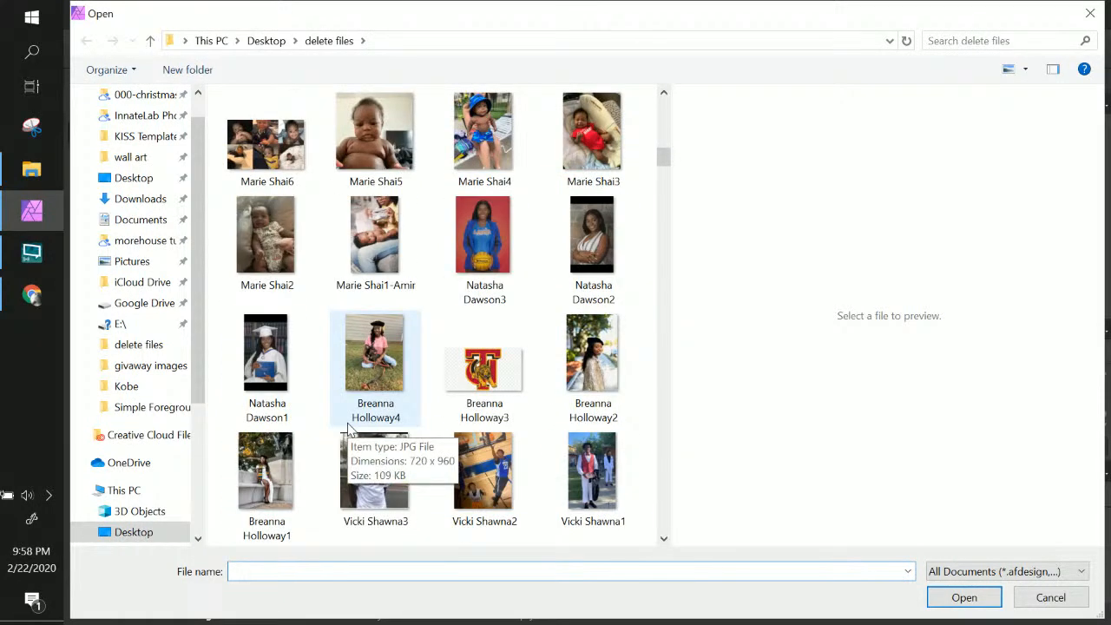
pyautogui.scroll(-3, 349, 430)
pyautogui.scroll(9, 349, 430)
pyautogui.scroll(-2, 349, 430)
pyautogui.scroll(-3, 349, 430)
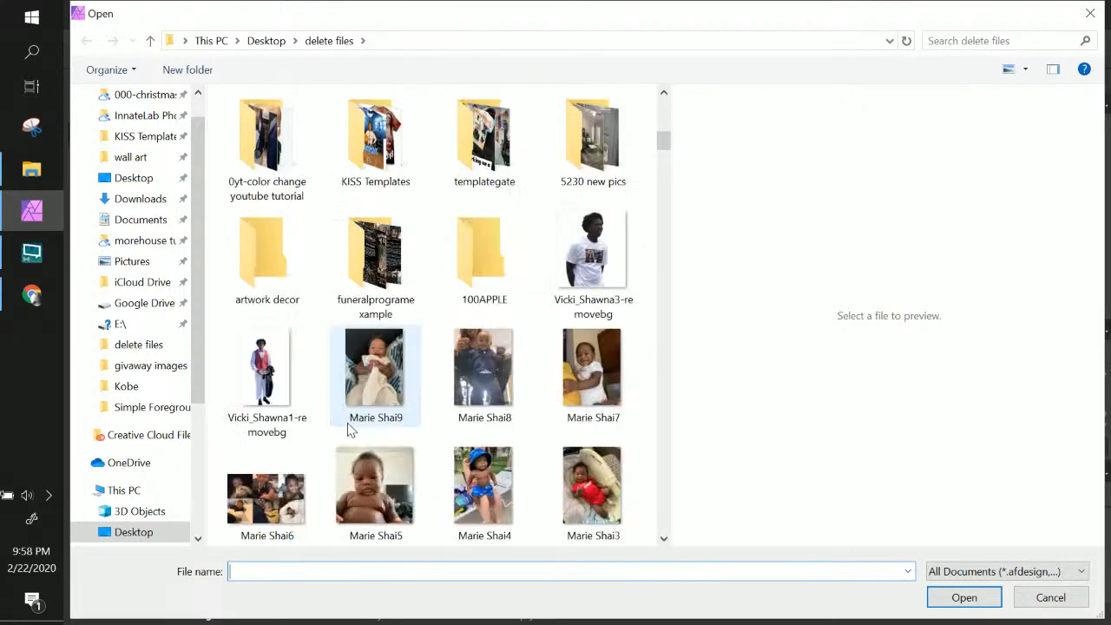
pyautogui.click(556, 273)
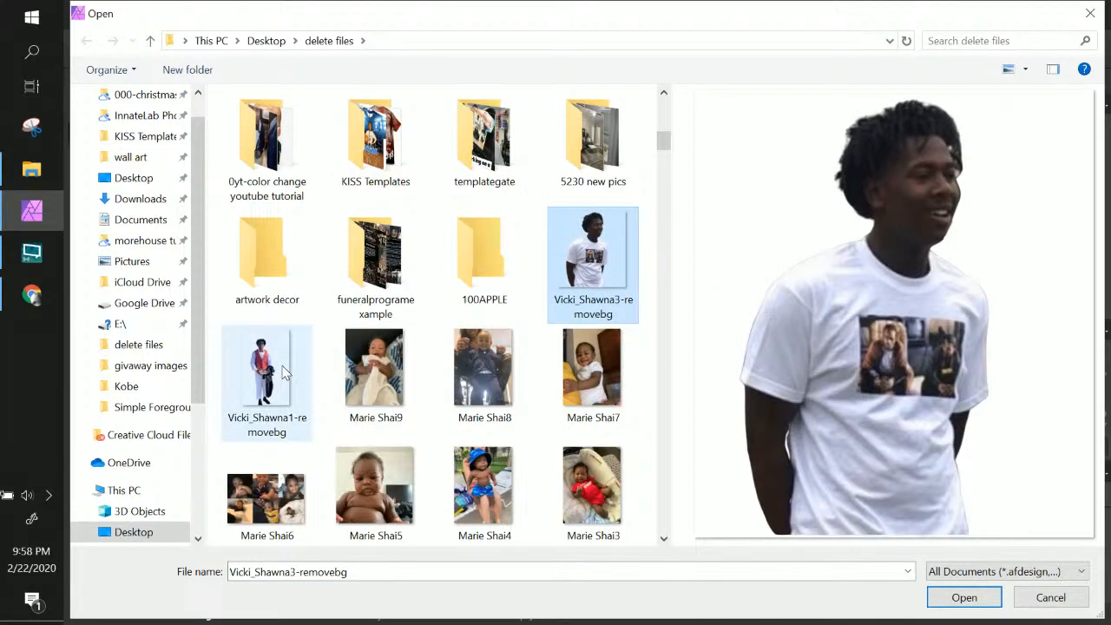
pyautogui.keyDown('ctrl'); pyautogui.click(282, 371); pyautogui.keyUp('ctrl')
pyautogui.click(948, 601)
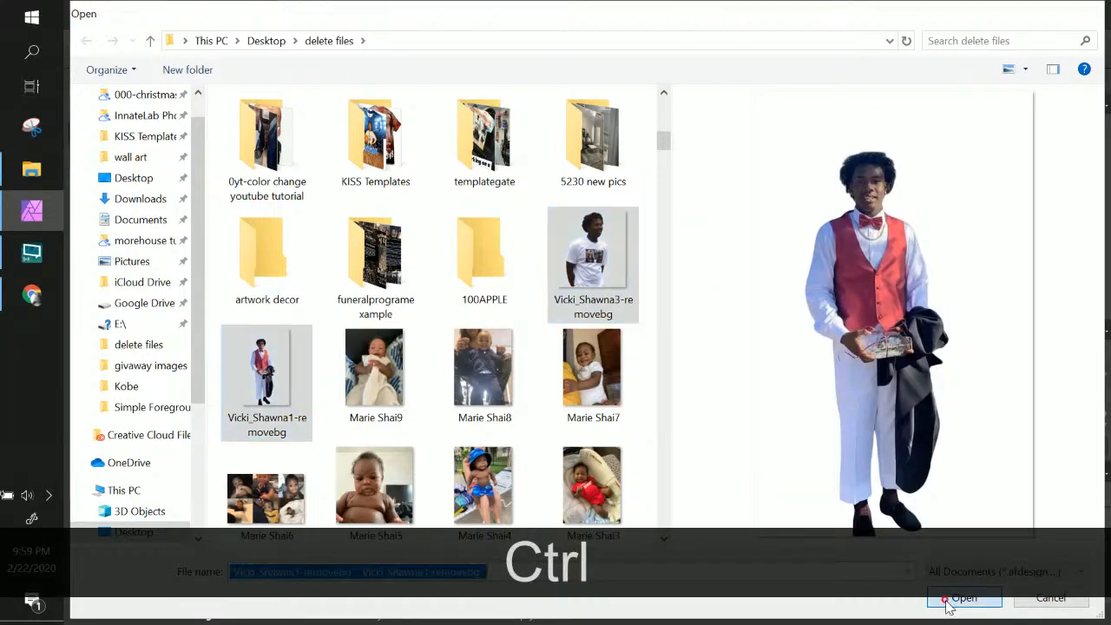
# Drop both cutouts onto the shirt, enlarging the red-vest figure at the lower middle
pyautogui.click(460, 337)
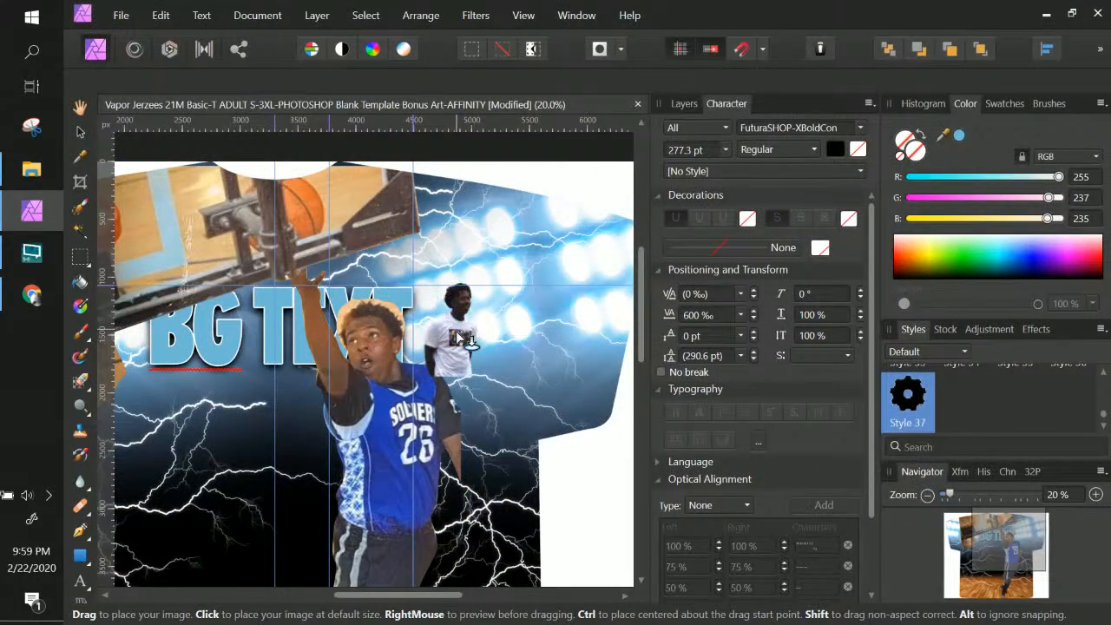
pyautogui.click(331, 414)
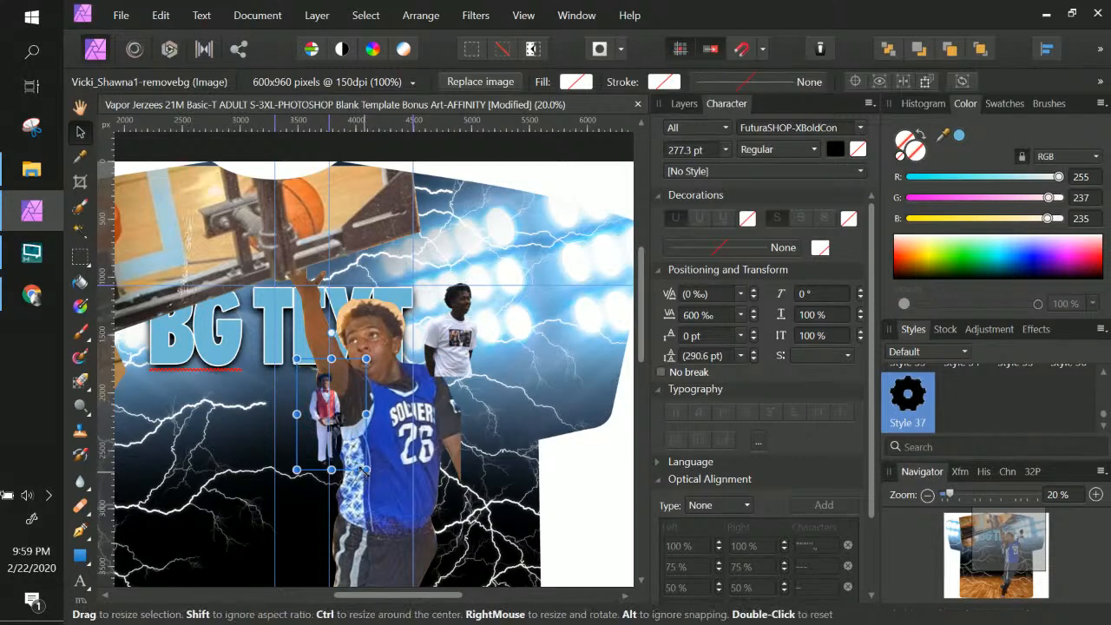
pyautogui.moveTo(425, 525); pyautogui.dragTo(488, 608)
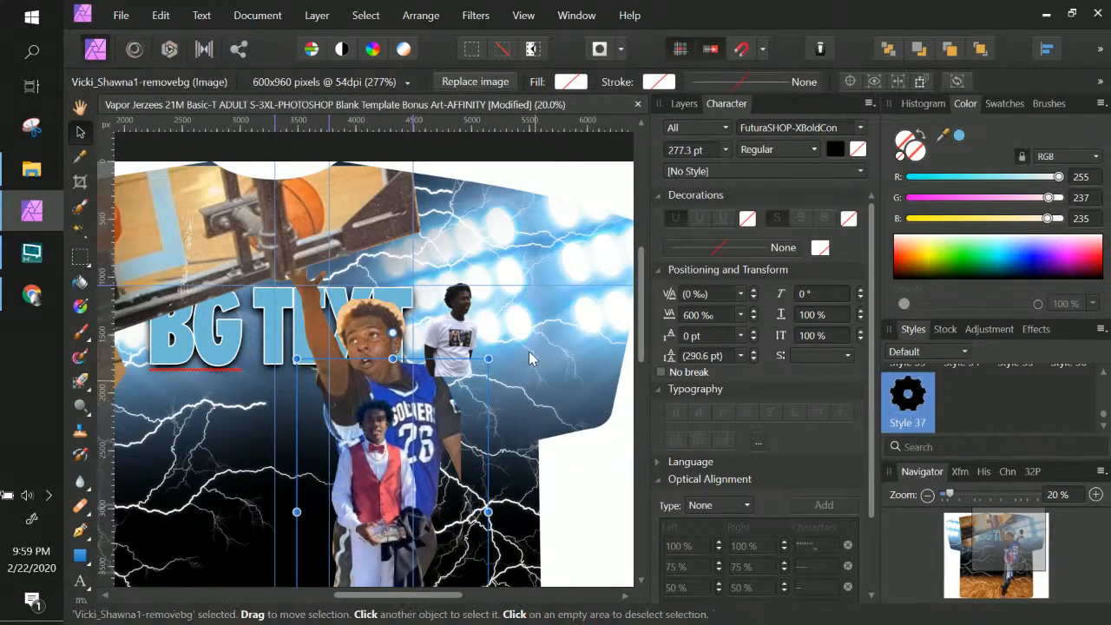
pyautogui.moveTo(490, 356); pyautogui.dragTo(629, 156)
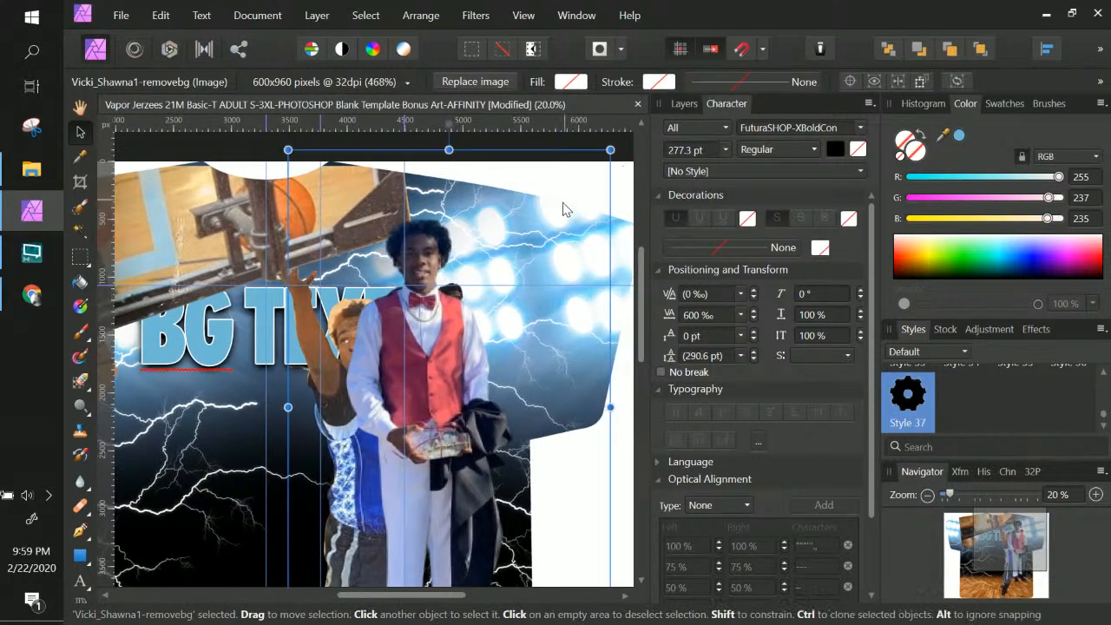
pyautogui.hotkey('ctrl', '-')
pyautogui.hotkey('ctrl', '-')
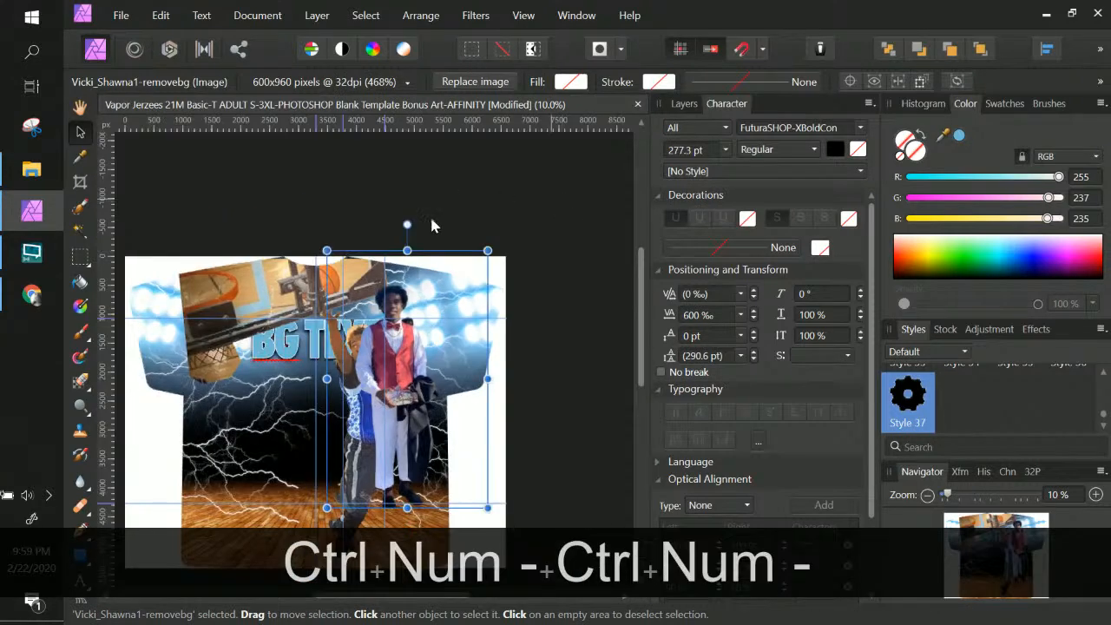
pyautogui.moveTo(406, 360); pyautogui.dragTo(321, 419)
pyautogui.moveTo(406, 297); pyautogui.dragTo(420, 274)
pyautogui.moveTo(308, 399); pyautogui.dragTo(282, 386)
pyautogui.hotkey('ctrl', 'z')
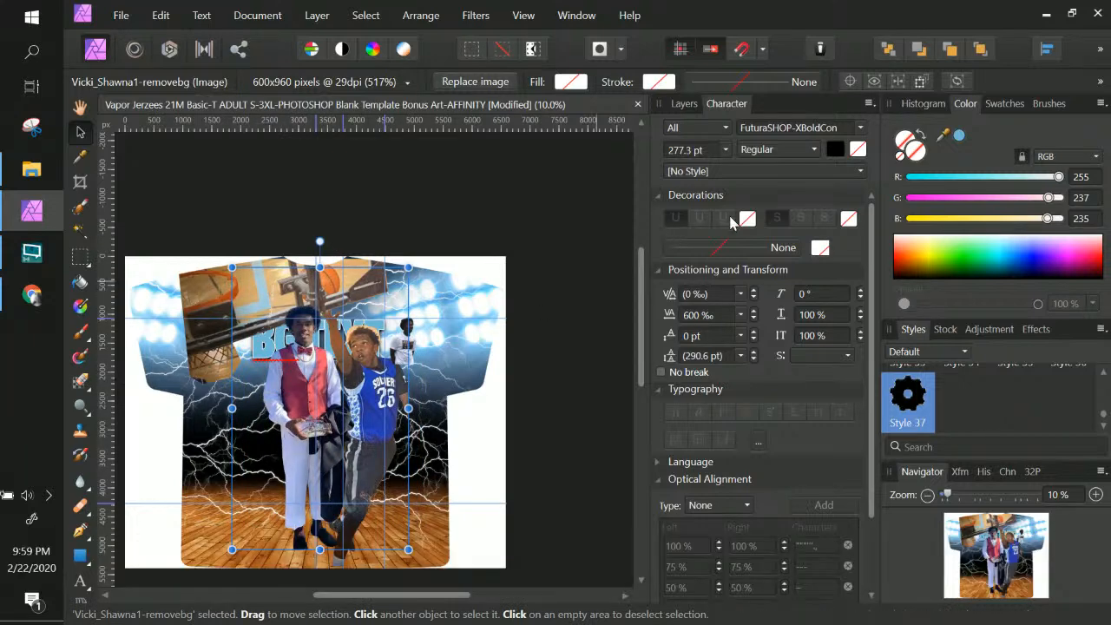
# Turn on the TurnOFF4Printing layer, then enlarge the white-shirt cutout and move it left
pyautogui.click(682, 102)
pyautogui.click(855, 153)
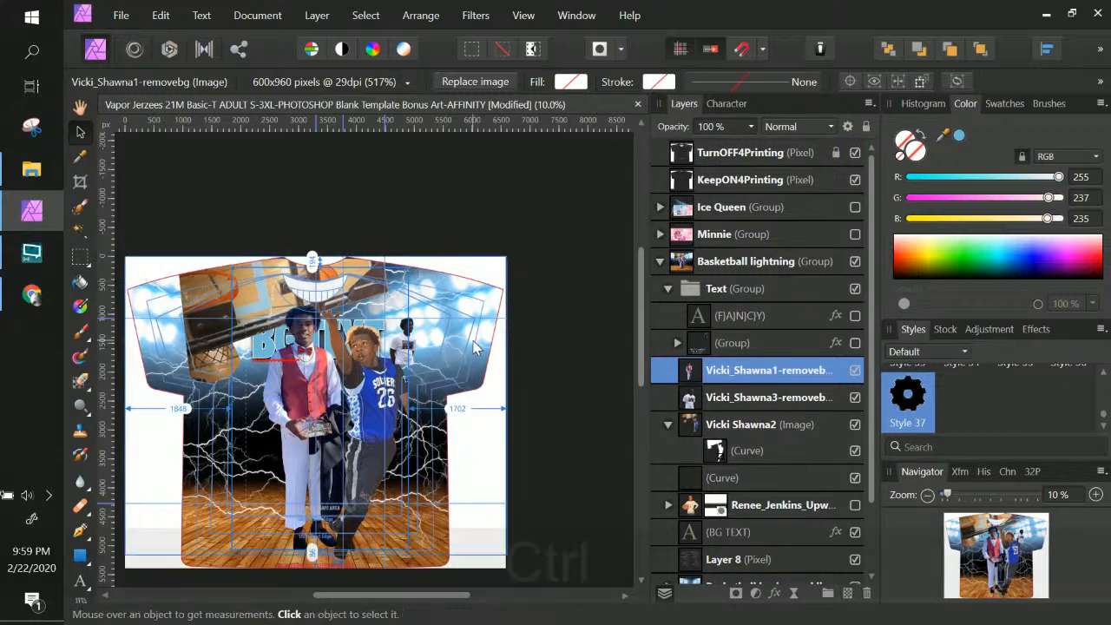
pyautogui.press('ctrl+KP_Add')
pyautogui.press('space')
pyautogui.moveTo(496, 192); pyautogui.dragTo(583, 133)
pyautogui.click(527, 288)
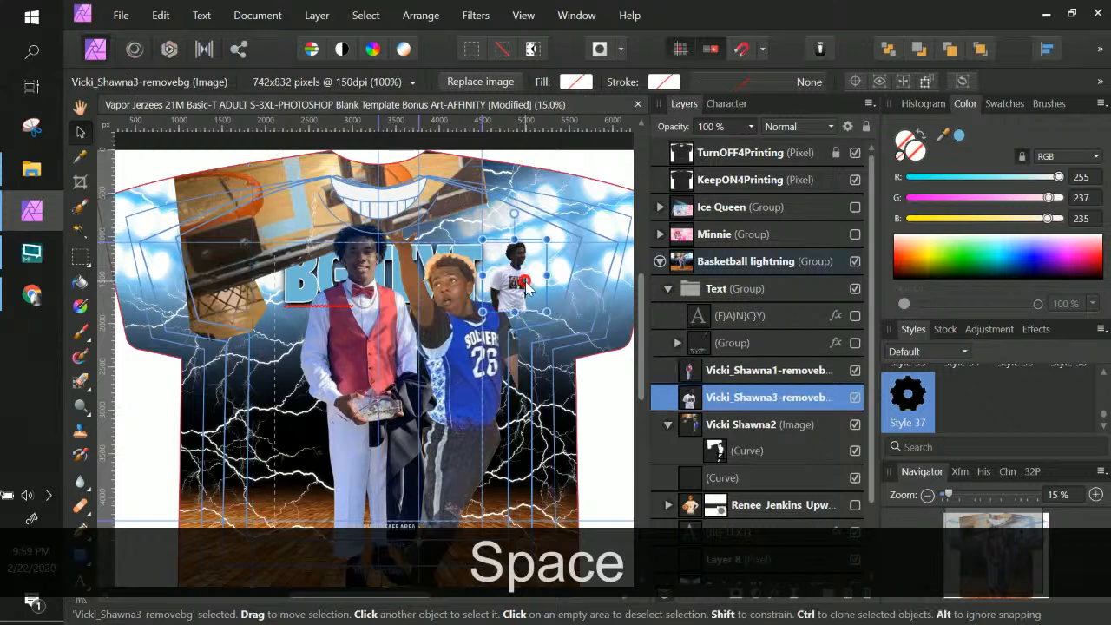
pyautogui.moveTo(546, 311); pyautogui.dragTo(675, 452)
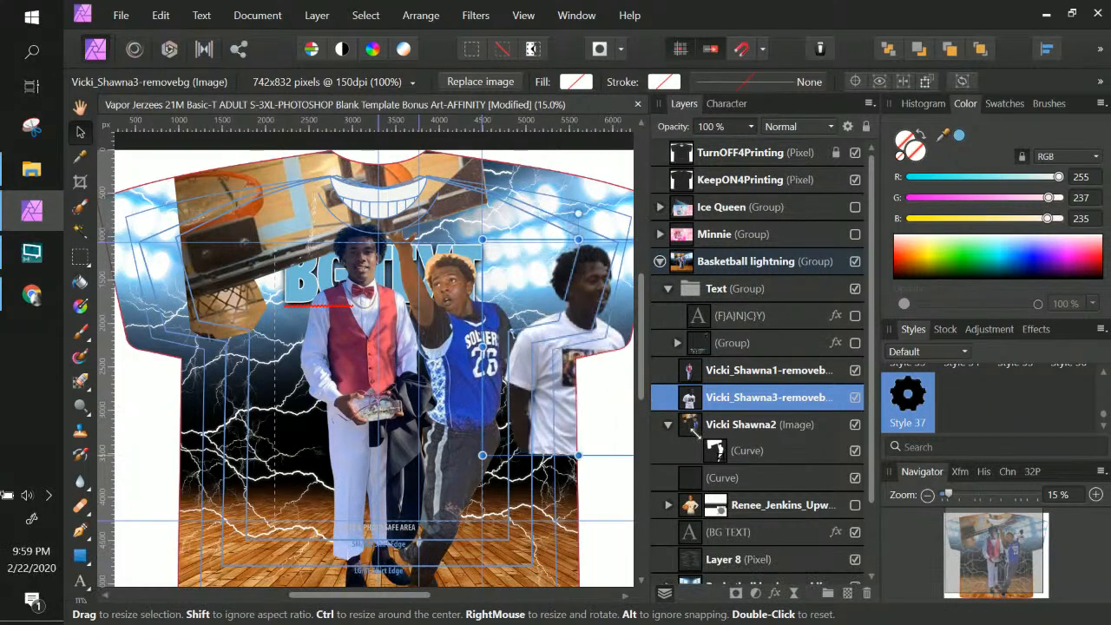
pyautogui.moveTo(606, 331); pyautogui.dragTo(295, 340)
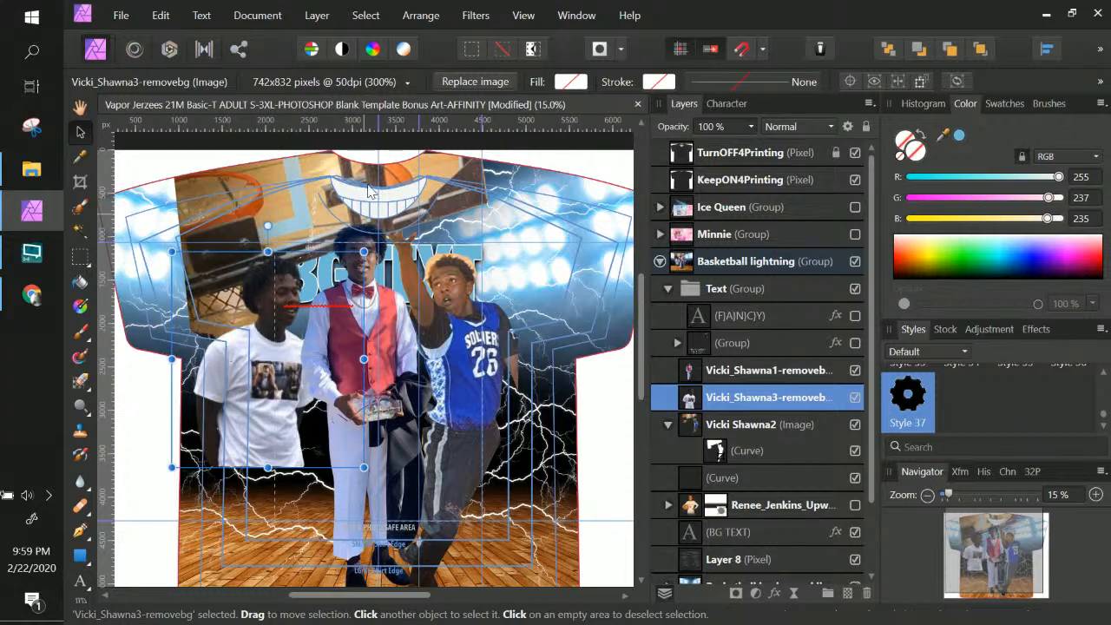
pyautogui.rightClick(295, 166)
pyautogui.click(223, 185)
pyautogui.moveTo(223, 186); pyautogui.dragTo(237, 251)
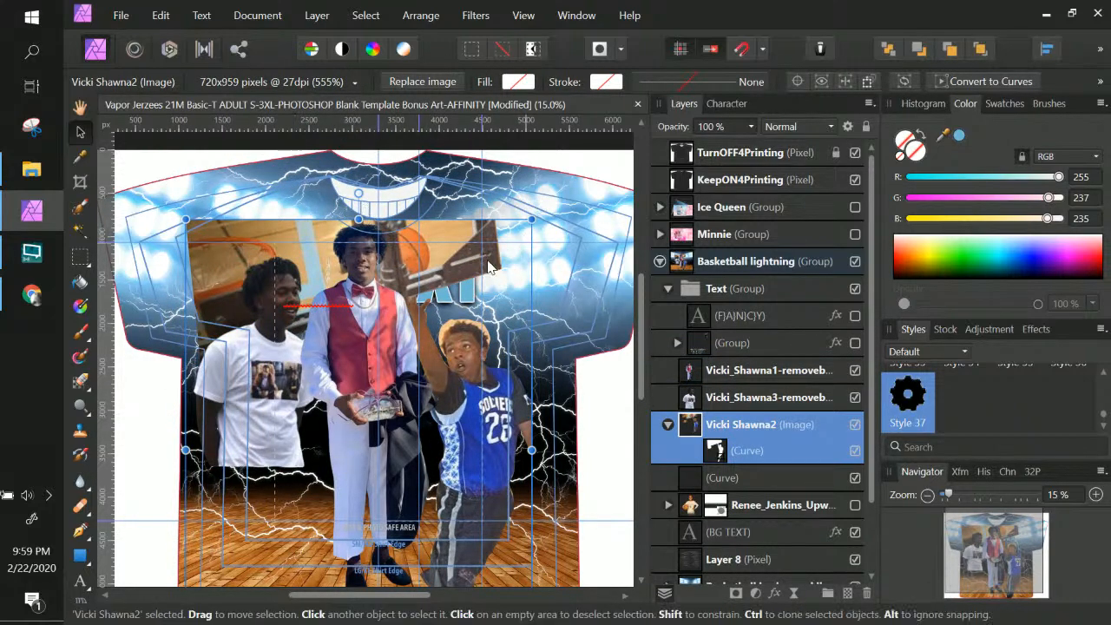
pyautogui.moveTo(473, 269); pyautogui.dragTo(449, 227)
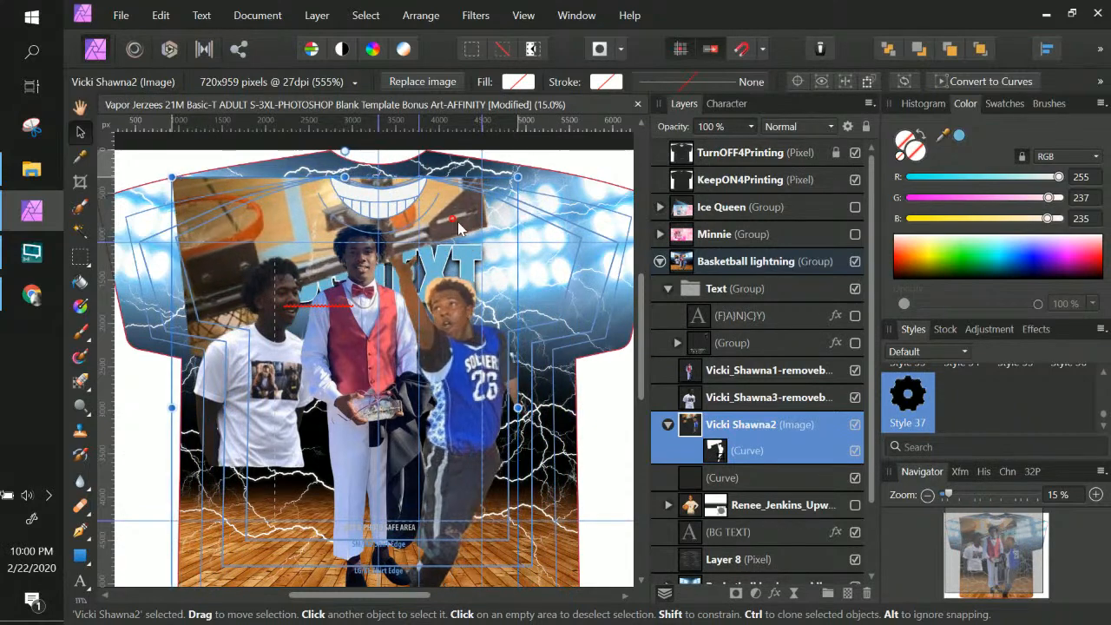
pyautogui.moveTo(518, 178); pyautogui.dragTo(500, 201)
pyautogui.moveTo(455, 424); pyautogui.dragTo(468, 406)
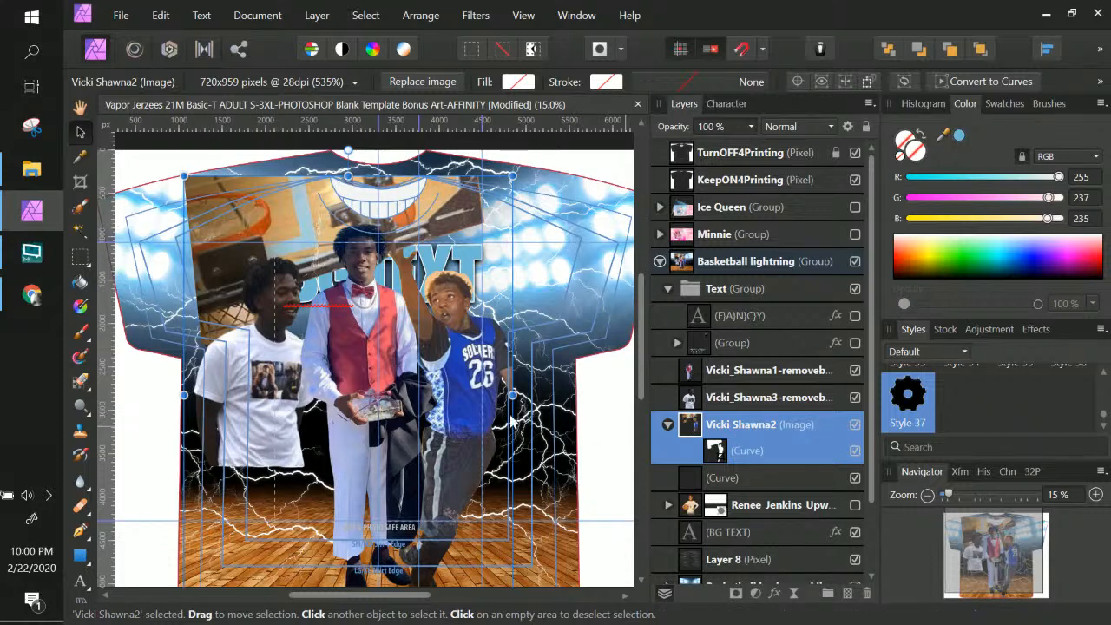
pyautogui.scroll(-2, 543, 420)
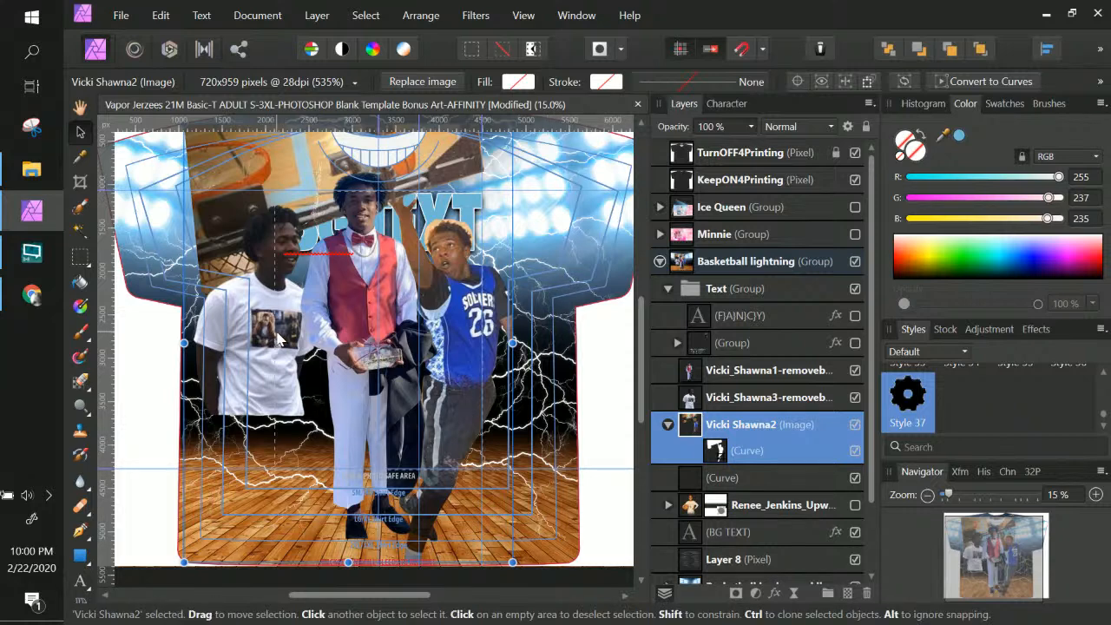
pyautogui.scroll(1, 278, 335)
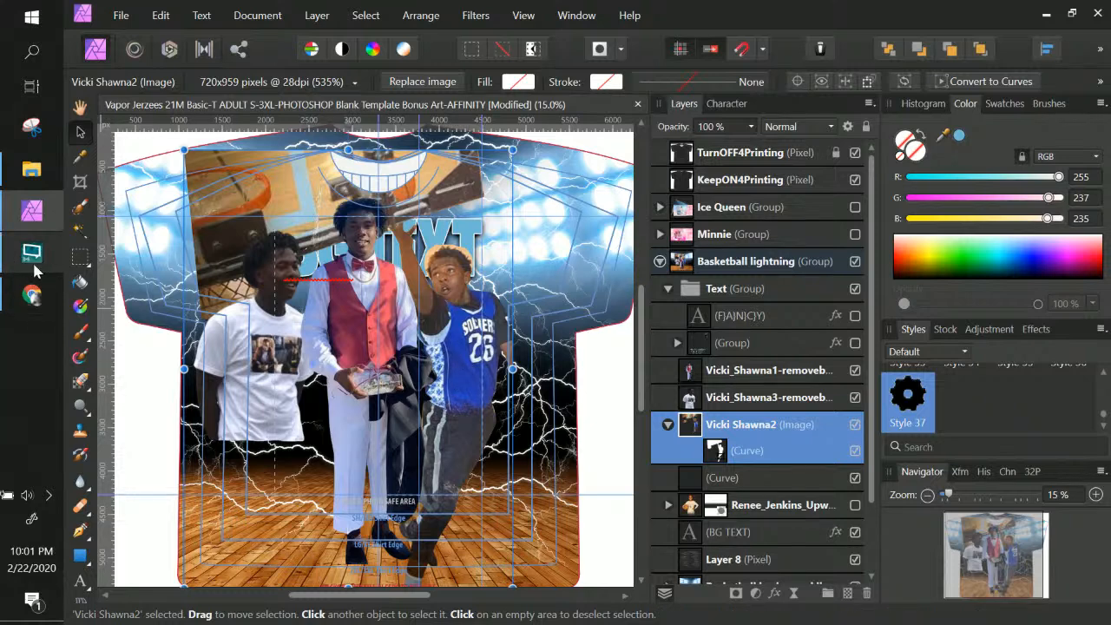
# Close the Chrome window showing remove.bg and open the Windows Start menu
pyautogui.click(32, 295)
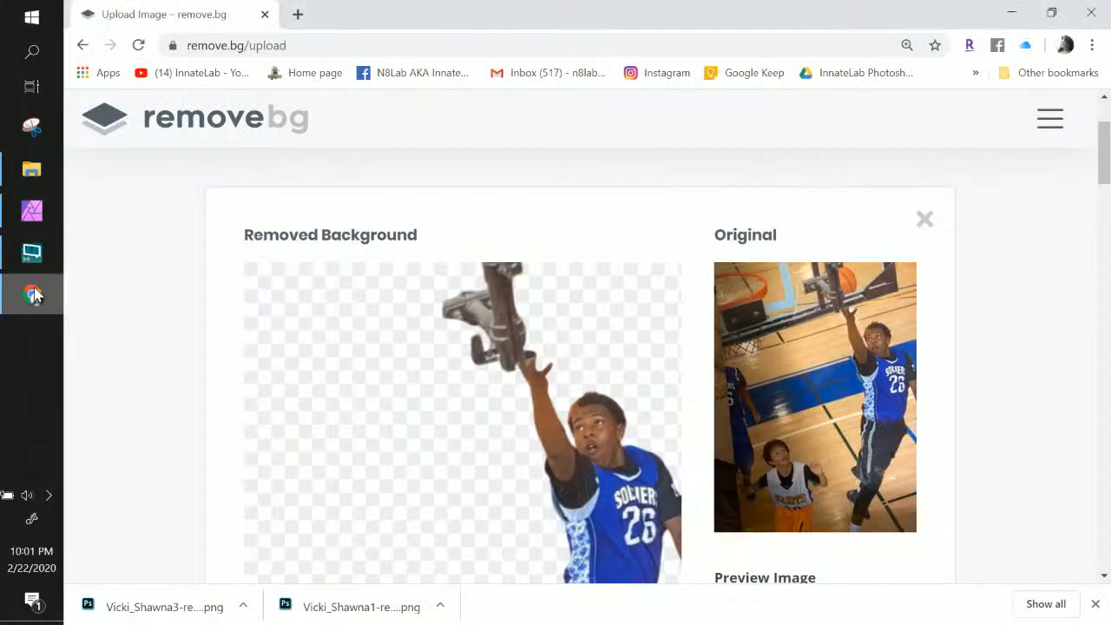
pyautogui.click(1091, 16)
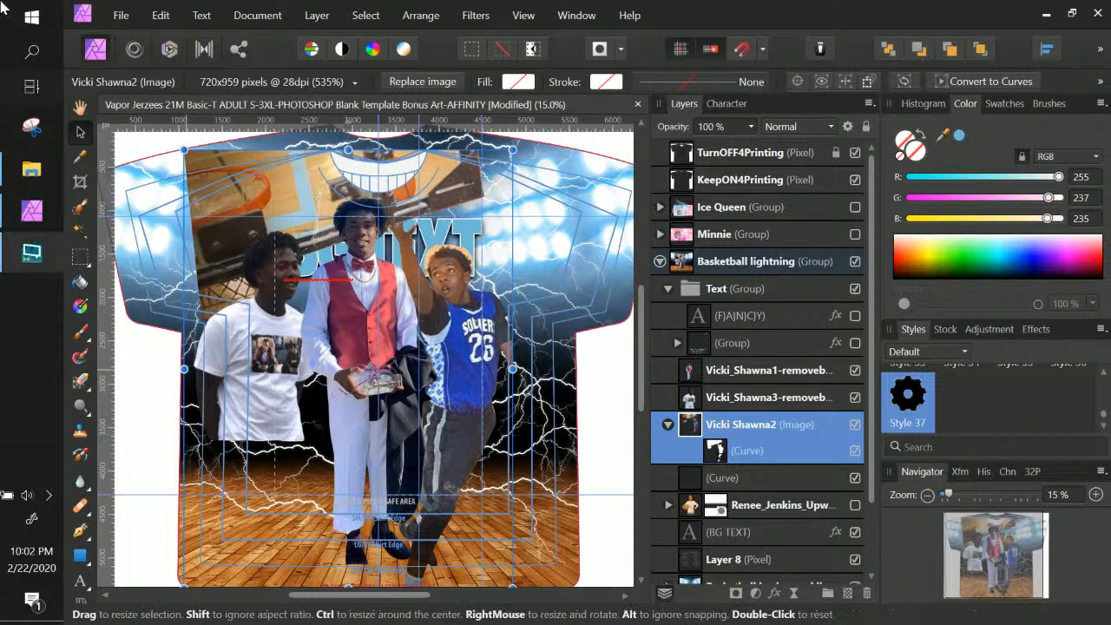
pyautogui.click(31, 17)
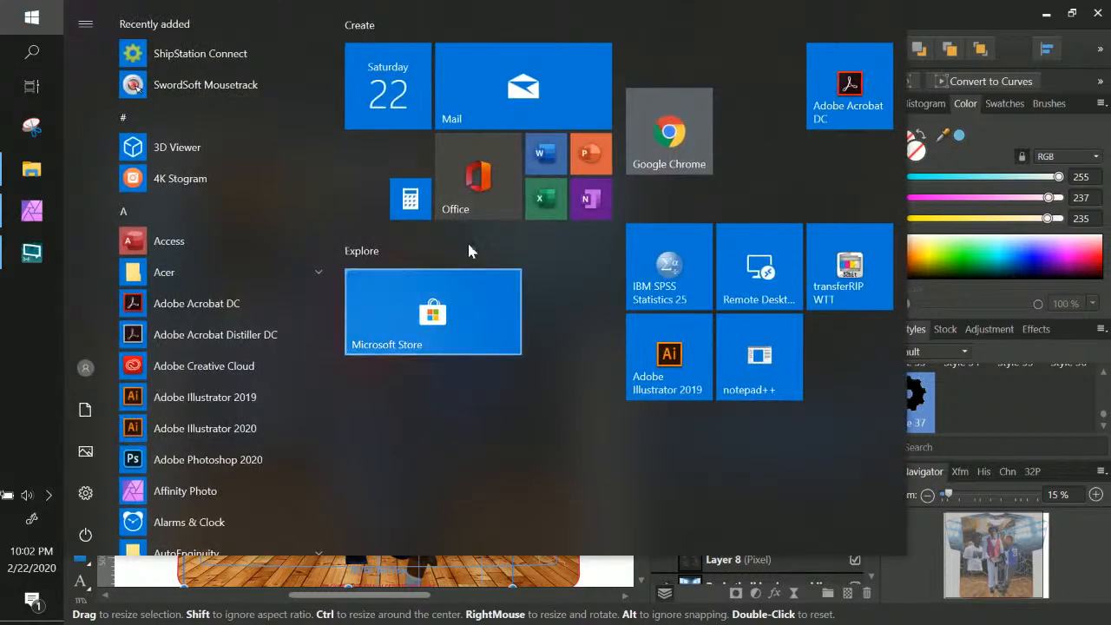
# Launch Chrome and open Innate Lab's All-Over 3D Sublimation Tacky Paper Roll Press product page
pyautogui.click(687, 145)
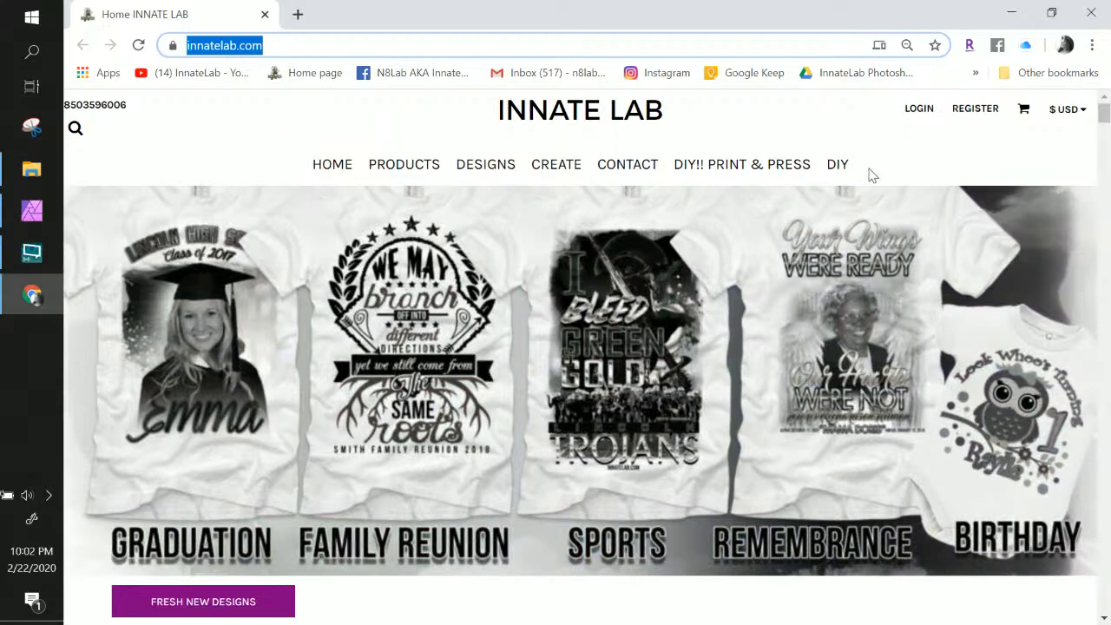
pyautogui.scroll(-15, 876, 162)
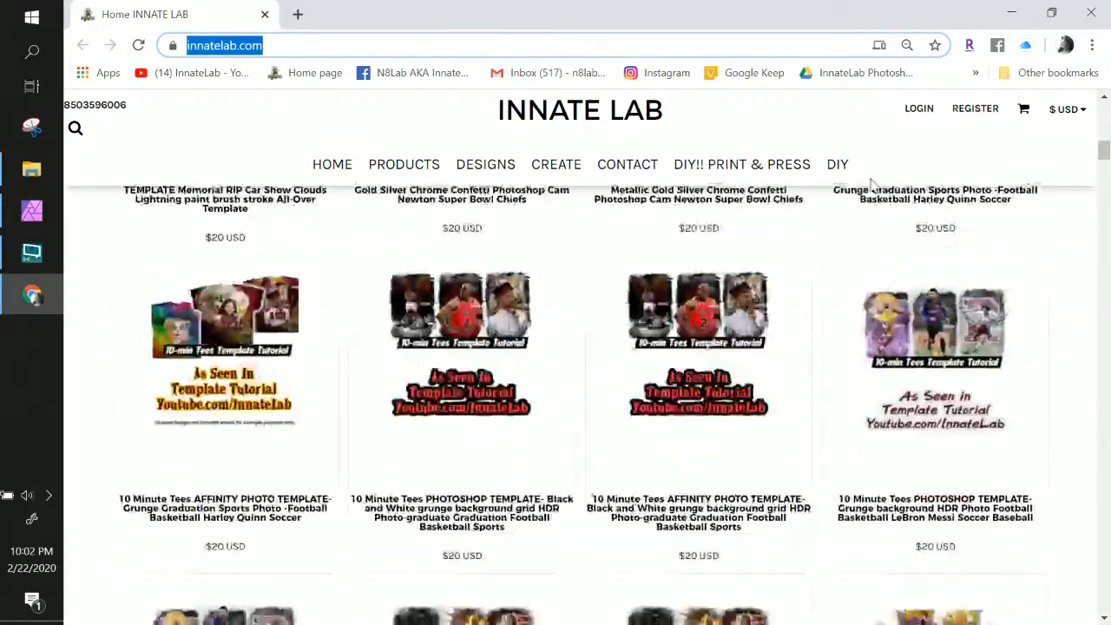
pyautogui.scroll(-6, 868, 347)
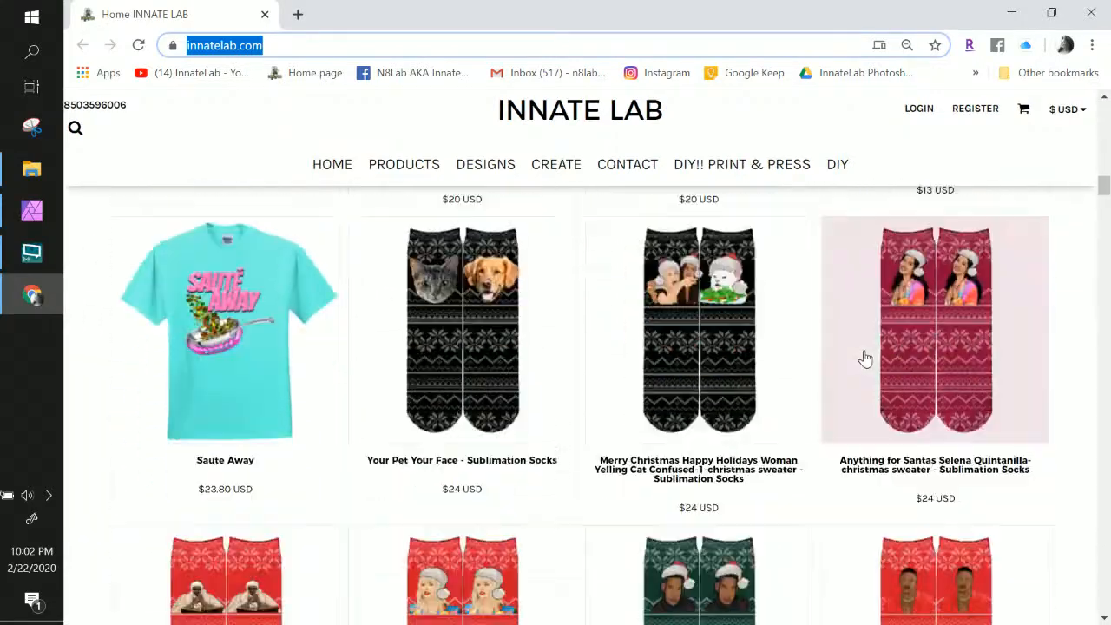
pyautogui.scroll(3, 922, 349)
pyautogui.click(922, 349)
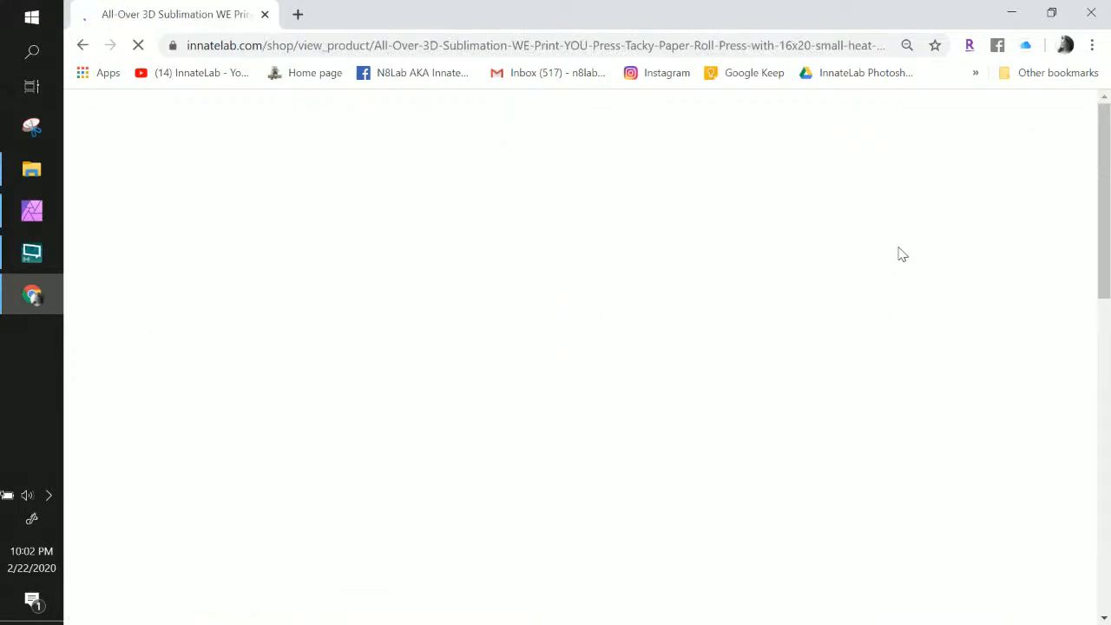
pyautogui.click(83, 45)
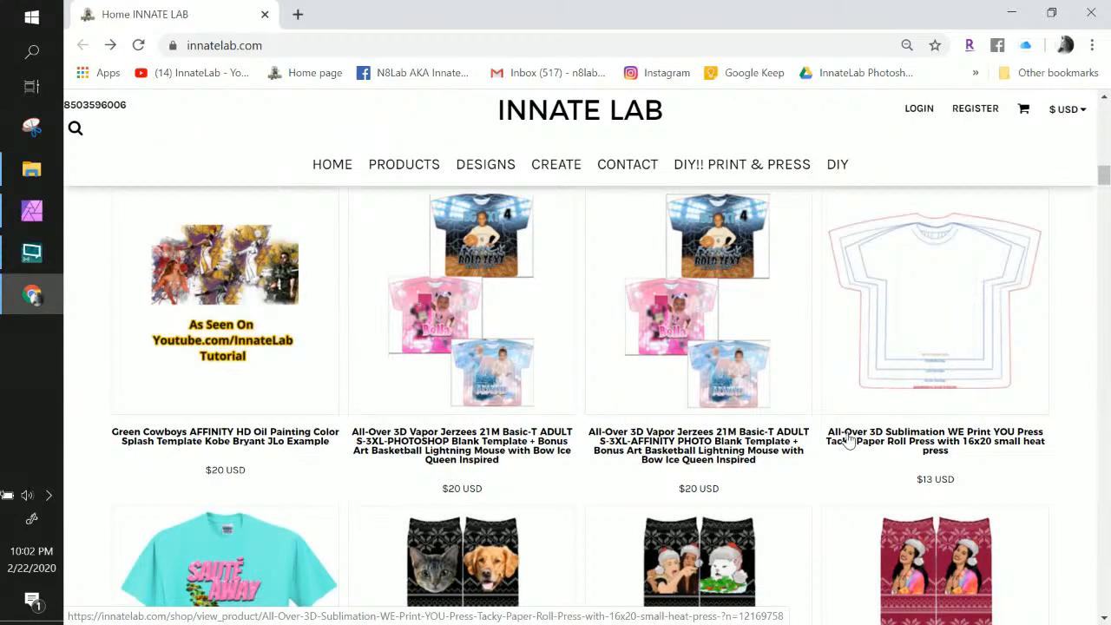
pyautogui.click(959, 306)
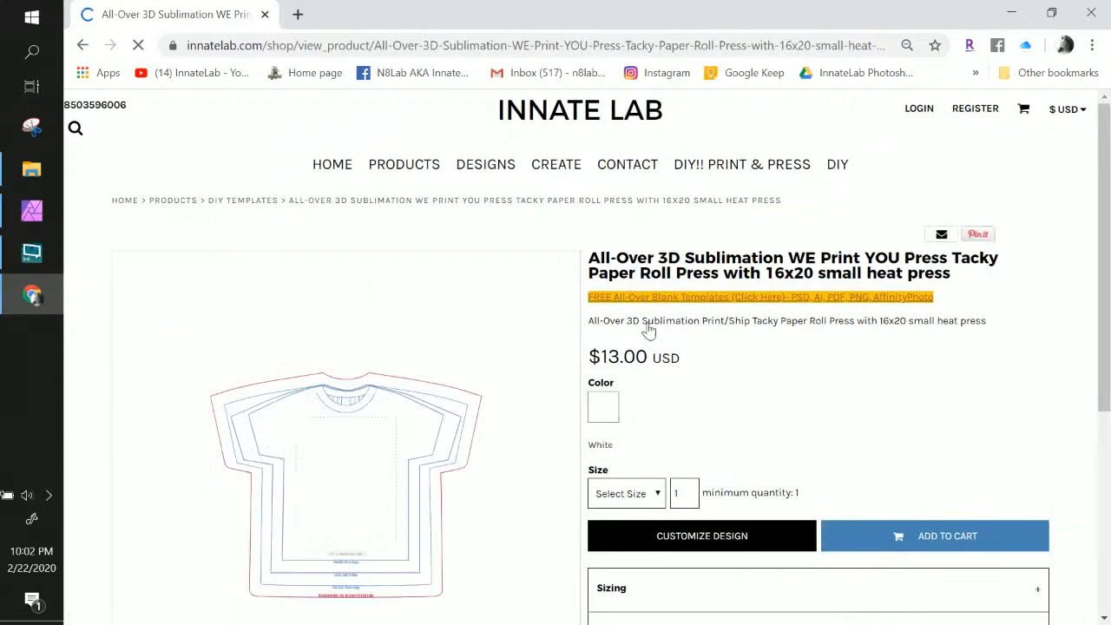
pyautogui.scroll(-1, 343, 456)
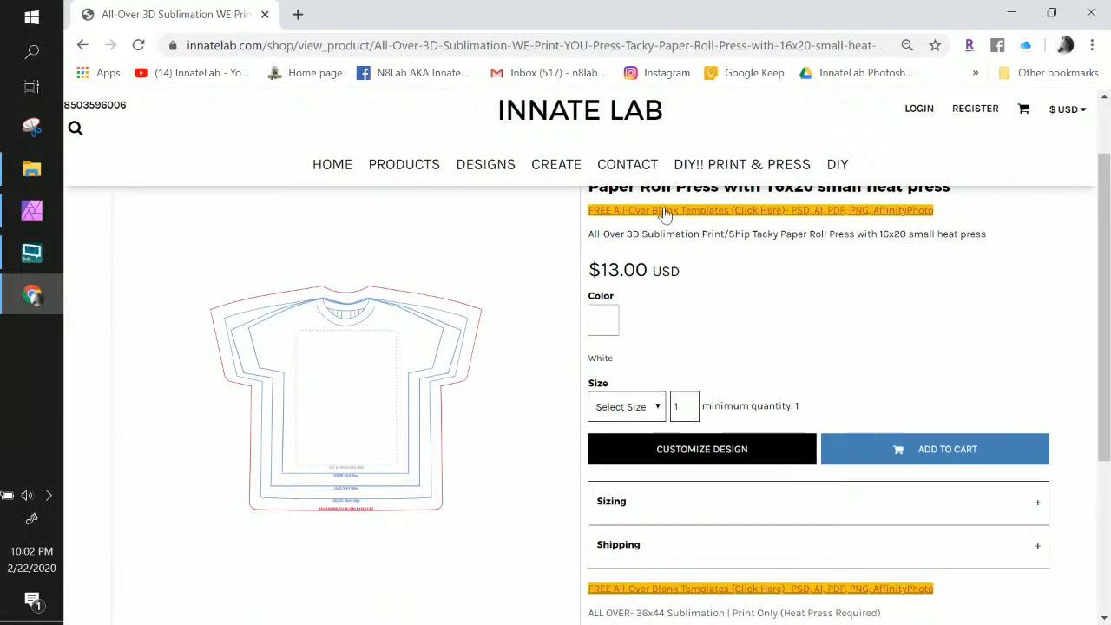
# Open the Google Drive folder of free Vapor Jerzees blank templates, then minimise Chrome
pyautogui.click(630, 211)
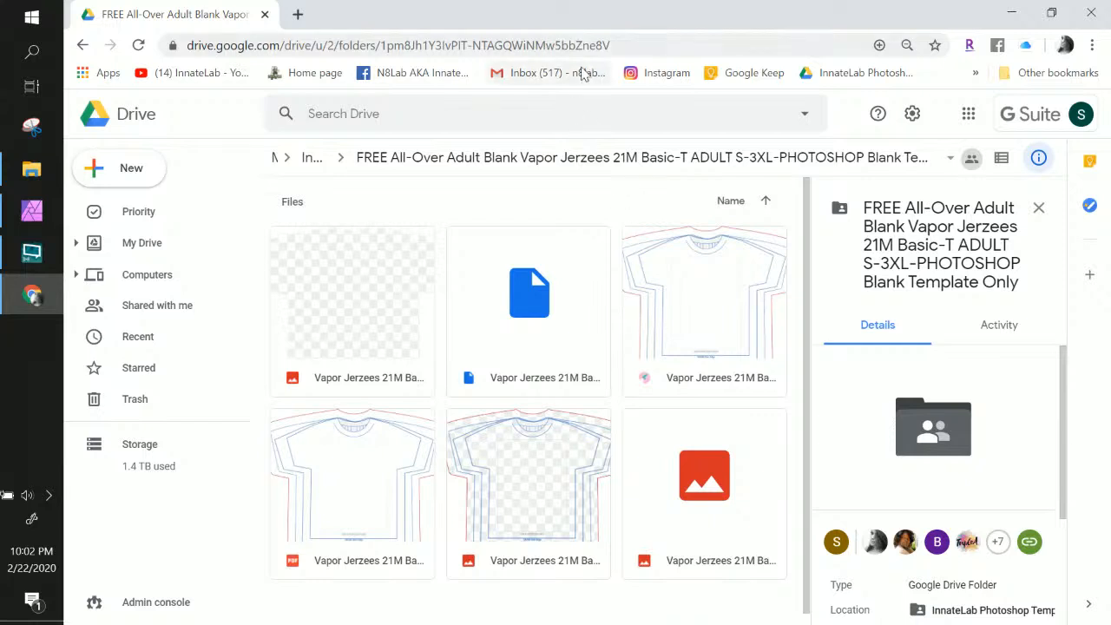
pyautogui.scroll(-1, 734, 389)
pyautogui.click(668, 20)
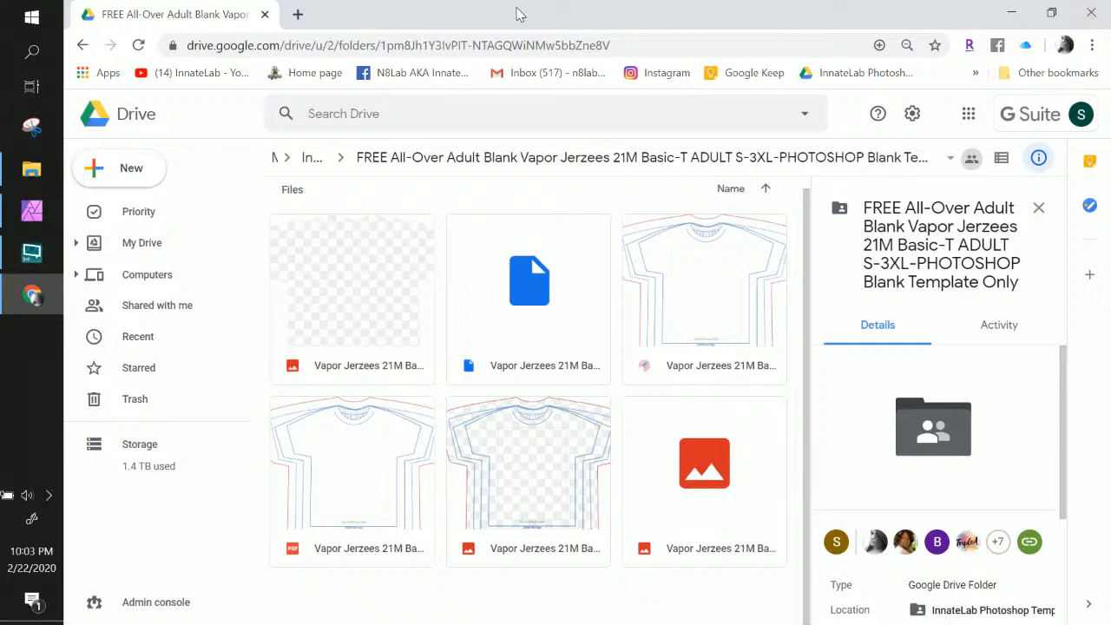
pyautogui.click(1006, 17)
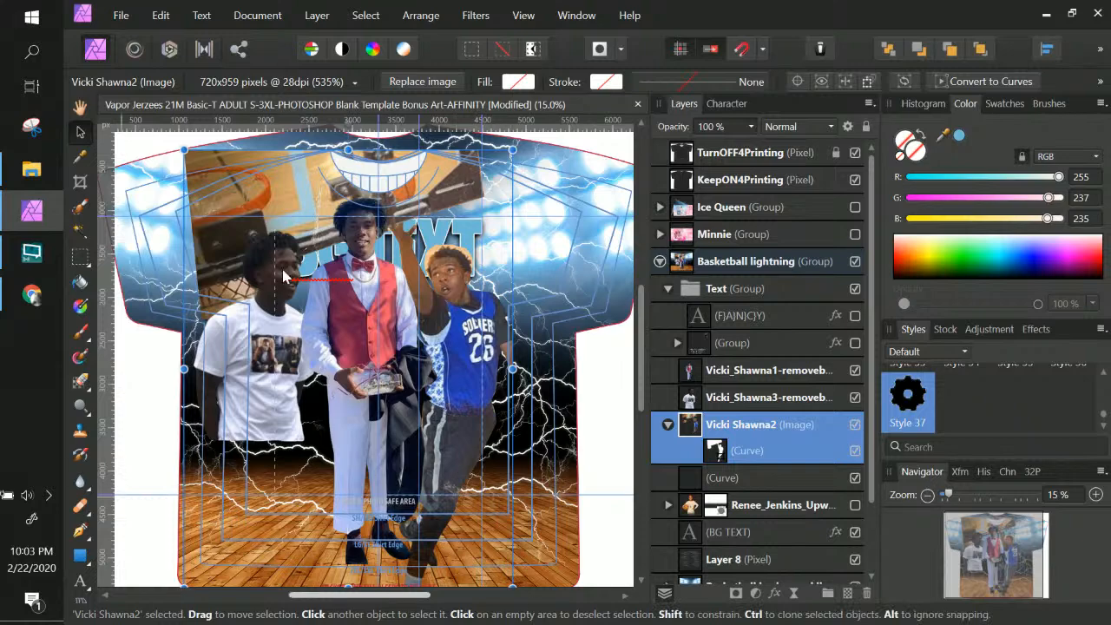
pyautogui.scroll(-1, 482, 425)
pyautogui.scroll(-2, 482, 425)
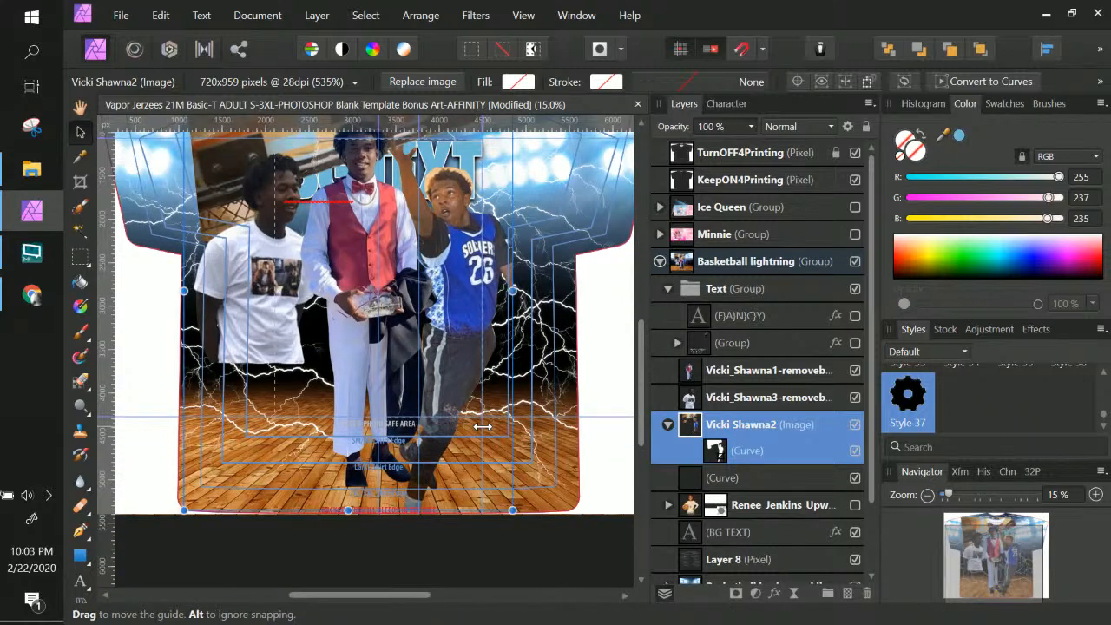
pyautogui.scroll(10, 482, 425)
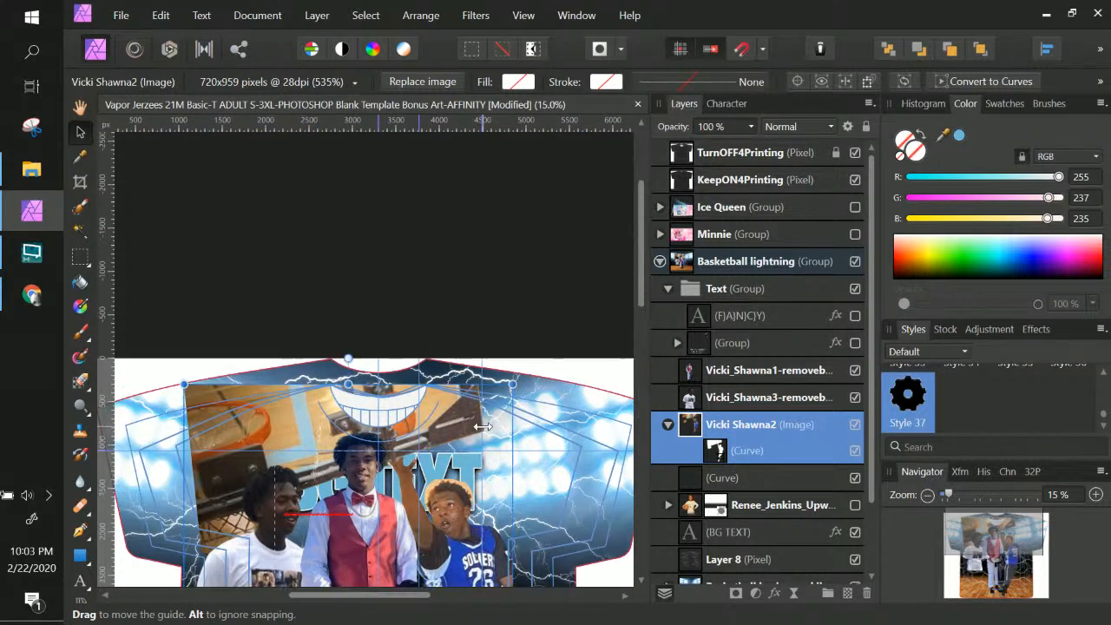
pyautogui.scroll(-8, 521, 421)
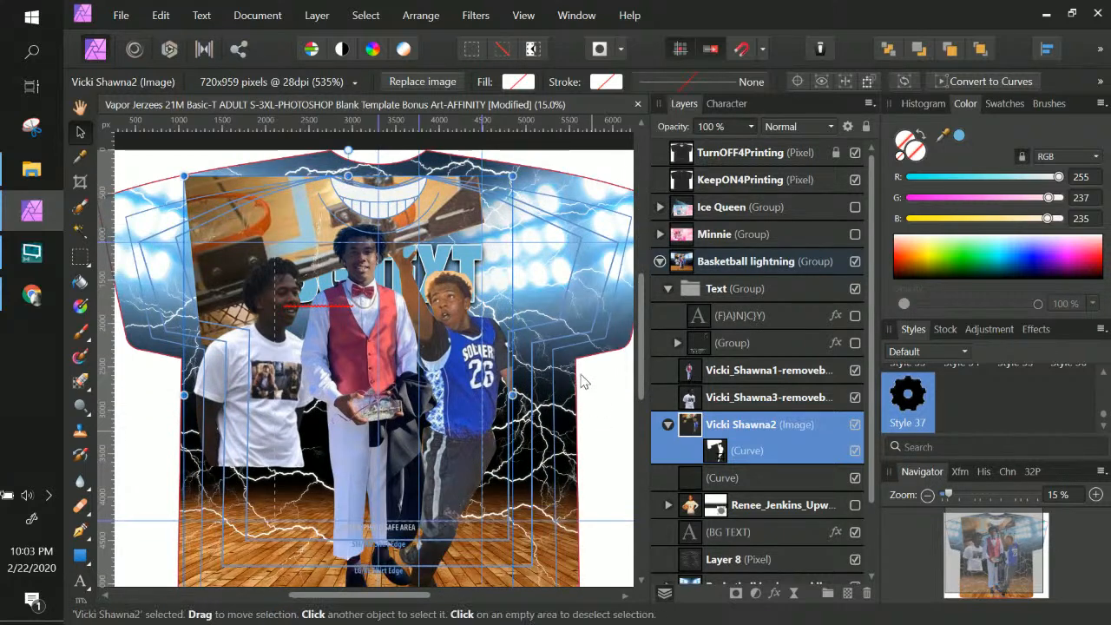
pyautogui.scroll(-6, 571, 499)
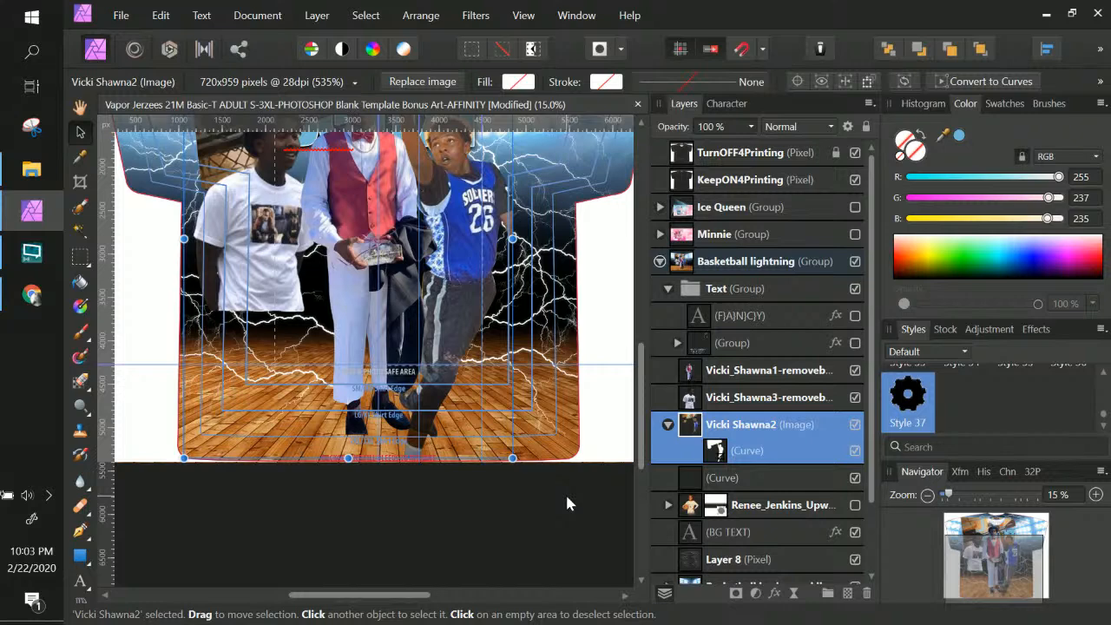
pyautogui.scroll(6, 508, 483)
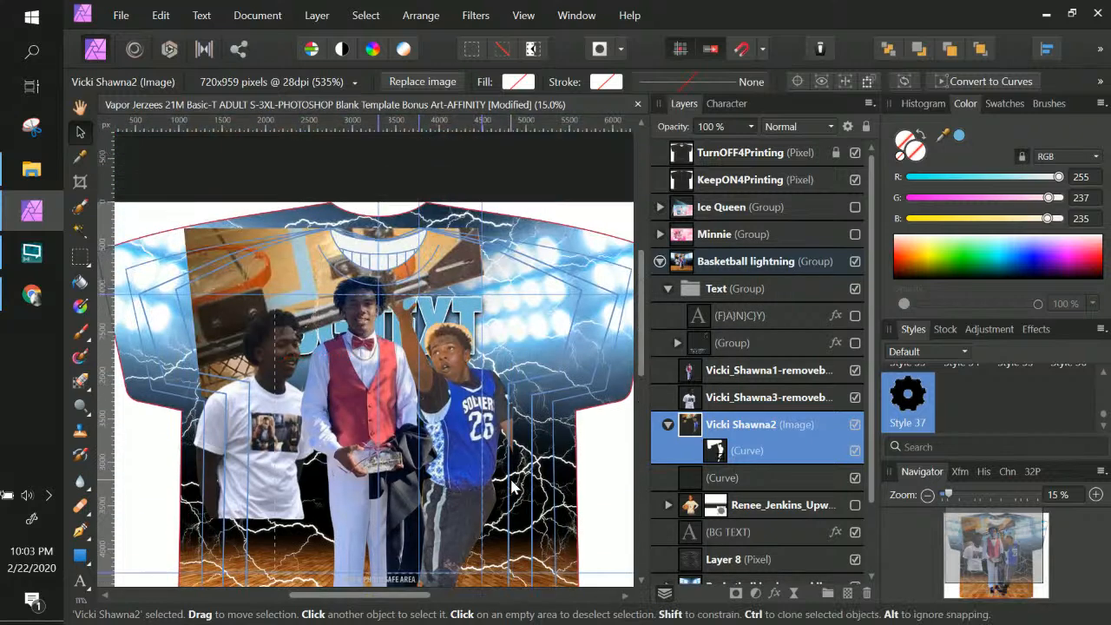
pyautogui.click(551, 317)
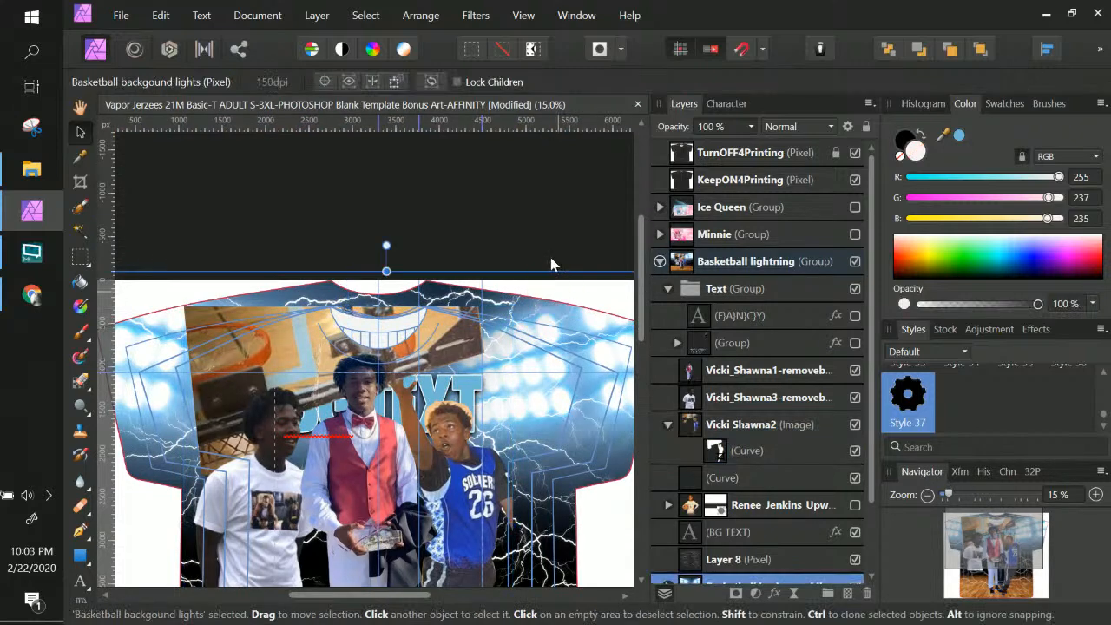
pyautogui.scroll(-3, 425, 240)
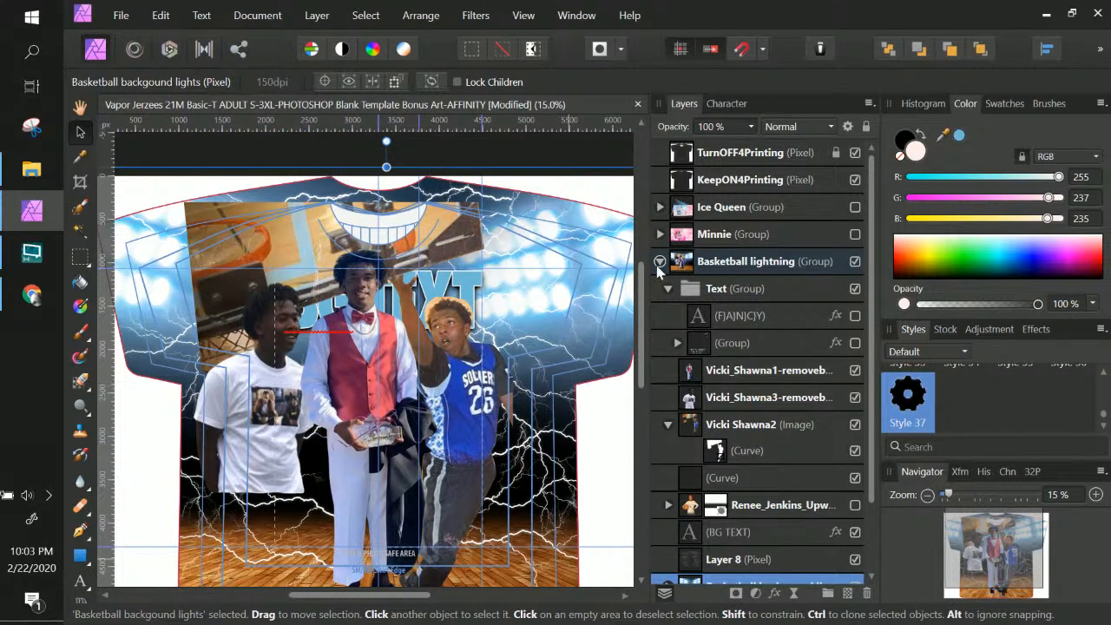
pyautogui.click(762, 265)
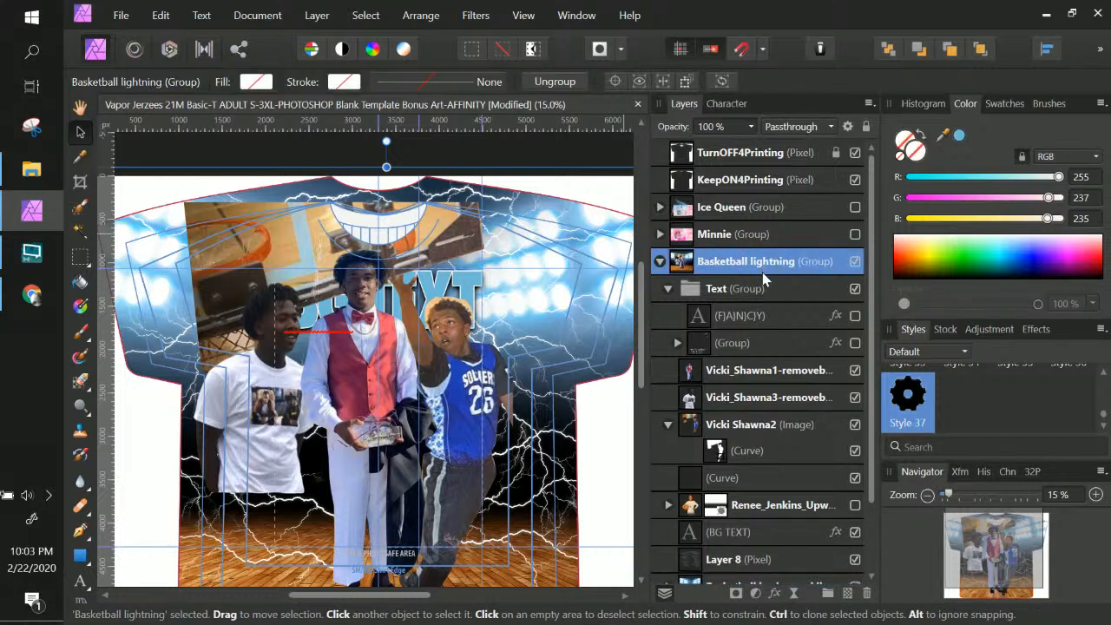
pyautogui.scroll(-3, 762, 278)
pyautogui.scroll(-1, 501, 392)
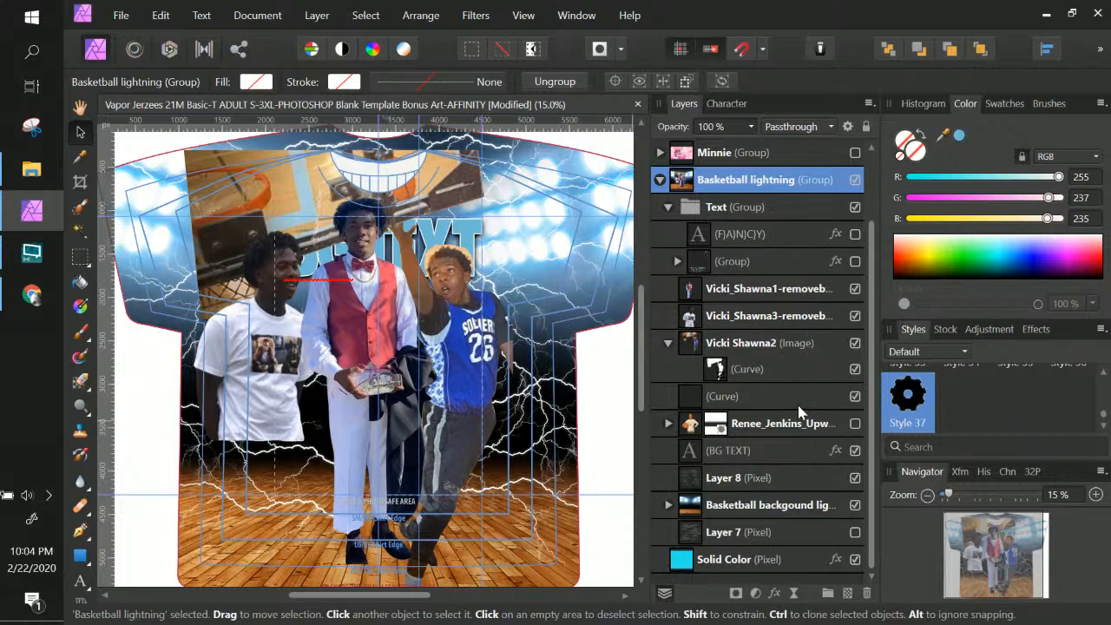
pyautogui.click(743, 290)
pyautogui.click(752, 347)
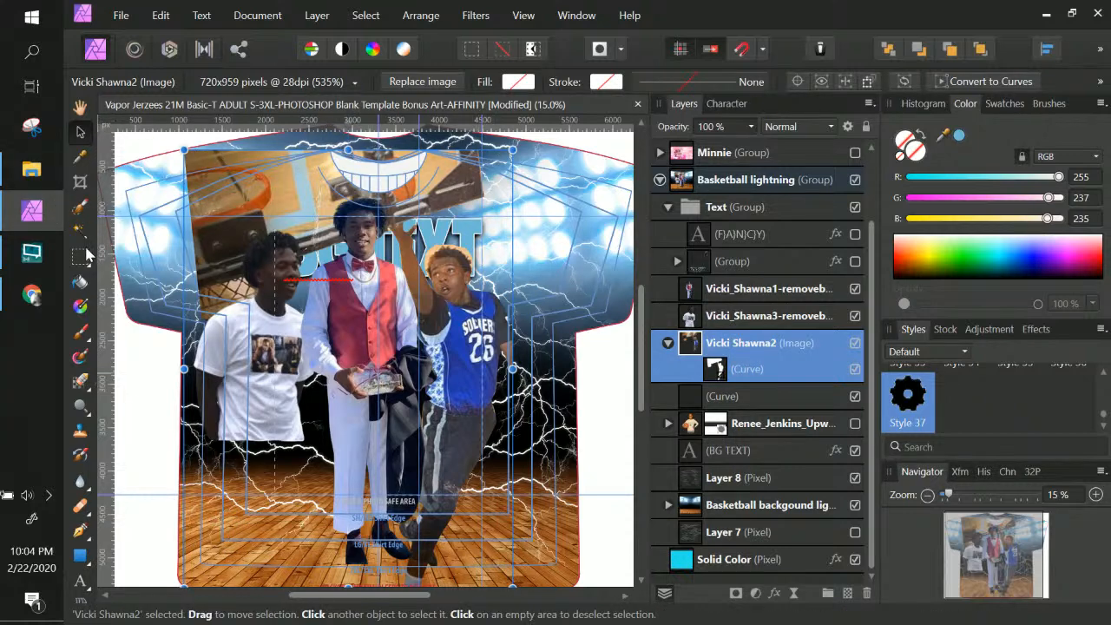
pyautogui.click(81, 332)
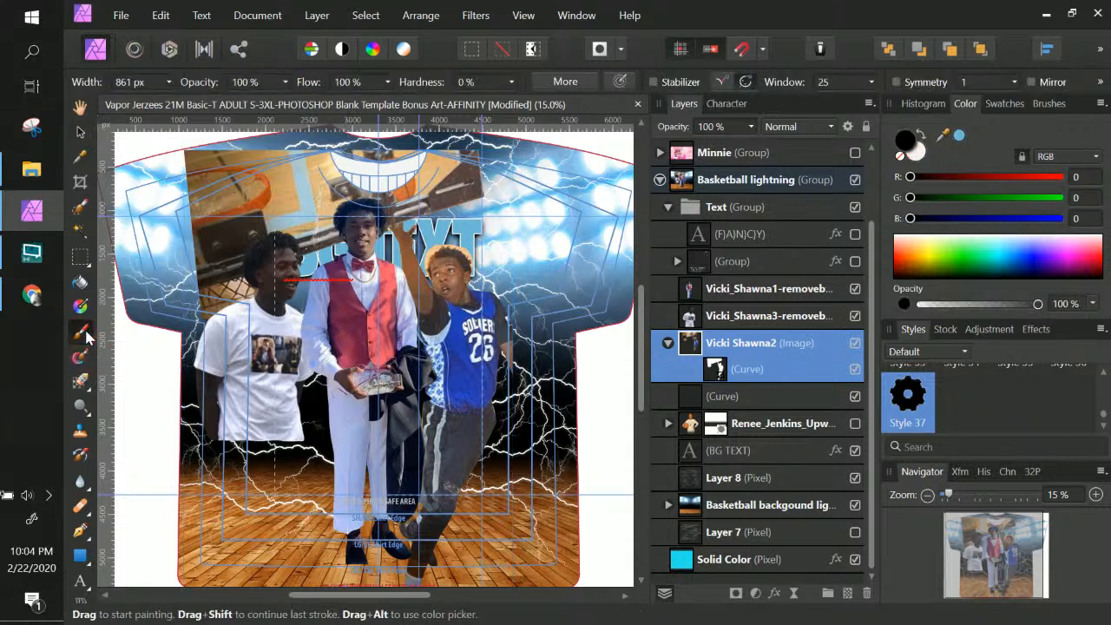
pyautogui.click(734, 595)
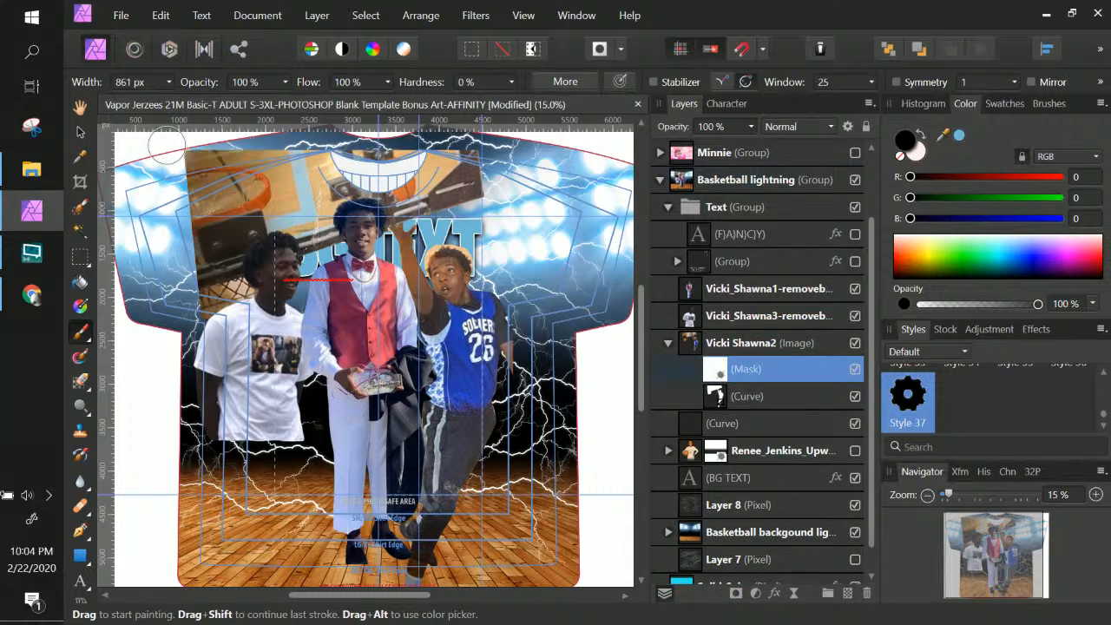
pyautogui.moveTo(167, 146)
pyautogui.mouseDown()
pyautogui.moveTo(438, 156)
pyautogui.moveTo(501, 146)
pyautogui.mouseUp()
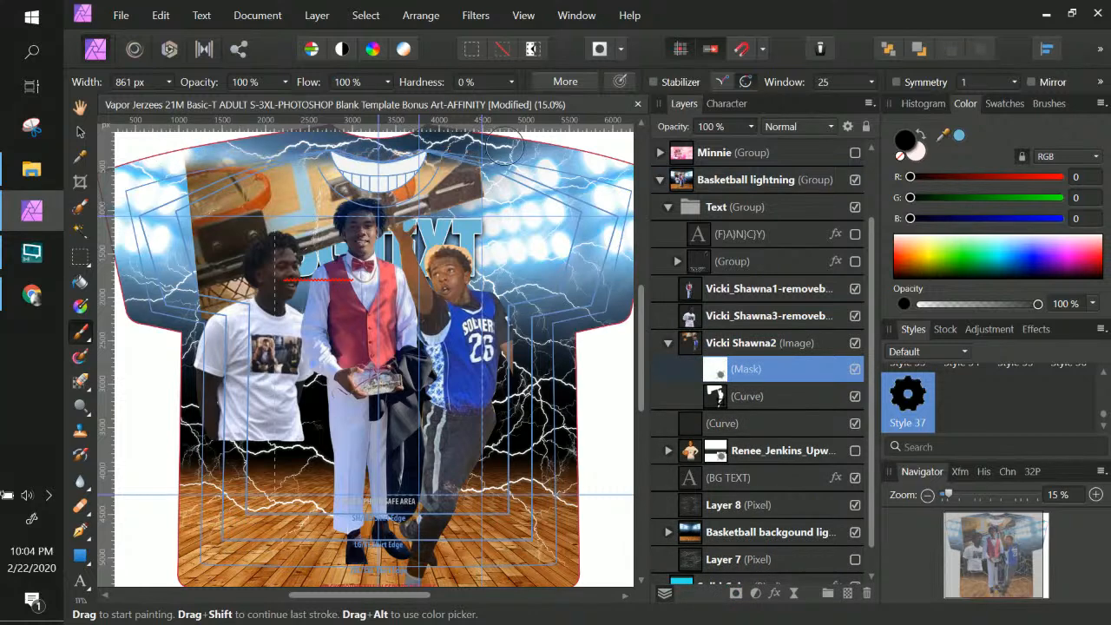
pyautogui.hotkey('ctrl', 'z')
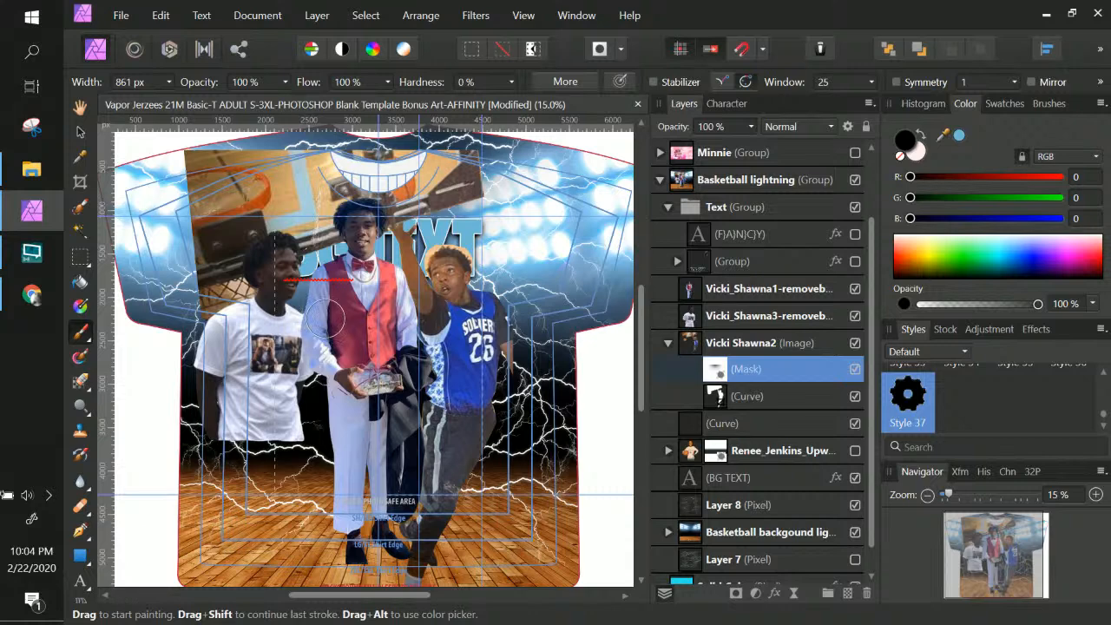
# Enlarge the brush to 1862 px and mask out the hoop image at the shirt's upper left
pyautogui.click(170, 83)
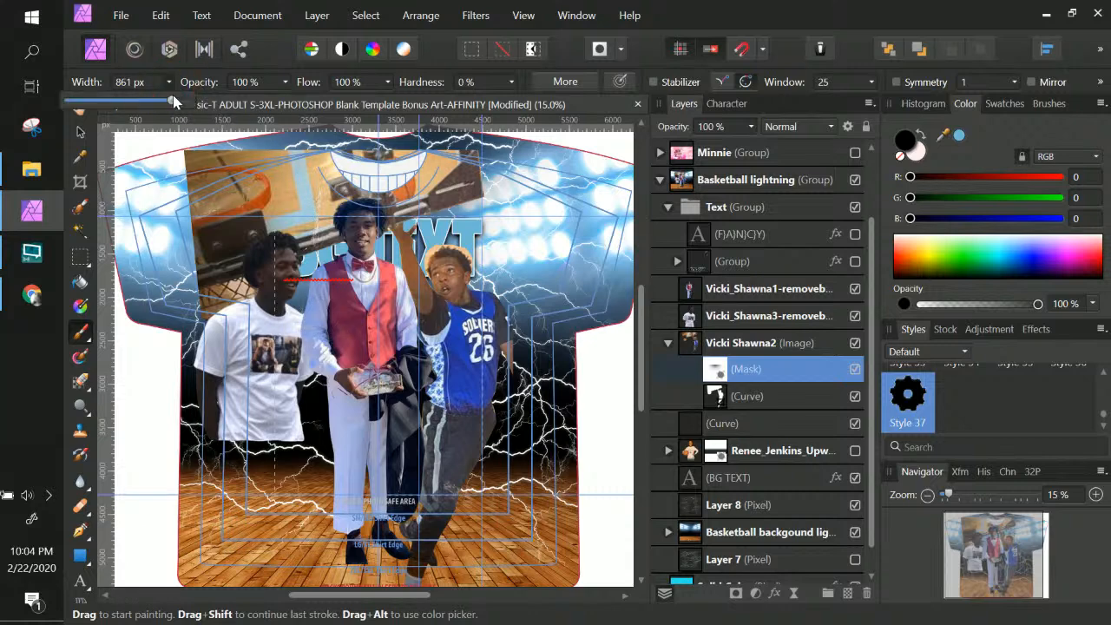
pyautogui.moveTo(179, 103); pyautogui.dragTo(186, 103)
pyautogui.click(165, 142)
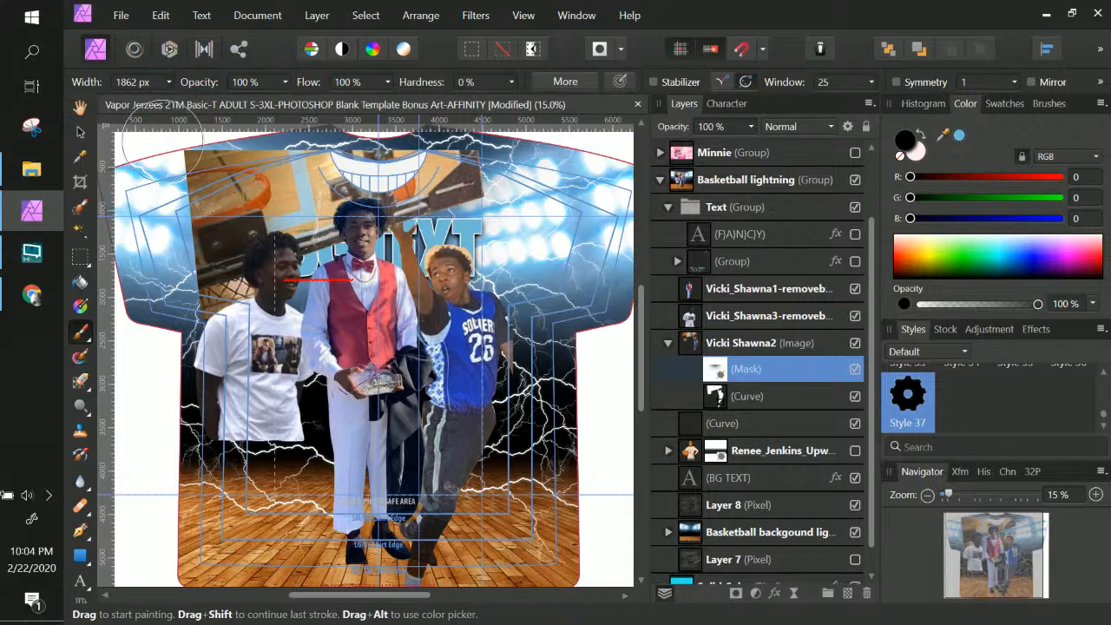
pyautogui.hotkey('ctrl', 'z')
pyautogui.scroll(2, 230, 165)
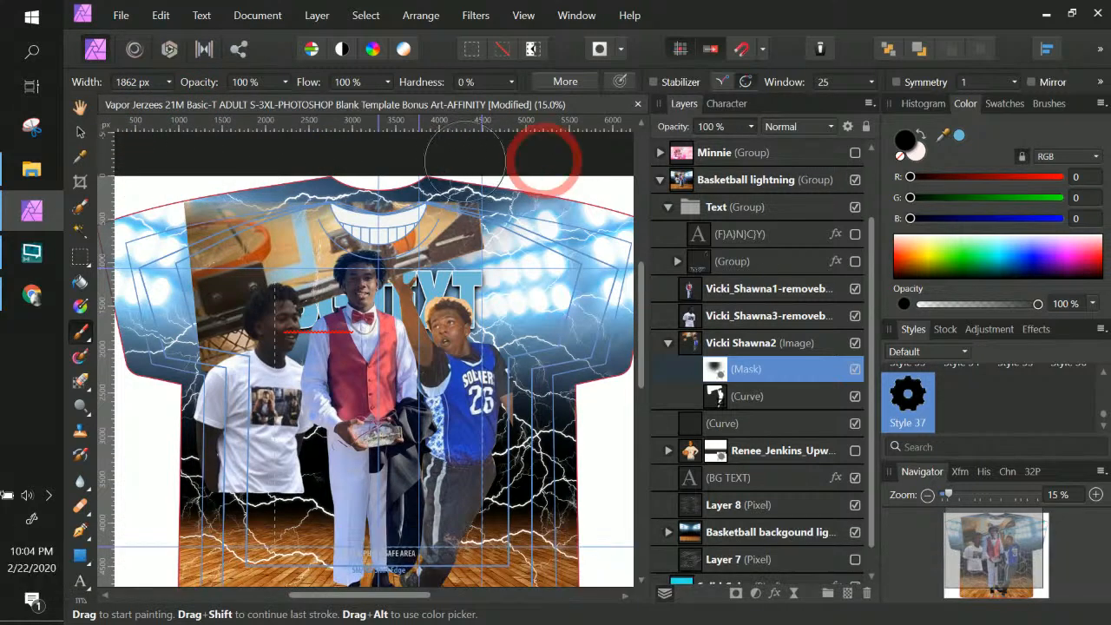
pyautogui.moveTo(183, 156); pyautogui.dragTo(174, 461)
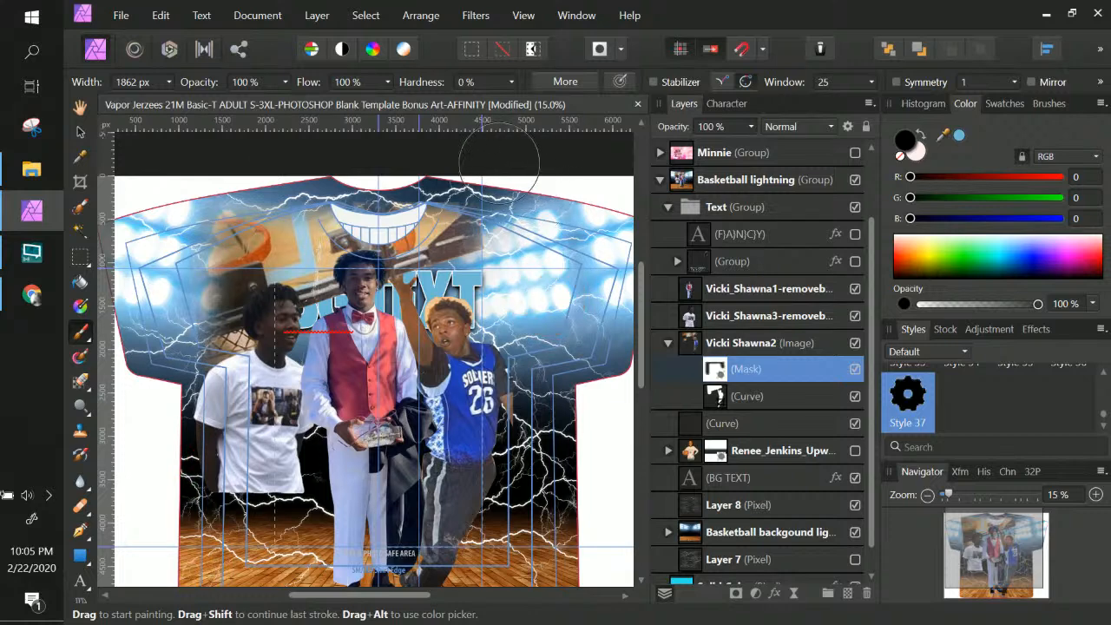
pyautogui.click(144, 145)
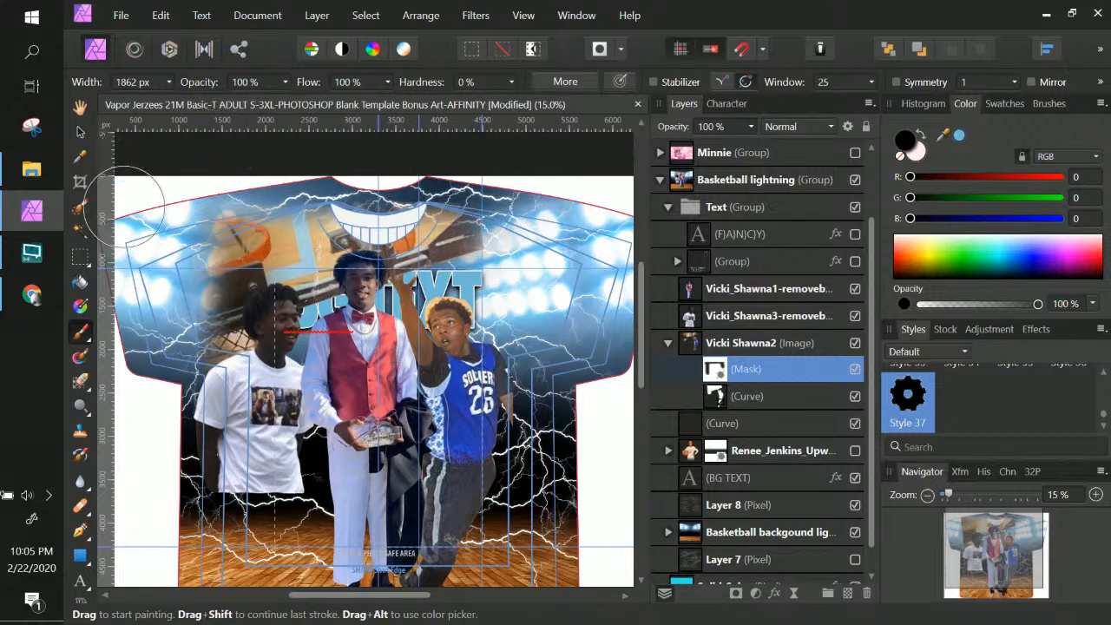
pyautogui.click(262, 395)
pyautogui.click(185, 409)
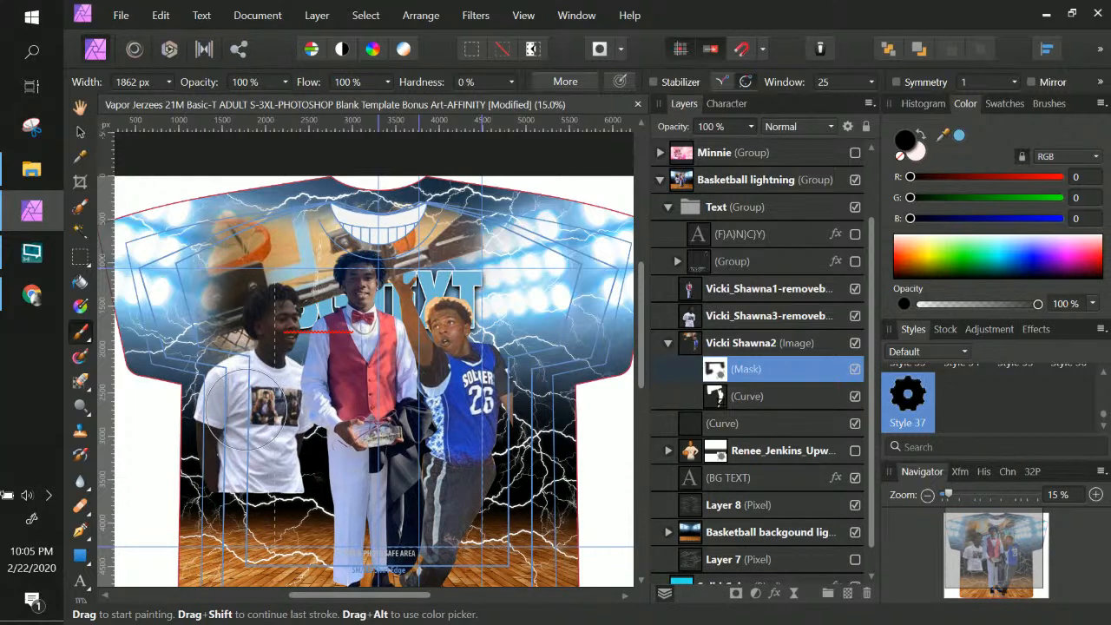
pyautogui.scroll(-2, 226, 328)
pyautogui.scroll(2, 230, 318)
pyautogui.scroll(-5, 332, 464)
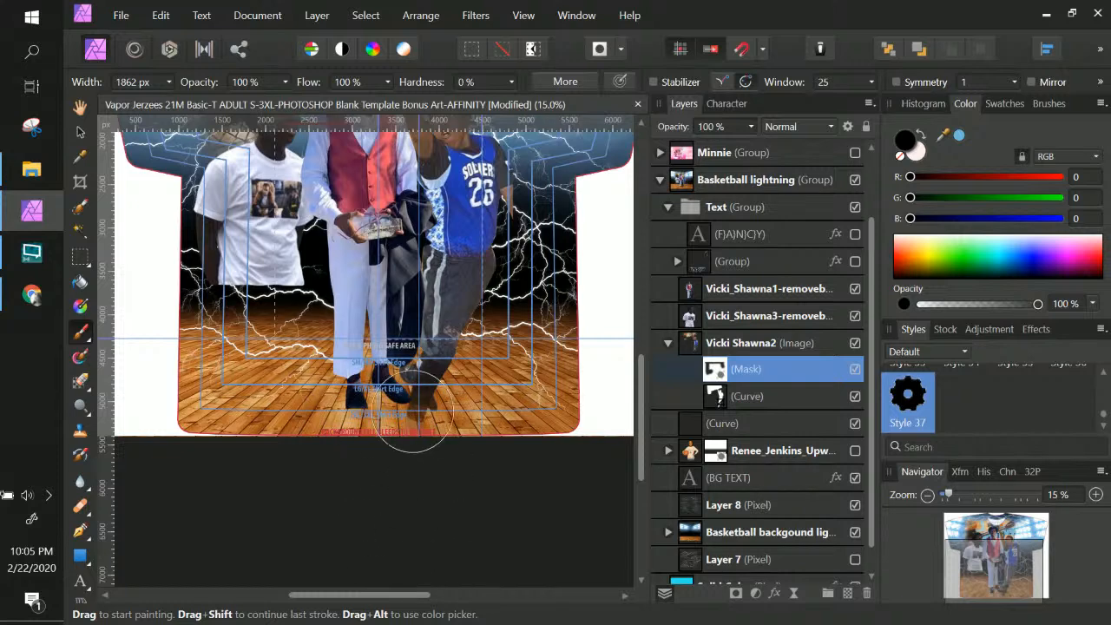
pyautogui.scroll(3, 386, 427)
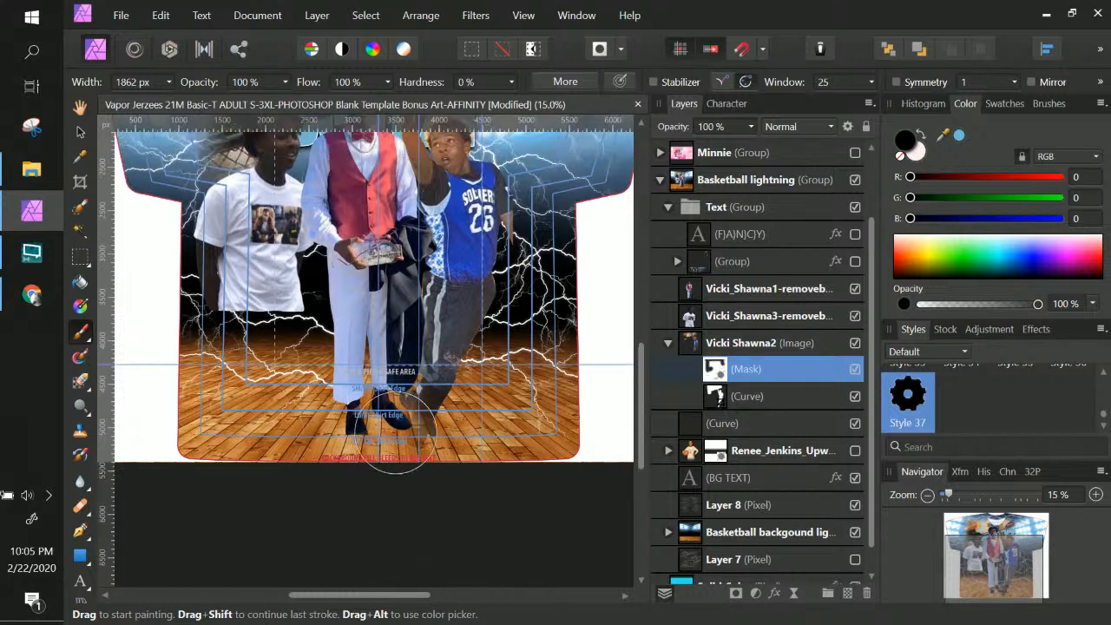
pyautogui.scroll(1, 395, 430)
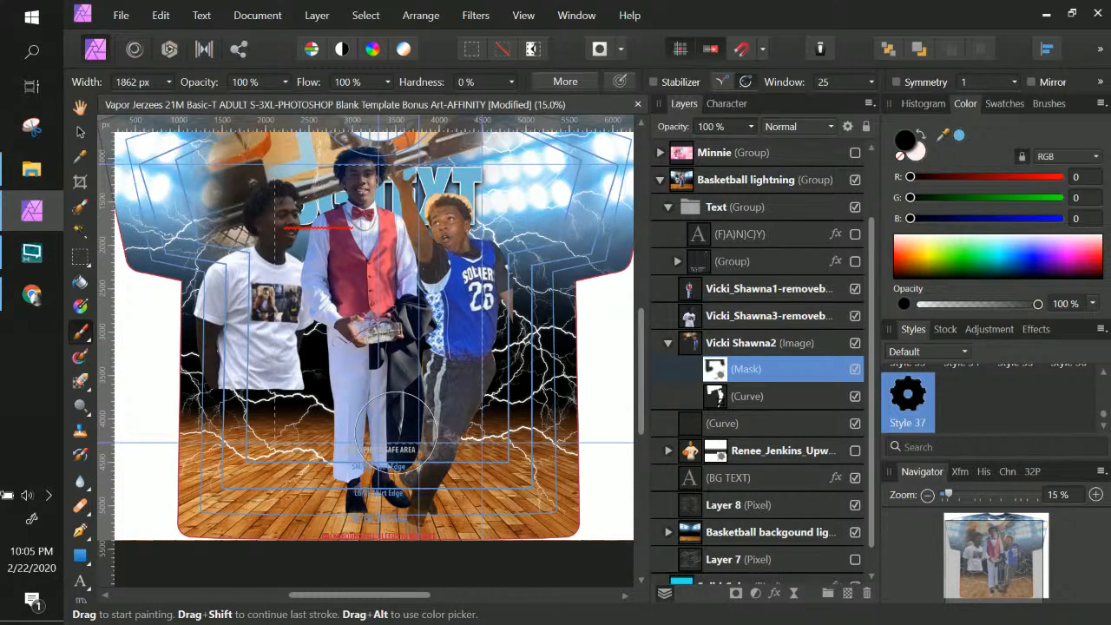
pyautogui.scroll(3, 395, 433)
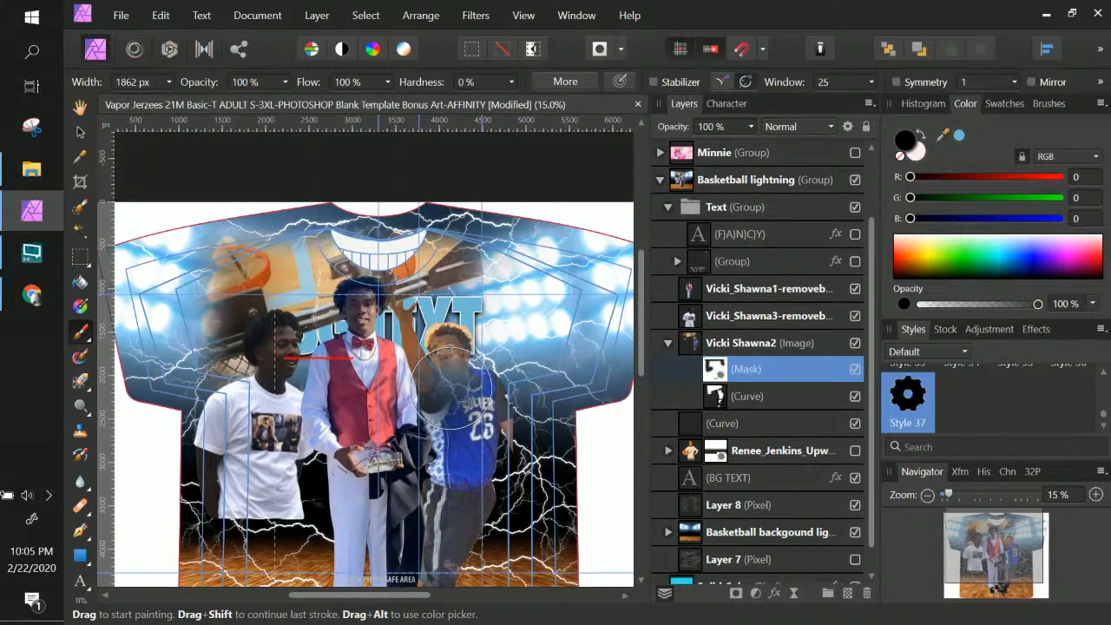
pyautogui.press('ctrl+KP_Add')
pyautogui.press('ctrl+KP_Add')
pyautogui.press('ctrl+KP_Add')
pyautogui.press('ctrl+KP_Add')
pyautogui.press('ctrl+KP_Add')
pyautogui.press('ctrl+KP_Add')
pyautogui.press('space')
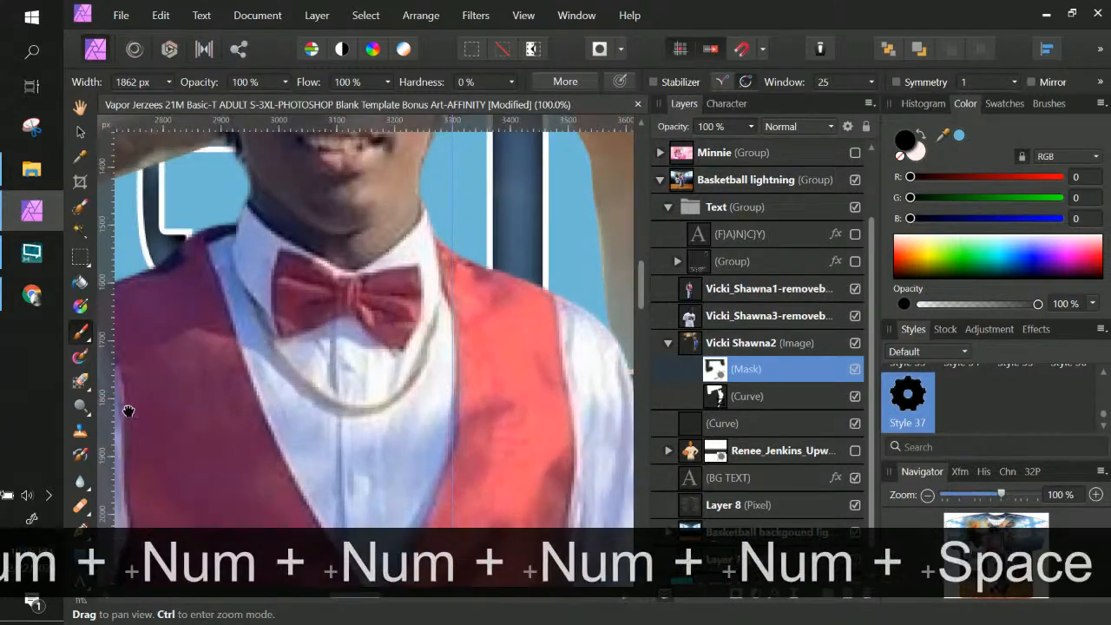
pyautogui.moveTo(471, 358); pyautogui.dragTo(128, 411)
pyautogui.moveTo(439, 349); pyautogui.dragTo(273, 345)
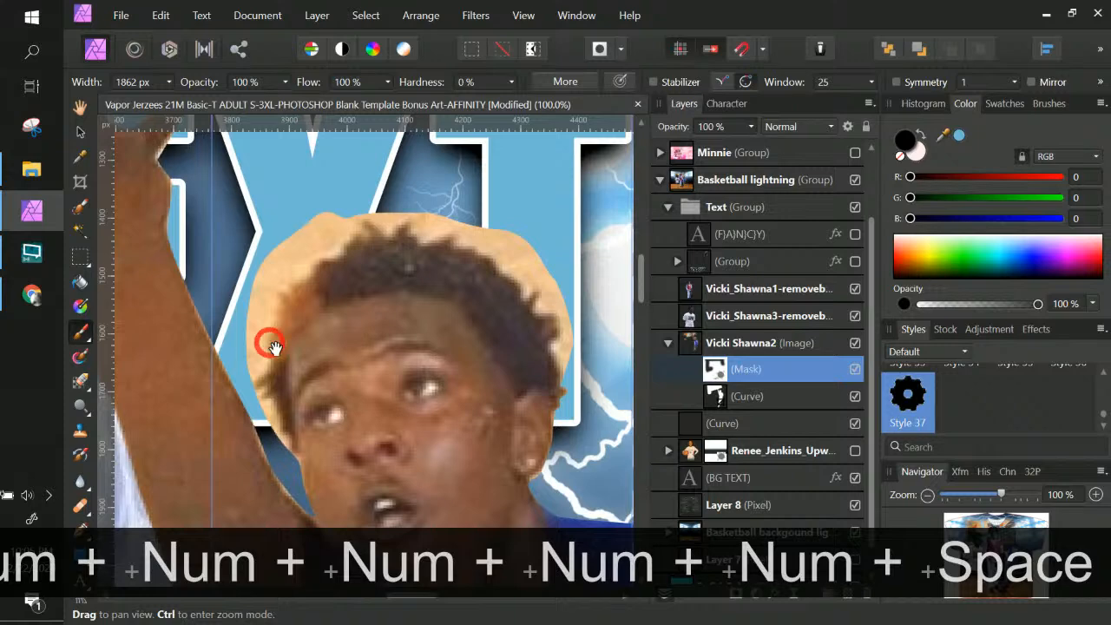
pyautogui.click(79, 209)
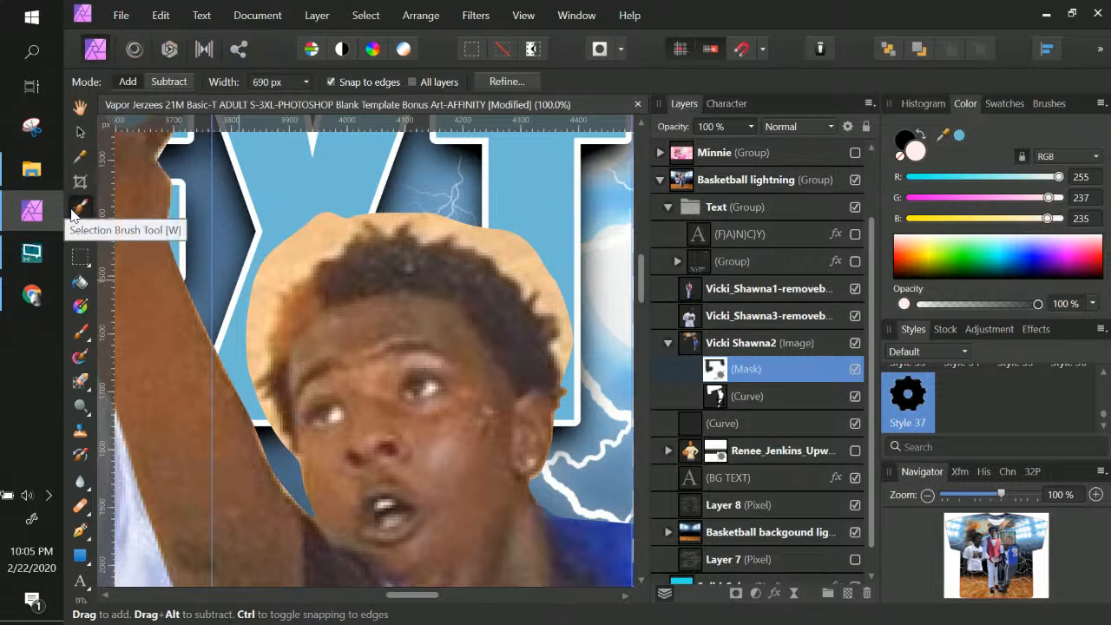
pyautogui.click(736, 346)
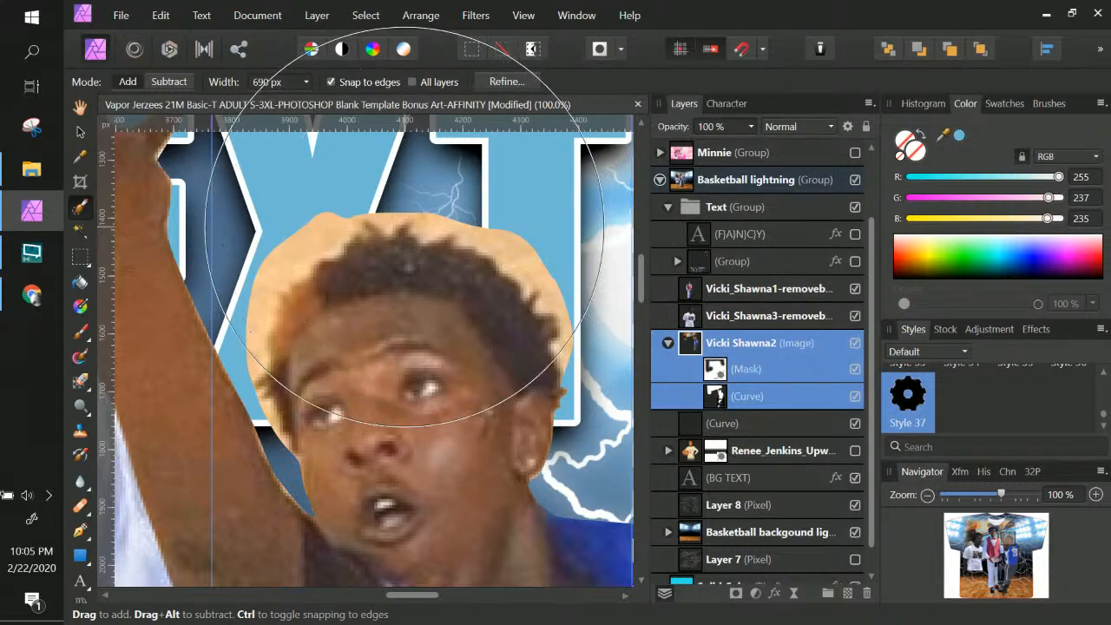
pyautogui.click(165, 81)
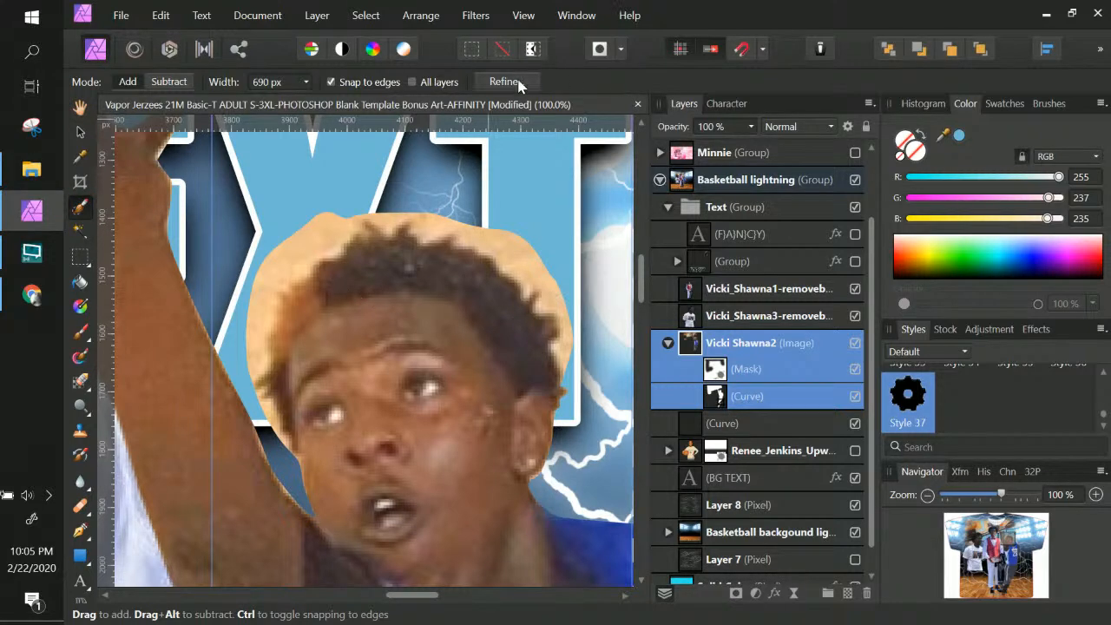
pyautogui.click(721, 348)
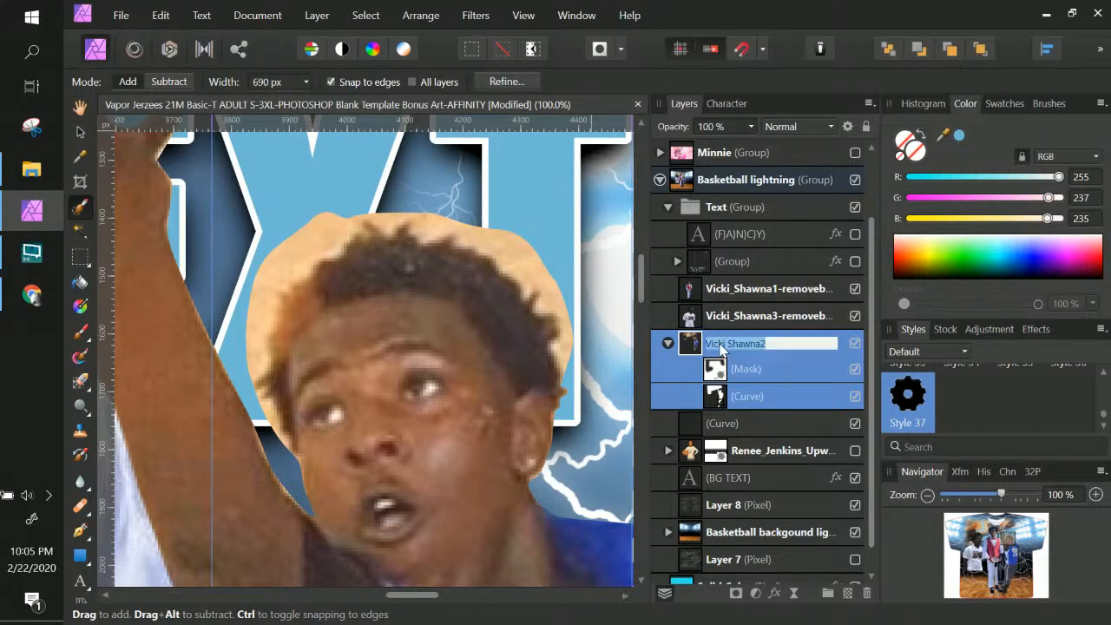
pyautogui.moveTo(342, 317); pyautogui.dragTo(397, 321)
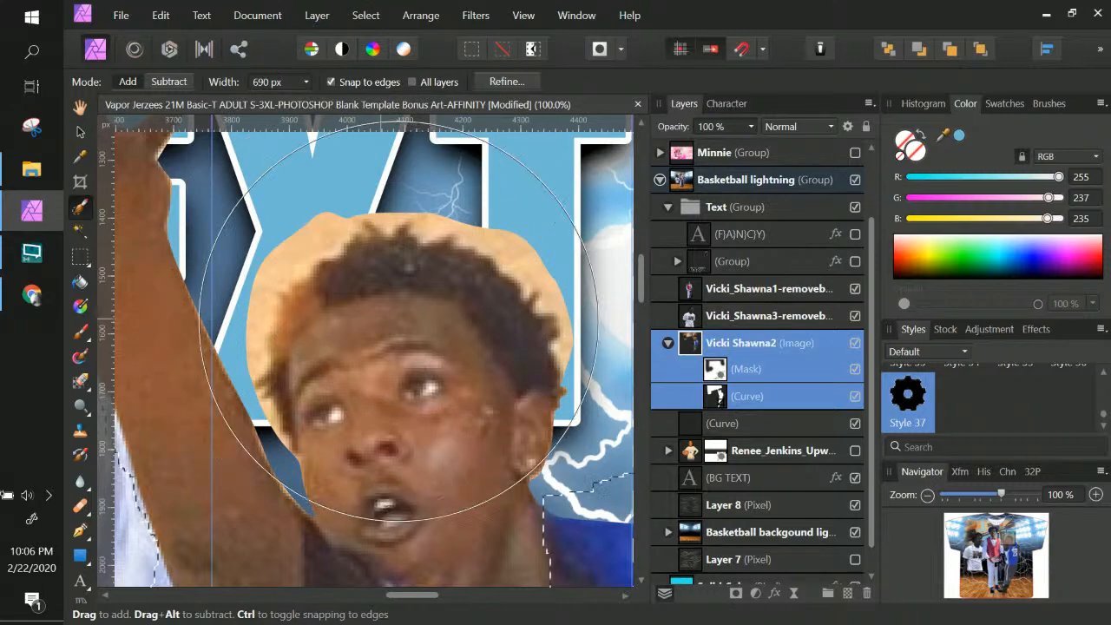
pyautogui.press('ctrl')
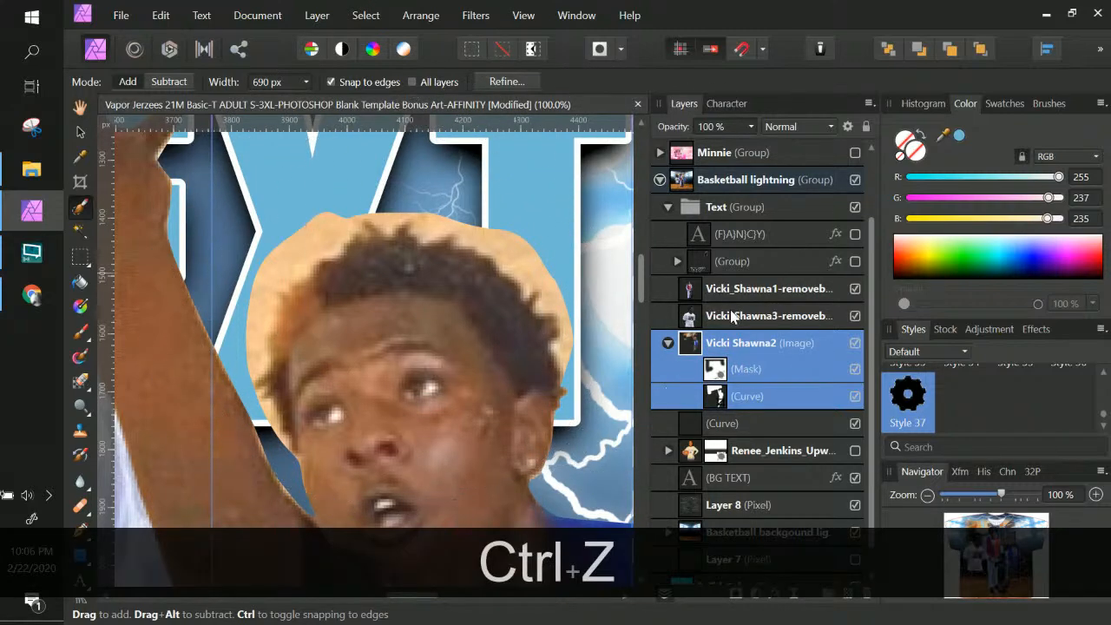
pyautogui.doubleClick(737, 344)
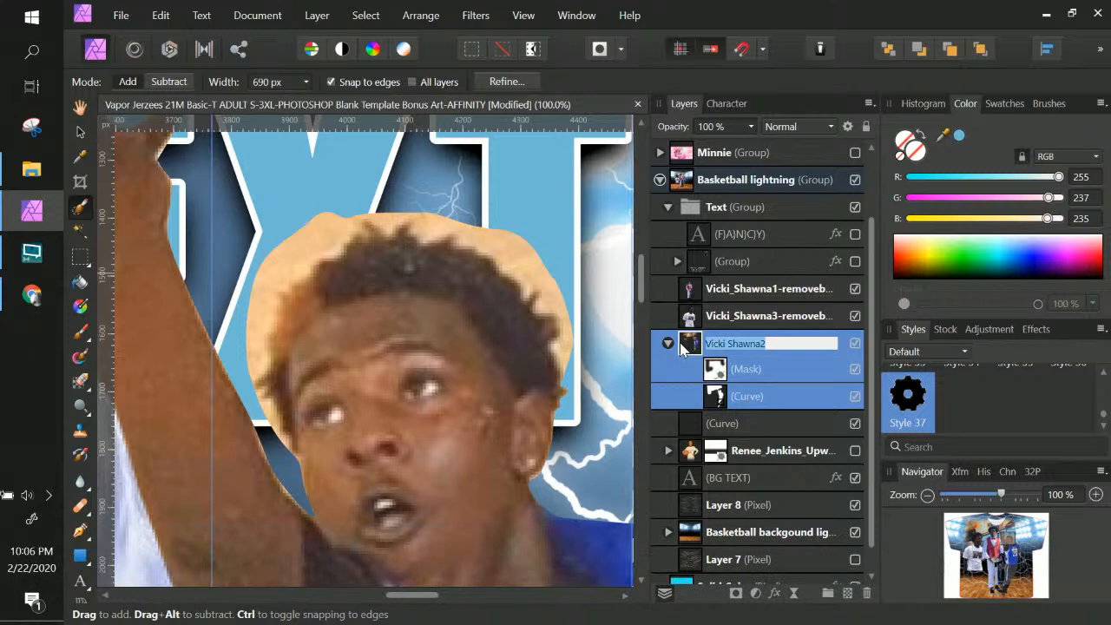
pyautogui.click(688, 347)
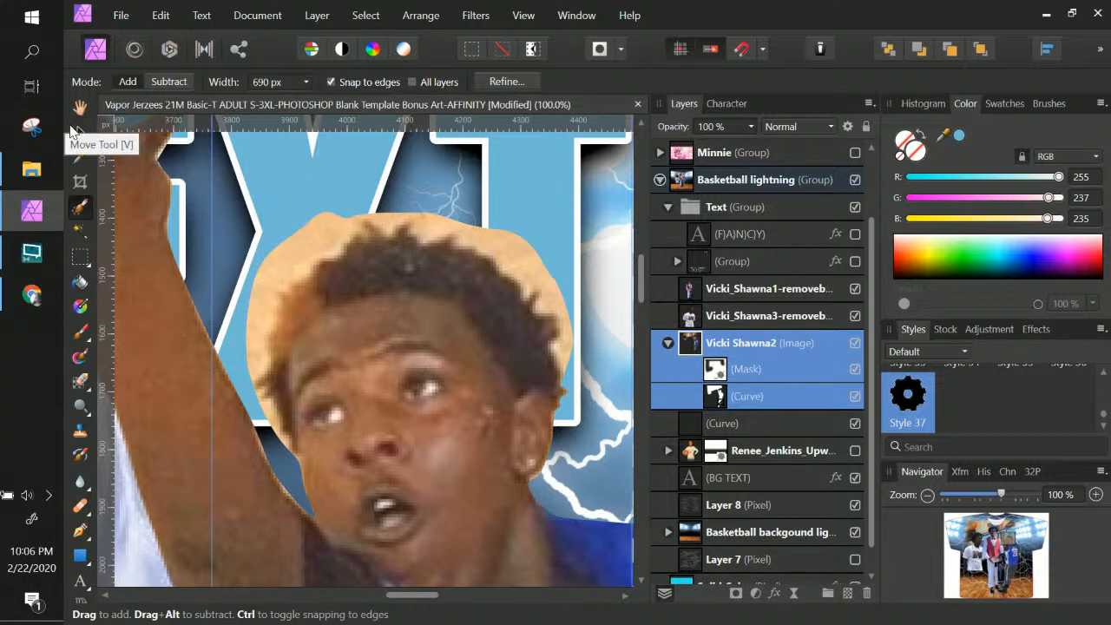
# Shrink the Paint Brush and set the Selection Brush to a fine tip of about 14 px
pyautogui.click(81, 332)
pyautogui.click(167, 82)
pyautogui.moveTo(154, 101); pyautogui.dragTo(70, 102)
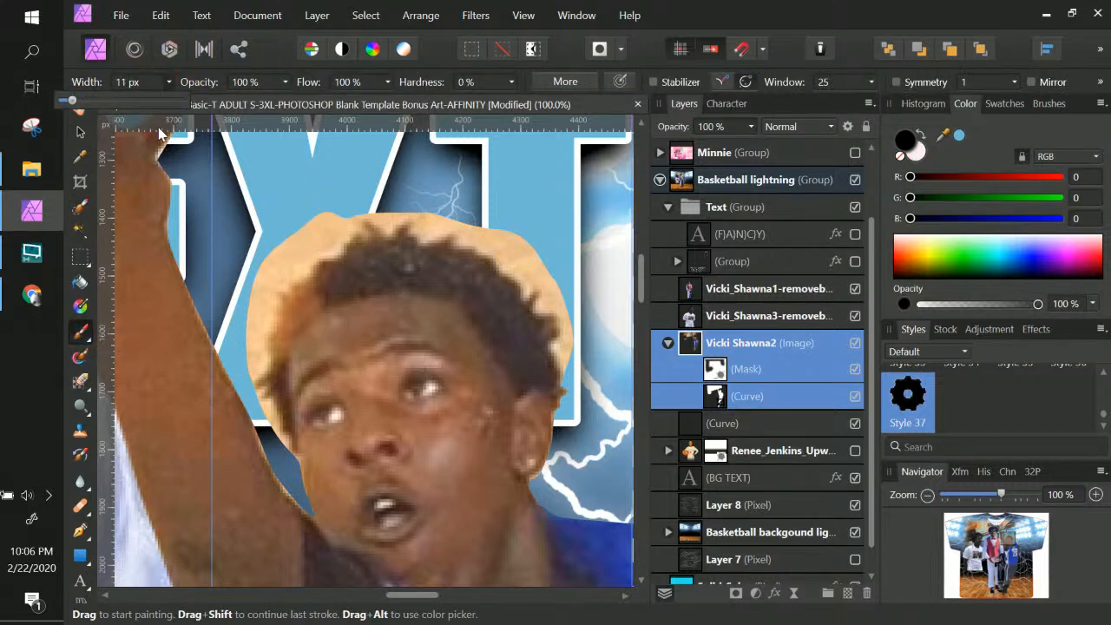
pyautogui.click(80, 208)
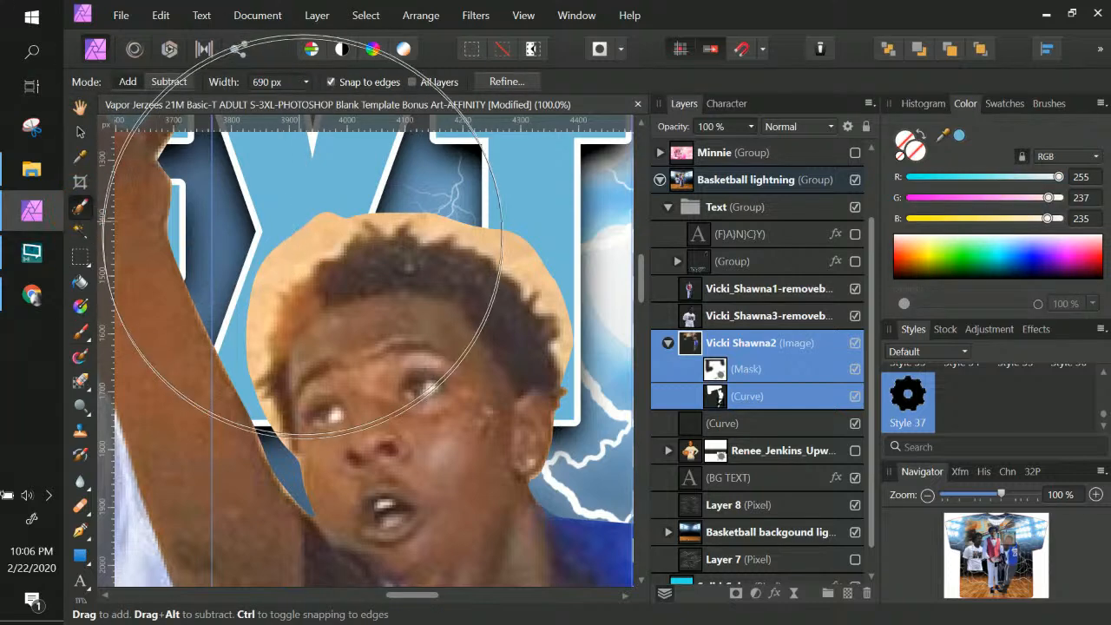
pyautogui.click(305, 82)
pyautogui.moveTo(310, 102); pyautogui.dragTo(219, 103)
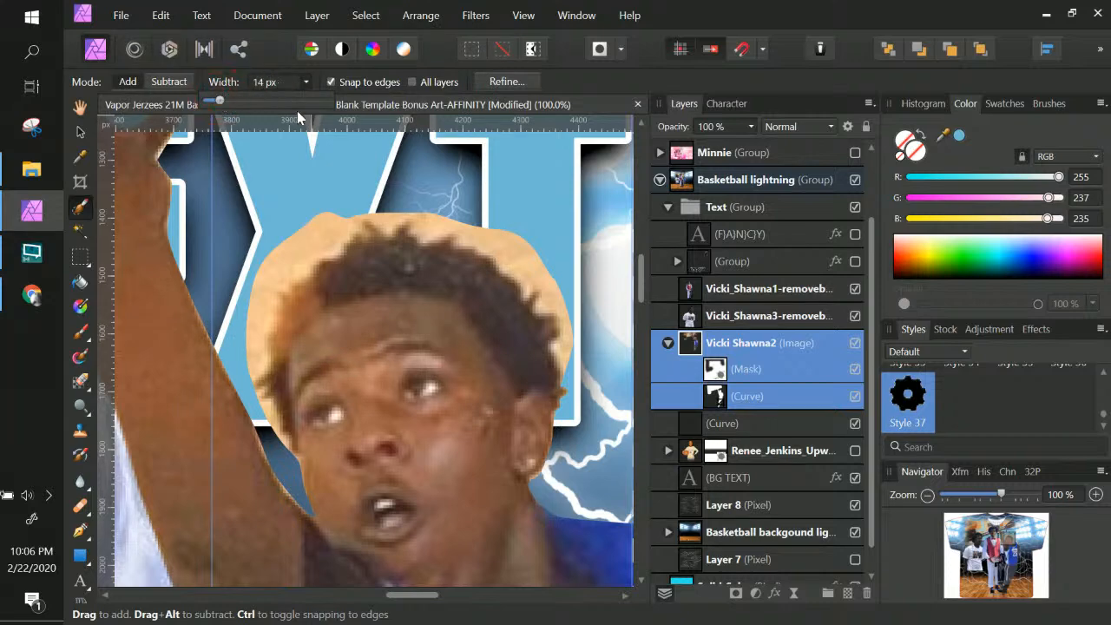
# Select the tan halo between the raised arm and around the boy's hair
pyautogui.moveTo(325, 226); pyautogui.dragTo(259, 285)
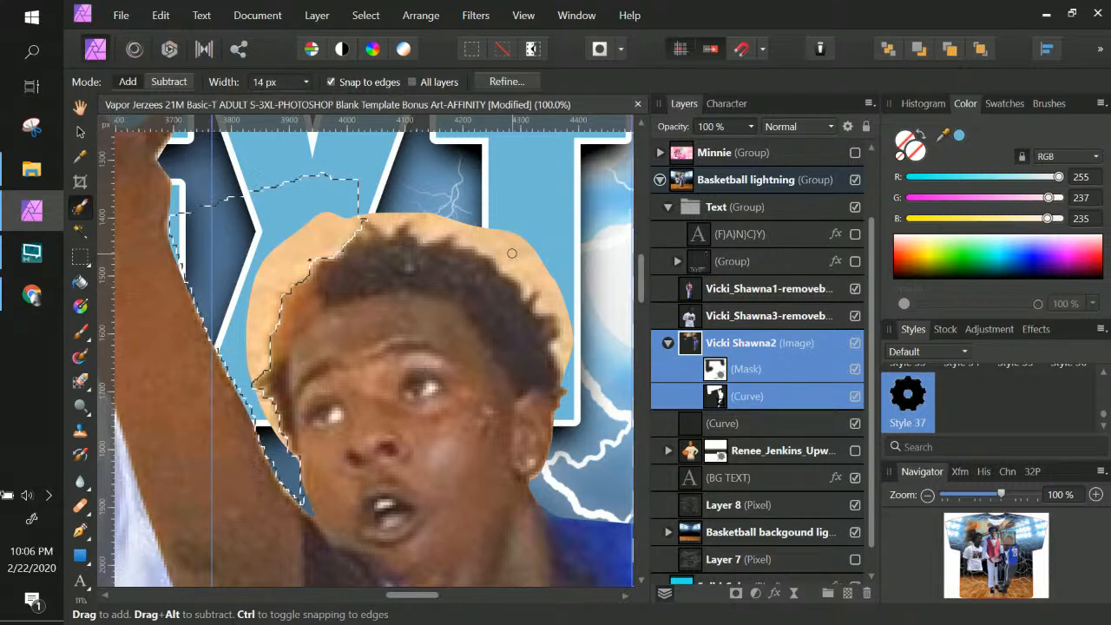
pyautogui.moveTo(504, 256)
pyautogui.mouseDown()
pyautogui.moveTo(567, 312)
pyautogui.moveTo(580, 405)
pyautogui.mouseUp()
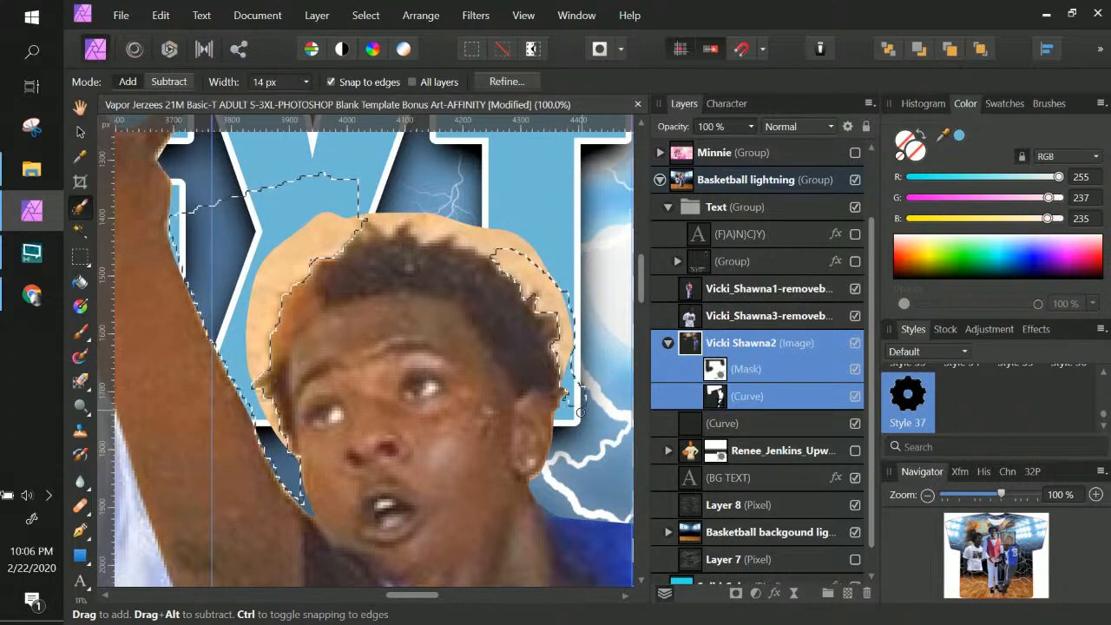
pyautogui.moveTo(505, 251)
pyautogui.mouseDown()
pyautogui.moveTo(431, 212)
pyautogui.moveTo(405, 214)
pyautogui.moveTo(456, 230)
pyautogui.moveTo(451, 241)
pyautogui.moveTo(373, 215)
pyautogui.mouseUp()
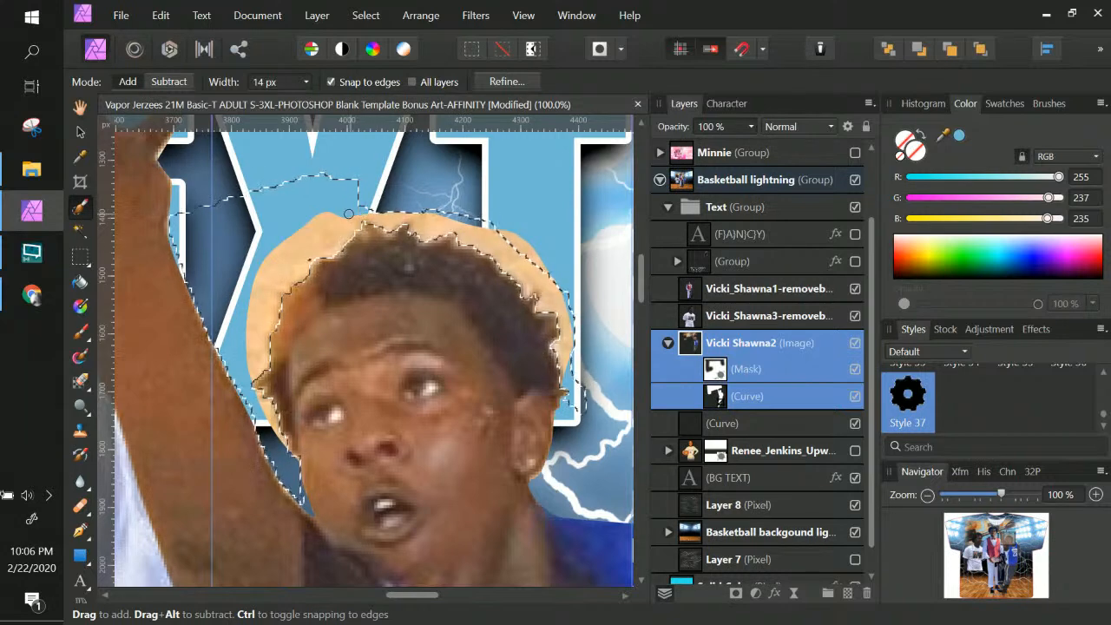
pyautogui.click(398, 213)
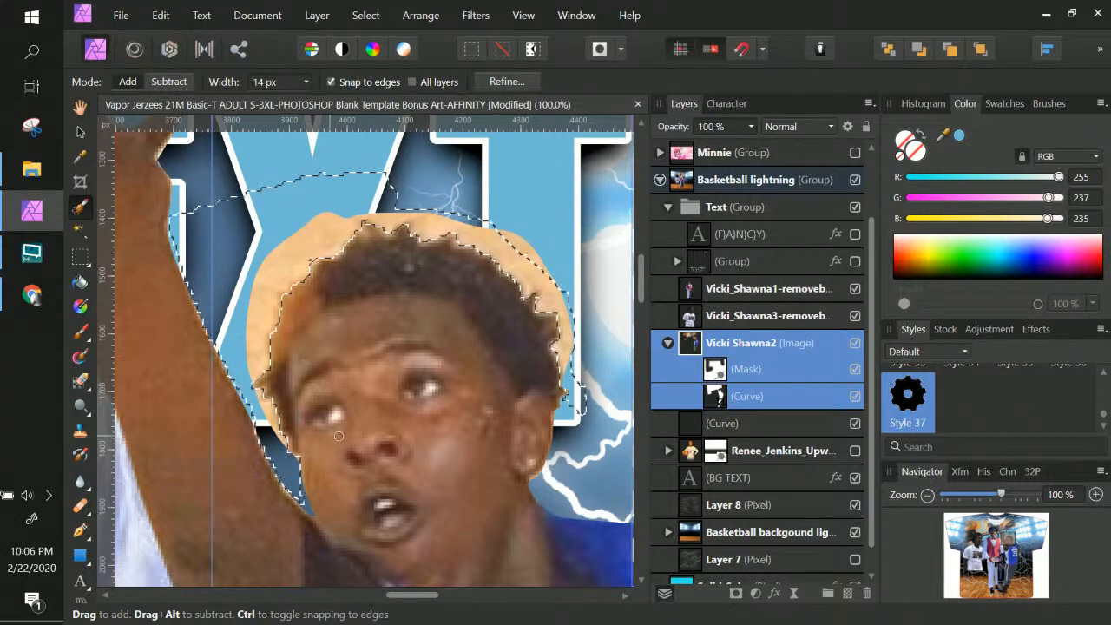
pyautogui.click(506, 80)
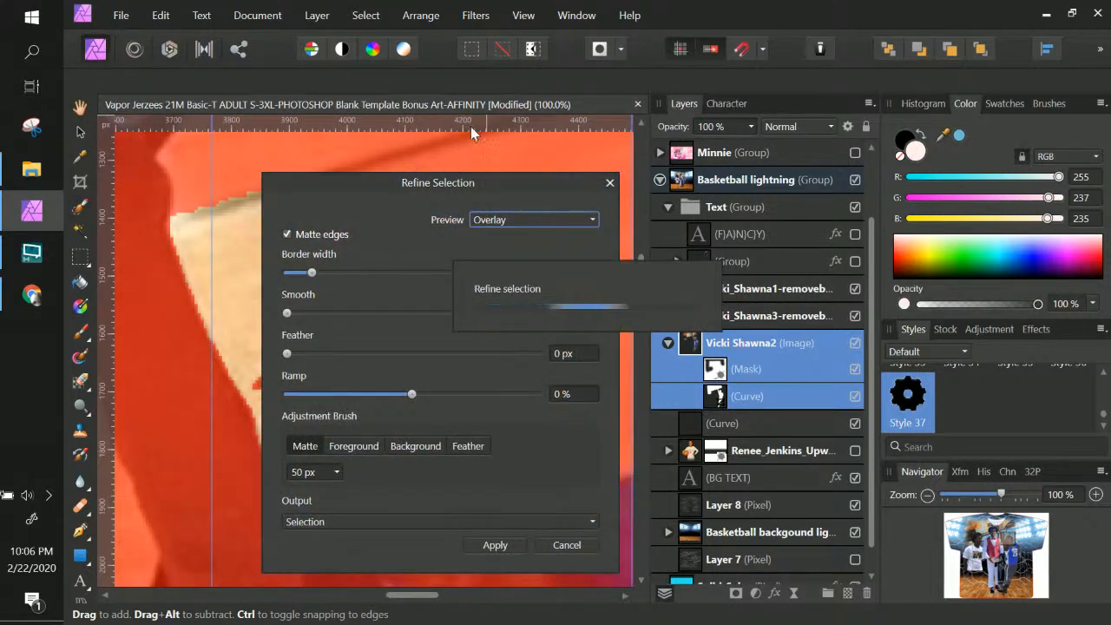
# Apply Refine Selection to the halo selection with feathered matte edges
pyautogui.moveTo(506, 180); pyautogui.dragTo(865, 140)
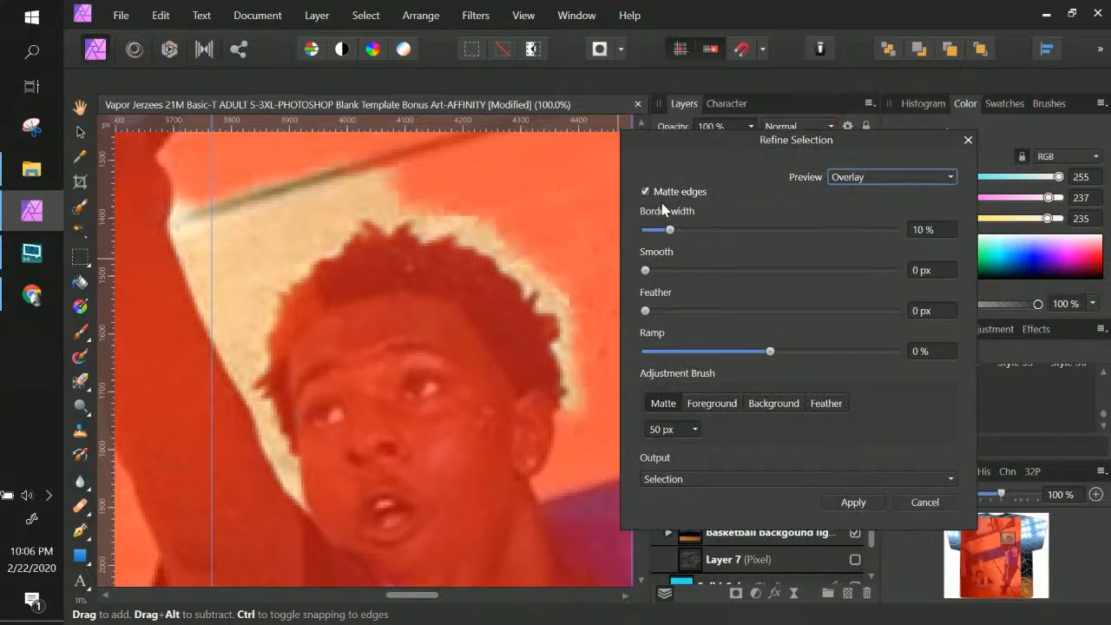
pyautogui.click(827, 404)
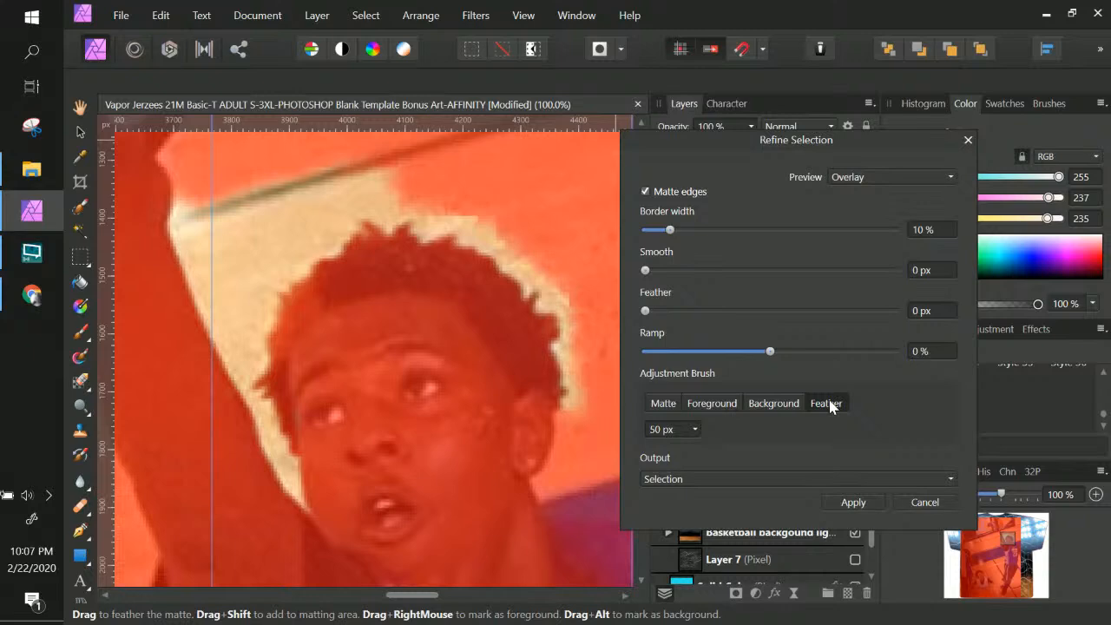
pyautogui.click(847, 501)
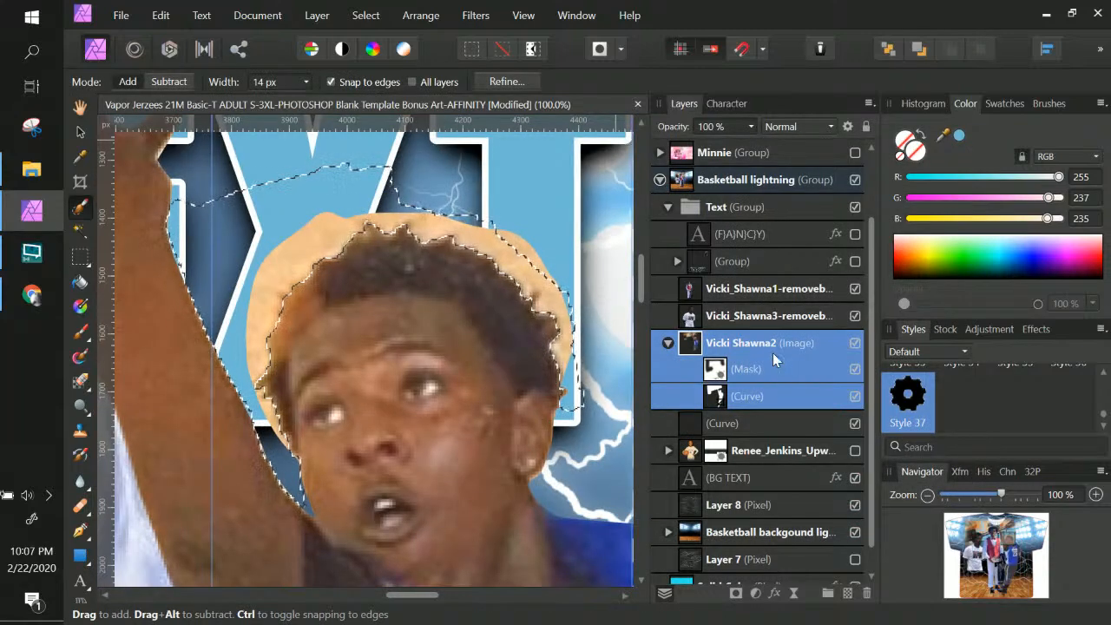
# On the player's mask, paint black at 200 px over the halo, then deselect
pyautogui.click(748, 369)
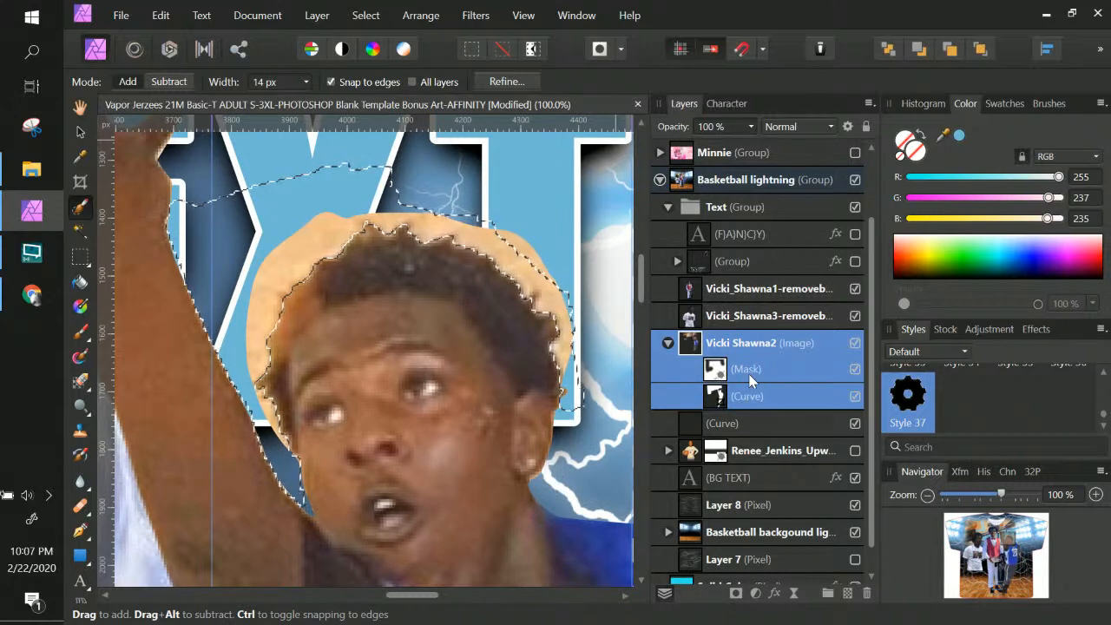
pyautogui.click(719, 375)
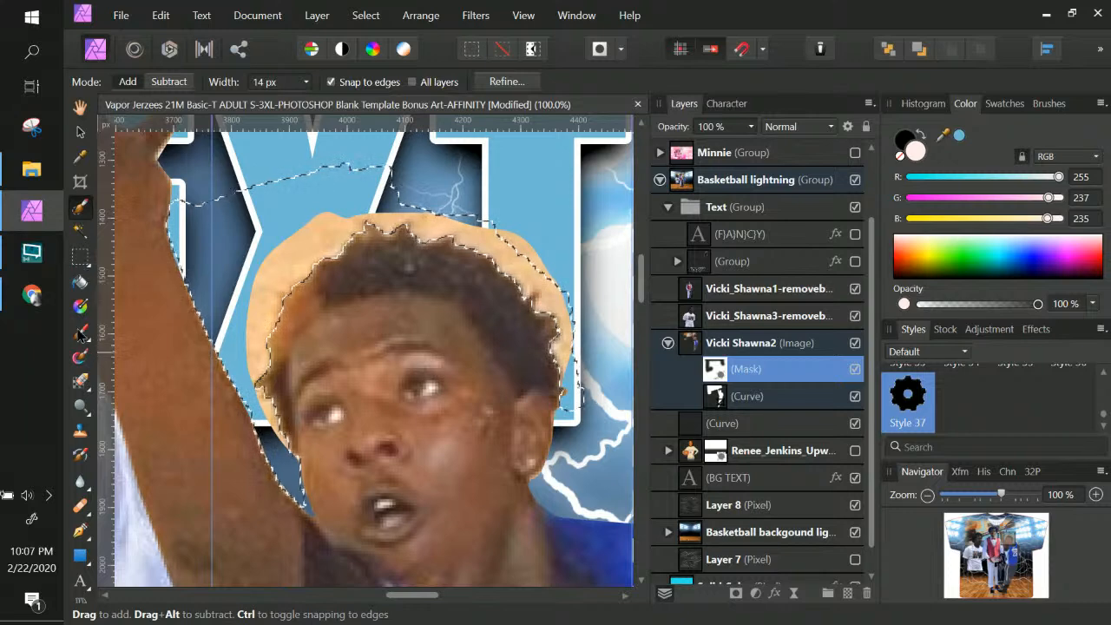
pyautogui.click(80, 332)
pyautogui.click(169, 84)
pyautogui.moveTo(178, 101); pyautogui.dragTo(230, 101)
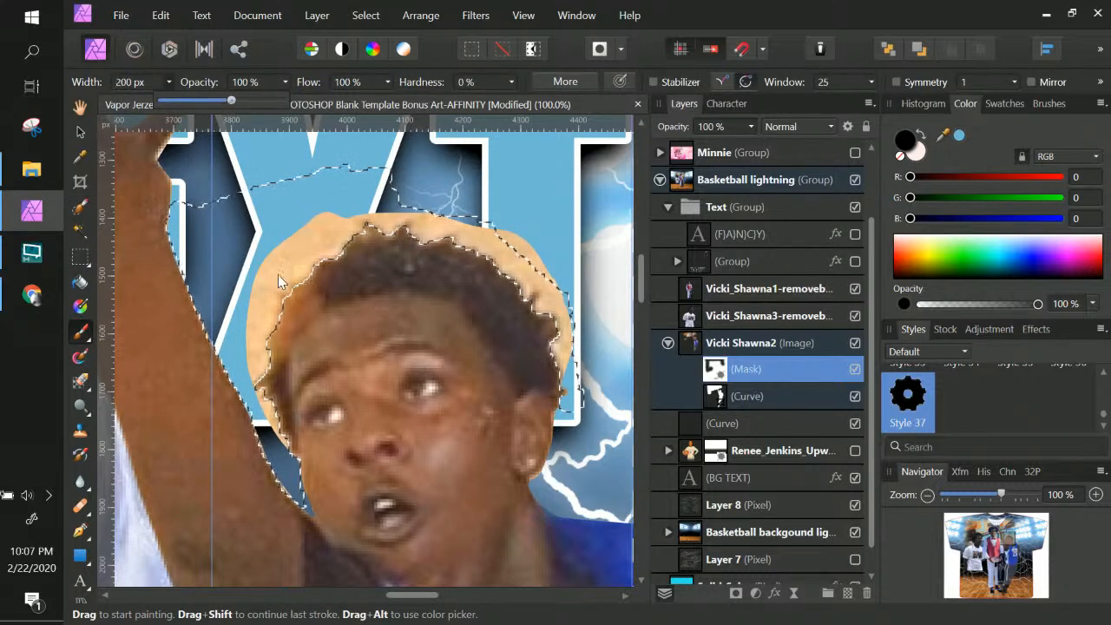
pyautogui.moveTo(341, 230)
pyautogui.mouseDown()
pyautogui.moveTo(605, 219)
pyautogui.moveTo(557, 251)
pyautogui.mouseUp()
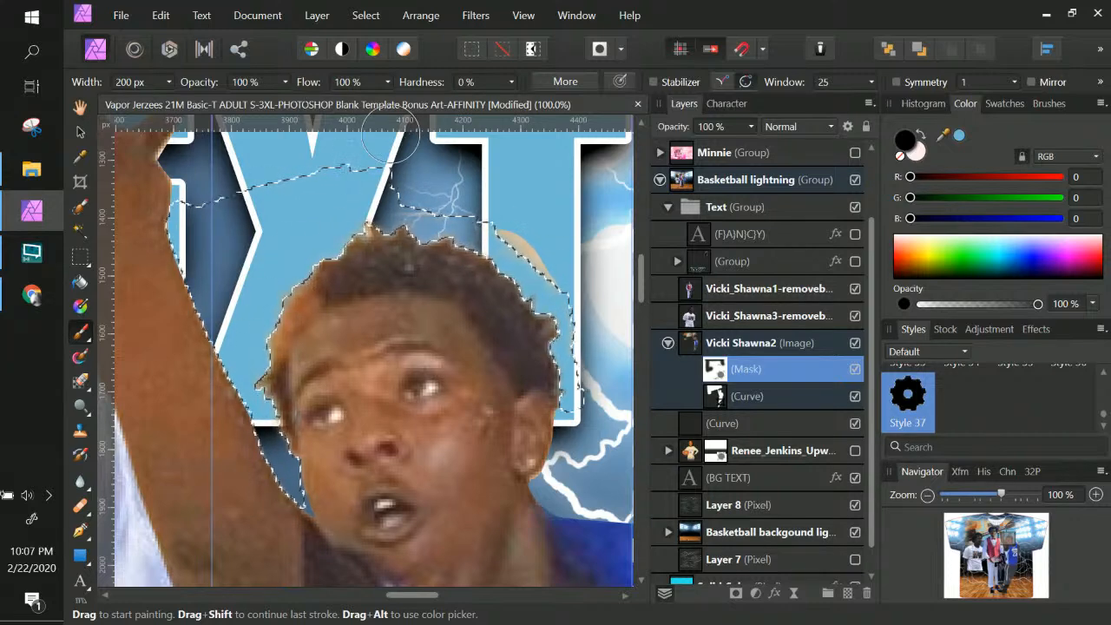
pyautogui.hotkey('ctrl', 'd')
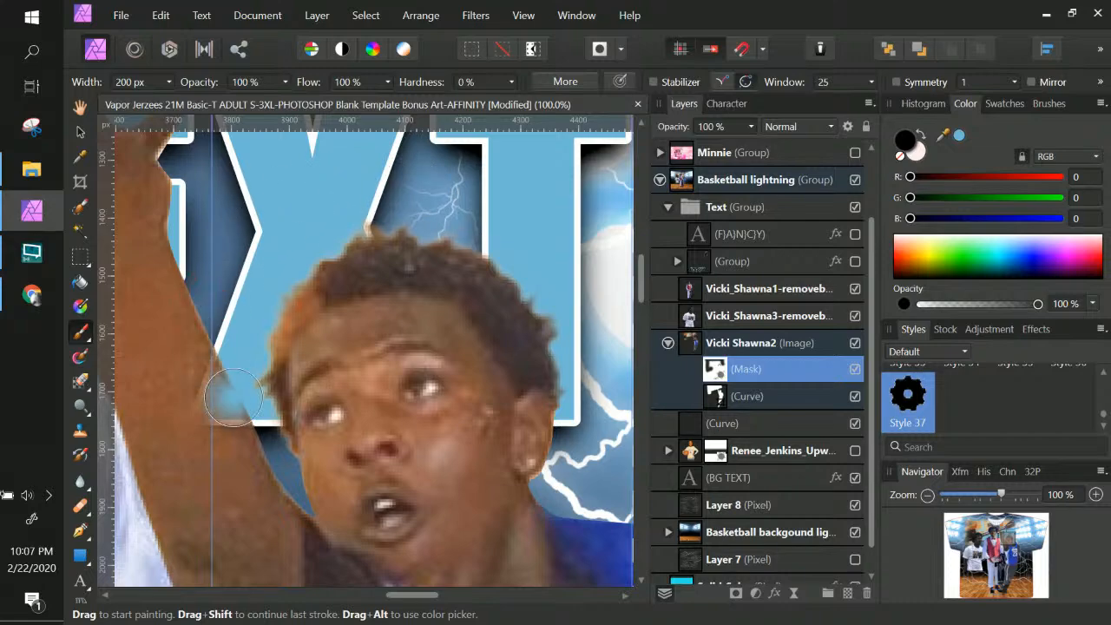
pyautogui.hotkey('ctrl', '-')
pyautogui.hotkey('ctrl', '-')
pyautogui.hotkey('ctrl', '-')
pyautogui.hotkey('ctrl', '-')
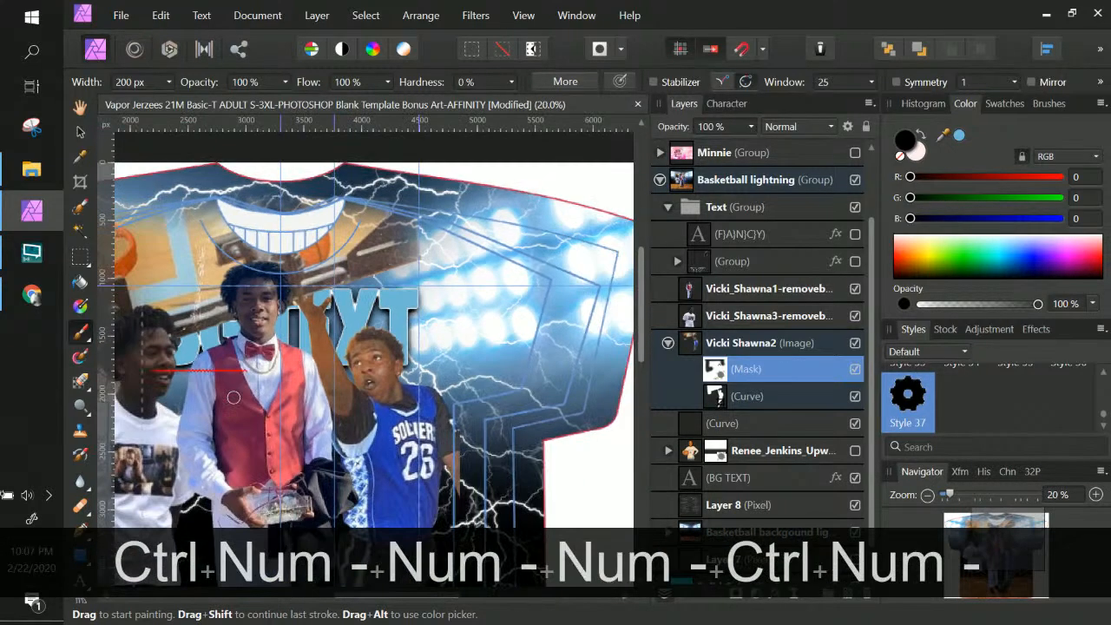
# Zoom out to 15% and make the FANCY, BOLD TEXT, SMALL TEXT and flaming 4 layers visible
pyautogui.hotkey('ctrl', '-')
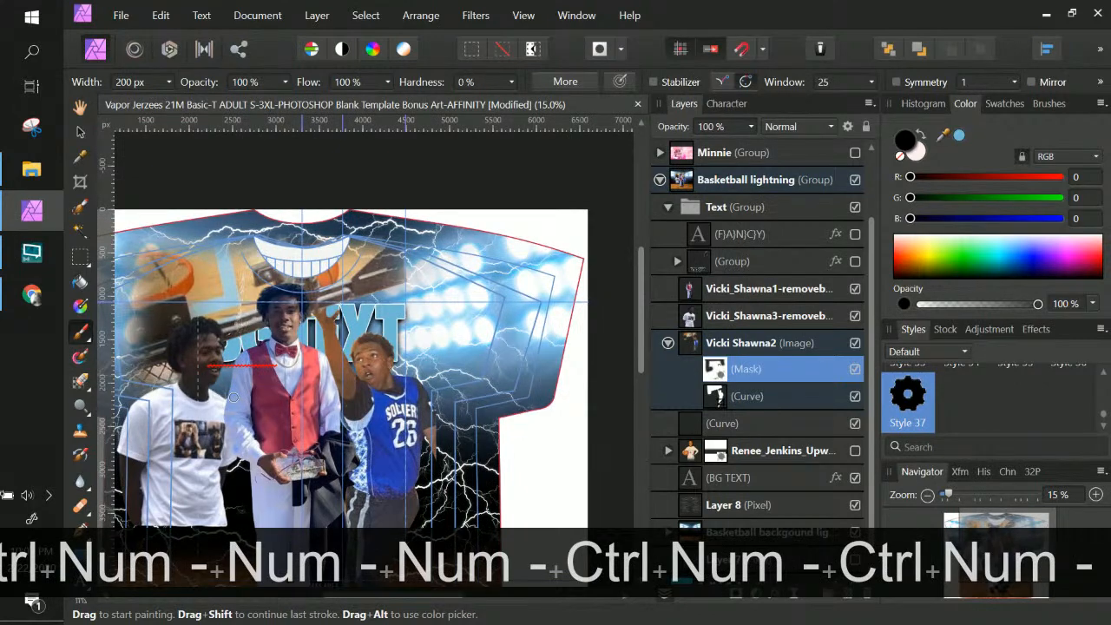
pyautogui.hotkey('ctrl', '+')
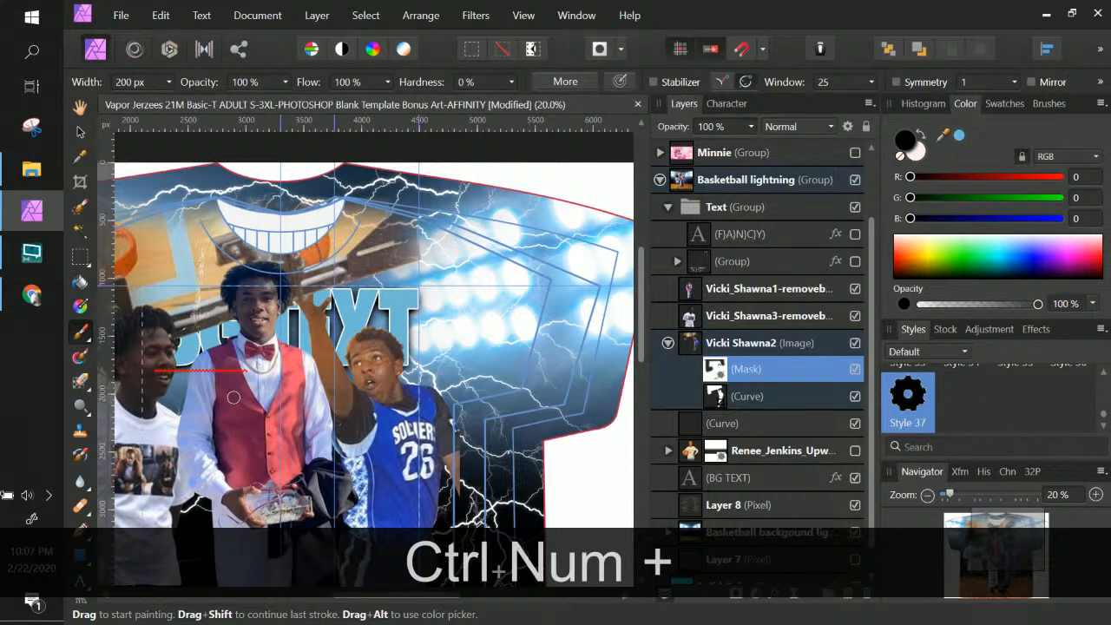
pyautogui.hotkey('ctrl', '-')
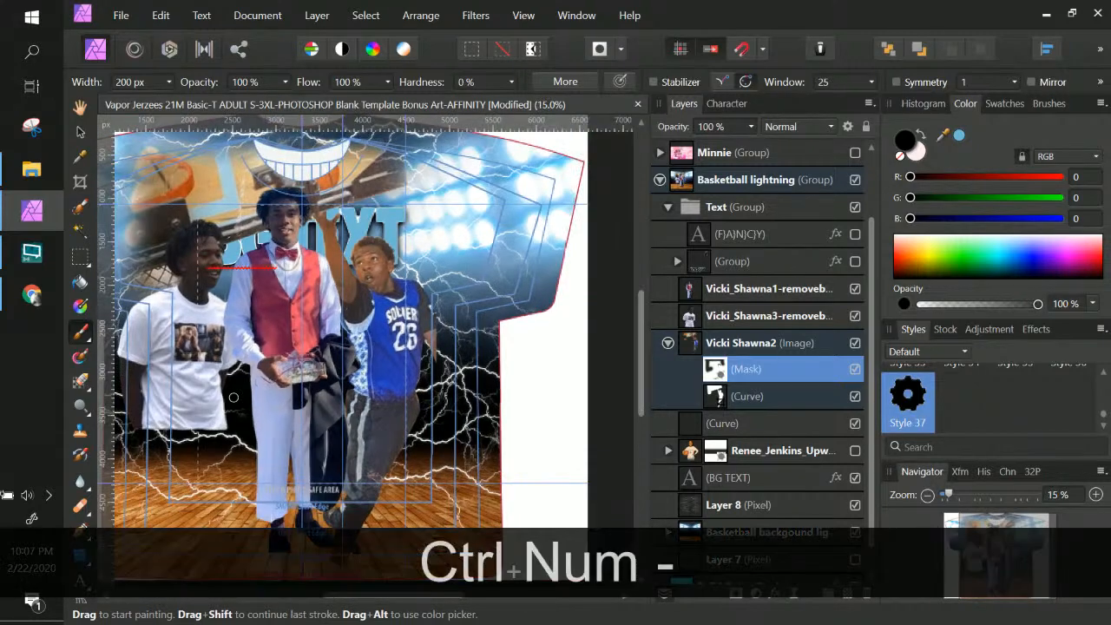
pyautogui.press('space')
pyautogui.moveTo(478, 266); pyautogui.dragTo(558, 223)
pyautogui.click(757, 233)
pyautogui.click(855, 234)
pyautogui.click(855, 261)
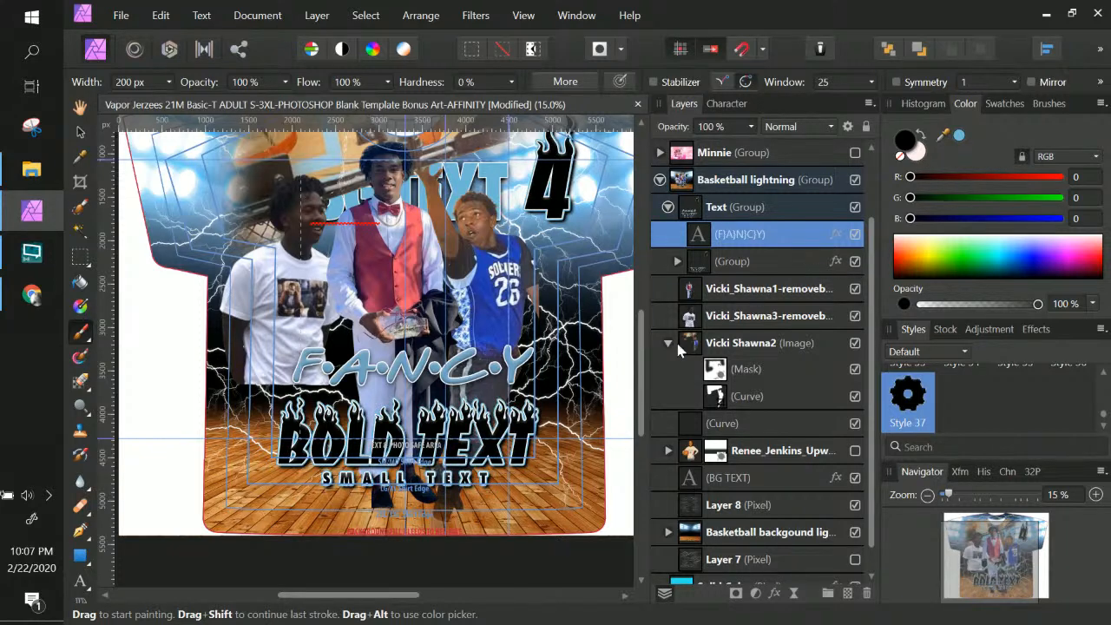
pyautogui.scroll(2, 510, 333)
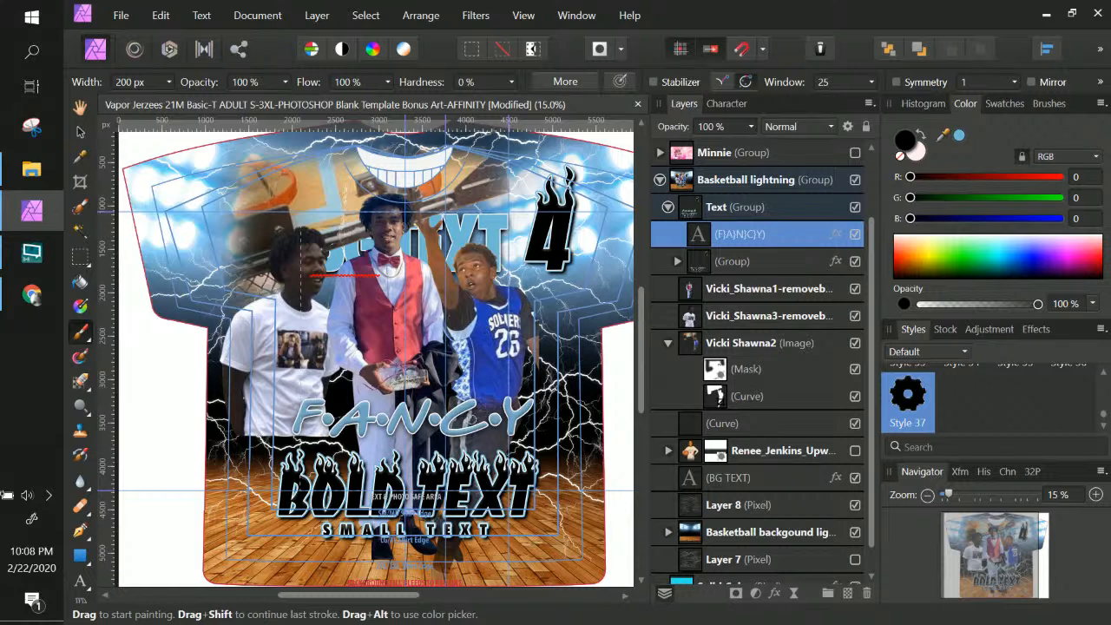
pyautogui.click(761, 236)
# Select the middle player's cutout layer and zoom in on the players
pyautogui.click(796, 321)
pyautogui.click(742, 288)
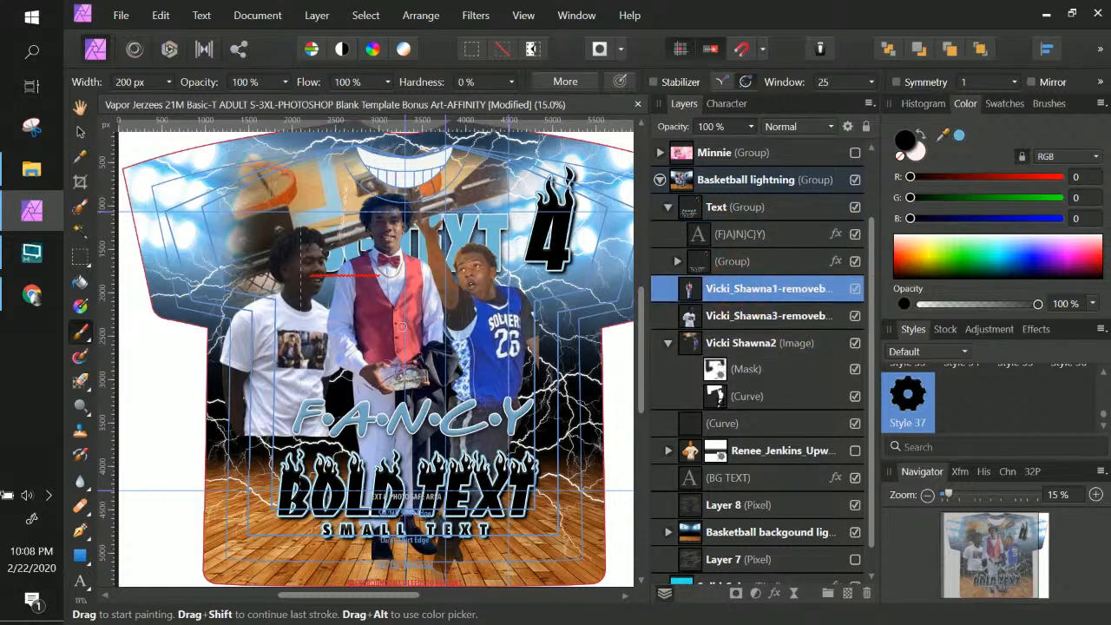
pyautogui.press('ctrl+KP_Add')
pyautogui.press('ctrl+KP_Add')
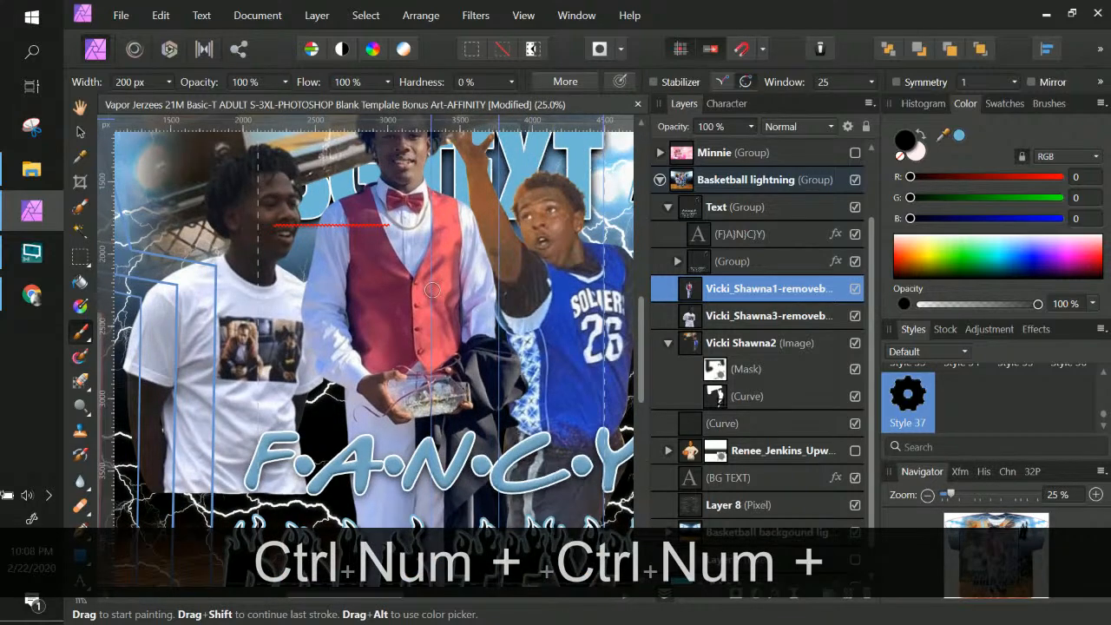
pyautogui.scroll(2, 431, 290)
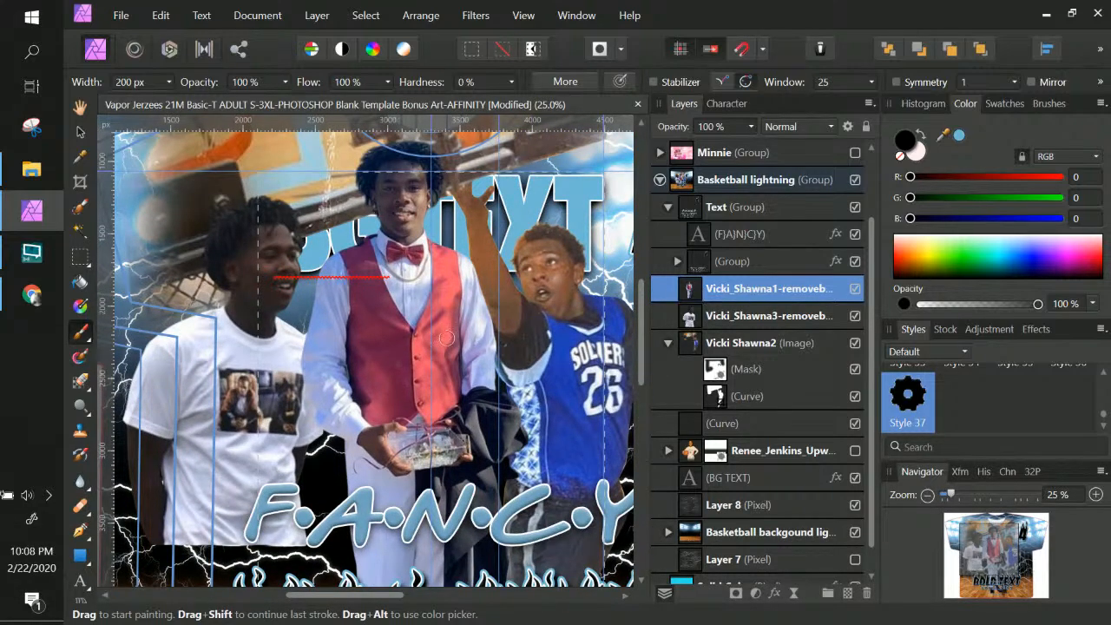
# Add an HSL adjustment and shift the red hues toward purple
pyautogui.click(754, 593)
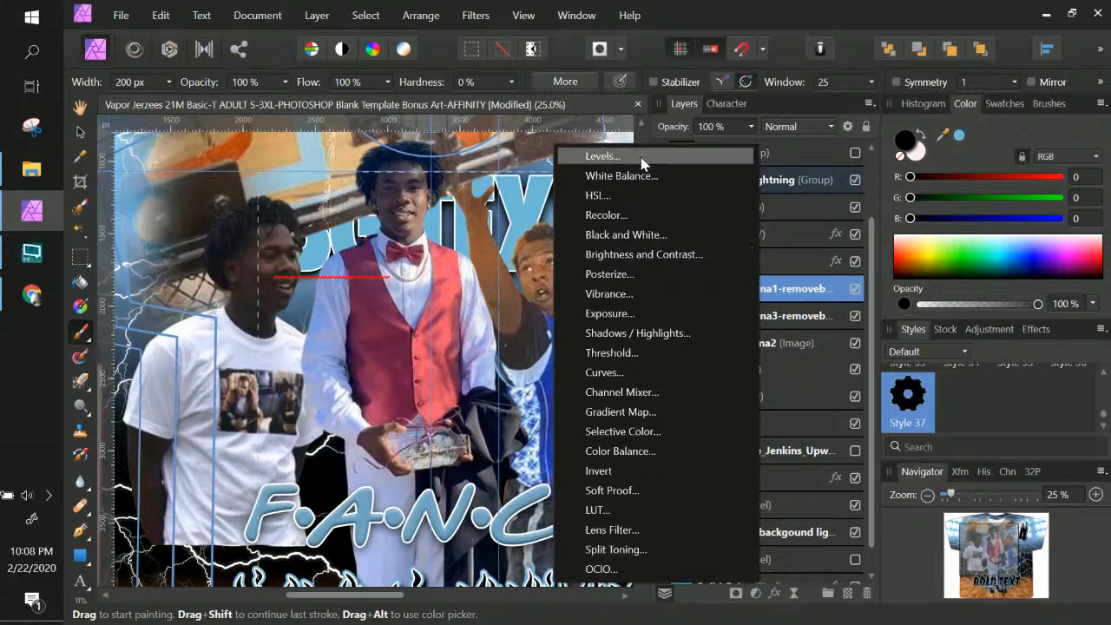
pyautogui.click(636, 196)
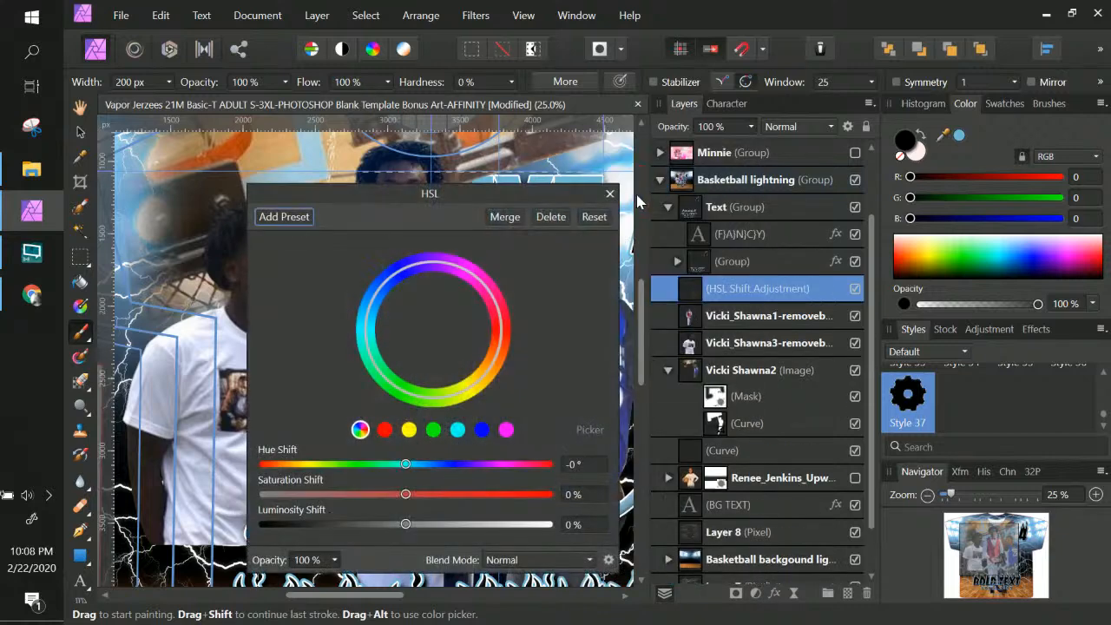
pyautogui.moveTo(515, 204); pyautogui.dragTo(813, 154)
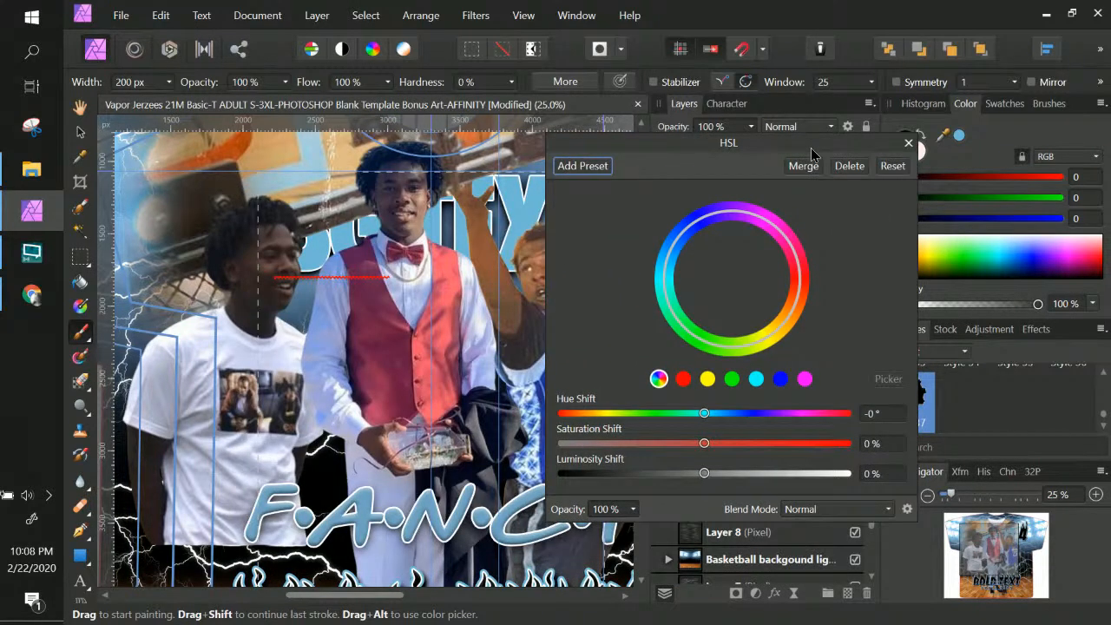
pyautogui.click(684, 380)
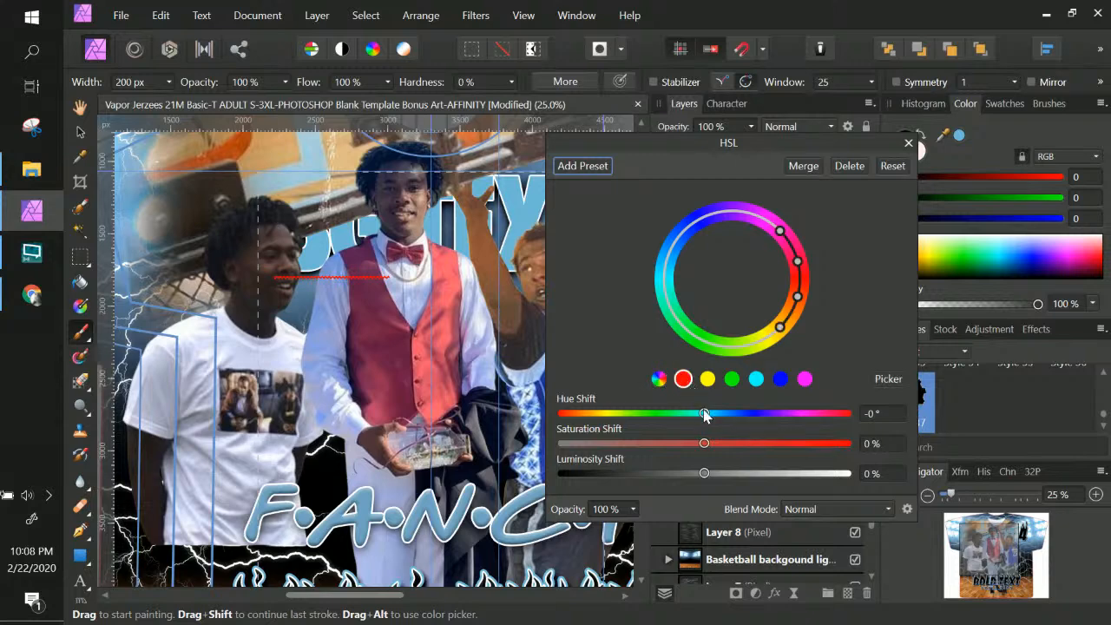
pyautogui.moveTo(703, 414); pyautogui.dragTo(594, 421)
pyautogui.moveTo(715, 418); pyautogui.dragTo(793, 422)
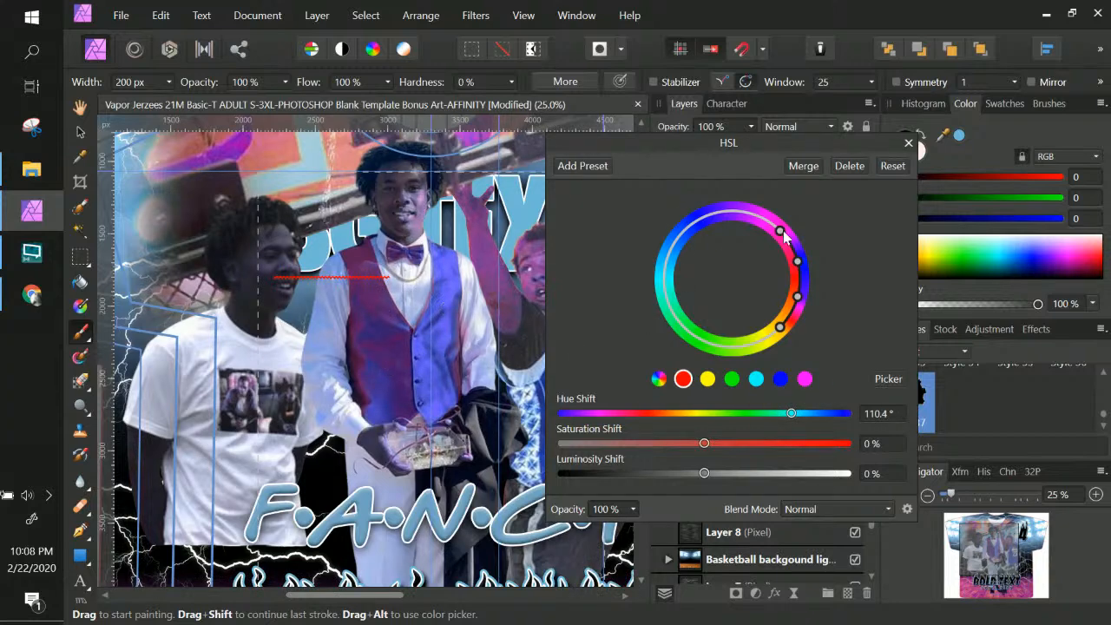
# Shift the magenta range hue to 60.6° and reduce its saturation to −6%
pyautogui.click(804, 379)
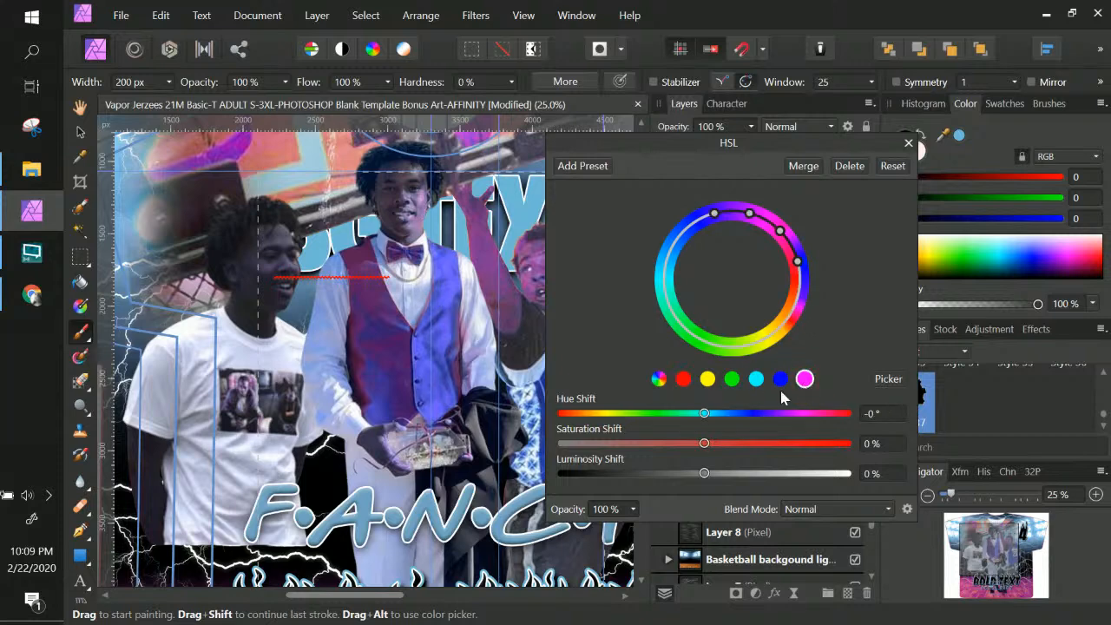
pyautogui.moveTo(703, 413); pyautogui.dragTo(784, 422)
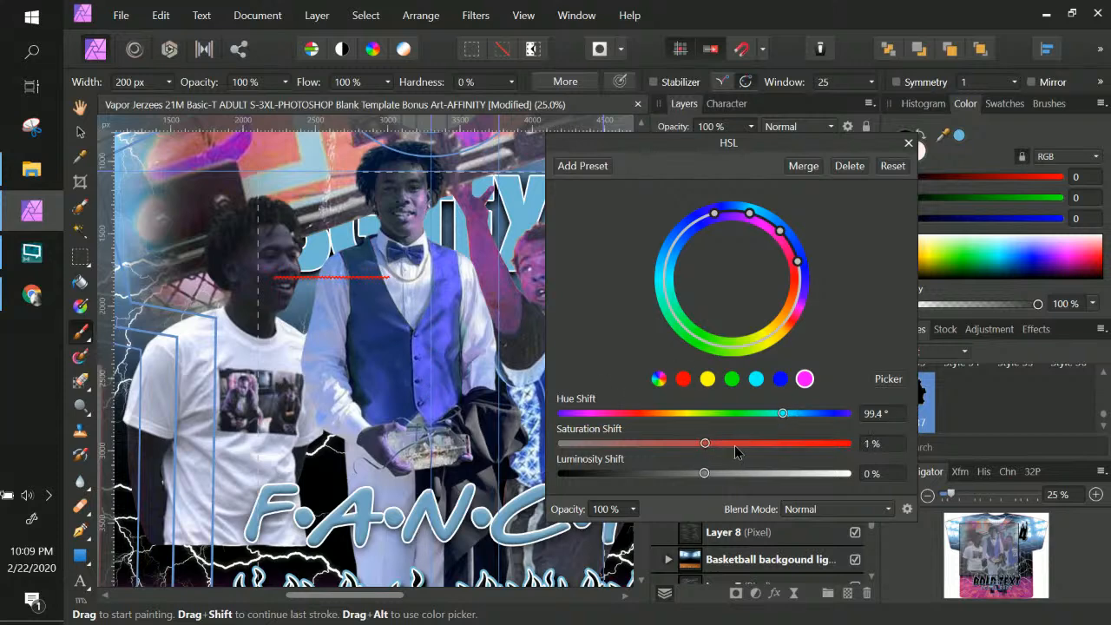
pyautogui.moveTo(734, 447); pyautogui.dragTo(696, 445)
pyautogui.moveTo(792, 417); pyautogui.dragTo(754, 422)
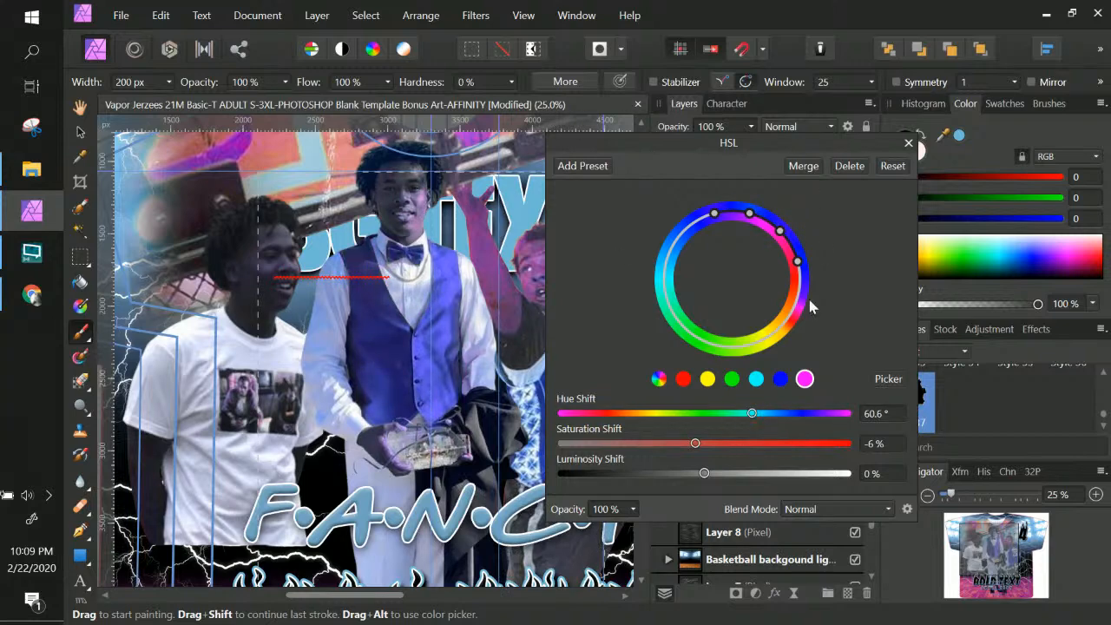
pyautogui.click(908, 142)
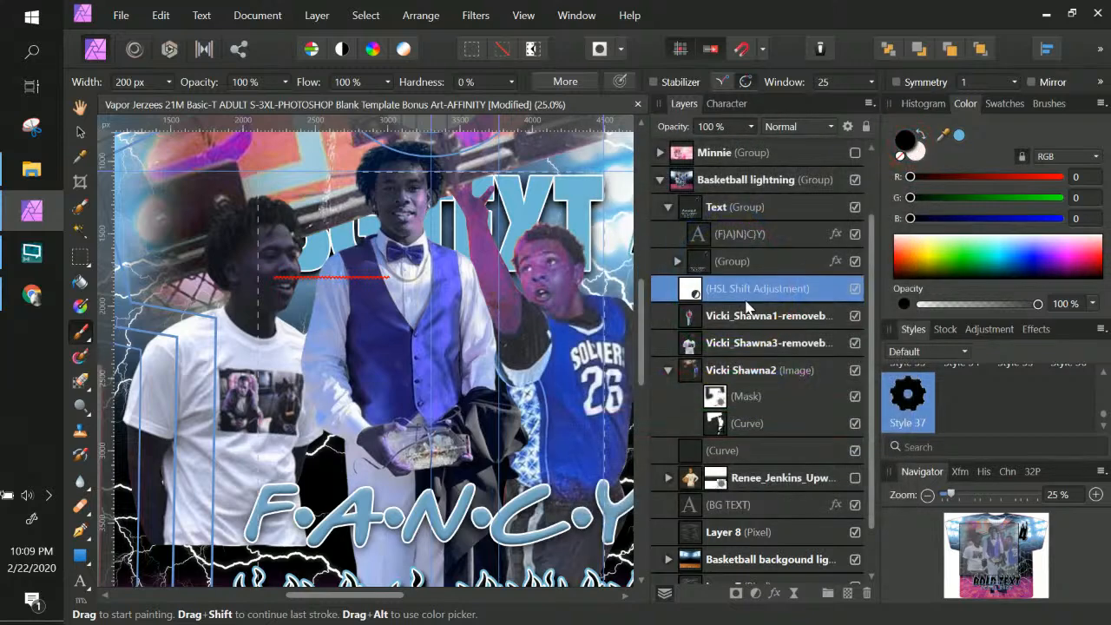
pyautogui.moveTo(727, 289); pyautogui.dragTo(753, 330)
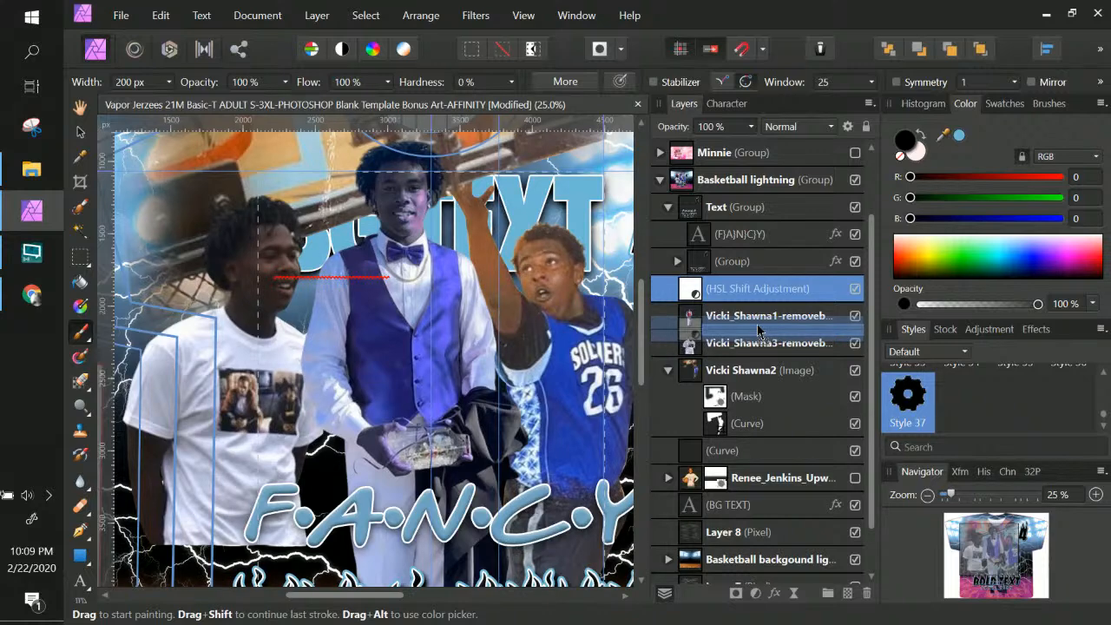
pyautogui.moveTo(757, 331); pyautogui.dragTo(758, 330)
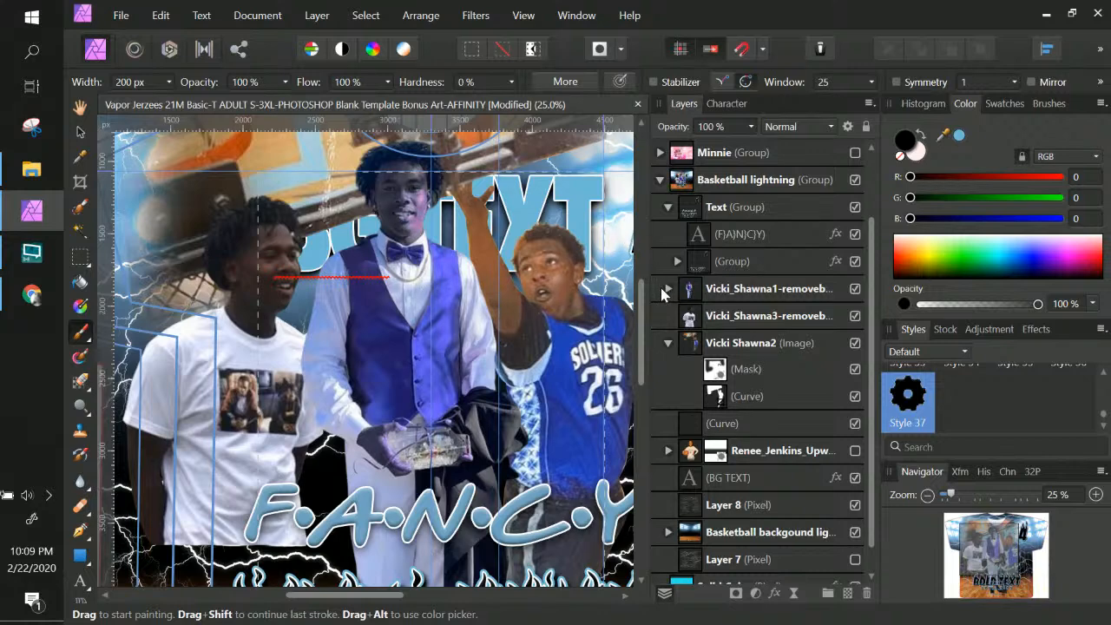
pyautogui.click(668, 290)
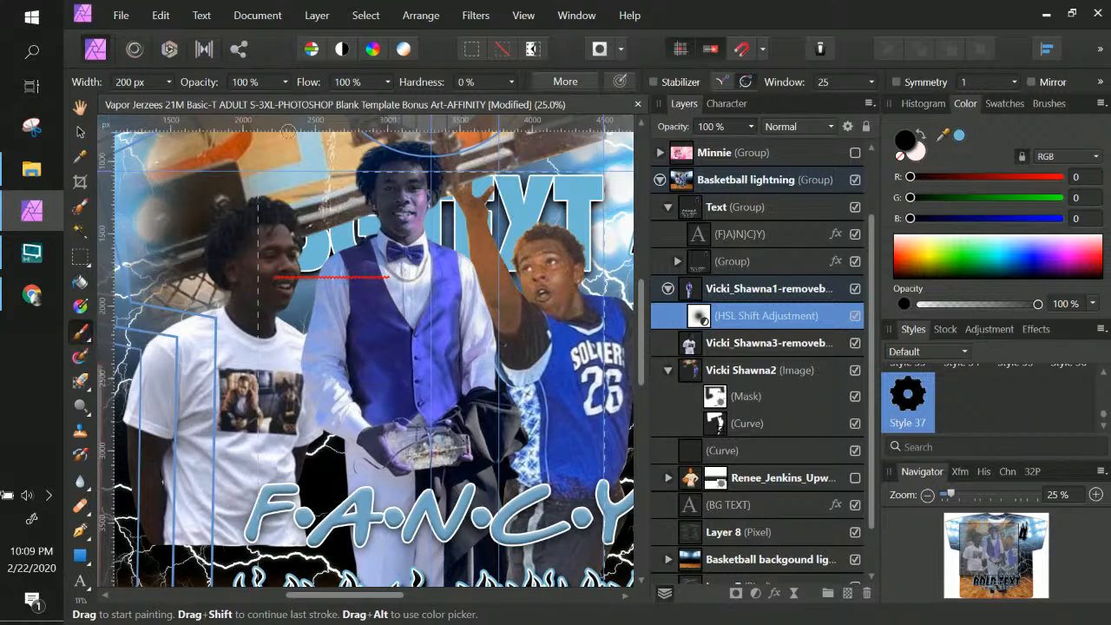
# Enlarge the brush to 1520 px and mask the colour shift off the player's face
pyautogui.click(169, 83)
pyautogui.moveTo(201, 101); pyautogui.dragTo(210, 100)
pyautogui.click(412, 215)
pyautogui.moveTo(399, 208)
pyautogui.mouseDown()
pyautogui.moveTo(411, 206)
pyautogui.moveTo(403, 189)
pyautogui.moveTo(357, 152)
pyautogui.mouseUp()
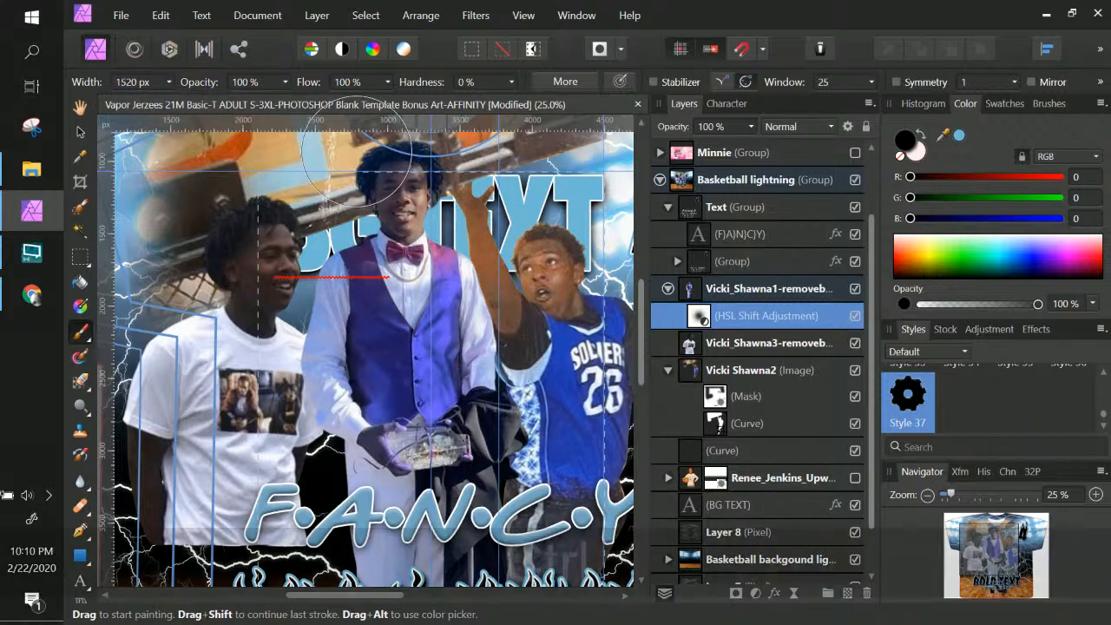
pyautogui.hotkey('ctrl', 'z')
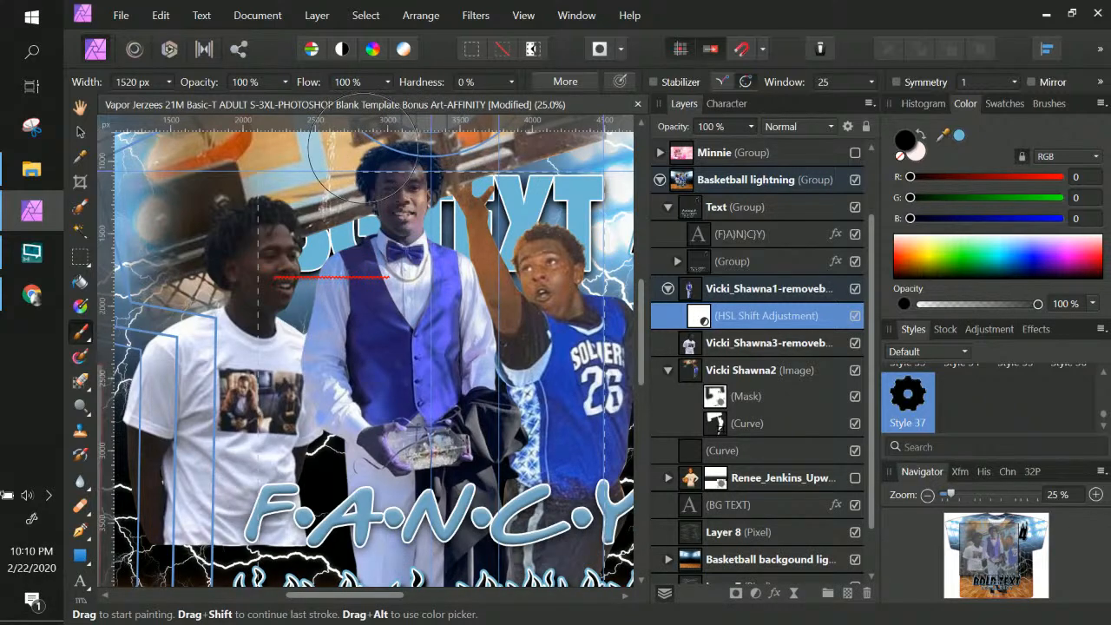
pyautogui.click(394, 163)
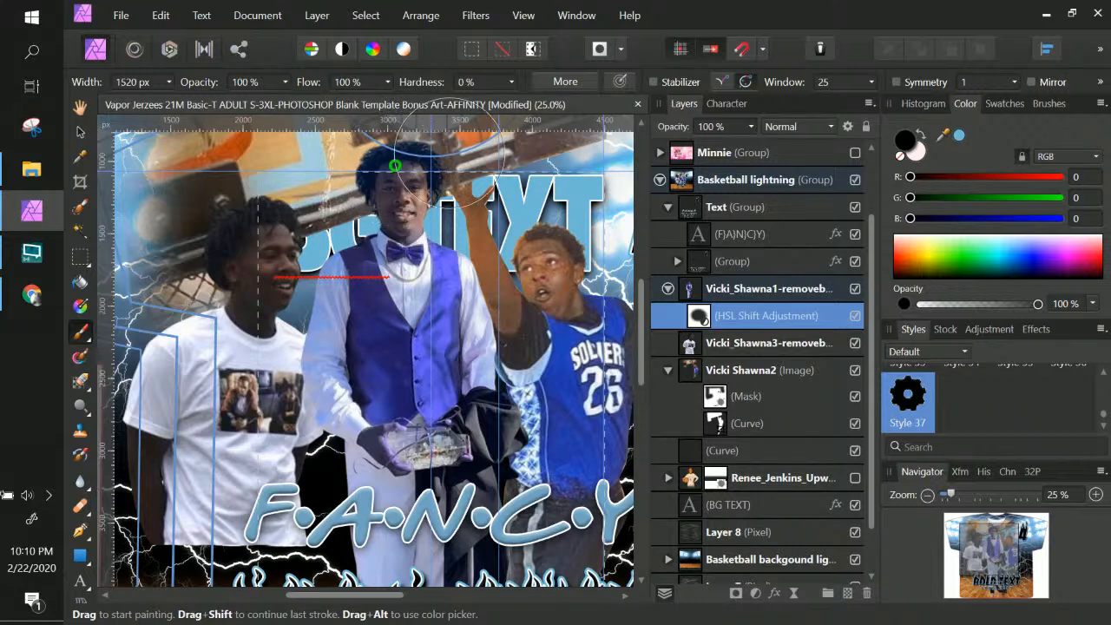
# Shrink the brush to 468 px and paint the purple tint away from the crystal and hands
pyautogui.click(167, 82)
pyautogui.moveTo(164, 96); pyautogui.dragTo(162, 104)
pyautogui.click(411, 206)
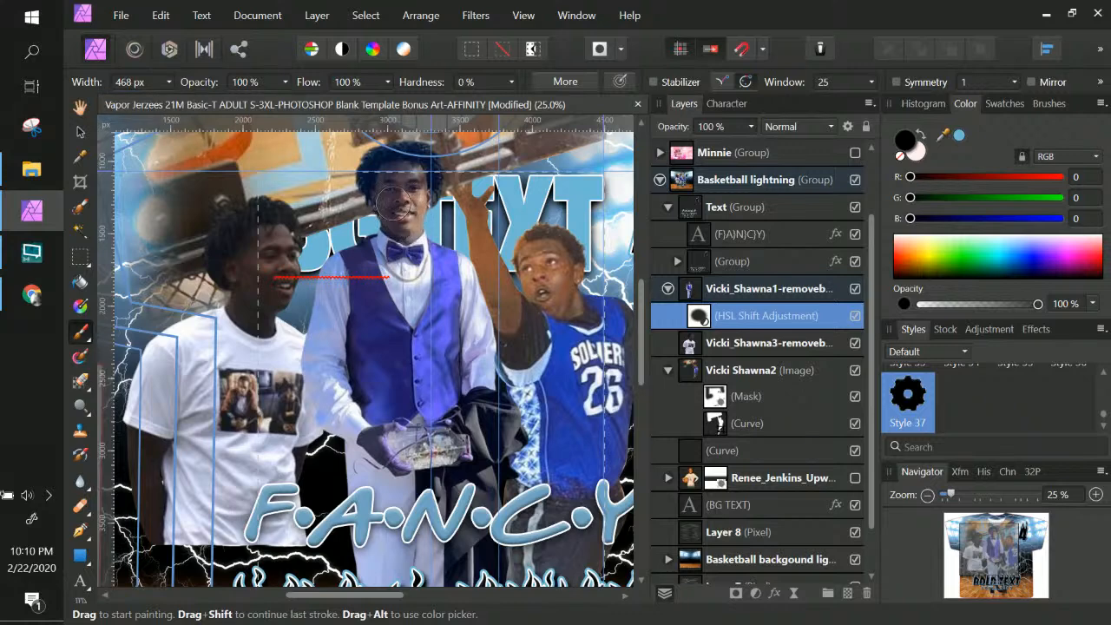
pyautogui.moveTo(460, 468)
pyautogui.mouseDown()
pyautogui.moveTo(428, 450)
pyautogui.moveTo(439, 458)
pyautogui.moveTo(446, 446)
pyautogui.mouseUp()
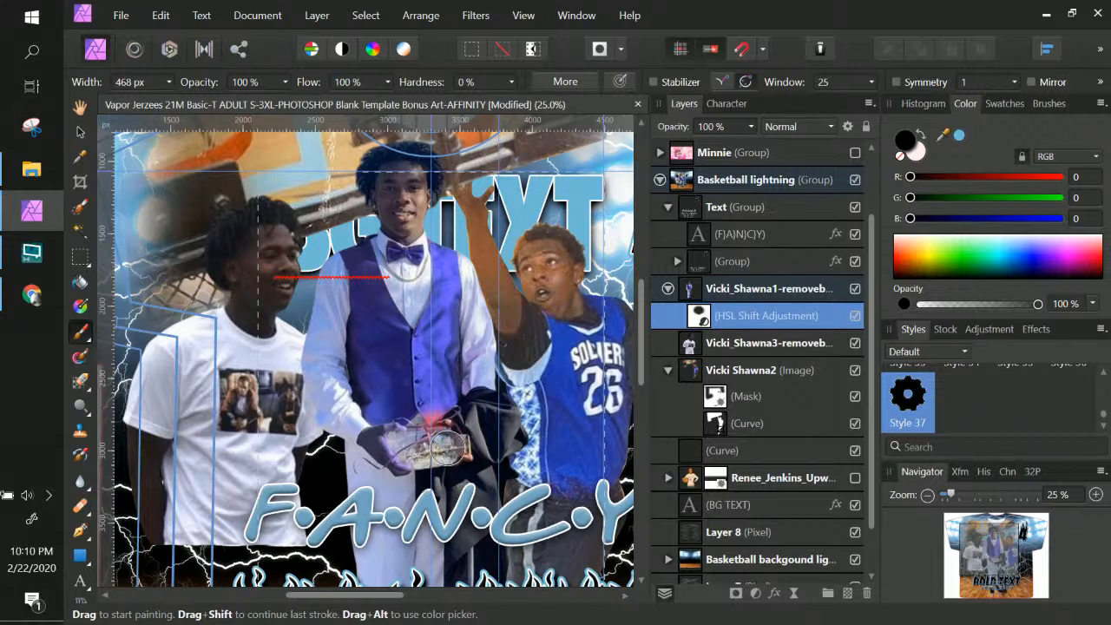
pyautogui.hotkey('ctrl', 'z')
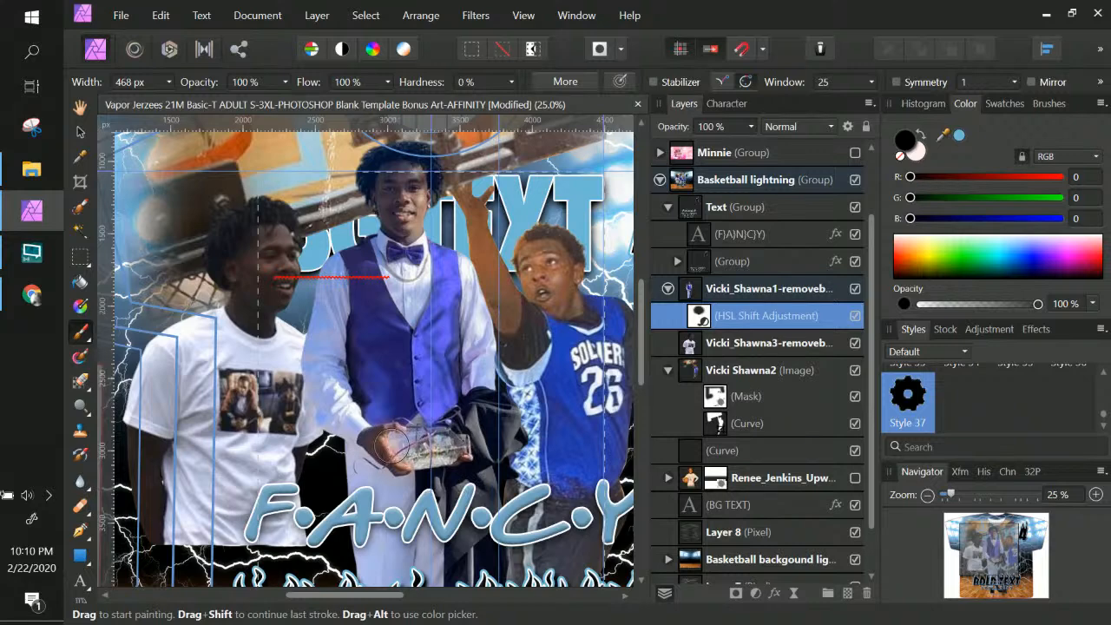
pyautogui.moveTo(402, 437)
pyautogui.mouseDown()
pyautogui.moveTo(390, 435)
pyautogui.moveTo(452, 434)
pyautogui.moveTo(463, 455)
pyautogui.mouseUp()
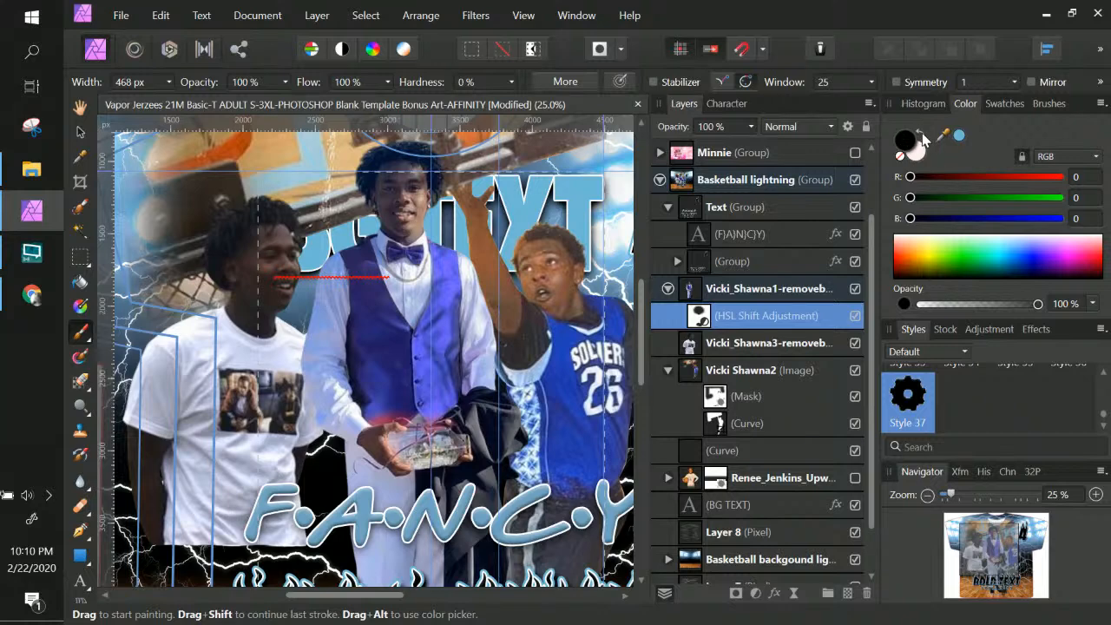
pyautogui.click(921, 136)
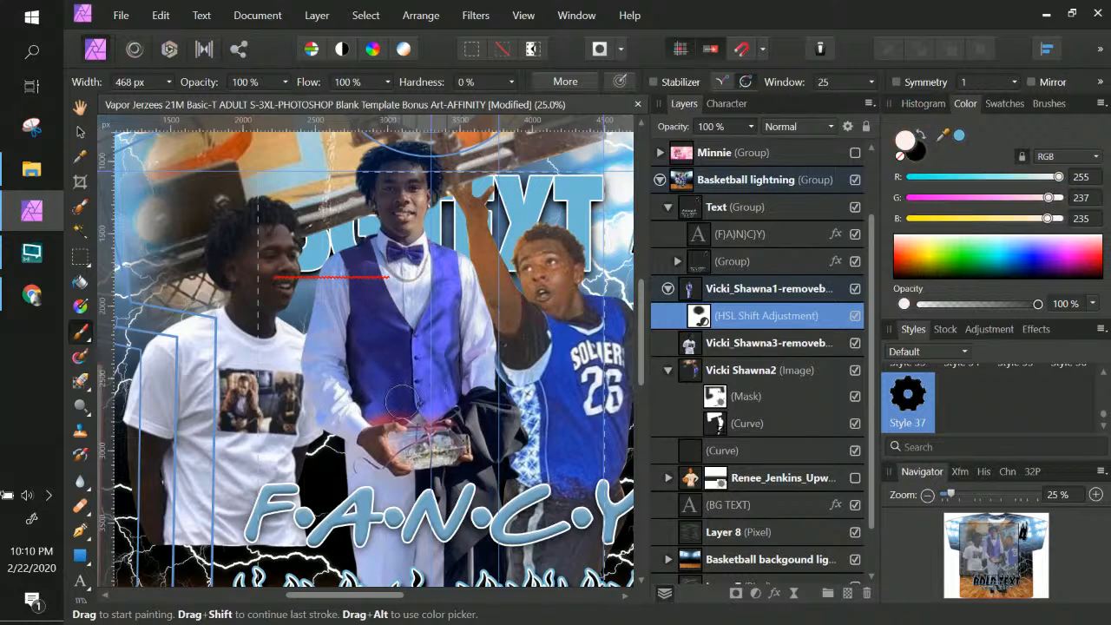
pyautogui.click(169, 82)
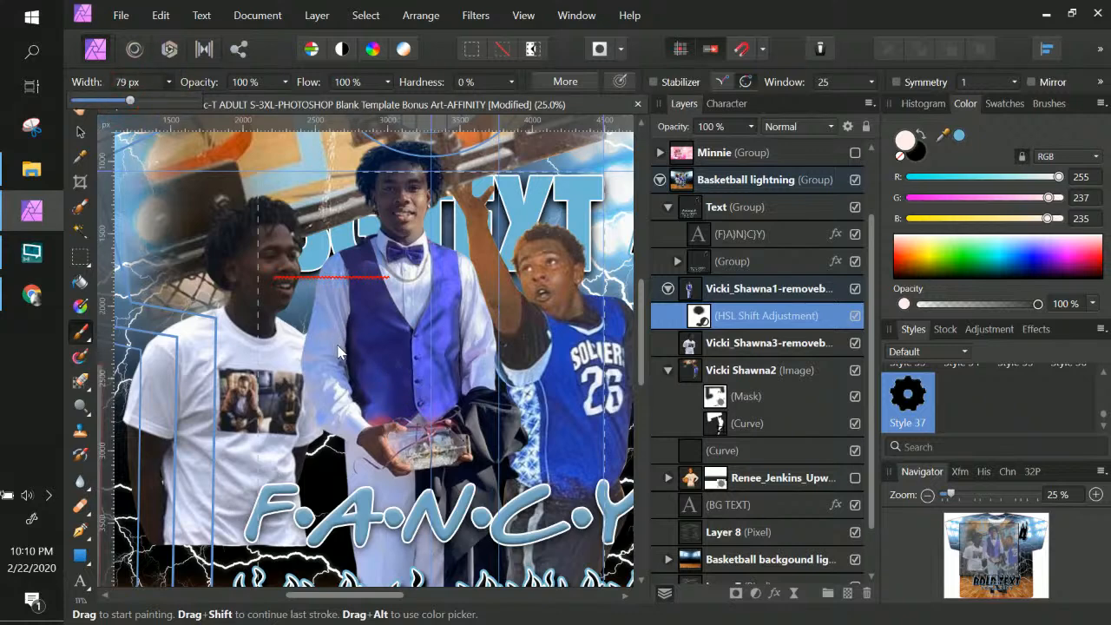
# Undo the reddening stroke and repaint the vest's bottom edge blue on the HSL mask
pyautogui.press('ctrl+KP_Add')
pyautogui.press('ctrl+KP_Add')
pyautogui.press('ctrl+KP_Add')
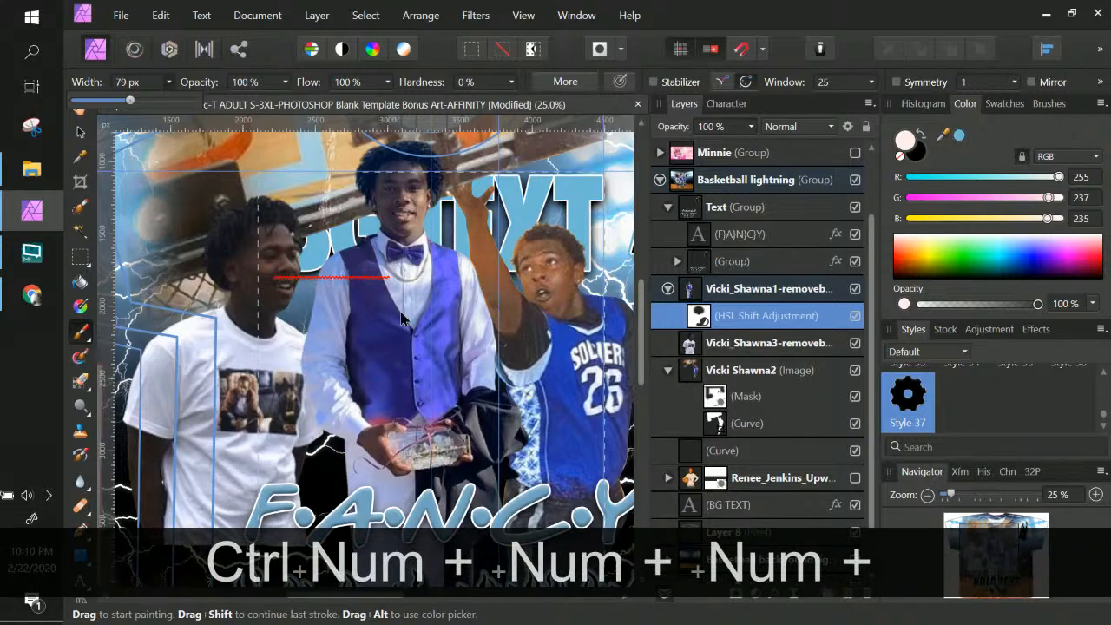
pyautogui.hotkey('ctrl', 'z')
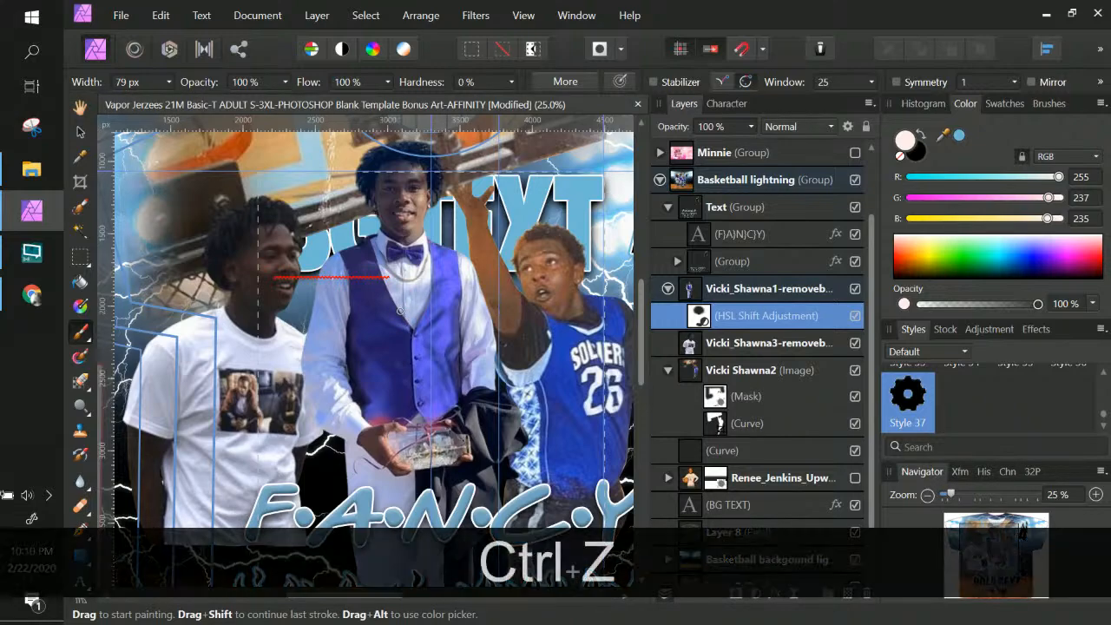
pyautogui.press('ctrl+KP_Add')
pyautogui.press('ctrl+KP_Add')
pyautogui.press('ctrl+KP_Add')
pyautogui.press('space')
pyautogui.moveTo(400, 311); pyautogui.dragTo(381, 139)
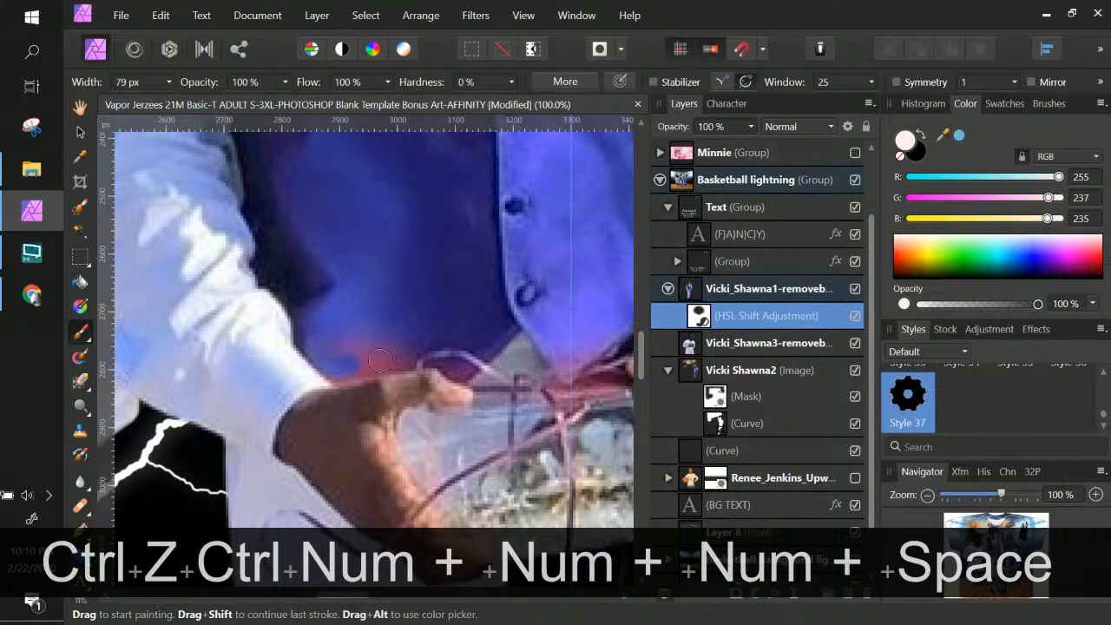
pyautogui.moveTo(372, 360); pyautogui.dragTo(434, 355)
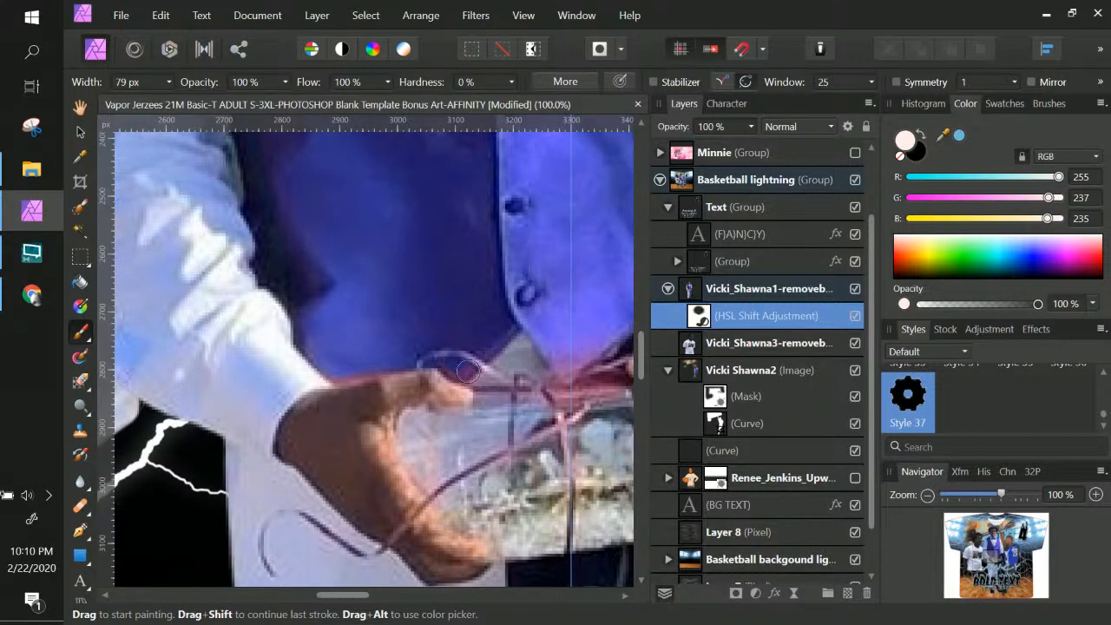
pyautogui.moveTo(452, 361)
pyautogui.mouseDown()
pyautogui.moveTo(593, 352)
pyautogui.moveTo(420, 325)
pyautogui.mouseUp()
pyautogui.press('space')
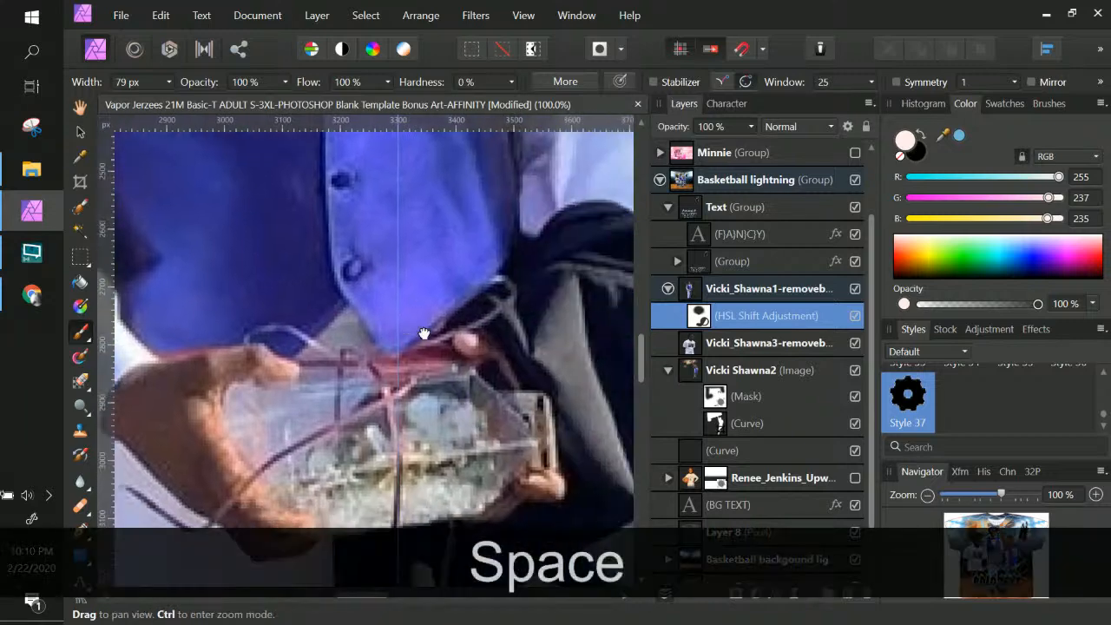
pyautogui.press('ctrl+KP_Subtract')
pyautogui.press('KP_Subtract')
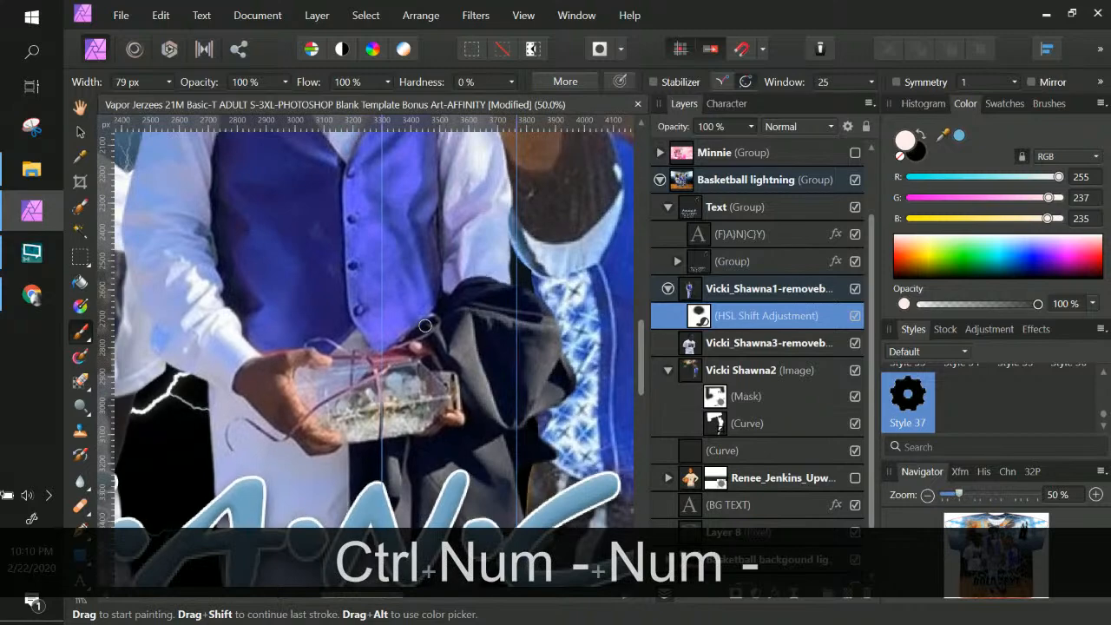
pyautogui.press('ctrl+KP_Subtract')
pyautogui.press('ctrl+KP_Subtract')
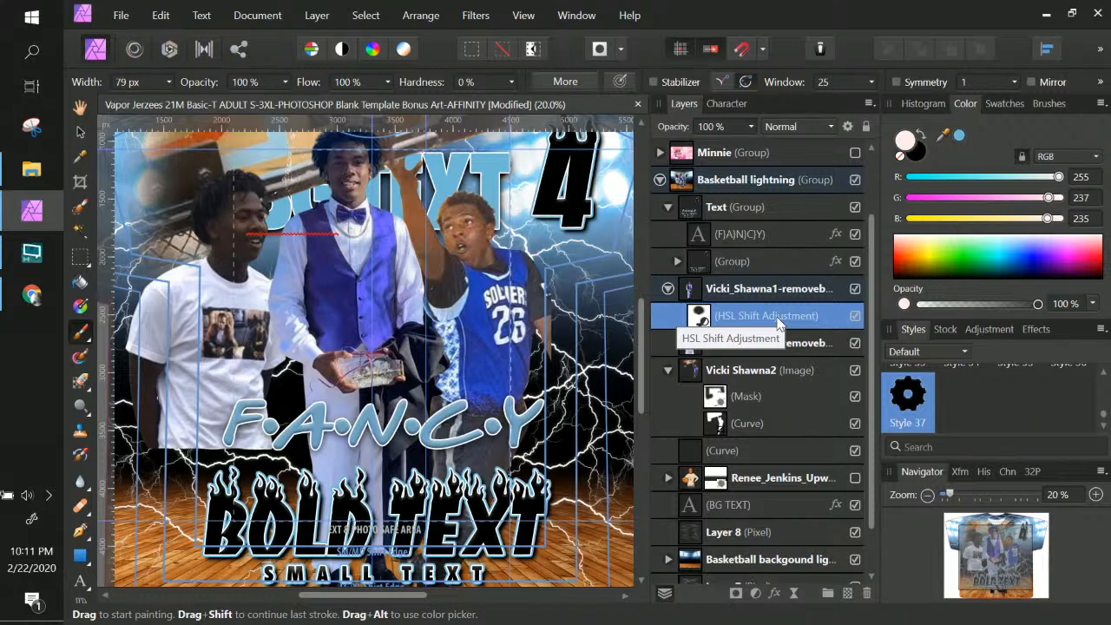
pyautogui.press('ctrl+KP_Subtract')
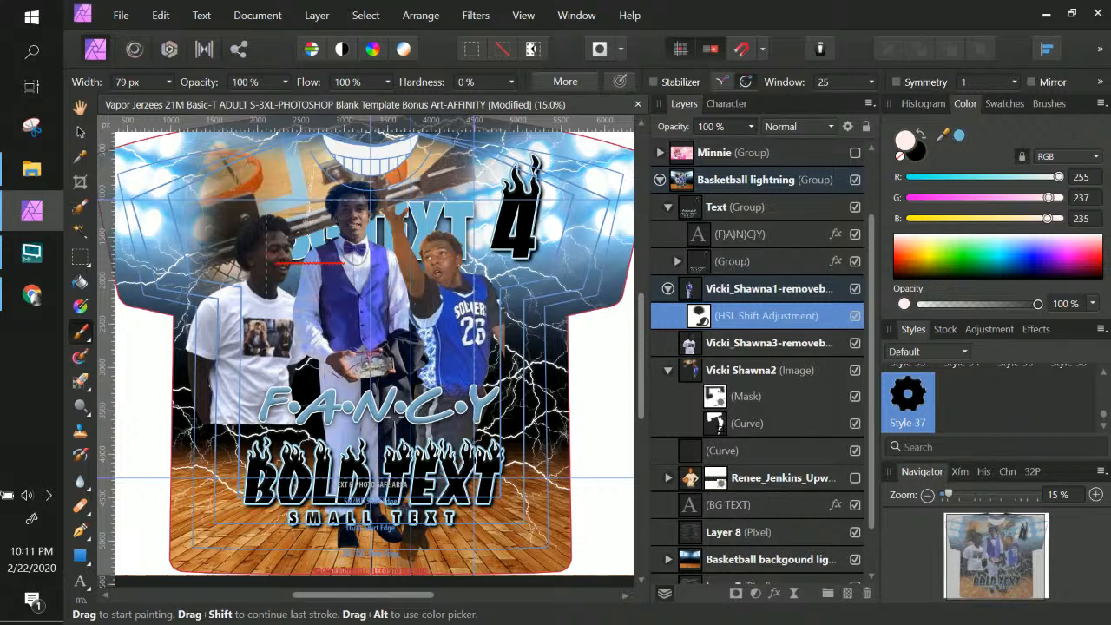
pyautogui.click(792, 342)
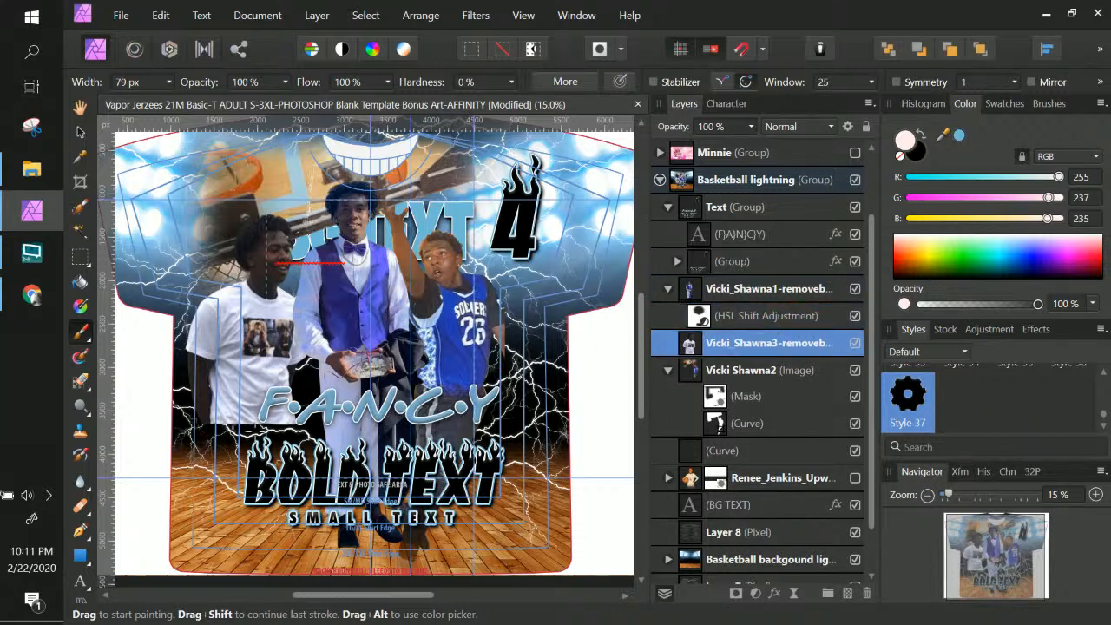
pyautogui.doubleClick(772, 344)
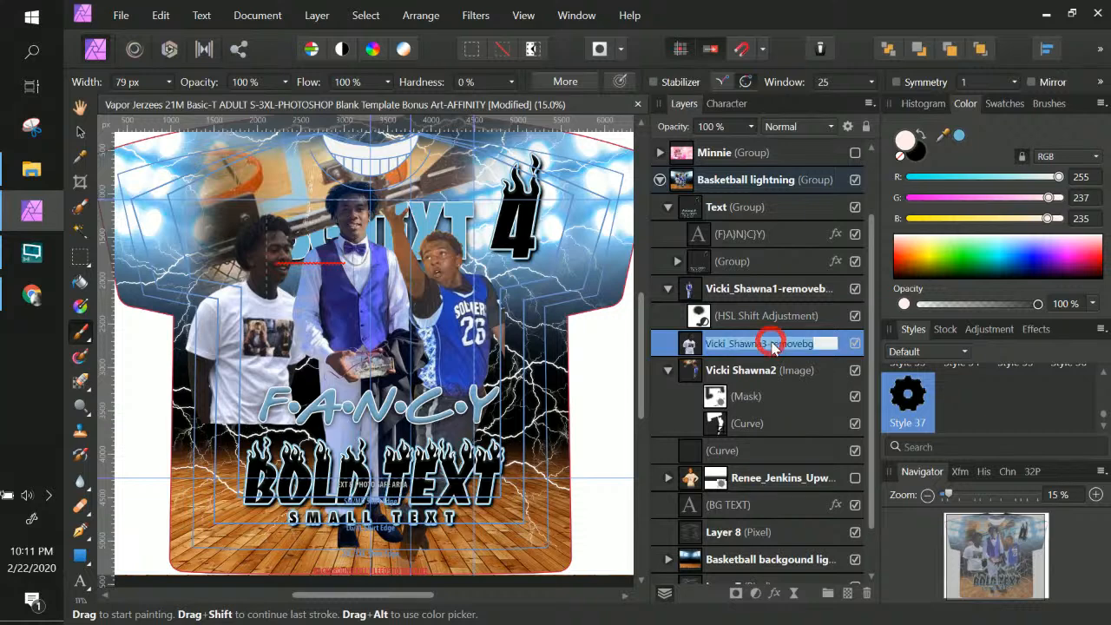
pyautogui.click(692, 344)
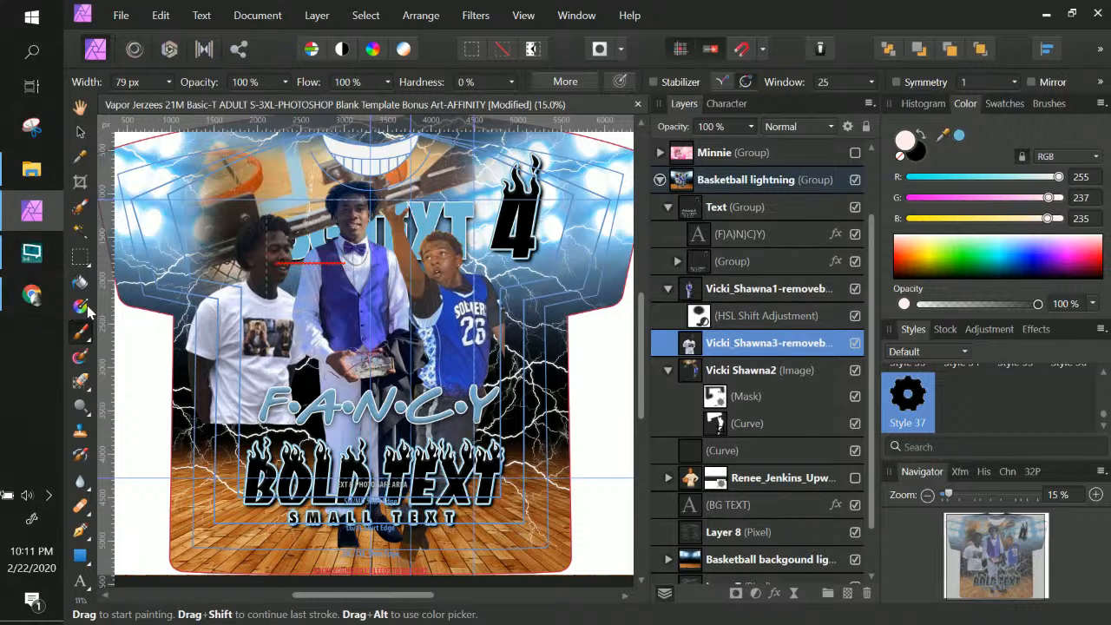
pyautogui.click(83, 307)
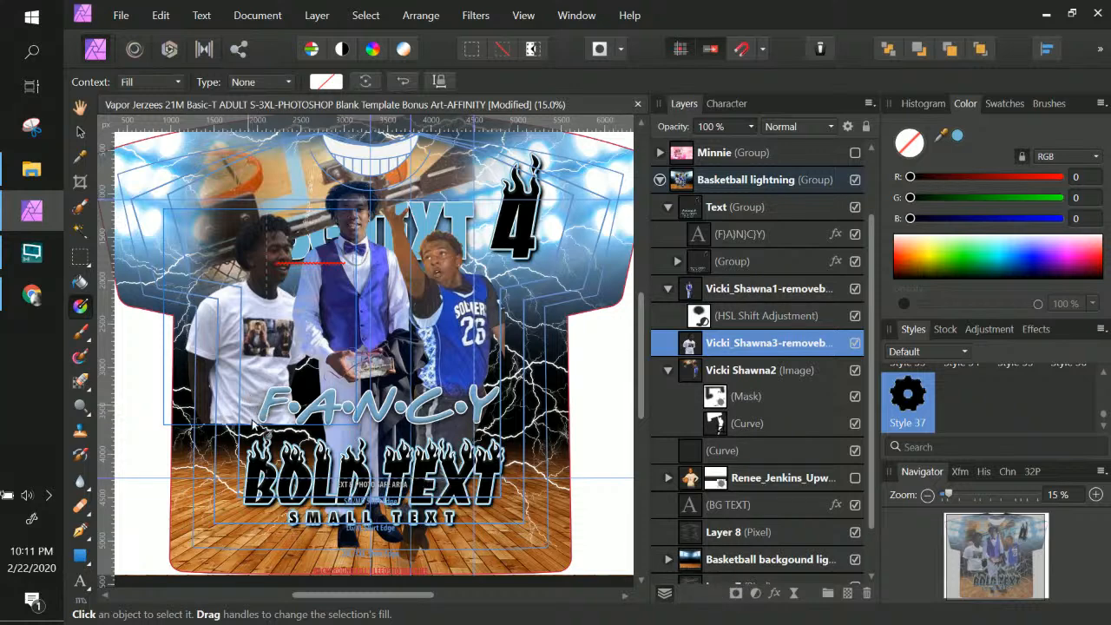
pyautogui.moveTo(251, 418); pyautogui.dragTo(264, 337)
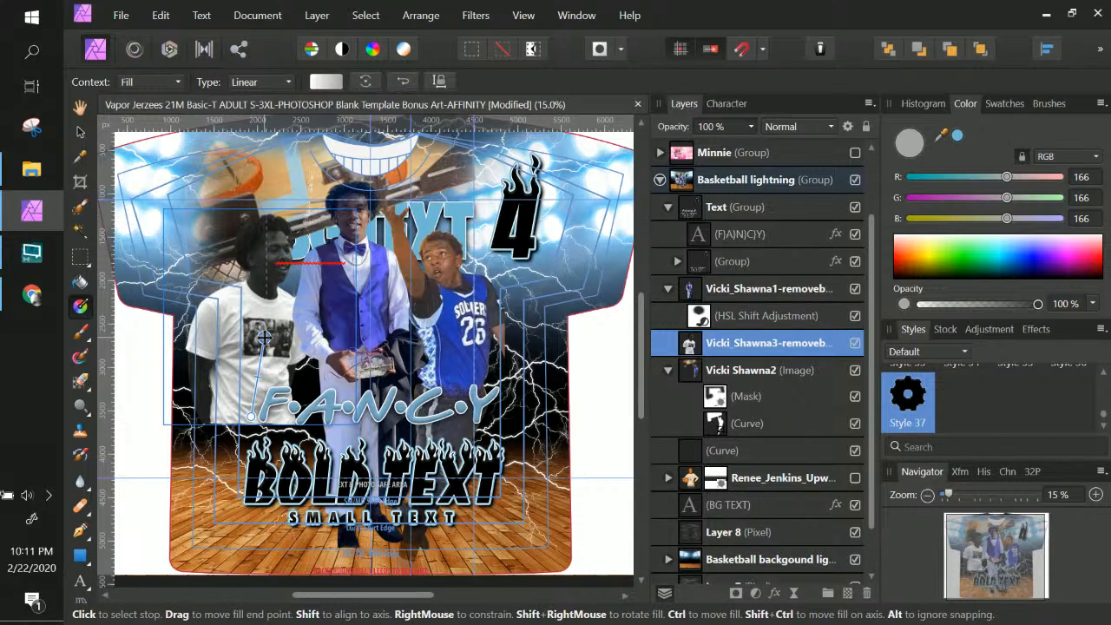
pyautogui.hotkey('ctrl', 'z')
pyautogui.hotkey('ctrl', 'z')
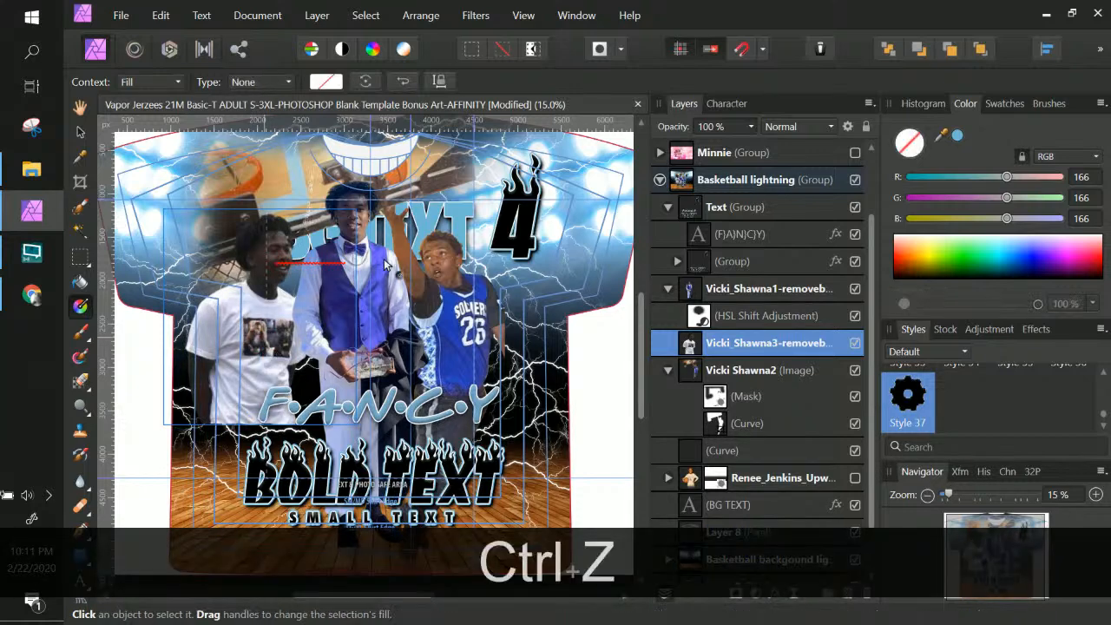
# Mask the white-T-shirt player and draw a straight vertical gradient fade up his shirt
pyautogui.click(736, 593)
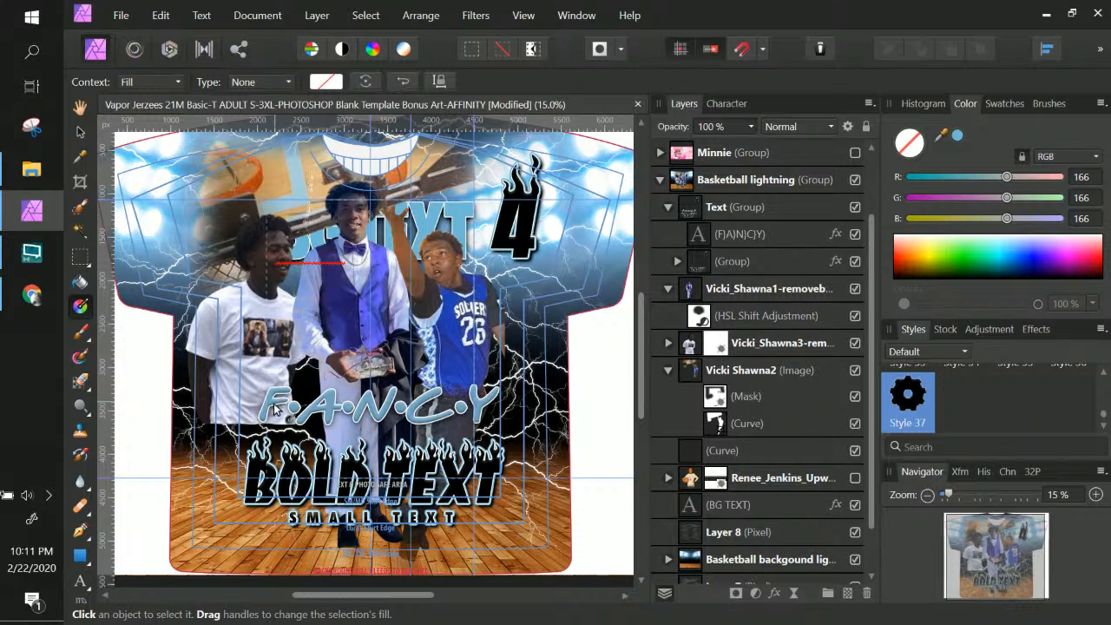
pyautogui.moveTo(247, 420)
pyautogui.mouseDown()
pyautogui.moveTo(254, 309)
pyautogui.moveTo(262, 372)
pyautogui.moveTo(261, 255)
pyautogui.moveTo(190, 291)
pyautogui.moveTo(252, 317)
pyautogui.moveTo(260, 271)
pyautogui.moveTo(264, 426)
pyautogui.moveTo(249, 422)
pyautogui.mouseUp()
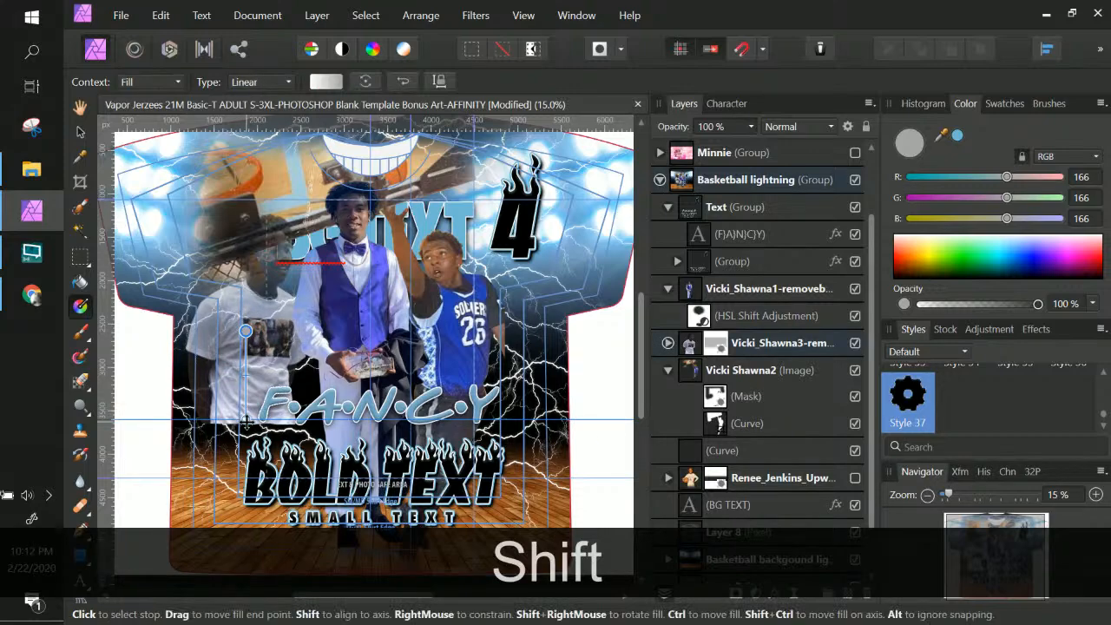
pyautogui.press('ctrl+KP_Add')
pyautogui.press('ctrl+KP_Add')
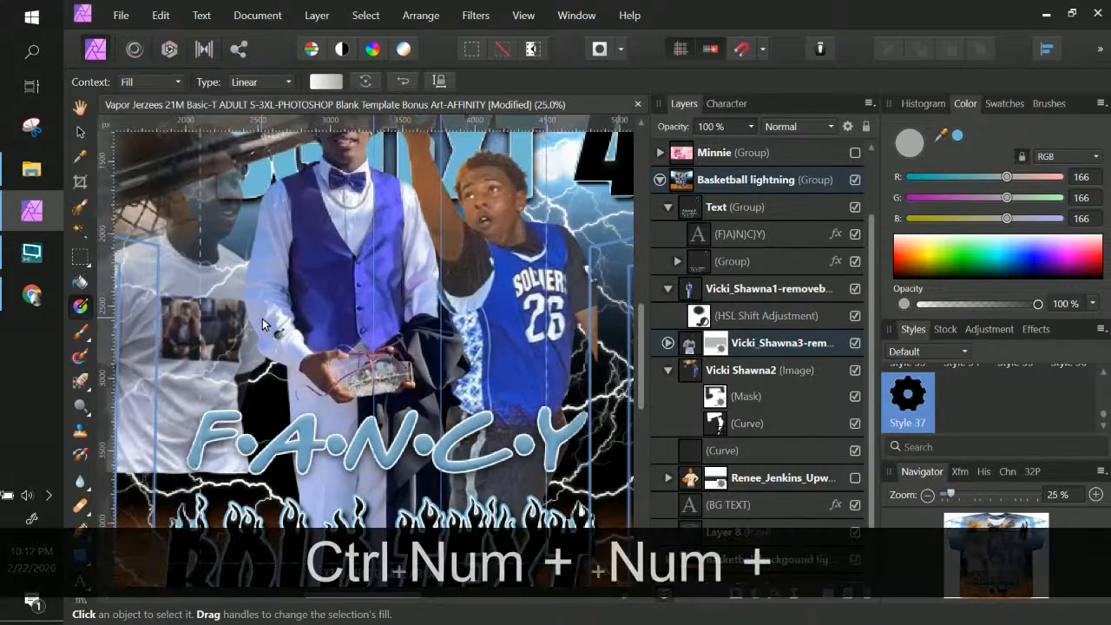
pyautogui.moveTo(266, 324); pyautogui.dragTo(422, 289)
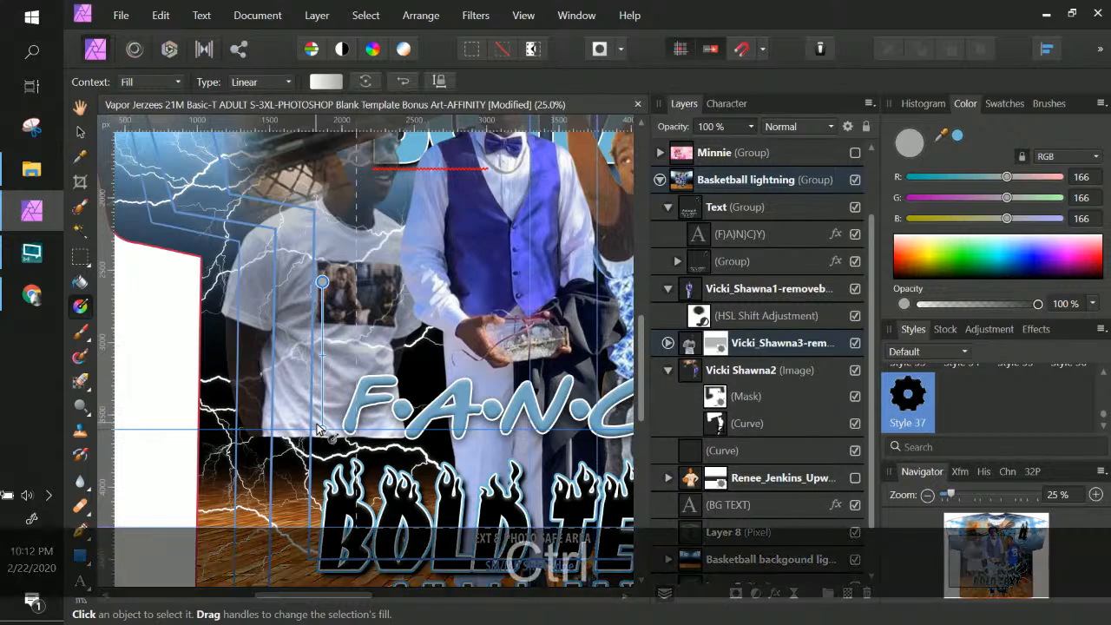
pyautogui.hotkey('ctrl', 'z')
pyautogui.moveTo(325, 425); pyautogui.dragTo(327, 274)
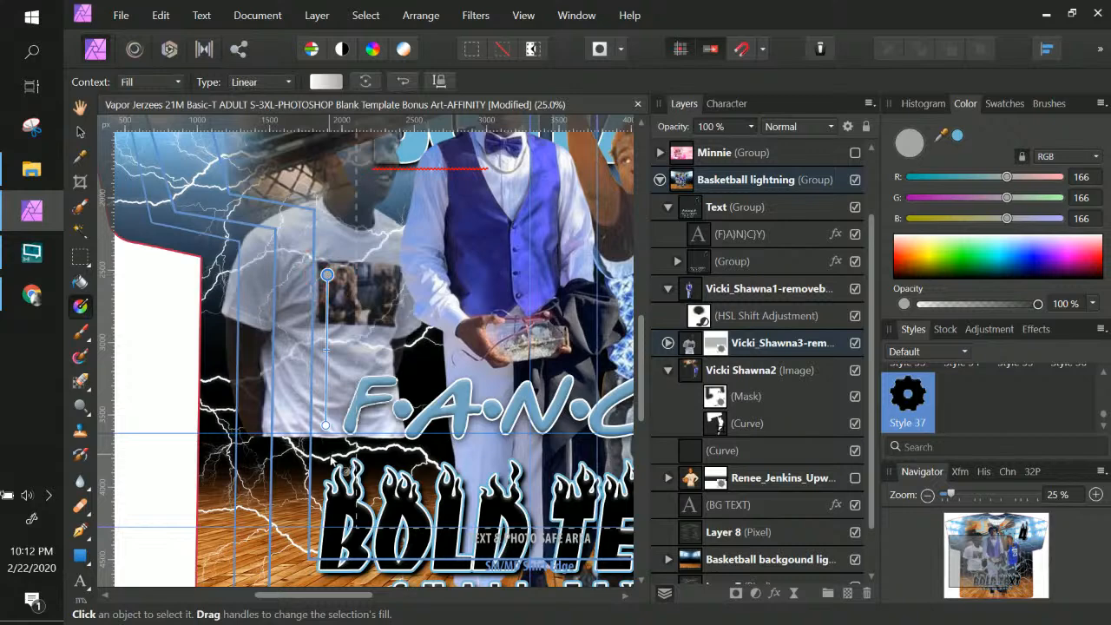
pyautogui.hotkey('ctrl', 'z')
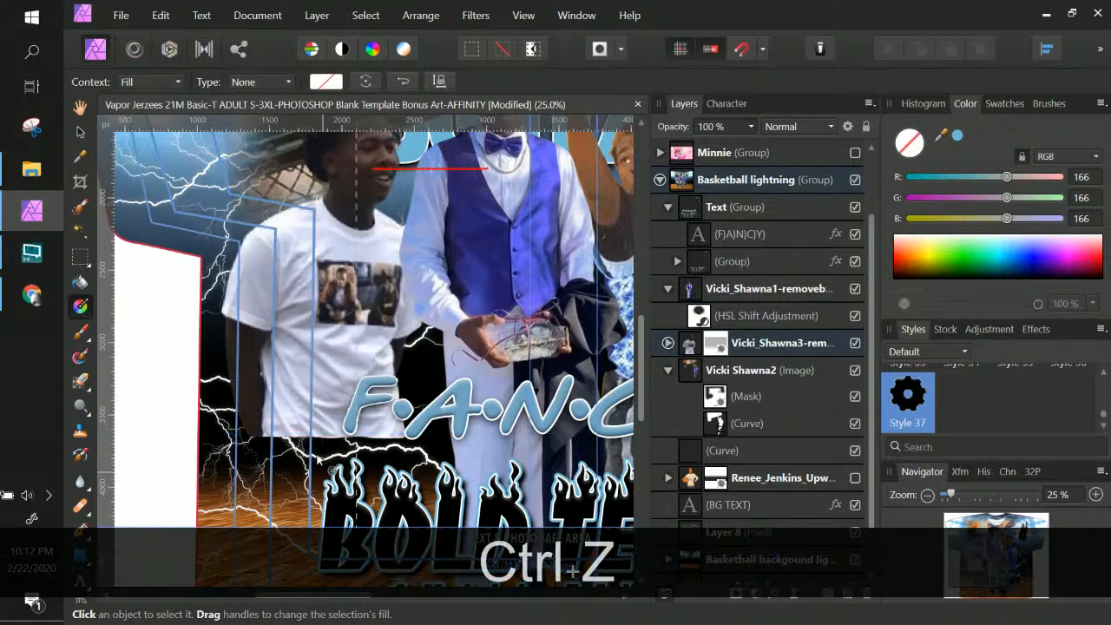
pyautogui.moveTo(322, 362); pyautogui.dragTo(322, 361)
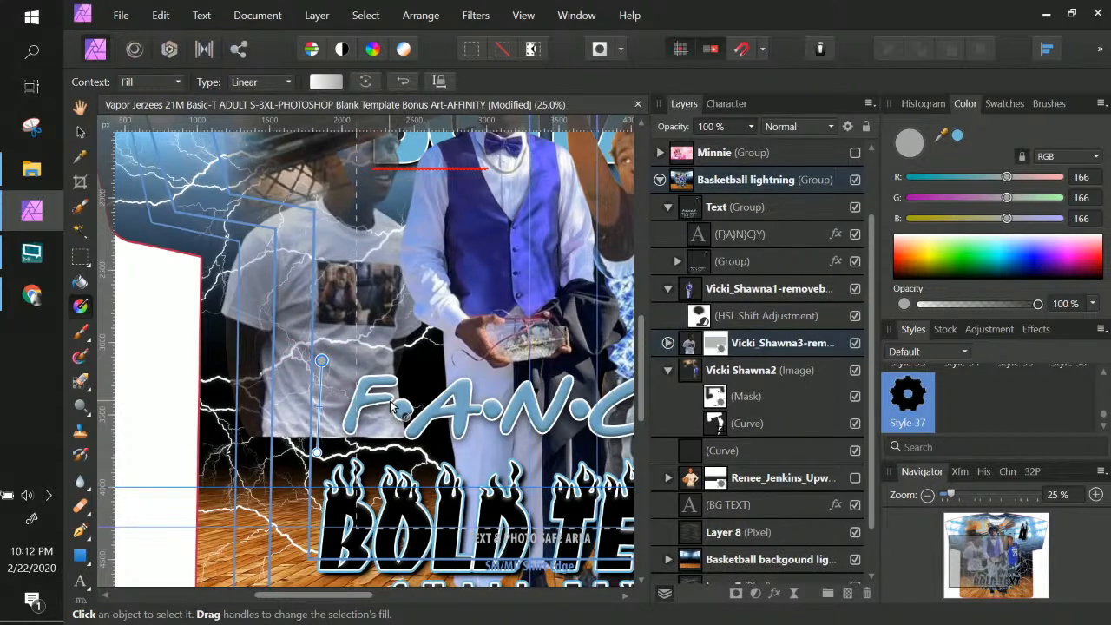
pyautogui.hotkey('ctrl', 'z')
pyautogui.moveTo(323, 425); pyautogui.dragTo(328, 328)
pyautogui.press('shift')
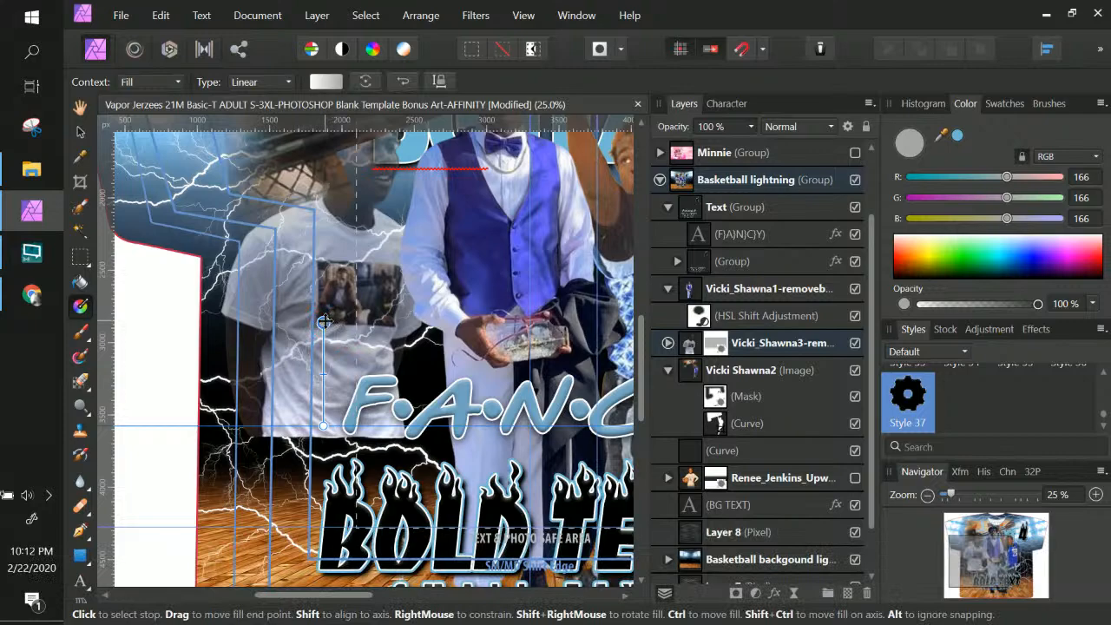
# Set the gradient's bottom stop to black and its top stop to pure white (FFFFFF)
pyautogui.click(322, 425)
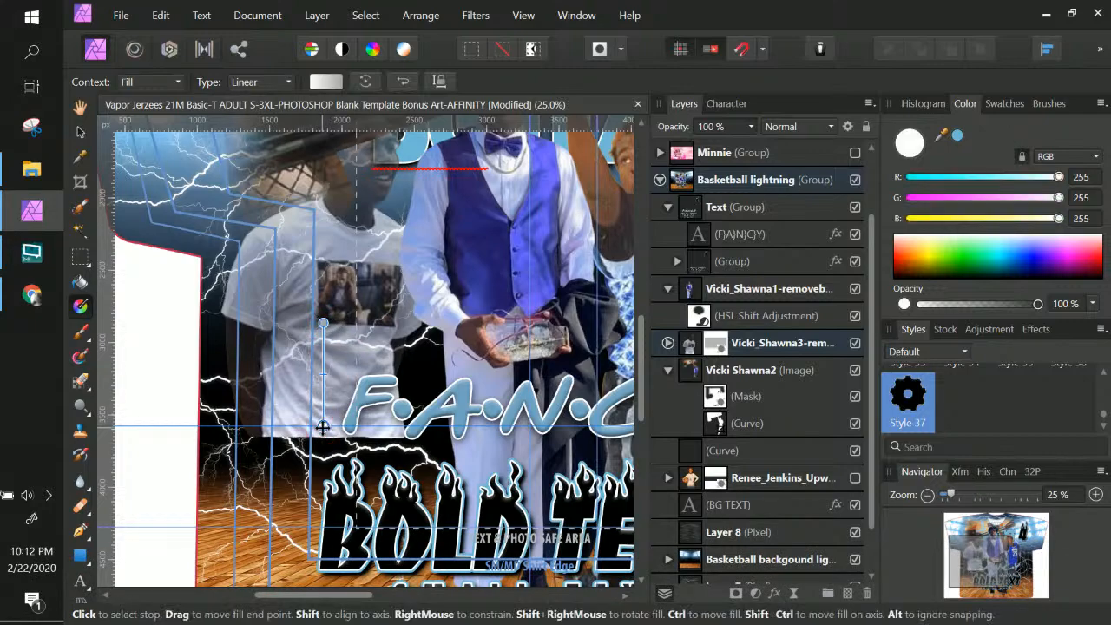
pyautogui.doubleClick(914, 143)
pyautogui.moveTo(554, 287); pyautogui.dragTo(296, 485)
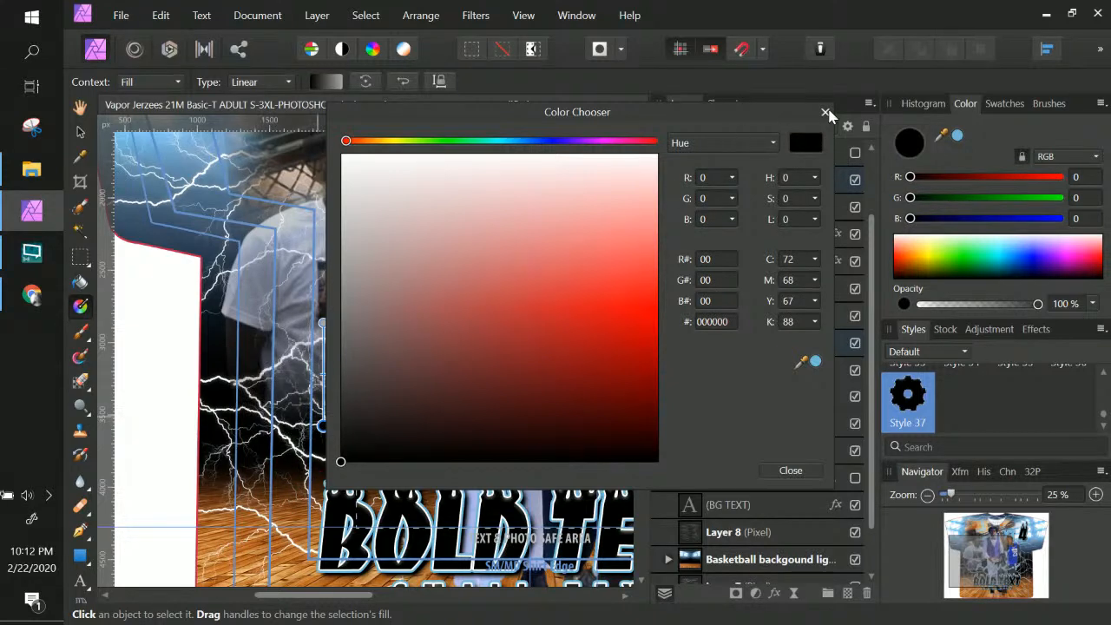
pyautogui.click(798, 470)
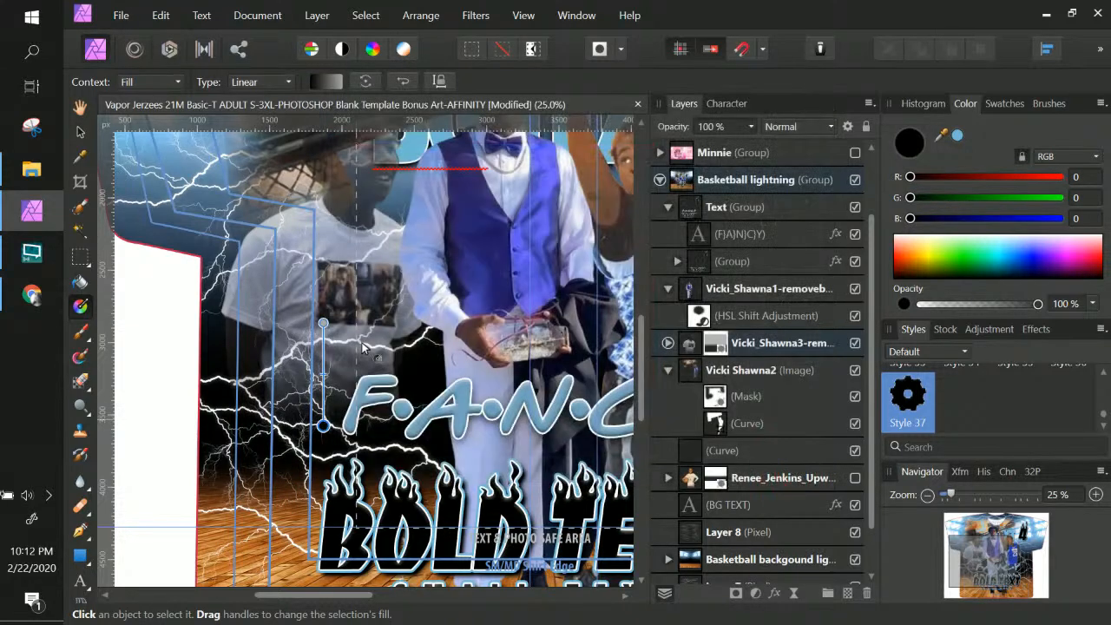
pyautogui.click(322, 323)
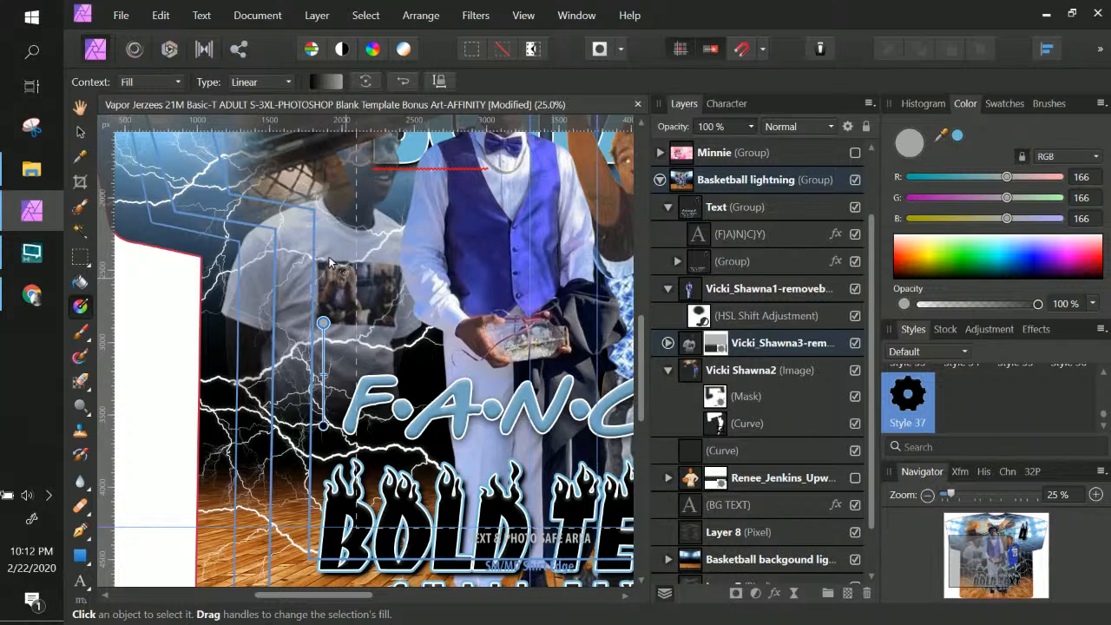
pyautogui.doubleClick(907, 143)
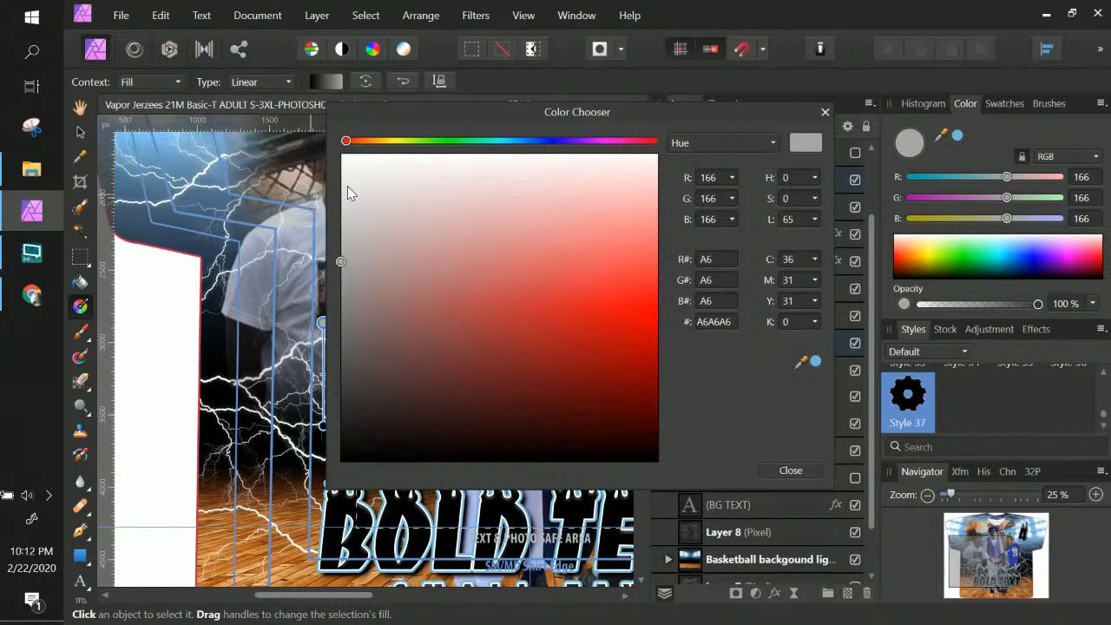
pyautogui.moveTo(347, 199)
pyautogui.mouseDown()
pyautogui.moveTo(327, 484)
pyautogui.moveTo(319, 139)
pyautogui.moveTo(316, 130)
pyautogui.moveTo(254, 251)
pyautogui.moveTo(261, 126)
pyautogui.mouseUp()
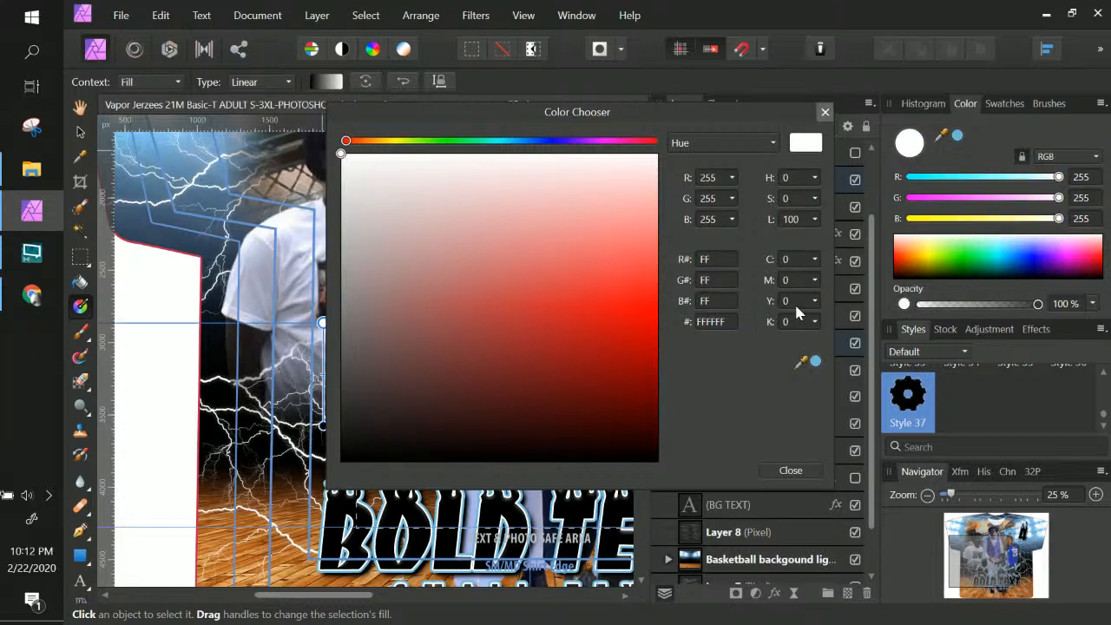
pyautogui.click(791, 470)
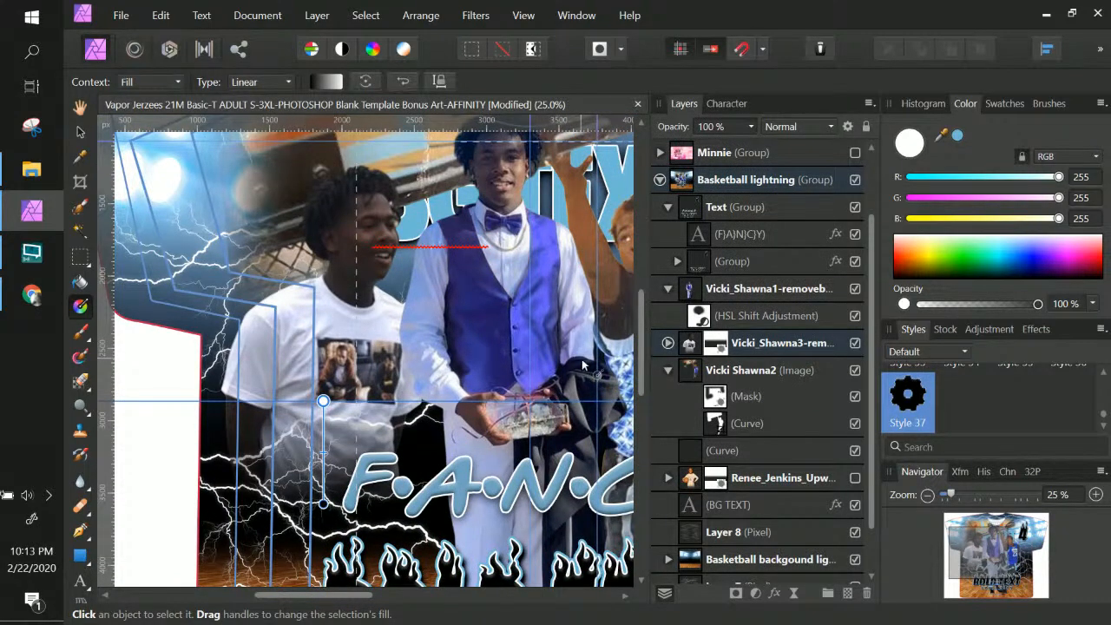
# Zoom out to 15%, collapse a player group, hide Layer 8, and select the Basketball background layer
pyautogui.scroll(1, 684, 289)
pyautogui.scroll(-1, 683, 289)
pyautogui.press('ctrl+KP_Subtract')
pyautogui.press('KP_Subtract')
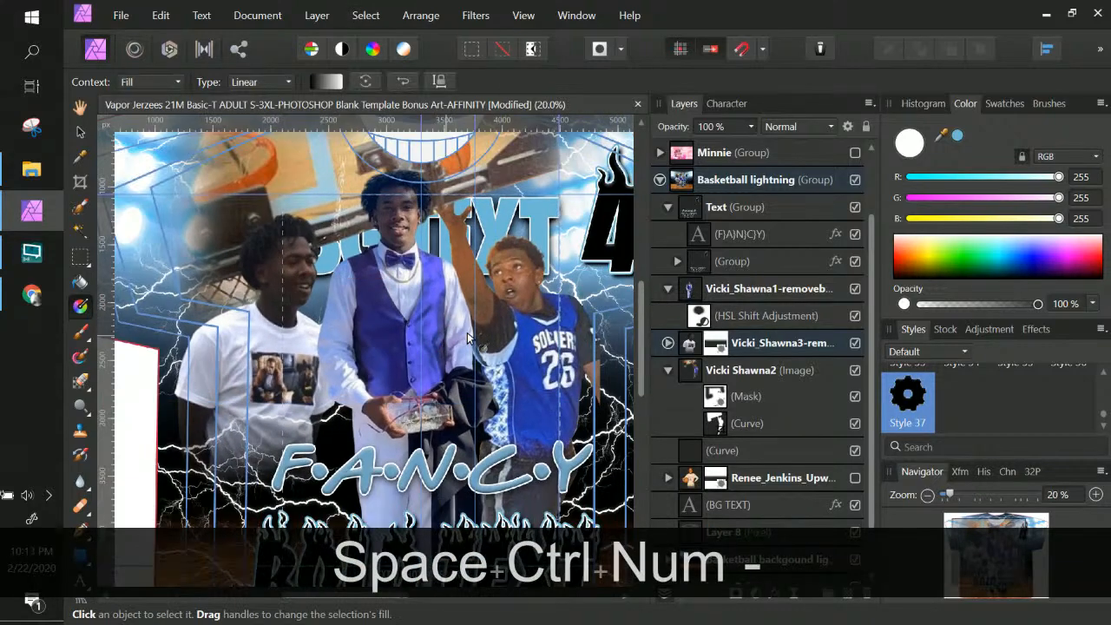
pyautogui.press('ctrl+KP_Subtract')
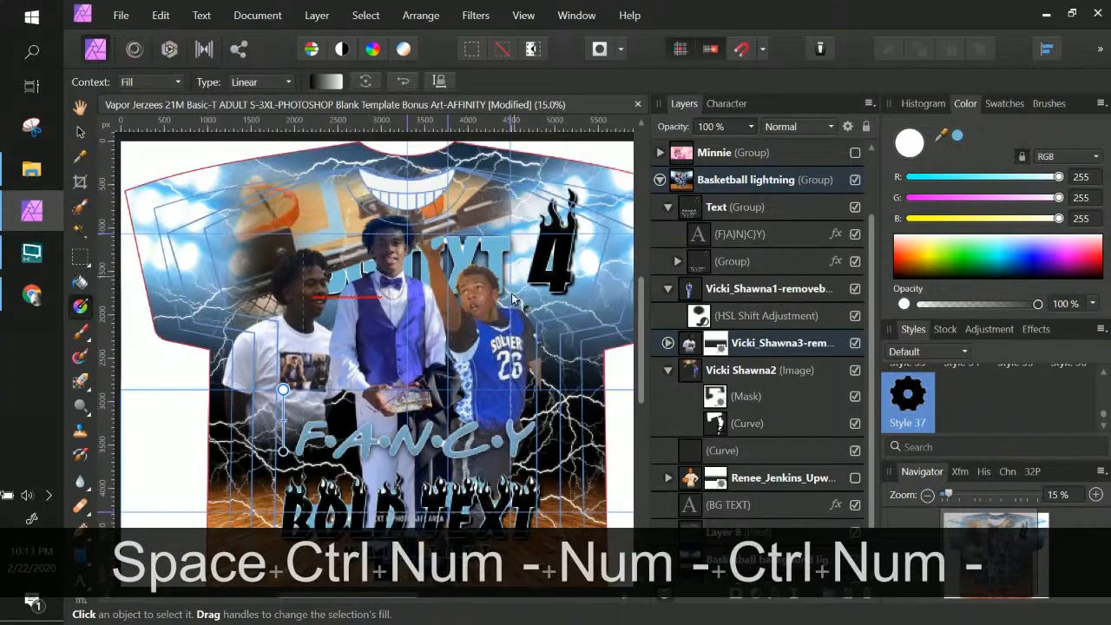
pyautogui.scroll(-2, 512, 283)
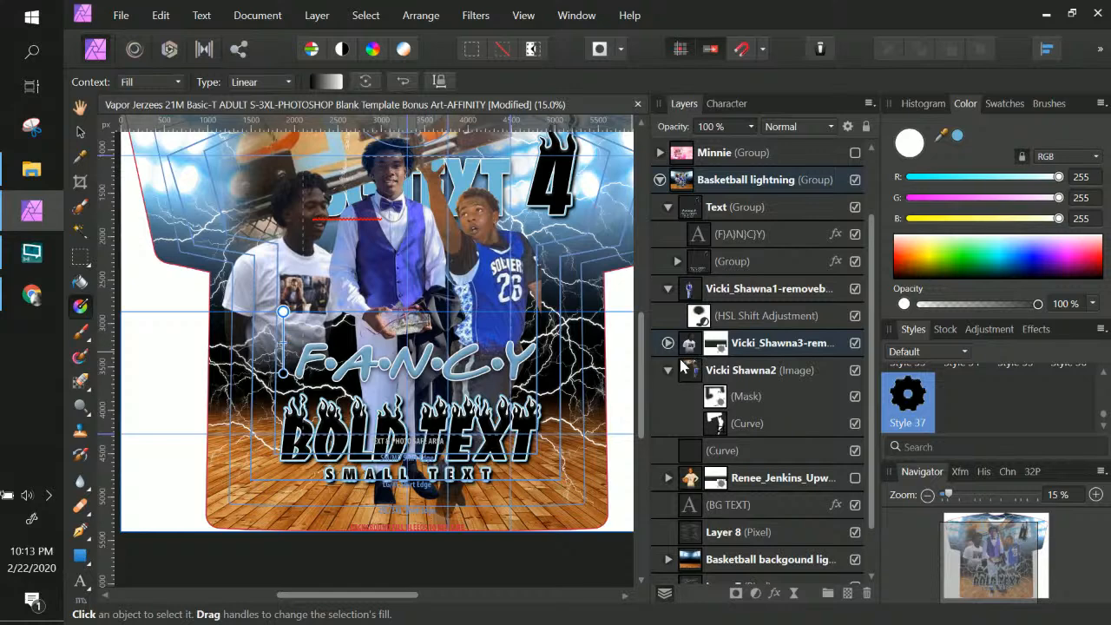
pyautogui.scroll(1, 610, 386)
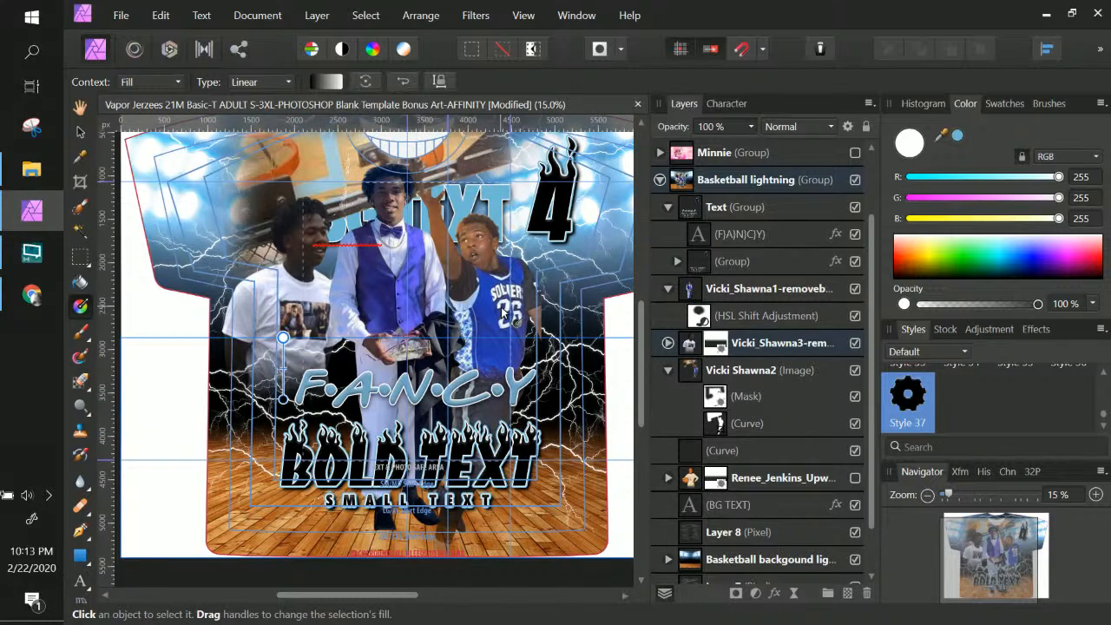
pyautogui.click(668, 371)
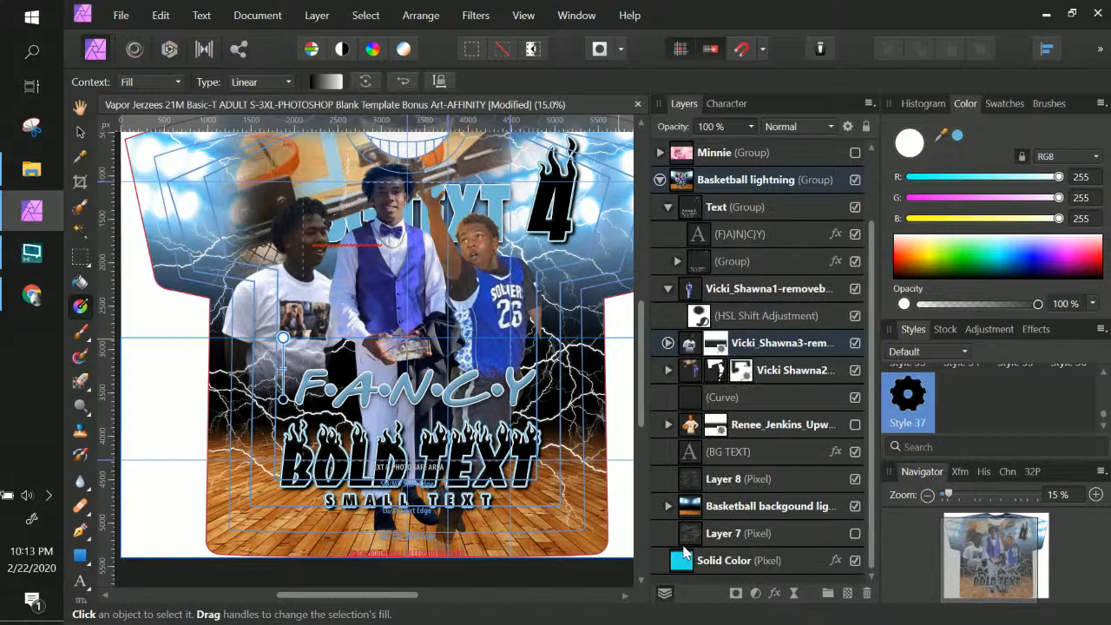
pyautogui.click(855, 479)
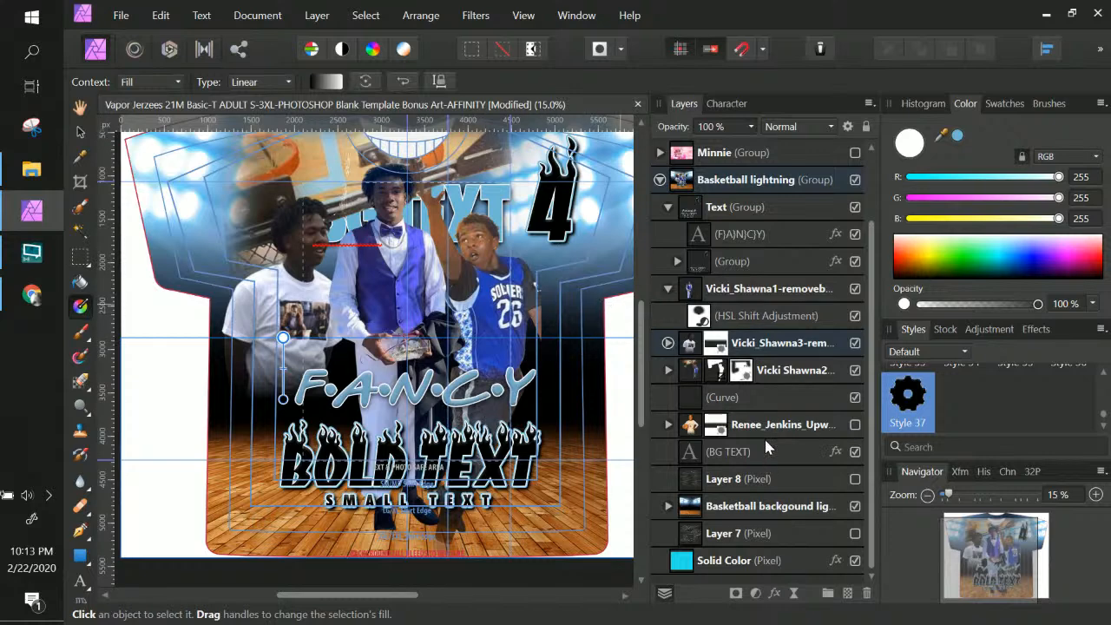
pyautogui.click(771, 510)
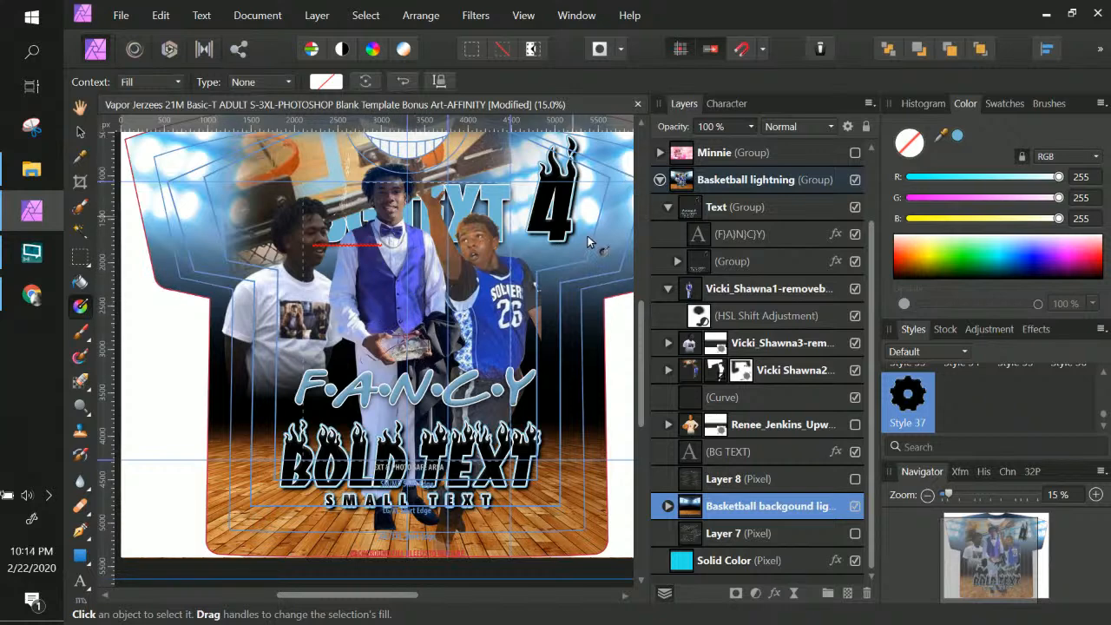
# Add an HSL adjustment to the Basketball background and try hue, saturation and luminosity shifts on the cyan range
pyautogui.click(736, 511)
pyautogui.click(700, 506)
pyautogui.click(756, 593)
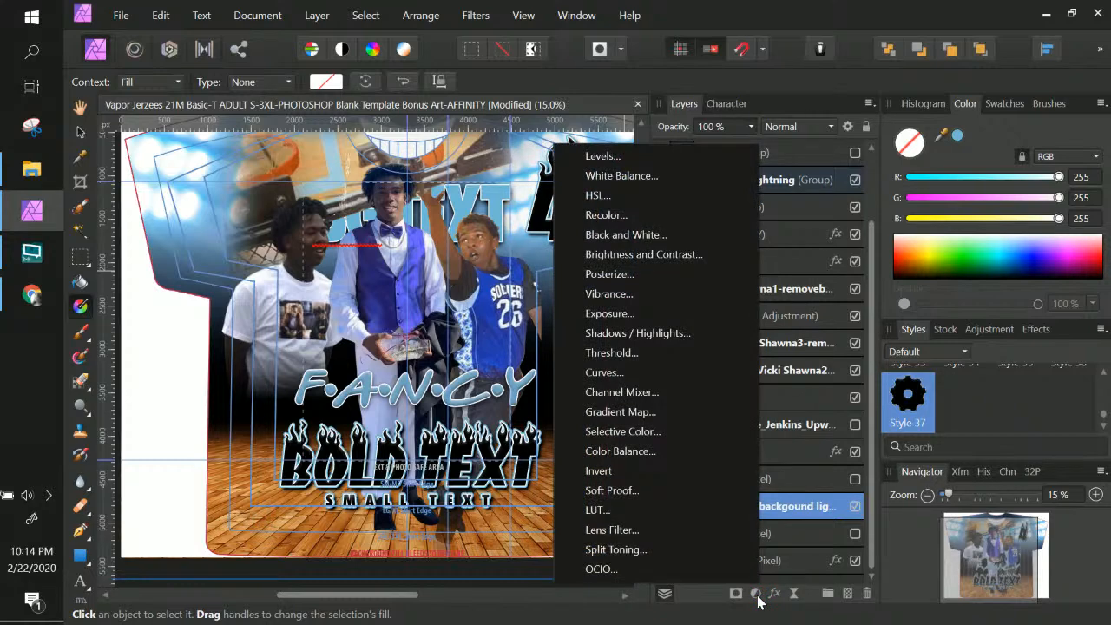
pyautogui.click(598, 195)
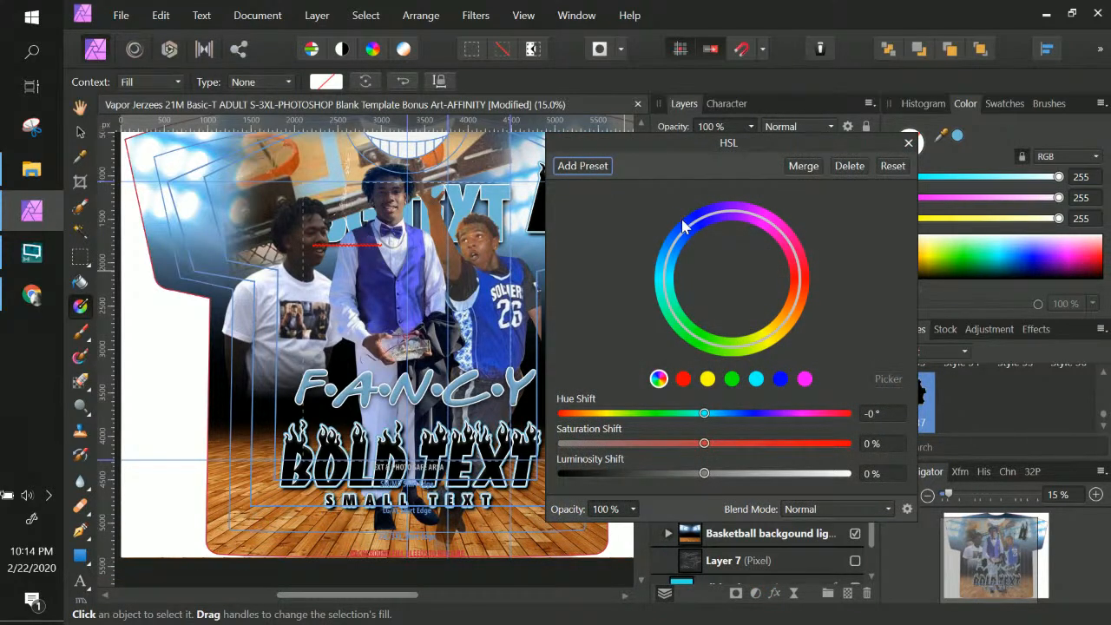
pyautogui.click(755, 379)
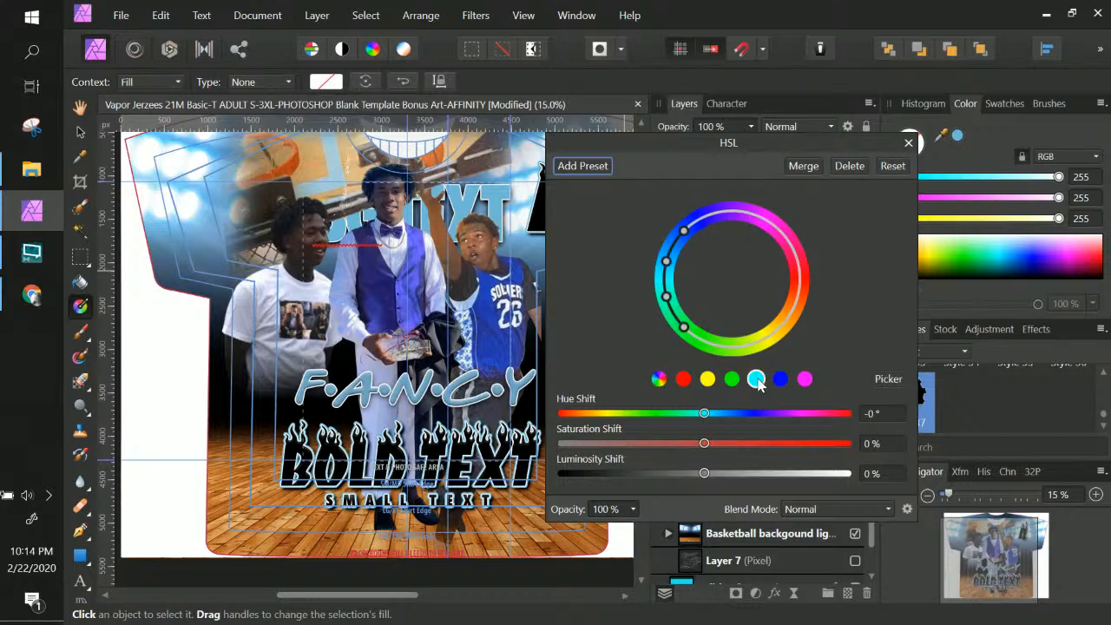
pyautogui.moveTo(703, 443); pyautogui.dragTo(730, 445)
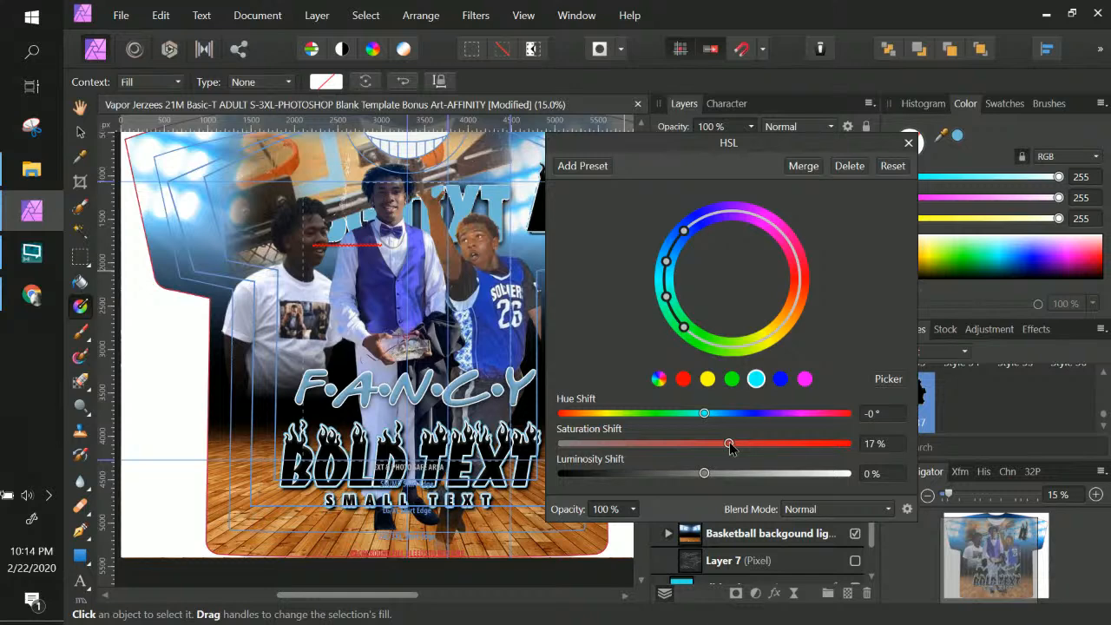
pyautogui.moveTo(703, 413); pyautogui.dragTo(810, 459)
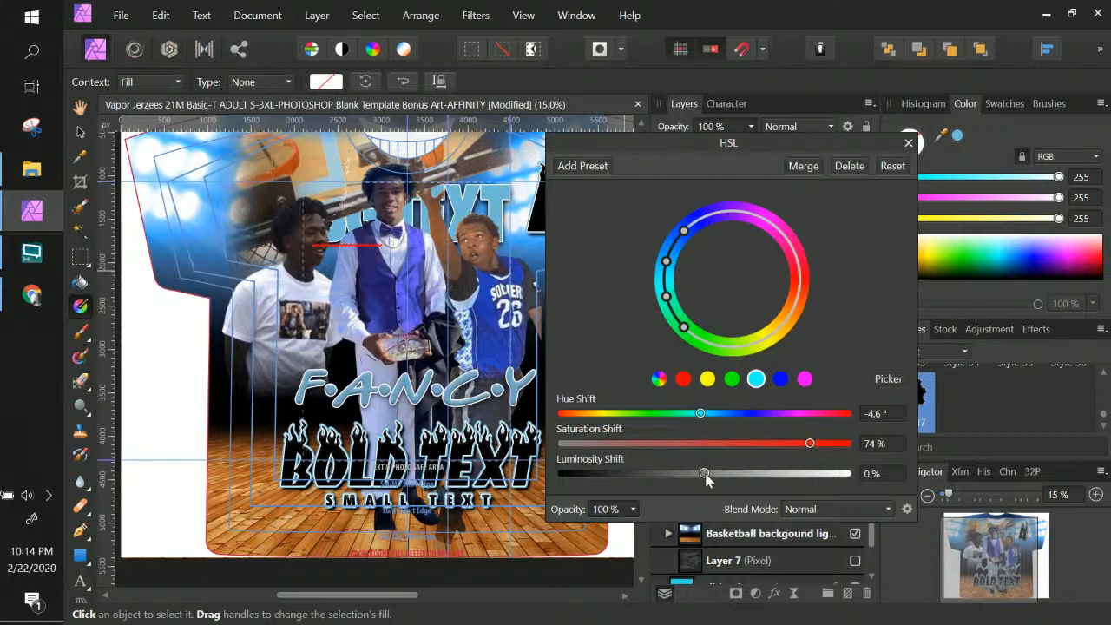
pyautogui.moveTo(699, 479); pyautogui.dragTo(649, 477)
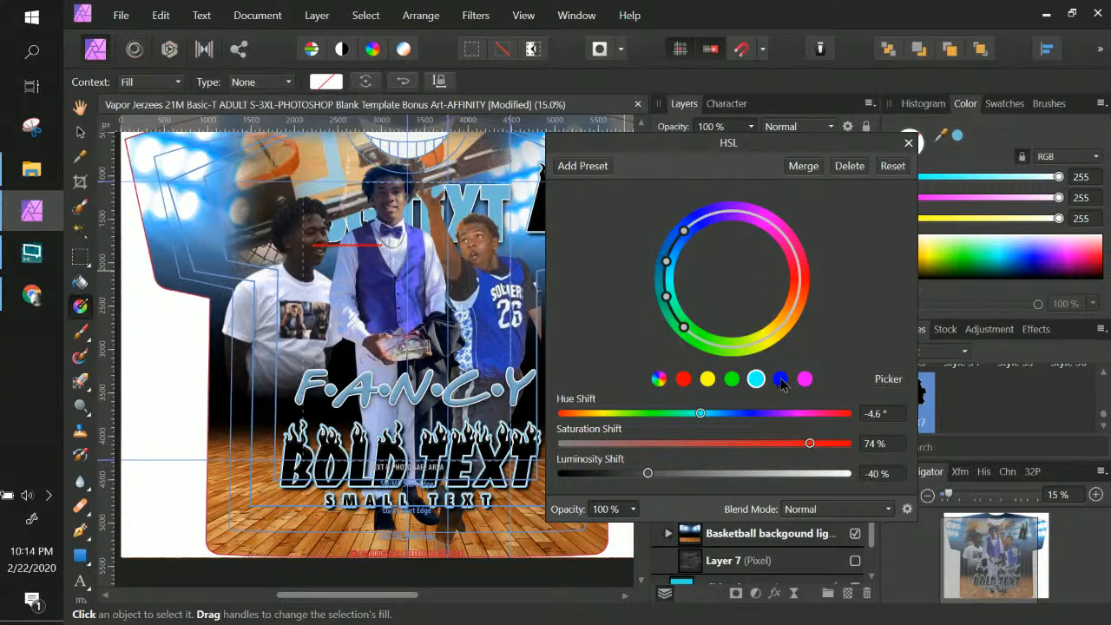
# Set the blue range to saturation 80%, luminosity -70% and hue -18.5°, then close the HSL dialog
pyautogui.click(780, 378)
pyautogui.moveTo(704, 443); pyautogui.dragTo(700, 443)
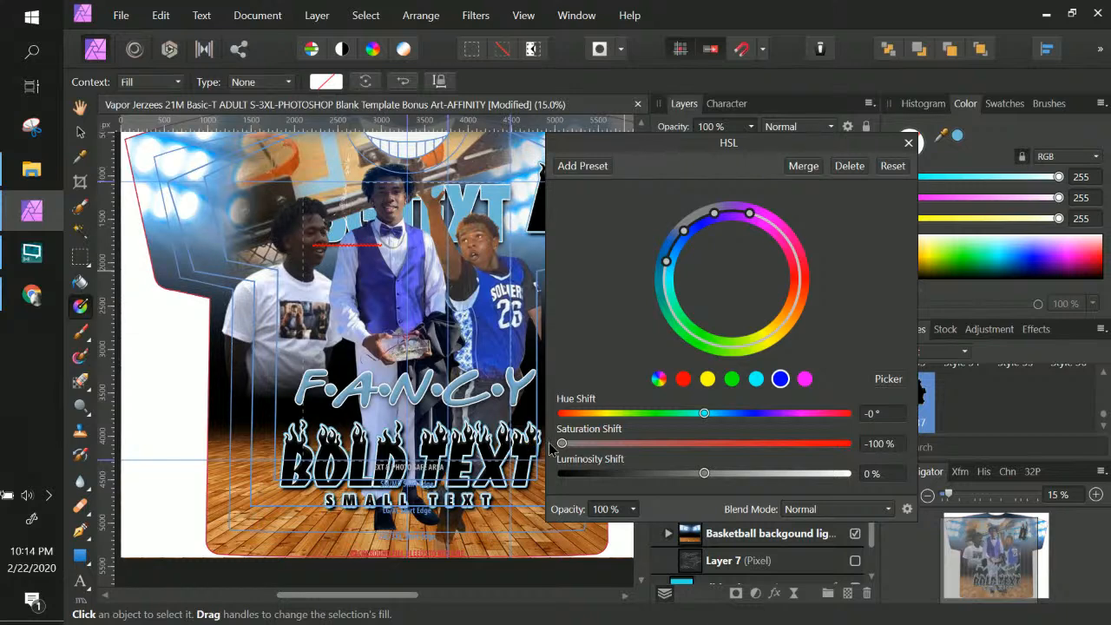
pyautogui.moveTo(562, 444); pyautogui.dragTo(718, 445)
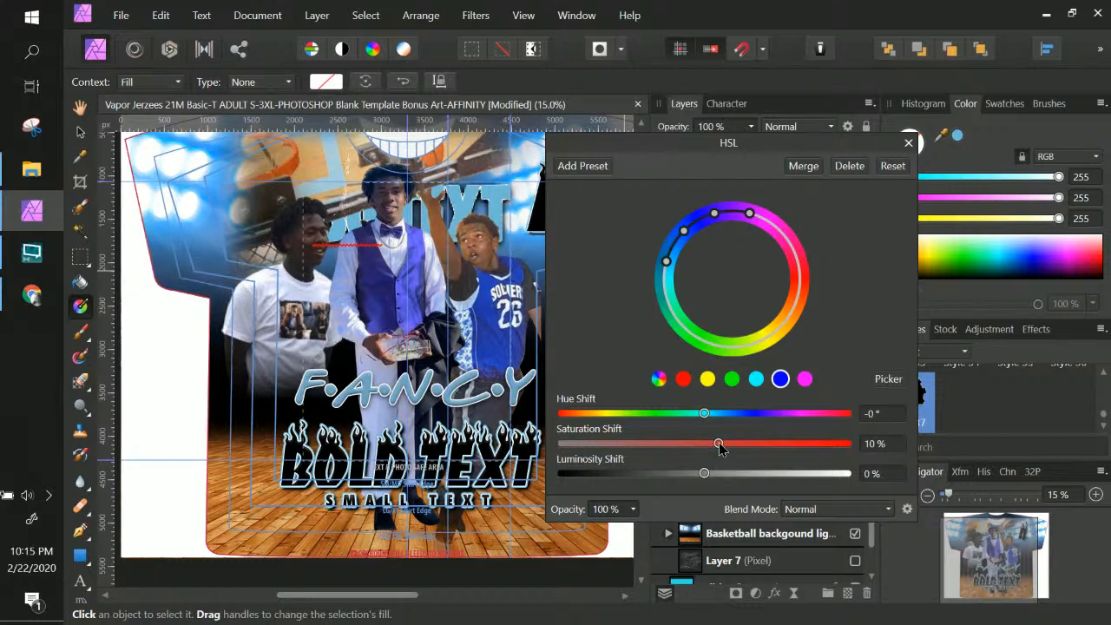
pyautogui.moveTo(719, 444); pyautogui.dragTo(819, 450)
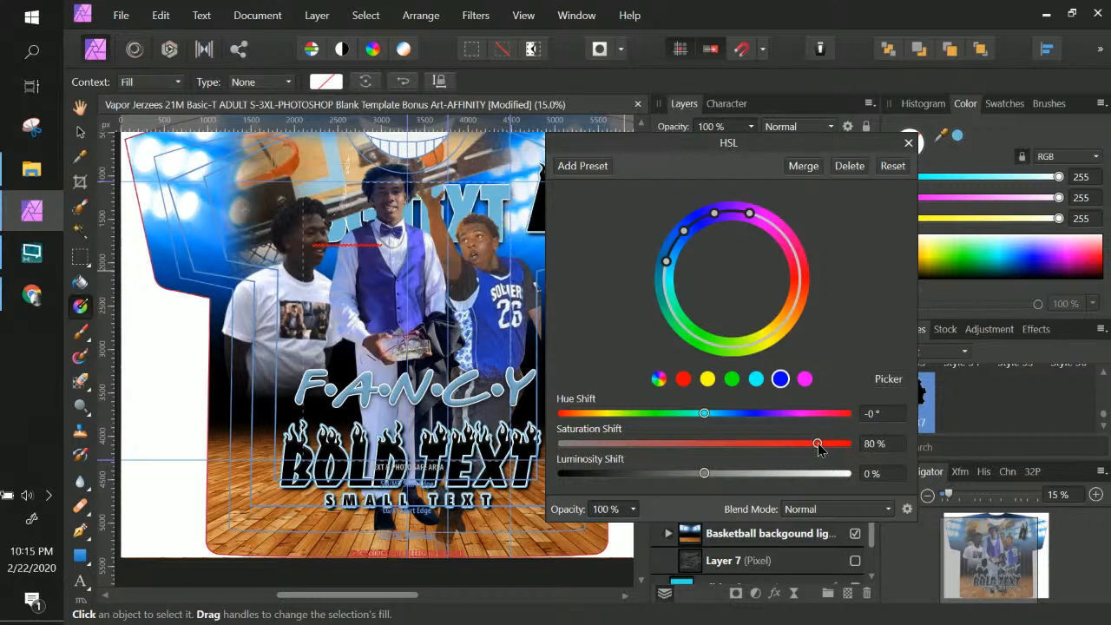
pyautogui.click(817, 444)
pyautogui.moveTo(818, 442); pyautogui.dragTo(826, 450)
pyautogui.click(824, 445)
pyautogui.moveTo(704, 474); pyautogui.dragTo(606, 478)
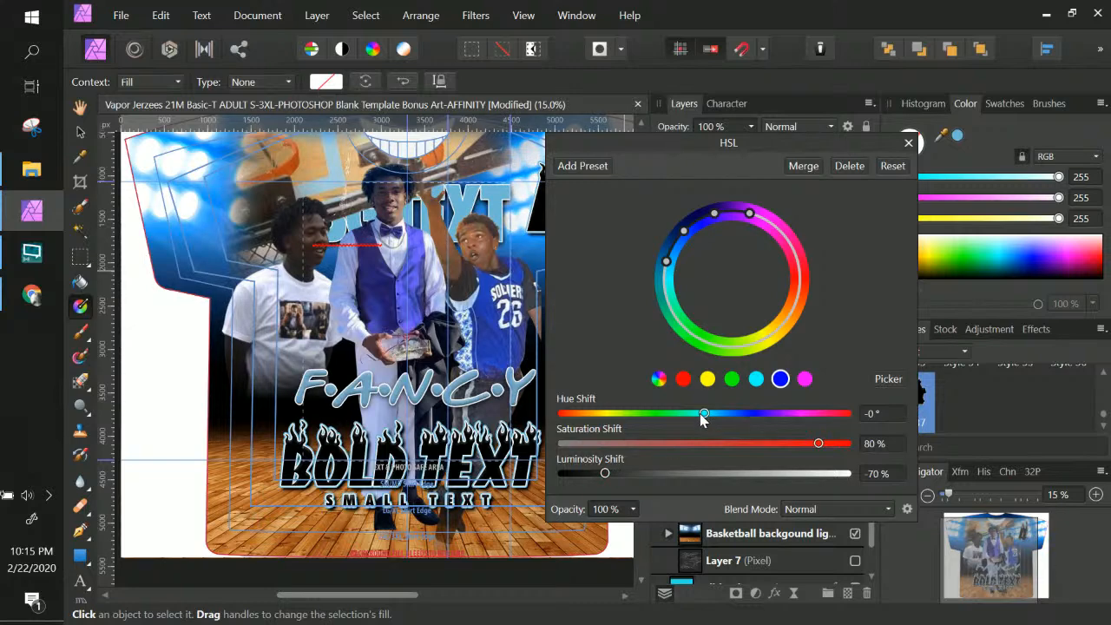
pyautogui.moveTo(704, 414)
pyautogui.mouseDown()
pyautogui.moveTo(721, 415)
pyautogui.moveTo(617, 421)
pyautogui.moveTo(691, 425)
pyautogui.mouseUp()
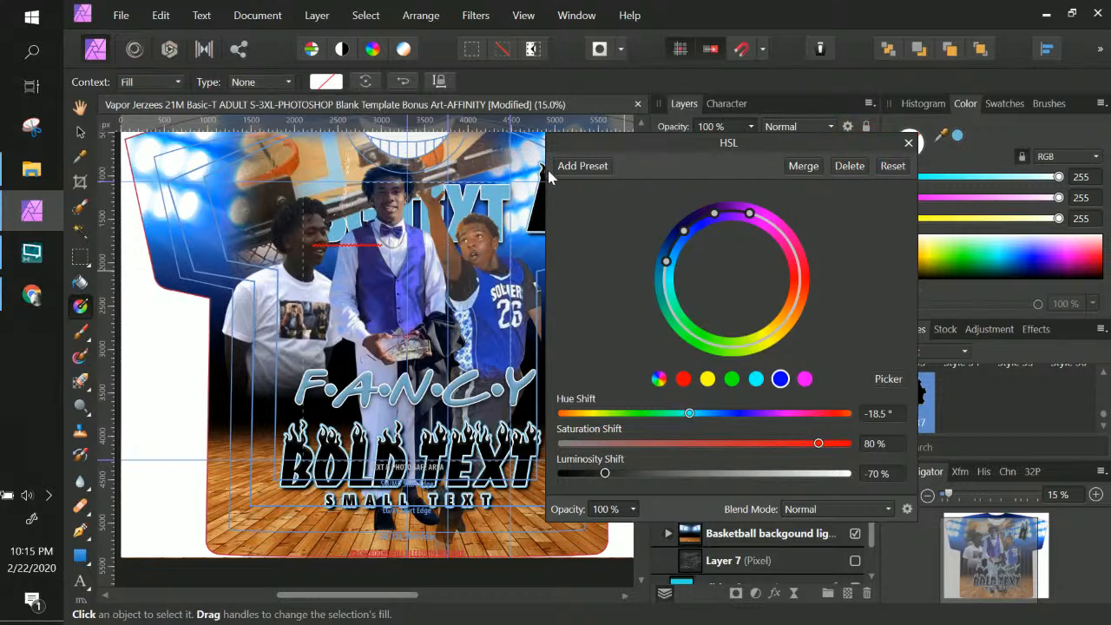
pyautogui.click(80, 131)
pyautogui.click(908, 143)
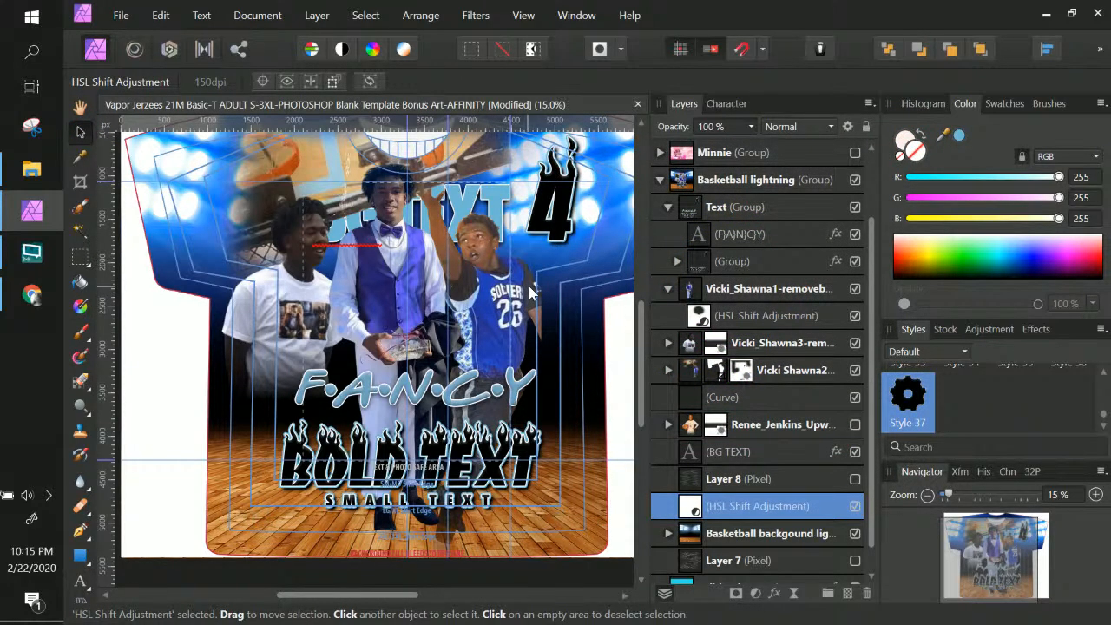
# Select the centre player photo and move it slightly lower on the shirt
pyautogui.scroll(2, 543, 286)
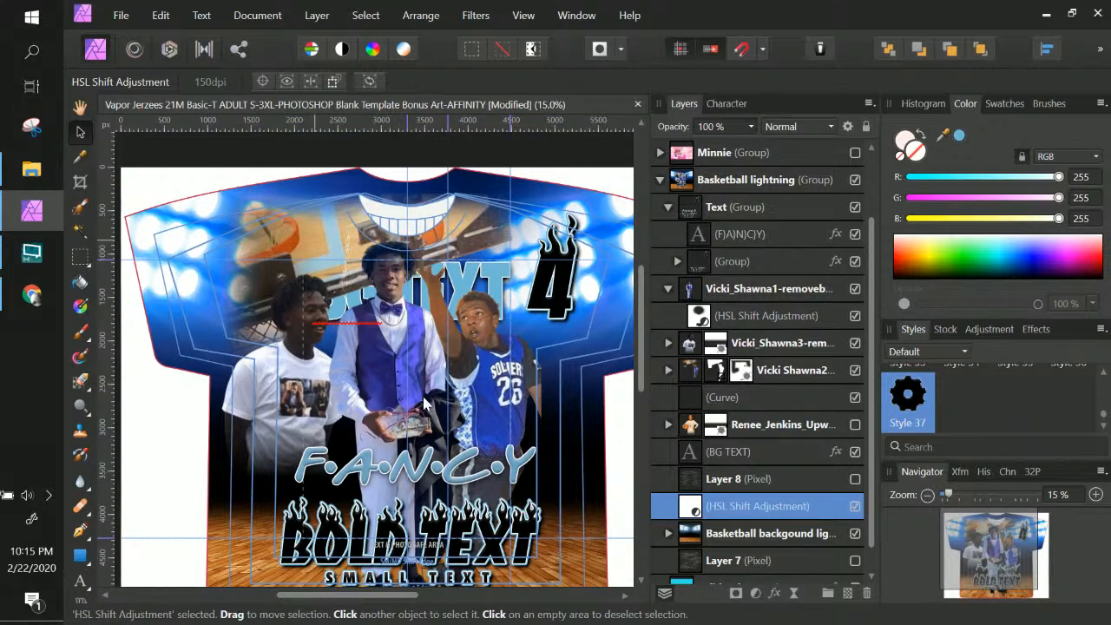
pyautogui.scroll(-2, 217, 261)
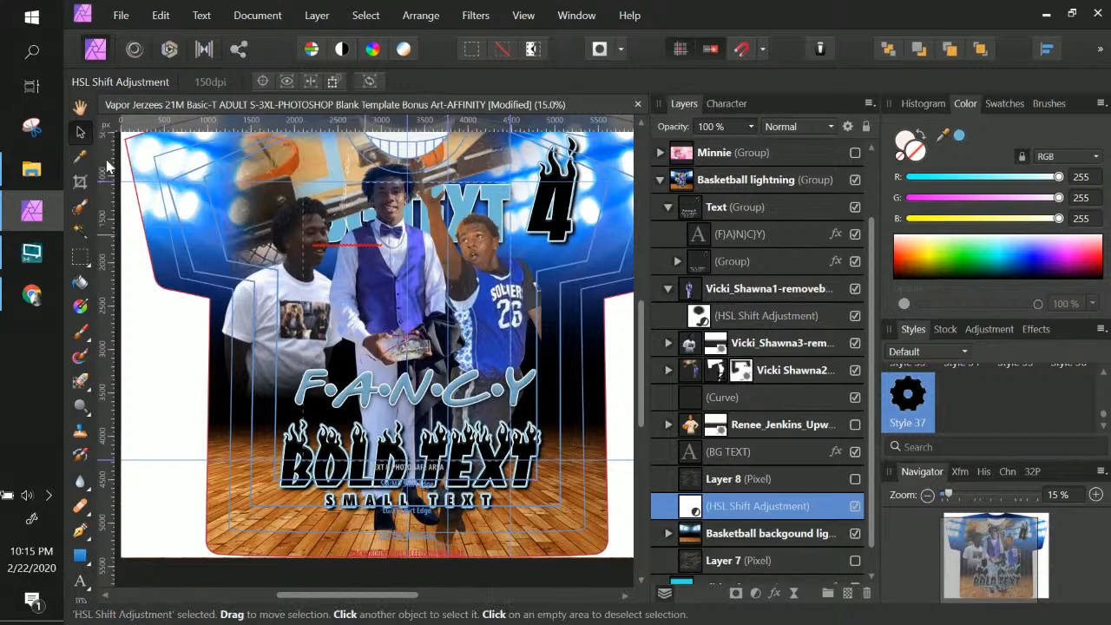
pyautogui.rightClick(398, 295)
pyautogui.press('Escape')
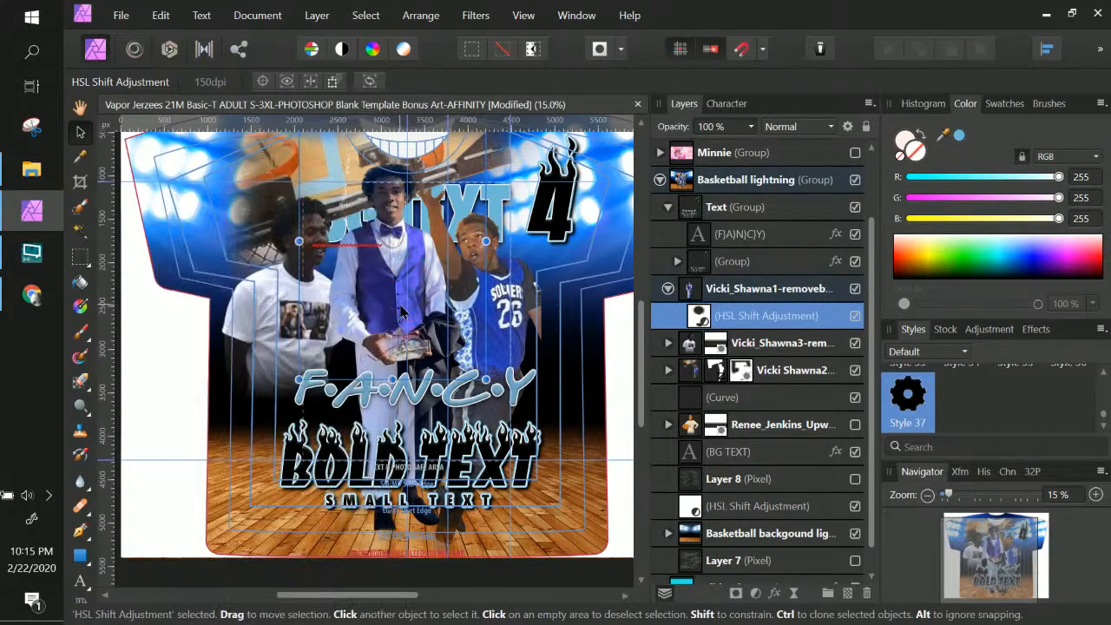
pyautogui.click(377, 420)
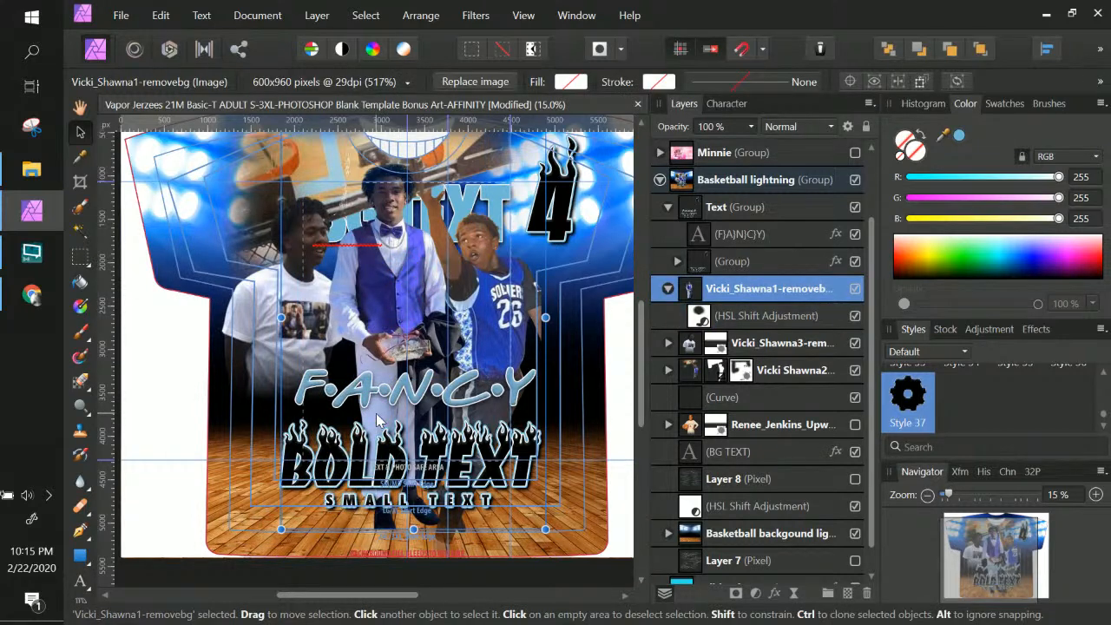
pyautogui.moveTo(376, 419); pyautogui.dragTo(378, 464)
pyautogui.moveTo(380, 438); pyautogui.dragTo(380, 436)
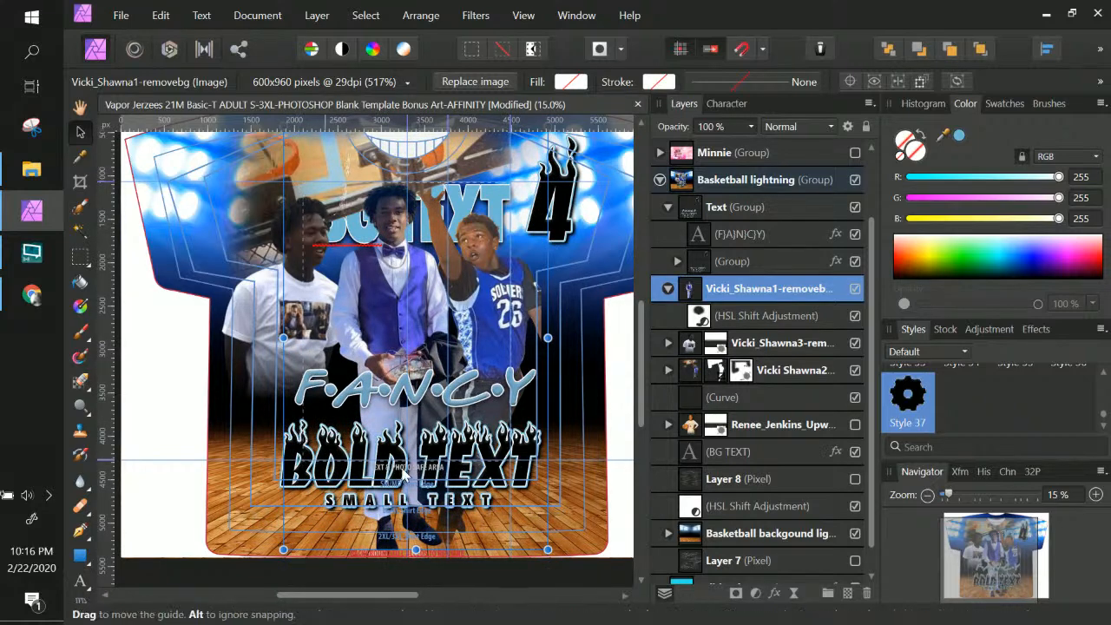
pyautogui.rightClick(314, 290)
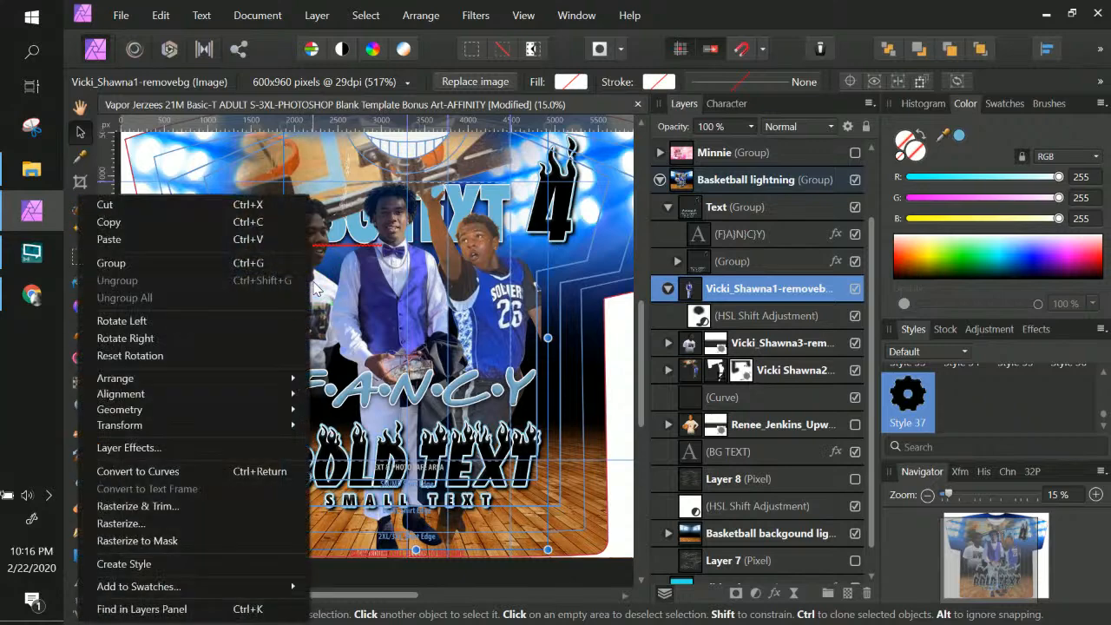
pyautogui.click(335, 293)
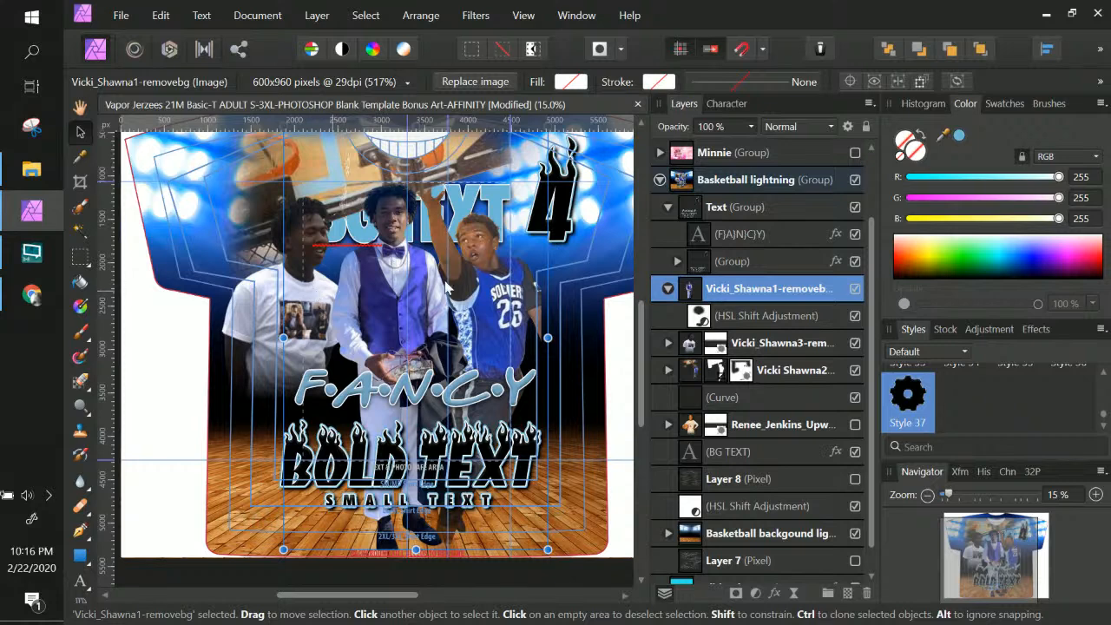
pyautogui.scroll(1, 318, 295)
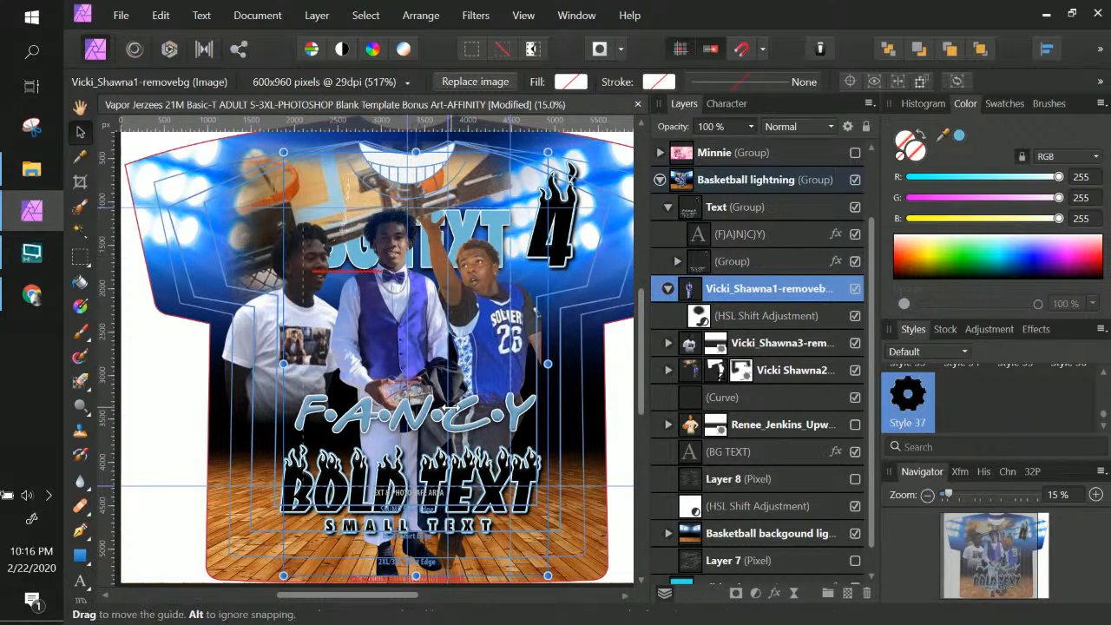
pyautogui.scroll(-1, 451, 406)
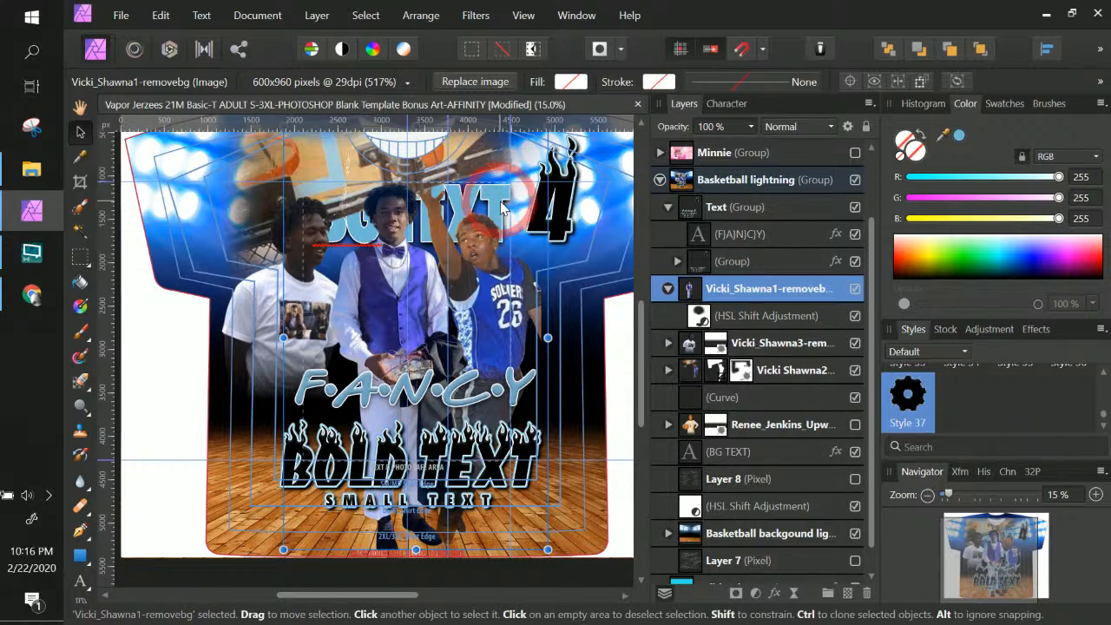
pyautogui.click(766, 458)
pyautogui.moveTo(766, 459); pyautogui.dragTo(659, 363)
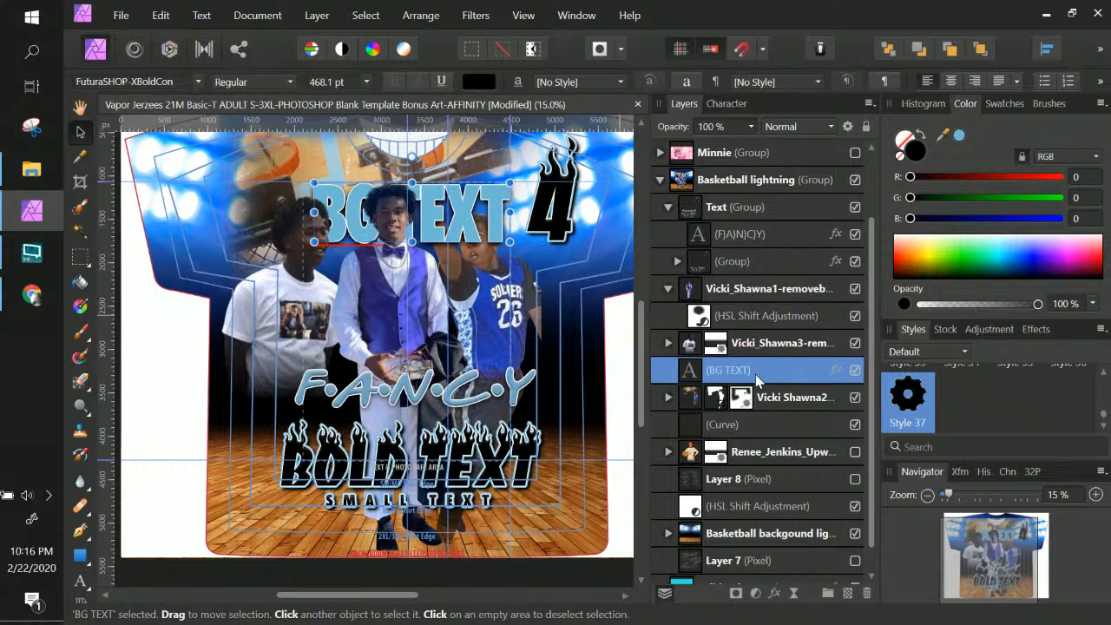
# Move the number 26 player cutout slightly lower, expand its layer to show the mask, and choose the Paint Brush
pyautogui.click(813, 406)
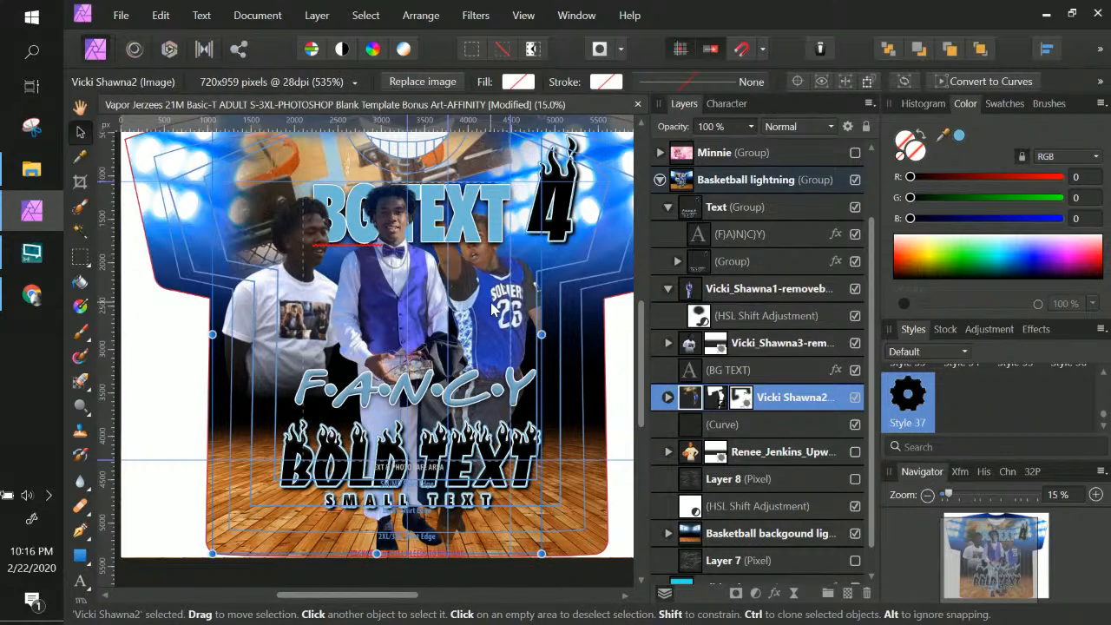
pyautogui.moveTo(491, 315); pyautogui.dragTo(494, 335)
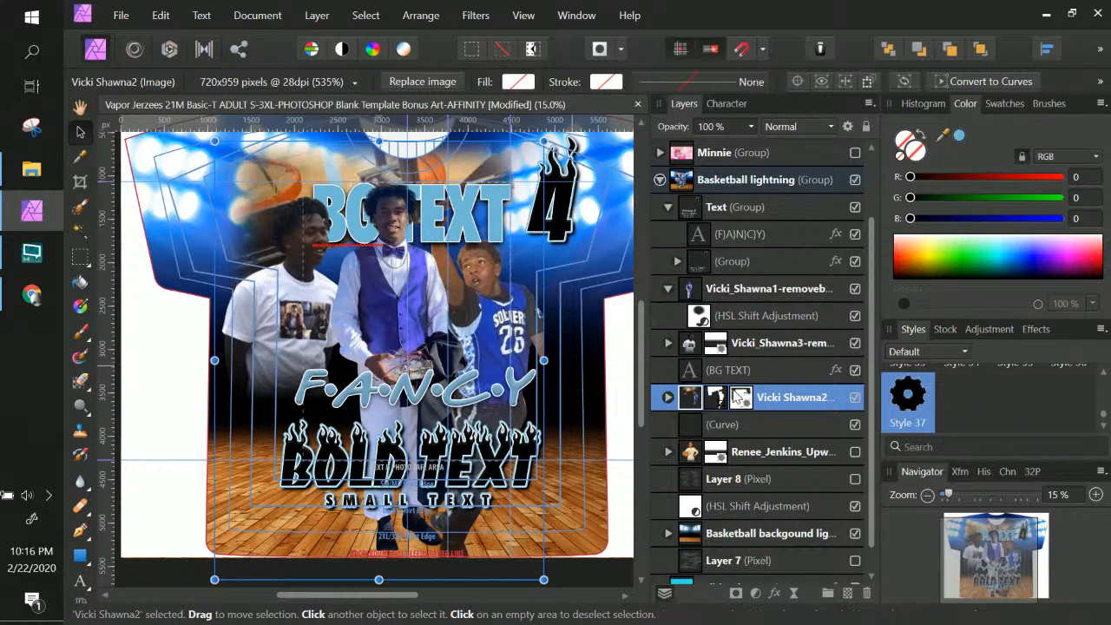
pyautogui.click(668, 396)
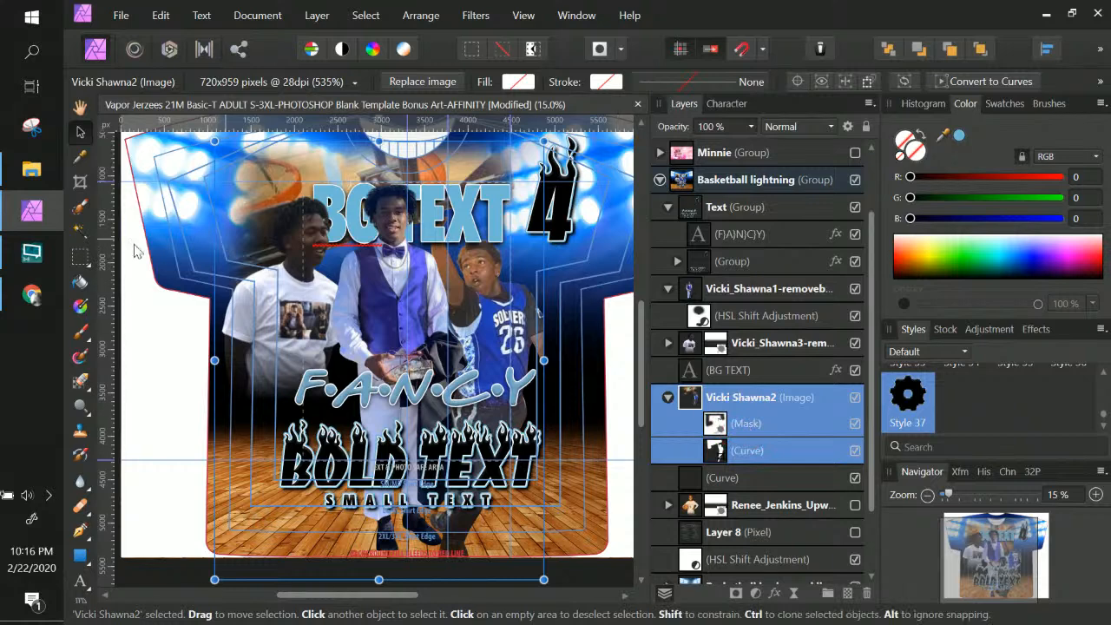
pyautogui.click(80, 335)
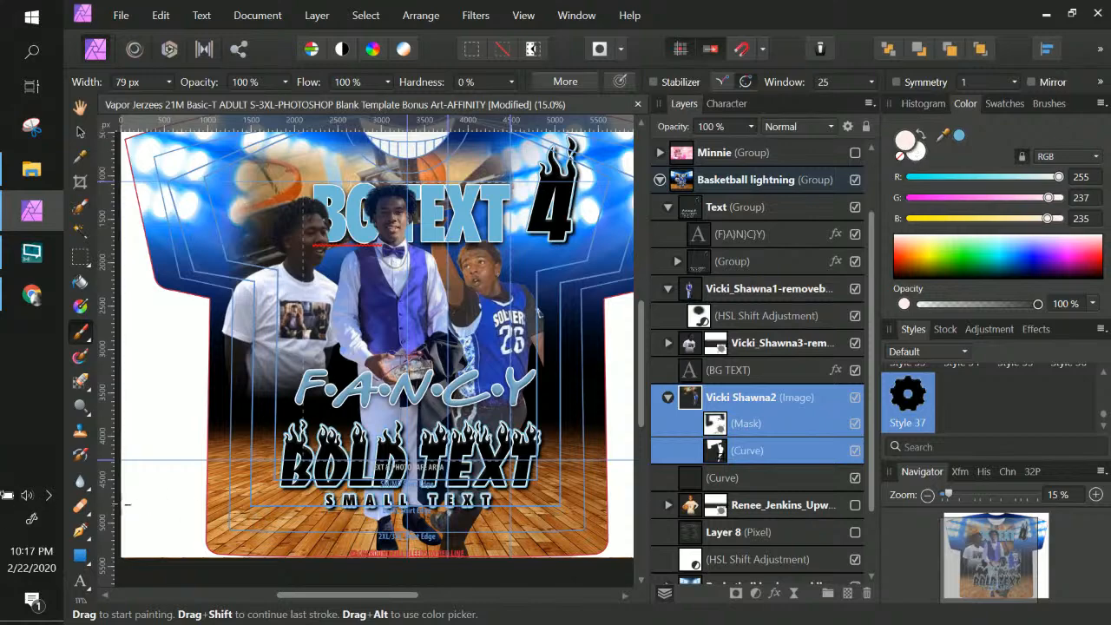
# Set the brush colour to black and target the number 26 player's mask
pyautogui.doubleClick(905, 142)
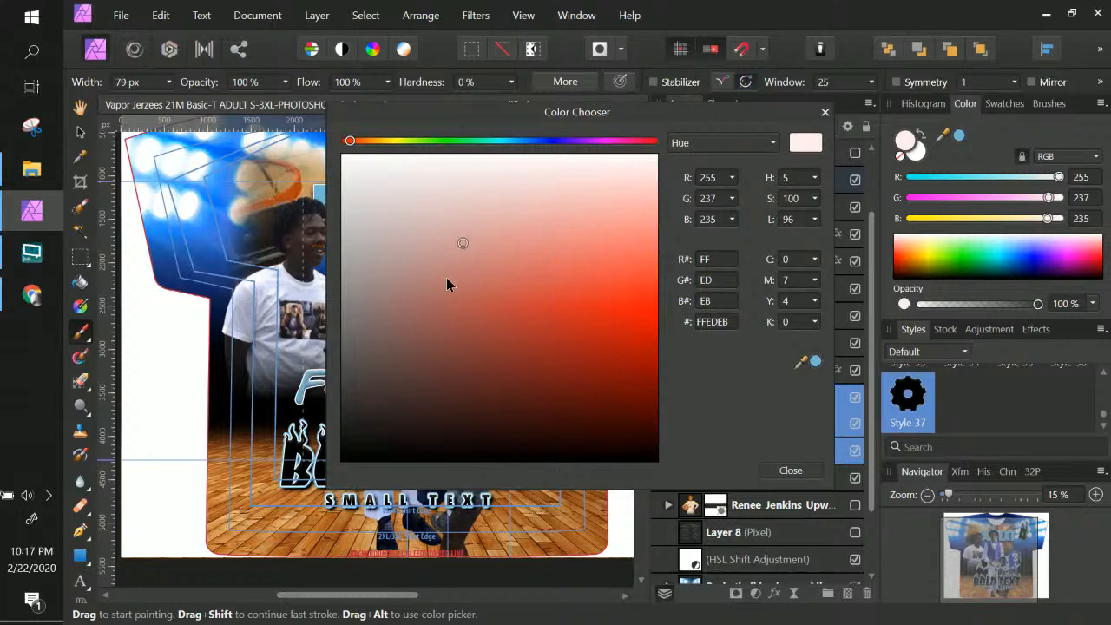
pyautogui.moveTo(460, 246); pyautogui.dragTo(340, 461)
pyautogui.click(801, 473)
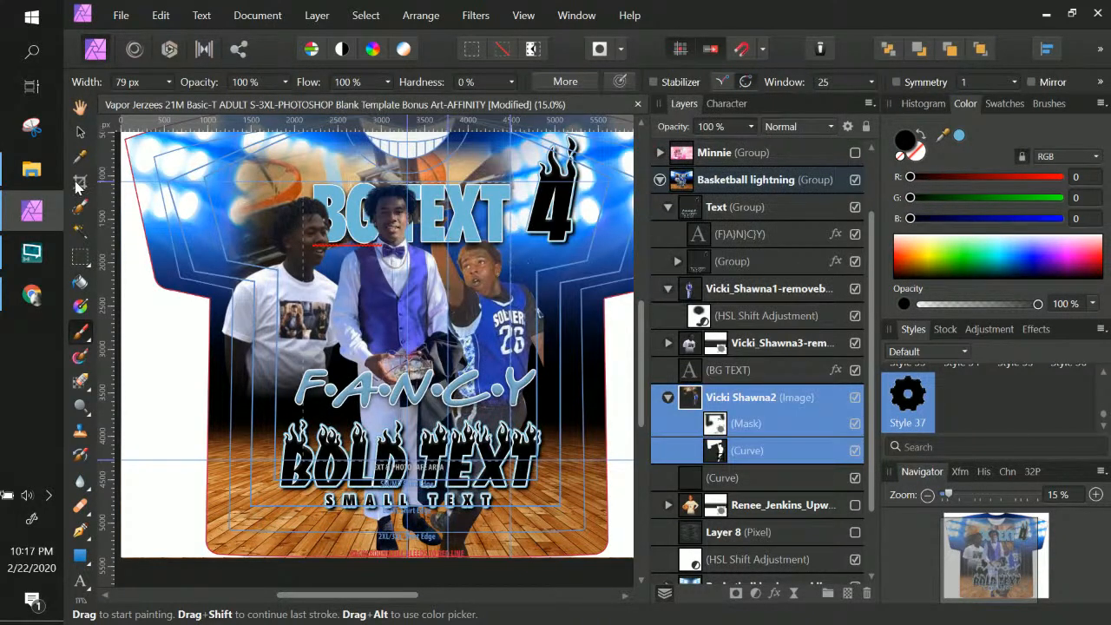
pyautogui.click(713, 425)
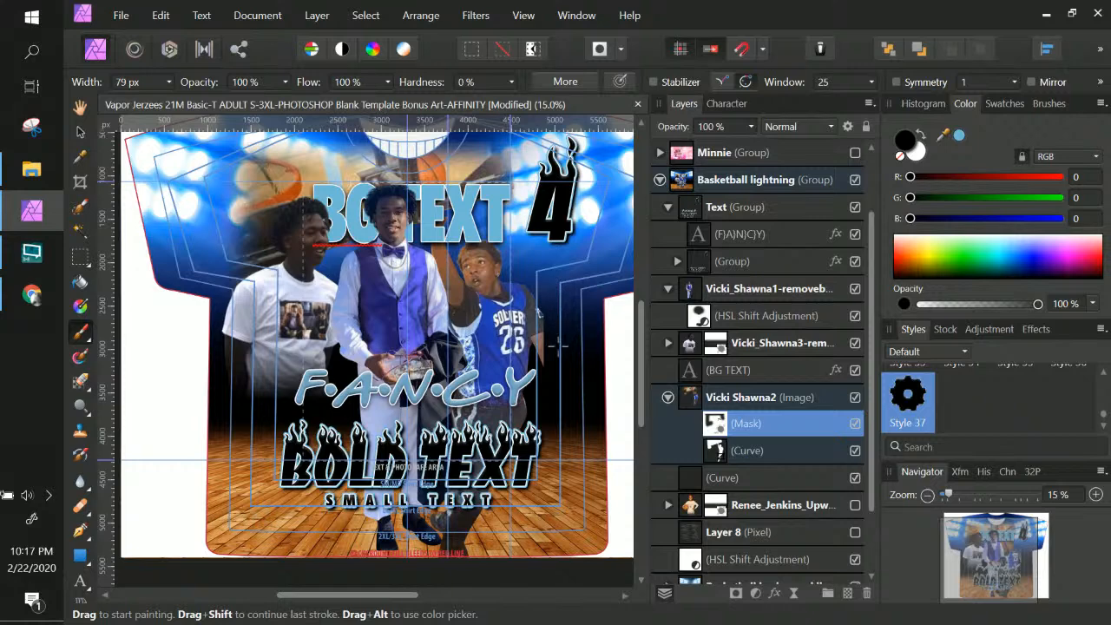
# Set the brush width to 975 px and undo the trial strokes on the mask
pyautogui.click(167, 81)
pyautogui.moveTo(171, 100); pyautogui.dragTo(206, 101)
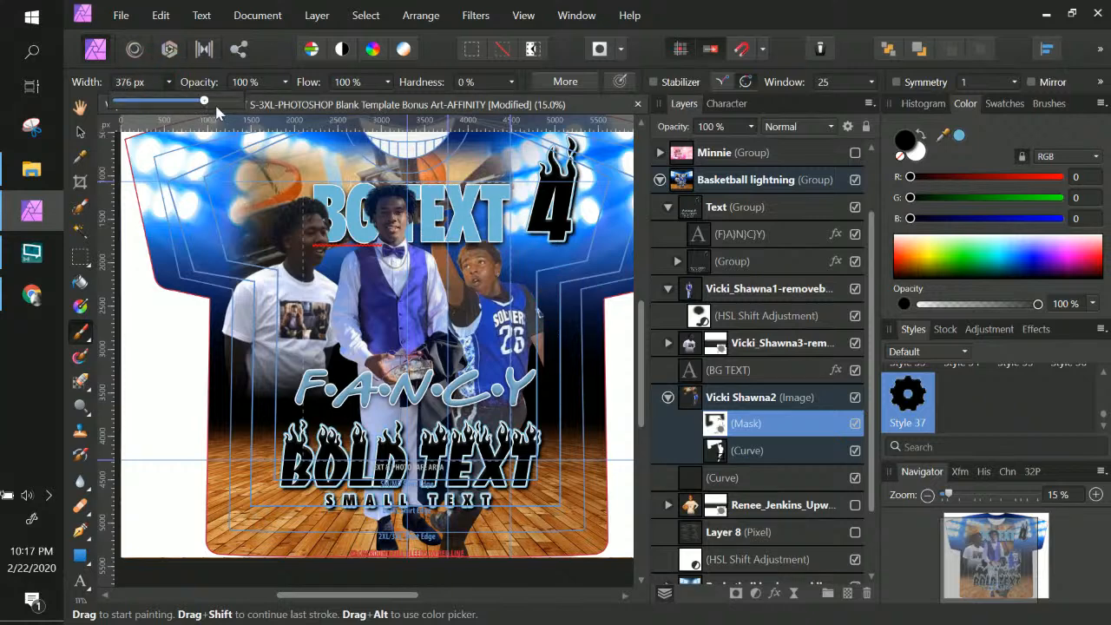
pyautogui.click(555, 295)
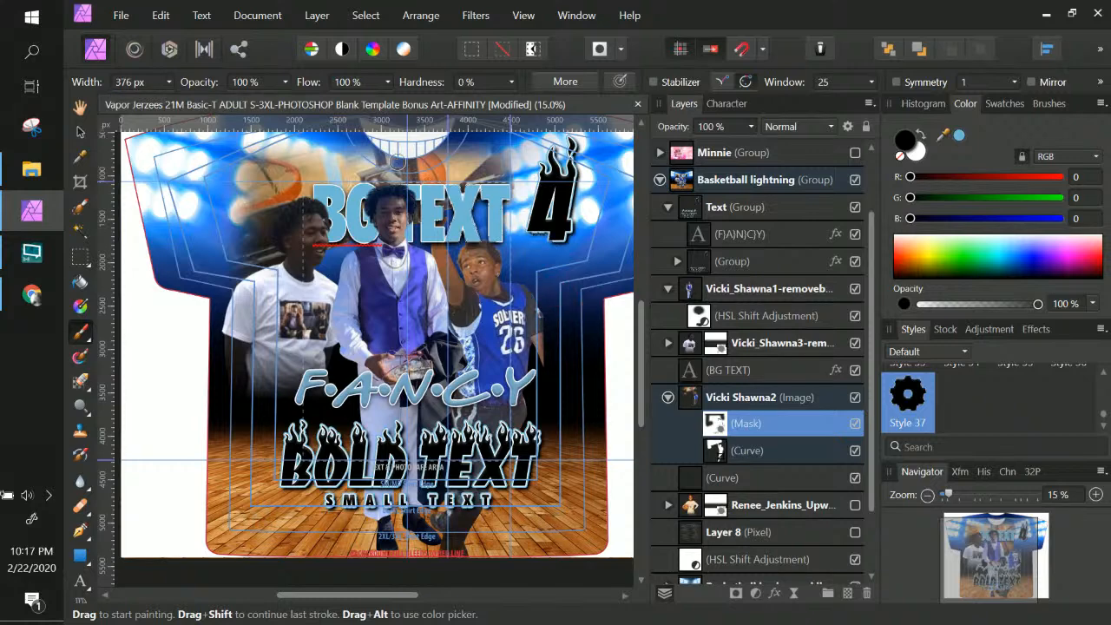
pyautogui.hotkey('ctrl', 'z')
pyautogui.click(167, 82)
pyautogui.moveTo(174, 102); pyautogui.dragTo(198, 102)
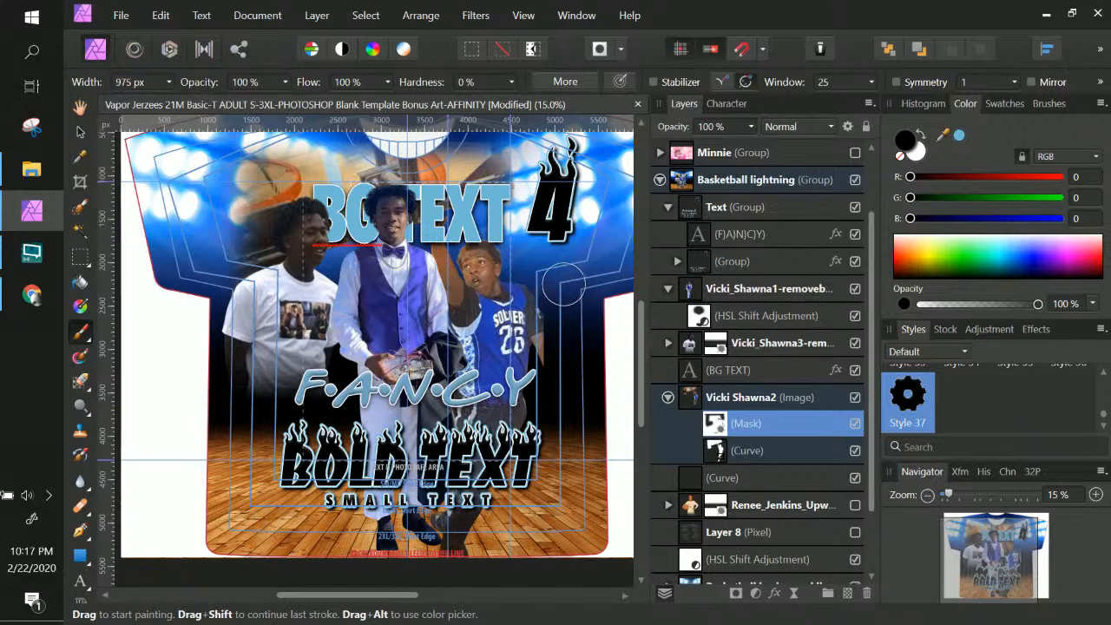
pyautogui.hotkey('ctrl', 'z')
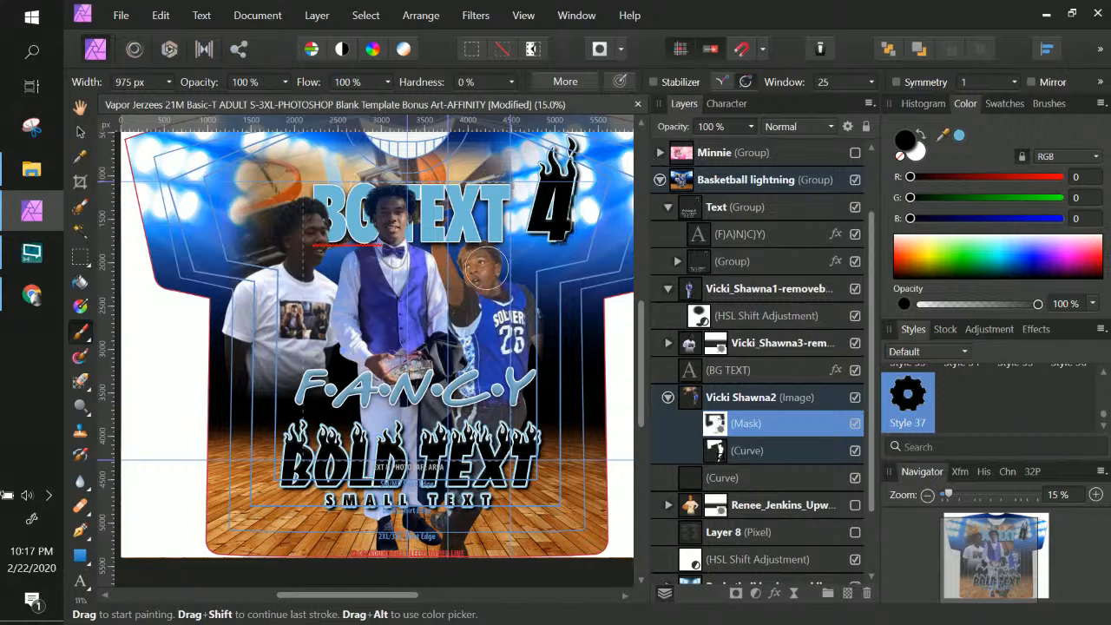
pyautogui.scroll(1, 482, 269)
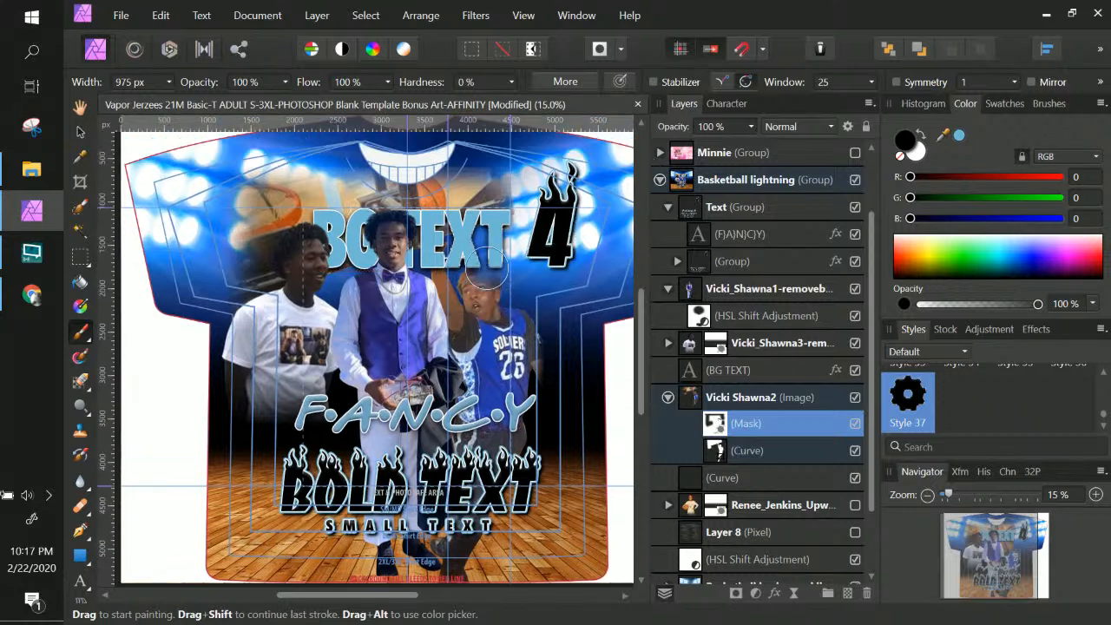
pyautogui.click(80, 132)
# Select the FANCY text layer and nudge the F·A·N·C·Y lettering slightly lower
pyautogui.rightClick(453, 434)
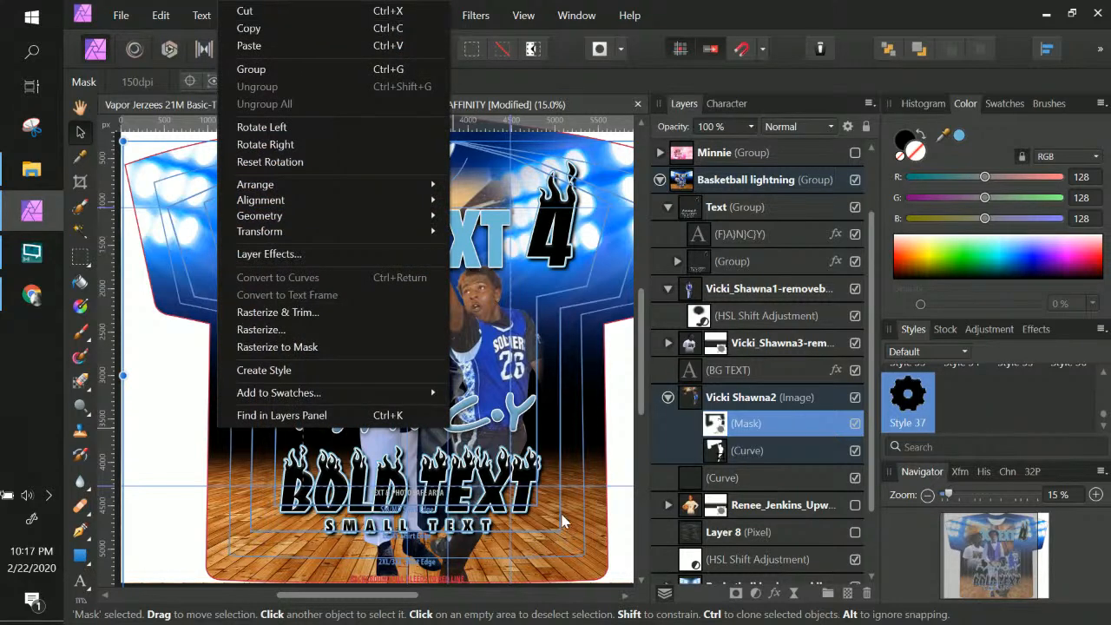
pyautogui.click(471, 426)
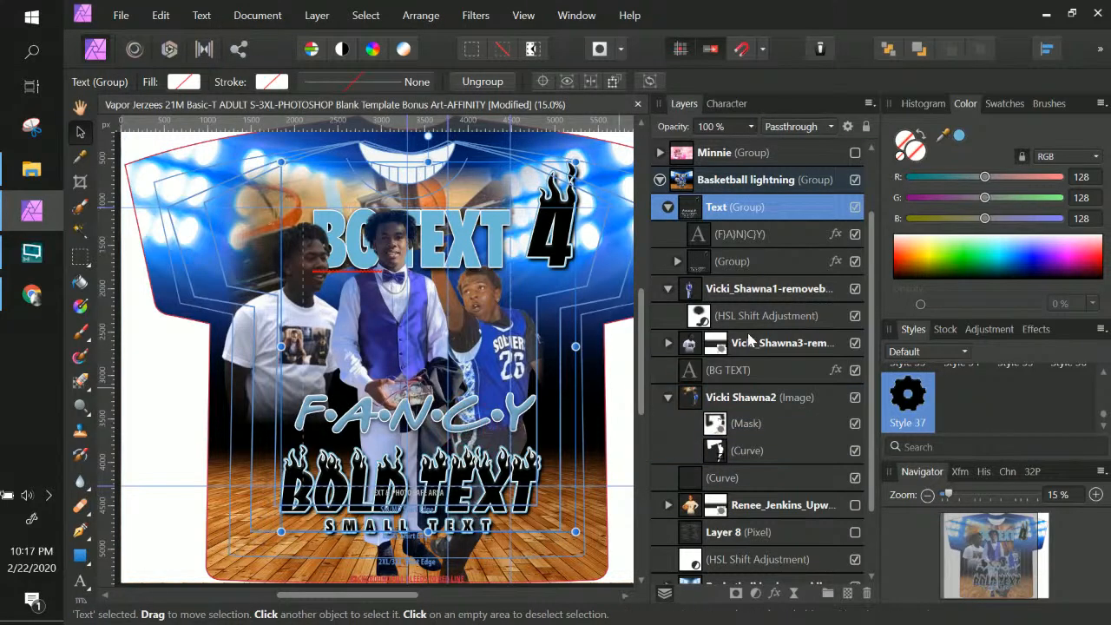
pyautogui.scroll(2, 749, 339)
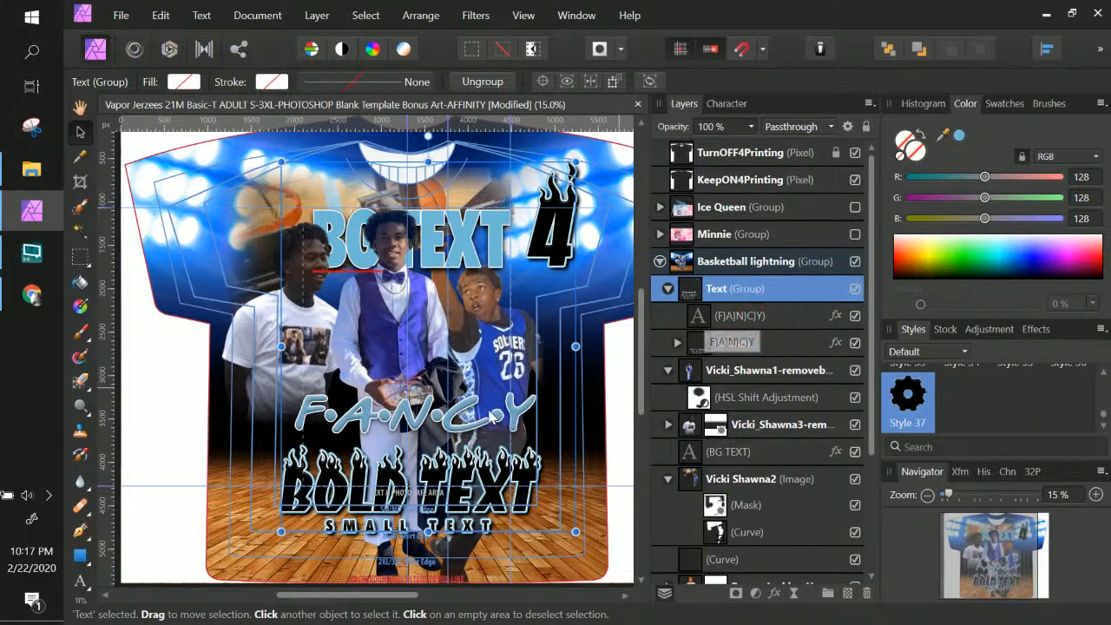
pyautogui.click(477, 428)
pyautogui.moveTo(477, 431); pyautogui.dragTo(475, 443)
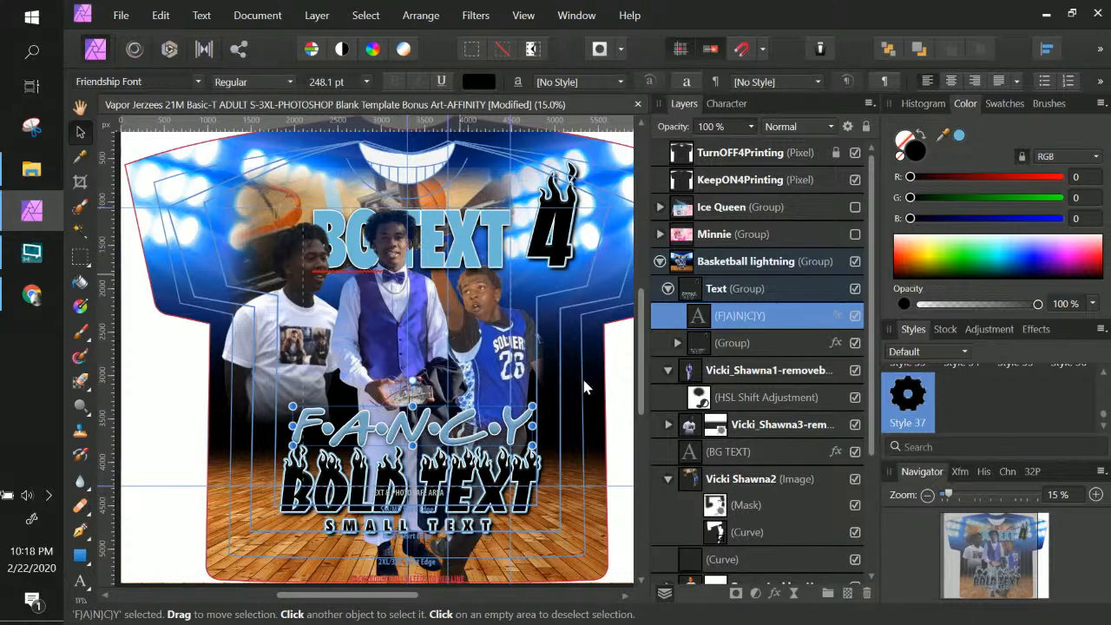
# Open the FANCY layer's Color Overlay and sample a dark blue from the design
pyautogui.click(834, 318)
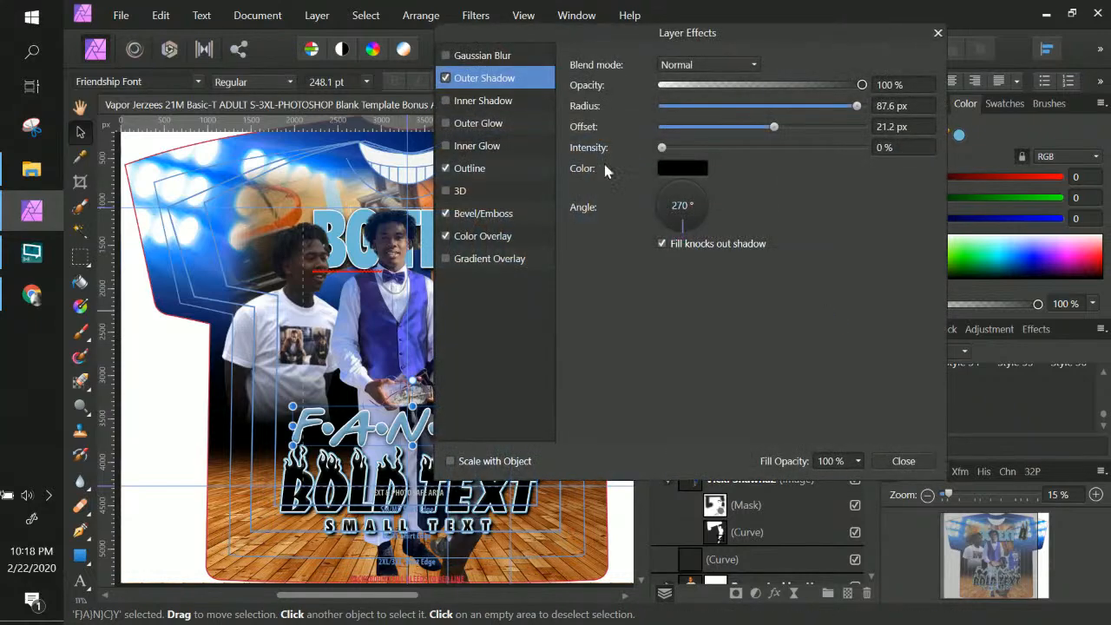
pyautogui.click(494, 238)
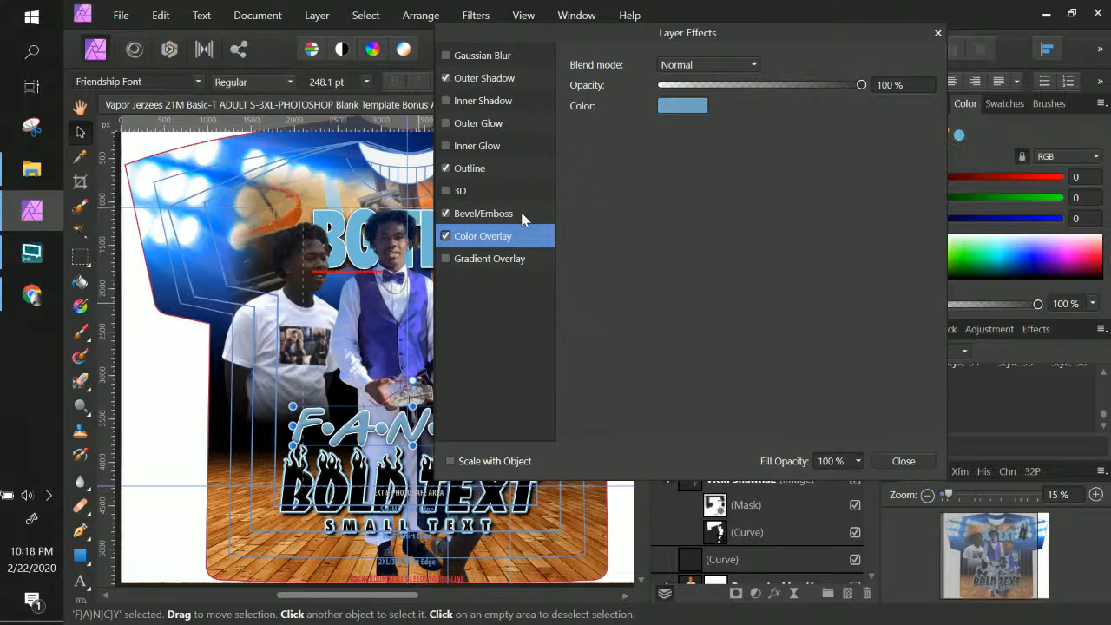
pyautogui.click(694, 115)
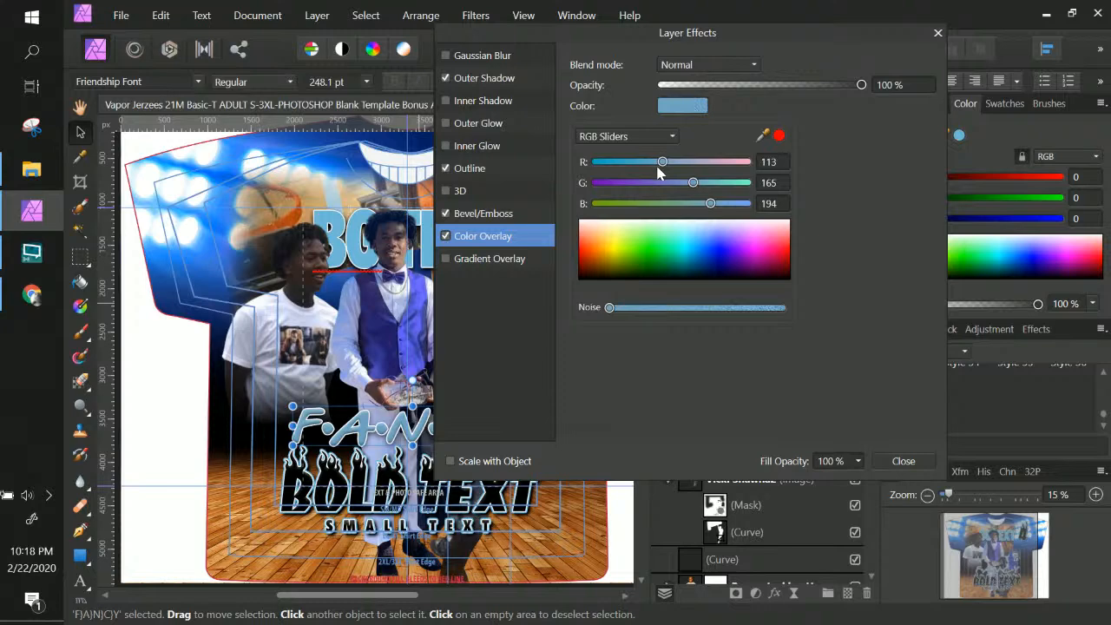
pyautogui.moveTo(664, 257); pyautogui.dragTo(722, 260)
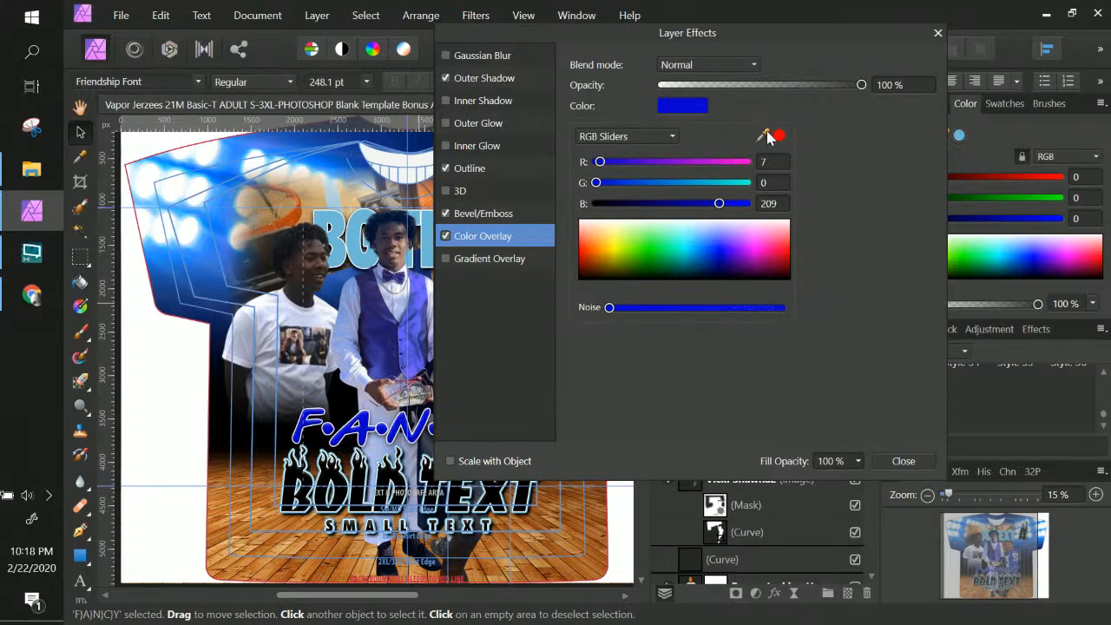
pyautogui.moveTo(764, 136); pyautogui.dragTo(387, 355)
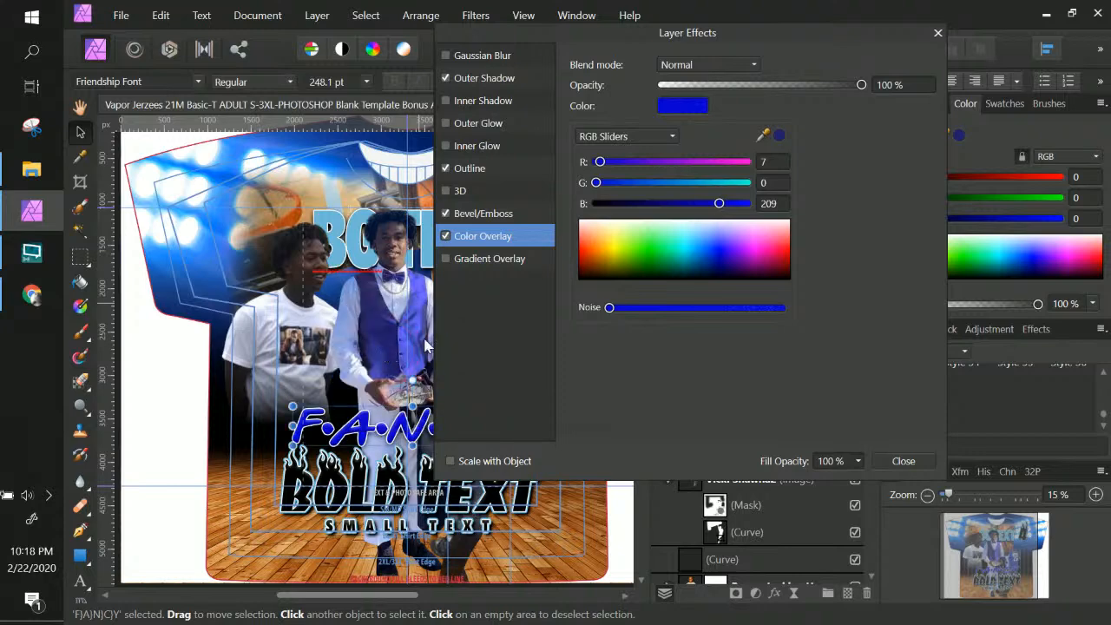
pyautogui.click(778, 137)
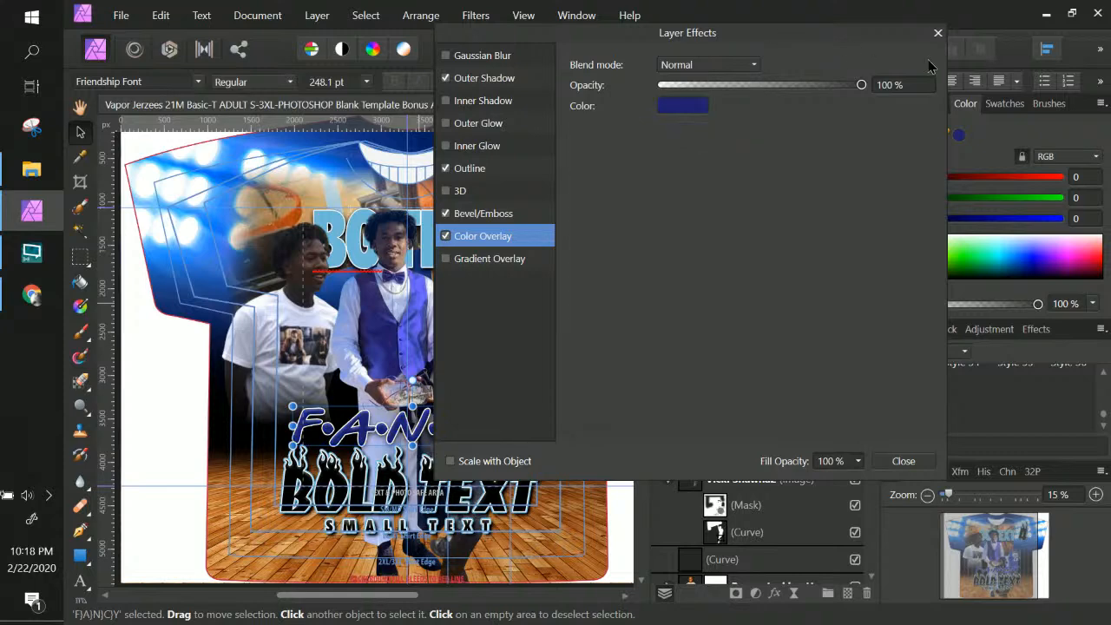
# Resample the overlay colour from the design, settling on royal blue RGB 36, 59, 171
pyautogui.moveTo(842, 45); pyautogui.dragTo(994, 79)
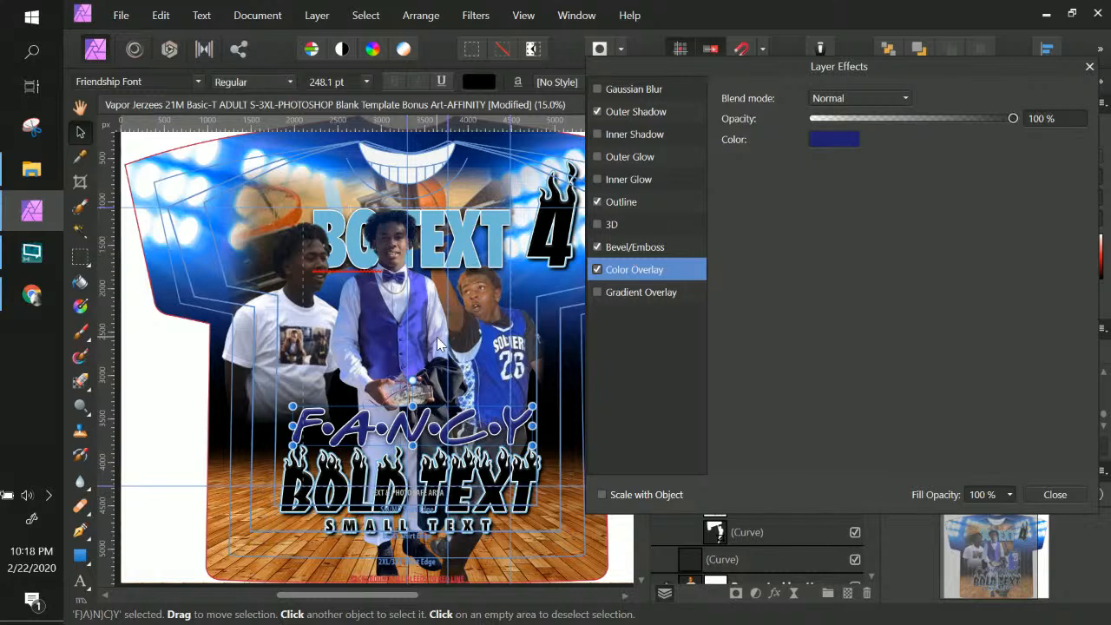
pyautogui.click(834, 139)
pyautogui.moveTo(913, 169); pyautogui.dragTo(490, 403)
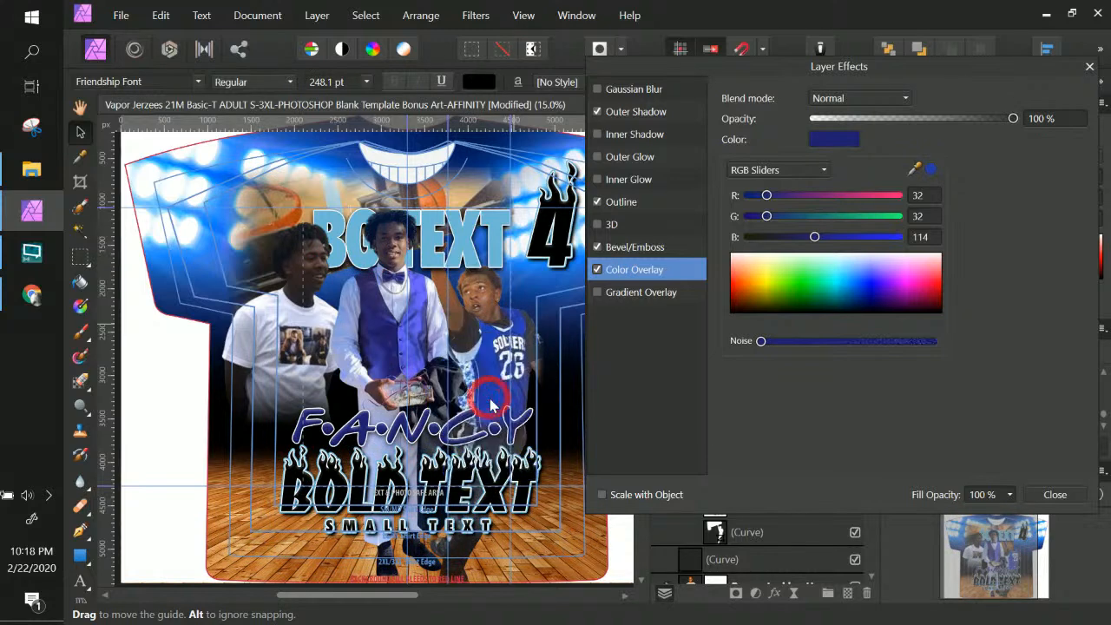
pyautogui.click(931, 172)
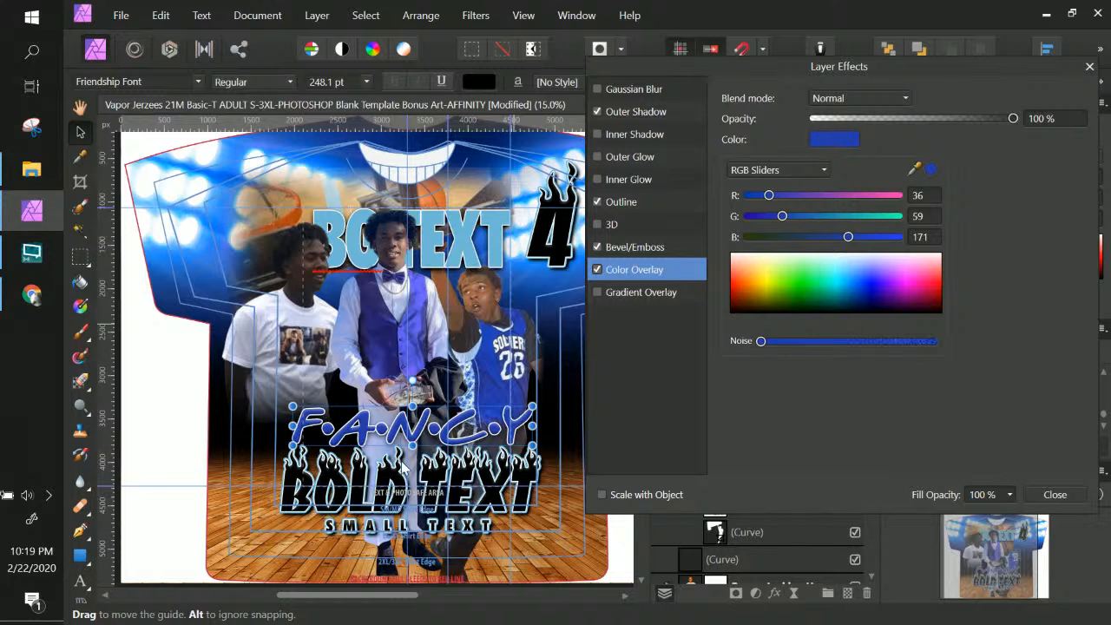
pyautogui.rightClick(492, 220)
pyautogui.click(495, 220)
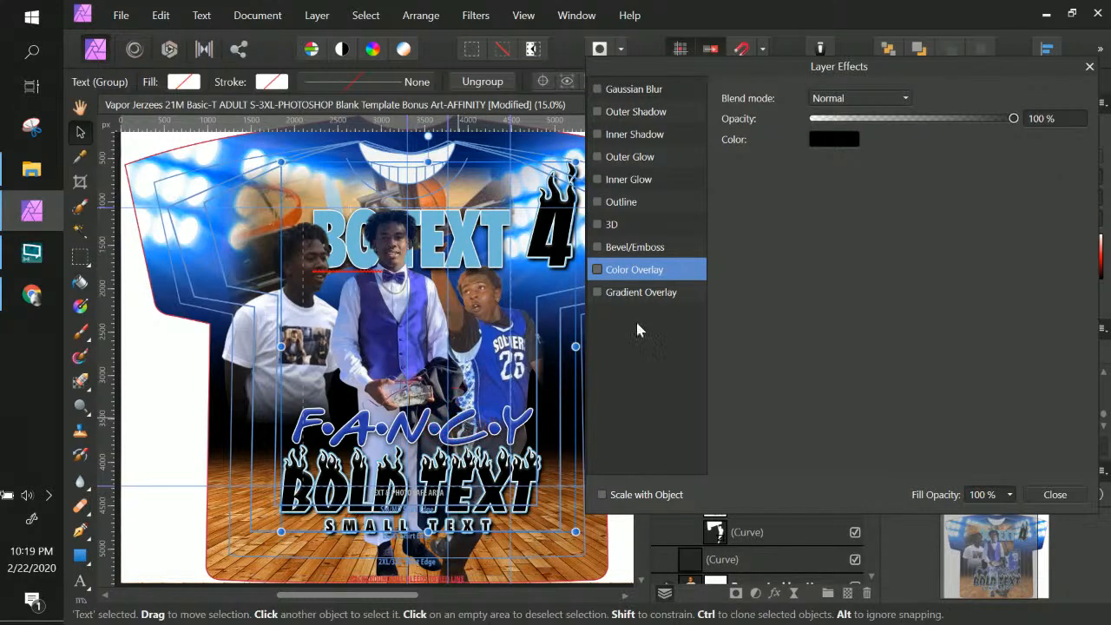
# Show the FANCY Color Overlay colour as hex, copy 243BAB, and close the effects dialog
pyautogui.click(1089, 67)
pyautogui.click(827, 319)
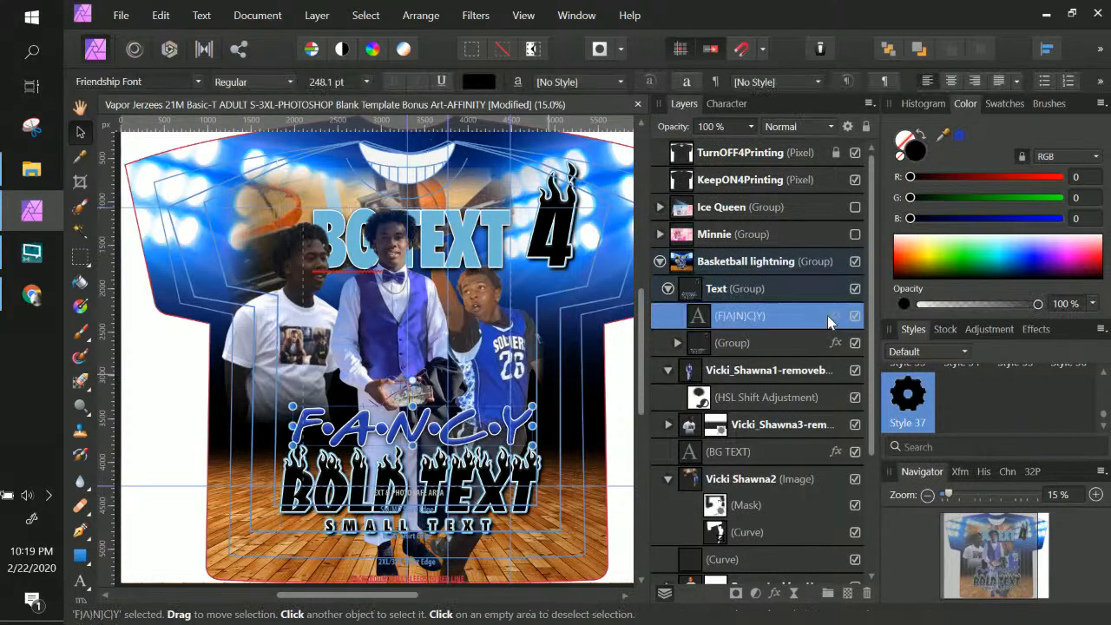
pyautogui.click(833, 317)
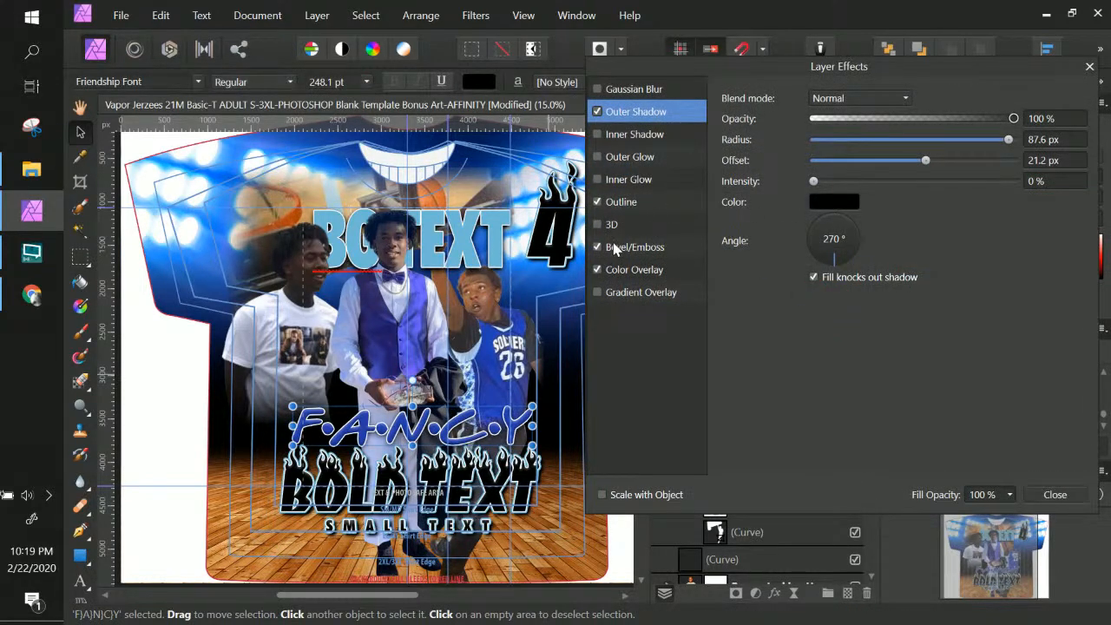
pyautogui.click(630, 271)
pyautogui.click(838, 140)
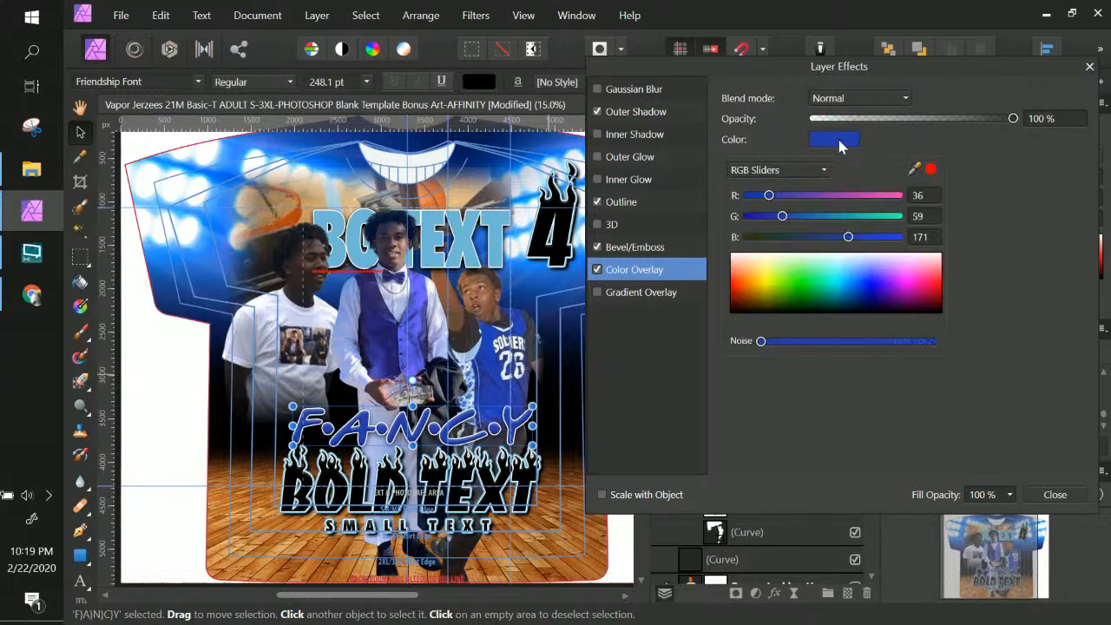
pyautogui.click(790, 173)
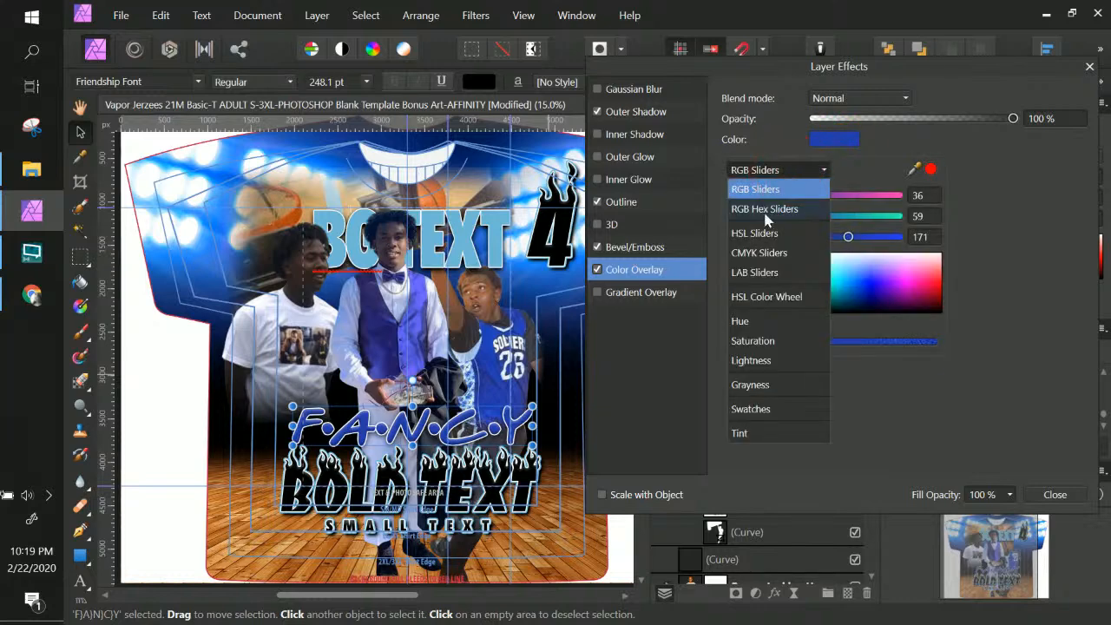
pyautogui.click(780, 185)
pyautogui.click(894, 257)
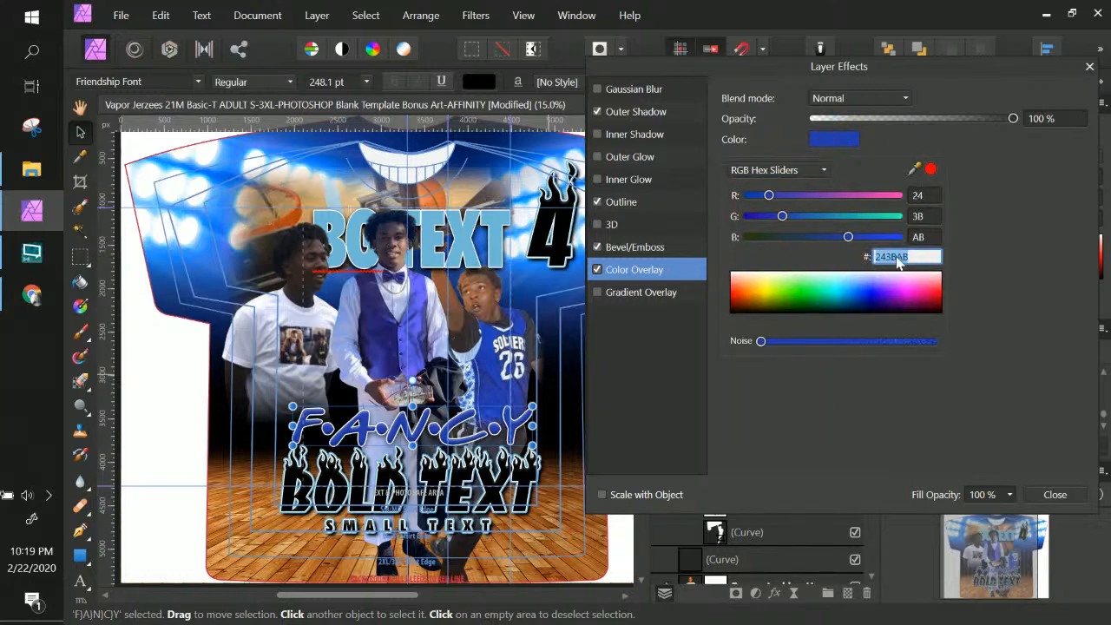
pyautogui.rightClick(891, 260)
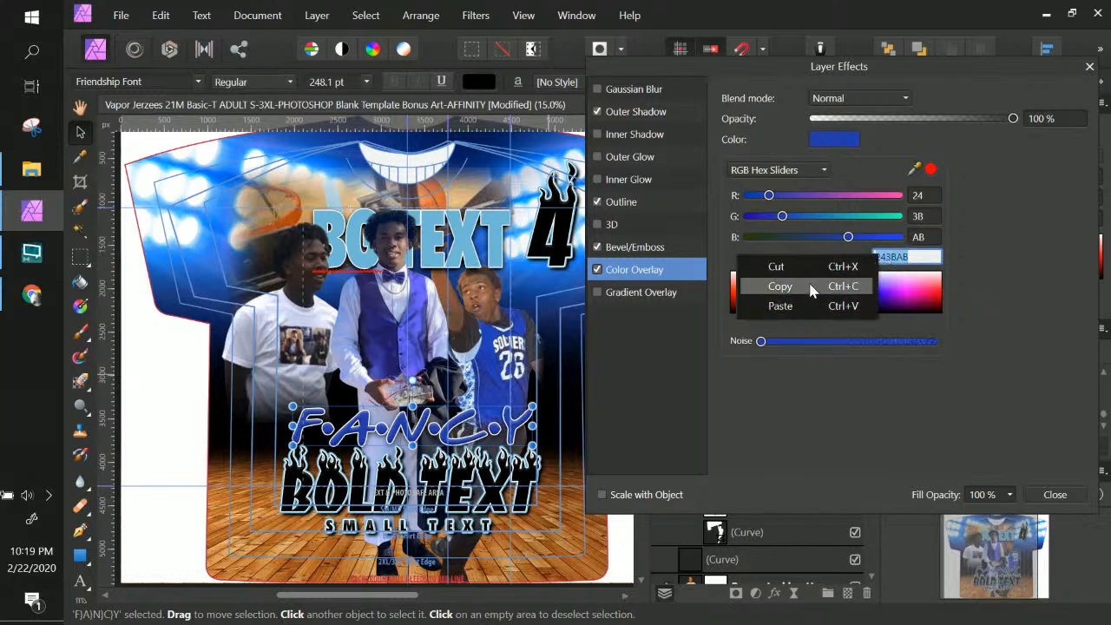
pyautogui.click(805, 285)
pyautogui.click(1054, 496)
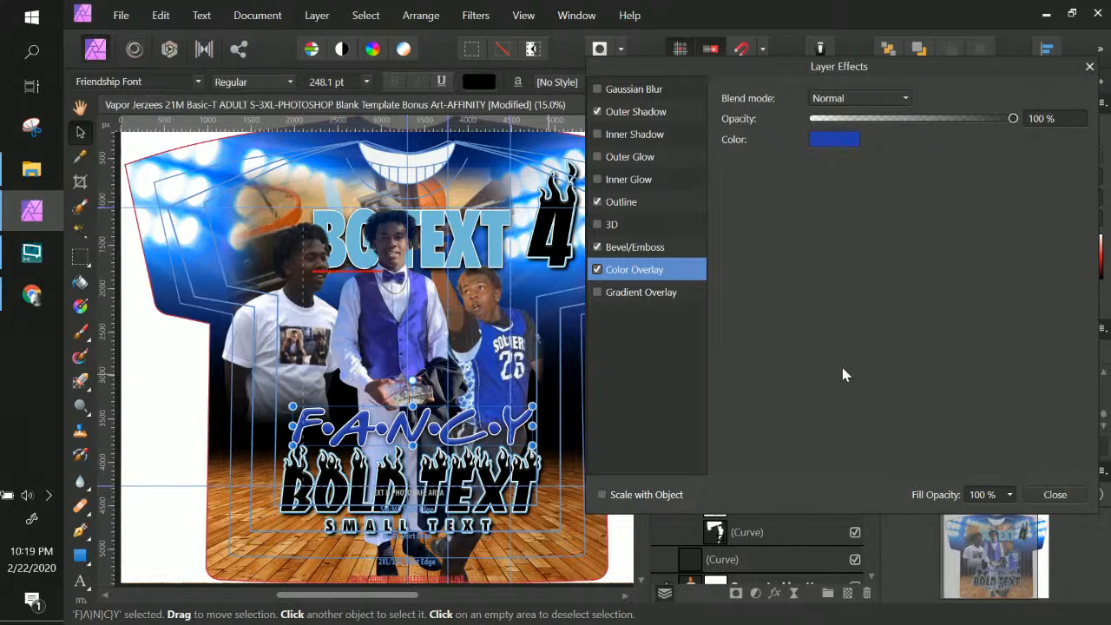
pyautogui.click(1054, 495)
# Open BG TEXT's layer effects and paste 243BAB into the shadow colour, then undo it back to black
pyautogui.rightClick(232, 192)
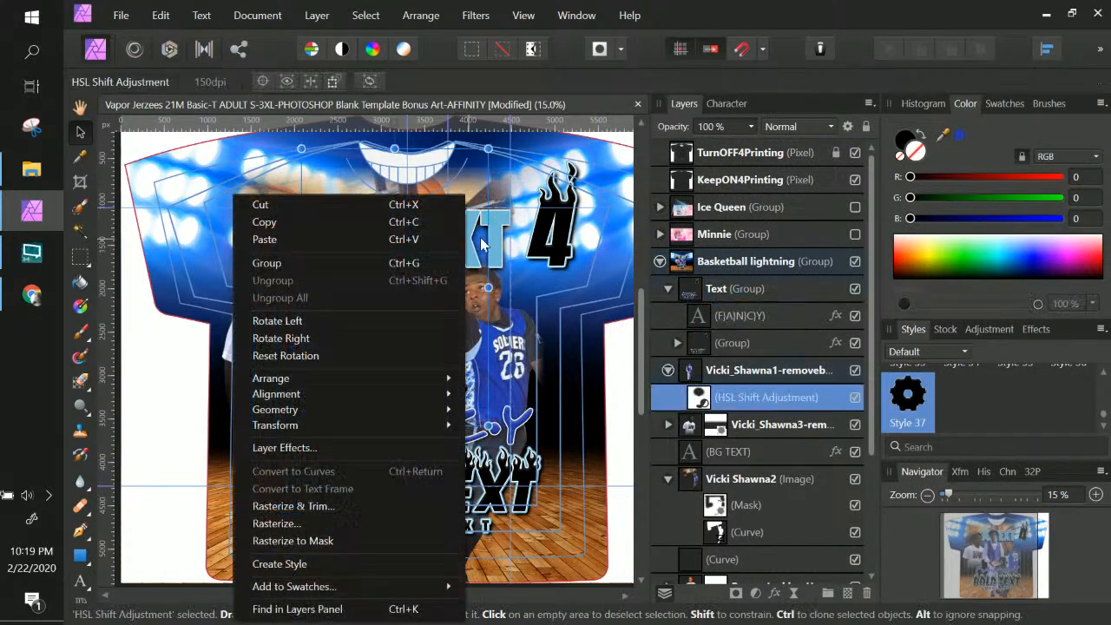
pyautogui.click(493, 228)
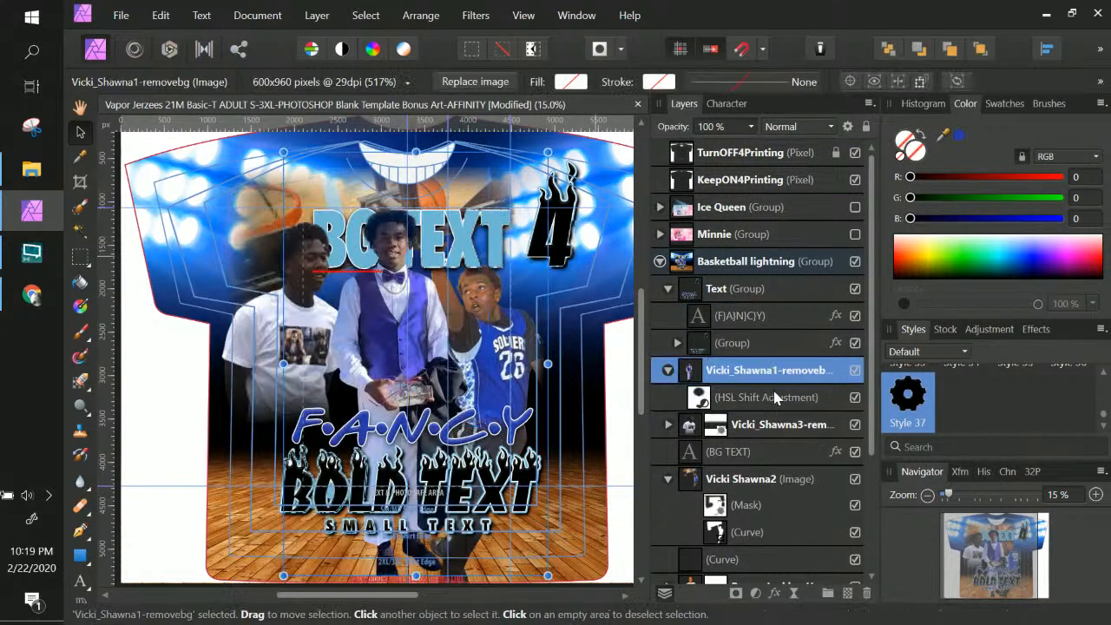
pyautogui.click(744, 458)
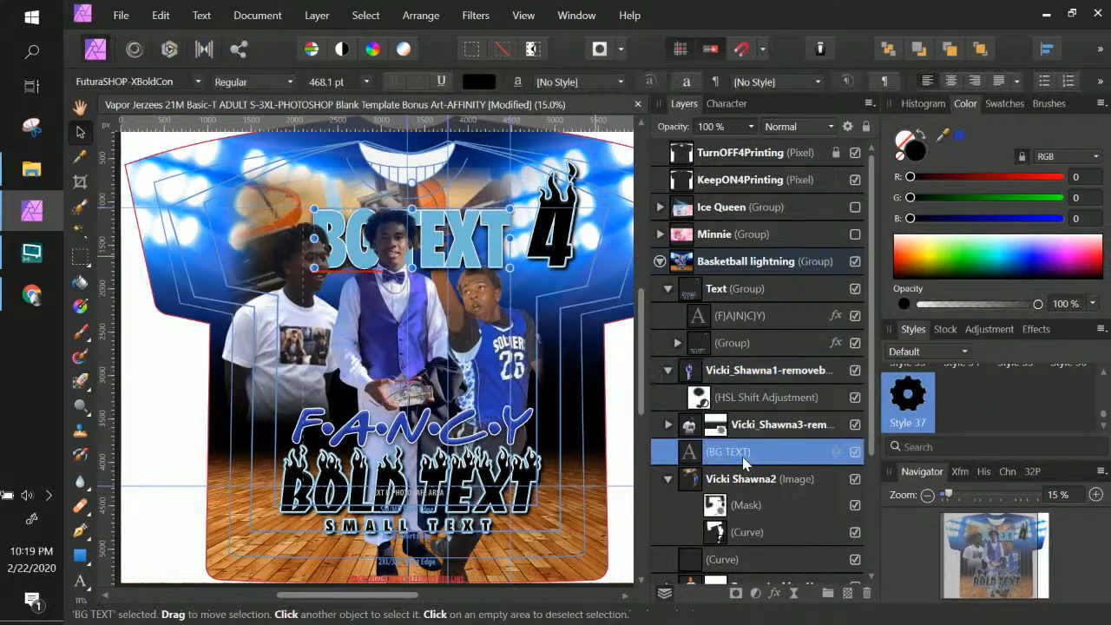
pyautogui.click(835, 452)
pyautogui.click(838, 207)
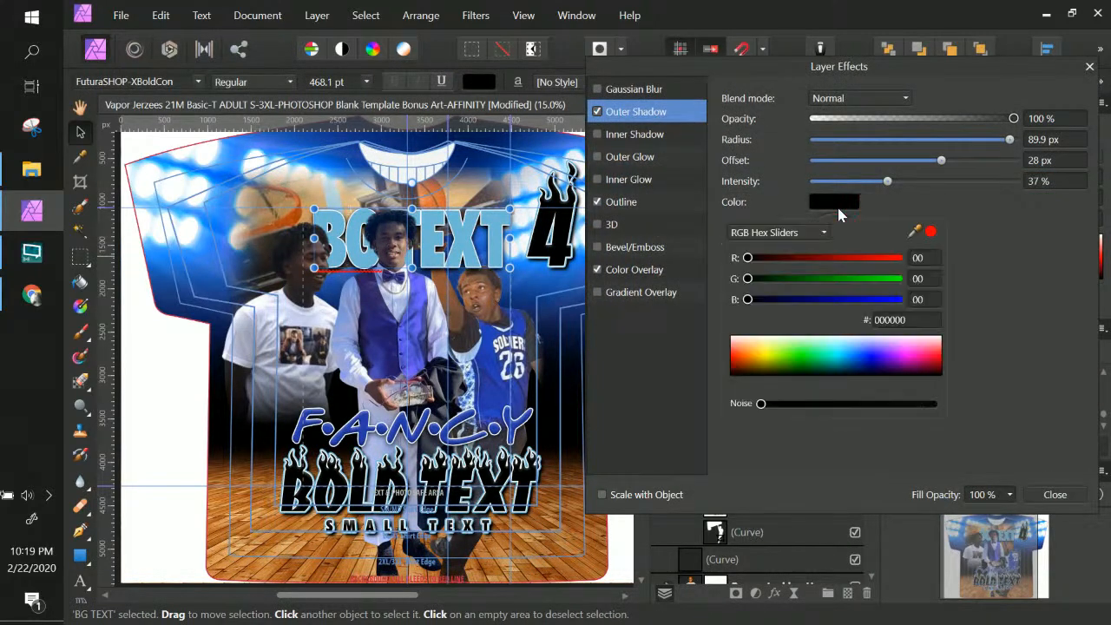
pyautogui.click(918, 320)
pyautogui.hotkey('ctrl', 'v')
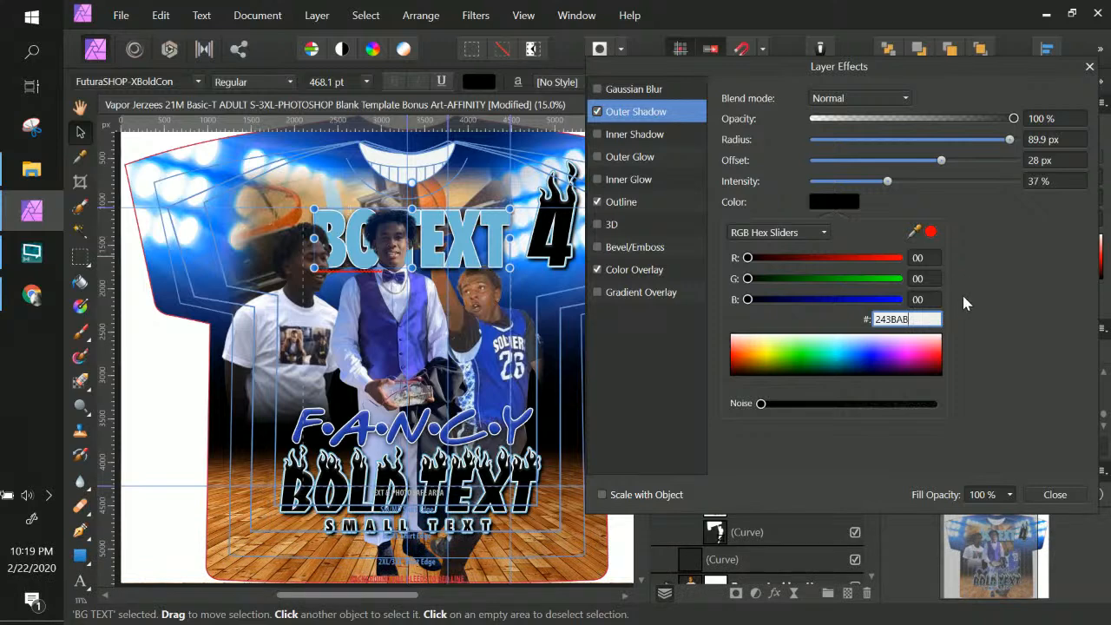
pyautogui.hotkey('ctrl', 'z')
pyautogui.hotkey('ctrl', 'z')
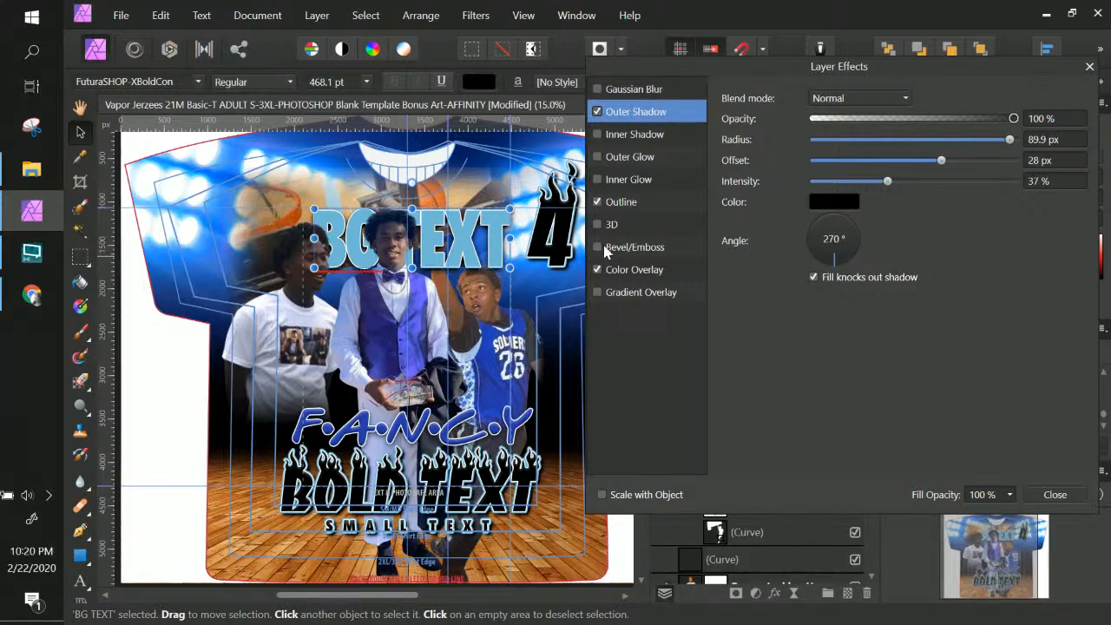
# Paste 243BAB as the BG TEXT Color Overlay, then change the hex to black 000000
pyautogui.click(647, 269)
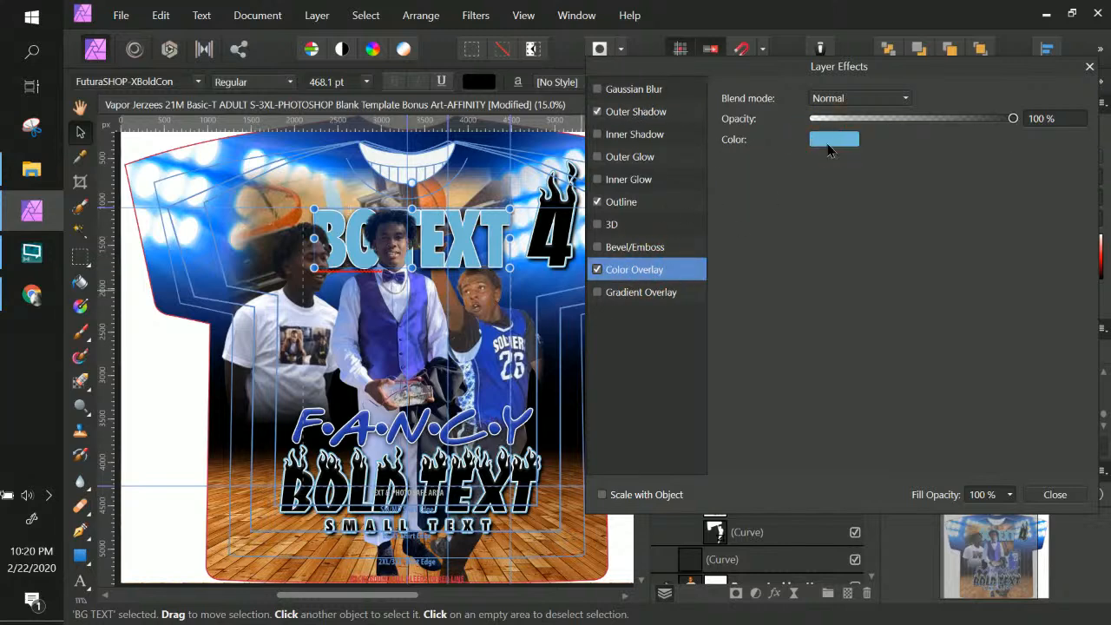
pyautogui.click(829, 140)
pyautogui.click(799, 169)
pyautogui.click(891, 173)
pyautogui.click(917, 256)
pyautogui.hotkey('ctrl', 'v')
pyautogui.click(596, 269)
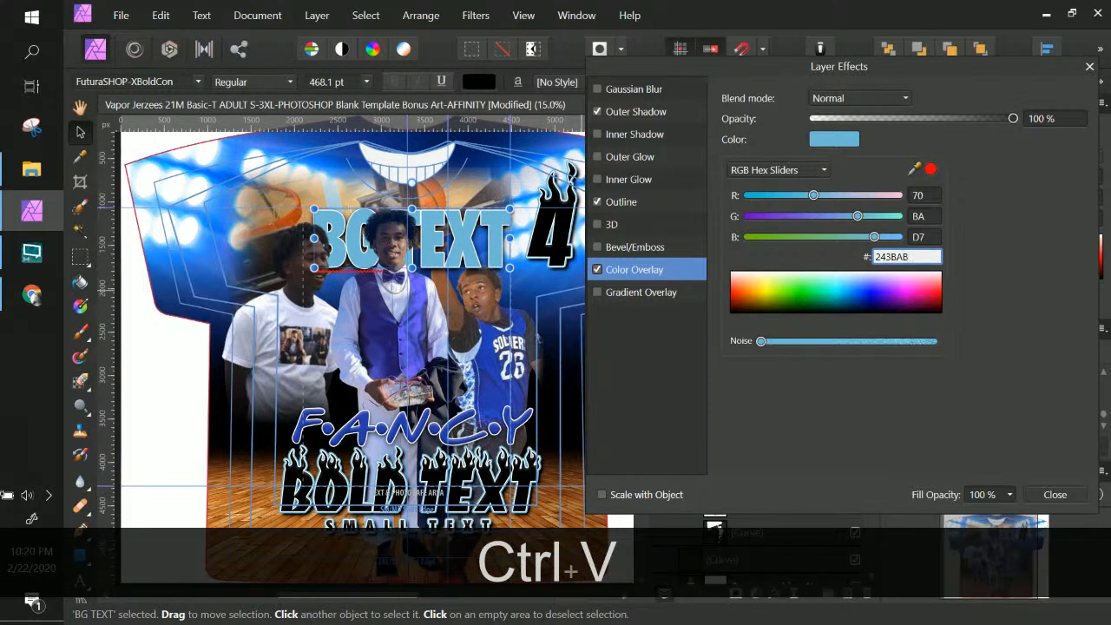
pyautogui.press('Return')
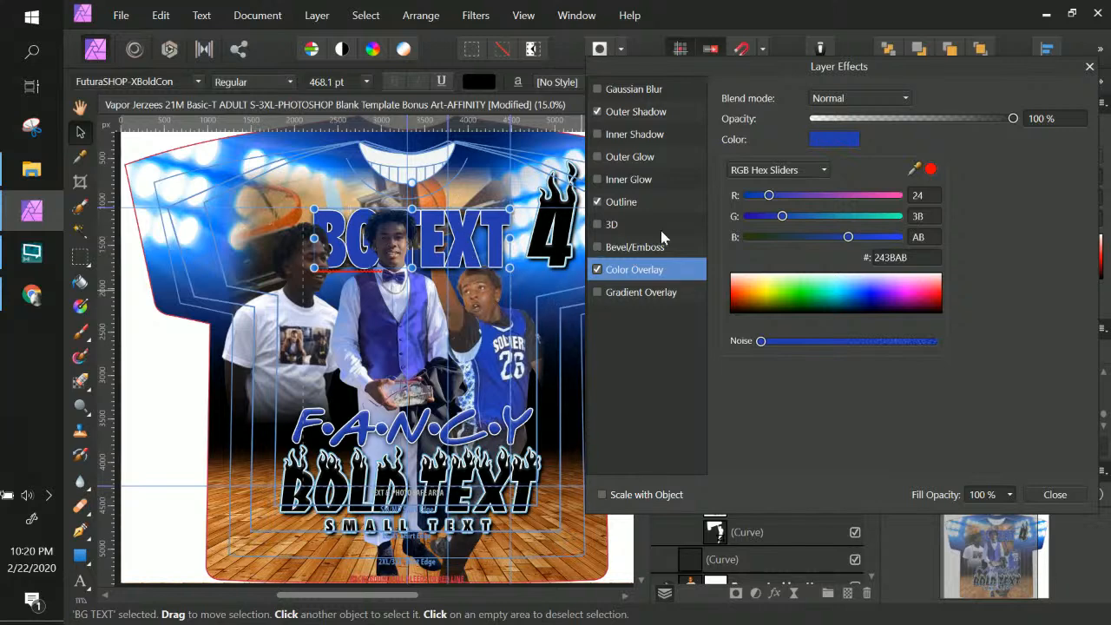
pyautogui.click(902, 259)
pyautogui.write('00000')
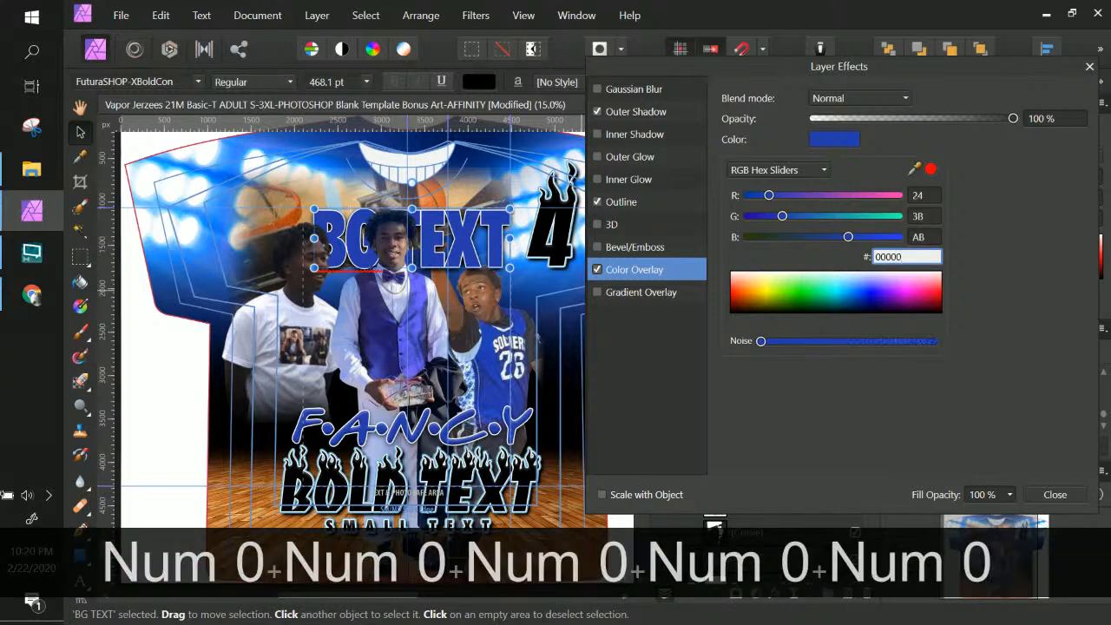
pyautogui.write('0')
pyautogui.press('Return')
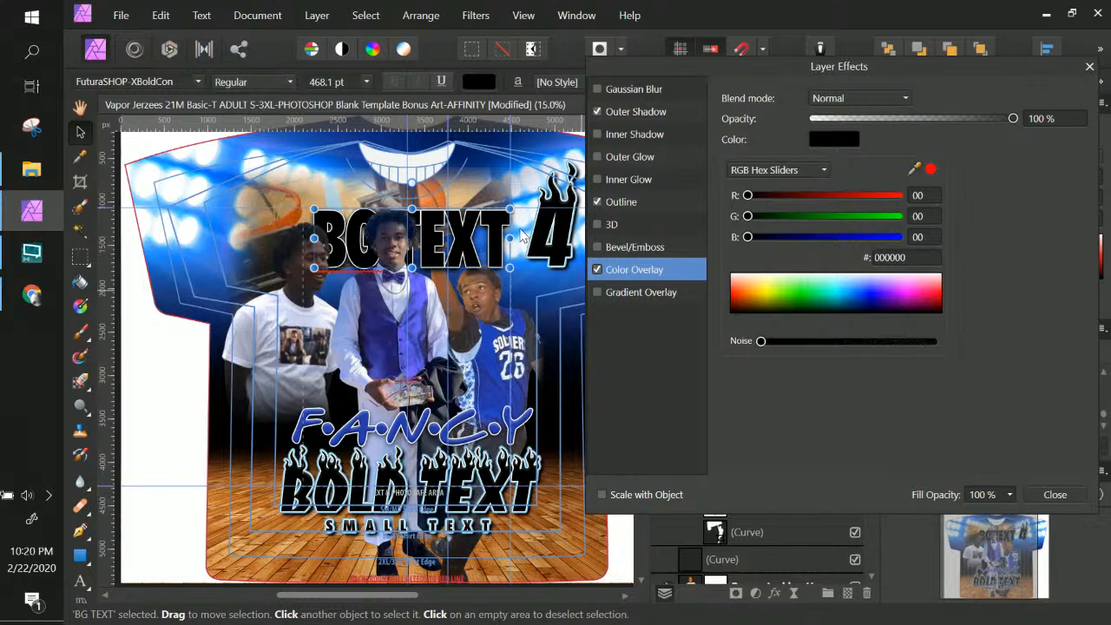
pyautogui.click(1027, 494)
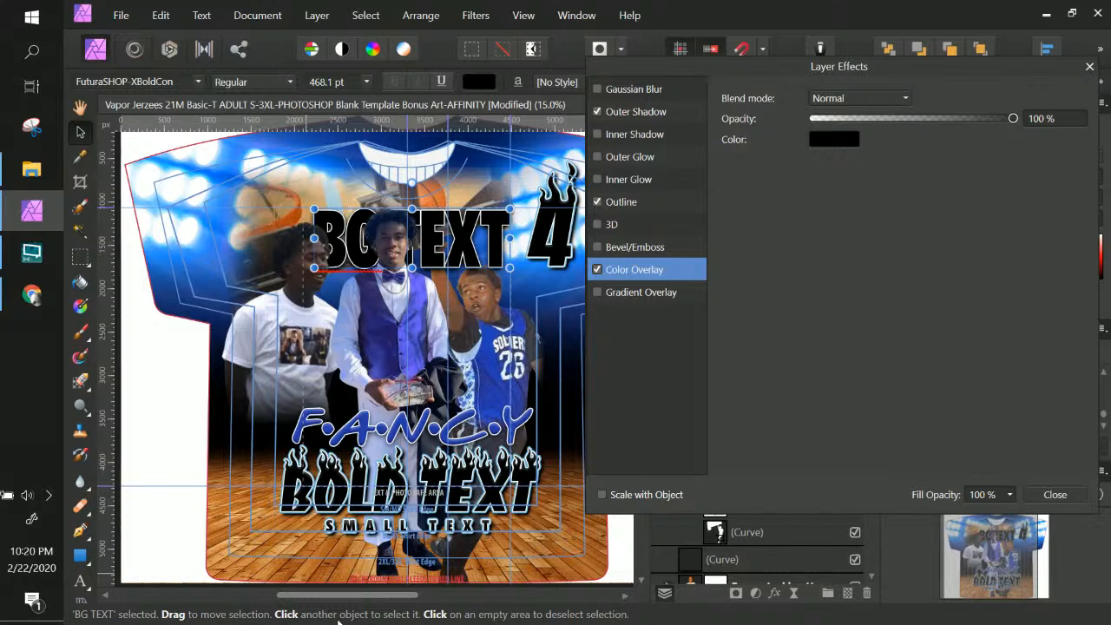
pyautogui.click(532, 251)
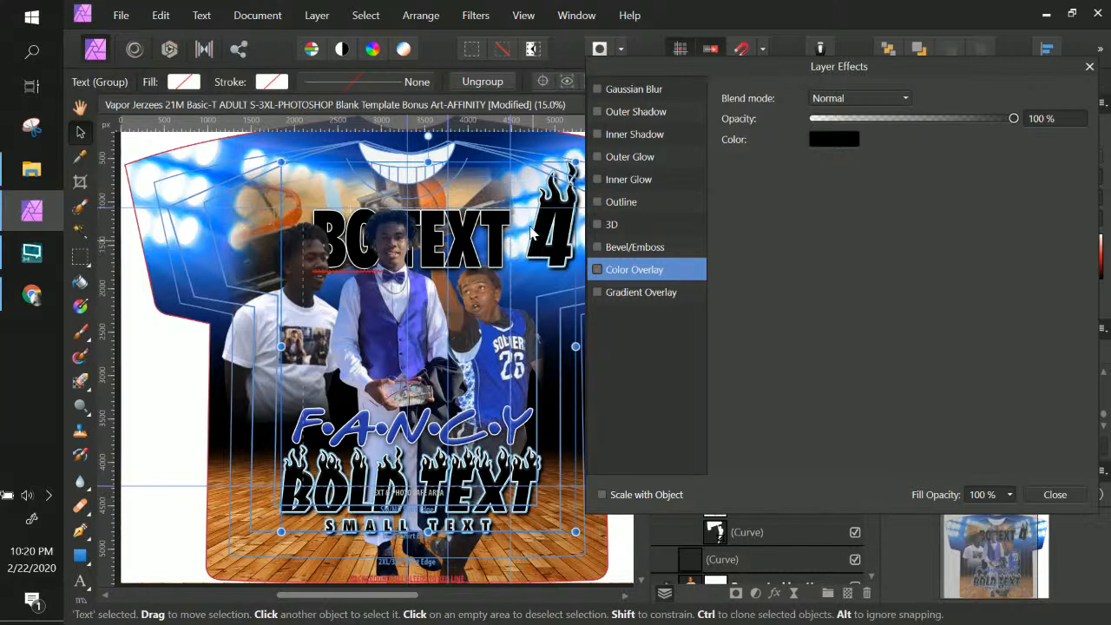
# Set the inner BOLD TEXT/SMALL TEXT/4 group's outline colour to dark blue 243BAB
pyautogui.rightClick(483, 472)
pyautogui.press('Escape')
pyautogui.click(1066, 496)
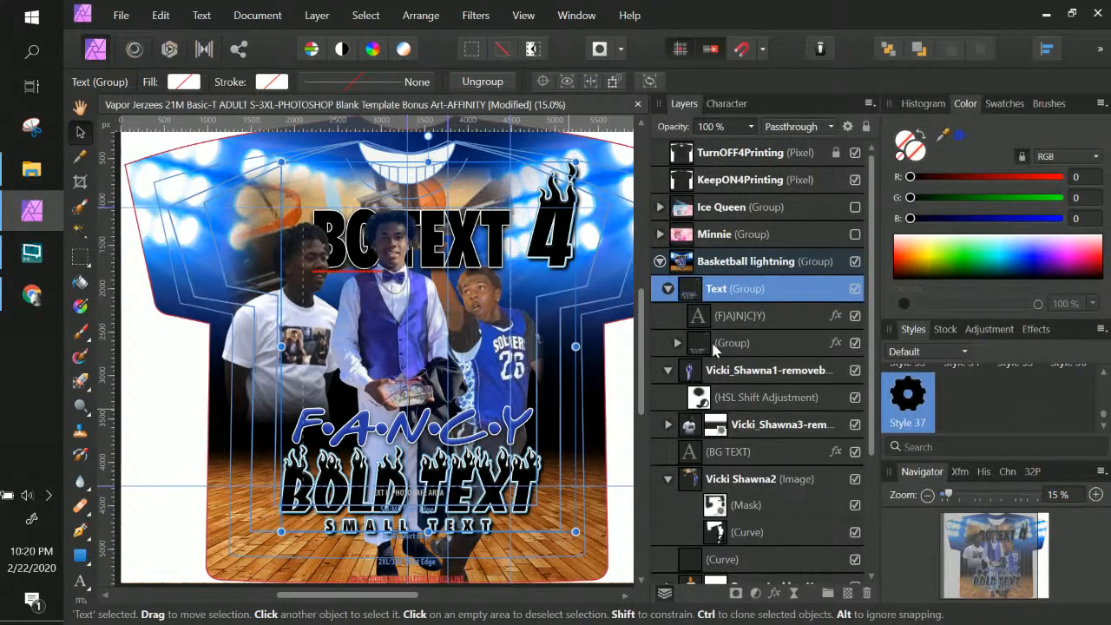
pyautogui.click(676, 343)
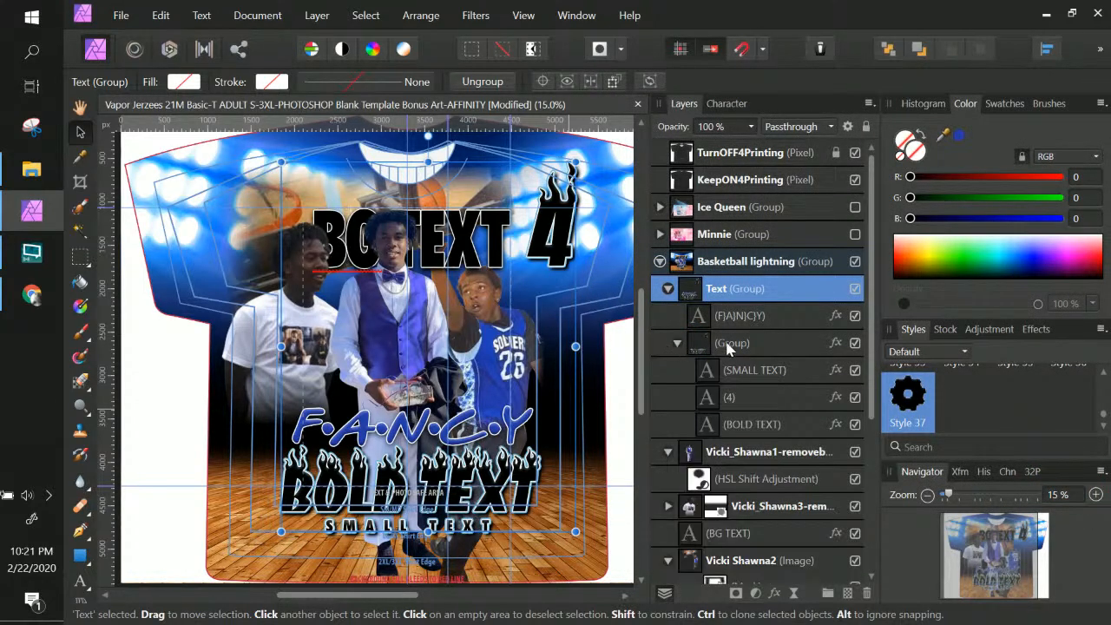
pyautogui.click(834, 343)
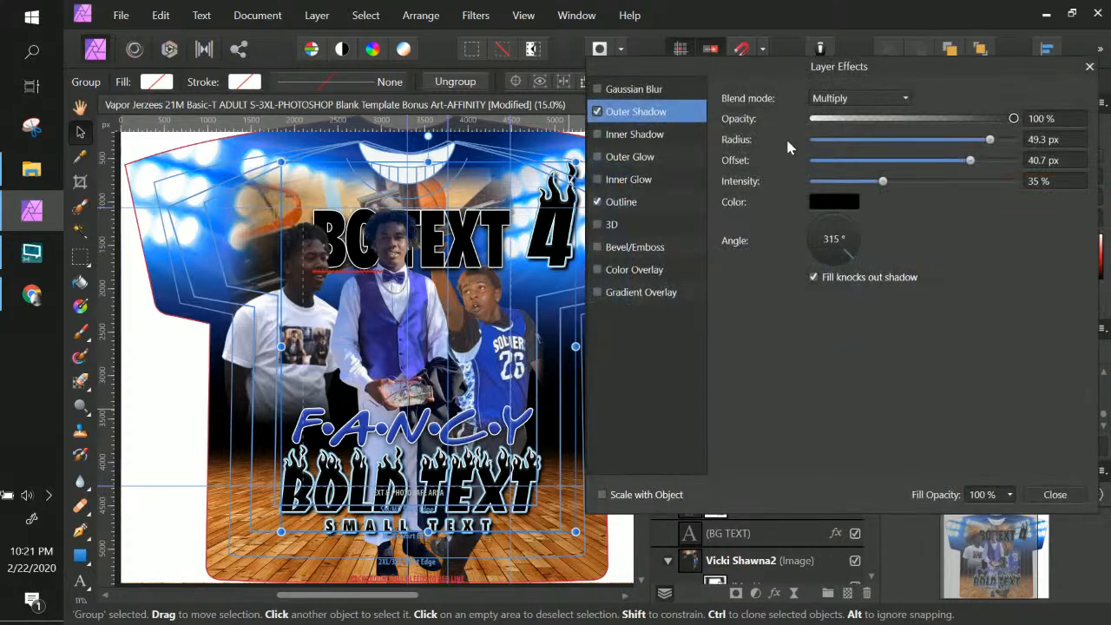
pyautogui.click(636, 204)
pyautogui.click(839, 216)
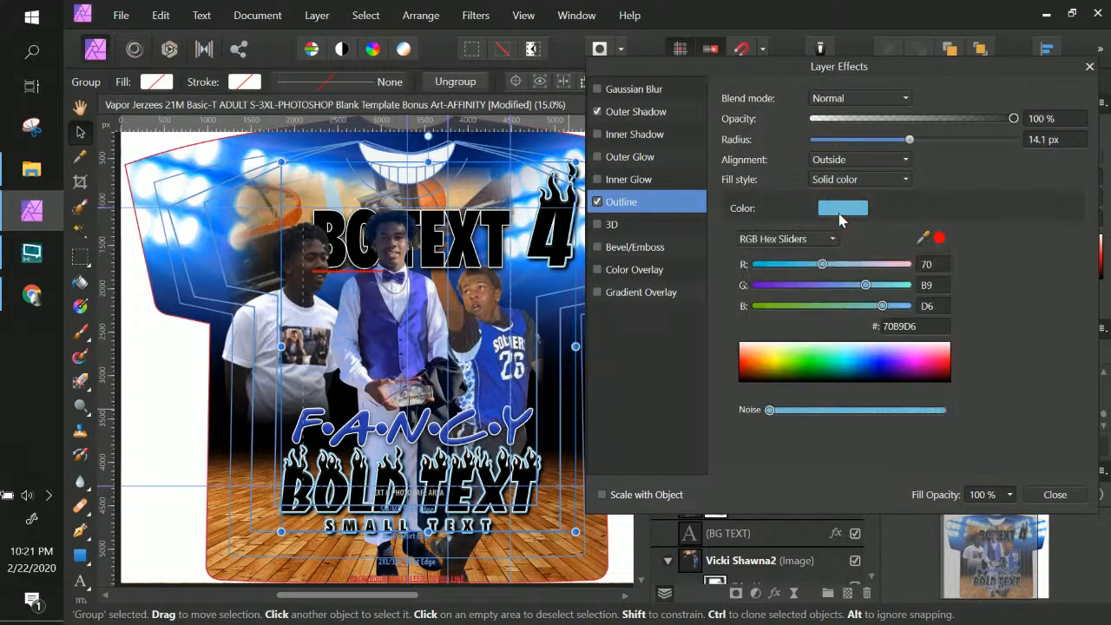
pyautogui.click(902, 327)
pyautogui.doubleClick(901, 328)
pyautogui.hotkey('ctrl', 'v')
pyautogui.press('Return')
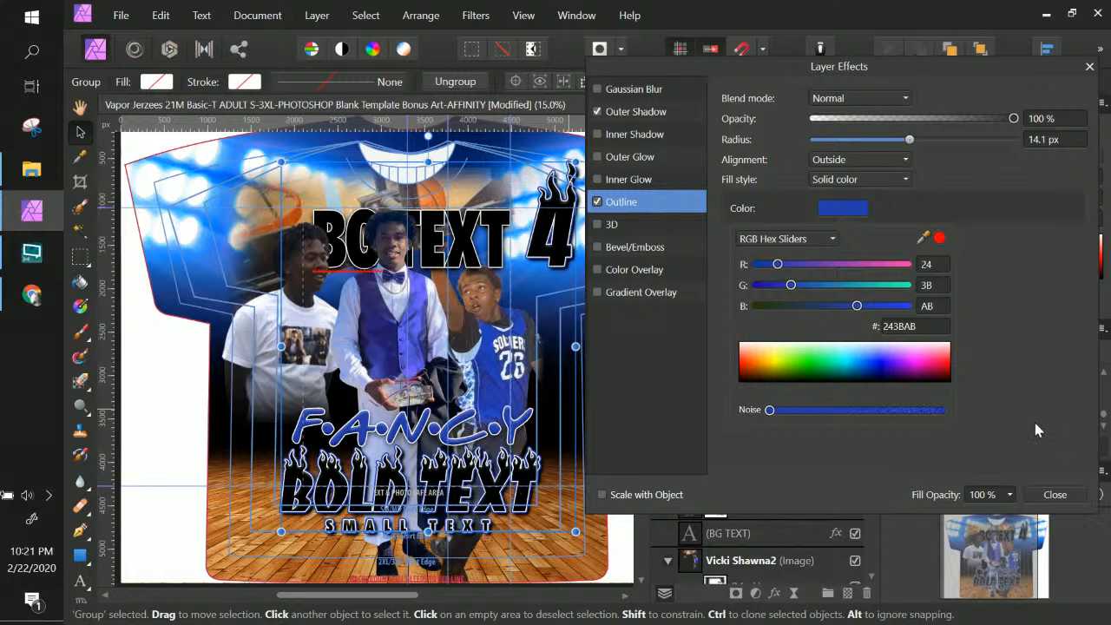
pyautogui.click(1052, 498)
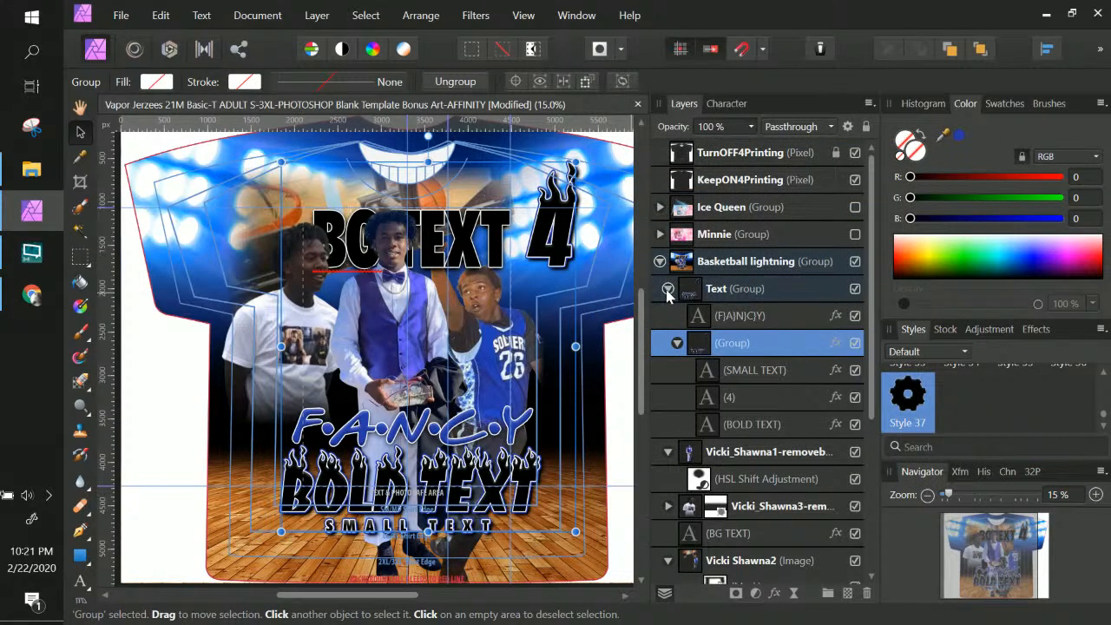
# Fold the Text group, then nudge the middle player cutout lower so his head overlaps the BG TEXT title
pyautogui.click(667, 292)
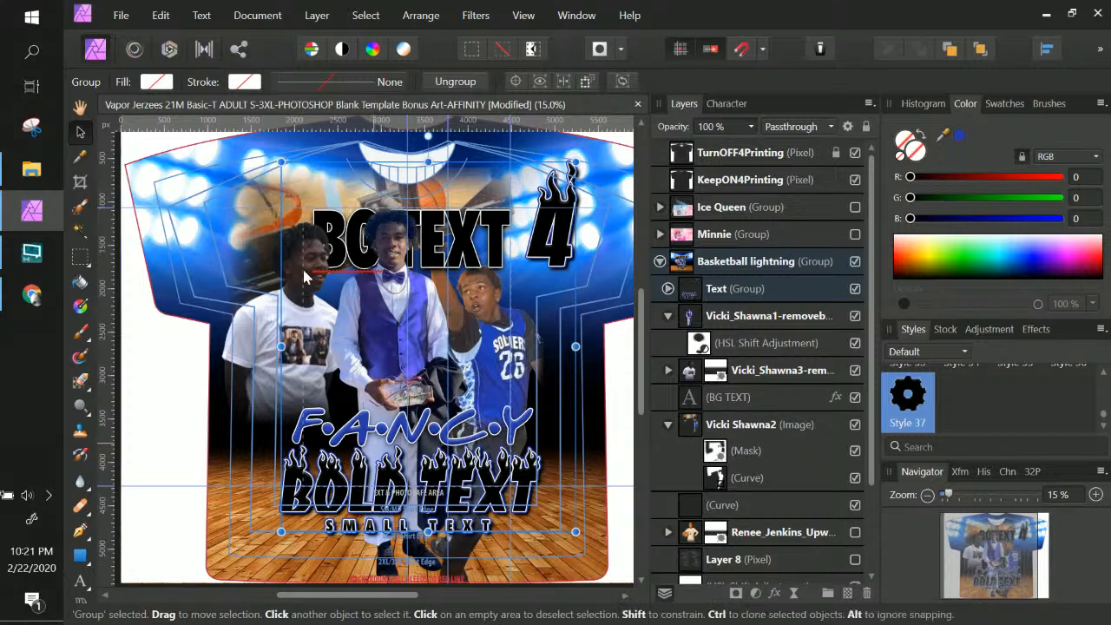
pyautogui.rightClick(370, 307)
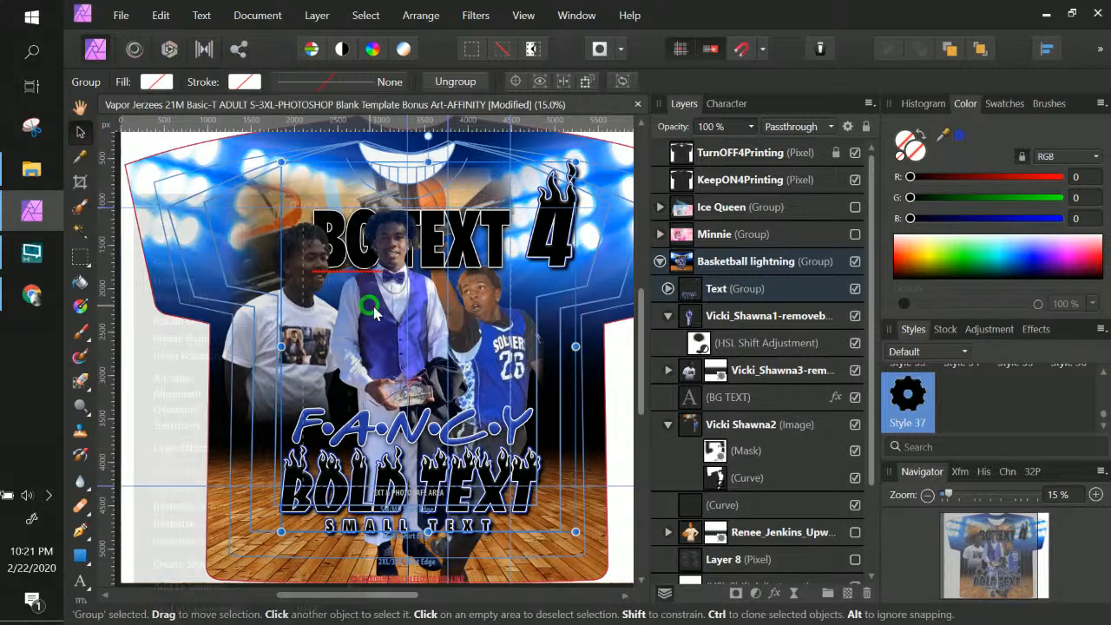
pyautogui.click(379, 313)
pyautogui.moveTo(382, 327); pyautogui.dragTo(381, 323)
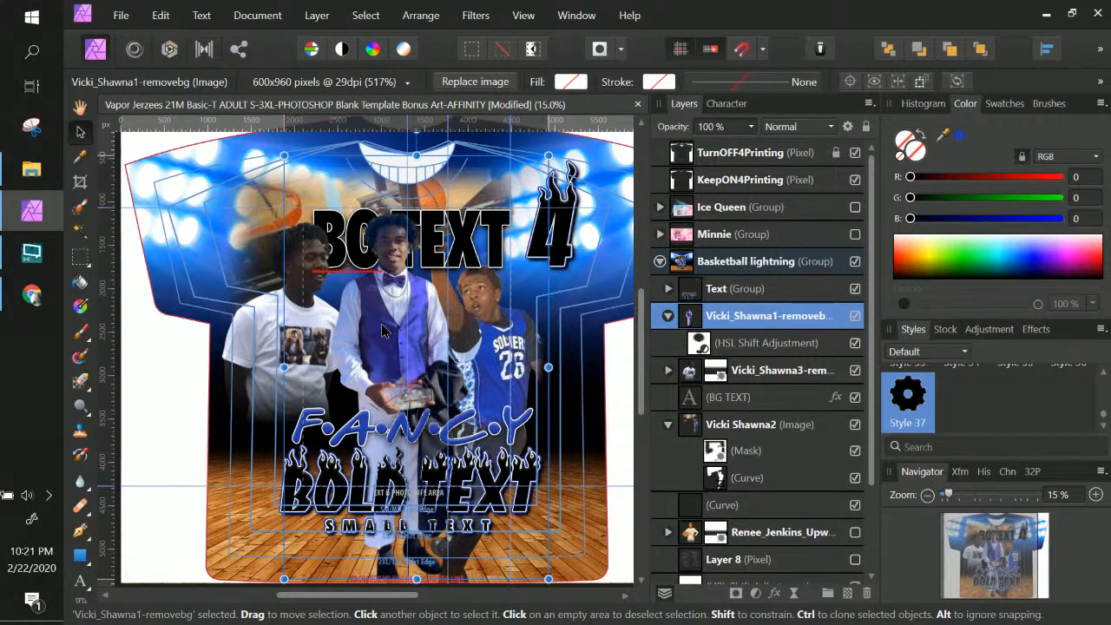
pyautogui.moveTo(381, 324); pyautogui.dragTo(381, 323)
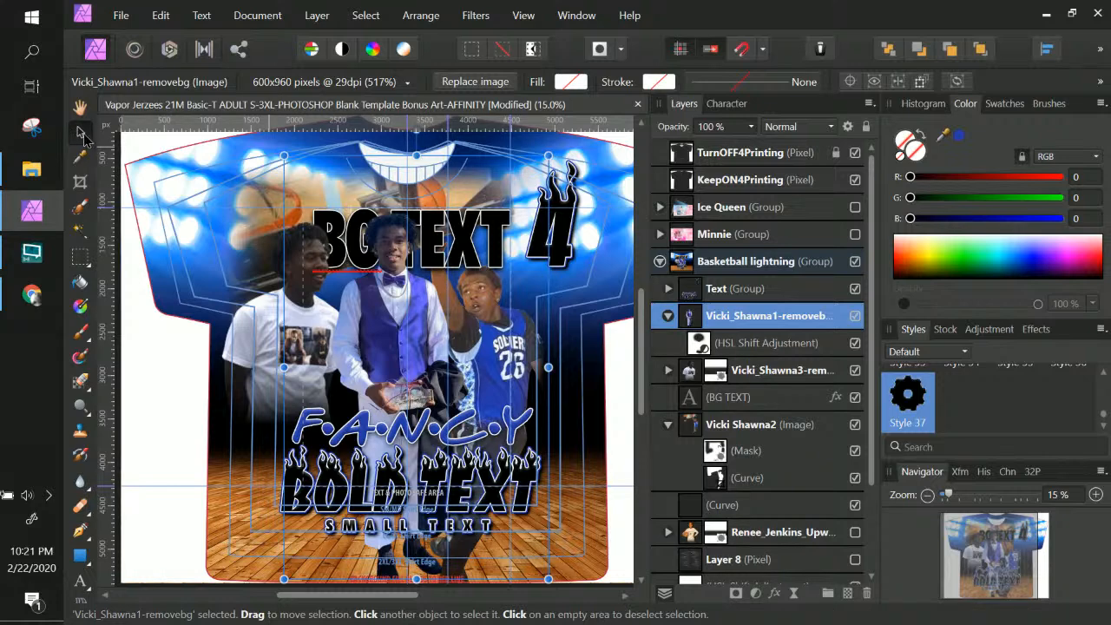
# Collapse and hide the Basketball lightning group and make the pink Minnie design visible
pyautogui.click(610, 373)
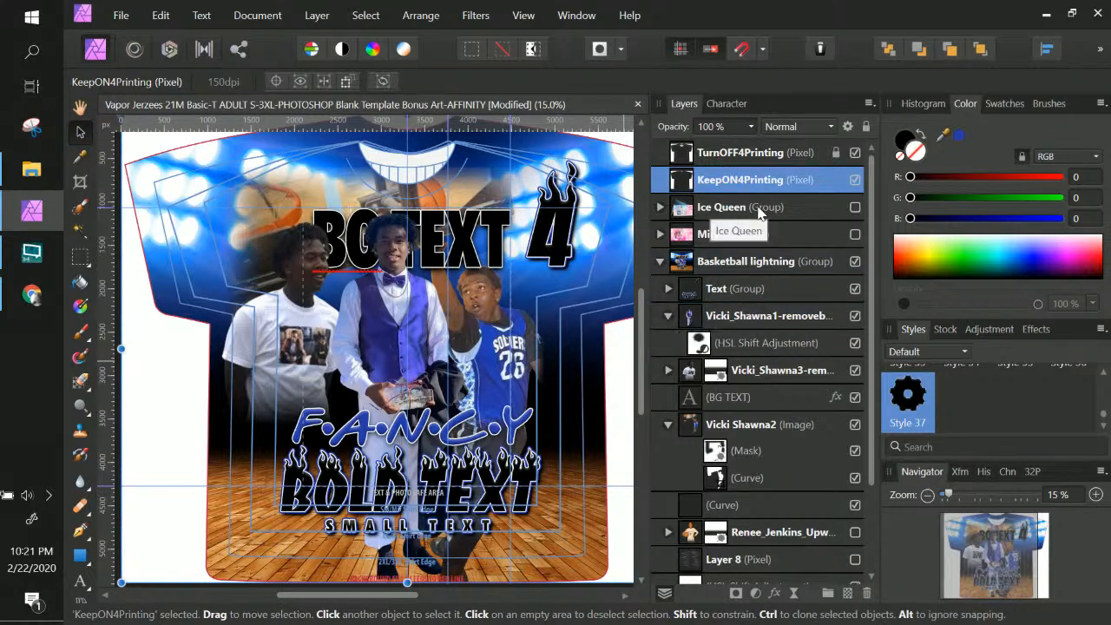
pyautogui.click(659, 261)
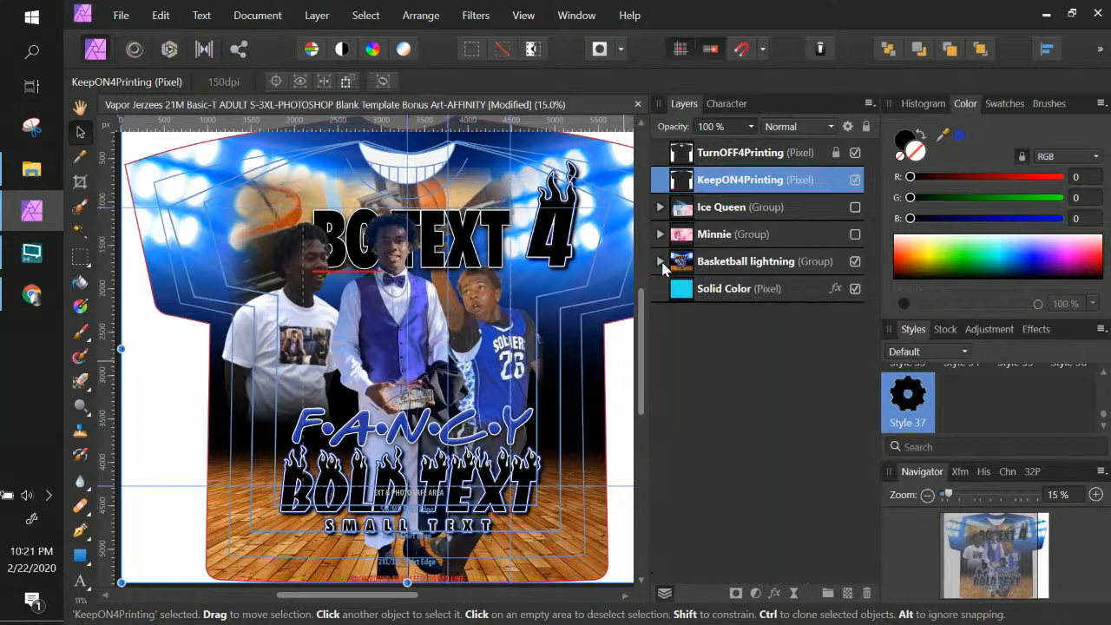
pyautogui.click(856, 261)
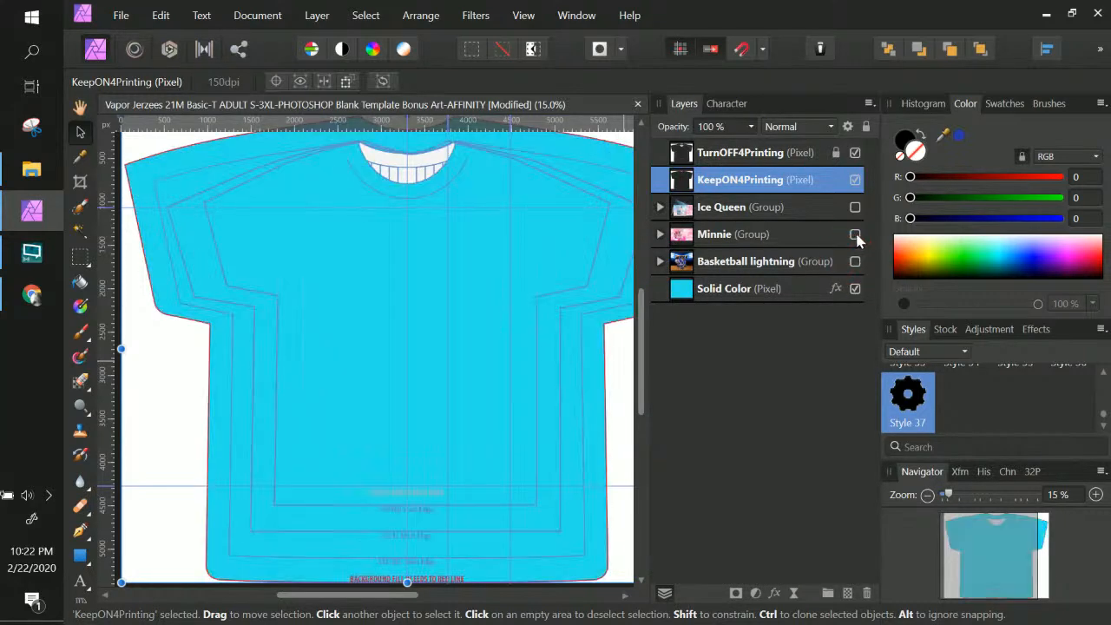
pyautogui.click(854, 234)
# Expand the Minnie group and select its name lettering layer
pyautogui.click(786, 235)
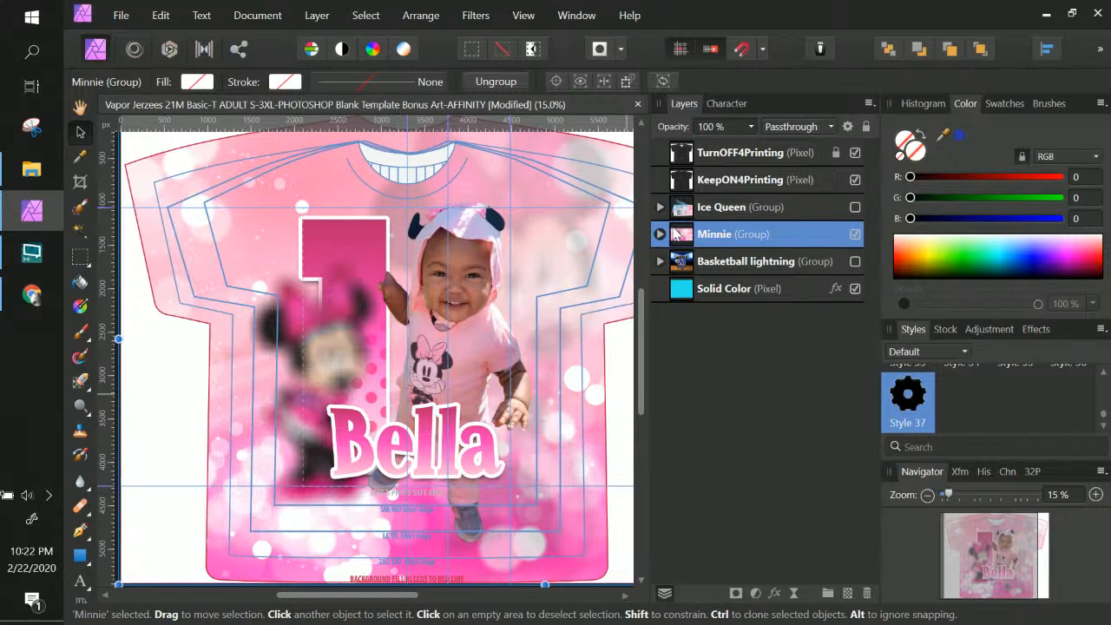
pyautogui.click(660, 234)
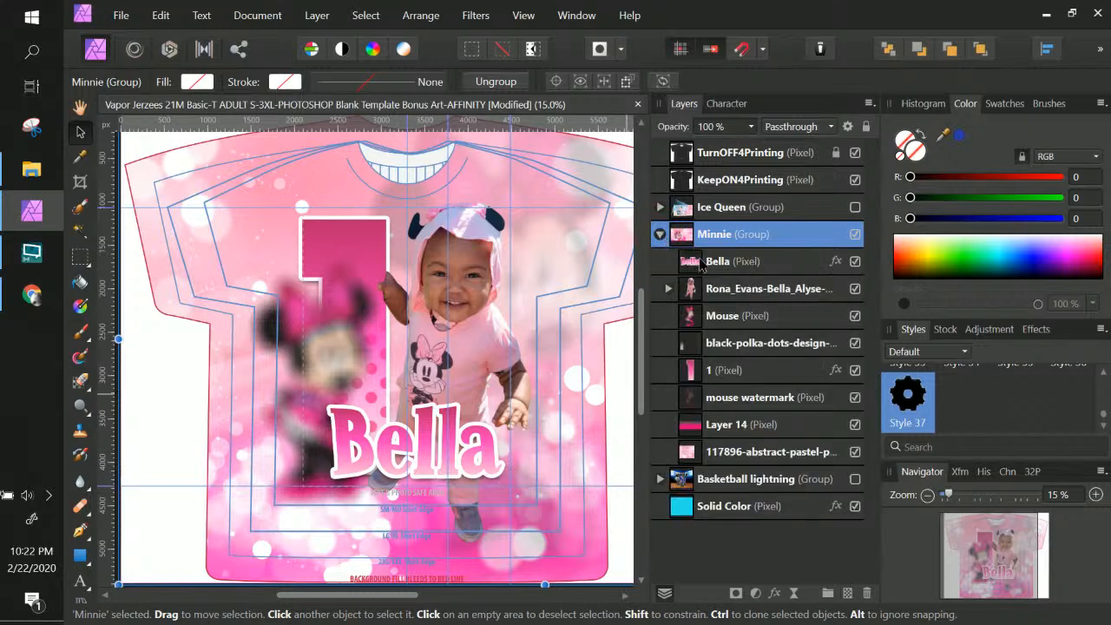
pyautogui.click(701, 263)
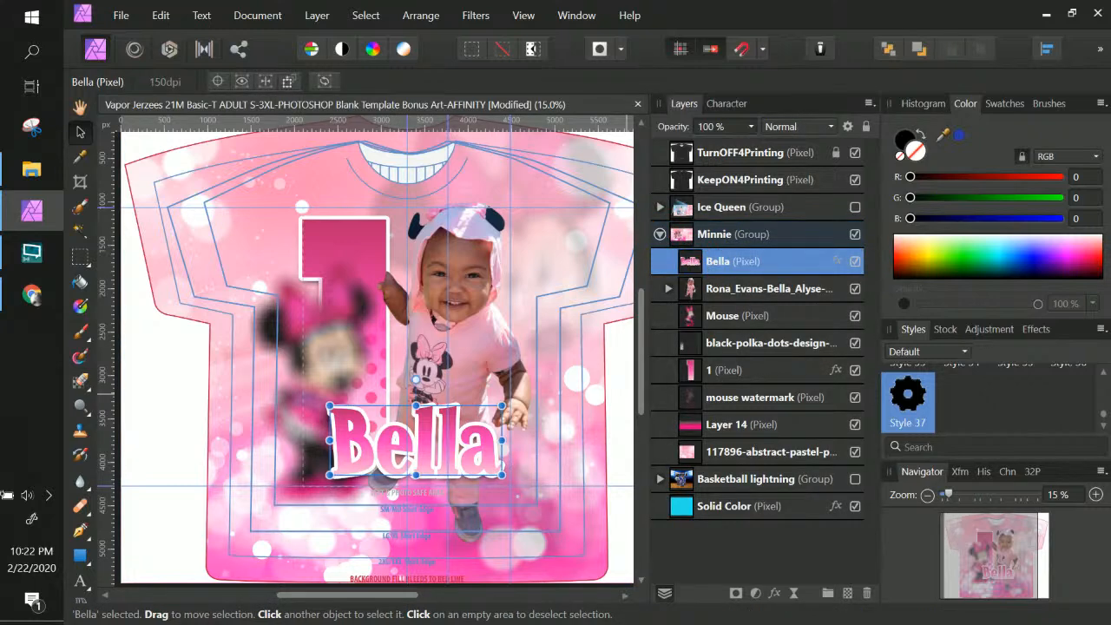
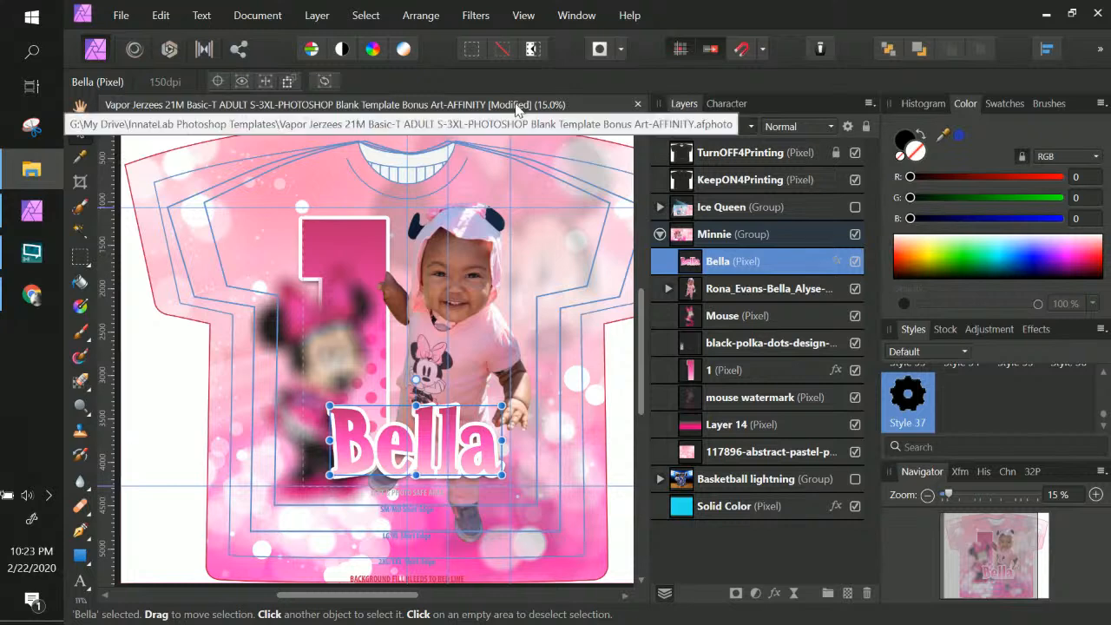
# Collapse and hide the Minnie group, and make the Basketball lightning group visible on the shirt
pyautogui.click(518, 105)
pyautogui.click(660, 233)
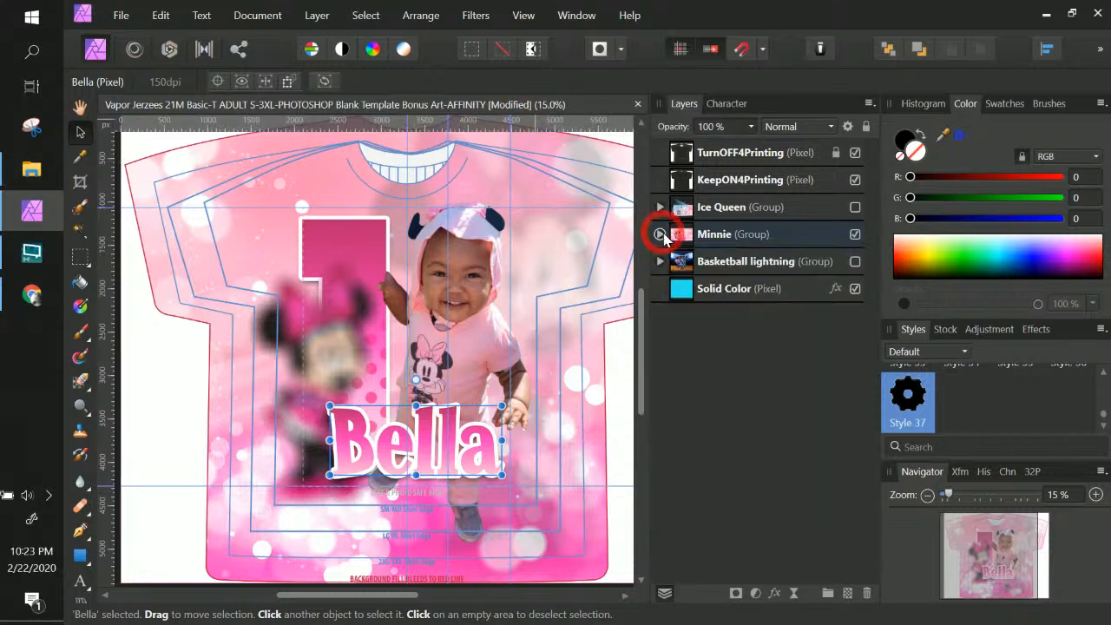
pyautogui.click(854, 234)
pyautogui.click(855, 261)
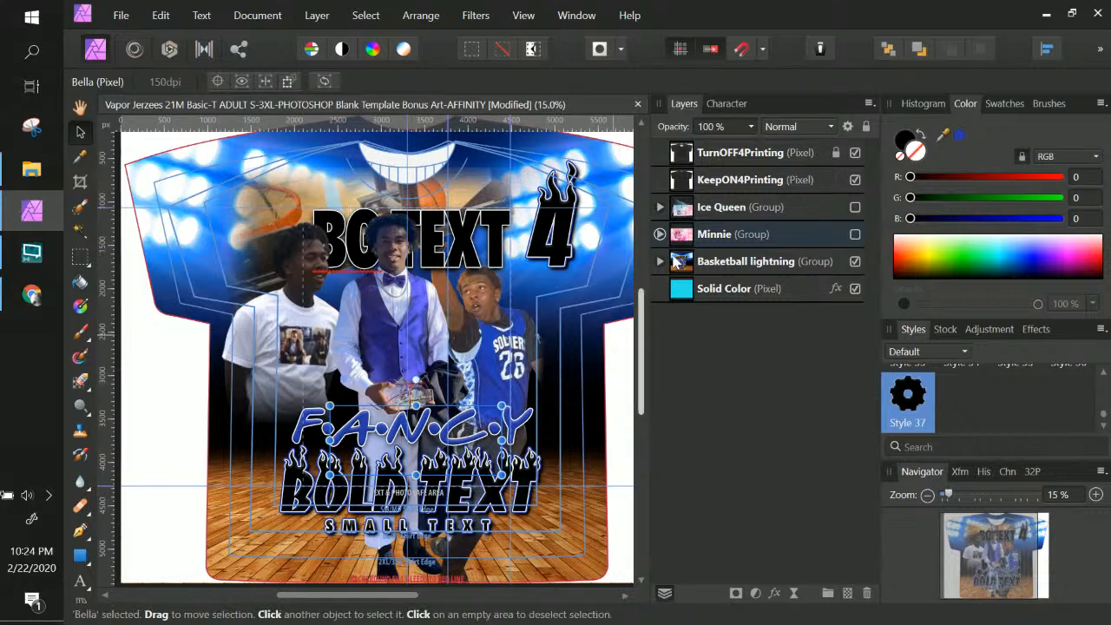
# Expand Basketball lightning and open the first player photo's HSL Shift adjustment settings
pyautogui.click(732, 265)
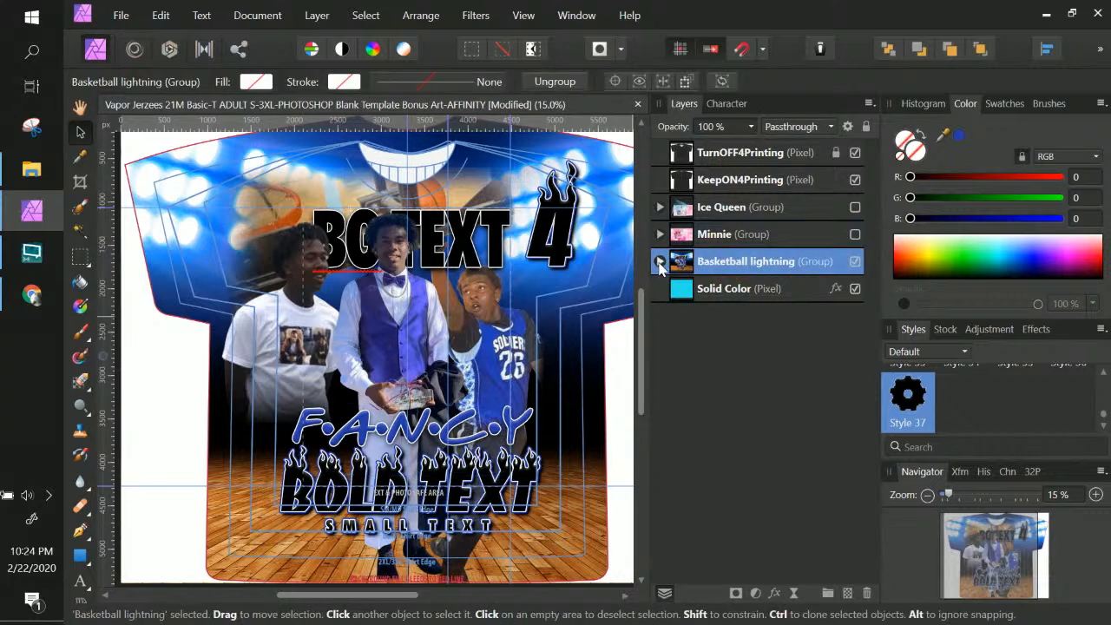
pyautogui.click(660, 261)
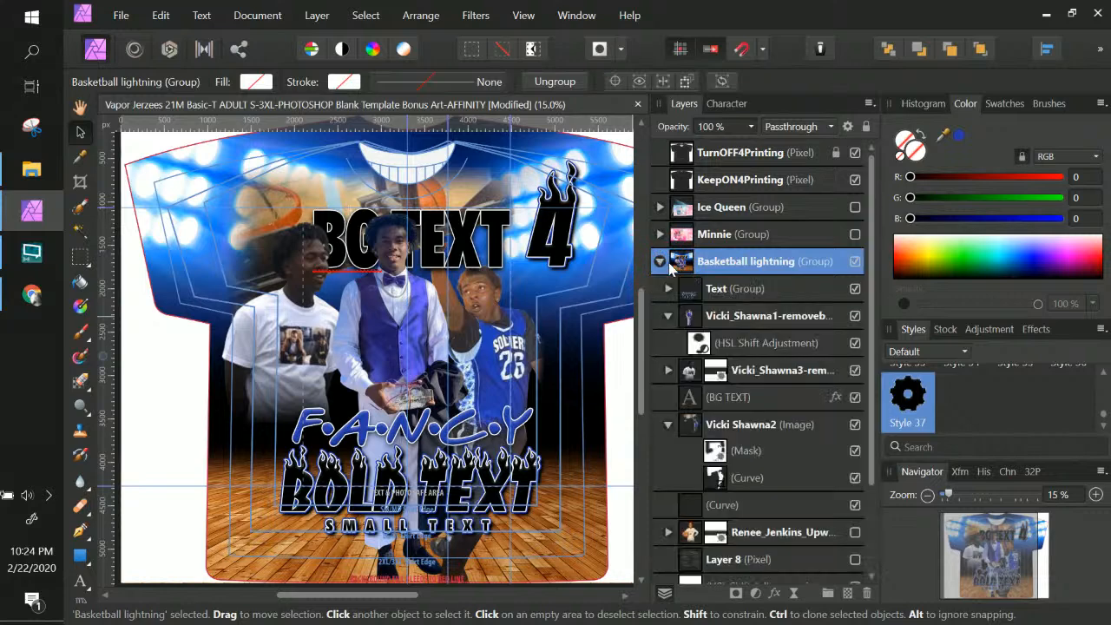
pyautogui.click(788, 319)
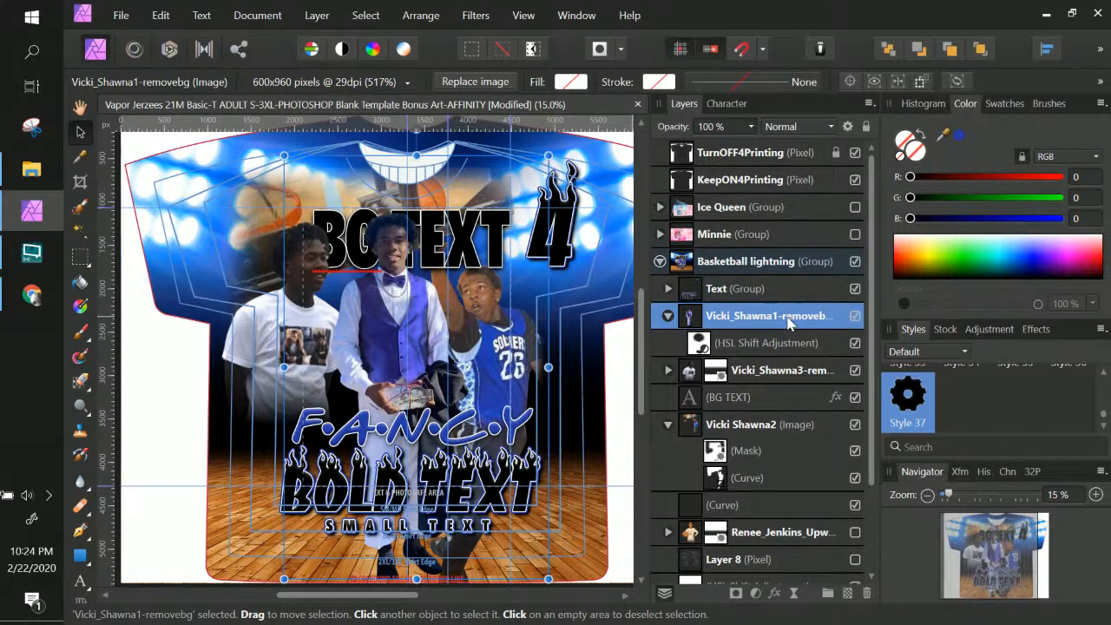
pyautogui.click(772, 343)
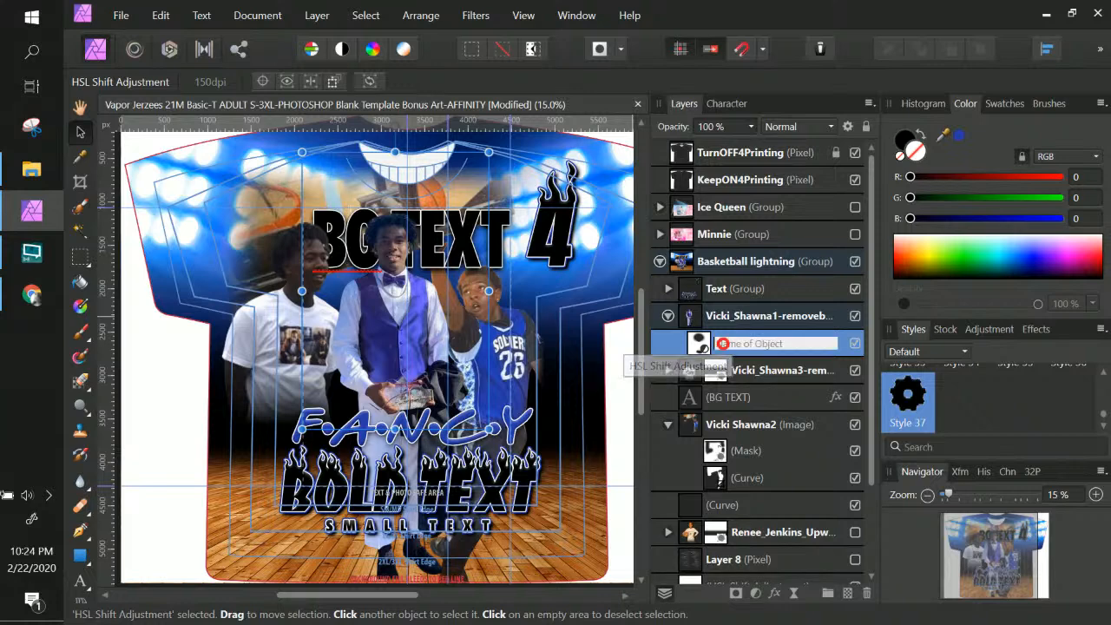
pyautogui.doubleClick(703, 347)
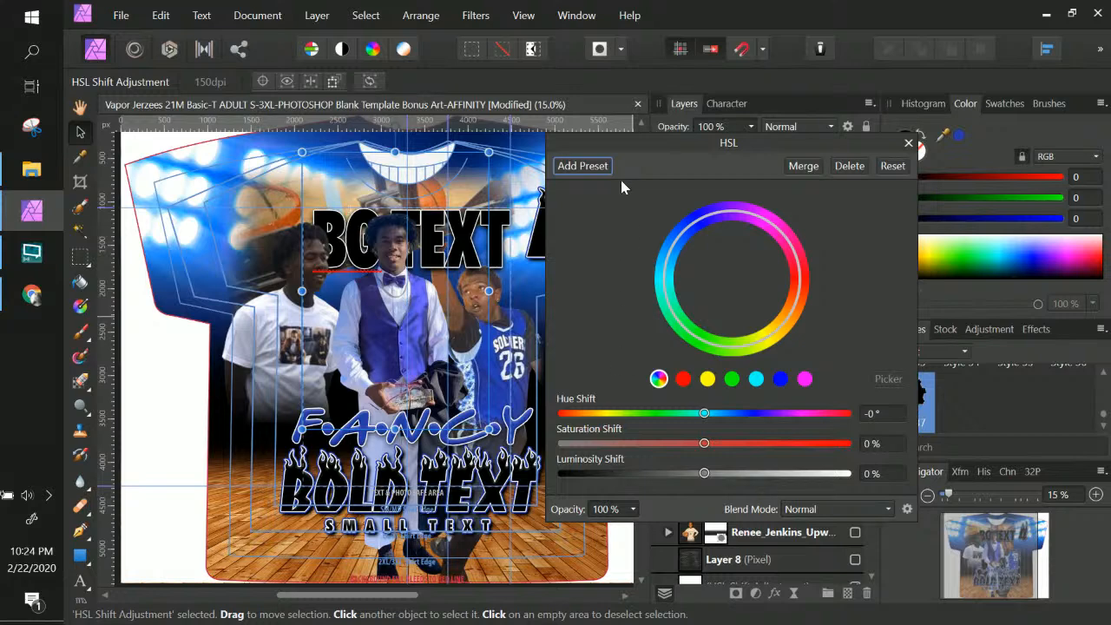
# Darken the vest: red 110.4° at -59% luminosity, magenta 60.6°, -6%, -53%, then switch to Chrome
pyautogui.moveTo(643, 159); pyautogui.dragTo(778, 148)
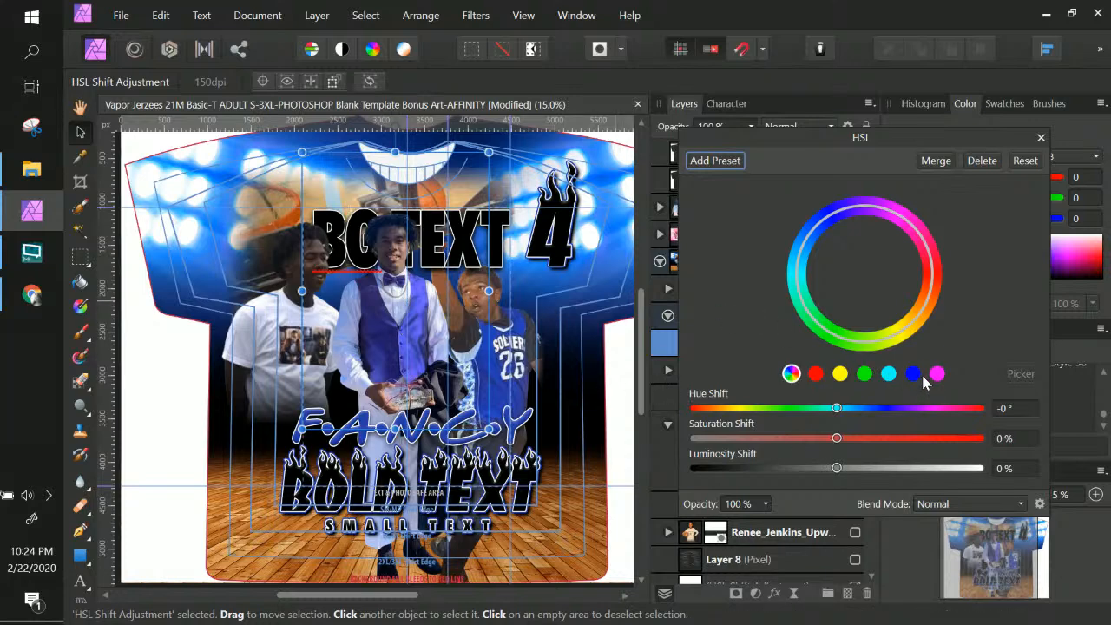
pyautogui.click(815, 376)
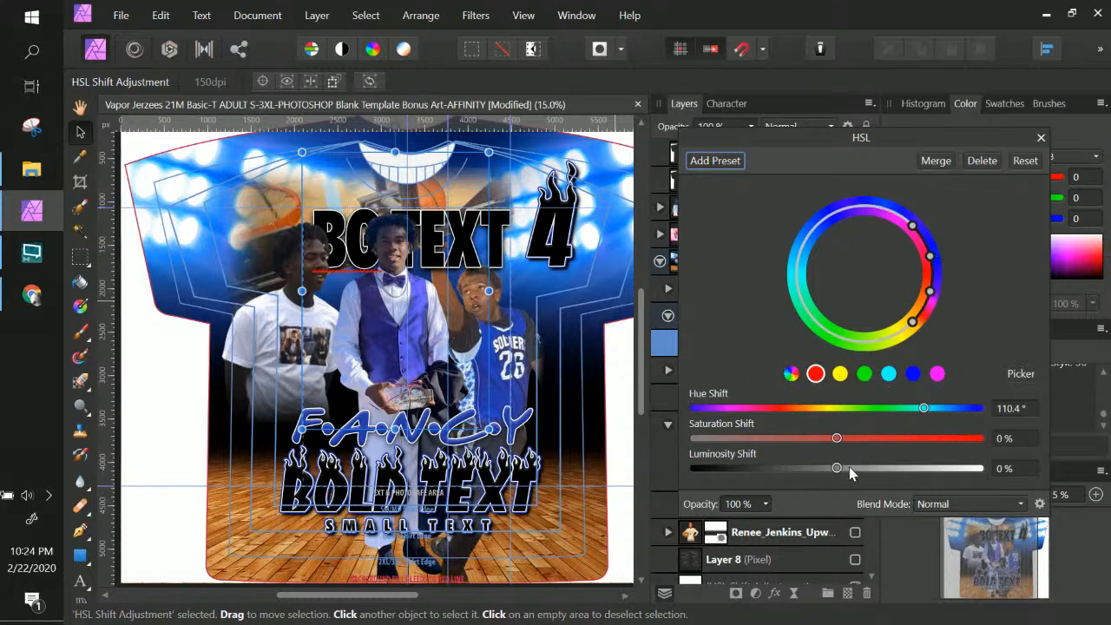
pyautogui.moveTo(835, 467); pyautogui.dragTo(753, 469)
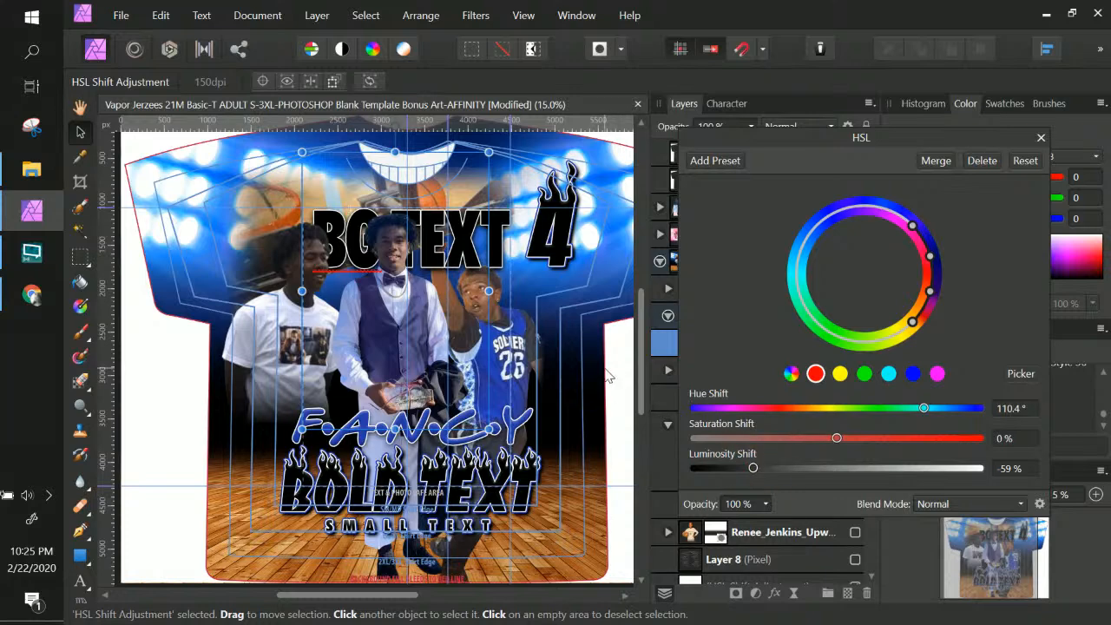
pyautogui.click(937, 373)
pyautogui.moveTo(838, 468); pyautogui.dragTo(762, 473)
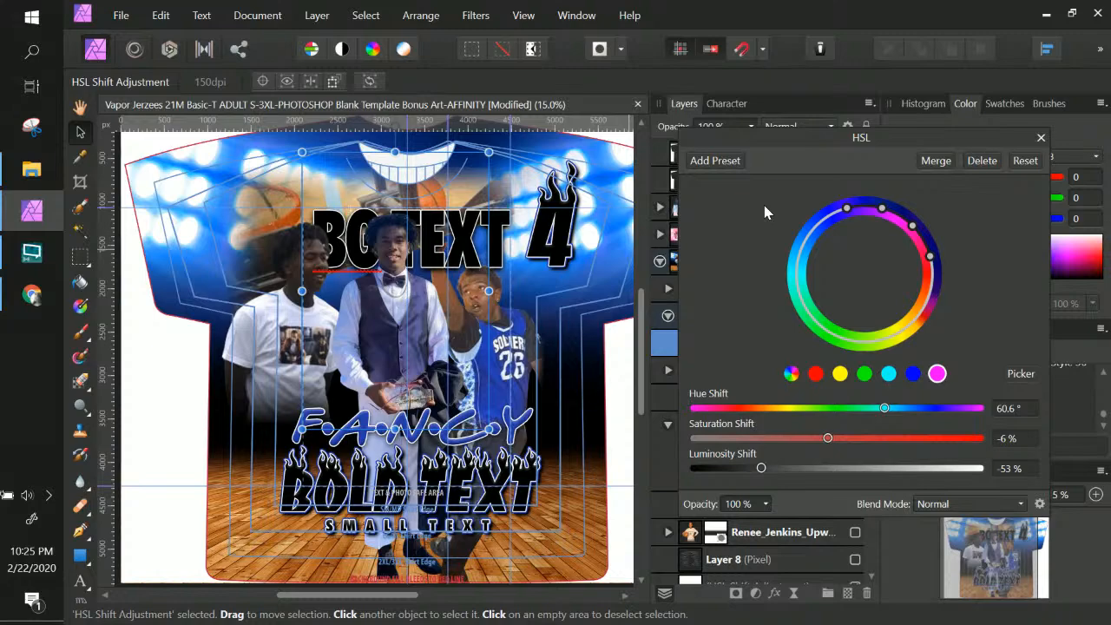
pyautogui.click(35, 296)
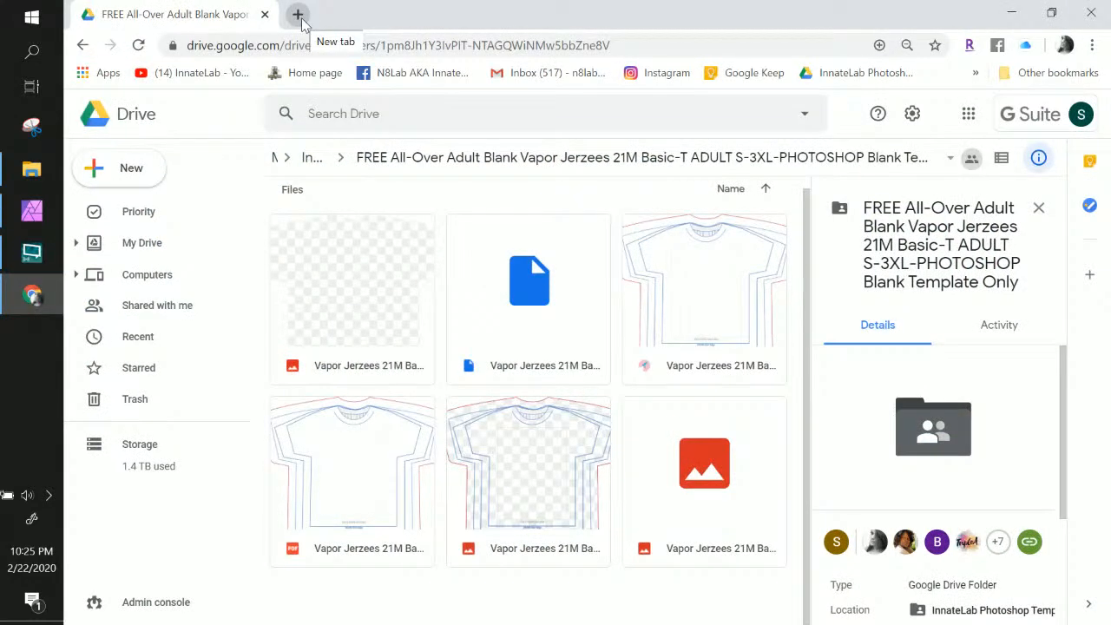
# Scroll through the blank Vapor Jerzees template folder in Google Drive
pyautogui.scroll(1, 298, 273)
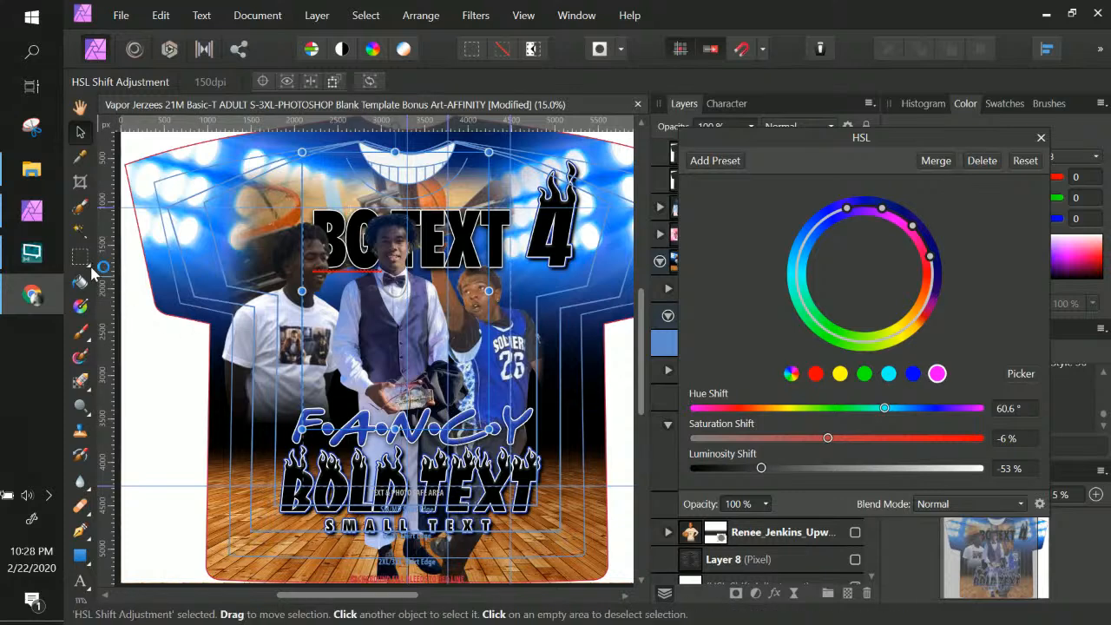
# Return to the shirt design and shift the HSL Shift dialog, still at magenta 60.6°, -6%, -53%
pyautogui.click(87, 138)
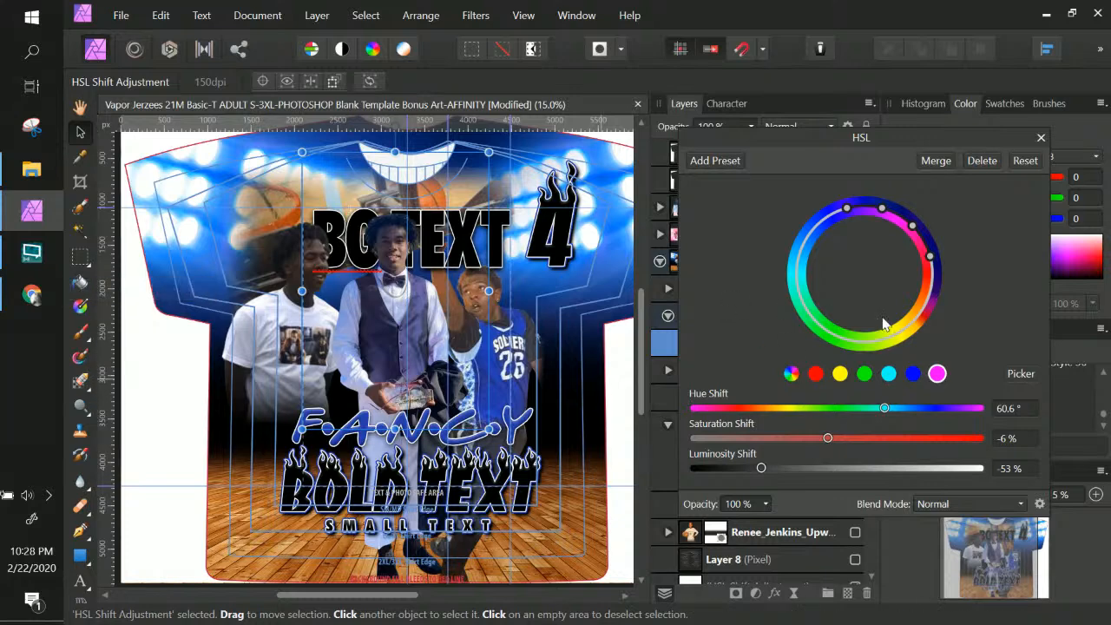
pyautogui.moveTo(1000, 144); pyautogui.dragTo(1005, 145)
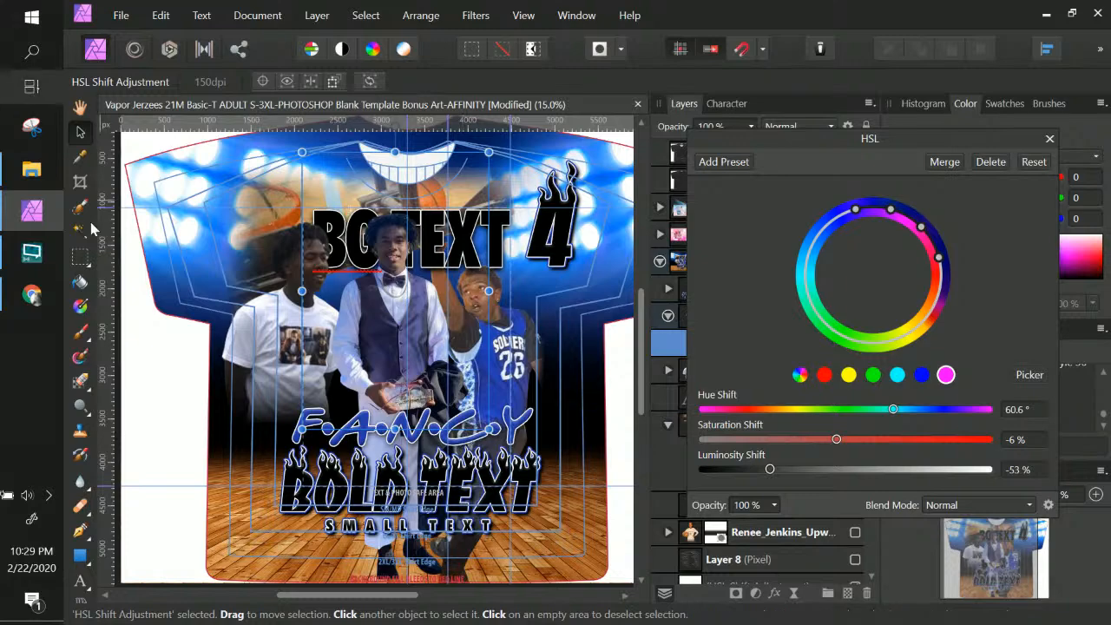
# Close the HSL Shift adjustment window
pyautogui.click(570, 234)
pyautogui.rightClick(570, 234)
pyautogui.click(569, 232)
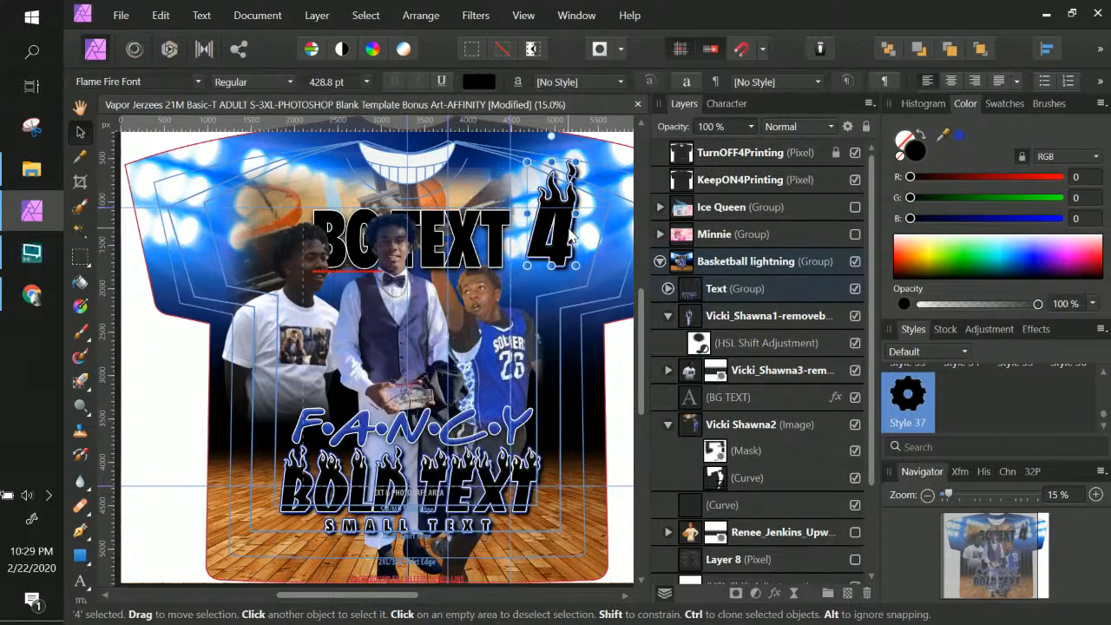
pyautogui.rightClick(568, 233)
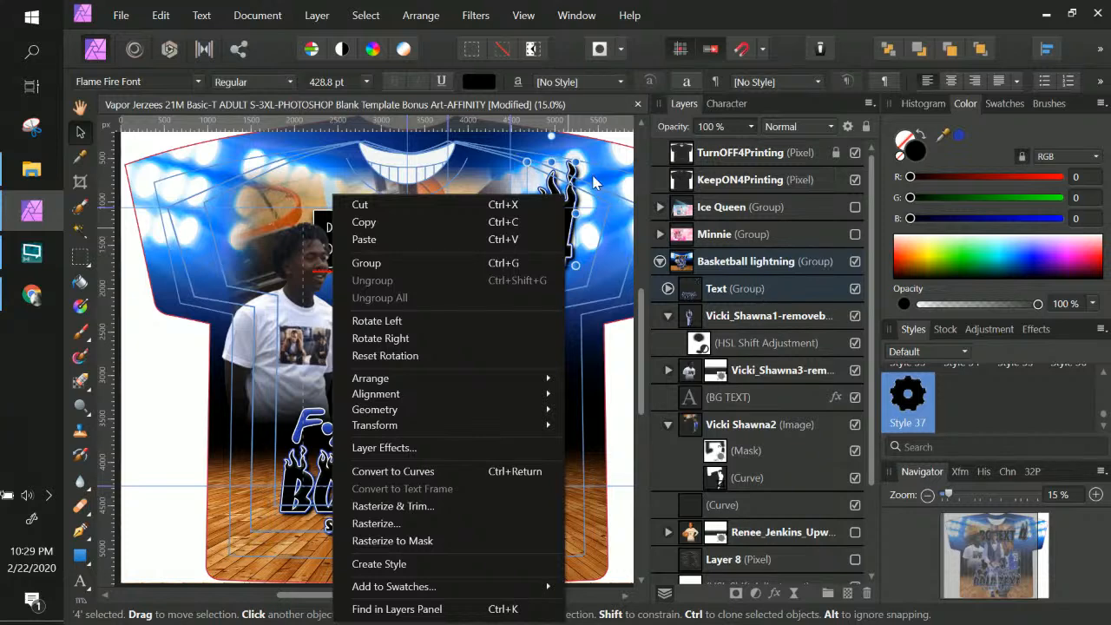
pyautogui.click(578, 239)
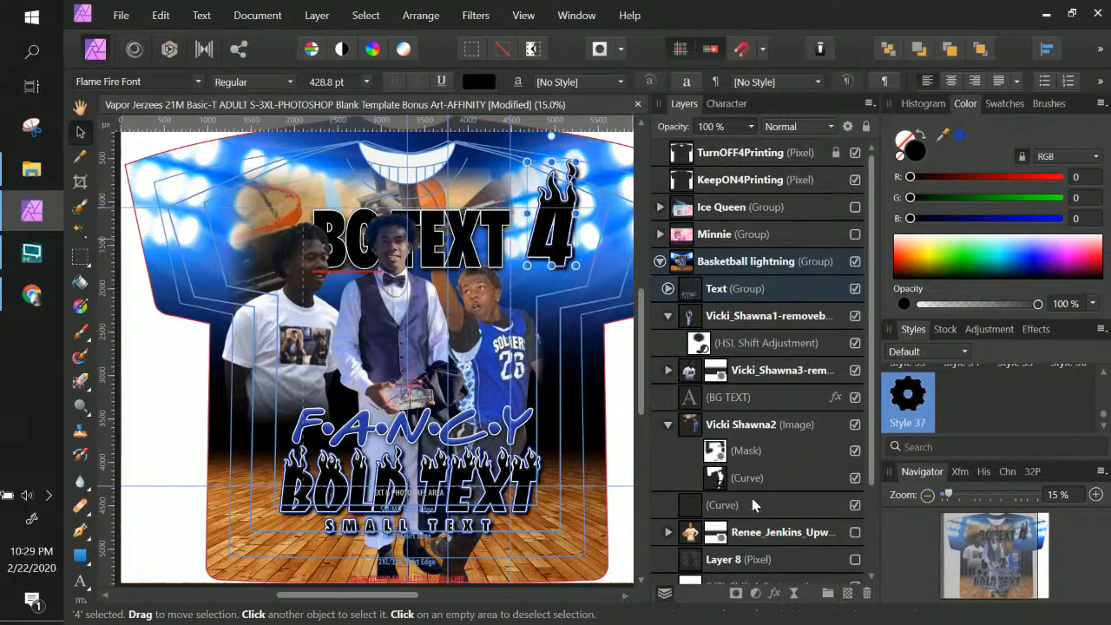
pyautogui.scroll(-3, 759, 371)
pyautogui.scroll(3, 759, 371)
# Expand the Text group and its inner group, select the 4 layer and zoom to it
pyautogui.click(667, 288)
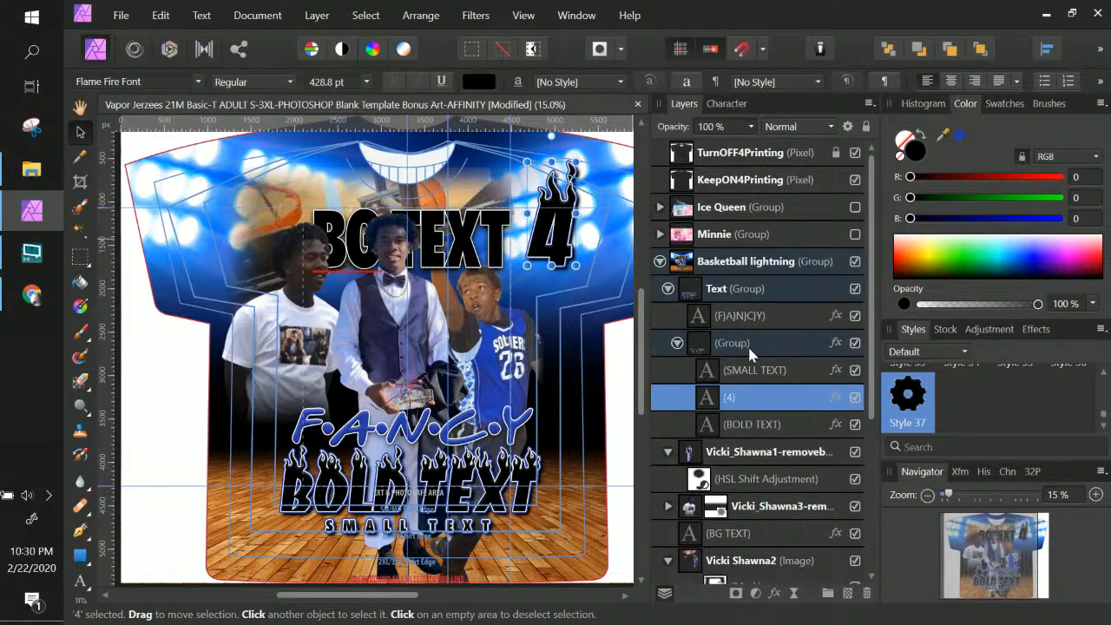
pyautogui.click(748, 347)
pyautogui.click(677, 343)
pyautogui.click(677, 343)
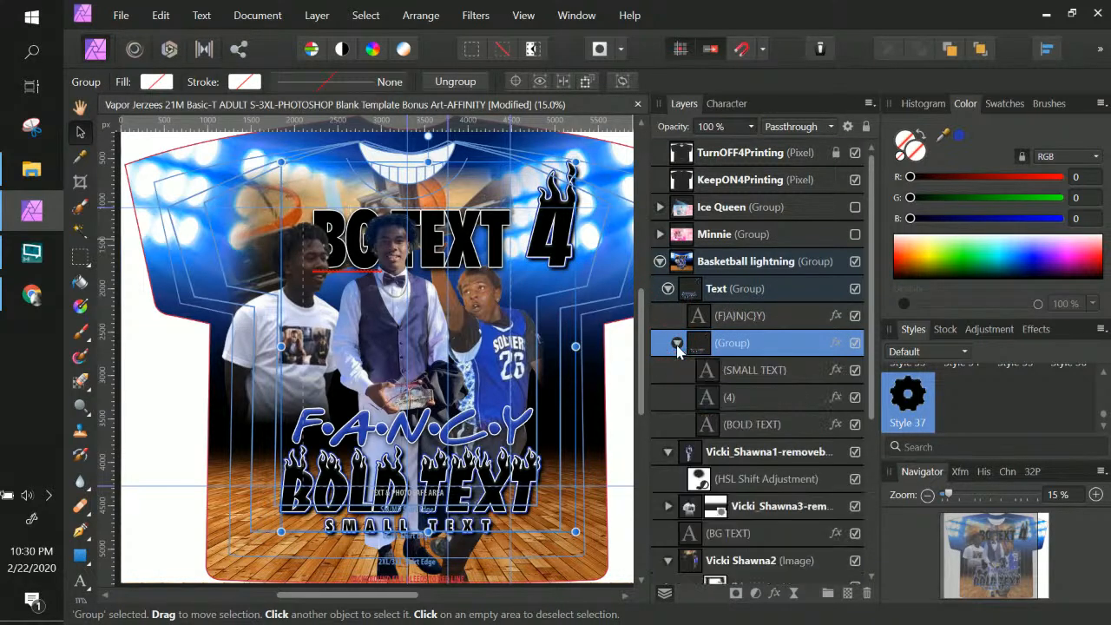
pyautogui.click(746, 402)
pyautogui.doubleClick(709, 401)
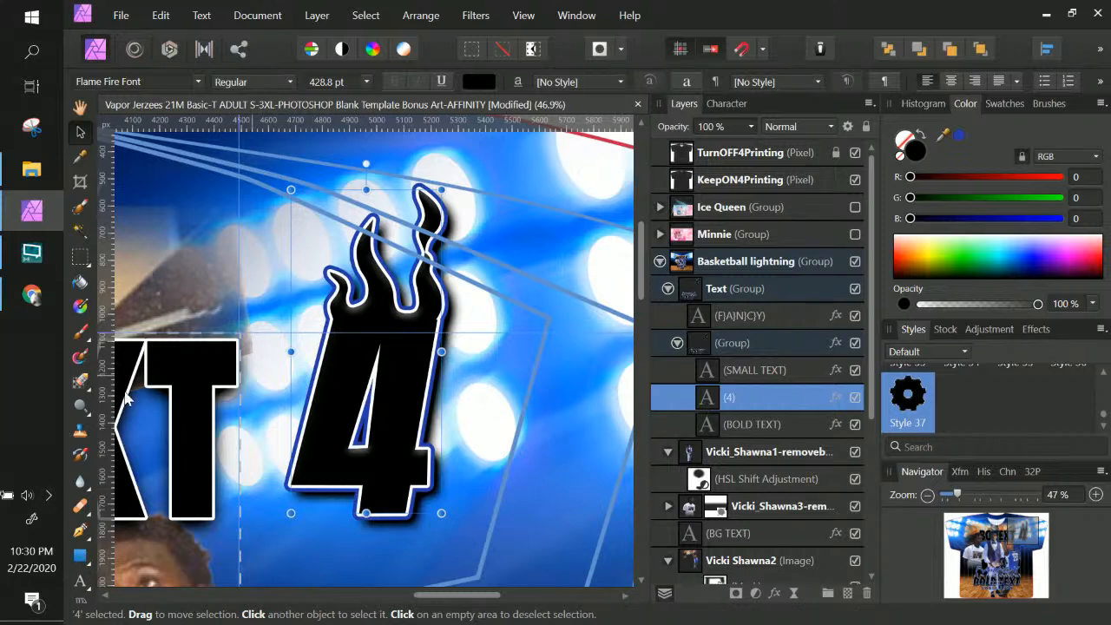
# Change the flame number 4 to 24 and zoom out
pyautogui.click(79, 582)
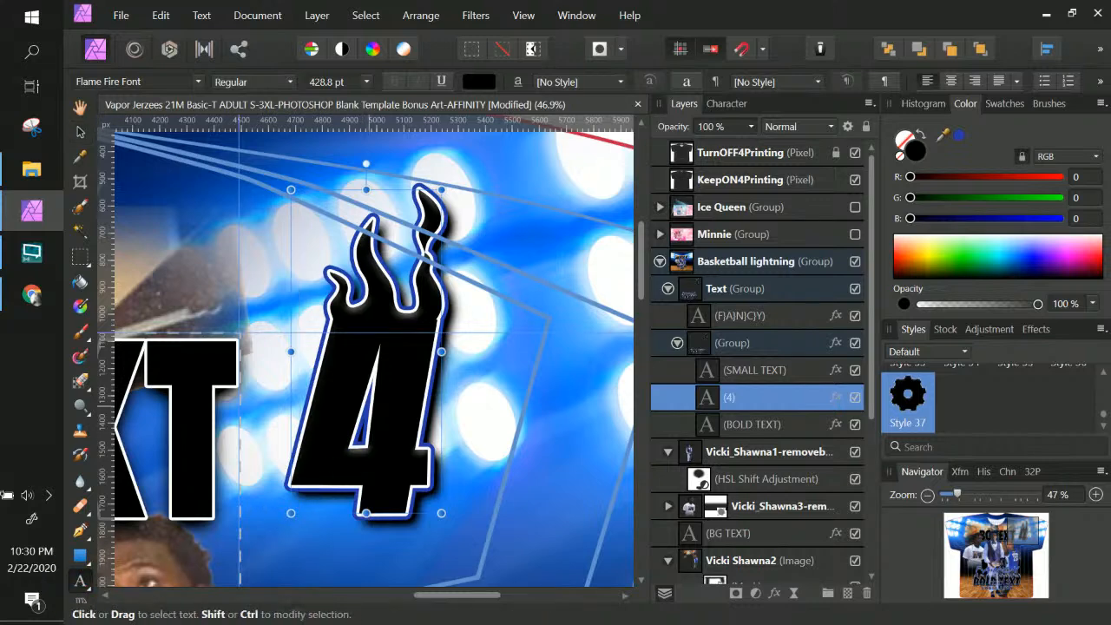
pyautogui.doubleClick(368, 405)
pyautogui.write('24')
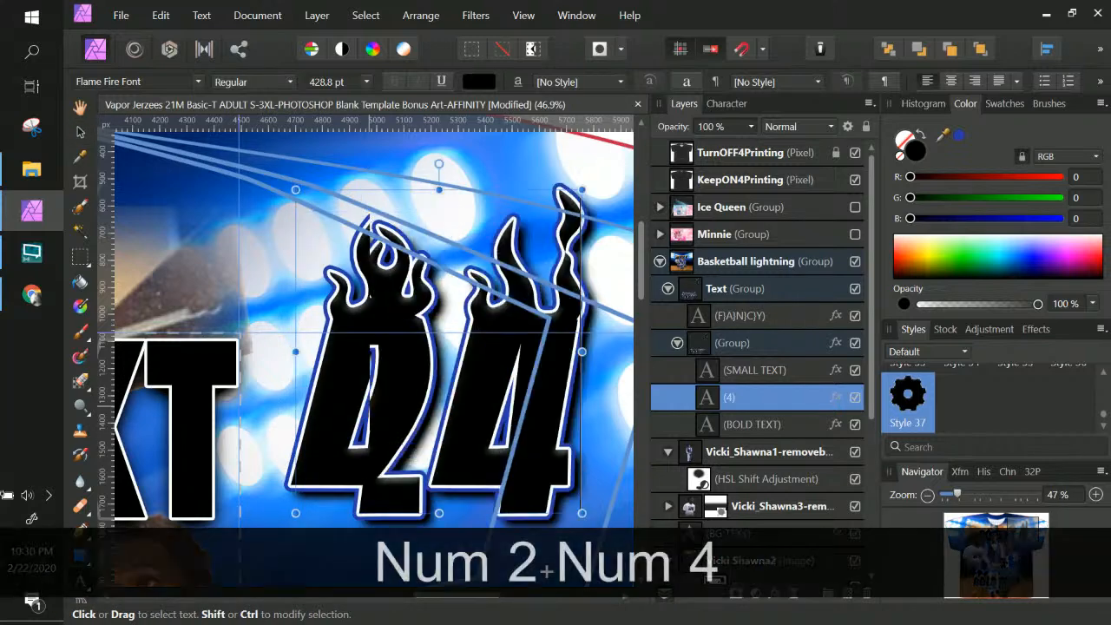
pyautogui.click(78, 132)
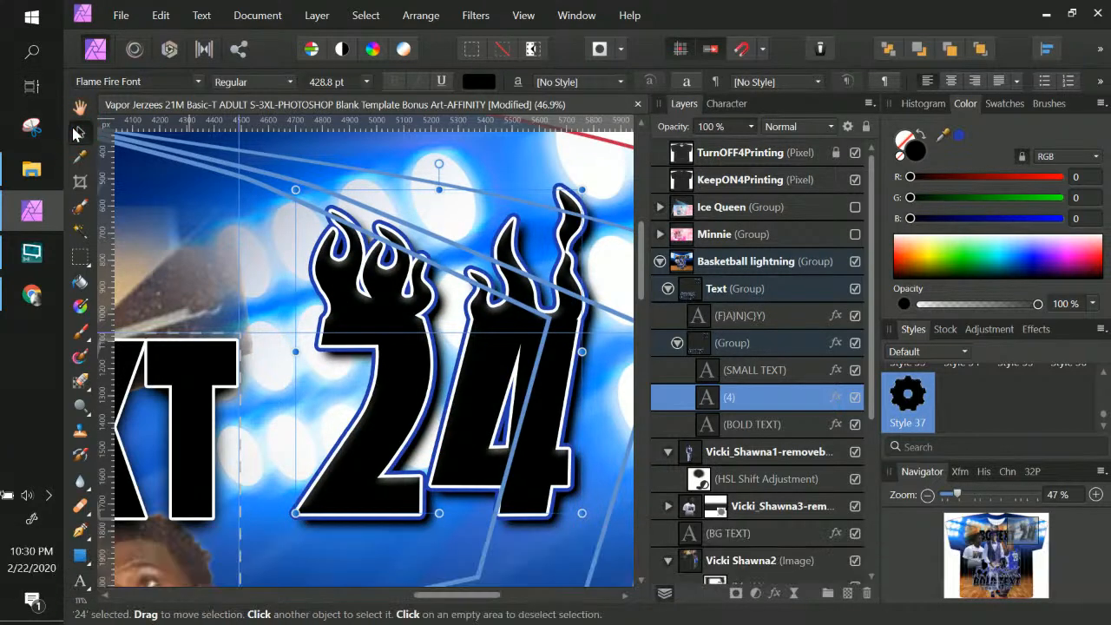
pyautogui.press('ctrl+KP_Subtract')
pyautogui.press('ctrl+KP_Subtract')
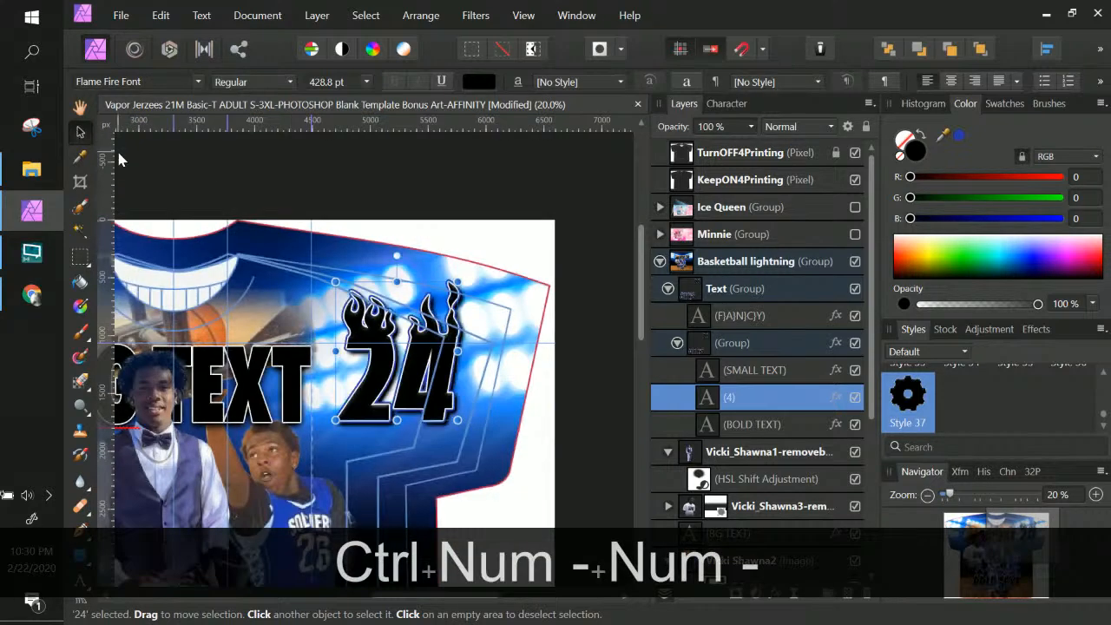
# Change the flame number 24 to 26
pyautogui.click(706, 398)
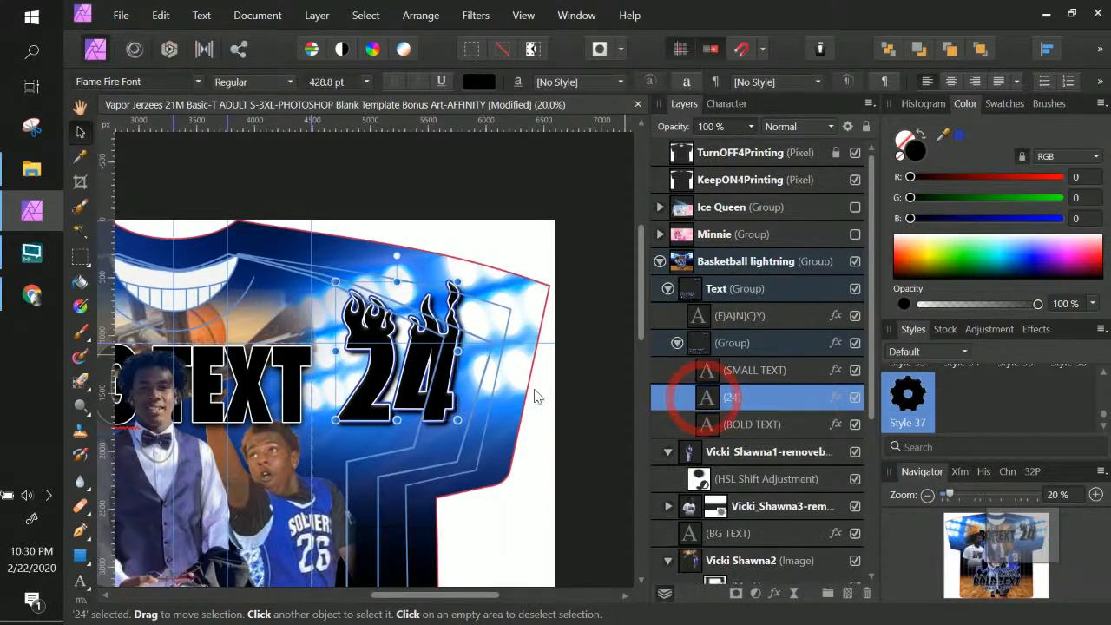
pyautogui.click(413, 381)
pyautogui.doubleClick(413, 382)
pyautogui.doubleClick(413, 381)
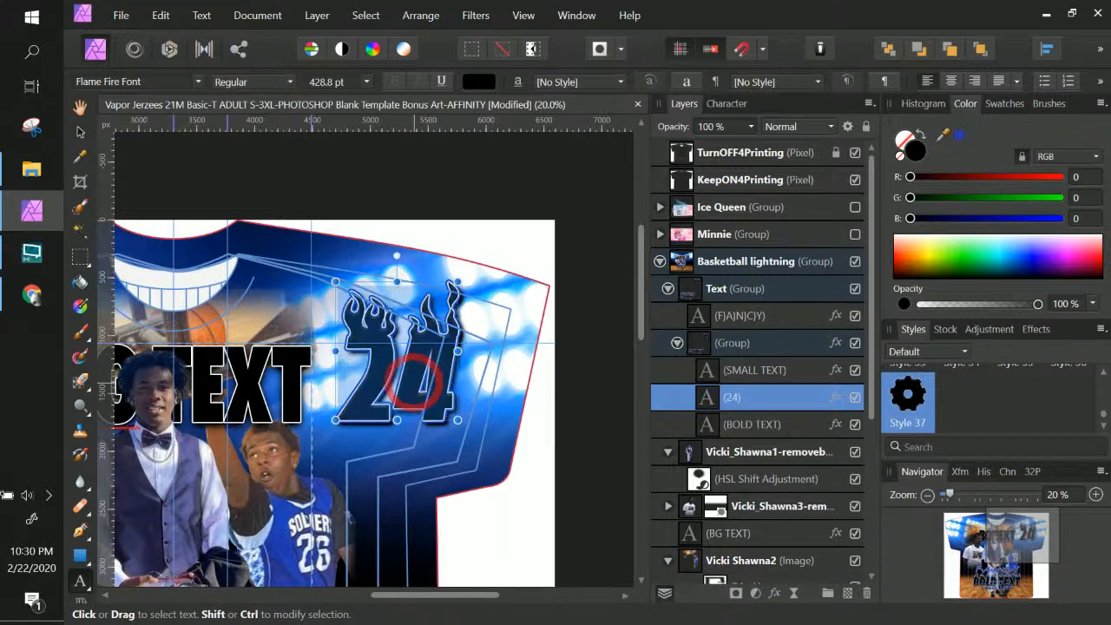
pyautogui.write('26')
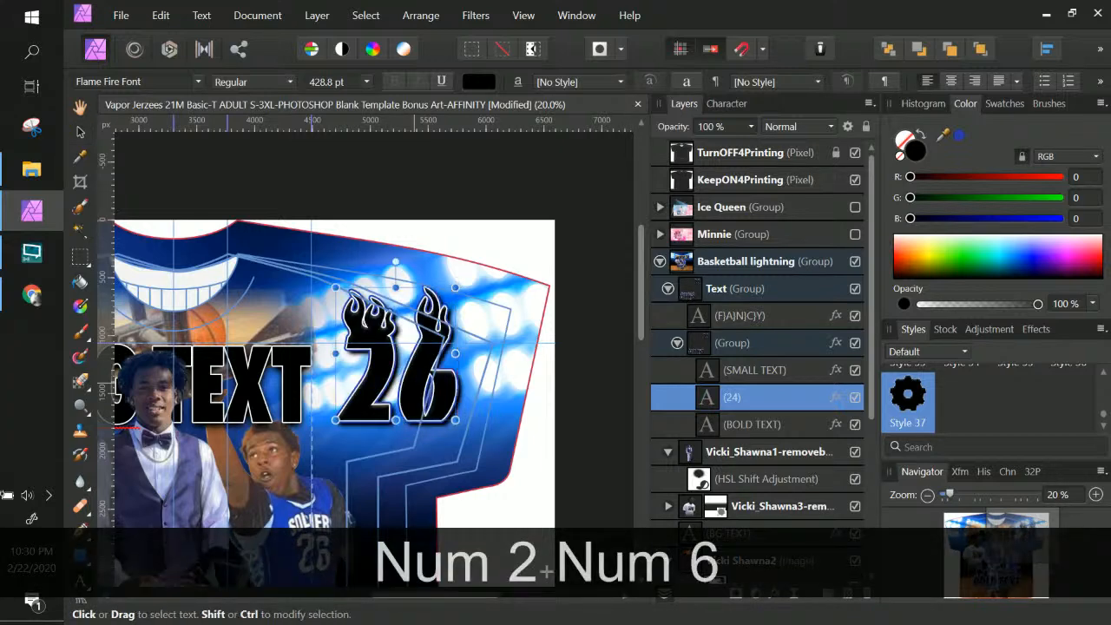
pyautogui.scroll(-3, 347, 365)
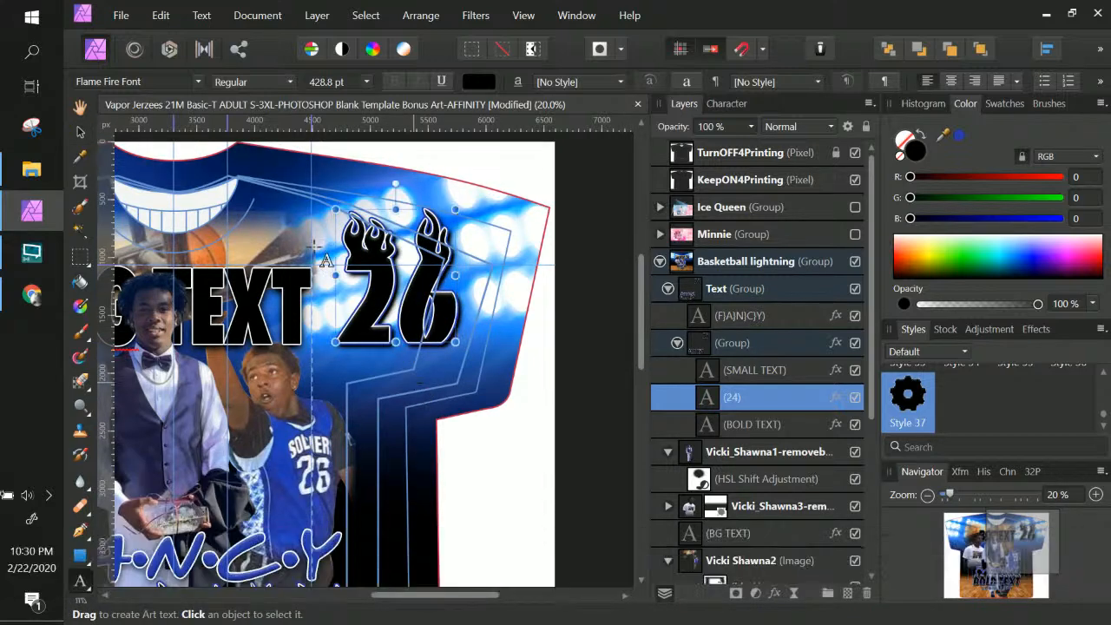
# Nudge the 26 left and down and shrink it to 370.9 pt beside BG TEXT
pyautogui.click(80, 131)
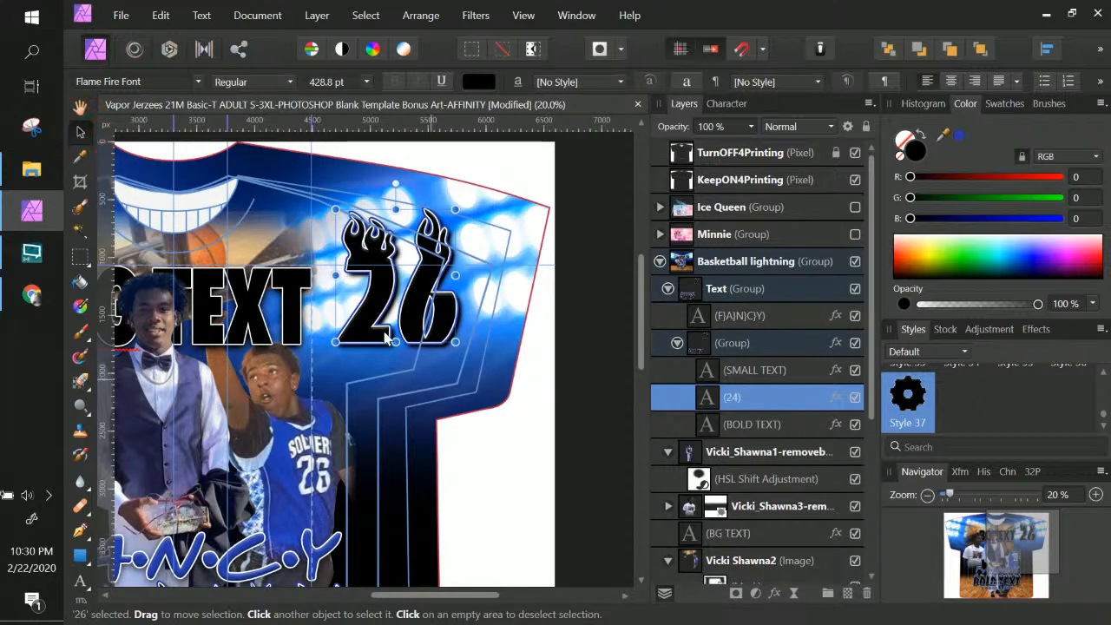
pyautogui.moveTo(363, 313); pyautogui.dragTo(348, 318)
pyautogui.moveTo(432, 216); pyautogui.dragTo(416, 234)
pyautogui.press('space')
pyautogui.moveTo(401, 354); pyautogui.dragTo(583, 338)
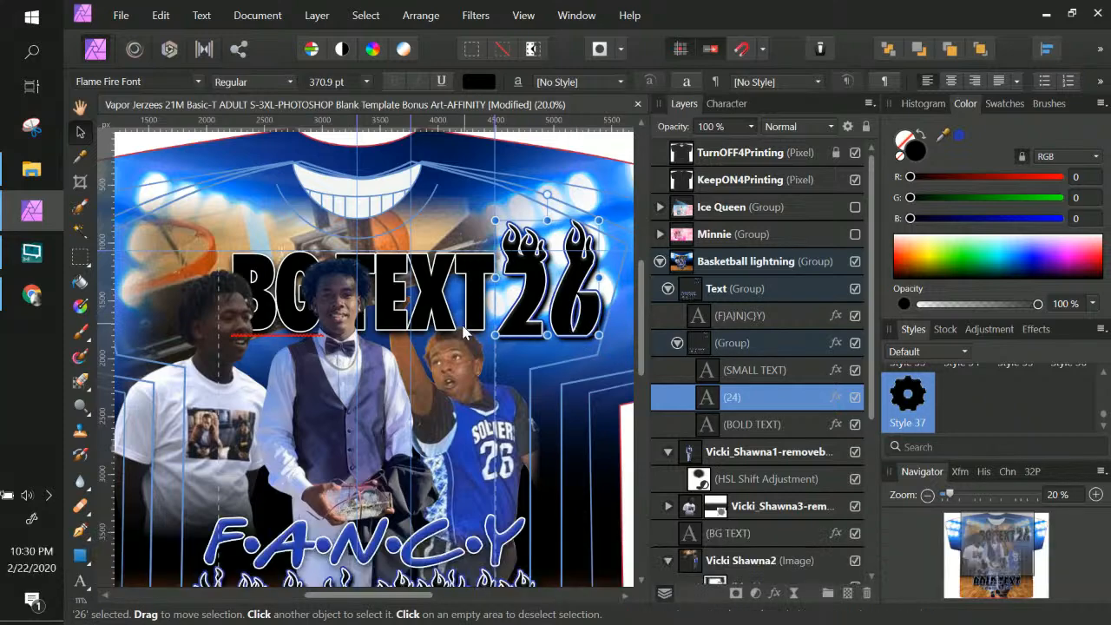
pyautogui.scroll(-3, 485, 278)
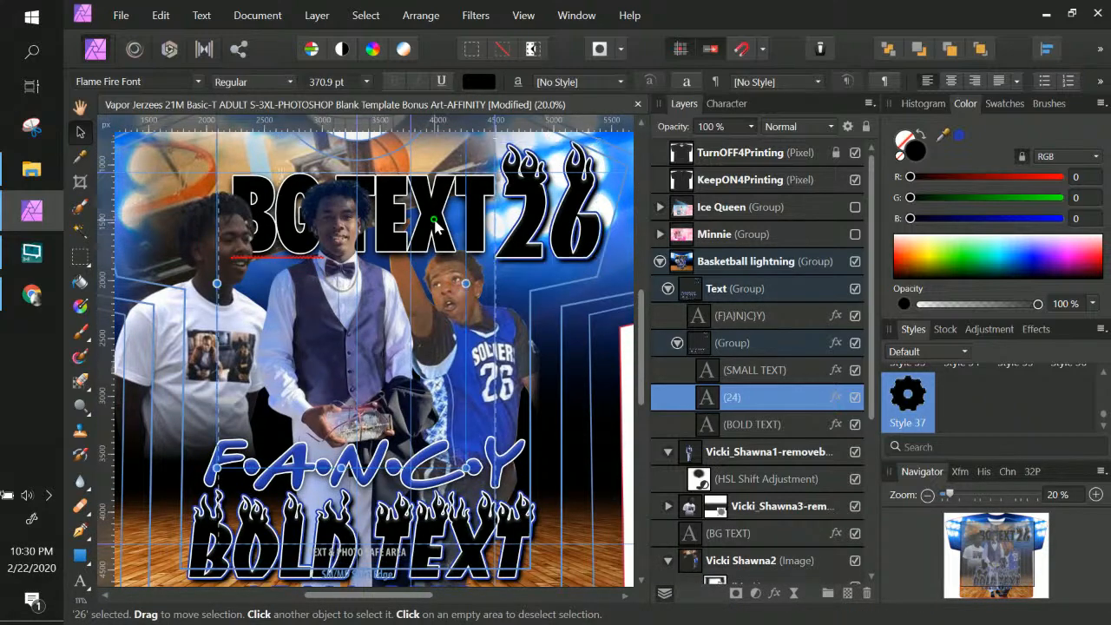
# Hide the BG TEXT layer and zoom out to centre the whole shirt
pyautogui.rightClick(441, 231)
pyautogui.click(754, 459)
pyautogui.click(756, 531)
pyautogui.click(856, 534)
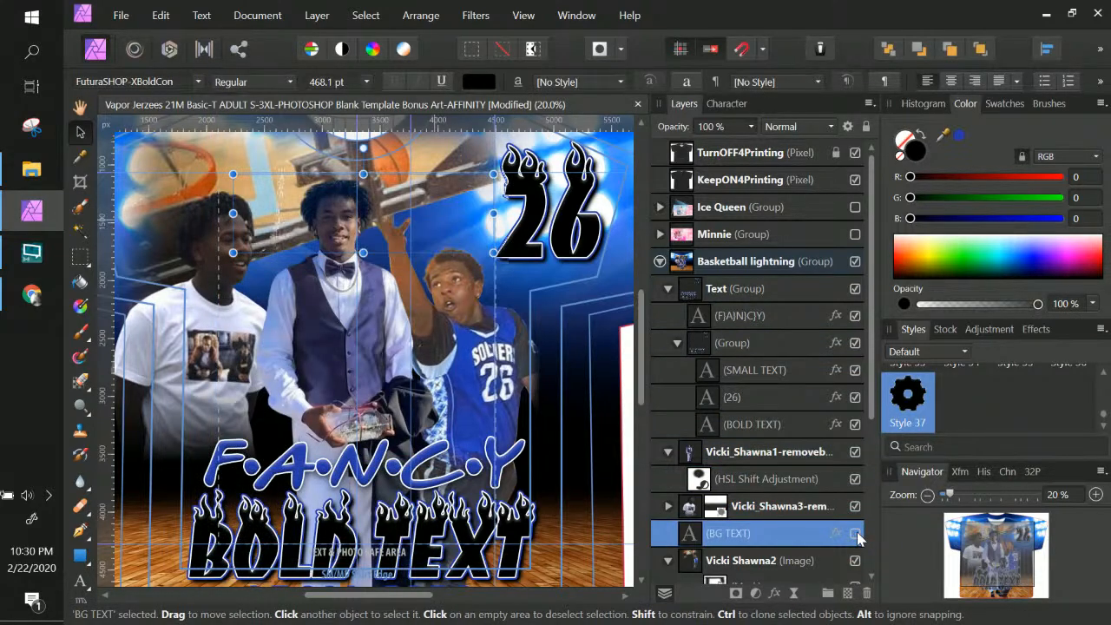
pyautogui.press('ctrl+KP_Subtract')
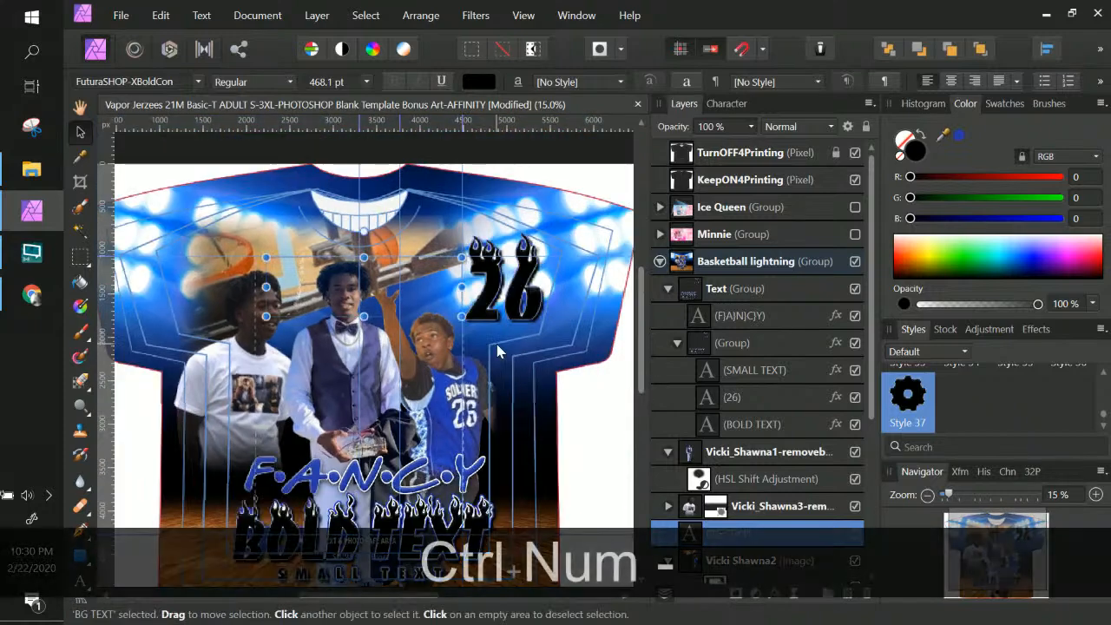
pyautogui.moveTo(503, 386); pyautogui.dragTo(566, 334)
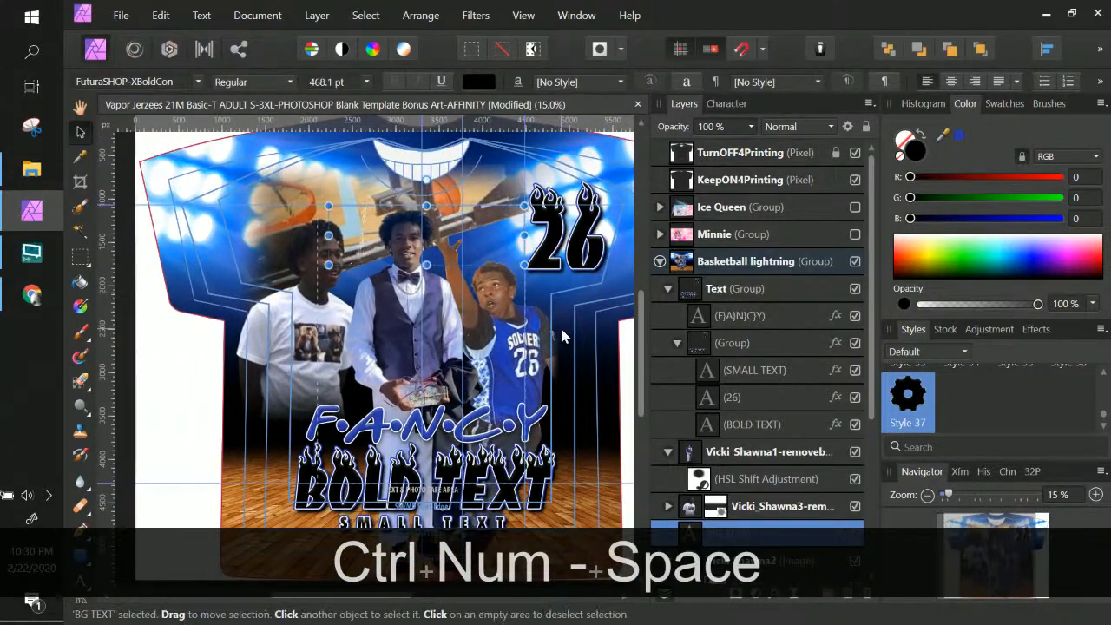
# Expand Basketball background lights and select its Hue/Saturation 2 adjustment
pyautogui.scroll(-4, 781, 417)
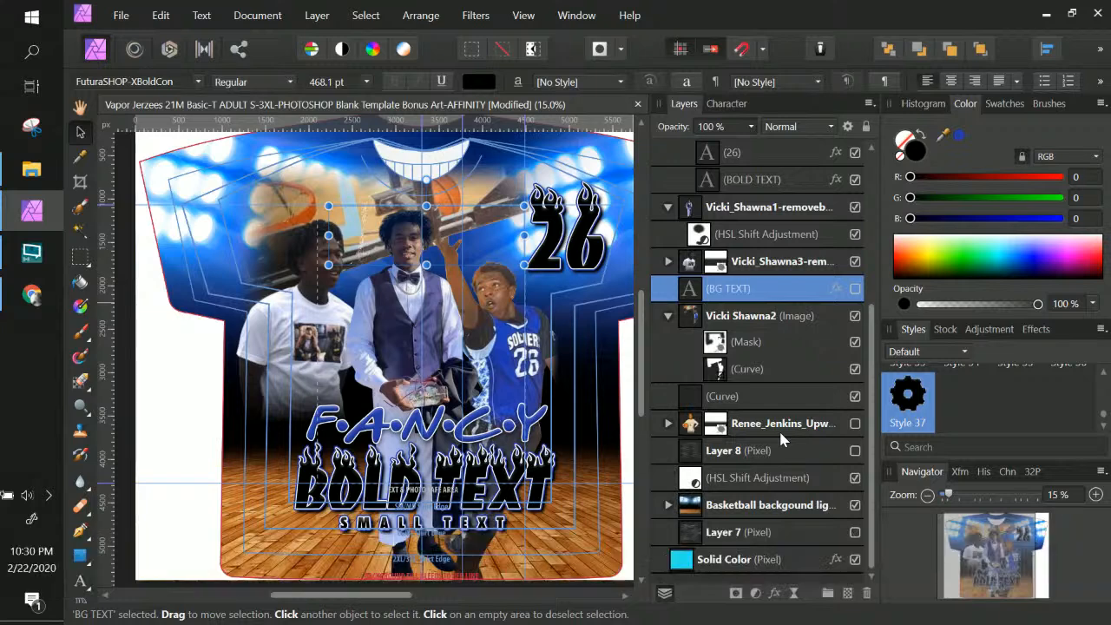
pyautogui.click(762, 507)
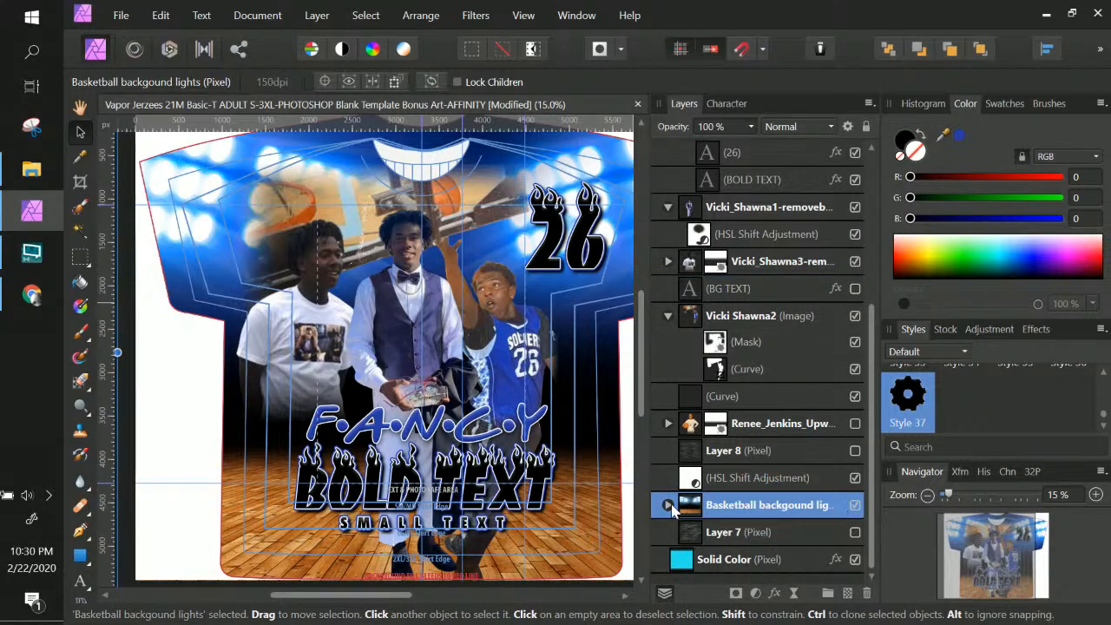
pyautogui.click(668, 504)
pyautogui.scroll(-1, 753, 522)
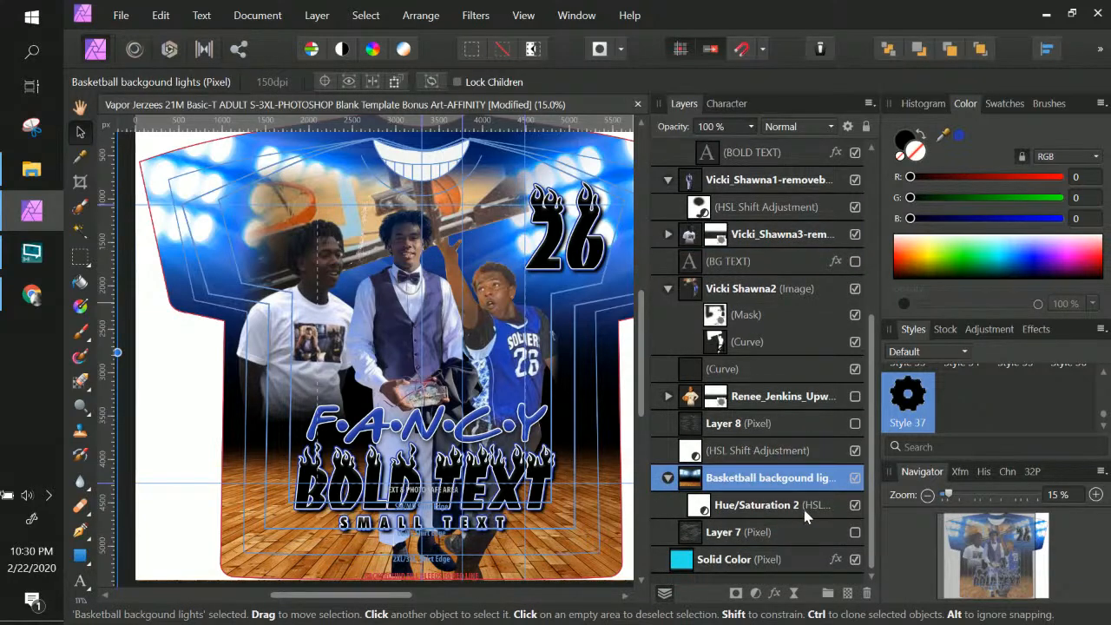
pyautogui.click(793, 504)
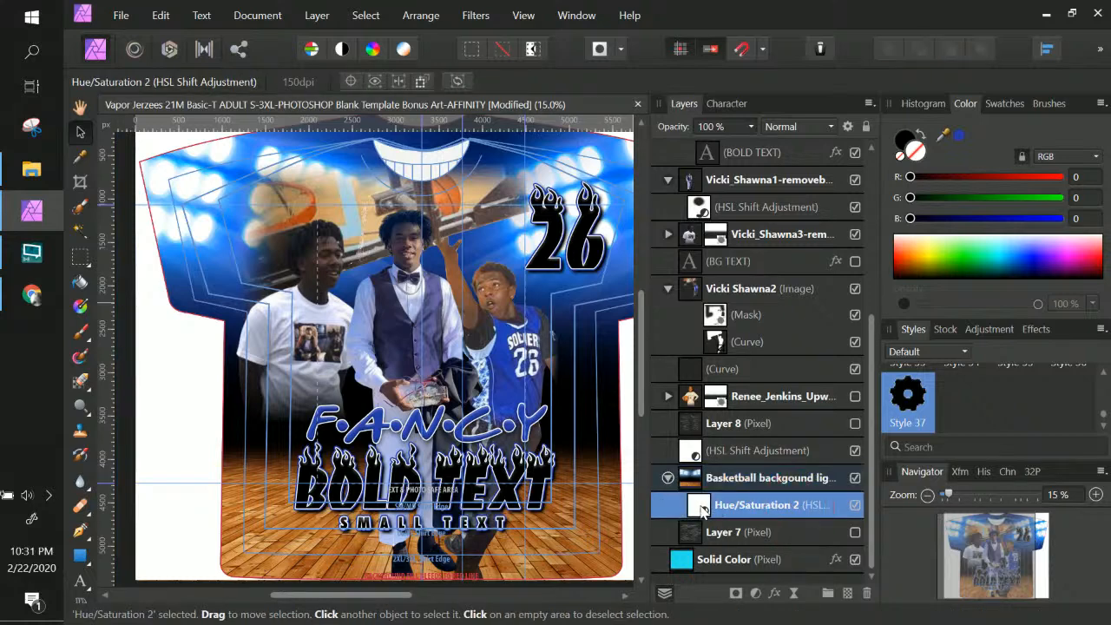
# In Hue/Saturation 2, darken blue to -18% saturation, -94% luminosity and cyan to -63% luminosity
pyautogui.doubleClick(701, 510)
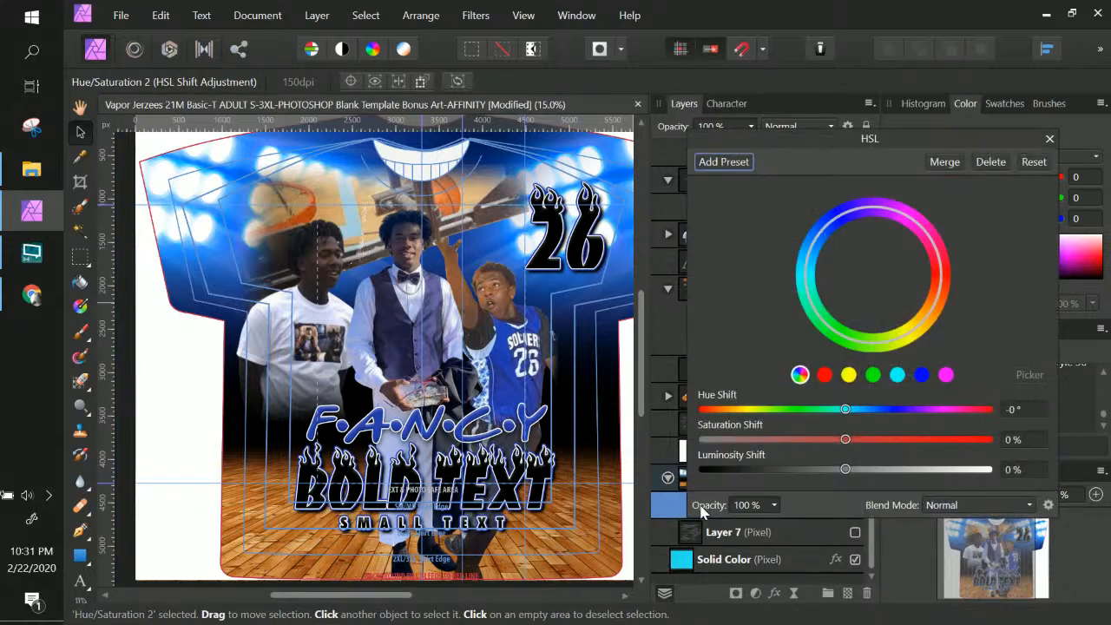
pyautogui.click(920, 374)
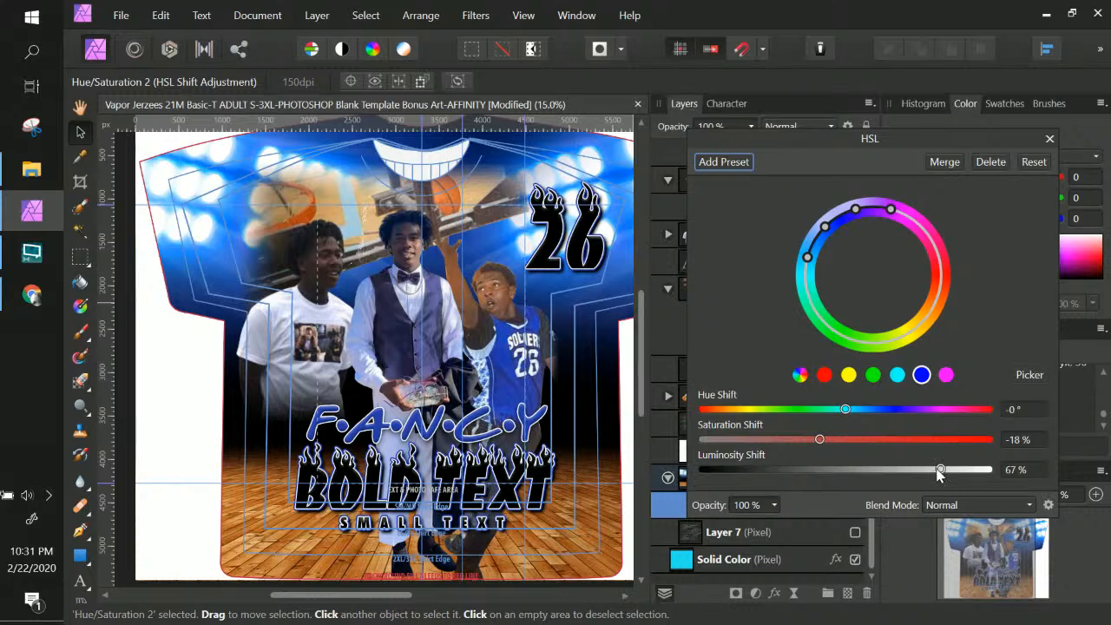
pyautogui.moveTo(940, 472); pyautogui.dragTo(711, 468)
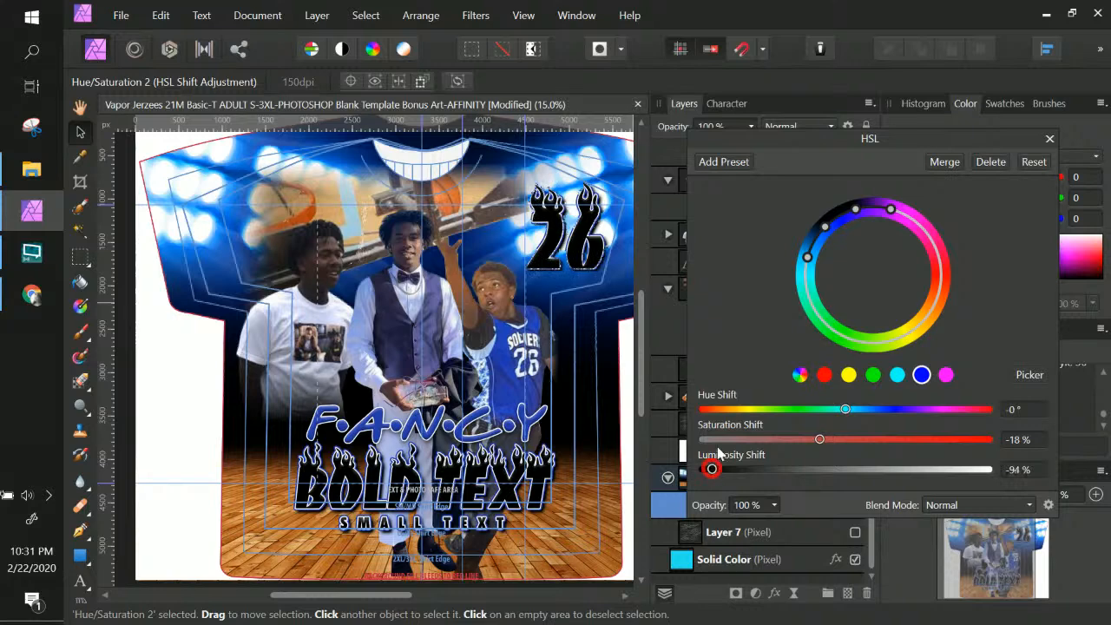
pyautogui.click(896, 375)
pyautogui.moveTo(791, 473); pyautogui.dragTo(757, 474)
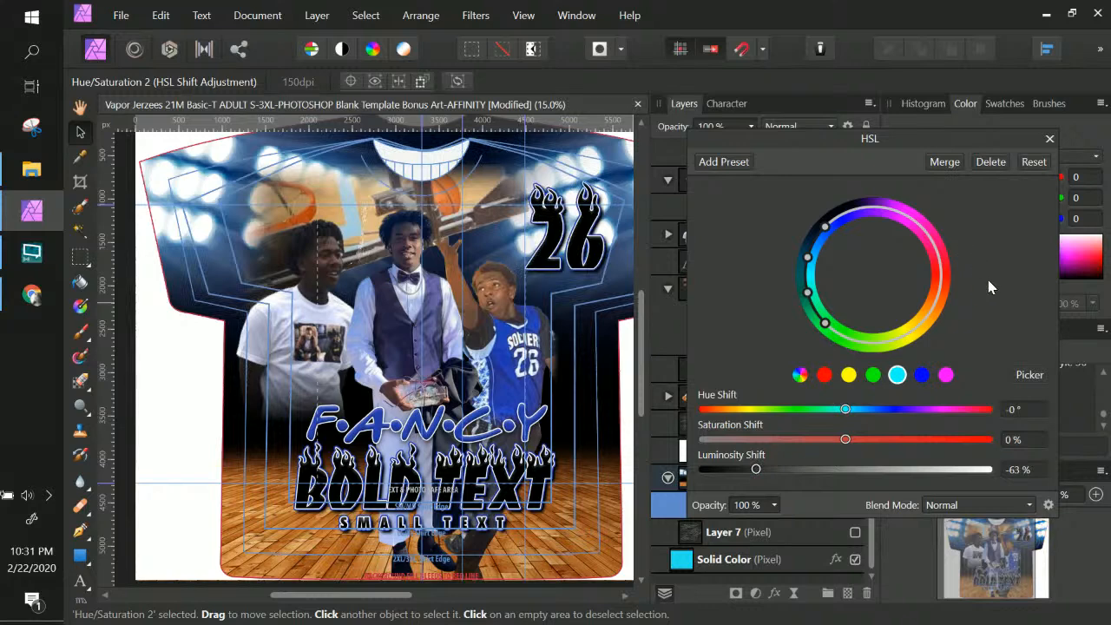
pyautogui.click(1049, 139)
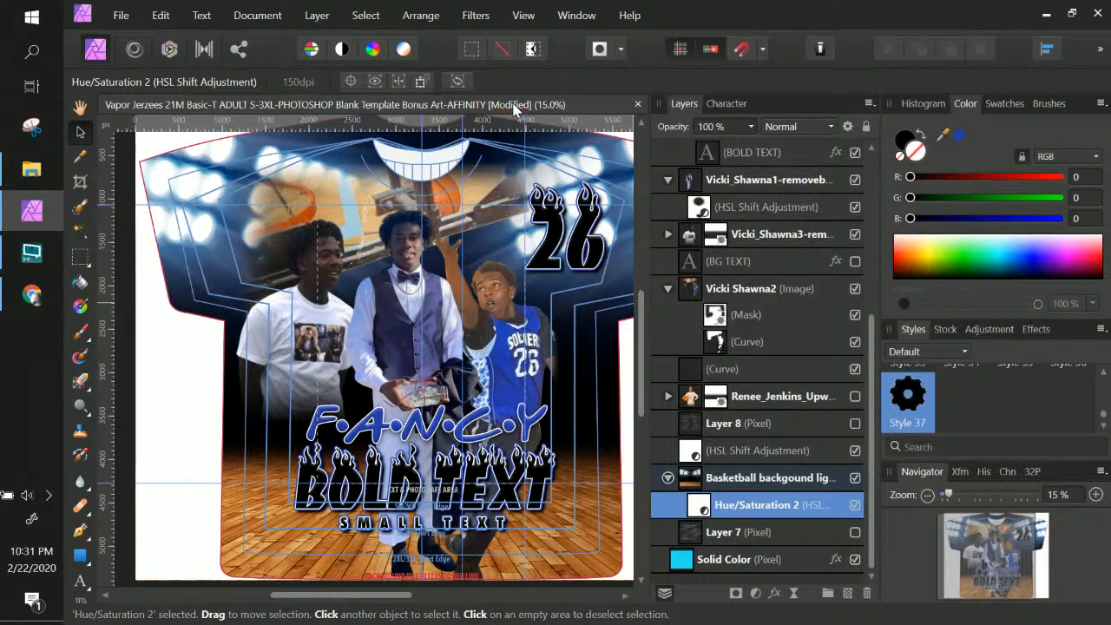
# Save the basketball shirt design with Ctrl+S, then select the BOLD TEXT words
pyautogui.hotkey('ctrl', 's')
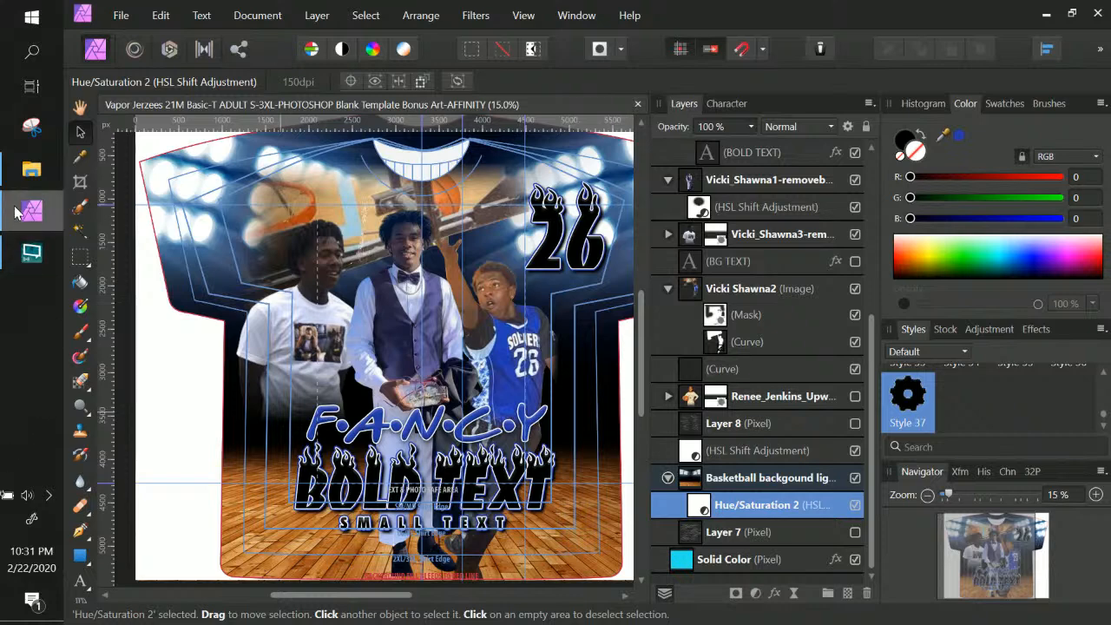
pyautogui.moveTo(21, 216)
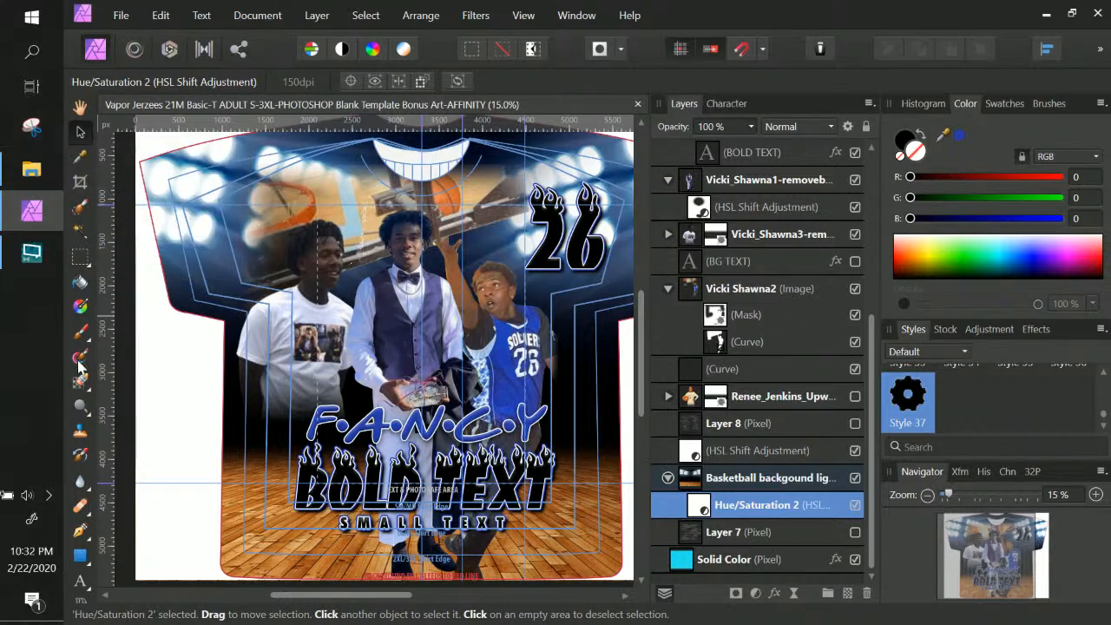
pyautogui.click(503, 473)
# Replace the BOLD TEXT flame lettering under FANCY with the word JMAC
pyautogui.rightClick(503, 473)
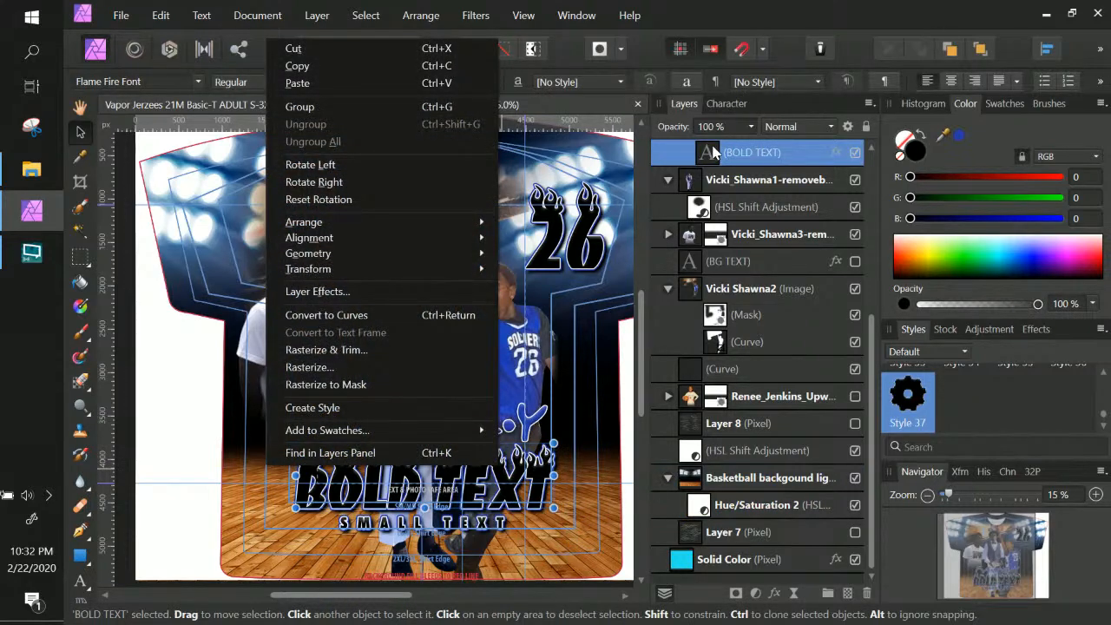
pyautogui.doubleClick(477, 476)
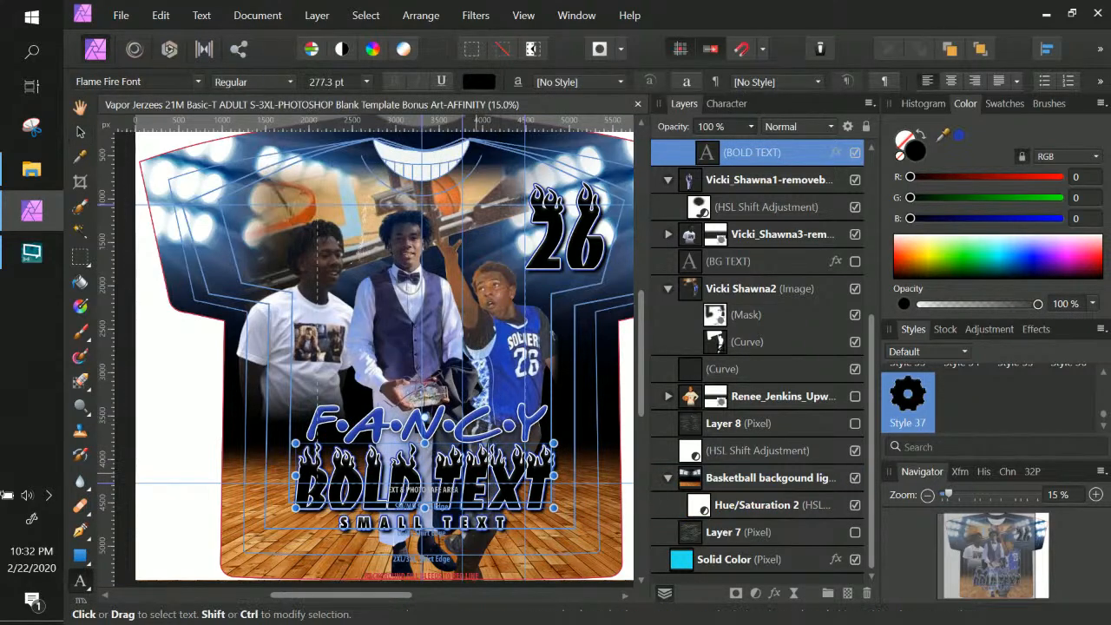
pyautogui.doubleClick(475, 472)
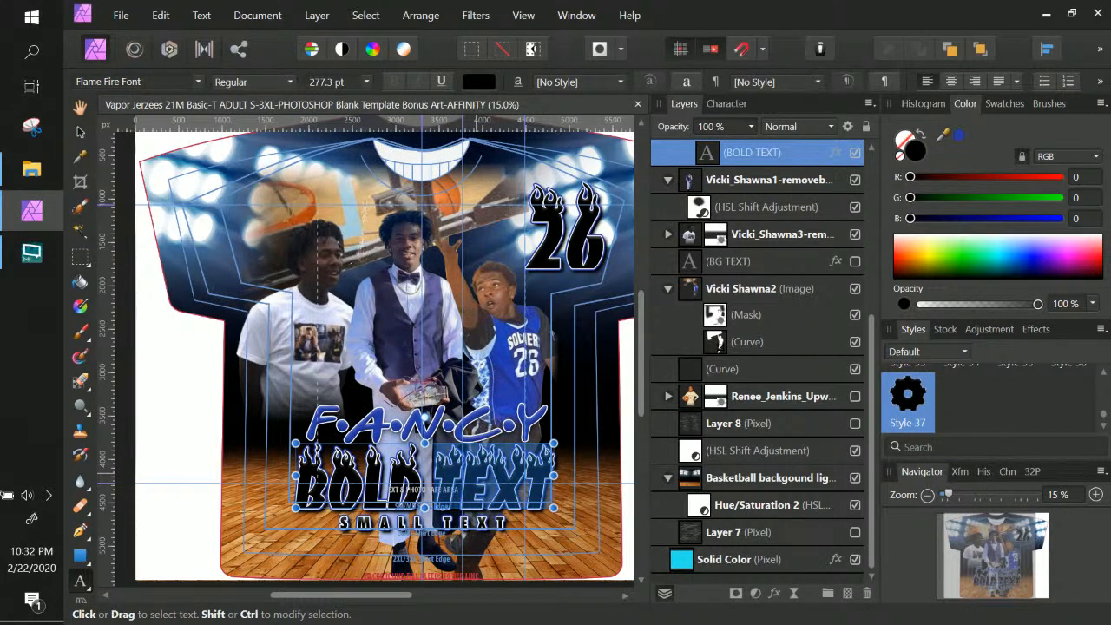
pyautogui.press('BackSpace')
pyautogui.press('BackSpace')
pyautogui.press('BackSpace')
pyautogui.press('BackSpace')
pyautogui.press('BackSpace')
pyautogui.press('BackSpace')
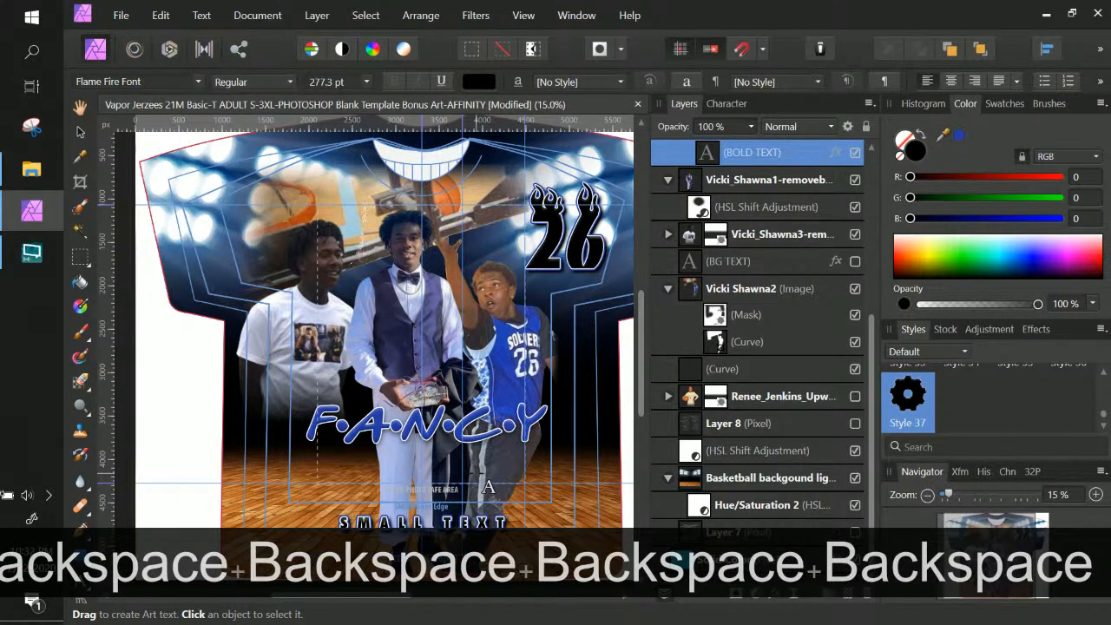
pyautogui.write('J')
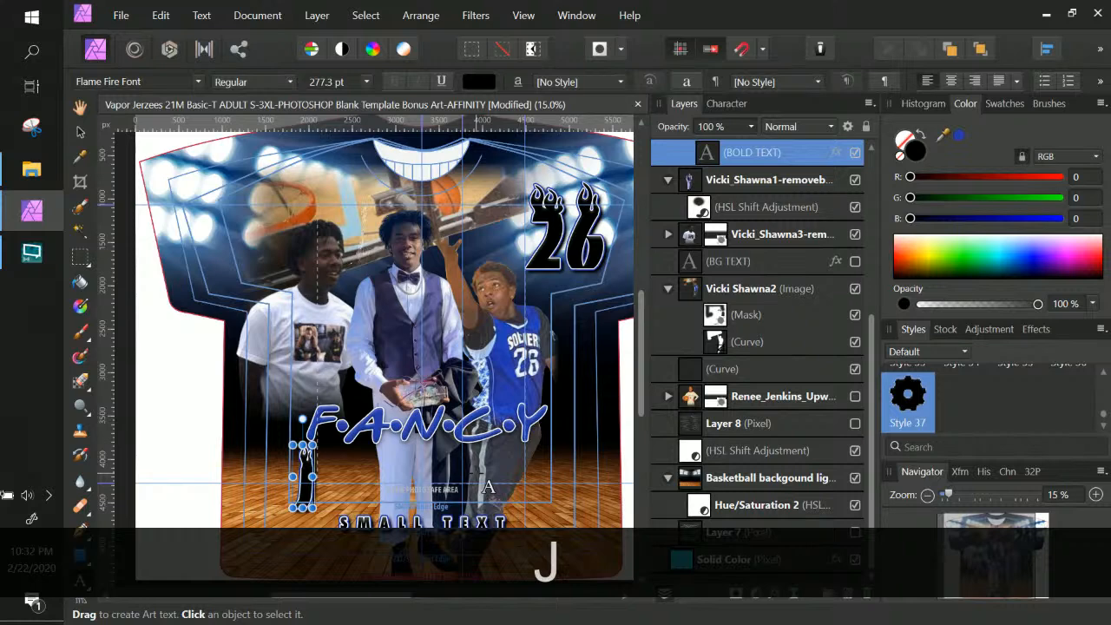
pyautogui.write('MAC')
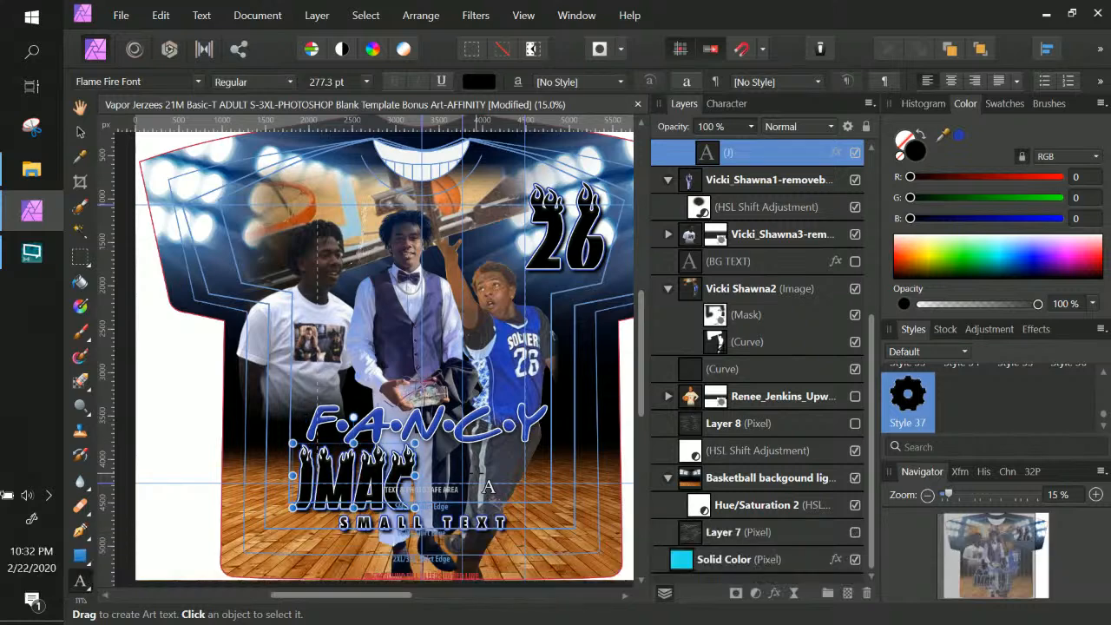
# Scale JMAC and nudge it behind FANCY, raising the horizontal guide slightly
pyautogui.click(80, 132)
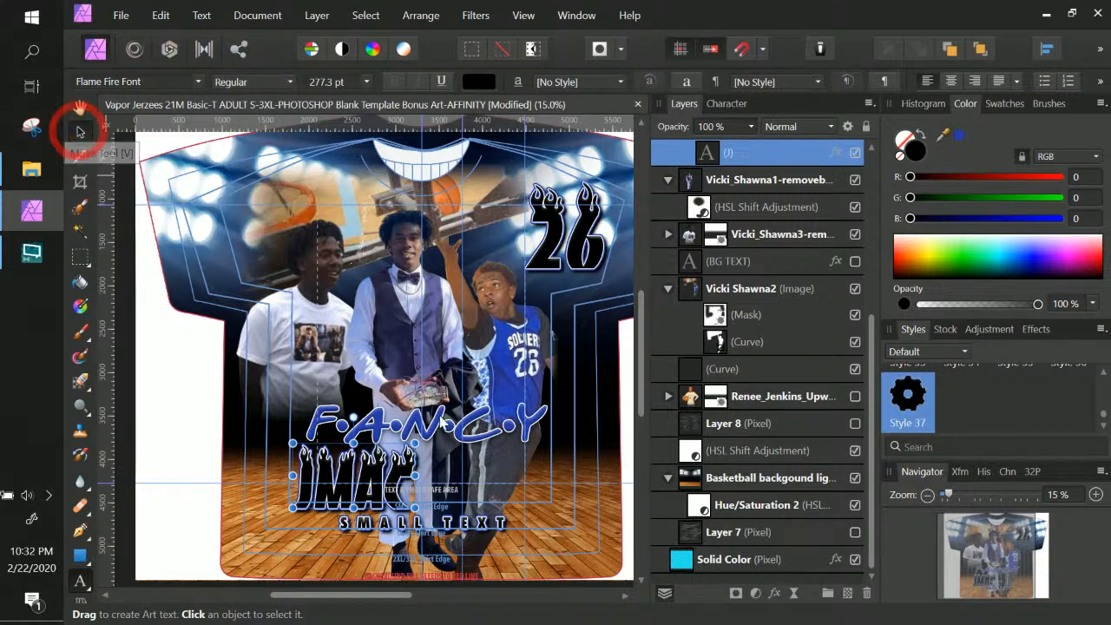
pyautogui.moveTo(415, 443); pyautogui.dragTo(566, 397)
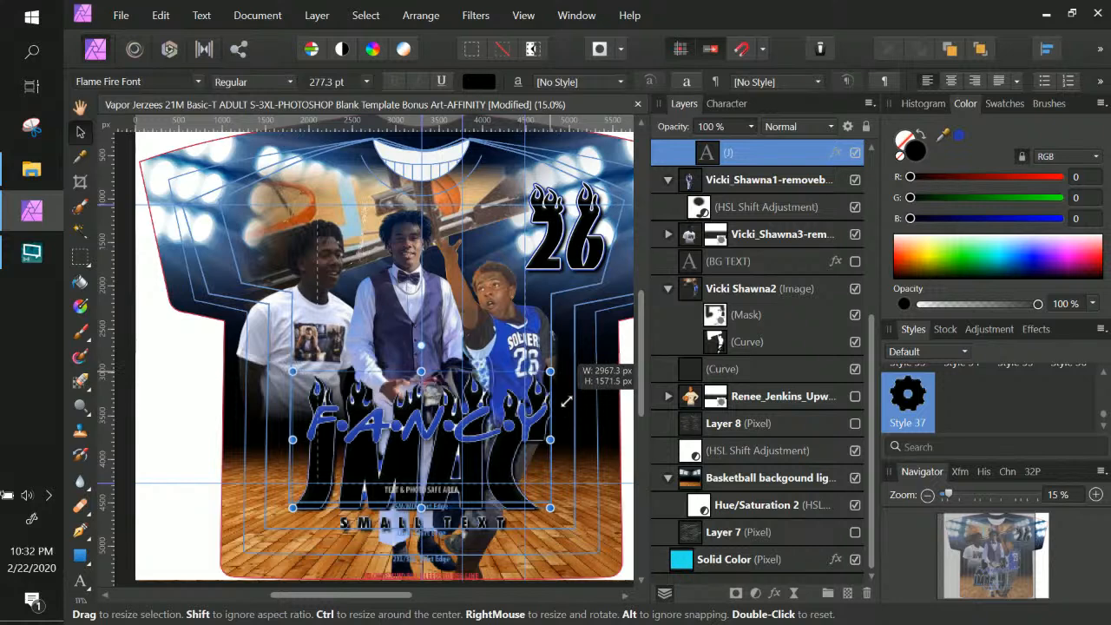
pyautogui.moveTo(506, 484); pyautogui.dragTo(510, 444)
pyautogui.moveTo(556, 486); pyautogui.dragTo(536, 476)
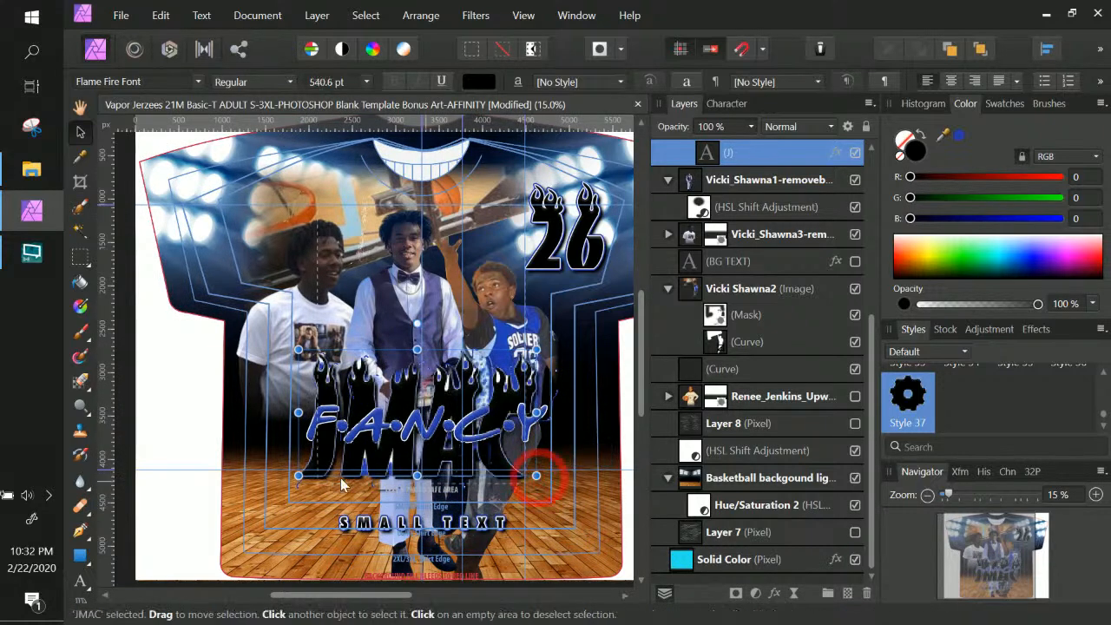
pyautogui.moveTo(298, 475); pyautogui.dragTo(319, 469)
pyautogui.moveTo(416, 464); pyautogui.dragTo(414, 468)
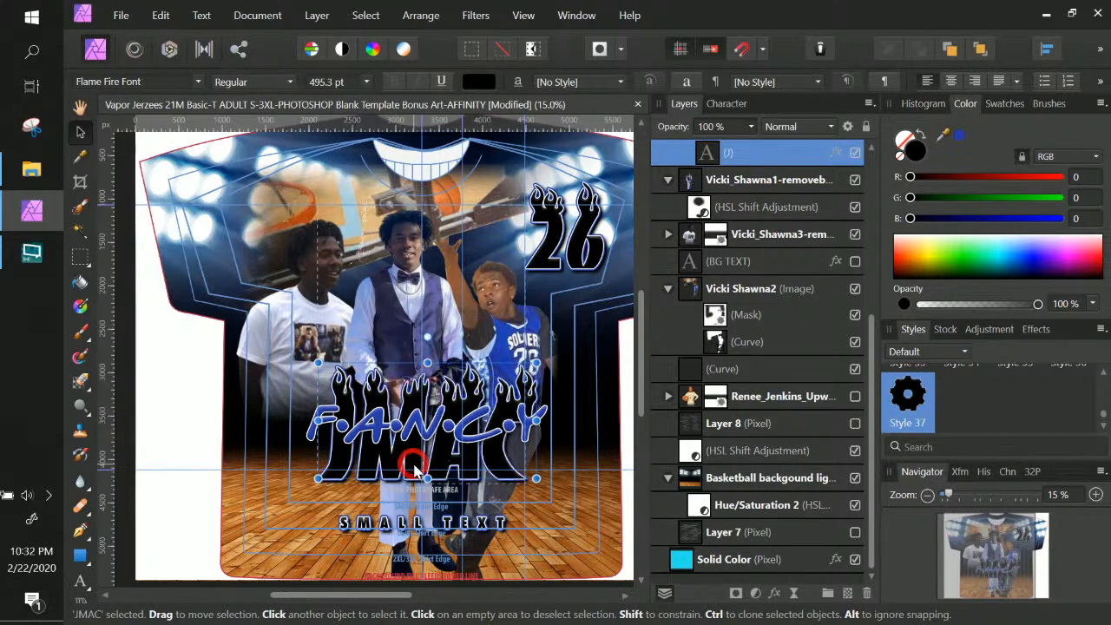
pyautogui.moveTo(535, 362); pyautogui.dragTo(517, 374)
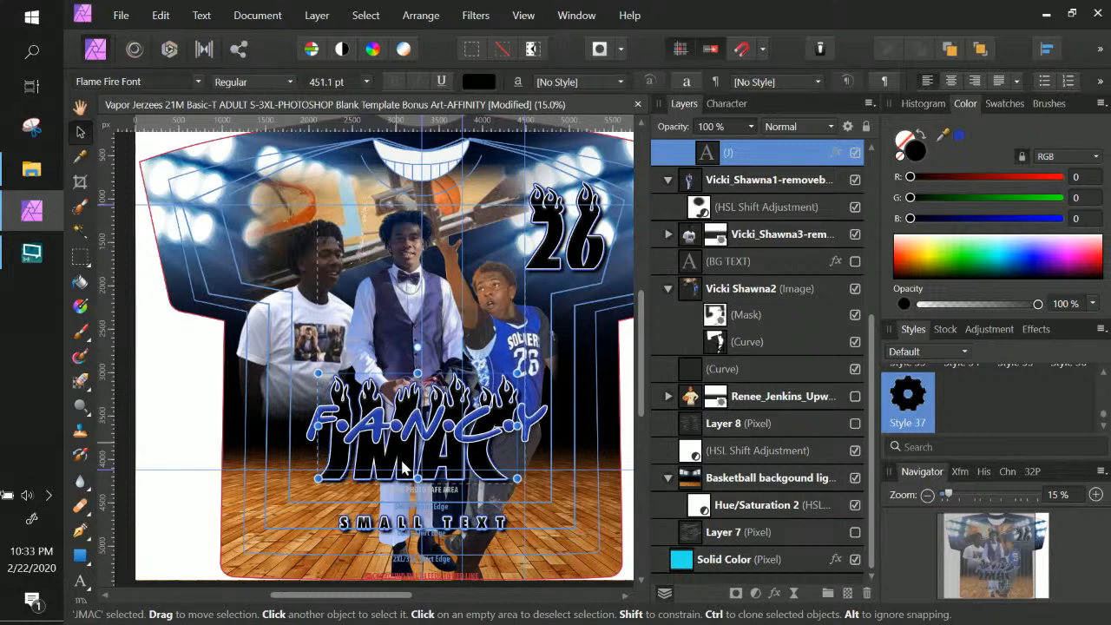
pyautogui.moveTo(404, 462); pyautogui.dragTo(405, 458)
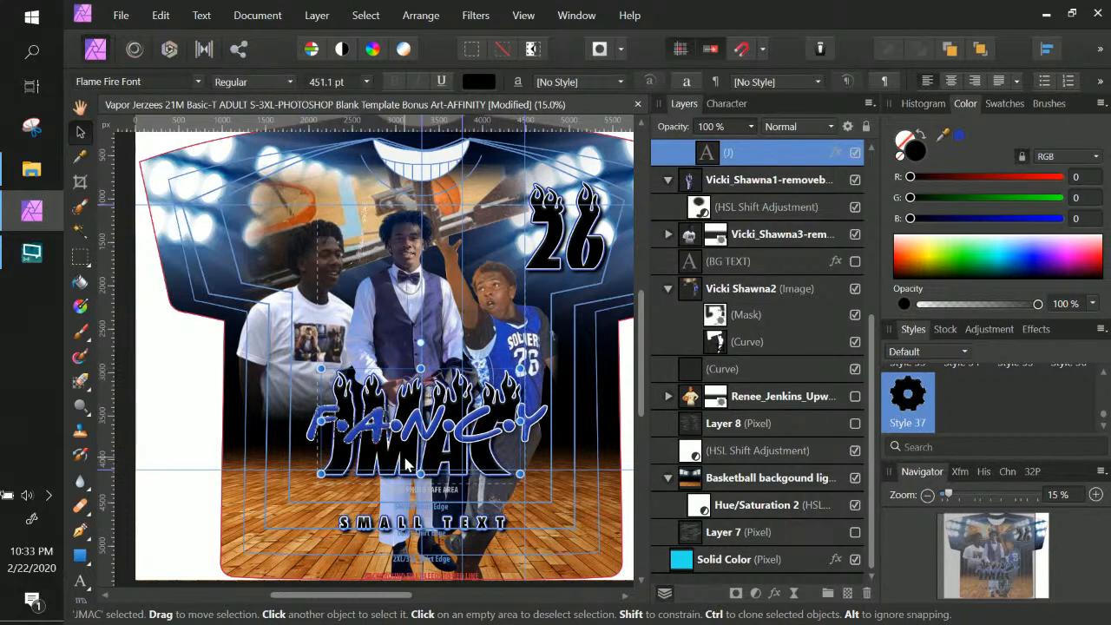
pyautogui.click(548, 417)
pyautogui.click(538, 422)
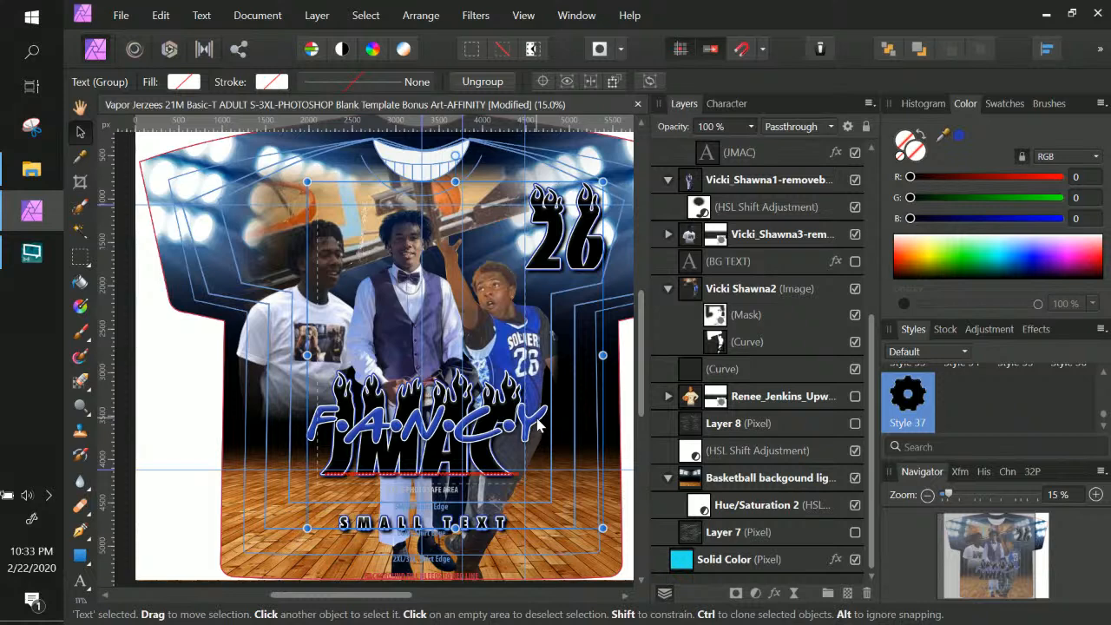
# Duplicate the F|A|N|C|Y text layer in the Text group and hide the copy
pyautogui.rightClick(538, 423)
pyautogui.click(538, 423)
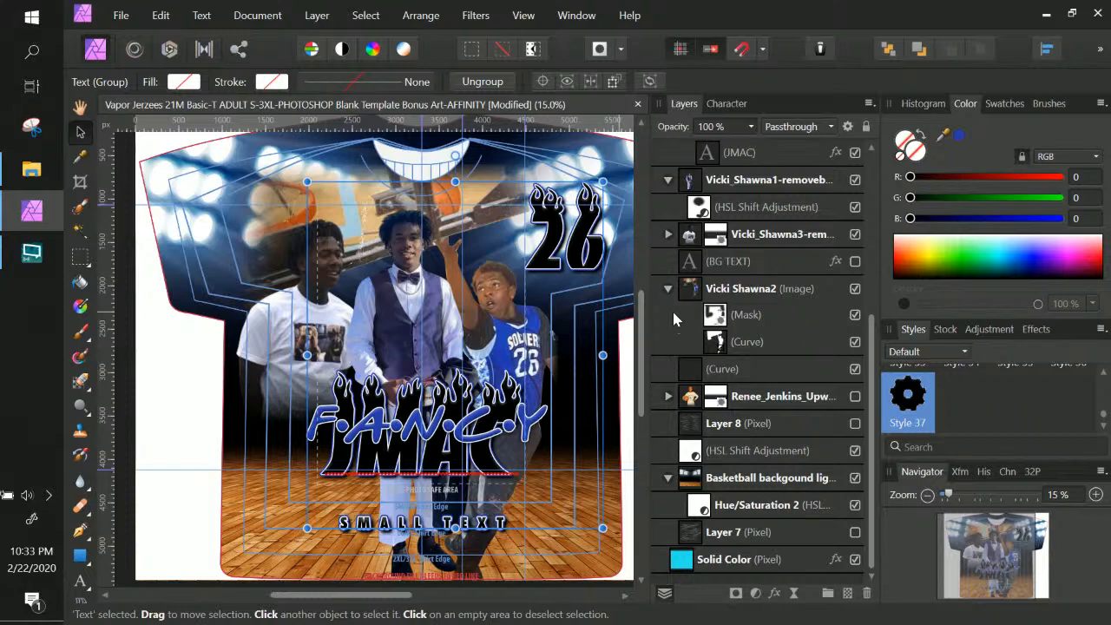
pyautogui.scroll(5, 672, 312)
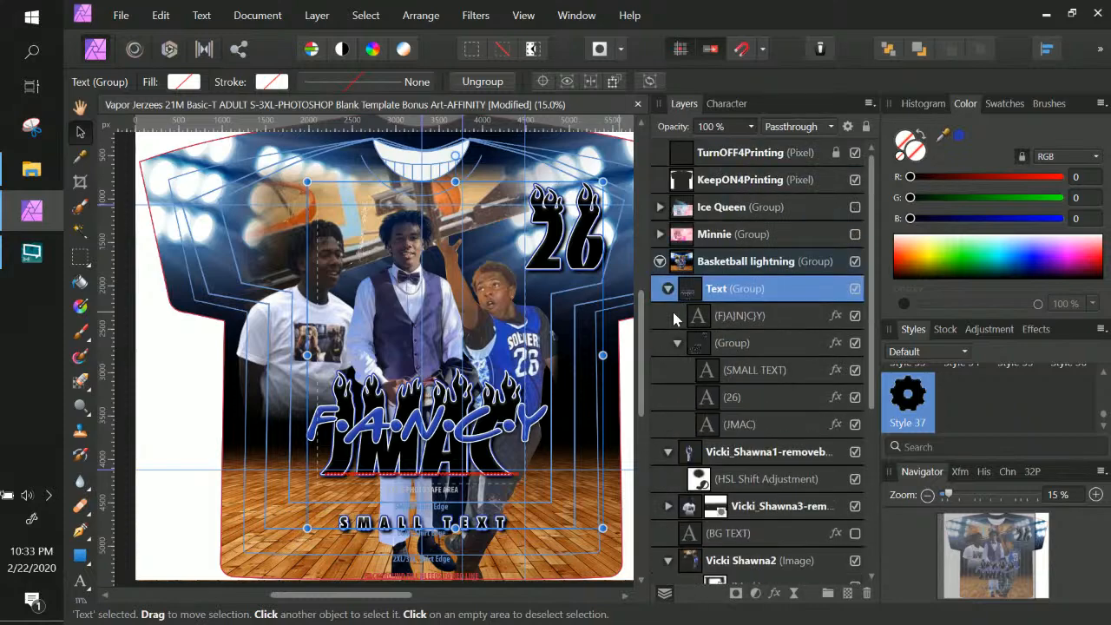
pyautogui.rightClick(484, 434)
pyautogui.click(483, 429)
pyautogui.click(731, 318)
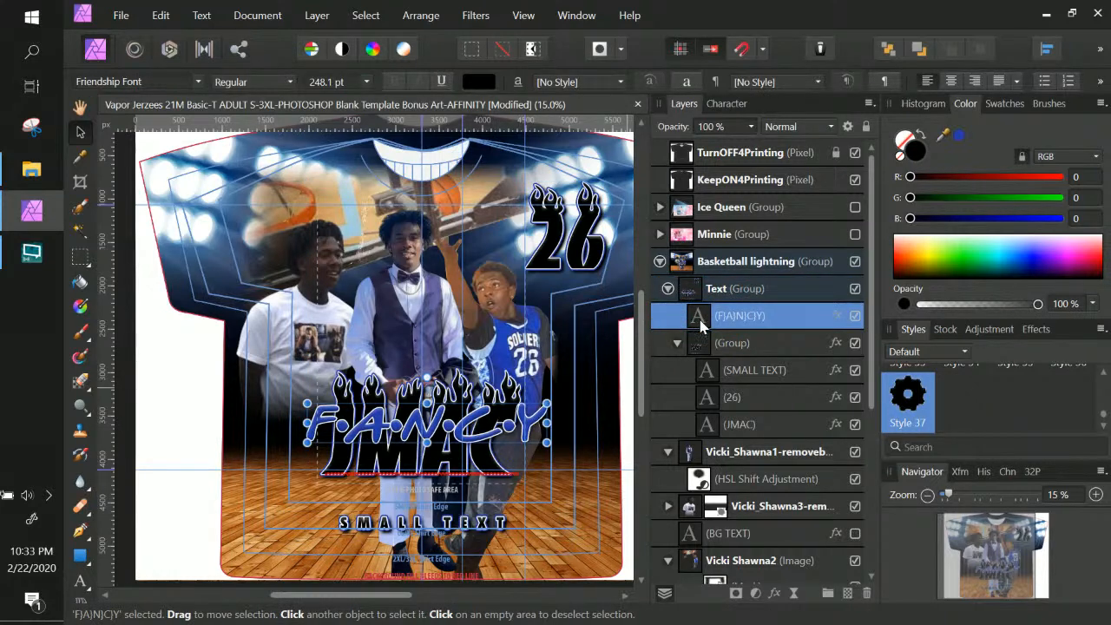
pyautogui.rightClick(700, 324)
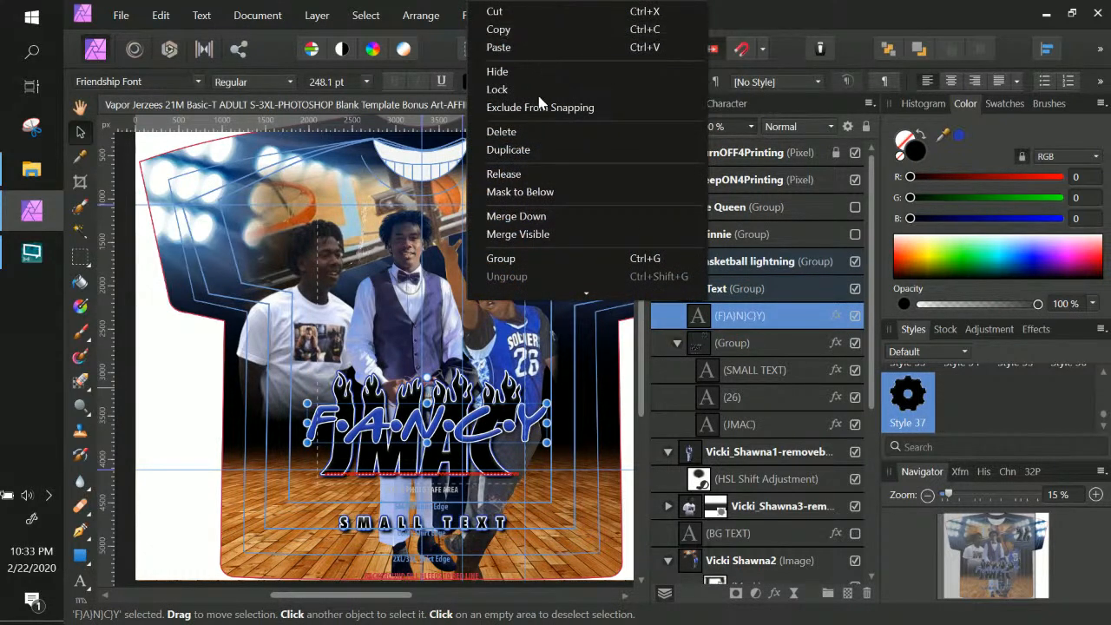
pyautogui.click(533, 149)
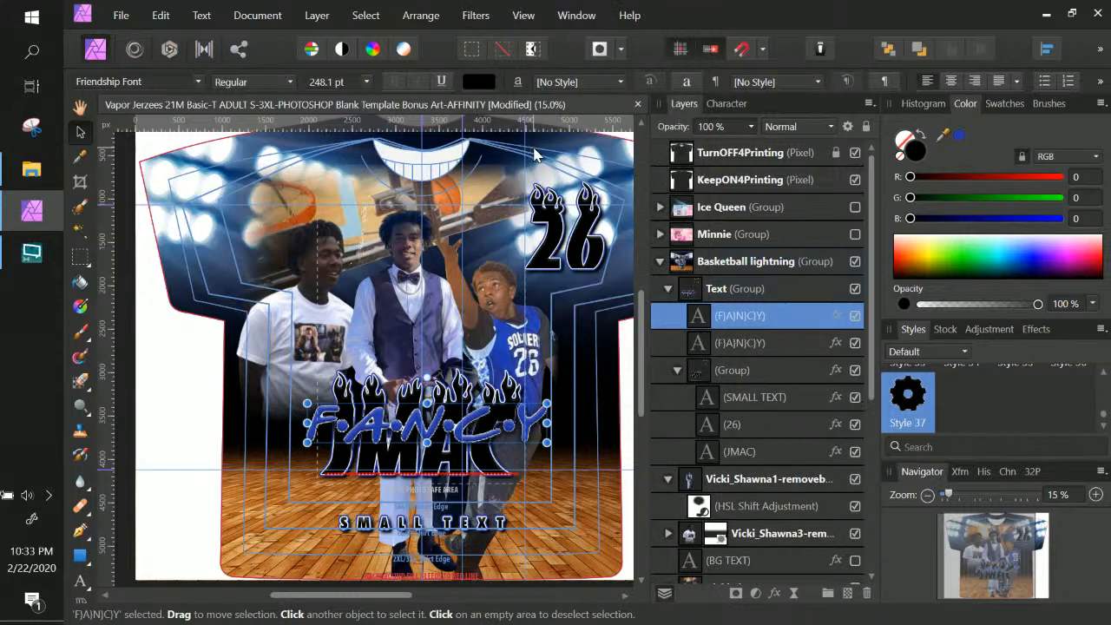
pyautogui.click(855, 343)
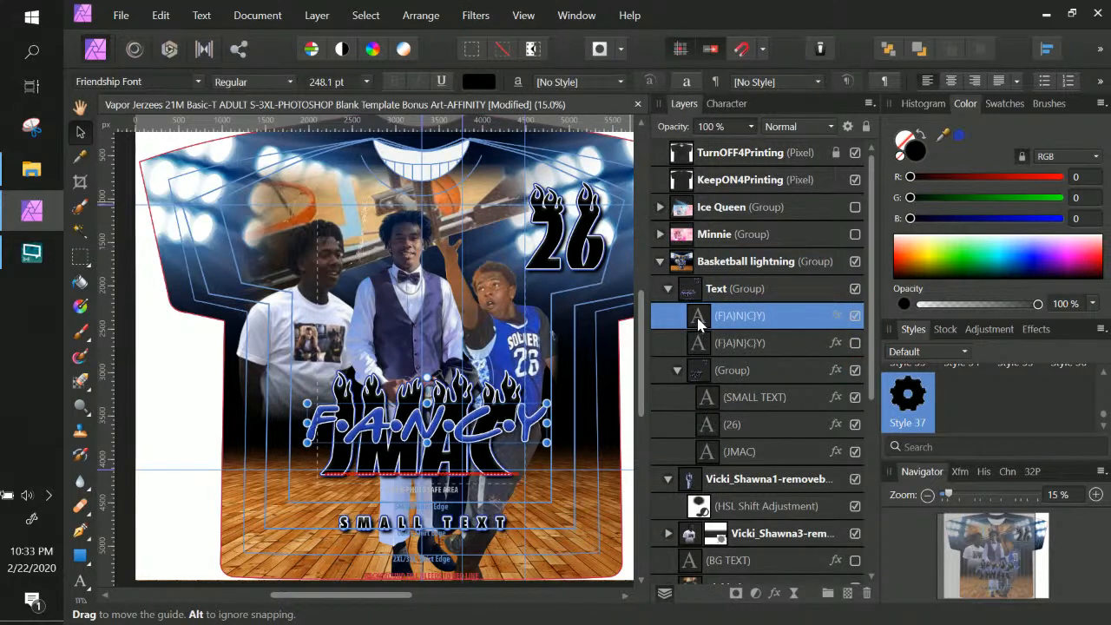
pyautogui.doubleClick(698, 319)
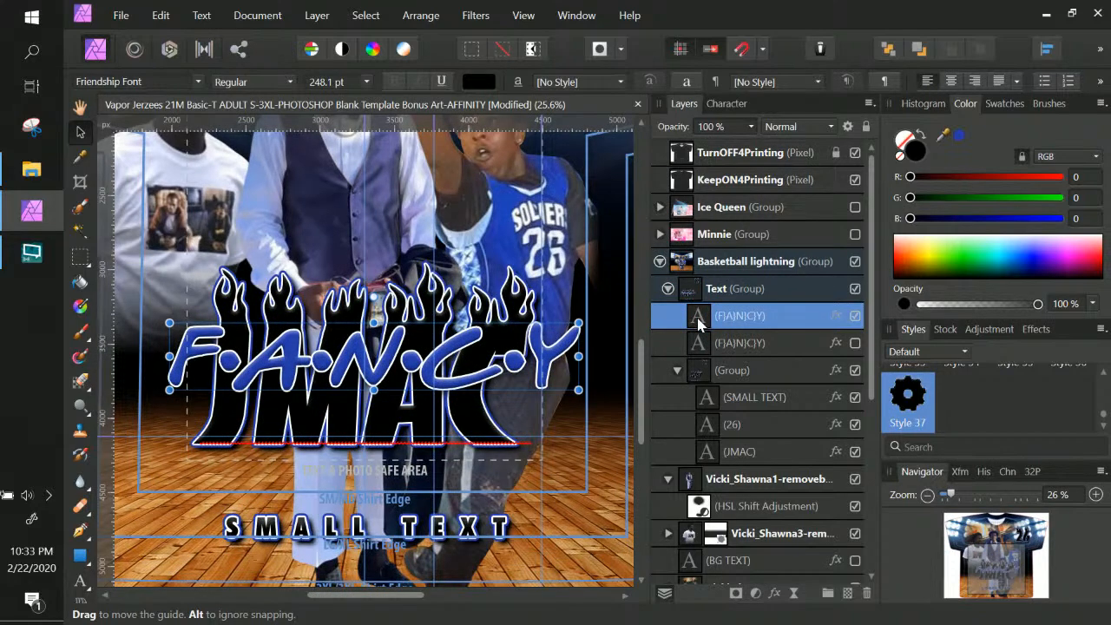
# Retype the F•A•N•C•Y line as 'Richmond High'
pyautogui.press('t')
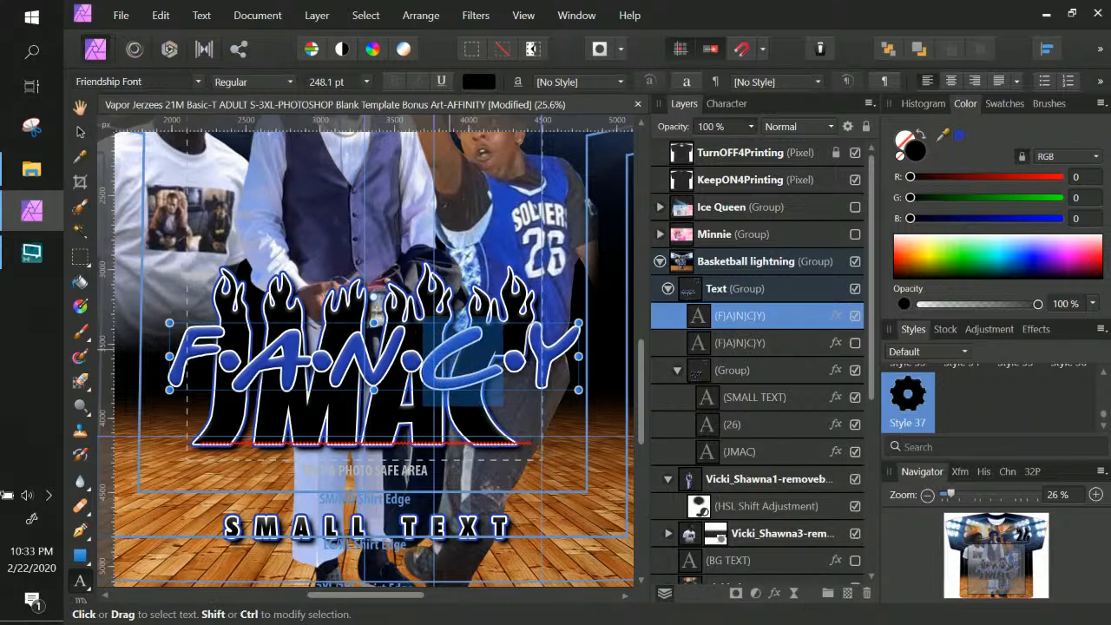
pyautogui.tripleClick(449, 348)
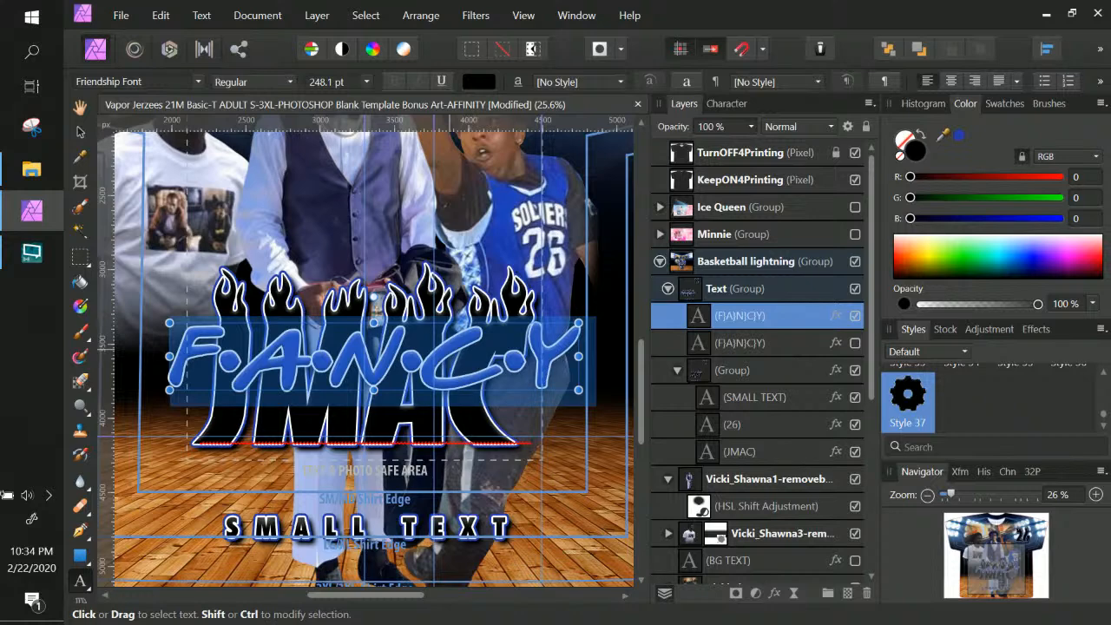
pyautogui.write('R')
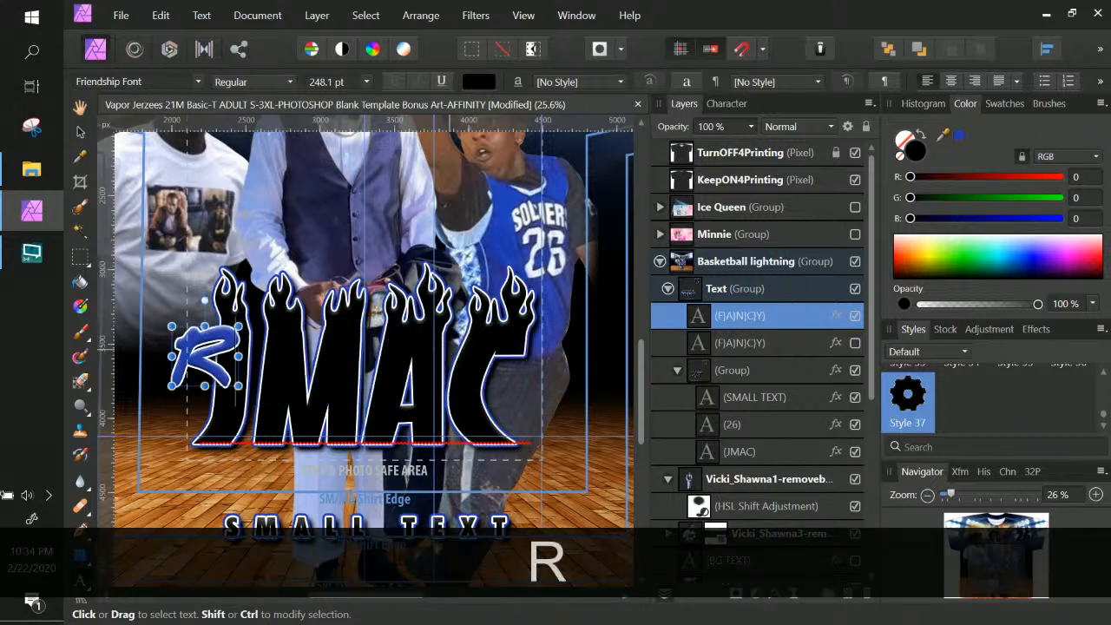
pyautogui.press('capslock')
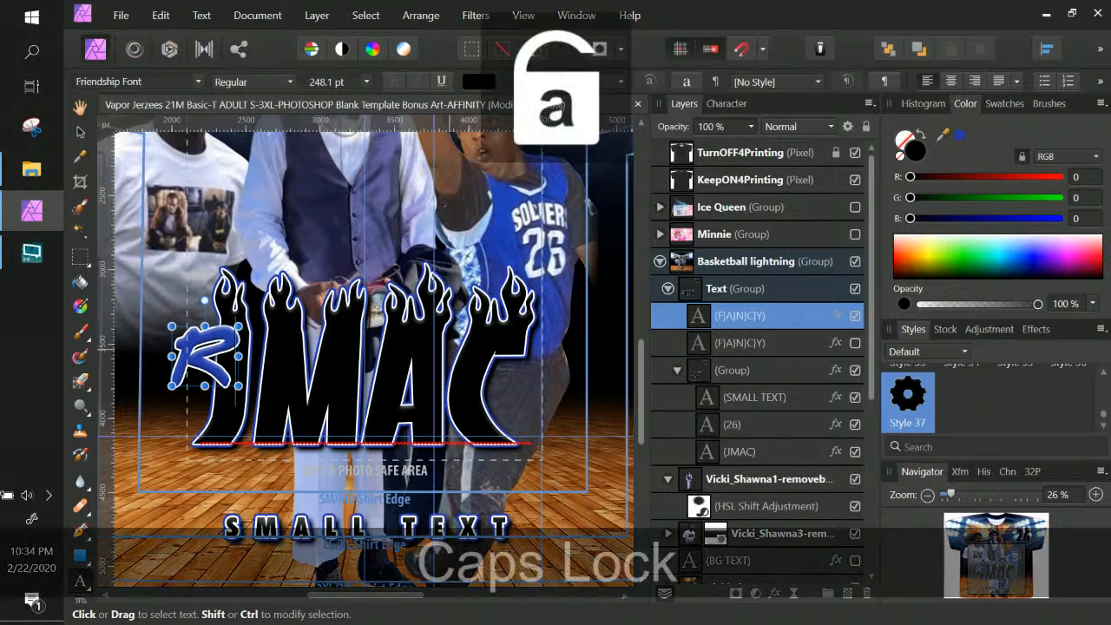
pyautogui.press('BackSpace')
pyautogui.press('BackSpace')
pyautogui.press('BackSpace')
pyautogui.write('Rich')
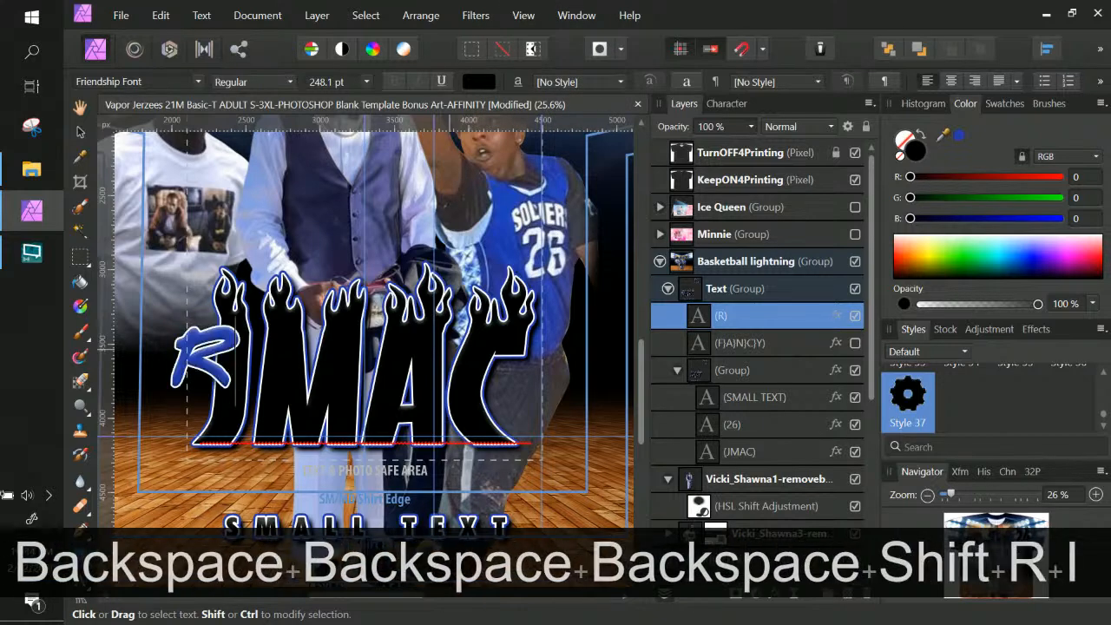
pyautogui.write('mond')
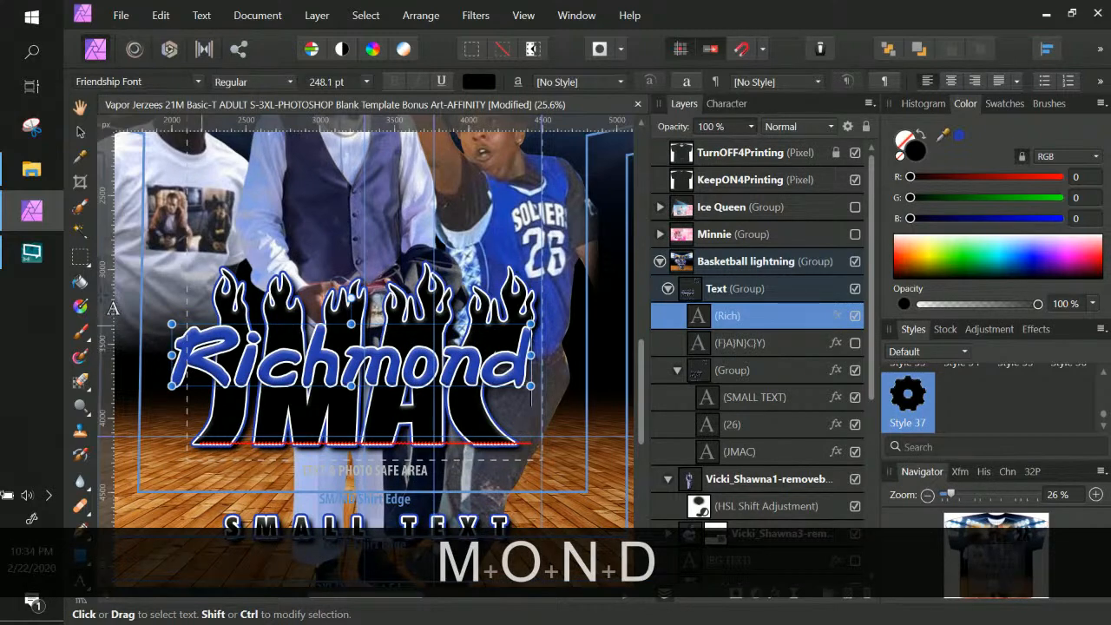
pyautogui.write(' High')
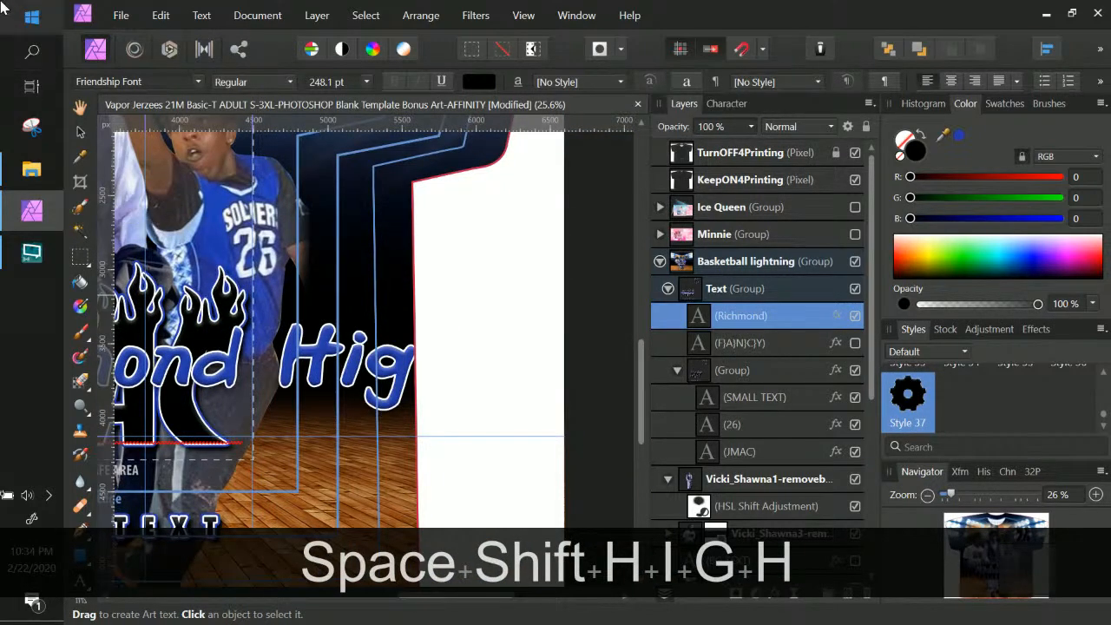
# Shift Richmond High slightly left and down over JMAC
pyautogui.click(78, 135)
pyautogui.hotkey('ctrl', '-')
pyautogui.hotkey('ctrl', '-')
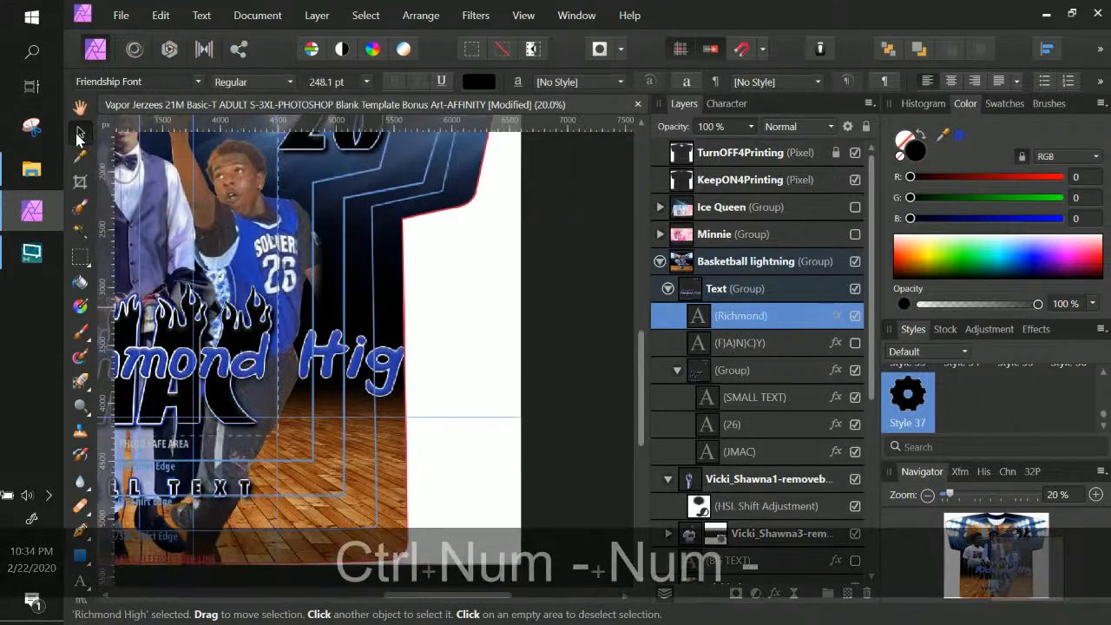
pyautogui.press('space')
pyautogui.moveTo(426, 150); pyautogui.dragTo(559, 223)
pyautogui.moveTo(446, 362); pyautogui.dragTo(386, 380)
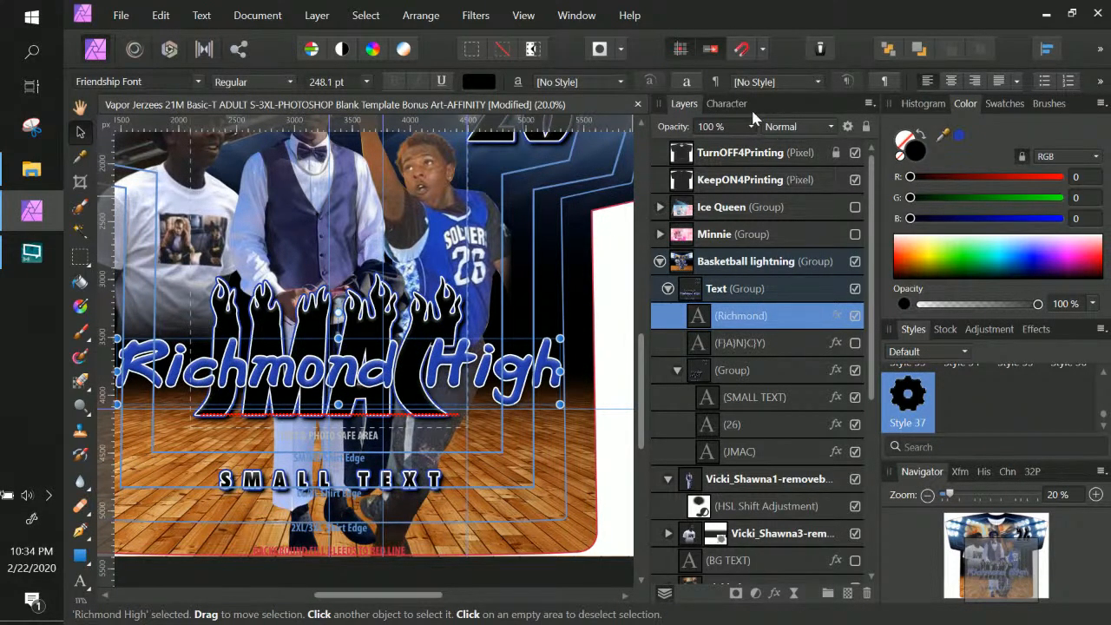
# Set Richmond High's font to Daily Hustle from the Character panel's font list
pyautogui.click(729, 106)
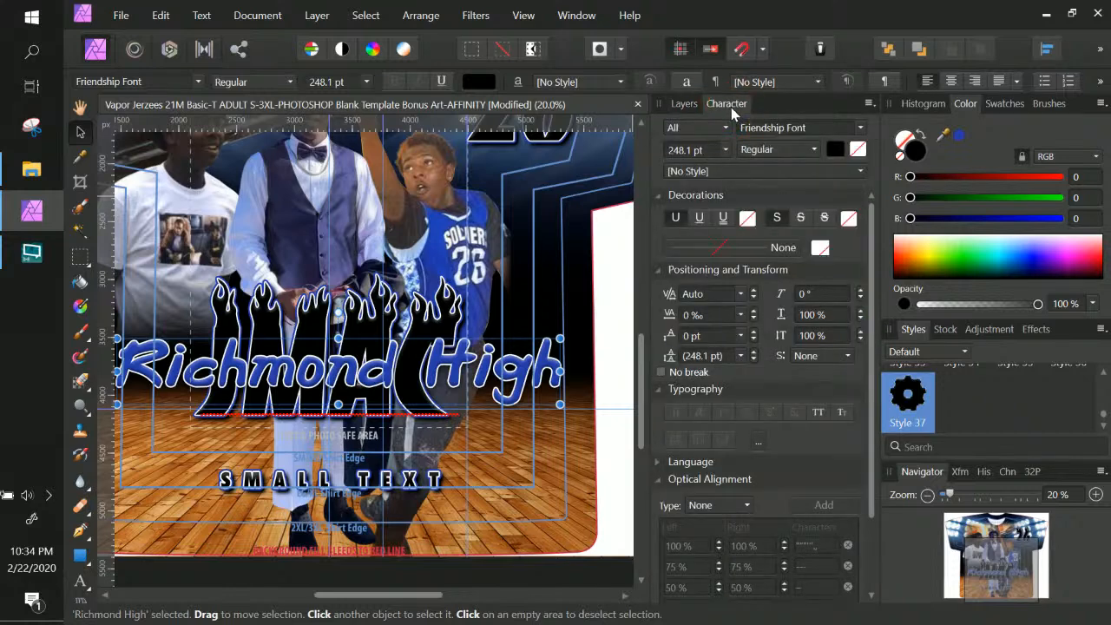
pyautogui.click(858, 129)
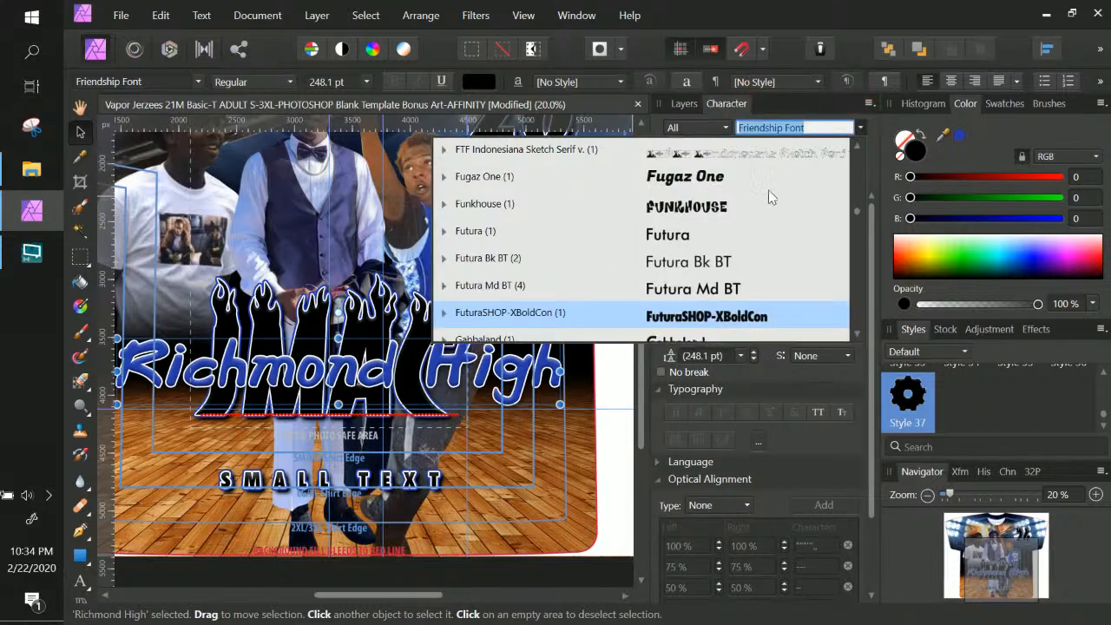
pyautogui.scroll(5, 775, 195)
pyautogui.scroll(6, 702, 206)
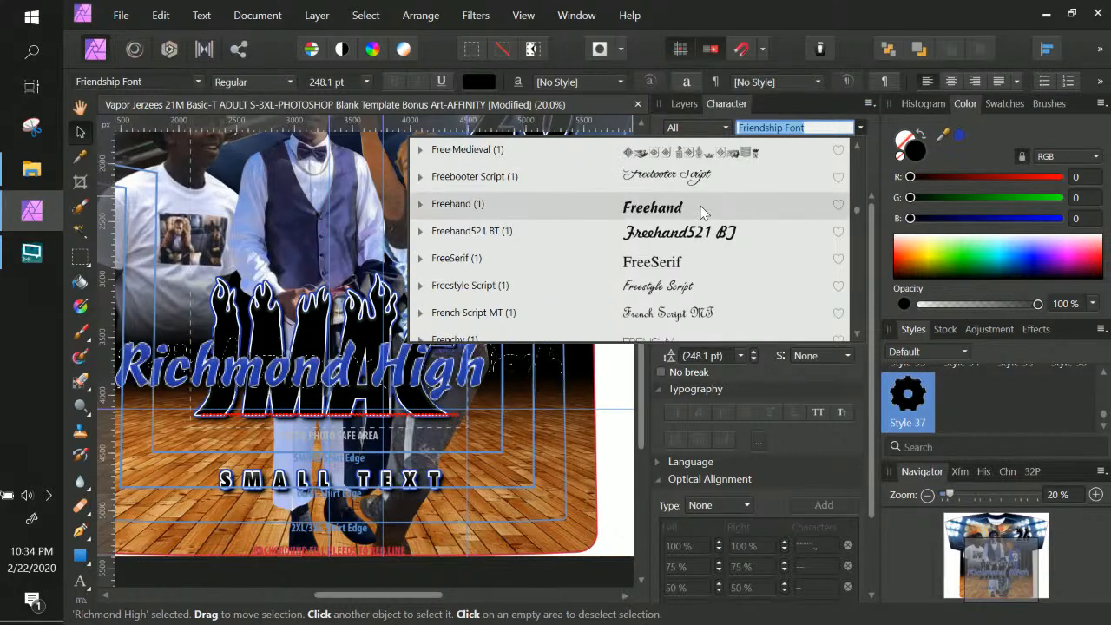
pyautogui.scroll(8, 702, 213)
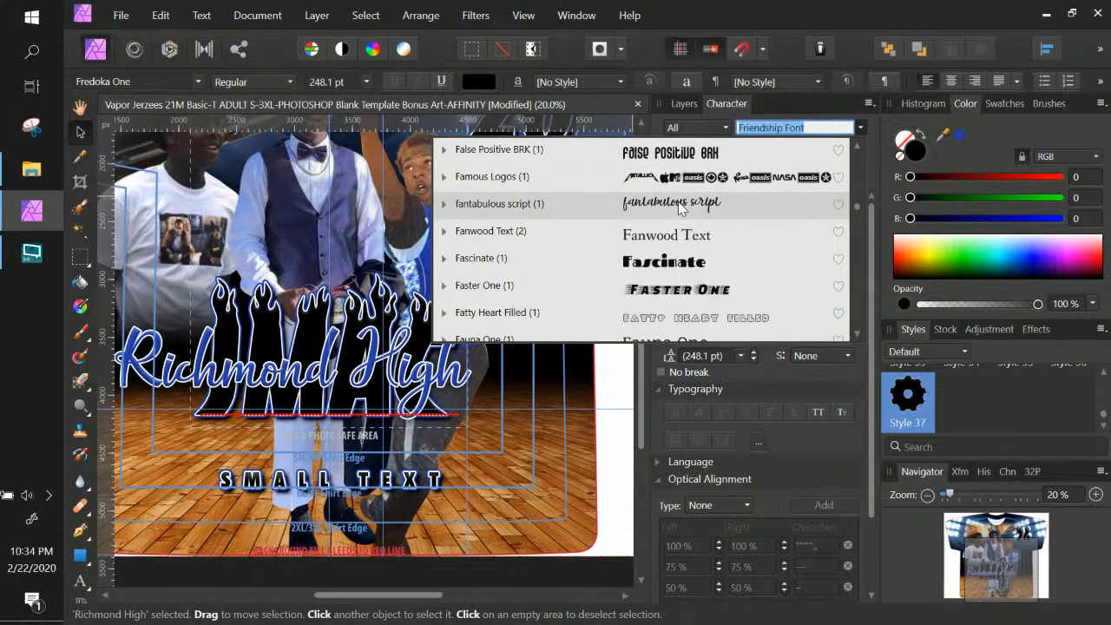
pyautogui.scroll(8, 679, 208)
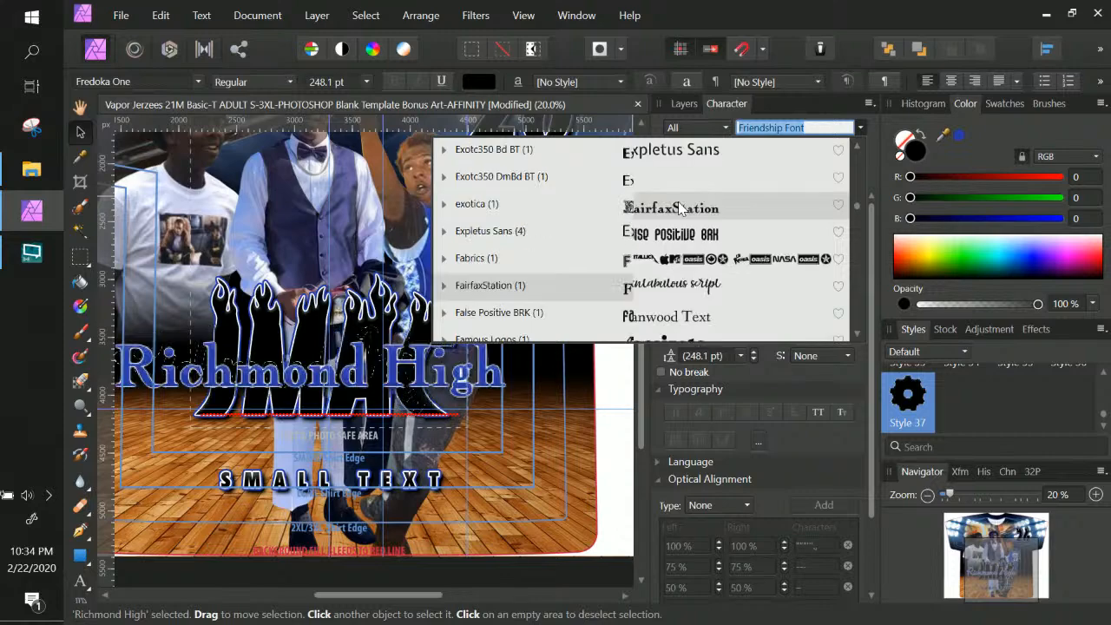
pyautogui.scroll(8, 680, 224)
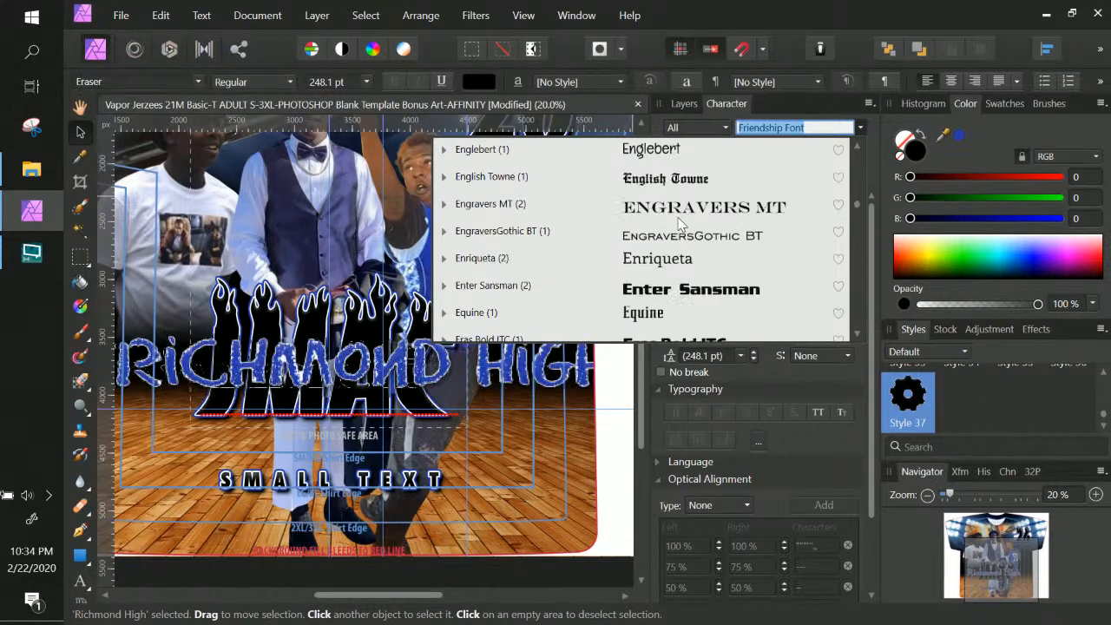
pyautogui.scroll(5, 680, 224)
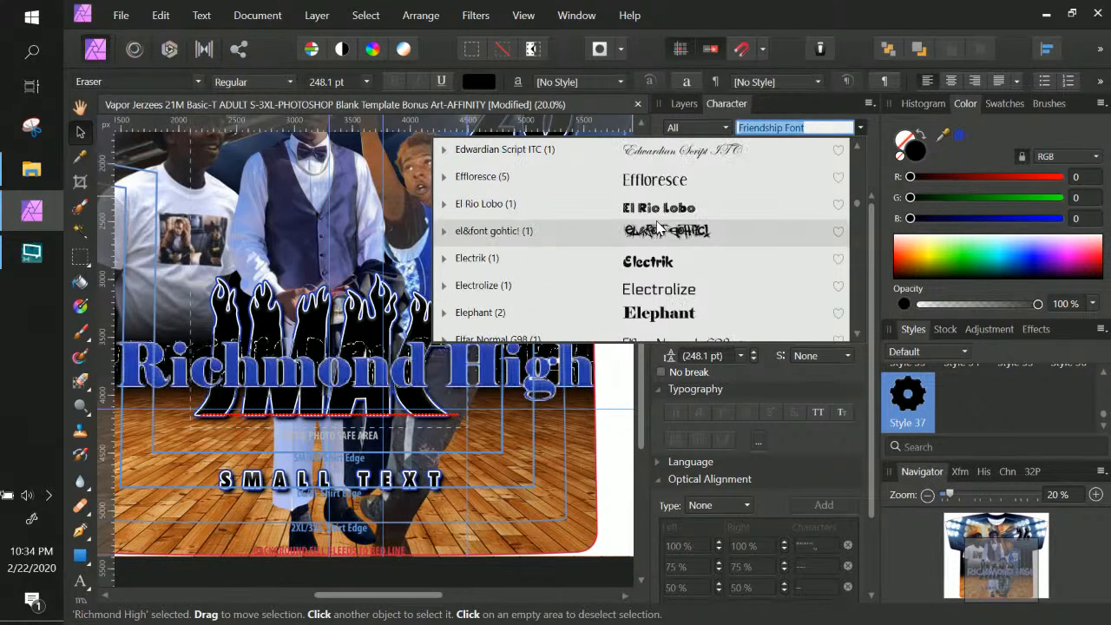
pyautogui.scroll(8, 657, 226)
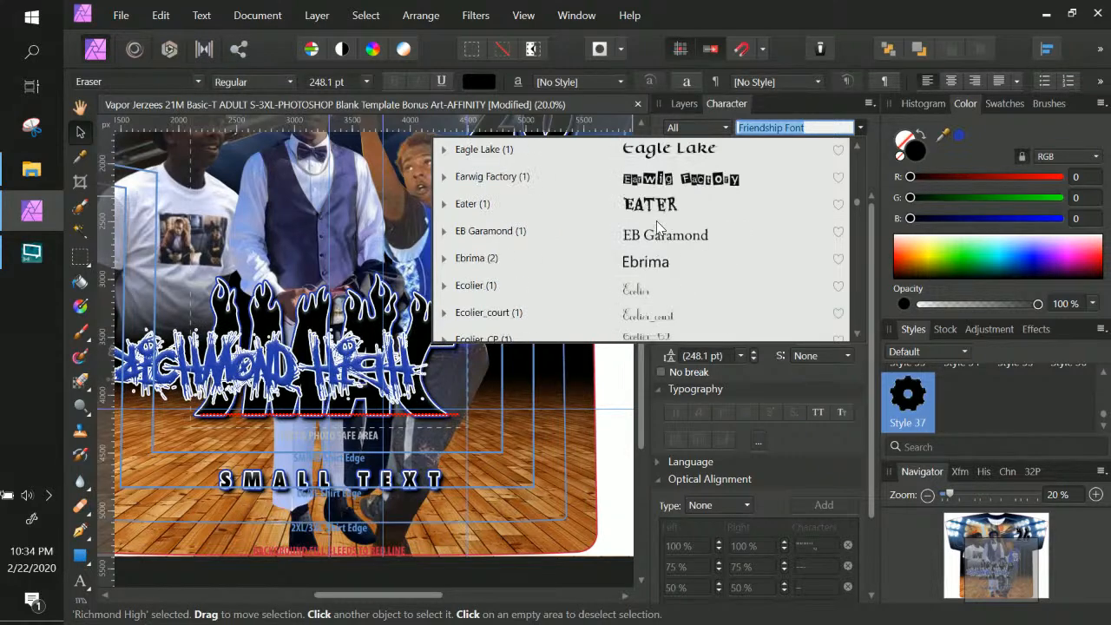
pyautogui.scroll(12, 657, 226)
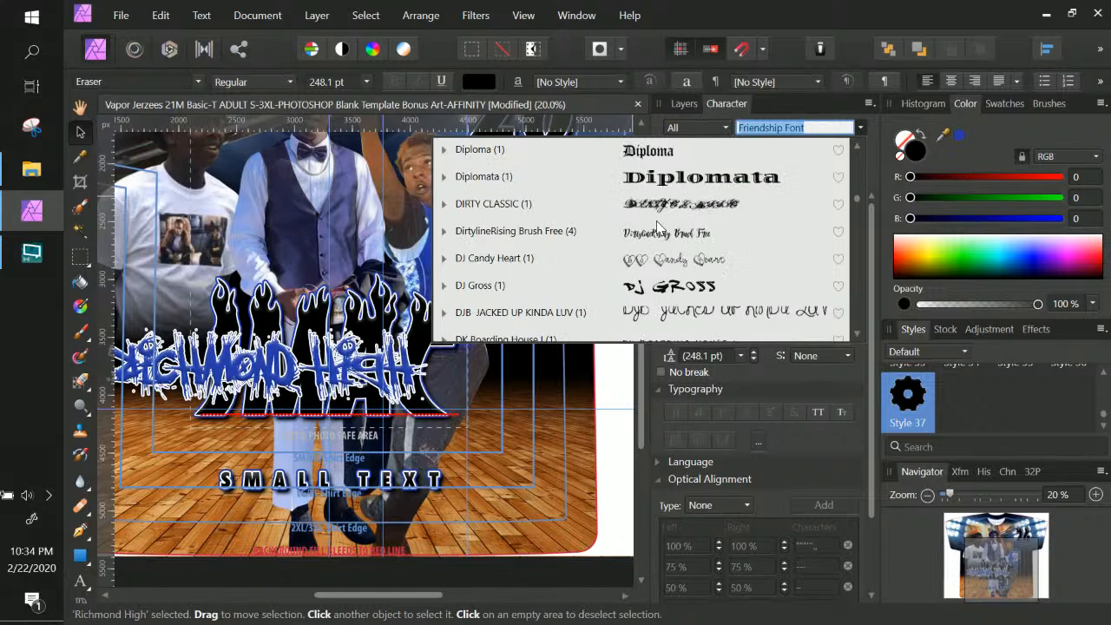
pyautogui.scroll(4, 657, 226)
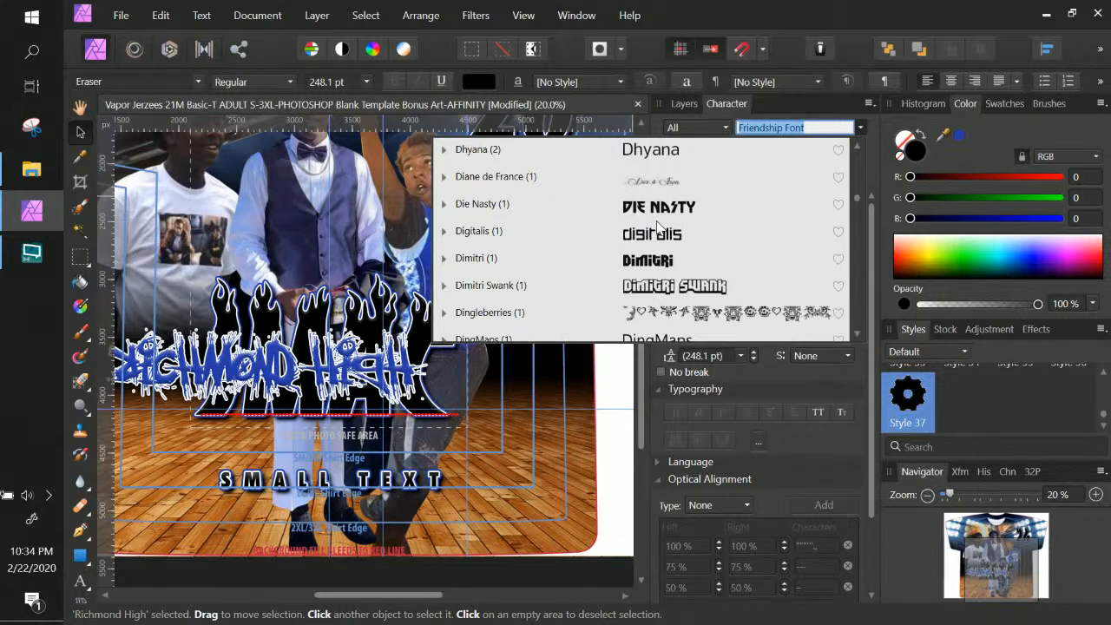
pyautogui.scroll(12, 657, 225)
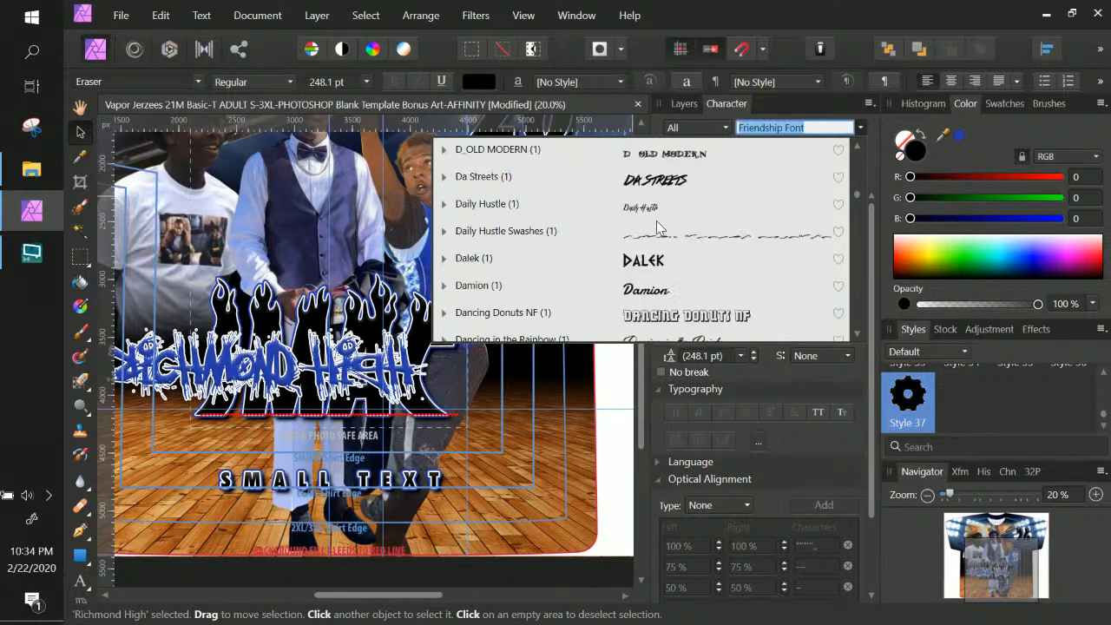
pyautogui.click(657, 213)
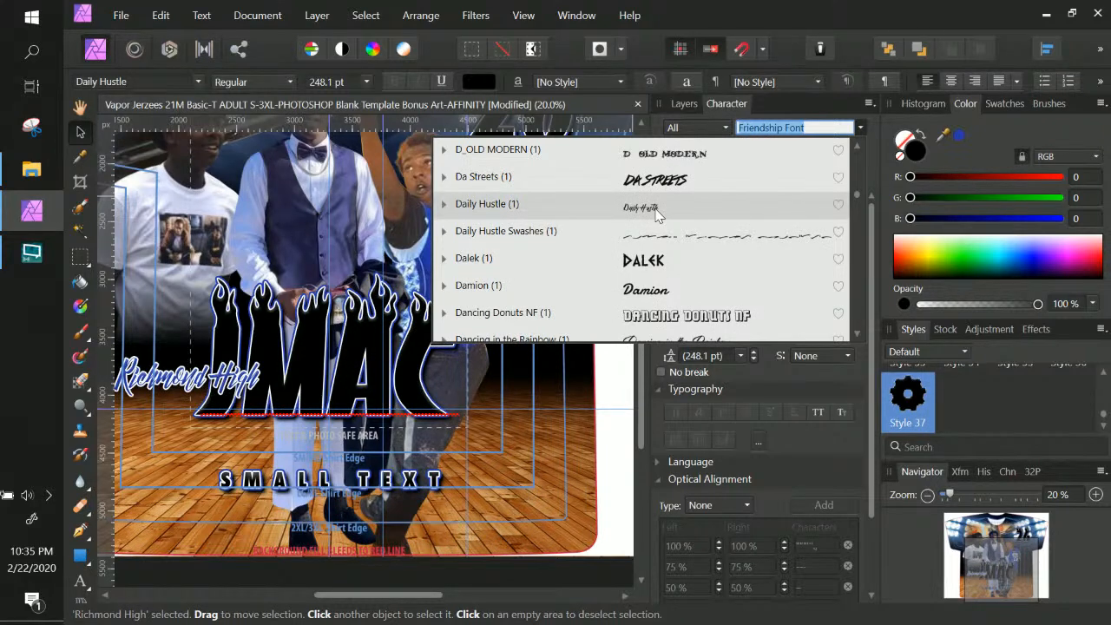
pyautogui.click(657, 214)
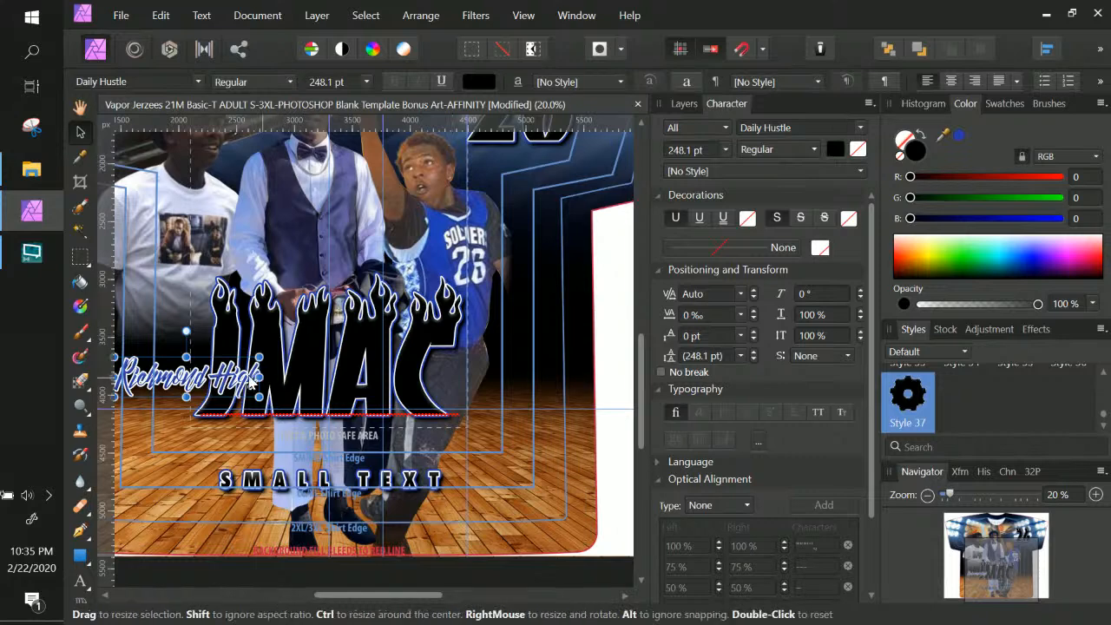
# Move Richmond High right and enlarge it to span the JMAC lettering
pyautogui.moveTo(244, 375); pyautogui.dragTo(449, 385)
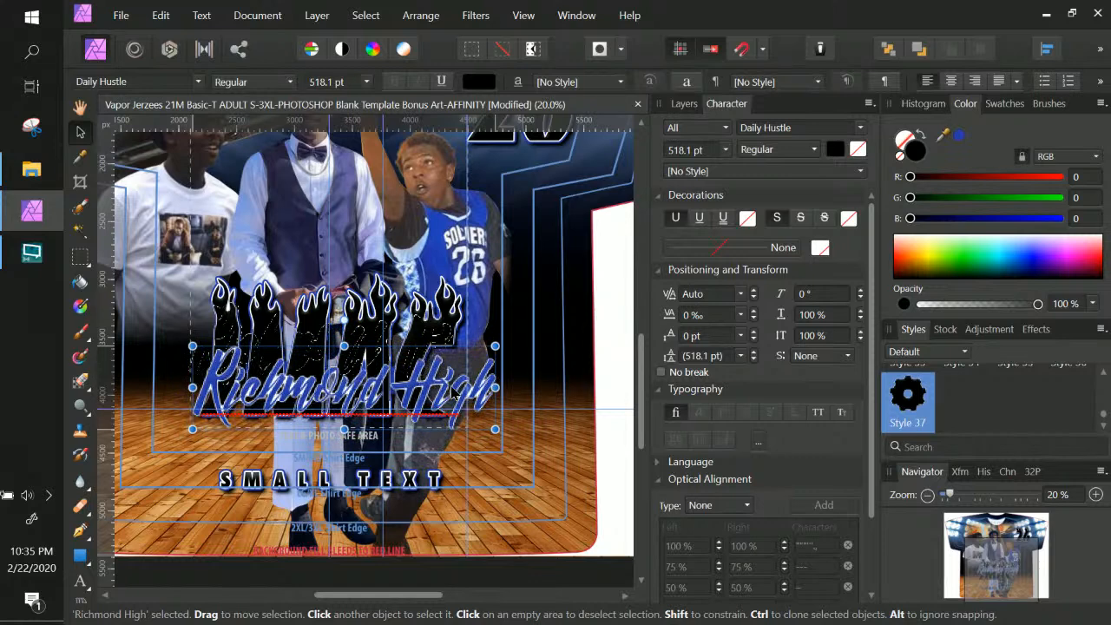
pyautogui.moveTo(495, 429); pyautogui.dragTo(461, 420)
pyautogui.moveTo(191, 420); pyautogui.dragTo(199, 419)
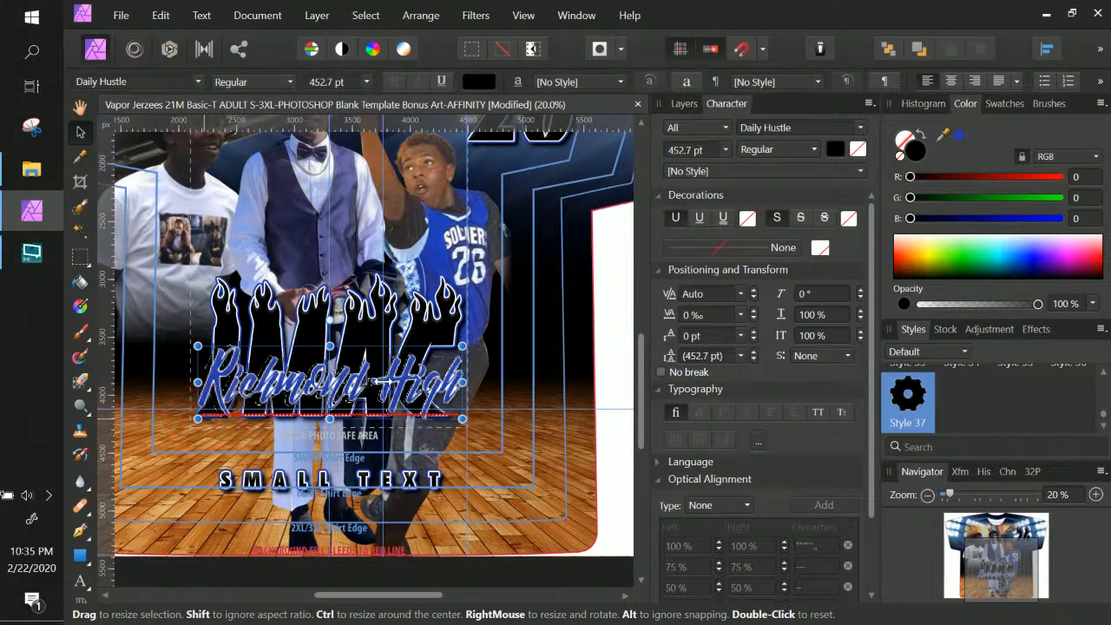
# Try moving the arena lights background up, undo it, and reselect the Text group in Layers
pyautogui.click(548, 400)
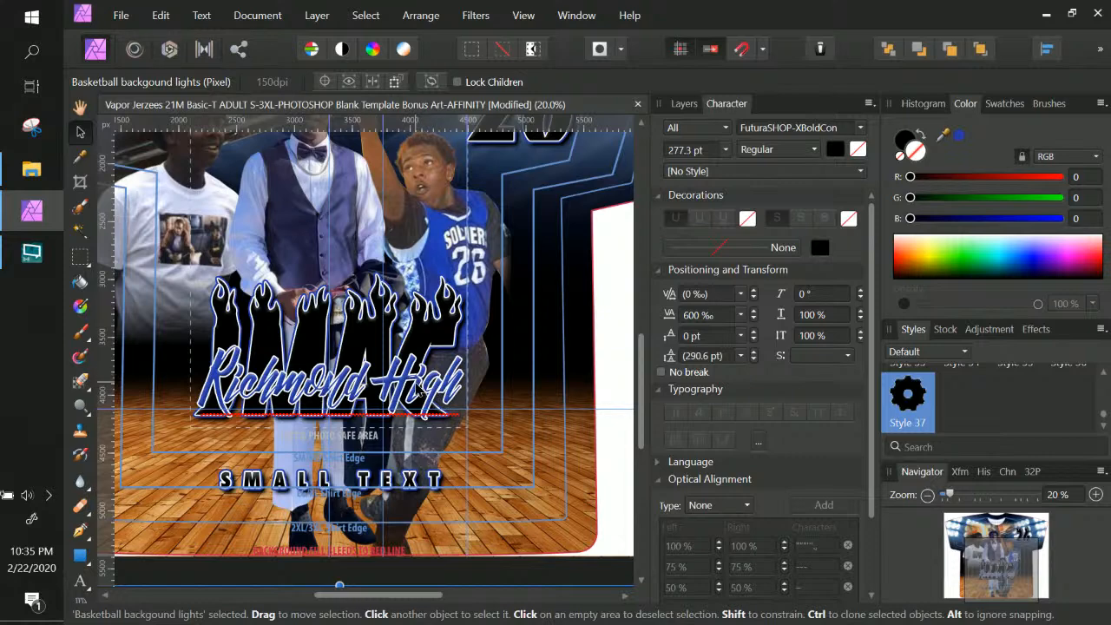
pyautogui.moveTo(416, 393); pyautogui.dragTo(408, 322)
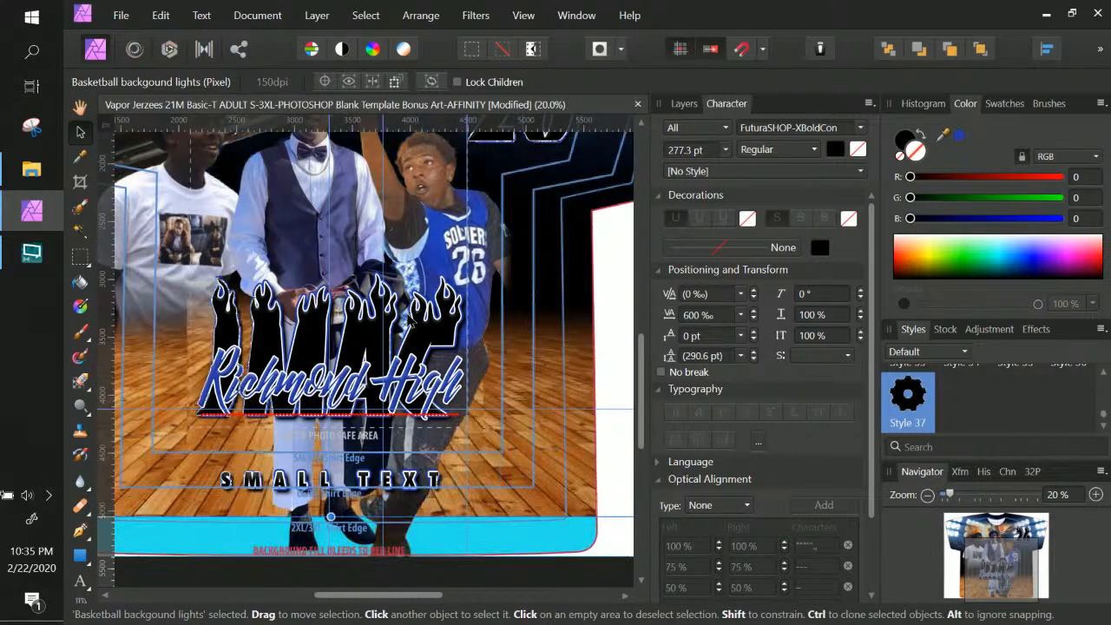
pyautogui.hotkey('ctrl', 'z')
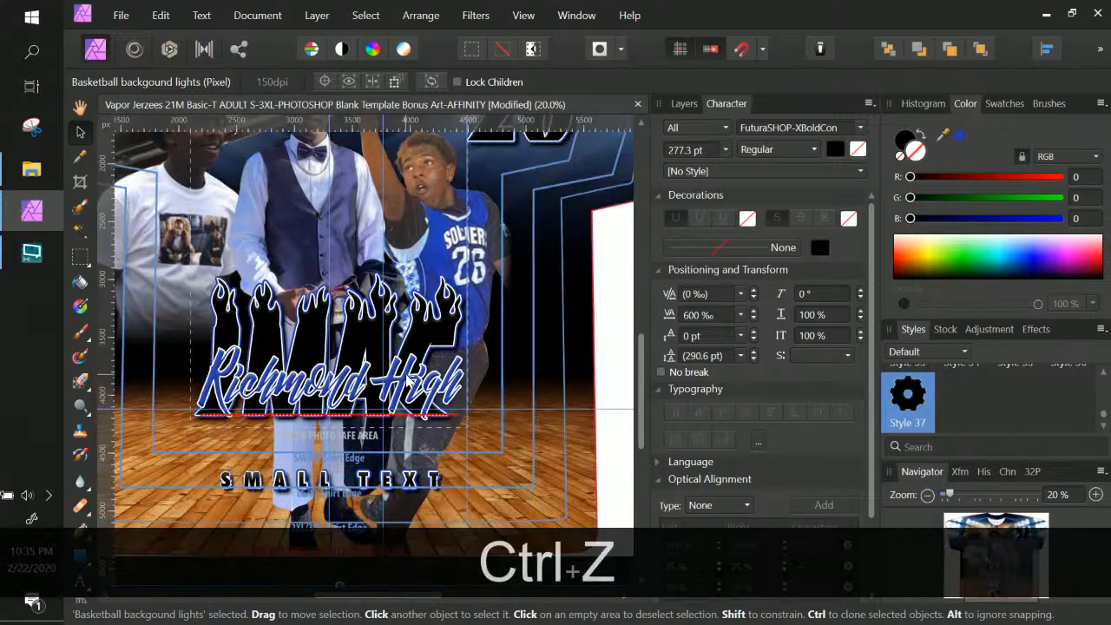
pyautogui.click(407, 381)
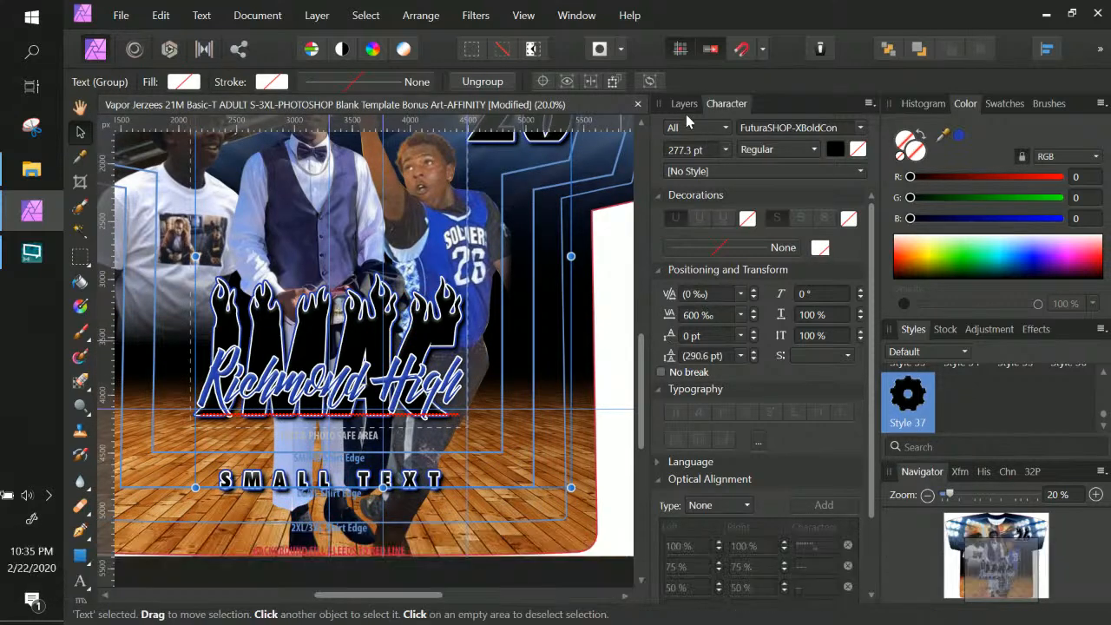
pyautogui.click(682, 104)
# Raise the Richmond High script higher over the JMAC flame lettering
pyautogui.click(735, 322)
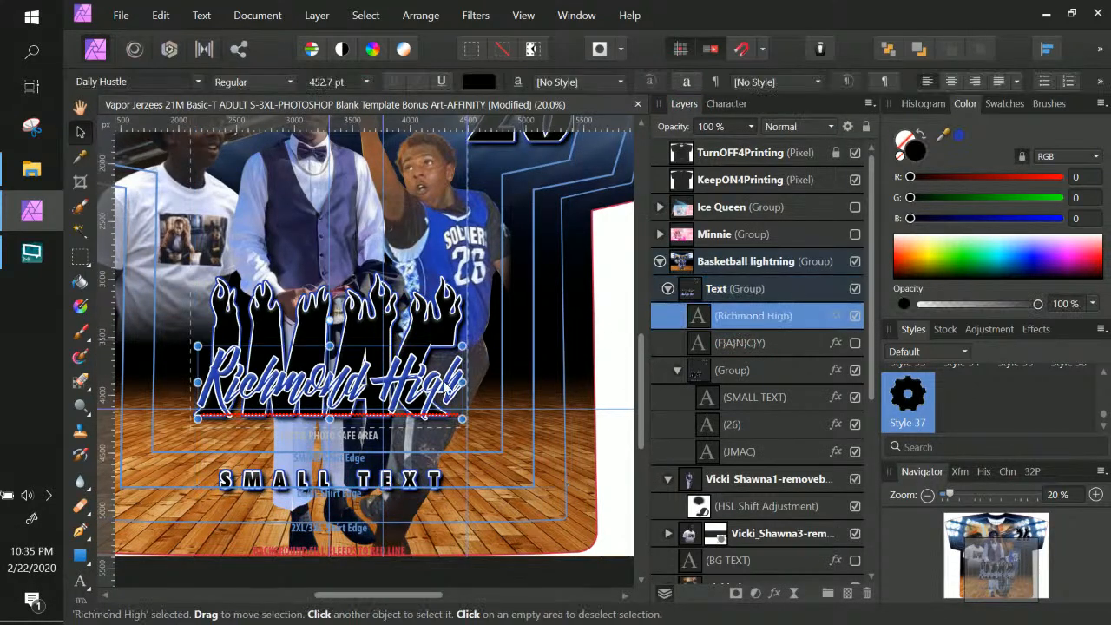
pyautogui.moveTo(436, 382); pyautogui.dragTo(428, 345)
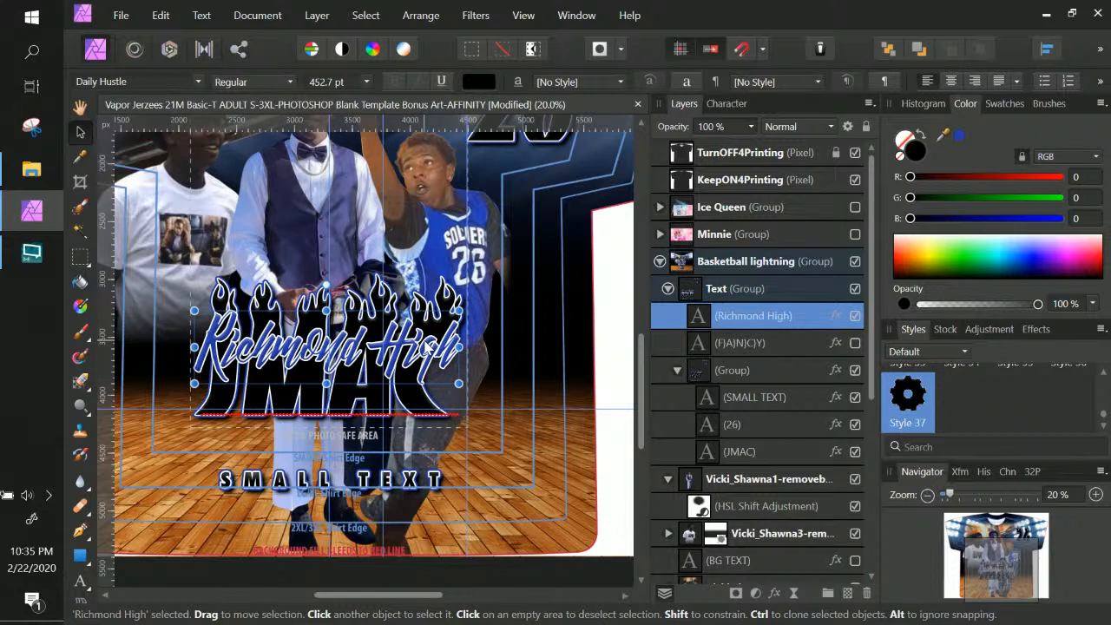
pyautogui.scroll(3, 428, 345)
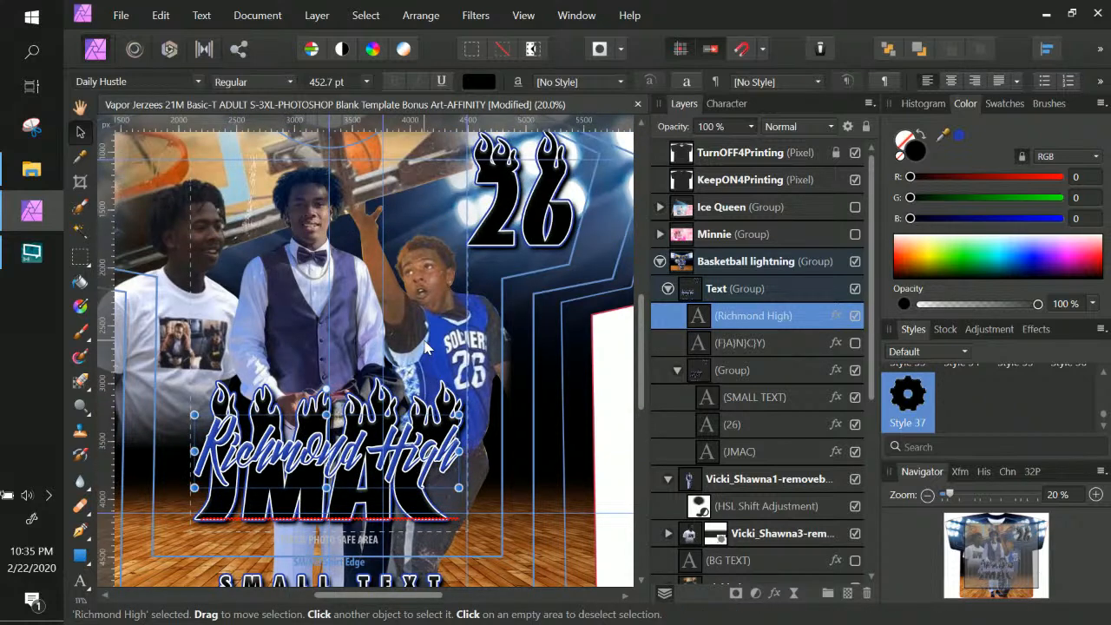
pyautogui.scroll(1, 425, 345)
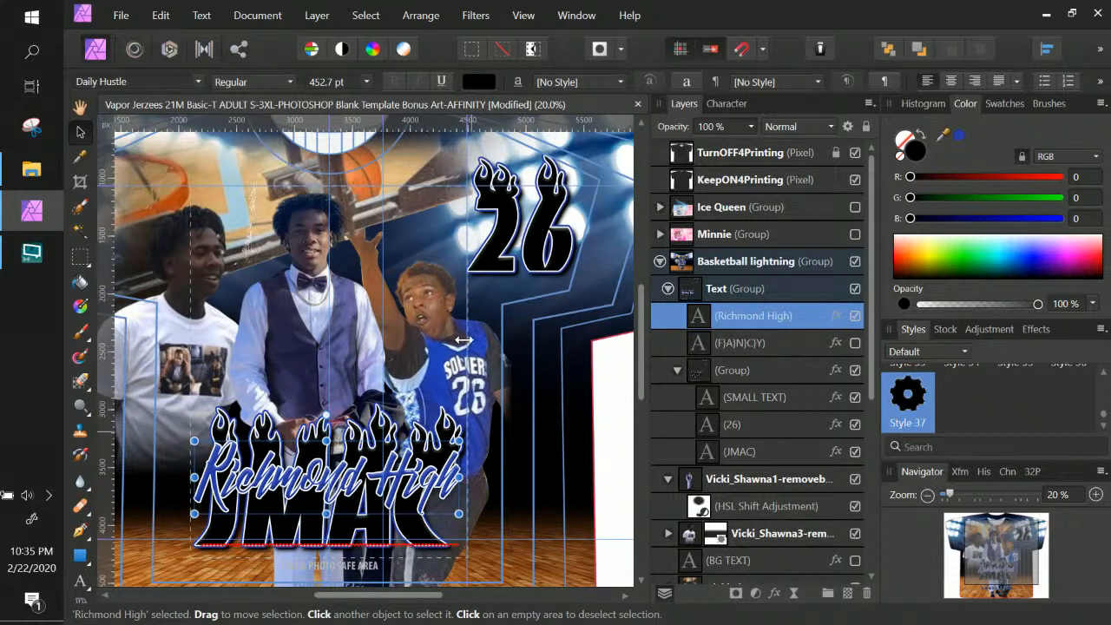
# Shrink the bow-tie player's photo slightly and raise it a little
pyautogui.click(460, 342)
pyautogui.rightClick(455, 358)
pyautogui.rightClick(492, 375)
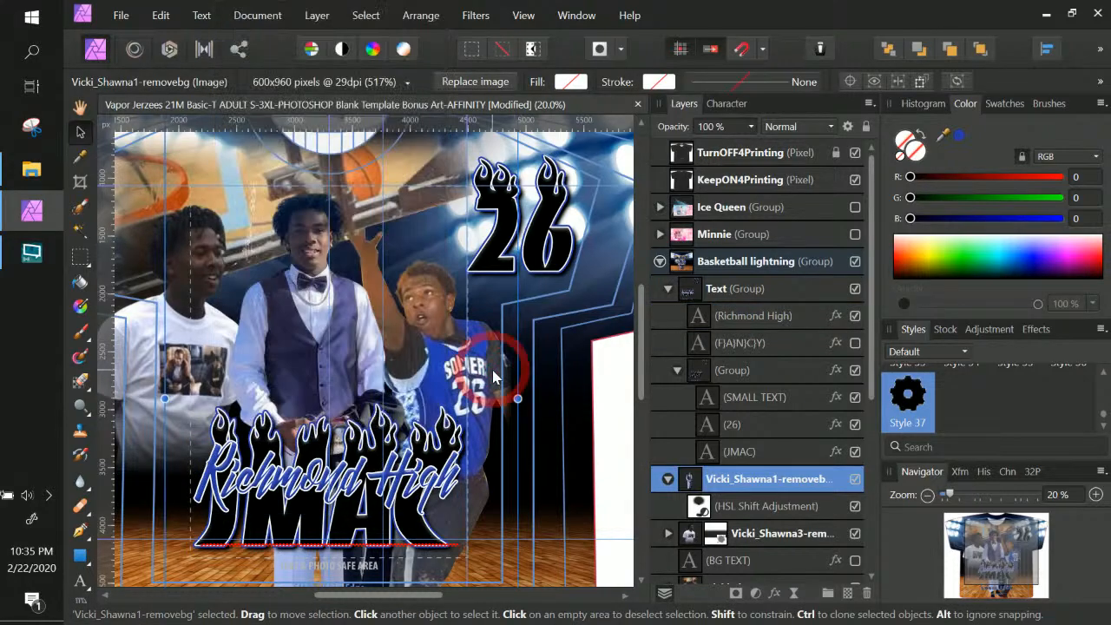
pyautogui.scroll(2, 492, 371)
pyautogui.scroll(-1, 493, 371)
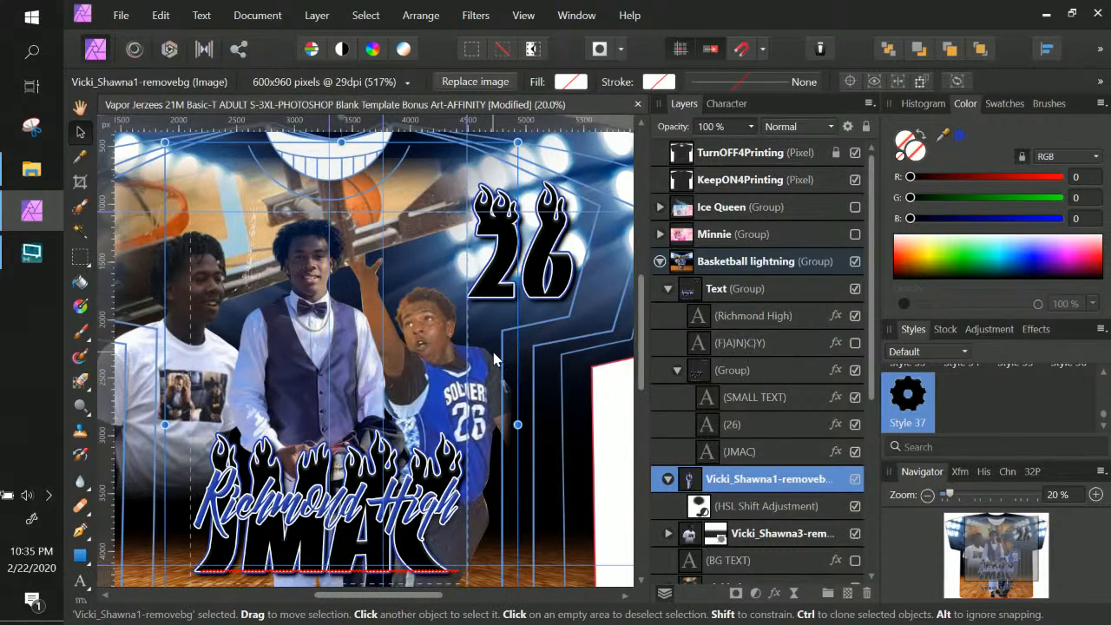
pyautogui.moveTo(517, 141); pyautogui.dragTo(495, 176)
pyautogui.moveTo(308, 386); pyautogui.dragTo(325, 356)
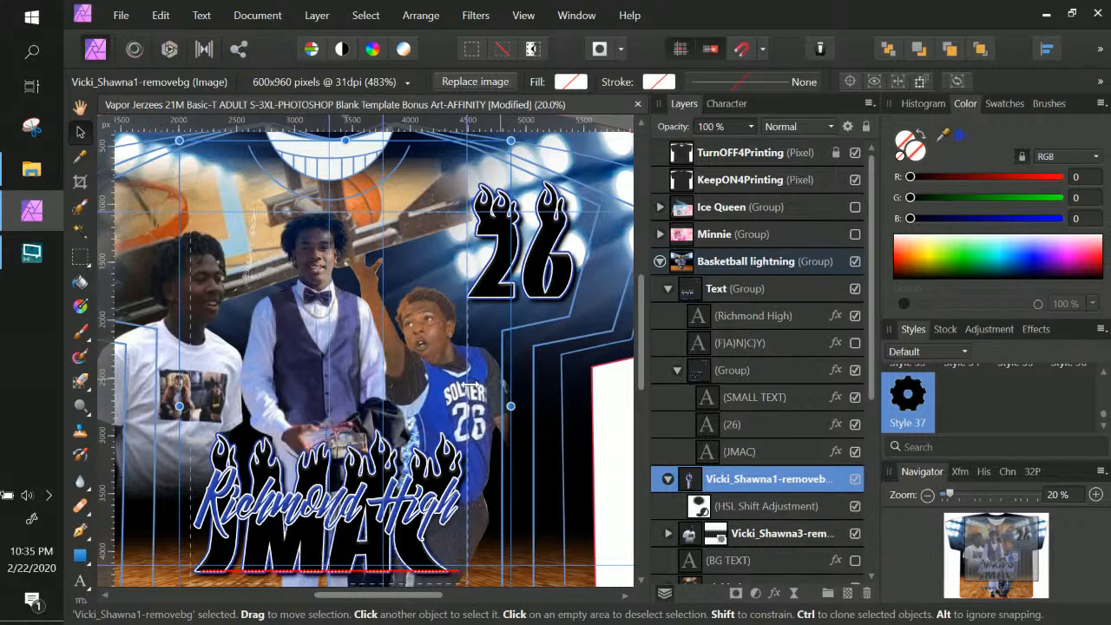
pyautogui.rightClick(495, 388)
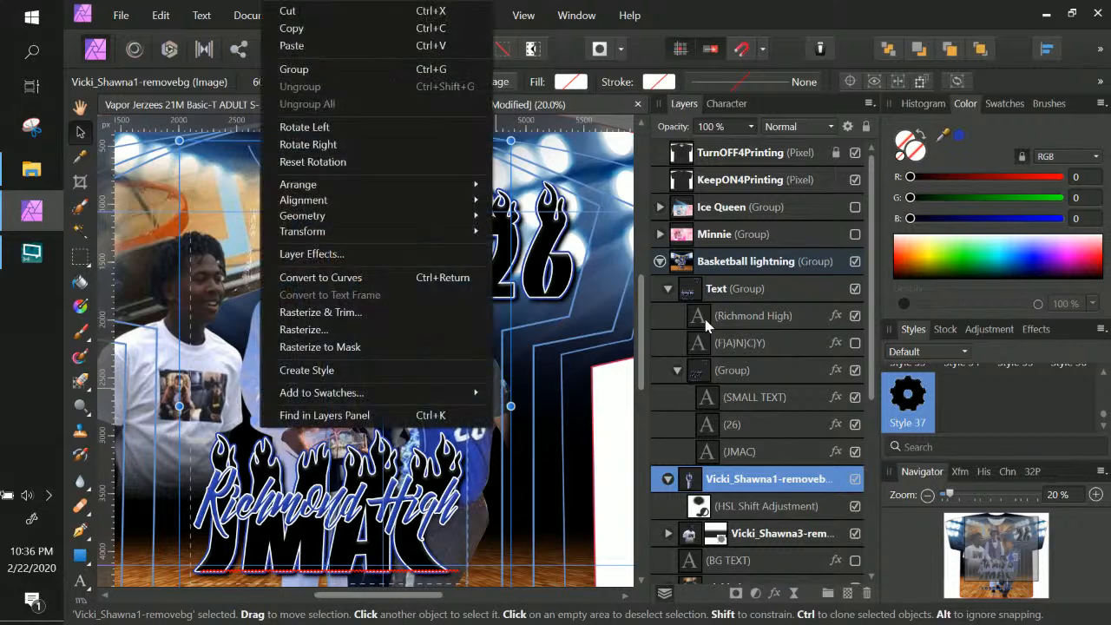
pyautogui.press('Escape')
# Select the blue-jersey player's photo layer inside the Basketball lightning group
pyautogui.click(724, 262)
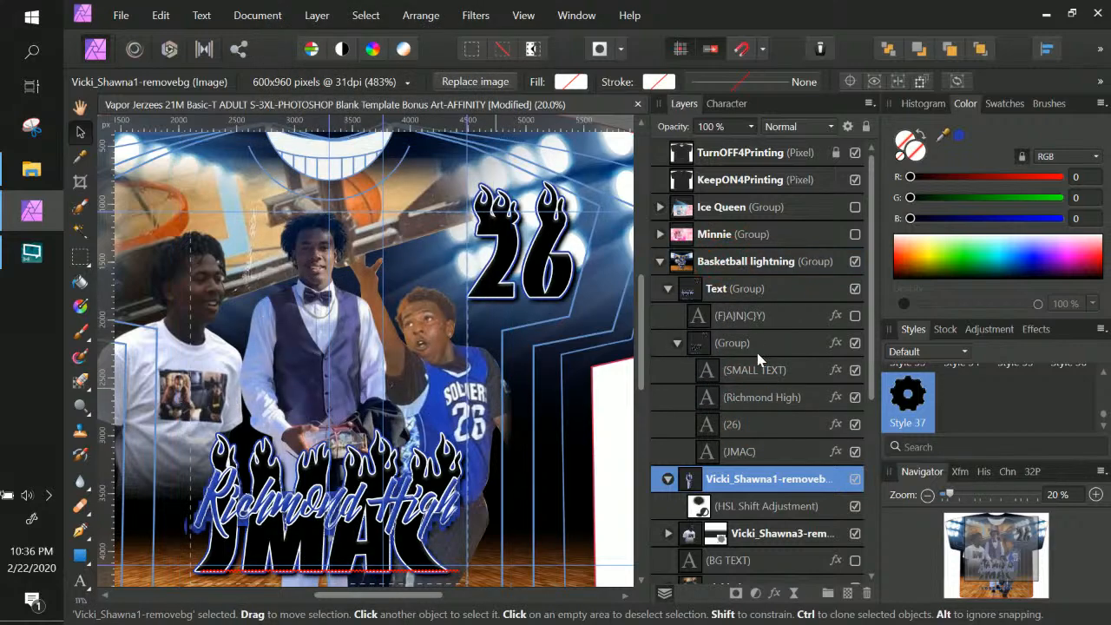
pyautogui.scroll(-3, 758, 369)
pyautogui.click(756, 420)
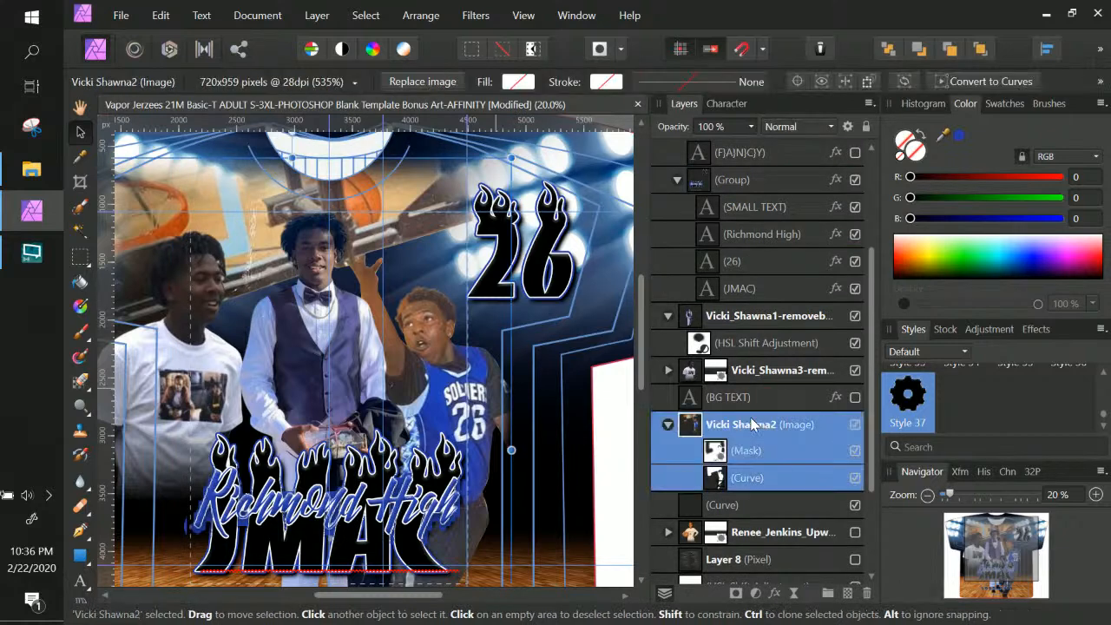
# Nudge the blue-jersey player photo slightly right and down, keeping its size and layer name
pyautogui.moveTo(488, 186); pyautogui.dragTo(472, 223)
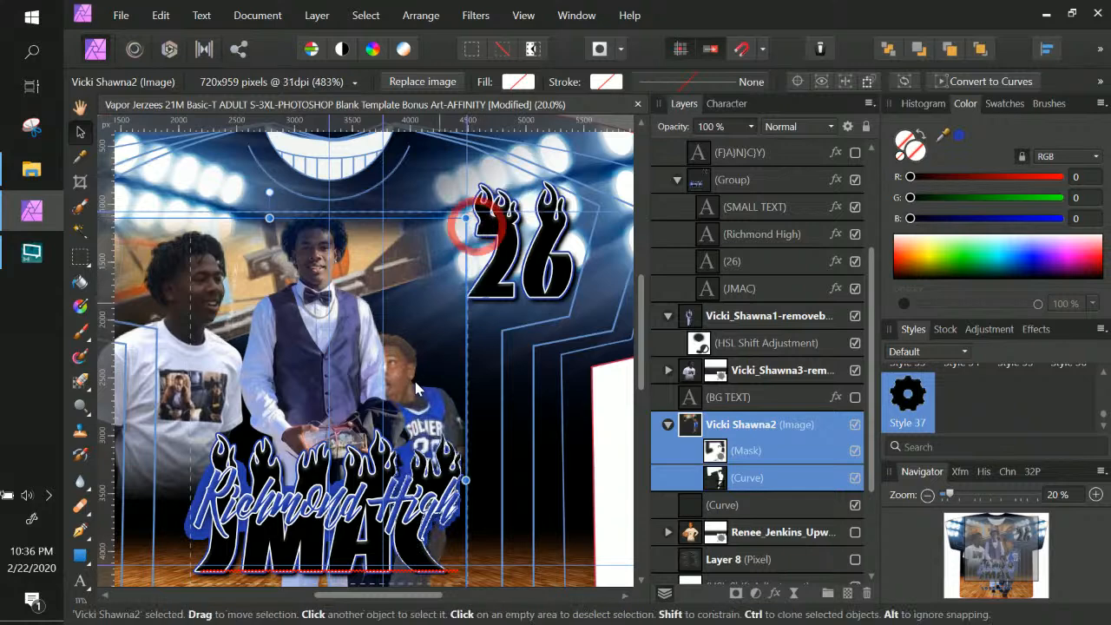
pyautogui.hotkey('ctrl', 'z')
pyautogui.moveTo(447, 313)
pyautogui.mouseDown()
pyautogui.moveTo(471, 333)
pyautogui.moveTo(461, 323)
pyautogui.mouseUp()
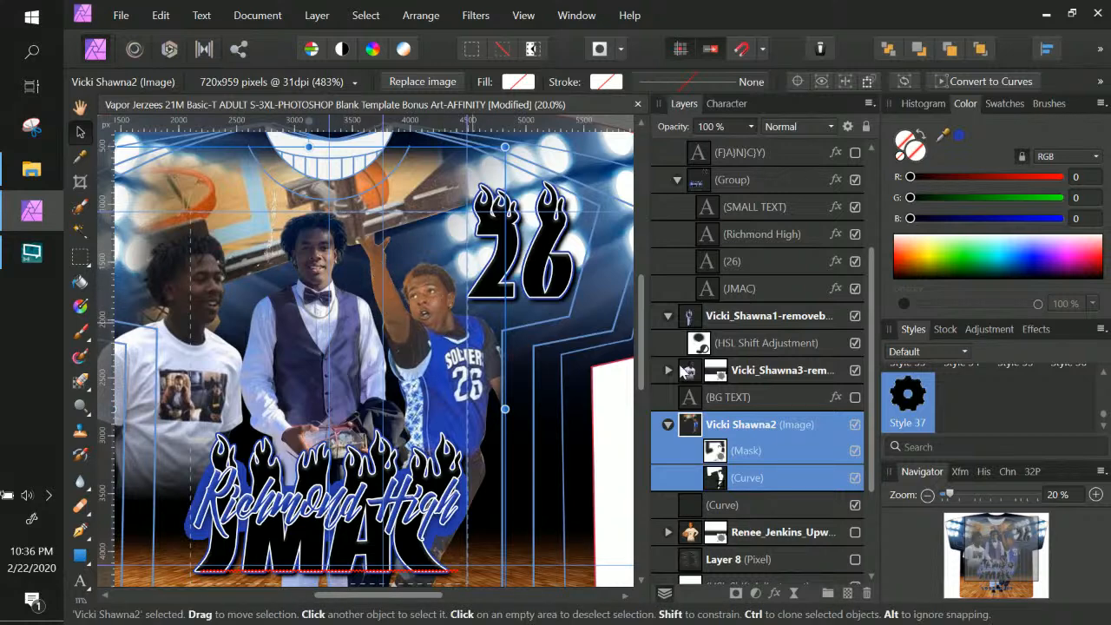
pyautogui.doubleClick(762, 425)
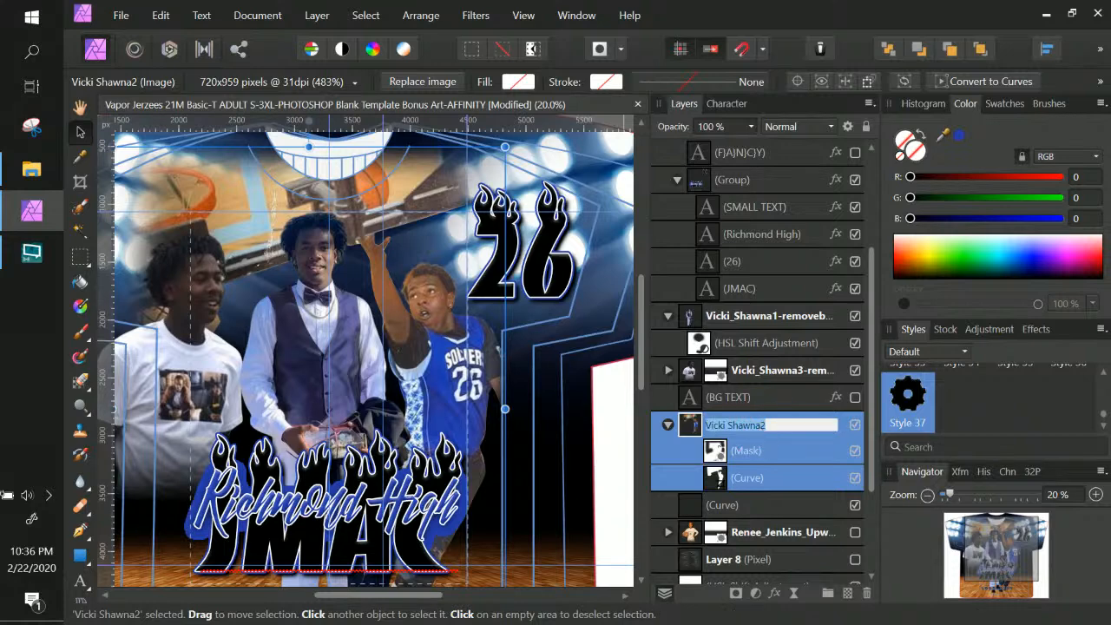
pyautogui.click(696, 425)
# Give the photo a black Normal-mode inner glow with 0.8 px radius and 21% intensity
pyautogui.click(775, 594)
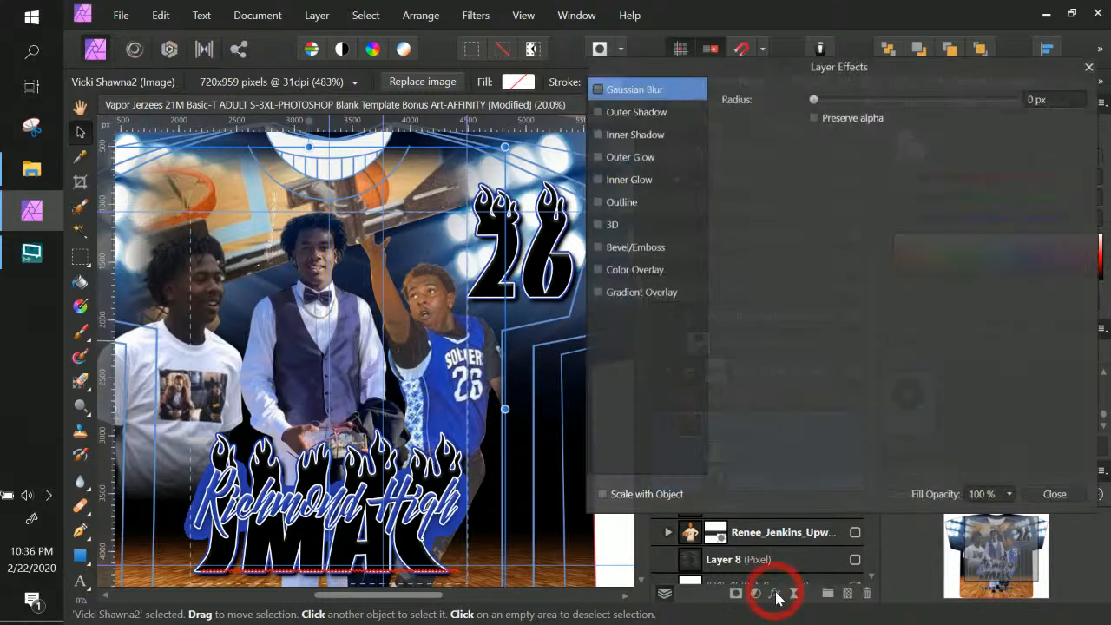
pyautogui.click(625, 180)
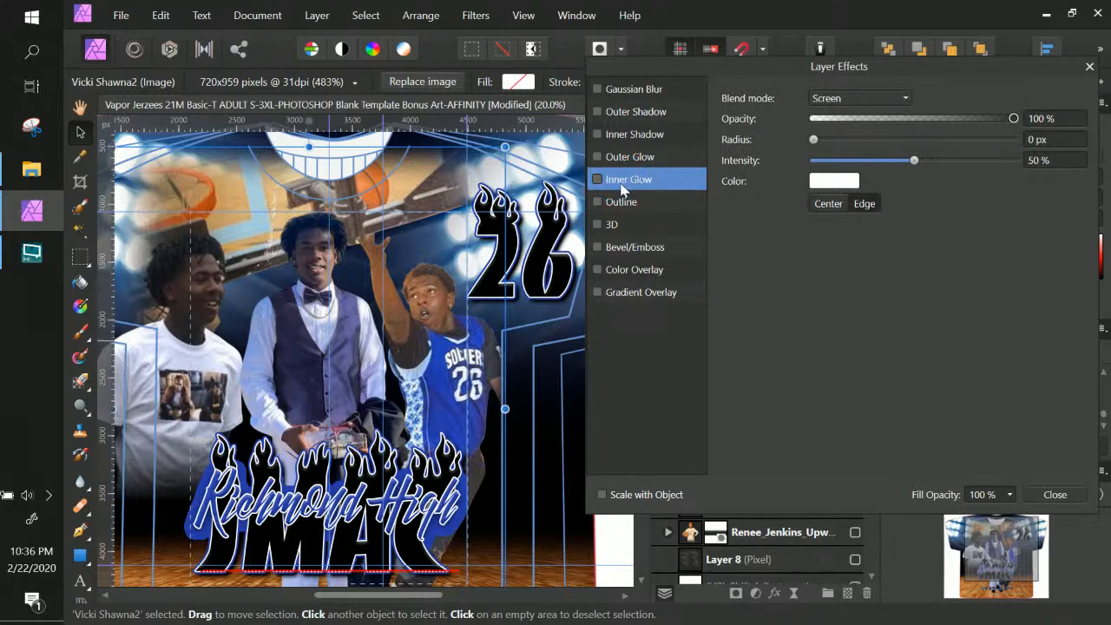
pyautogui.click(835, 181)
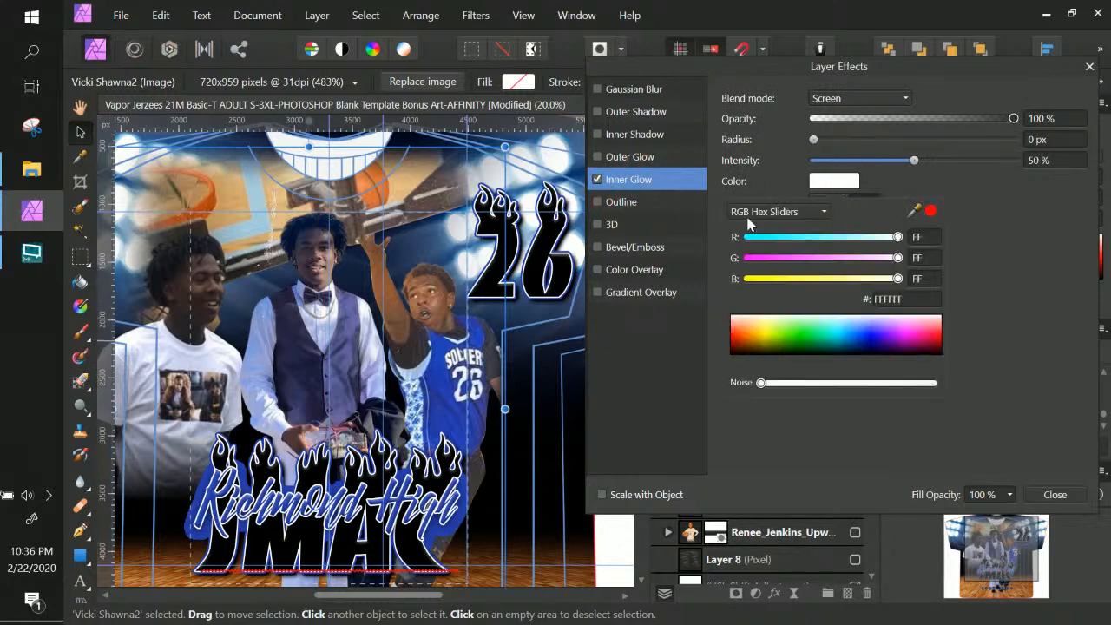
pyautogui.moveTo(784, 335); pyautogui.dragTo(675, 392)
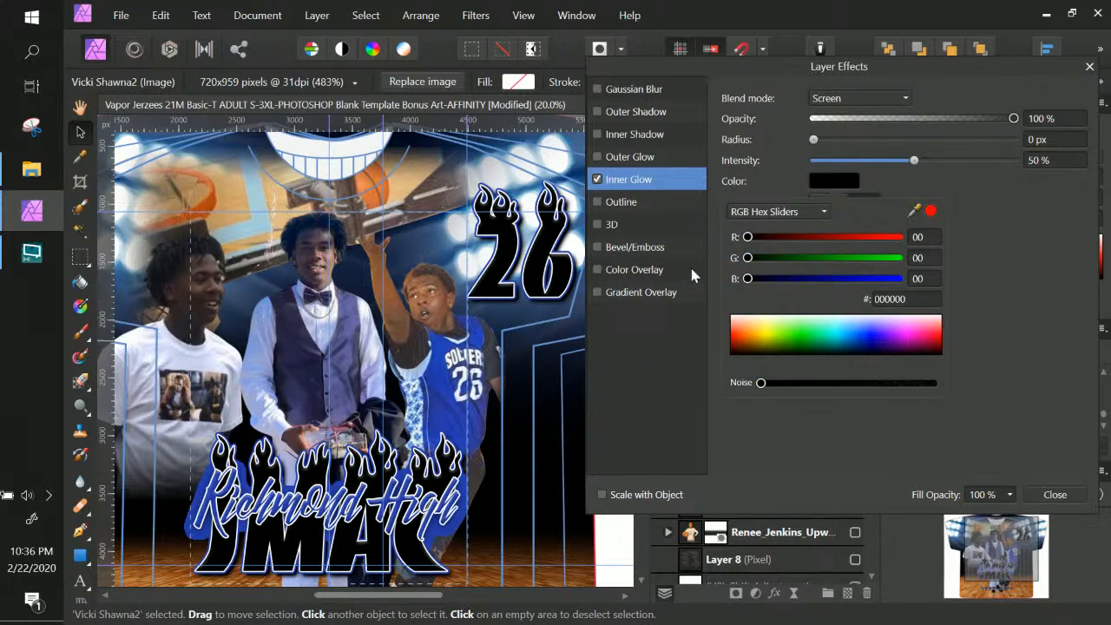
pyautogui.click(833, 99)
pyautogui.scroll(3, 838, 152)
pyautogui.click(838, 118)
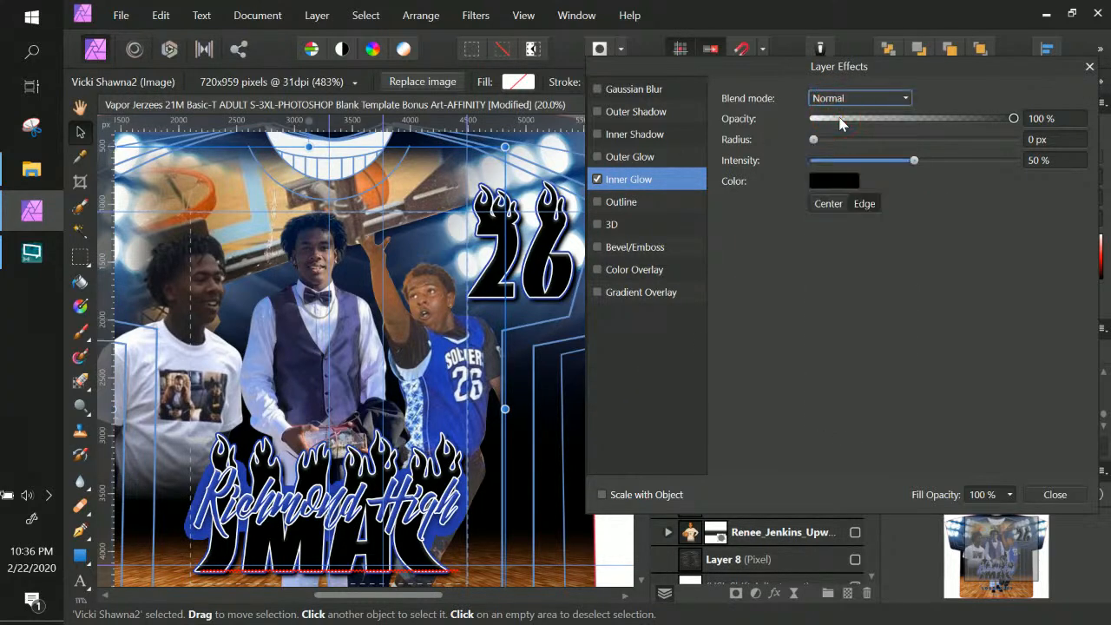
pyautogui.moveTo(822, 139); pyautogui.dragTo(836, 140)
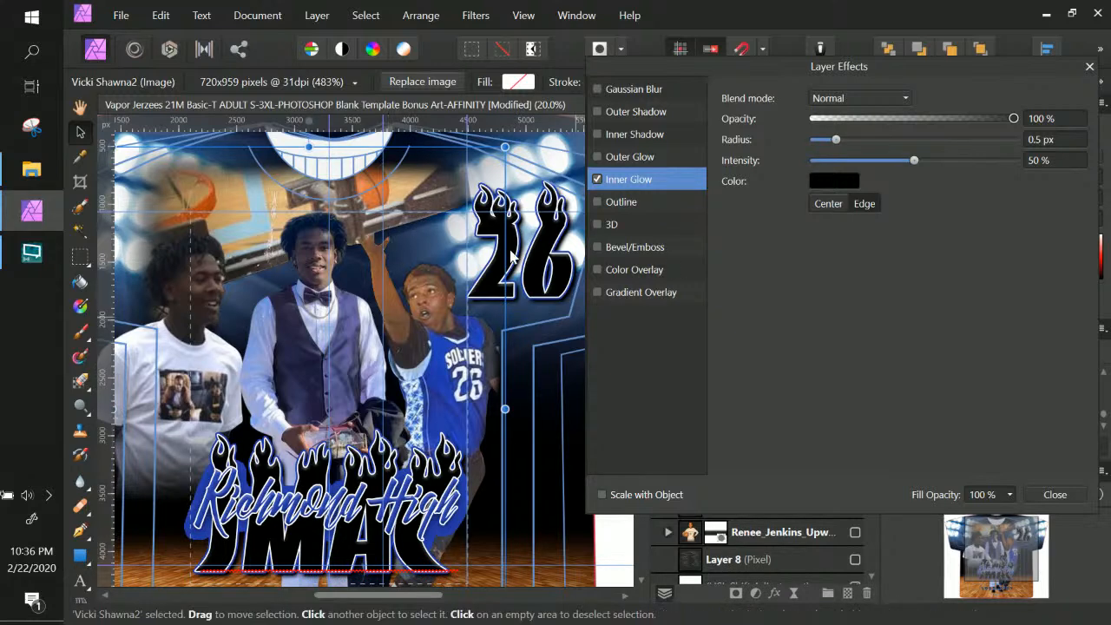
pyautogui.moveTo(911, 162); pyautogui.dragTo(993, 161)
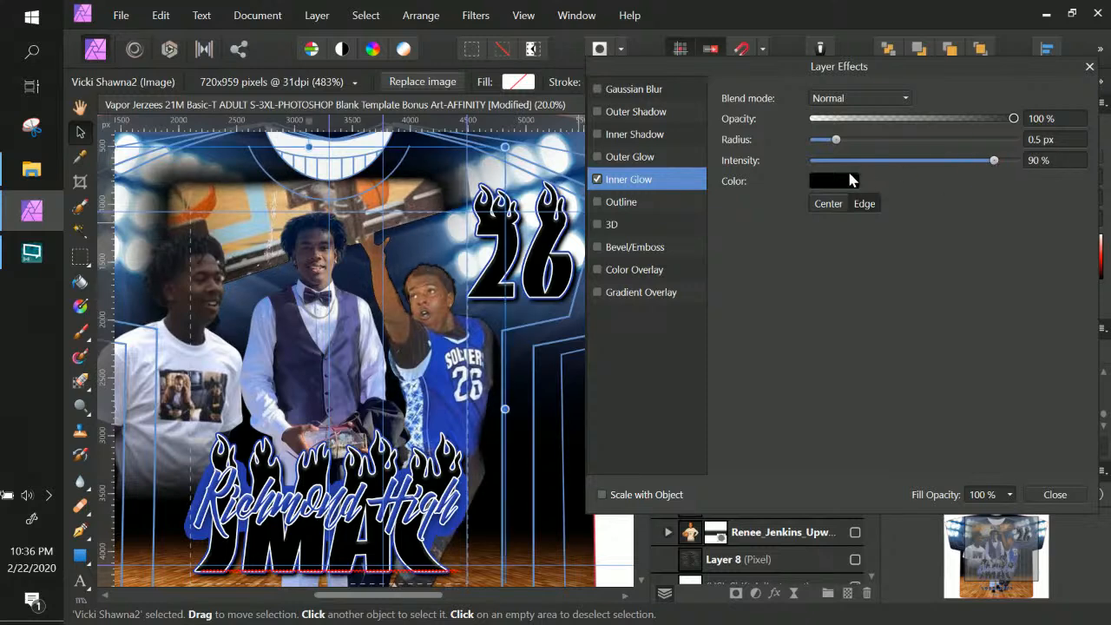
pyautogui.press('ctrl+KP_Add')
pyautogui.press('ctrl+KP_Add')
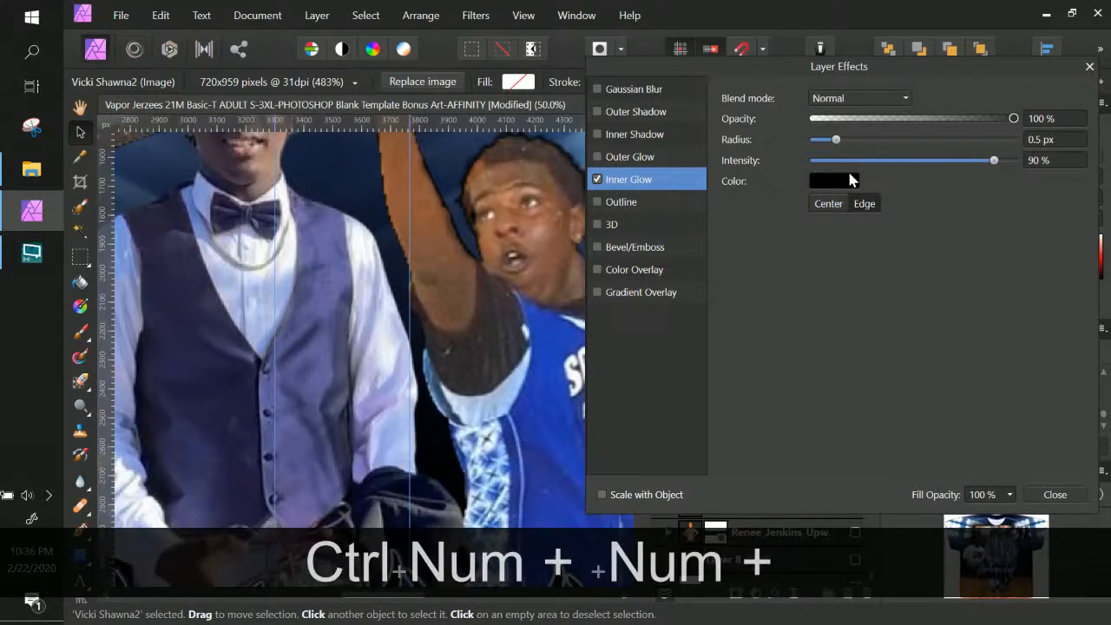
pyautogui.press('space')
pyautogui.moveTo(507, 246); pyautogui.dragTo(449, 341)
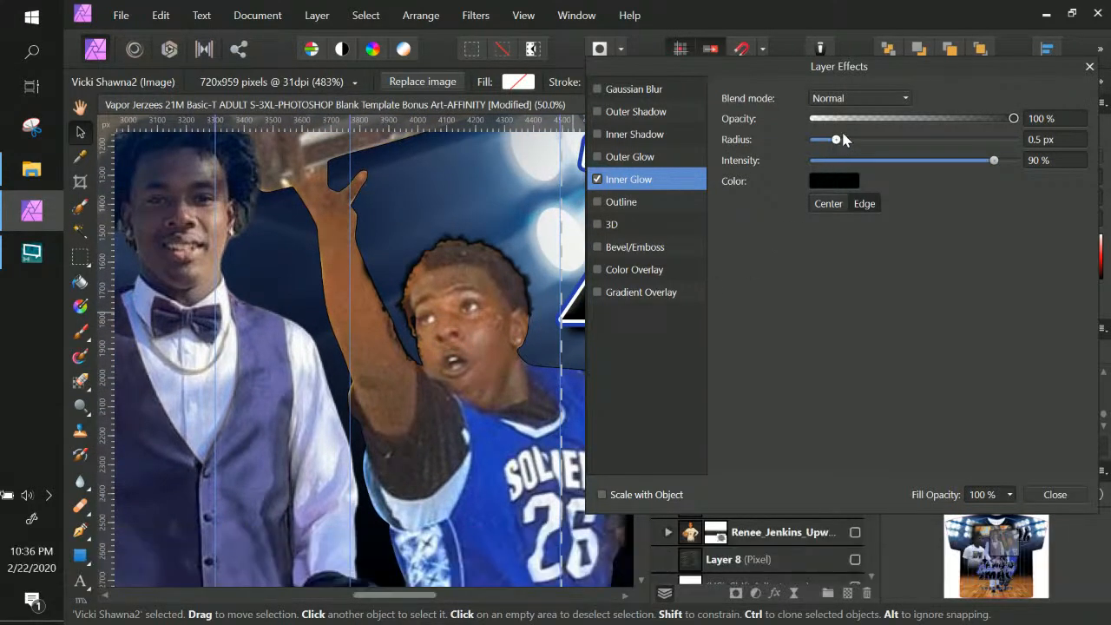
pyautogui.click(854, 161)
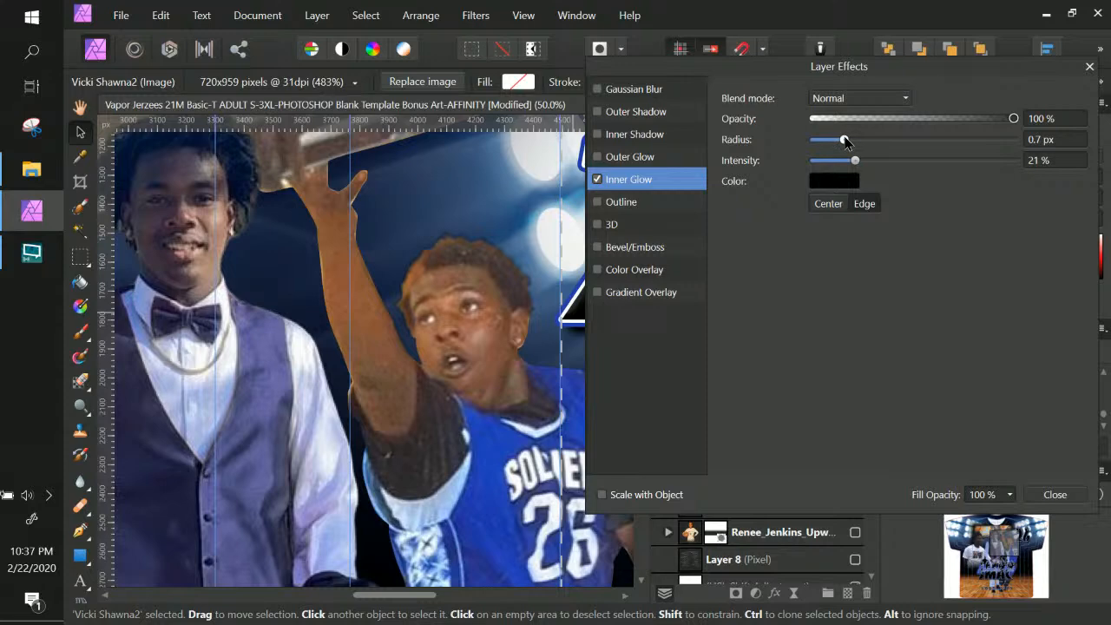
pyautogui.moveTo(846, 140); pyautogui.dragTo(852, 141)
# Add a black Normal-mode outer glow with 0.4 px radius, low intensity and 63% opacity
pyautogui.click(617, 158)
pyautogui.click(595, 156)
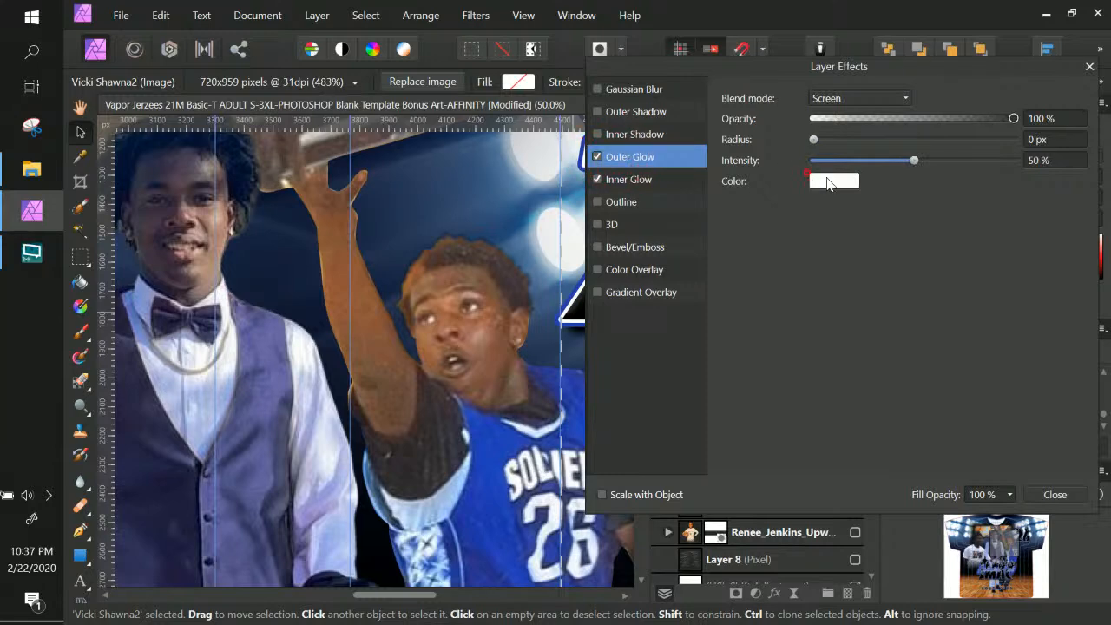
pyautogui.click(824, 181)
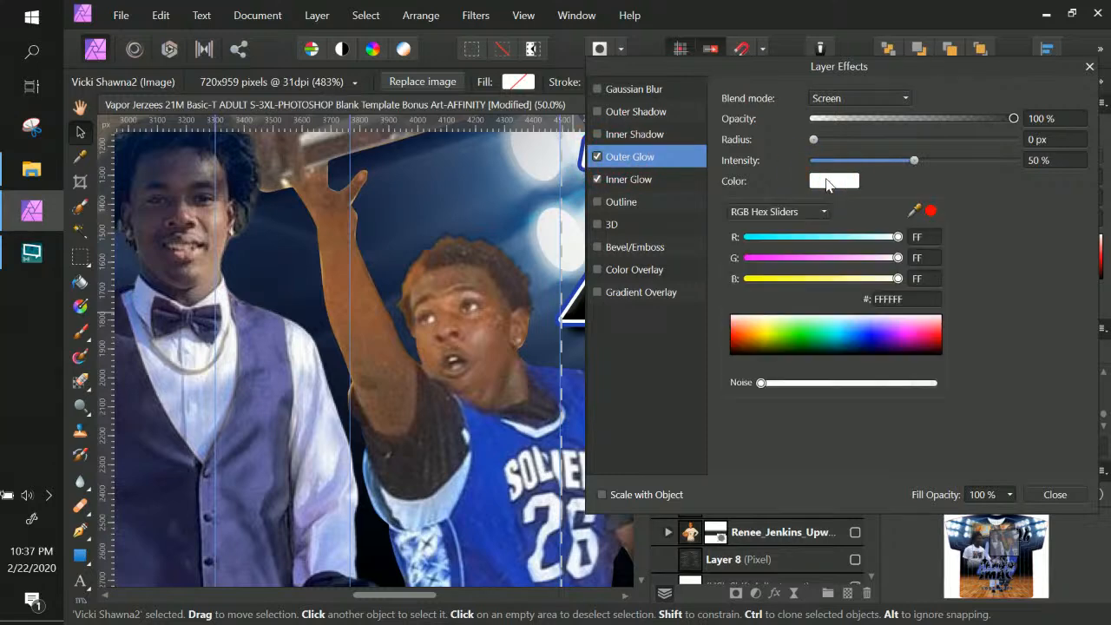
pyautogui.moveTo(777, 341); pyautogui.dragTo(715, 370)
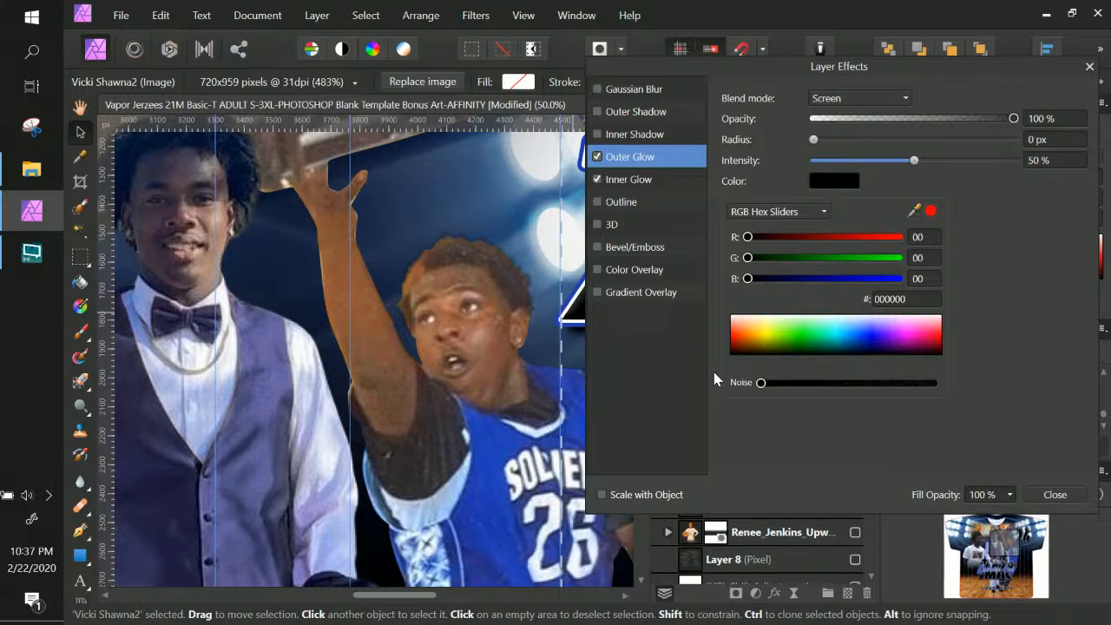
pyautogui.click(835, 100)
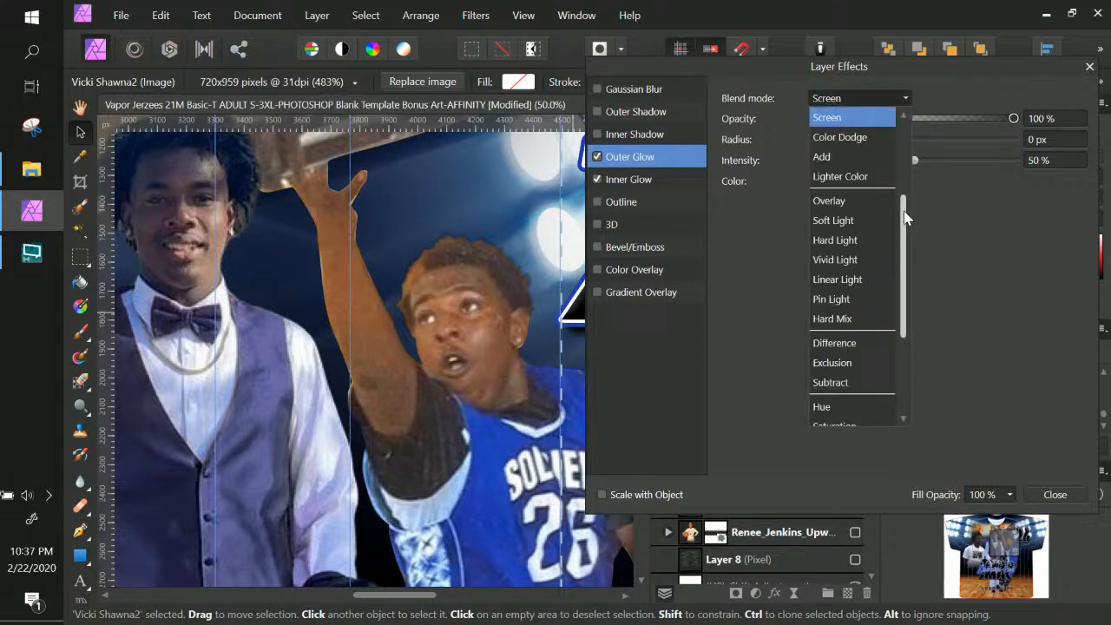
pyautogui.moveTo(906, 217); pyautogui.dragTo(906, 116)
pyautogui.click(885, 113)
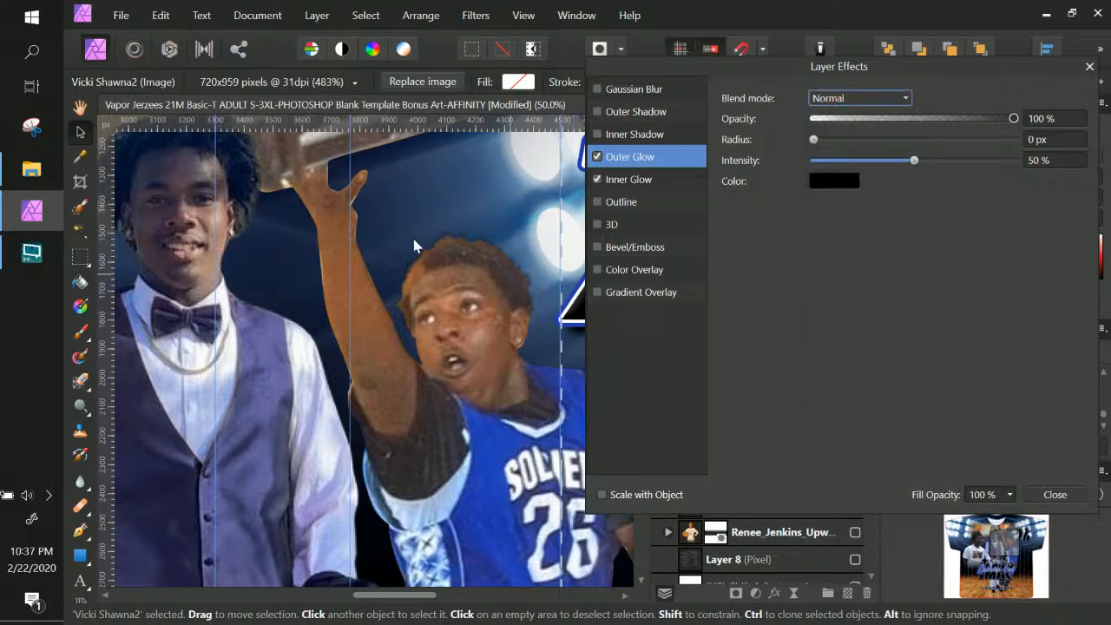
pyautogui.moveTo(814, 140); pyautogui.dragTo(827, 139)
pyautogui.moveTo(913, 161); pyautogui.dragTo(810, 168)
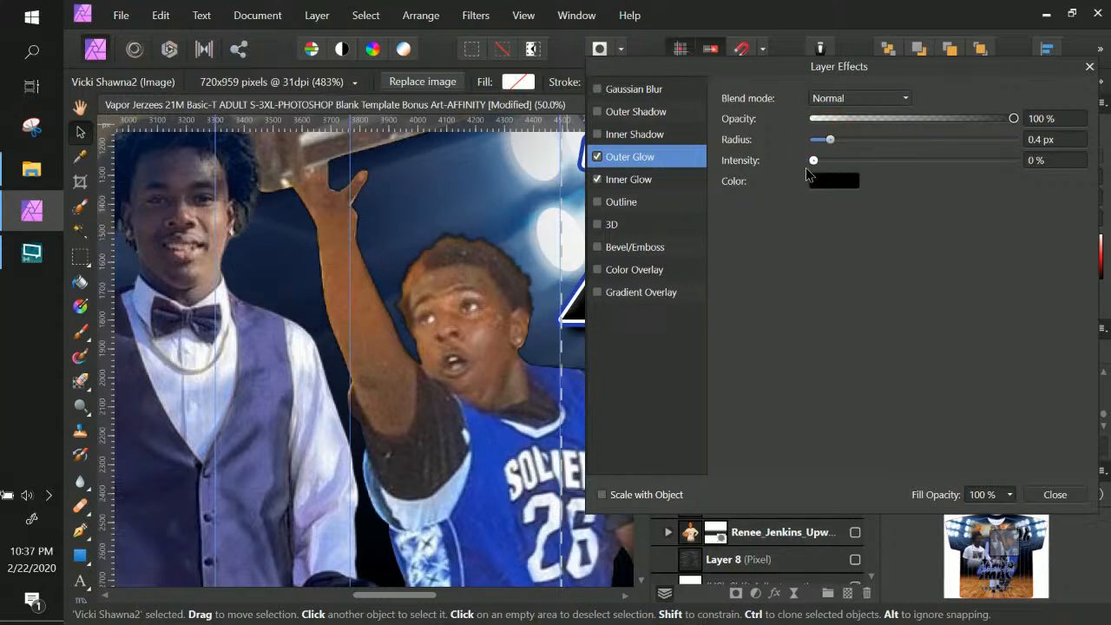
pyautogui.click(815, 162)
pyautogui.click(939, 118)
# Lower the inner glow opacity to 77% and close Layer Effects
pyautogui.click(625, 179)
pyautogui.click(972, 119)
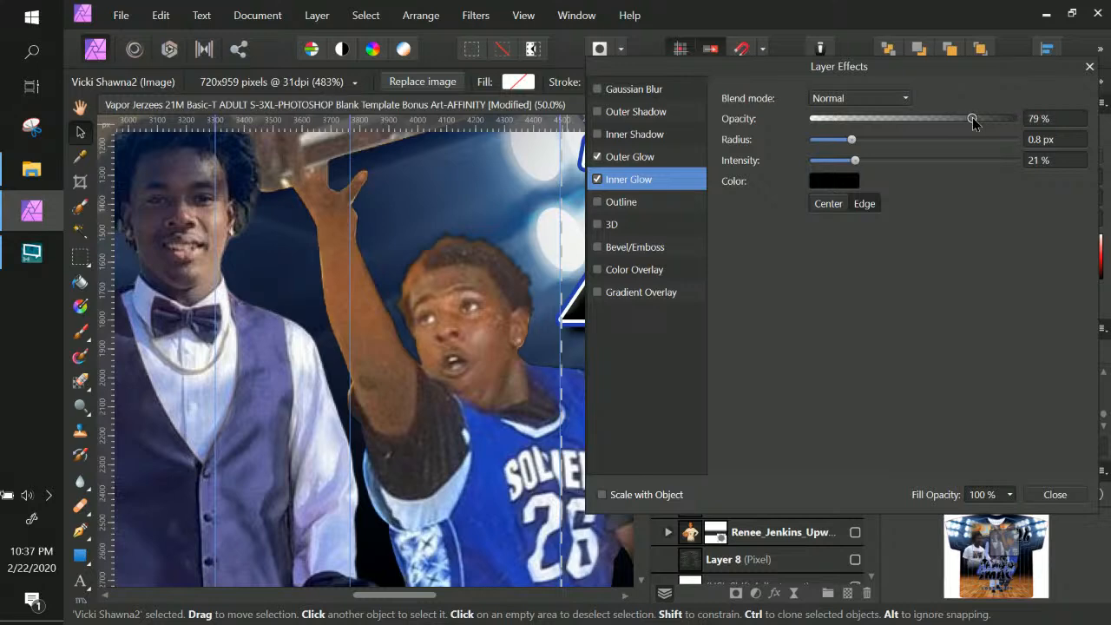
pyautogui.moveTo(971, 123); pyautogui.dragTo(968, 118)
pyautogui.press('ctrl+KP_Add')
pyautogui.press('ctrl+KP_Add')
pyautogui.press('space')
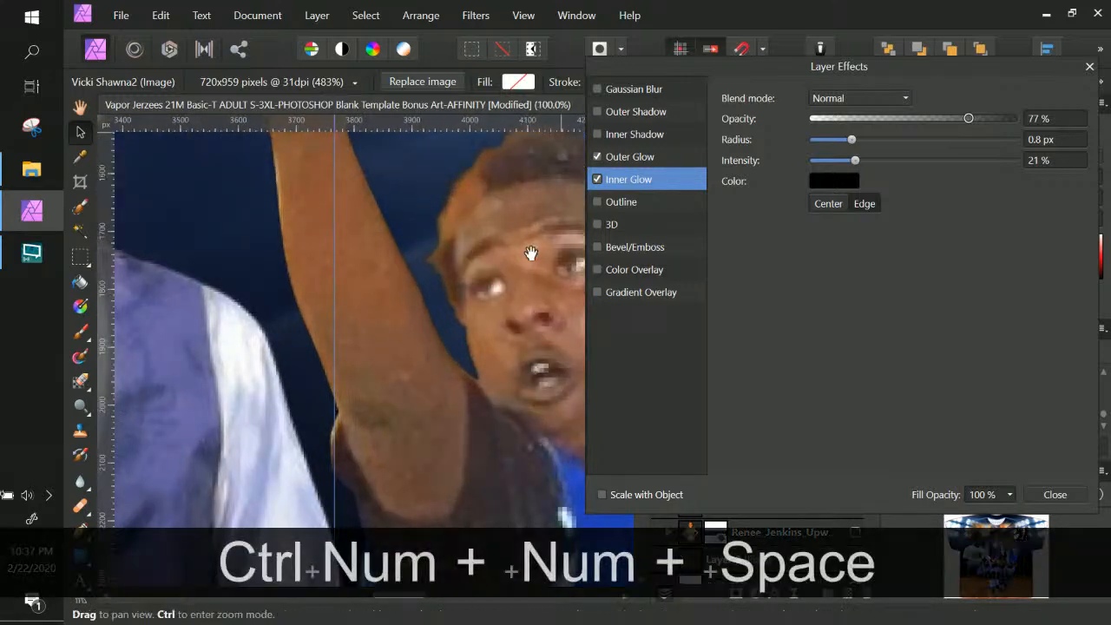
pyautogui.scroll(5, 429, 329)
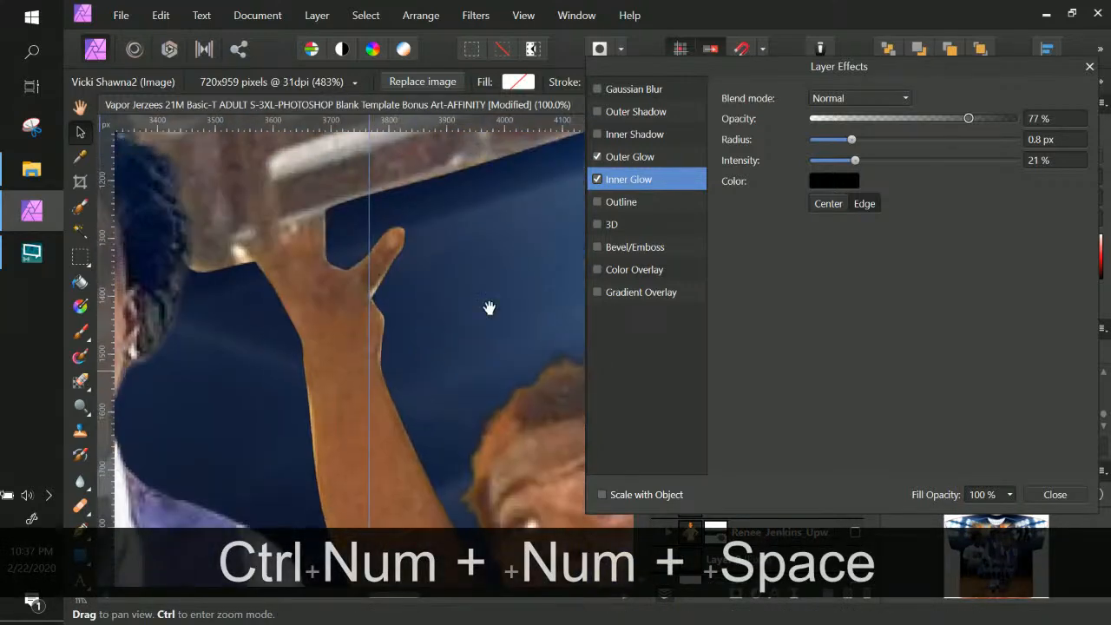
pyautogui.click(1055, 495)
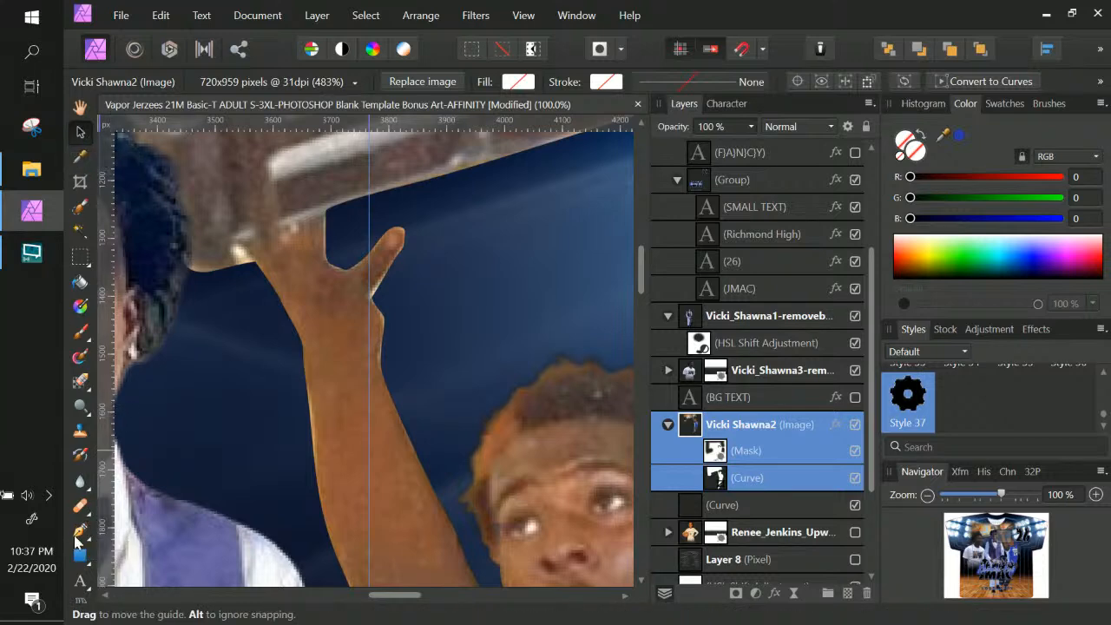
# Select the Curve under the blue-jersey player photo and zoom to the raised hand
pyautogui.click(718, 477)
pyautogui.hotkey('ctrl', '0')
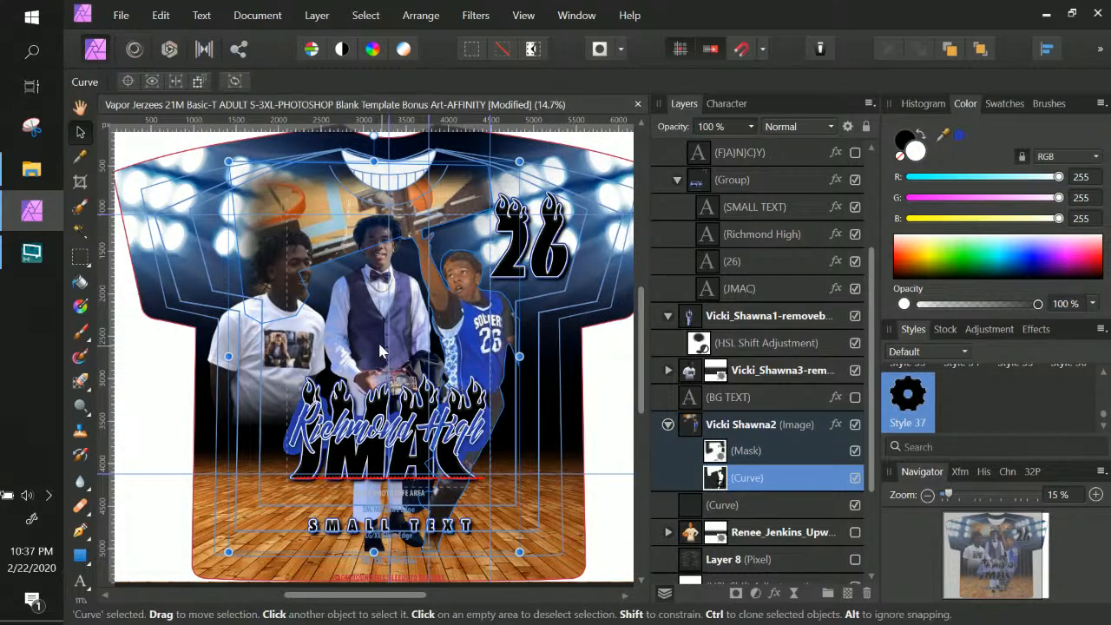
pyautogui.press('ctrl+KP_Add')
pyautogui.press('ctrl+KP_Add')
pyautogui.press('ctrl+KP_Add')
pyautogui.press('ctrl+KP_Add')
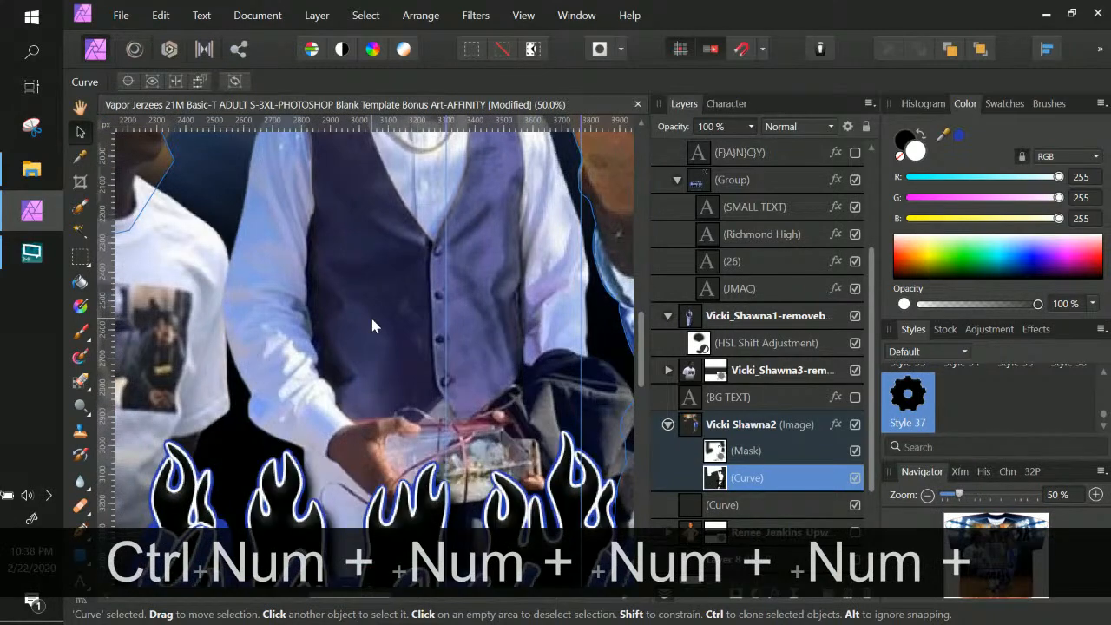
pyautogui.press('space')
pyautogui.moveTo(481, 277); pyautogui.dragTo(335, 392)
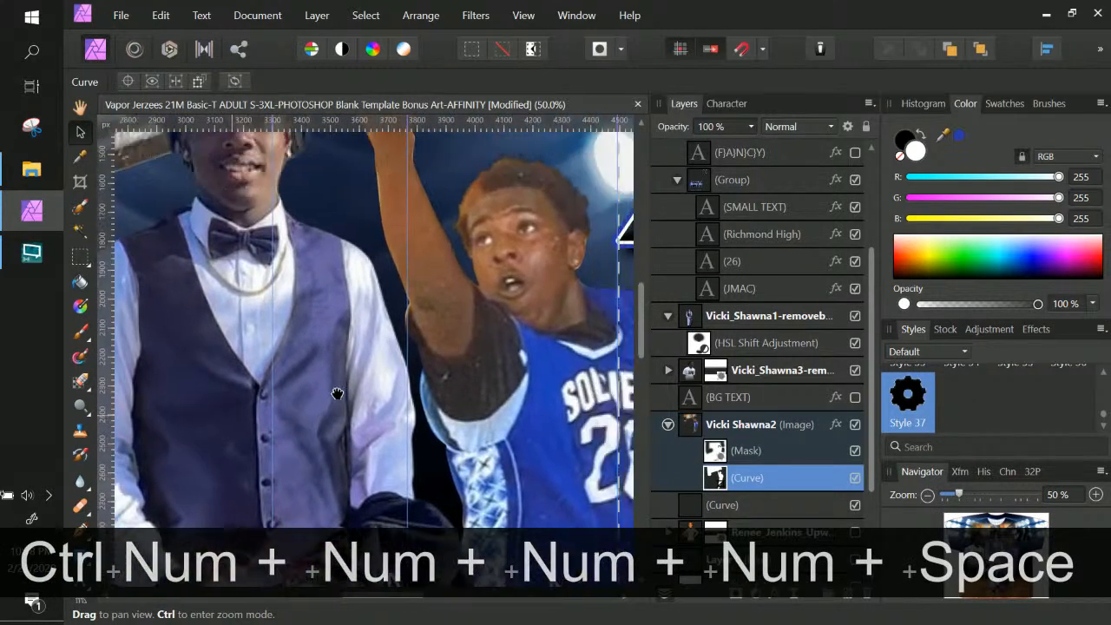
pyautogui.press('space')
pyautogui.moveTo(470, 321); pyautogui.dragTo(434, 564)
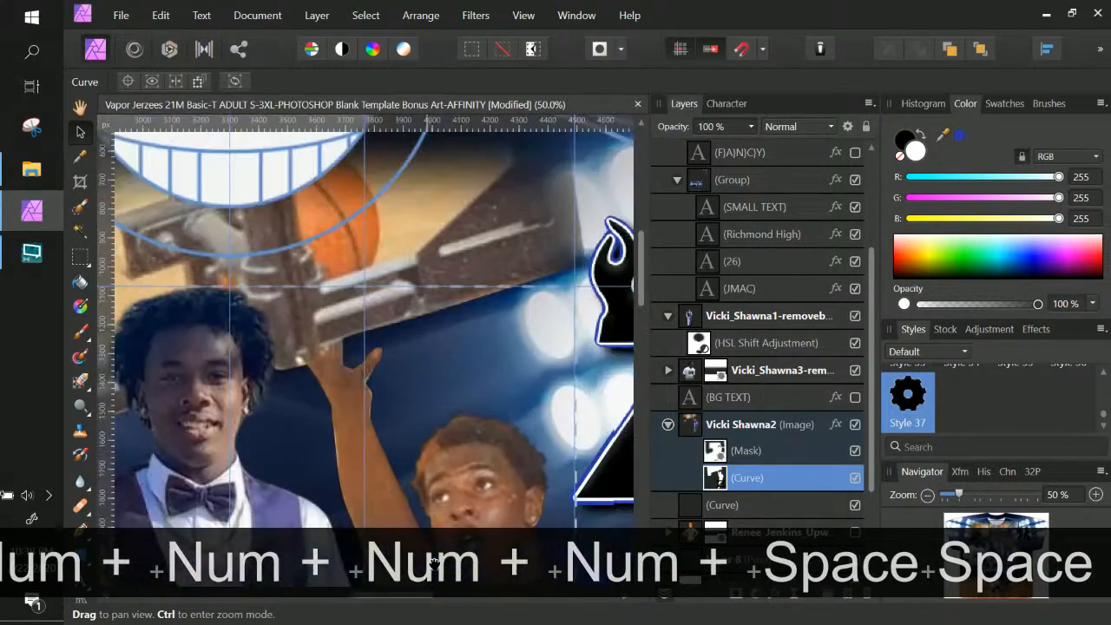
pyautogui.press('ctrl+KP_Add')
pyautogui.press('ctrl+KP_Add')
pyautogui.press('space')
pyautogui.moveTo(403, 529); pyautogui.dragTo(464, 542)
# Reselect only the Curve, inspect the faces and raised arm, and bring up the path-editing tools
pyautogui.click(456, 536)
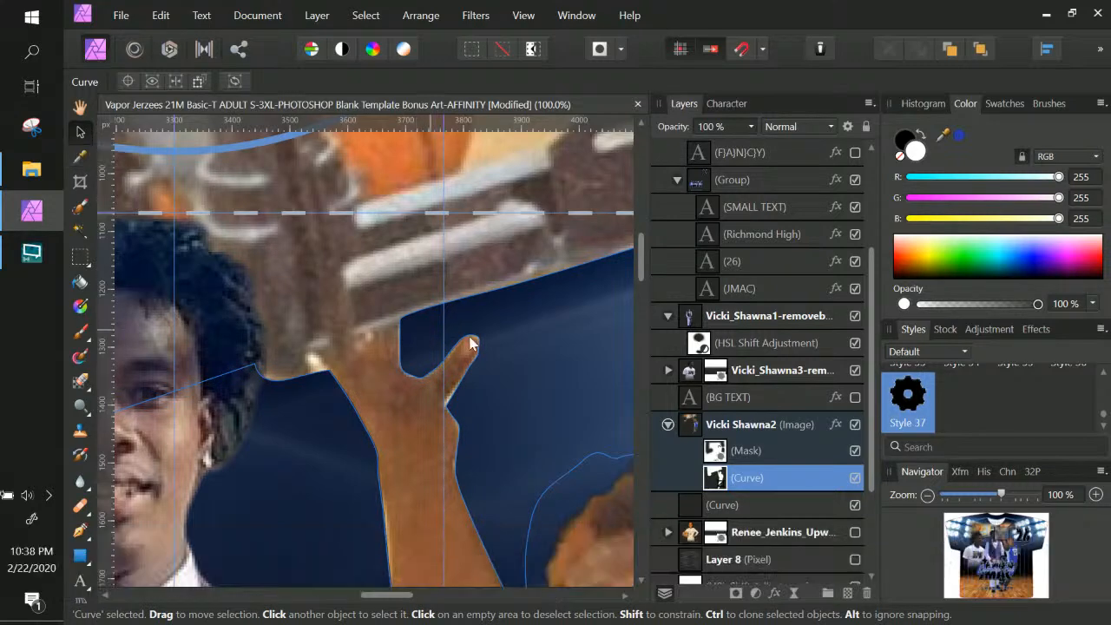
pyautogui.click(479, 336)
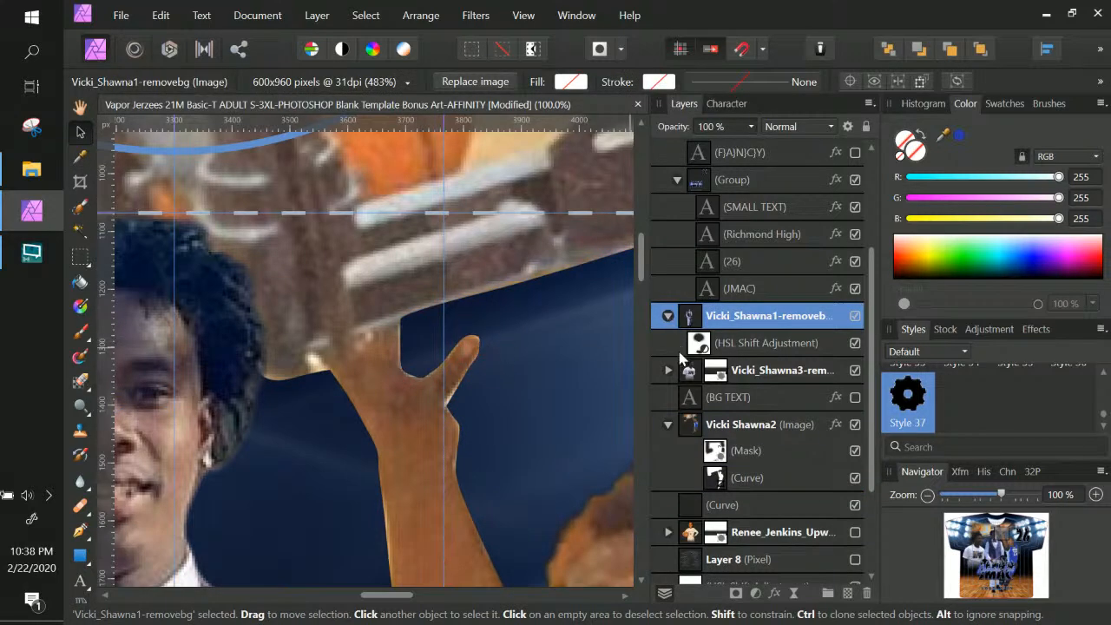
pyautogui.click(741, 477)
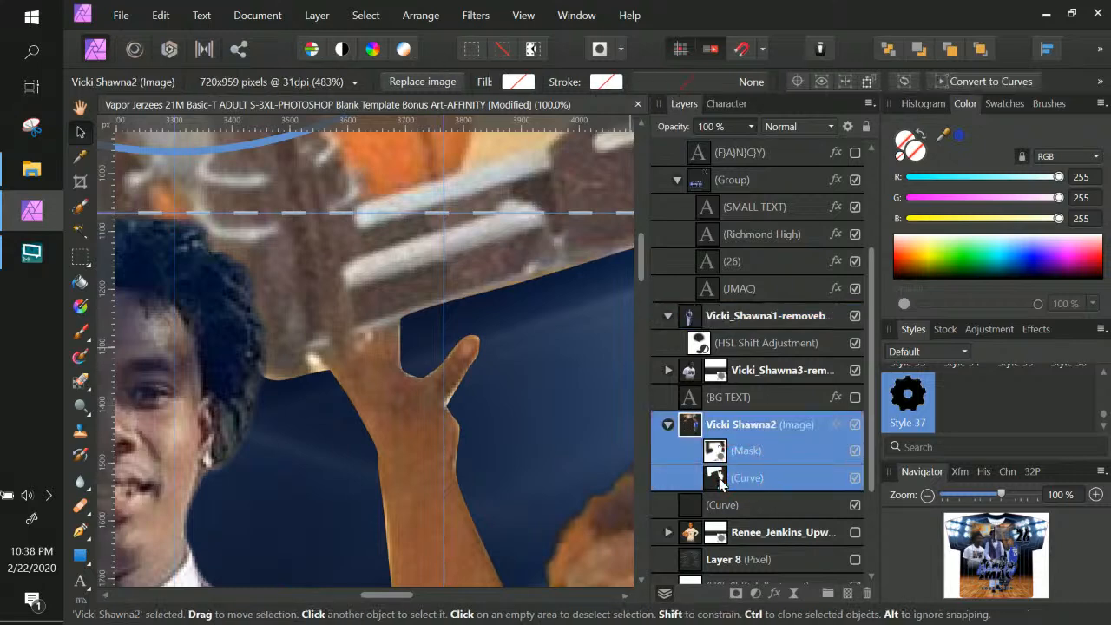
pyautogui.doubleClick(719, 479)
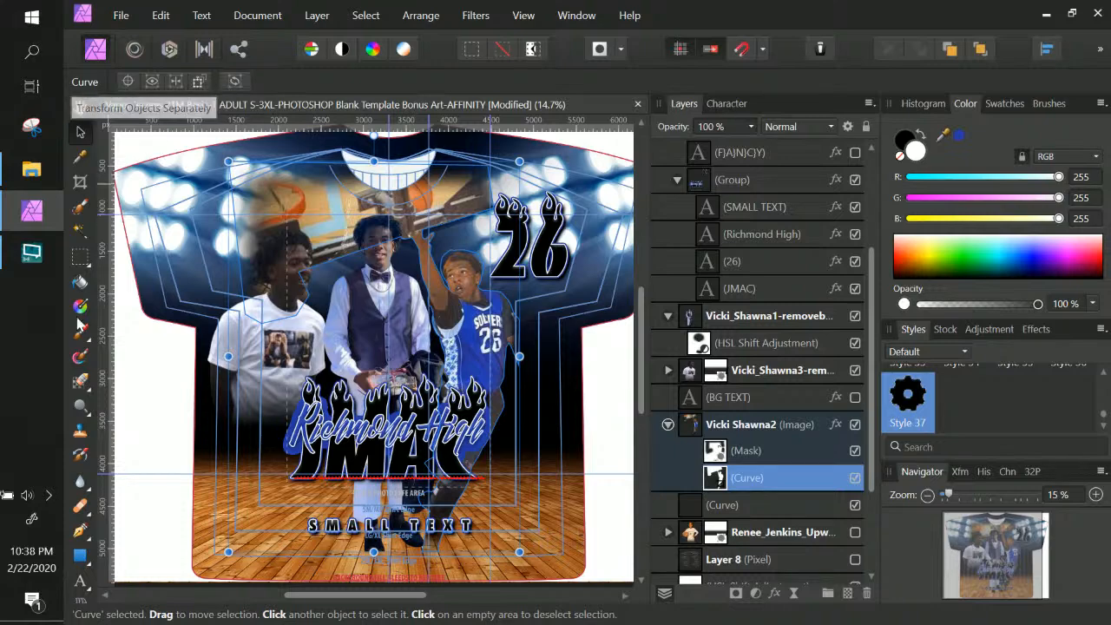
pyautogui.press('ctrl+KP_Add')
pyautogui.press('ctrl+KP_Add')
pyautogui.press('ctrl+KP_Add')
pyautogui.press('ctrl+KP_Add')
pyautogui.press('ctrl+KP_Add')
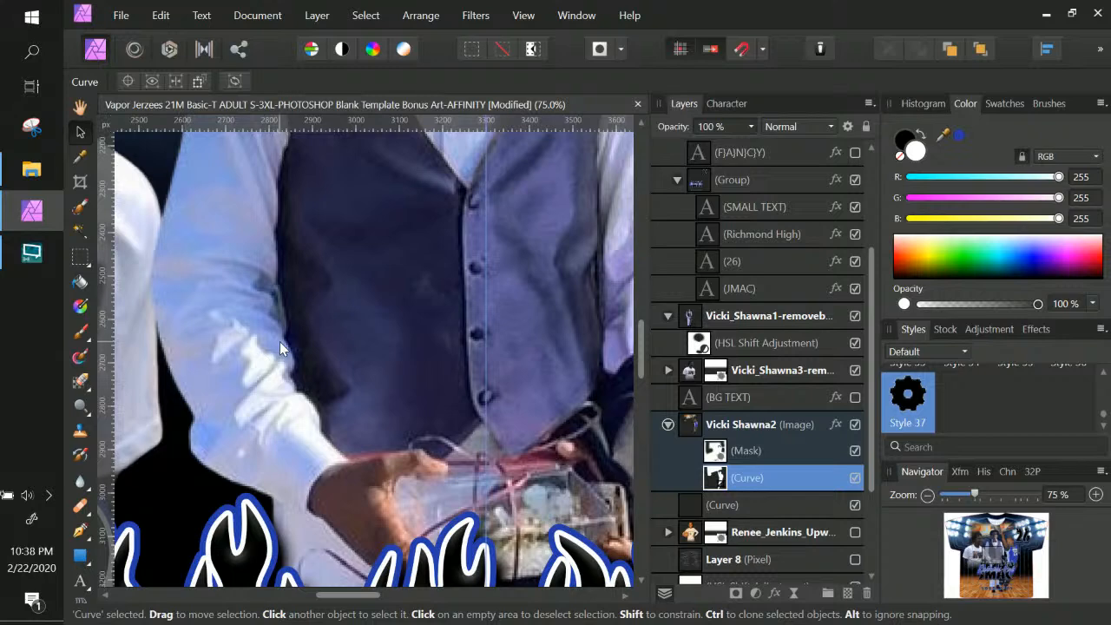
pyautogui.press('space')
pyautogui.moveTo(408, 260)
pyautogui.mouseDown()
pyautogui.moveTo(443, 422)
pyautogui.moveTo(269, 409)
pyautogui.moveTo(347, 477)
pyautogui.moveTo(341, 469)
pyautogui.mouseUp()
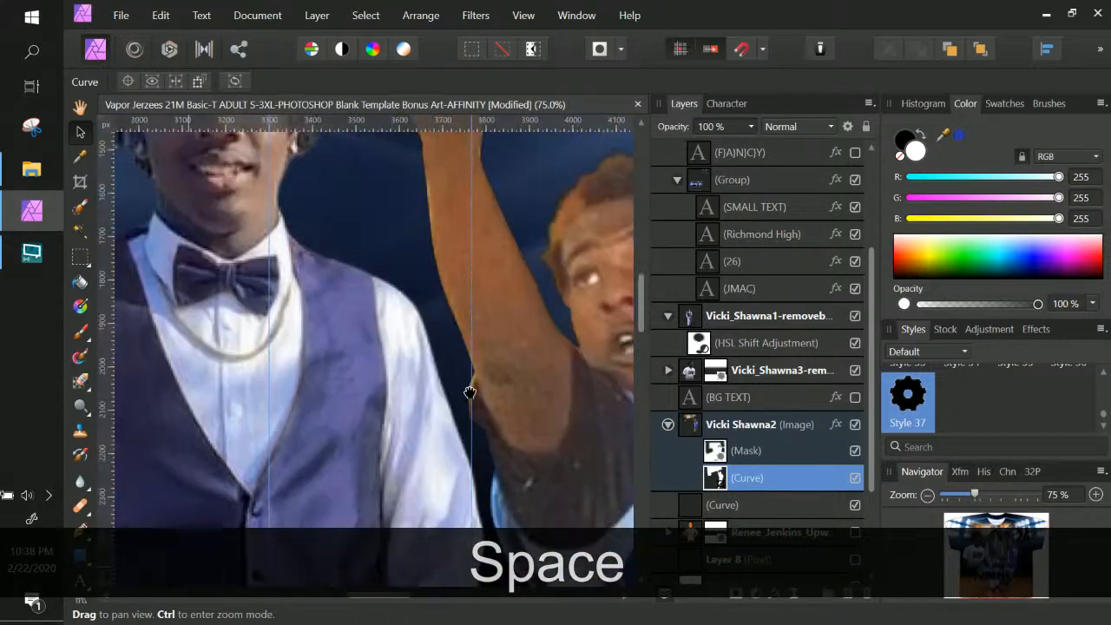
pyautogui.moveTo(471, 377); pyautogui.dragTo(466, 554)
pyautogui.moveTo(457, 281); pyautogui.dragTo(428, 321)
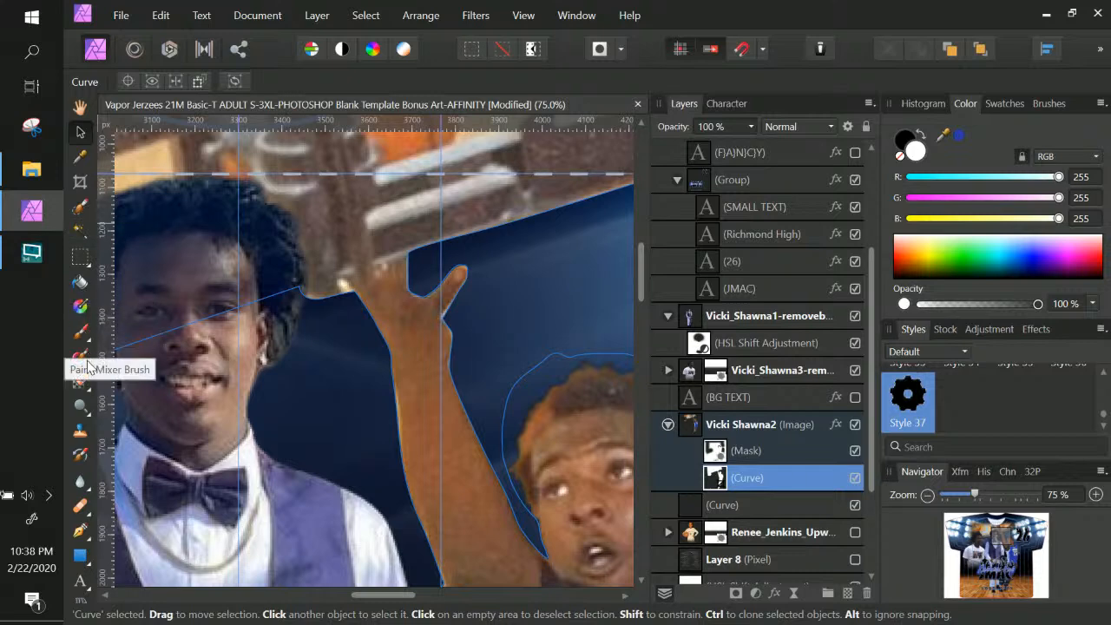
pyautogui.click(90, 531)
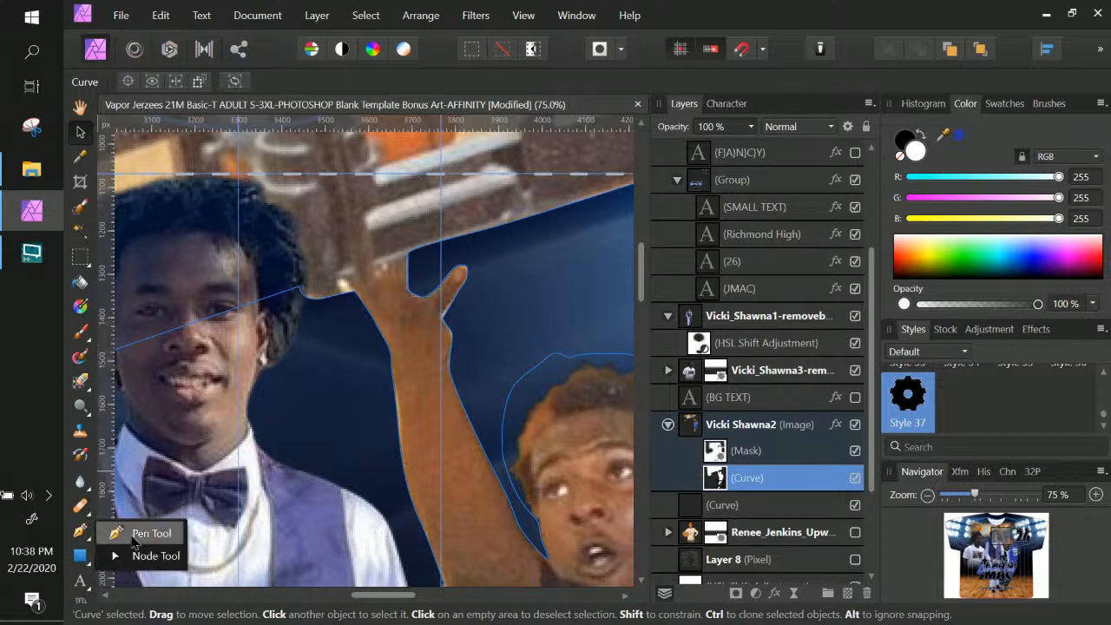
# Zoom to 200% on the raised hand and pull the first curve node in to hug it
pyautogui.click(140, 560)
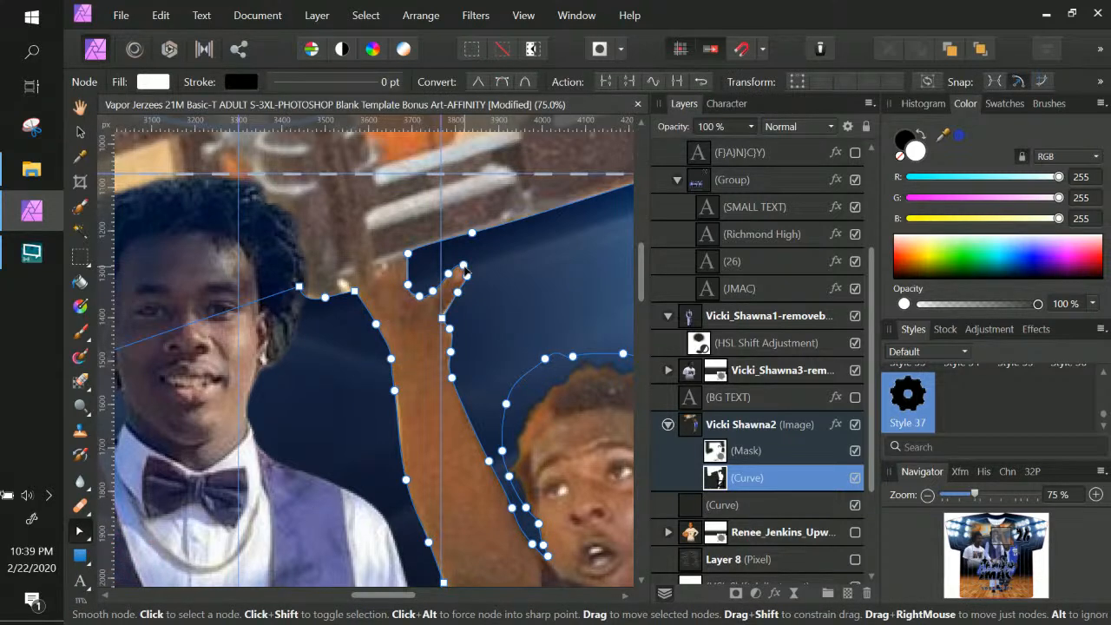
pyautogui.press('ctrl+KP_Add')
pyautogui.press('ctrl+KP_Add')
pyautogui.press('ctrl+KP_Add')
pyautogui.press('space')
pyautogui.moveTo(448, 287); pyautogui.dragTo(381, 436)
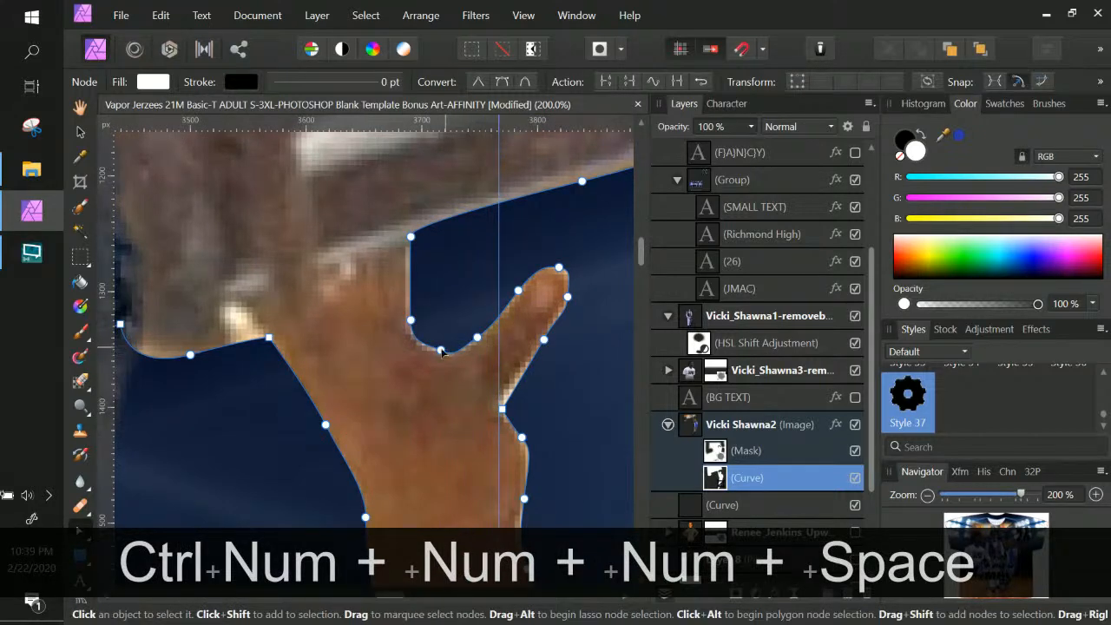
pyautogui.click(440, 349)
pyautogui.moveTo(441, 354); pyautogui.dragTo(404, 319)
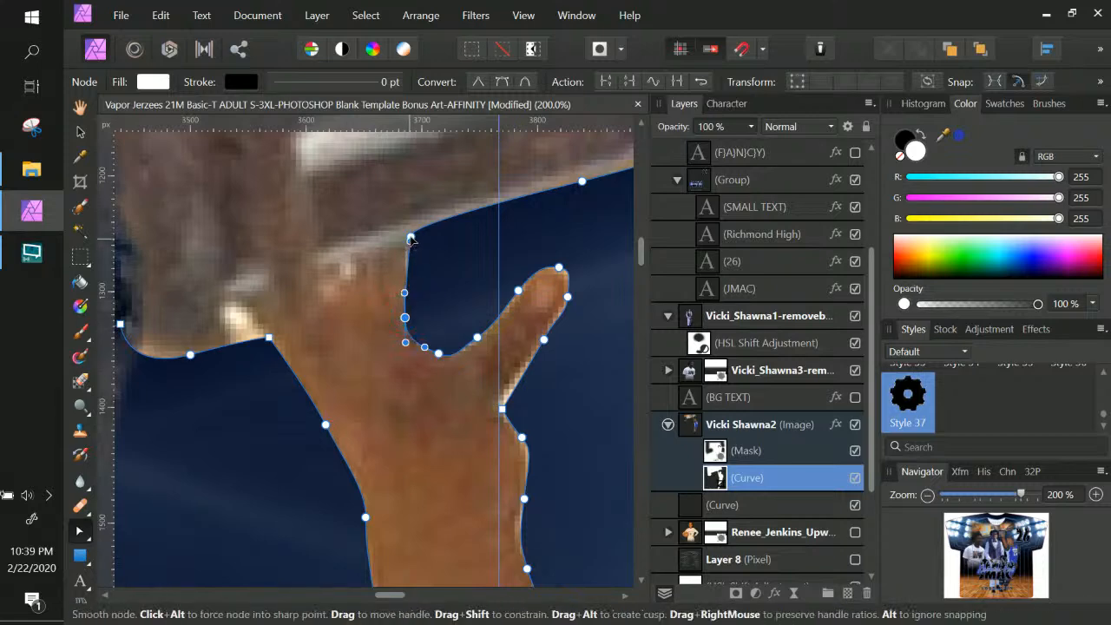
# Reshape the curve between thumb and finger and pull in the fingertip's right edge
pyautogui.moveTo(408, 244); pyautogui.dragTo(404, 248)
pyautogui.click(408, 237)
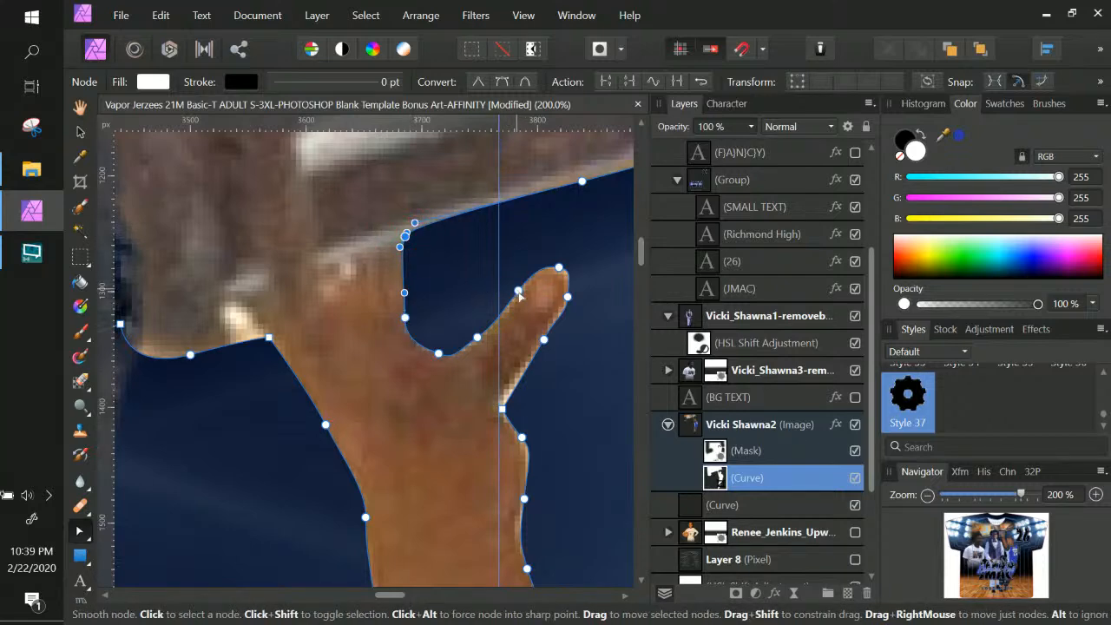
pyautogui.click(520, 297)
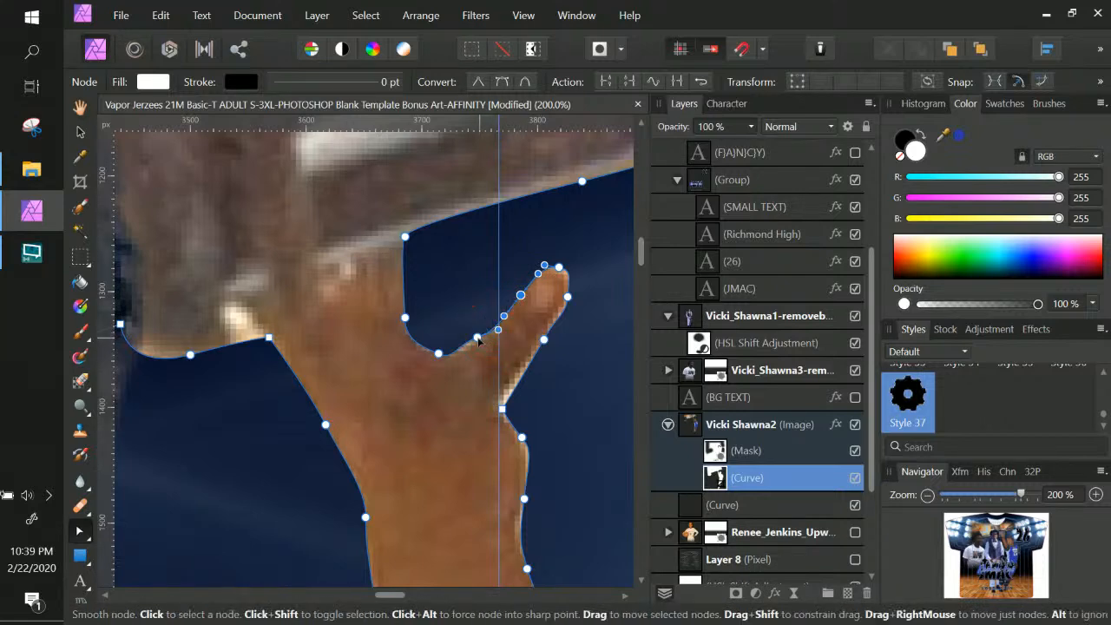
pyautogui.moveTo(478, 347); pyautogui.dragTo(497, 335)
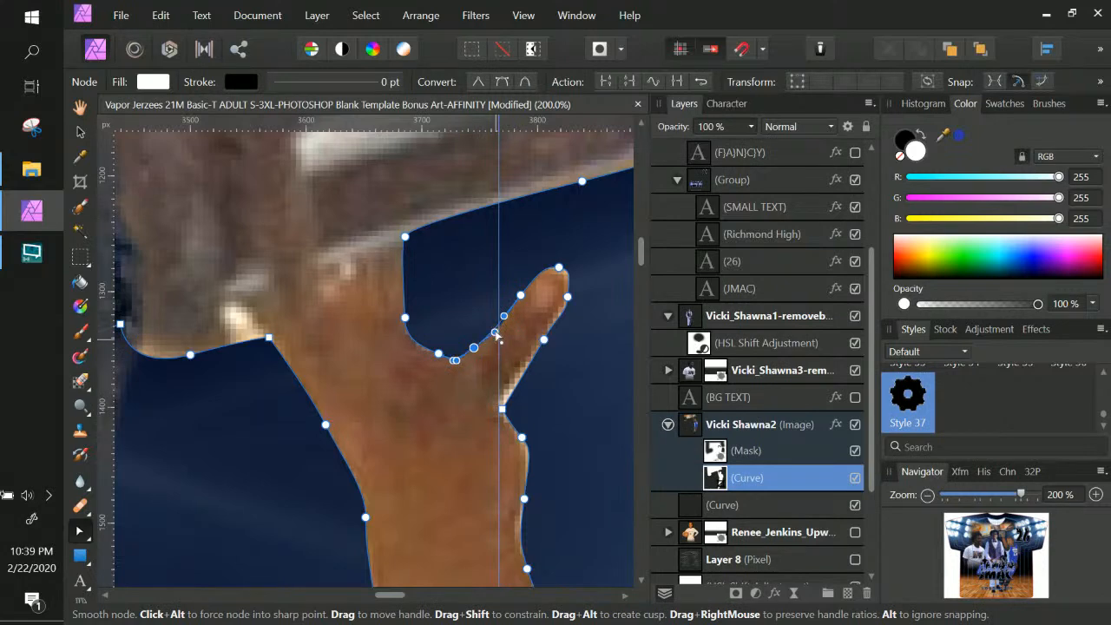
pyautogui.click(559, 271)
pyautogui.moveTo(567, 297)
pyautogui.mouseDown()
pyautogui.moveTo(559, 307)
pyautogui.moveTo(565, 277)
pyautogui.mouseUp()
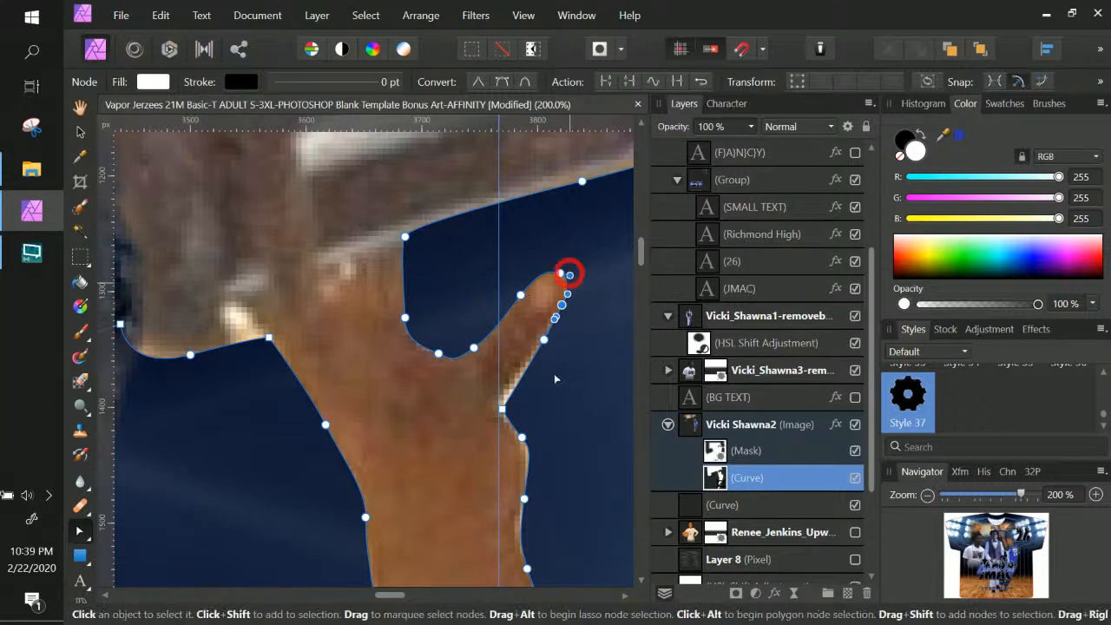
# Tuck the curve along the finger's edge and tighten it against the arm
pyautogui.moveTo(543, 340); pyautogui.dragTo(494, 392)
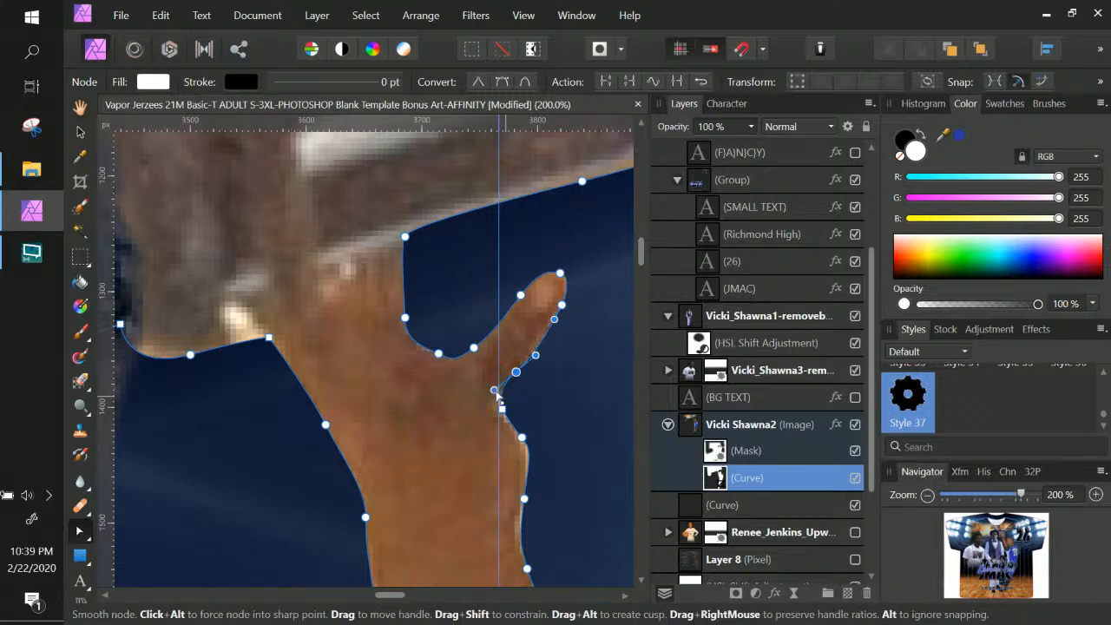
pyautogui.moveTo(537, 344); pyautogui.dragTo(535, 335)
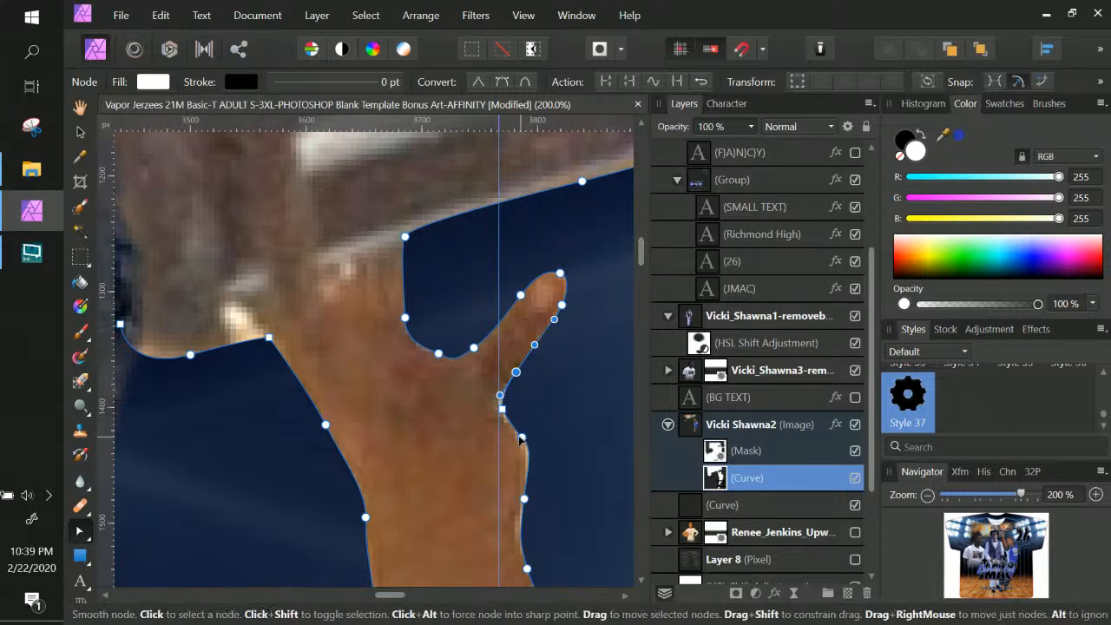
pyautogui.moveTo(521, 439); pyautogui.dragTo(514, 440)
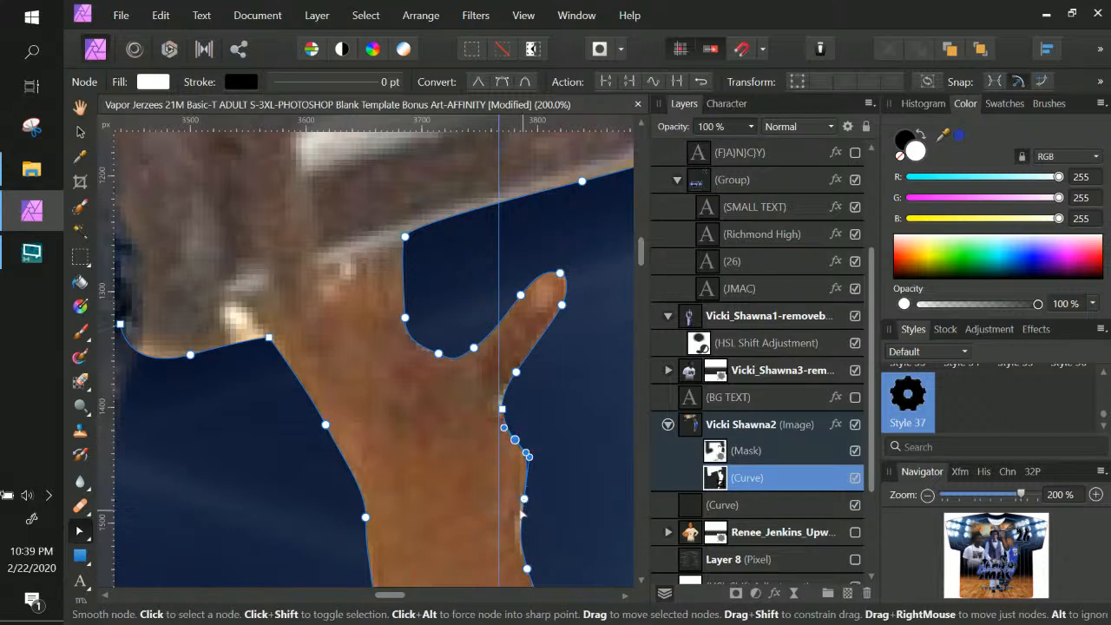
pyautogui.moveTo(523, 499); pyautogui.dragTo(516, 514)
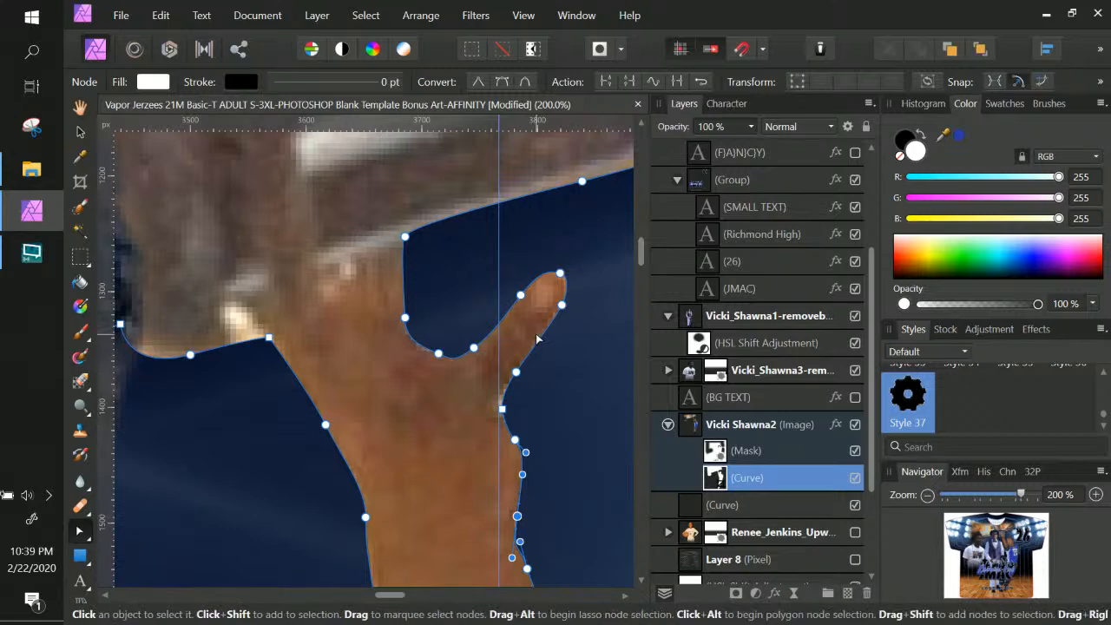
# Zoom out to frame the jersey and move the vest player slightly lower
pyautogui.press('ctrl+KP_Subtract')
pyautogui.press('ctrl+KP_Subtract')
pyautogui.press('ctrl+KP_Subtract')
pyautogui.press('ctrl+KP_Subtract')
pyautogui.press('ctrl+KP_Subtract')
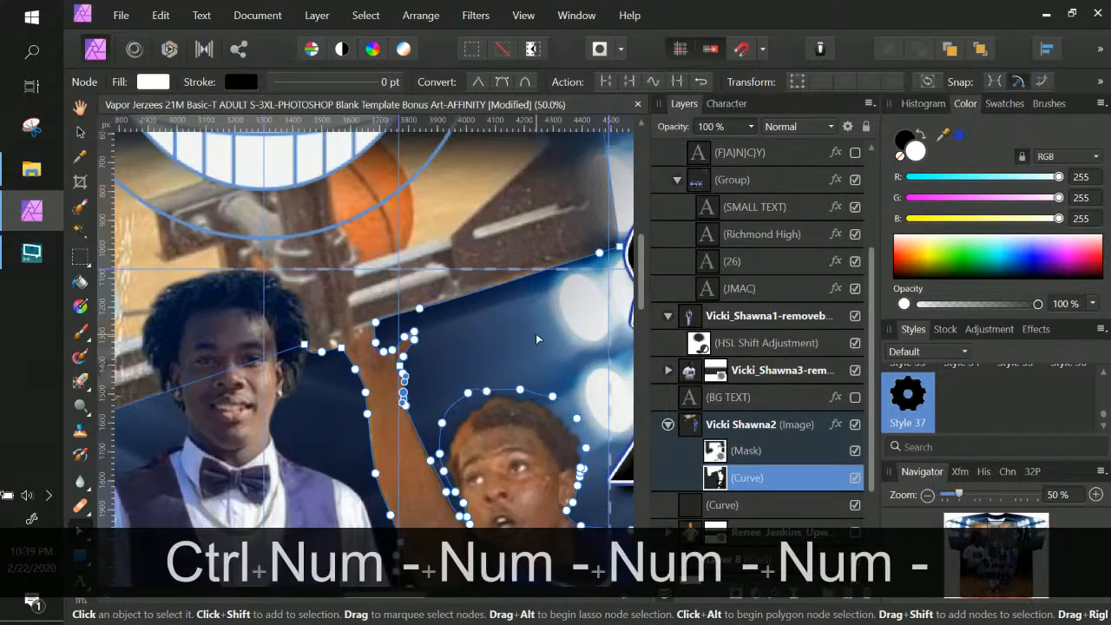
pyautogui.press('ctrl+KP_Subtract')
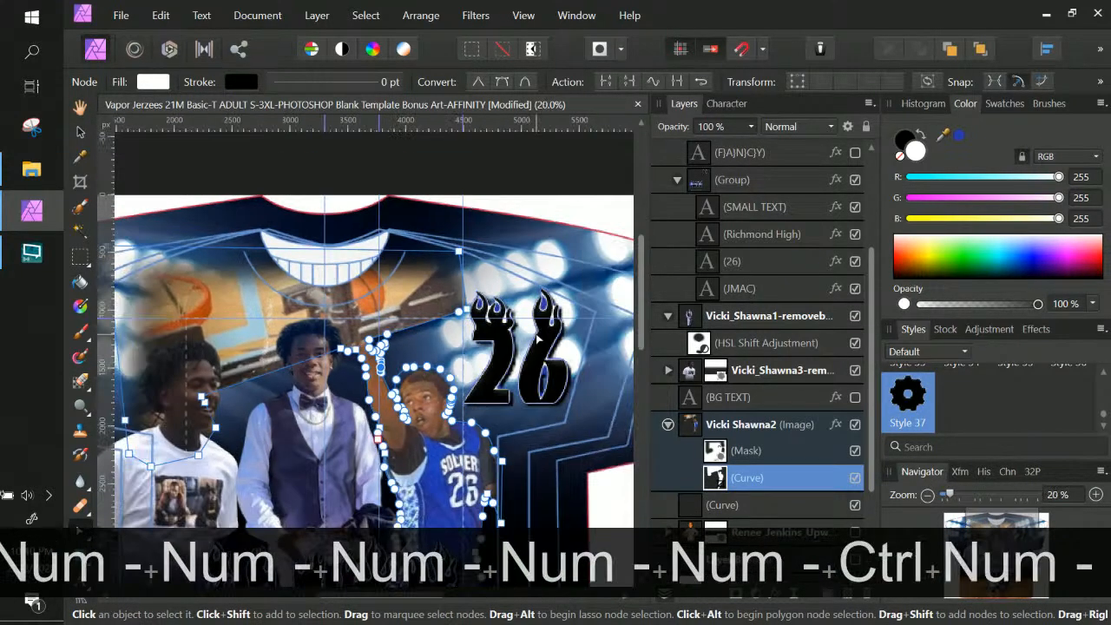
pyautogui.press('ctrl+KP_Subtract')
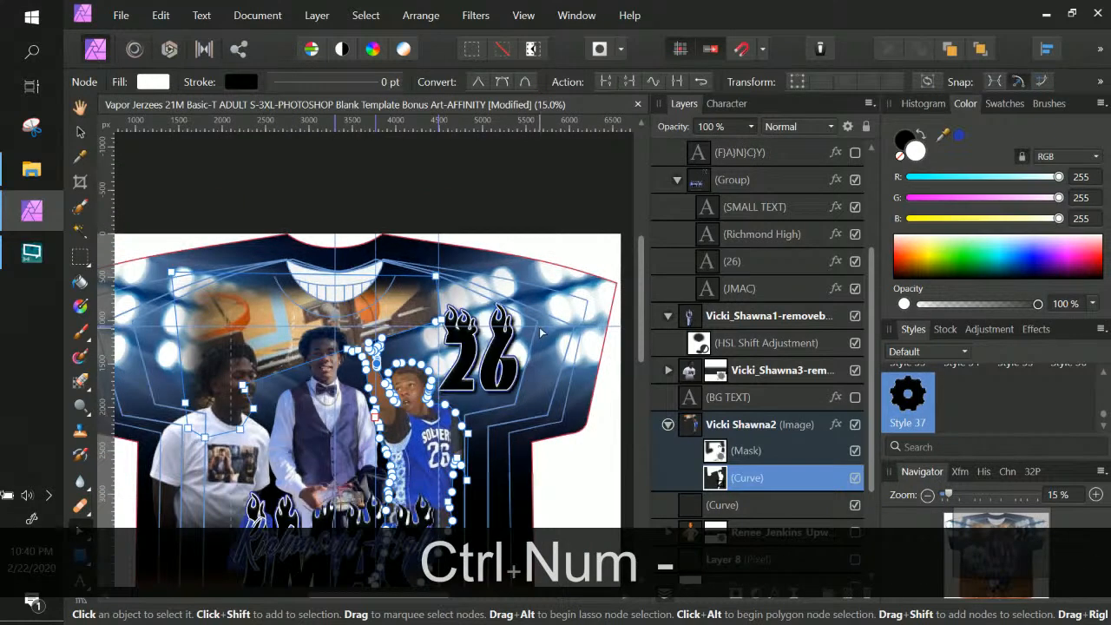
pyautogui.press('space')
pyautogui.moveTo(525, 400); pyautogui.dragTo(600, 347)
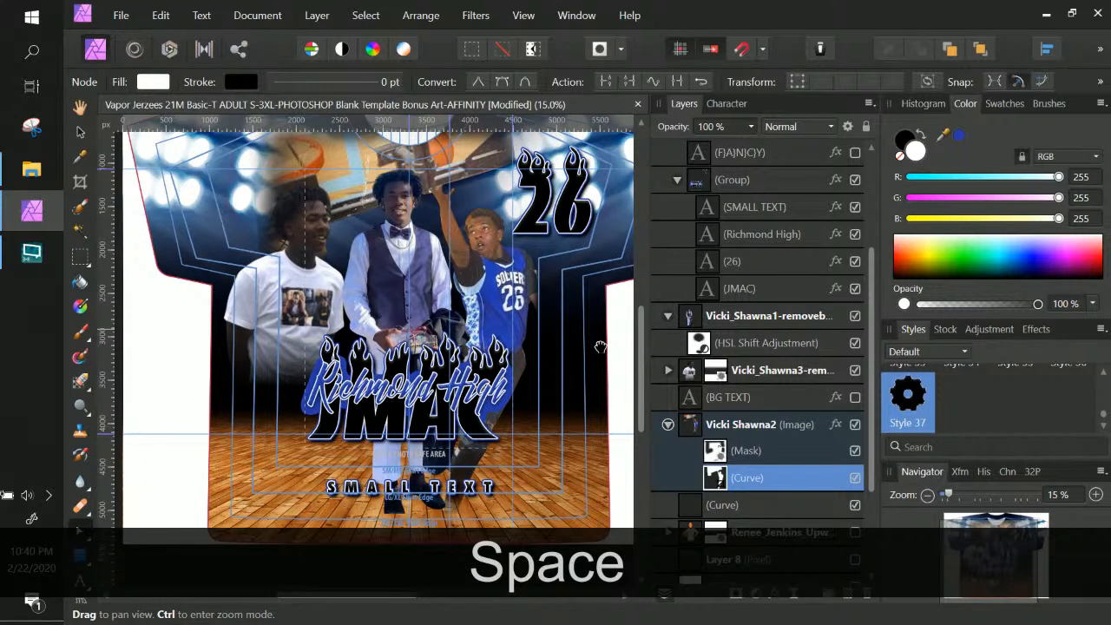
pyautogui.click(80, 131)
pyautogui.click(420, 278)
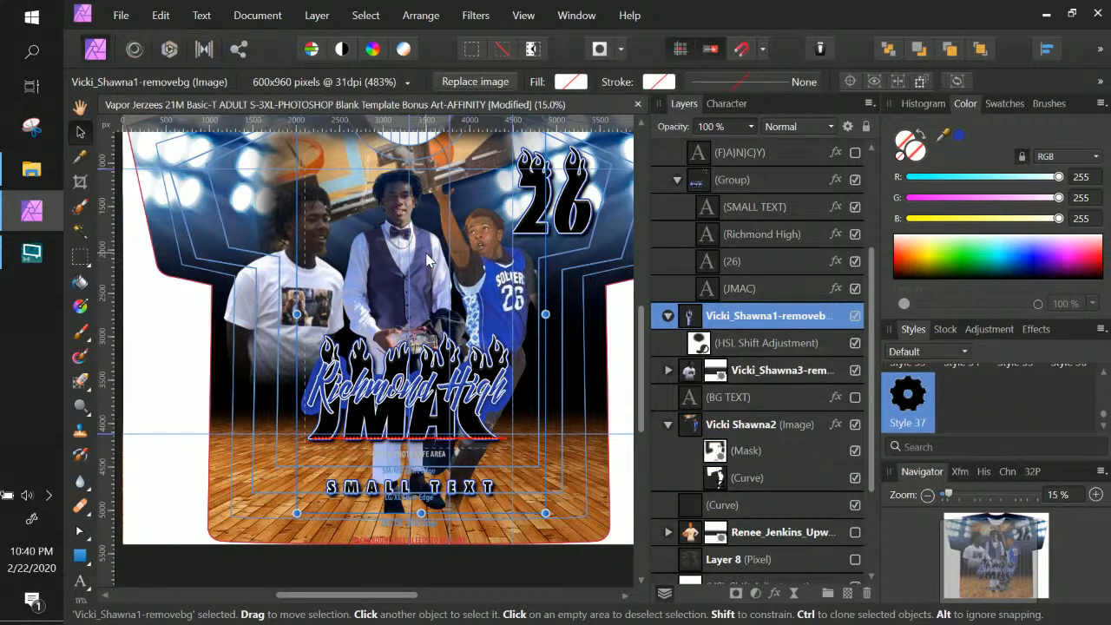
pyautogui.moveTo(425, 271)
pyautogui.mouseDown()
pyautogui.moveTo(426, 282)
pyautogui.moveTo(416, 249)
pyautogui.moveTo(422, 286)
pyautogui.mouseUp()
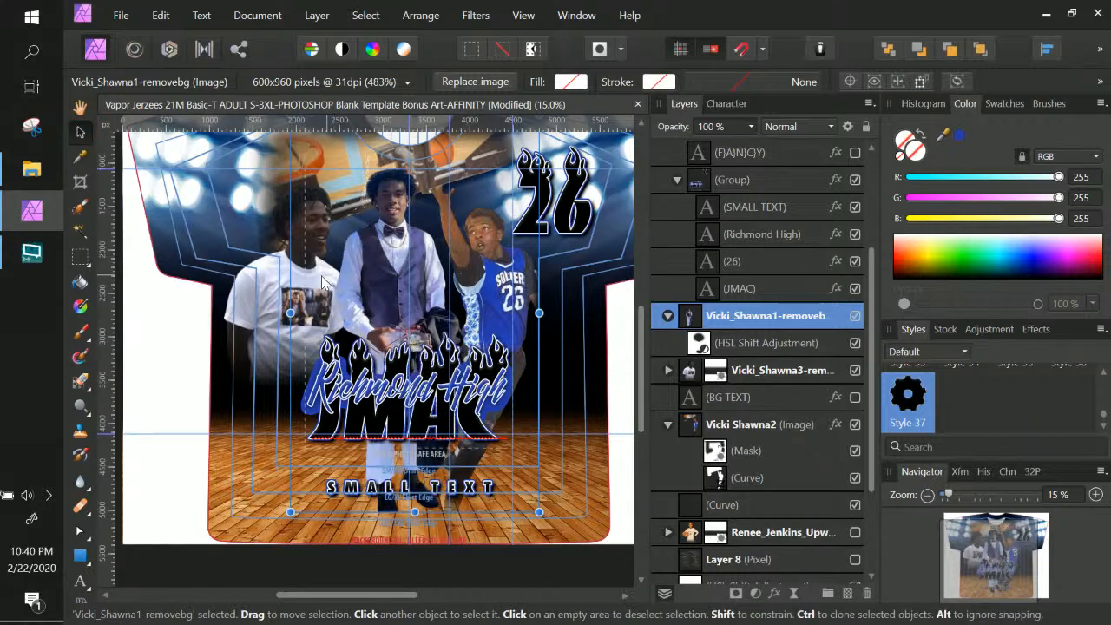
# Shrink the white-shirt player and nudge it slightly right and down
pyautogui.click(280, 285)
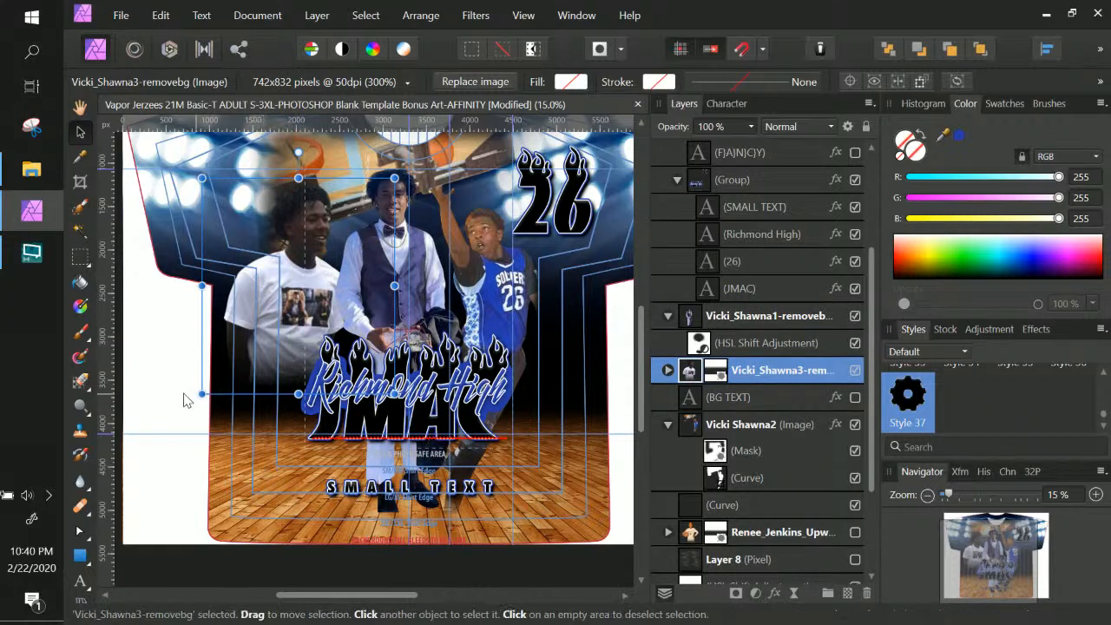
pyautogui.moveTo(202, 386); pyautogui.dragTo(230, 367)
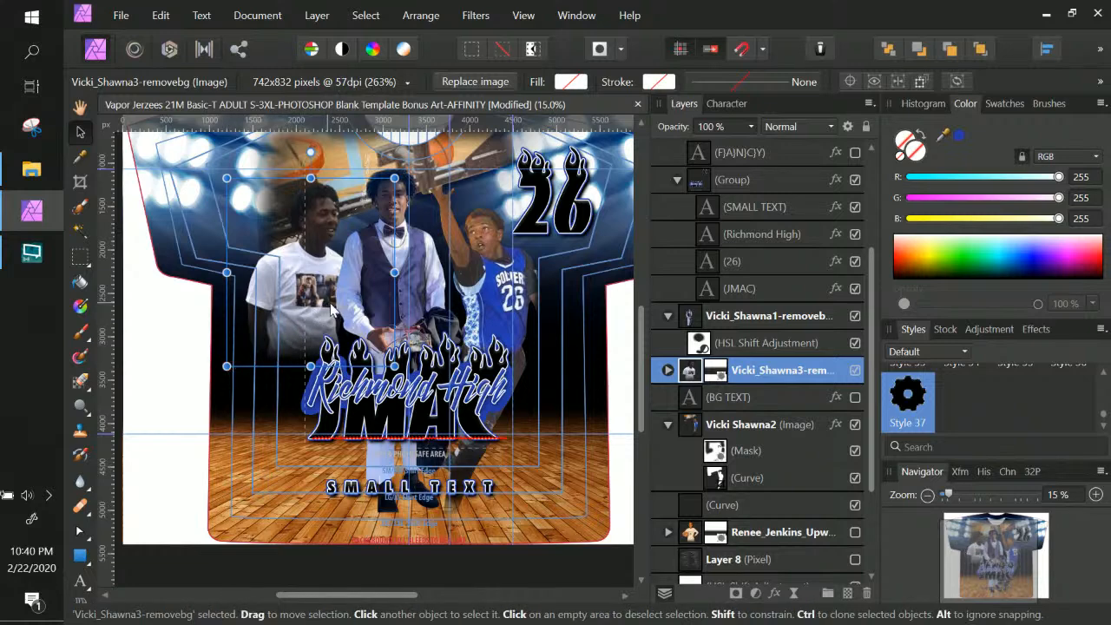
pyautogui.moveTo(320, 331); pyautogui.dragTo(326, 333)
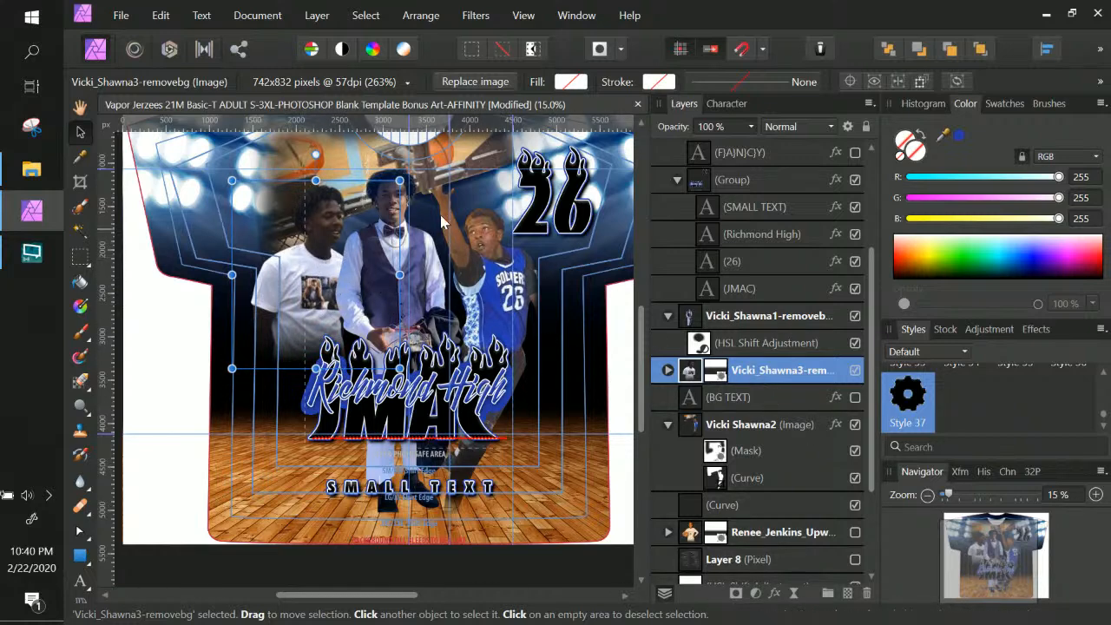
# Lower Vicki_Shawna3-removebg to 50% opacity, then undo a trial grouping of the layer
pyautogui.click(750, 127)
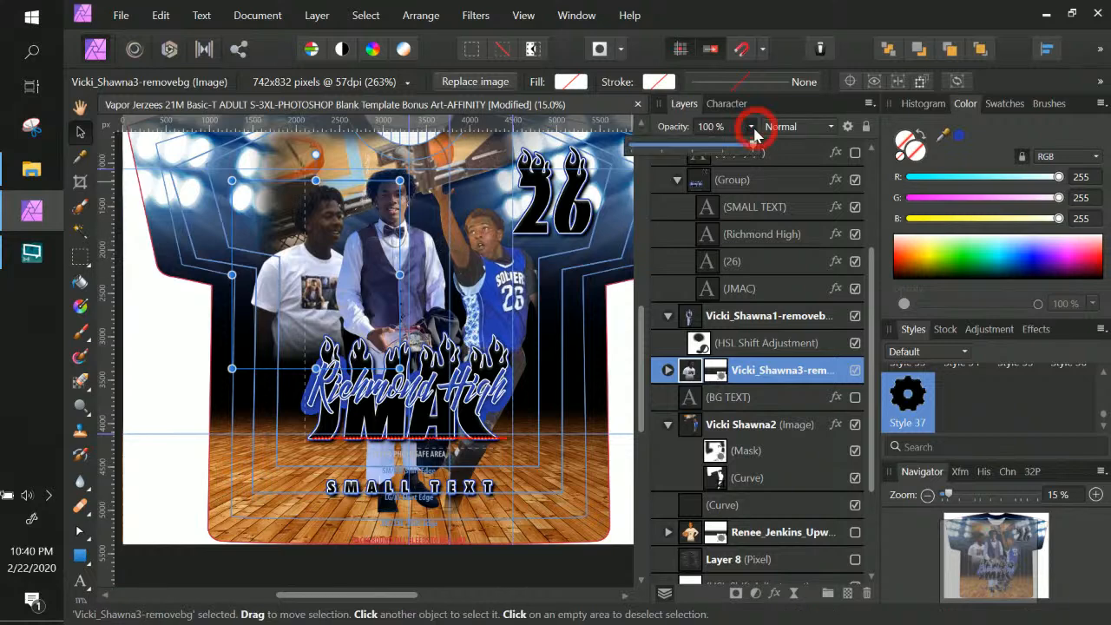
pyautogui.moveTo(752, 146); pyautogui.dragTo(694, 154)
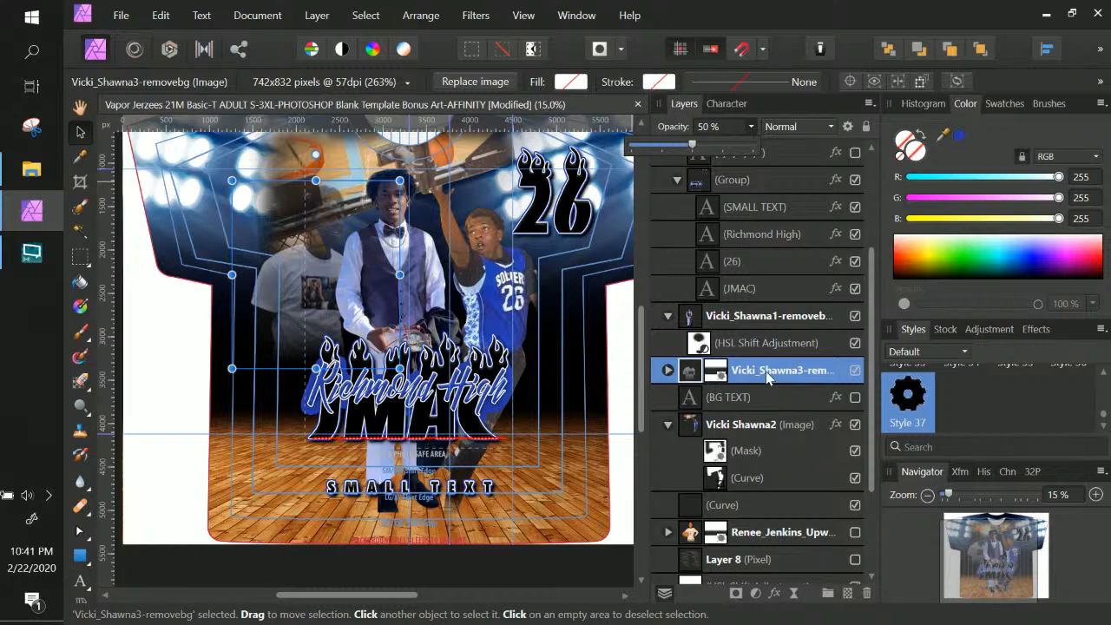
pyautogui.press('ctrl')
pyautogui.press('ctrl')
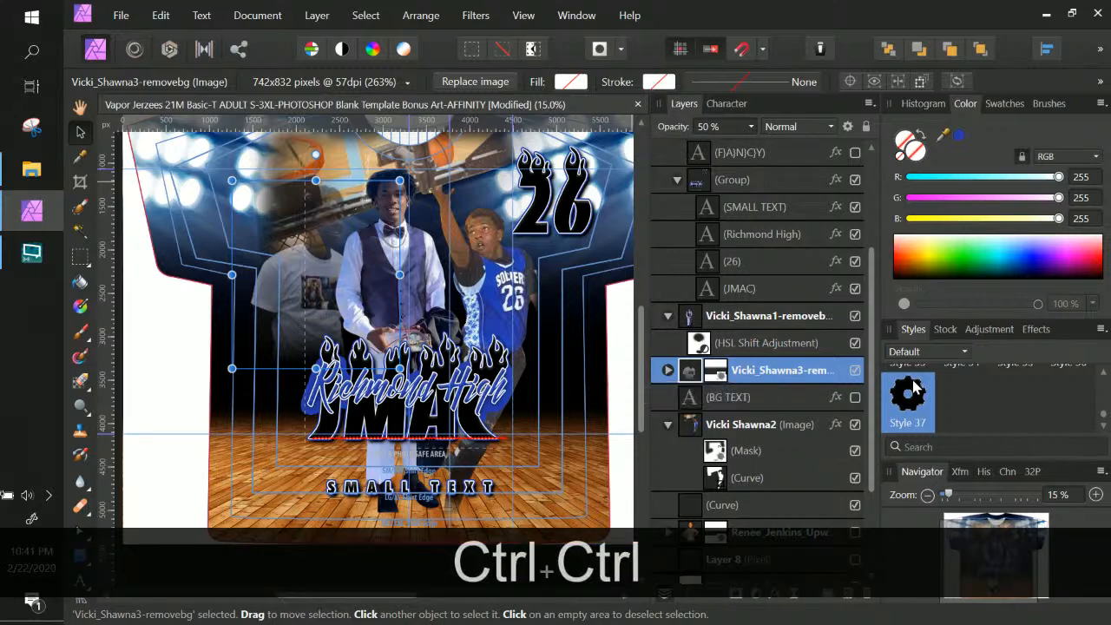
pyautogui.hotkey('ctrl', 'g')
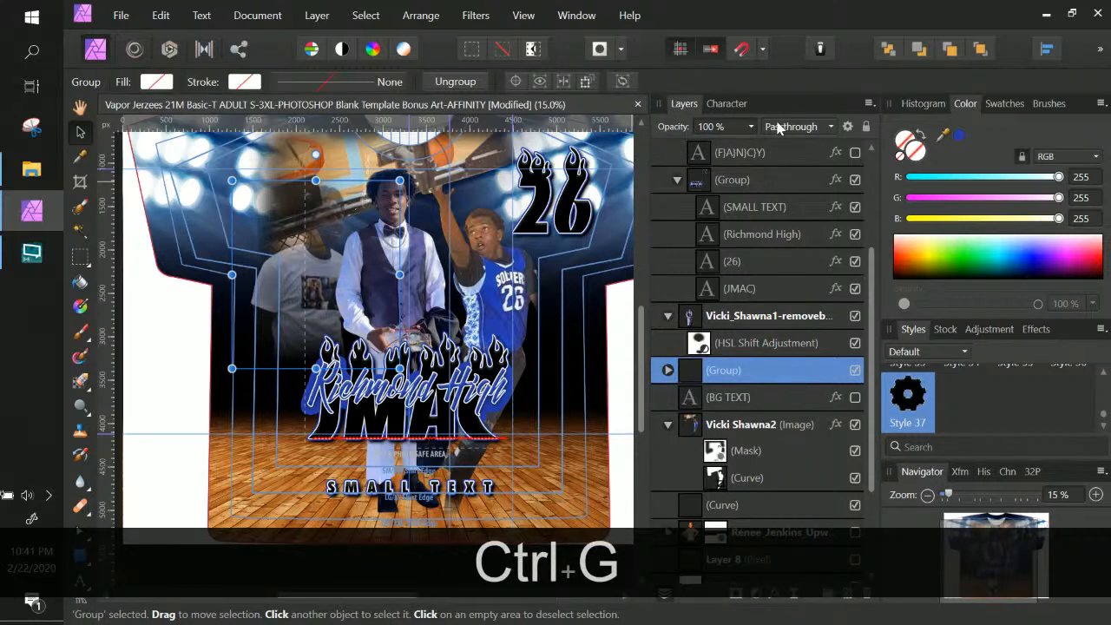
pyautogui.hotkey('ctrl', 'z')
pyautogui.hotkey('ctrl', 'z')
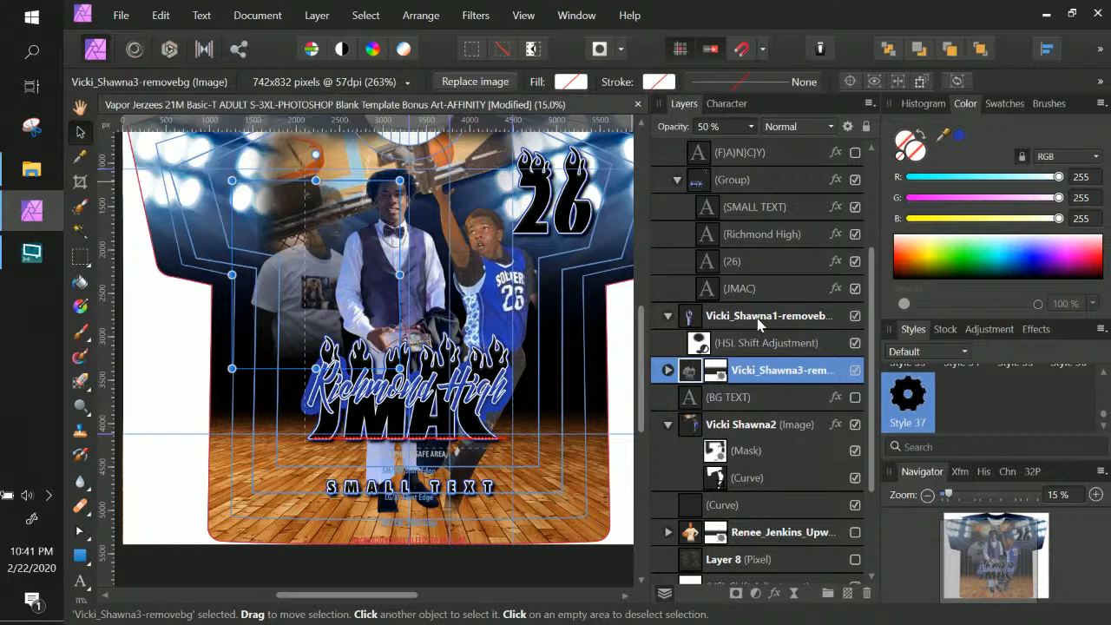
pyautogui.keyDown('ctrl'); pyautogui.click(755, 424); pyautogui.keyUp('ctrl')
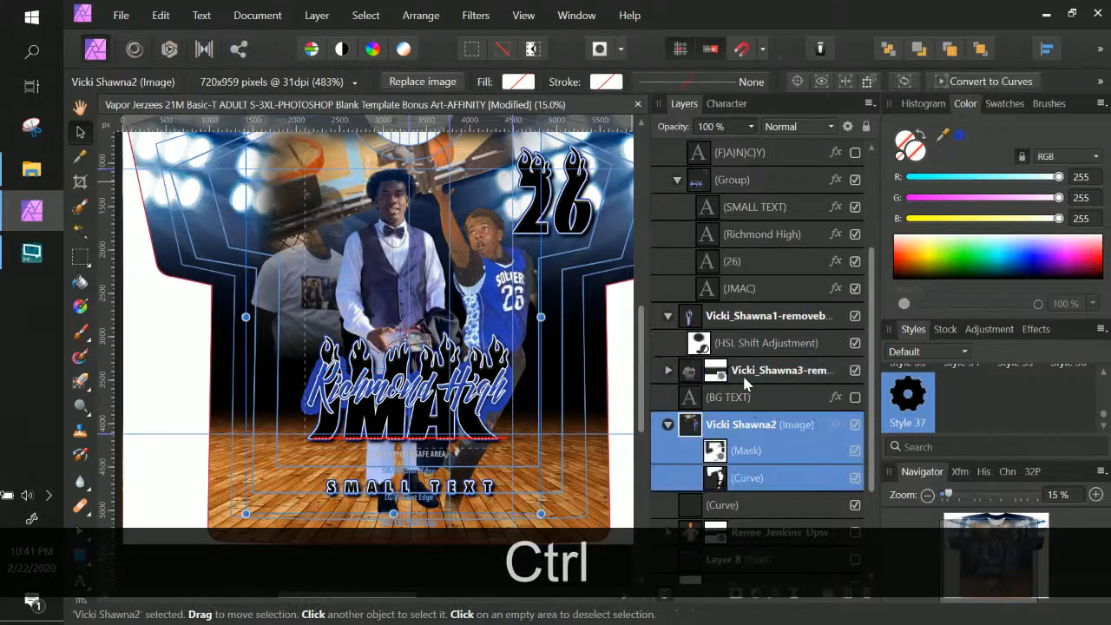
pyautogui.keyDown('ctrl'); pyautogui.click(751, 380); pyautogui.keyUp('ctrl')
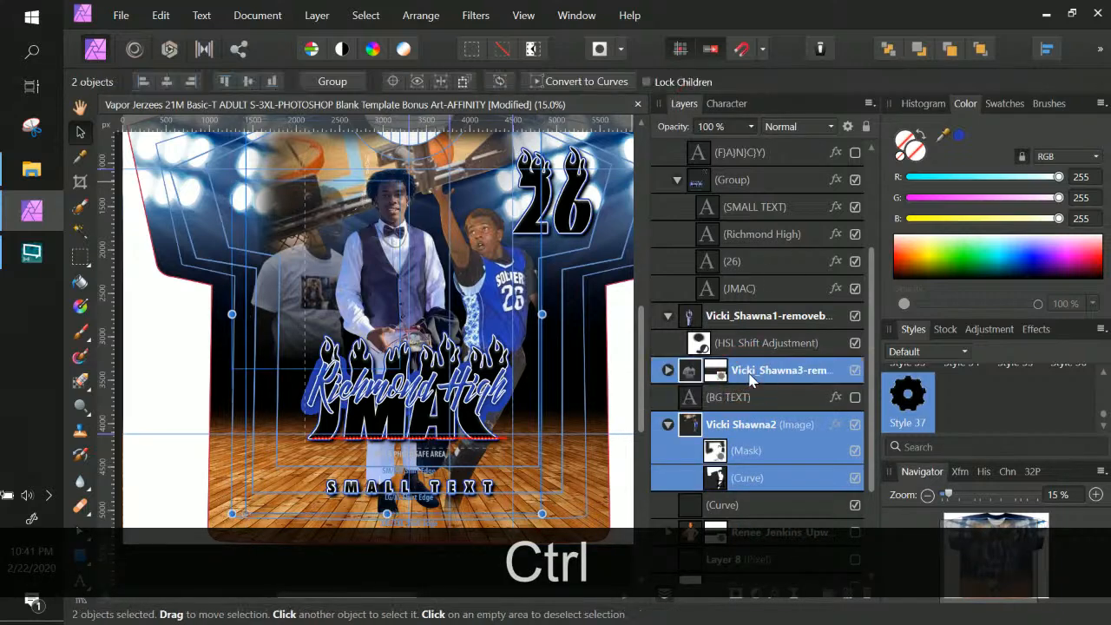
pyautogui.hotkey('ctrl', 'g')
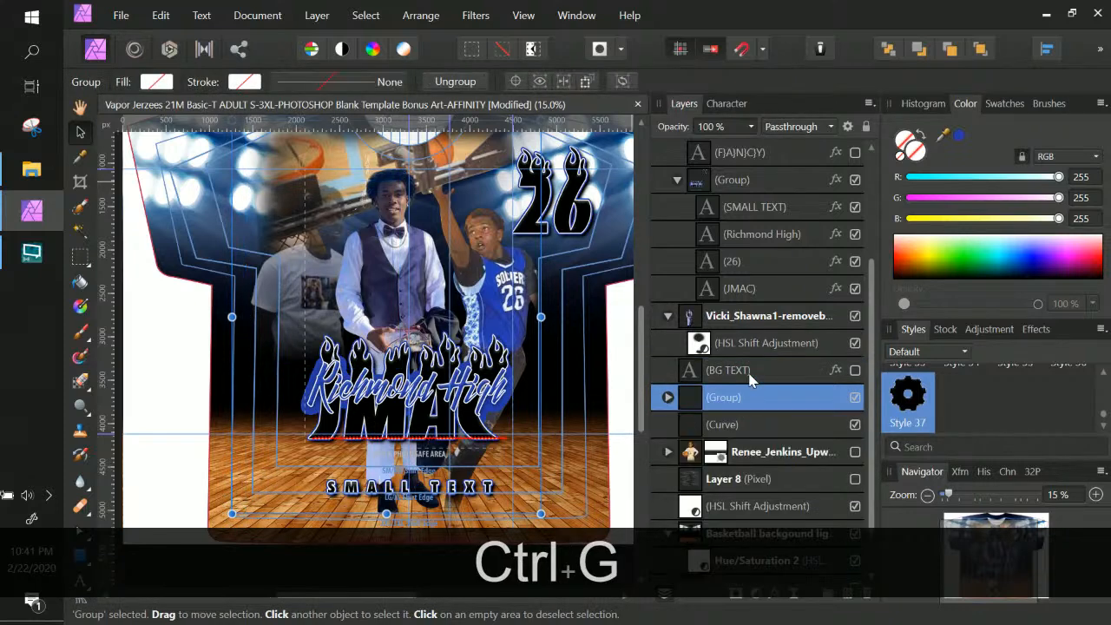
pyautogui.click(668, 398)
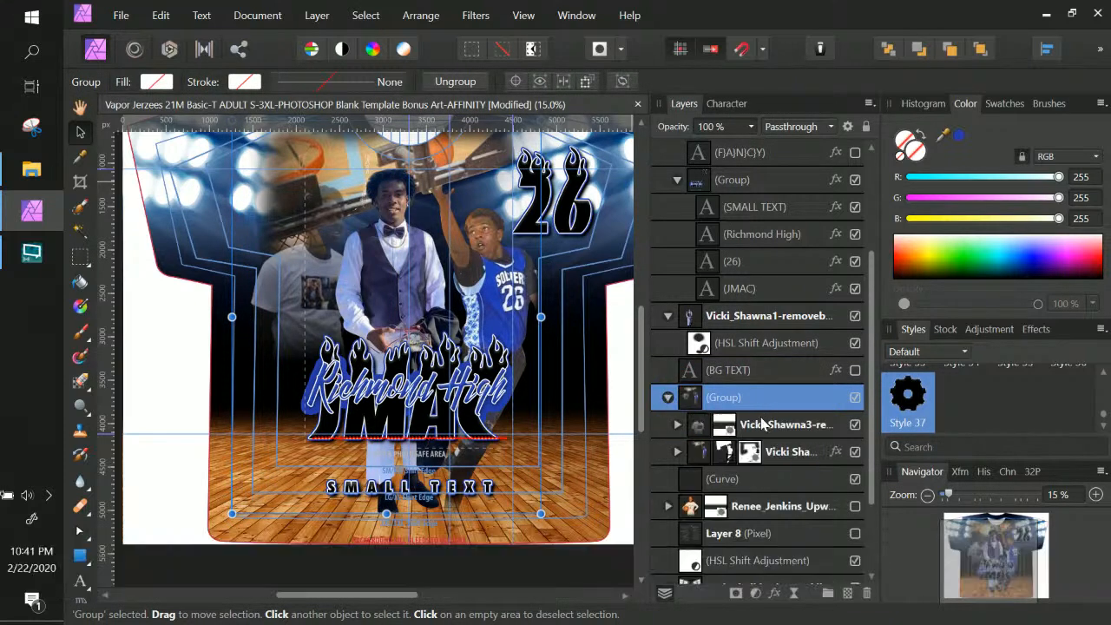
# Restore Vicki_Shawna3 inside the group to 100% opacity and collapse the group
pyautogui.click(764, 425)
pyautogui.click(750, 126)
pyautogui.moveTo(752, 149); pyautogui.dragTo(683, 152)
pyautogui.moveTo(755, 149); pyautogui.dragTo(838, 151)
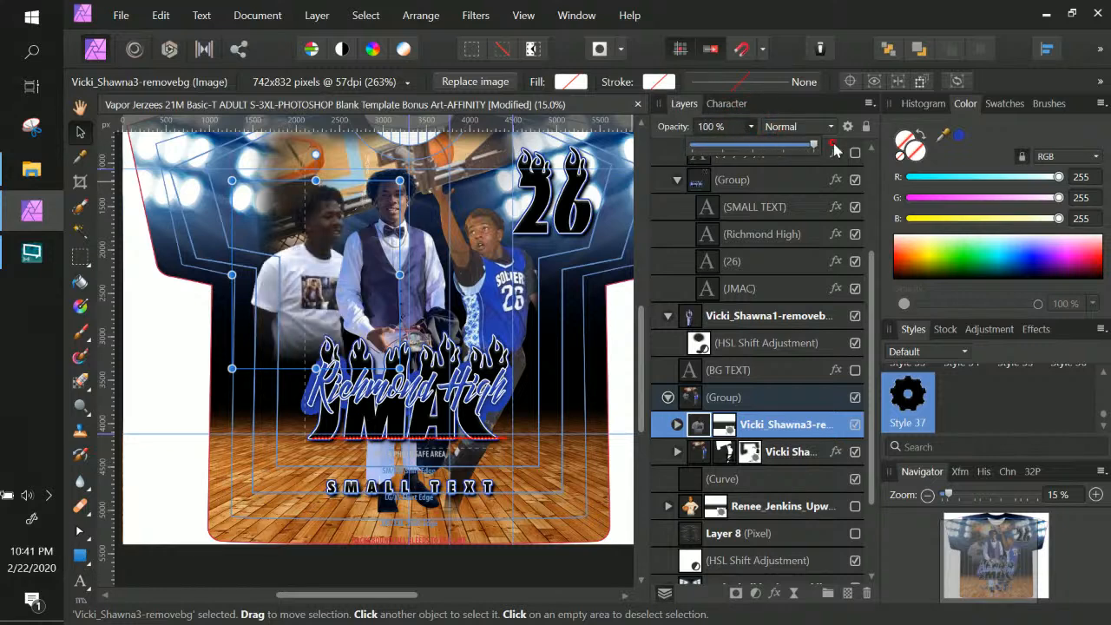
pyautogui.click(754, 402)
pyautogui.click(667, 397)
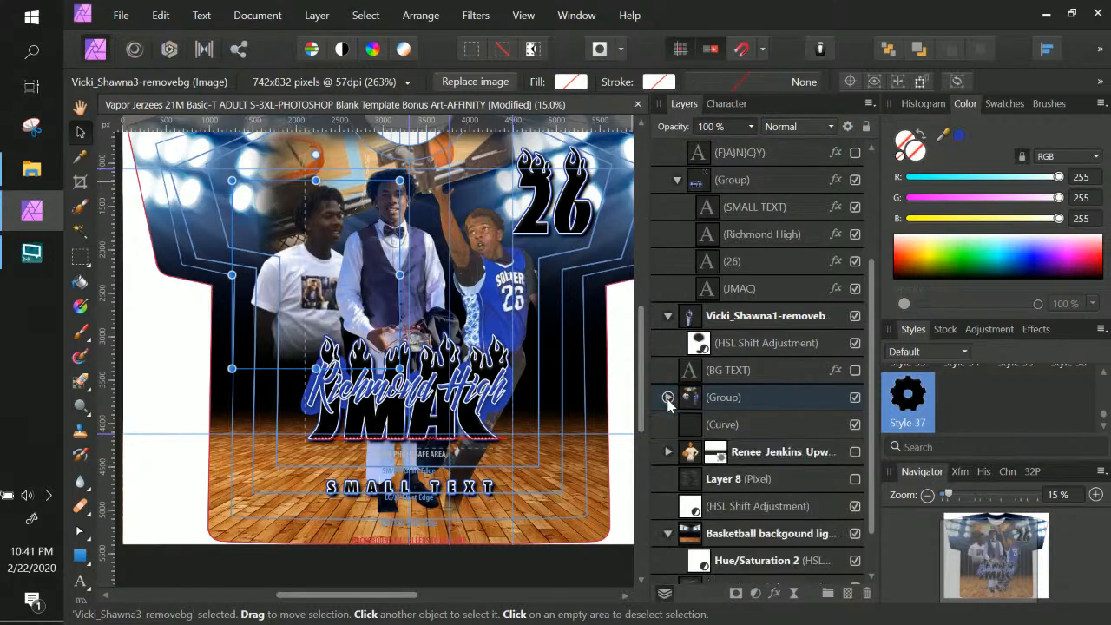
pyautogui.click(755, 593)
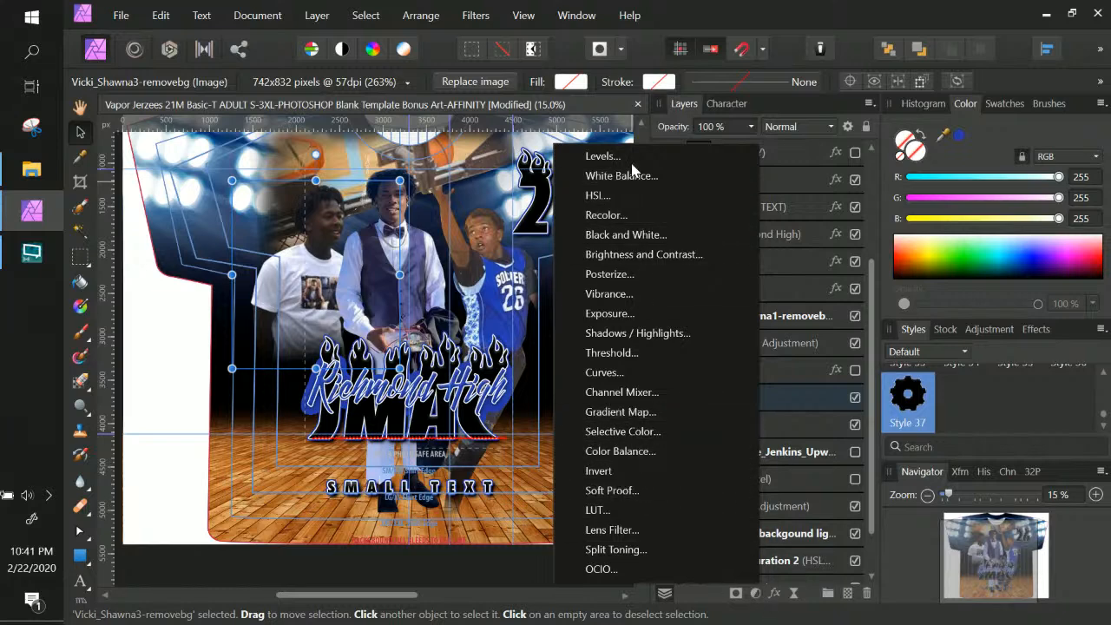
# Add a Black & White adjustment to the player group and tweak its opacity
pyautogui.click(624, 234)
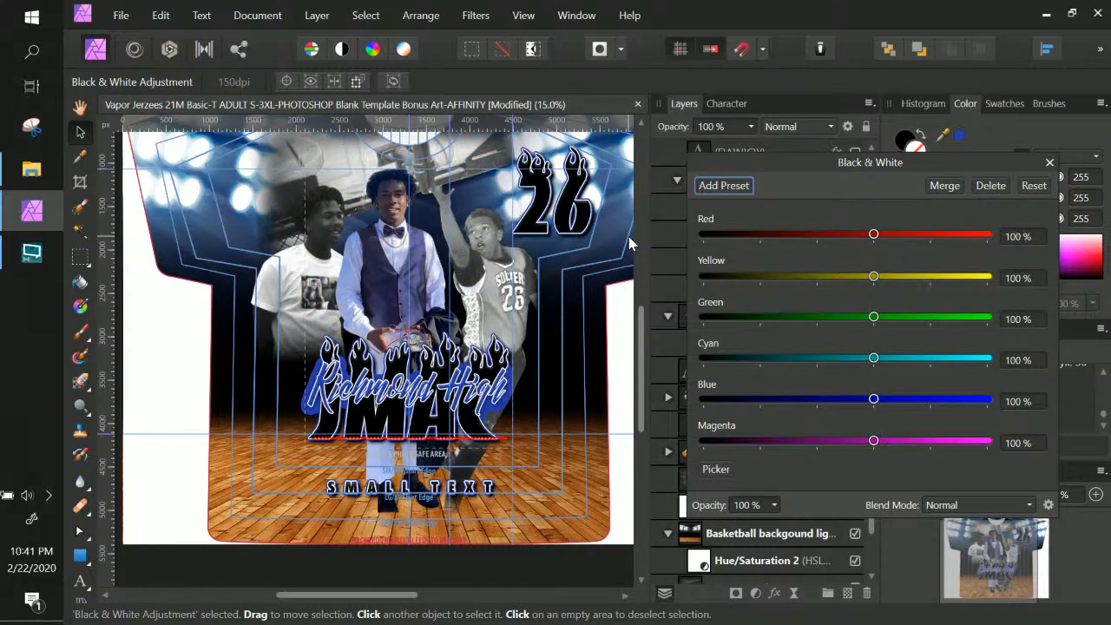
pyautogui.click(1049, 162)
pyautogui.click(750, 126)
pyautogui.moveTo(754, 148); pyautogui.dragTo(783, 153)
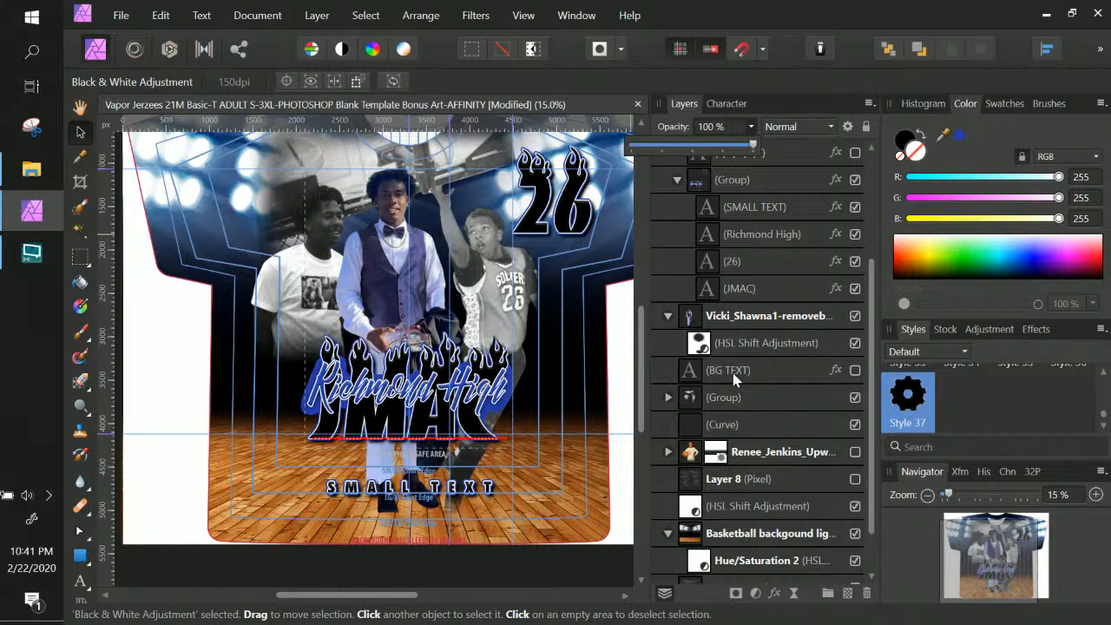
pyautogui.scroll(6, 746, 312)
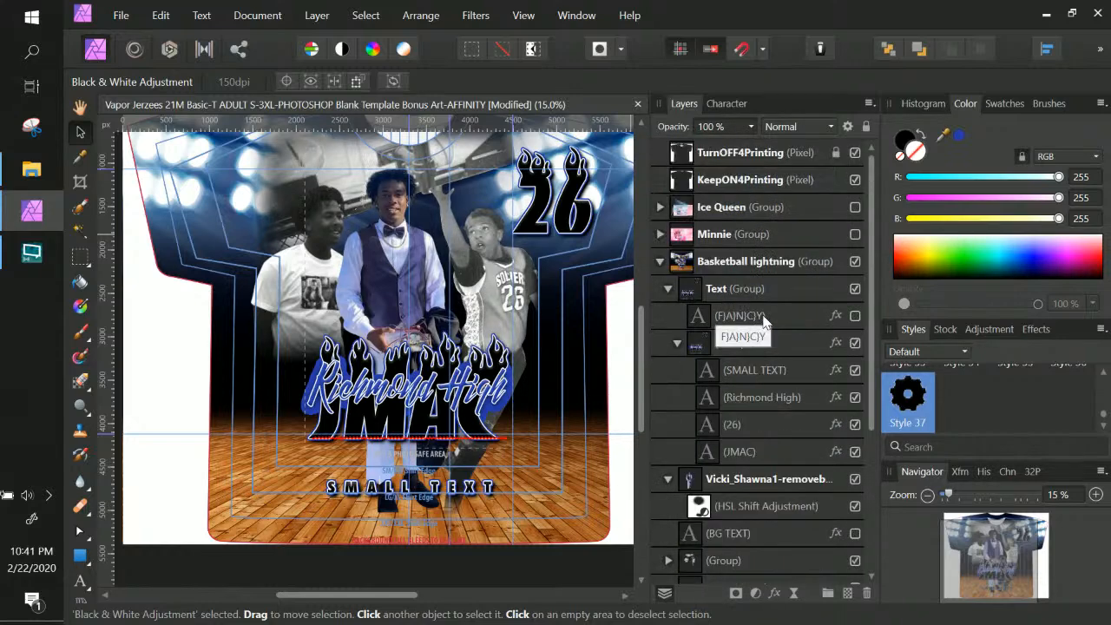
pyautogui.scroll(-2, 740, 346)
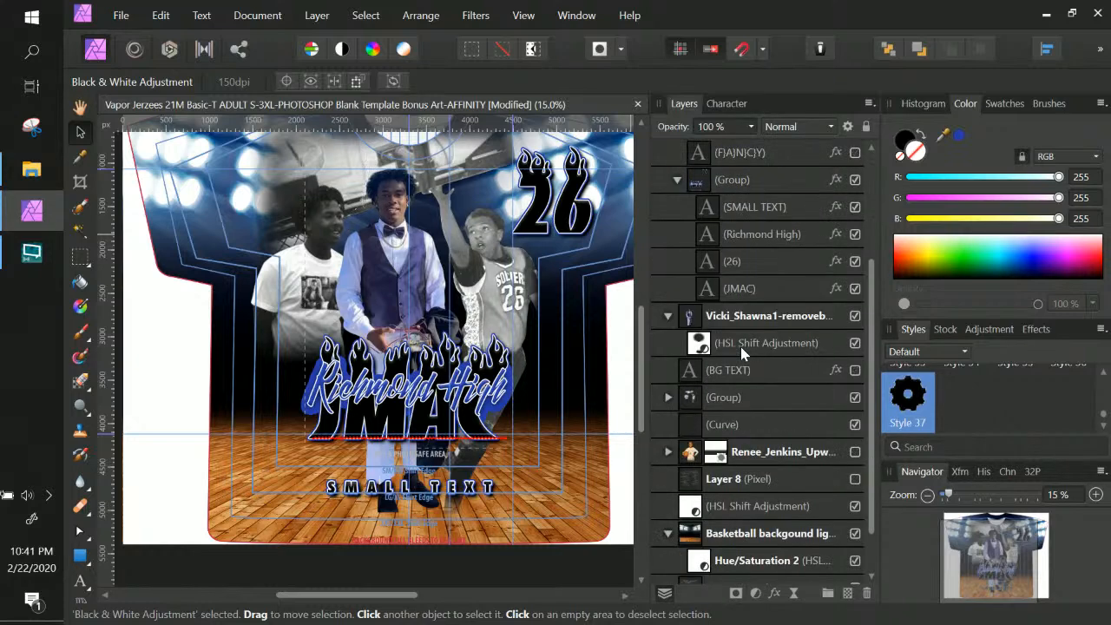
# Fade the (Group) of side players to 42% opacity
pyautogui.click(768, 399)
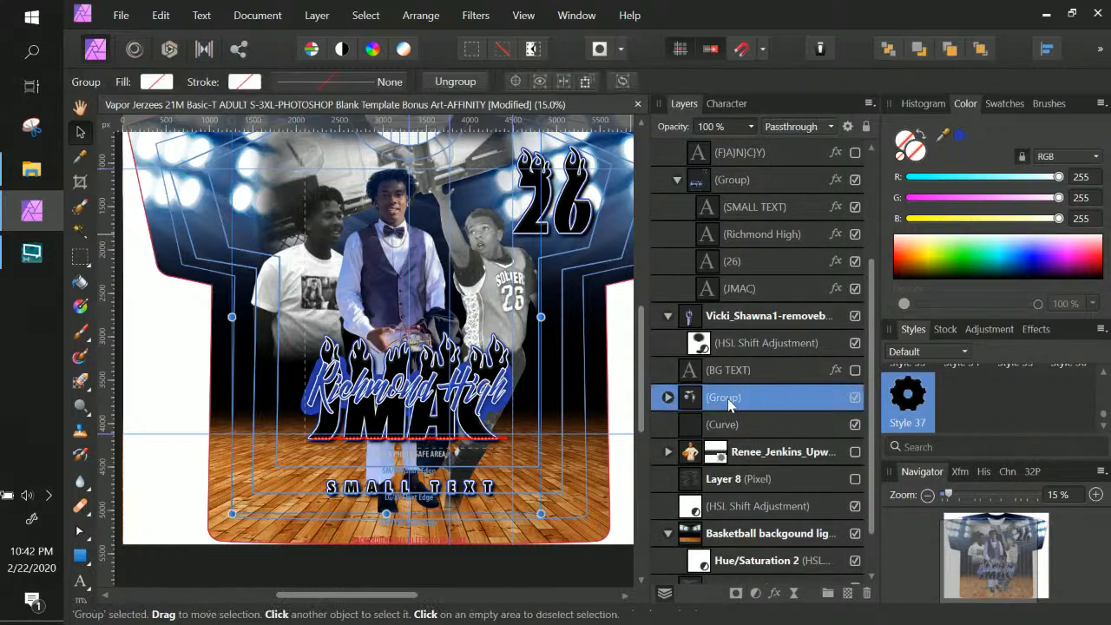
pyautogui.click(752, 127)
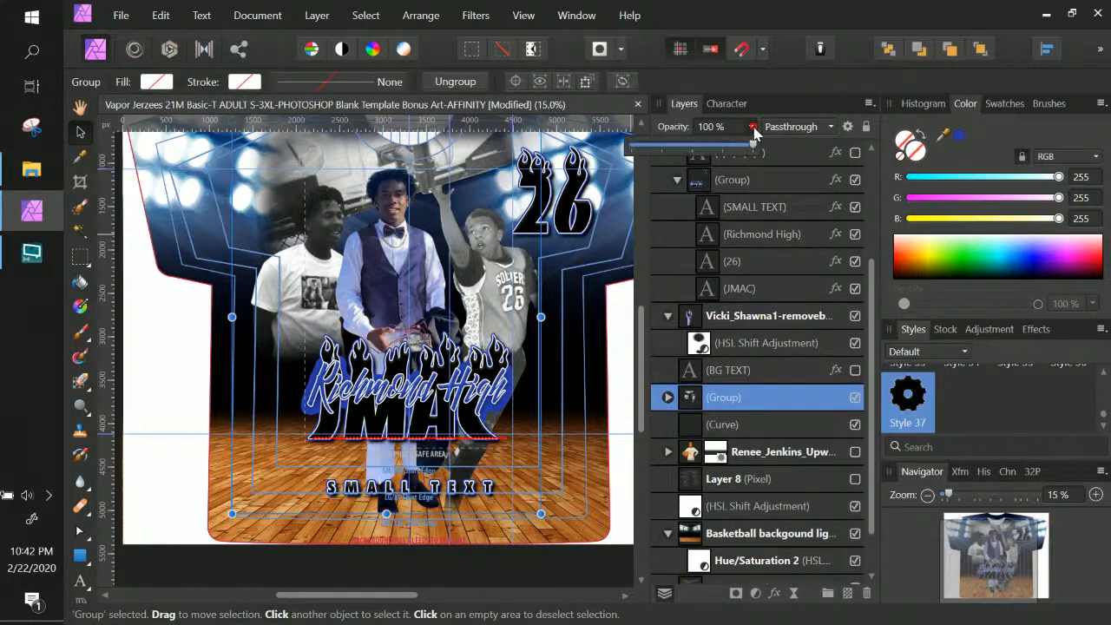
pyautogui.moveTo(748, 148); pyautogui.dragTo(683, 143)
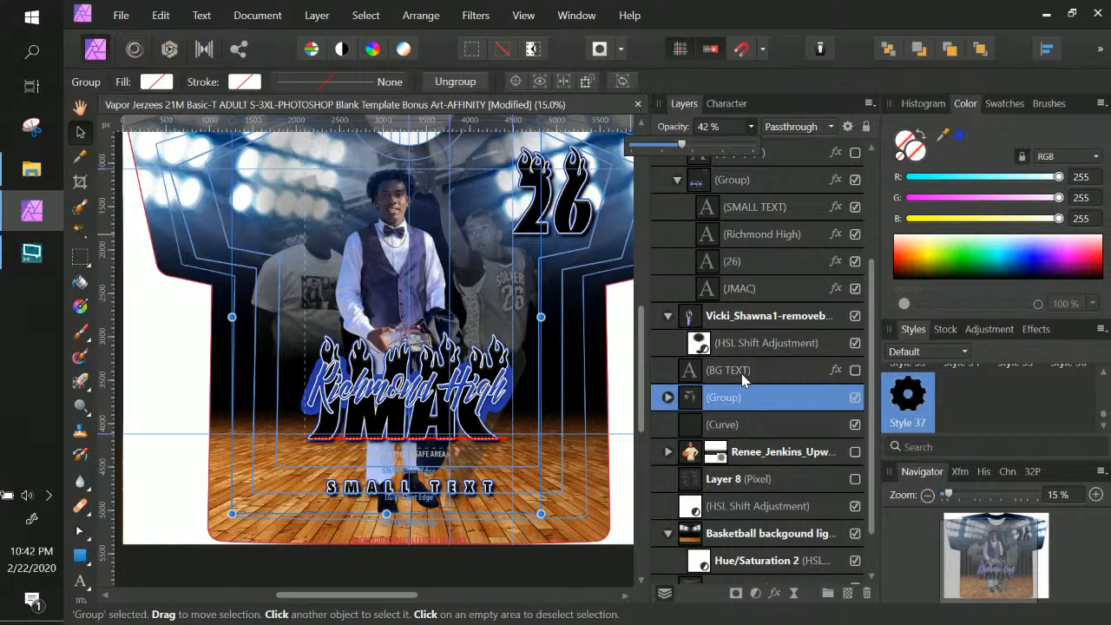
pyautogui.click(668, 397)
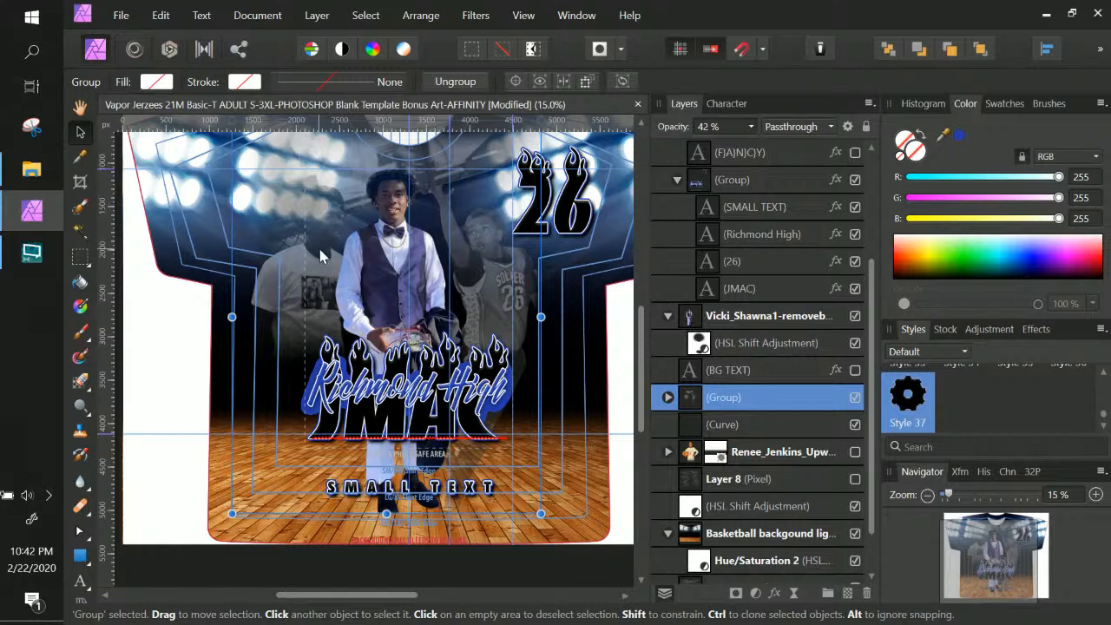
pyautogui.click(78, 128)
# Move the faded left player photo in the group up and slightly right
pyautogui.rightClick(323, 271)
pyautogui.click(321, 264)
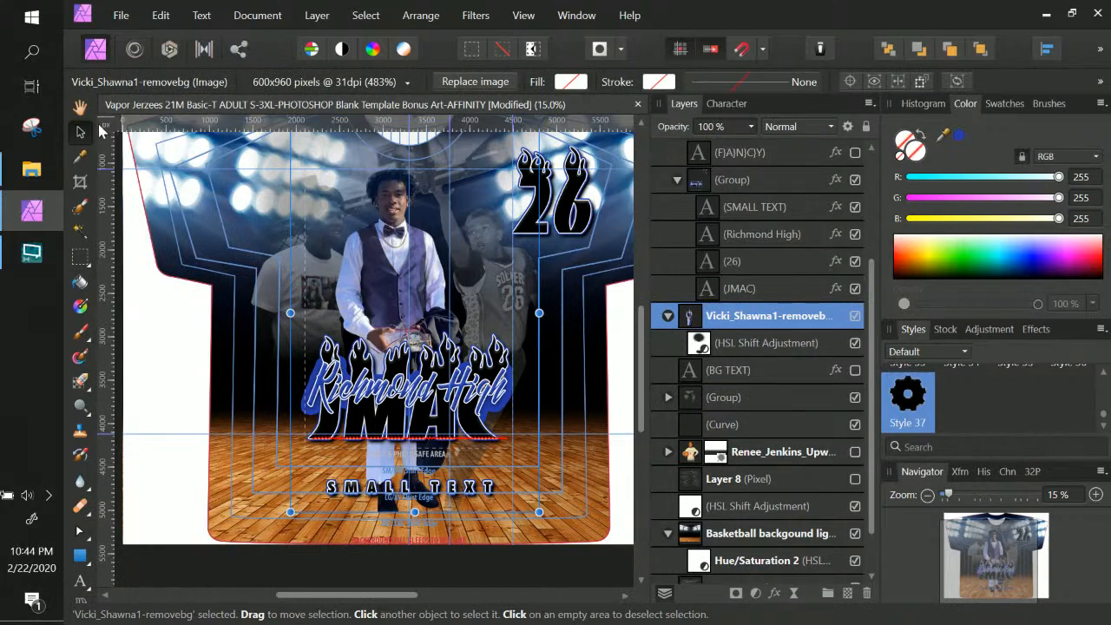
pyautogui.rightClick(328, 297)
pyautogui.click(345, 280)
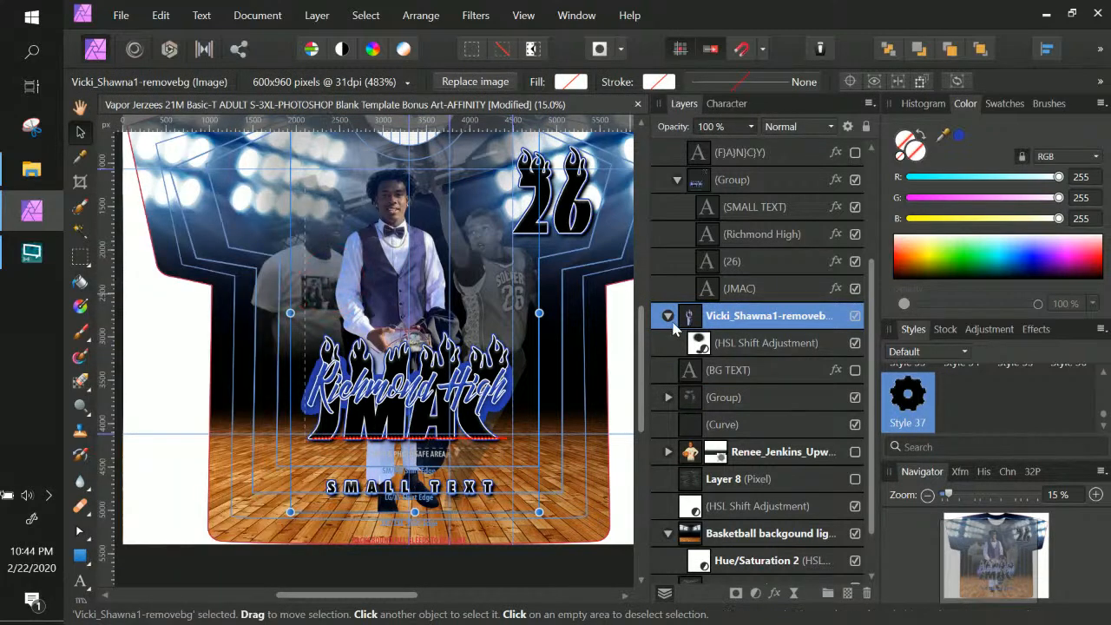
pyautogui.click(667, 397)
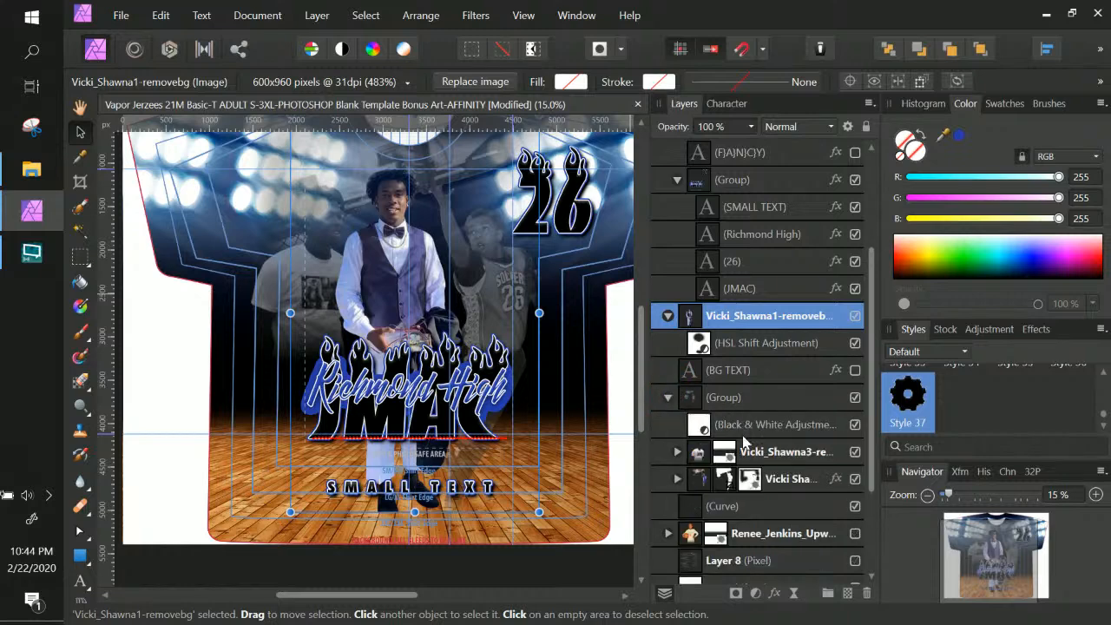
pyautogui.click(793, 460)
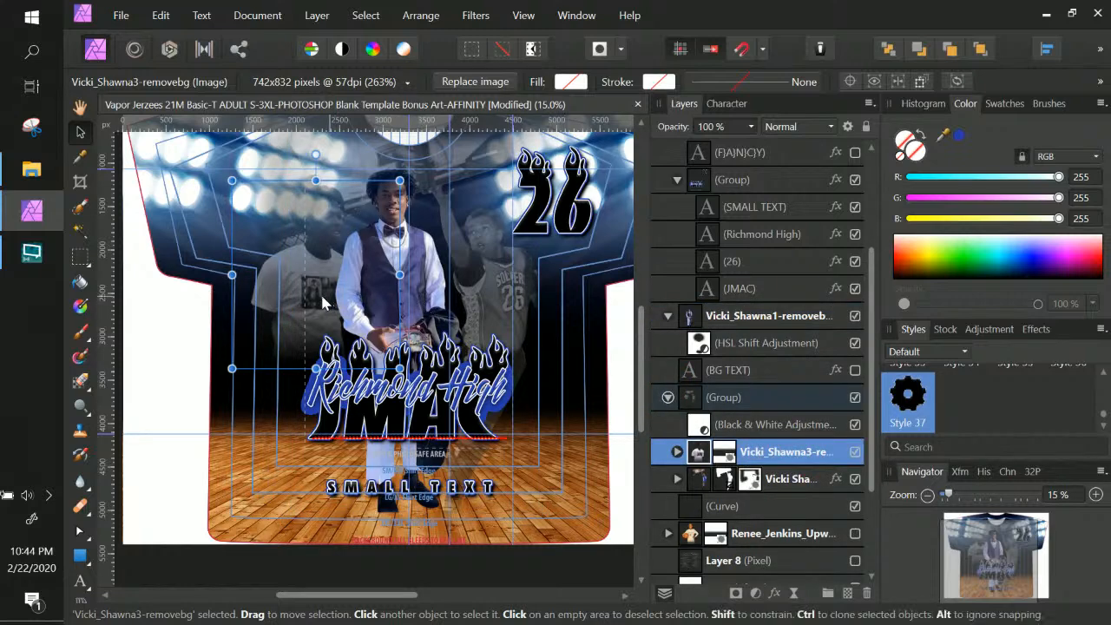
pyautogui.moveTo(328, 310); pyautogui.dragTo(336, 297)
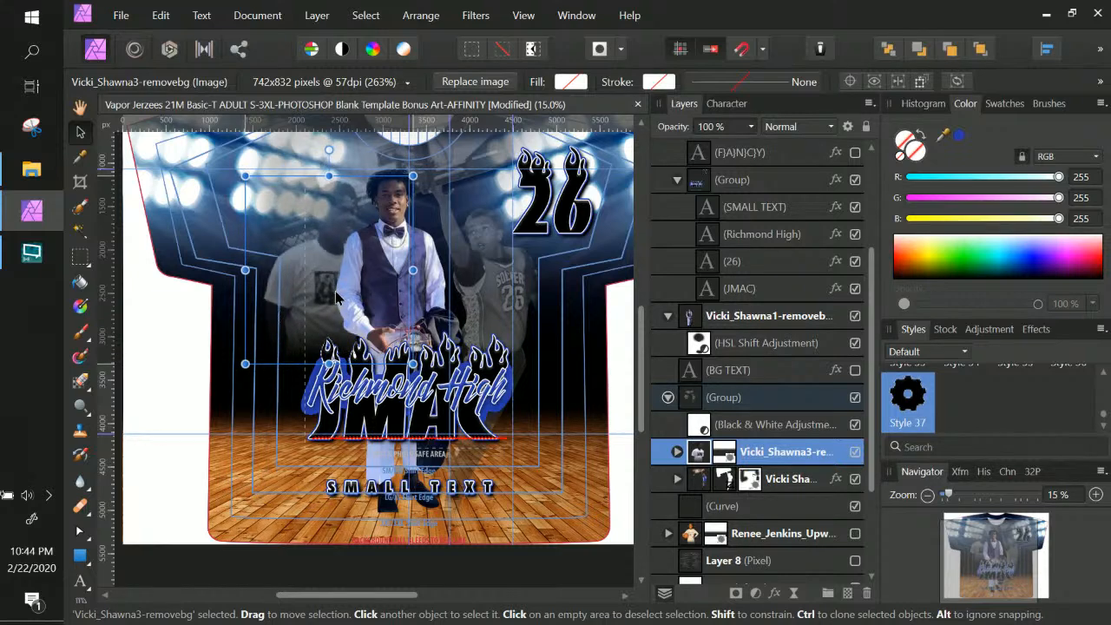
# Shift the arena lights background slightly left
pyautogui.scroll(-5, 789, 494)
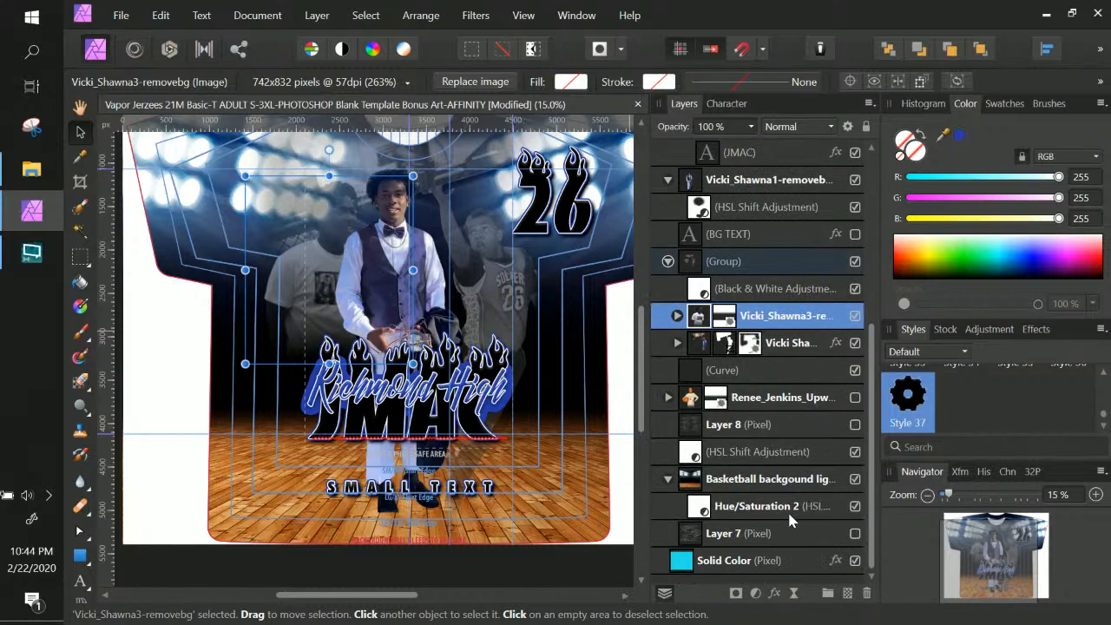
pyautogui.click(765, 480)
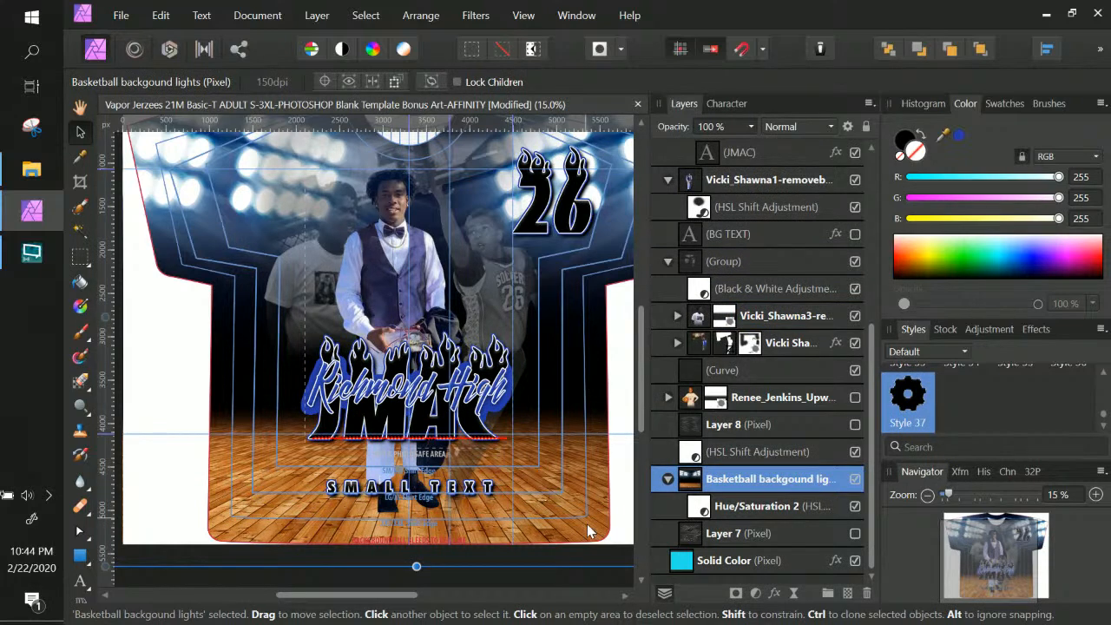
pyautogui.moveTo(586, 526); pyautogui.dragTo(583, 526)
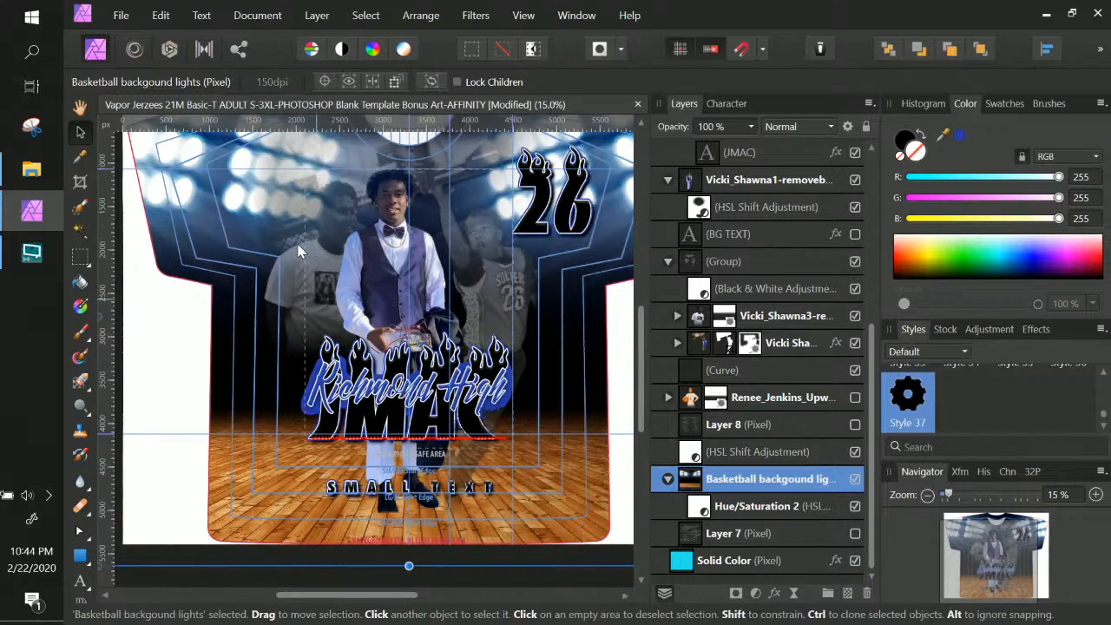
# Nudge the main player photo slightly right
pyautogui.scroll(2, 302, 244)
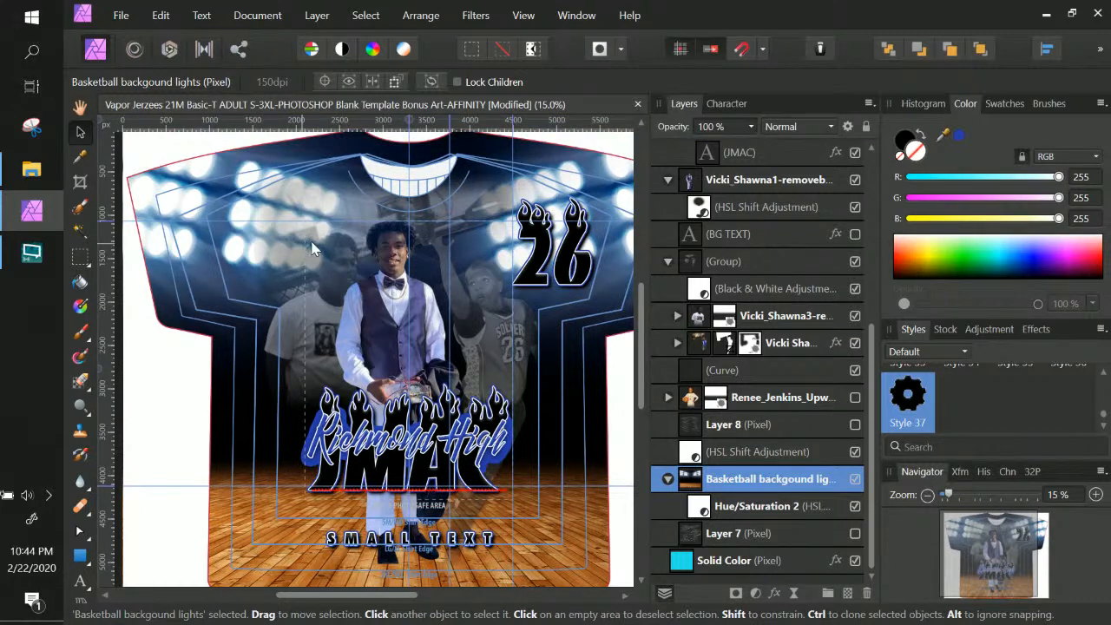
pyautogui.rightClick(380, 319)
pyautogui.click(397, 327)
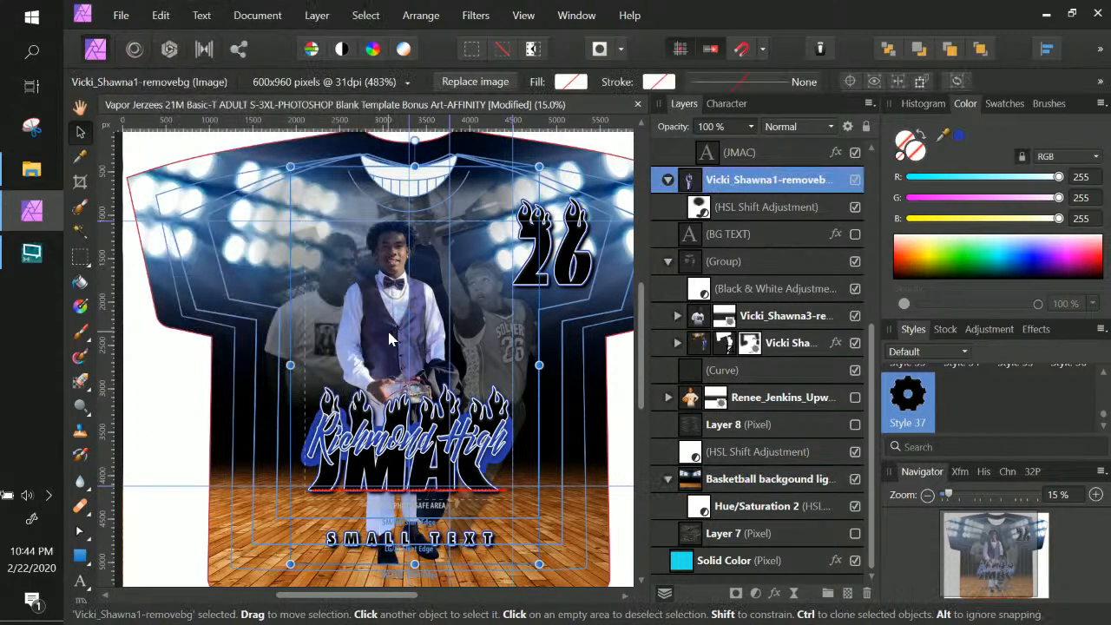
pyautogui.moveTo(387, 332); pyautogui.dragTo(393, 332)
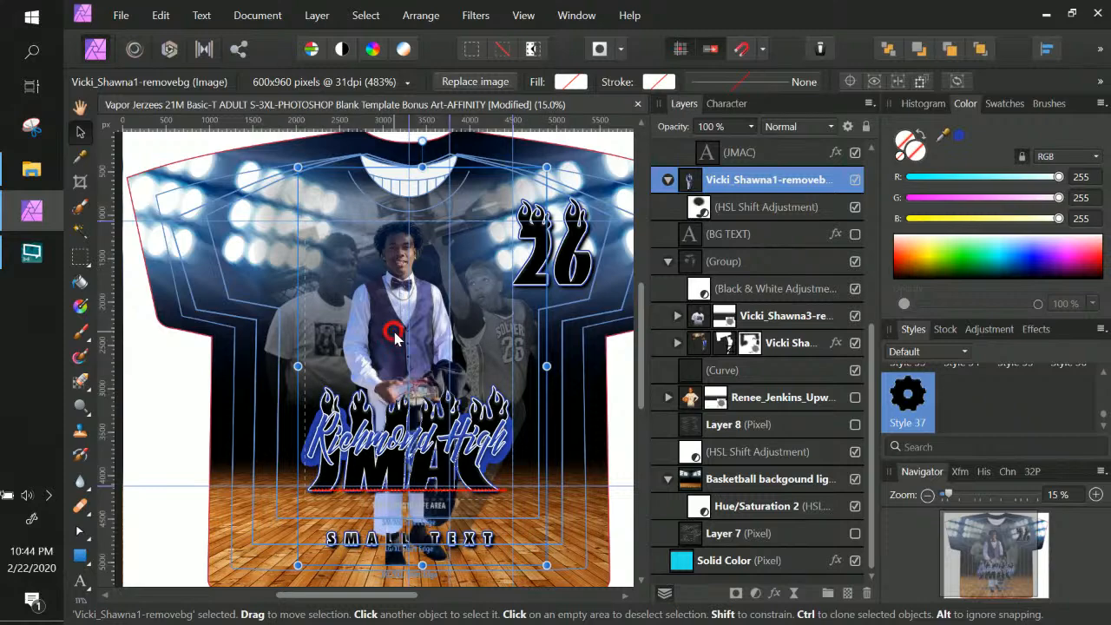
# Zoom in to 20%, scroll to the Richmond High/JMAC lettering and select the Text group
pyautogui.press('ctrl+KP_Add')
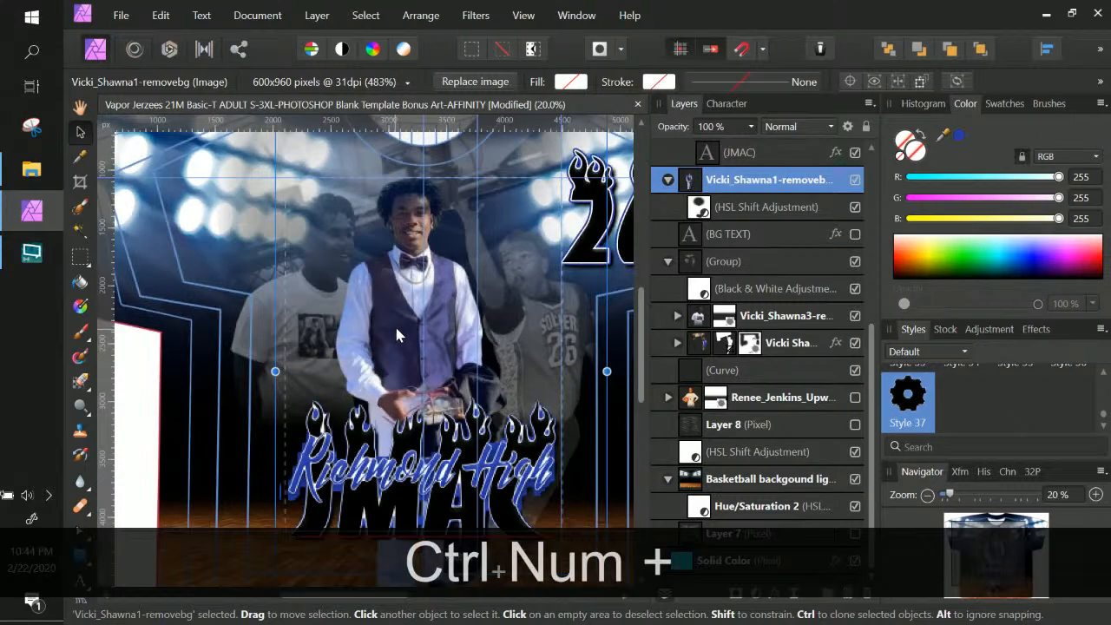
pyautogui.scroll(-2, 486, 373)
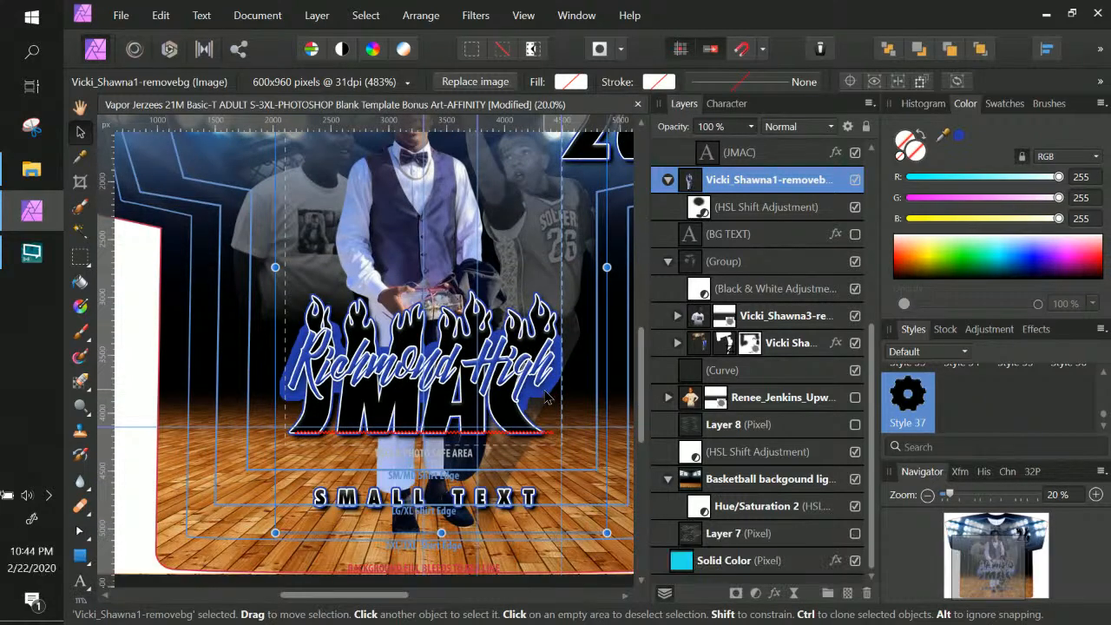
pyautogui.rightClick(542, 389)
pyautogui.click(548, 381)
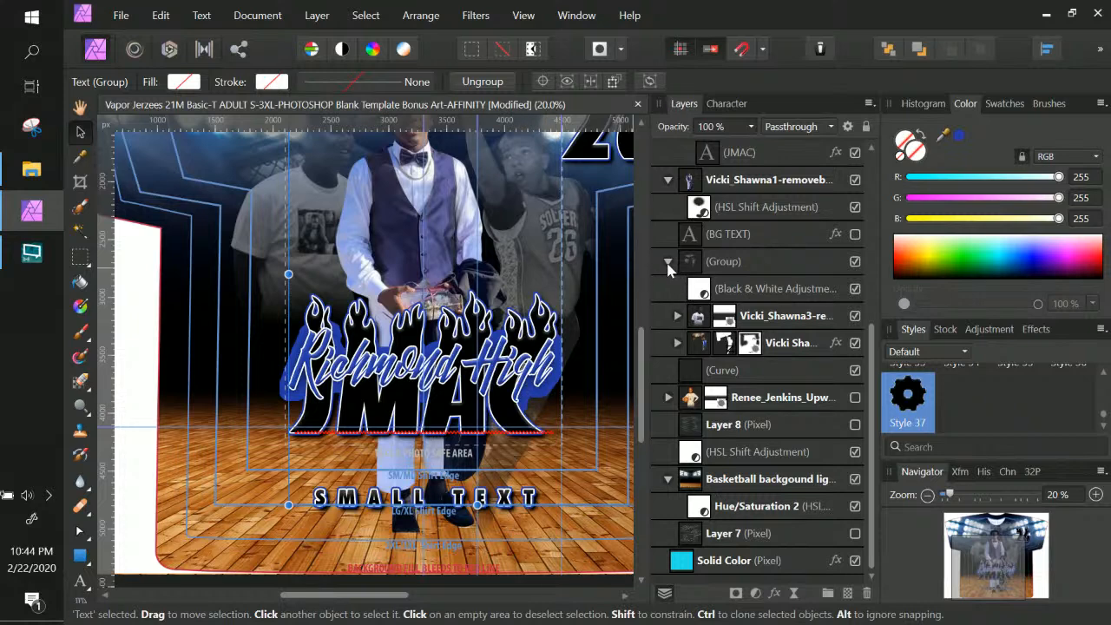
pyautogui.click(516, 364)
pyautogui.click(517, 370)
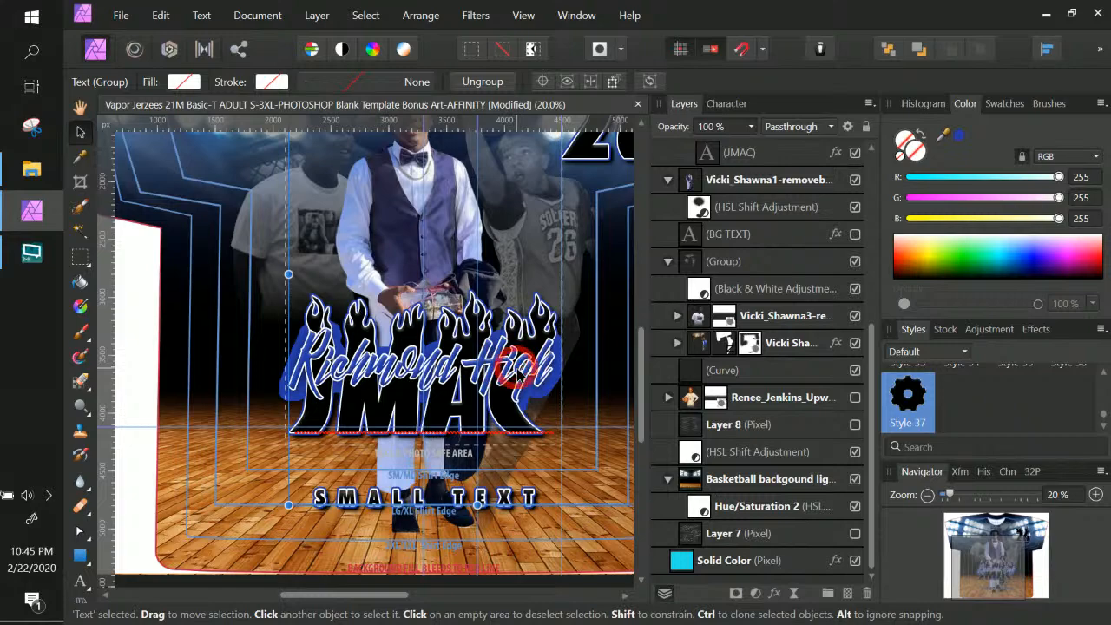
pyautogui.rightClick(517, 368)
pyautogui.press('Escape')
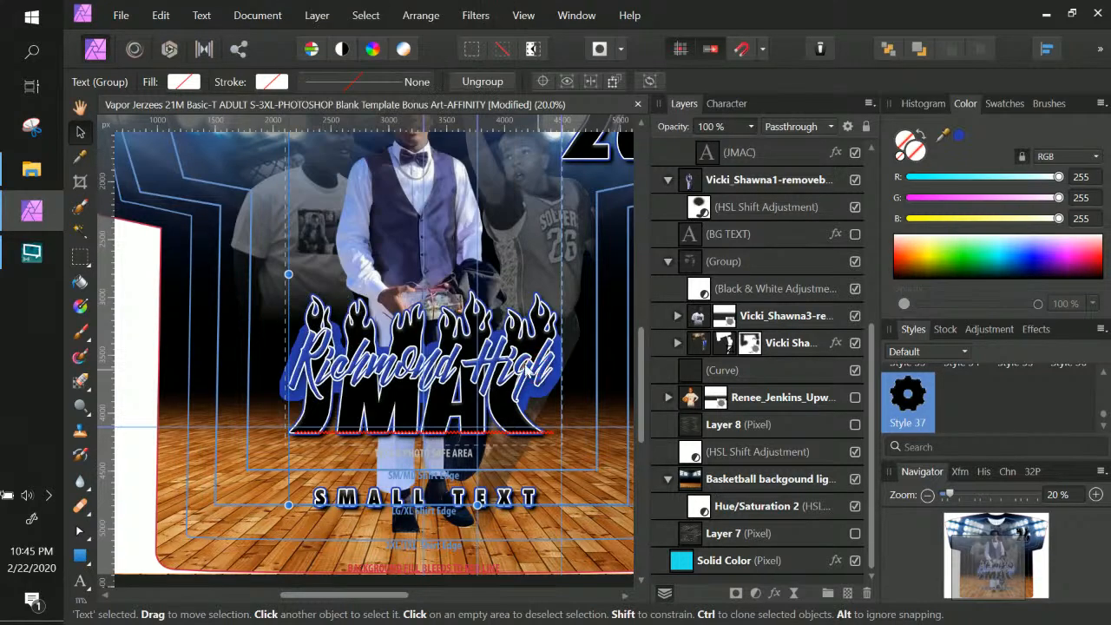
pyautogui.rightClick(501, 370)
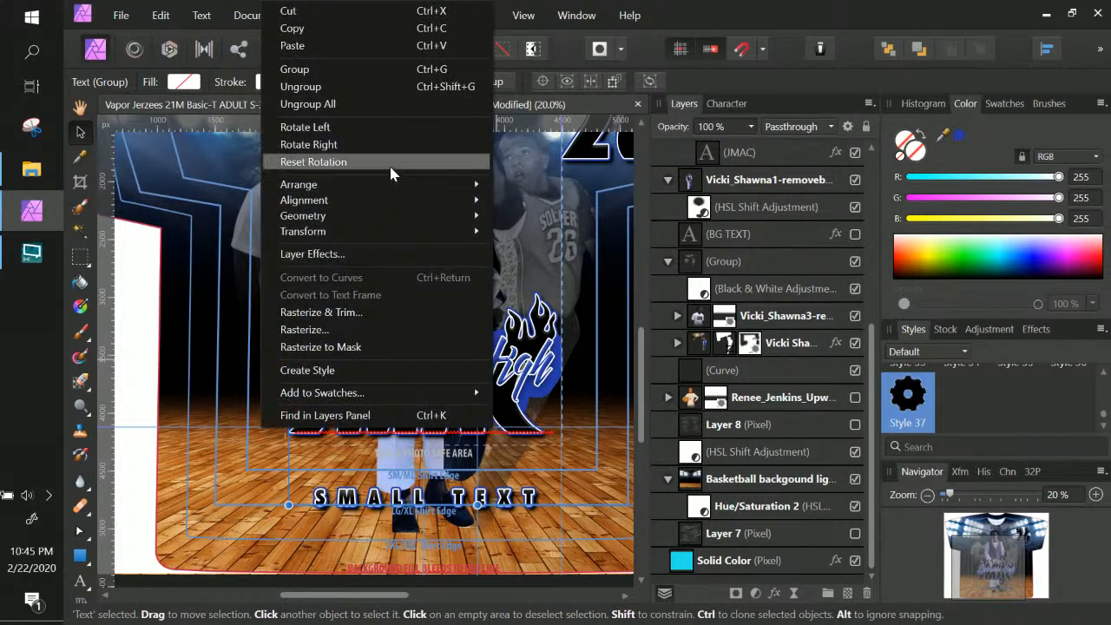
pyautogui.click(749, 258)
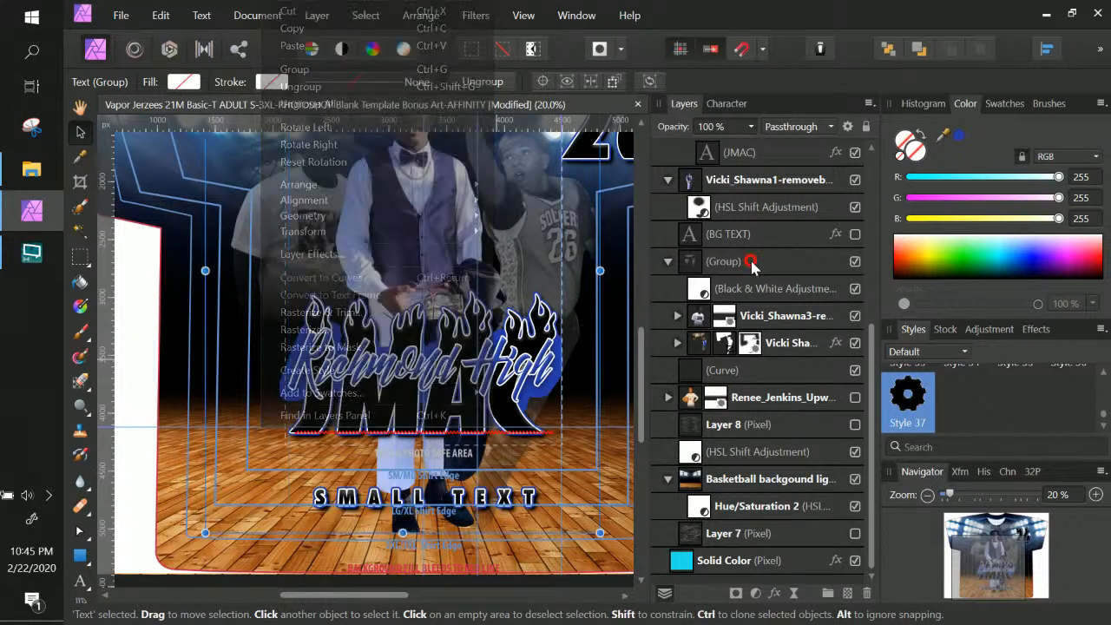
pyautogui.click(749, 260)
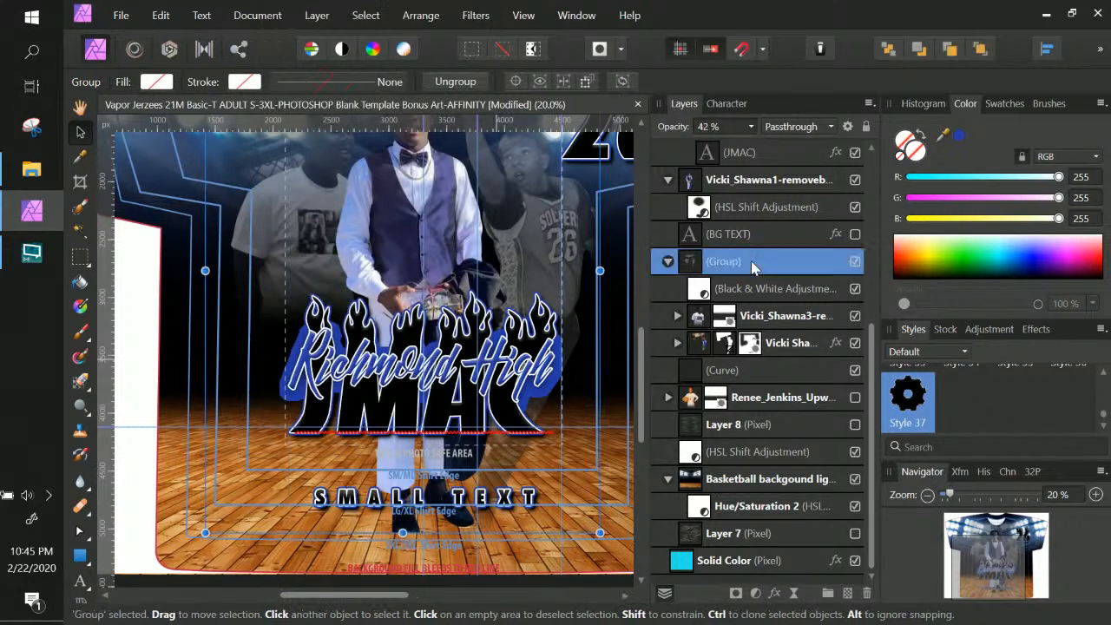
pyautogui.click(760, 450)
pyautogui.scroll(4, 760, 447)
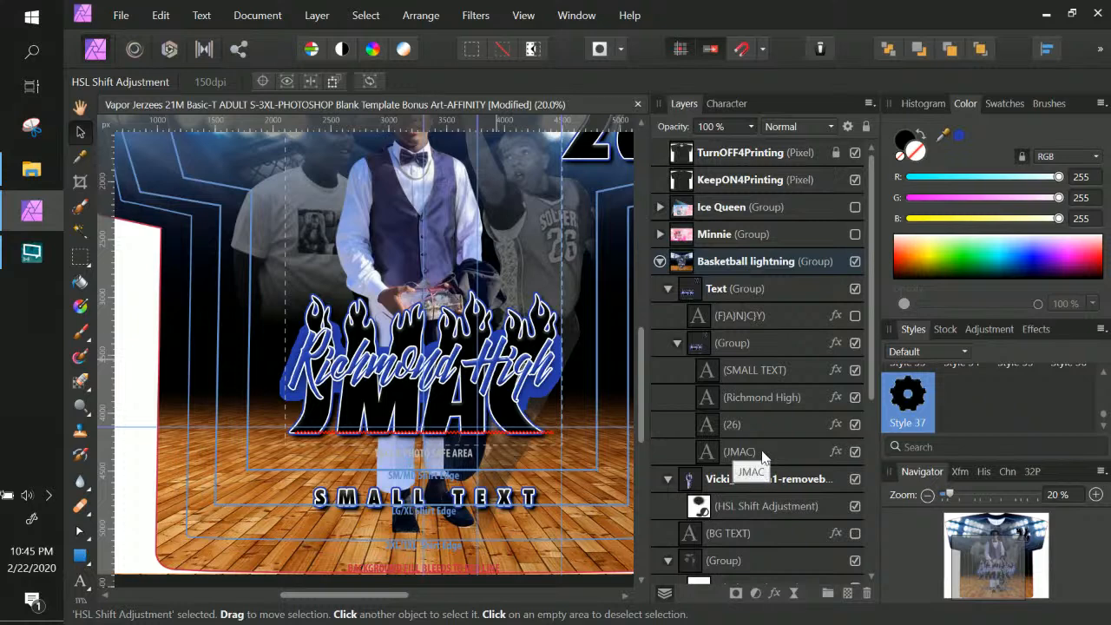
pyautogui.click(689, 289)
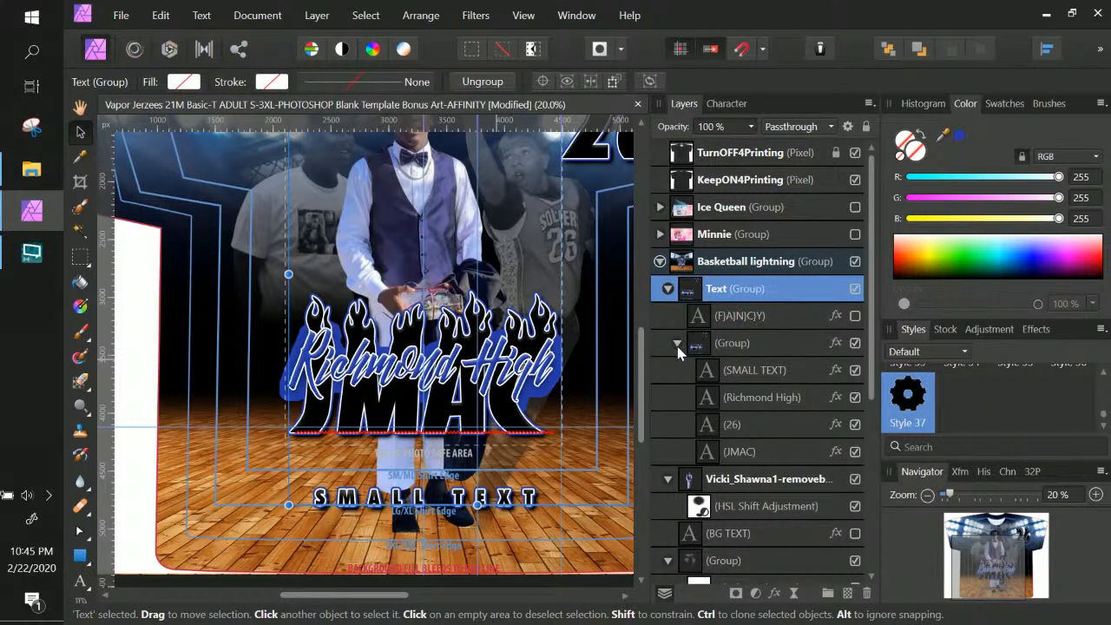
pyautogui.click(755, 374)
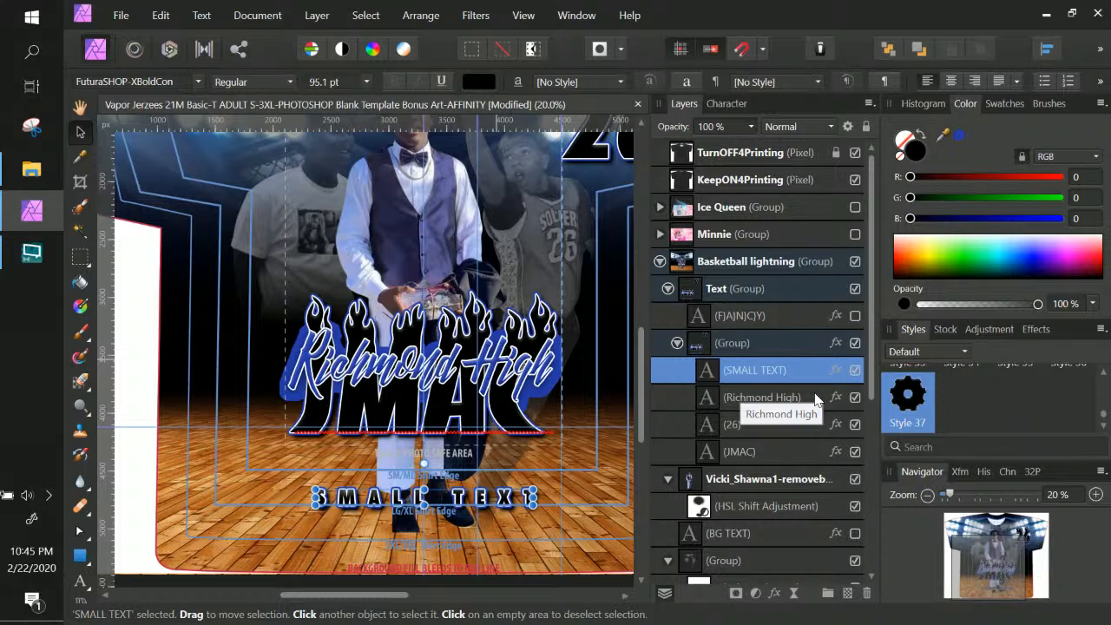
# Move the Richmond High layer out of the JMAC group and lower the text slightly
pyautogui.click(816, 398)
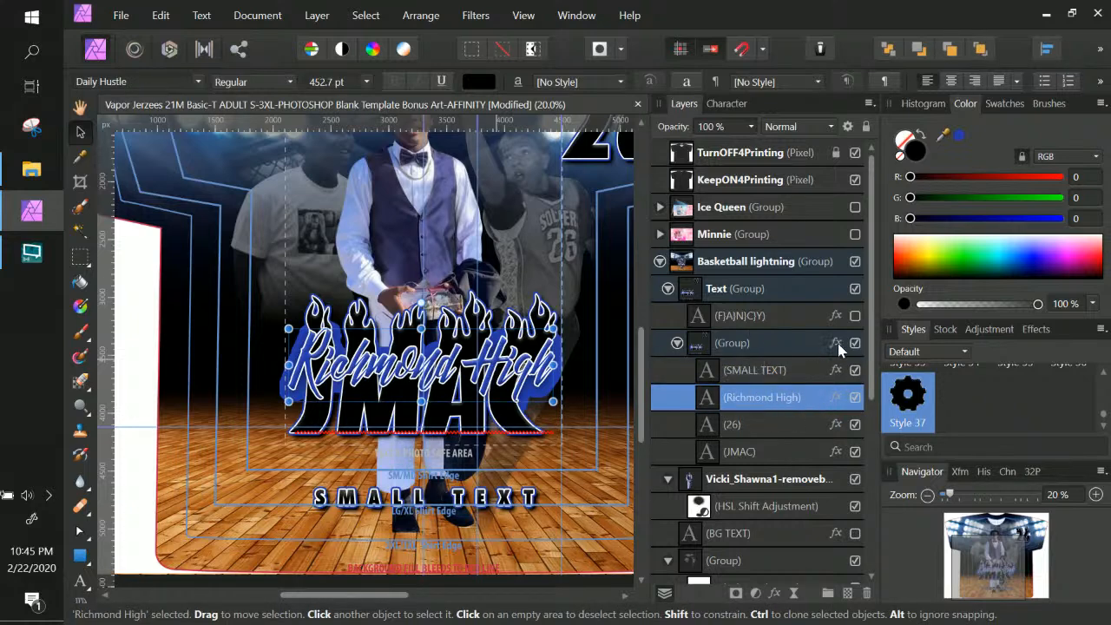
pyautogui.moveTo(771, 400); pyautogui.dragTo(674, 335)
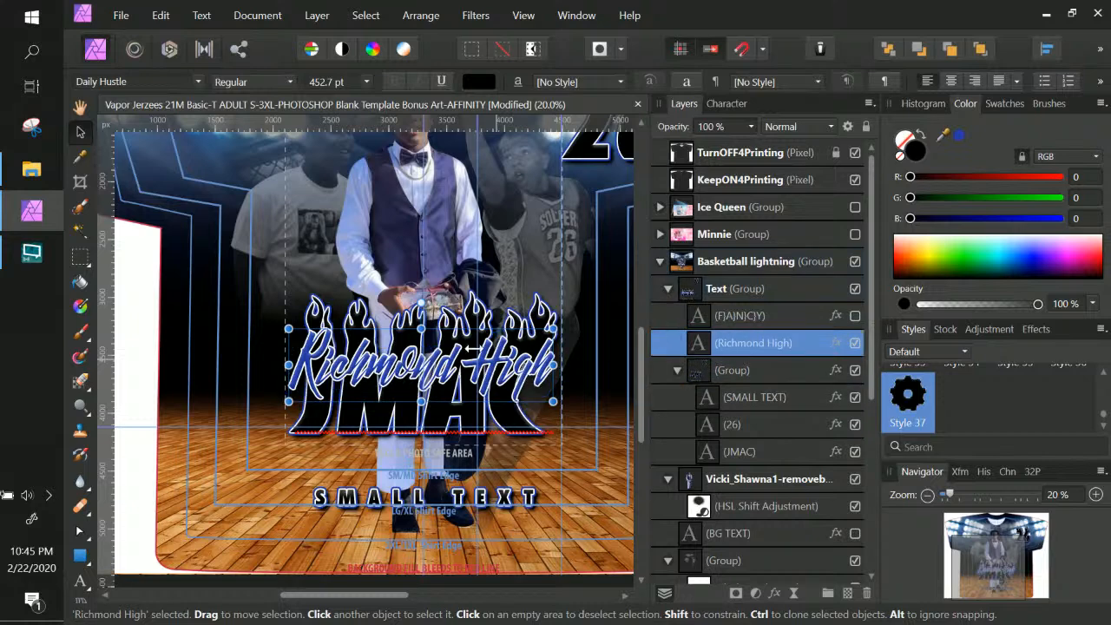
pyautogui.moveTo(521, 379); pyautogui.dragTo(518, 389)
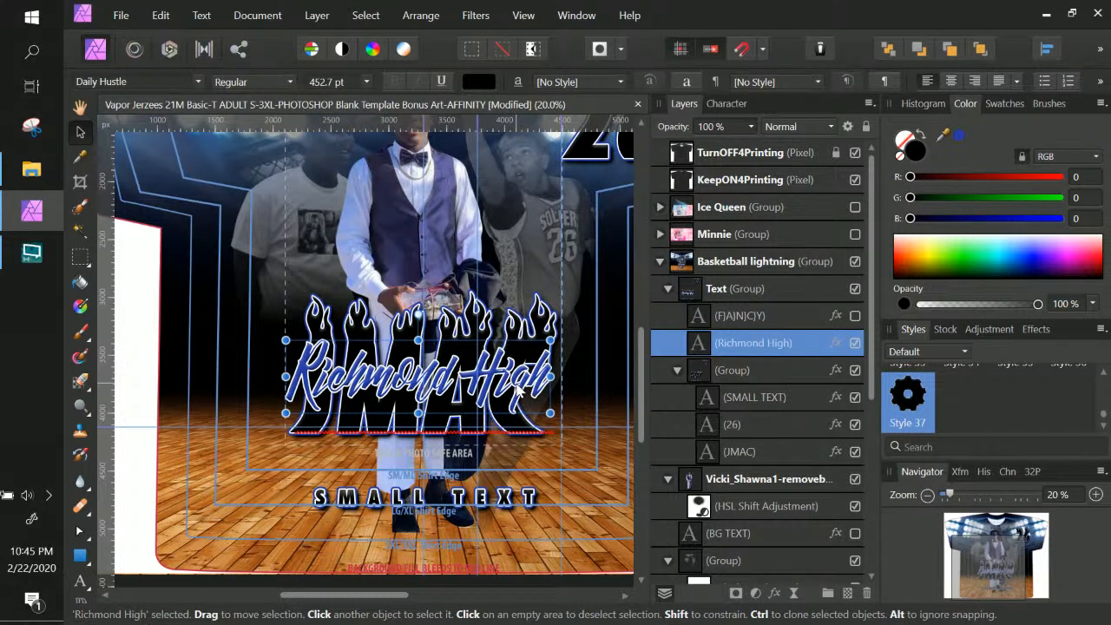
# Give Richmond High a Color Overlay of navy 1F1D3E sampled from the design
pyautogui.click(836, 344)
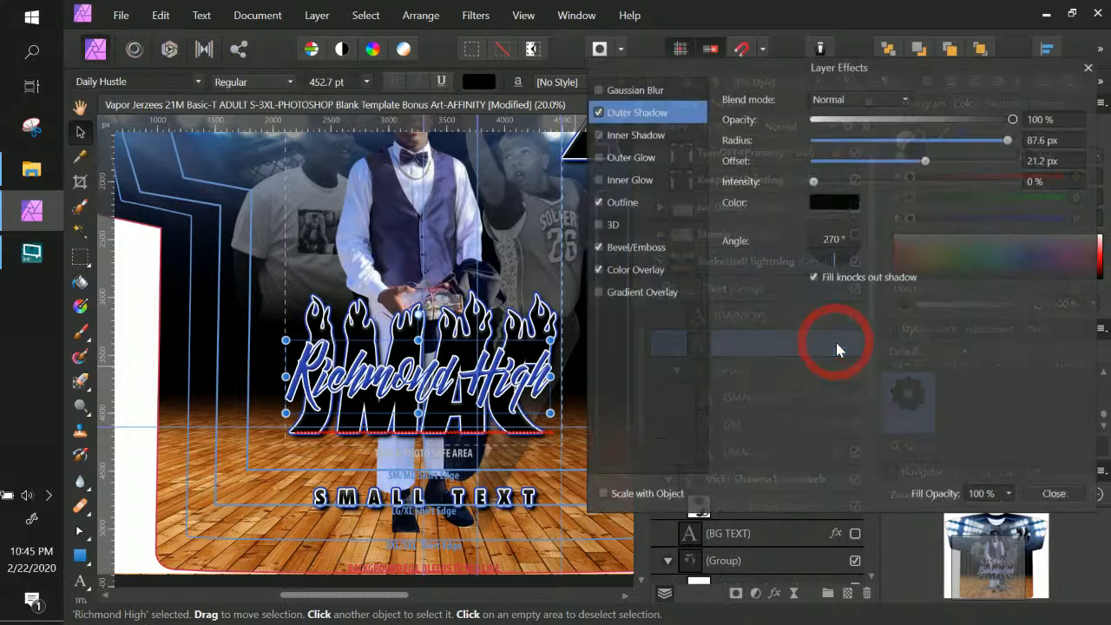
pyautogui.click(647, 271)
pyautogui.click(837, 144)
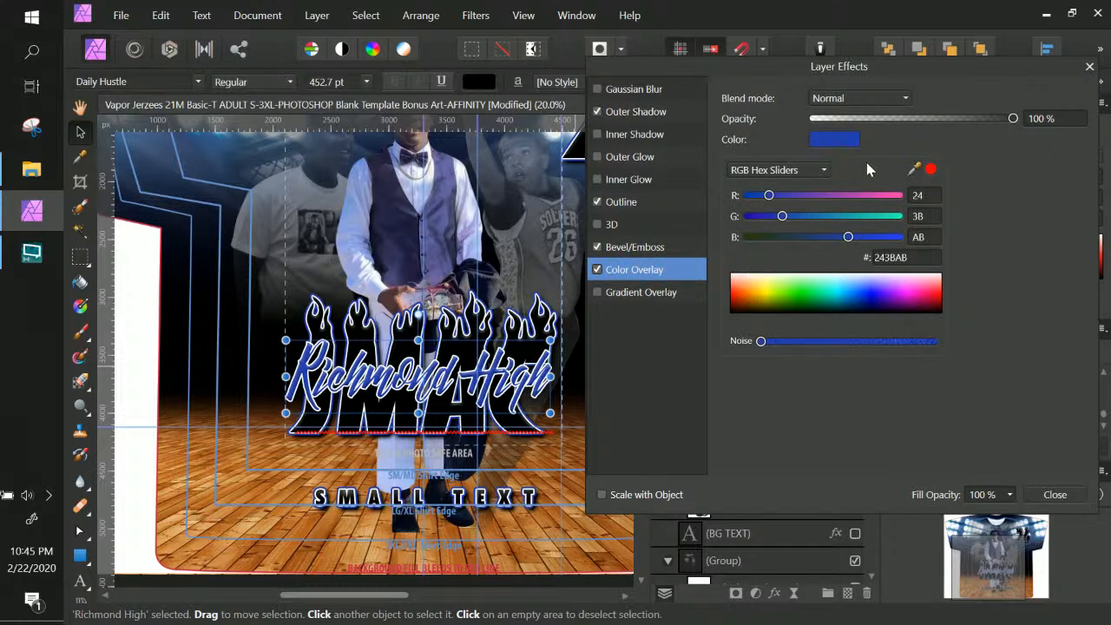
pyautogui.moveTo(913, 170); pyautogui.dragTo(408, 242)
pyautogui.click(930, 171)
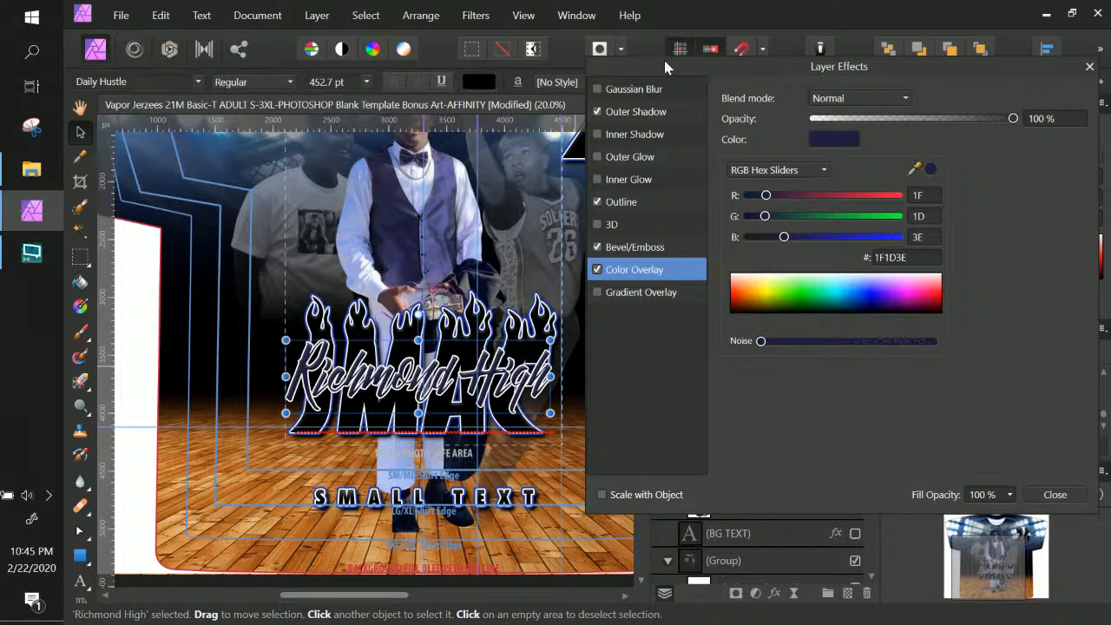
# Change the JMAC group's outline colour to dark navy 242348, sampled from the artwork
pyautogui.click(526, 314)
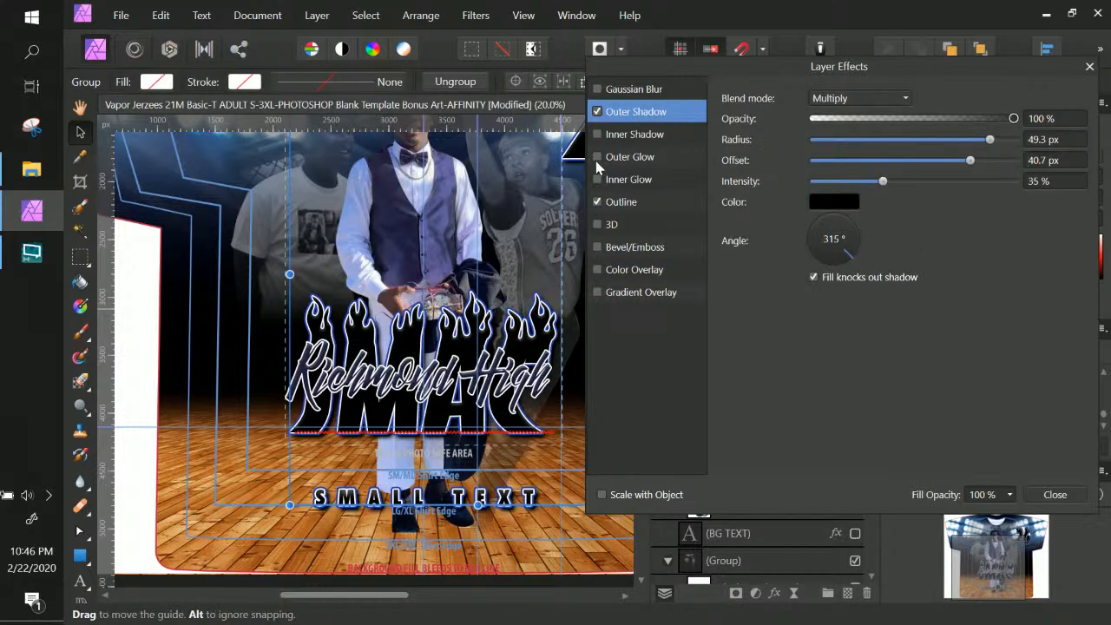
pyautogui.click(649, 203)
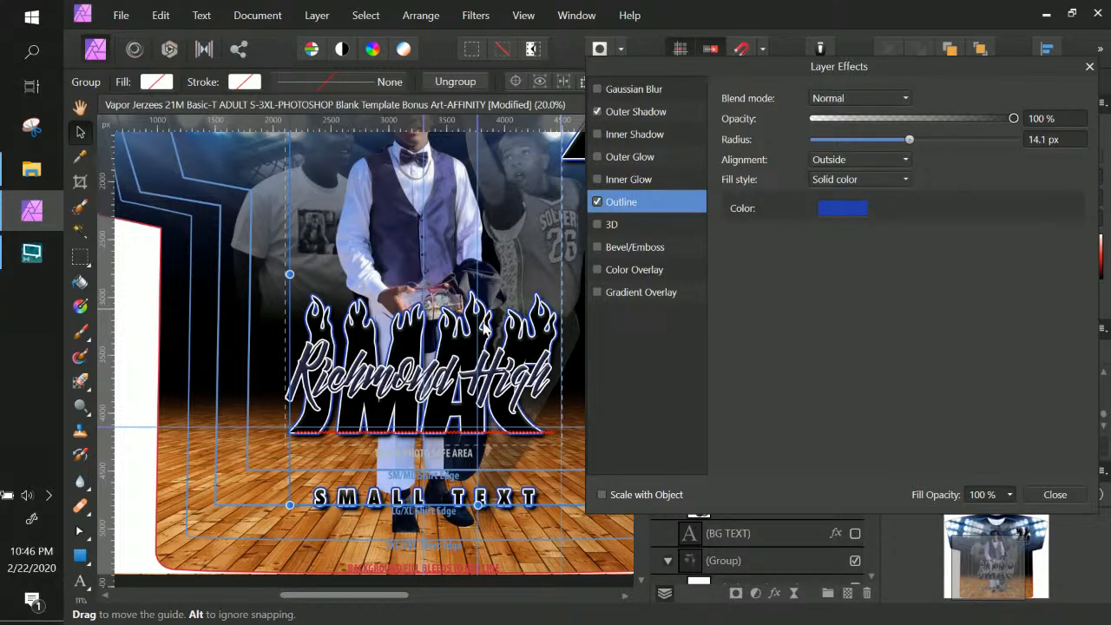
pyautogui.click(847, 209)
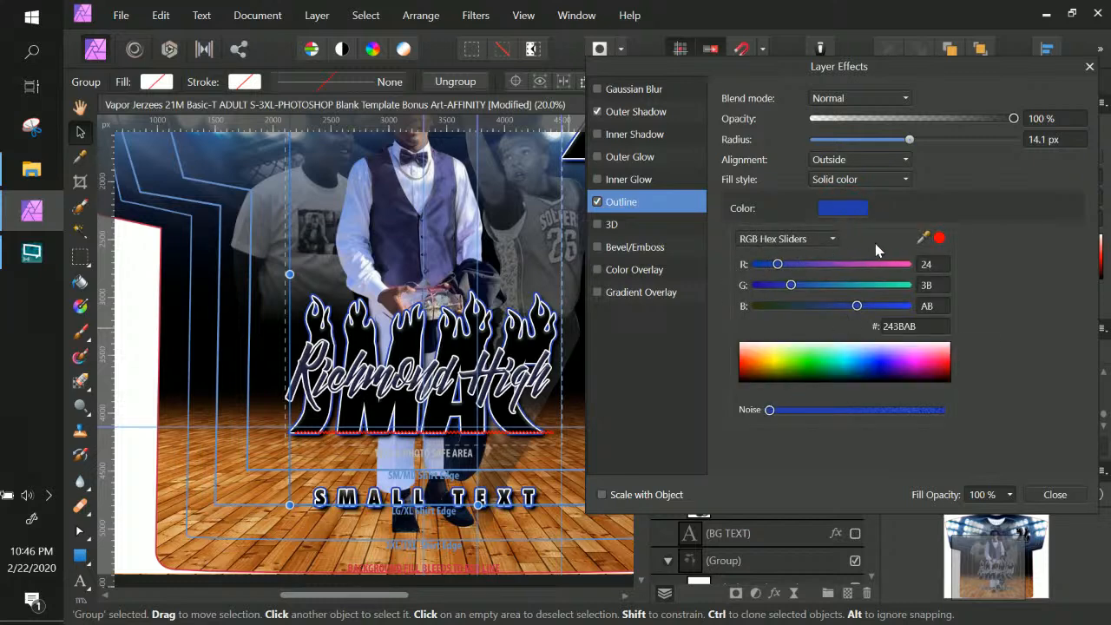
pyautogui.moveTo(923, 238); pyautogui.dragTo(391, 246)
pyautogui.click(941, 237)
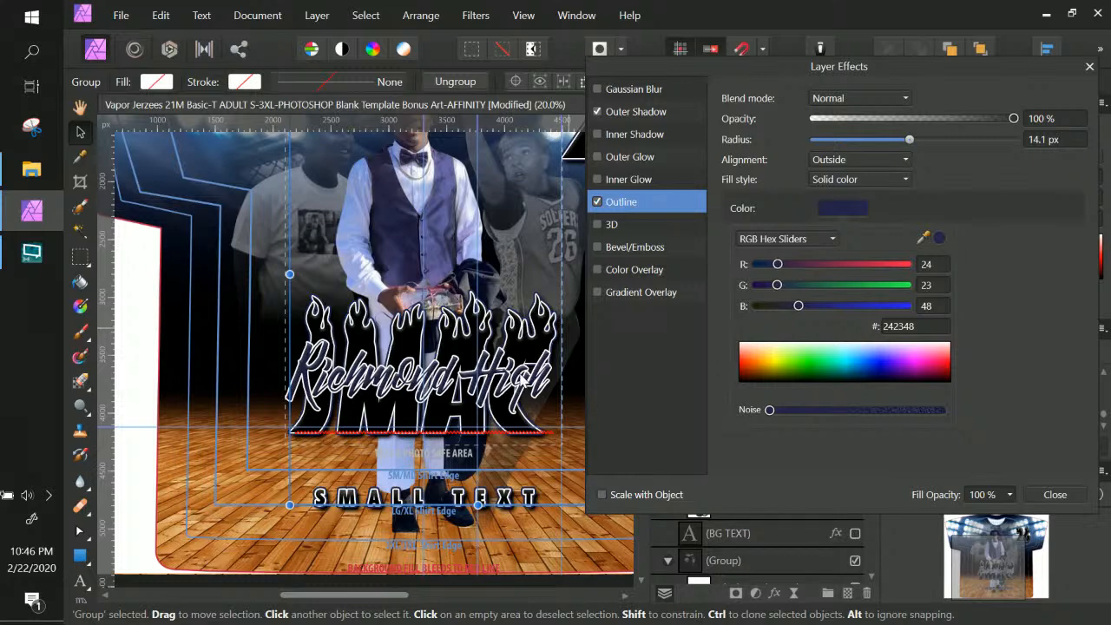
pyautogui.scroll(1, 519, 379)
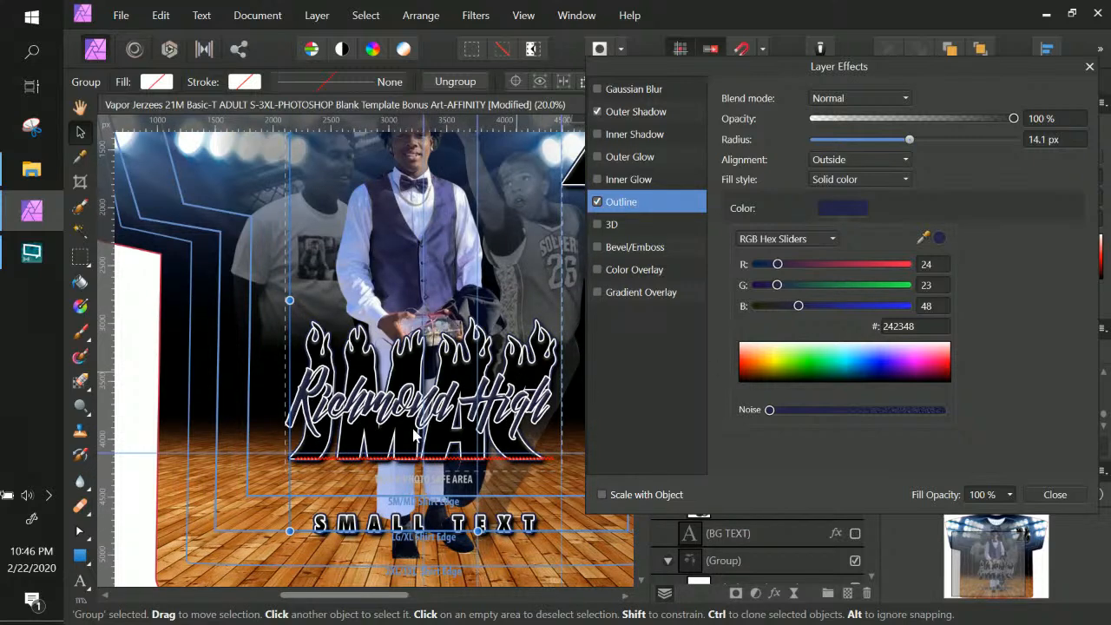
pyautogui.scroll(4, 417, 436)
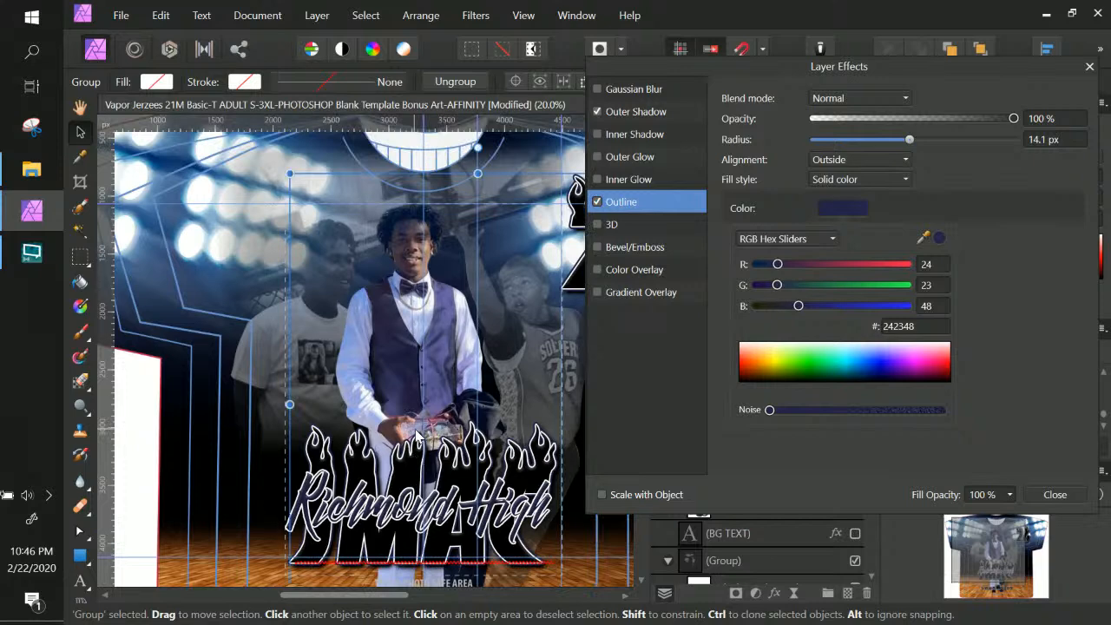
pyautogui.scroll(-3, 419, 436)
pyautogui.scroll(-2, 416, 435)
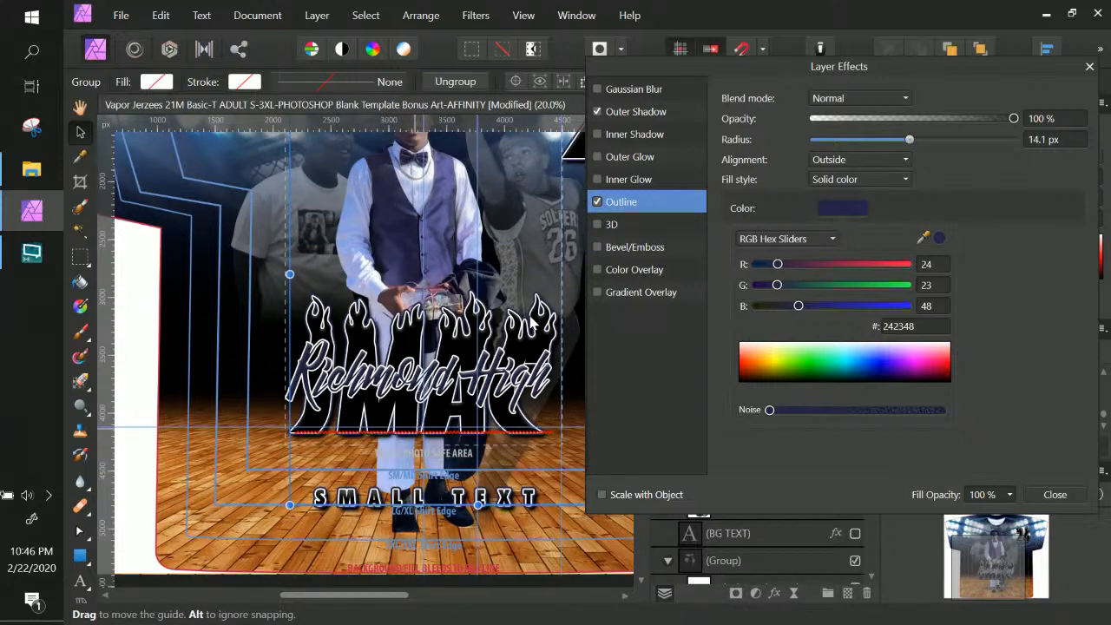
pyautogui.click(450, 418)
# Toggle Richmond High's colour overlay off and back on to compare
pyautogui.click(450, 418)
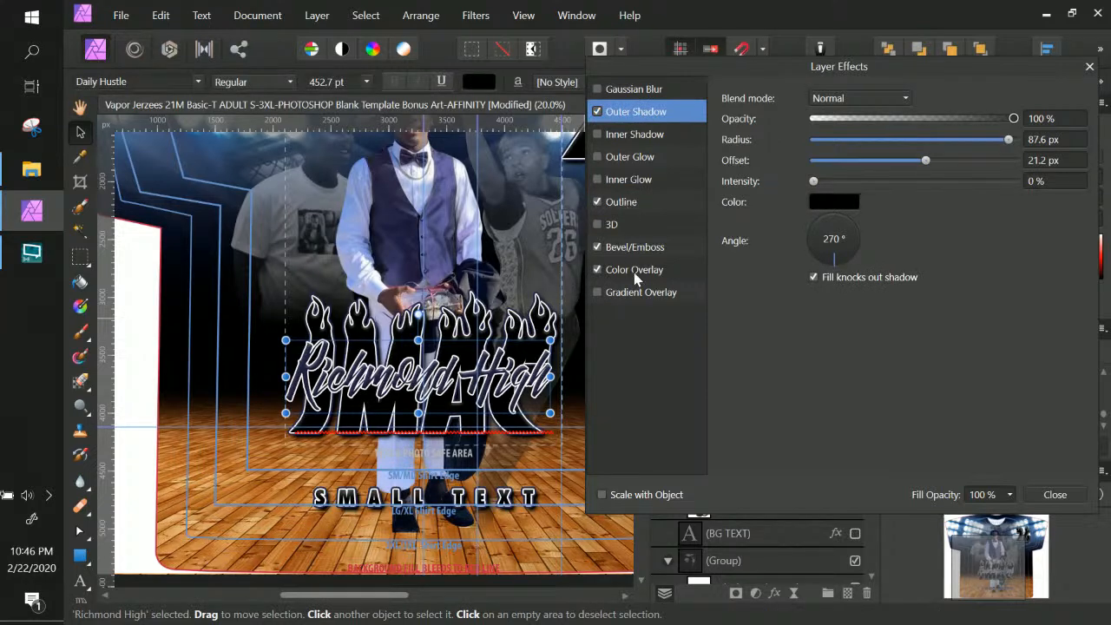
pyautogui.click(598, 271)
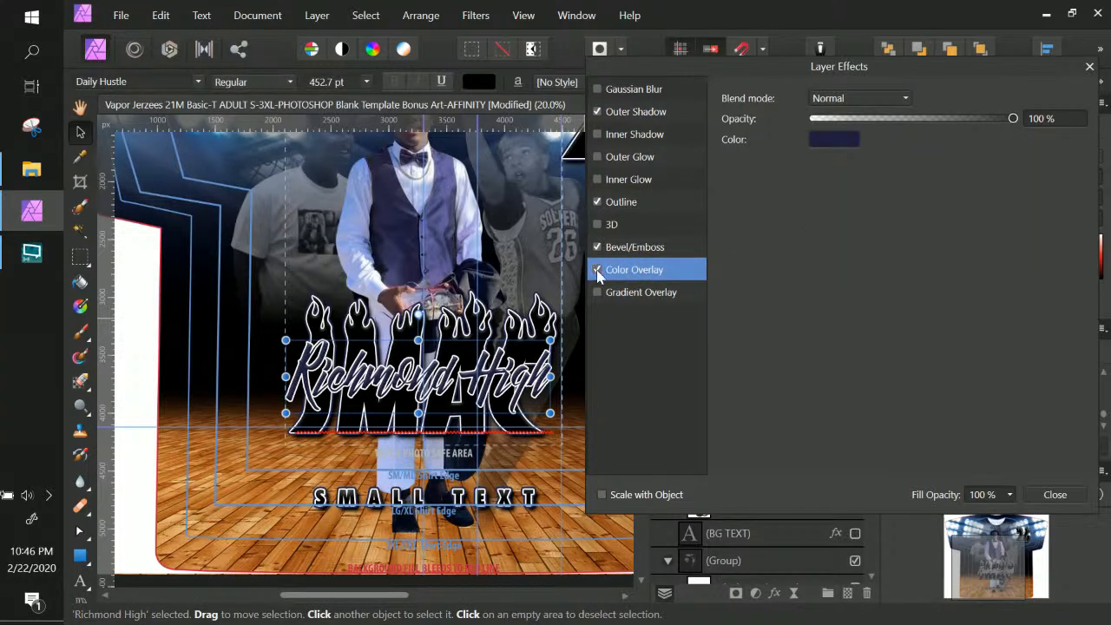
pyautogui.click(597, 269)
pyautogui.click(597, 270)
# Try a dark colour overlay on the lettering group, remove it, and close Layer Effects
pyautogui.click(362, 323)
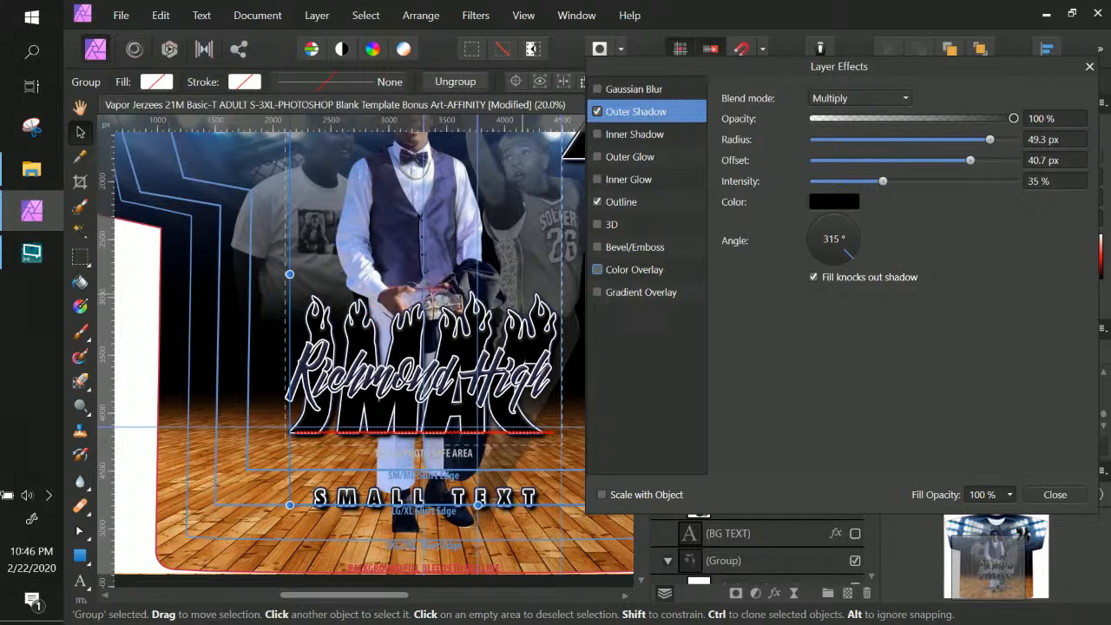
pyautogui.click(597, 270)
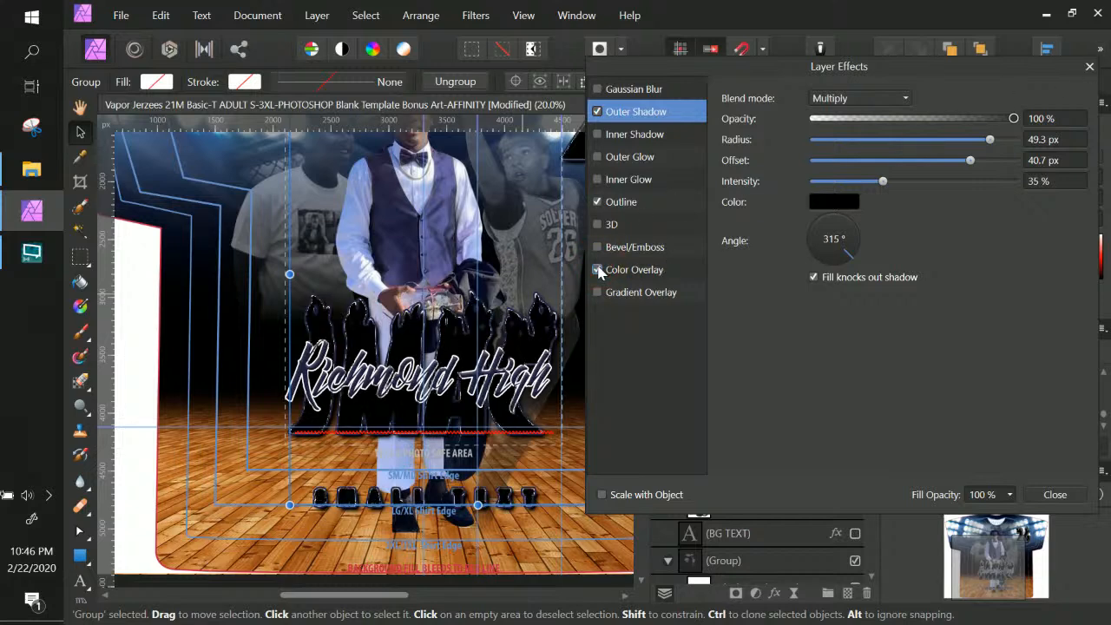
pyautogui.click(596, 270)
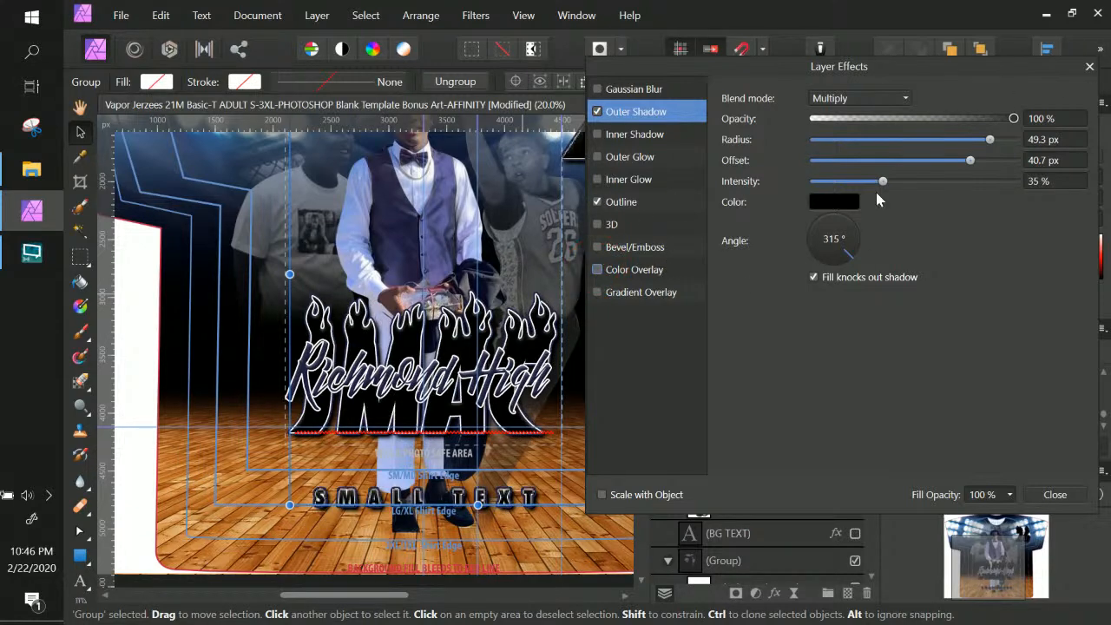
pyautogui.click(1054, 493)
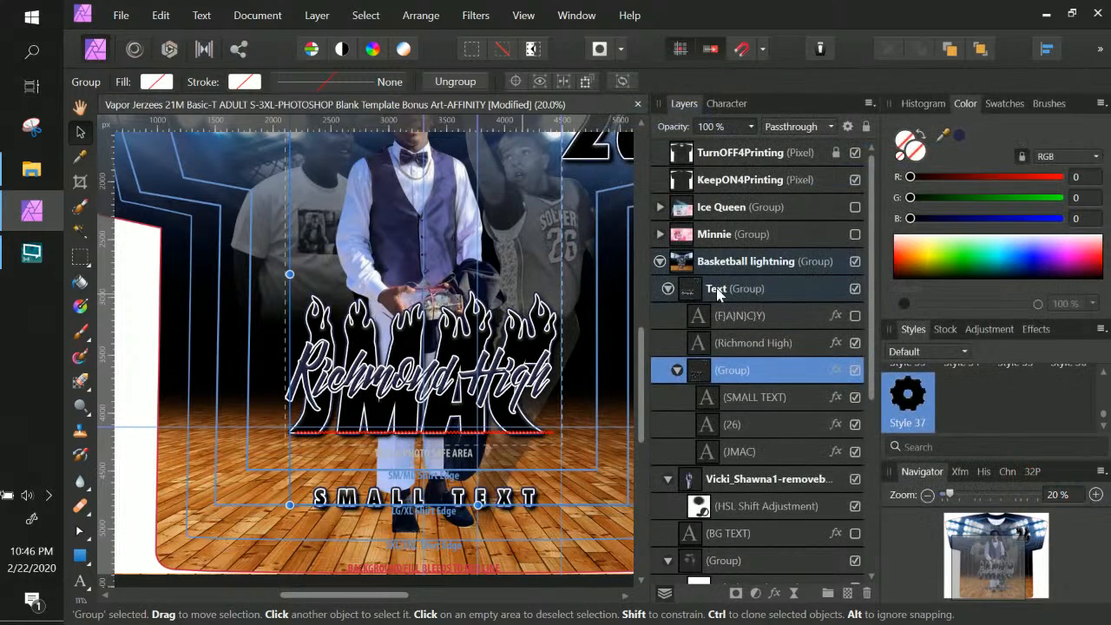
# Replace JMAC's solid colour overlay with a gradient overlay
pyautogui.click(751, 397)
pyautogui.click(752, 448)
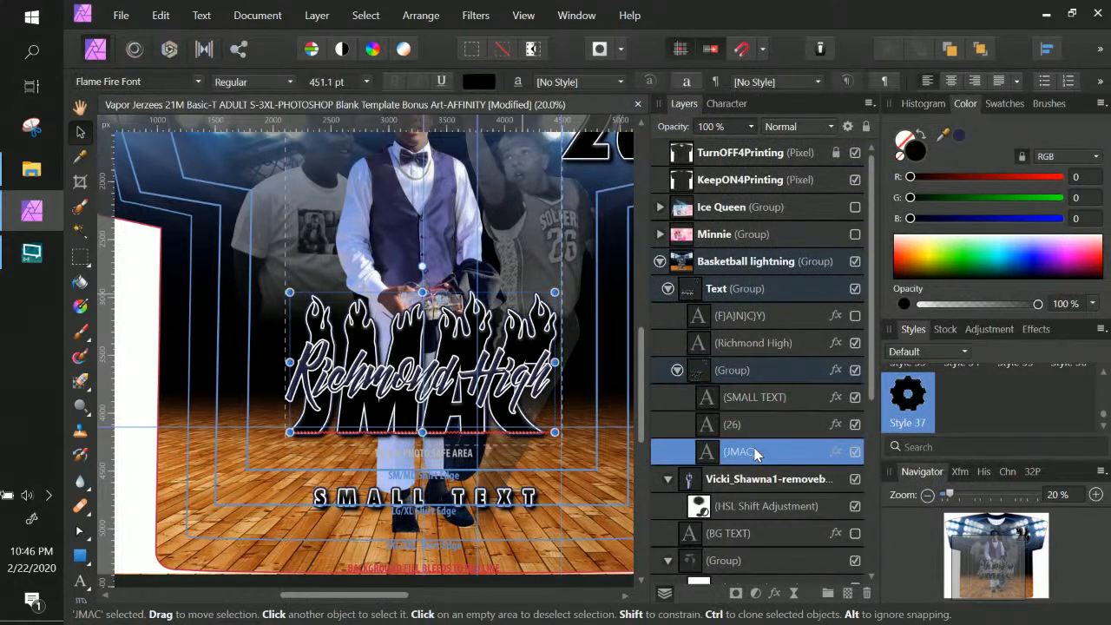
pyautogui.scroll(-2, 767, 434)
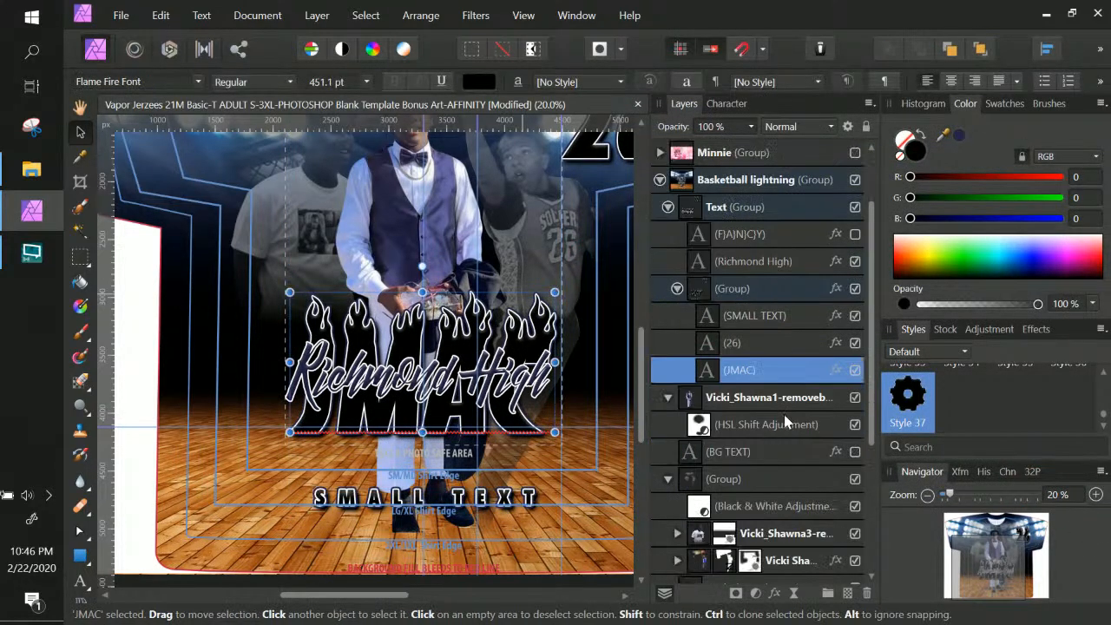
pyautogui.click(834, 371)
pyautogui.click(640, 272)
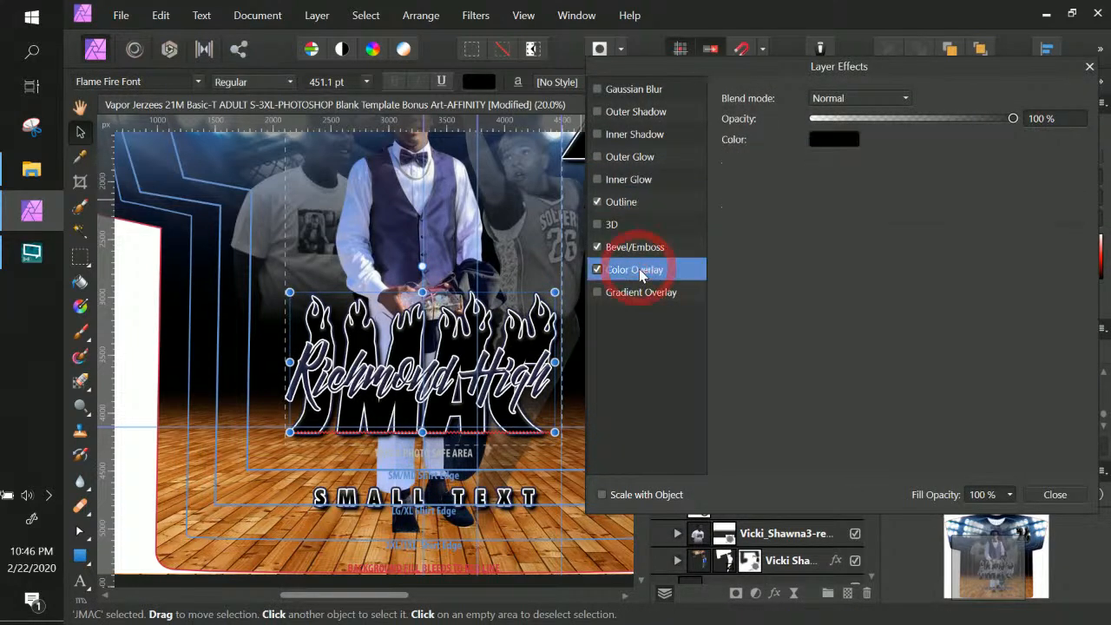
pyautogui.click(827, 139)
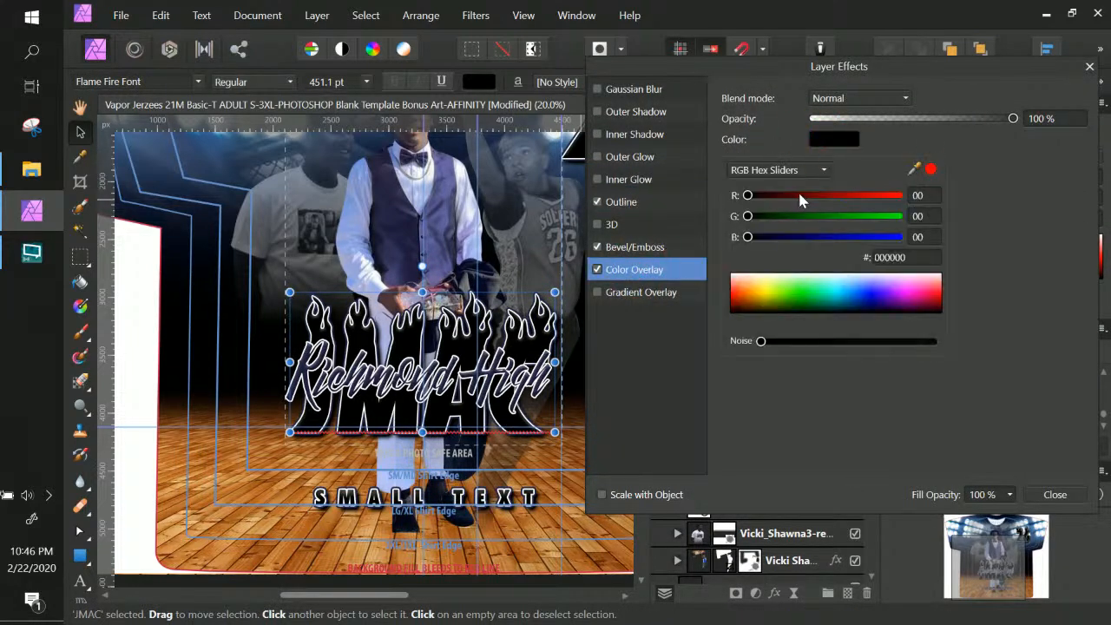
pyautogui.click(596, 273)
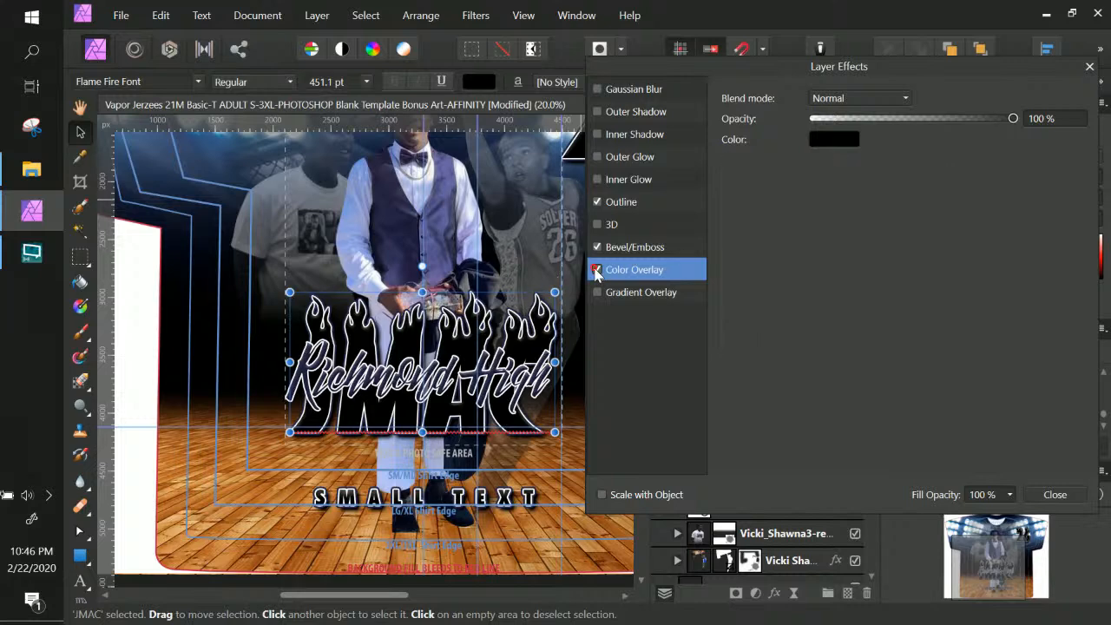
pyautogui.click(598, 270)
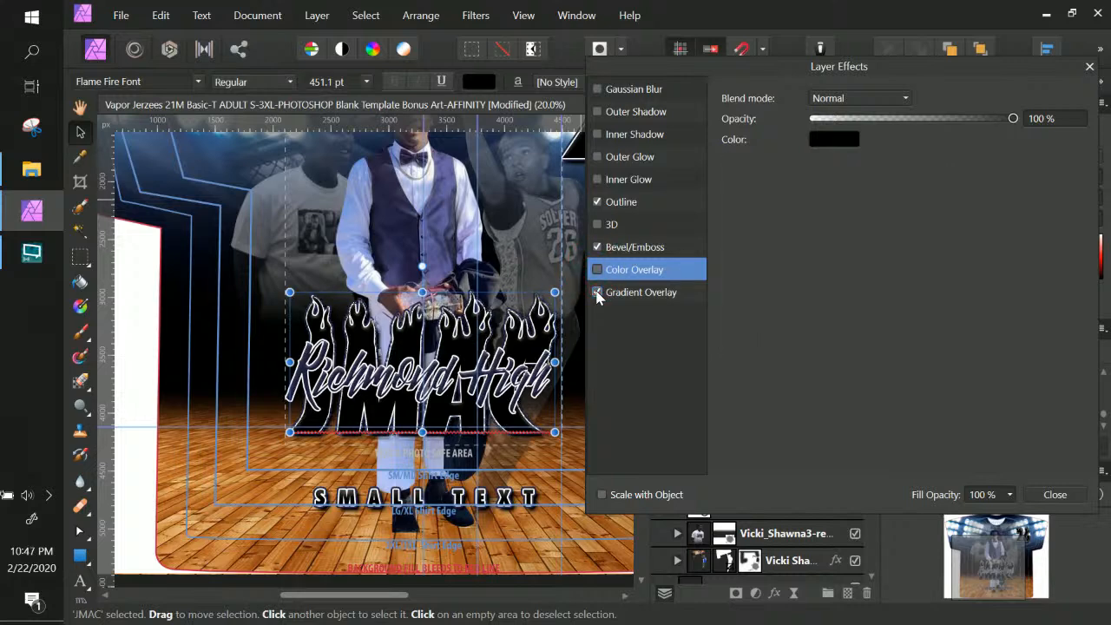
pyautogui.click(655, 295)
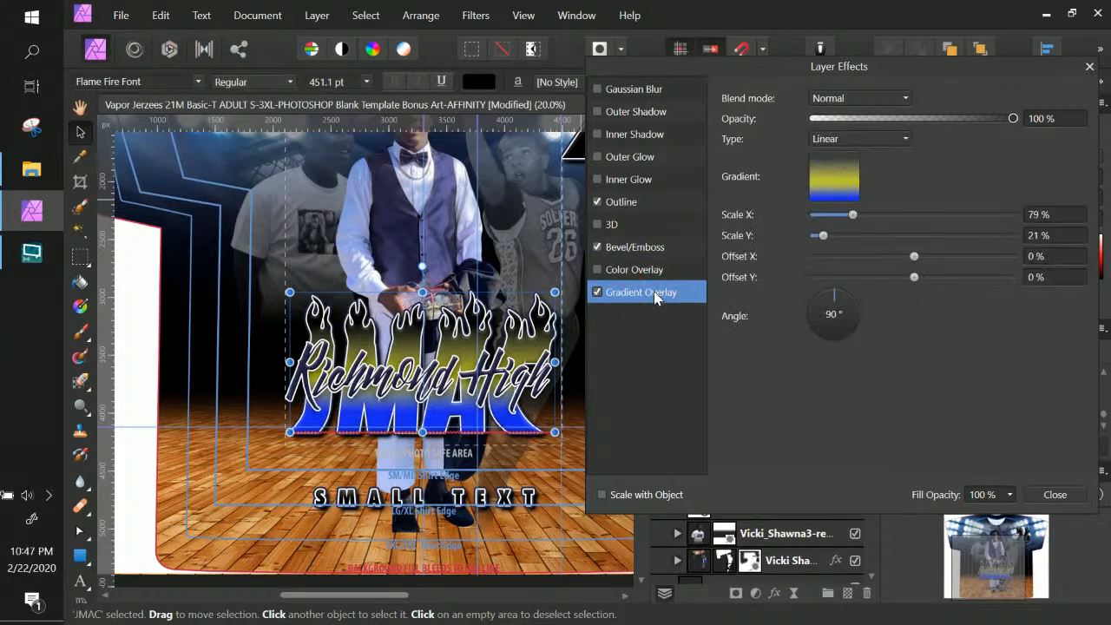
# Set the first gradient stop to navy sampled from the vest in the photo
pyautogui.click(838, 177)
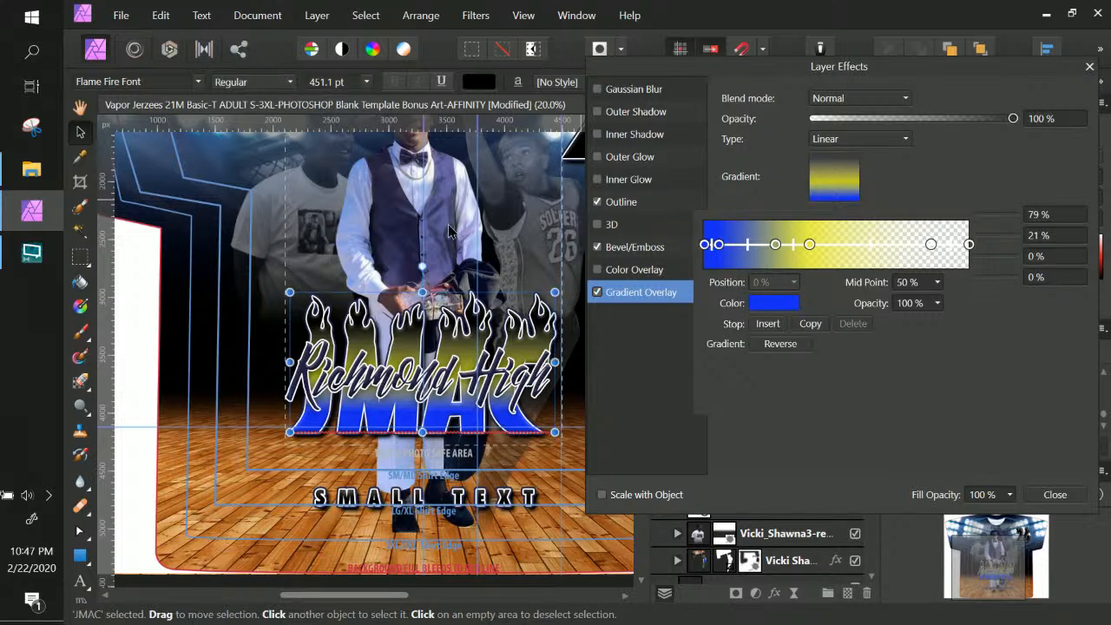
pyautogui.click(774, 302)
pyautogui.moveTo(852, 335); pyautogui.dragTo(410, 236)
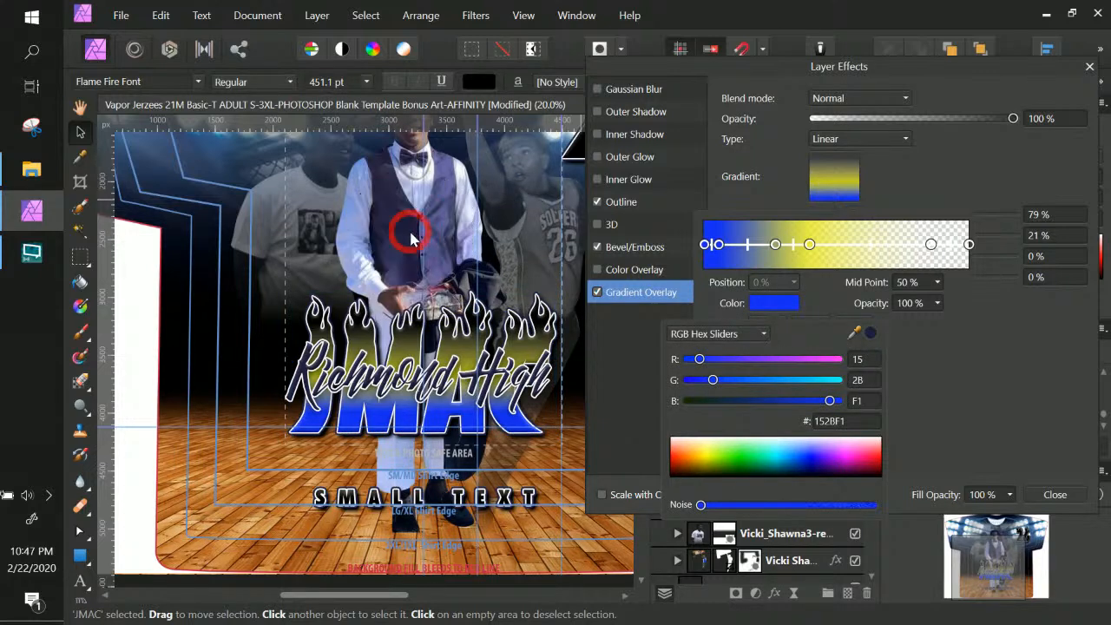
pyautogui.click(869, 332)
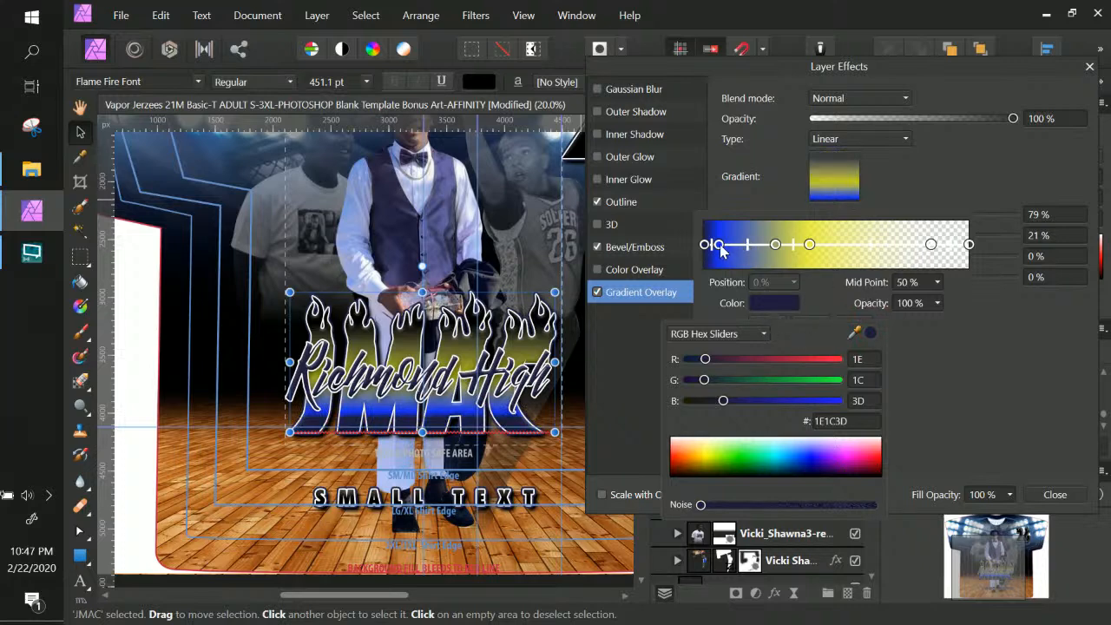
pyautogui.click(724, 246)
# Move a blue gradient stop to 21% and make it purple 6762A2
pyautogui.moveTo(720, 246); pyautogui.dragTo(761, 246)
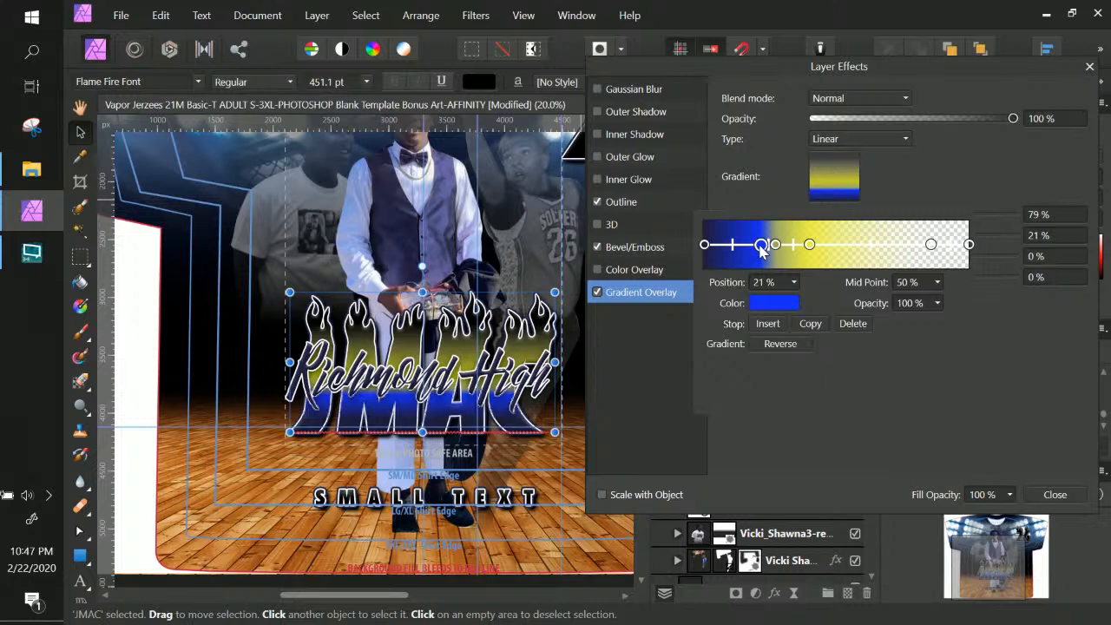
pyautogui.click(774, 303)
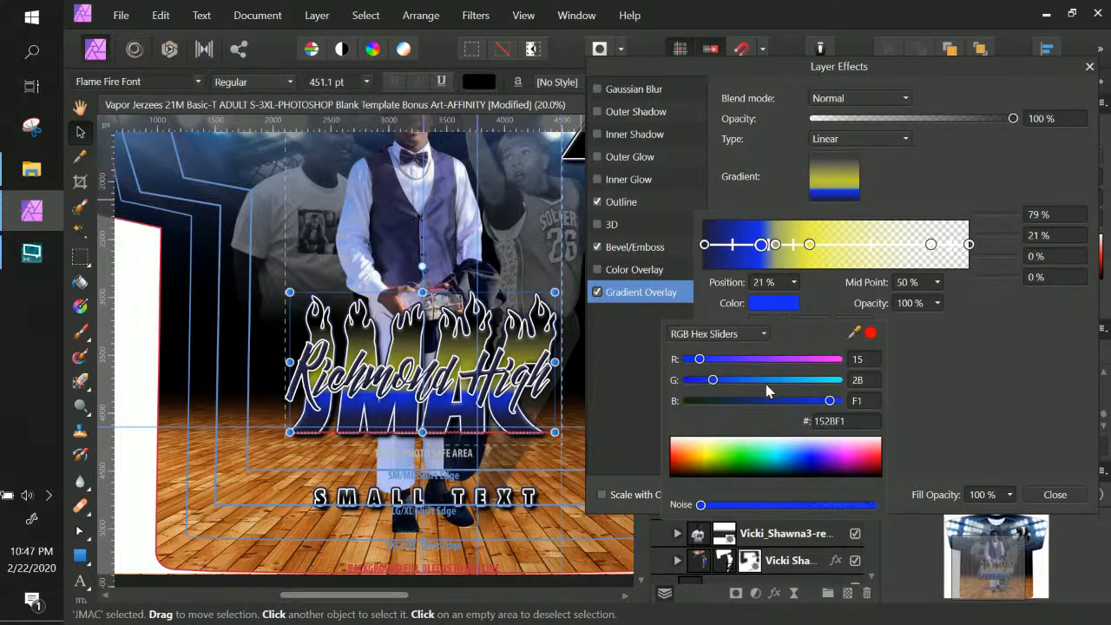
pyautogui.moveTo(870, 331); pyautogui.dragTo(451, 193)
pyautogui.click(870, 332)
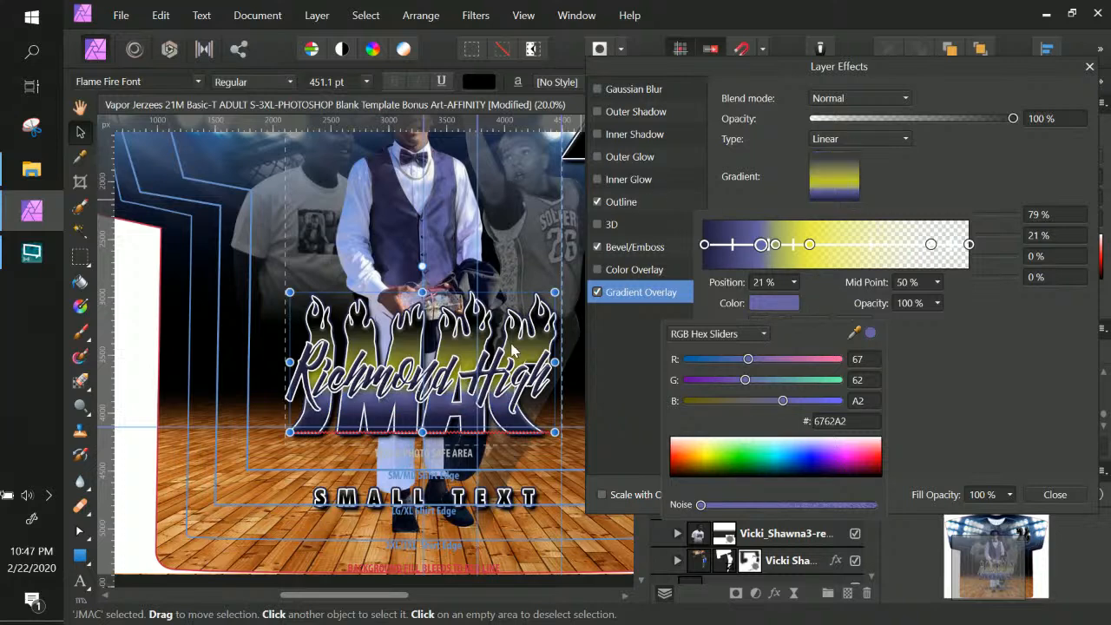
# Change the yellow 40% gradient stop to white FFFFFF
pyautogui.click(809, 246)
pyautogui.click(811, 246)
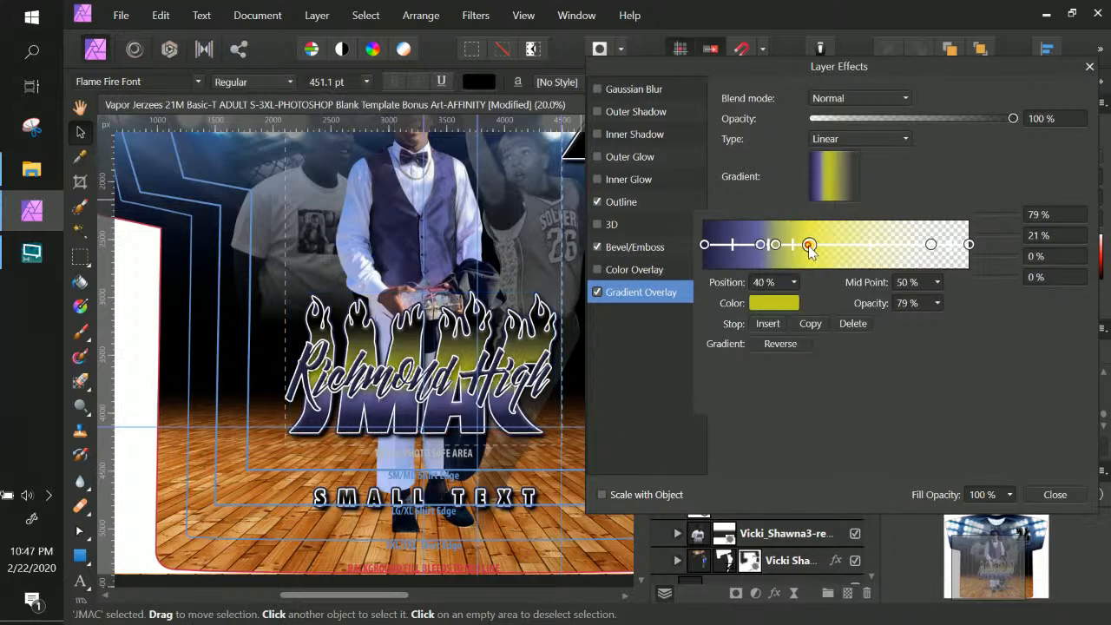
pyautogui.click(773, 303)
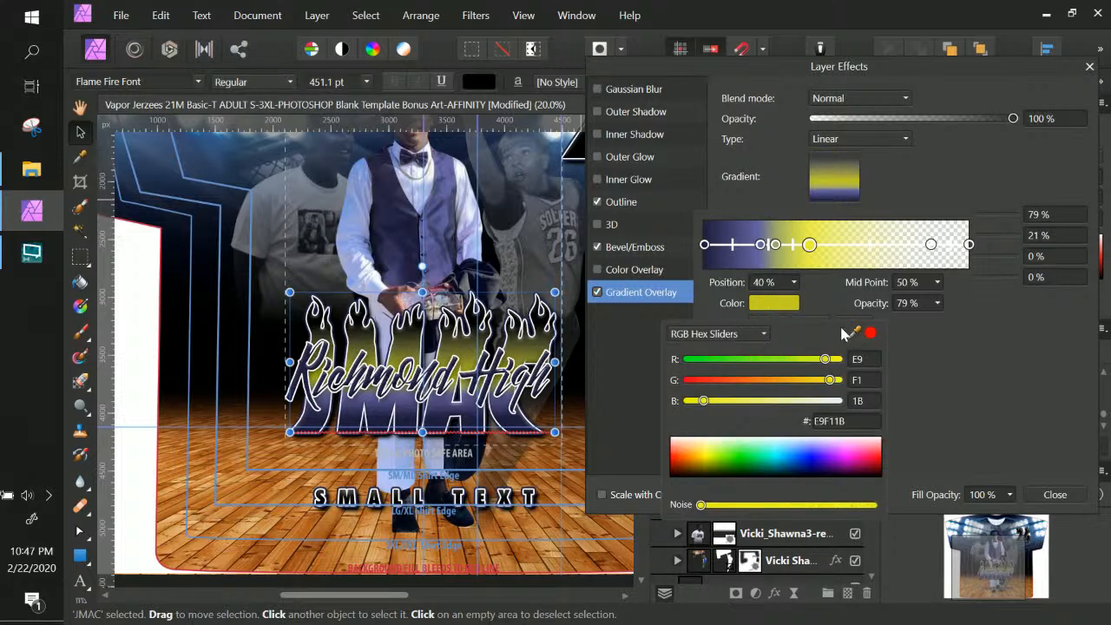
pyautogui.moveTo(725, 444); pyautogui.dragTo(668, 434)
pyautogui.moveTo(716, 466); pyautogui.dragTo(678, 427)
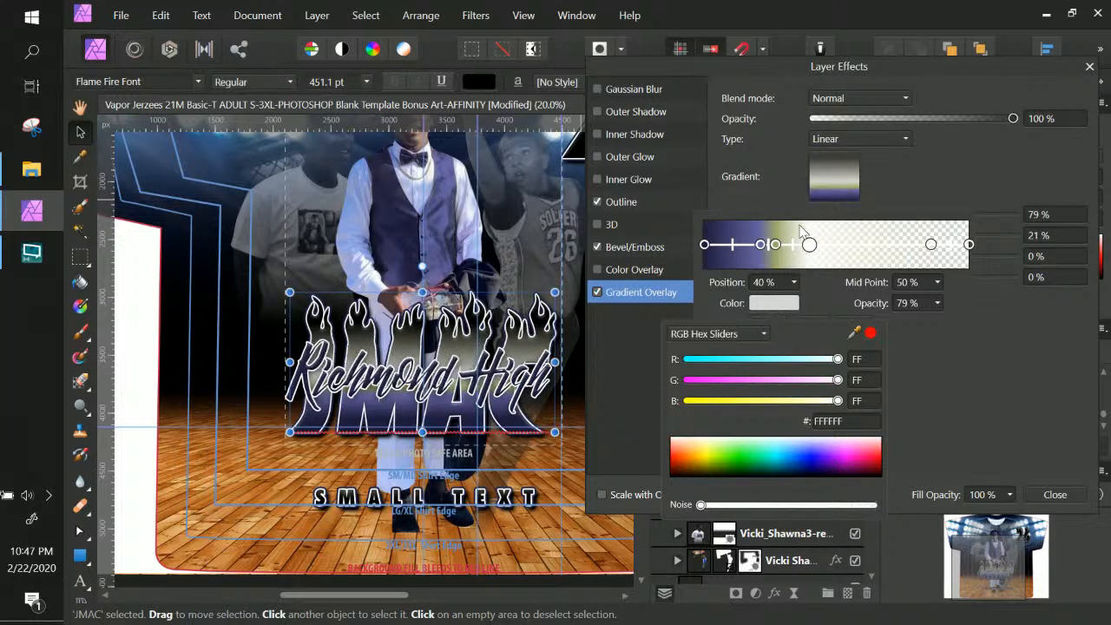
pyautogui.click(775, 246)
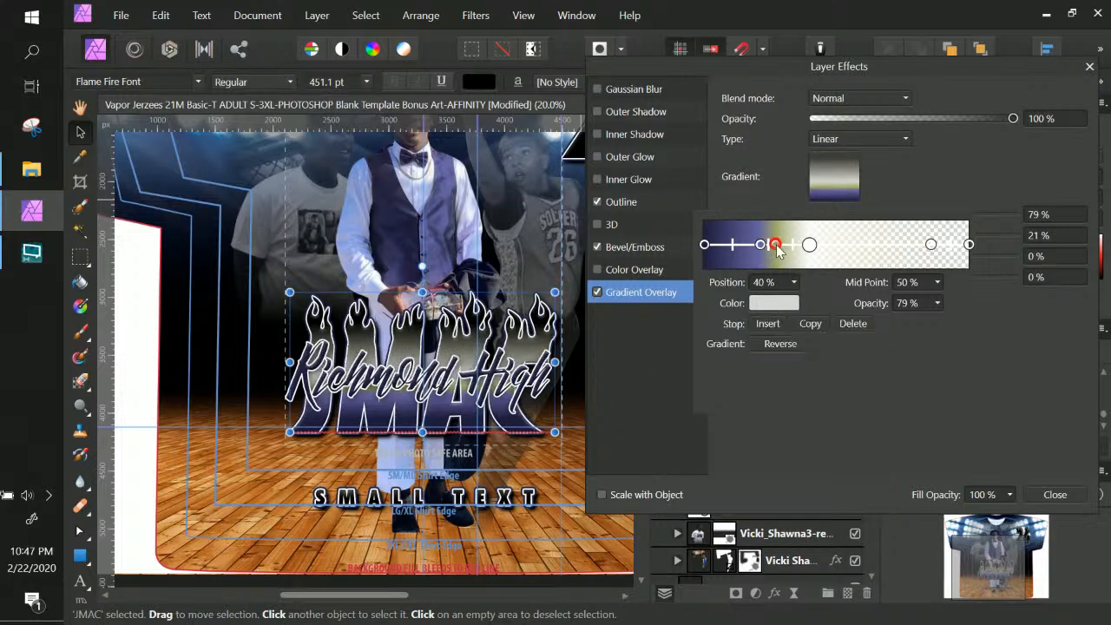
# Delete the extra gradient stops, moving the right stop to 92% and purple to about 32%
pyautogui.click(853, 324)
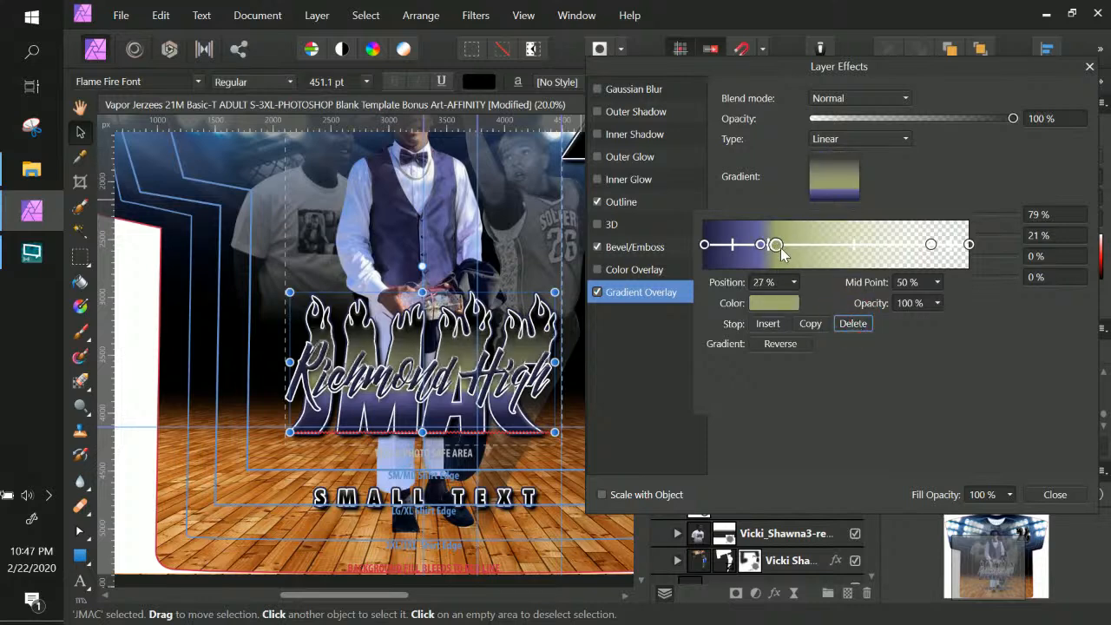
pyautogui.moveTo(776, 245); pyautogui.dragTo(821, 247)
pyautogui.click(852, 323)
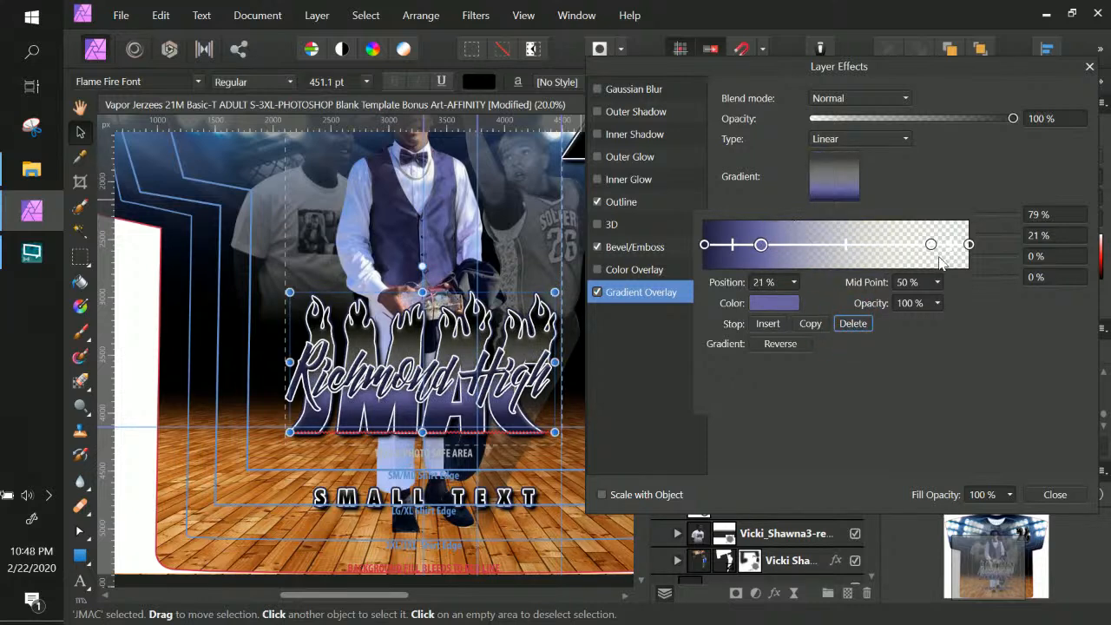
pyautogui.moveTo(931, 246); pyautogui.dragTo(950, 245)
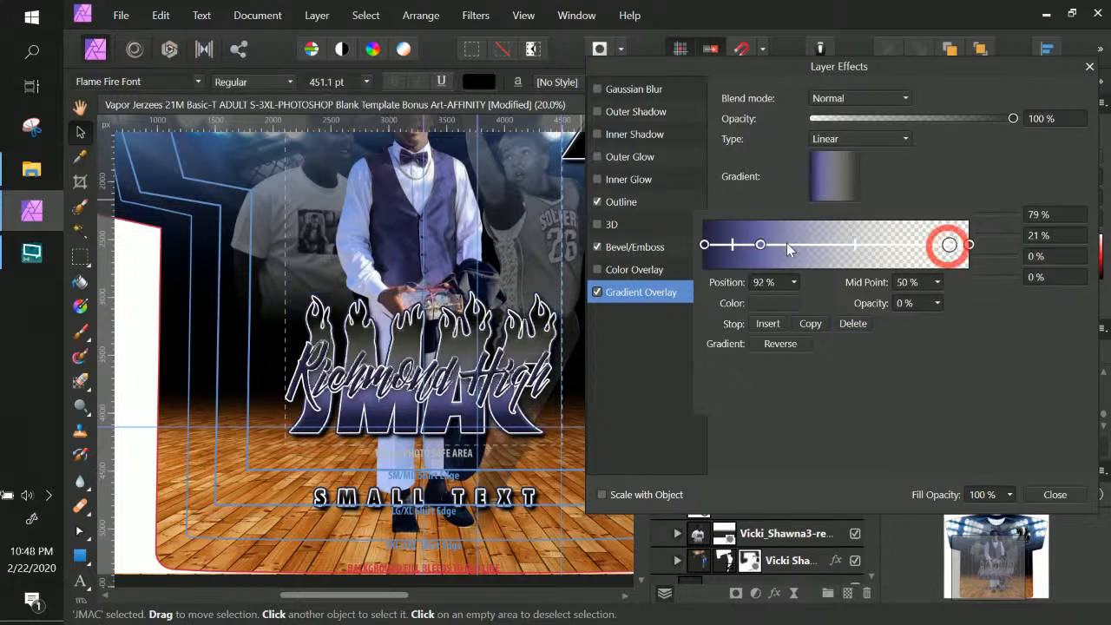
pyautogui.moveTo(761, 245)
pyautogui.mouseDown()
pyautogui.moveTo(805, 247)
pyautogui.moveTo(780, 247)
pyautogui.mouseUp()
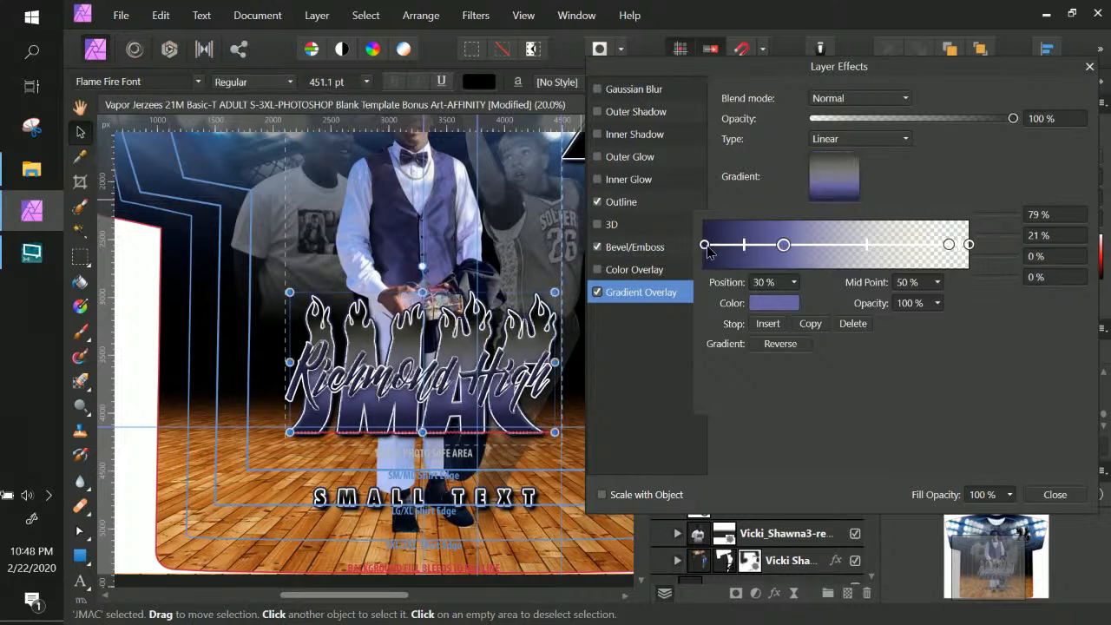
# Shift the gradient midpoint to 49%
pyautogui.click(705, 246)
pyautogui.click(709, 246)
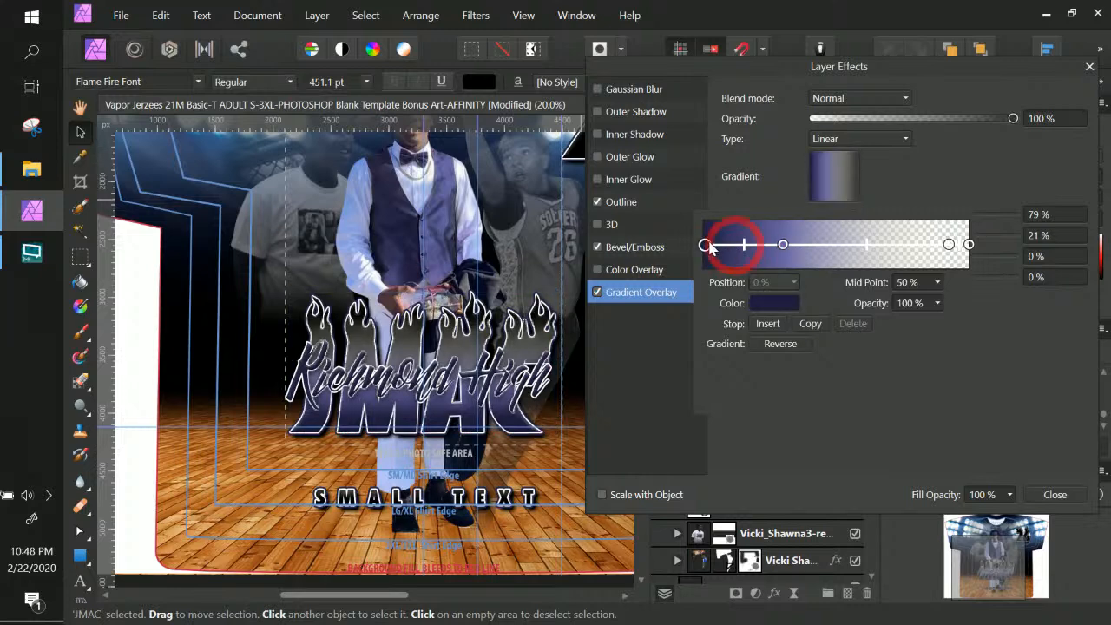
pyautogui.moveTo(752, 252)
pyautogui.mouseDown()
pyautogui.moveTo(761, 251)
pyautogui.moveTo(729, 250)
pyautogui.moveTo(813, 247)
pyautogui.mouseUp()
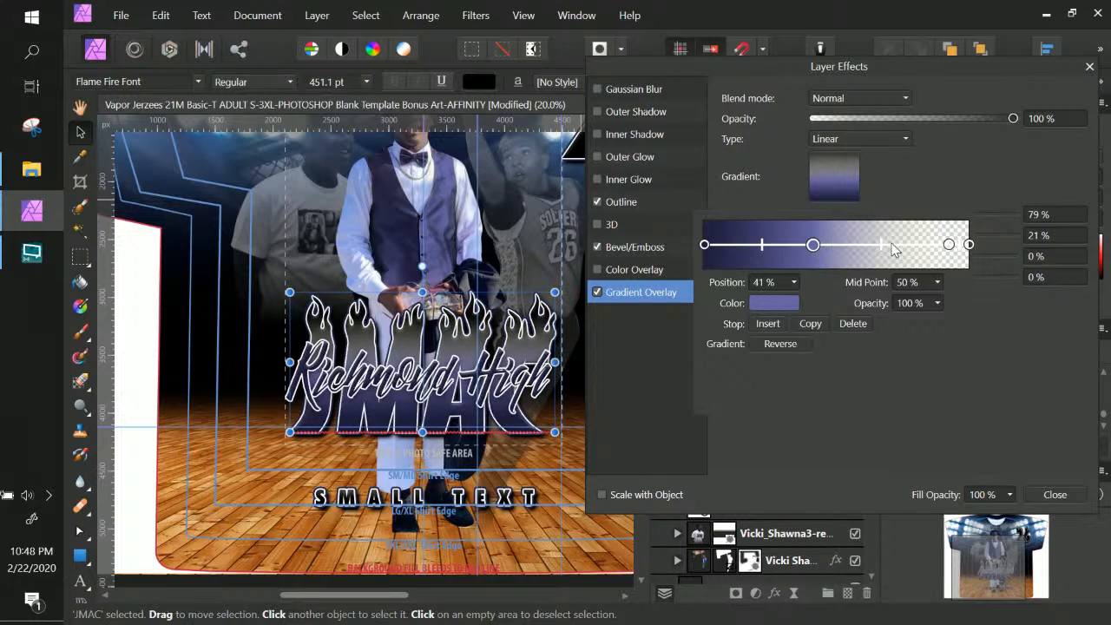
pyautogui.moveTo(883, 244); pyautogui.dragTo(878, 245)
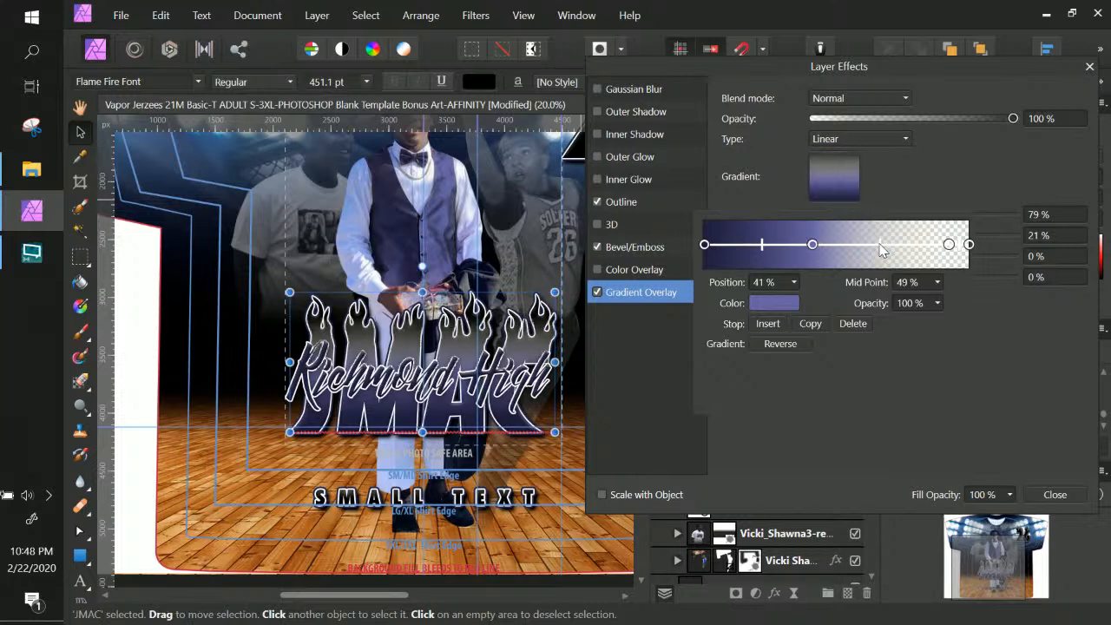
# Set the 92% stop and the end stop to 100% opacity
pyautogui.click(948, 244)
pyautogui.click(937, 303)
pyautogui.moveTo(942, 323); pyautogui.dragTo(1063, 322)
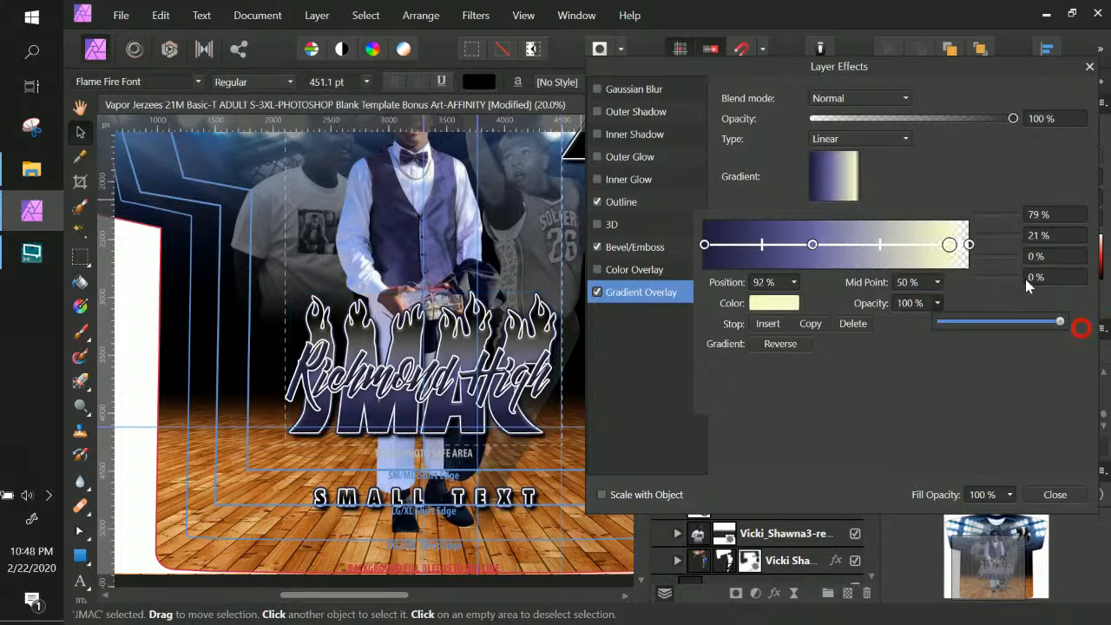
pyautogui.click(968, 244)
pyautogui.click(937, 303)
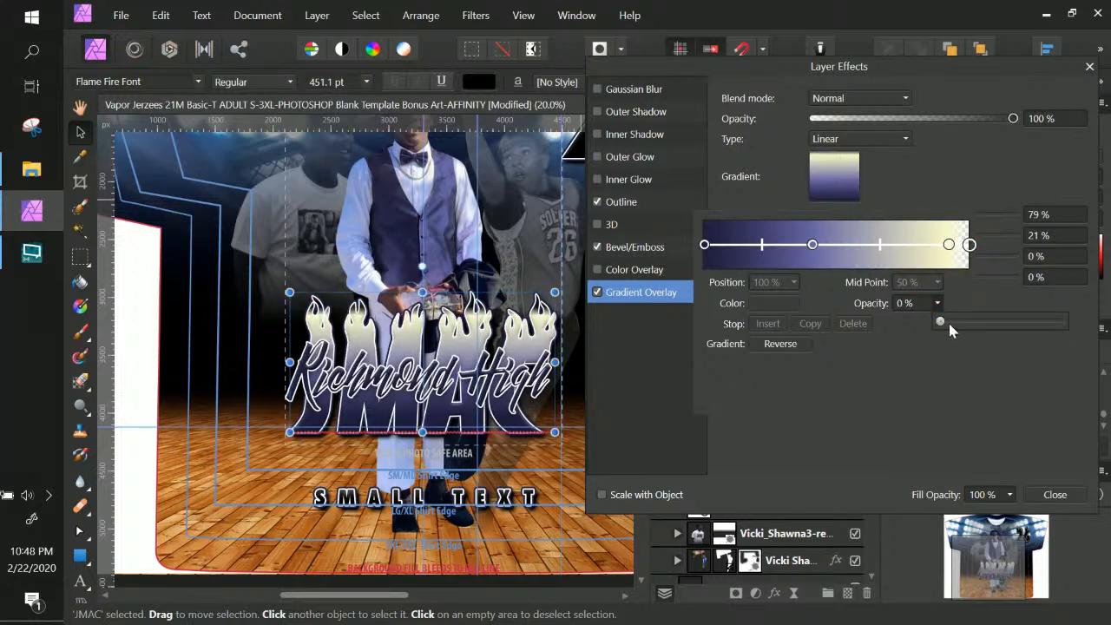
pyautogui.moveTo(949, 324); pyautogui.dragTo(1063, 322)
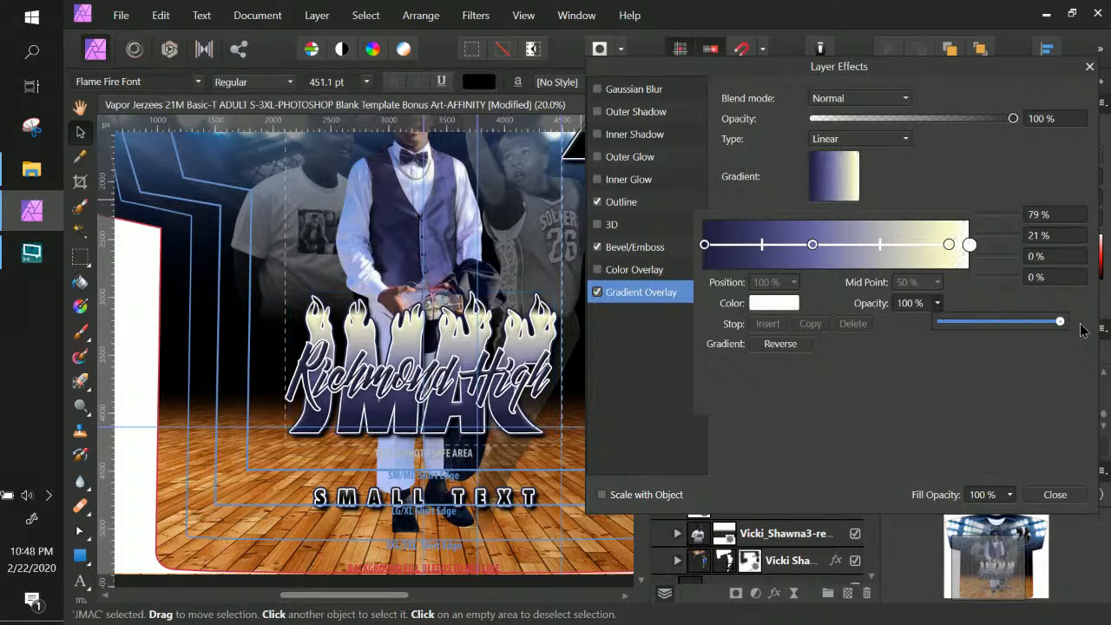
# Delete the yellow 92% stop, leaving the white end stop
pyautogui.click(948, 244)
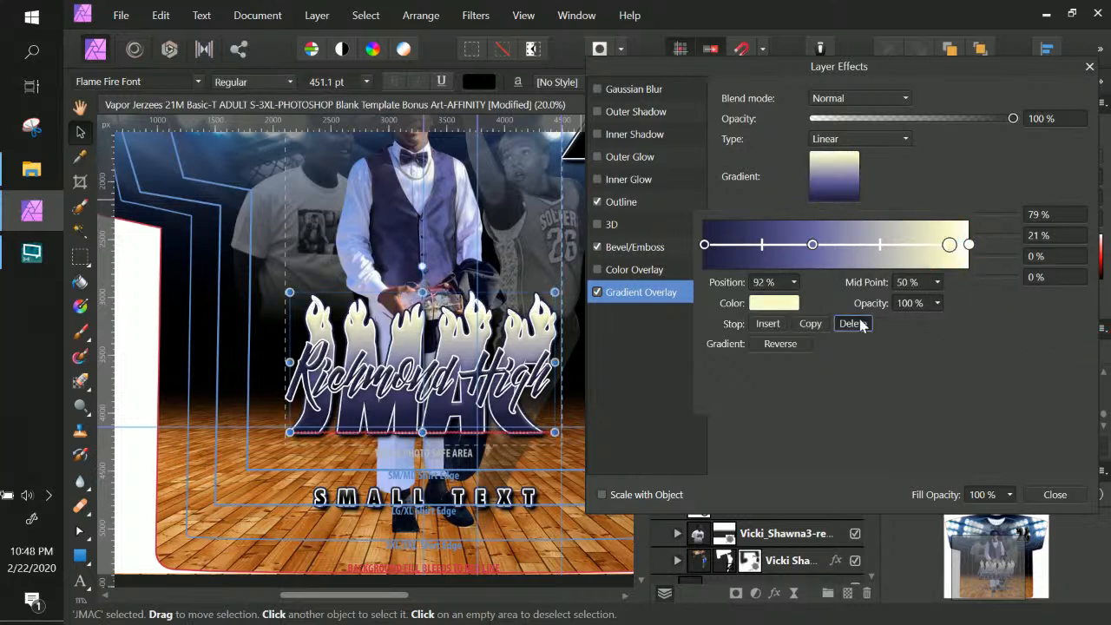
pyautogui.click(852, 323)
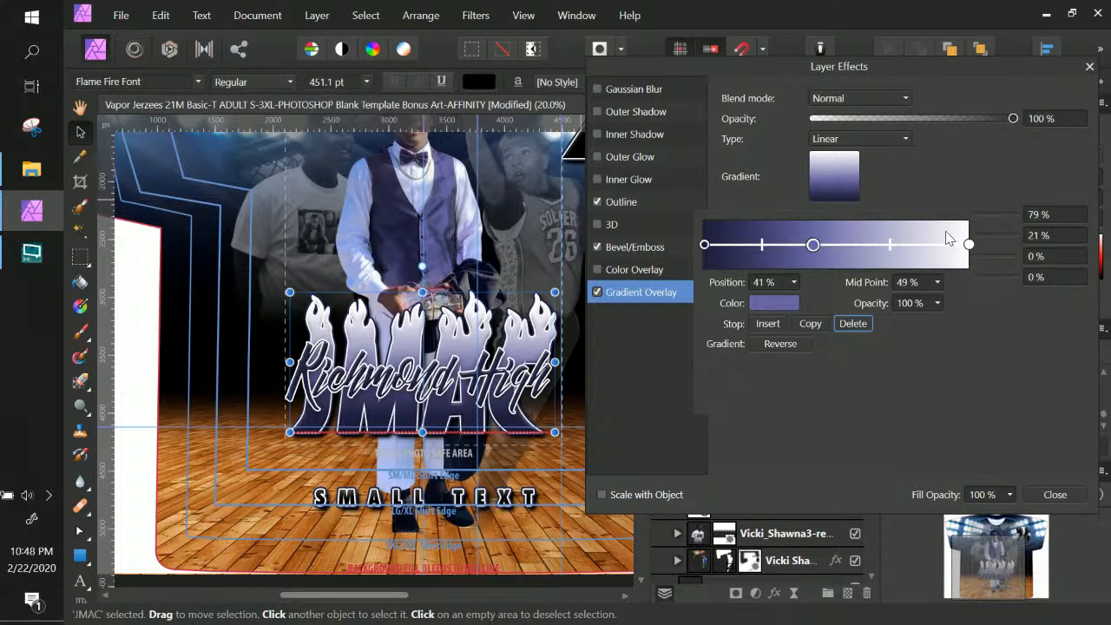
pyautogui.click(969, 245)
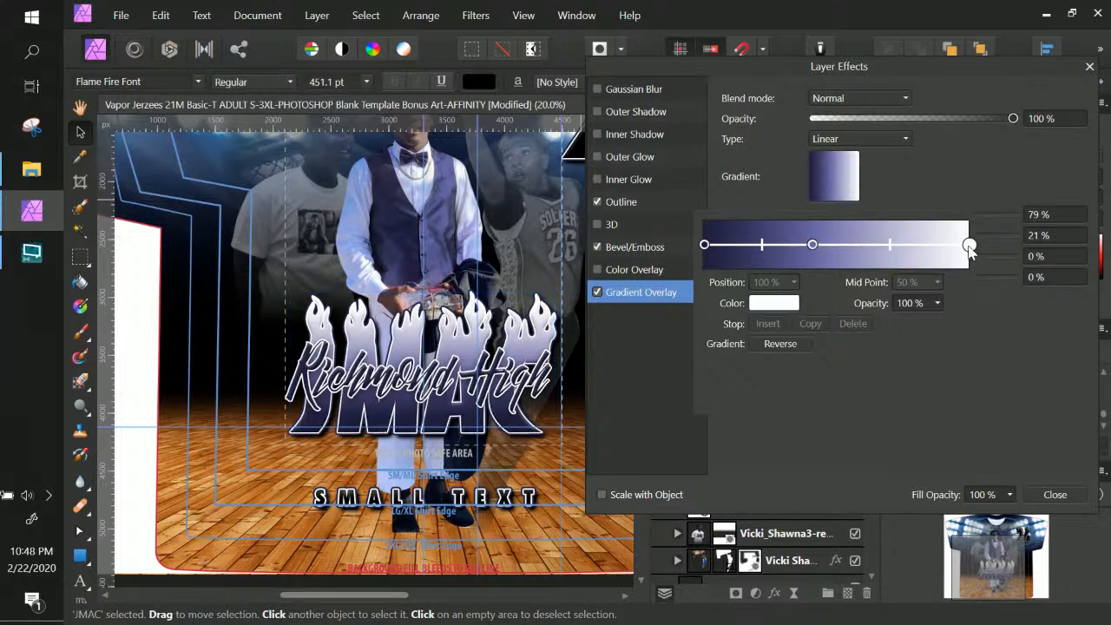
# Add a new gradient stop at 63%
pyautogui.click(922, 245)
pyautogui.moveTo(922, 245); pyautogui.dragTo(871, 245)
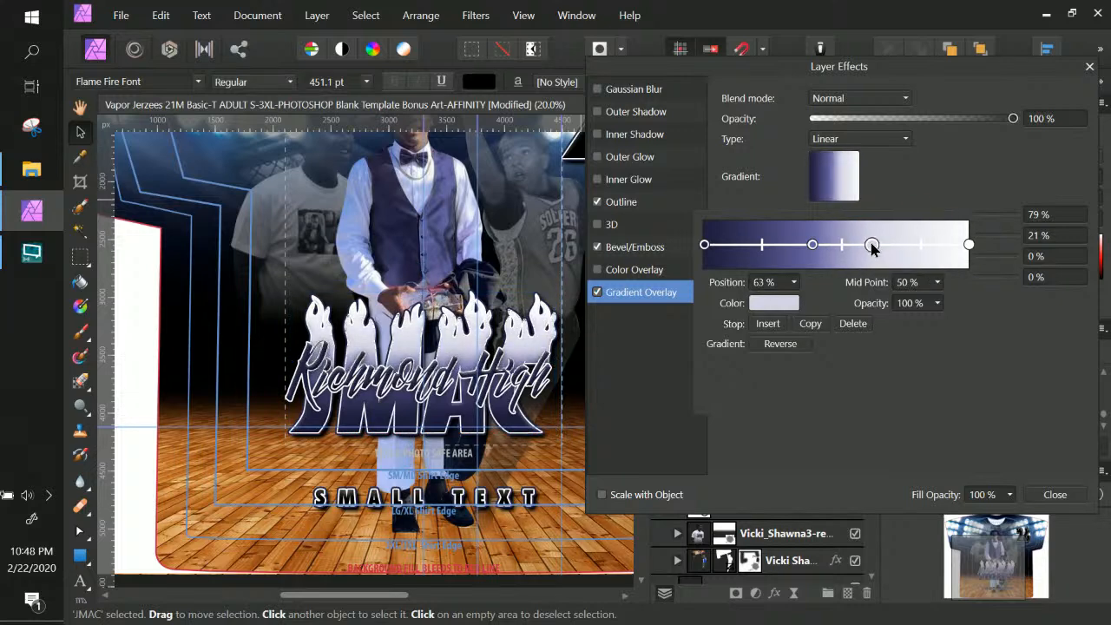
pyautogui.click(872, 245)
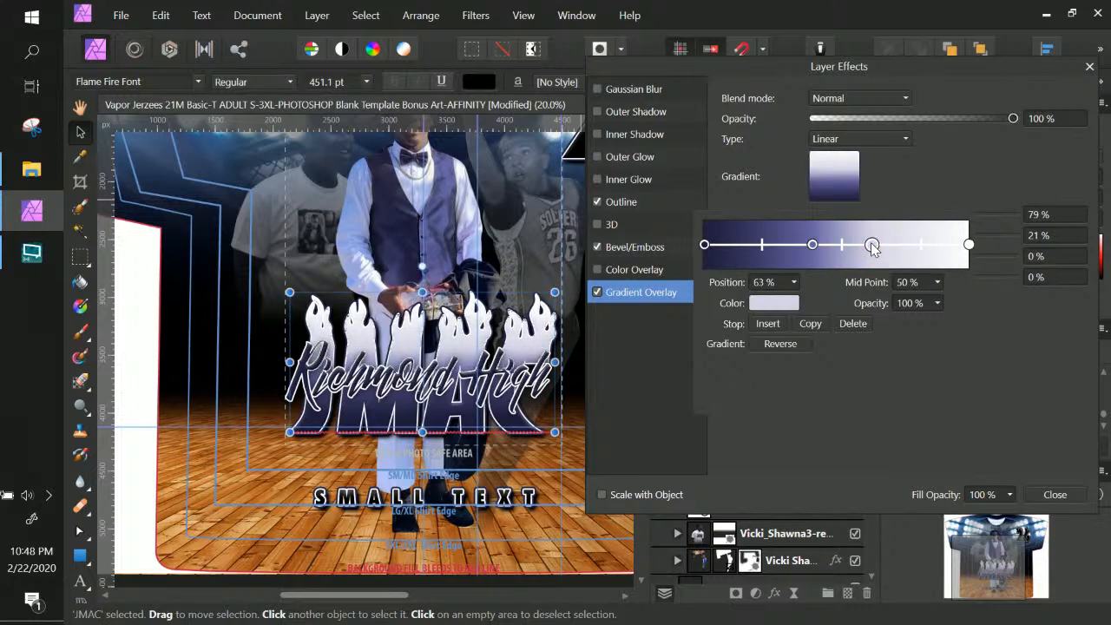
# Recolour the white end stop to light sky blue 9EC6E0
pyautogui.click(970, 245)
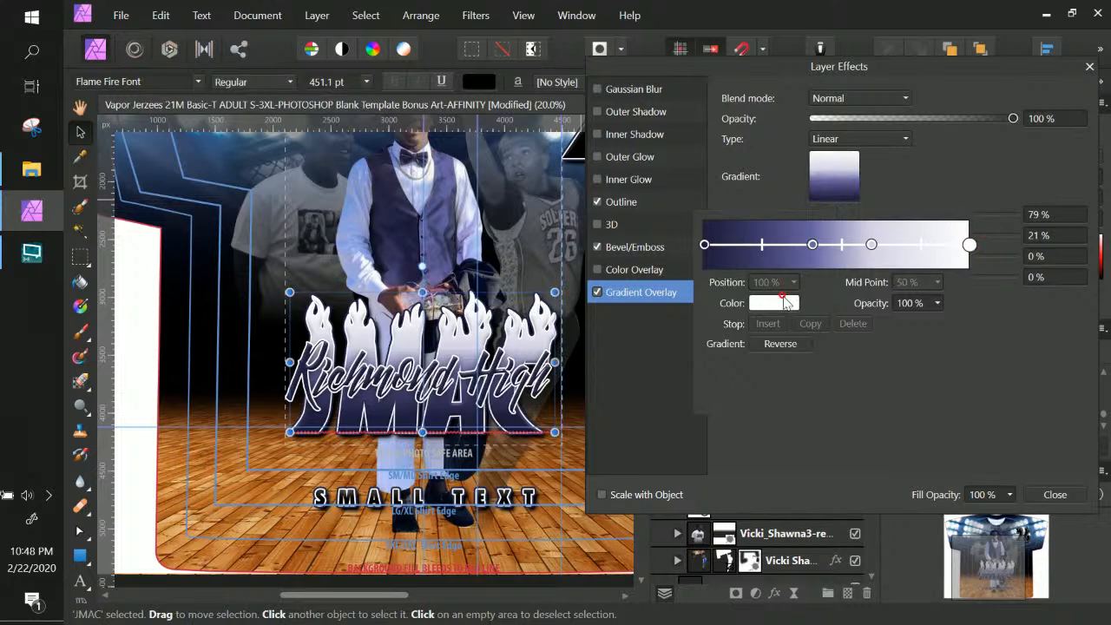
pyautogui.click(786, 302)
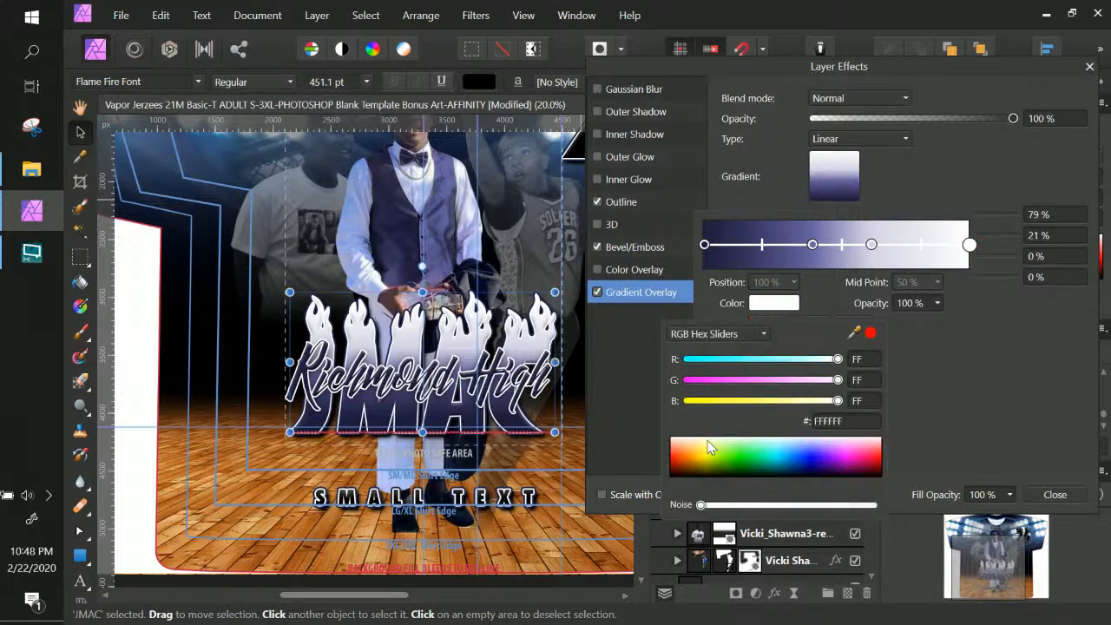
pyautogui.click(670, 446)
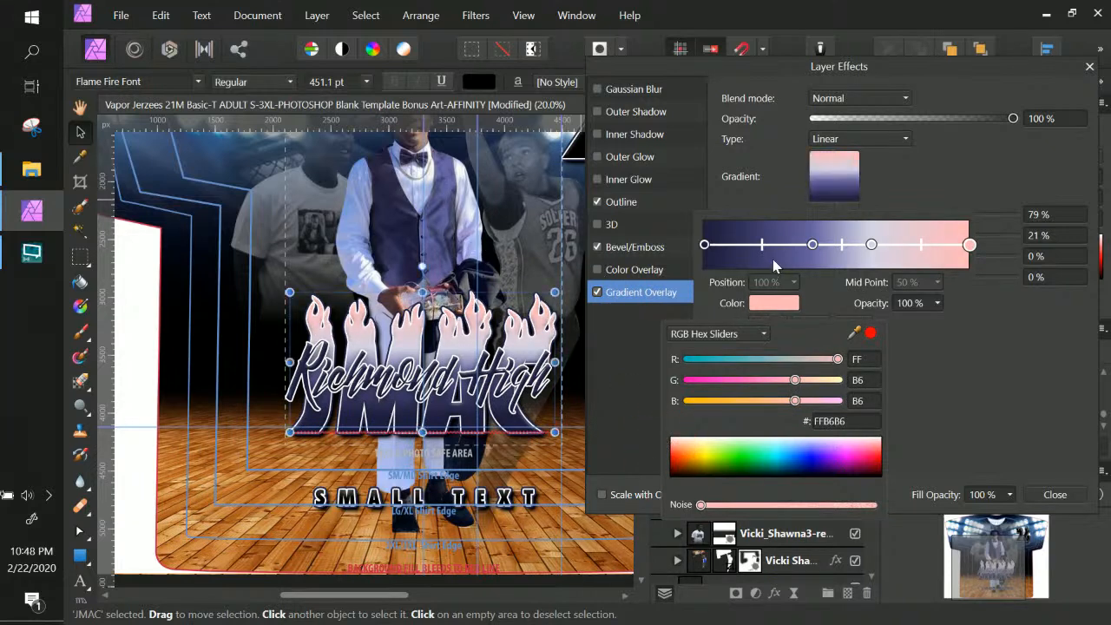
pyautogui.moveTo(856, 333); pyautogui.dragTo(464, 205)
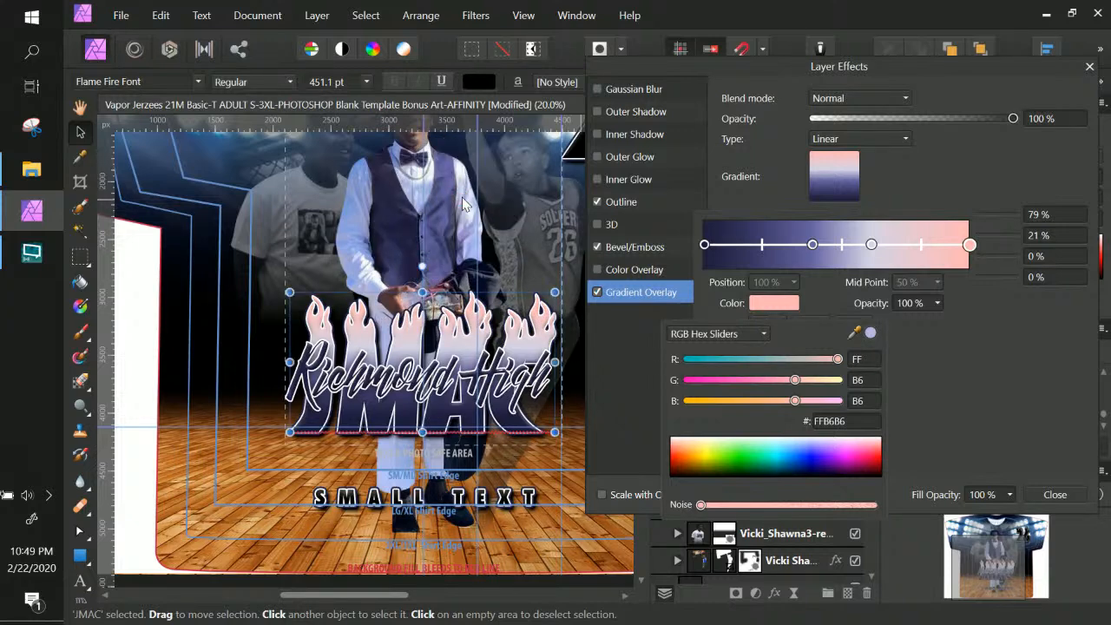
pyautogui.click(872, 333)
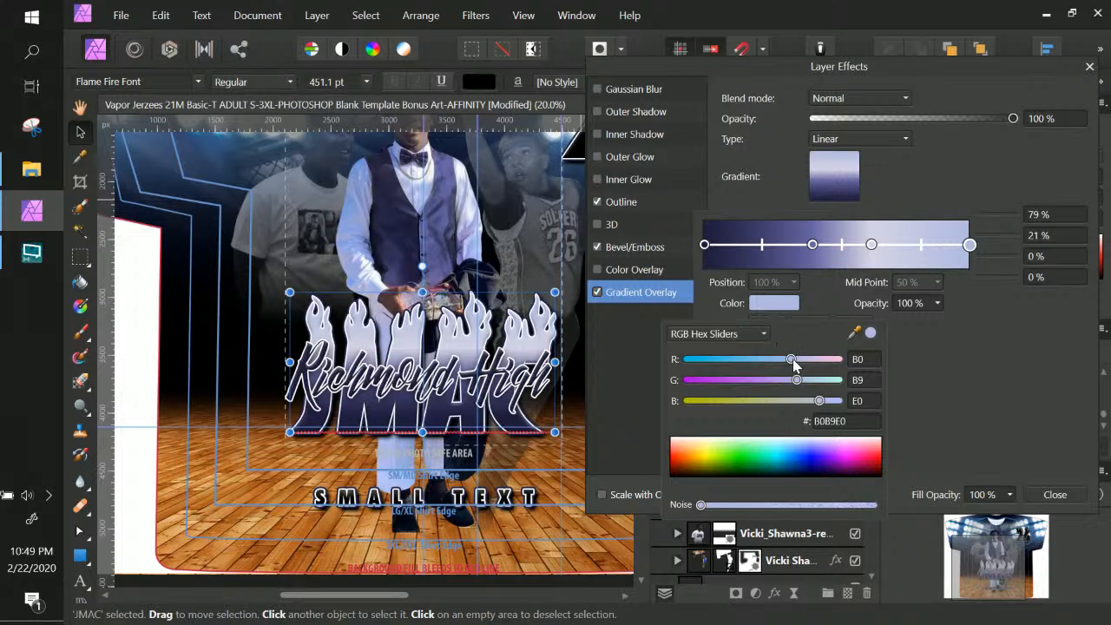
pyautogui.moveTo(789, 359)
pyautogui.mouseDown()
pyautogui.moveTo(731, 361)
pyautogui.moveTo(779, 368)
pyautogui.mouseUp()
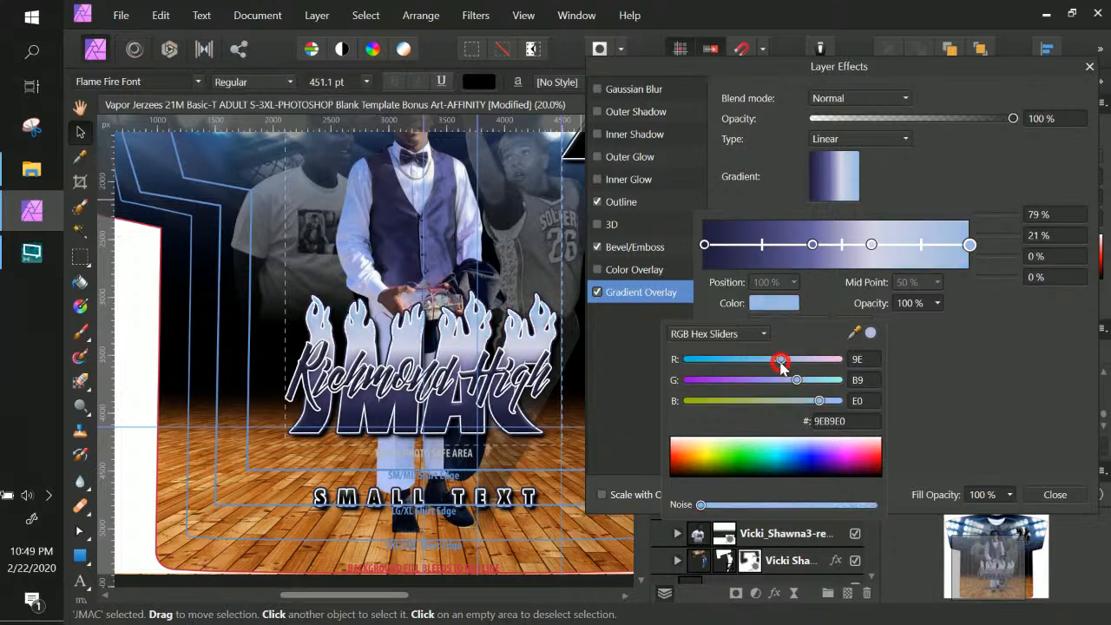
pyautogui.moveTo(797, 383); pyautogui.dragTo(809, 385)
pyautogui.moveTo(805, 384); pyautogui.dragTo(805, 385)
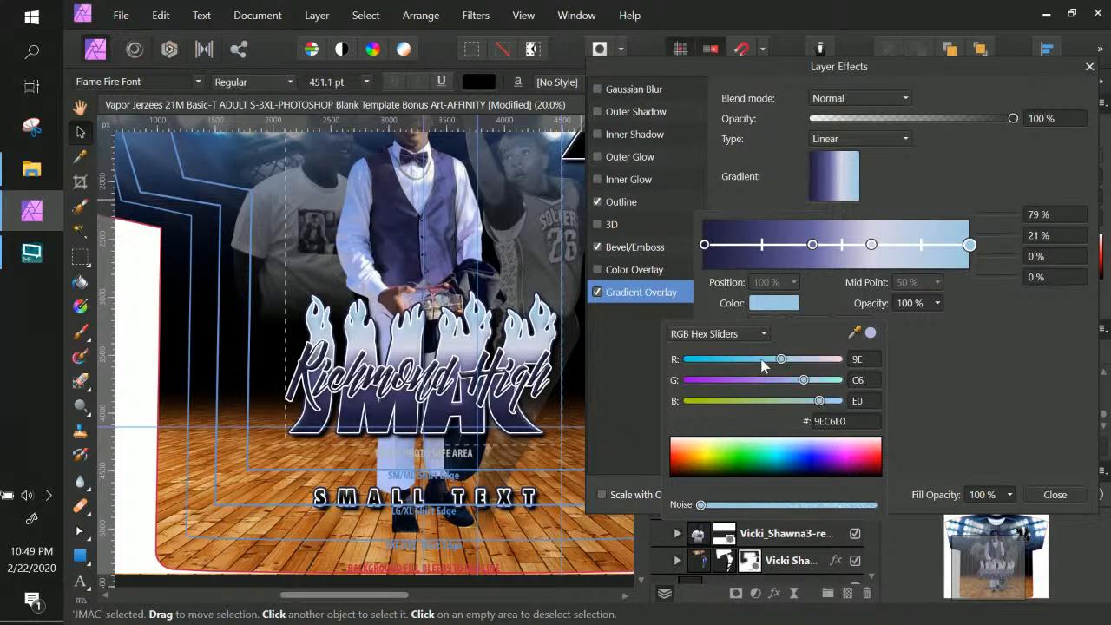
pyautogui.click(715, 335)
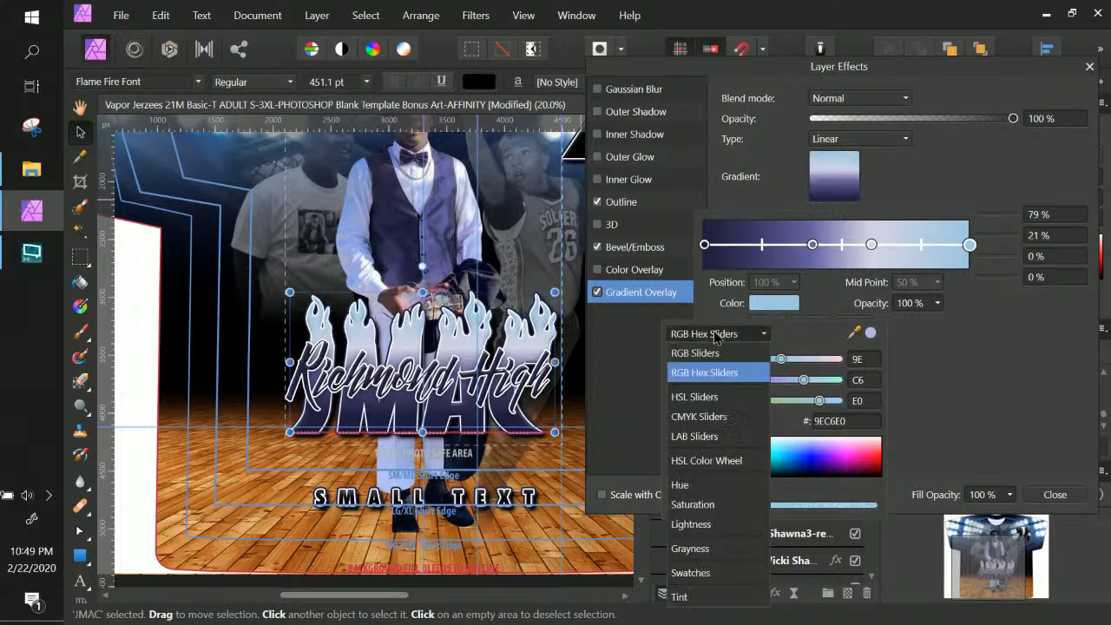
# Desaturate the end stop to a soft grey using the Saturation slider
pyautogui.click(712, 508)
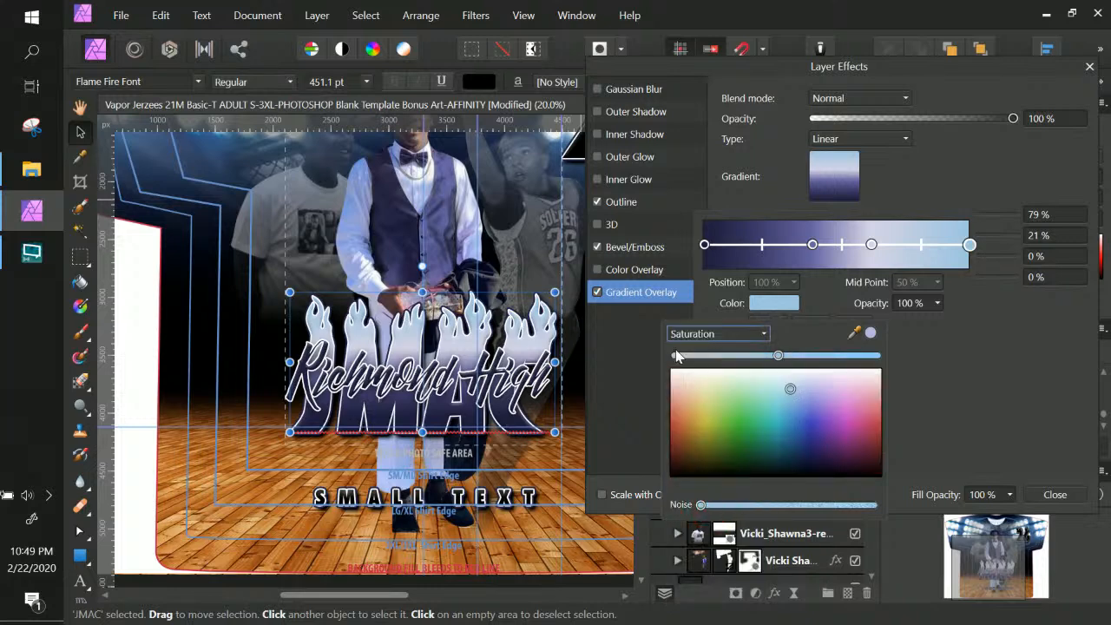
pyautogui.moveTo(779, 356); pyautogui.dragTo(651, 351)
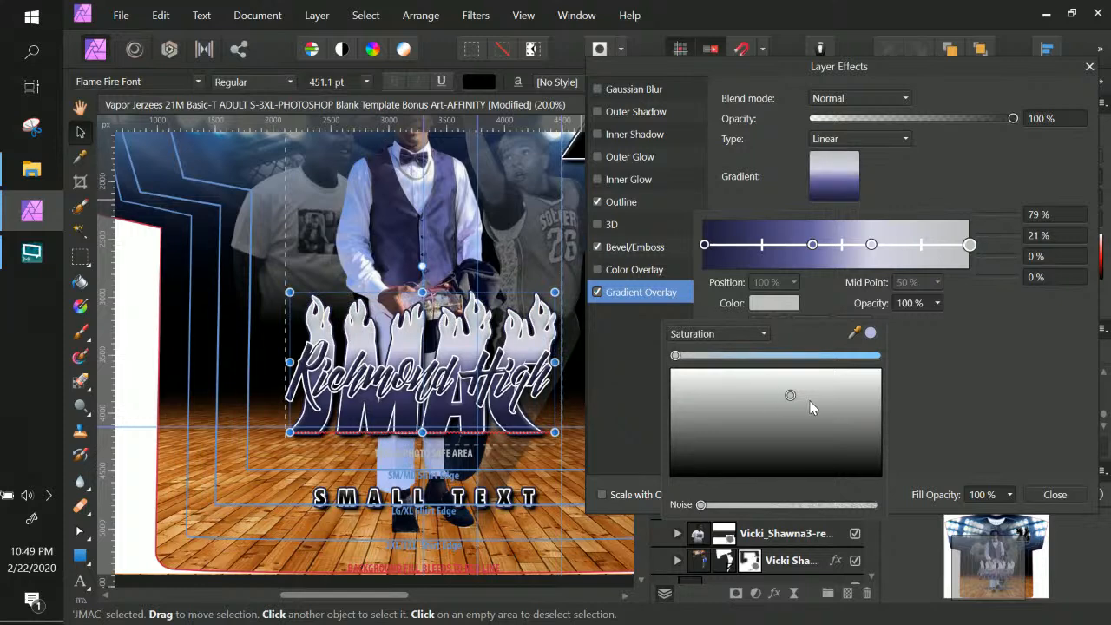
pyautogui.moveTo(791, 397); pyautogui.dragTo(811, 404)
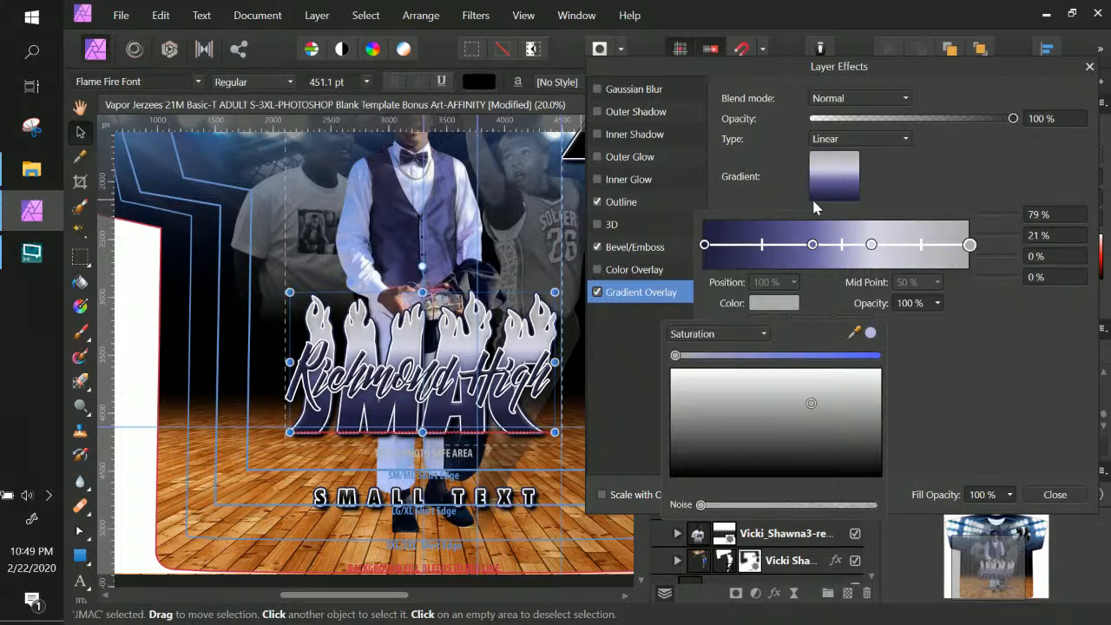
pyautogui.click(871, 246)
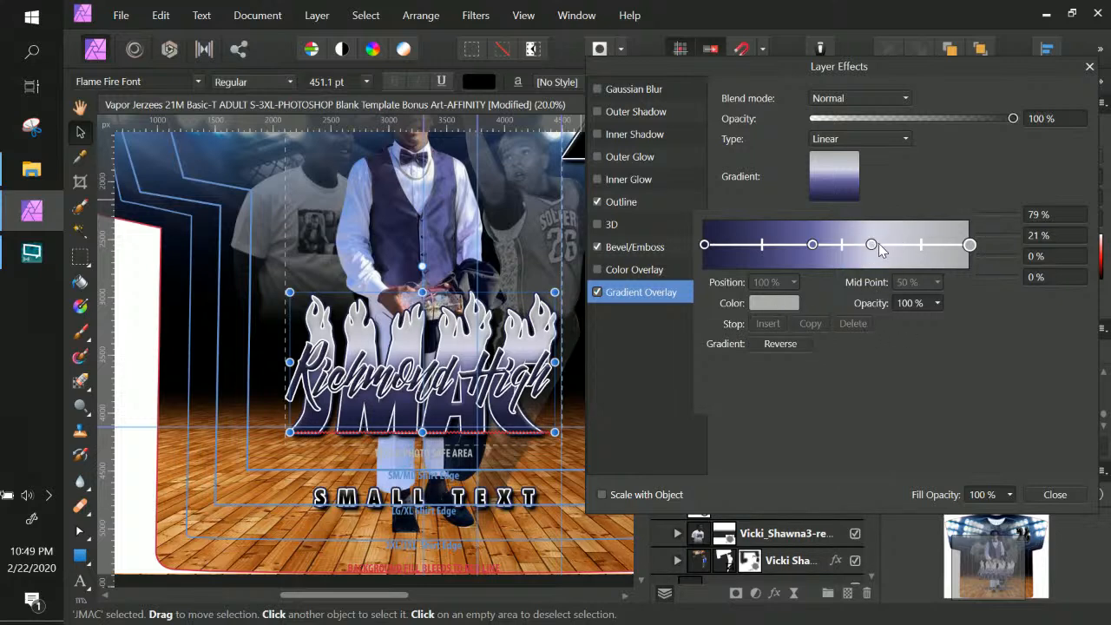
# Delete the 63% stop and move the purple stop to about 33%
pyautogui.click(871, 244)
pyautogui.click(853, 323)
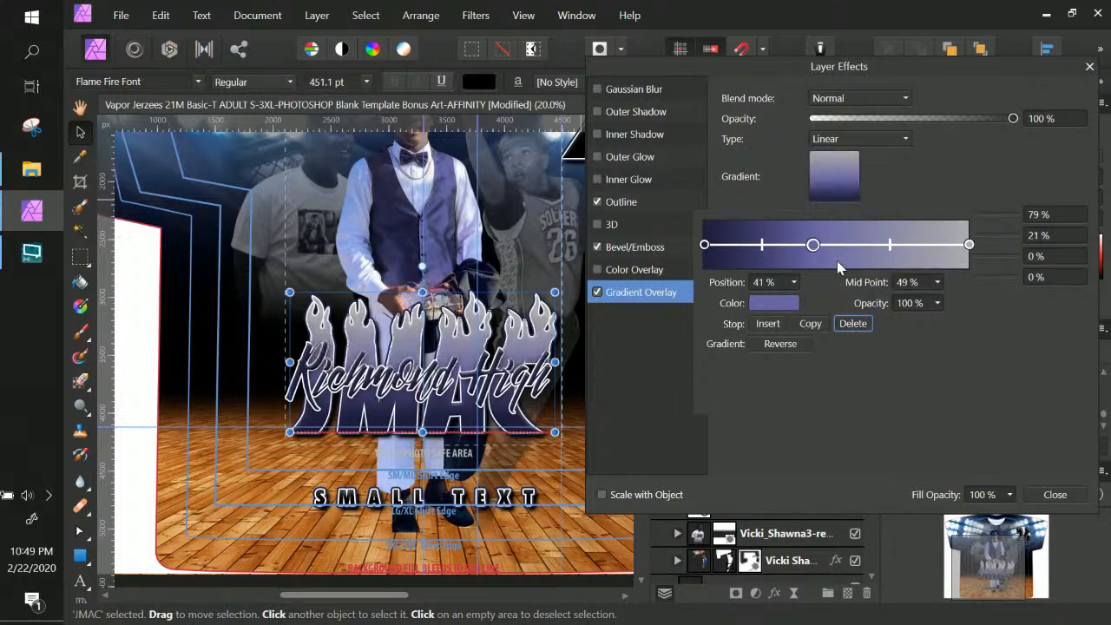
pyautogui.moveTo(812, 244); pyautogui.dragTo(791, 246)
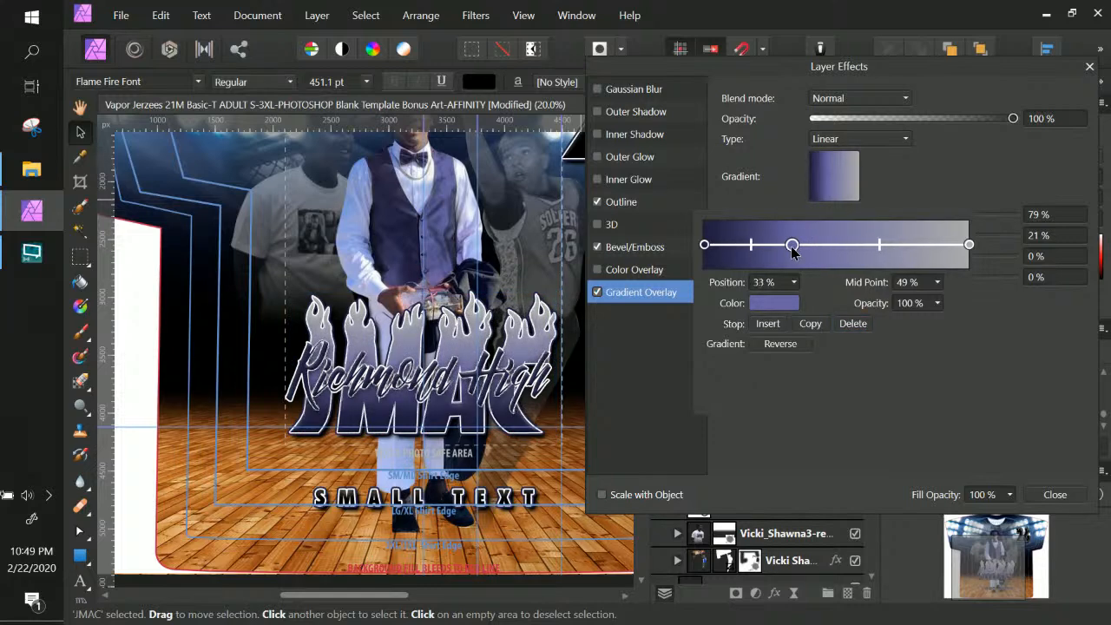
pyautogui.click(968, 245)
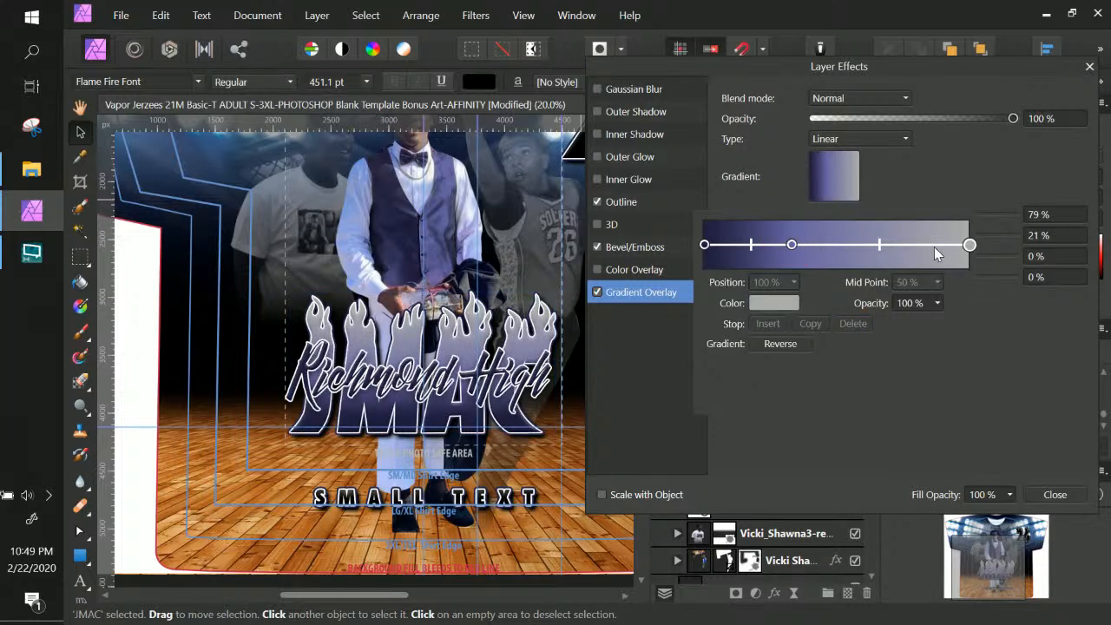
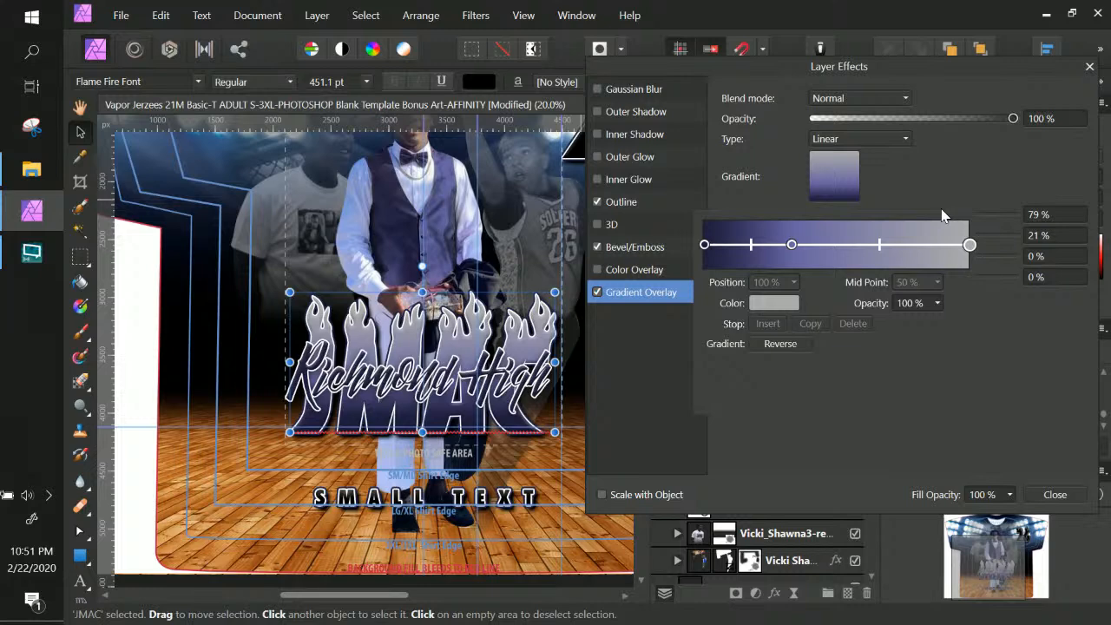
# Return to the JMAC gradient overlay settings showing Scale X 79%, Scale Y 21% and 90° angle
pyautogui.scroll(3, 482, 382)
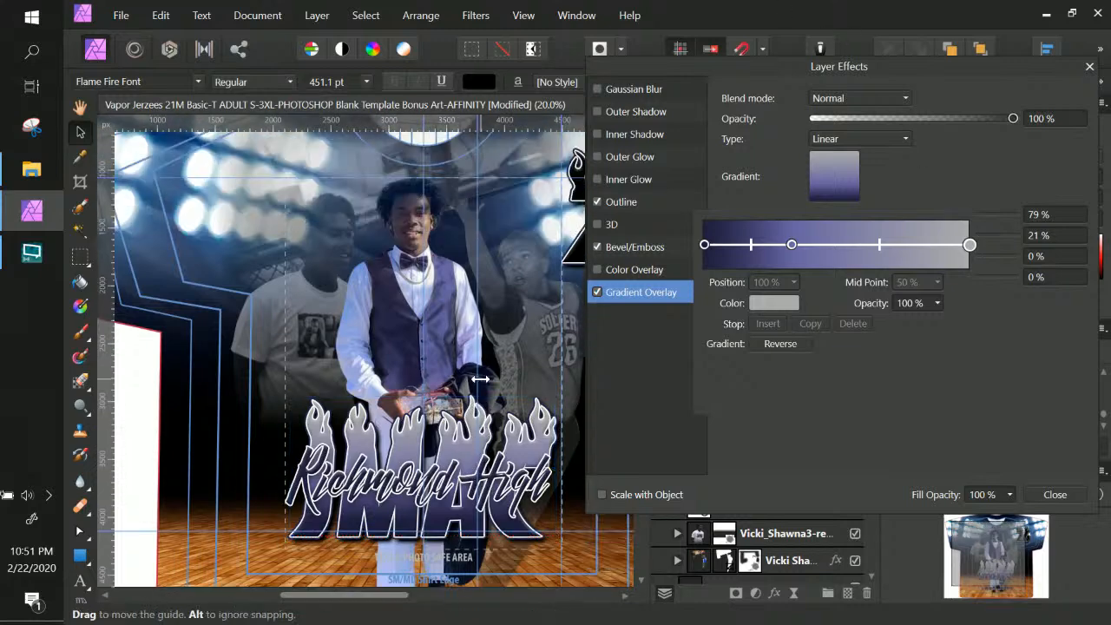
pyautogui.press('ctrl+KP_Subtract')
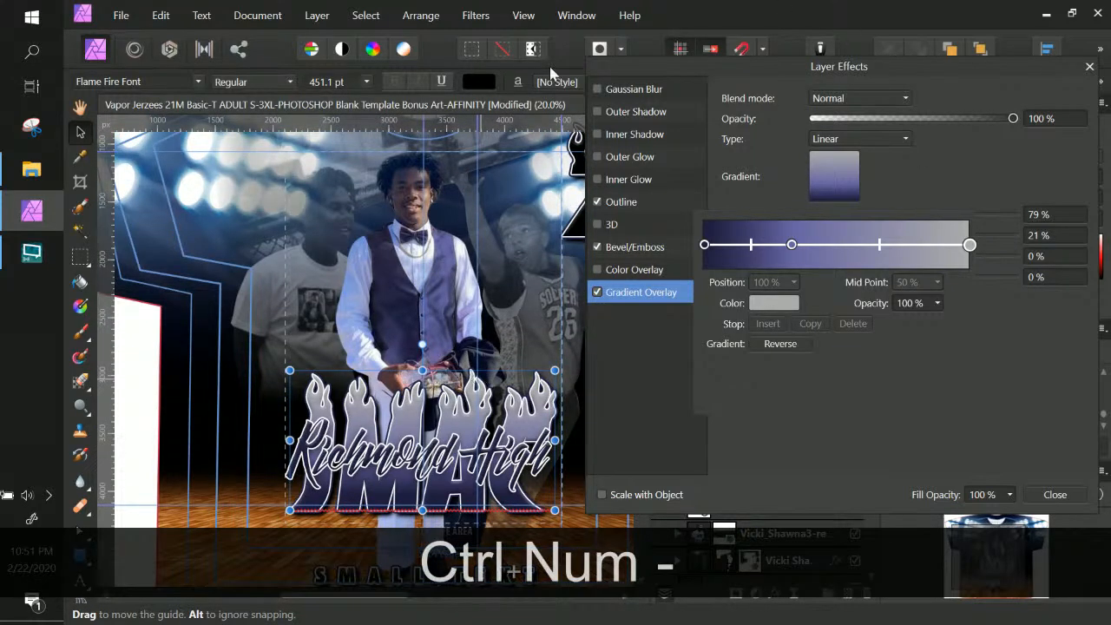
pyautogui.click(1055, 505)
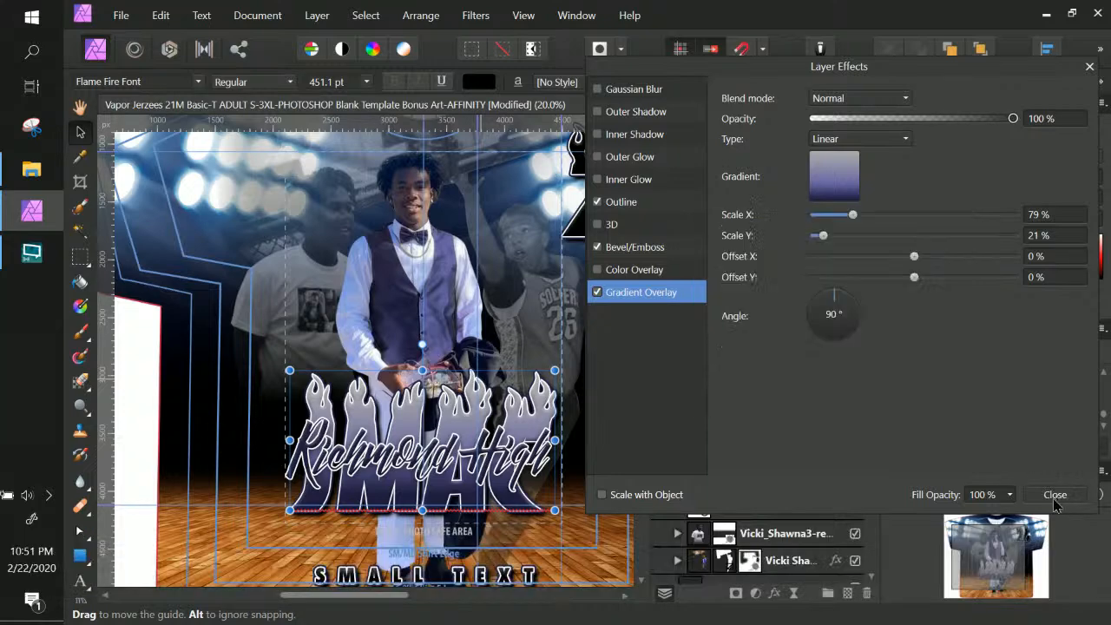
# Close Layer Effects, zoom in on the player's hands and select the player's HSL Shift adjustment
pyautogui.click(1057, 495)
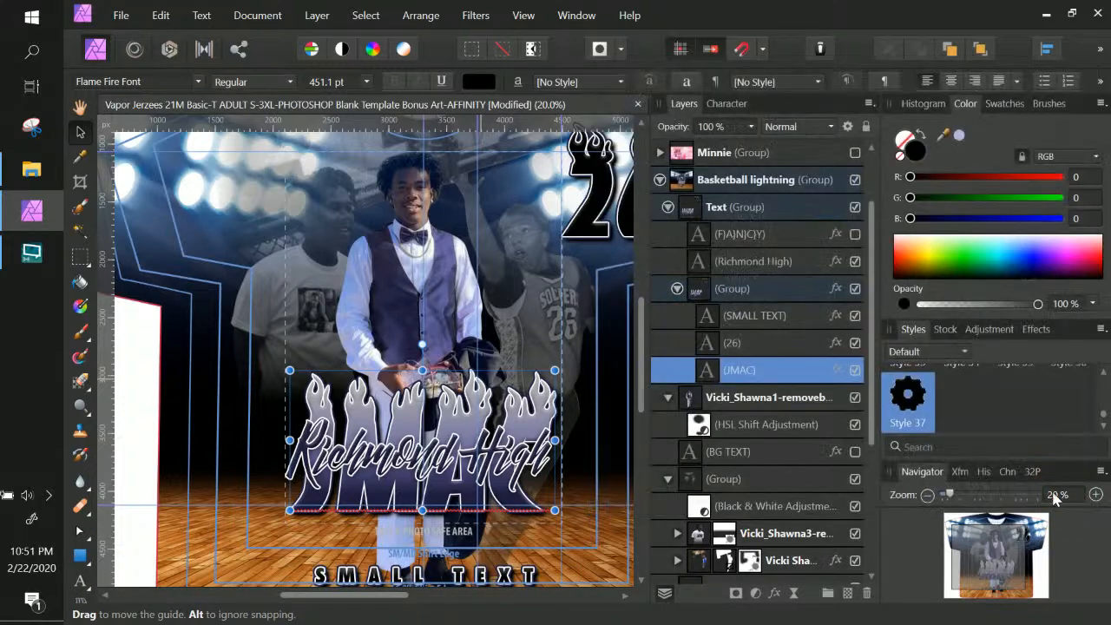
pyautogui.press('ctrl+KP_Add')
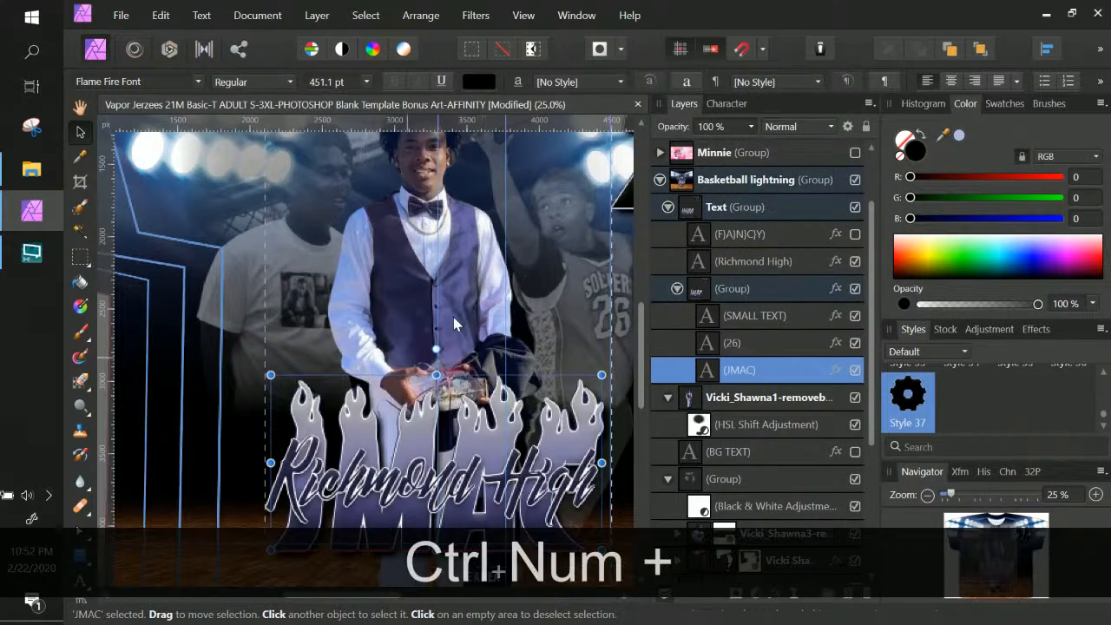
pyautogui.press('ctrl+KP_Subtract')
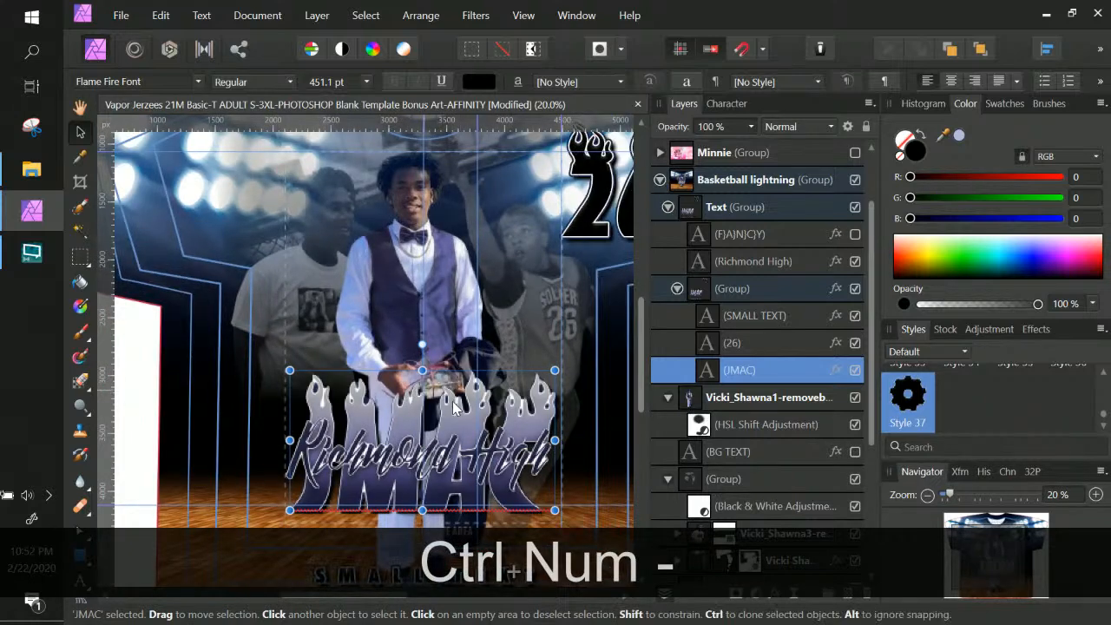
pyautogui.press('ctrl+KP_Add')
pyautogui.press('ctrl+KP_Add')
pyautogui.press('ctrl+KP_Add')
pyautogui.press('ctrl+KP_Add')
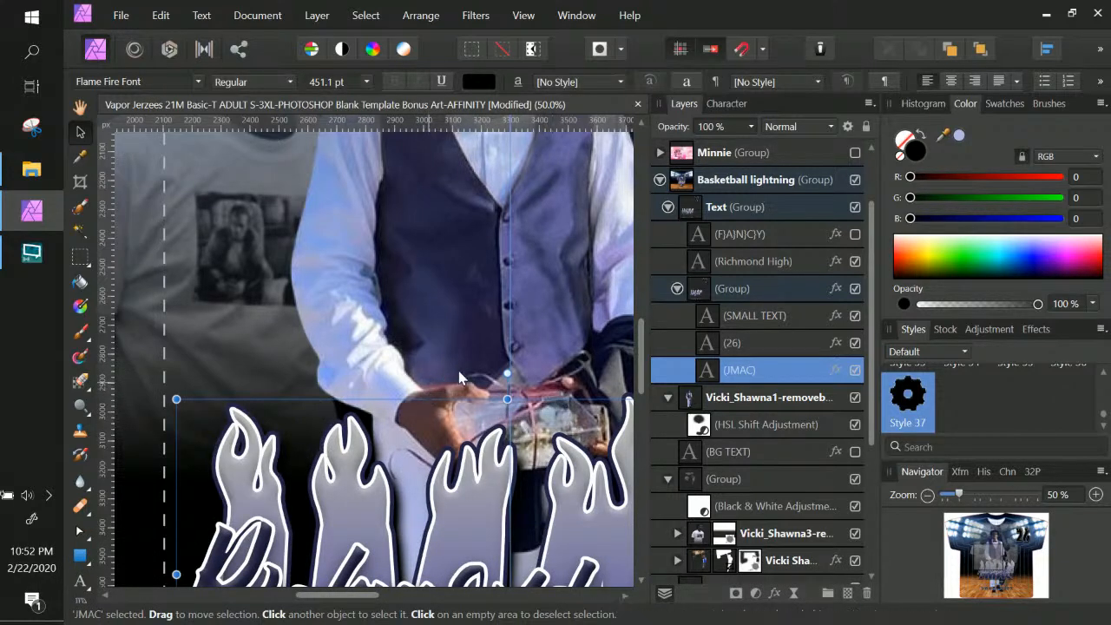
pyautogui.scroll(-2, 566, 400)
pyautogui.scroll(-5, 565, 401)
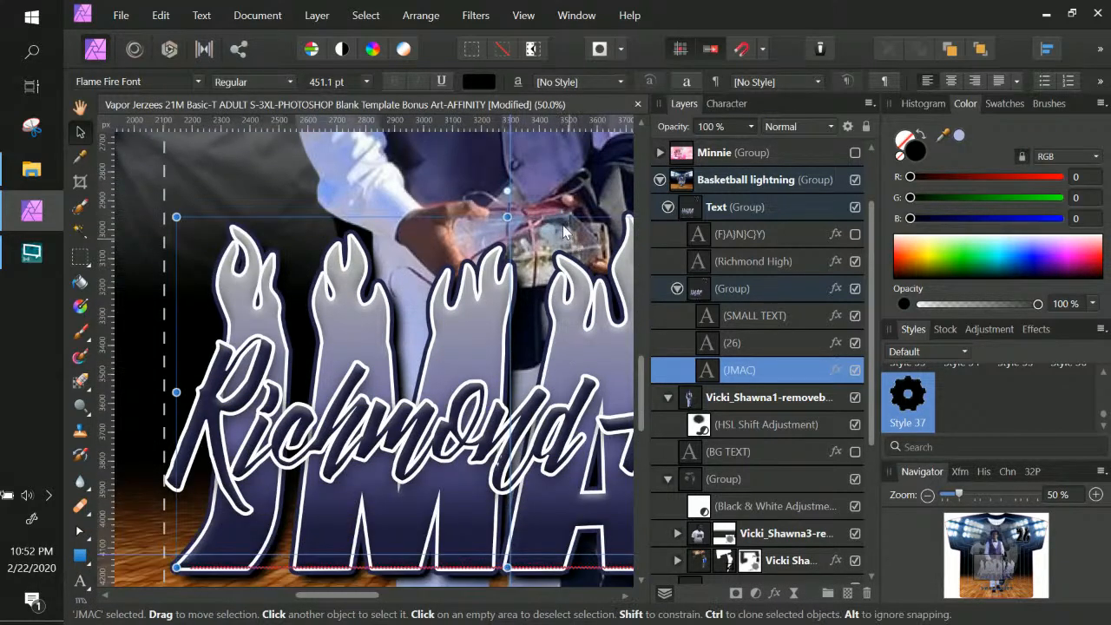
pyautogui.click(484, 169)
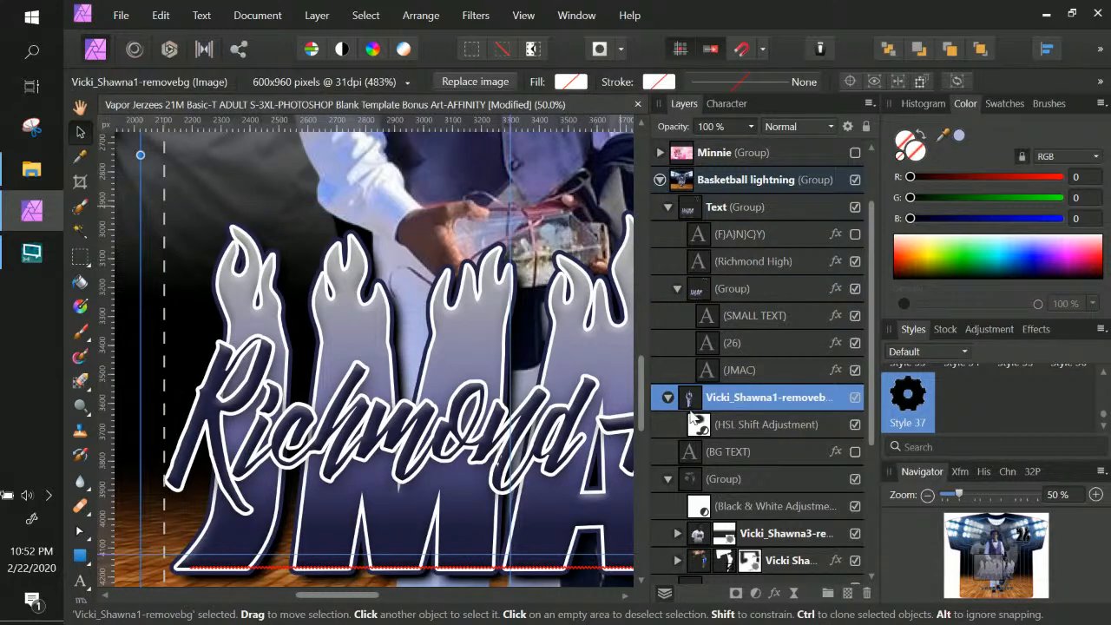
pyautogui.click(733, 425)
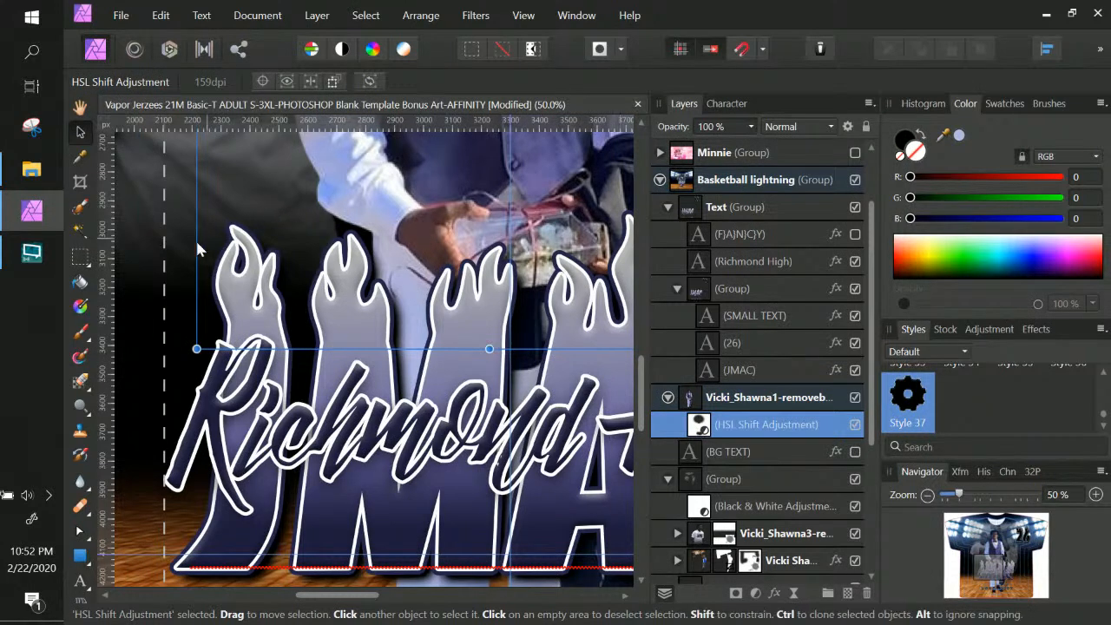
# Try masking the tint off the hands with a black Paint Brush stroke, then undo it
pyautogui.click(81, 331)
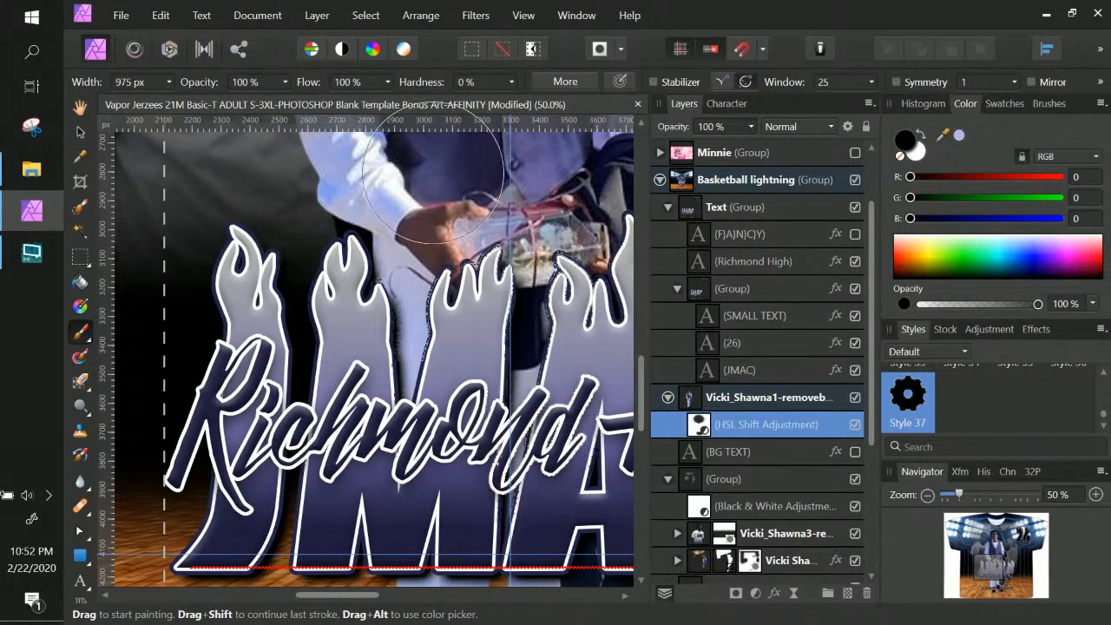
pyautogui.click(907, 140)
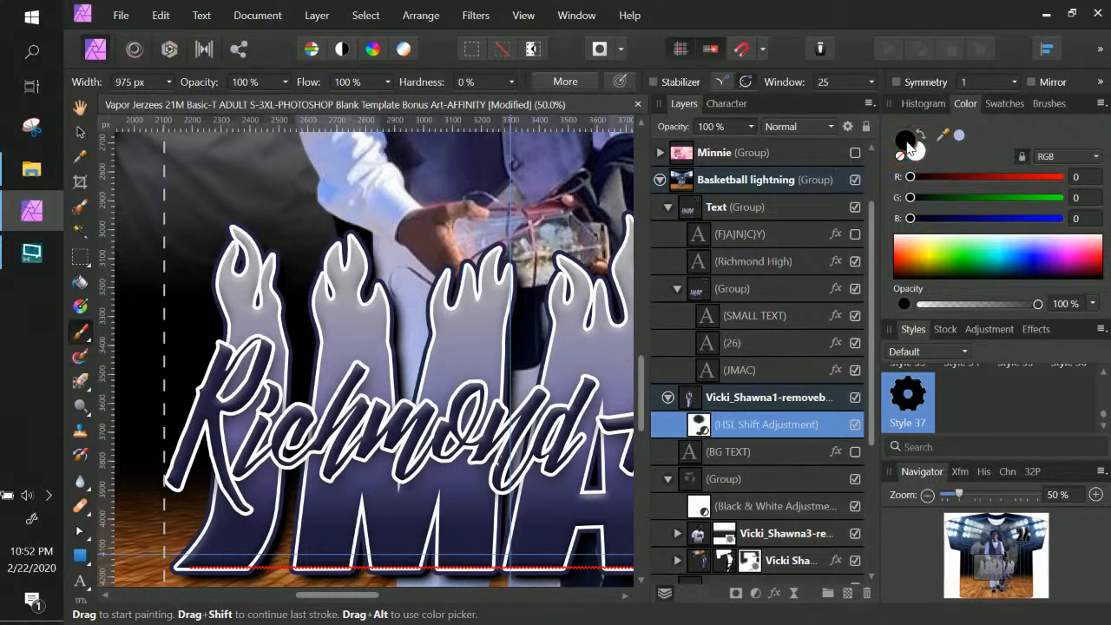
pyautogui.click(918, 136)
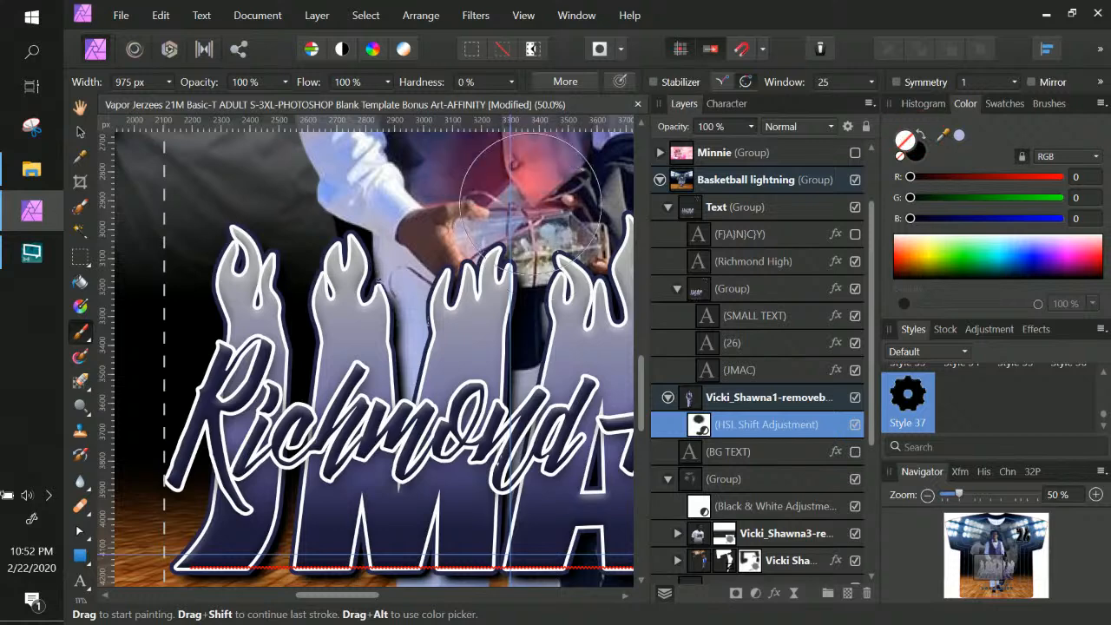
pyautogui.click(922, 136)
pyautogui.moveTo(562, 210)
pyautogui.mouseDown()
pyautogui.moveTo(548, 248)
pyautogui.moveTo(517, 250)
pyautogui.moveTo(529, 278)
pyautogui.moveTo(397, 285)
pyautogui.moveTo(318, 272)
pyautogui.mouseUp()
pyautogui.press('ctrl+KP_Add')
pyautogui.press('ctrl+KP_Add')
pyautogui.press('space')
pyautogui.press('space')
pyautogui.press('space')
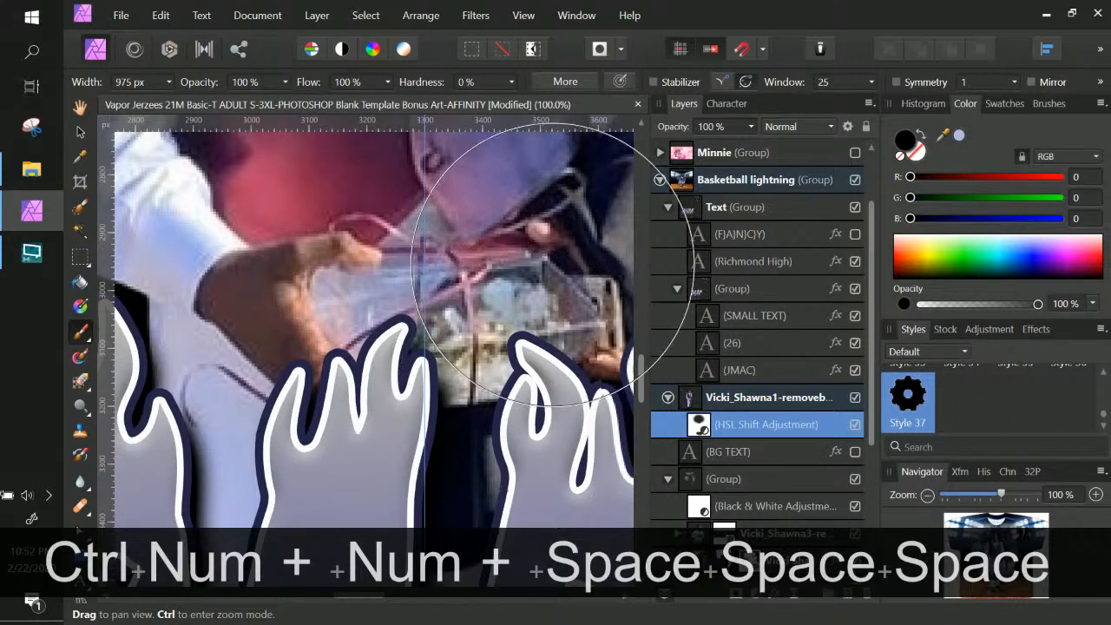
pyautogui.hotkey('ctrl', 'z')
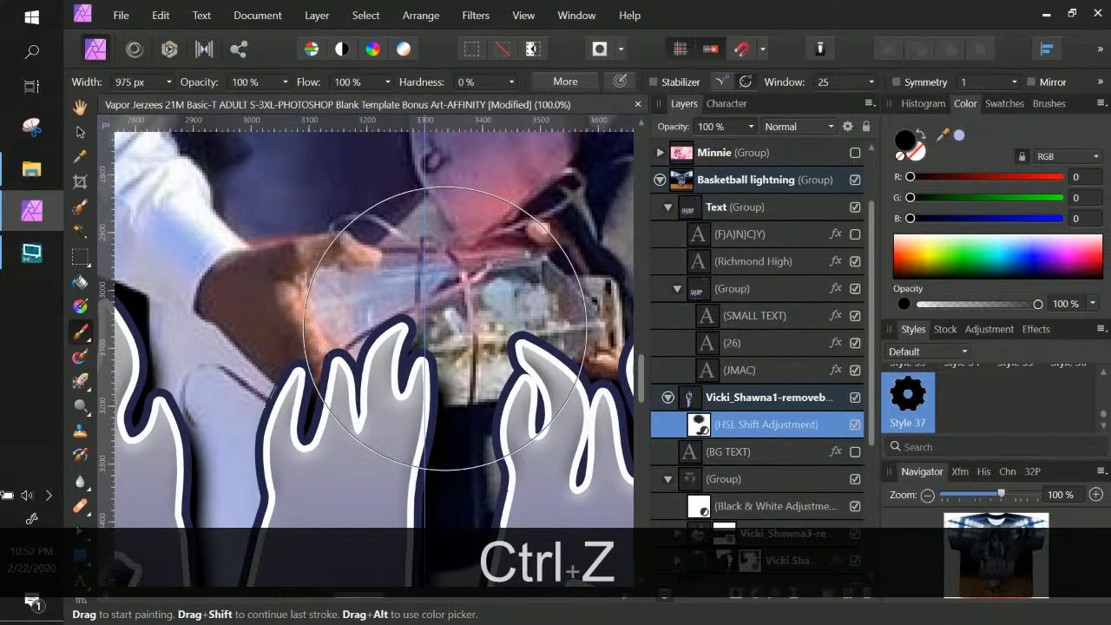
# Paint the HSL mask in white with a 40 px brush over the pink straw and gift box
pyautogui.doubleClick(904, 139)
pyautogui.moveTo(508, 238); pyautogui.dragTo(323, 150)
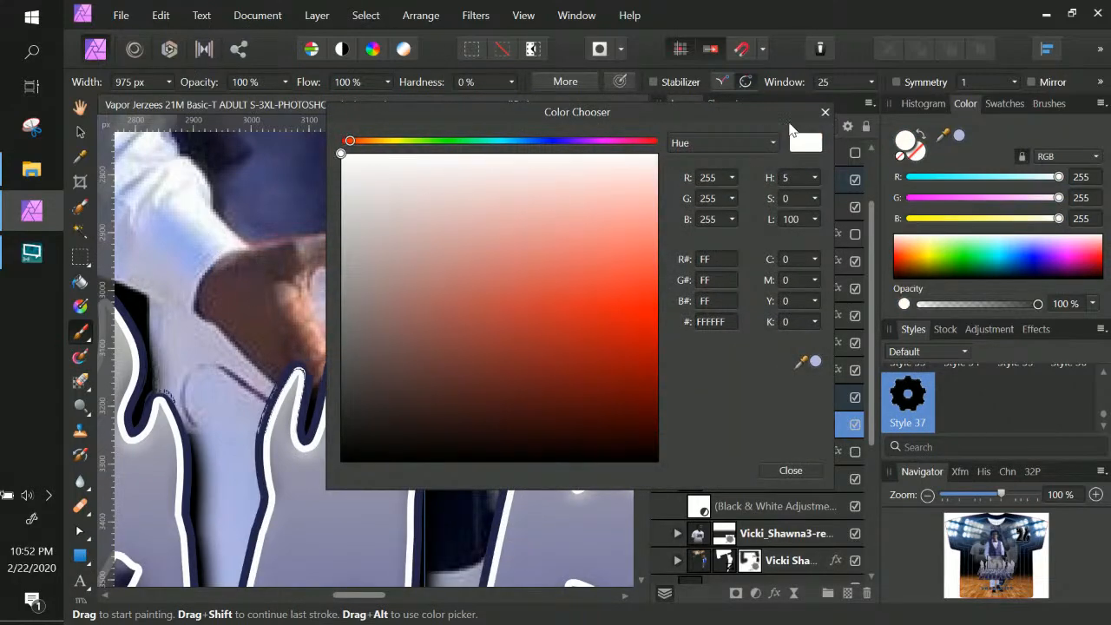
pyautogui.click(790, 469)
pyautogui.click(167, 81)
pyautogui.moveTo(130, 105); pyautogui.dragTo(105, 101)
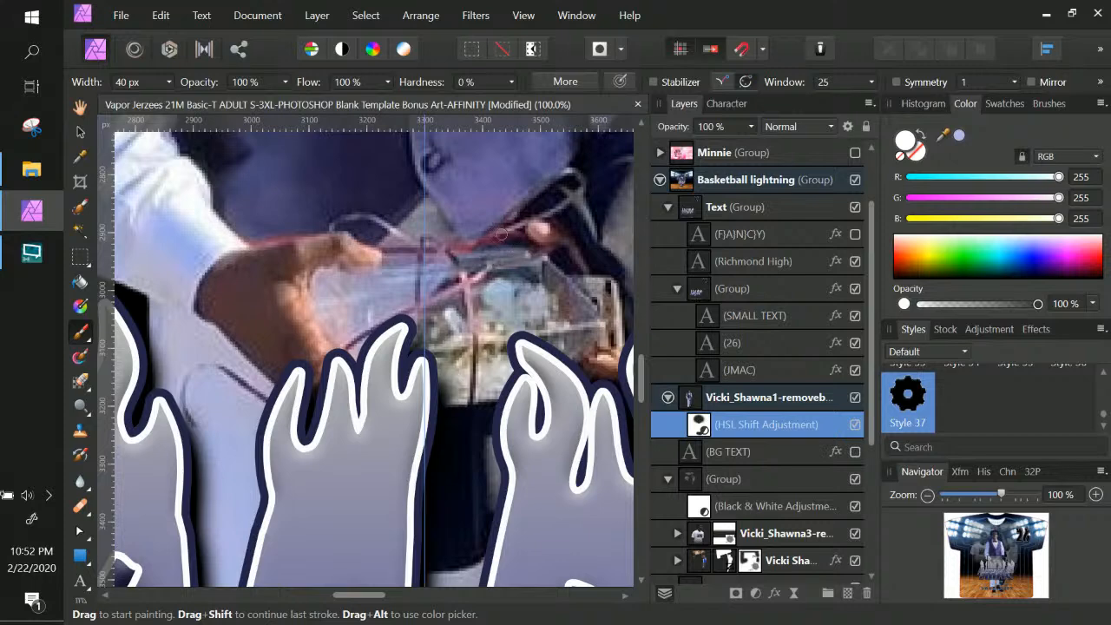
pyautogui.moveTo(506, 235)
pyautogui.mouseDown()
pyautogui.moveTo(405, 247)
pyautogui.moveTo(389, 228)
pyautogui.mouseUp()
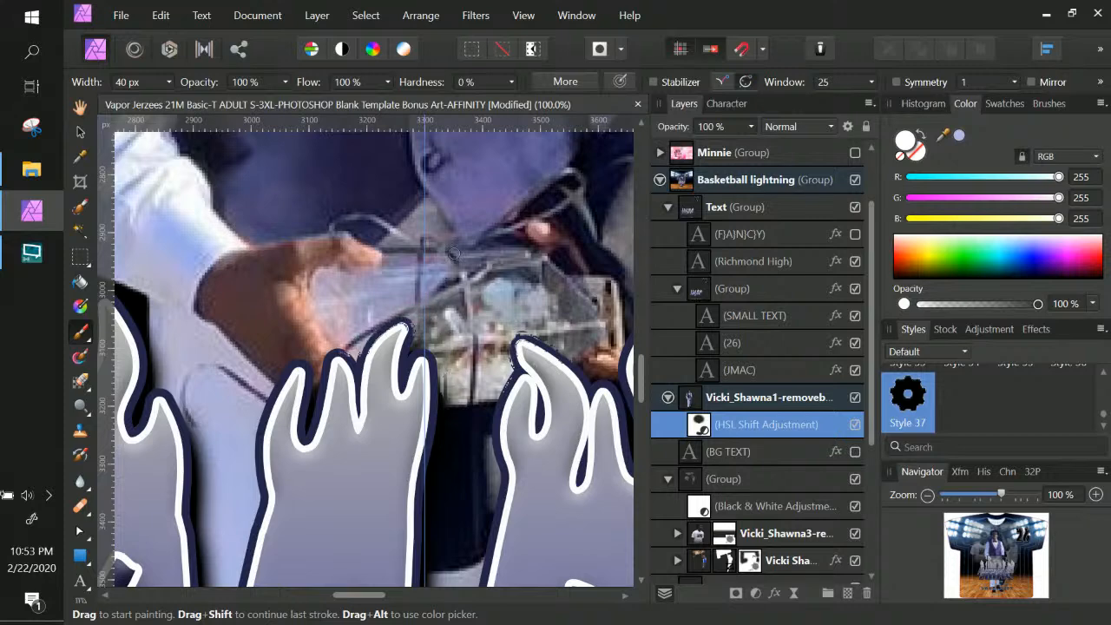
pyautogui.moveTo(463, 265); pyautogui.dragTo(487, 266)
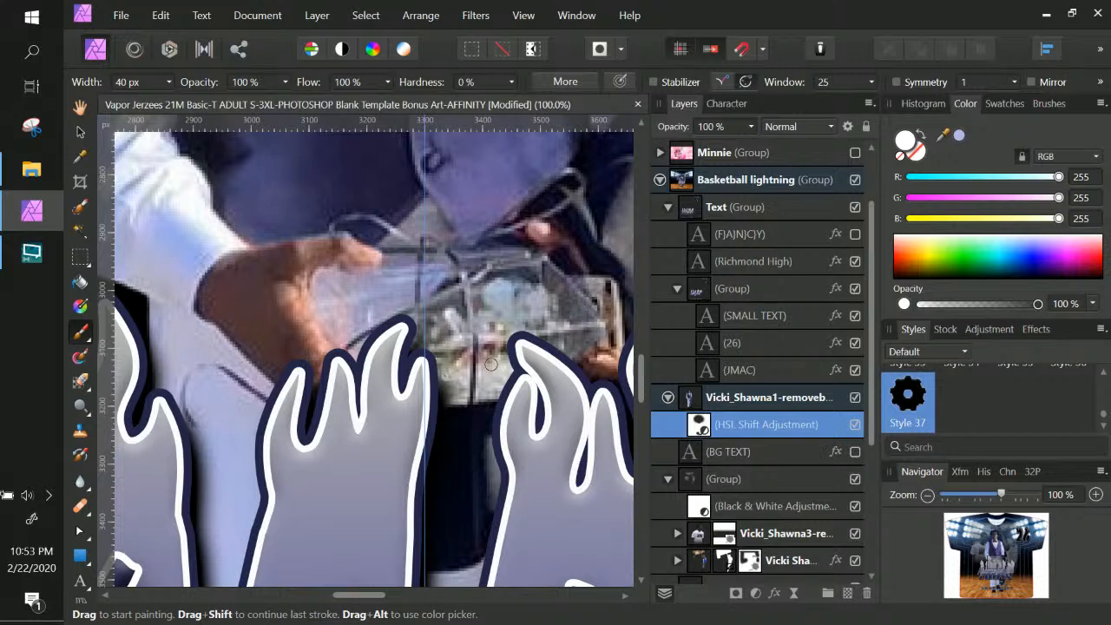
pyautogui.click(532, 288)
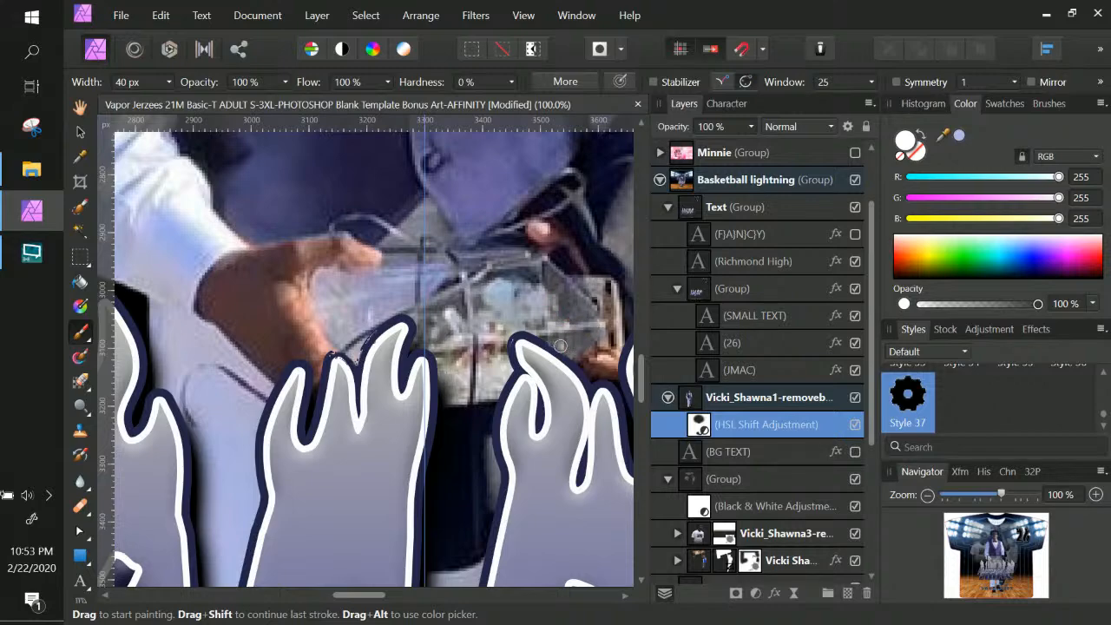
# Zoom out to the whole shirt and select the Basketball lightning group
pyautogui.press('ctrl+KP_Subtract')
pyautogui.press('ctrl+KP_Subtract')
pyautogui.press('ctrl+KP_Subtract')
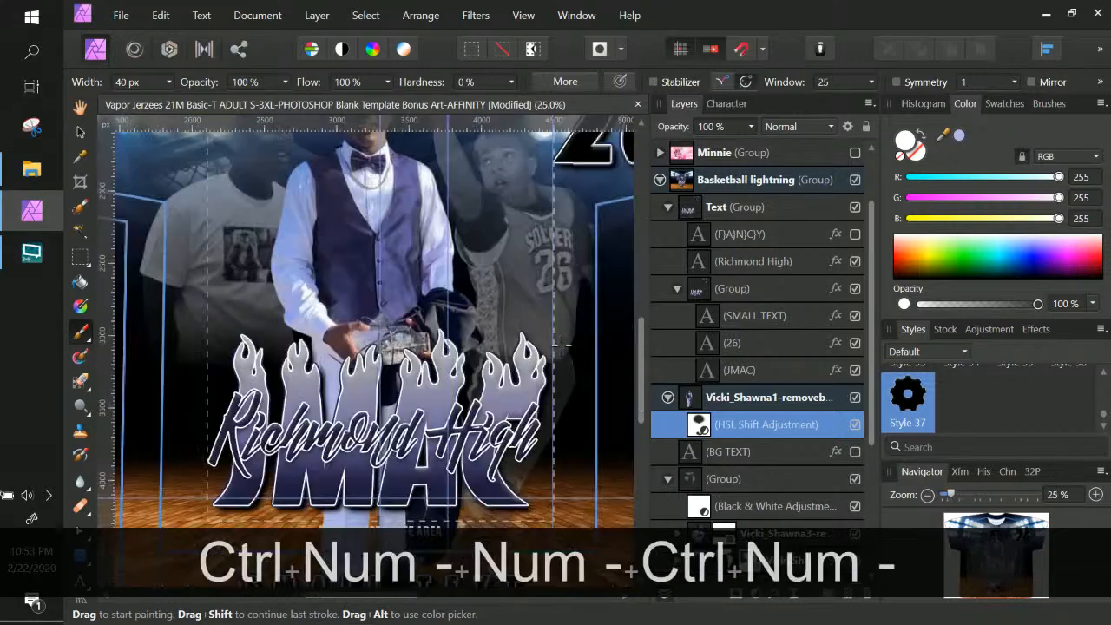
pyautogui.press('ctrl+KP_Subtract')
pyautogui.press('space')
pyautogui.moveTo(469, 349); pyautogui.dragTo(508, 260)
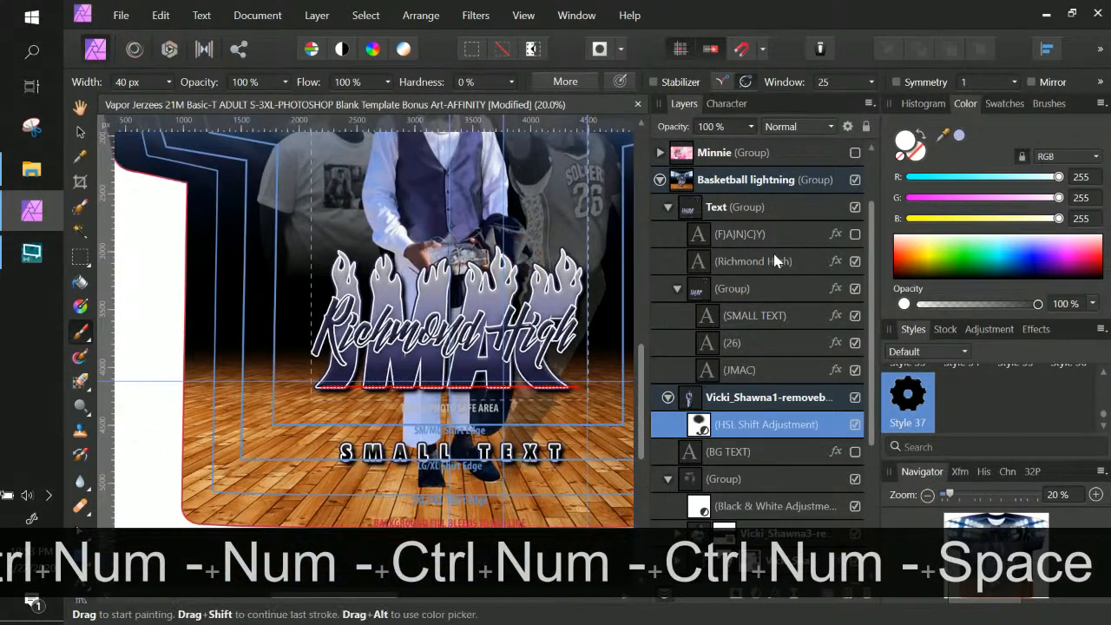
pyautogui.scroll(-4, 739, 211)
pyautogui.scroll(6, 739, 211)
pyautogui.click(736, 261)
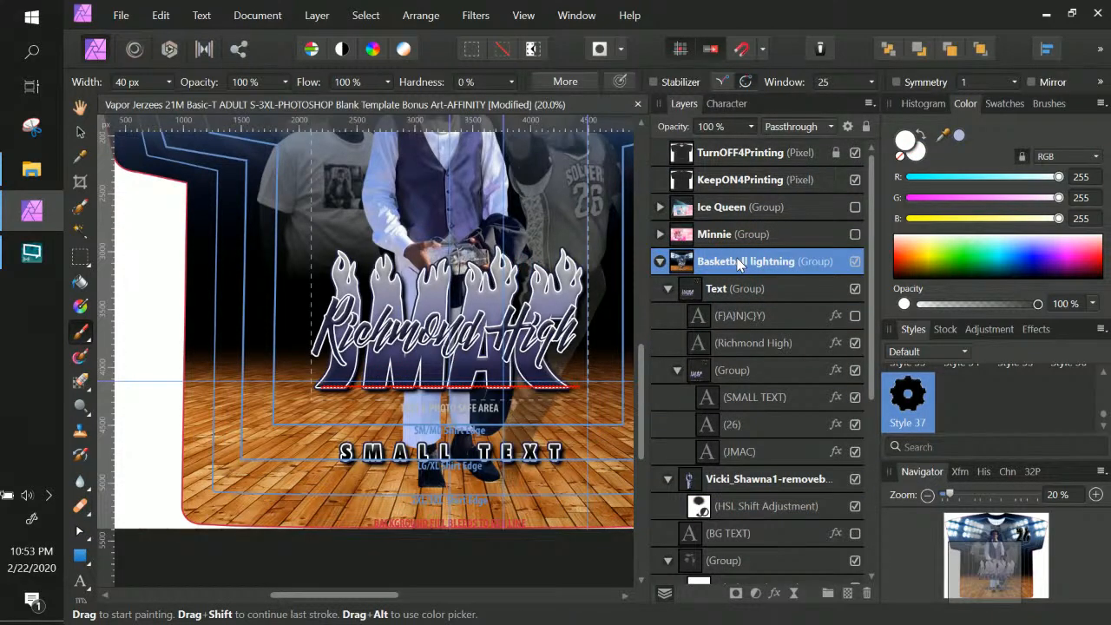
pyautogui.press('ctrl+KP_Subtract')
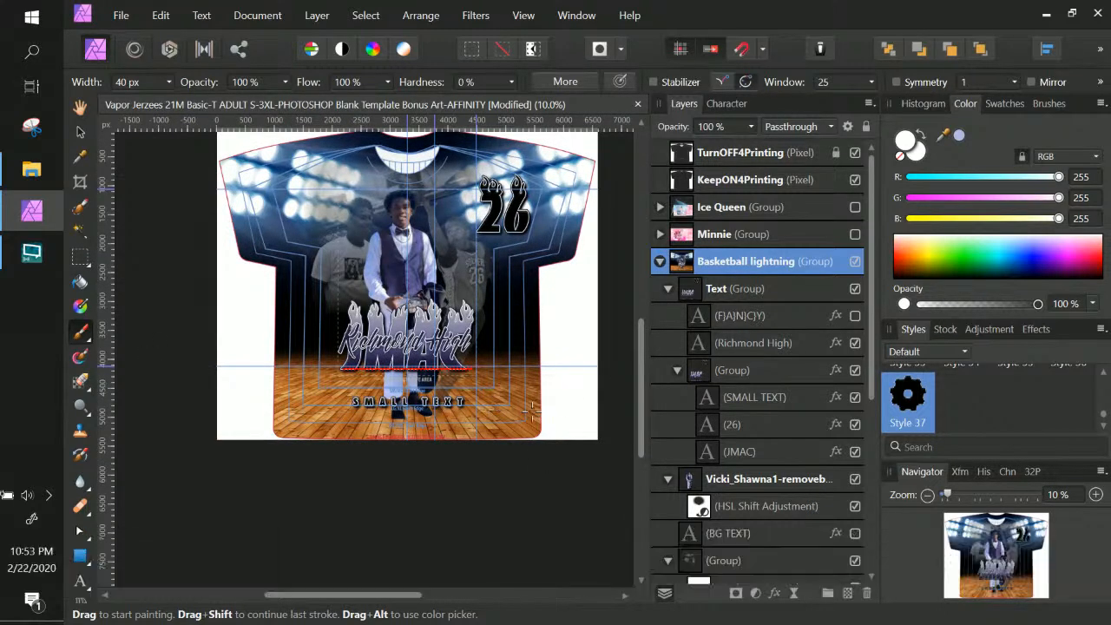
pyautogui.scroll(1, 521, 404)
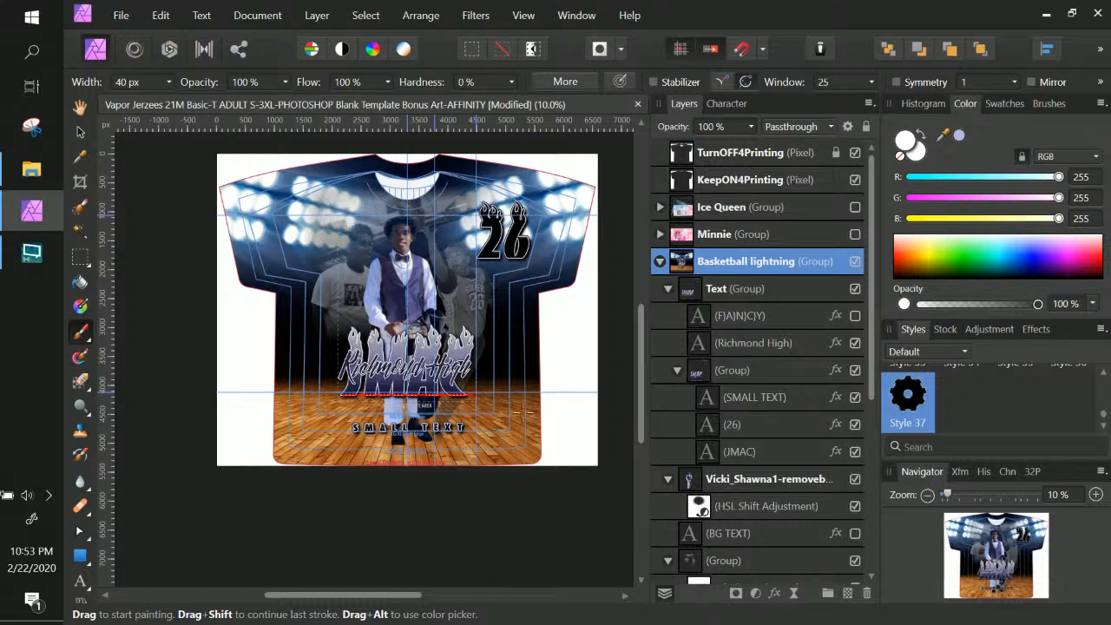
# Collapse and re-expand Basketball lightning, then select the basketball background group
pyautogui.doubleClick(718, 264)
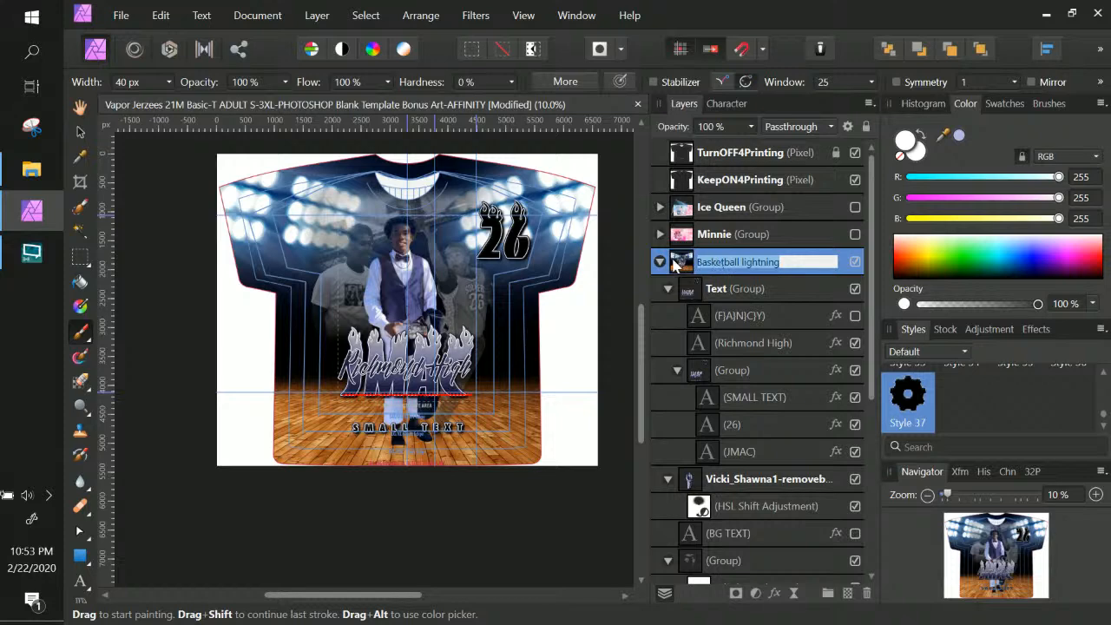
pyautogui.click(675, 264)
pyautogui.click(685, 271)
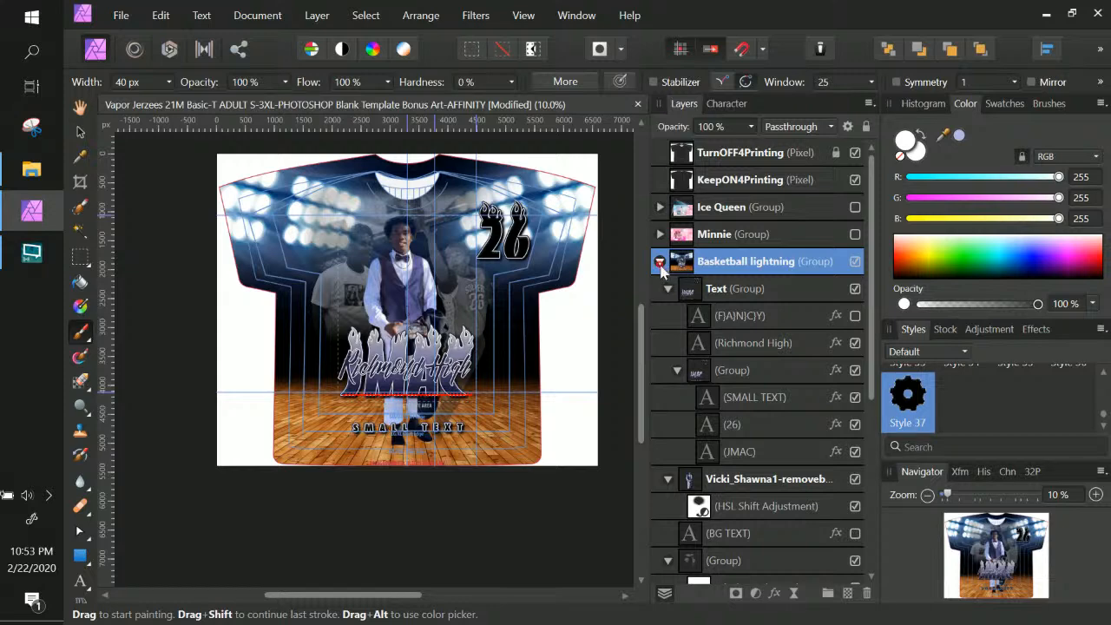
pyautogui.click(659, 261)
pyautogui.click(659, 261)
pyautogui.scroll(-6, 743, 434)
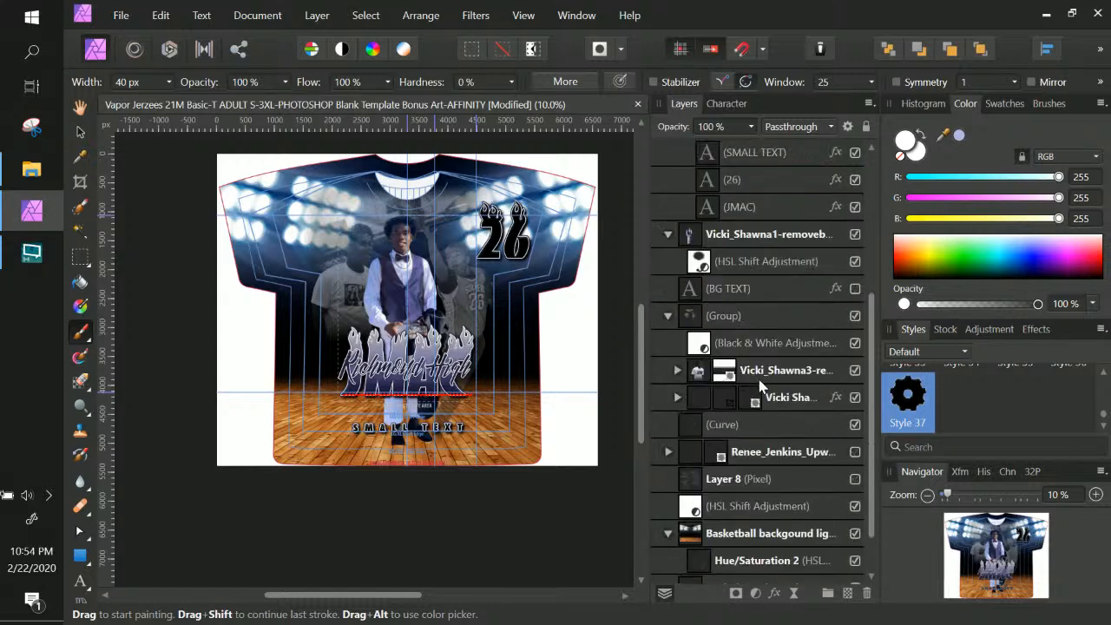
pyautogui.click(744, 480)
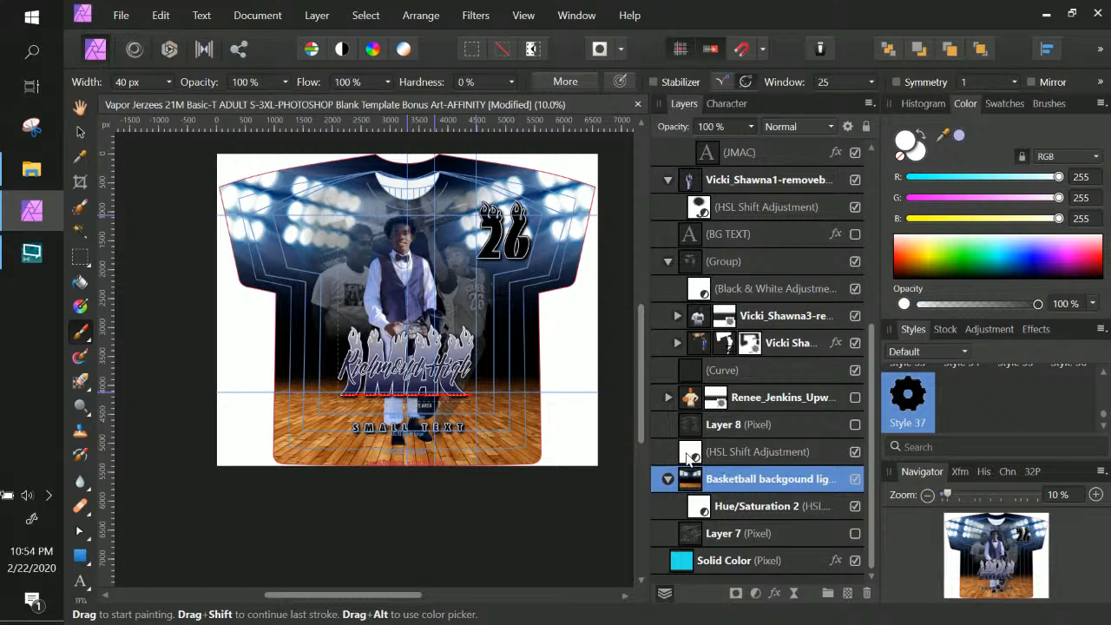
# Set the background HSL Shift's red and yellow Saturation Shift to -100%, greying the court floor
pyautogui.doubleClick(692, 454)
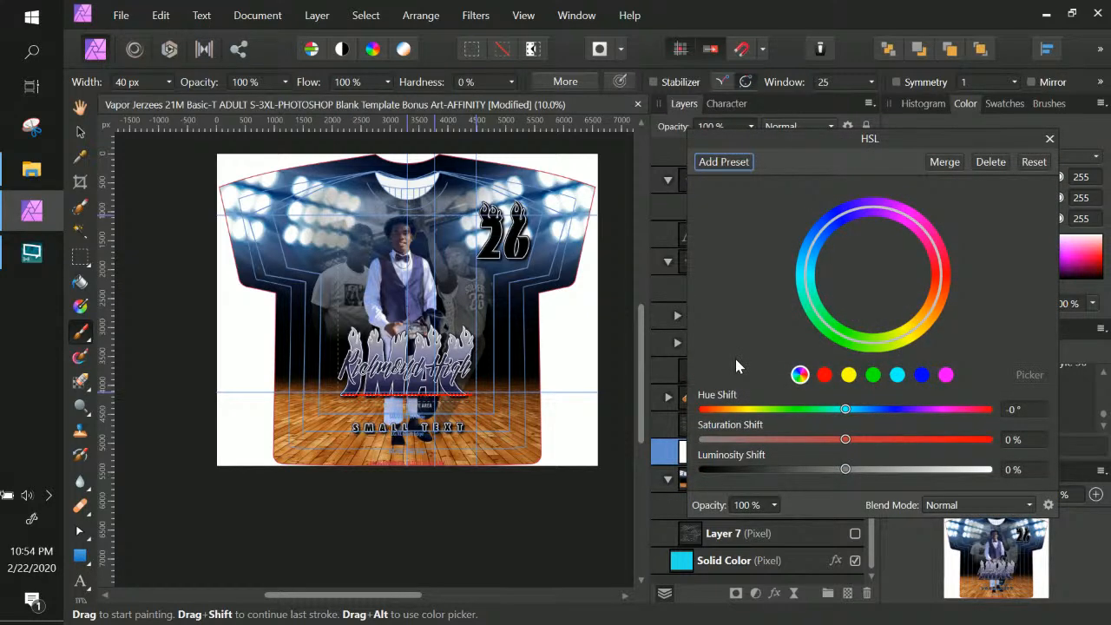
pyautogui.click(827, 377)
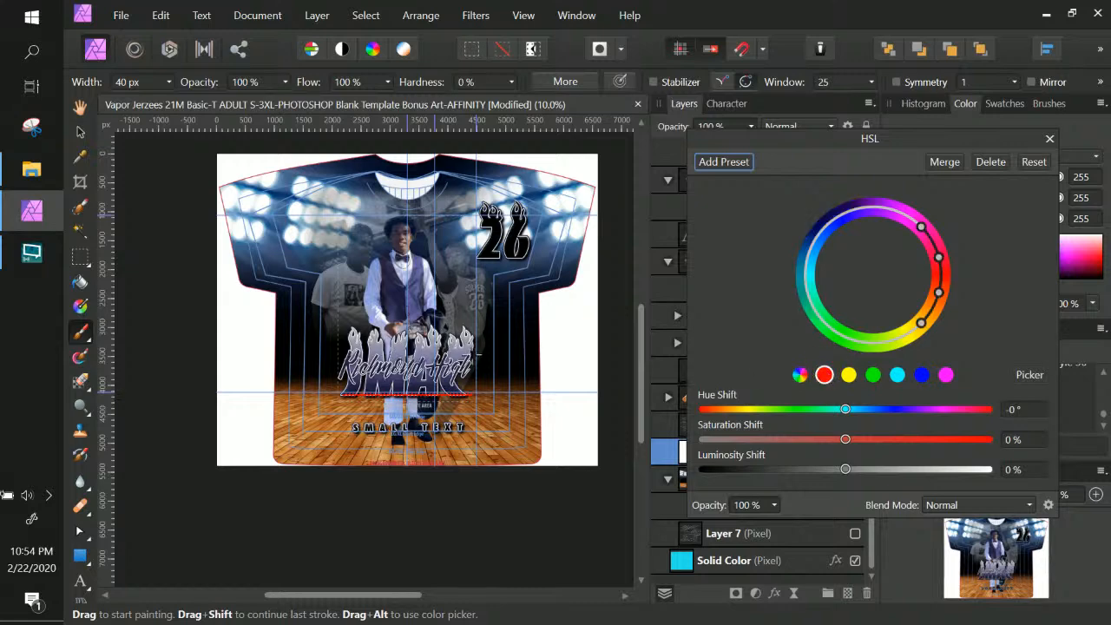
pyautogui.moveTo(845, 439); pyautogui.dragTo(644, 445)
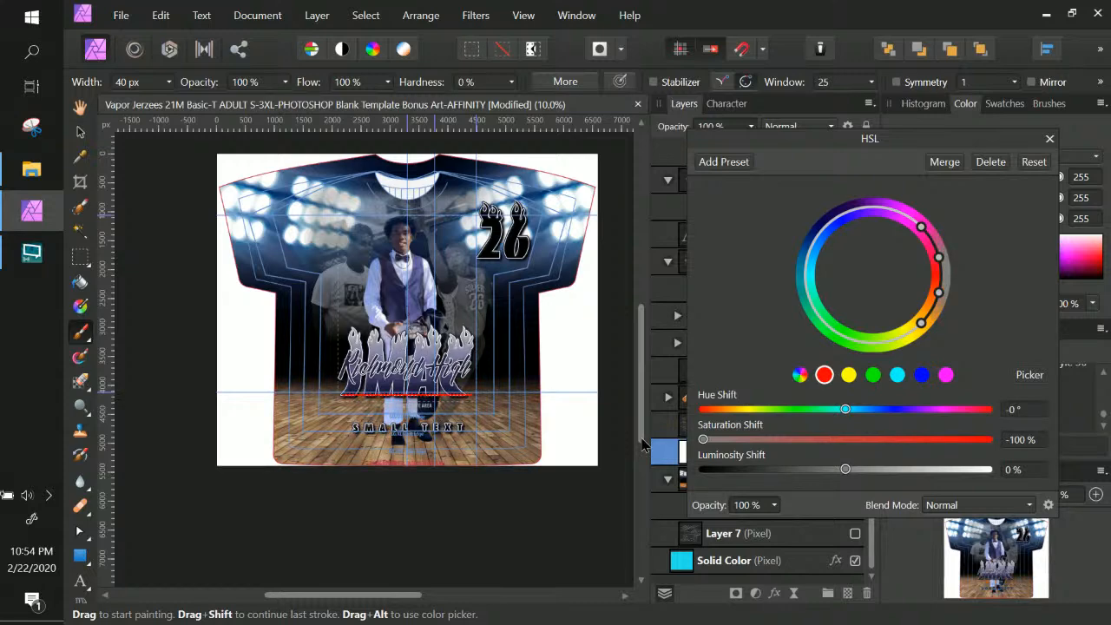
pyautogui.moveTo(644, 445)
pyautogui.mouseDown()
pyautogui.moveTo(1025, 440)
pyautogui.moveTo(652, 434)
pyautogui.mouseUp()
pyautogui.click(848, 374)
pyautogui.moveTo(846, 440); pyautogui.dragTo(745, 440)
pyautogui.moveTo(1060, 458); pyautogui.dragTo(702, 440)
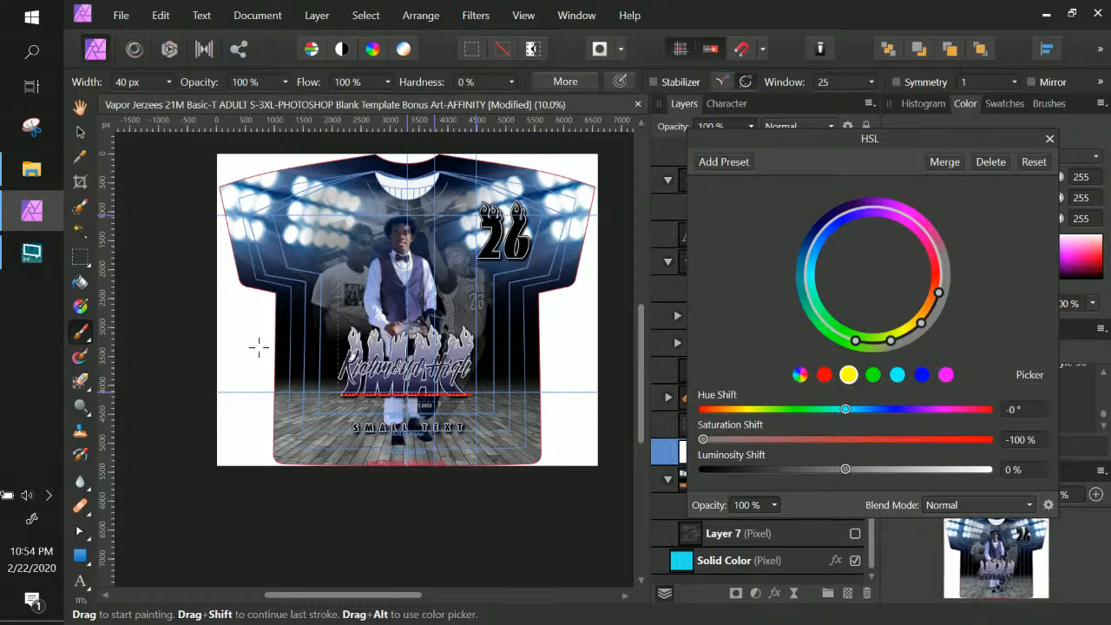
pyautogui.press('KP_Add')
pyautogui.press('KP_Add')
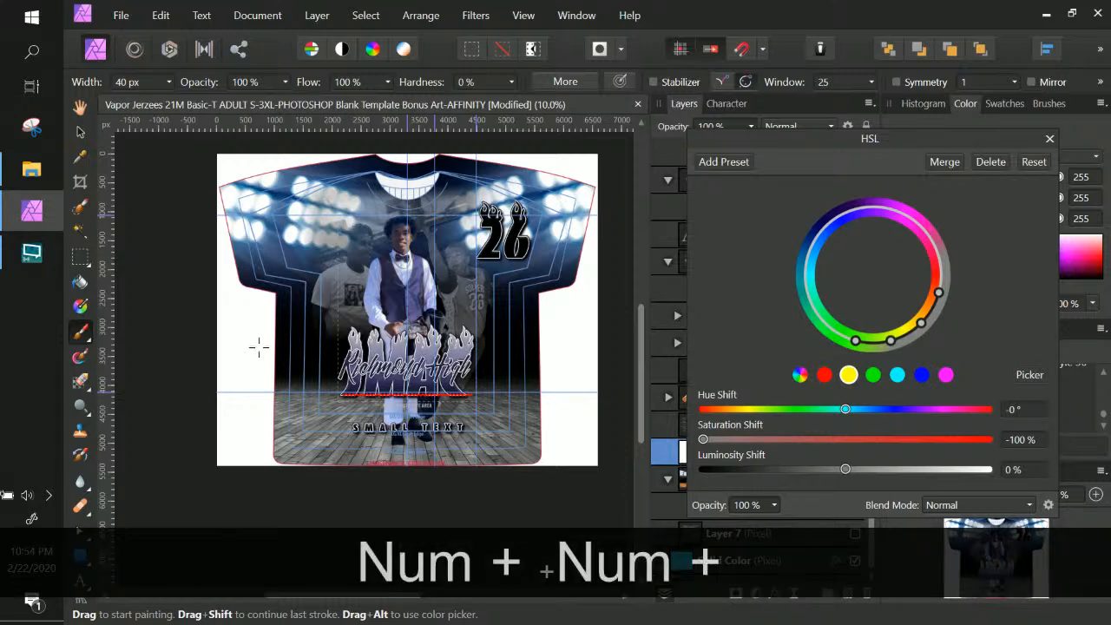
pyautogui.click(79, 132)
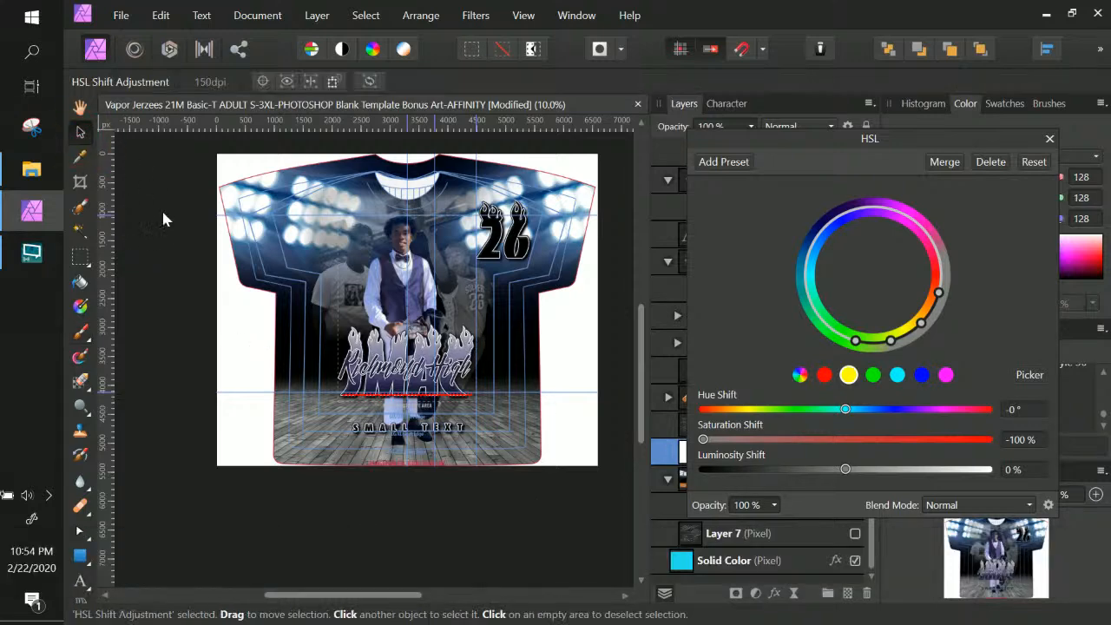
pyautogui.click(172, 222)
# Zoom to 20%, select the JMAC text's group and bring the Text group into view in Layers
pyautogui.press('ctrl+KP_Add')
pyautogui.press('ctrl+KP_Add')
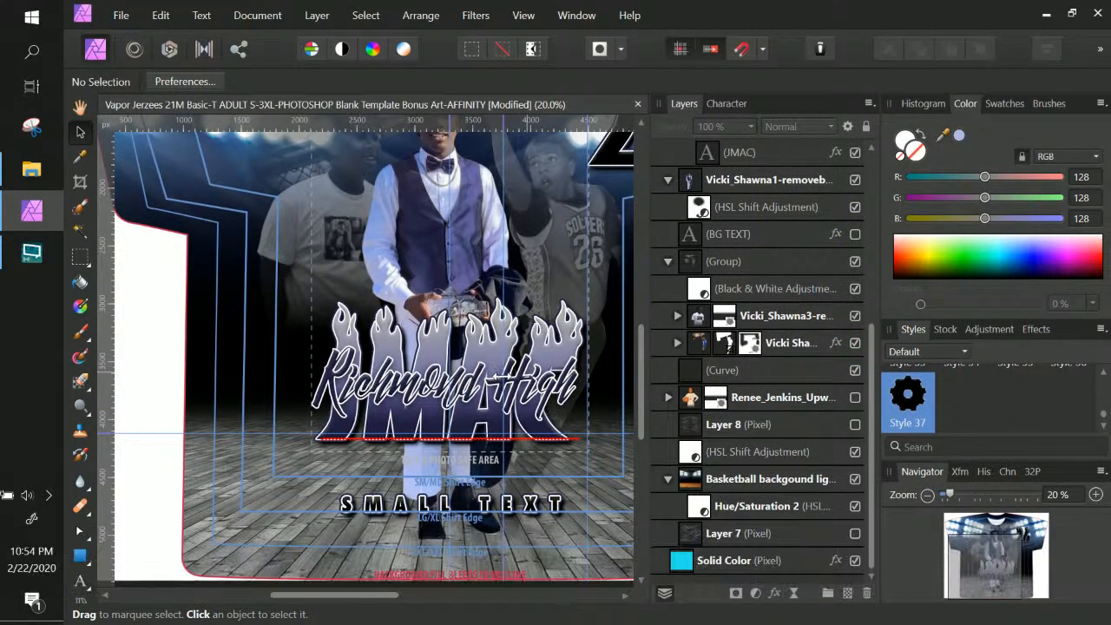
pyautogui.click(491, 363)
pyautogui.rightClick(489, 356)
pyautogui.click(501, 337)
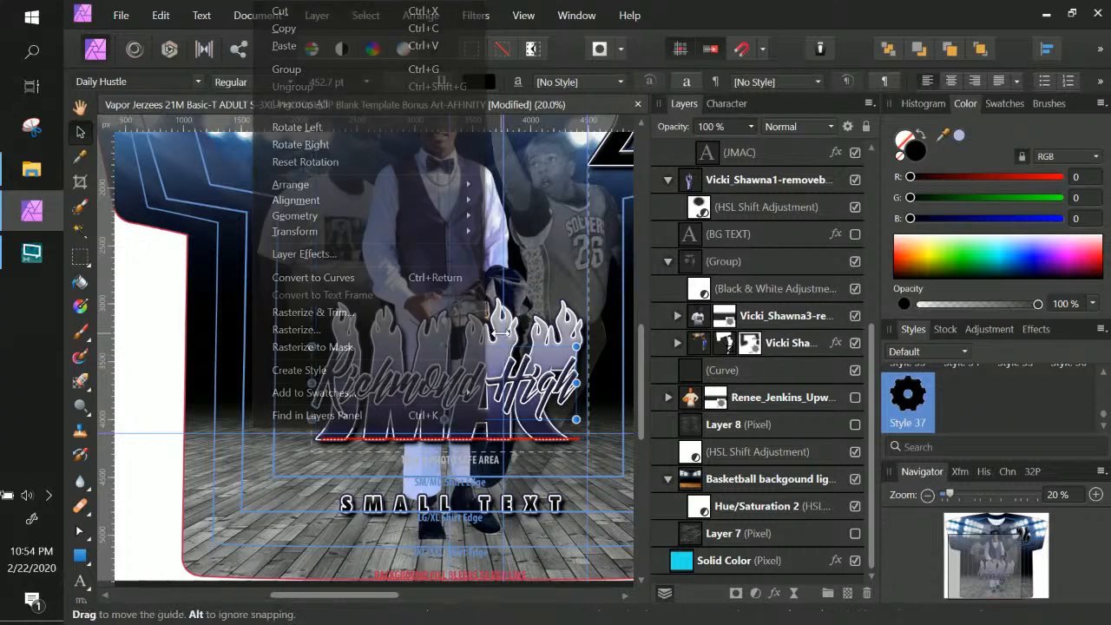
pyautogui.click(558, 333)
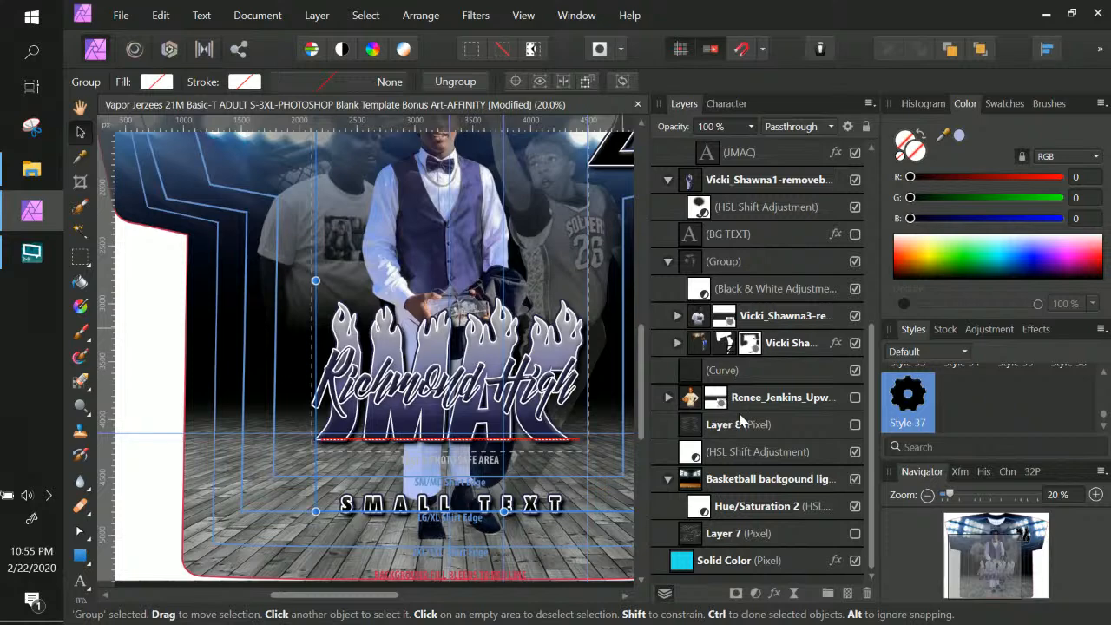
pyautogui.scroll(3, 743, 421)
pyautogui.scroll(3, 742, 367)
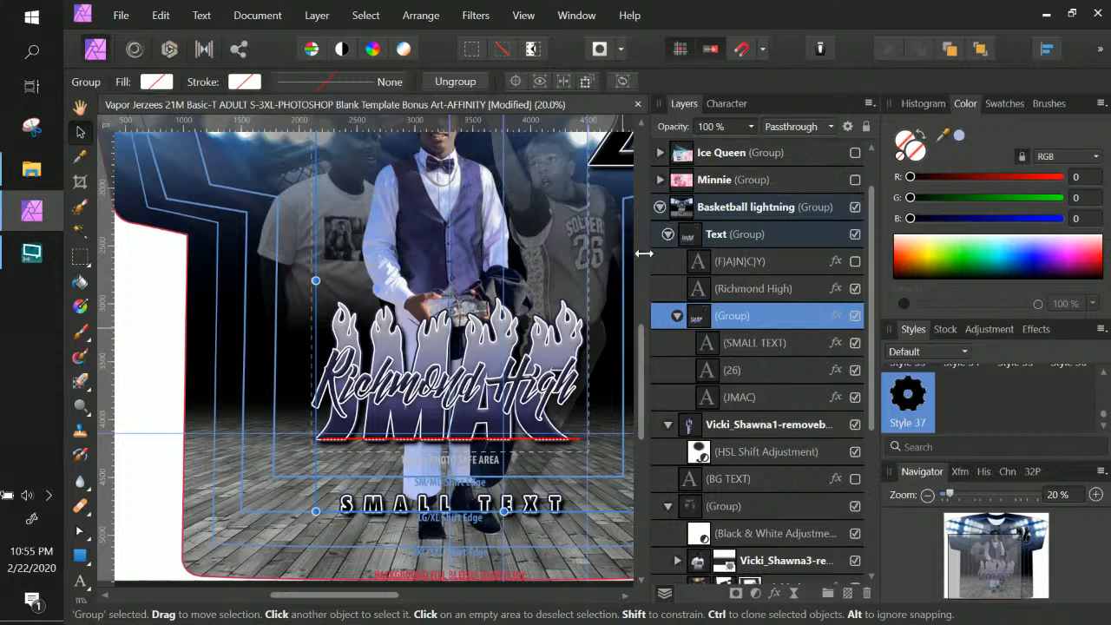
# Delete the purple middle stop from JMAC's gradient overlay, leaving navy to light grey
pyautogui.click(751, 398)
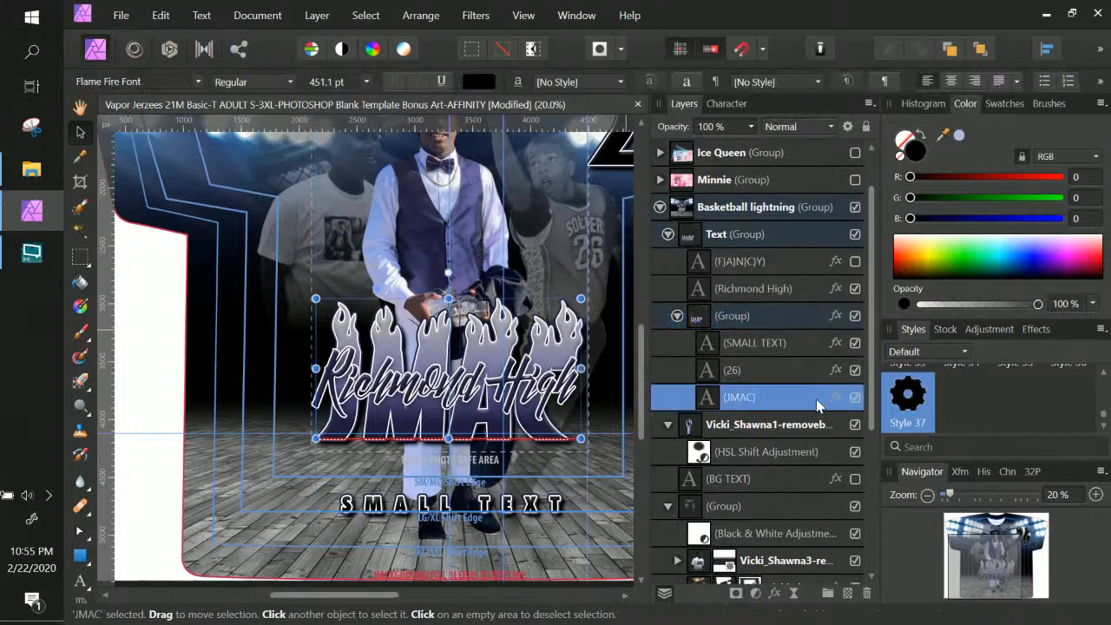
pyautogui.click(834, 397)
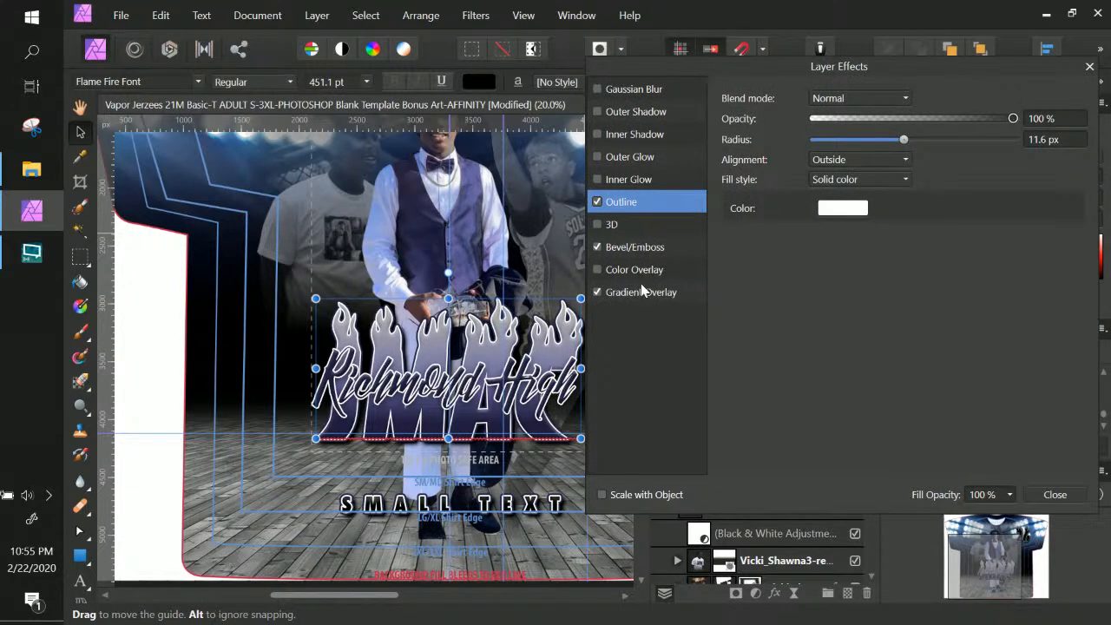
pyautogui.click(646, 292)
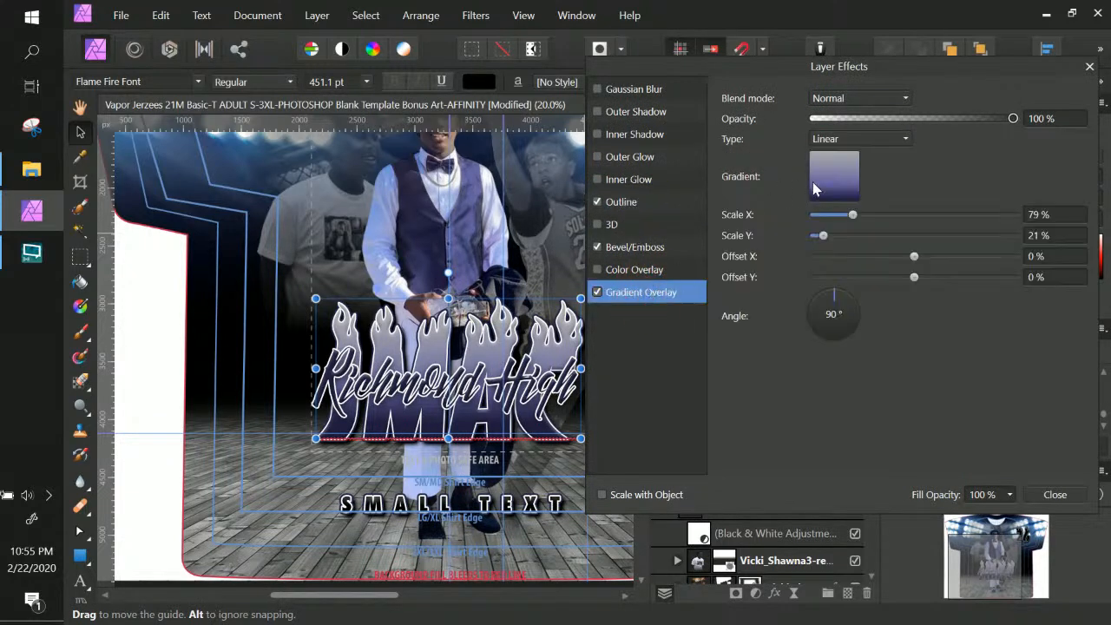
pyautogui.click(842, 190)
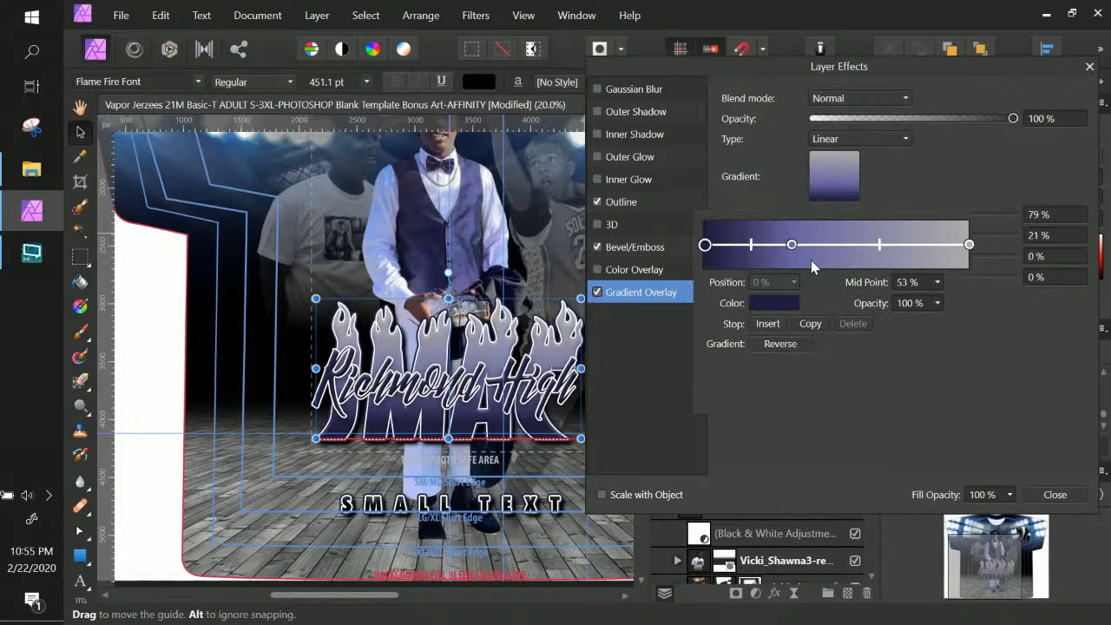
pyautogui.click(791, 244)
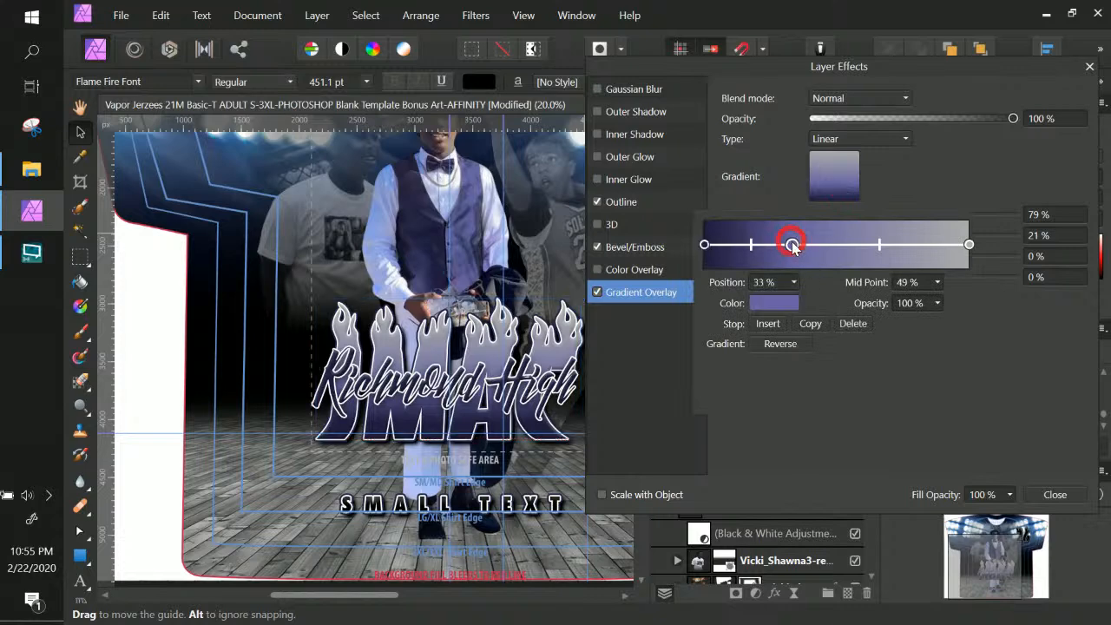
pyautogui.click(866, 326)
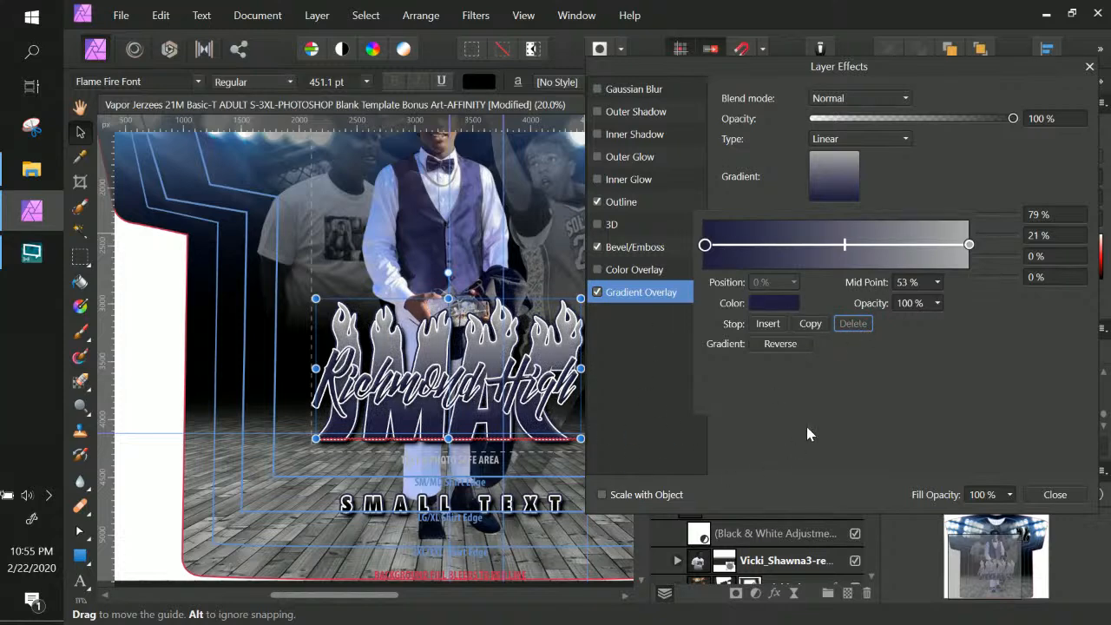
pyautogui.click(1067, 501)
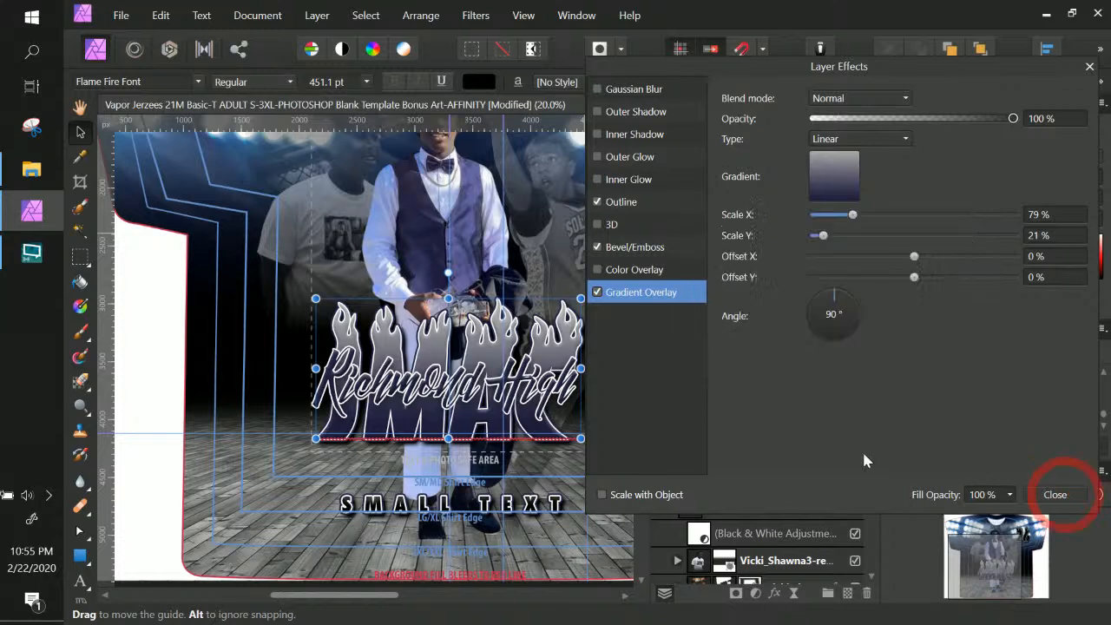
pyautogui.click(836, 192)
pyautogui.click(707, 245)
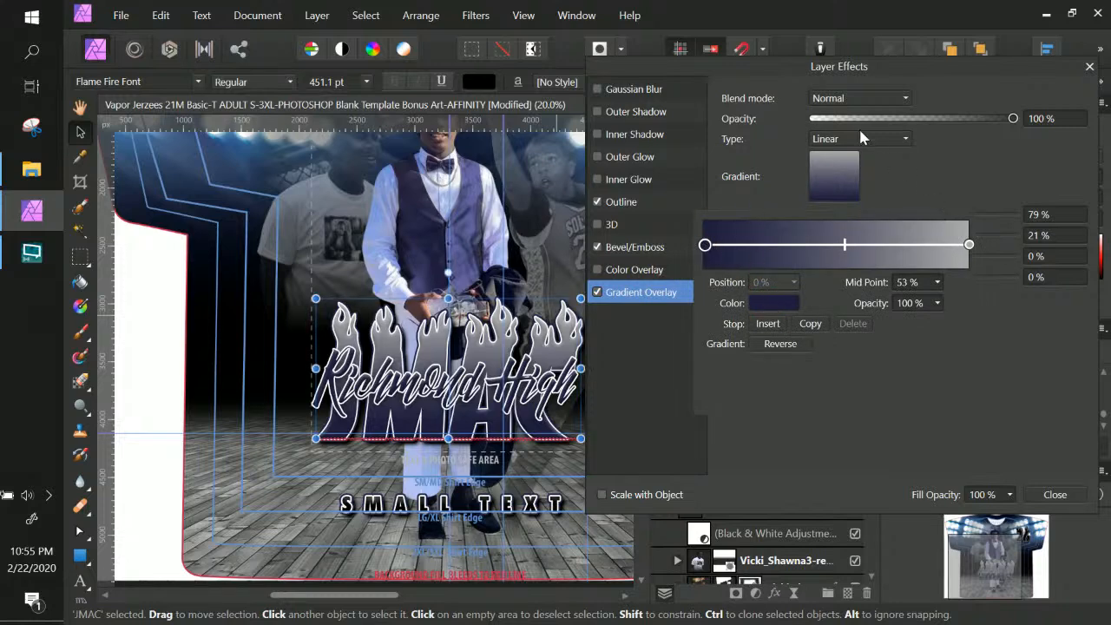
pyautogui.click(1033, 496)
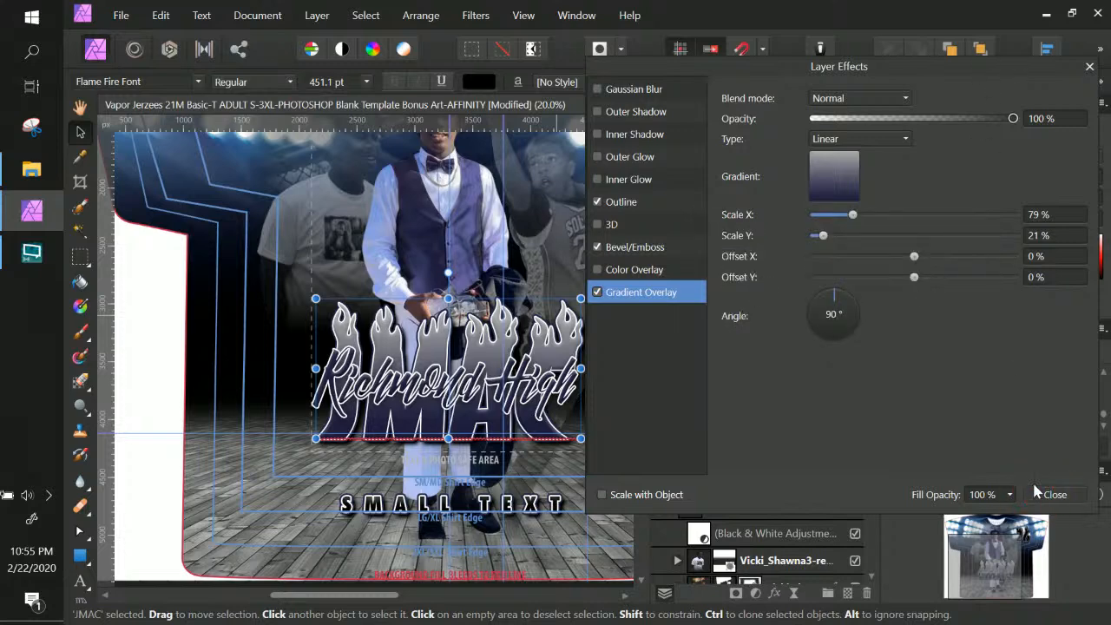
pyautogui.click(1053, 493)
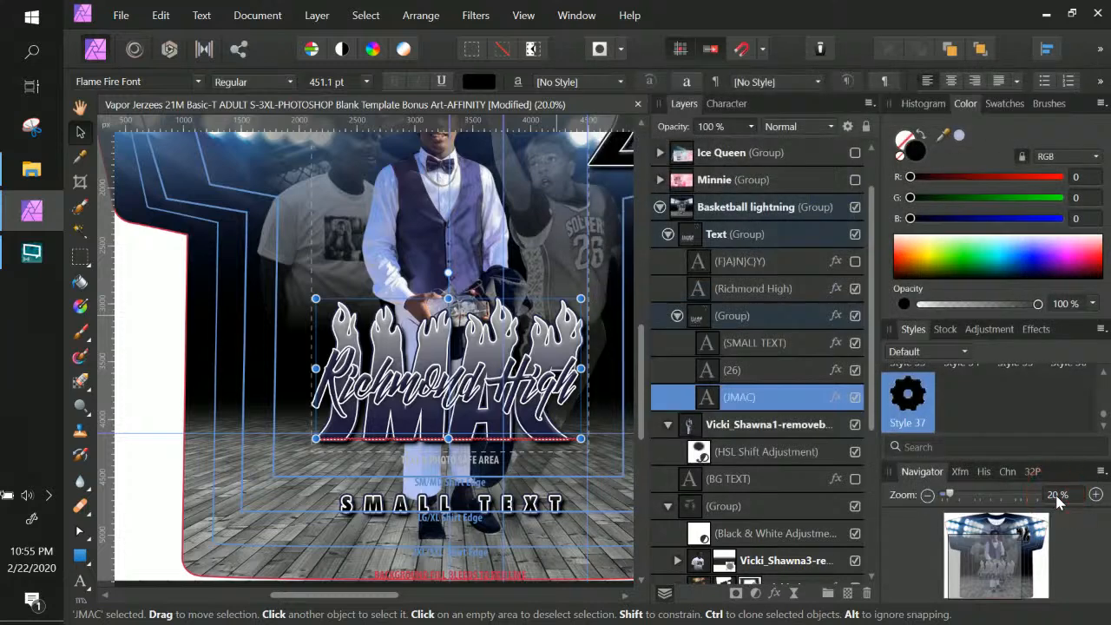
# Move the SMALL TEXT line up above the JMAC flames
pyautogui.rightClick(487, 508)
pyautogui.click(489, 506)
pyautogui.moveTo(481, 501); pyautogui.dragTo(490, 301)
pyautogui.moveTo(492, 301); pyautogui.dragTo(487, 300)
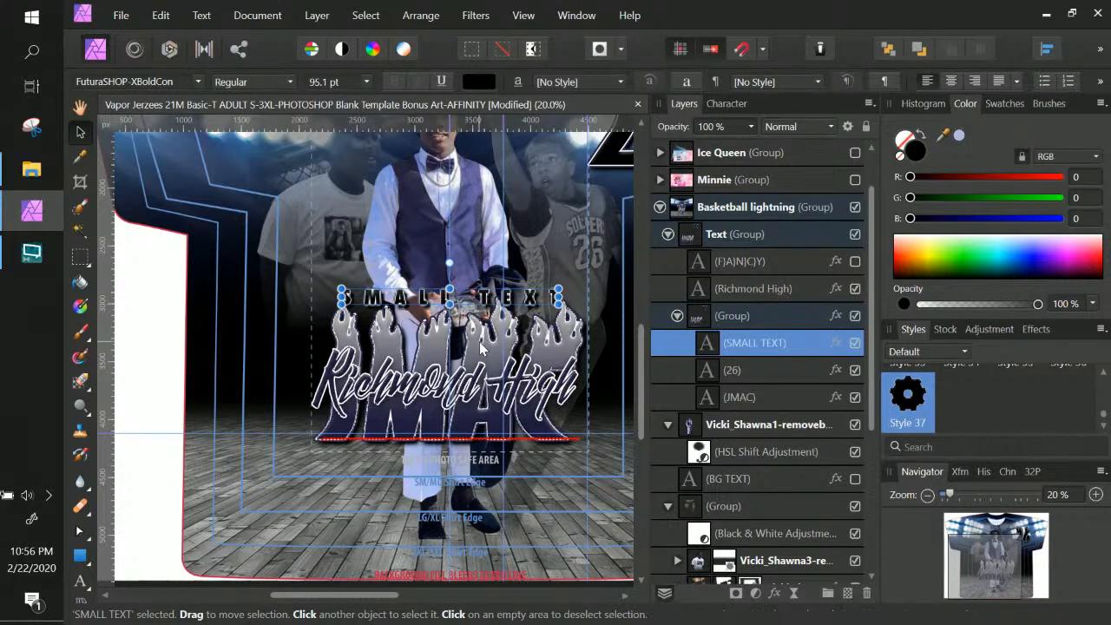
# Replace the SMALL TEXT wording with LONG LIVE in capitals
pyautogui.doubleClick(706, 348)
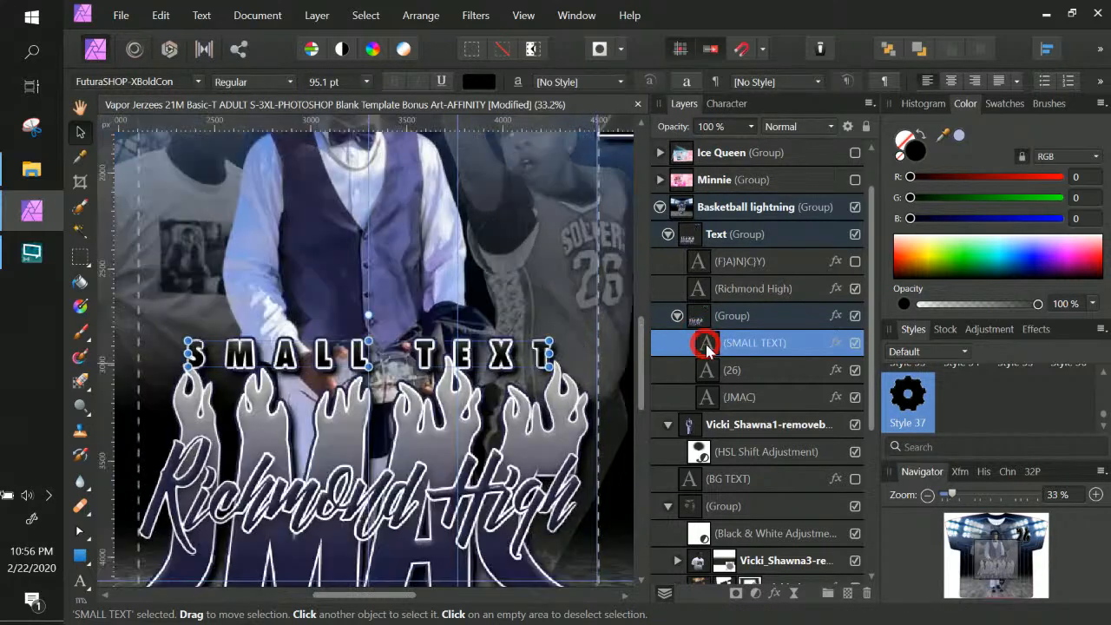
pyautogui.doubleClick(452, 357)
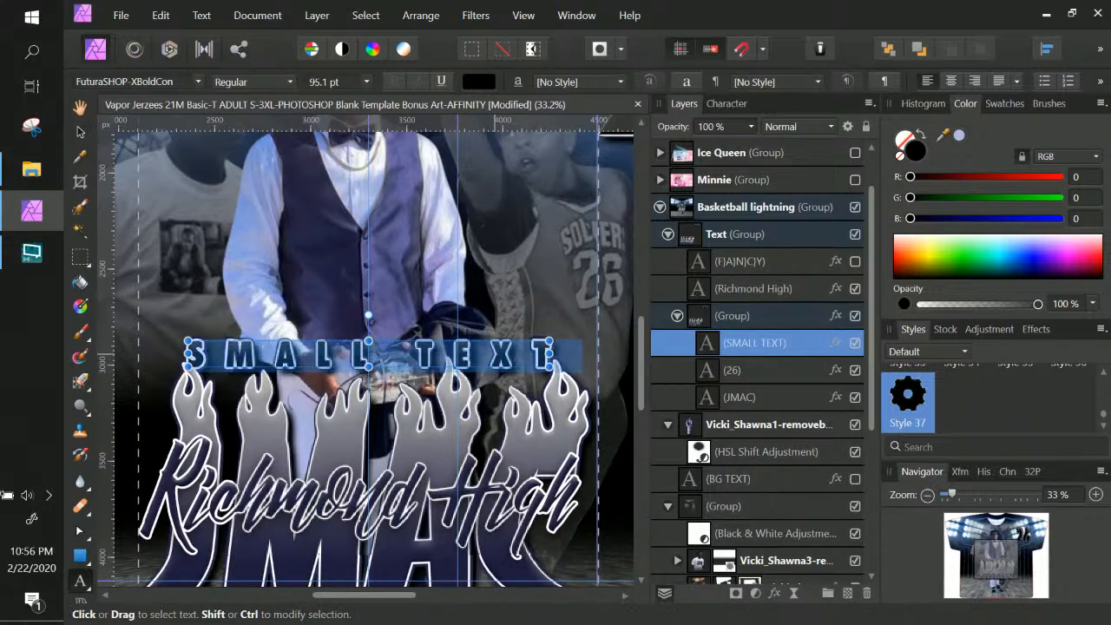
pyautogui.write('Long')
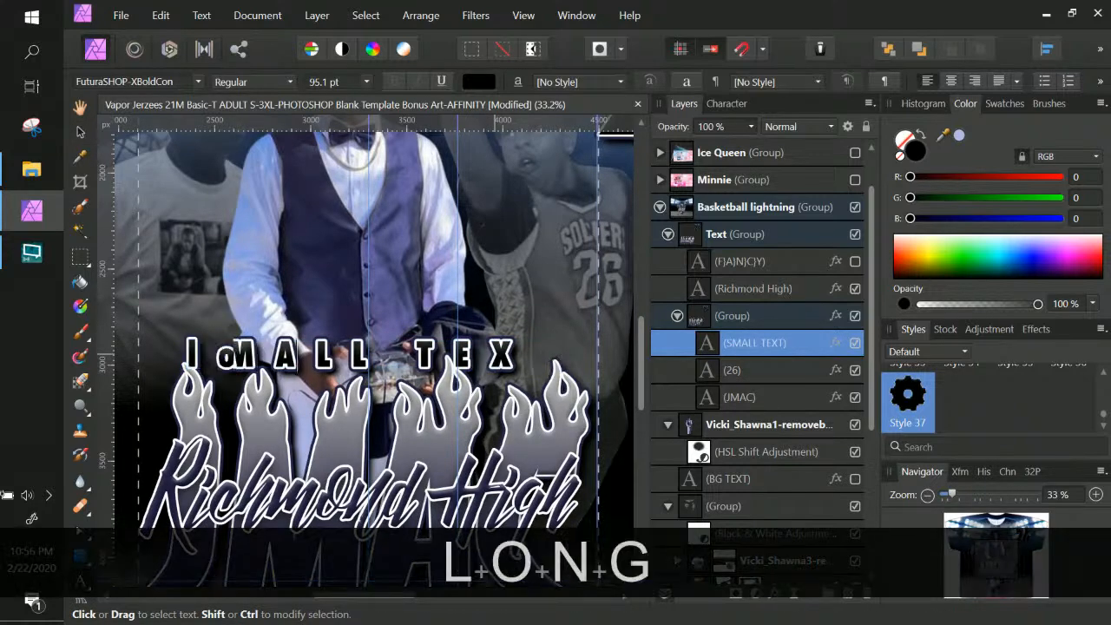
pyautogui.press('BackSpace')
pyautogui.press('BackSpace')
pyautogui.press('BackSpace')
pyautogui.press('BackSpace')
pyautogui.press('BackSpace')
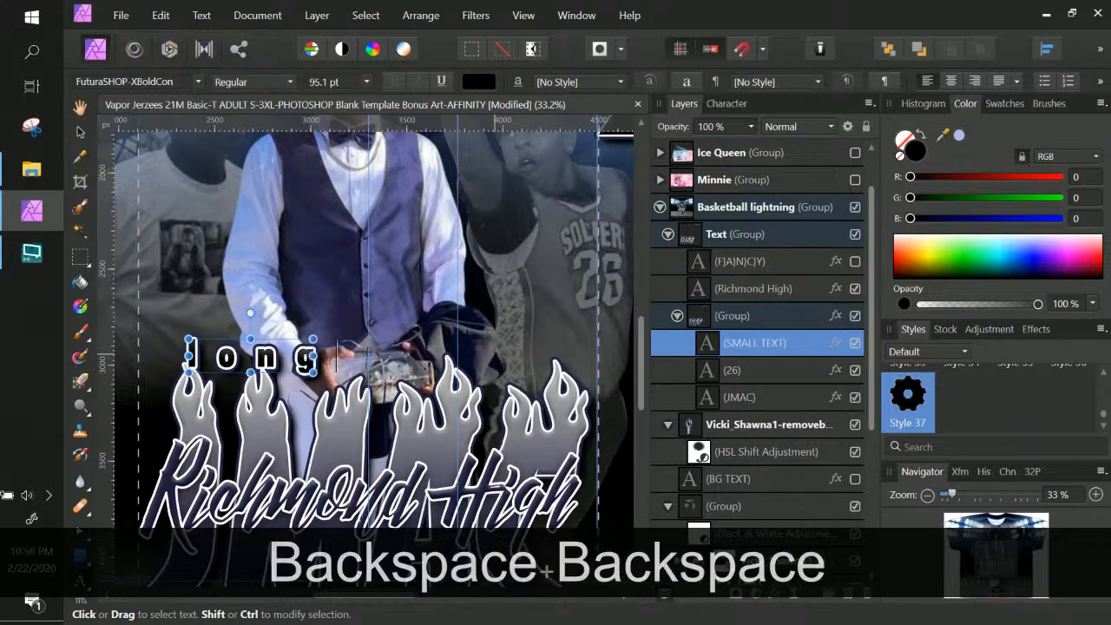
pyautogui.press('capslock')
pyautogui.write('LONG LIVE')
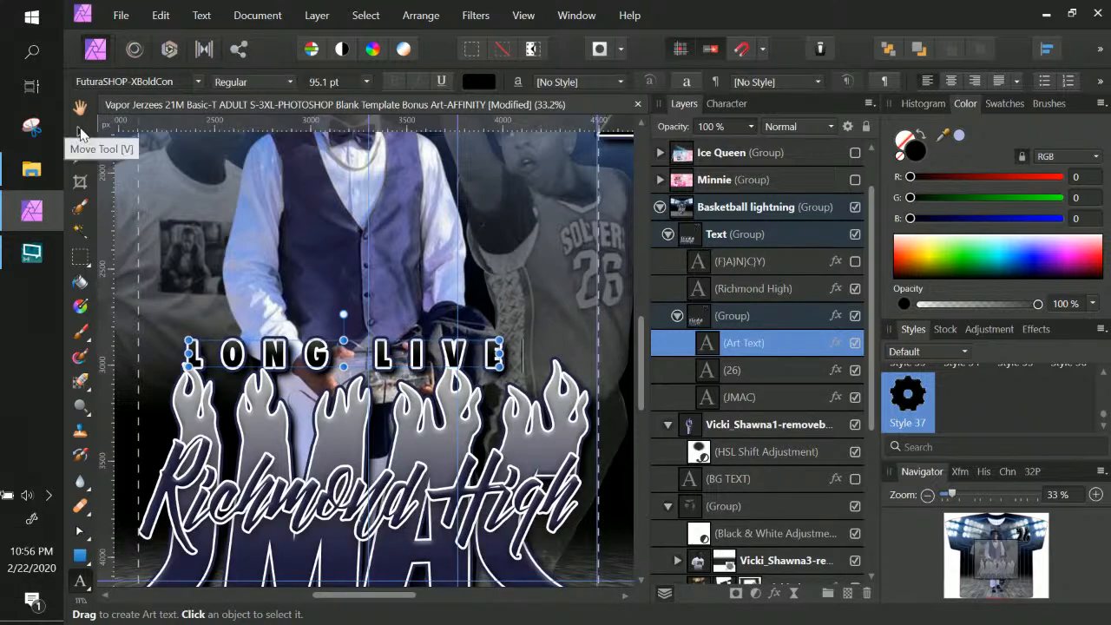
# Centre LONG LIVE over the JMAC flames and nudge it slightly higher
pyautogui.click(80, 131)
pyautogui.moveTo(327, 363); pyautogui.dragTo(339, 361)
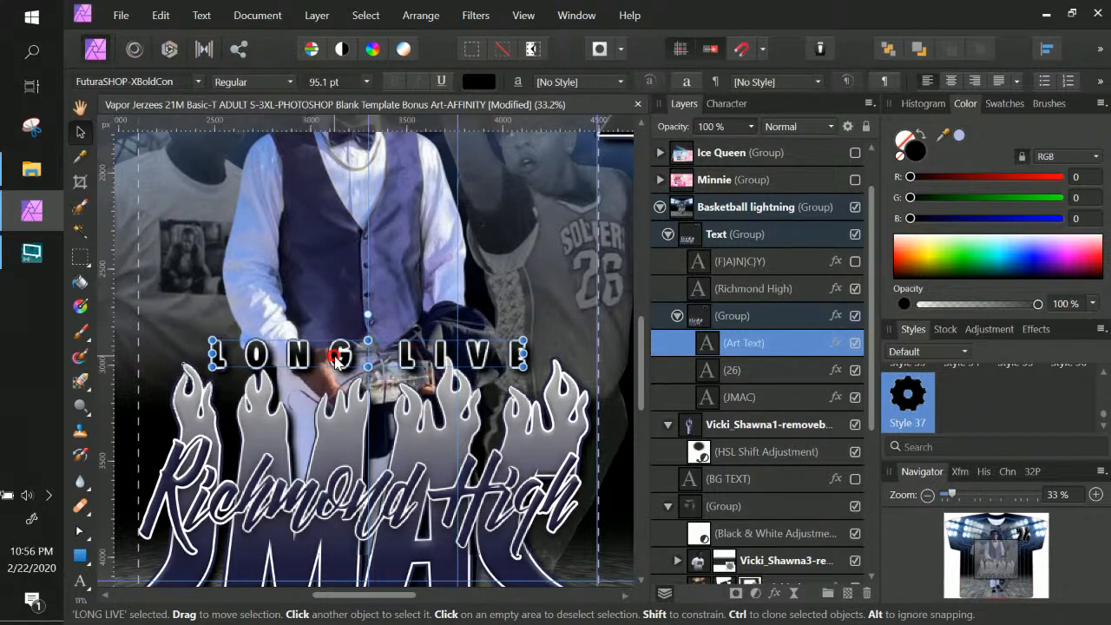
pyautogui.hotkey('ctrl', '-')
pyautogui.hotkey('ctrl', '-')
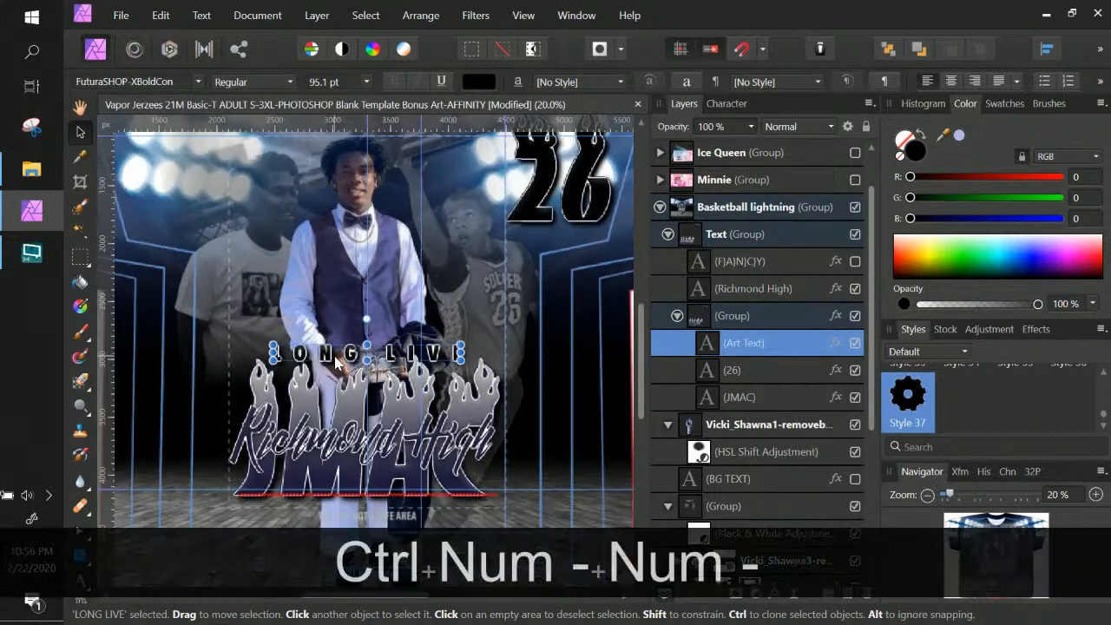
pyautogui.press('Up')
pyautogui.press('Up')
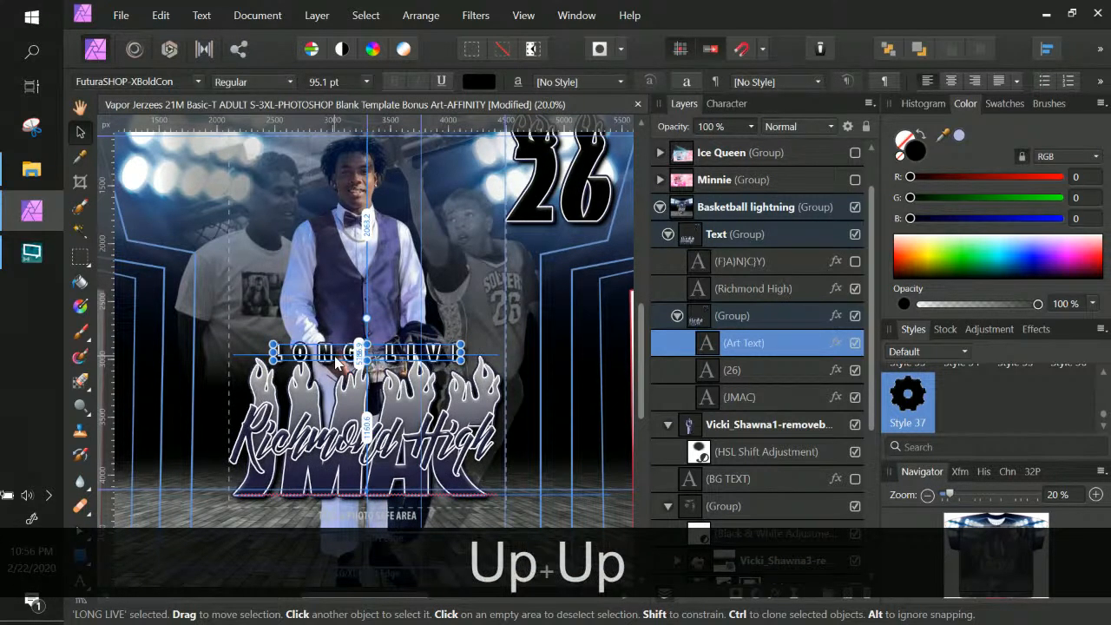
pyautogui.press('Up')
pyautogui.press('Up')
pyautogui.press('Up')
pyautogui.press('Up')
pyautogui.press('Up')
pyautogui.press('Up')
pyautogui.press('Up')
pyautogui.press('Up')
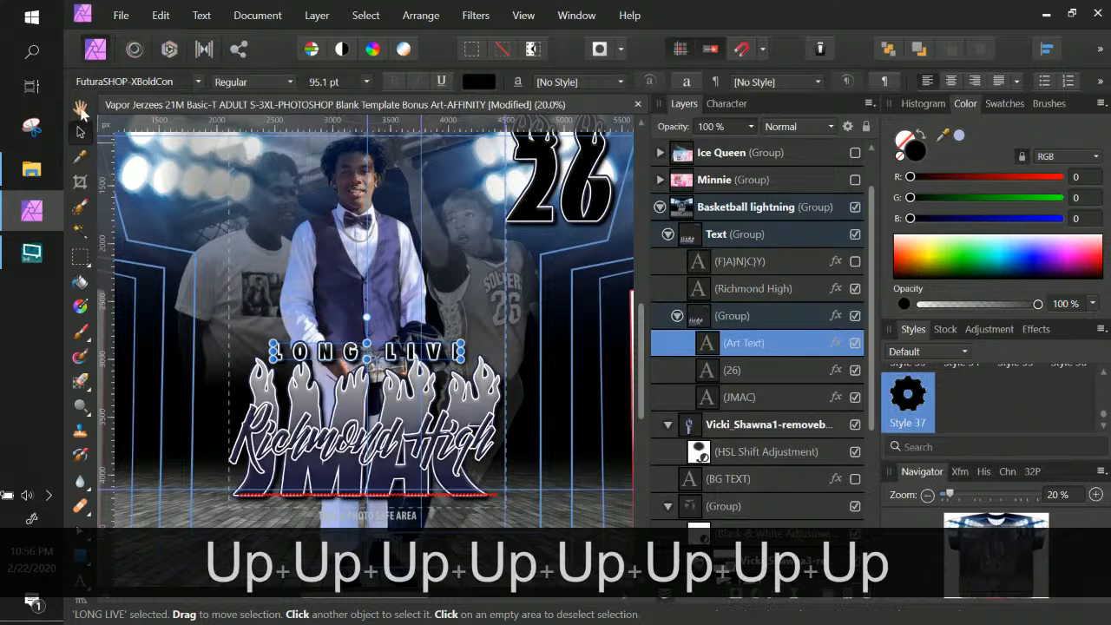
pyautogui.press('Up')
pyautogui.press('Up')
pyautogui.press('Up')
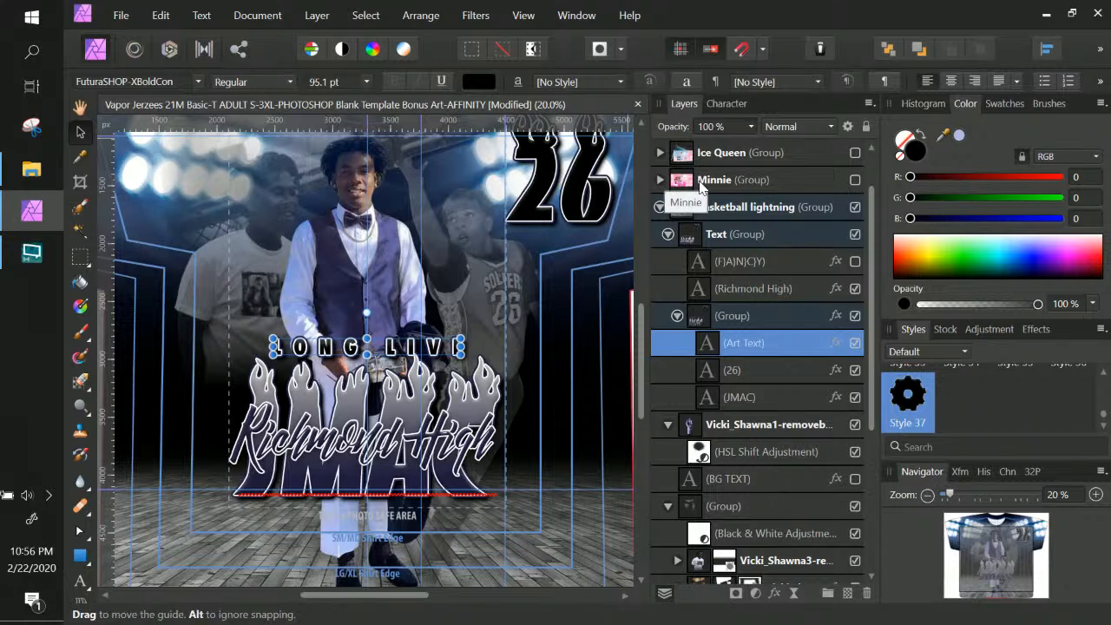
pyautogui.scroll(-1, 178, 558)
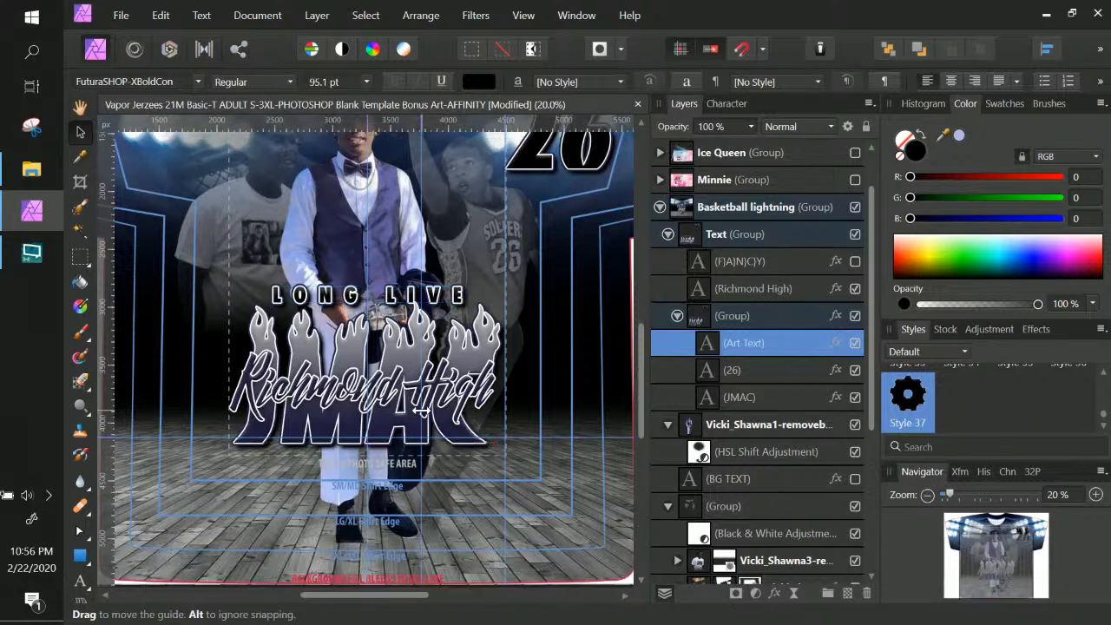
# Start a Mesh Warp on LONG LIVE, dismiss the rasterizing notice and view Destination options
pyautogui.click(80, 603)
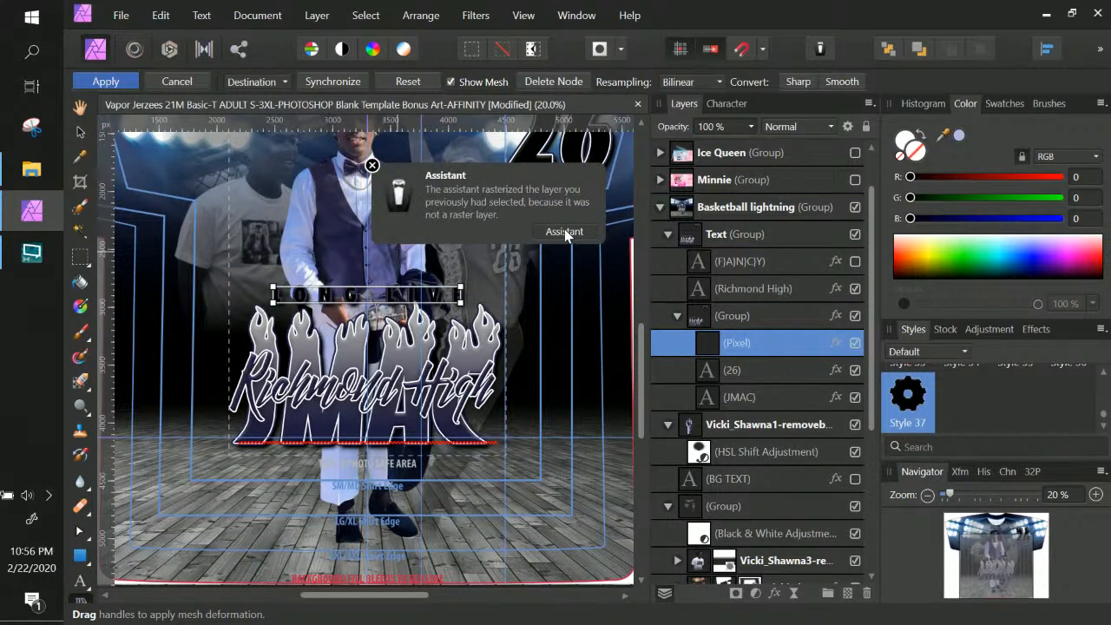
pyautogui.doubleClick(769, 347)
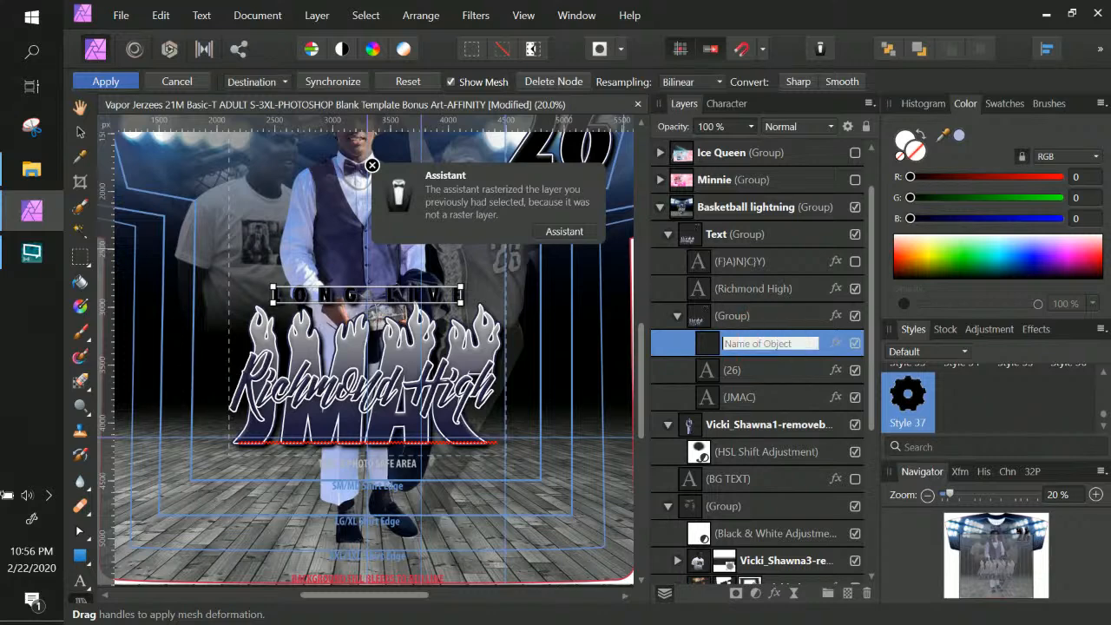
pyautogui.click(705, 351)
pyautogui.press('Escape')
pyautogui.press('Escape')
pyautogui.press('Escape')
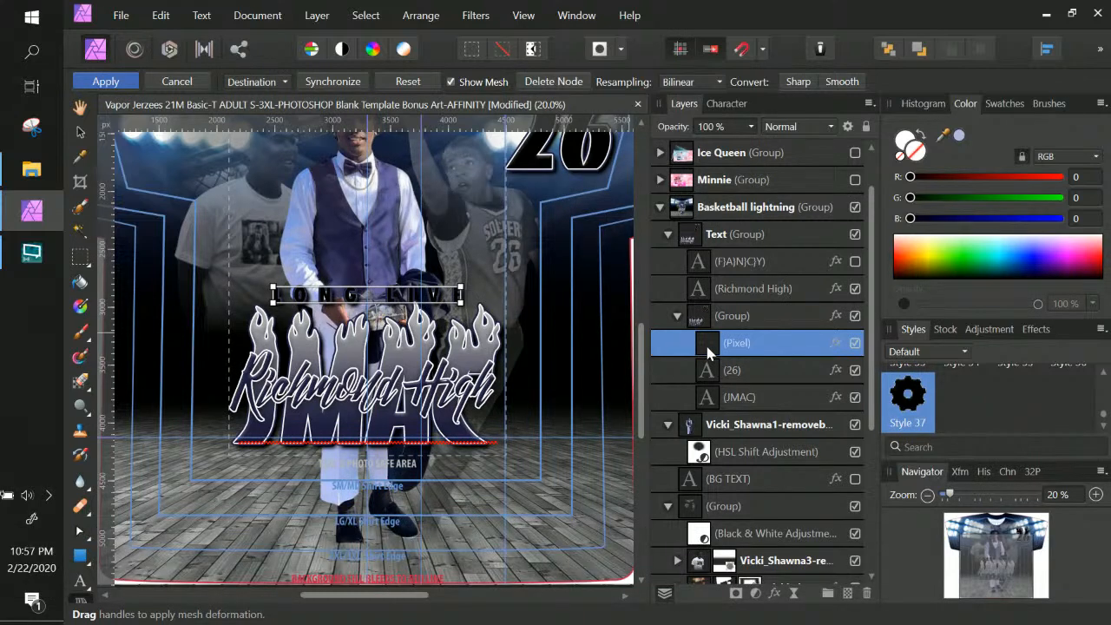
pyautogui.hotkey('ctrl', 'z')
pyautogui.hotkey('ctrl', 'z')
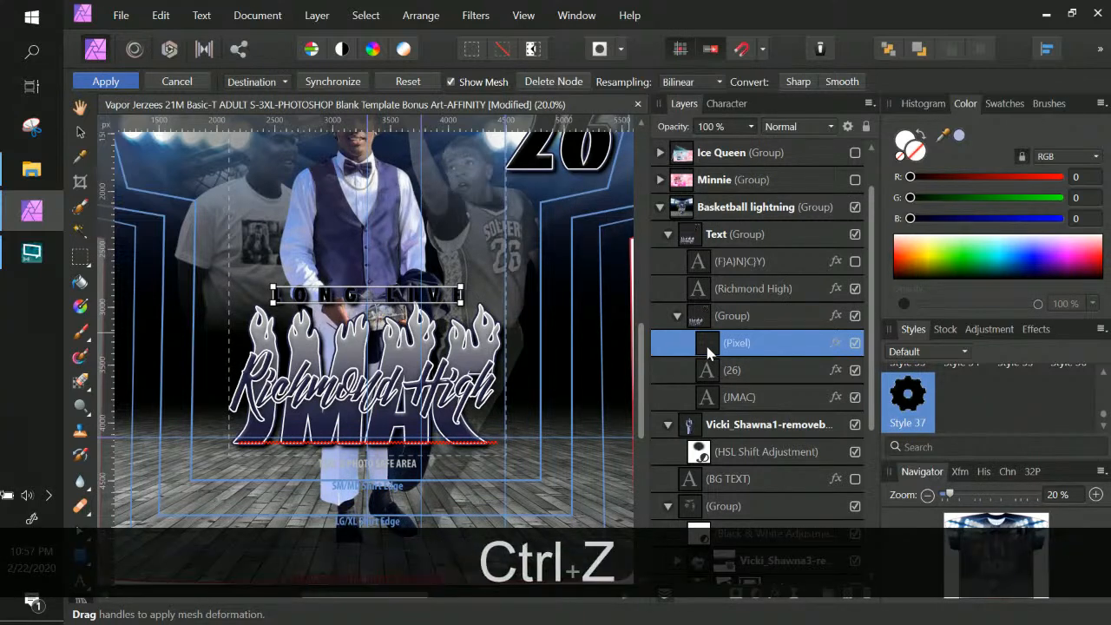
pyautogui.hotkey('ctrl', 'z')
pyautogui.hotkey('ctrl', 'z')
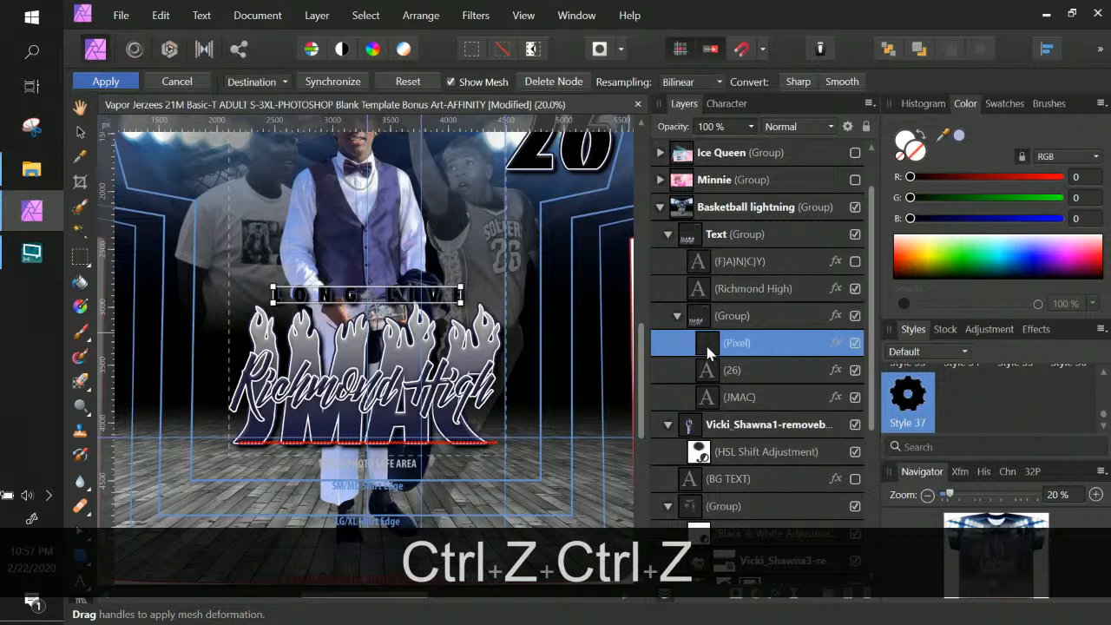
pyautogui.hotkey('ctrl', 'z')
pyautogui.hotkey('ctrl', 'z')
pyautogui.hotkey('ctrl', 'z')
pyautogui.hotkey('ctrl', 'z')
pyautogui.hotkey('ctrl', 'z')
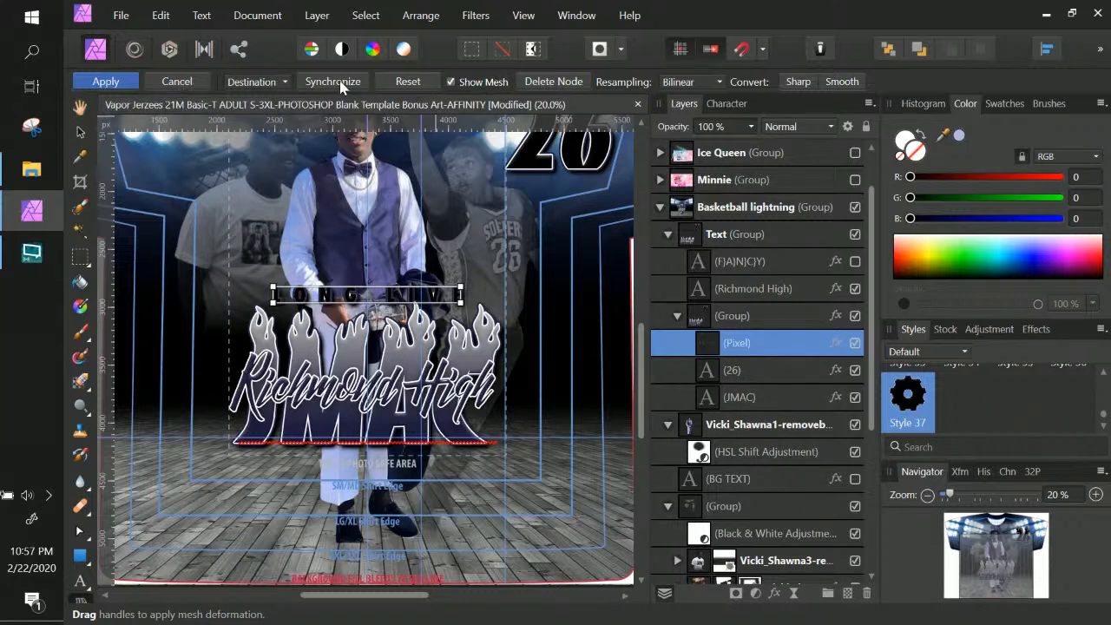
pyautogui.click(280, 81)
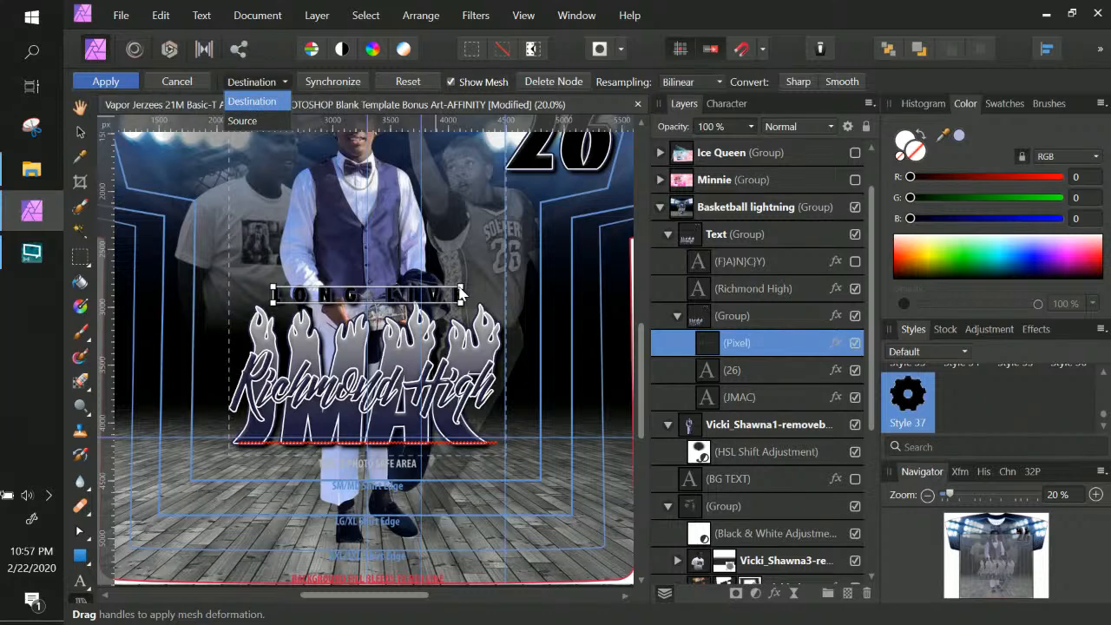
# Pull the mesh's top edge upward to arch the top of the LONG LIVE text
pyautogui.click(461, 287)
pyautogui.moveTo(462, 287); pyautogui.dragTo(455, 224)
pyautogui.moveTo(273, 287)
pyautogui.mouseDown()
pyautogui.moveTo(272, 219)
pyautogui.moveTo(274, 282)
pyautogui.mouseUp()
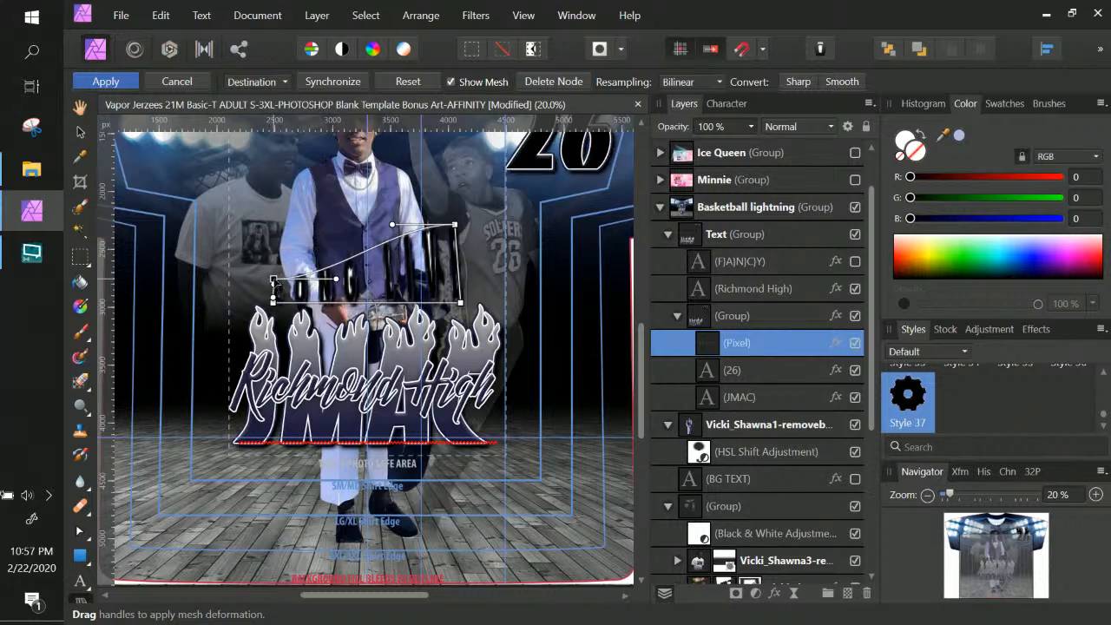
pyautogui.moveTo(460, 227); pyautogui.dragTo(394, 227)
pyautogui.moveTo(335, 278); pyautogui.dragTo(336, 247)
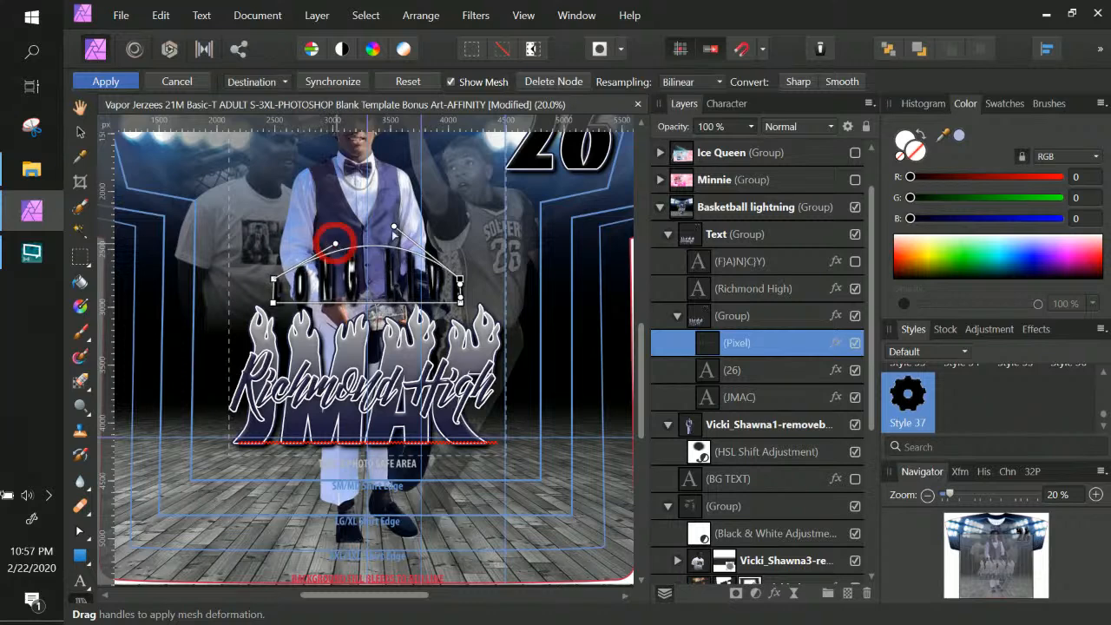
pyautogui.moveTo(393, 227); pyautogui.dragTo(389, 236)
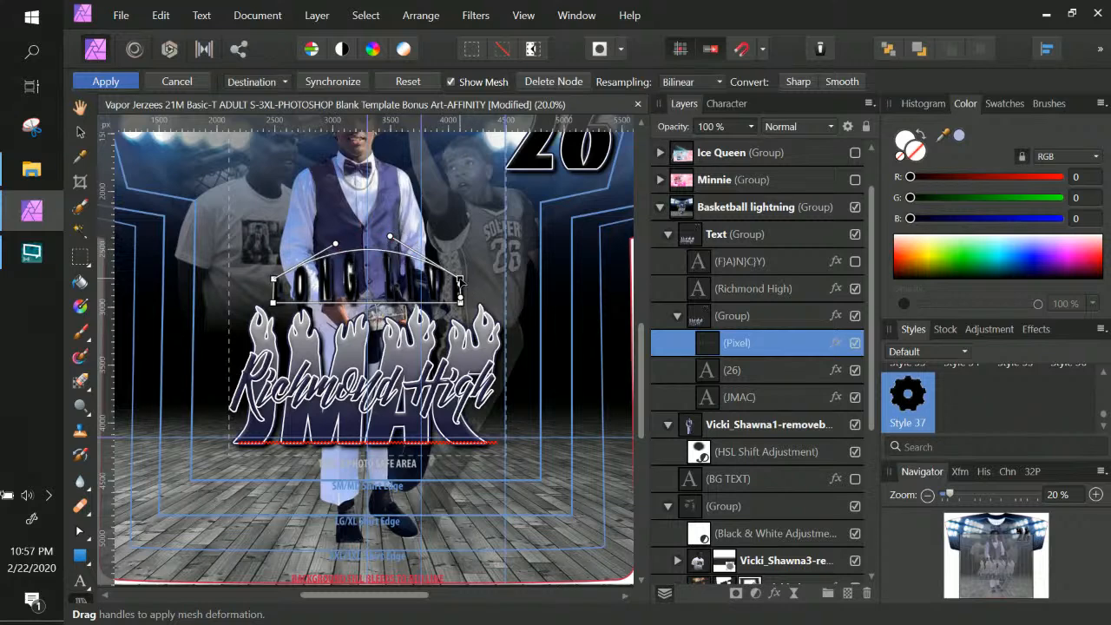
pyautogui.moveTo(461, 279); pyautogui.dragTo(461, 278)
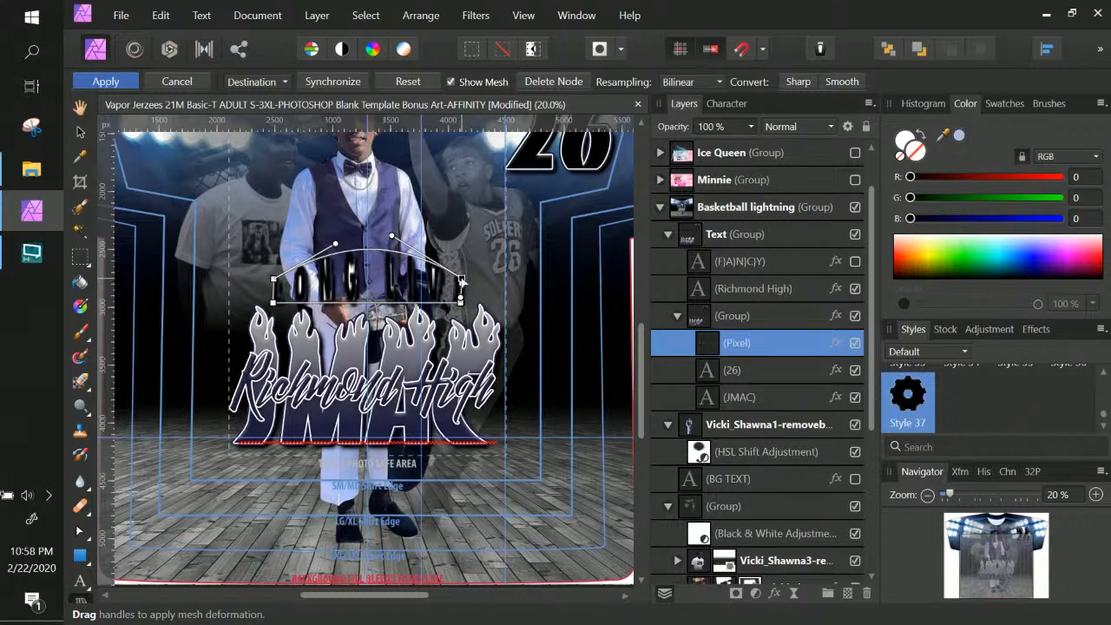
# Bend the mesh's bottom edge upward to match the arch, and commit the warp
pyautogui.click(367, 303)
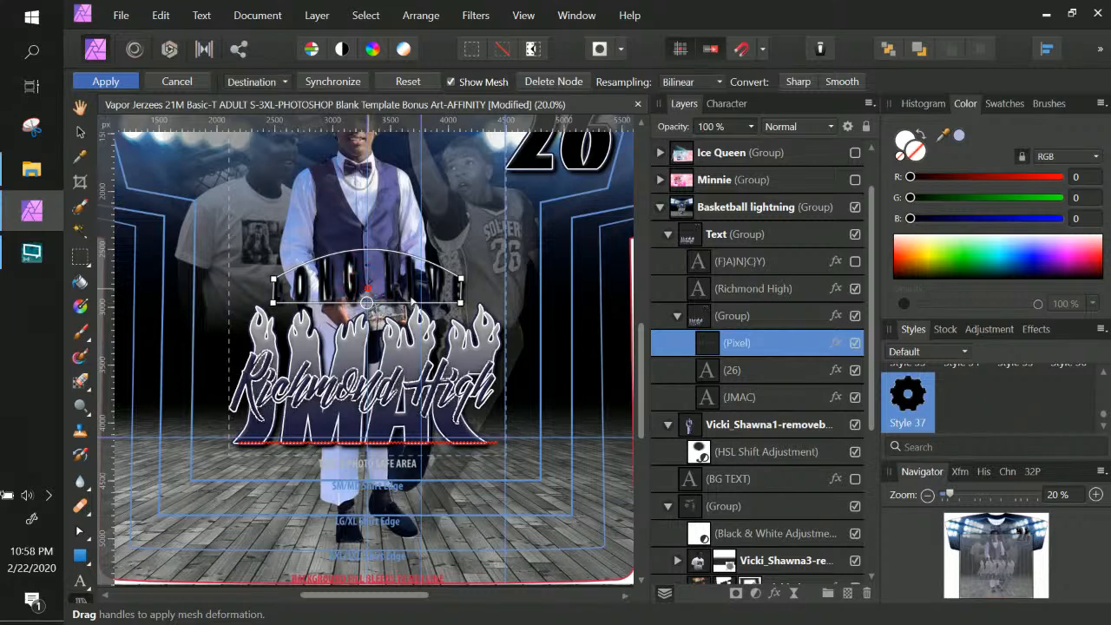
pyautogui.click(461, 303)
pyautogui.moveTo(397, 299); pyautogui.dragTo(397, 270)
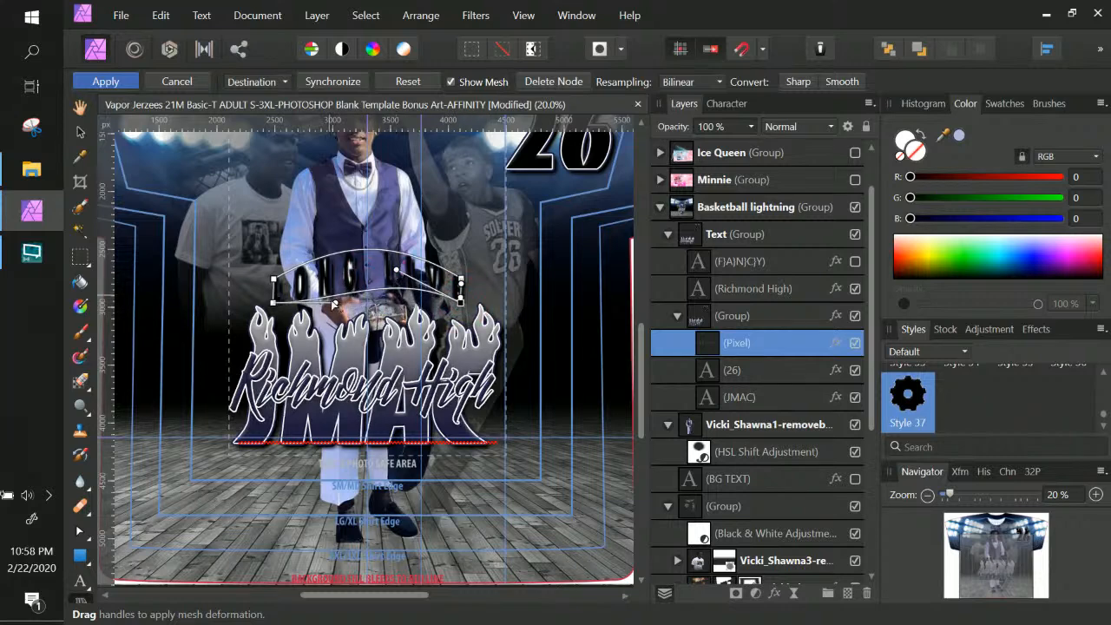
pyautogui.moveTo(334, 303); pyautogui.dragTo(332, 277)
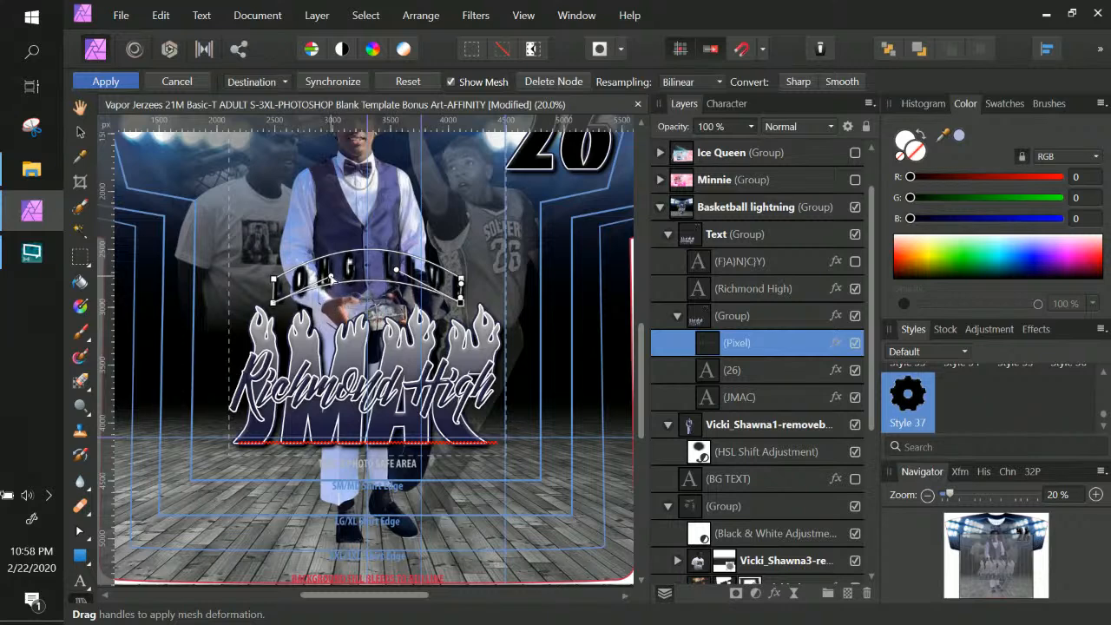
pyautogui.click(402, 275)
pyautogui.press('Return')
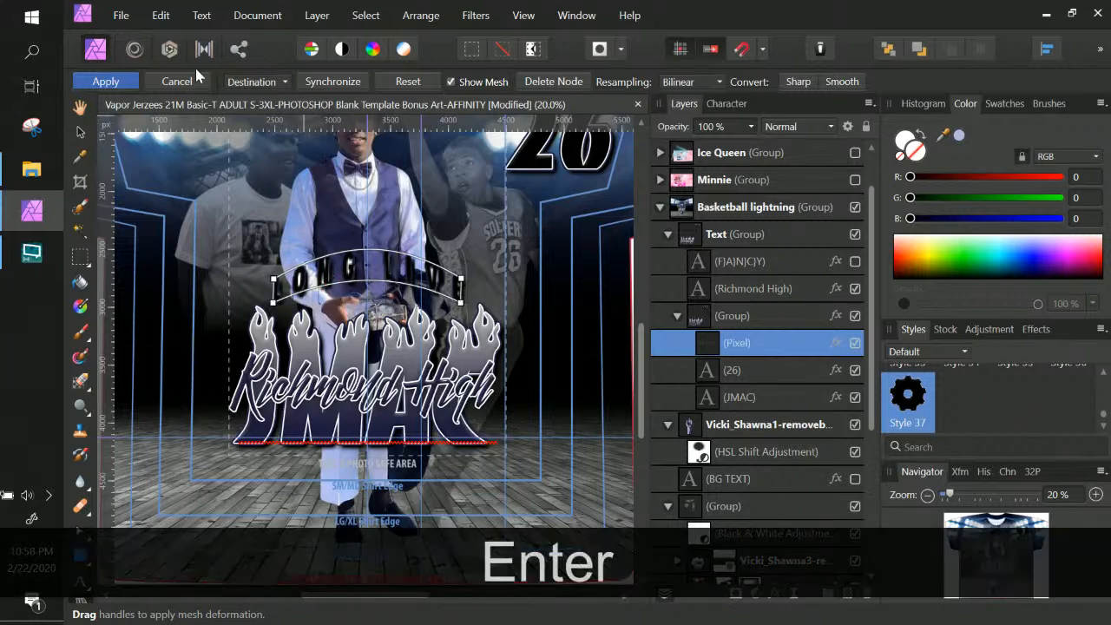
# Apply the arch warp, then undo twice to restore LONG LIVE as a text layer
pyautogui.click(115, 81)
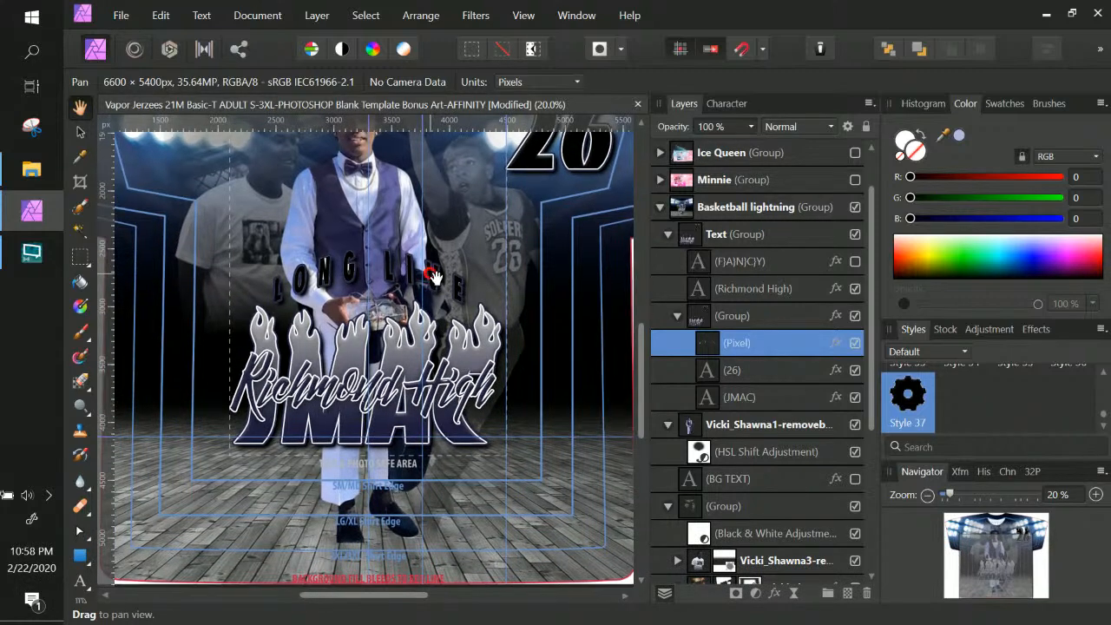
pyautogui.hotkey('ctrl', 'z')
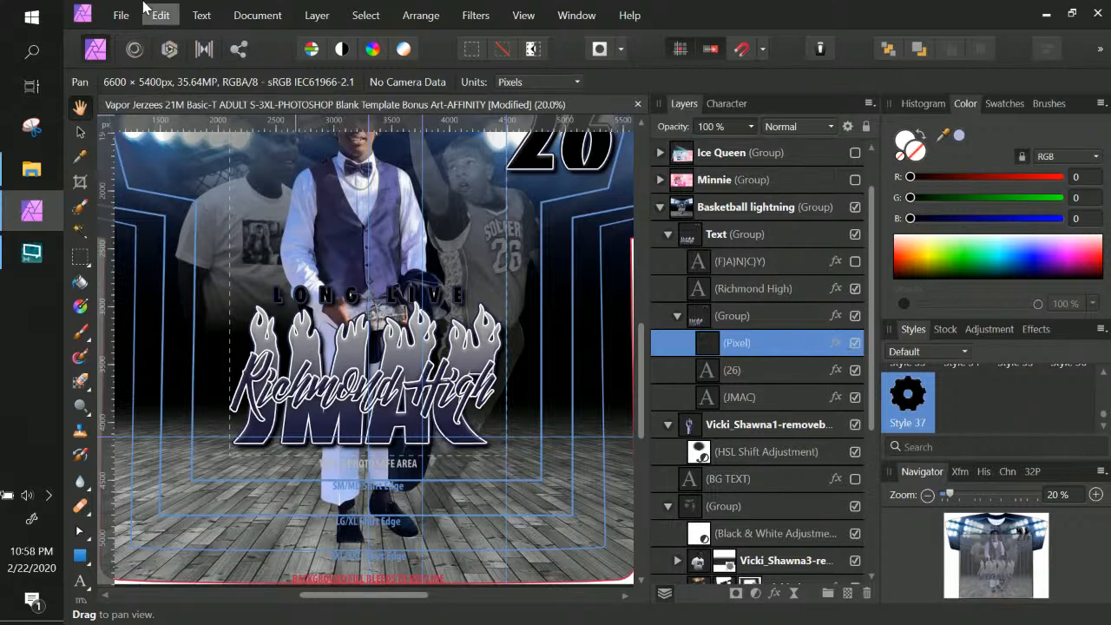
pyautogui.hotkey('ctrl', 'z')
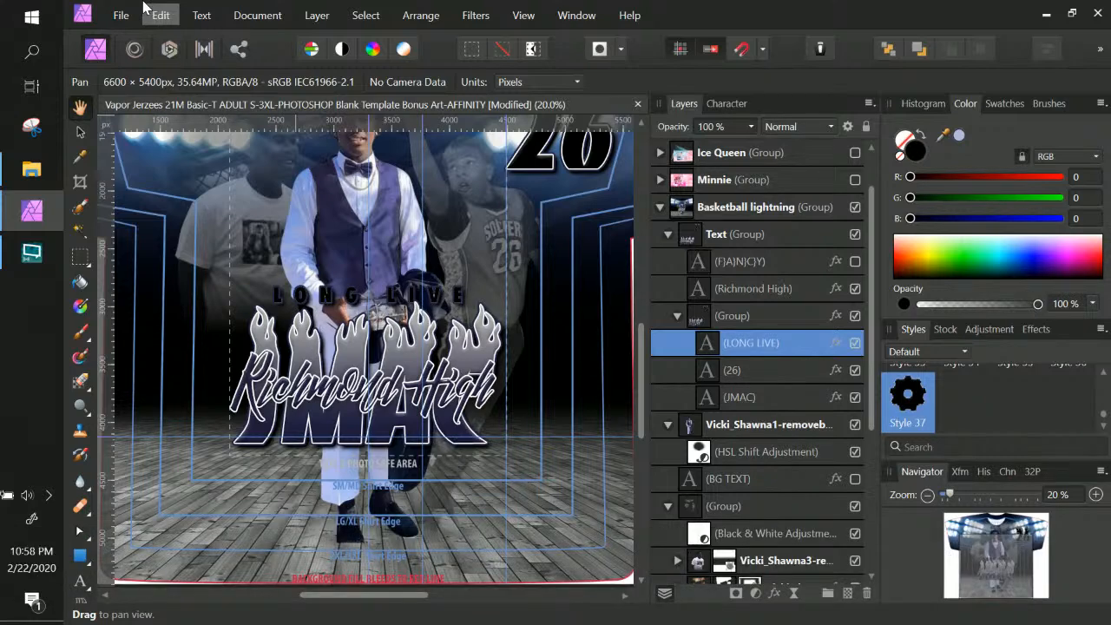
# Check the LONG LIVE layer's effects, then zoom in on the text
pyautogui.click(759, 351)
pyautogui.click(700, 349)
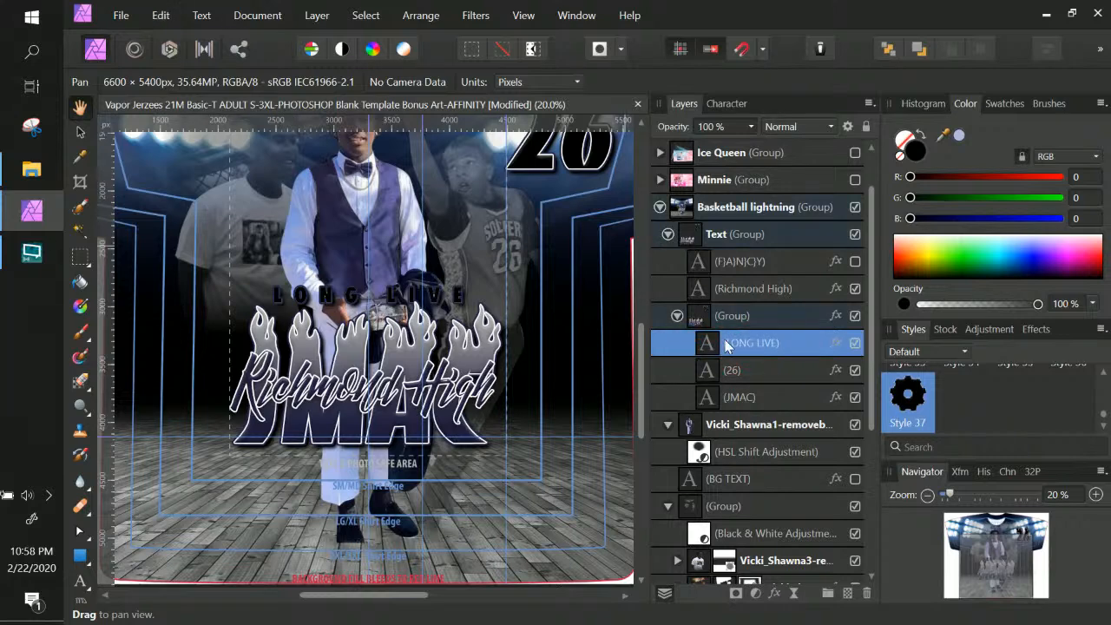
pyautogui.click(835, 343)
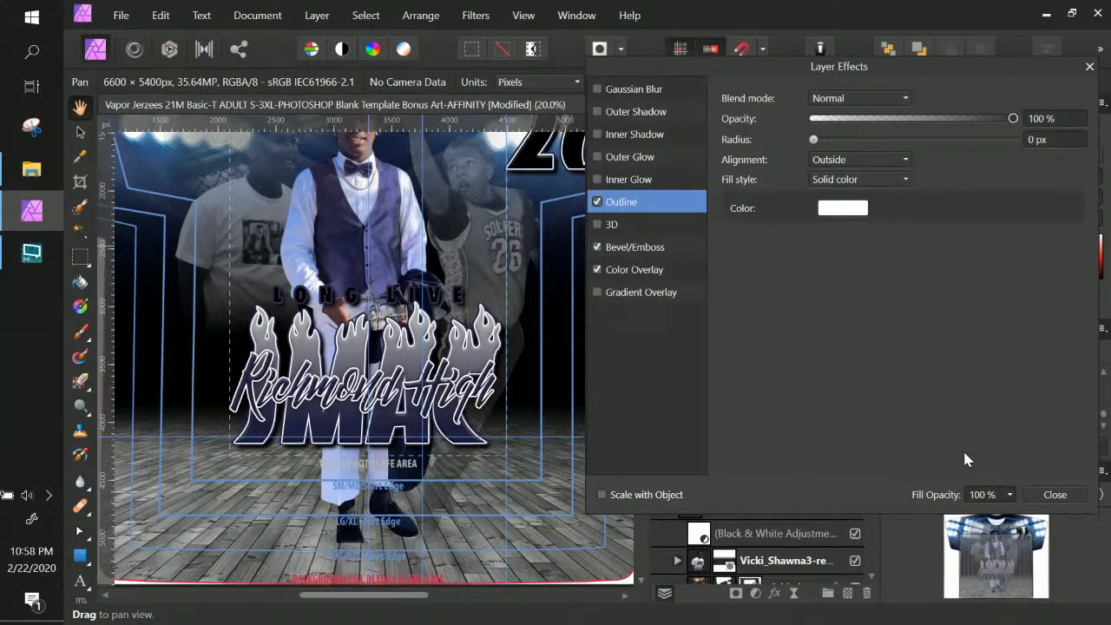
pyautogui.click(1051, 496)
pyautogui.click(764, 354)
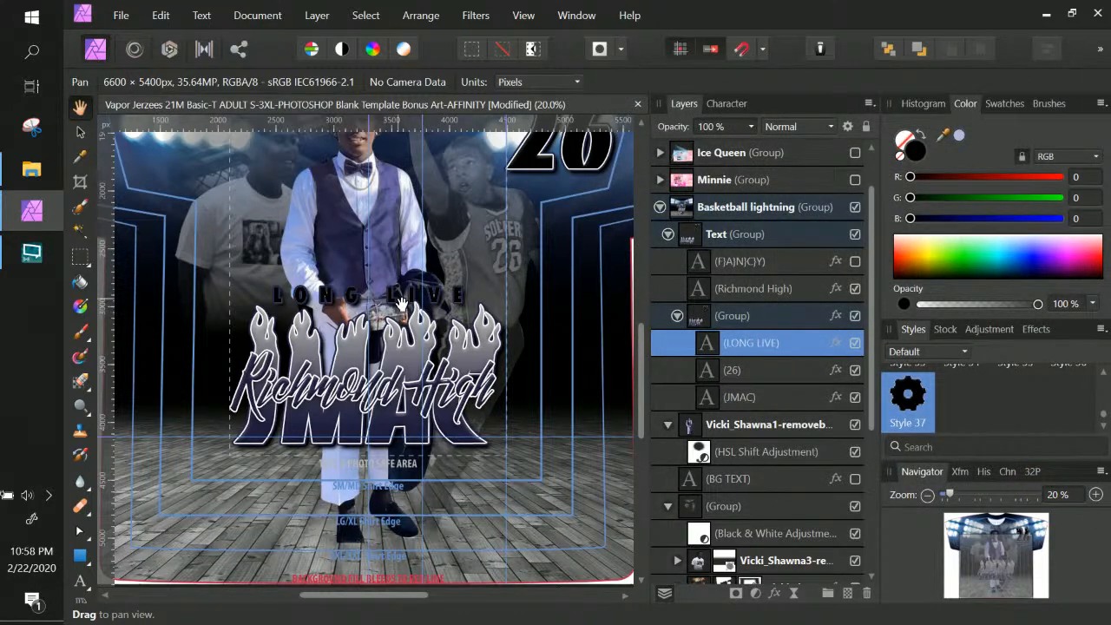
pyautogui.press('ctrl+KP_Add')
pyautogui.press('ctrl+KP_Add')
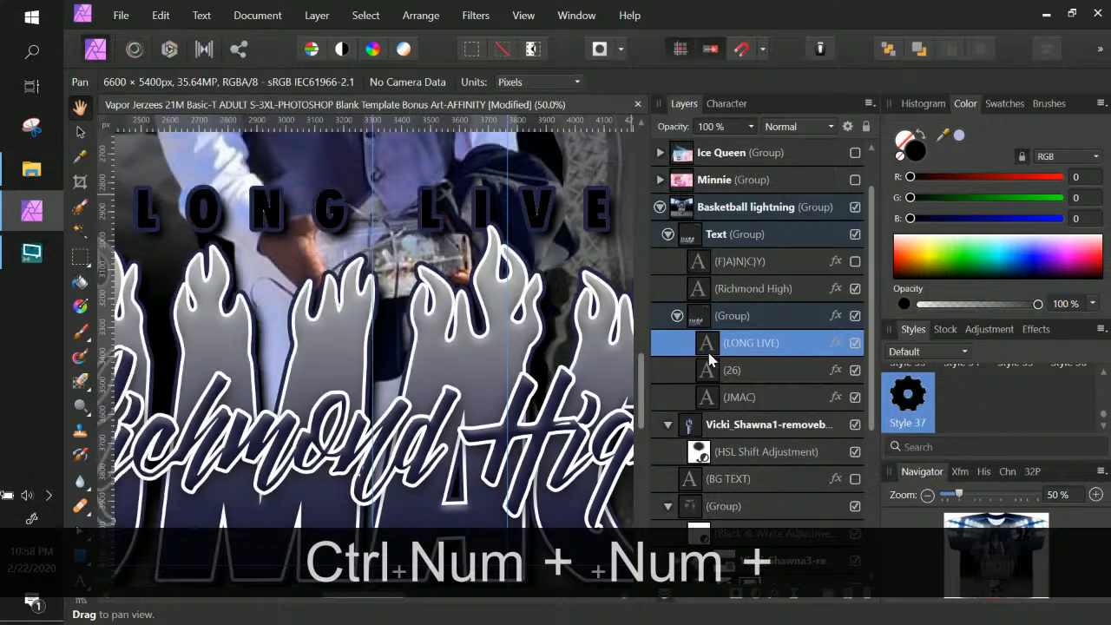
# Give LONG LIVE a white Color Overlay layer effect
pyautogui.click(835, 342)
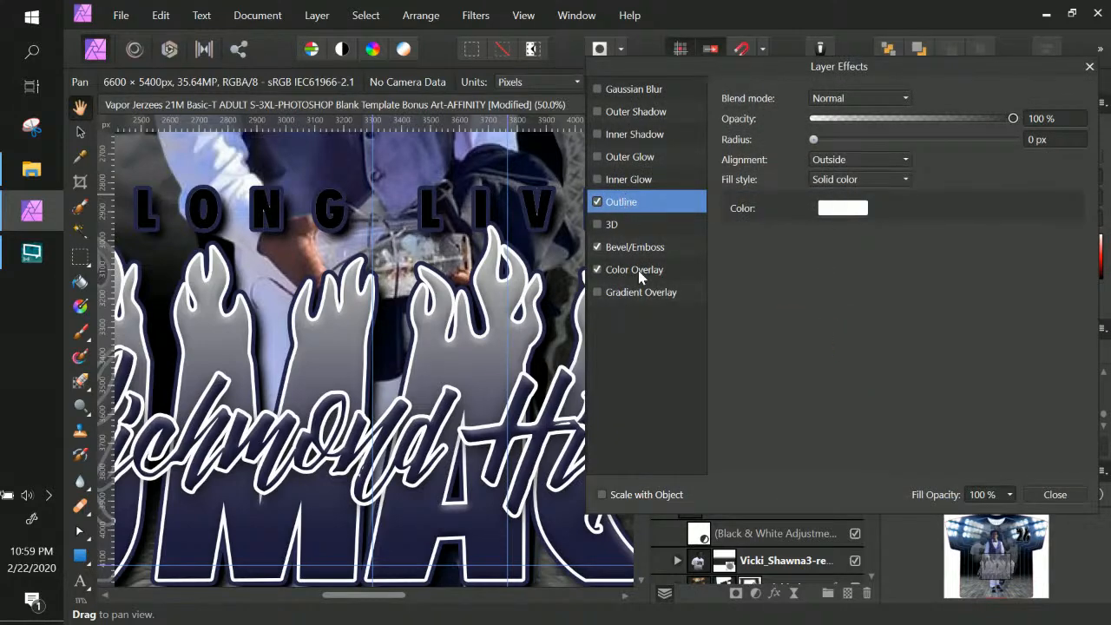
pyautogui.click(640, 270)
pyautogui.click(836, 140)
pyautogui.moveTo(732, 206); pyautogui.dragTo(699, 191)
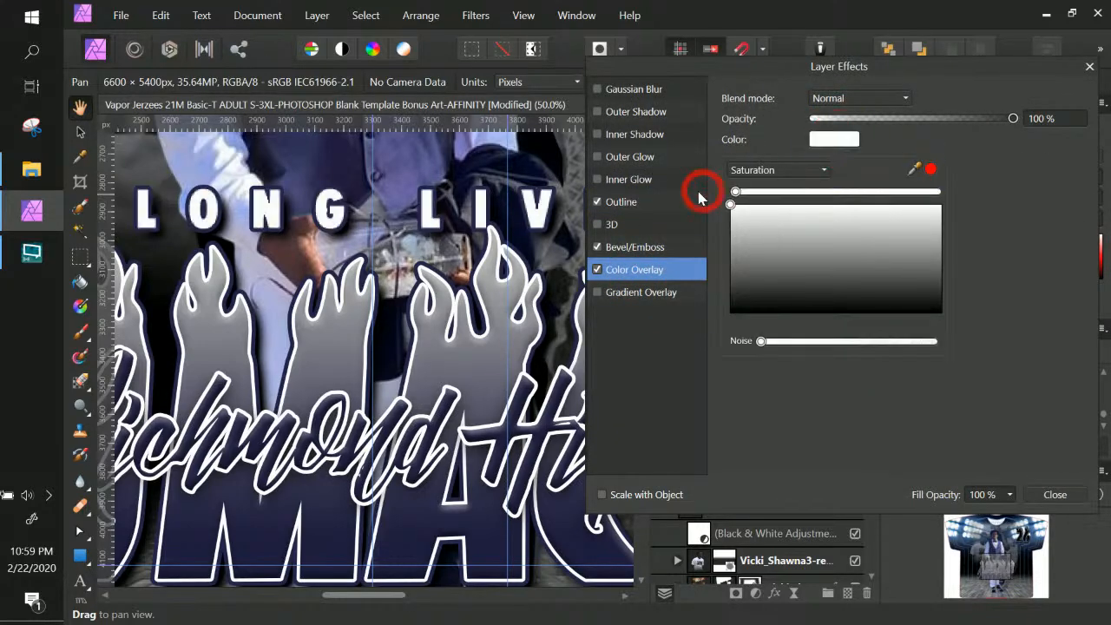
pyautogui.click(1061, 491)
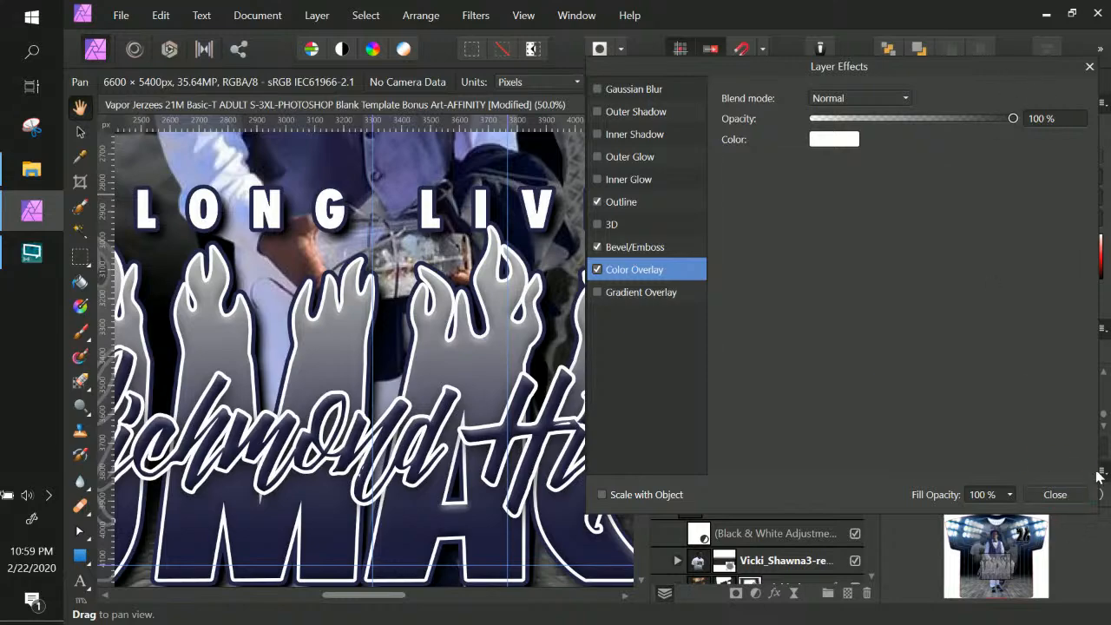
pyautogui.click(1055, 494)
# Zoom out to the whole shirt and move LONG LIVE slightly lower
pyautogui.press('ctrl+KP_Subtract')
pyautogui.press('ctrl+KP_Subtract')
pyautogui.press('ctrl+KP_Subtract')
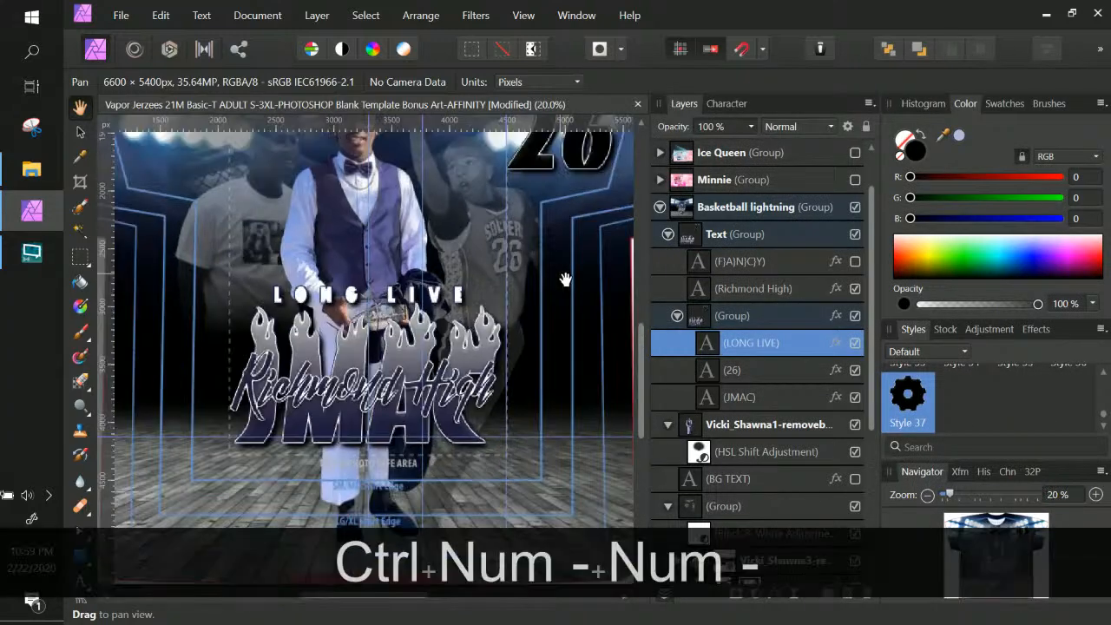
pyautogui.click(80, 132)
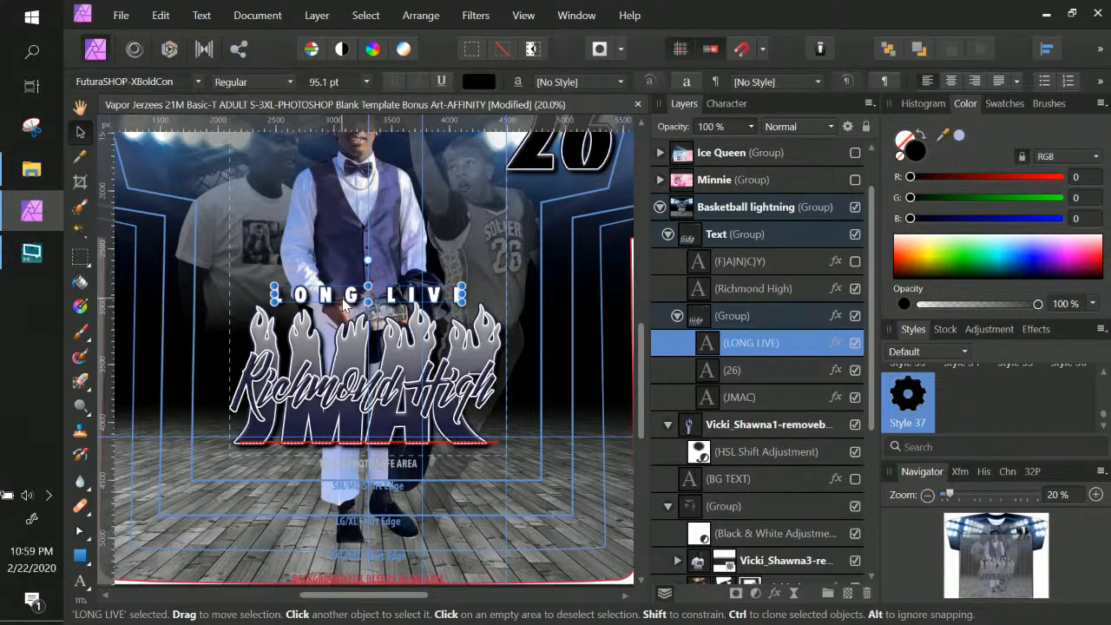
pyautogui.moveTo(346, 298); pyautogui.dragTo(342, 301)
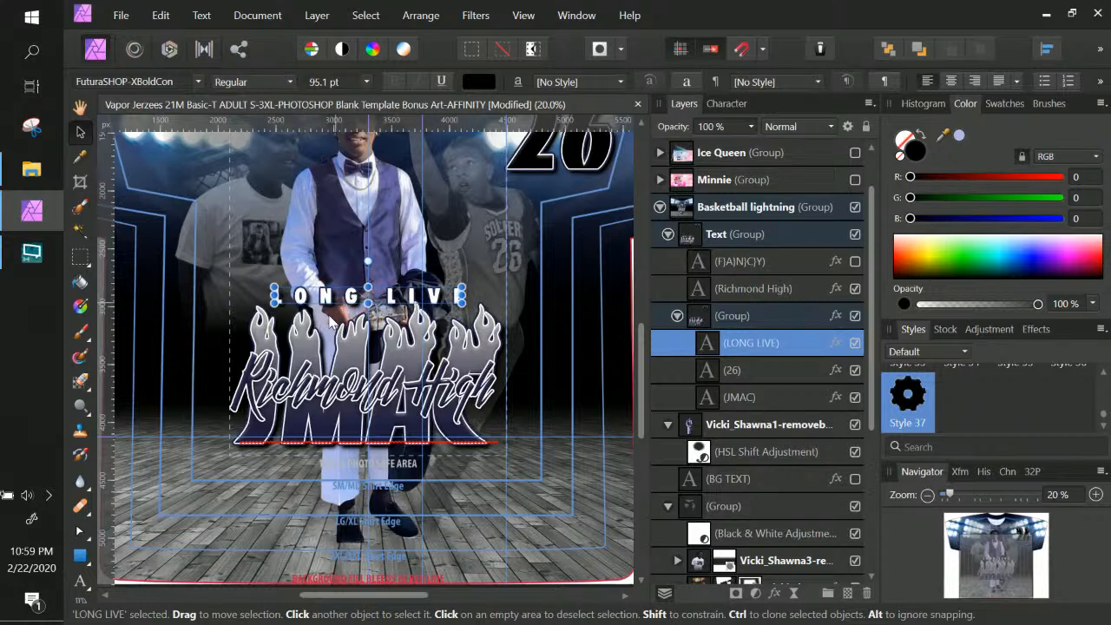
# Squash the JMAC text shorter vertically and nudge it up slightly
pyautogui.click(351, 423)
pyautogui.rightClick(351, 425)
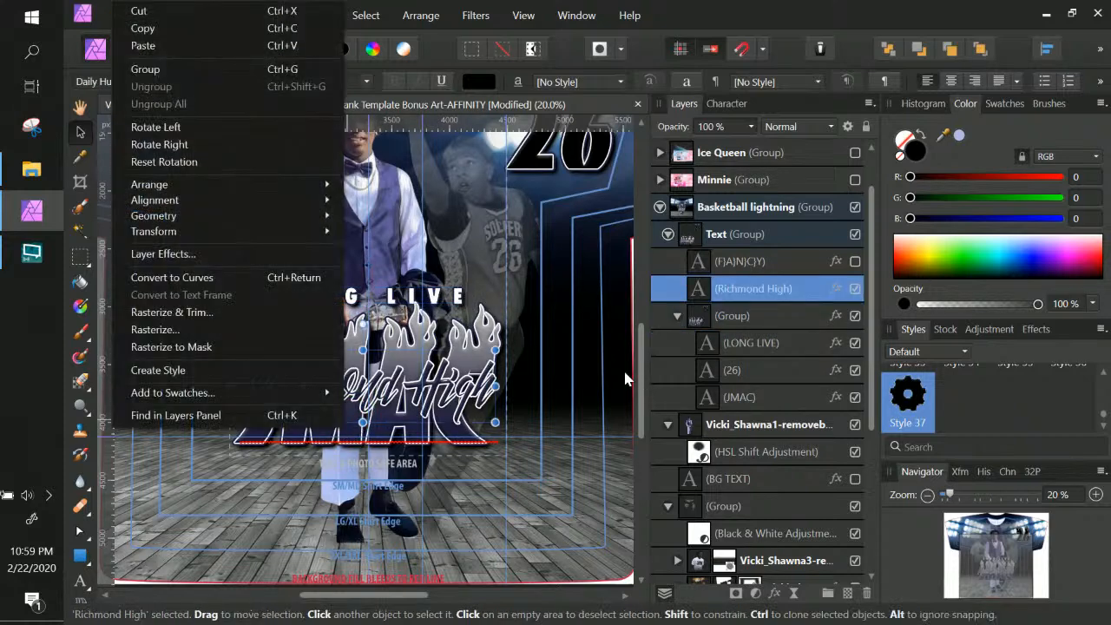
pyautogui.click(491, 333)
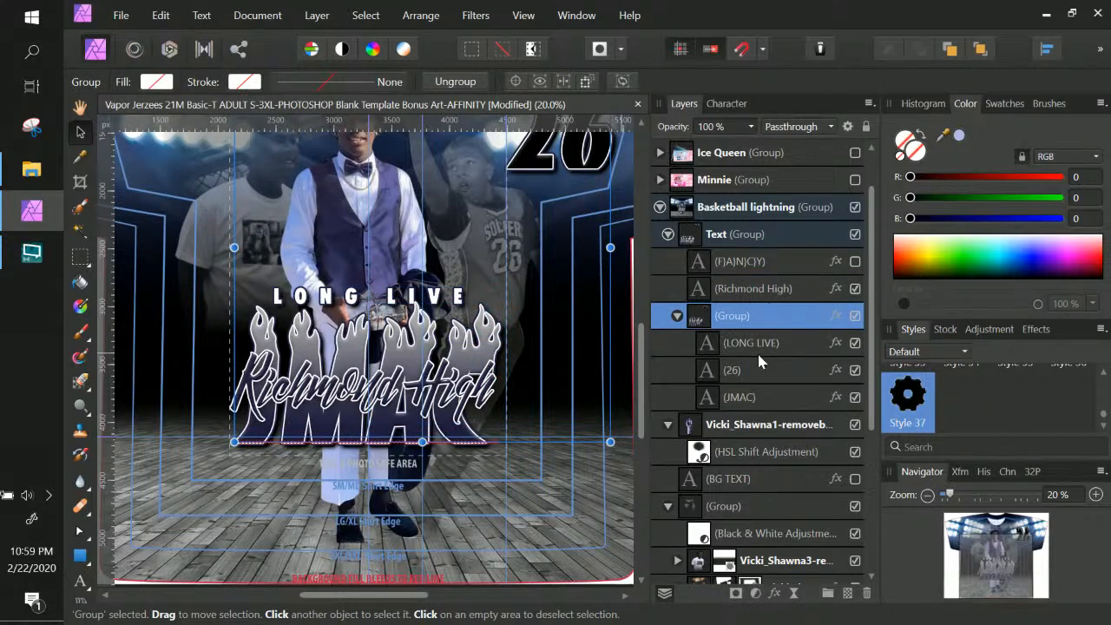
pyautogui.click(739, 396)
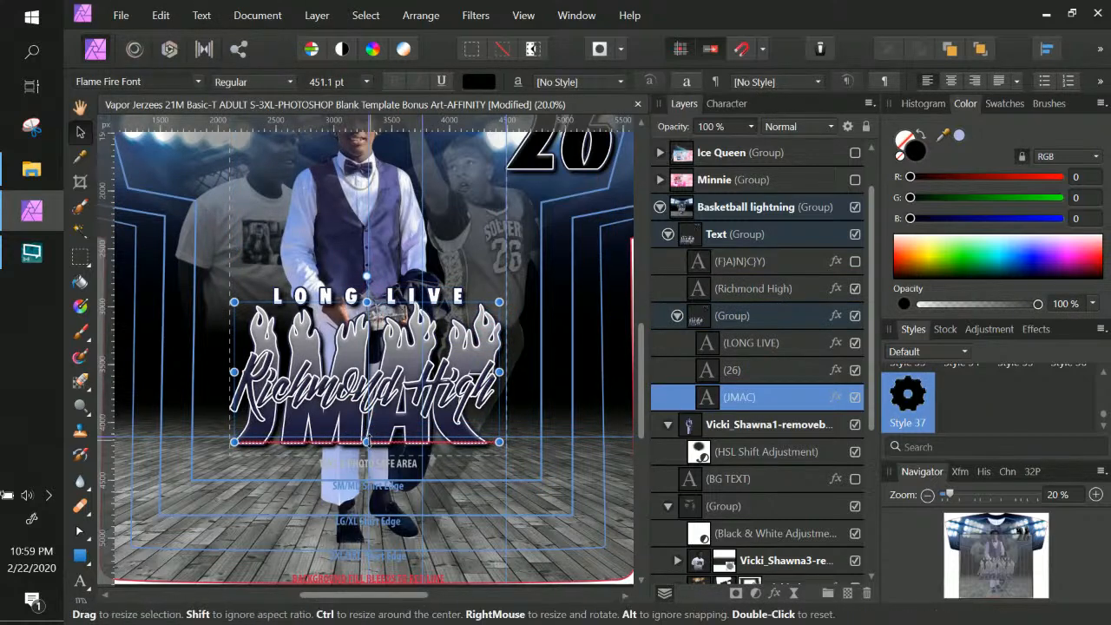
pyautogui.moveTo(367, 432); pyautogui.dragTo(367, 420)
pyautogui.press('Up')
pyautogui.press('Up')
pyautogui.press('Up')
pyautogui.press('Up')
pyautogui.press('Up')
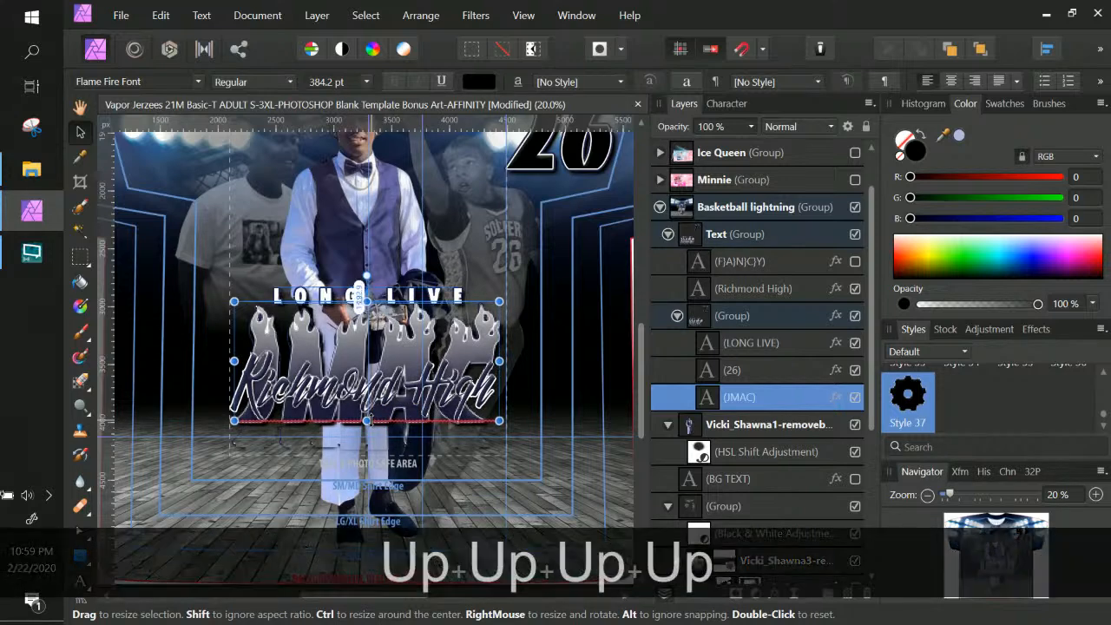
pyautogui.press('Up')
pyautogui.press('Up')
pyautogui.press('Up')
pyautogui.press('Up')
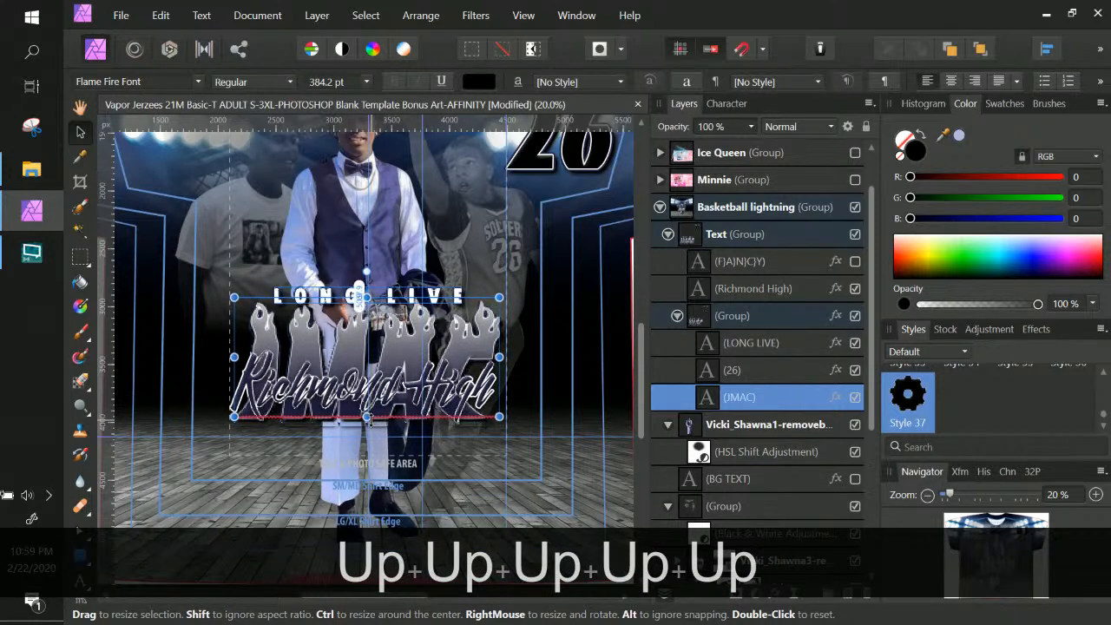
pyautogui.rightClick(443, 397)
pyautogui.click(454, 389)
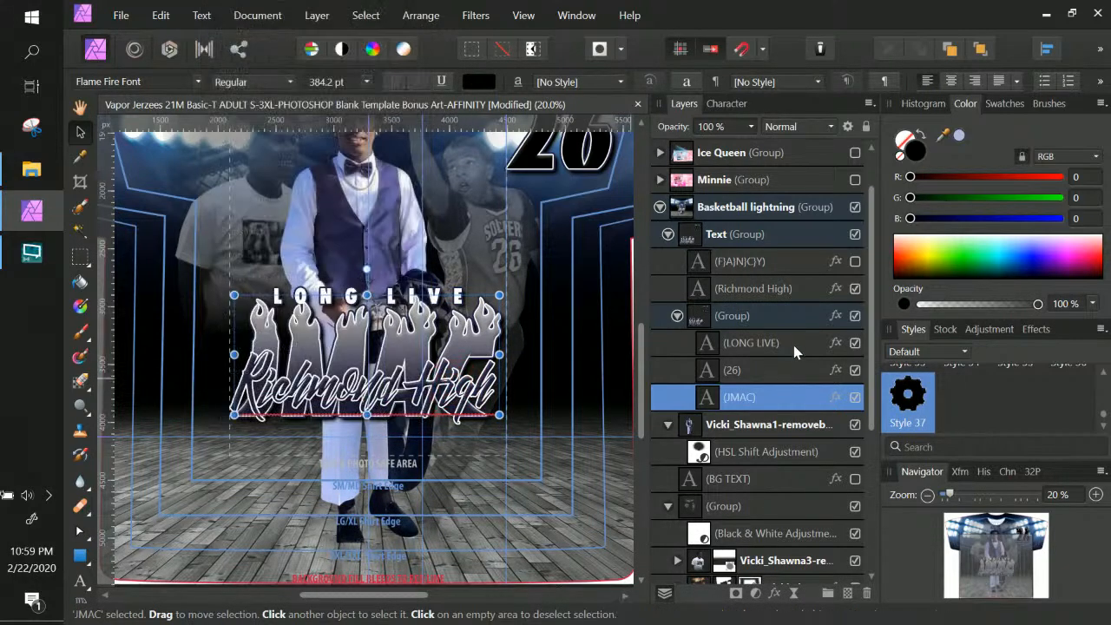
# Move Richmond High down, shrink it to 408 pt, and nudge it slightly right
pyautogui.click(478, 399)
pyautogui.moveTo(477, 399); pyautogui.dragTo(466, 434)
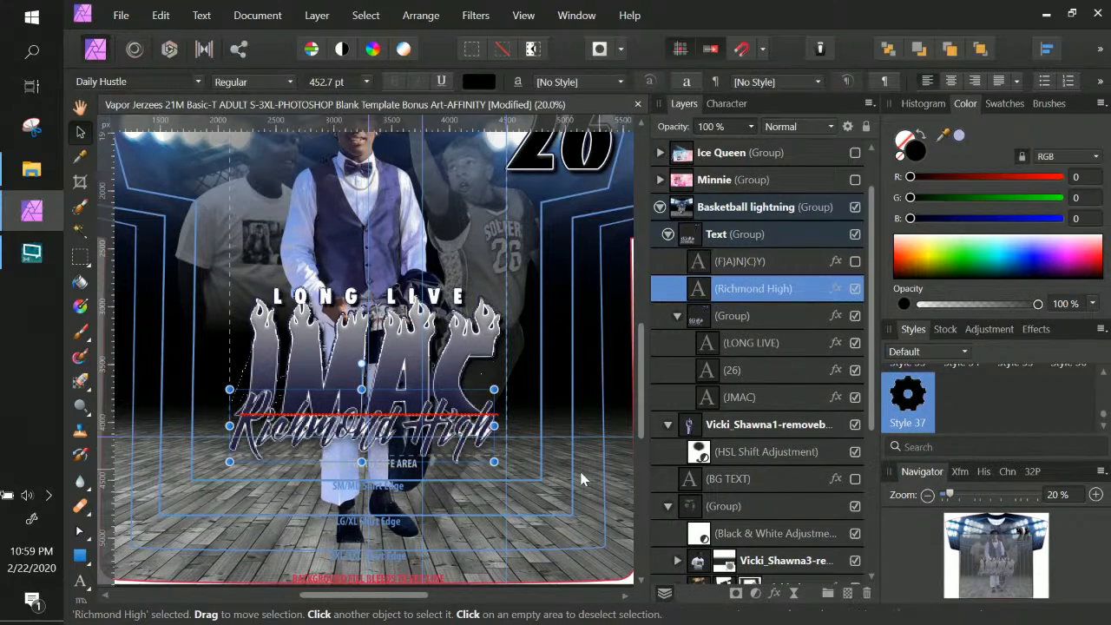
pyautogui.press('Return')
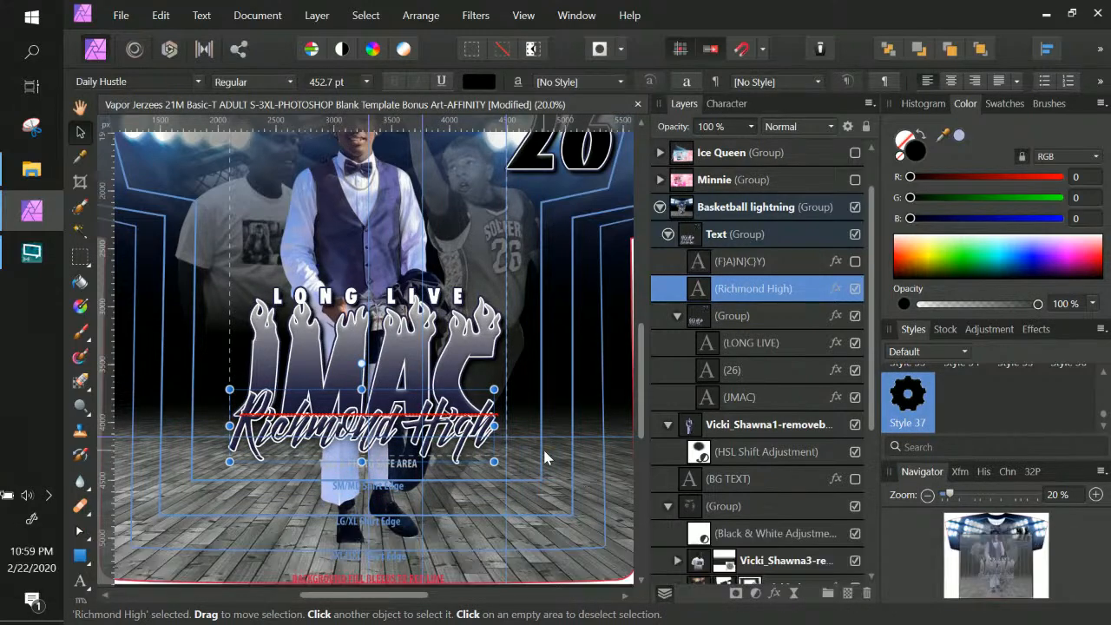
pyautogui.moveTo(494, 460); pyautogui.dragTo(468, 454)
pyautogui.moveTo(410, 431); pyautogui.dragTo(420, 434)
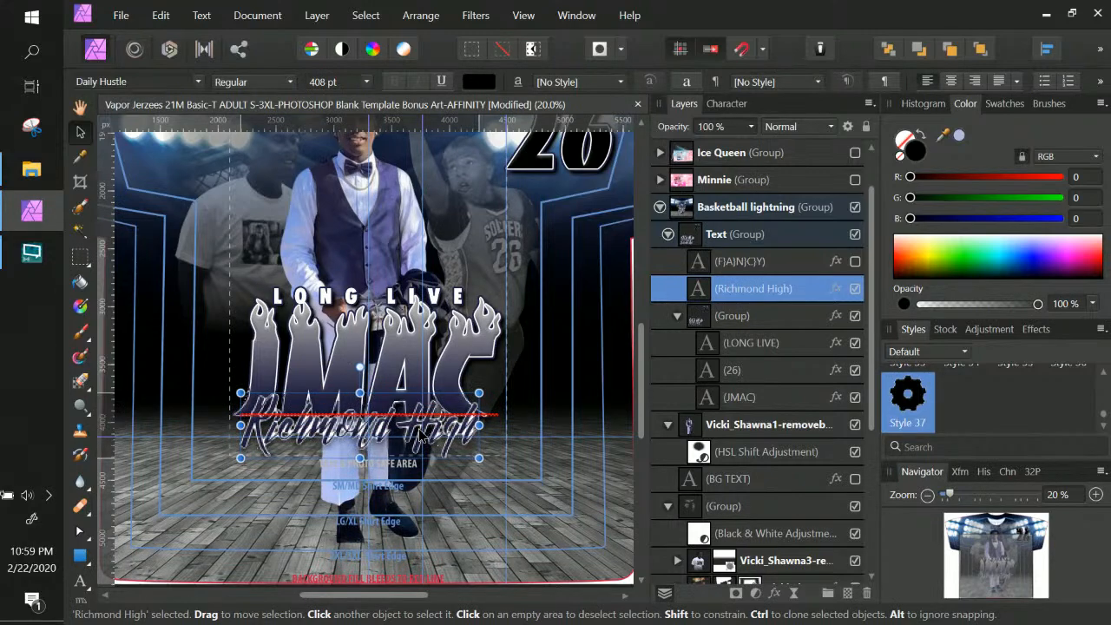
pyautogui.press('Return')
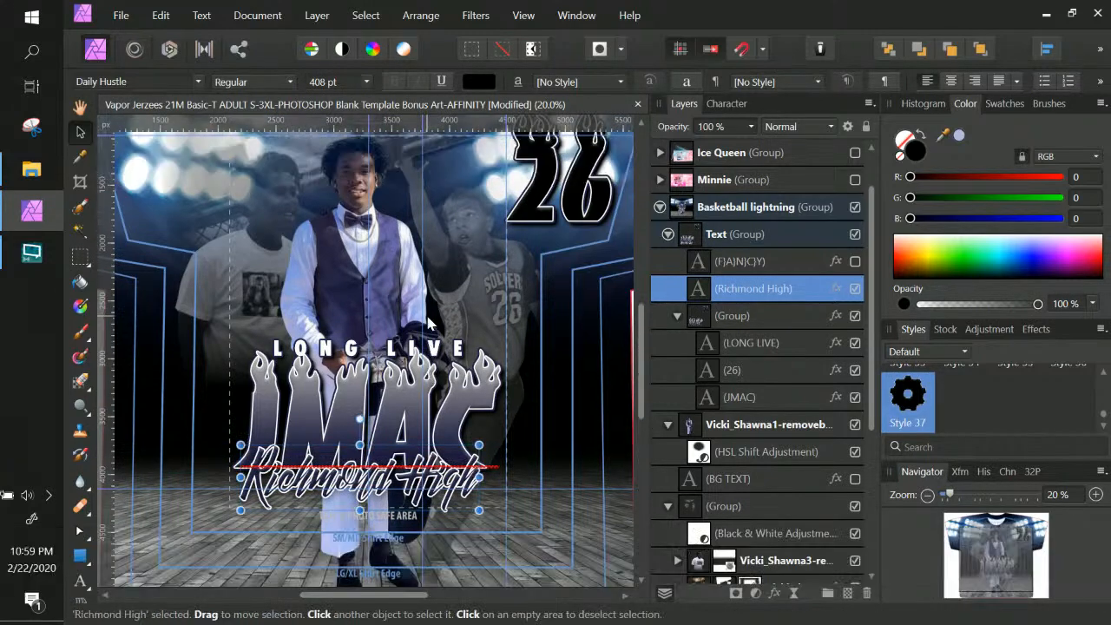
pyautogui.press('ctrl+KP_Subtract')
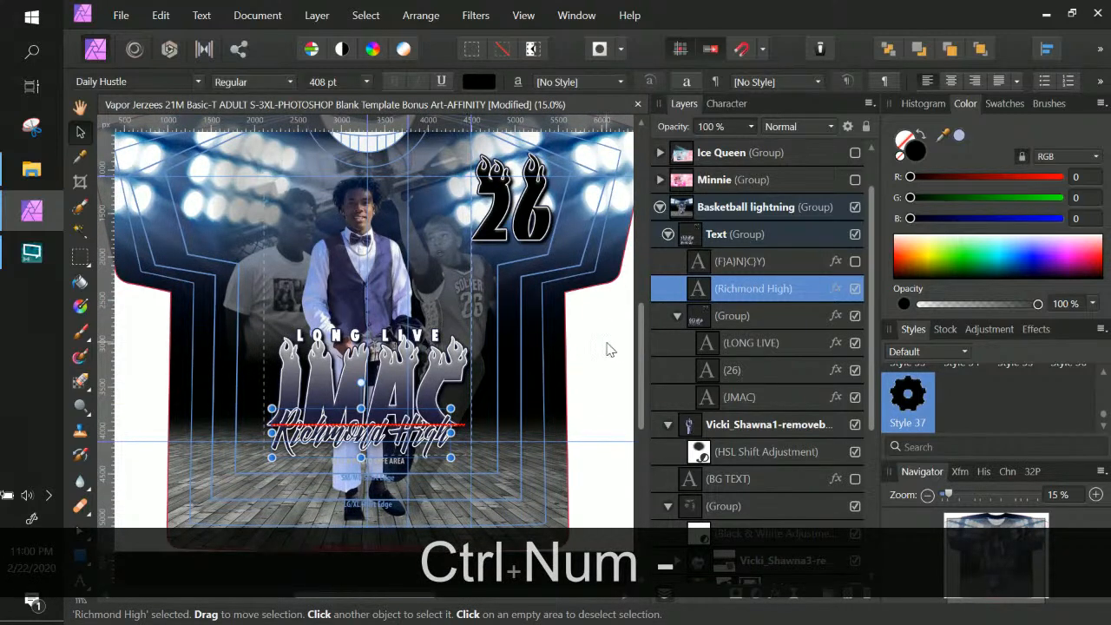
# Collapse the Basketball lightning group, pick the Paint Brush, and add an empty pixel layer above it
pyautogui.click(607, 349)
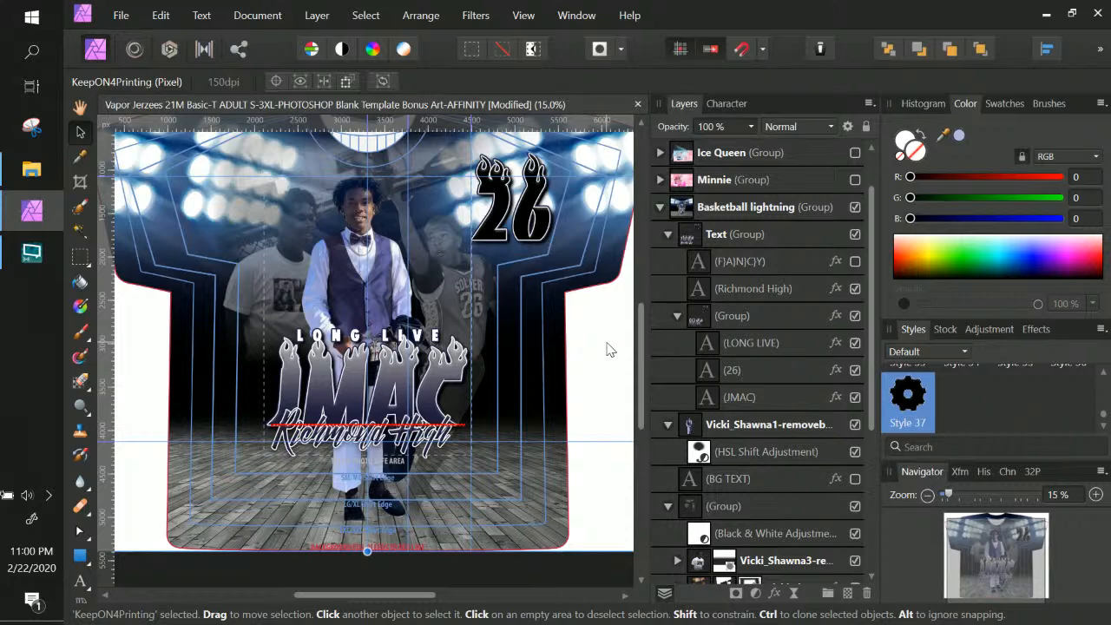
pyautogui.click(782, 210)
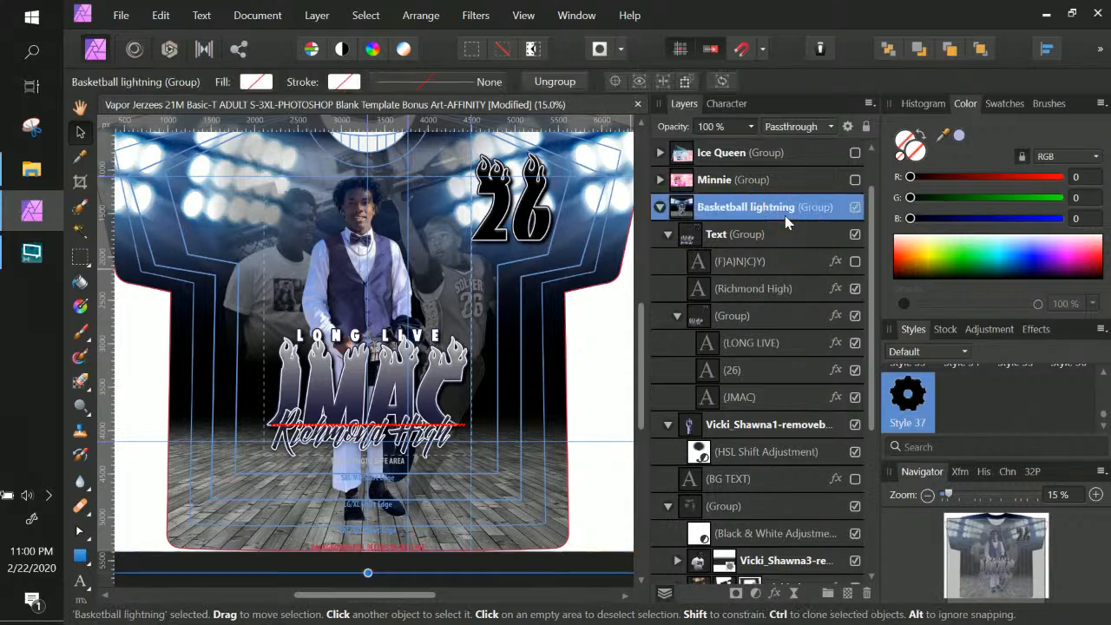
pyautogui.click(661, 208)
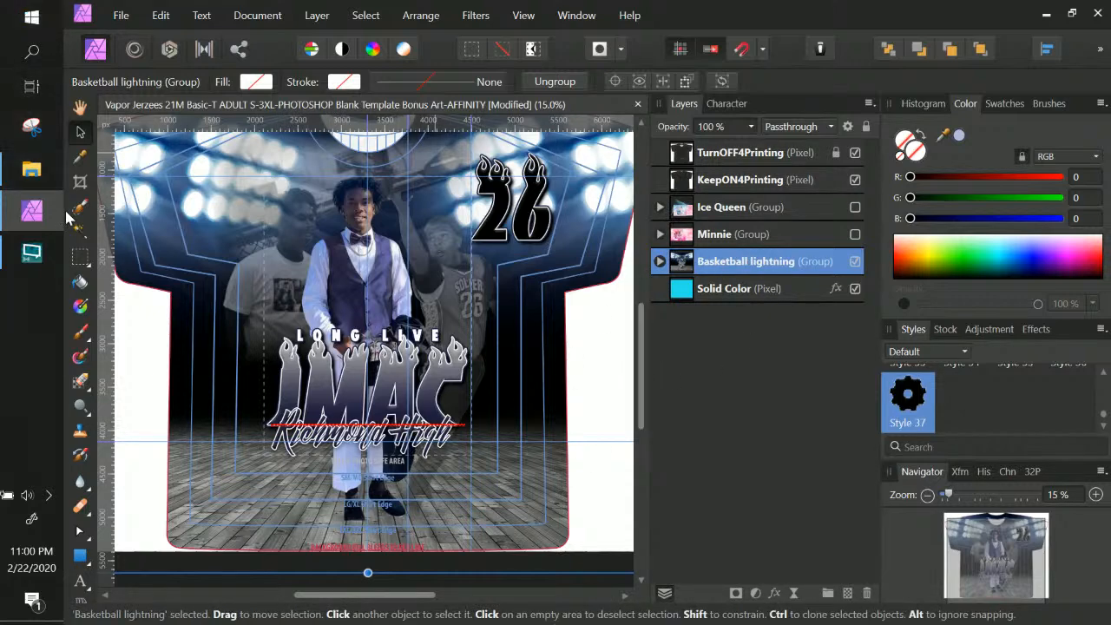
pyautogui.click(81, 335)
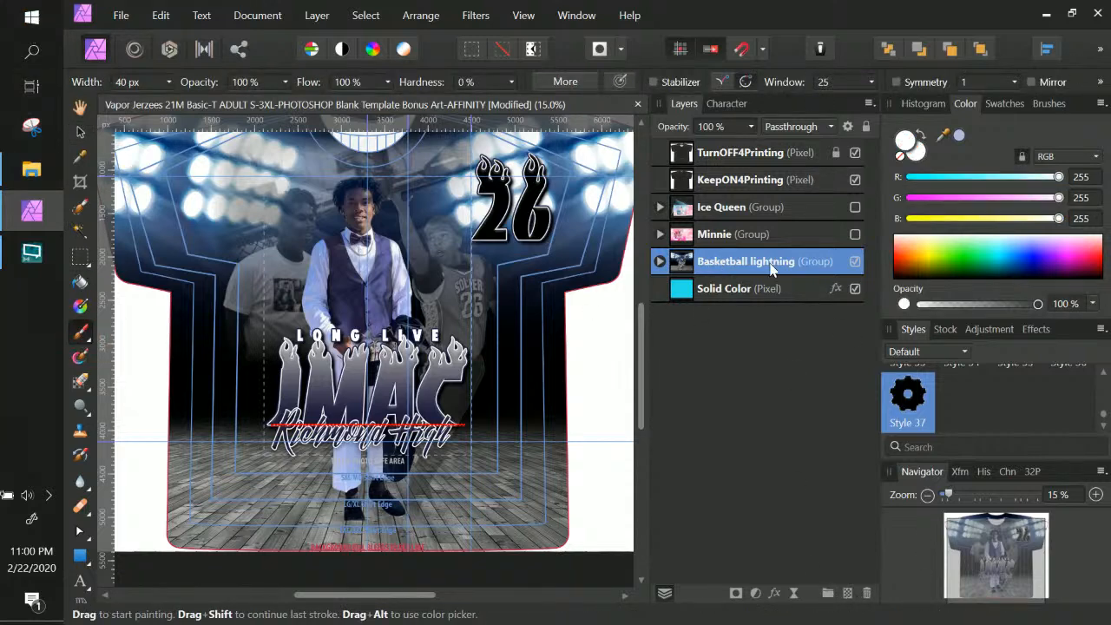
pyautogui.click(848, 592)
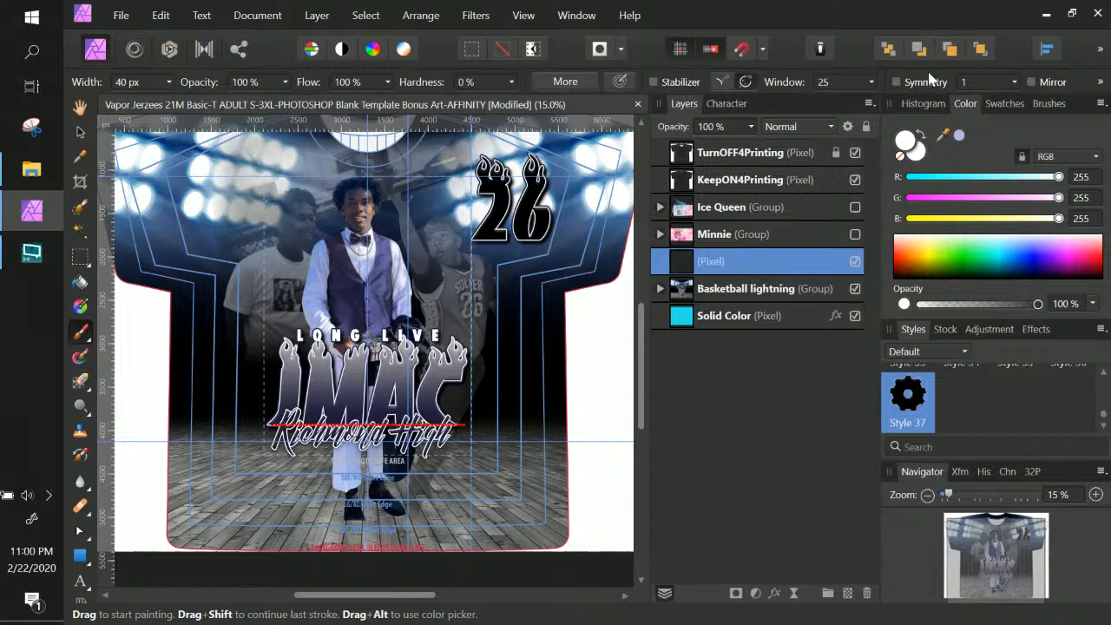
# In the Brushes panel, switch to the InnateLab Brush Arsenal category and pick the 2459 px brush
pyautogui.click(1046, 104)
pyautogui.click(959, 128)
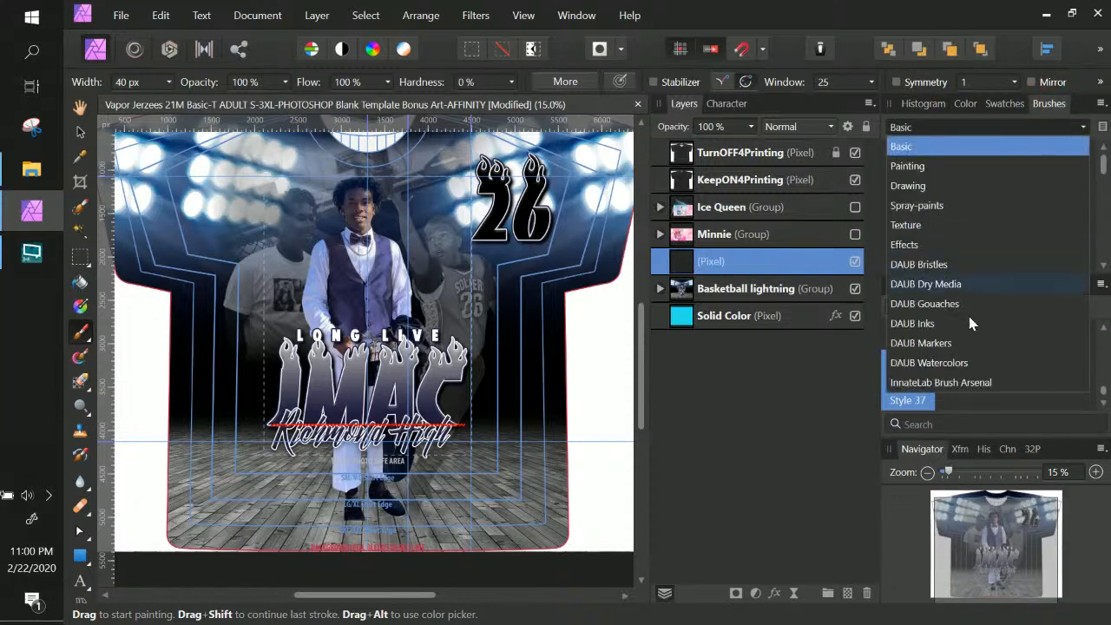
pyautogui.click(973, 384)
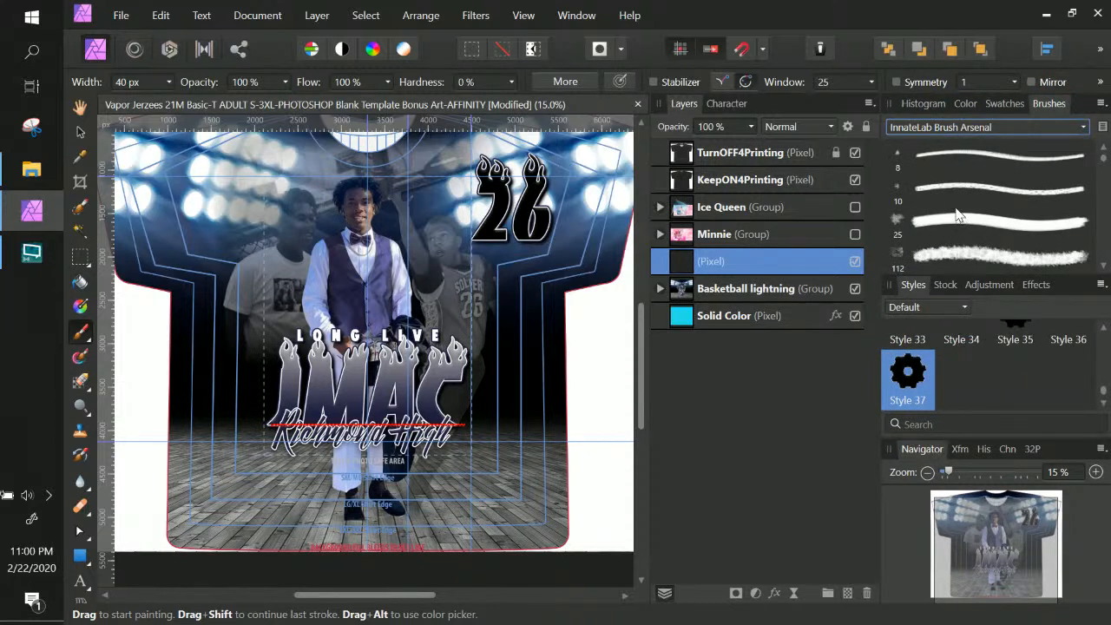
pyautogui.scroll(-10, 957, 217)
pyautogui.scroll(-10, 957, 228)
pyautogui.scroll(-10, 957, 227)
pyautogui.scroll(-10, 957, 228)
pyautogui.scroll(-10, 957, 227)
pyautogui.scroll(-10, 957, 227)
pyautogui.scroll(-5, 957, 222)
pyautogui.scroll(-3, 954, 170)
pyautogui.click(900, 183)
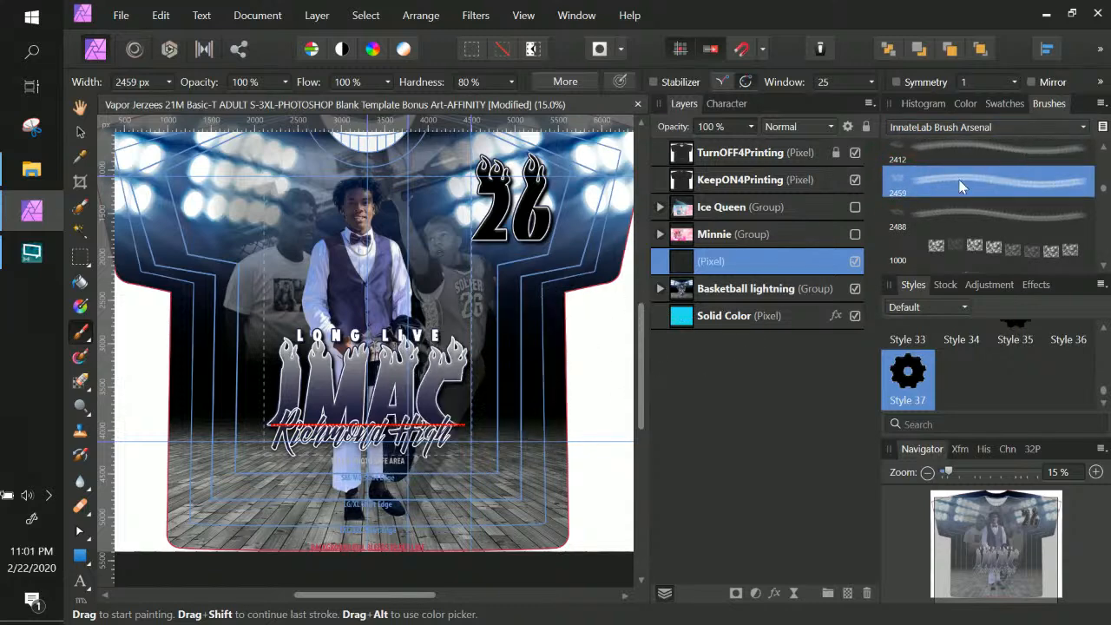
# Choose the Splash_3 cloud brush and undo the trial brush stroke
pyautogui.scroll(-5, 957, 187)
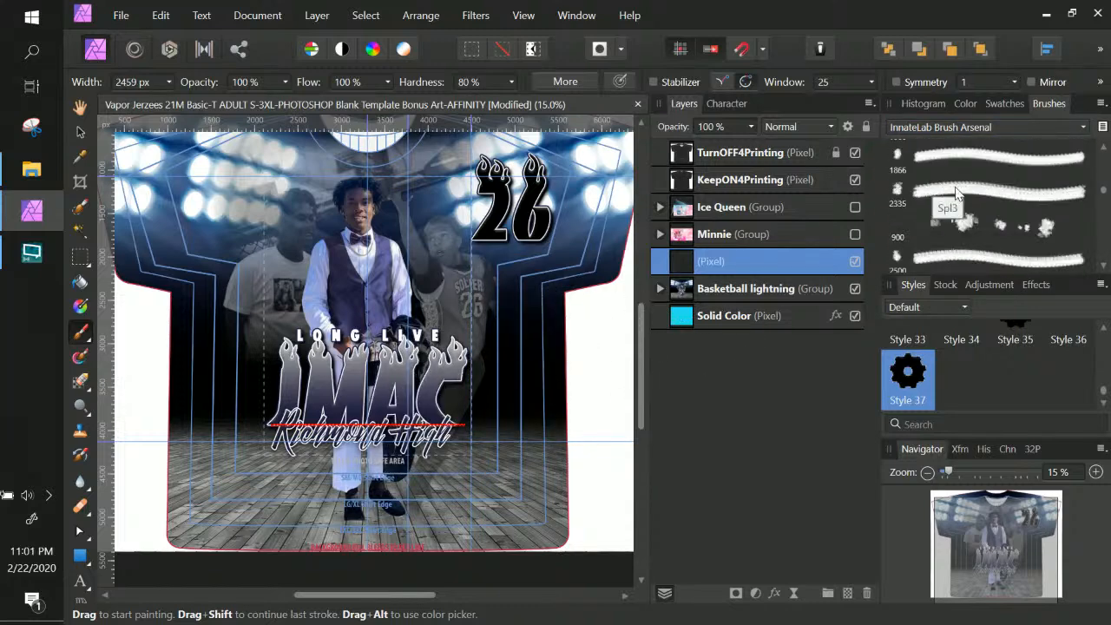
pyautogui.scroll(-1, 957, 193)
pyautogui.click(965, 189)
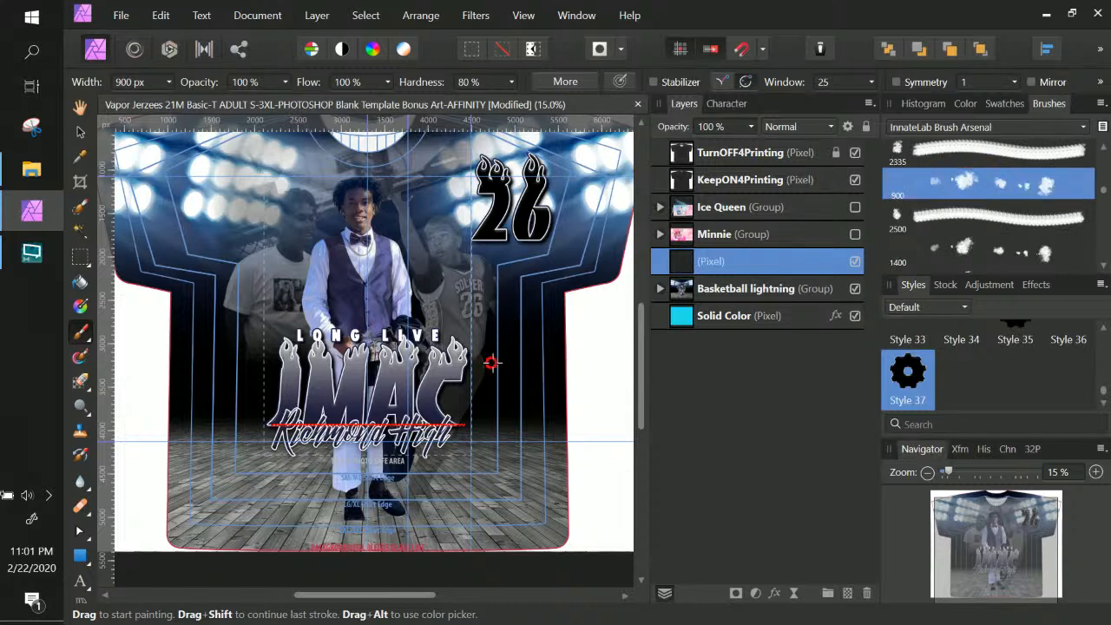
pyautogui.click(160, 14)
pyautogui.click(172, 33)
pyautogui.scroll(-5, 989, 239)
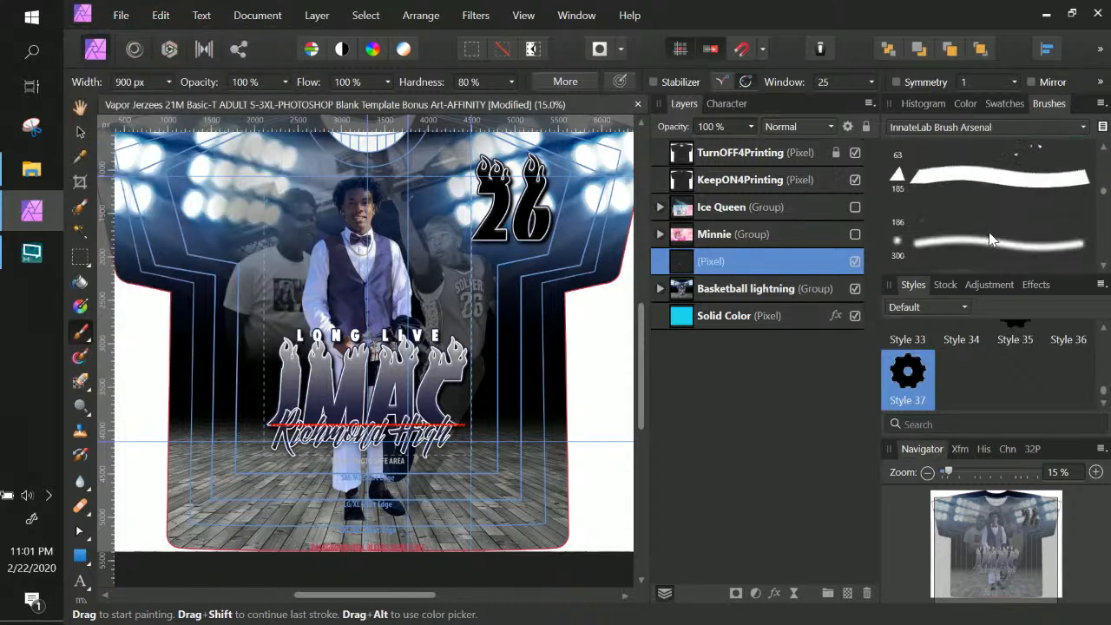
pyautogui.scroll(-5, 989, 239)
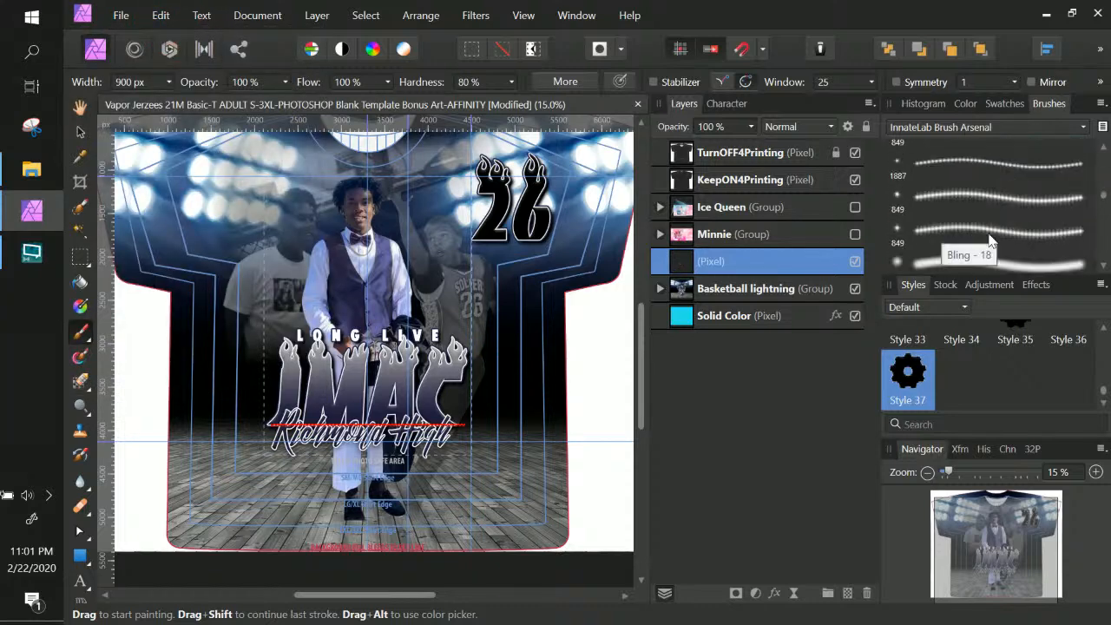
pyautogui.scroll(-5, 988, 234)
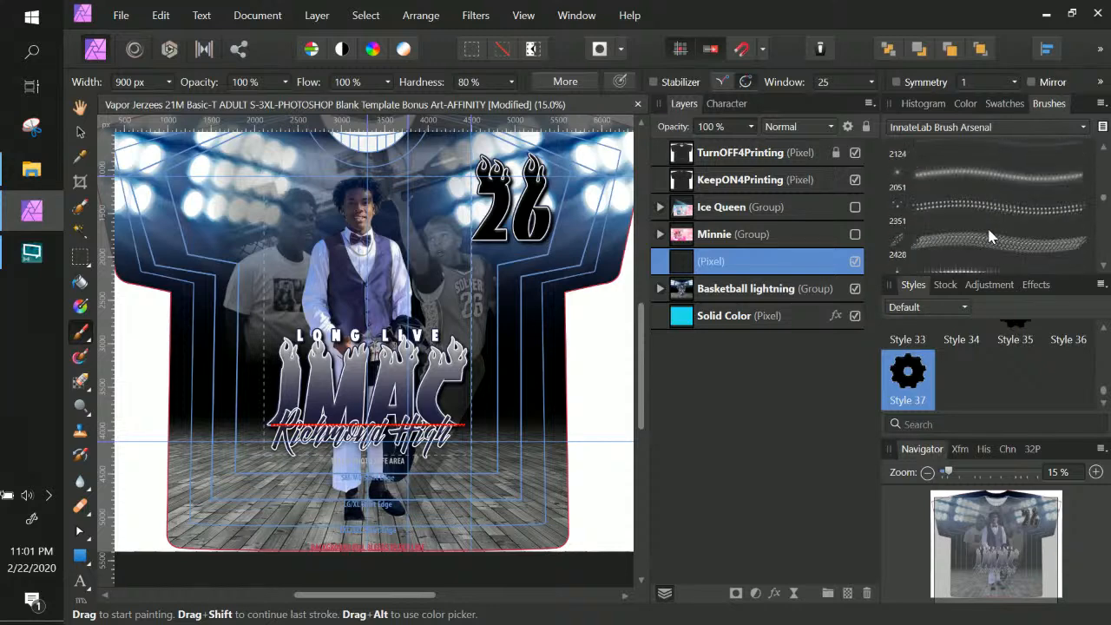
pyautogui.scroll(-6, 989, 225)
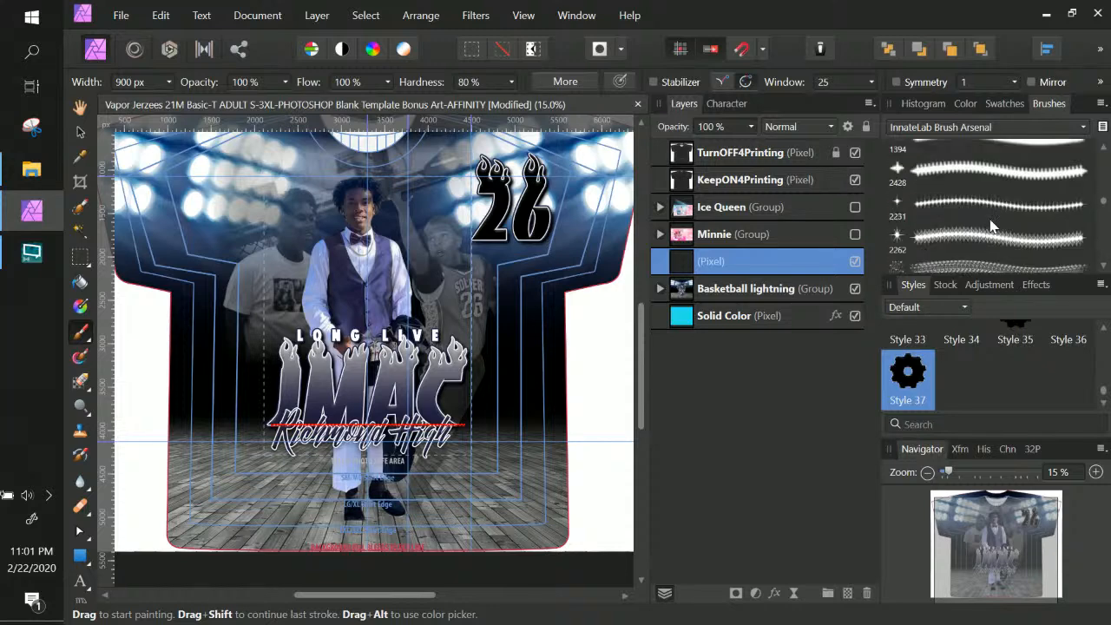
# Widen the brush library, choose the 900 px smoke brush, and undo the last stroke
pyautogui.click(1102, 129)
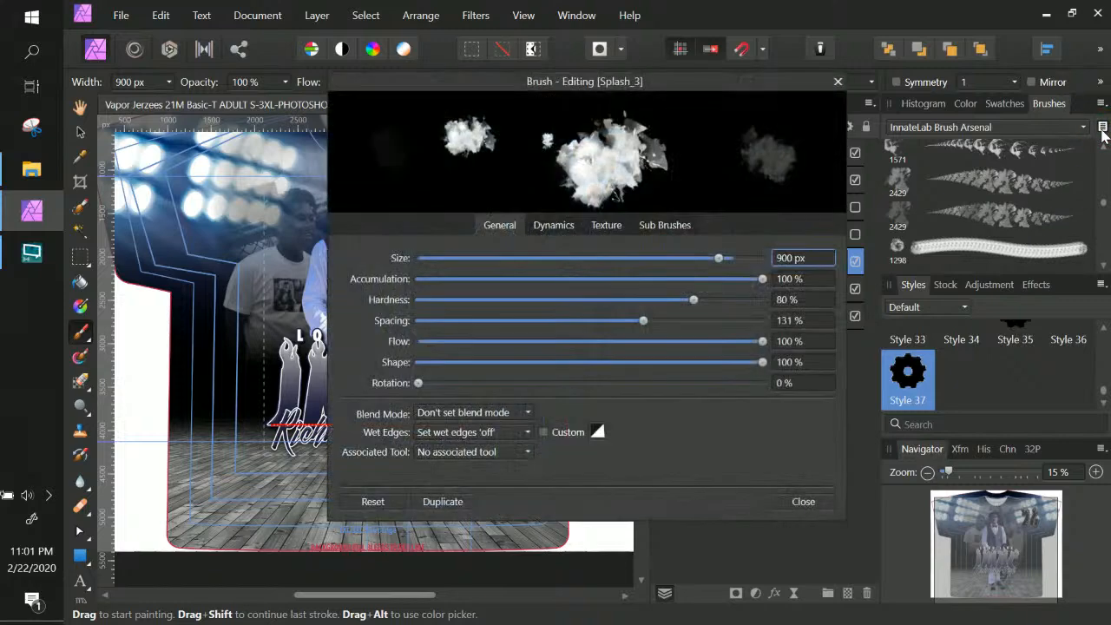
pyautogui.click(803, 502)
pyautogui.click(1100, 105)
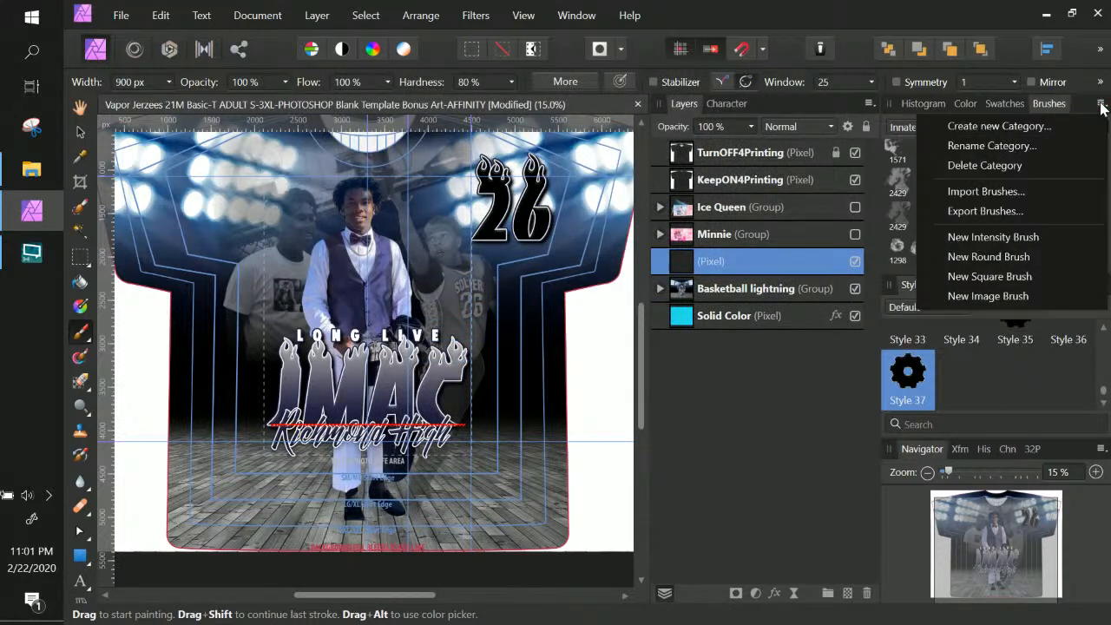
pyautogui.click(1044, 106)
pyautogui.moveTo(879, 190); pyautogui.dragTo(822, 190)
pyautogui.scroll(-2, 982, 213)
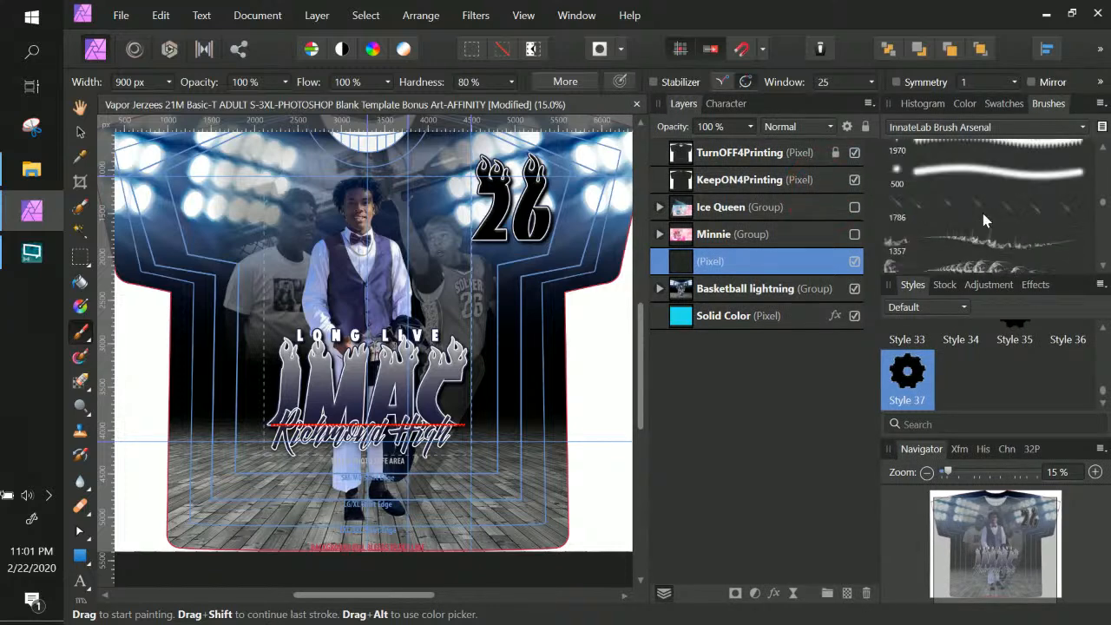
pyautogui.scroll(-2, 982, 217)
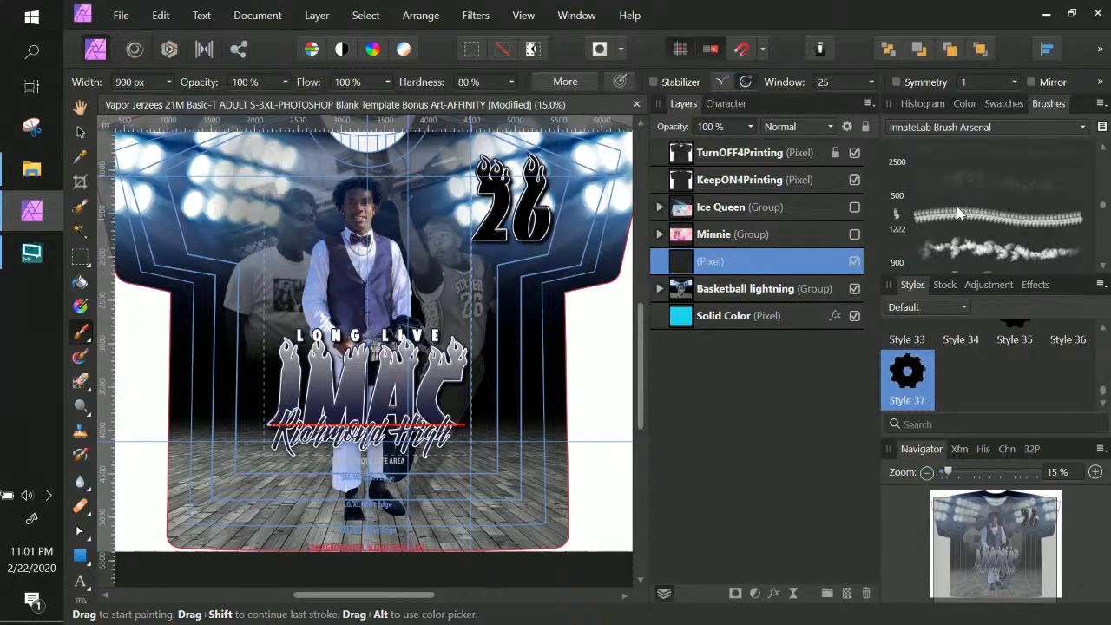
pyautogui.click(958, 210)
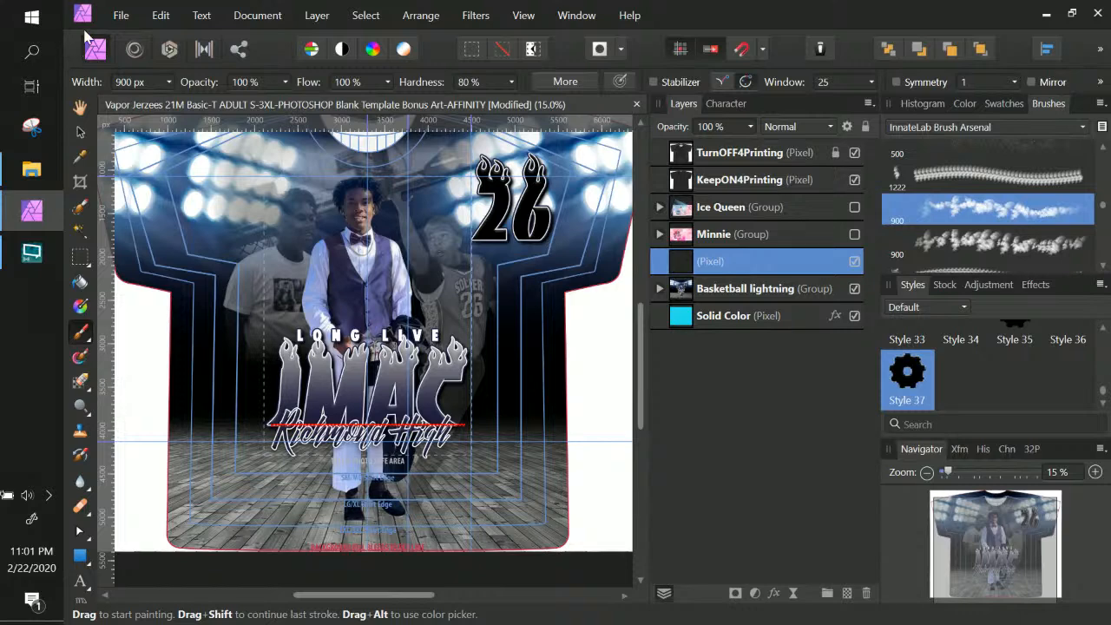
pyautogui.click(160, 15)
pyautogui.click(168, 29)
# Enlarge the brush to 3548 px then 4096 px, testing smoke stamps on the layer
pyautogui.click(963, 103)
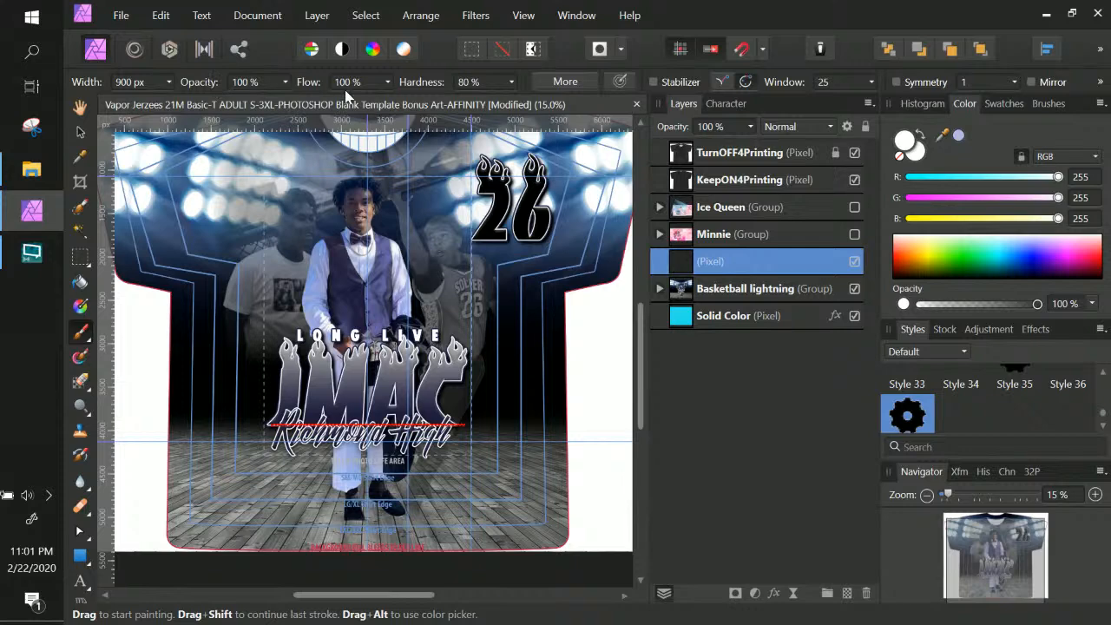
pyautogui.click(170, 83)
pyautogui.click(181, 100)
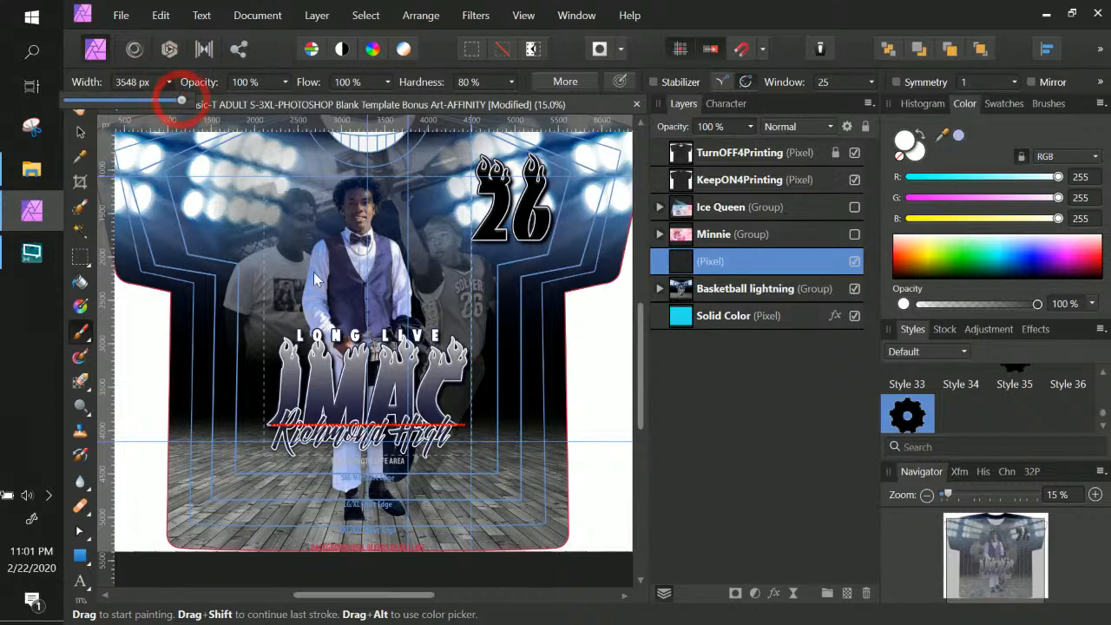
pyautogui.click(731, 269)
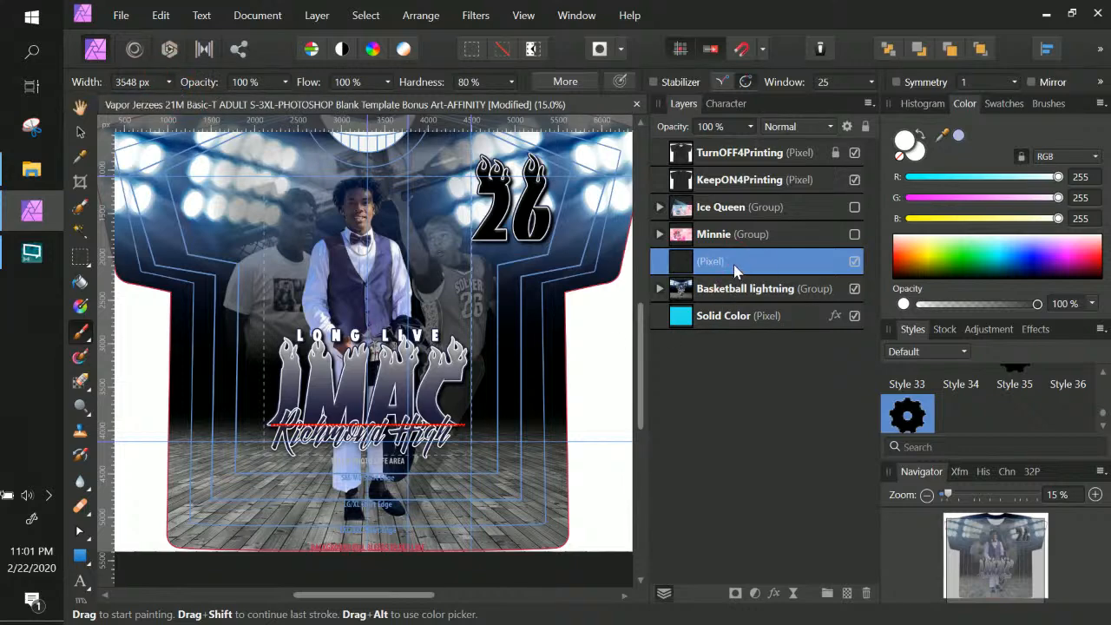
pyautogui.click(469, 445)
pyautogui.hotkey('ctrl', 'z')
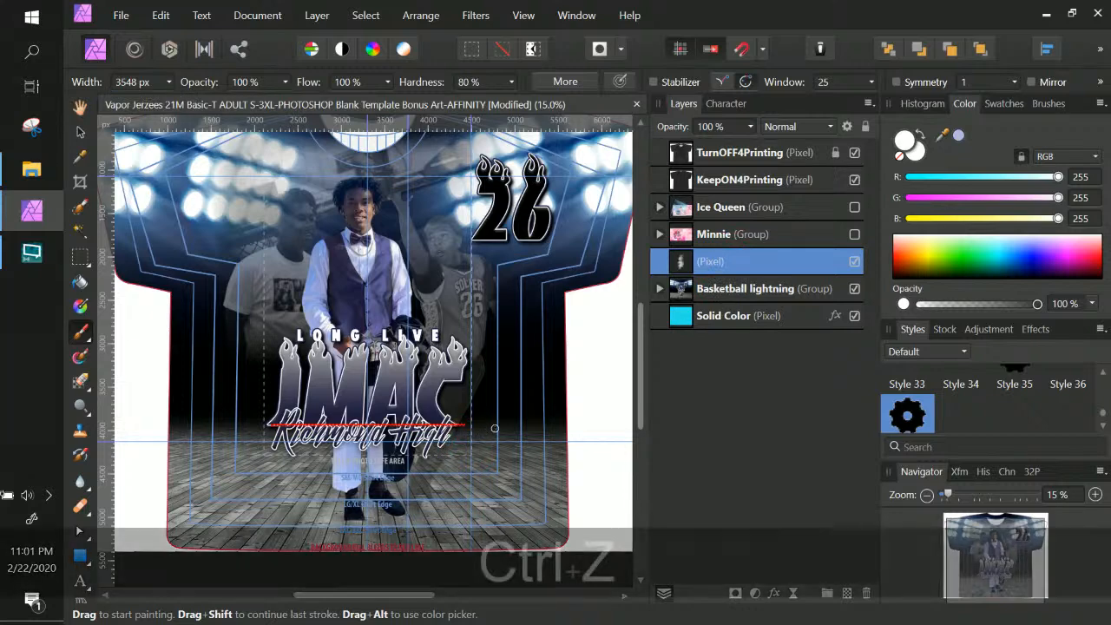
pyautogui.click(169, 82)
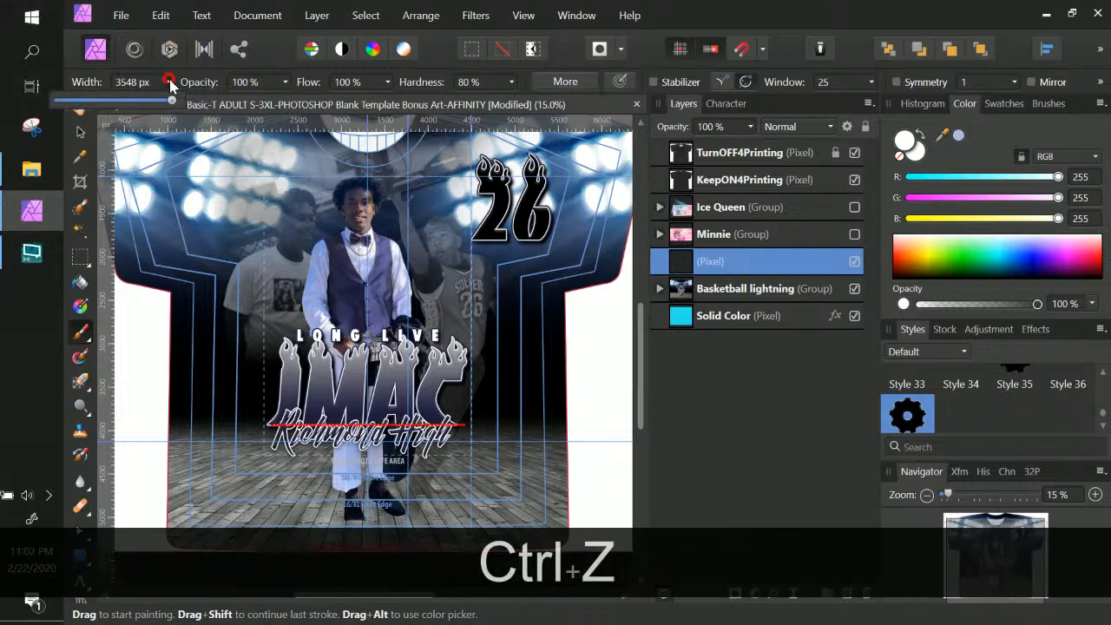
pyautogui.moveTo(179, 101); pyautogui.dragTo(198, 104)
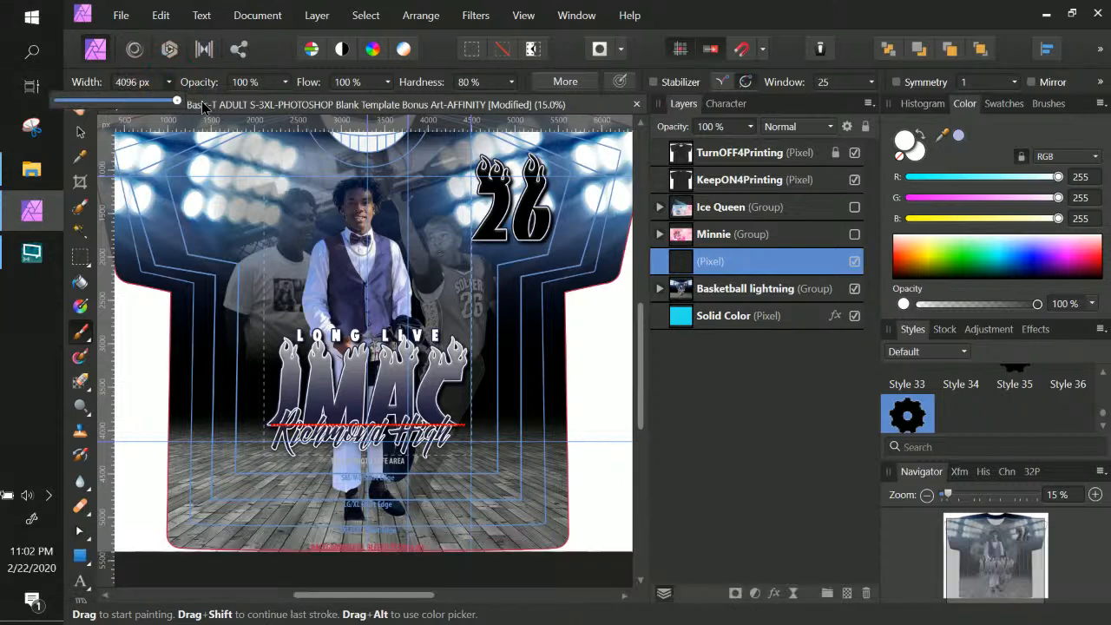
pyautogui.click(505, 355)
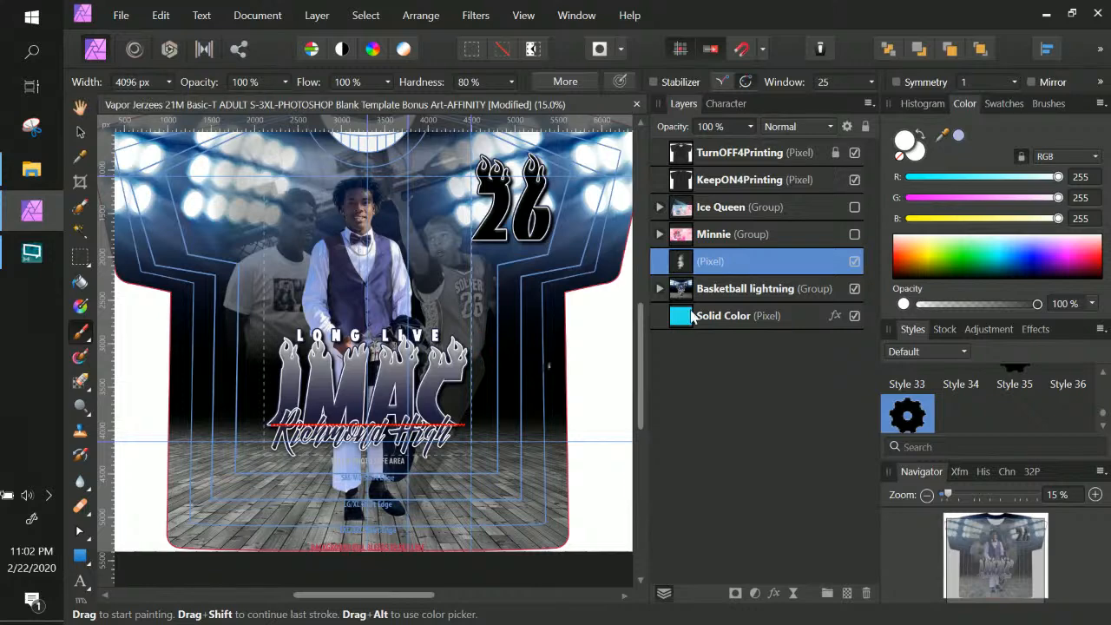
# Undo the painted pixel layer and add a fresh empty pixel layer
pyautogui.doubleClick(734, 263)
pyautogui.click(684, 269)
pyautogui.hotkey('ctrl', 't')
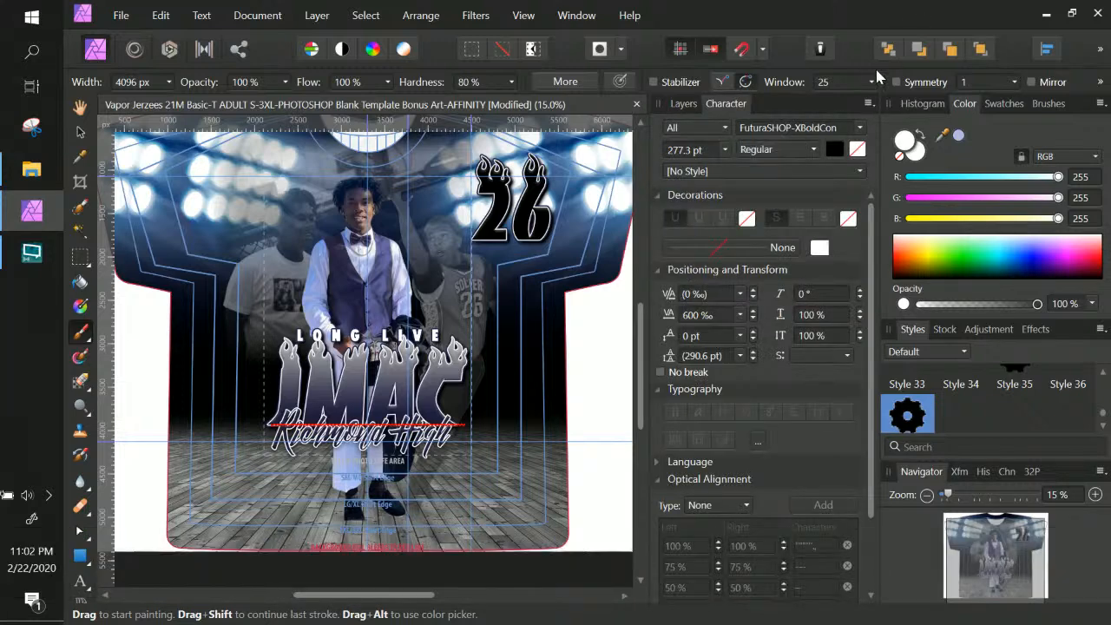
pyautogui.click(683, 103)
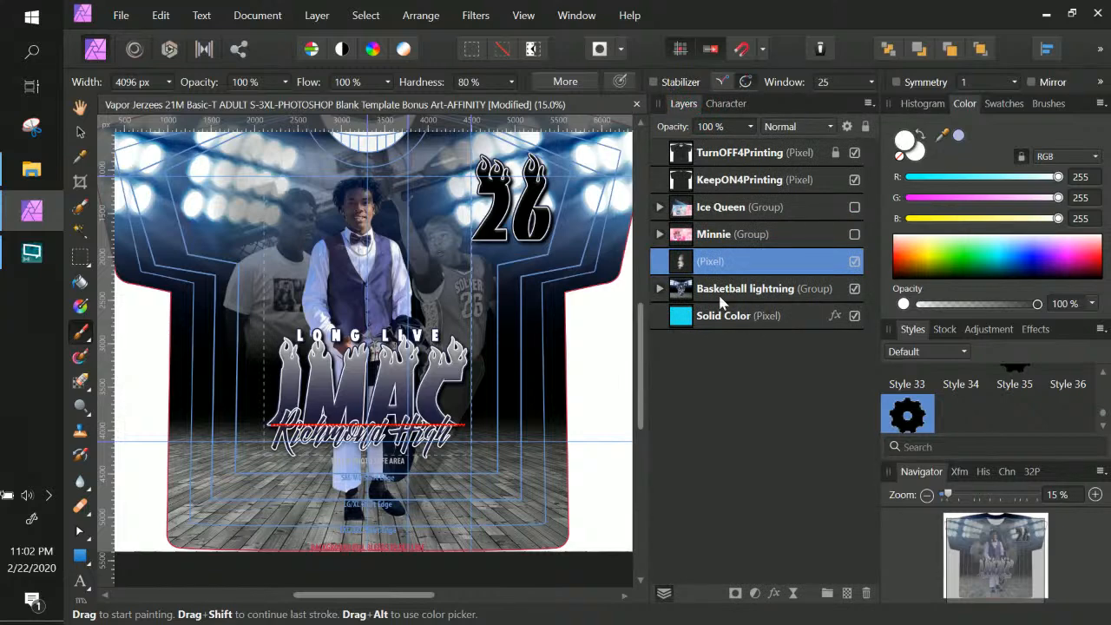
pyautogui.click(79, 132)
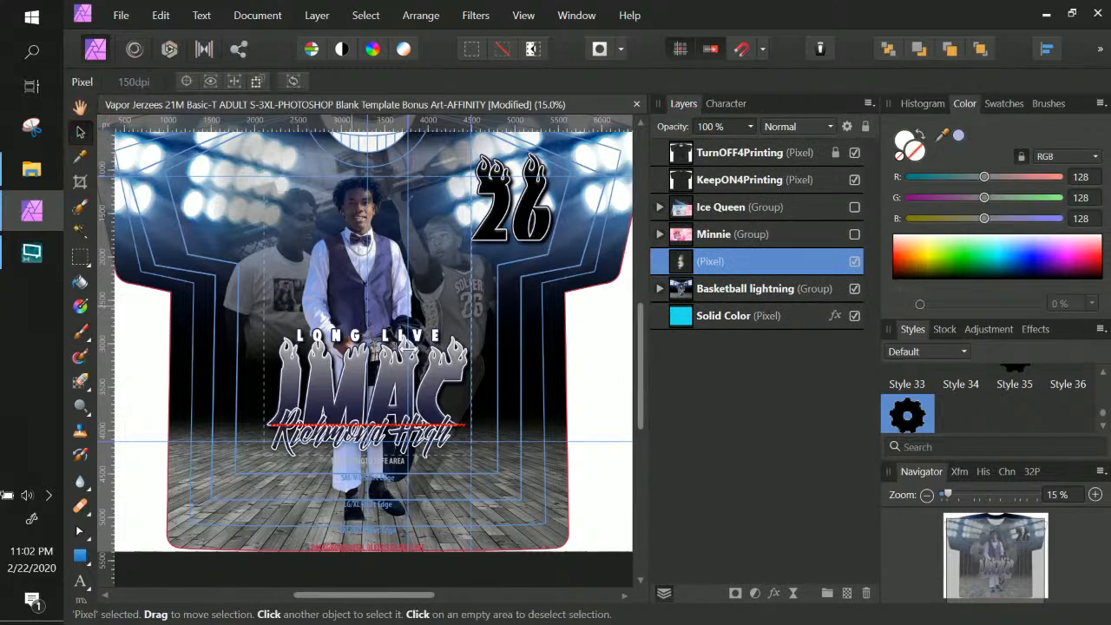
pyautogui.doubleClick(710, 261)
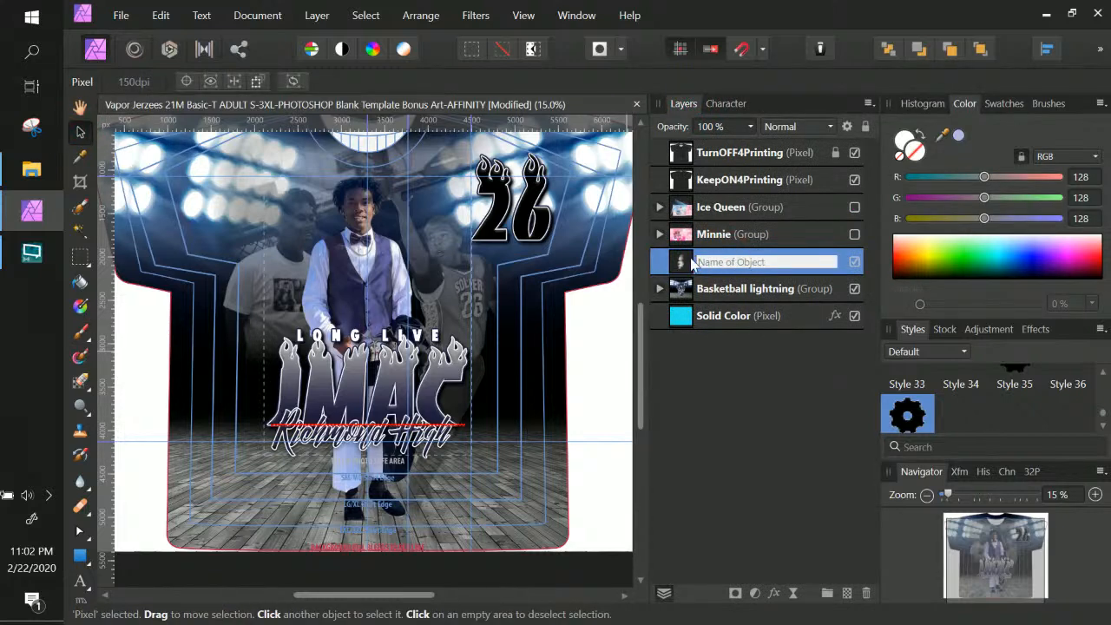
pyautogui.click(681, 264)
pyautogui.hotkey('ctrl', 'z')
pyautogui.hotkey('ctrl', 'z')
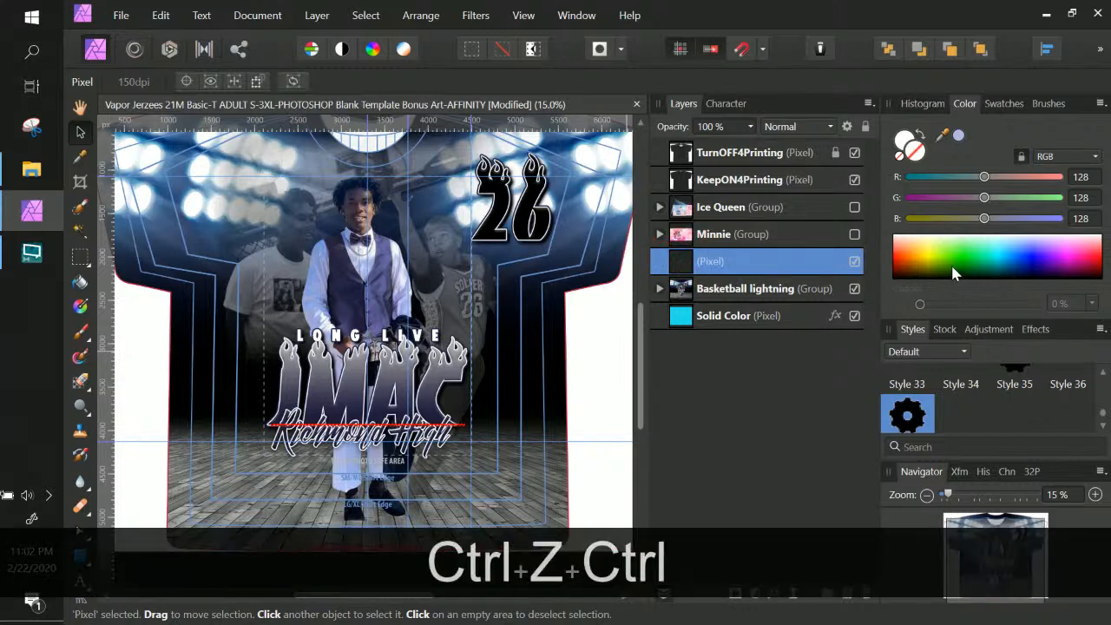
pyautogui.click(845, 592)
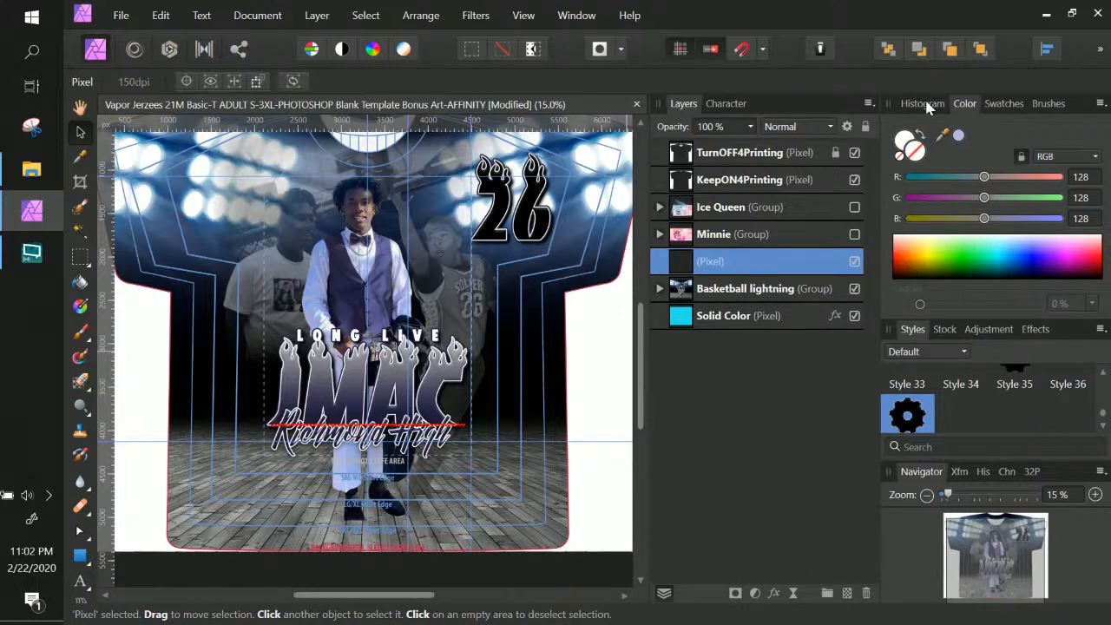
# Pick the 2033 cloud brush and paint white smoke beside the JMAC lettering
pyautogui.click(1045, 103)
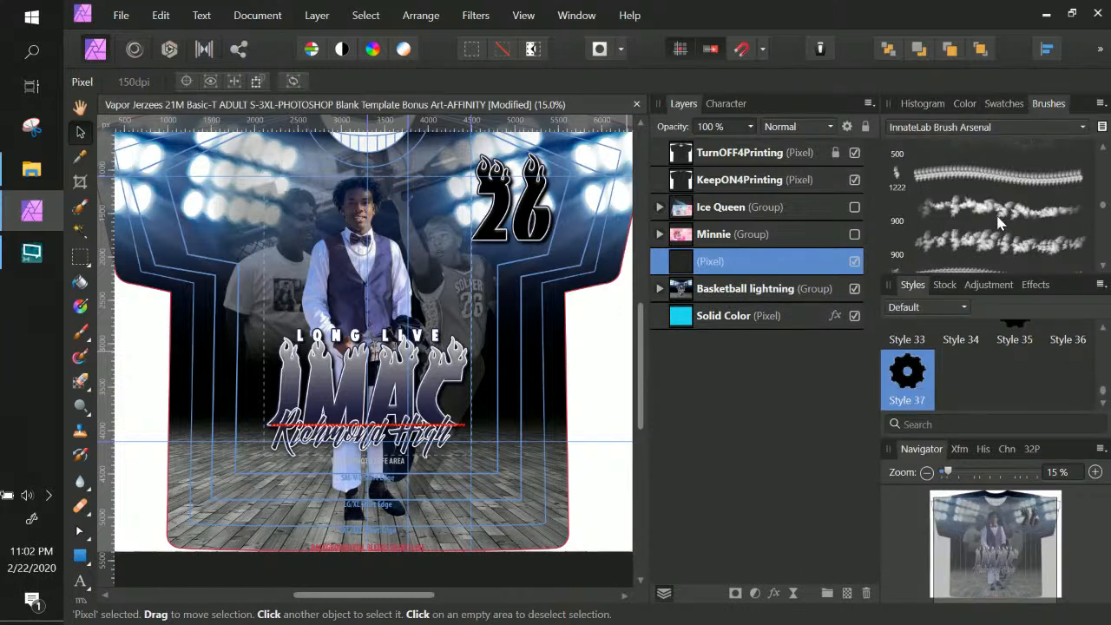
pyautogui.scroll(-5, 998, 222)
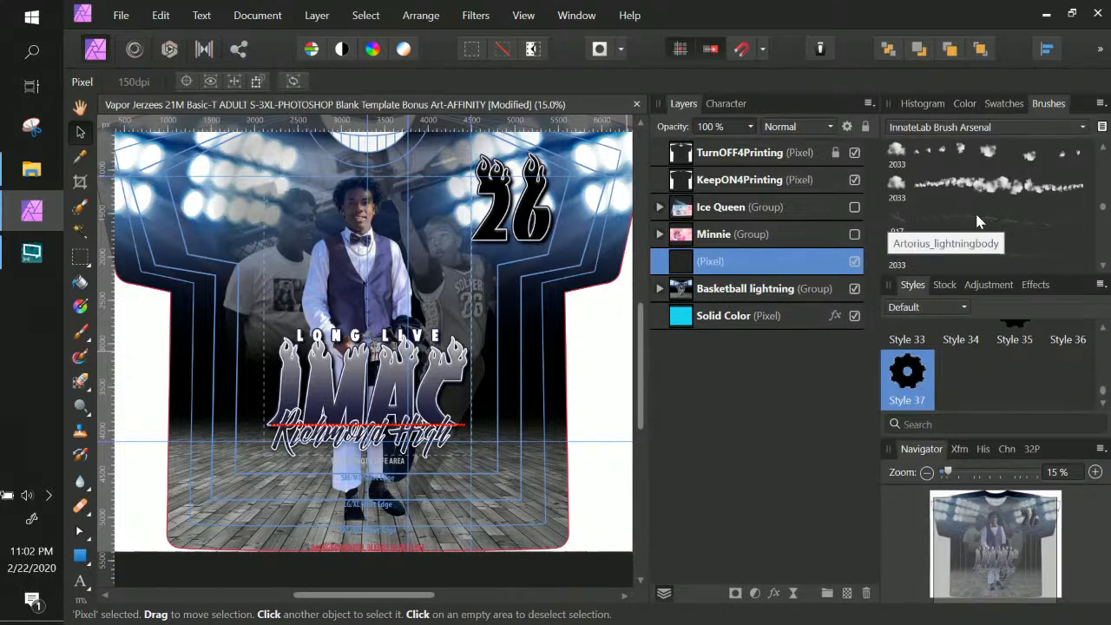
pyautogui.click(909, 156)
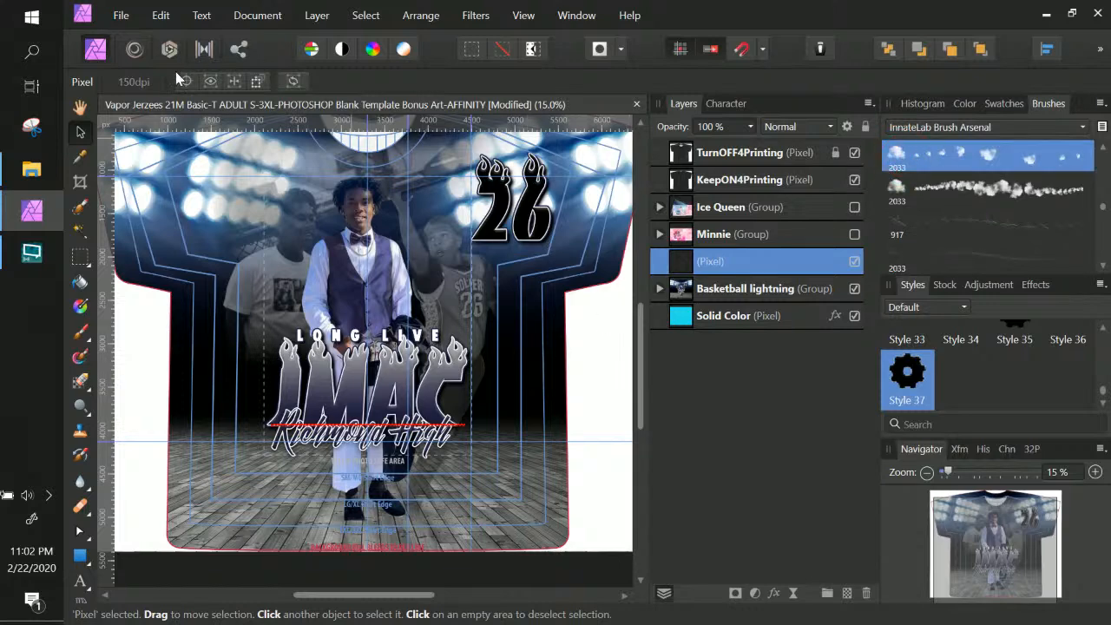
pyautogui.click(78, 337)
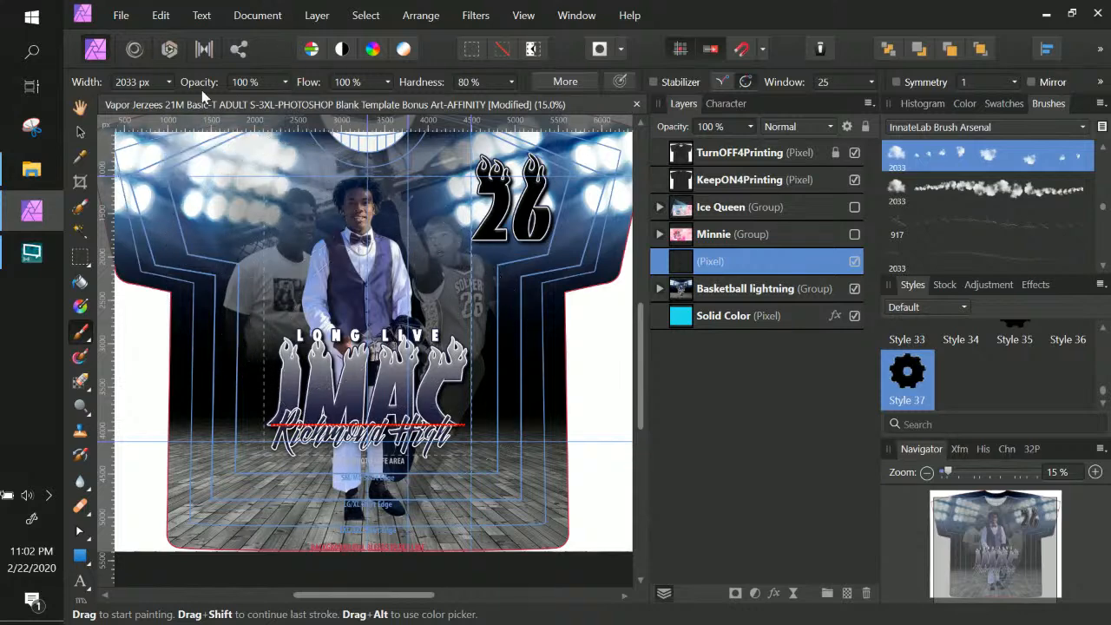
pyautogui.moveTo(373, 364); pyautogui.dragTo(440, 397)
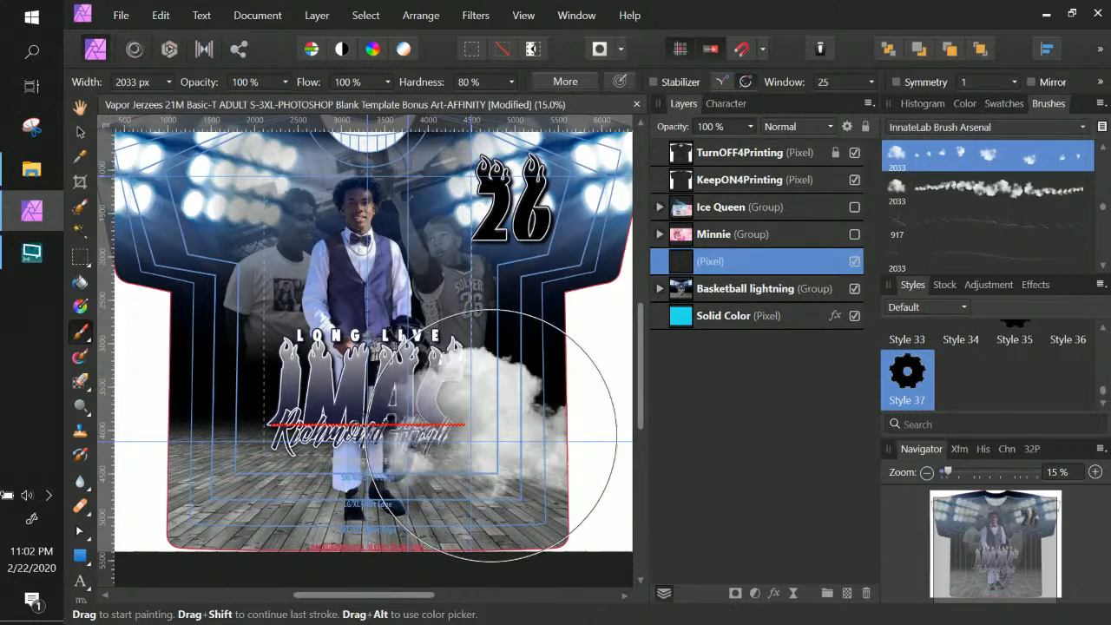
# Stamp a denser cloud at lower right, undoing the stray smoke dabs on the left and centre
pyautogui.click(491, 436)
pyautogui.hotkey('ctrl', 'z')
pyautogui.click(488, 436)
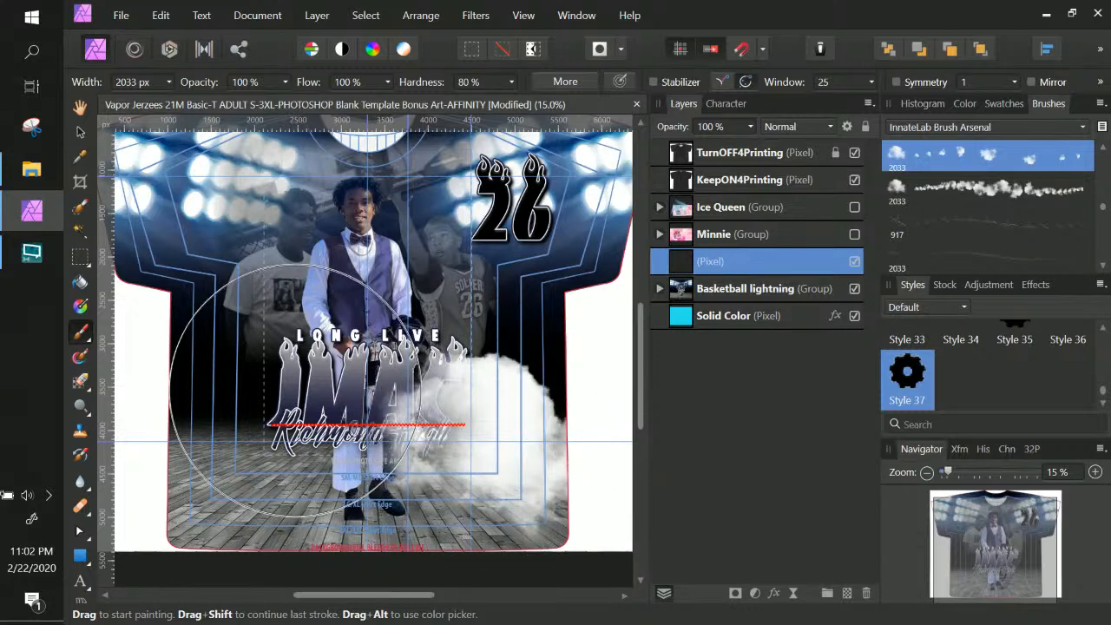
pyautogui.click(252, 399)
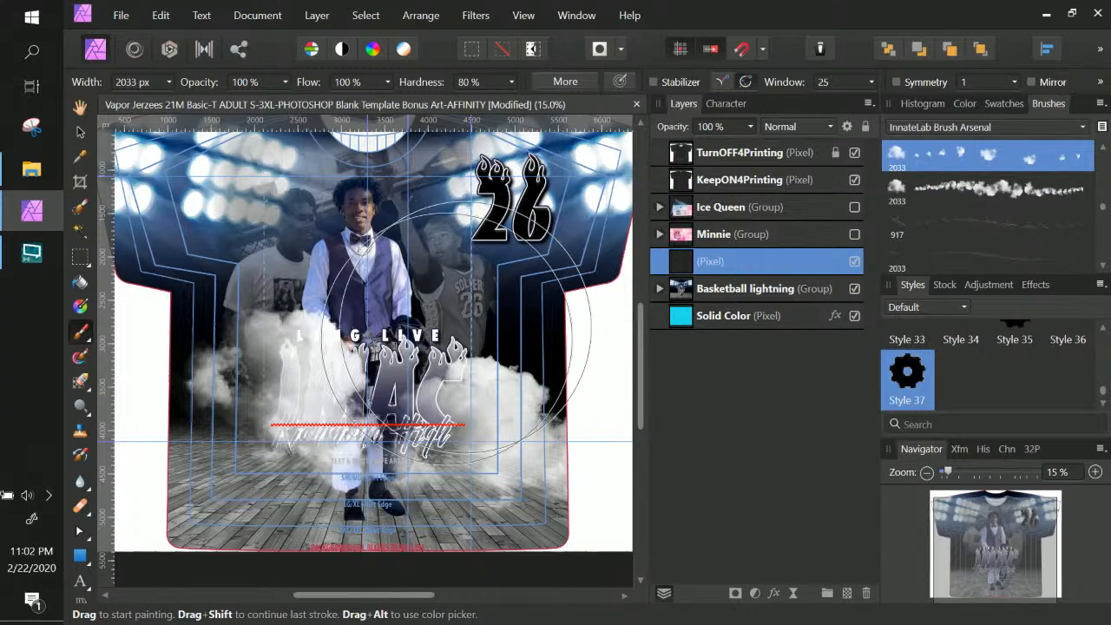
pyautogui.hotkey('ctrl', 'z')
pyautogui.click(424, 351)
pyautogui.hotkey('ctrl', 'z')
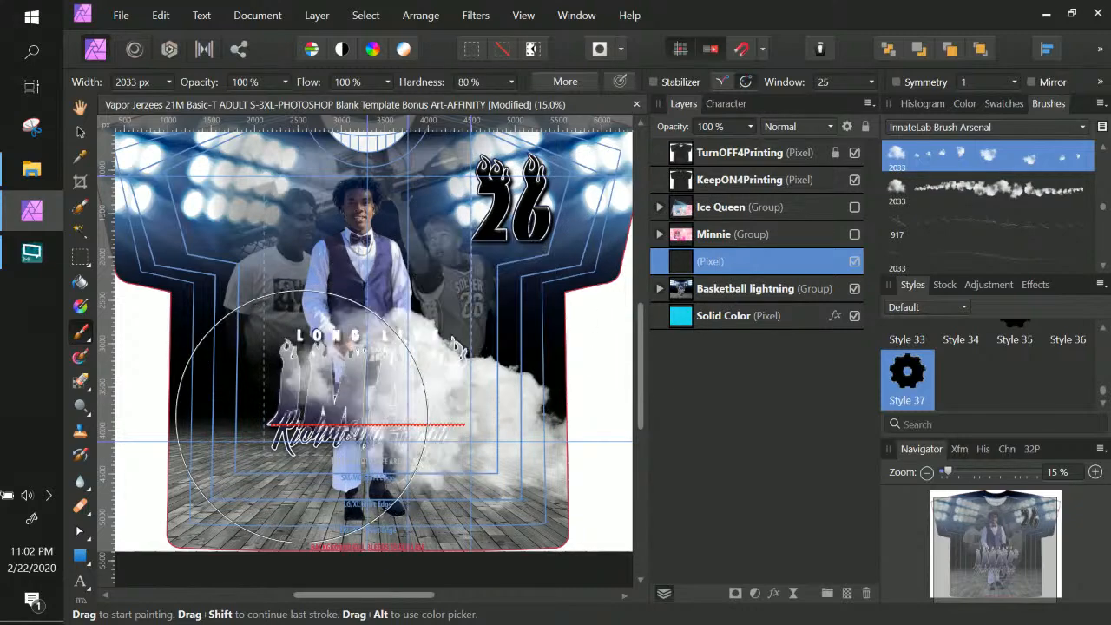
pyautogui.click(294, 416)
pyautogui.hotkey('ctrl', 'z')
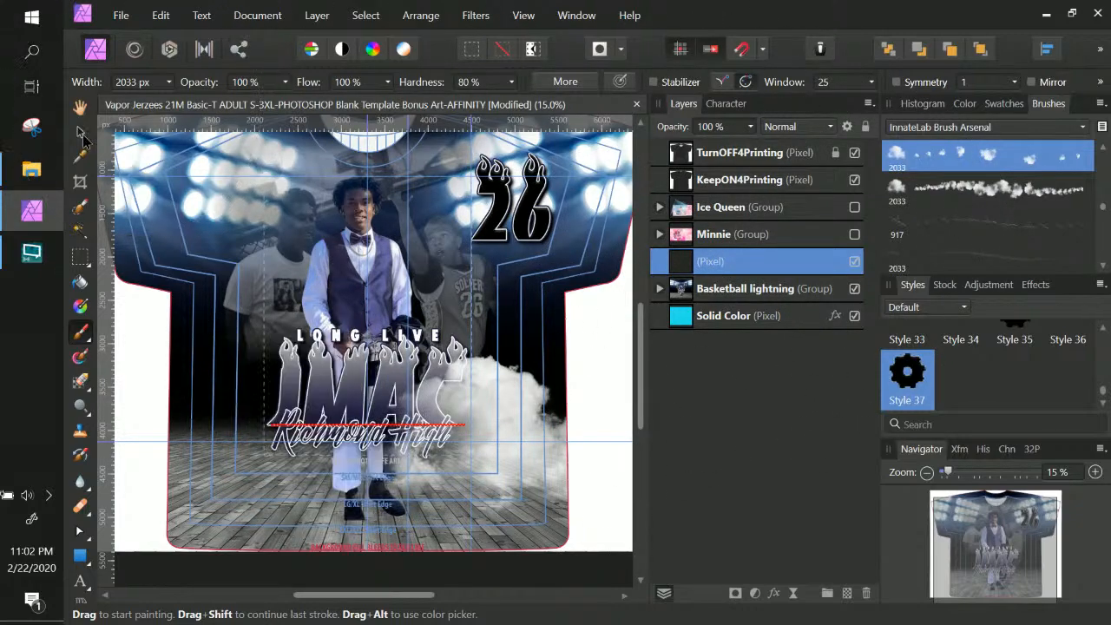
pyautogui.click(80, 131)
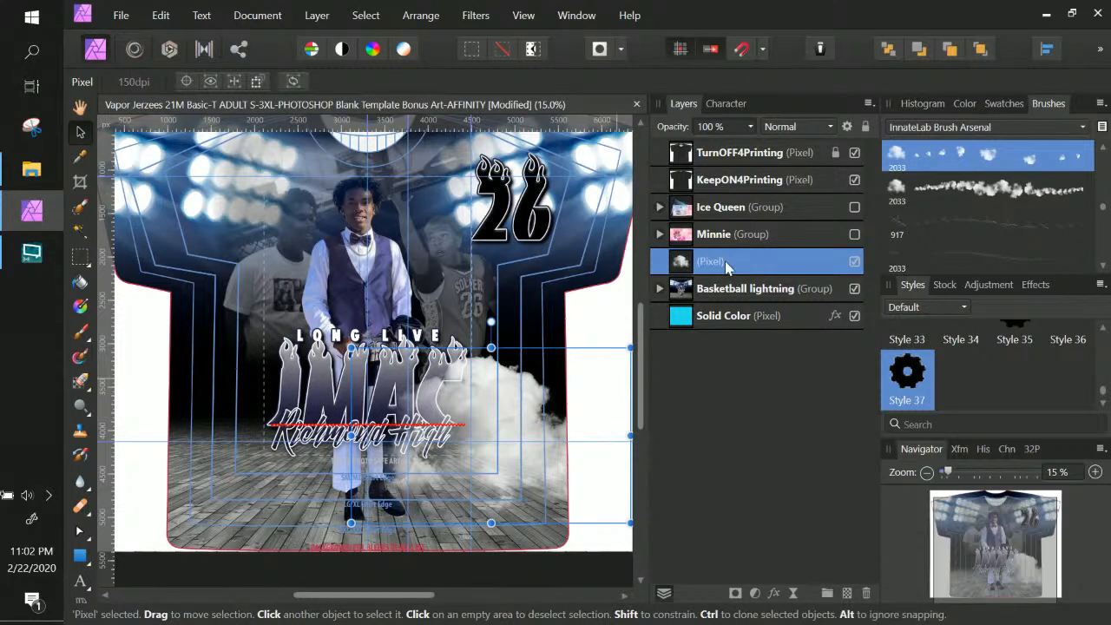
# Shrink the cloud layer and move it right and up
pyautogui.doubleClick(743, 261)
pyautogui.click(682, 262)
pyautogui.hotkey('ctrl', 't')
pyautogui.moveTo(629, 347); pyautogui.dragTo(526, 372)
pyautogui.moveTo(483, 466); pyautogui.dragTo(516, 428)
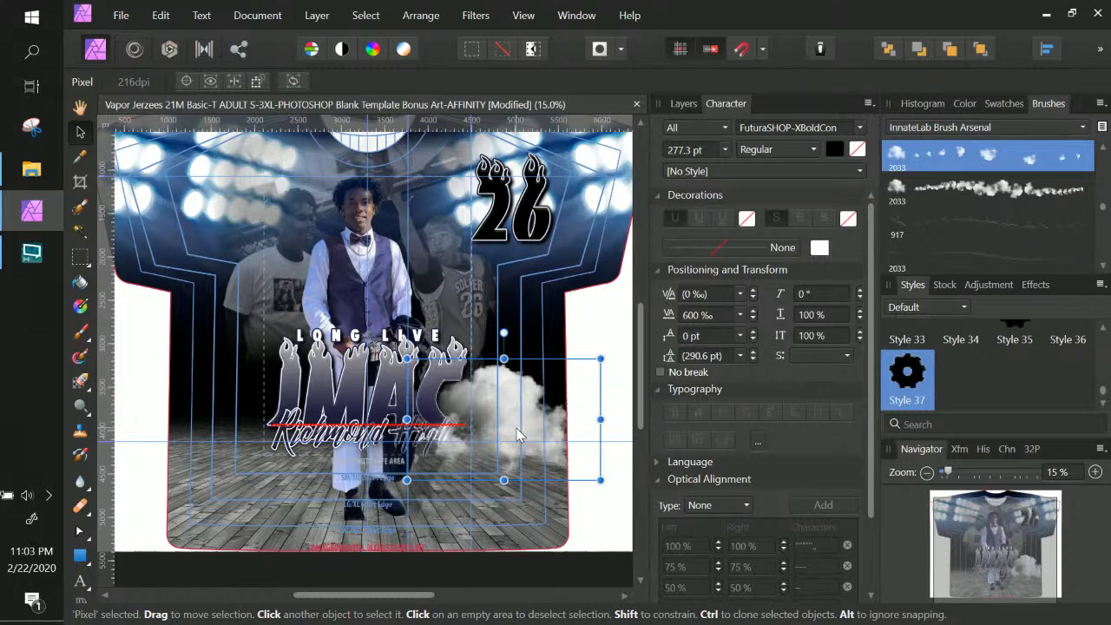
pyautogui.hotkey('ctrl', '[')
pyautogui.press('Return')
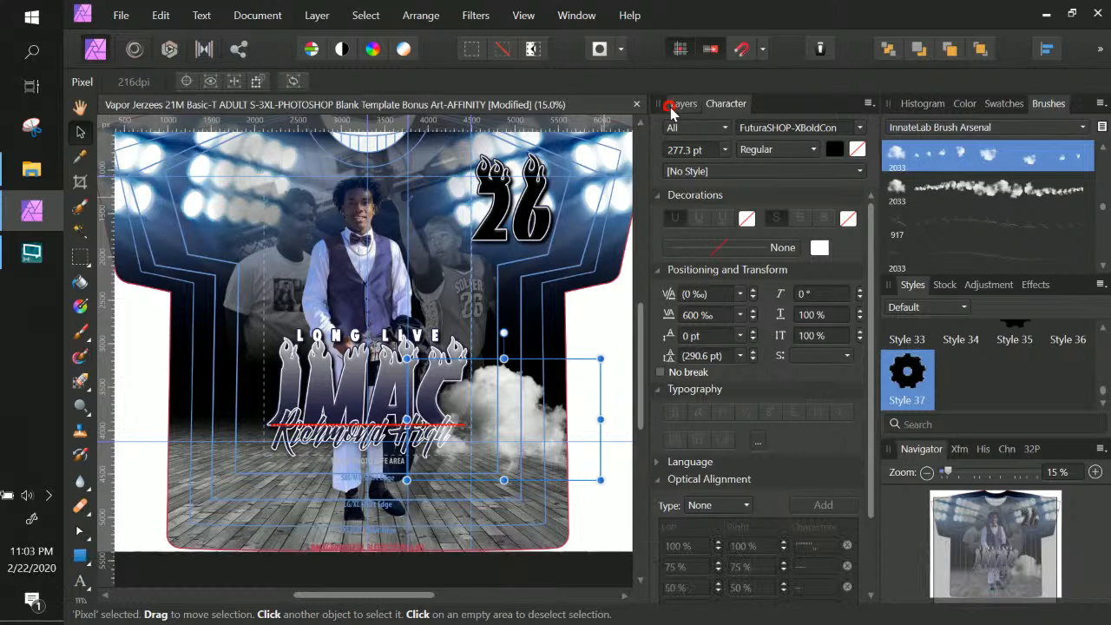
pyautogui.click(675, 105)
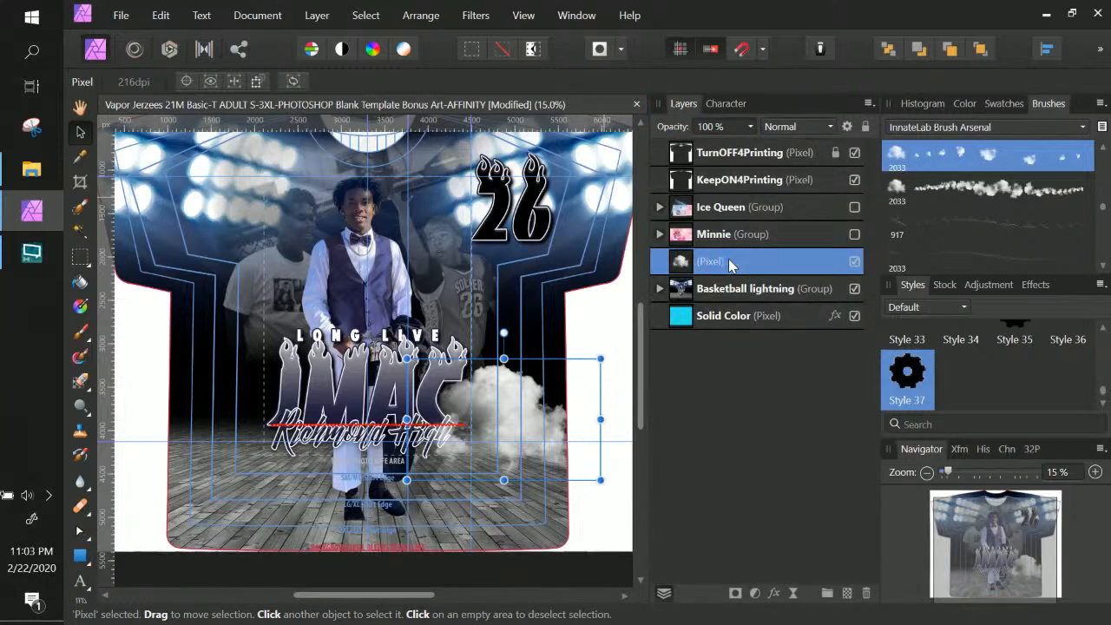
# Shrink the cloud a bit more, lower it, and place a copy at lower left
pyautogui.moveTo(600, 358); pyautogui.dragTo(592, 359)
pyautogui.moveTo(502, 423)
pyautogui.mouseDown()
pyautogui.moveTo(507, 451)
pyautogui.moveTo(514, 433)
pyautogui.mouseUp()
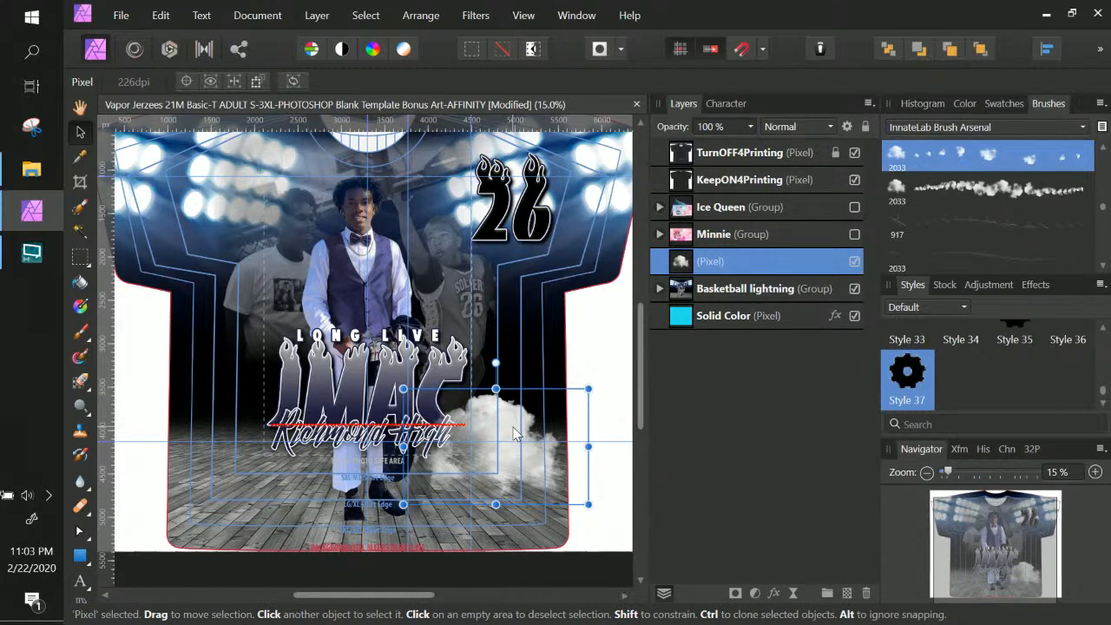
pyautogui.press('Return')
pyautogui.moveTo(513, 432); pyautogui.dragTo(256, 429)
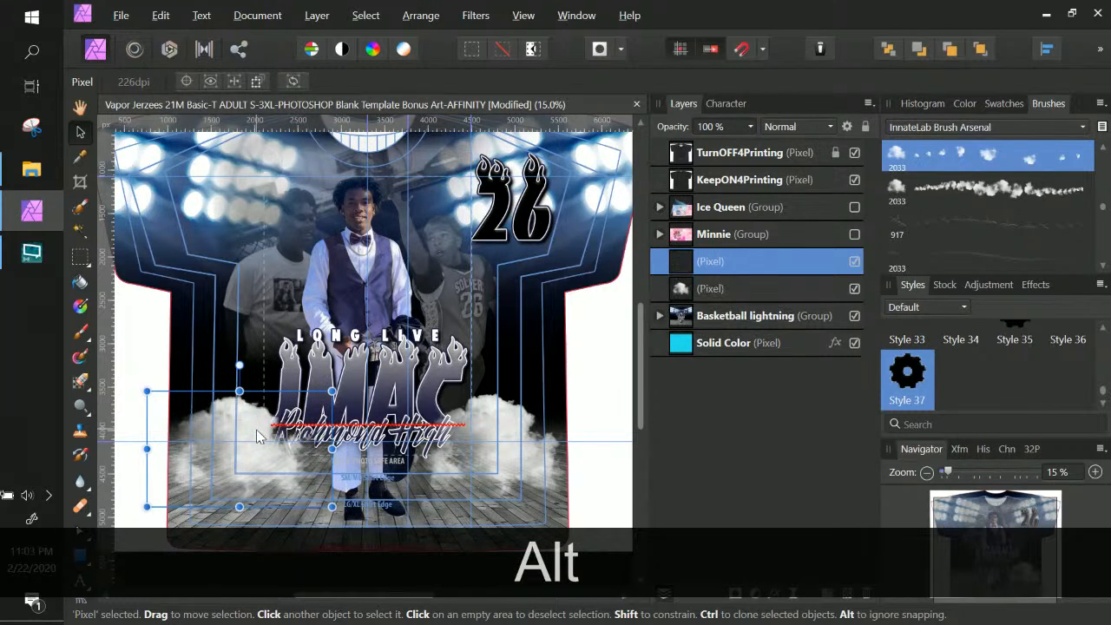
# Flip the left cloud copy horizontally and nudge it down and left
pyautogui.rightClick(256, 434)
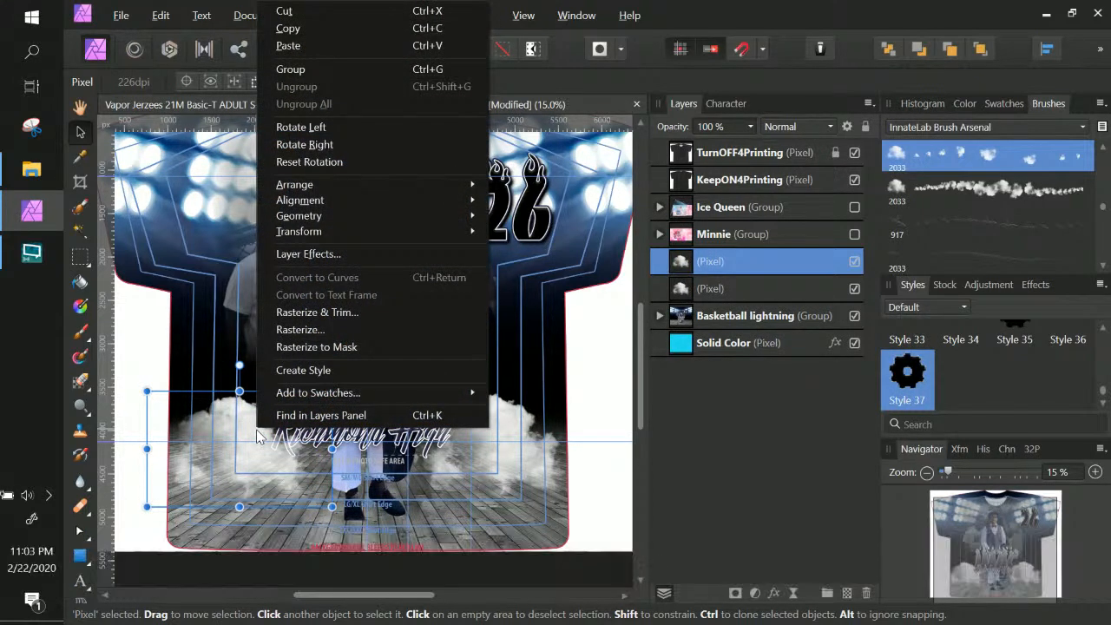
pyautogui.moveTo(371, 231)
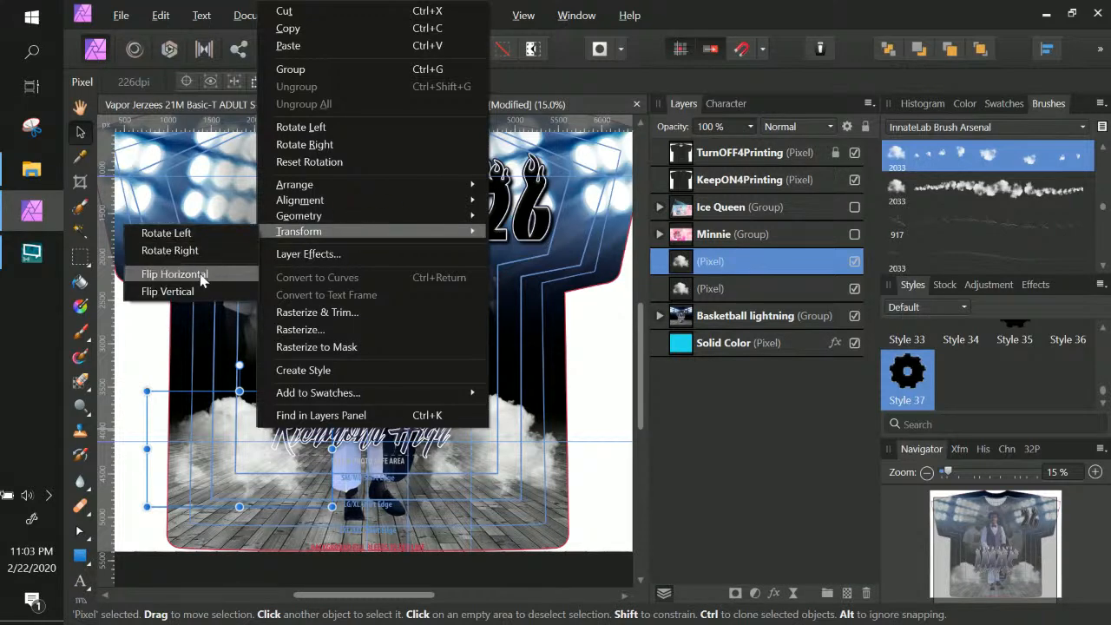
pyautogui.click(174, 274)
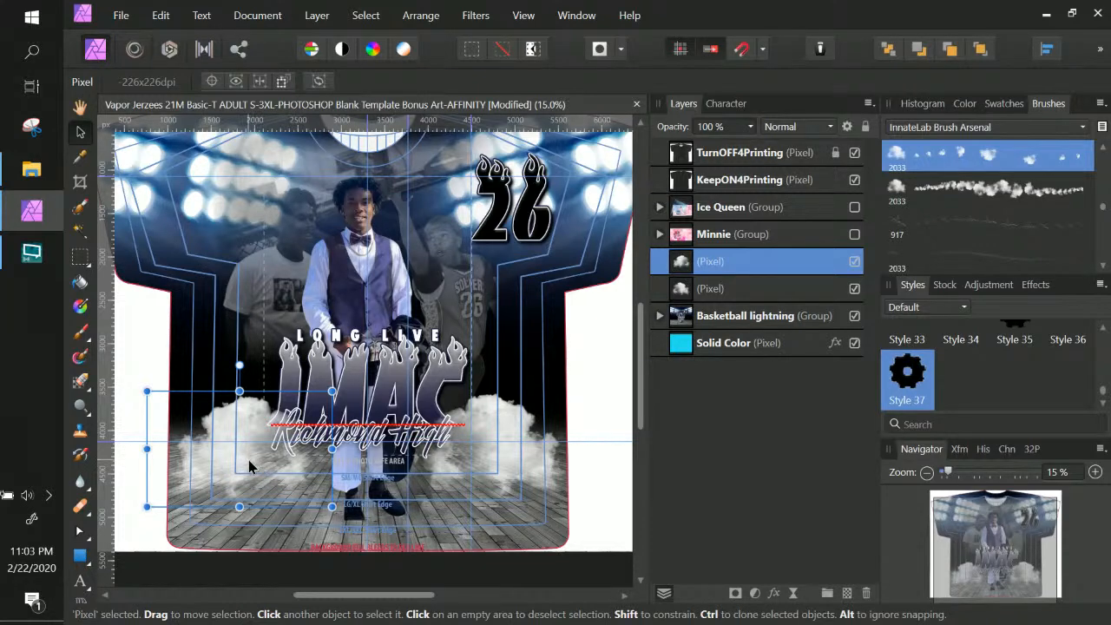
pyautogui.moveTo(249, 466); pyautogui.dragTo(245, 472)
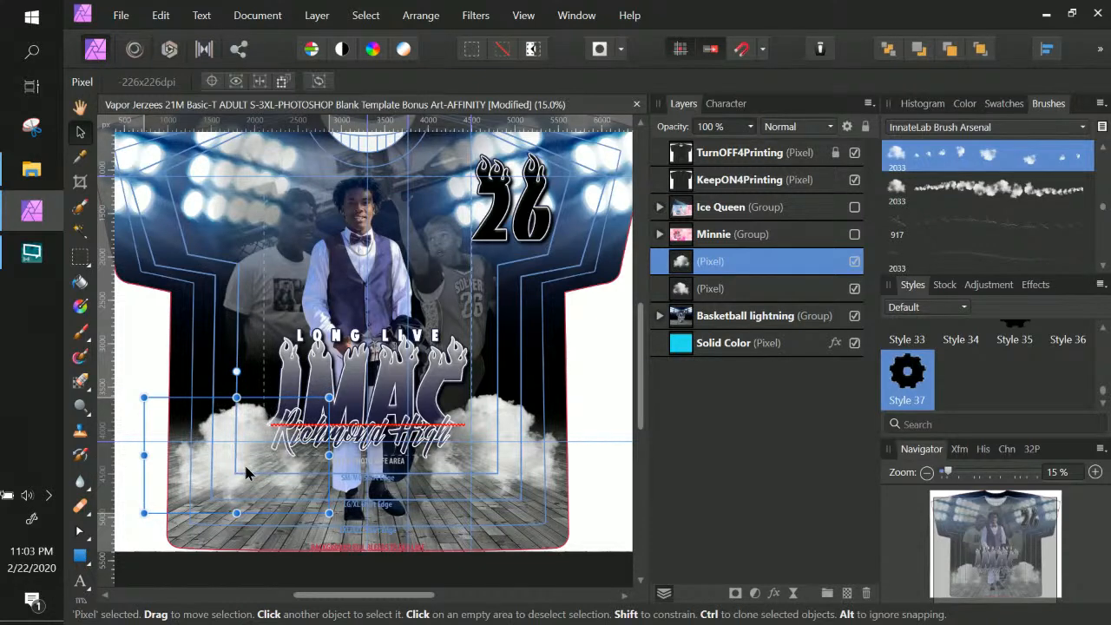
pyautogui.click(243, 461)
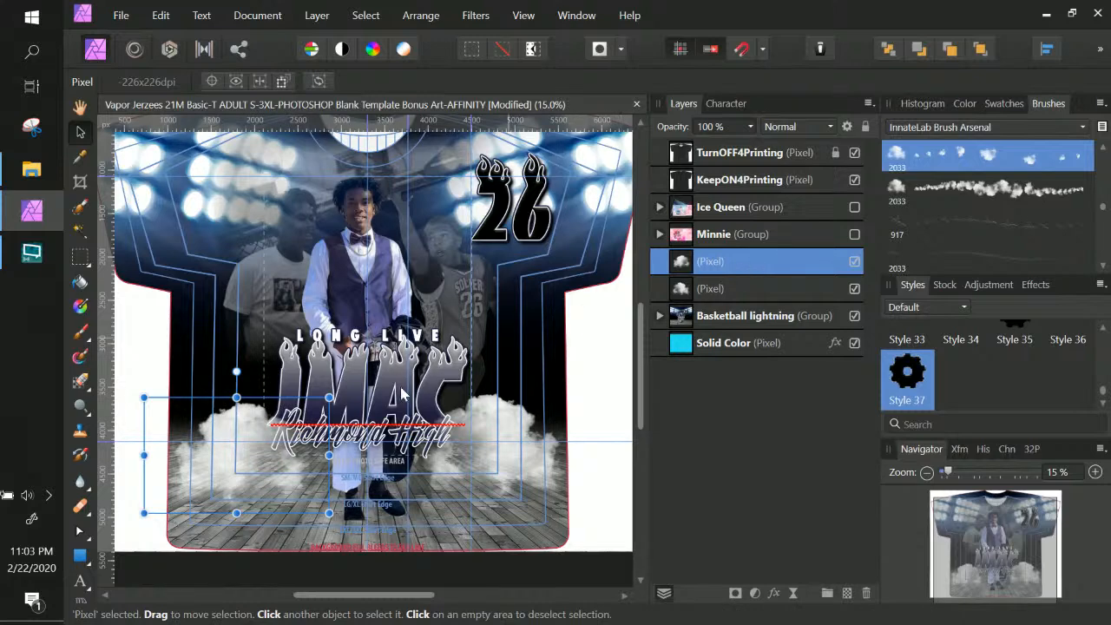
# Select both cloud layers and duplicate them higher up behind JMAC
pyautogui.moveTo(256, 434); pyautogui.dragTo(247, 365)
pyautogui.hotkey('ctrl', 'alt', 'z')
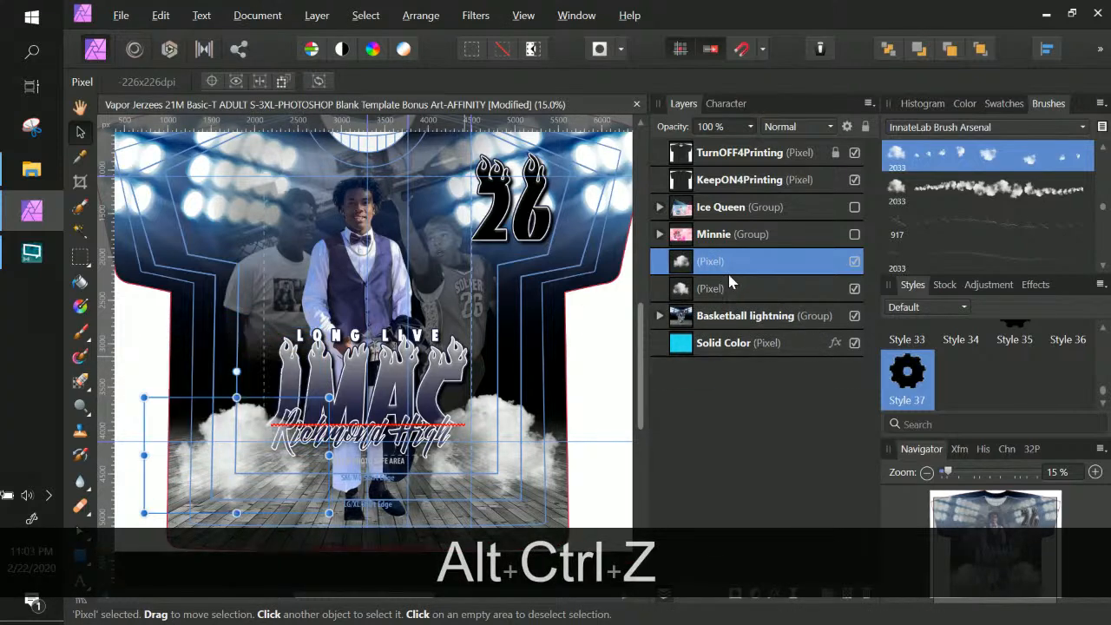
pyautogui.keyDown('shift'); pyautogui.click(741, 290); pyautogui.keyUp('shift')
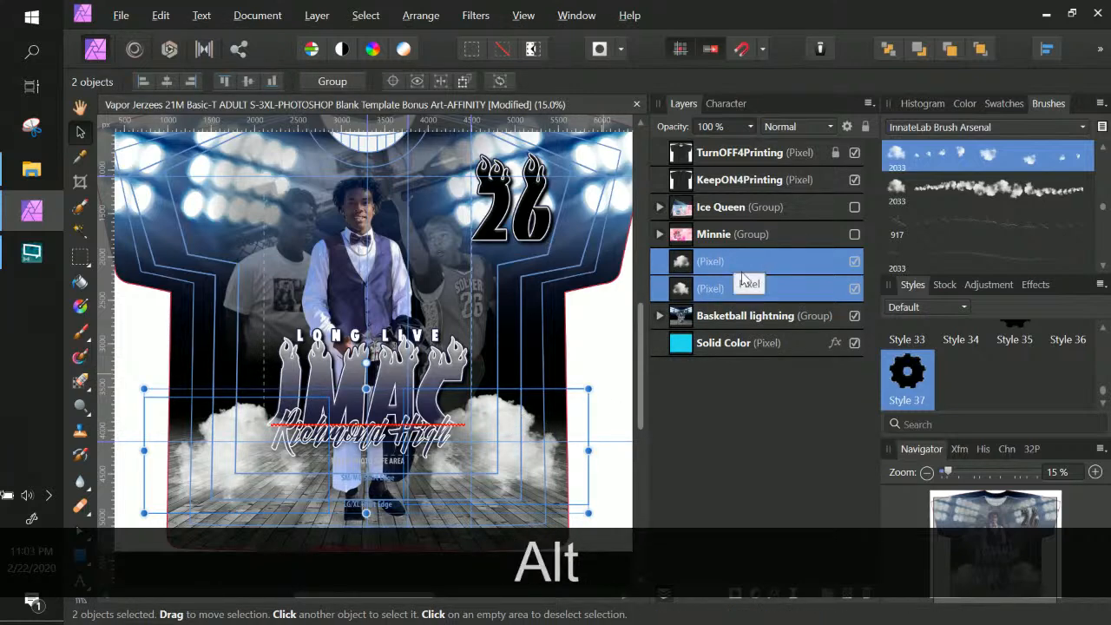
pyautogui.moveTo(509, 451); pyautogui.dragTo(536, 399)
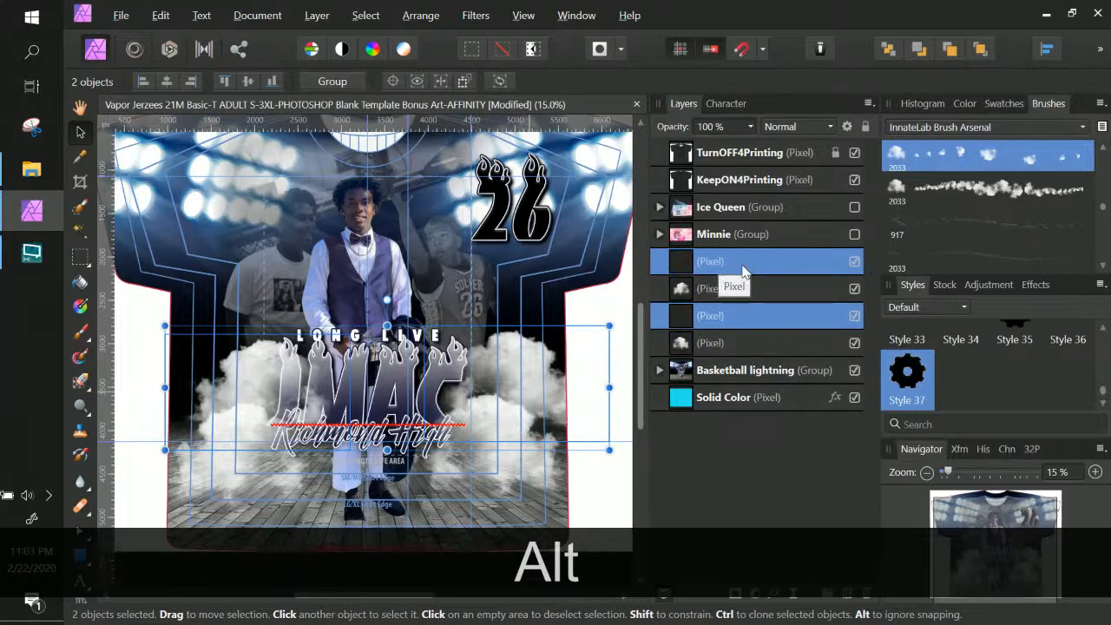
# Shift the right cloud about 66 px left, group both cloud layers, then lower and enlarge the group
pyautogui.click(548, 388)
pyautogui.moveTo(557, 387); pyautogui.dragTo(489, 394)
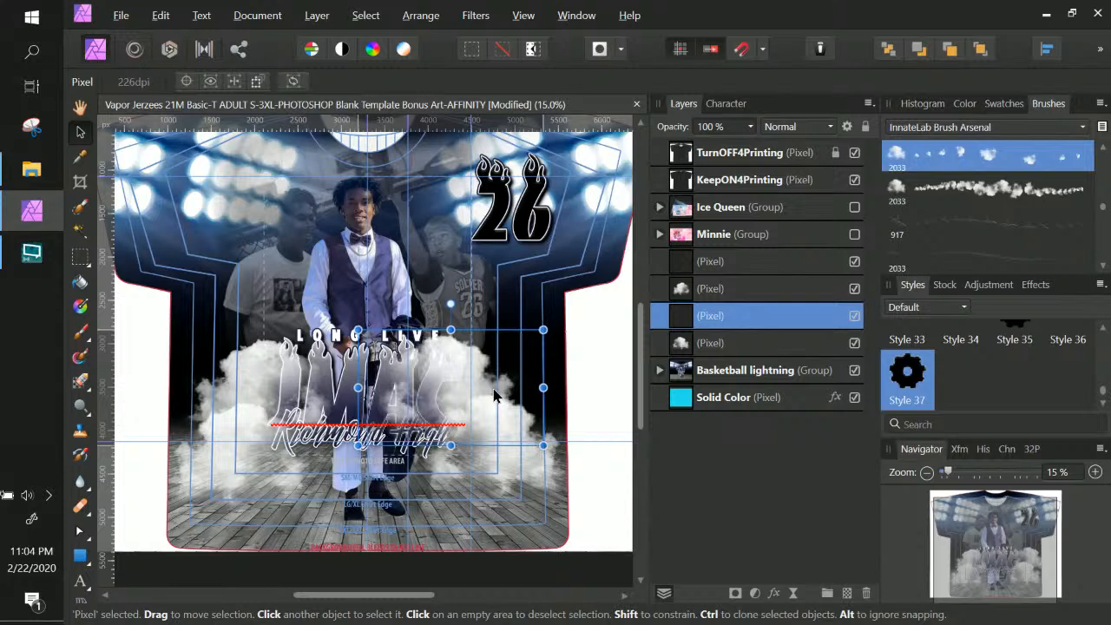
pyautogui.click(746, 265)
pyautogui.keyDown('ctrl'); pyautogui.click(746, 315); pyautogui.keyUp('ctrl')
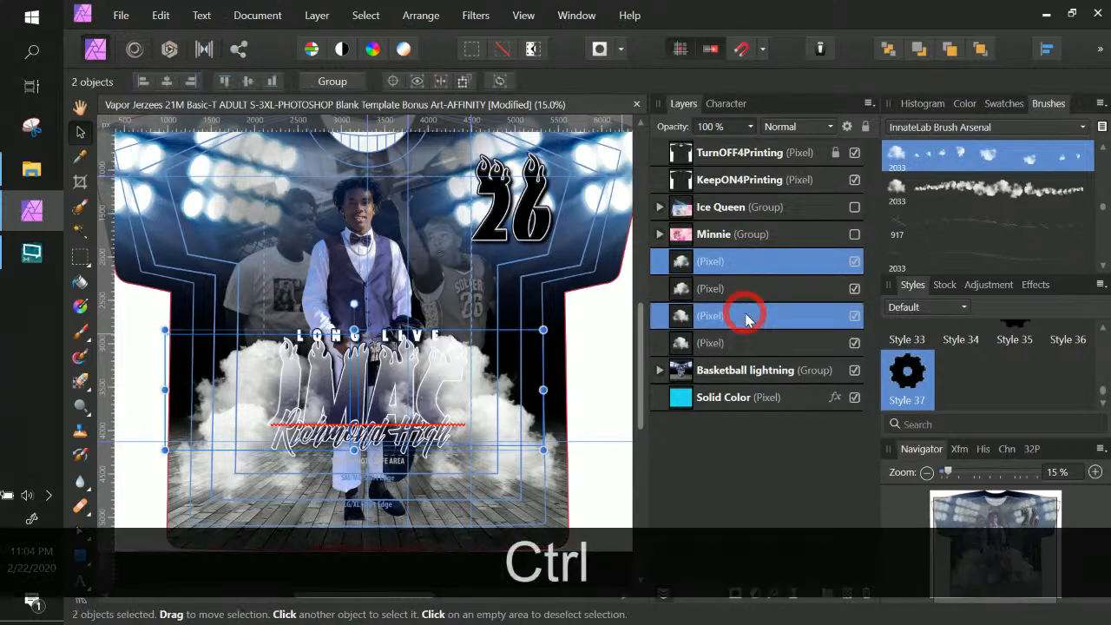
pyautogui.hotkey('ctrl', 'g')
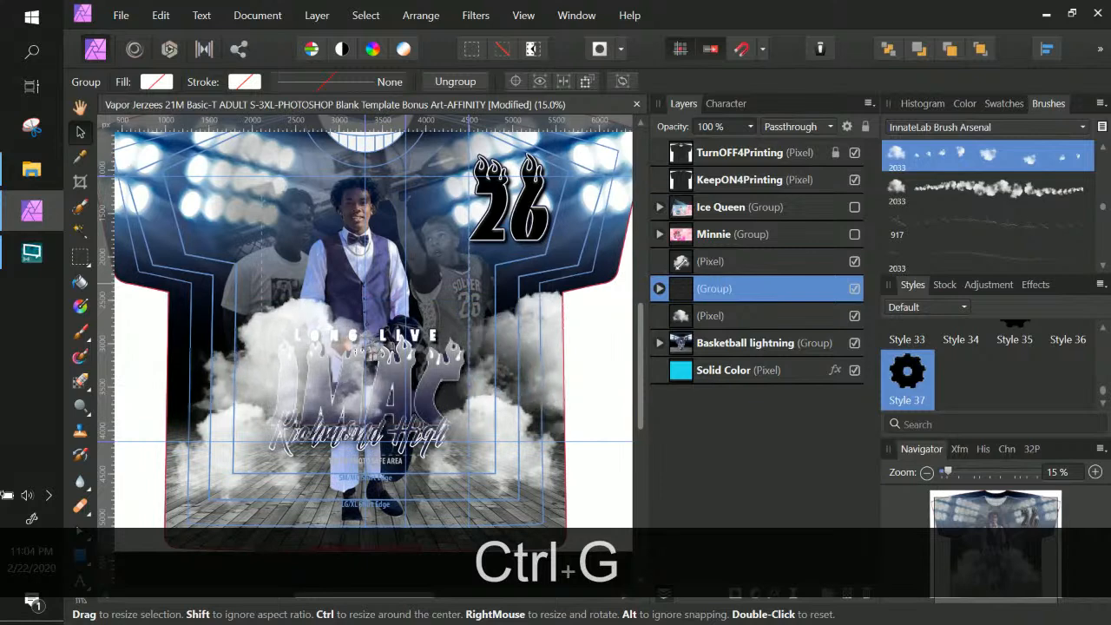
pyautogui.moveTo(451, 375); pyautogui.dragTo(453, 386)
pyautogui.moveTo(611, 308); pyautogui.dragTo(651, 295)
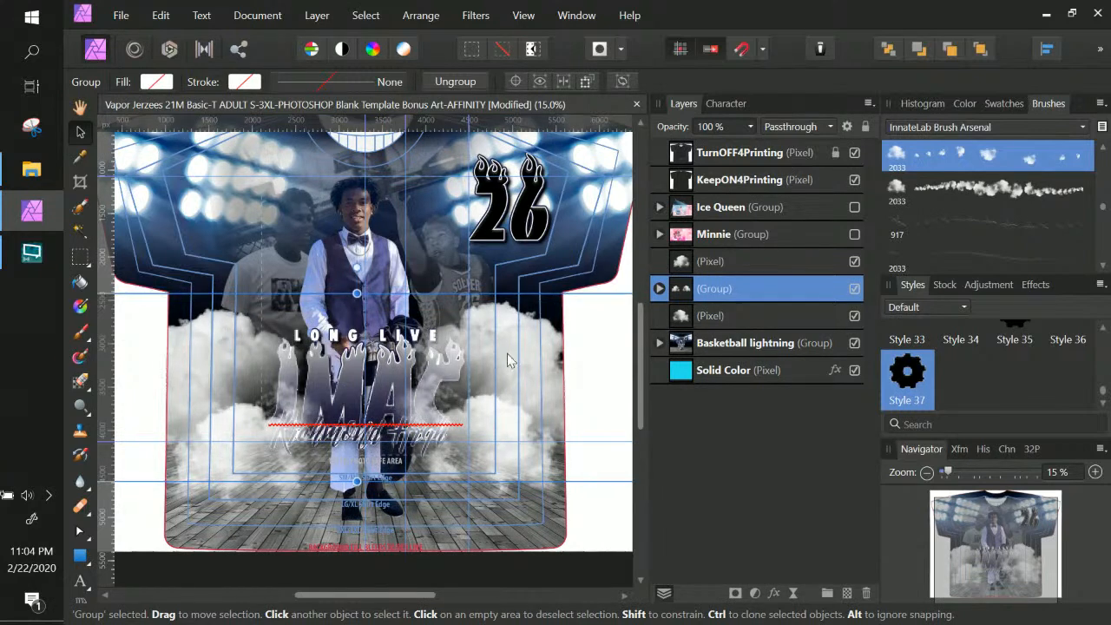
# In Basketball lightning, move the cloud group below the JMAC text to just above the player photo group
pyautogui.click(660, 343)
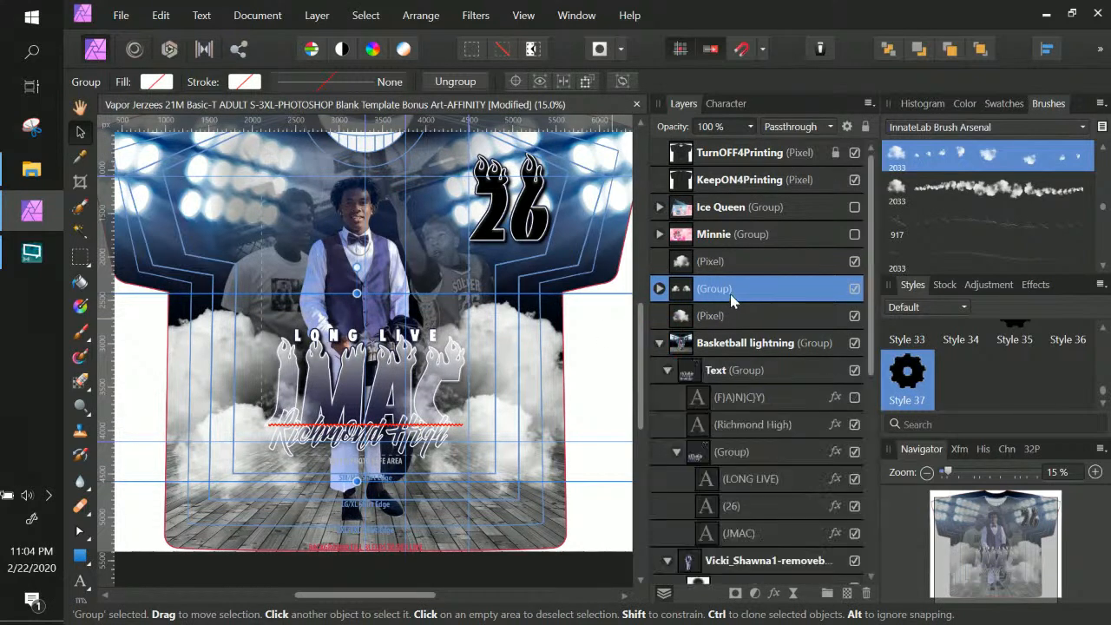
pyautogui.moveTo(729, 291); pyautogui.dragTo(753, 566)
pyautogui.rightClick(752, 558)
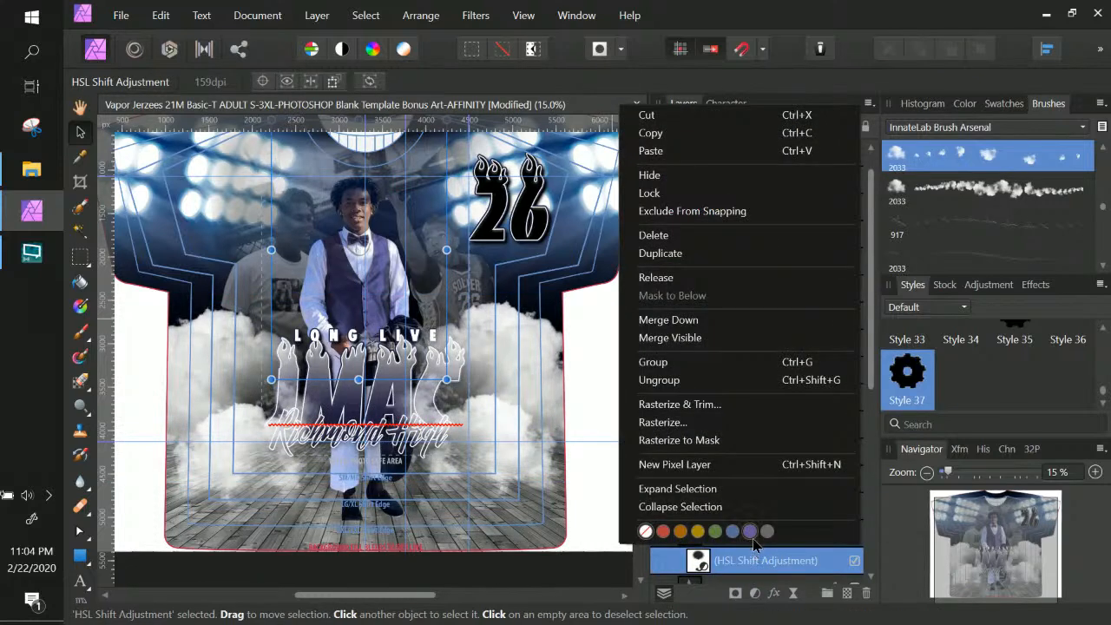
pyautogui.click(677, 338)
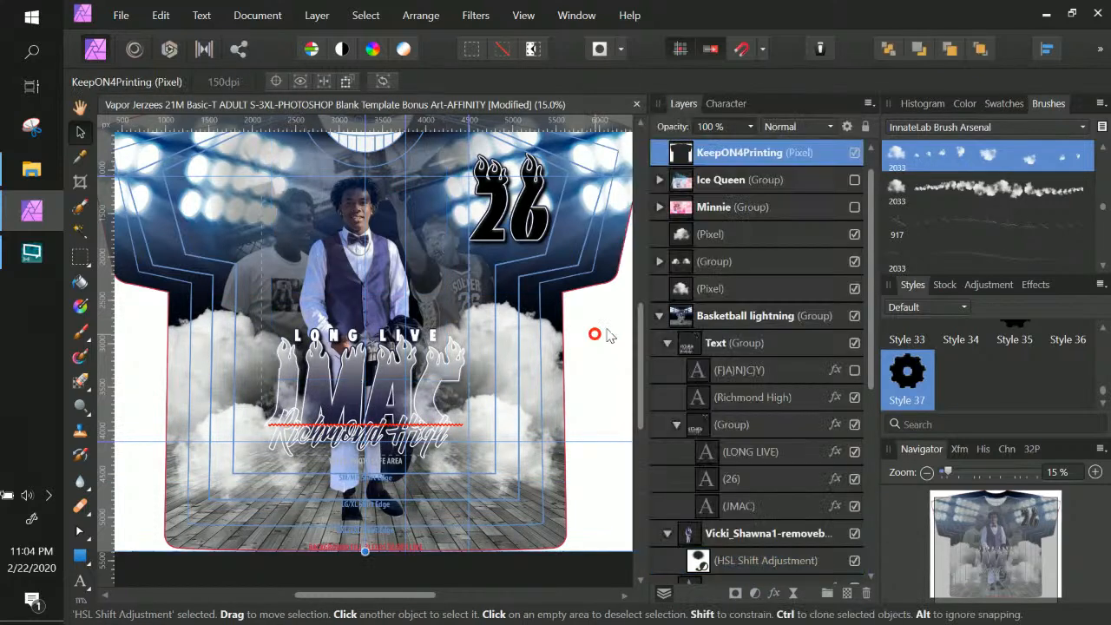
pyautogui.click(745, 292)
pyautogui.moveTo(743, 267); pyautogui.dragTo(722, 337)
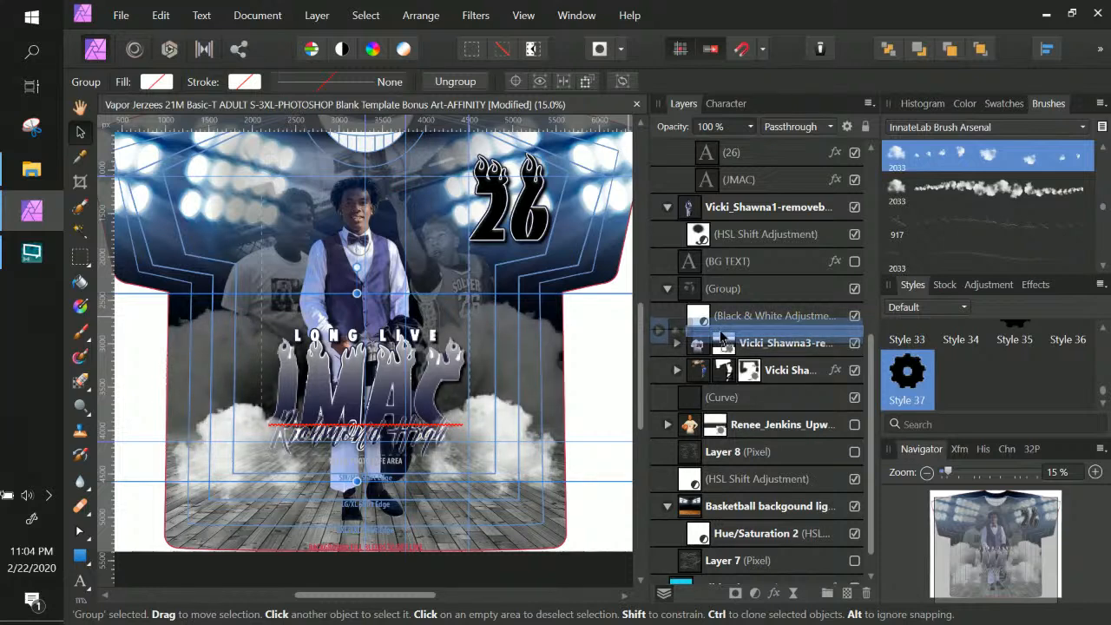
pyautogui.moveTo(721, 336); pyautogui.dragTo(659, 312)
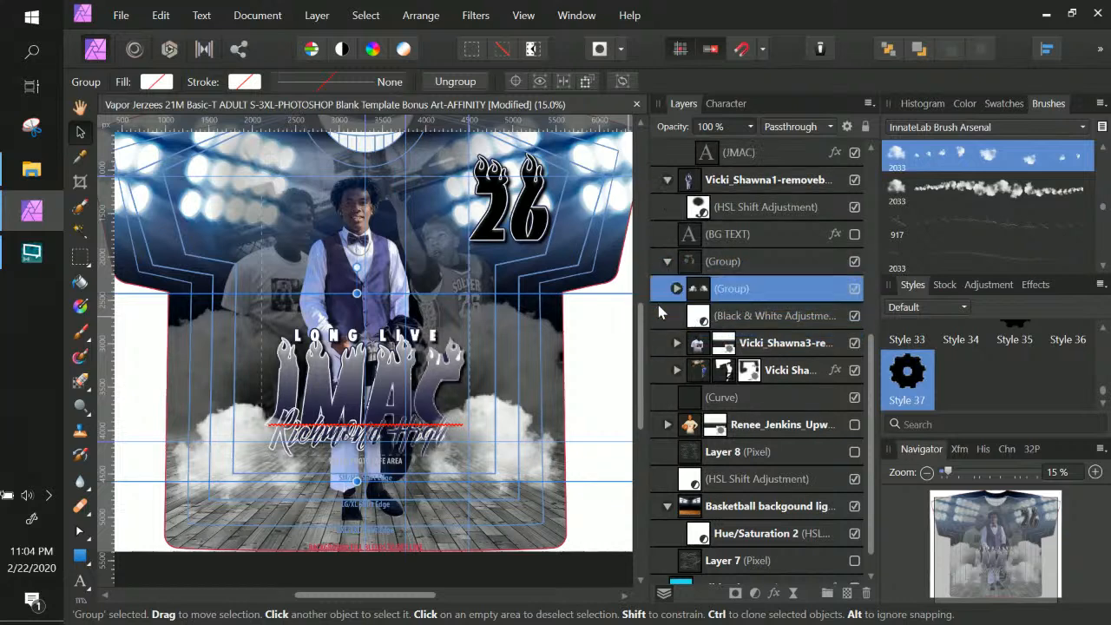
pyautogui.moveTo(739, 291); pyautogui.dragTo(659, 256)
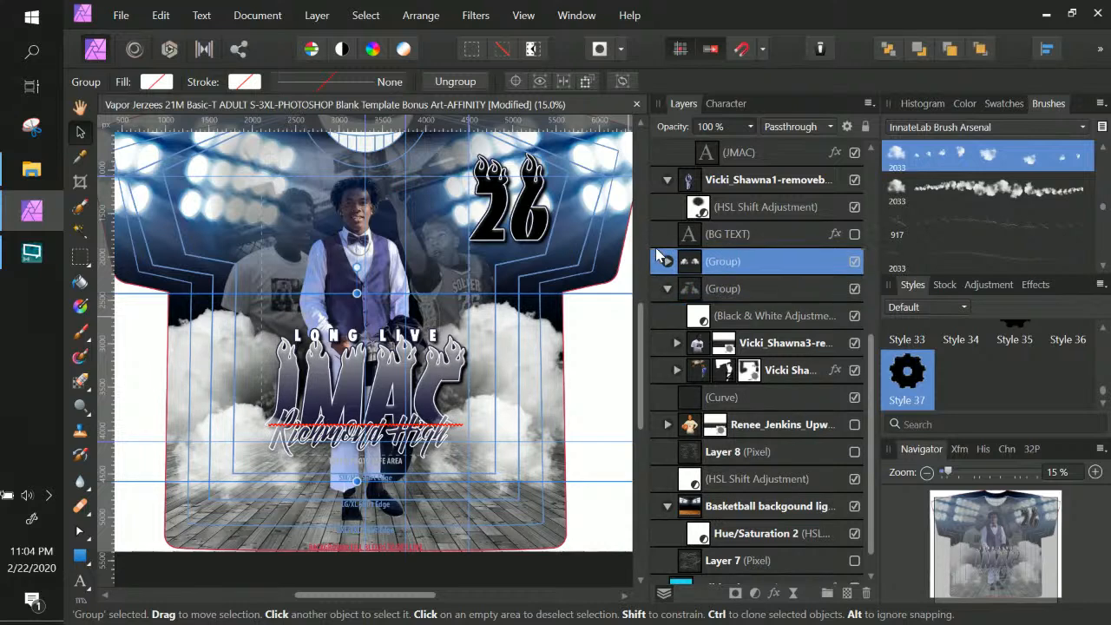
# Fade the cloud group's opacity down to 66%
pyautogui.click(750, 128)
pyautogui.moveTo(736, 149); pyautogui.dragTo(689, 157)
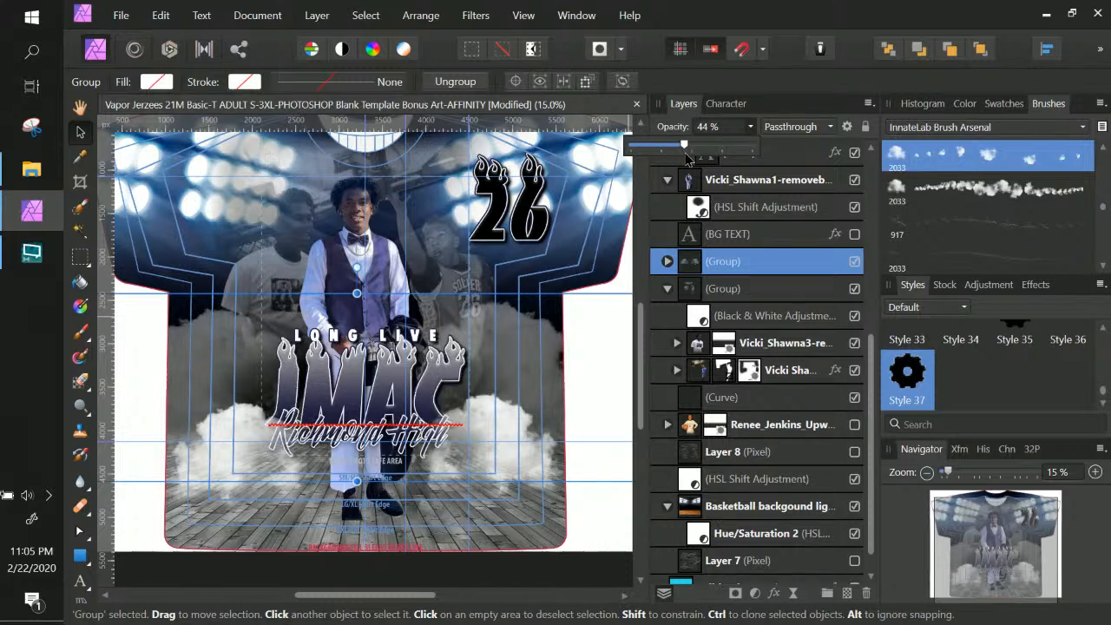
pyautogui.moveTo(675, 156); pyautogui.dragTo(711, 161)
# Nest the cloud group inside the player photo group, just below the Black & White adjustment
pyautogui.moveTo(754, 278); pyautogui.dragTo(712, 326)
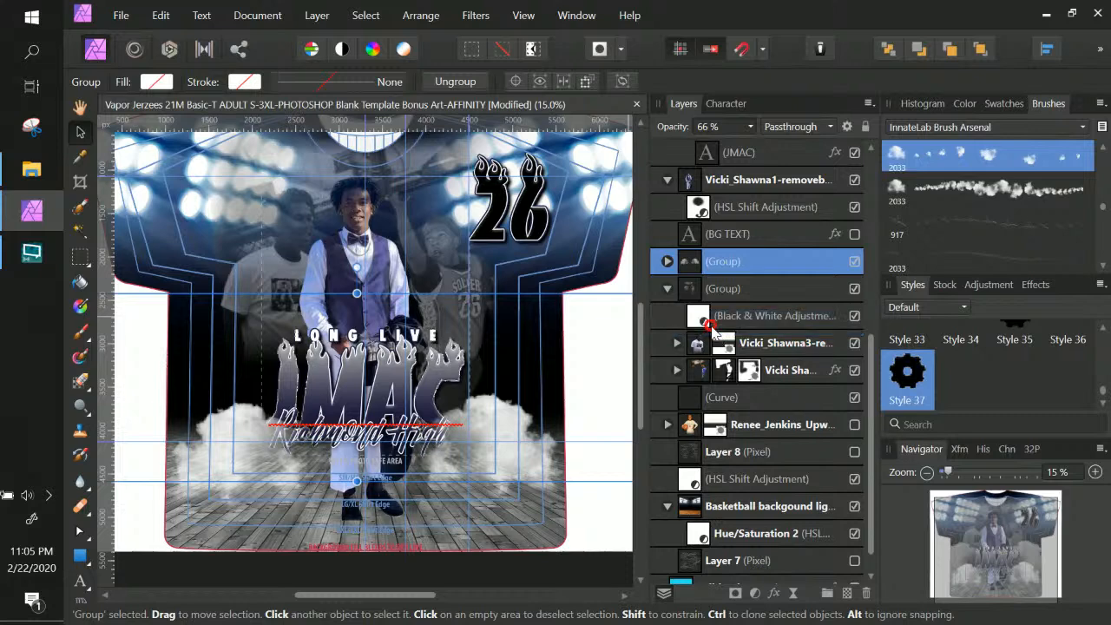
pyautogui.click(718, 319)
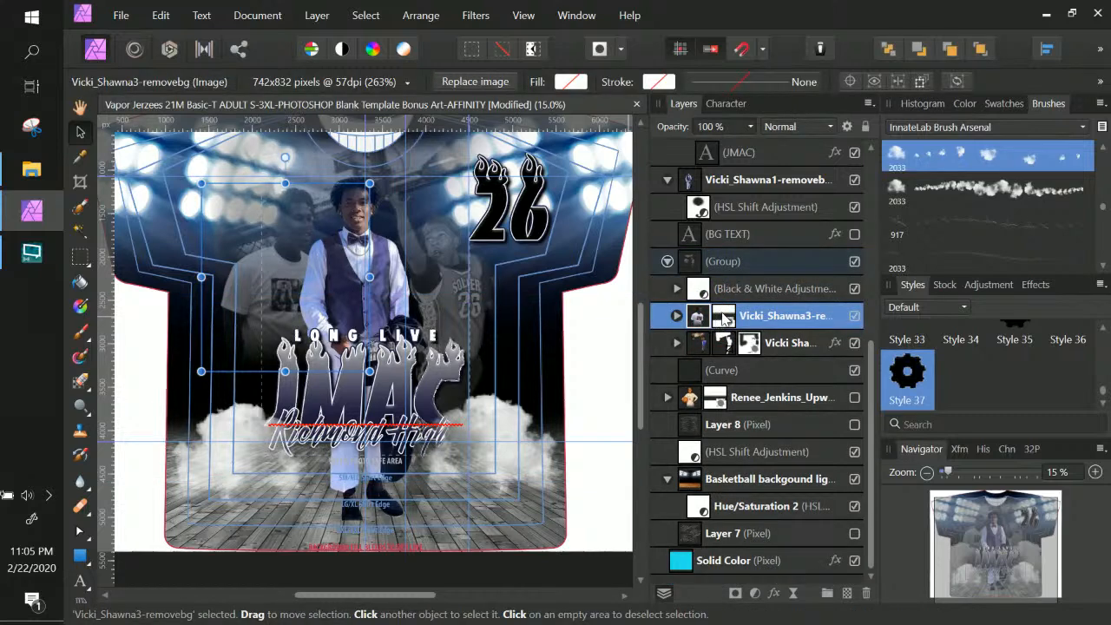
pyautogui.hotkey('ctrl', 'z')
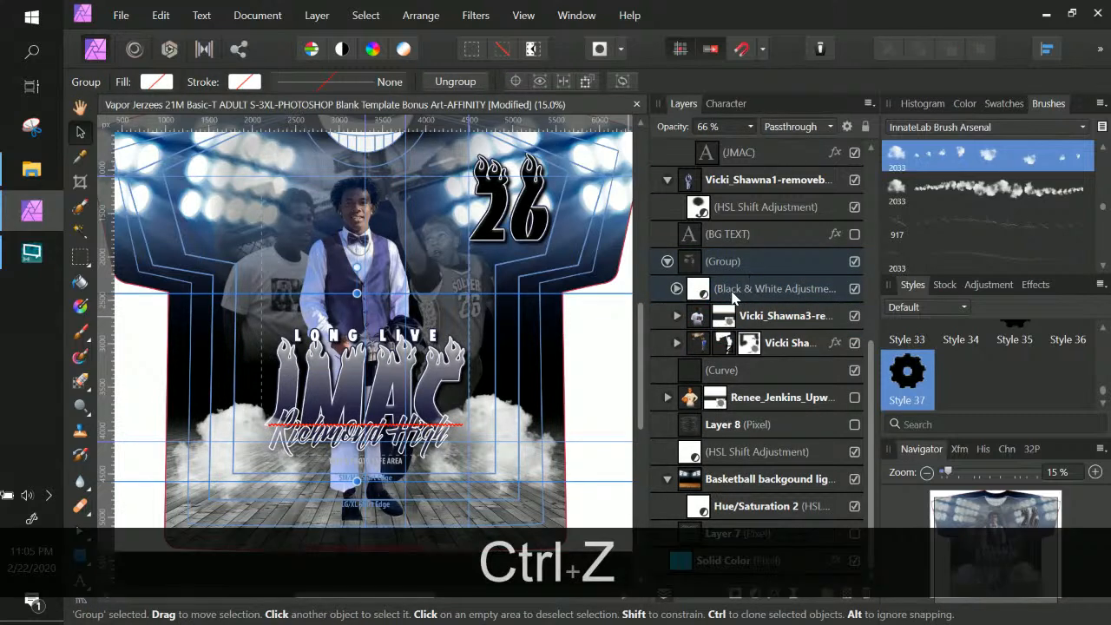
pyautogui.hotkey('ctrl', 'z')
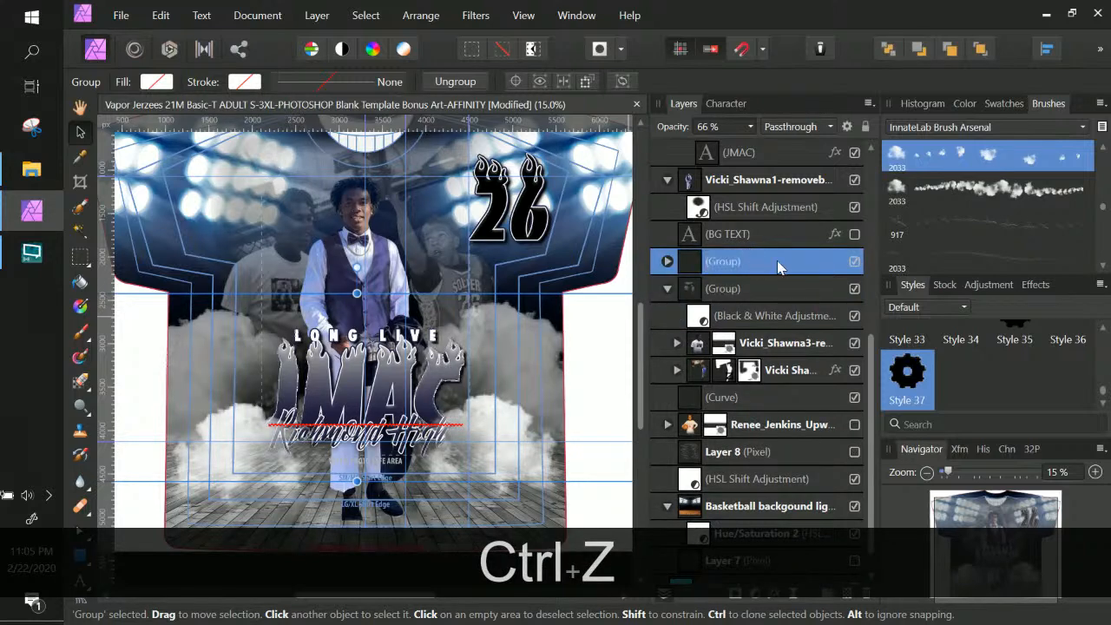
pyautogui.moveTo(777, 260); pyautogui.dragTo(669, 332)
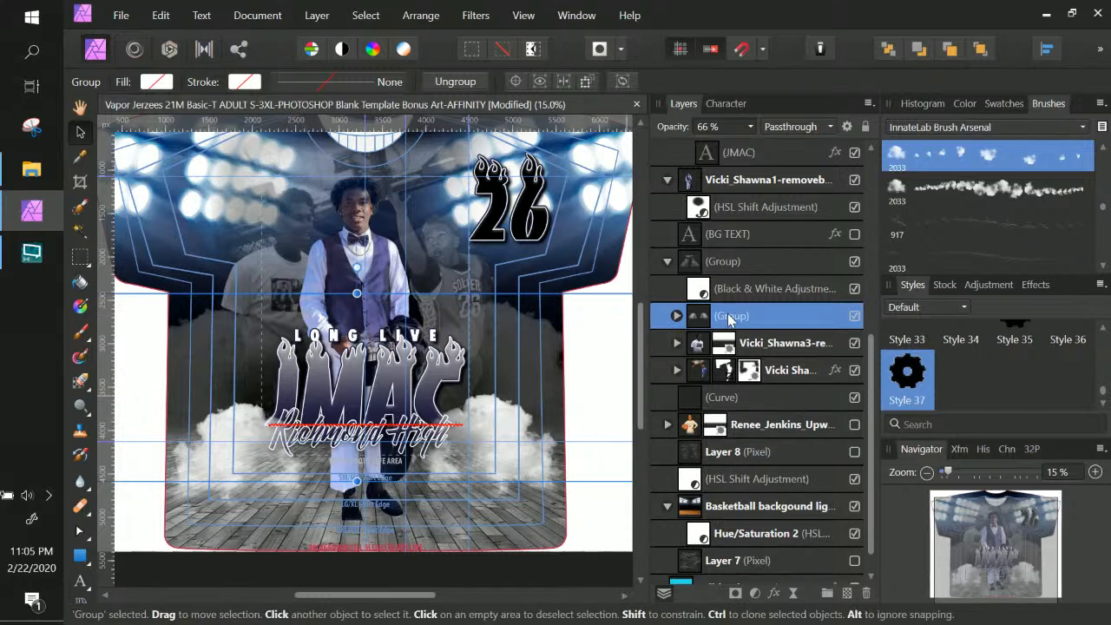
pyautogui.click(531, 458)
# Move the two top cloud layers into Basketball lightning and set their opacity to 82%
pyautogui.scroll(4, 664, 328)
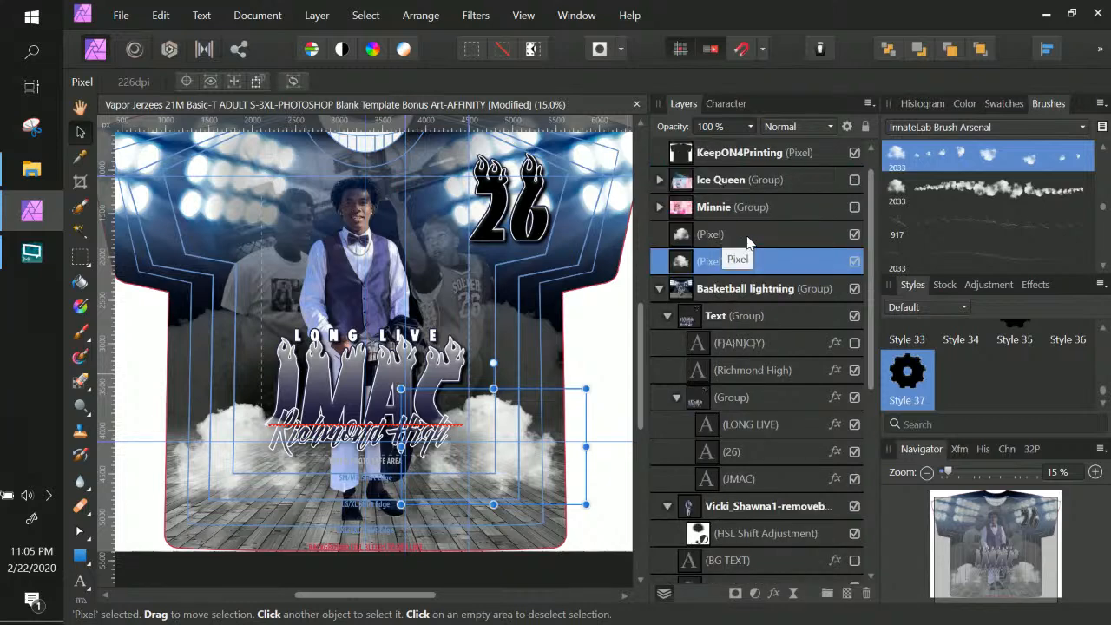
pyautogui.press('shift')
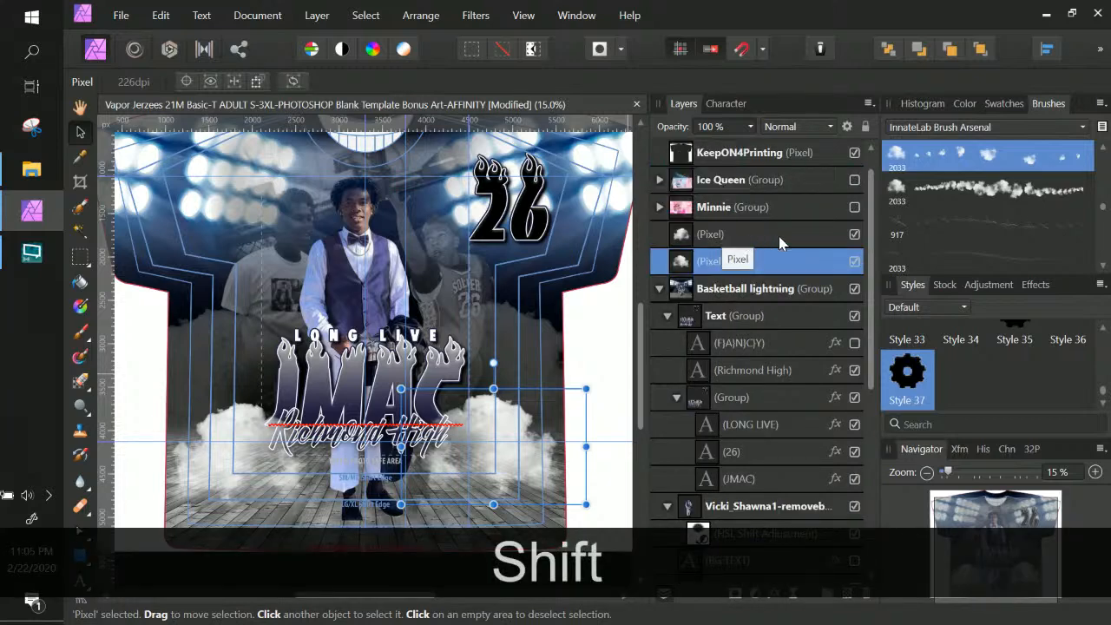
pyautogui.click(777, 234)
pyautogui.keyDown('shift'); pyautogui.click(770, 265); pyautogui.keyUp('shift')
pyautogui.moveTo(769, 251); pyautogui.dragTo(663, 307)
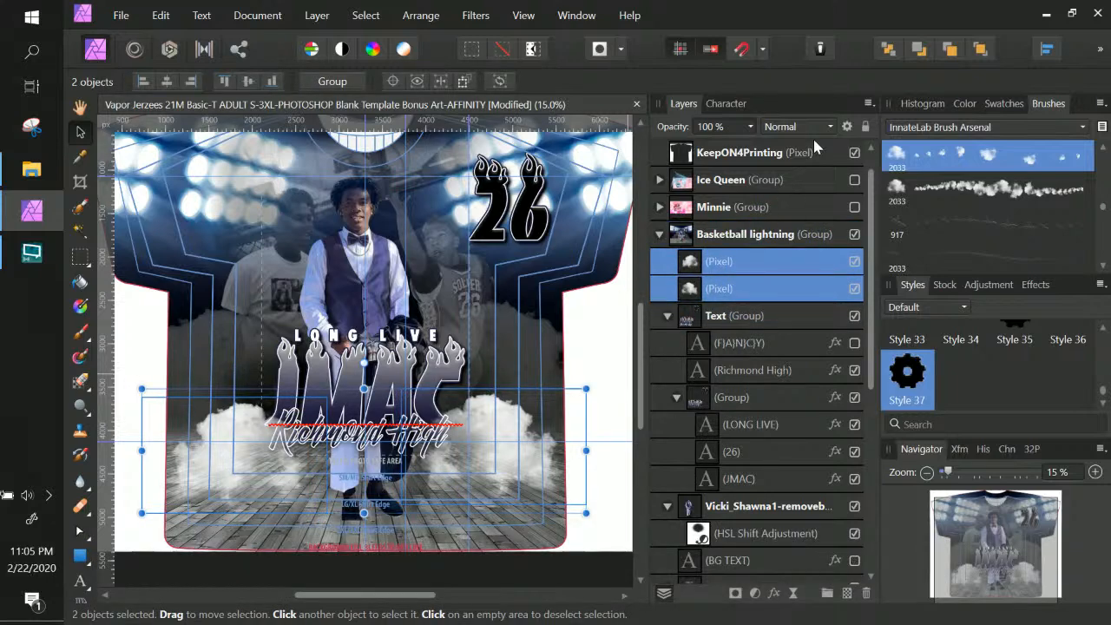
pyautogui.click(750, 126)
pyautogui.moveTo(744, 146); pyautogui.dragTo(729, 146)
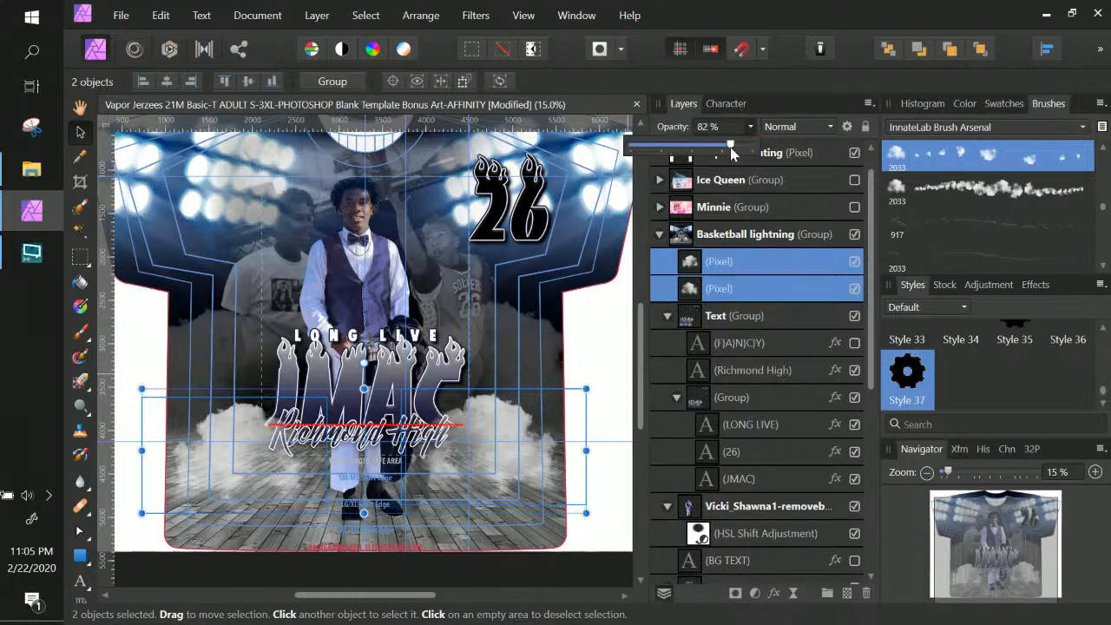
# Enlarge both smoke layers, shift them left, and nudge the second cloud further left
pyautogui.hotkey('ctrl', 't')
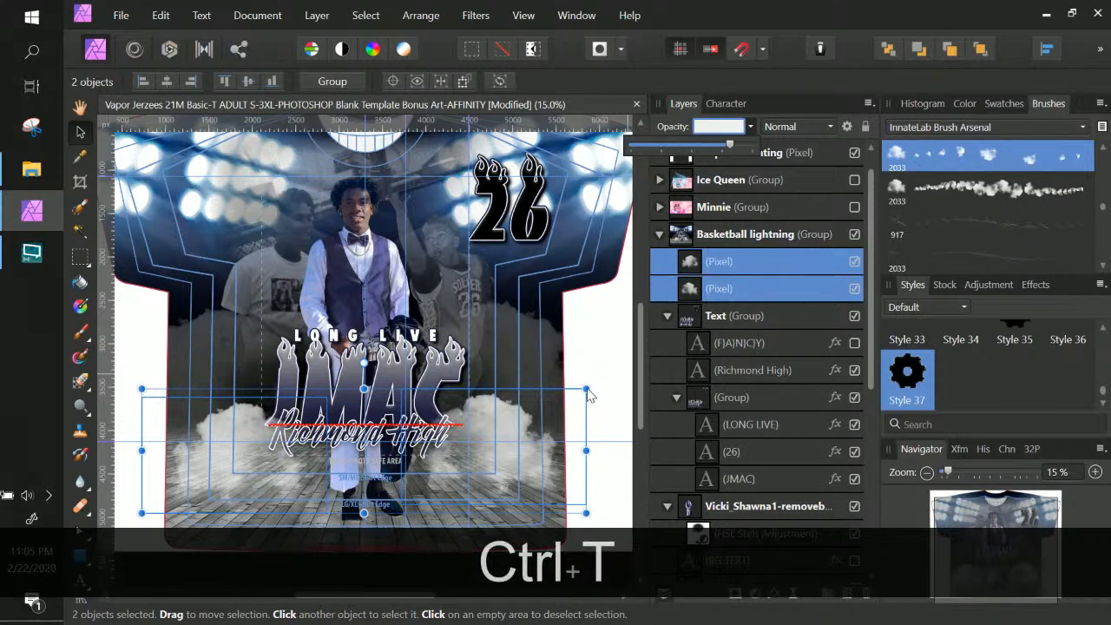
pyautogui.click(587, 389)
pyautogui.moveTo(586, 388); pyautogui.dragTo(640, 363)
pyautogui.moveTo(525, 438); pyautogui.dragTo(495, 434)
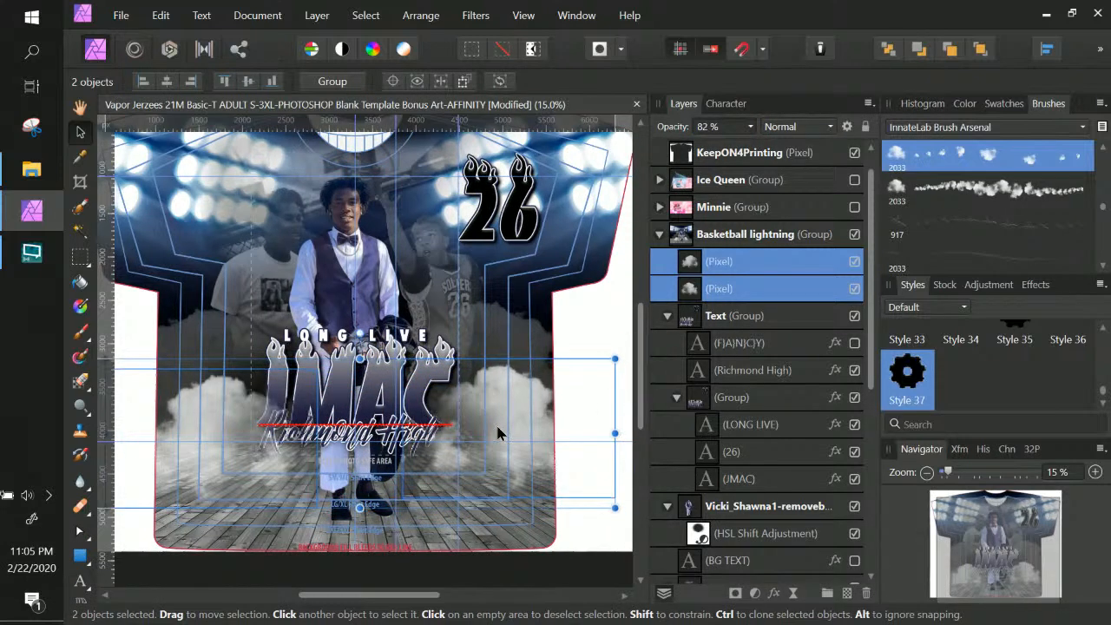
pyautogui.moveTo(611, 358); pyautogui.dragTo(634, 345)
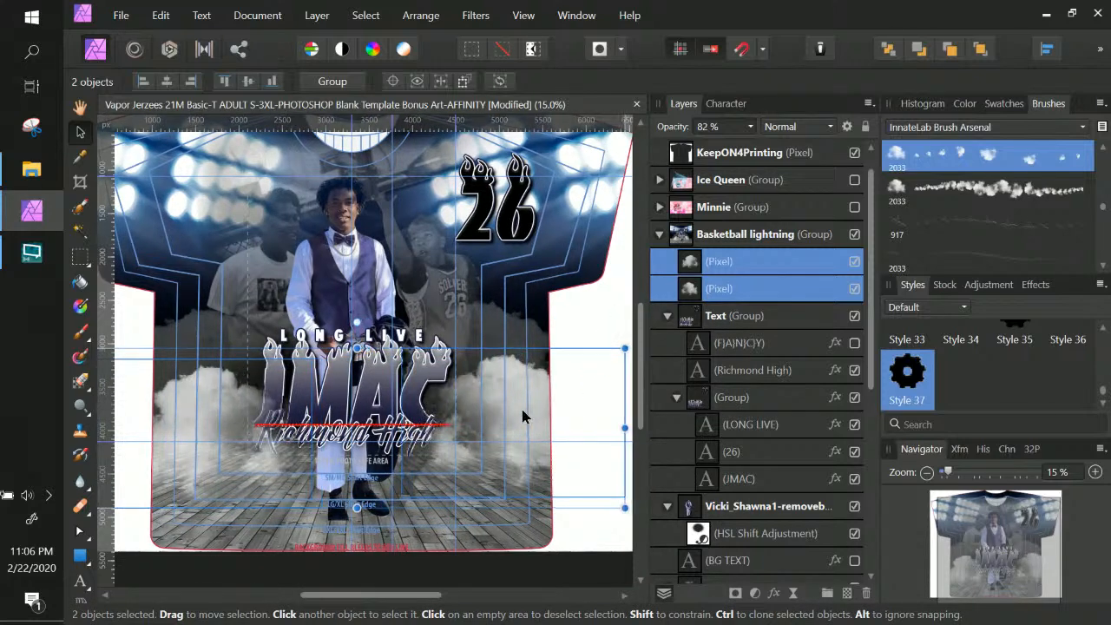
pyautogui.click(525, 411)
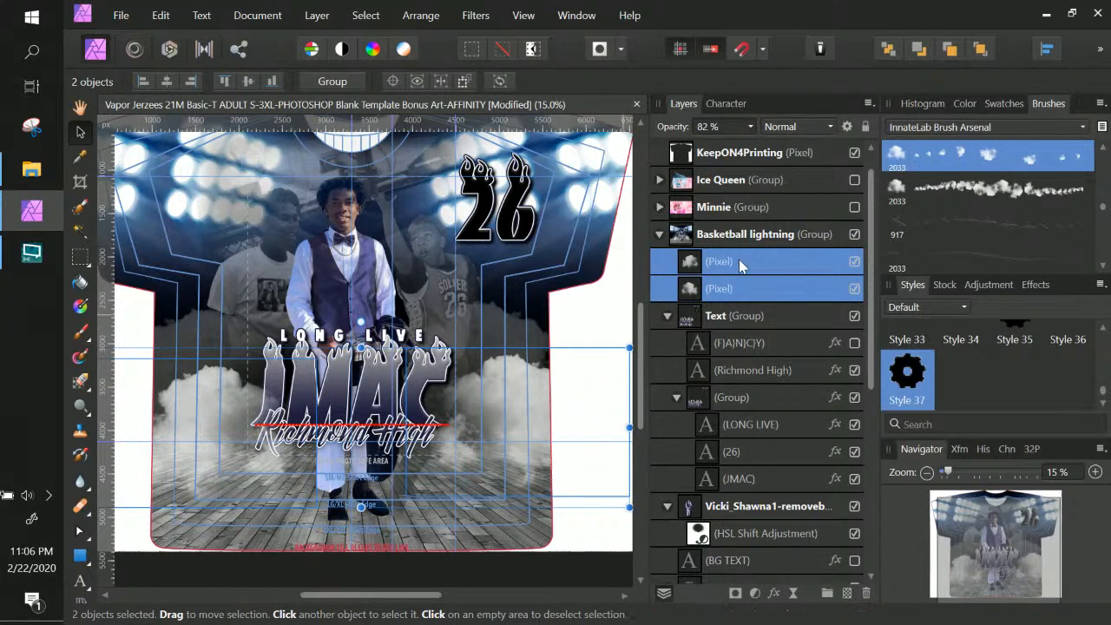
pyautogui.click(744, 286)
pyautogui.moveTo(545, 399); pyautogui.dragTo(525, 406)
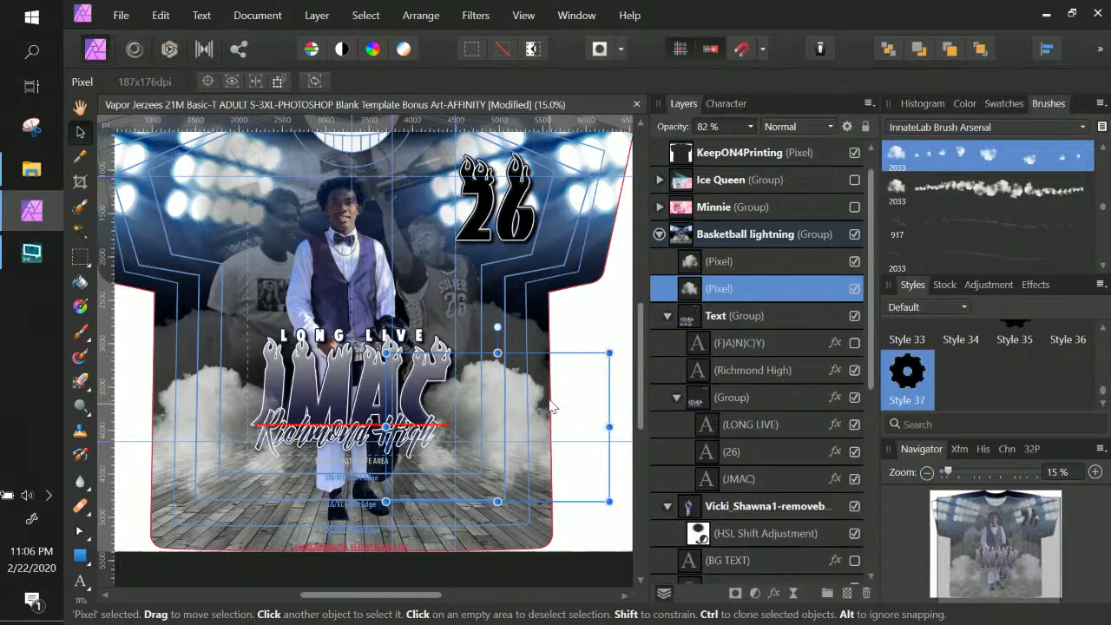
# Choose the long cloud-trail brush
pyautogui.scroll(-3, 552, 406)
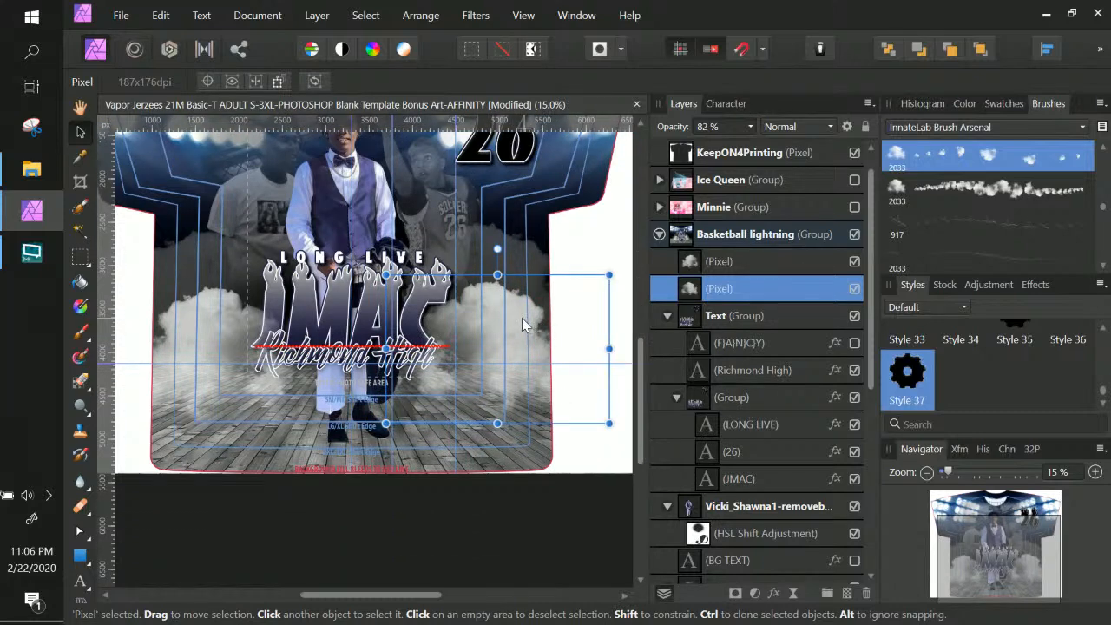
pyautogui.scroll(-3, 937, 202)
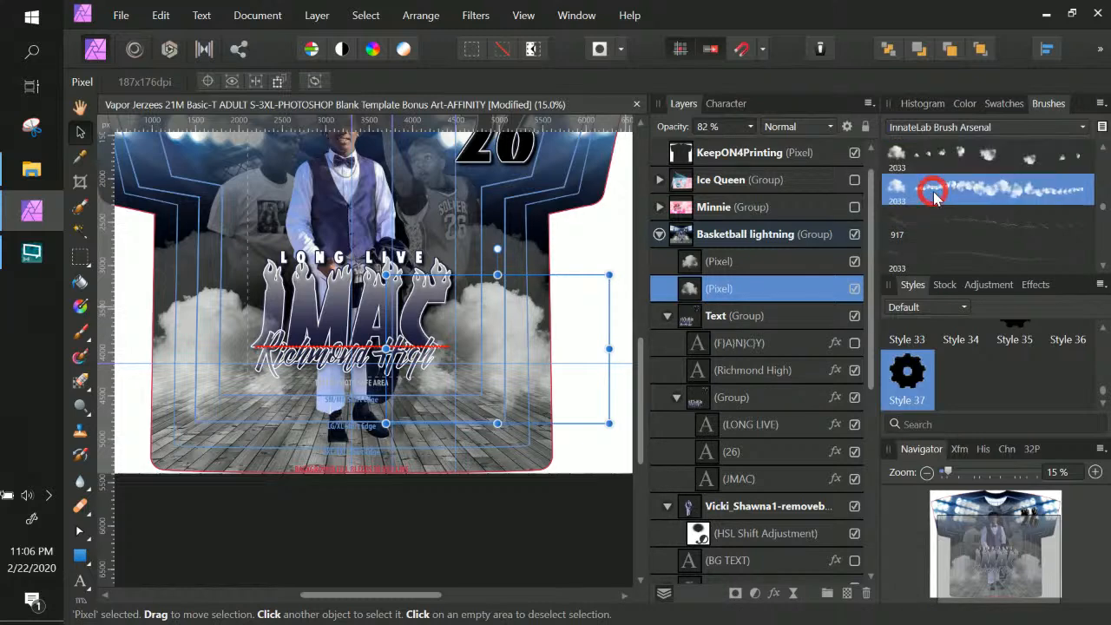
pyautogui.click(946, 207)
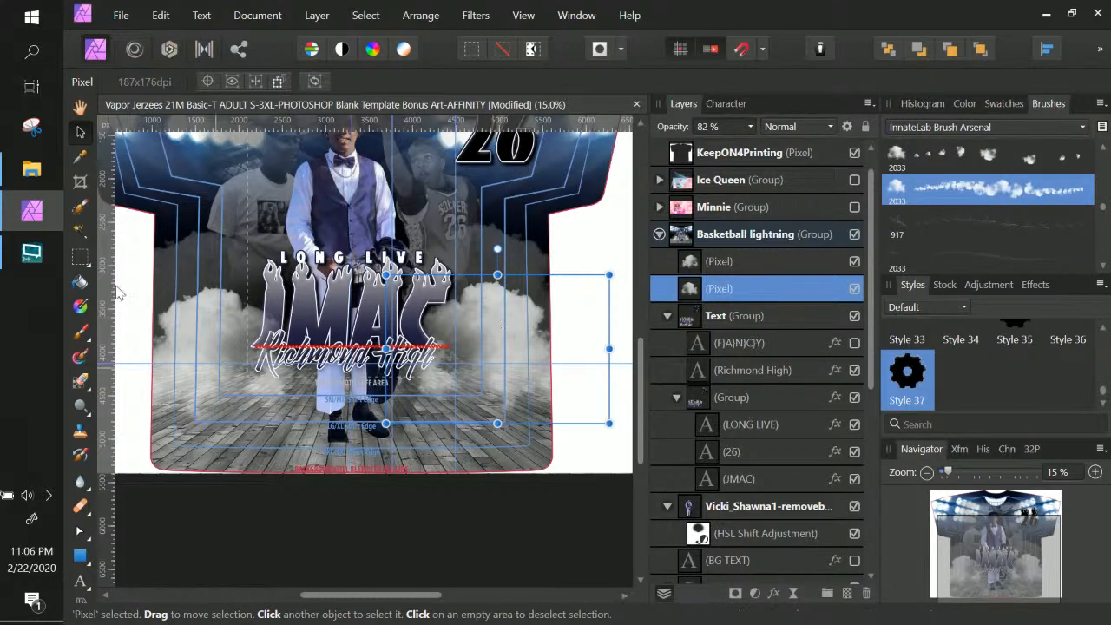
# On a new pixel layer, stamp dense white cloud smoke over the shirt's centre and JMAC lettering
pyautogui.click(721, 261)
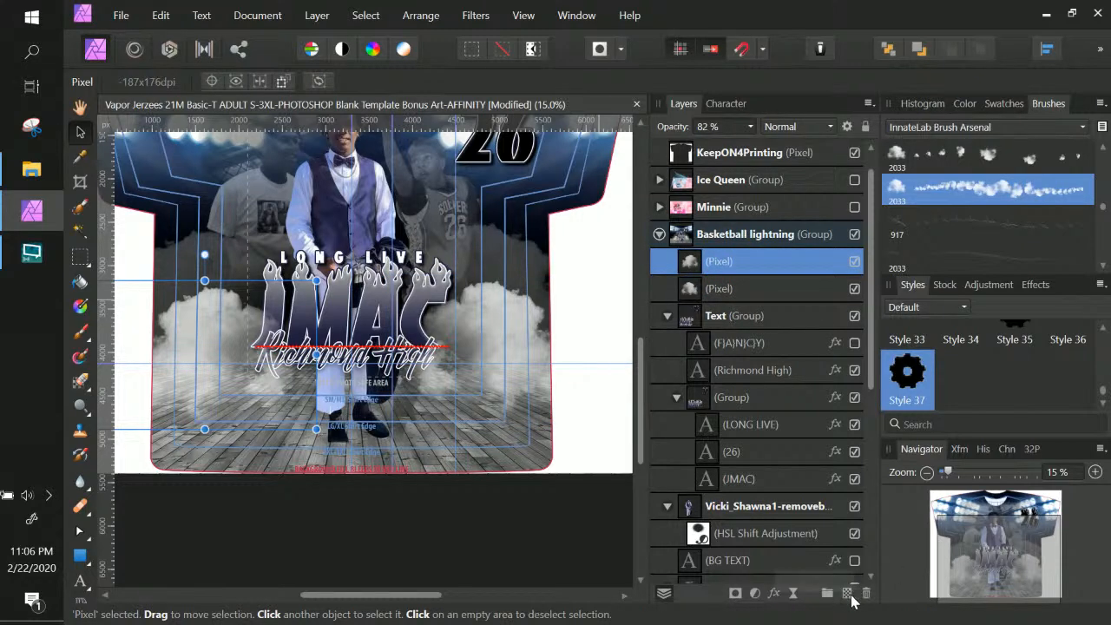
pyautogui.click(847, 592)
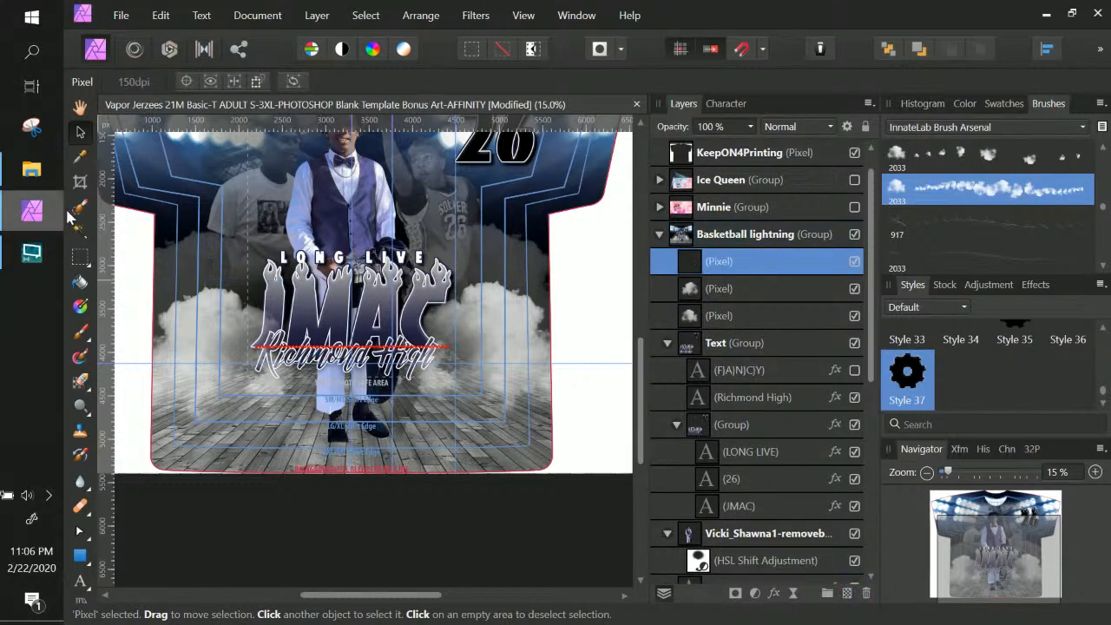
pyautogui.click(80, 333)
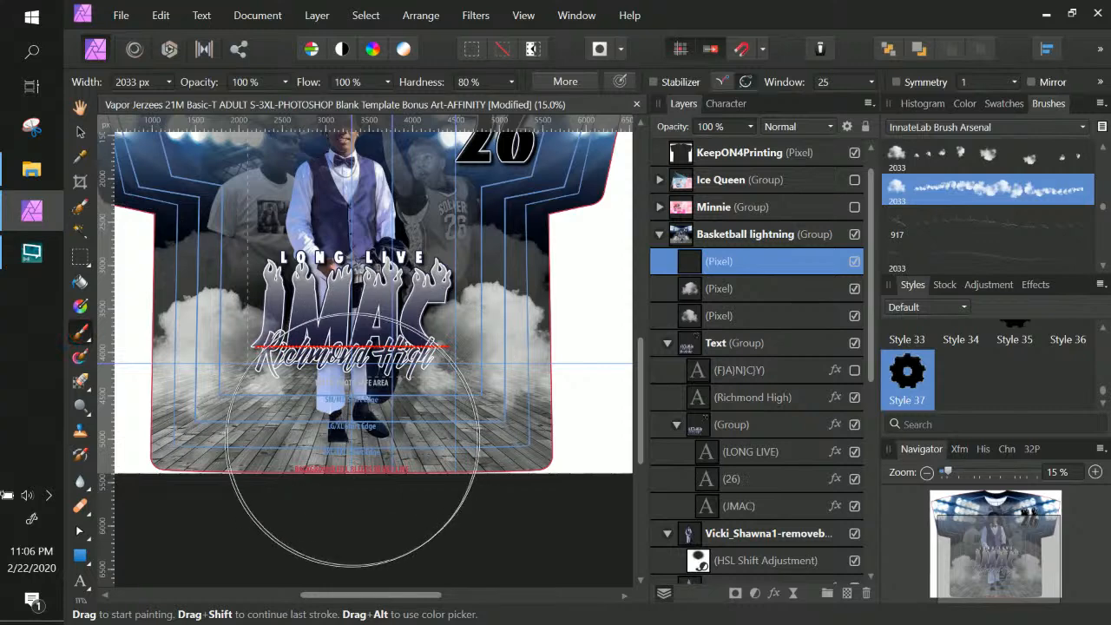
pyautogui.click(351, 441)
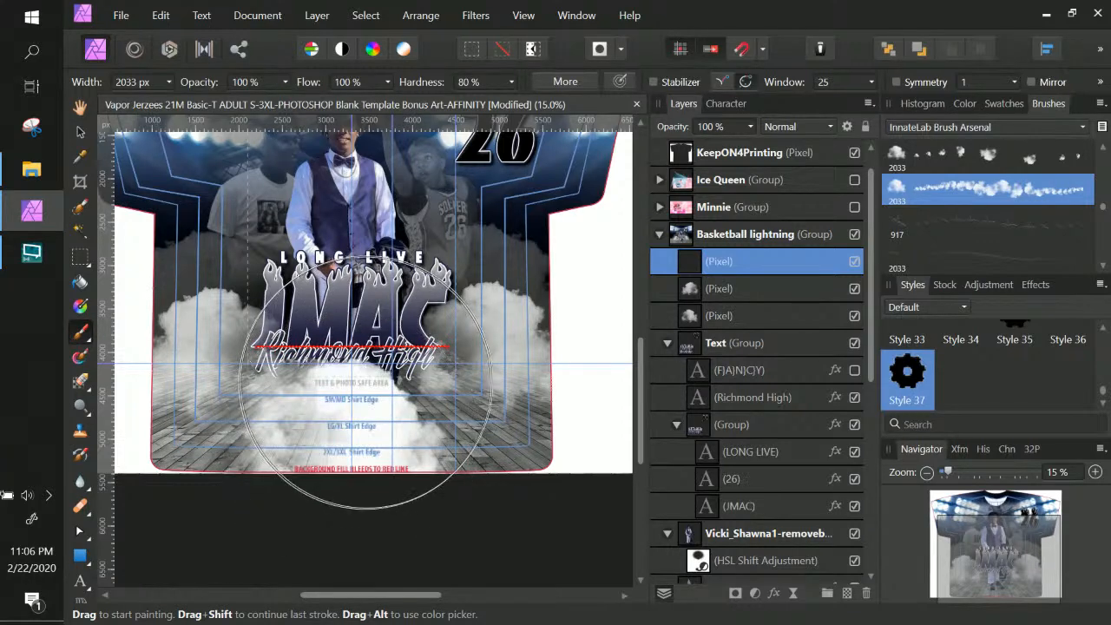
pyautogui.hotkey('ctrl', 'z')
pyautogui.click(473, 360)
pyautogui.hotkey('ctrl', 'z')
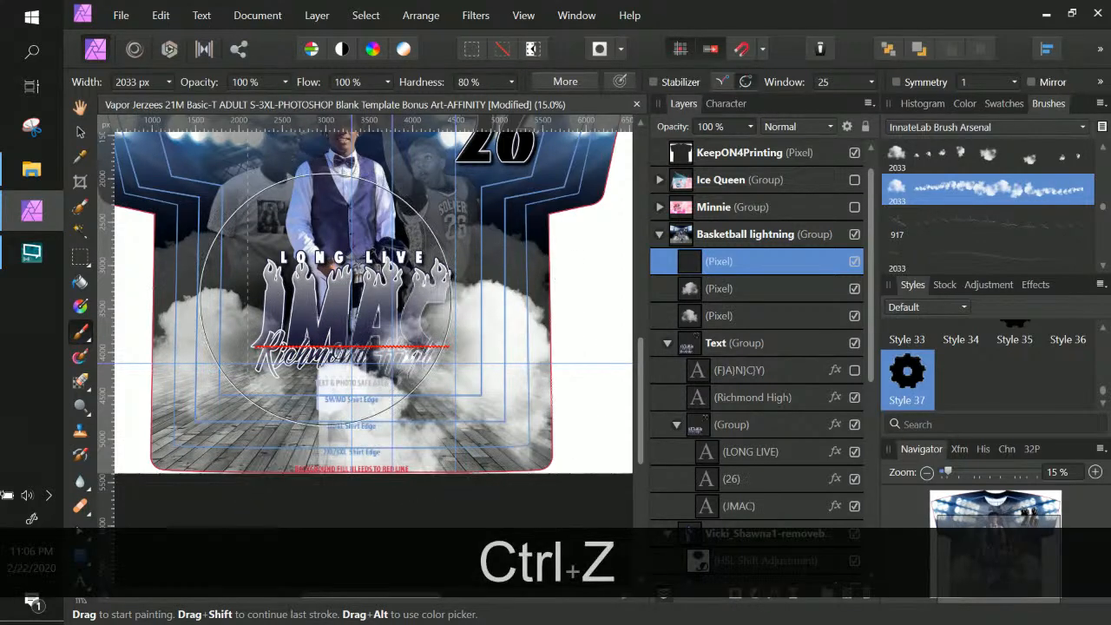
pyautogui.click(362, 276)
pyautogui.click(362, 275)
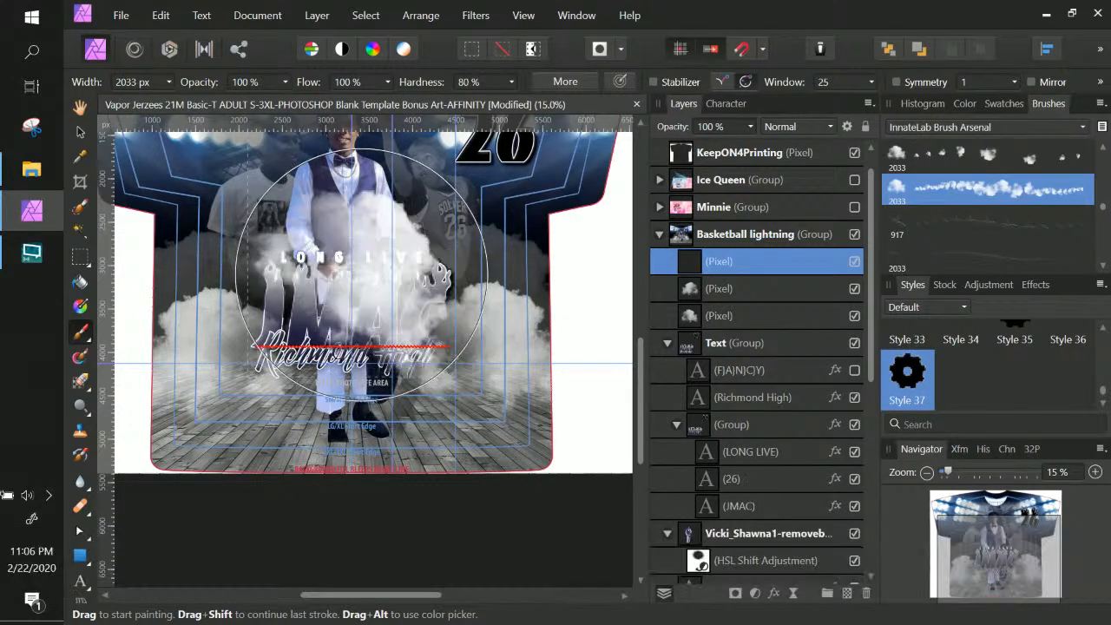
pyautogui.moveTo(361, 275); pyautogui.dragTo(332, 287)
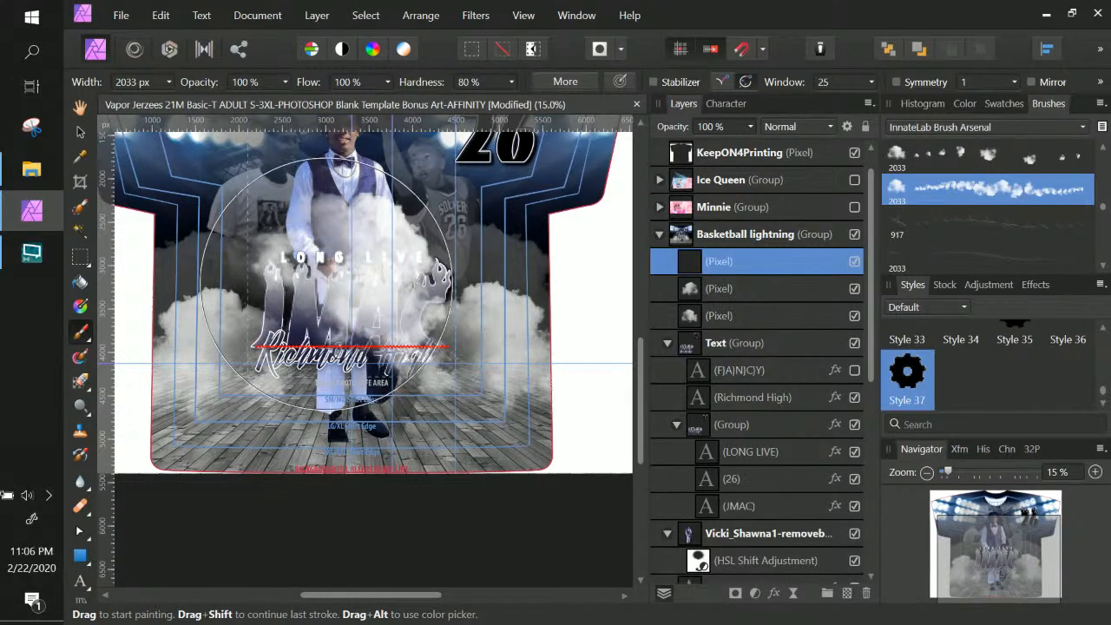
pyautogui.click(81, 130)
# Rotate, resize and reposition the cloud layer into a wide band low on the shirt
pyautogui.moveTo(387, 339); pyautogui.dragTo(399, 364)
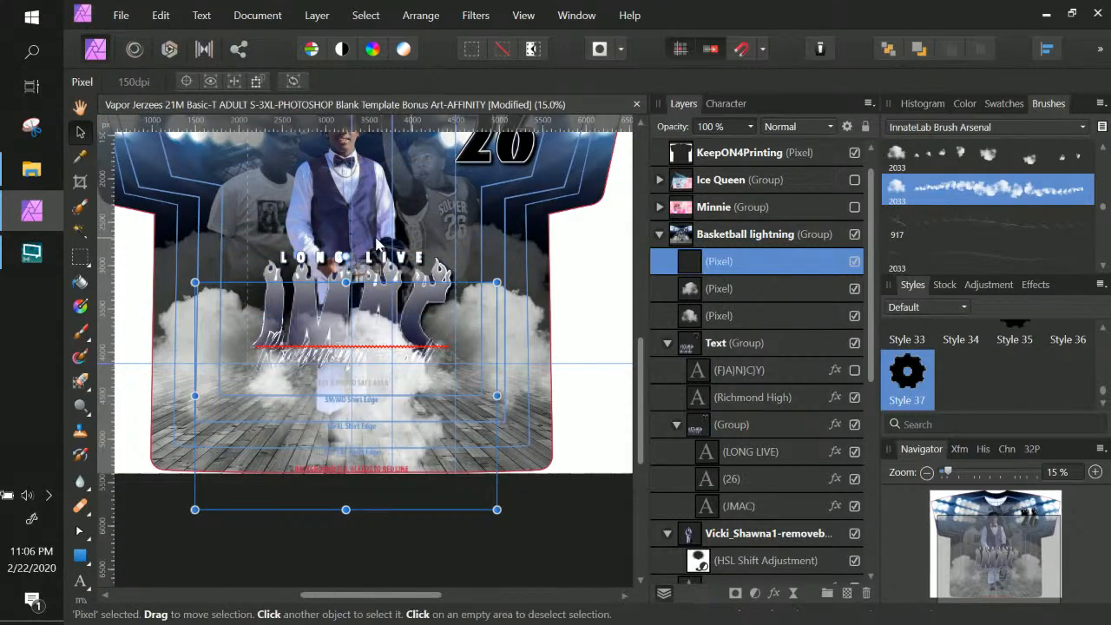
pyautogui.moveTo(345, 256); pyautogui.dragTo(282, 270)
pyautogui.moveTo(428, 223); pyautogui.dragTo(437, 301)
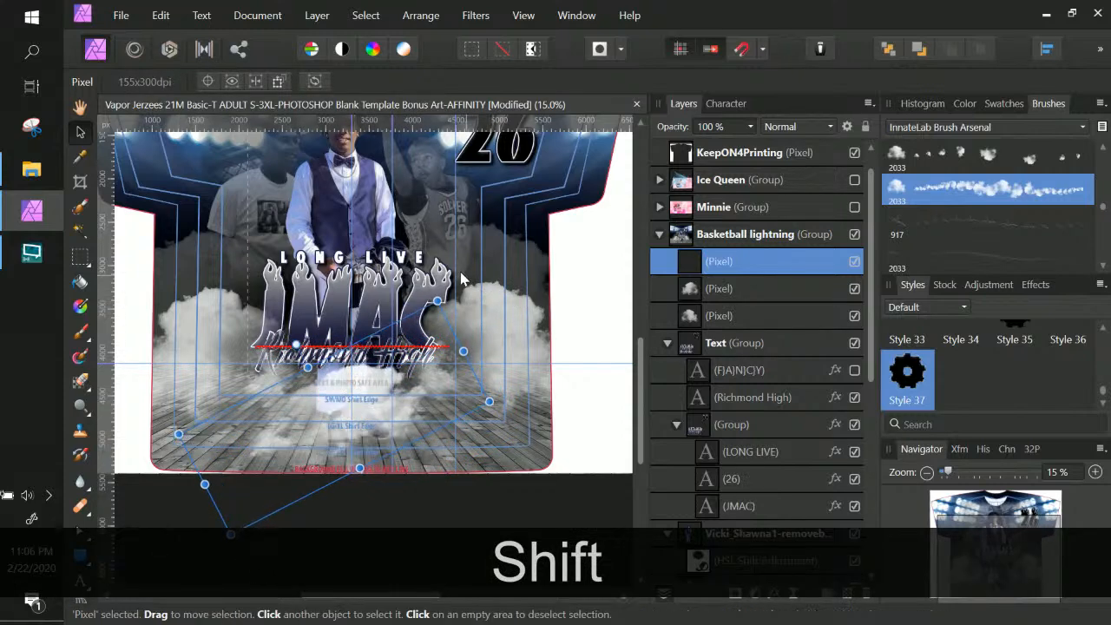
pyautogui.moveTo(296, 343); pyautogui.dragTo(323, 335)
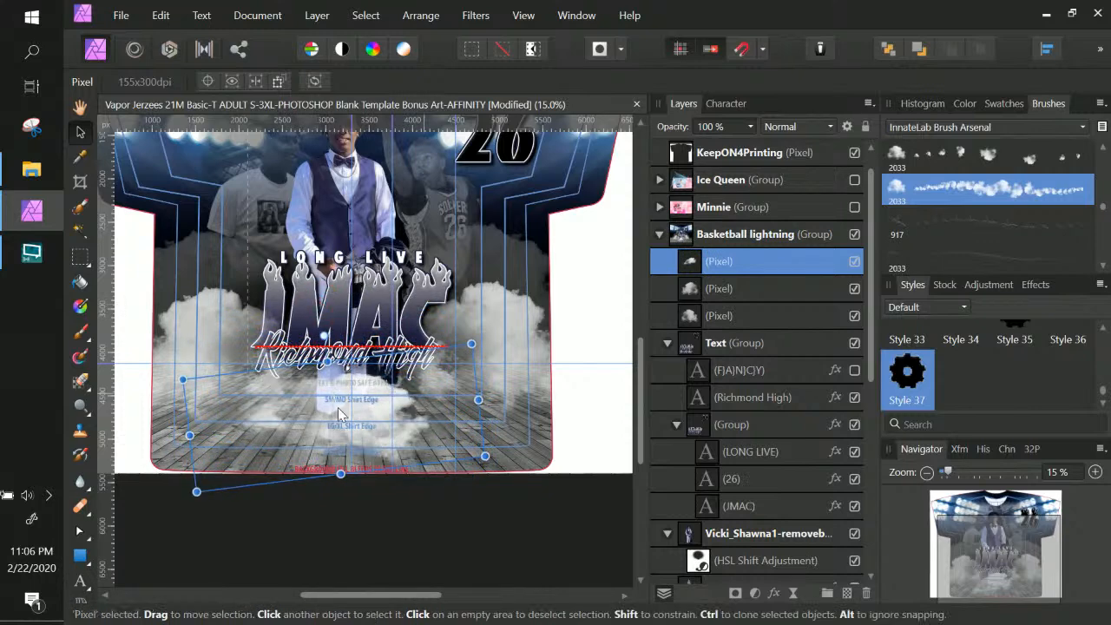
pyautogui.moveTo(364, 411); pyautogui.dragTo(320, 411)
pyautogui.moveTo(438, 399); pyautogui.dragTo(516, 405)
pyautogui.moveTo(376, 432); pyautogui.dragTo(410, 458)
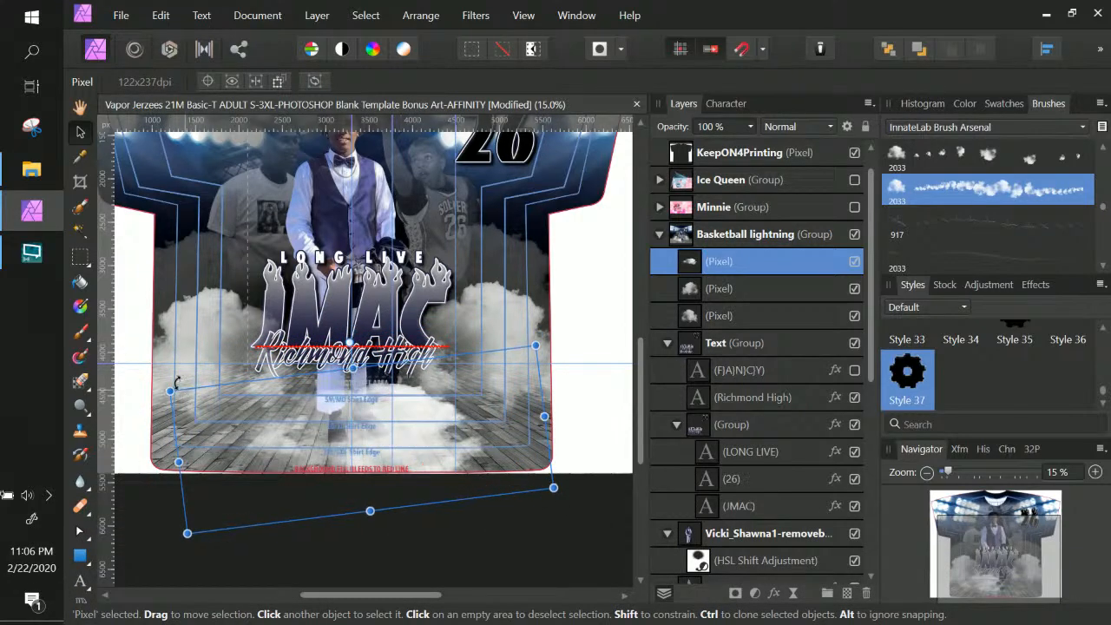
pyautogui.moveTo(170, 392); pyautogui.dragTo(108, 382)
# Stretch the cloud layer far to the left and slightly taller, then commit the transform
pyautogui.moveTo(368, 410); pyautogui.dragTo(425, 423)
pyautogui.hotkey('ctrl', 'z')
pyautogui.moveTo(429, 463); pyautogui.dragTo(525, 467)
pyautogui.moveTo(217, 465); pyautogui.dragTo(3, 415)
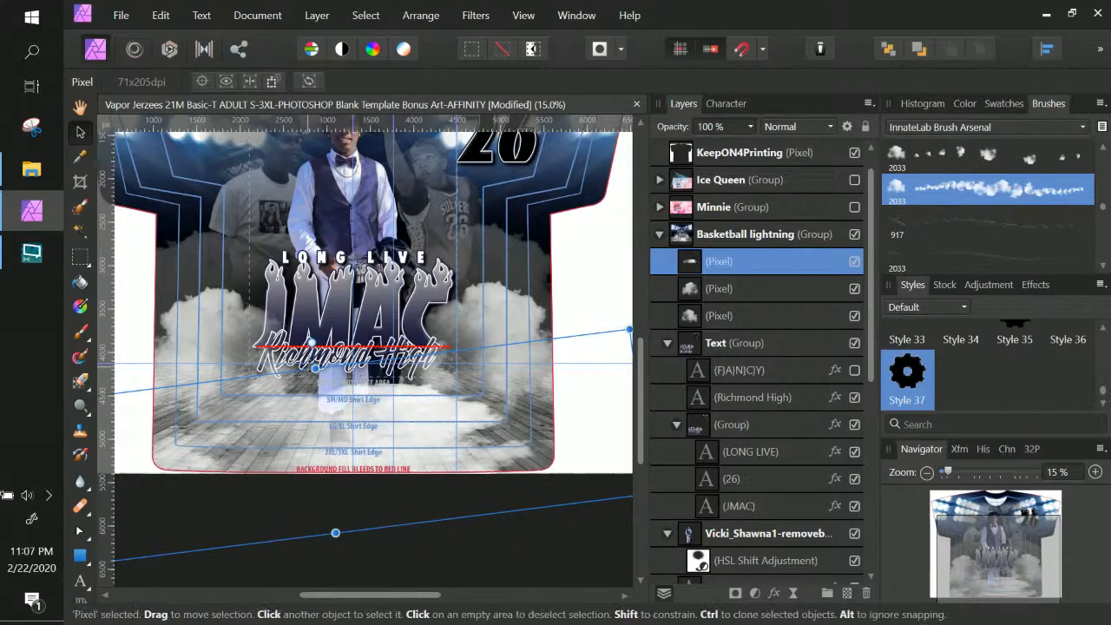
pyautogui.moveTo(314, 368); pyautogui.dragTo(314, 346)
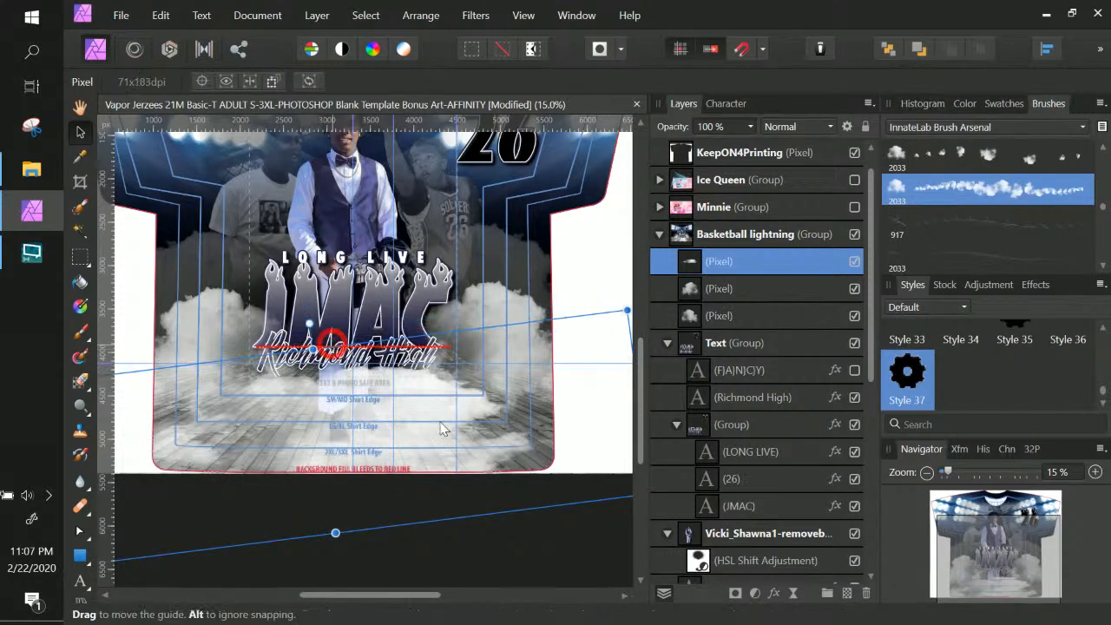
pyautogui.moveTo(430, 460); pyautogui.dragTo(458, 458)
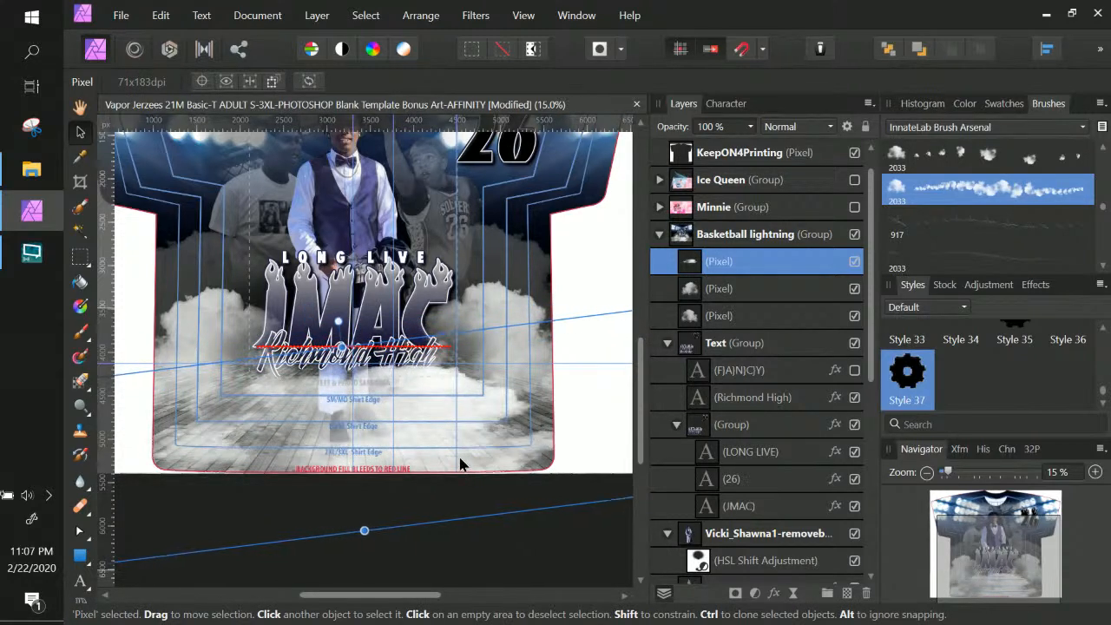
pyautogui.press('Return')
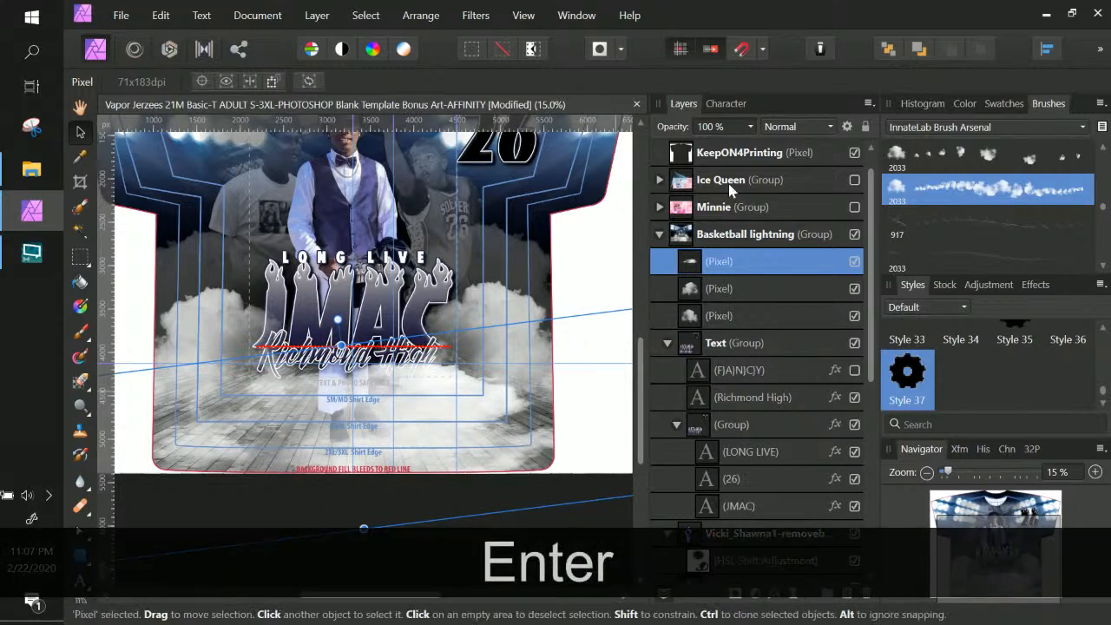
# Fade the cloud layer to 55% opacity and squash it into a thin wisp behind Richmond High
pyautogui.click(751, 128)
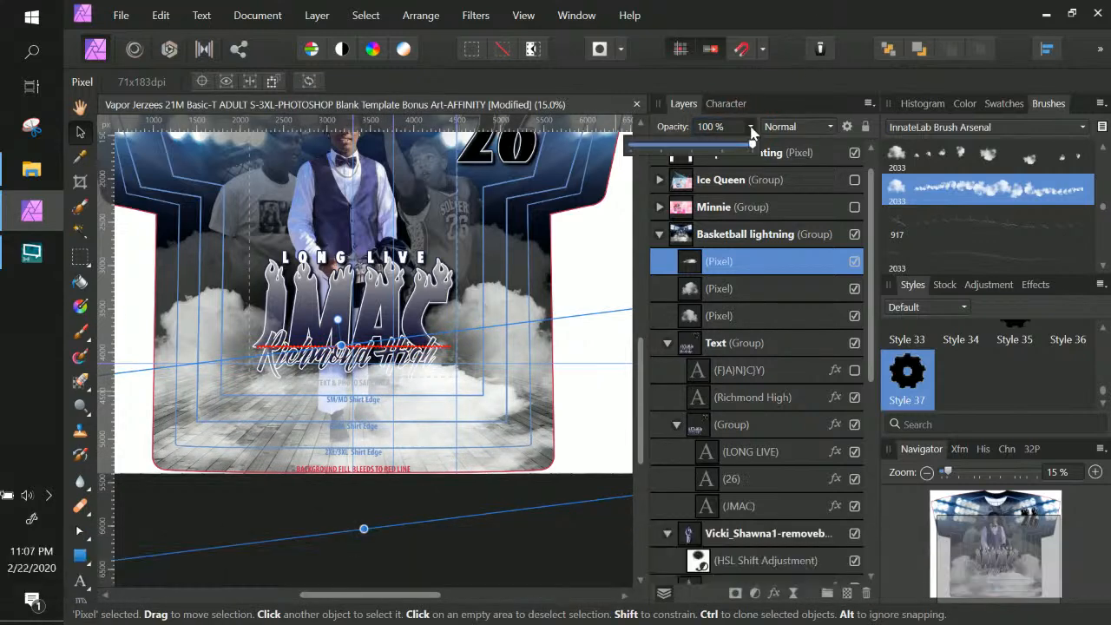
pyautogui.moveTo(727, 152); pyautogui.dragTo(708, 147)
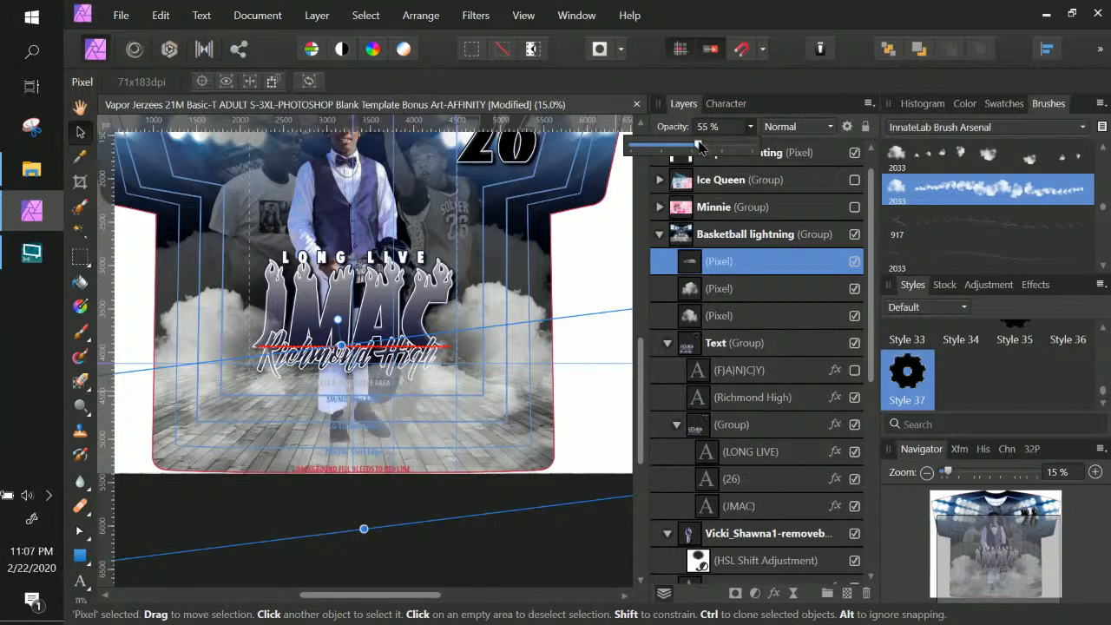
pyautogui.moveTo(493, 435); pyautogui.dragTo(496, 409)
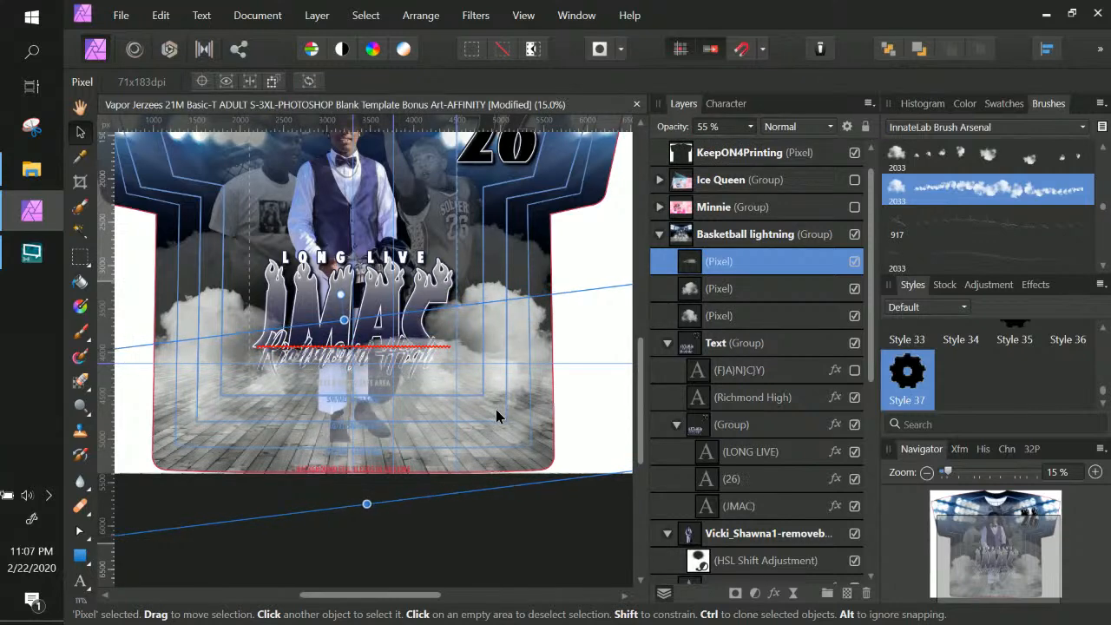
pyautogui.moveTo(343, 320); pyautogui.dragTo(346, 351)
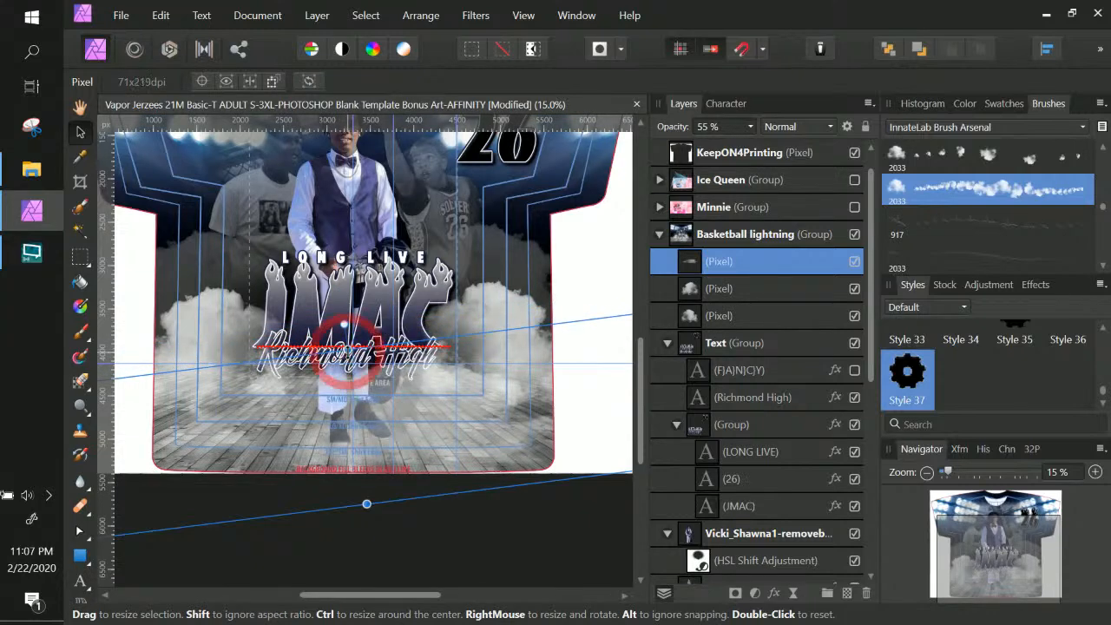
pyautogui.press('Return')
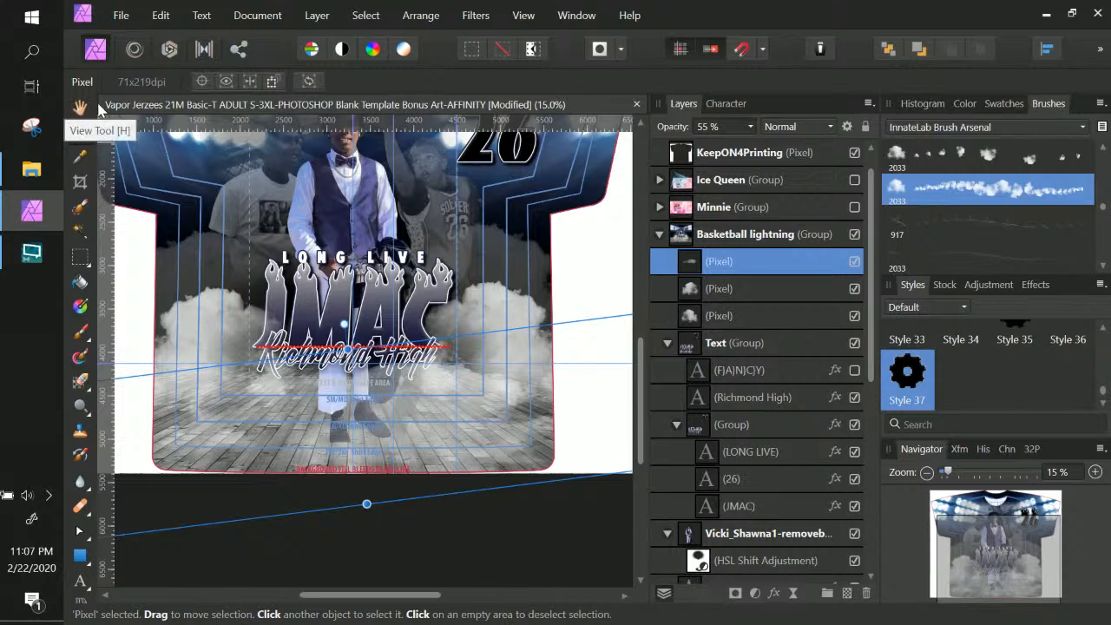
# Select the player photo layer with the Paint Brush active
pyautogui.click(79, 335)
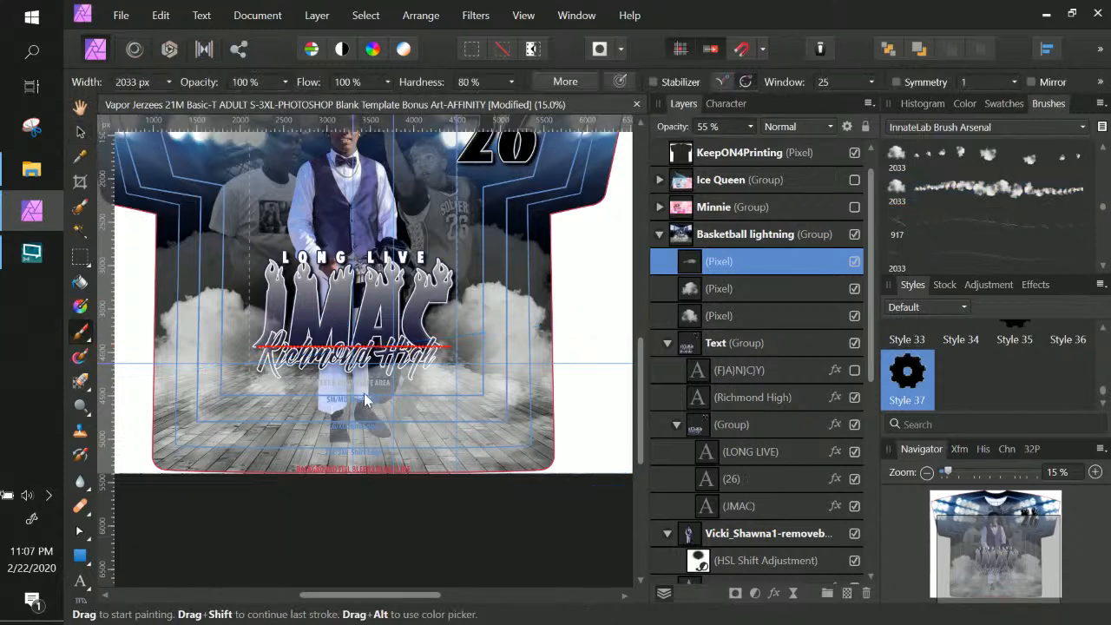
pyautogui.scroll(-5, 735, 364)
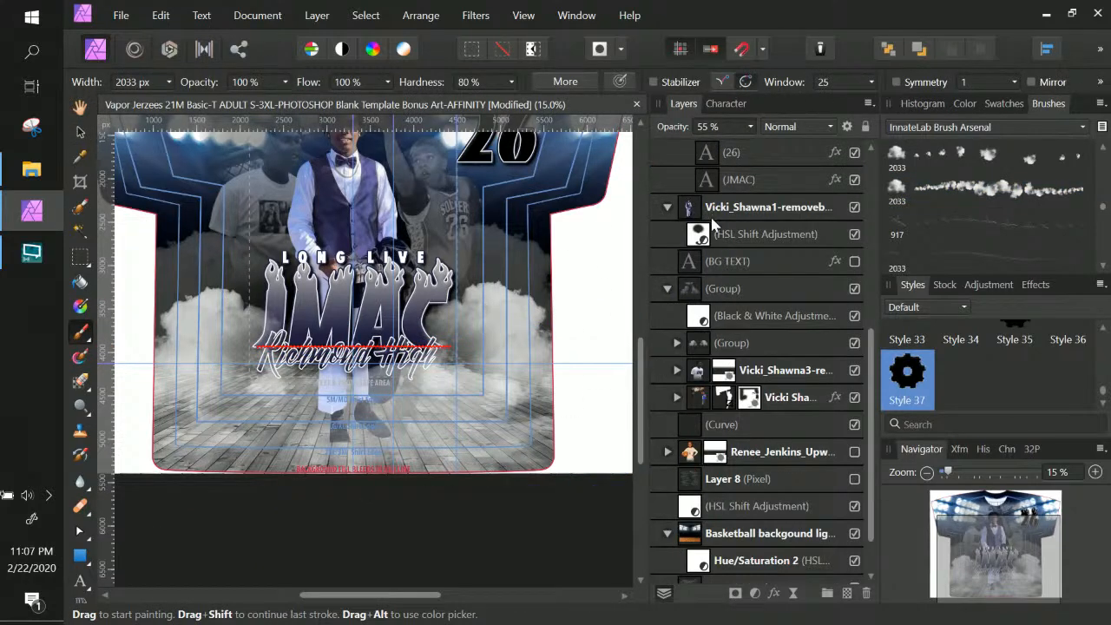
pyautogui.click(713, 212)
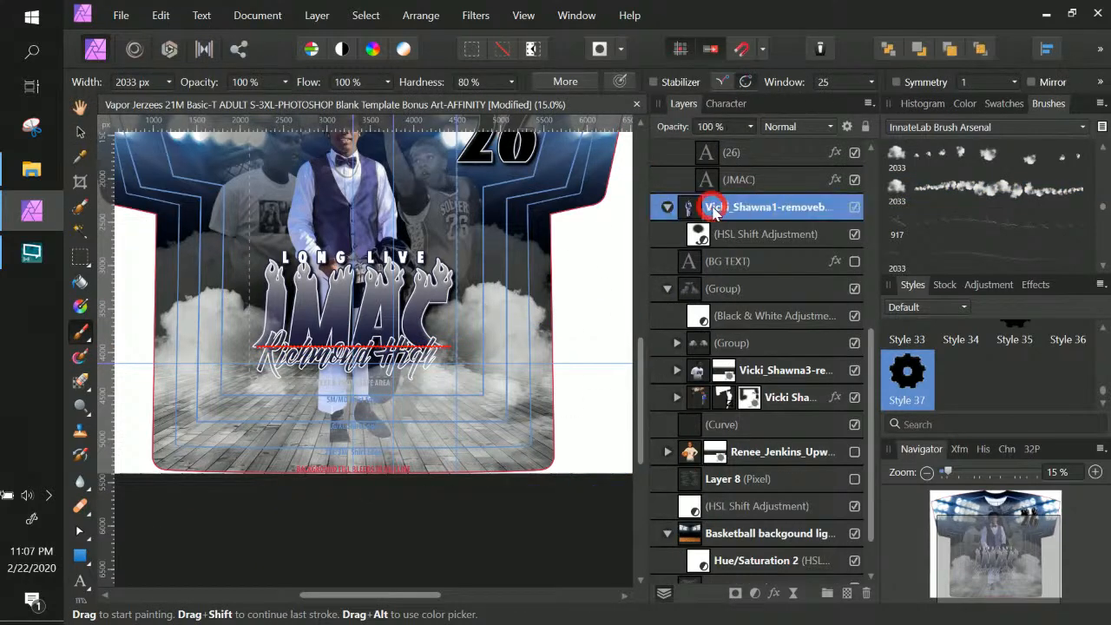
# Add a layer mask to the player photo layer
pyautogui.click(665, 207)
pyautogui.click(666, 209)
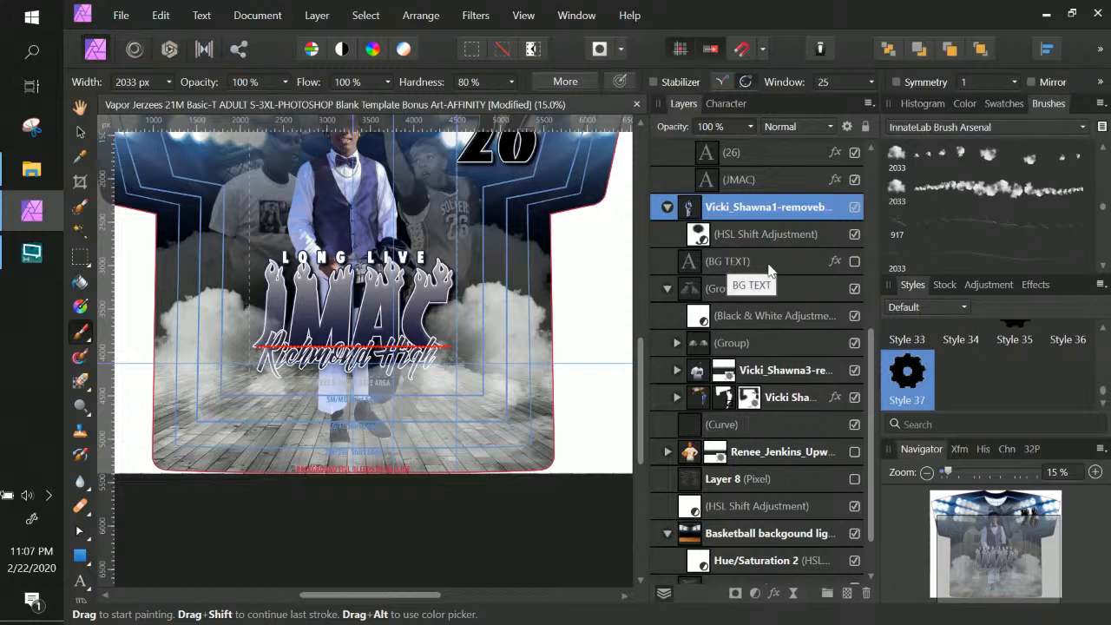
pyautogui.click(702, 236)
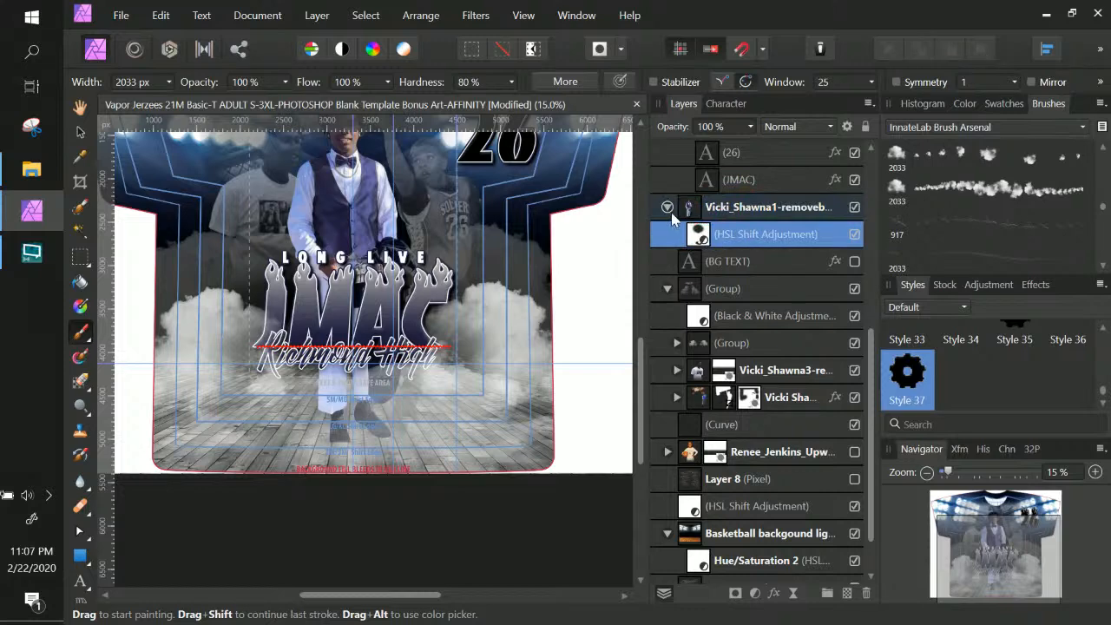
pyautogui.click(716, 216)
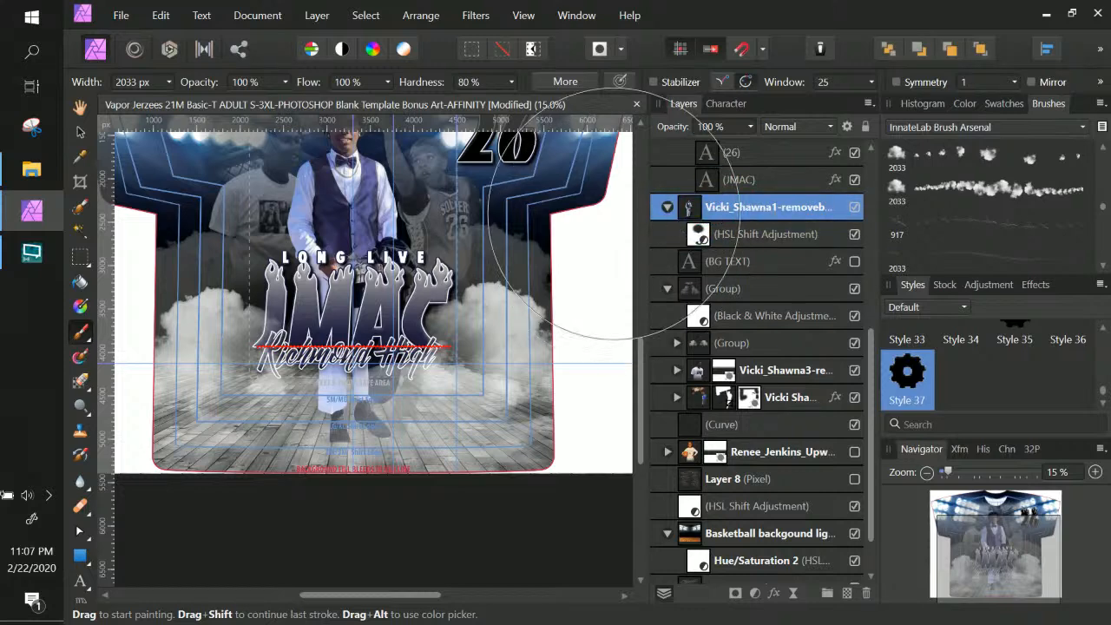
pyautogui.click(734, 594)
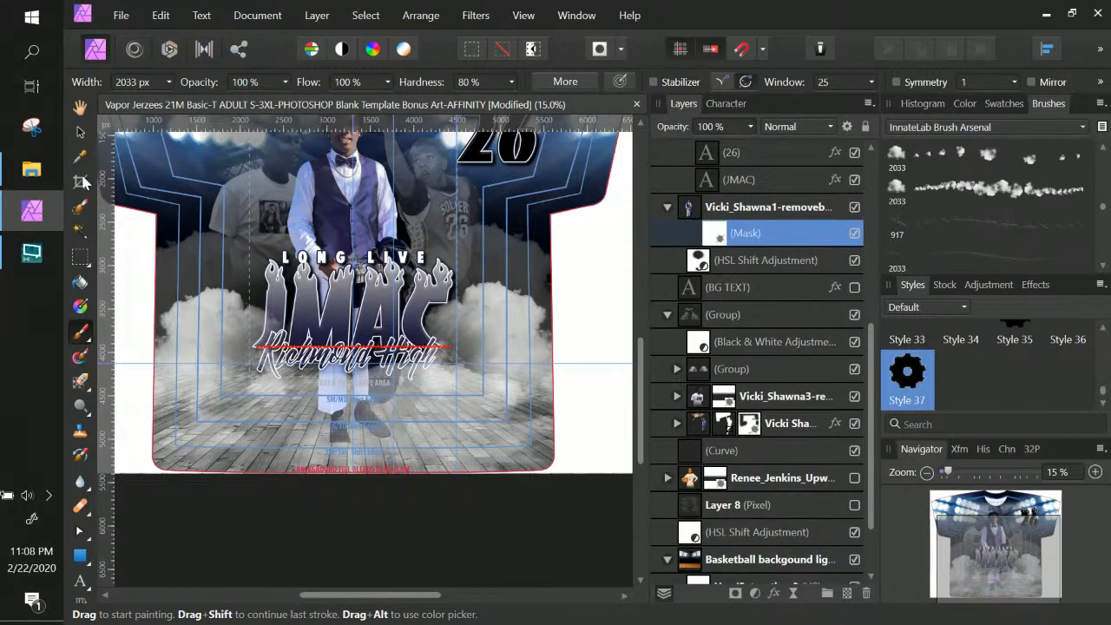
# Choose the soft Basic 128 round brush at 25% flow and widen it to about 1976 px
pyautogui.click(167, 82)
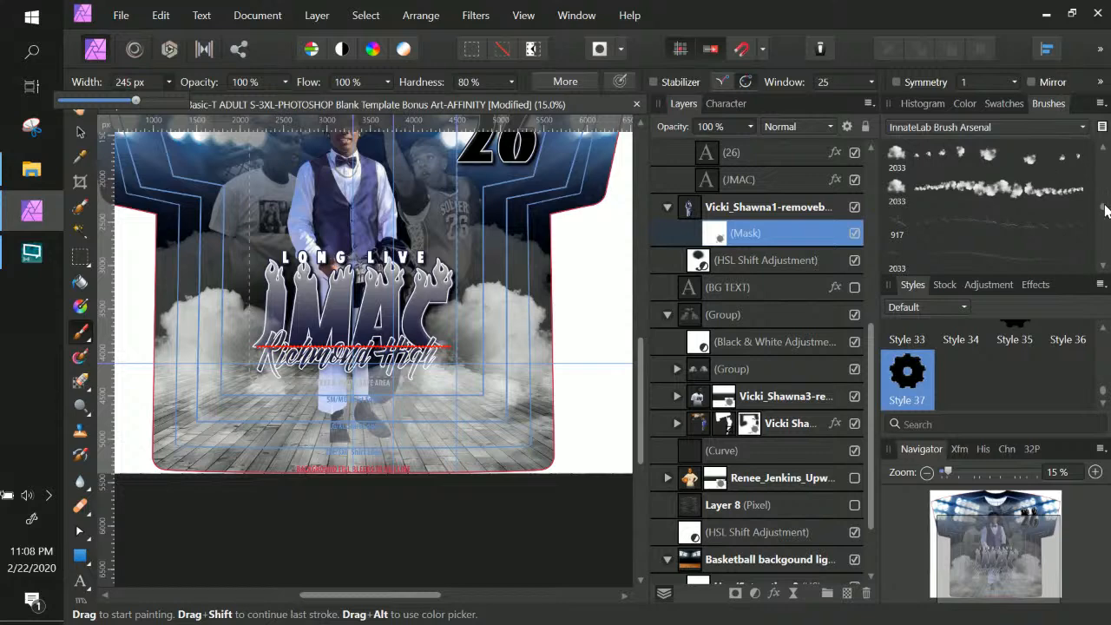
pyautogui.click(1081, 129)
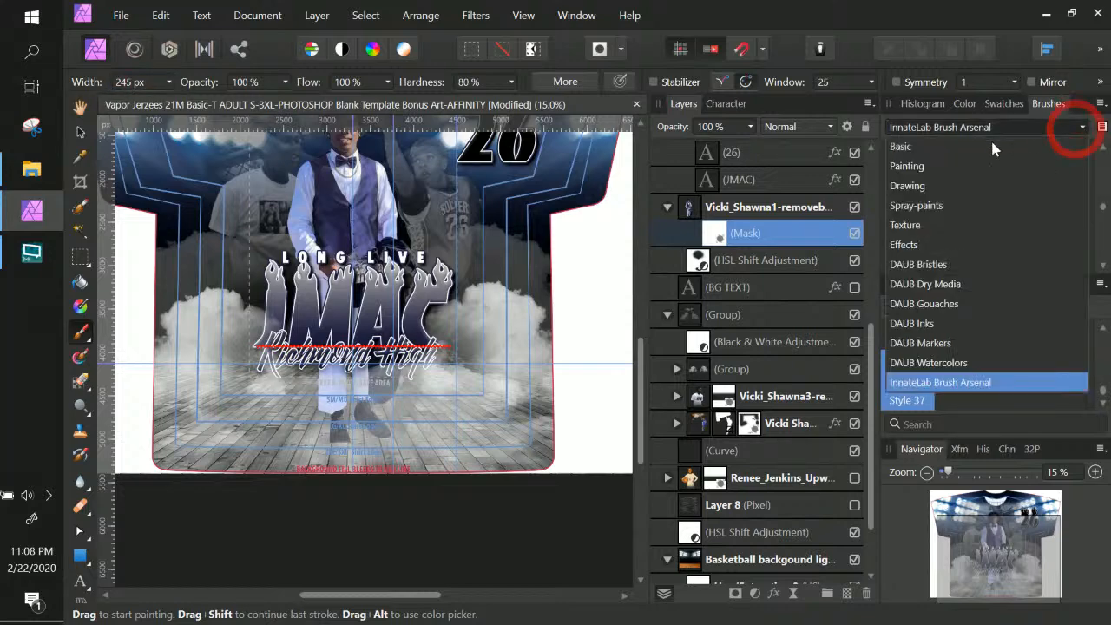
pyautogui.click(912, 149)
pyautogui.click(914, 195)
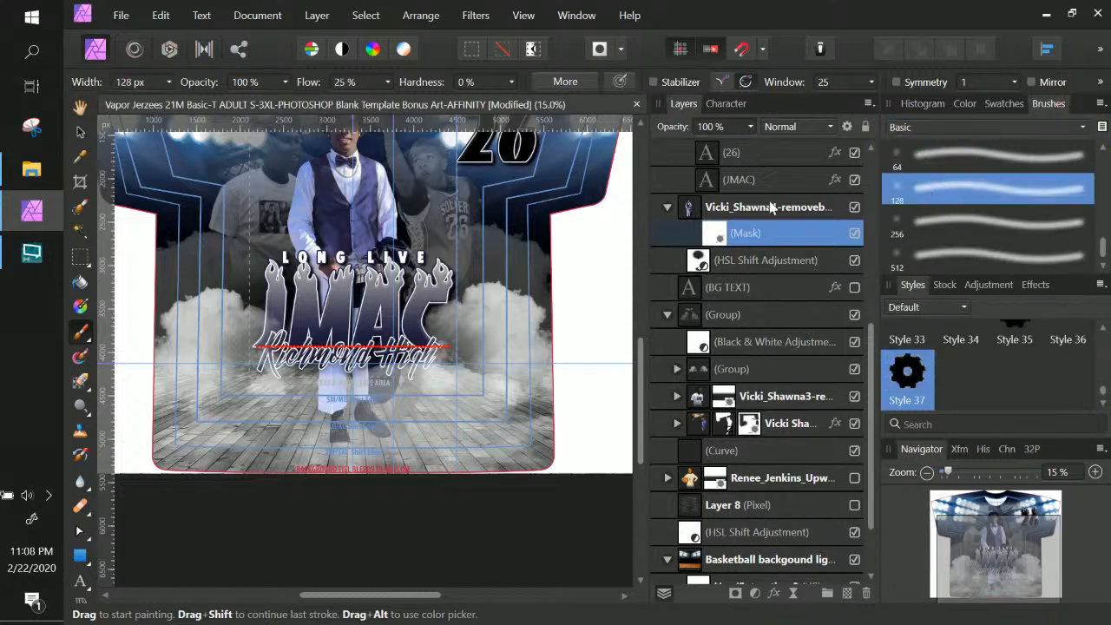
pyautogui.click(169, 82)
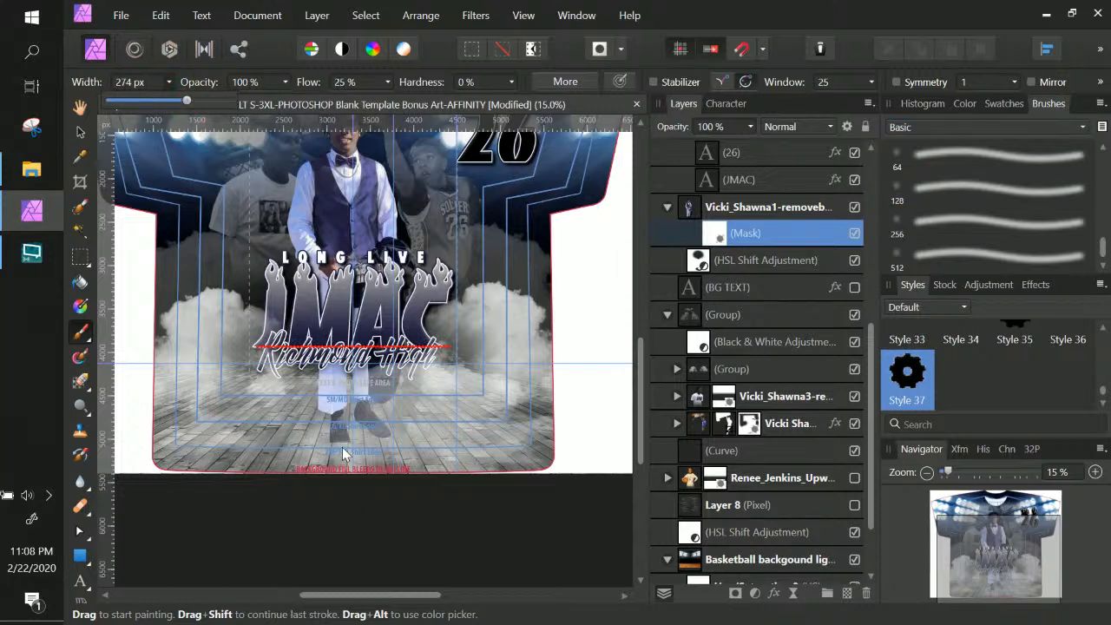
pyautogui.click(168, 81)
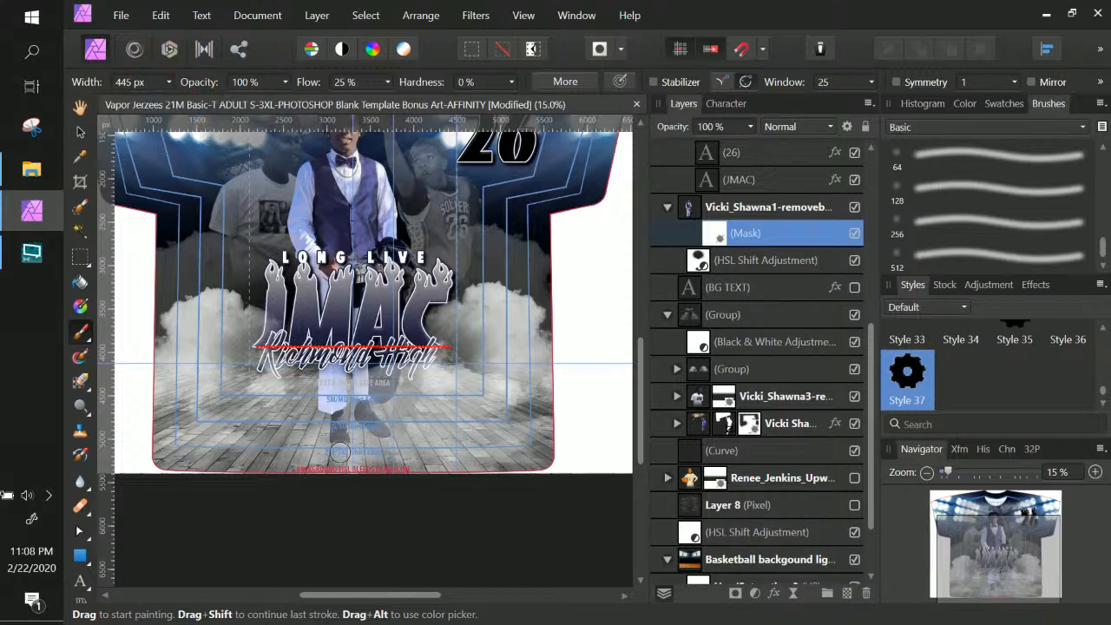
pyautogui.click(169, 82)
# Set the paint colour to black
pyautogui.click(965, 104)
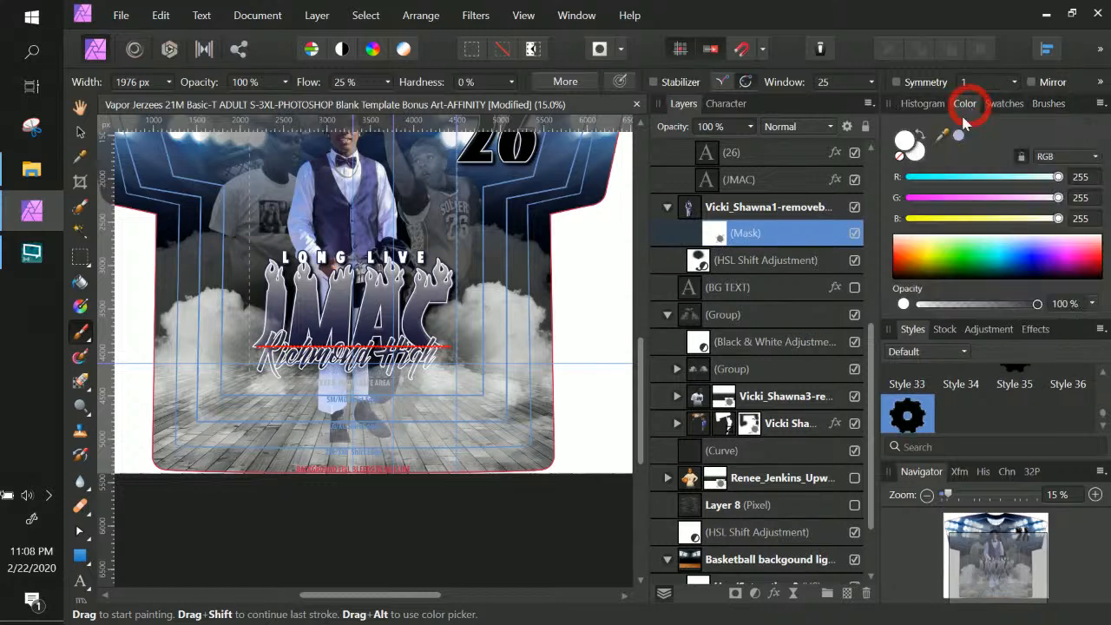
pyautogui.doubleClick(908, 149)
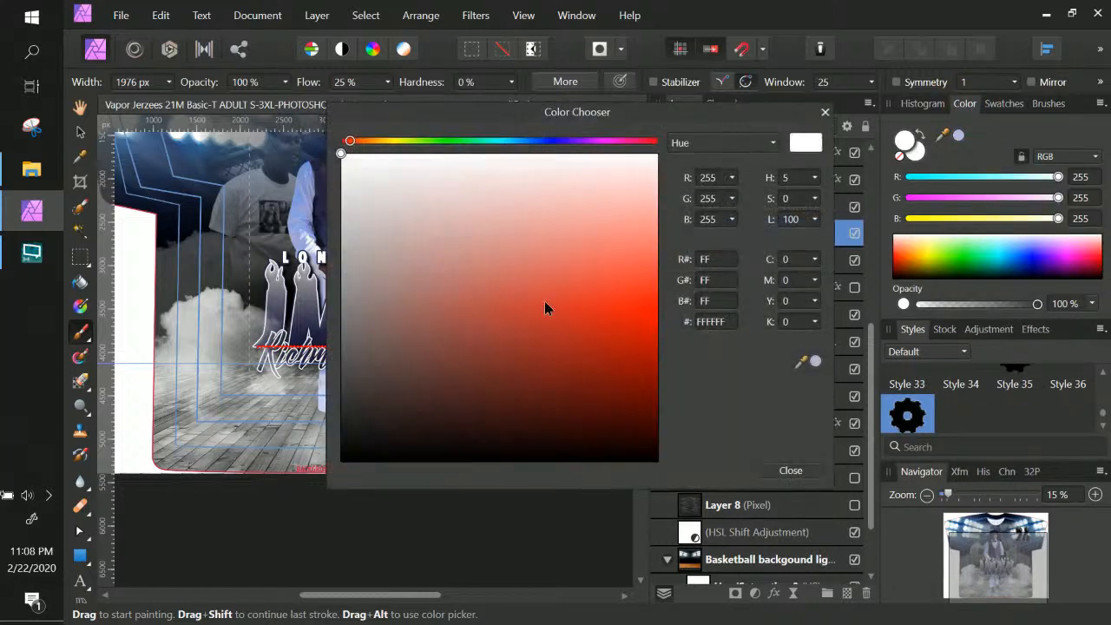
pyautogui.moveTo(545, 307); pyautogui.dragTo(340, 462)
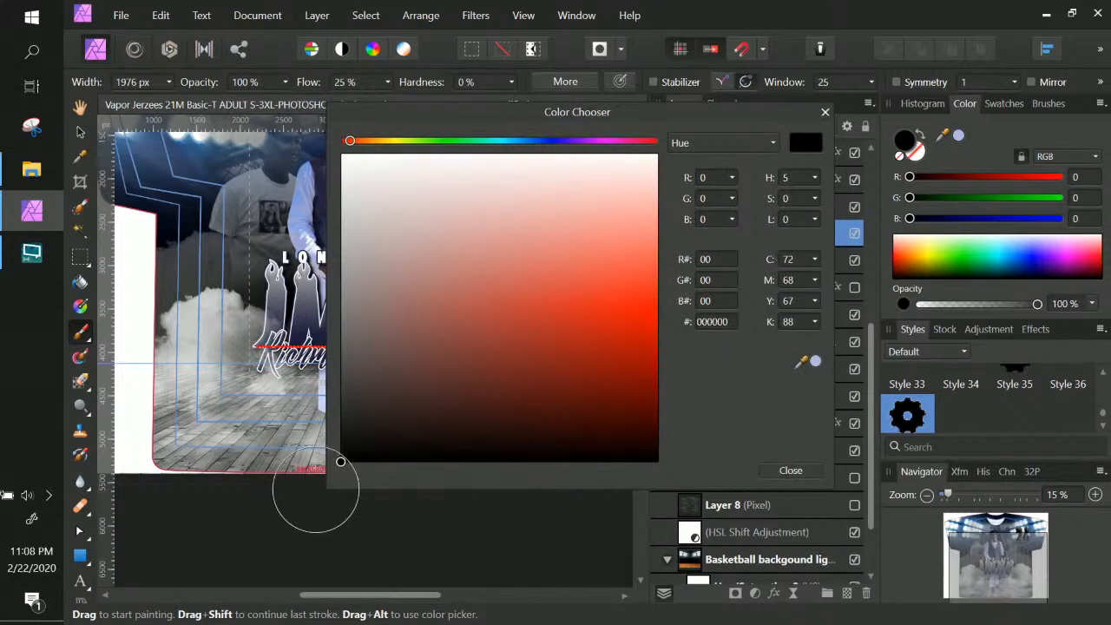
pyautogui.click(805, 475)
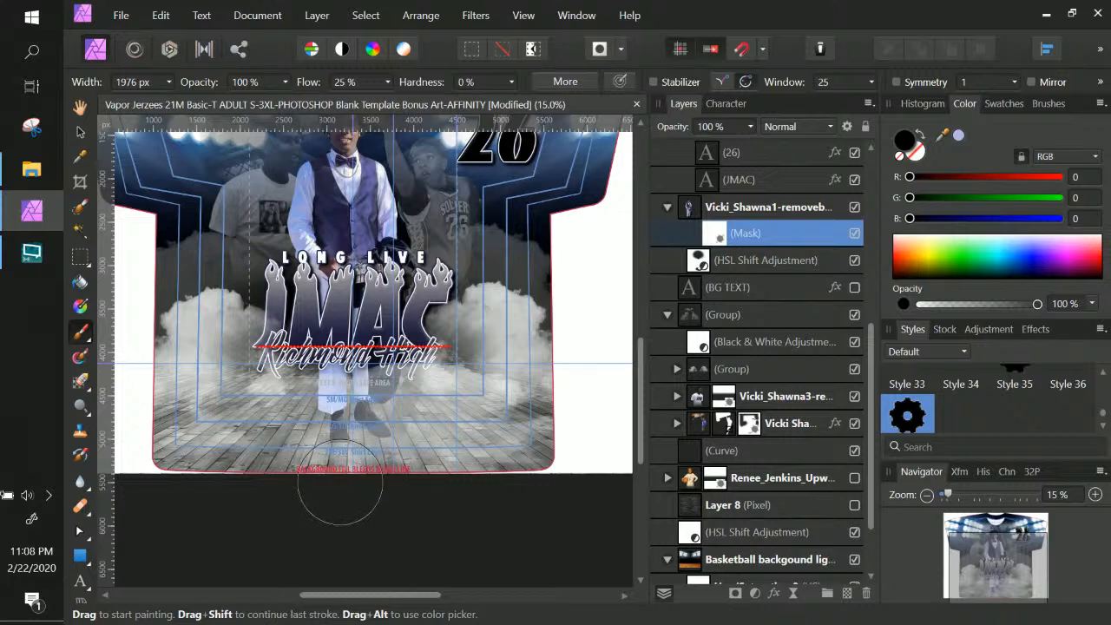
# Paint the player's mask over his shoes to fade them into the court floor
pyautogui.moveTo(360, 484)
pyautogui.mouseDown()
pyautogui.moveTo(312, 481)
pyautogui.moveTo(309, 467)
pyautogui.moveTo(354, 498)
pyautogui.moveTo(315, 477)
pyautogui.moveTo(338, 497)
pyautogui.moveTo(317, 485)
pyautogui.moveTo(362, 492)
pyautogui.moveTo(335, 488)
pyautogui.mouseUp()
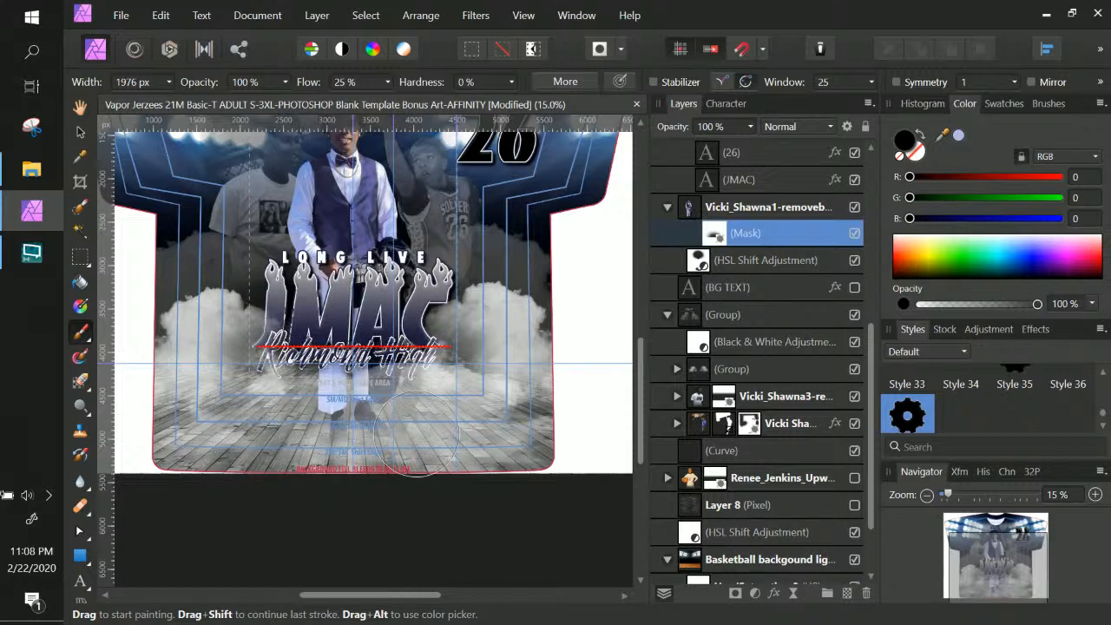
pyautogui.scroll(1, 329, 455)
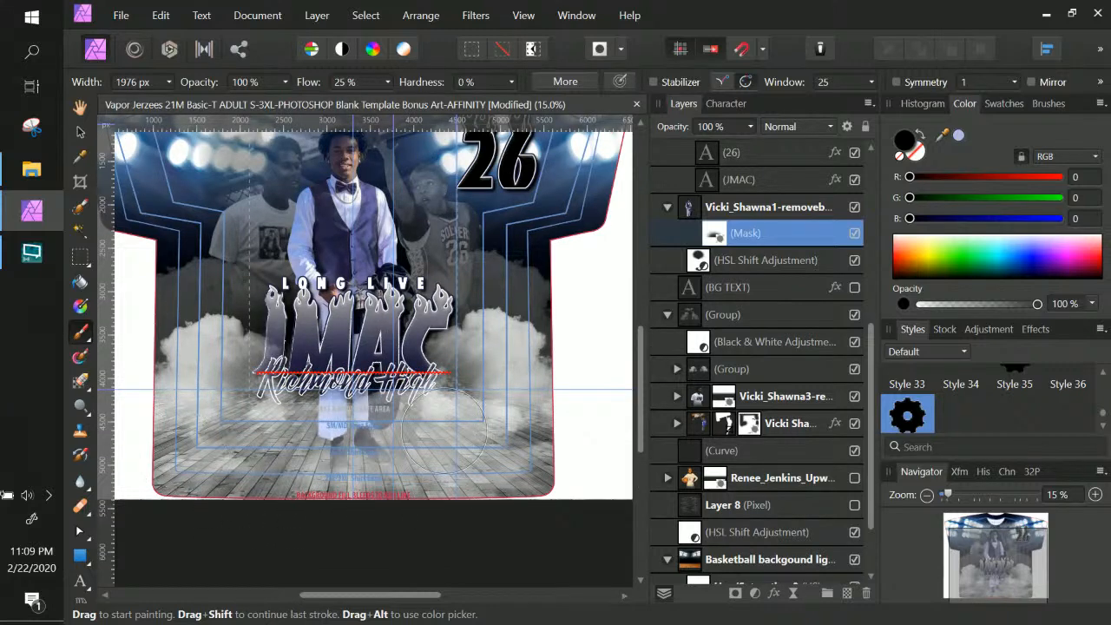
pyautogui.scroll(3, 451, 451)
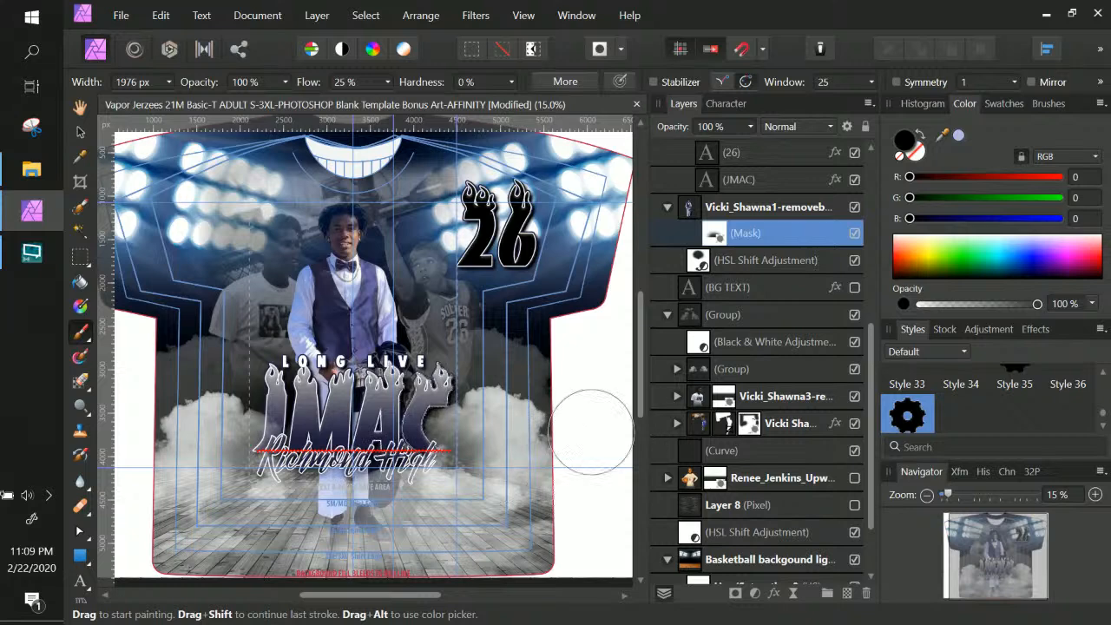
# Nudge the flaming 26 slightly up and left on the shirt's upper right
pyautogui.click(81, 132)
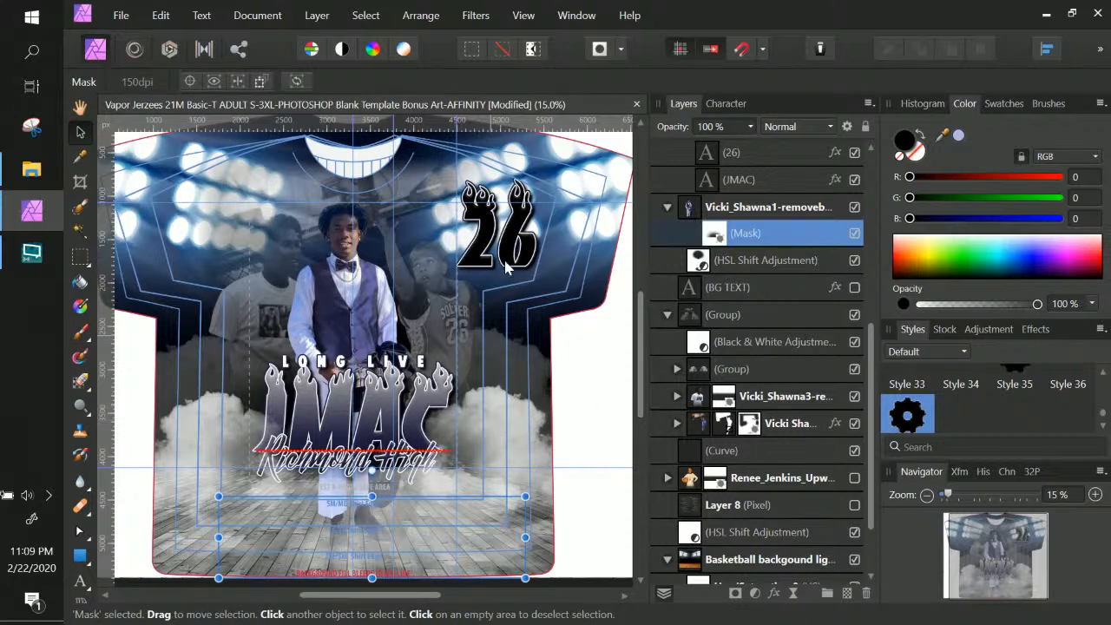
pyautogui.rightClick(486, 241)
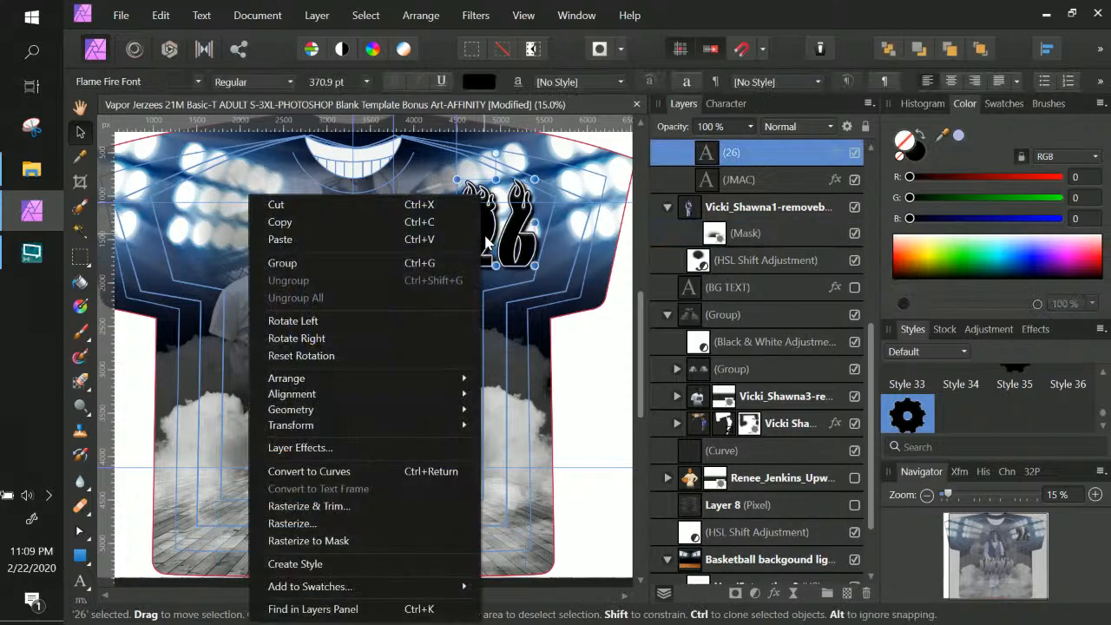
pyautogui.moveTo(510, 248); pyautogui.dragTo(490, 250)
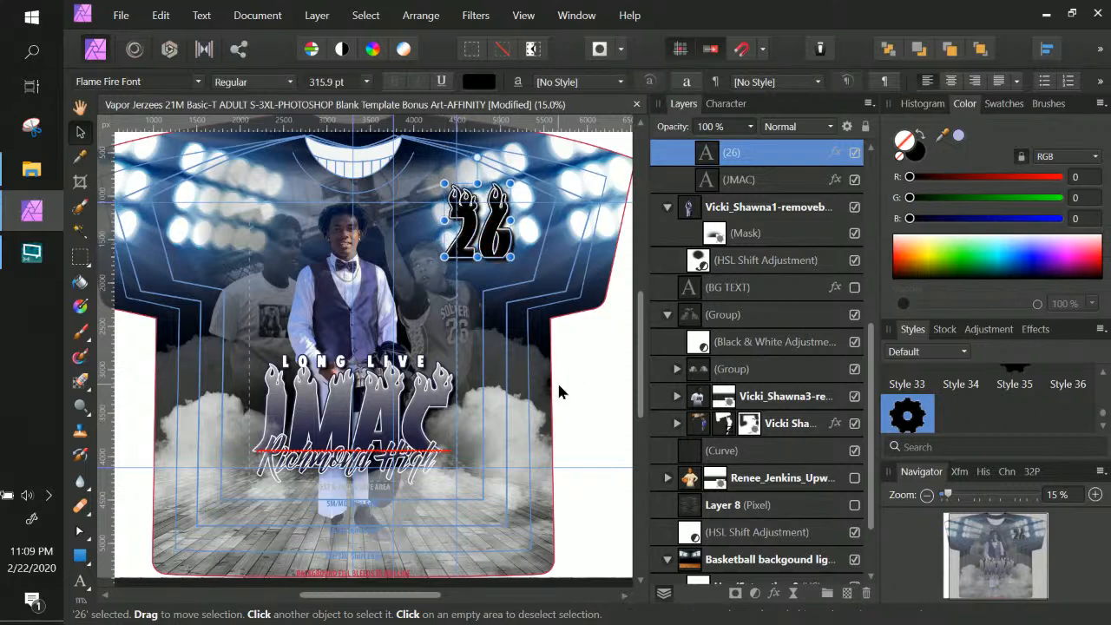
pyautogui.click(621, 369)
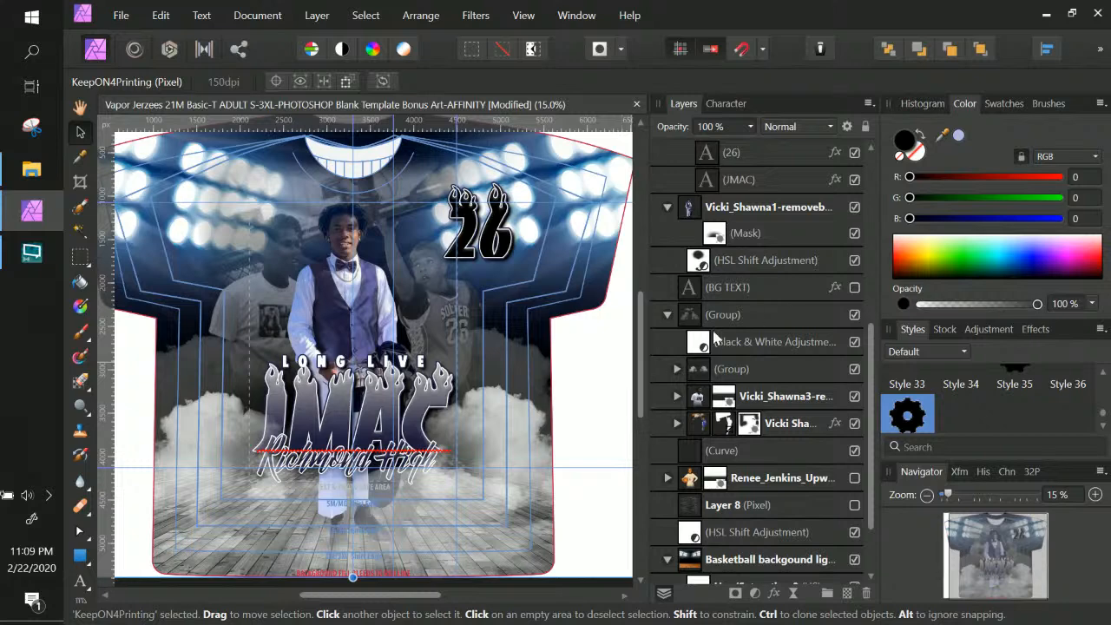
pyautogui.click(765, 289)
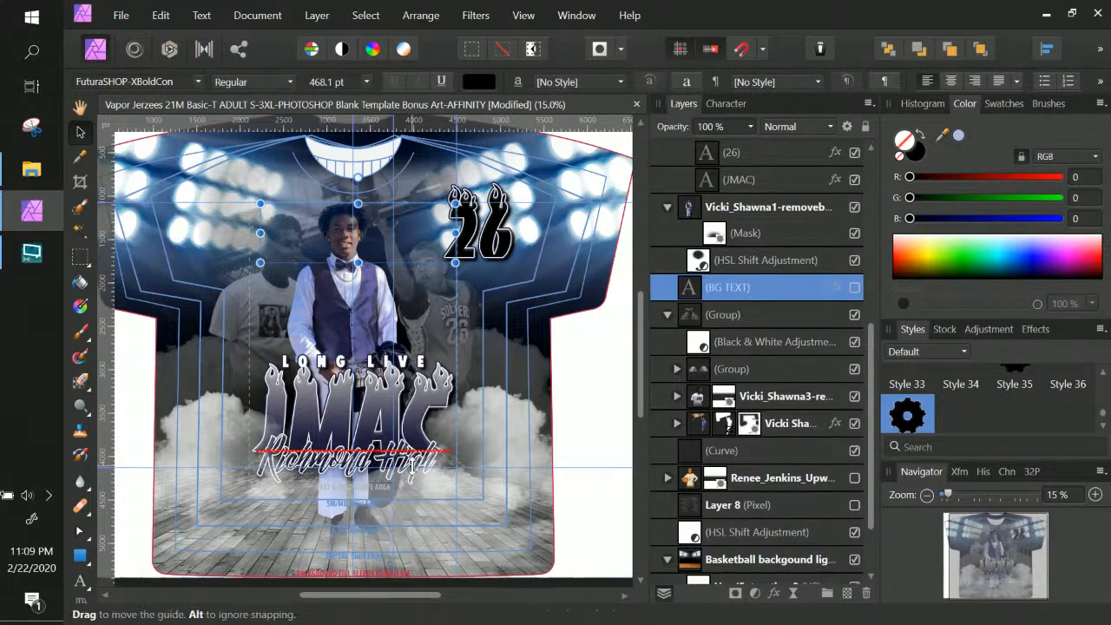
pyautogui.scroll(-3, 728, 308)
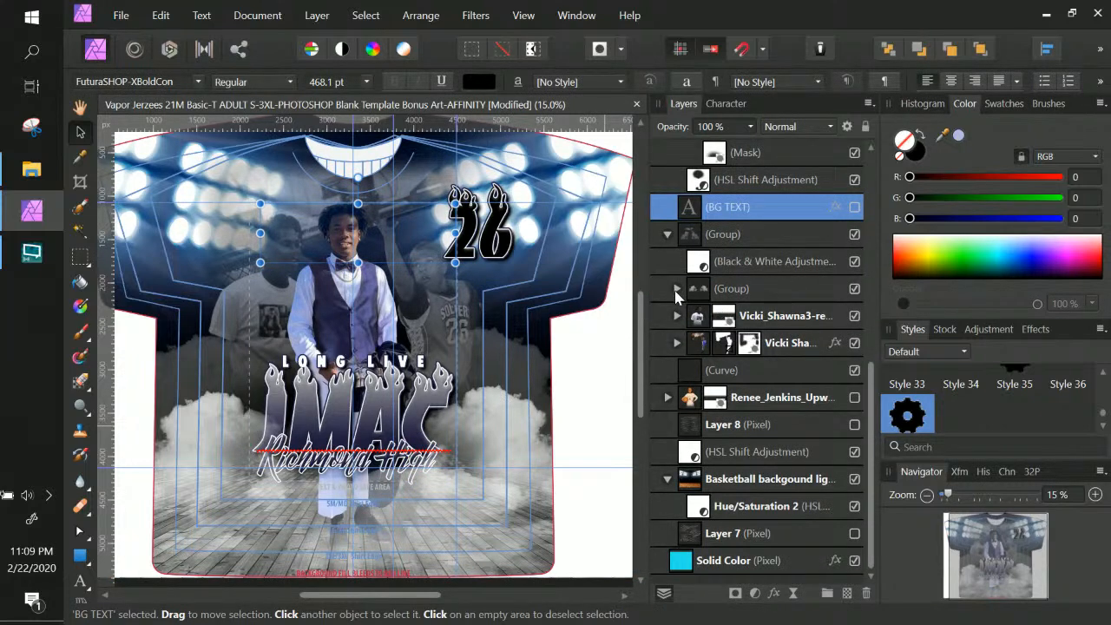
pyautogui.scroll(9, 675, 292)
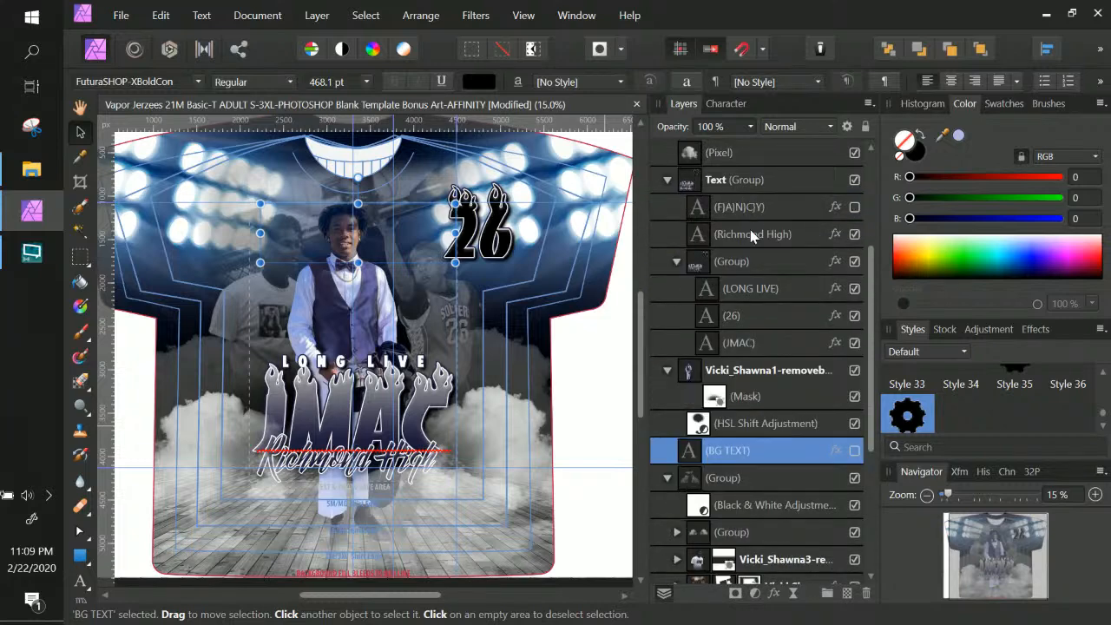
pyautogui.click(750, 233)
pyautogui.scroll(3, 749, 229)
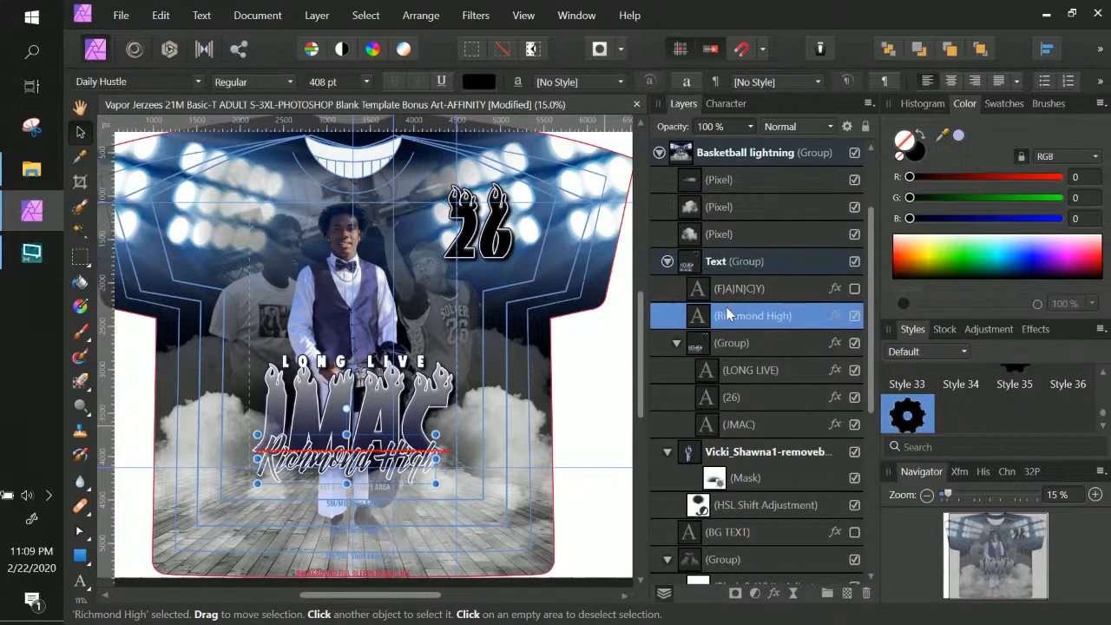
pyautogui.click(736, 208)
pyautogui.click(744, 180)
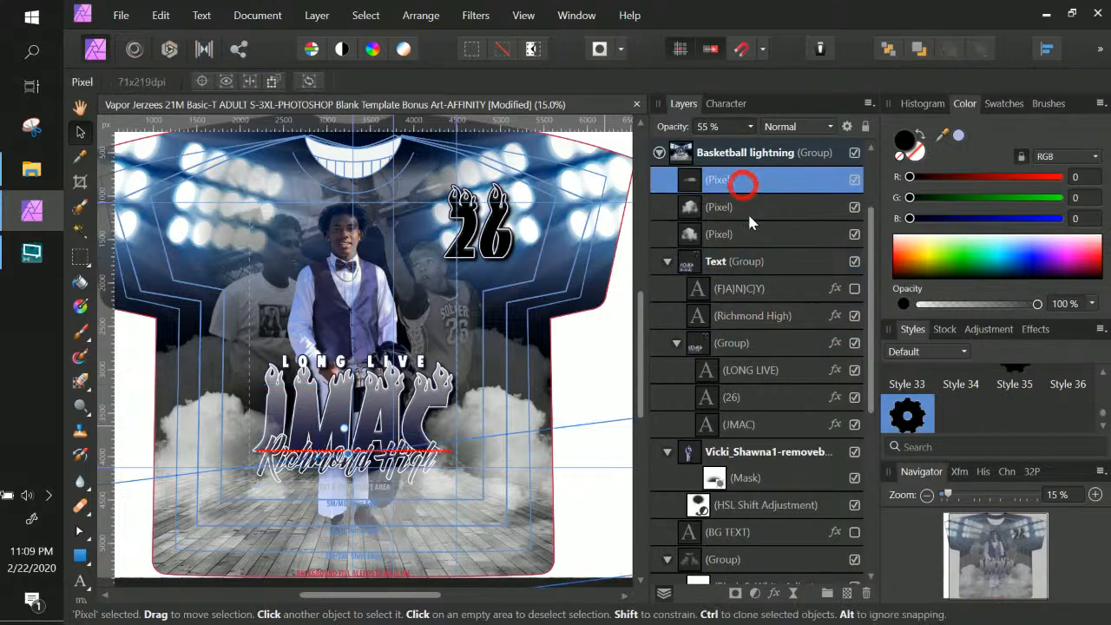
pyautogui.keyDown('shift'); pyautogui.click(747, 230); pyautogui.keyUp('shift')
pyautogui.moveTo(762, 184); pyautogui.dragTo(749, 213)
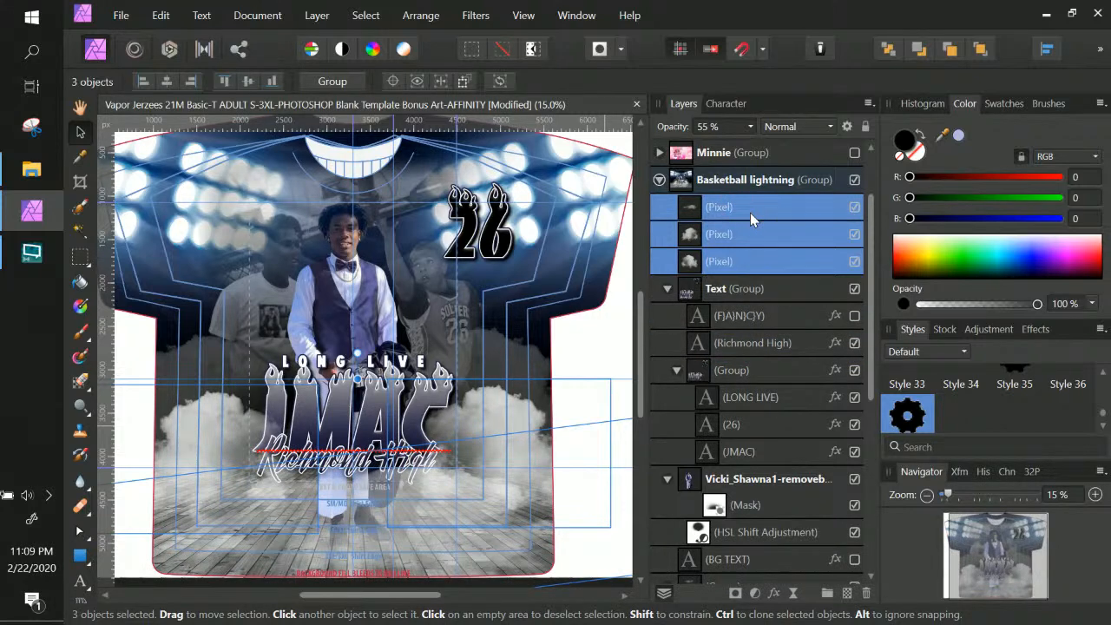
pyautogui.click(745, 210)
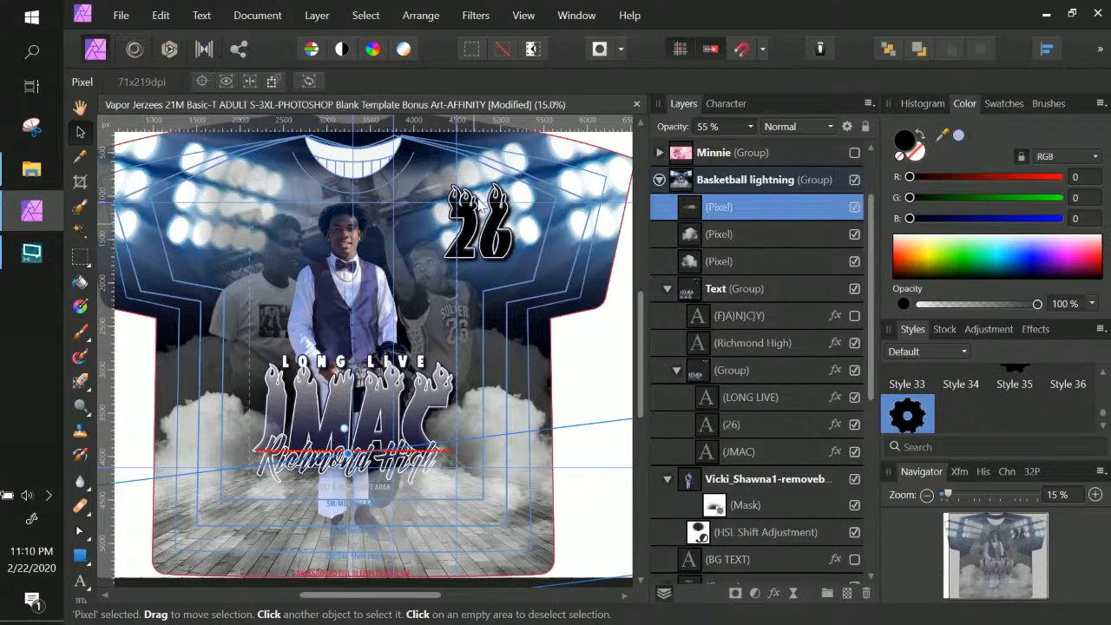
# Give the 26 layer a dark navy Color Overlay, sampled blue from the artwork and desaturated
pyautogui.click(756, 423)
pyautogui.click(831, 423)
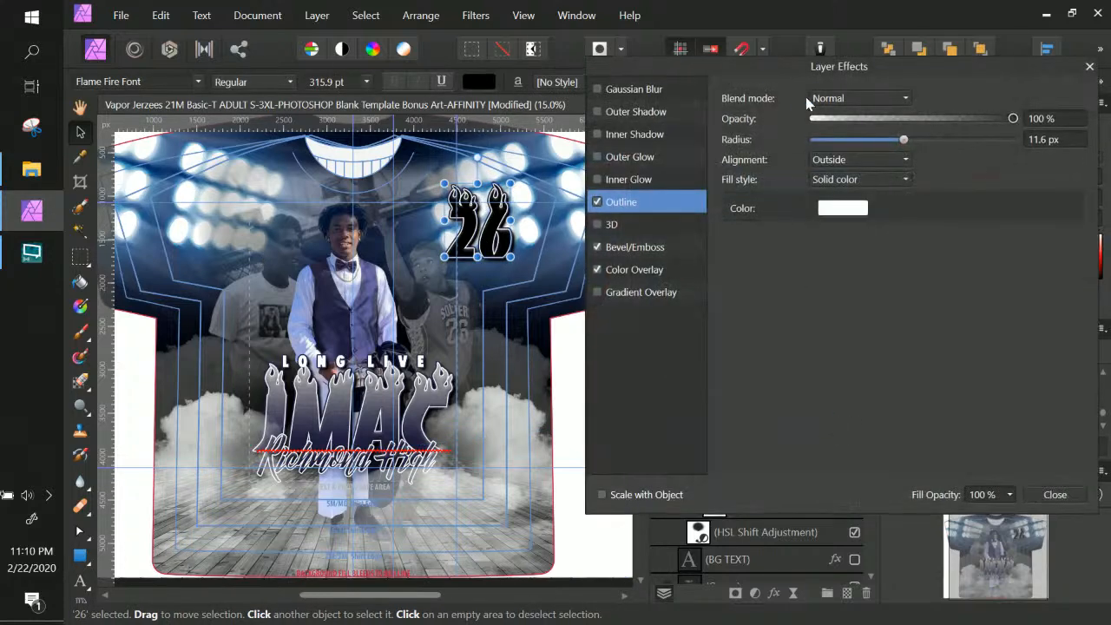
pyautogui.click(631, 269)
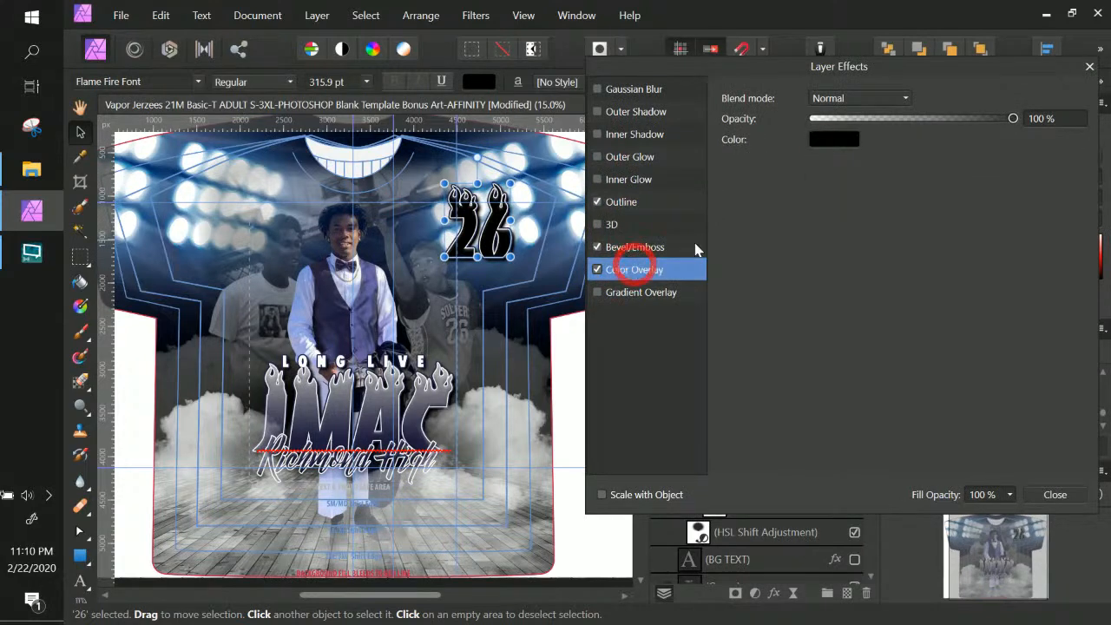
pyautogui.click(833, 139)
pyautogui.moveTo(597, 224); pyautogui.dragTo(323, 324)
pyautogui.click(929, 169)
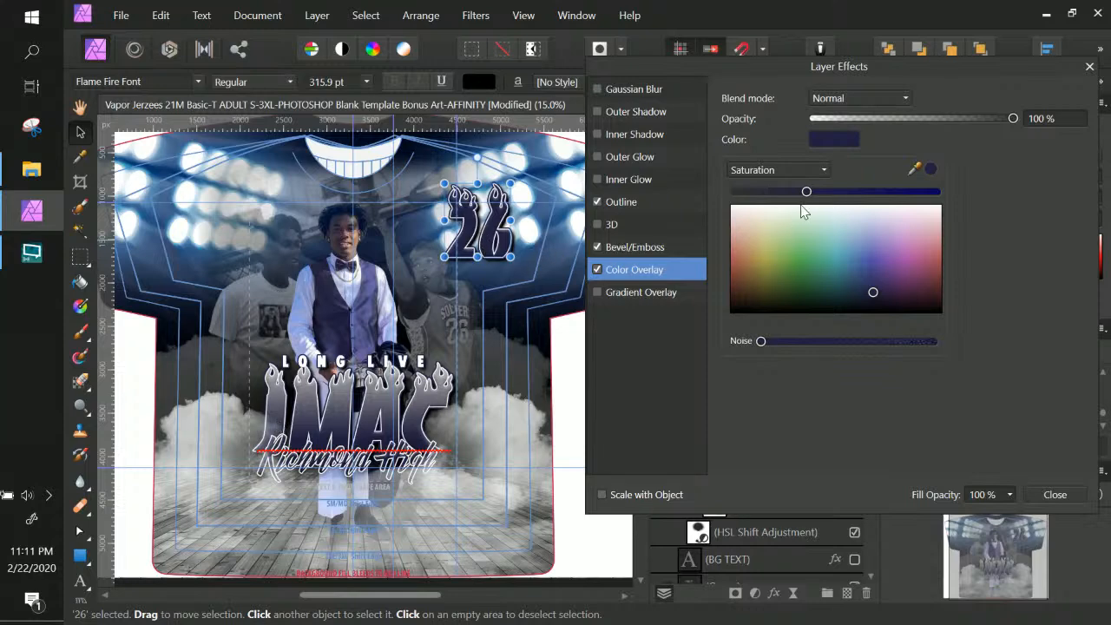
pyautogui.moveTo(806, 192)
pyautogui.mouseDown()
pyautogui.moveTo(793, 192)
pyautogui.moveTo(802, 192)
pyautogui.mouseUp()
pyautogui.click(1046, 491)
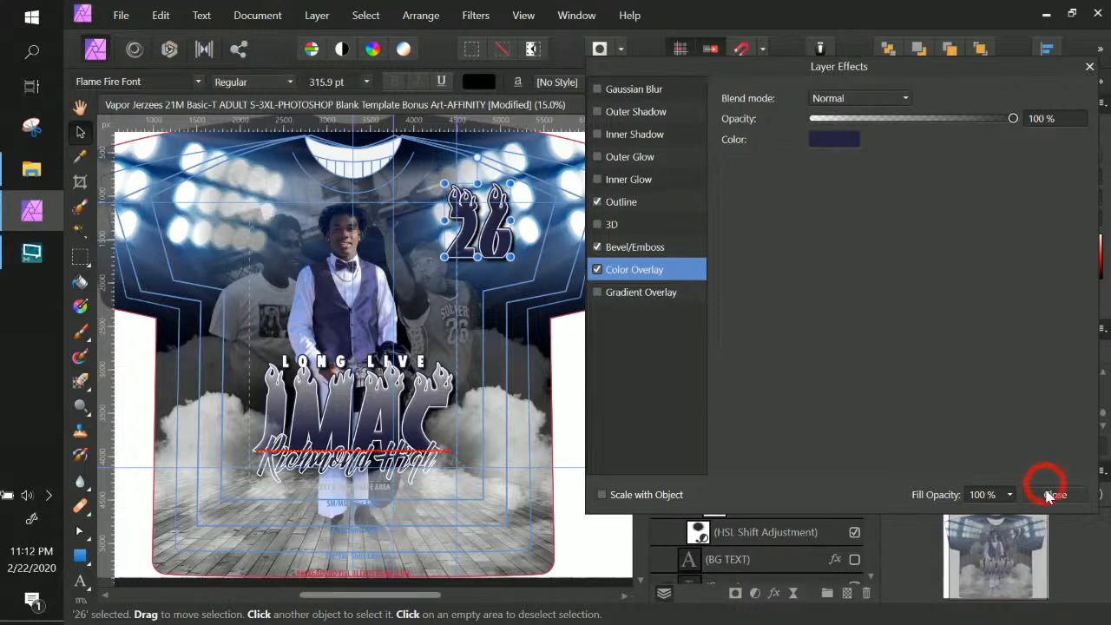
pyautogui.click(1048, 493)
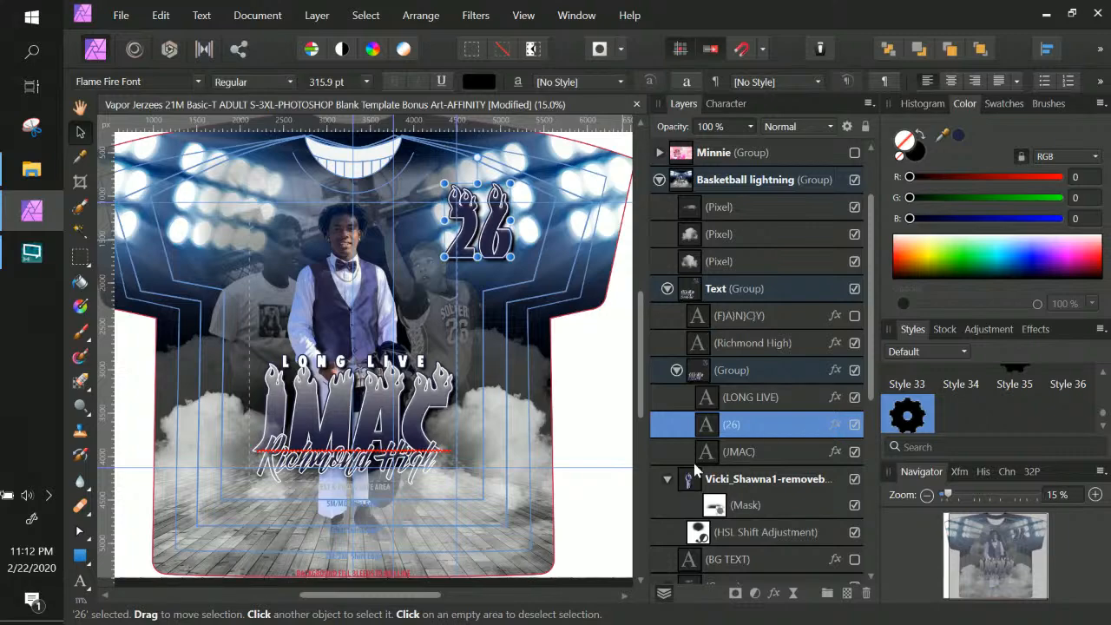
# Collapse the Basketball lightning group in the Layers panel
pyautogui.press('space')
pyautogui.moveTo(372, 353); pyautogui.dragTo(334, 387)
pyautogui.press('ctrl+KP_Subtract')
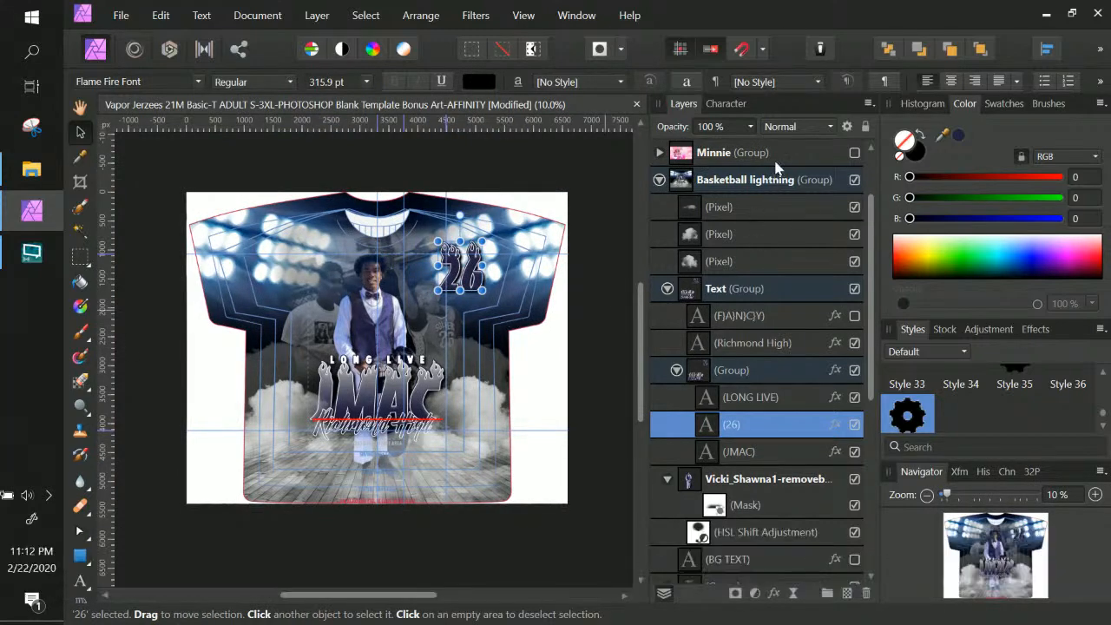
pyautogui.click(658, 180)
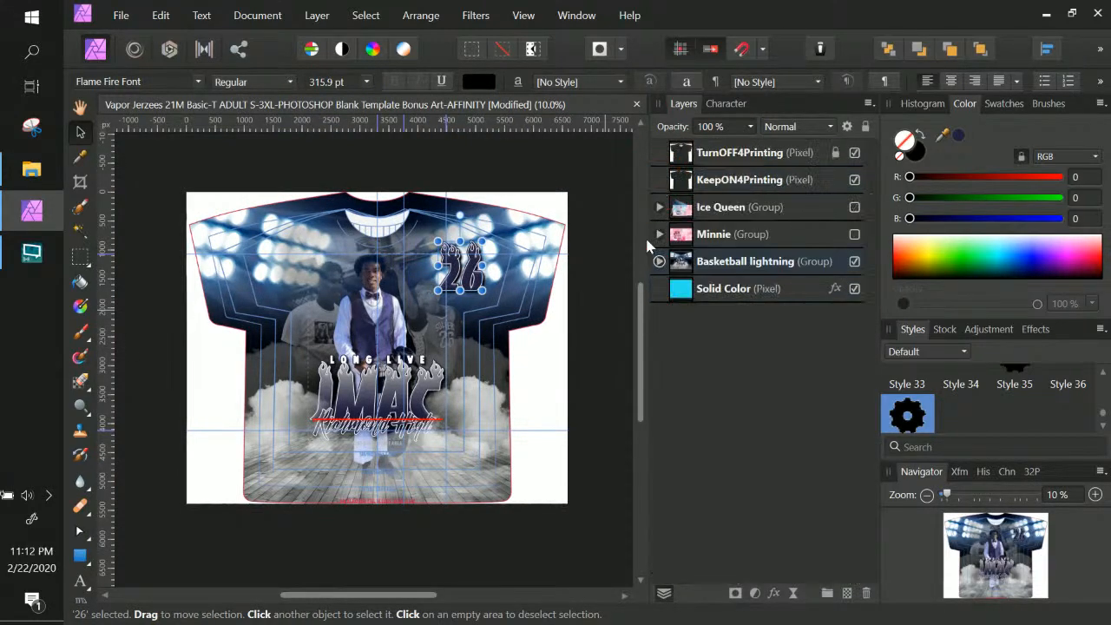
pyautogui.scroll(1, 613, 281)
pyautogui.scroll(-1, 614, 281)
# Return the view to 15% zoom and save the T-shirt design
pyautogui.press('ctrl+KP_Add')
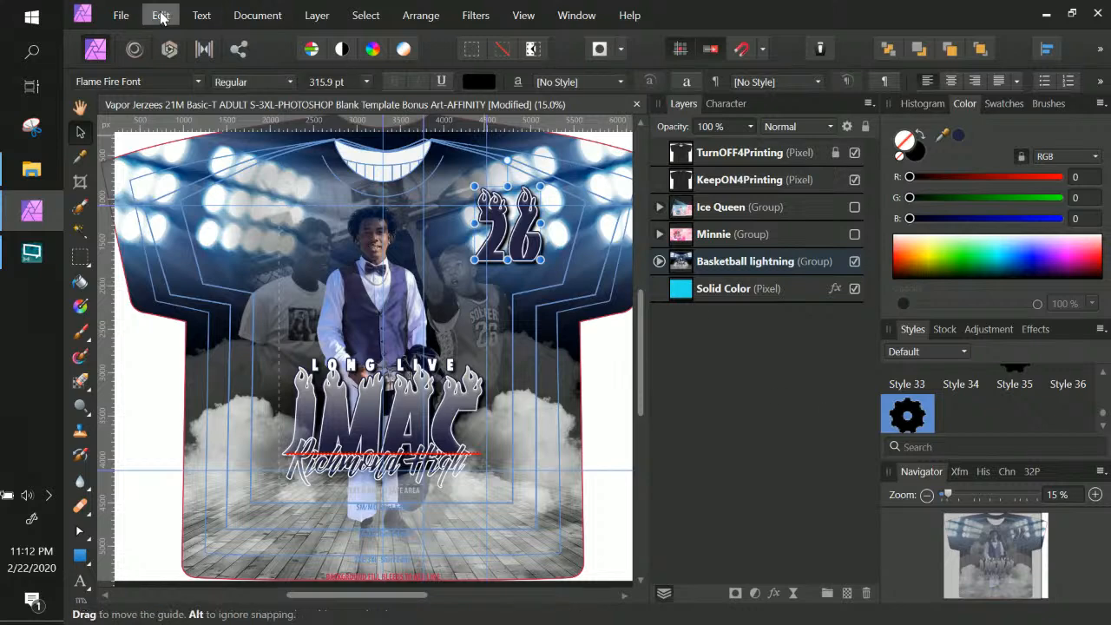
pyautogui.click(124, 16)
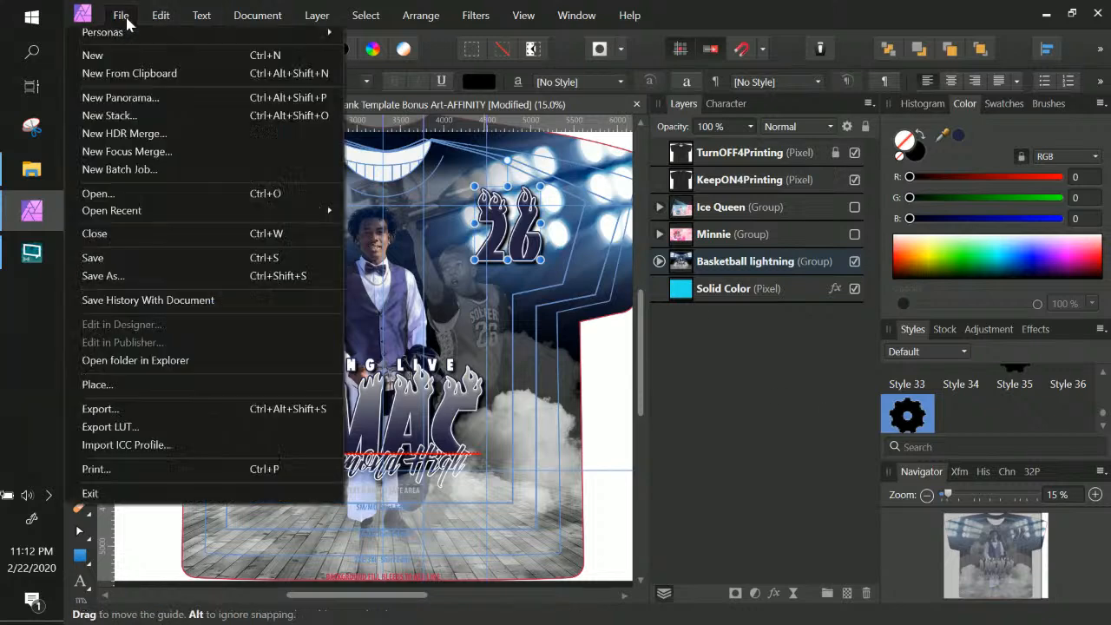
pyautogui.click(104, 272)
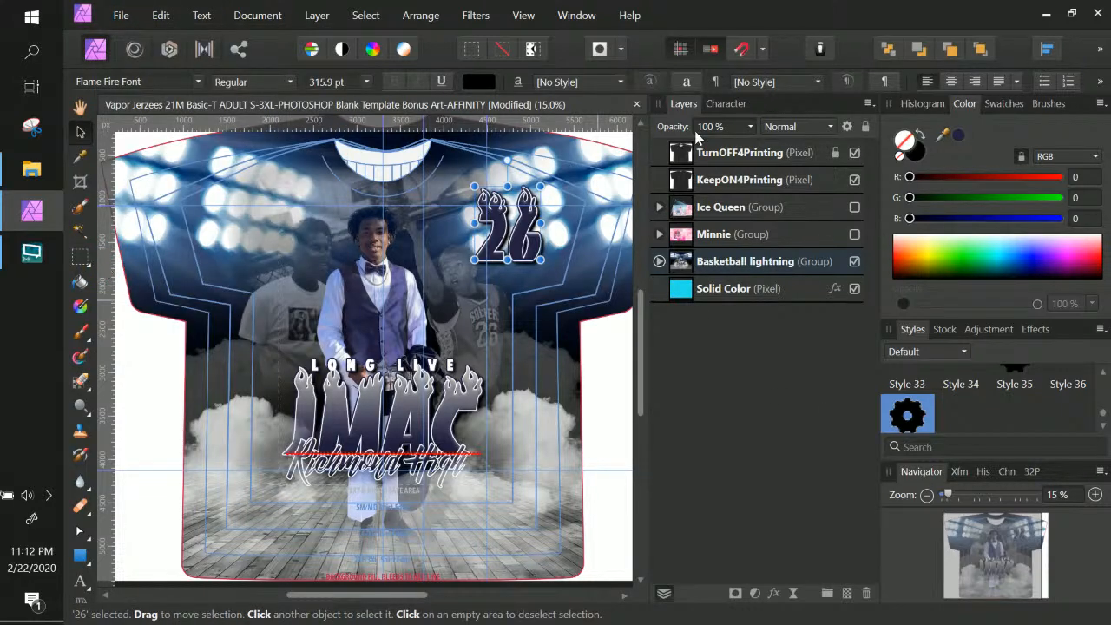